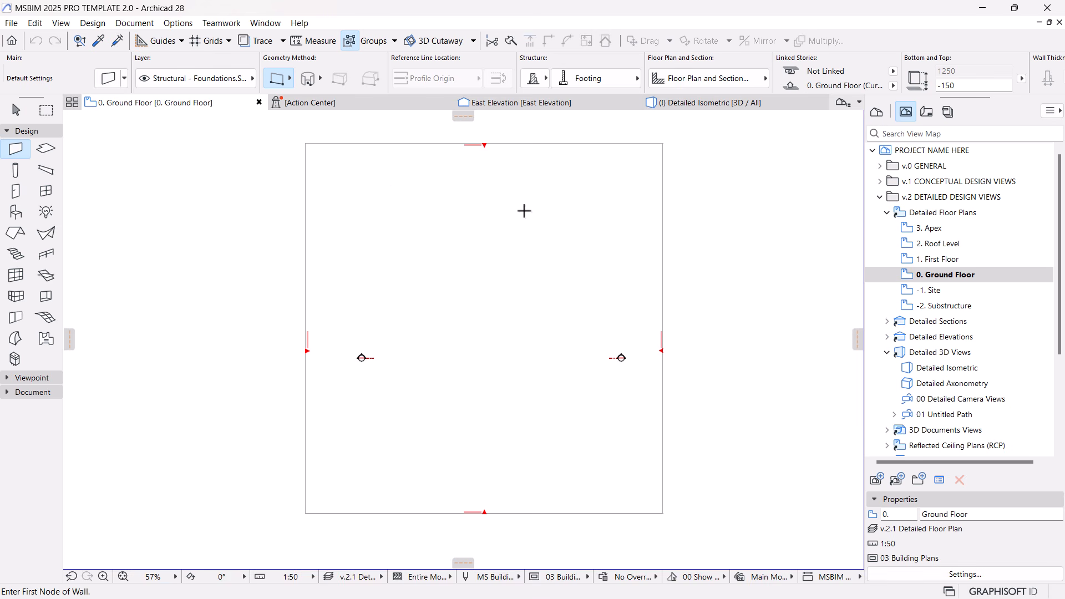
Set up the Slab tool with the rectangular geometry method on the S-FLR-SLAB - Floor Slabs layer.
scroll(389, 140, "up", 1)
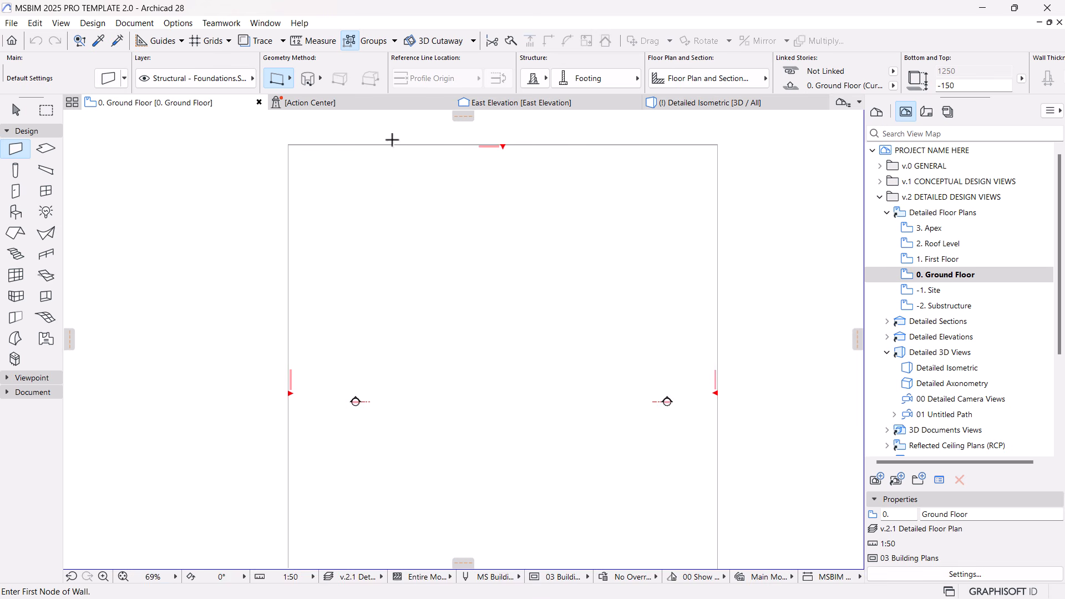
left_click(41, 151)
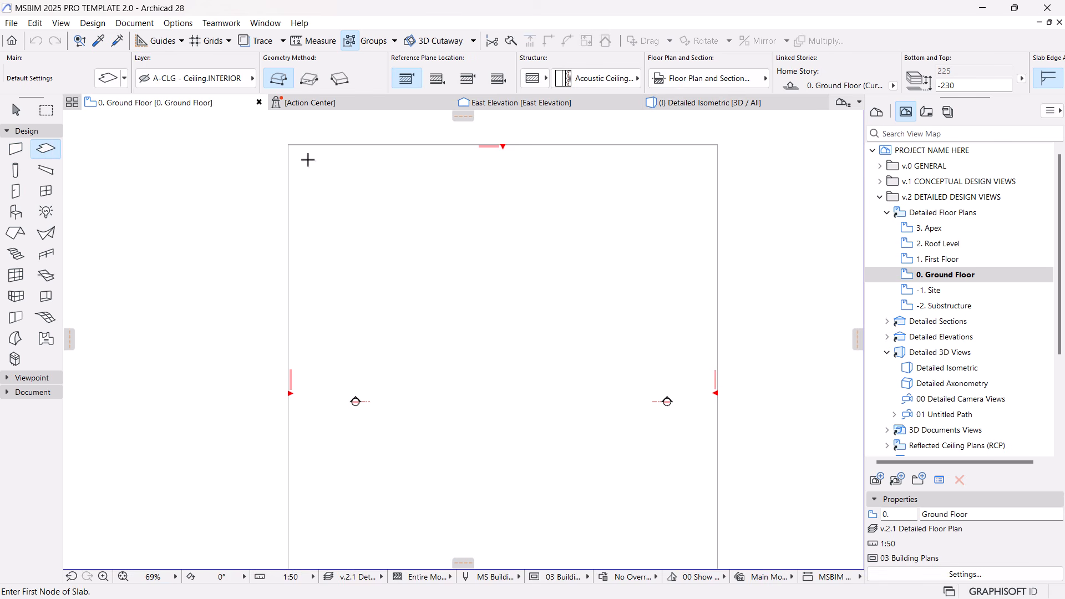
left_click(310, 81)
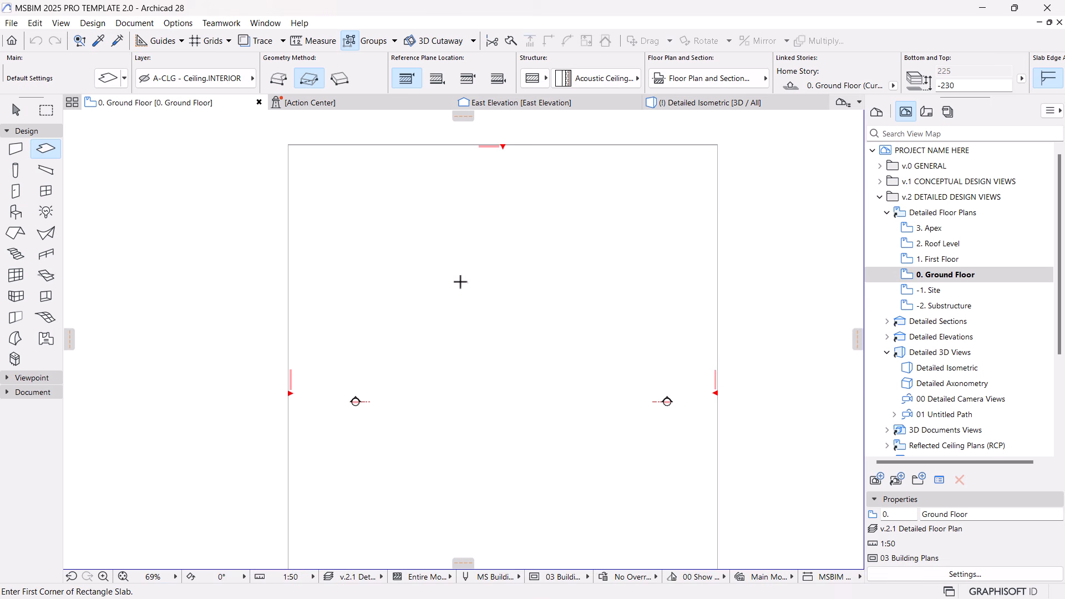
left_click(370, 240)
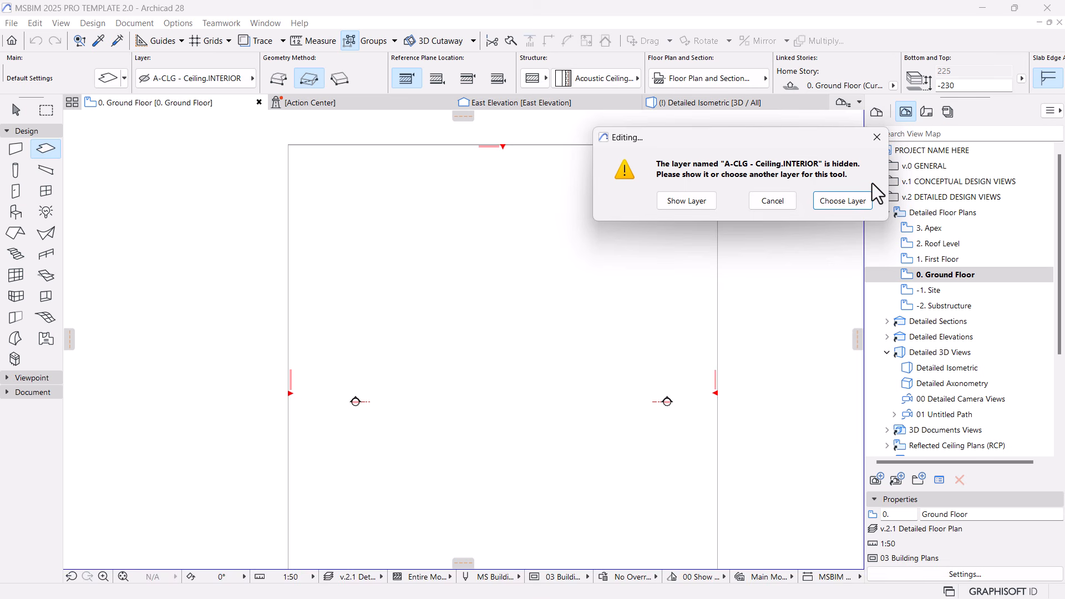
left_click(837, 201)
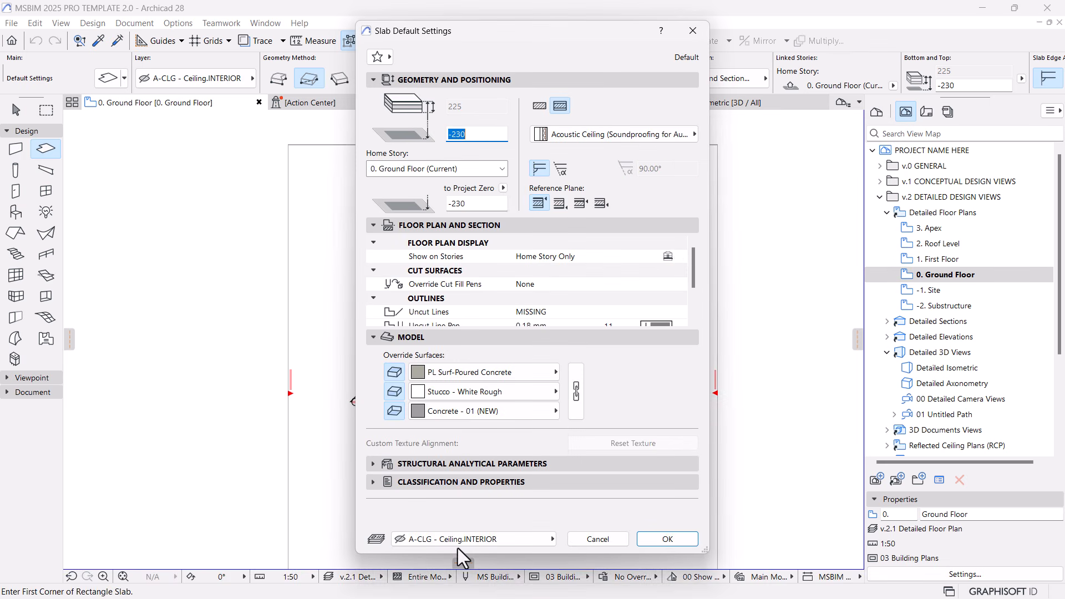
left_click(459, 541)
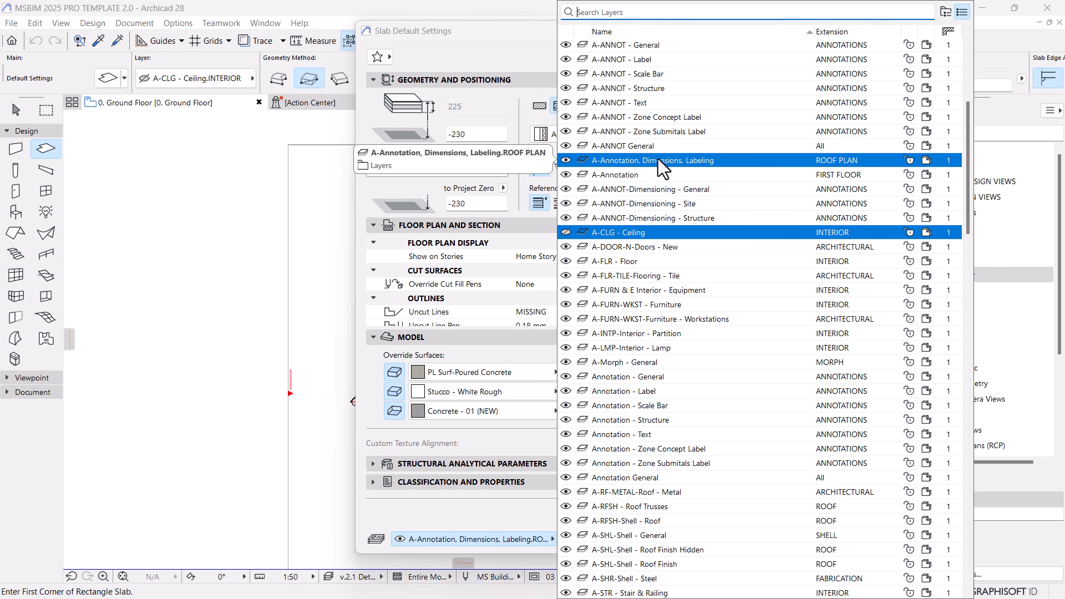
scroll(658, 159, "up", 3)
type("sl")
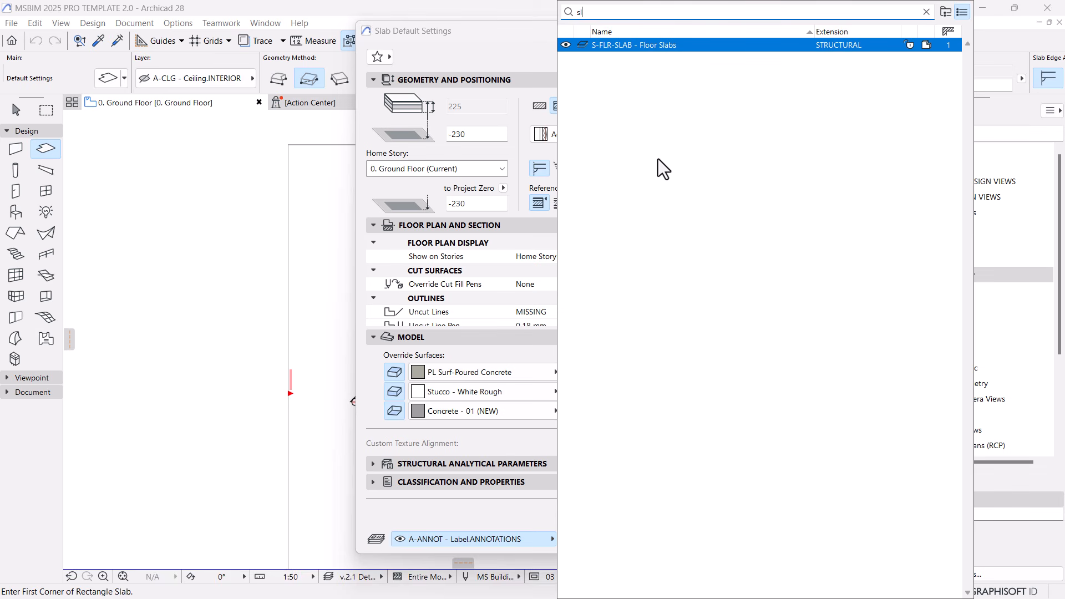
left_click(623, 49)
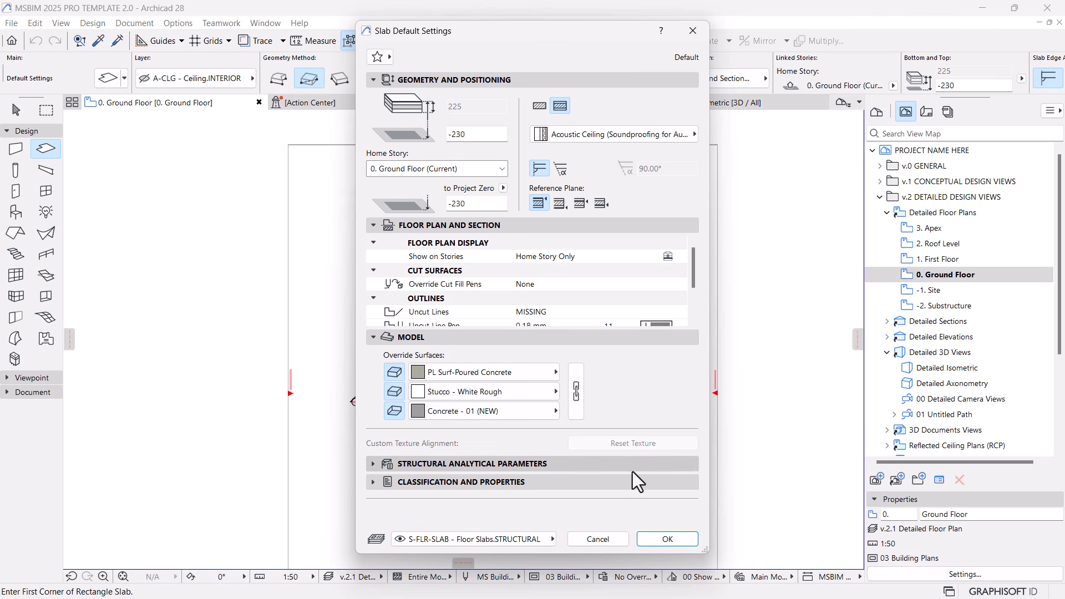
left_click(668, 539)
Draw a 5000 by 4200 rectangular slab in the upper-left area of the ground floor plan.
left_click(358, 232)
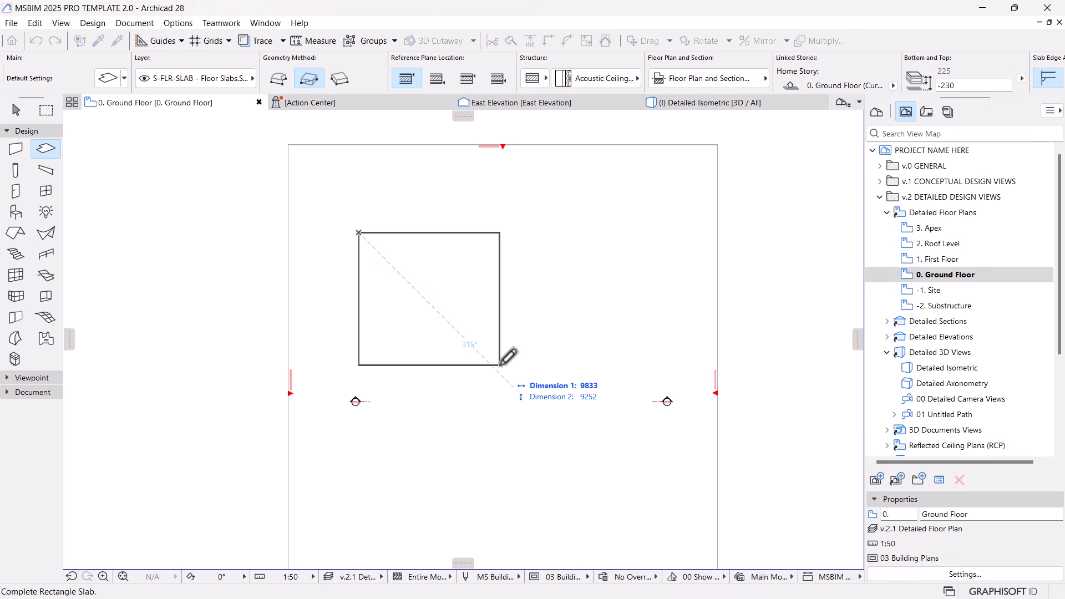
type("5000")
key("Tab")
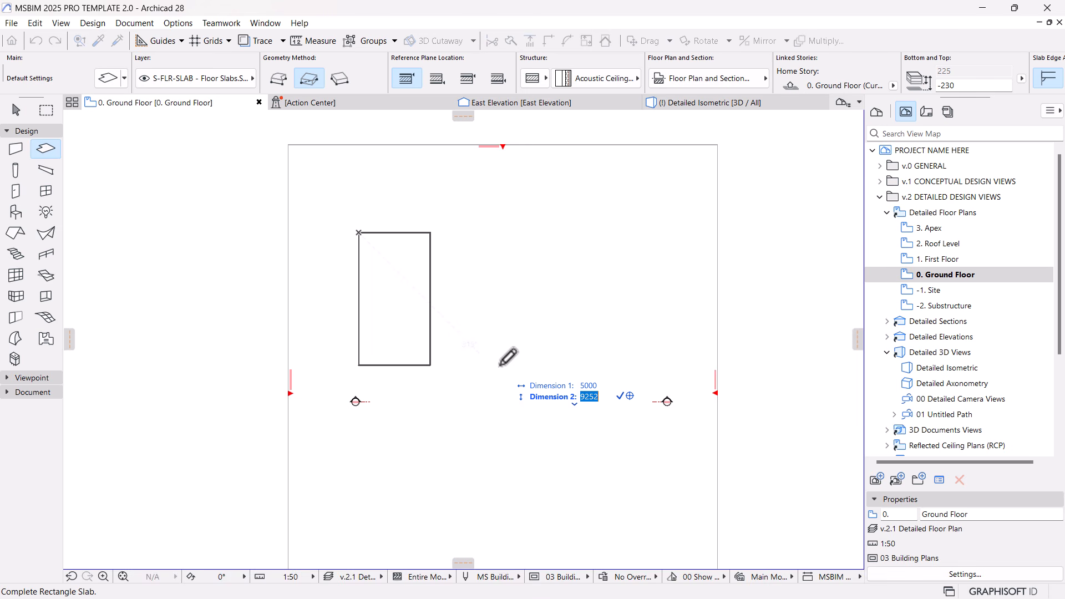
type("4200")
key("Return")
Draw a 2900 by 3000 rectangular slab rightward and upward from the first slab's lower-right corner.
scroll(435, 233, "up", 4)
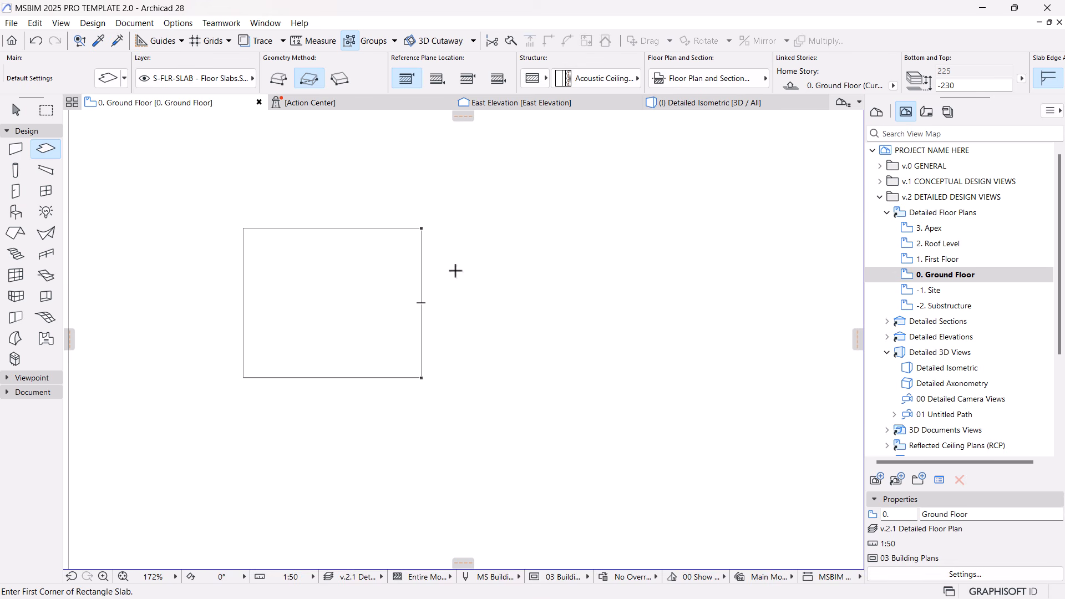
left_click(421, 377)
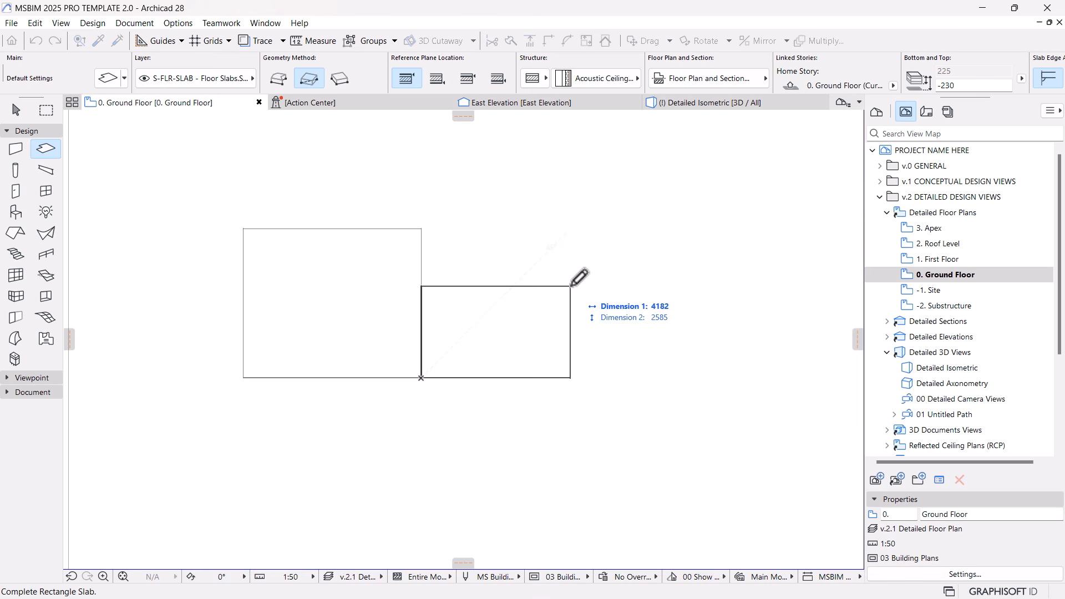
type("2900")
key("Tab")
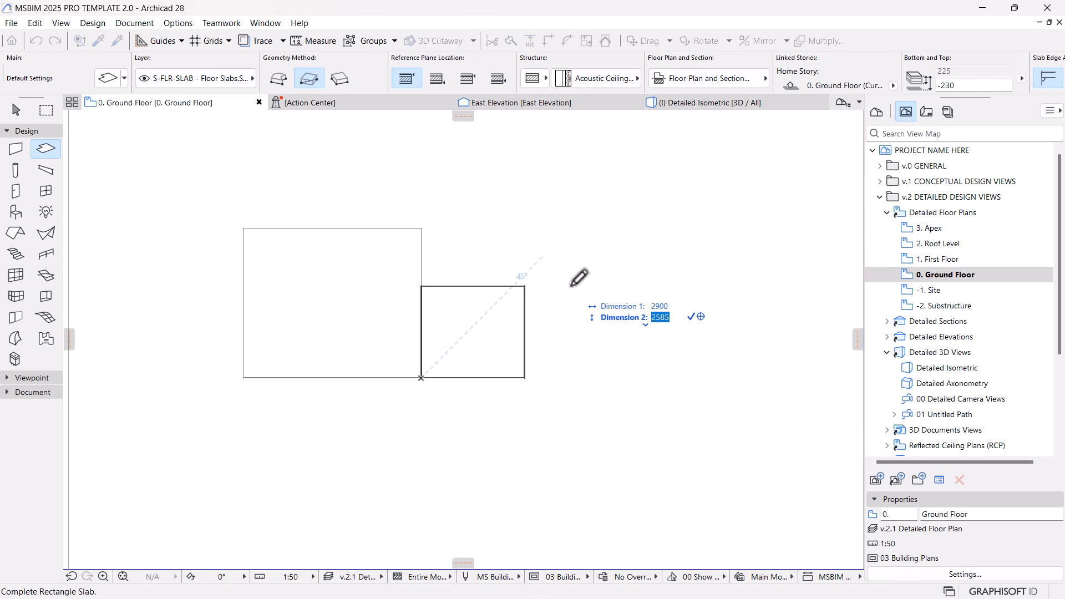
type("3000")
key("Return")
Draw a 6300 by 6200 rectangular slab rightward and upward from the second slab's lower-right corner.
scroll(519, 261, "up", 2)
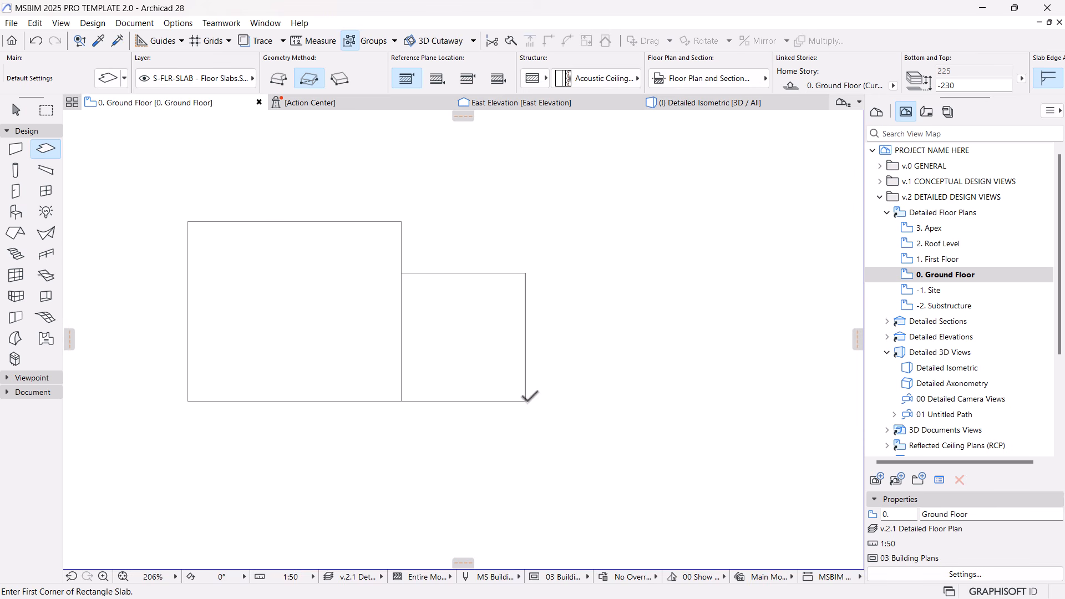
left_click(526, 401)
middle_click_drag(777, 181, 664, 237)
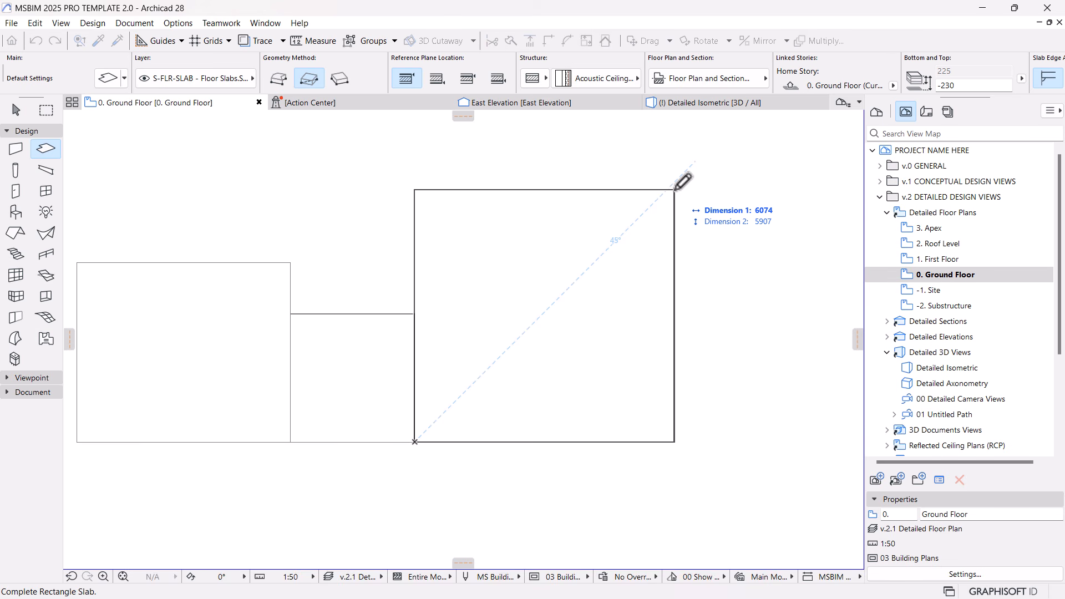
type("6300")
key("Tab")
type("3")
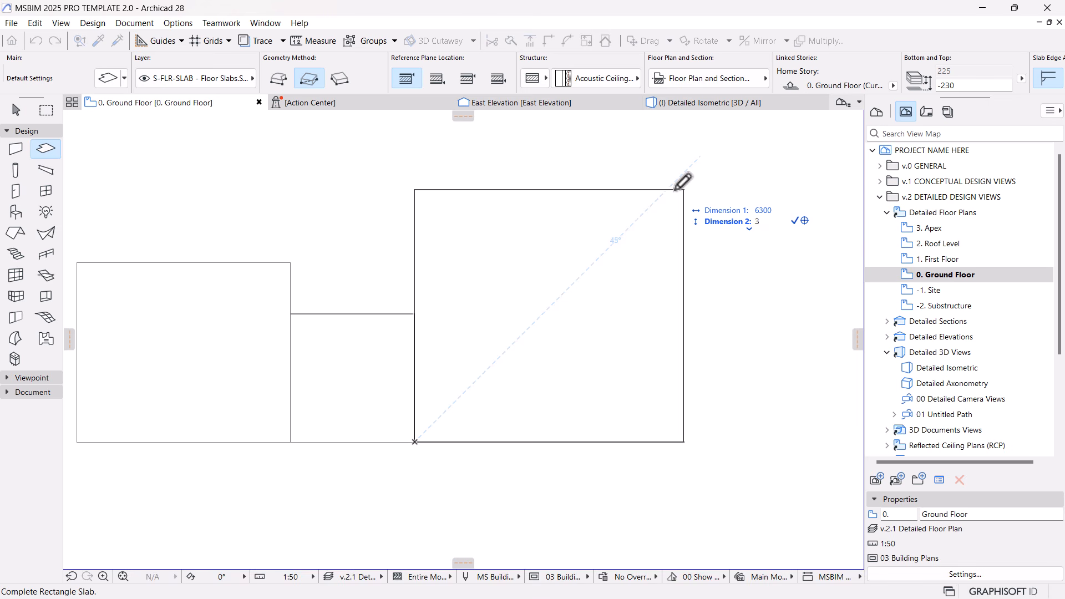
key("BackSpace")
type("6200")
key("Return")
Draw a 3500 by 2000 rectangular slab below the first slab, starting from its lower-left corner.
scroll(676, 191, "down", 5)
middle_click_drag(536, 269, 473, 294)
scroll(527, 330, "up", 2)
scroll(613, 325, "down", 2)
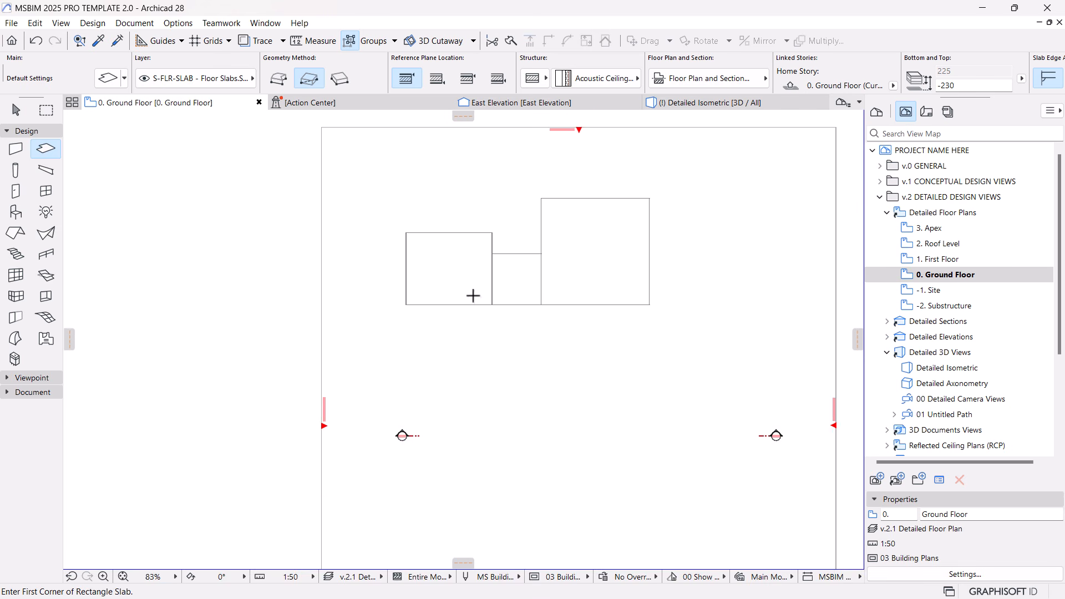
scroll(409, 326, "up", 2)
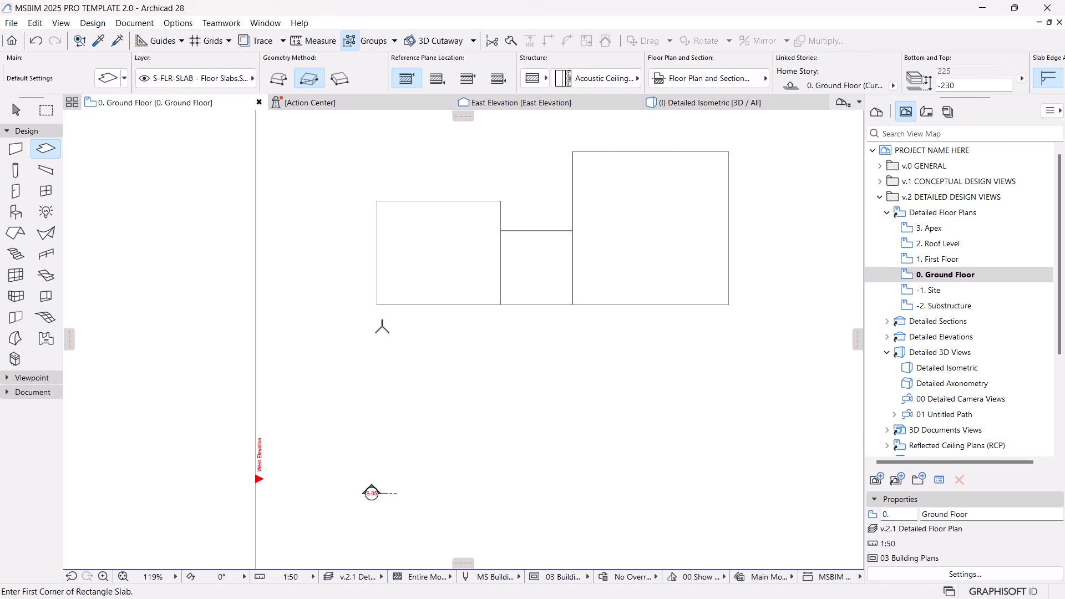
left_click(377, 305)
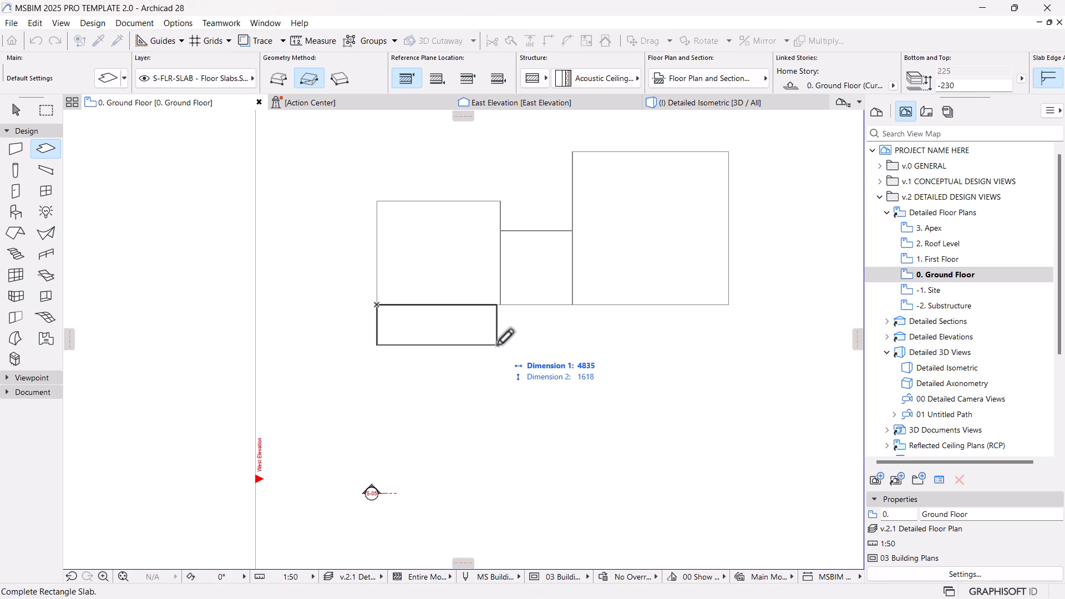
type("3500")
key("Tab")
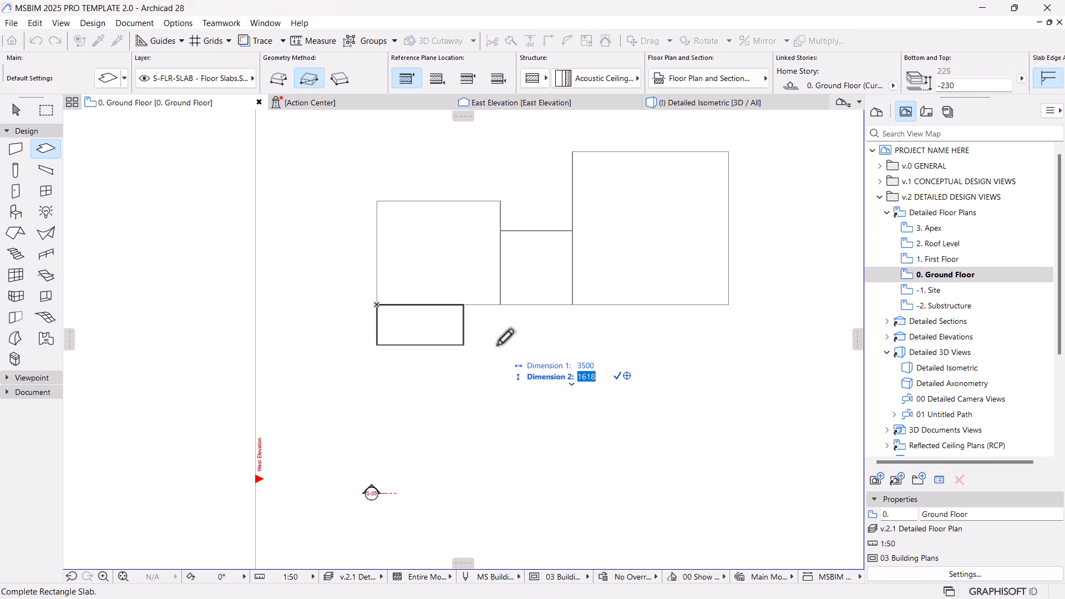
type("2000")
key("Return")
Draw a 6000 by 3200 rectangular slab below the 3500 by 2000 slab, starting from its lower-left corner.
scroll(507, 319, "up", 4)
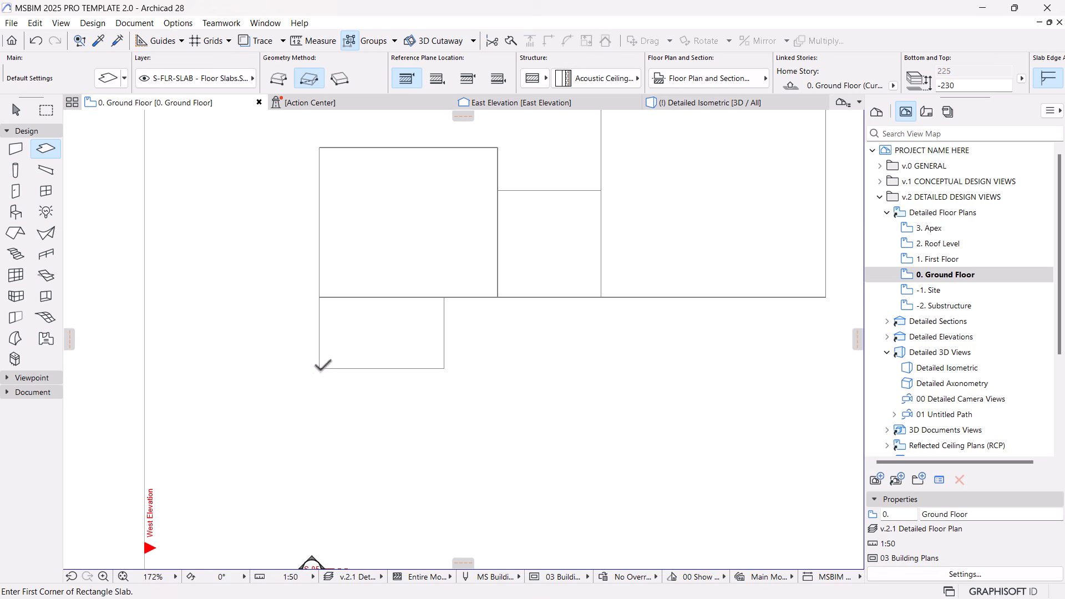
left_click(320, 368)
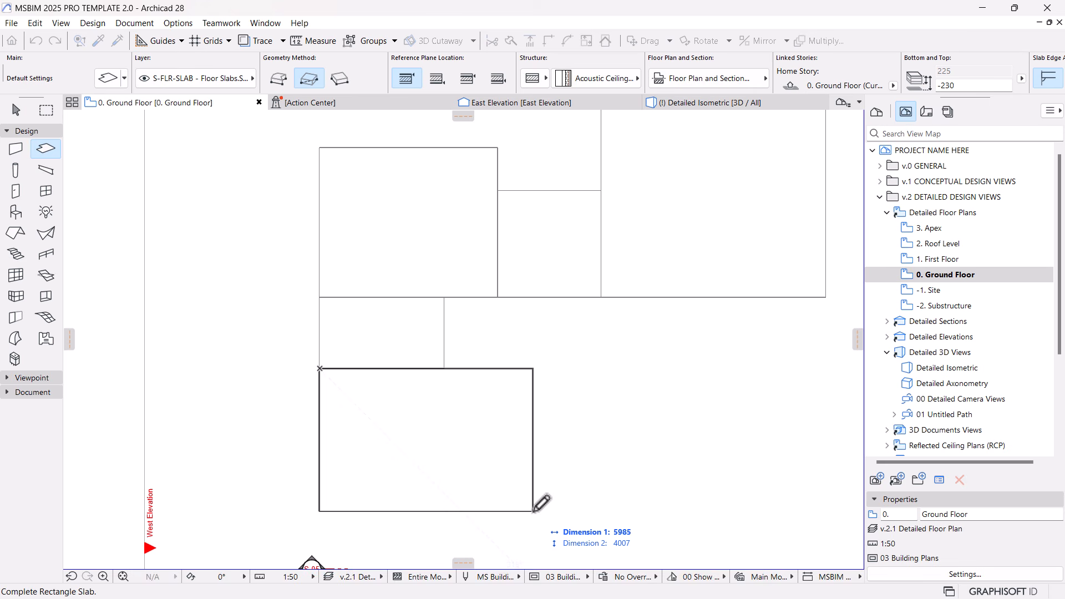
type("6000")
key("Tab")
type("300")
key("BackSpace")
key("BackSpace")
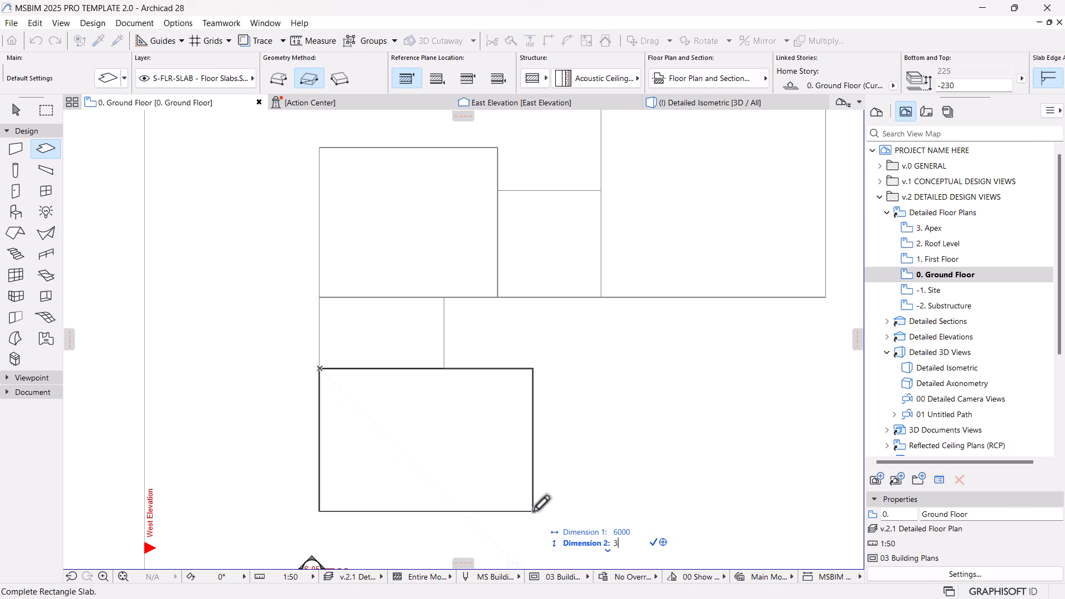
type("200")
key("Return")
Draw a 6200 wide rectangular slab leftward and downward from the large right-hand slab's lower-right corner.
scroll(549, 475, "down", 2)
middle_click_drag(549, 475, 484, 457)
scroll(634, 425, "up", 1)
scroll(634, 425, "up", 1)
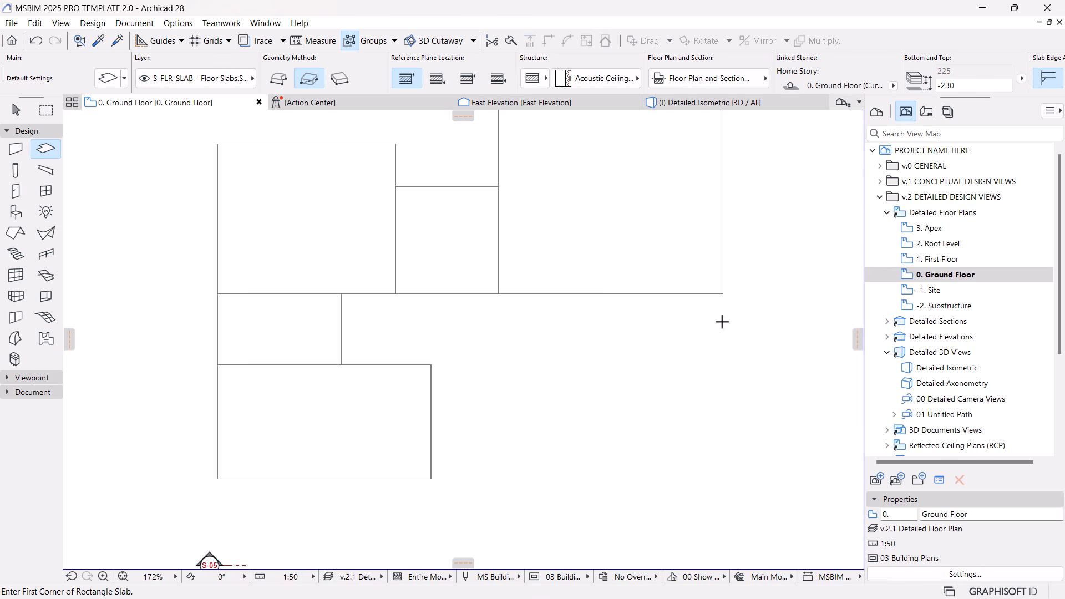
left_click(724, 293)
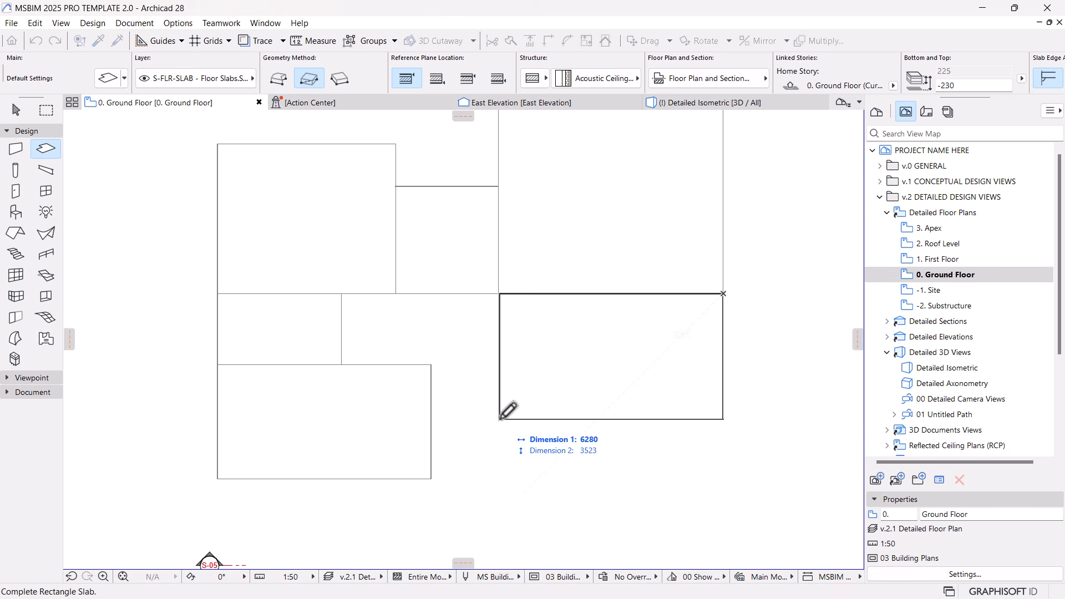
key("Tab")
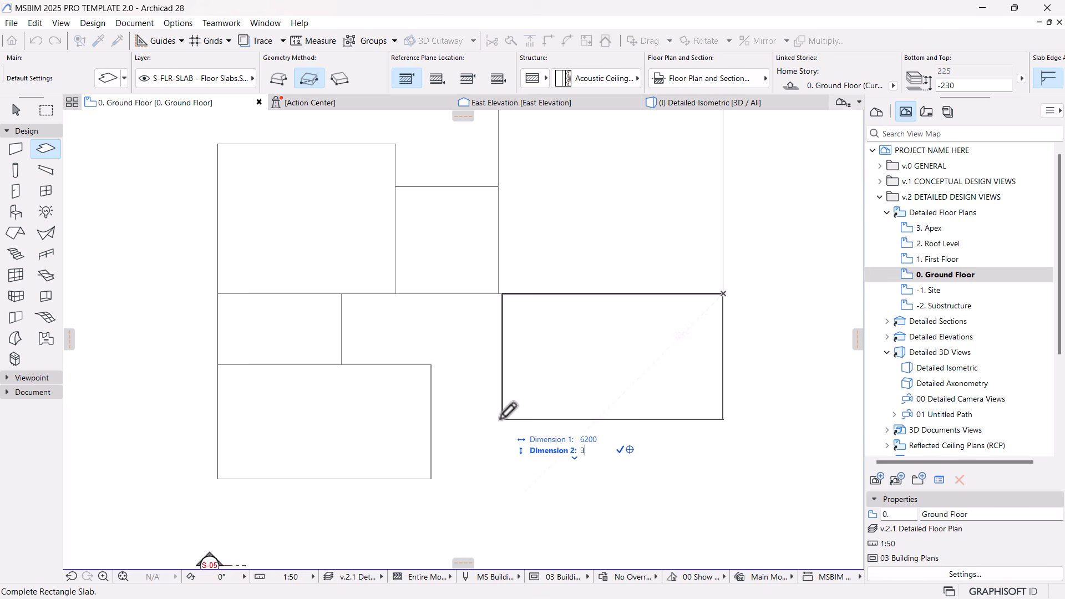
key("Return")
Offset the lower-right slab's left edge outward to align with the left edge of the large slab above it.
scroll(505, 410, "down", 4)
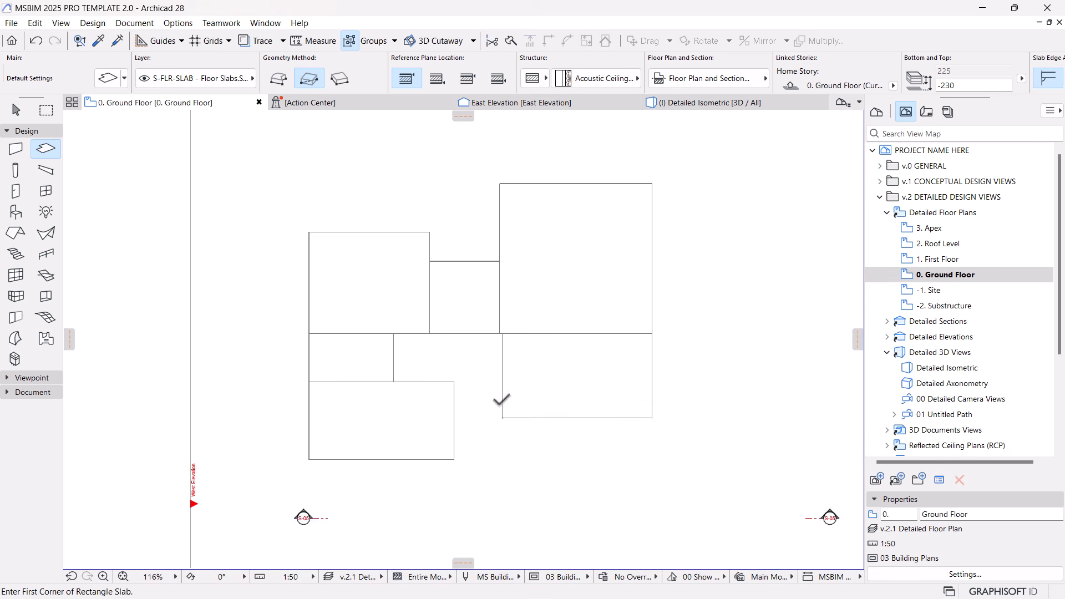
scroll(446, 386, "up", 2)
scroll(550, 369, "up", 3)
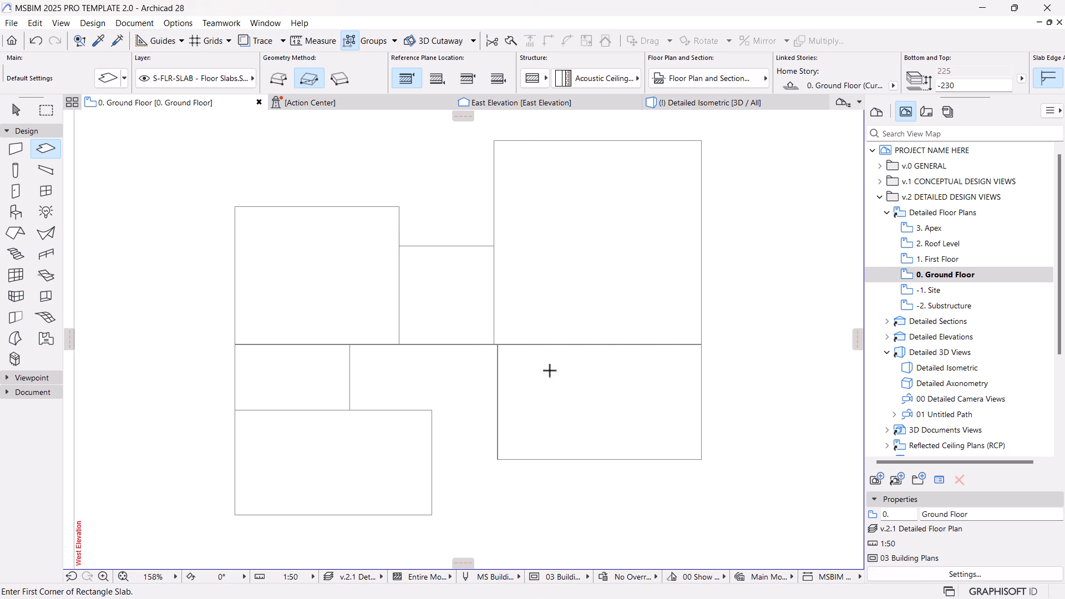
key("Escape")
left_click(489, 369)
left_click(482, 352)
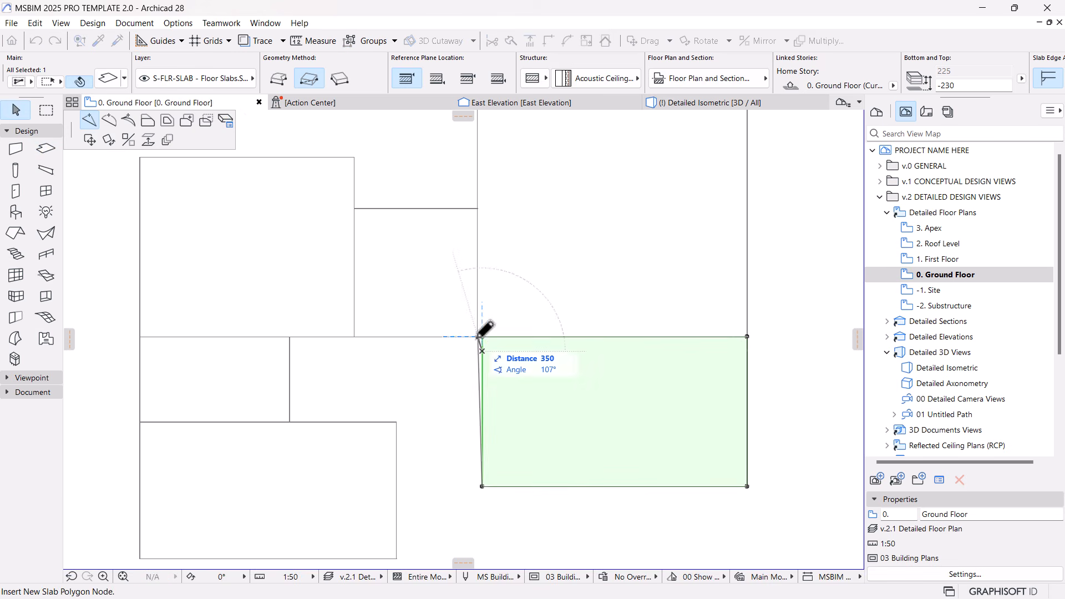
left_click(152, 116)
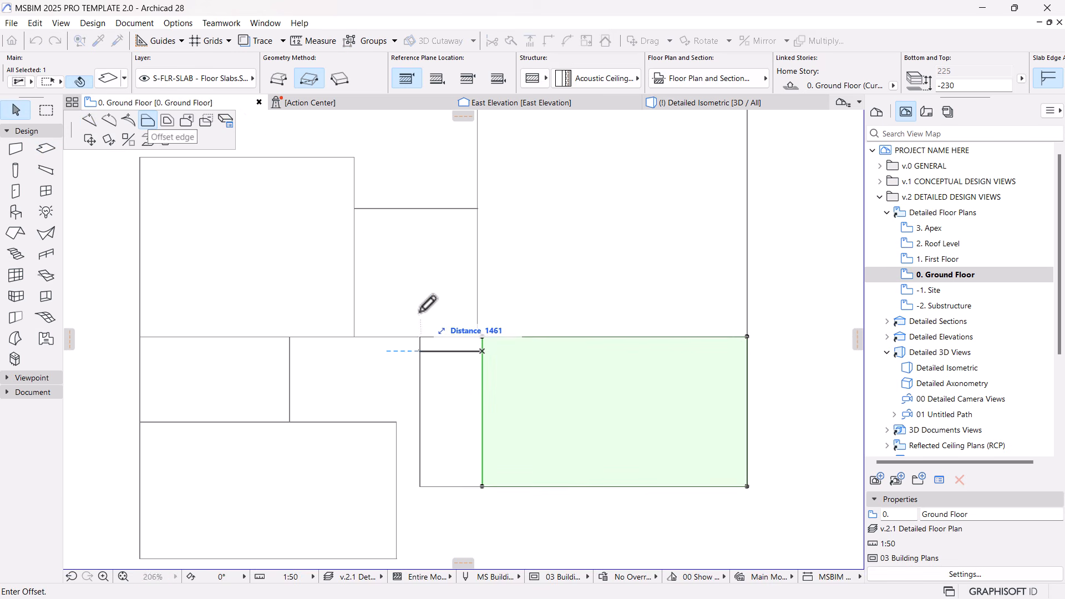
left_click(477, 336)
Measure the horizontal gap between the lower-right slab's left edge and the lower-left slab's right edge.
scroll(464, 335, "down", 3)
middle_click_drag(444, 351, 506, 359)
left_click(475, 438)
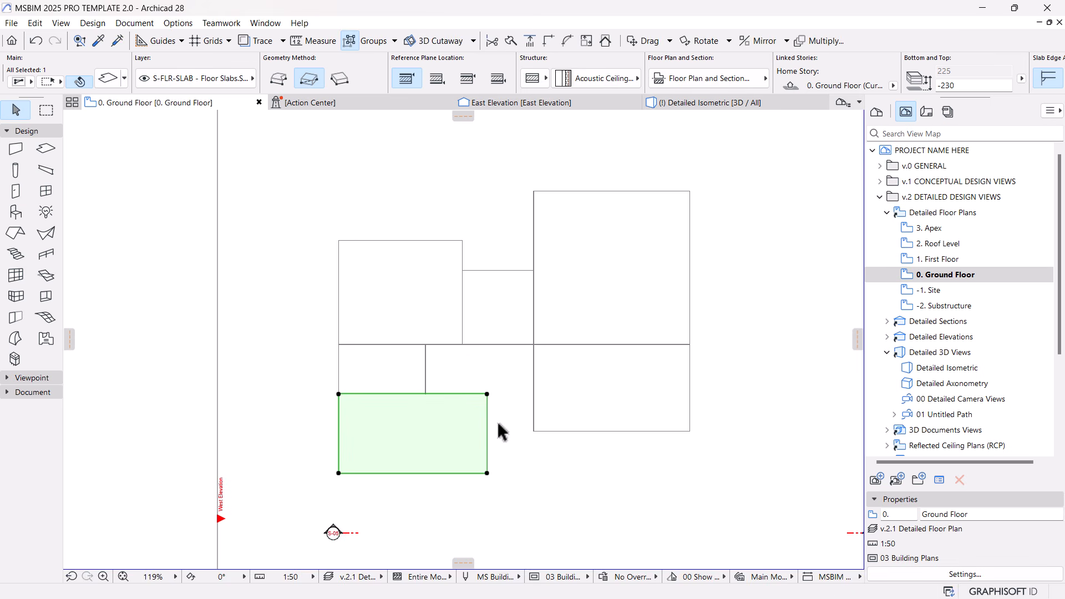
scroll(538, 428, "up", 2)
key("Escape")
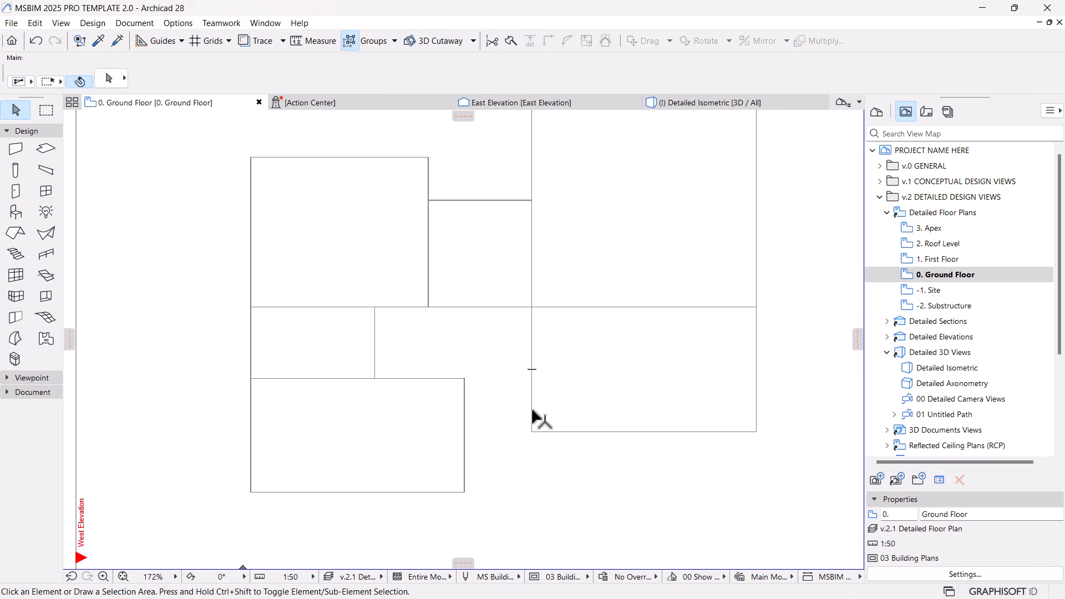
key("m")
left_click(531, 389)
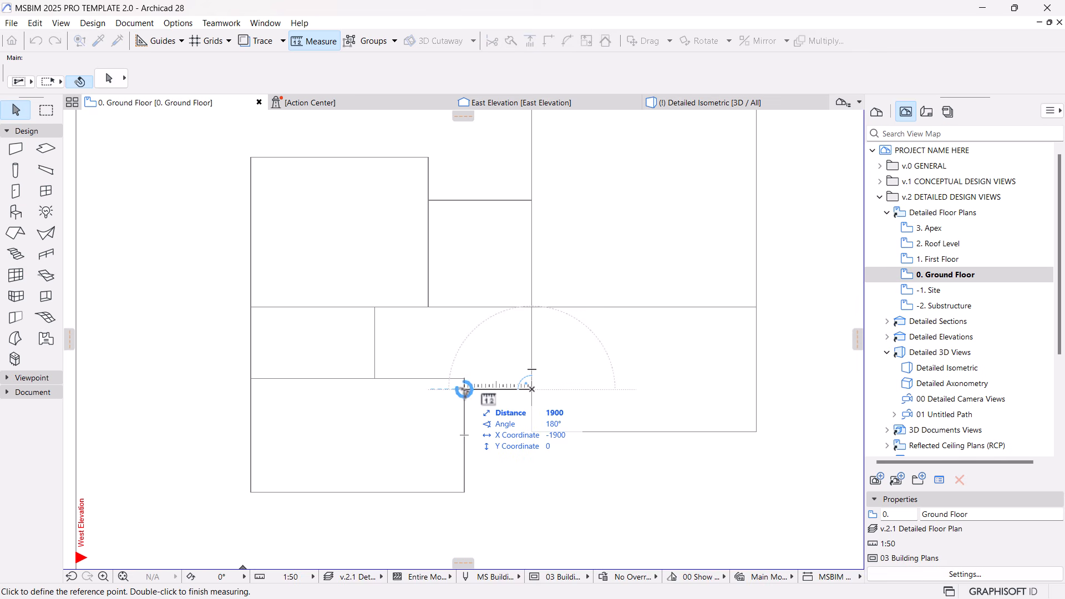
key("Escape")
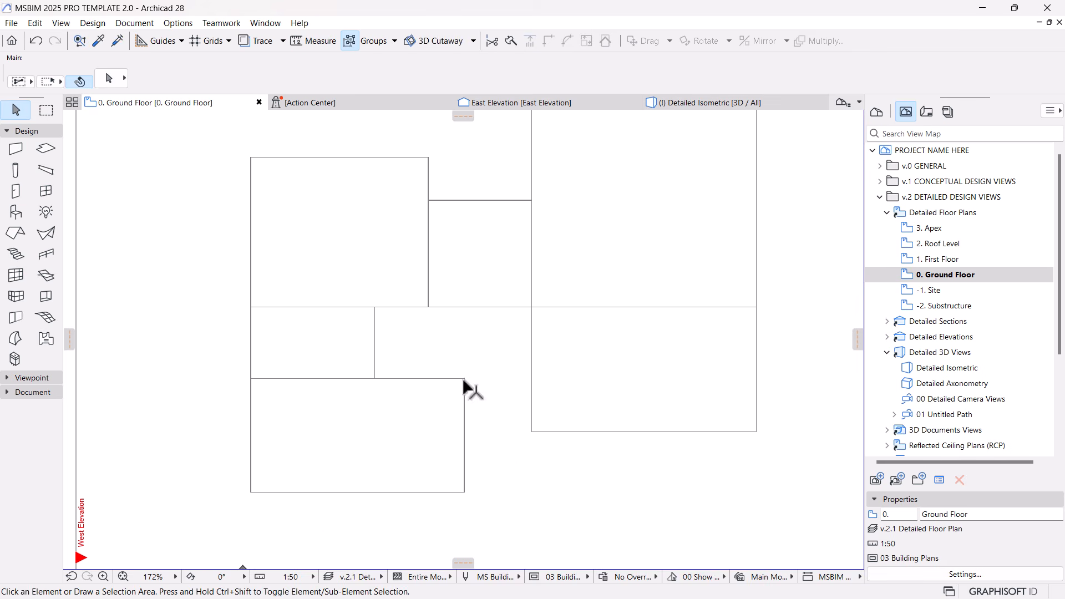
scroll(460, 388, "down", 3)
scroll(452, 400, "up", 2)
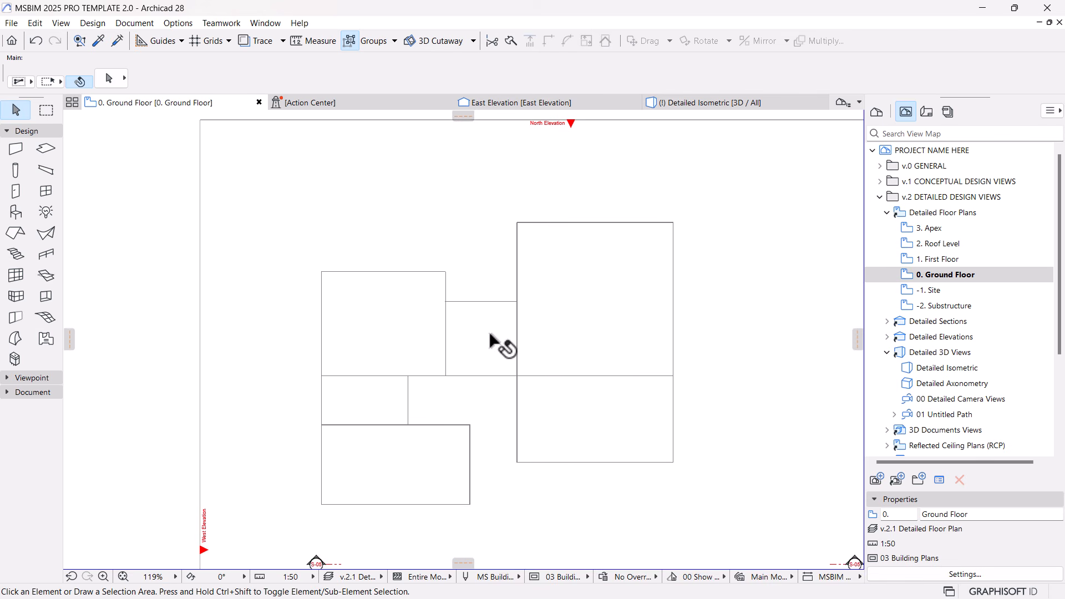
Move all six ground-floor slabs together down and to the right, roughly to the middle of the site boundary.
middle_click_drag(484, 326, 483, 345)
scroll(536, 389, "up", 1)
scroll(528, 381, "down", 4)
scroll(615, 313, "up", 2)
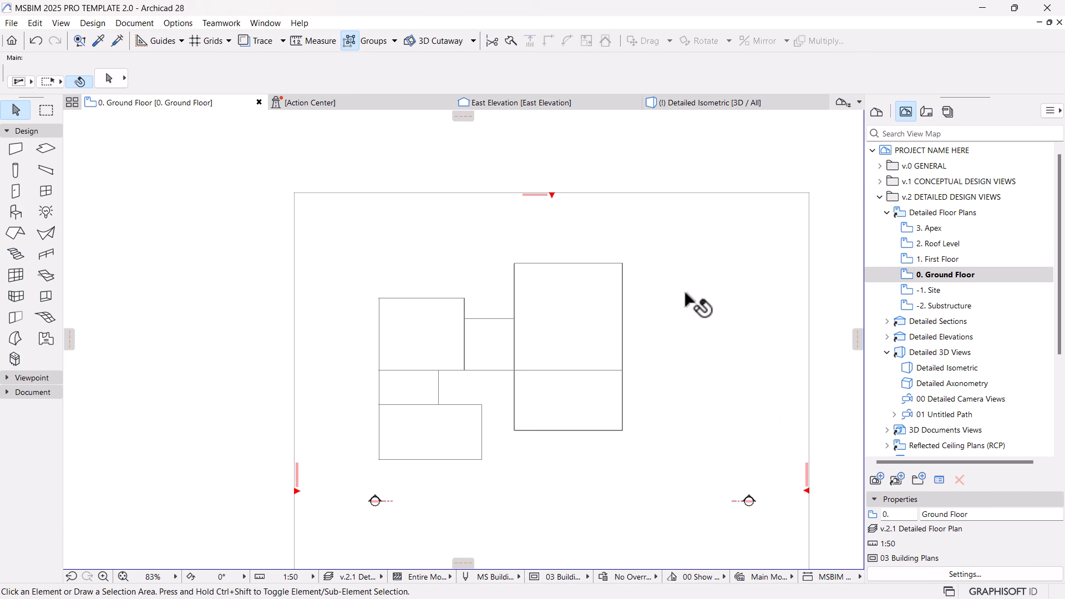
left_click_drag(702, 238, 333, 475)
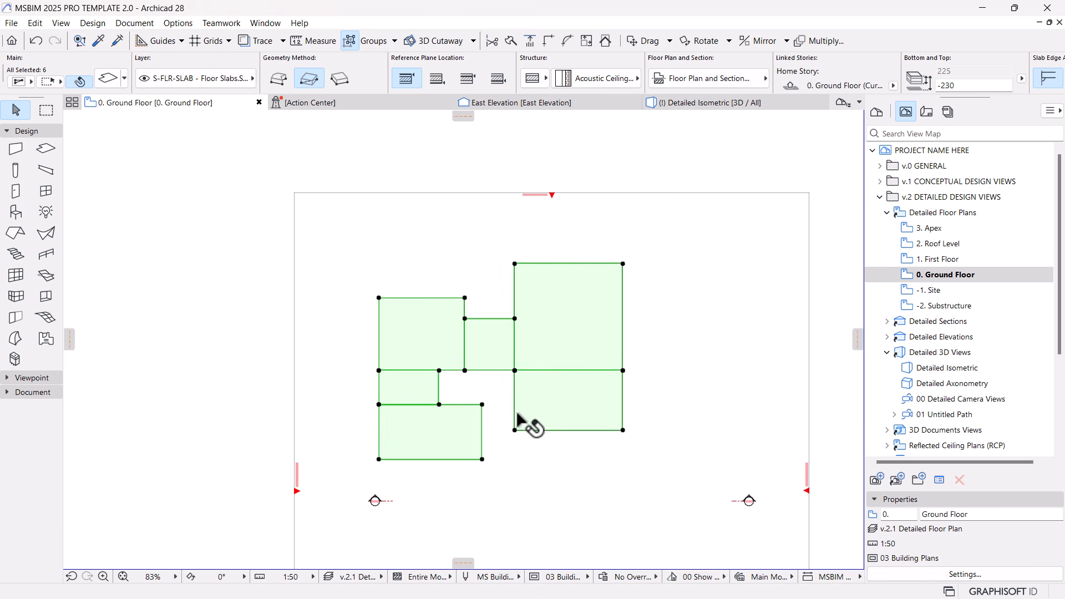
key("ctrl+d")
left_click(497, 398)
scroll(554, 417, "down", 2)
middle_click_drag(556, 428, 545, 340)
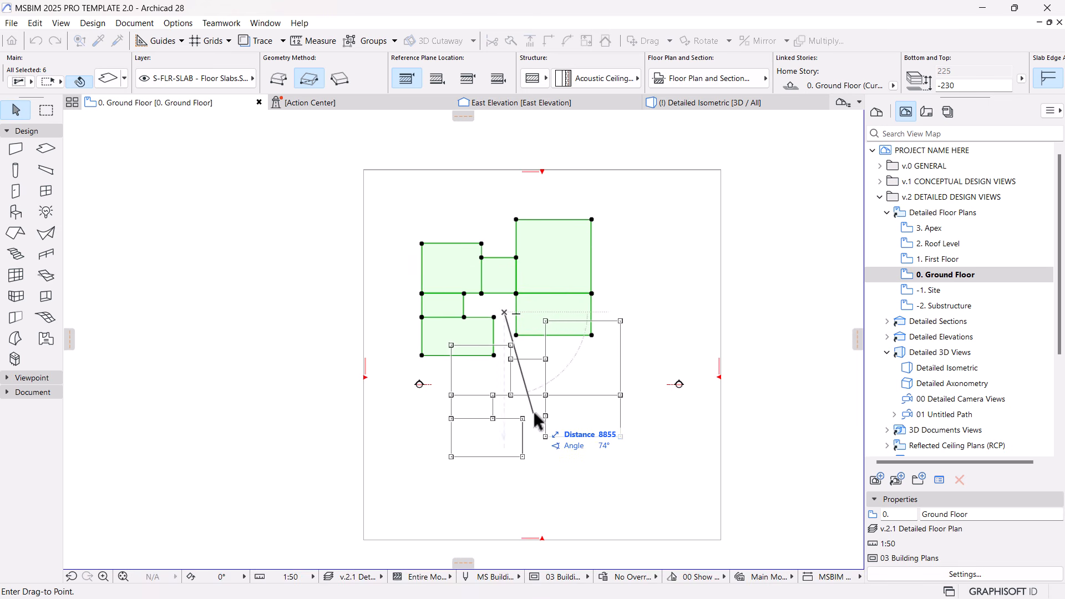
left_click(546, 421)
key("Escape")
scroll(644, 412, "up", 2)
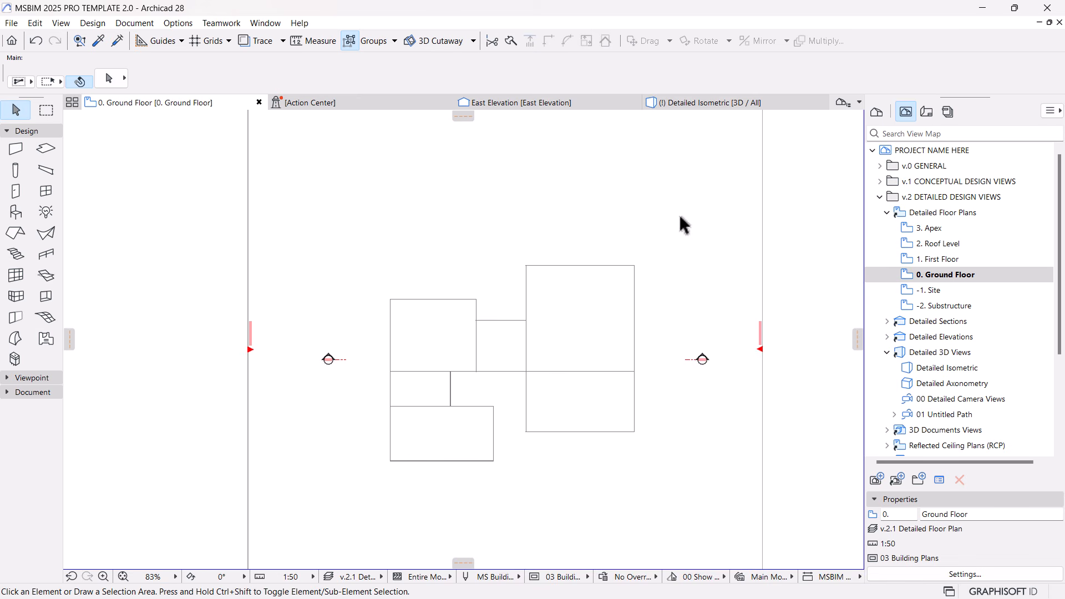
Show the slabs in the Detailed Isometric 3D view, fitted to the window and orbited to look down on them.
left_click(696, 103)
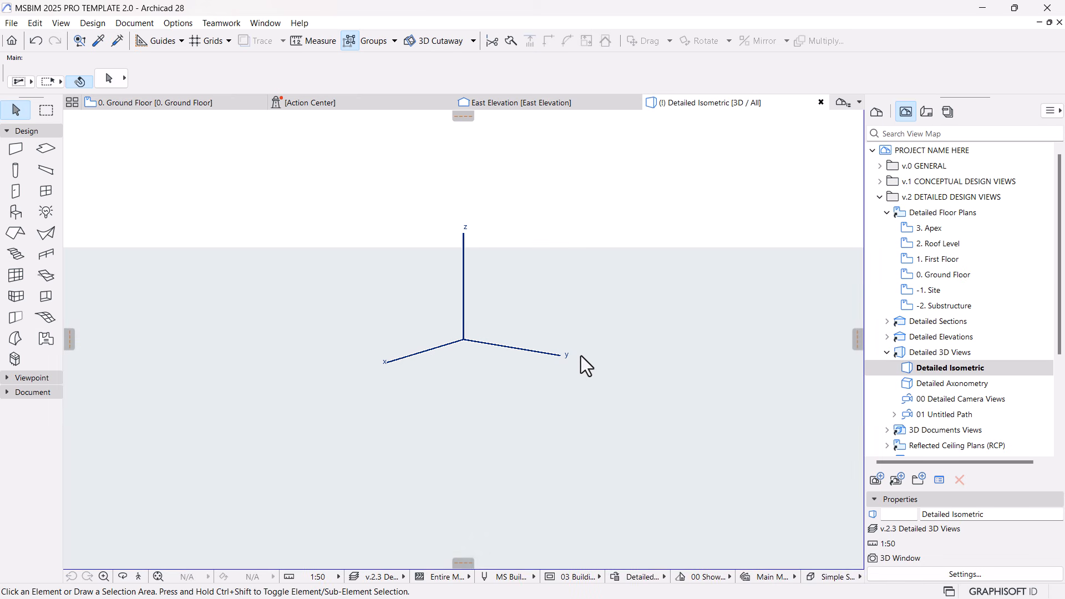
left_click(158, 577)
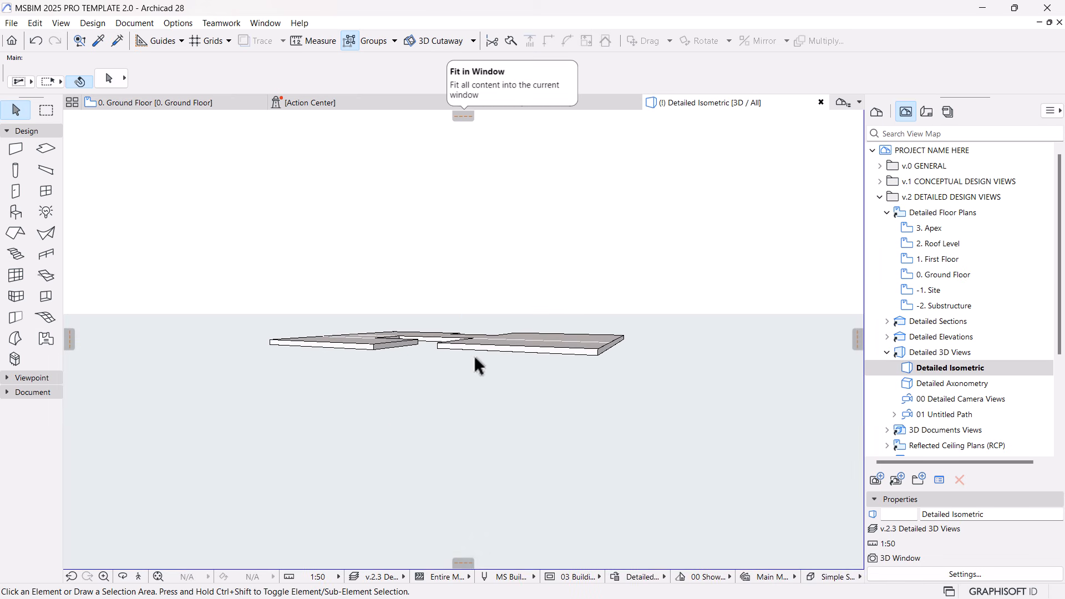
middle_click_drag(474, 355, 442, 428, "shift")
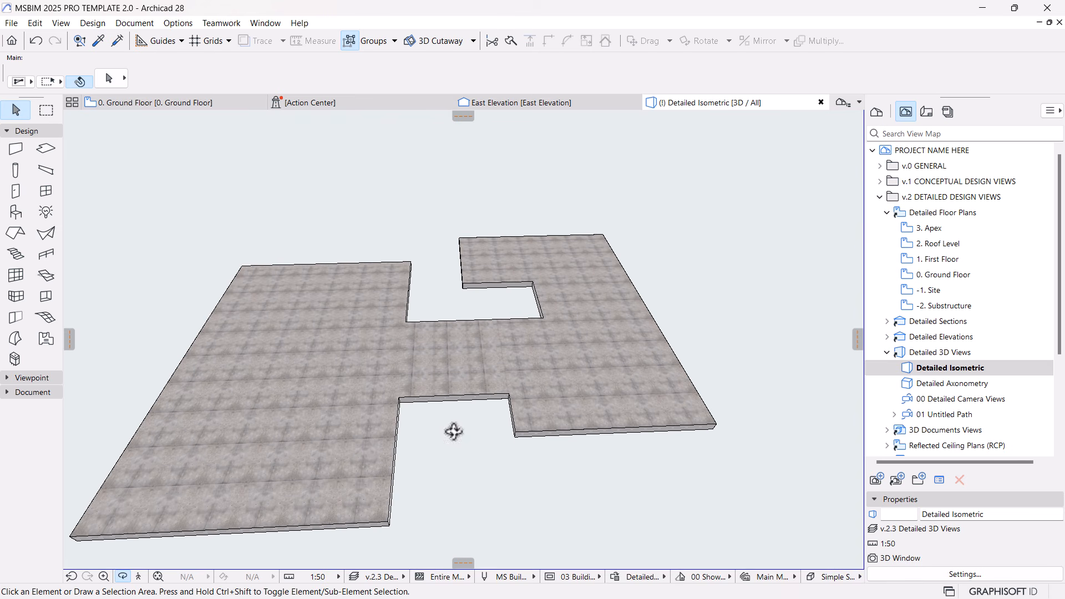
Examine the floor slabs one by one in 3D, including the connecting slab and the outer slabs, and clear the selection.
left_click(297, 444)
left_click(477, 431)
left_click(424, 362)
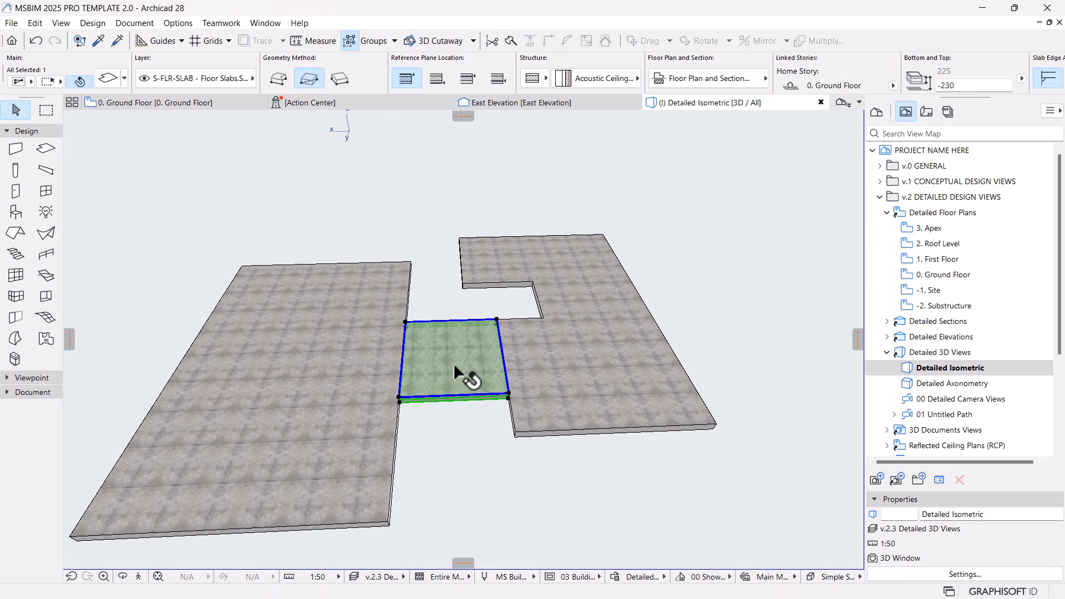
left_click(564, 409)
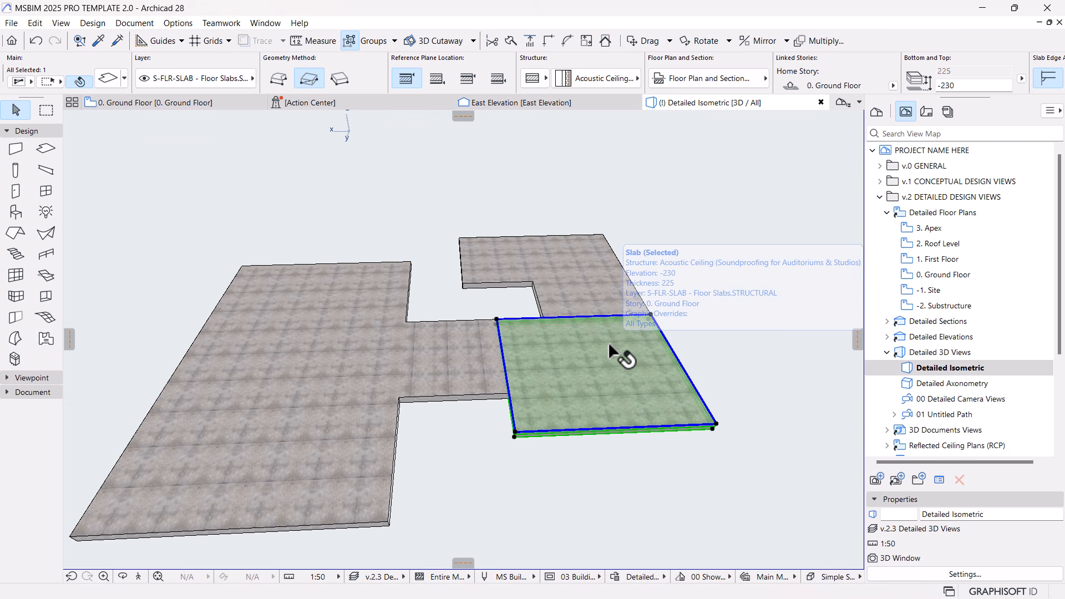
middle_click_drag(604, 357, 606, 364)
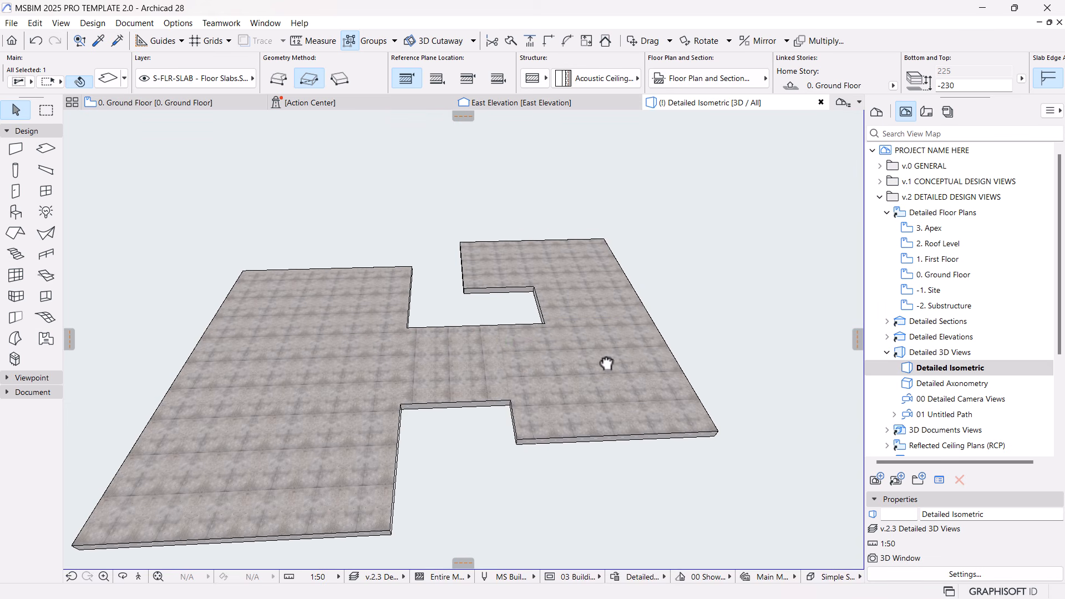
scroll(588, 341, "up", 1)
scroll(587, 340, "up", 2)
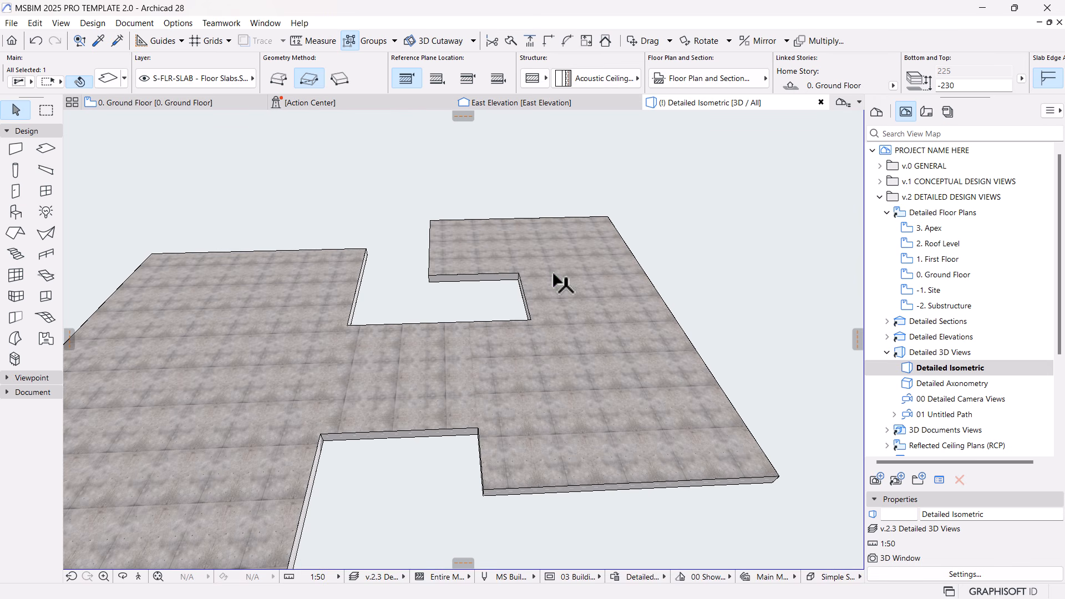
left_click(610, 294)
left_click(515, 245)
left_click(271, 298)
scroll(623, 311, "down", 2)
middle_click_drag(490, 283, 496, 257)
mouse_move(214, 105)
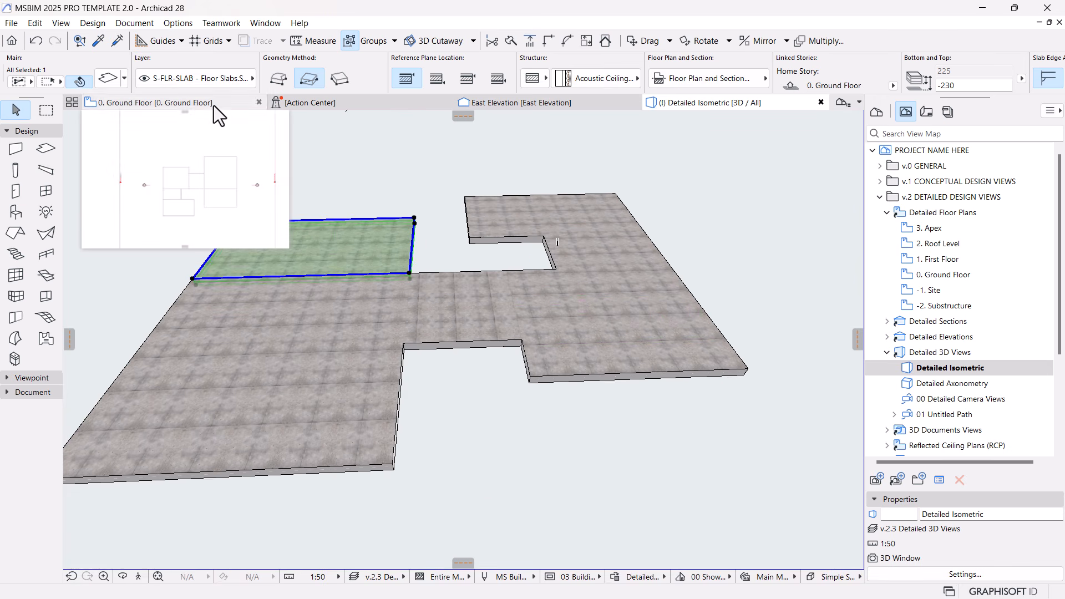
left_click(588, 454)
scroll(555, 463, "down", 2)
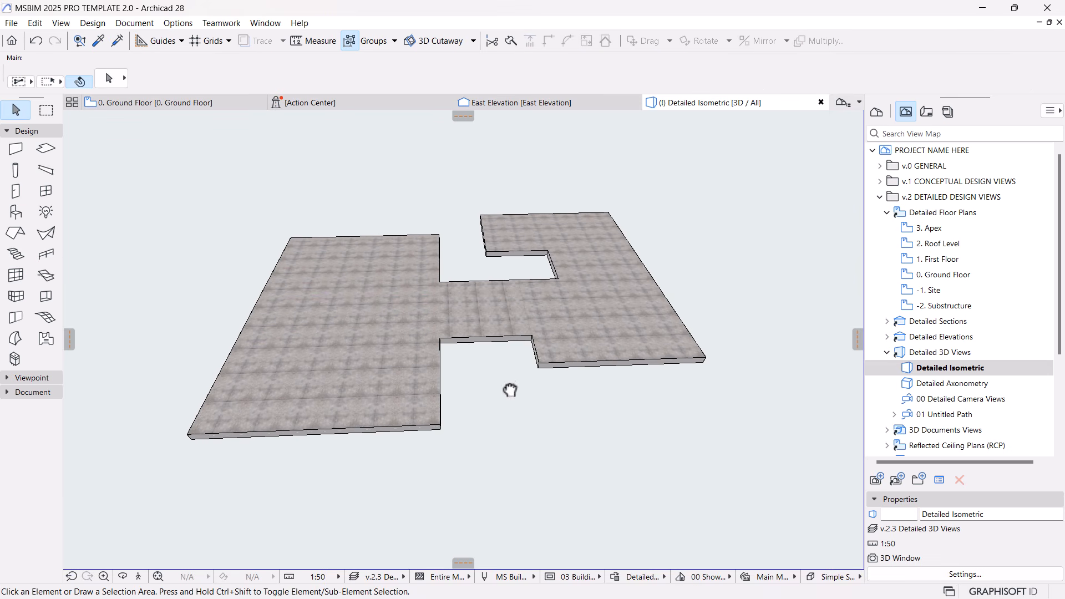
Check the slab layout in the Ground Floor plan and return to the Detailed Isometric view.
left_click(211, 114)
scroll(564, 395, "down", 2)
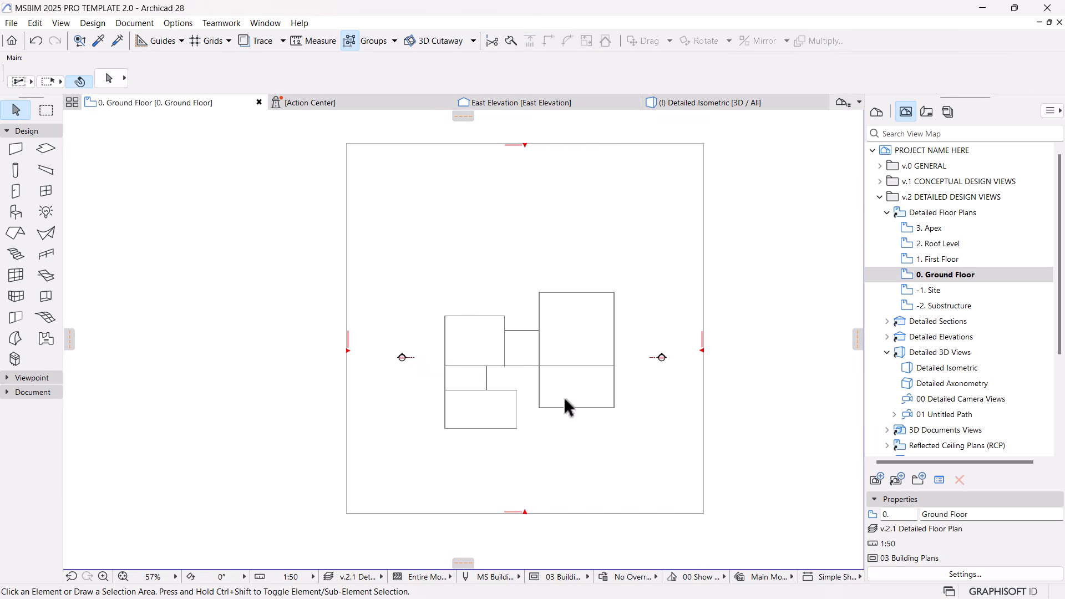
scroll(615, 399, "up", 2)
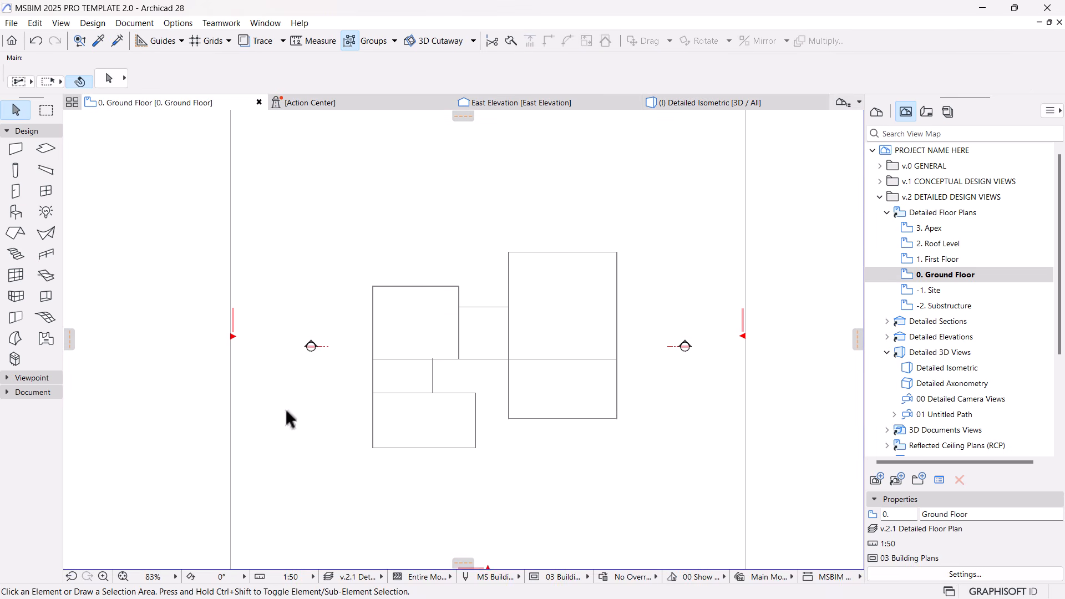
left_click(680, 102)
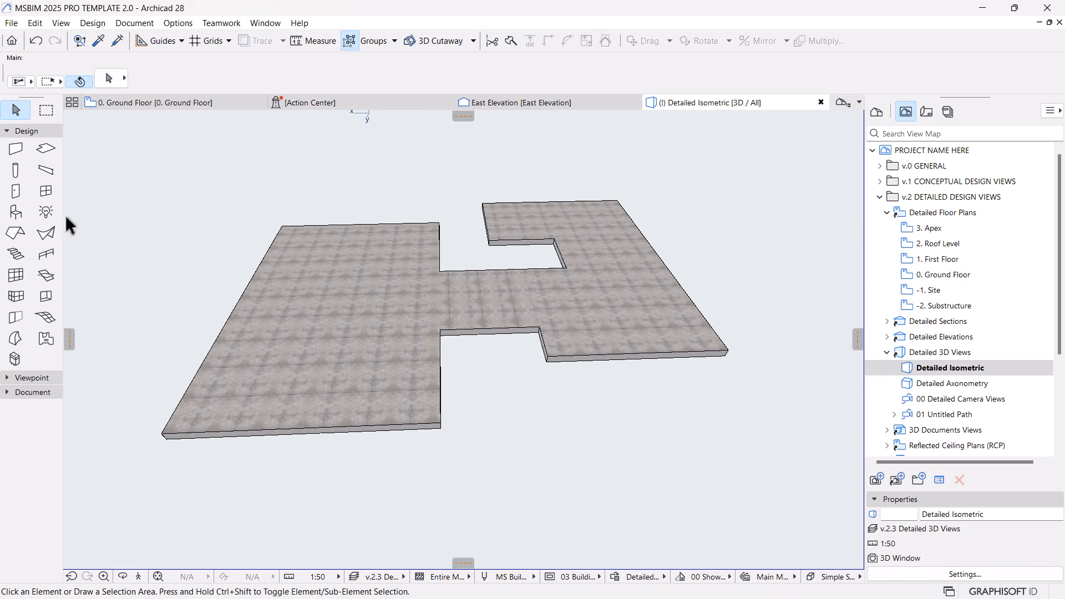
Start a wall at the large slab's inner corner and set its structure to the exterior wall composite 230 + Finish ASH White.
left_click(16, 149)
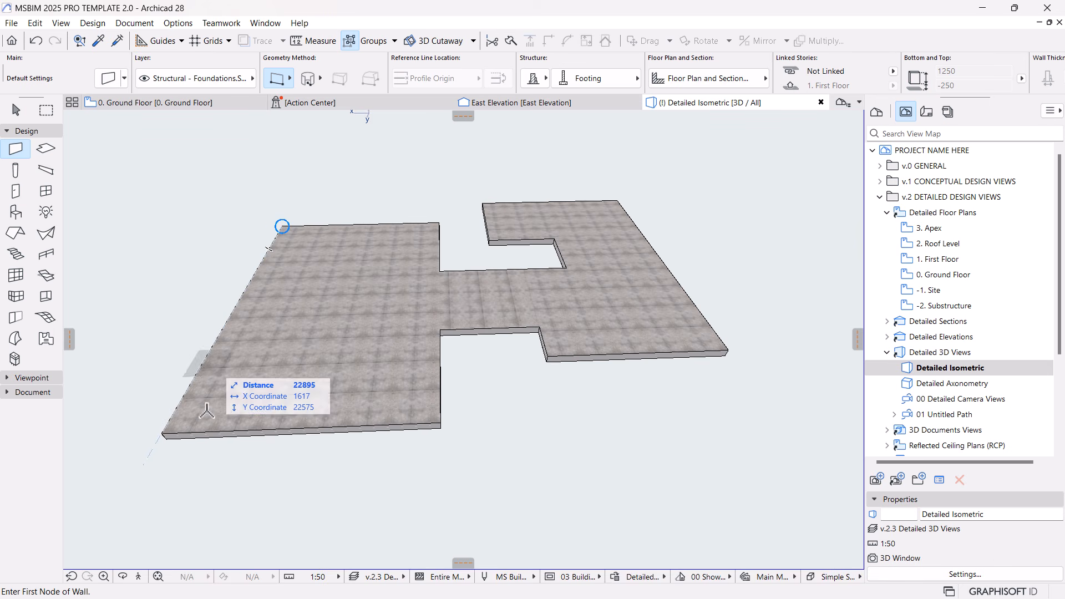
left_click(440, 330)
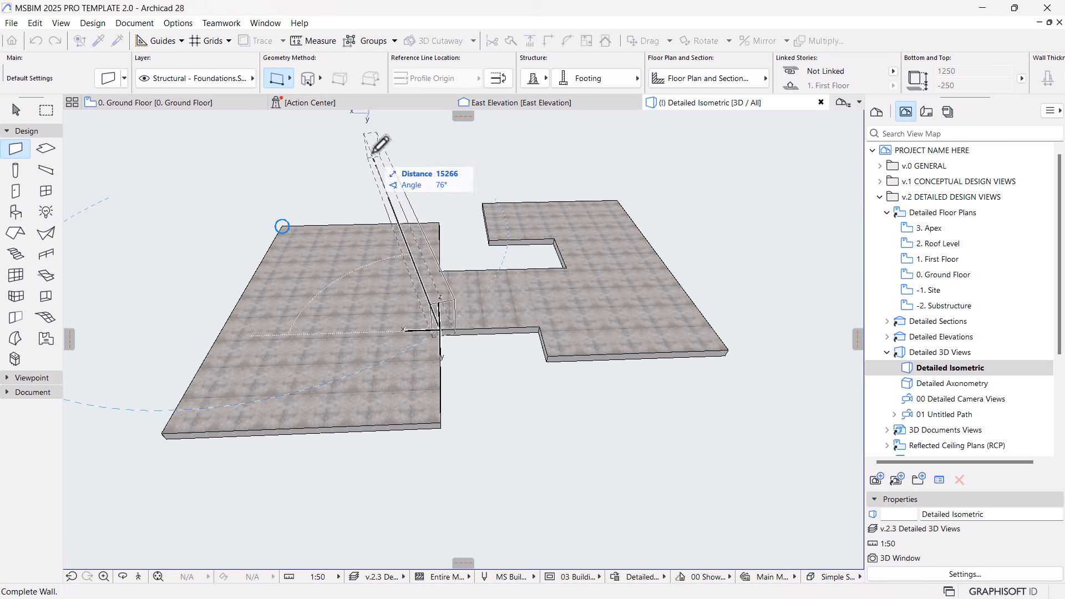
mouse_move(536, 100)
left_click(542, 79)
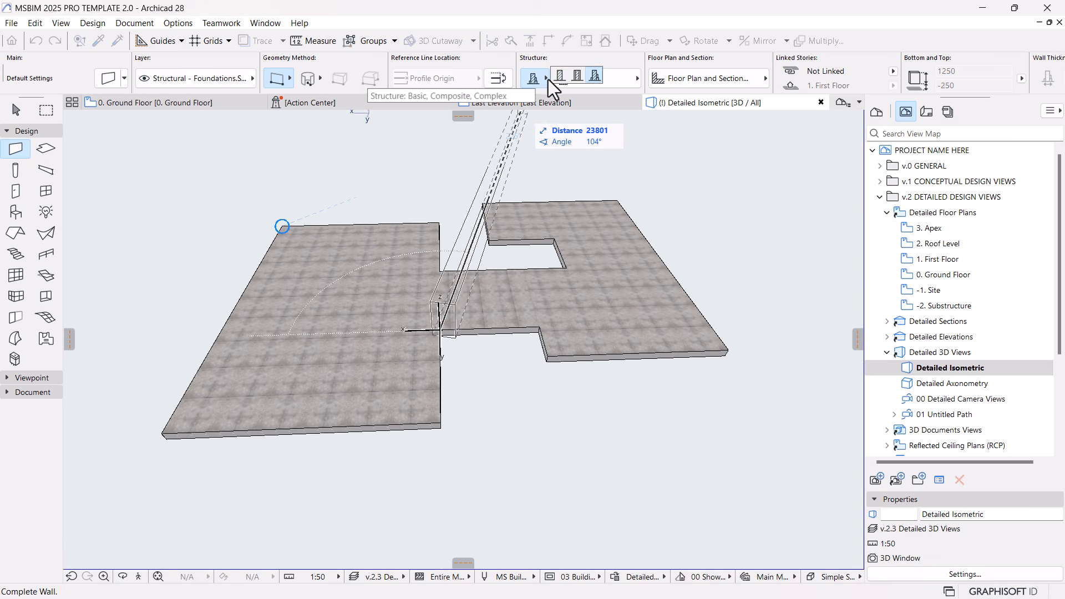
left_click(559, 78)
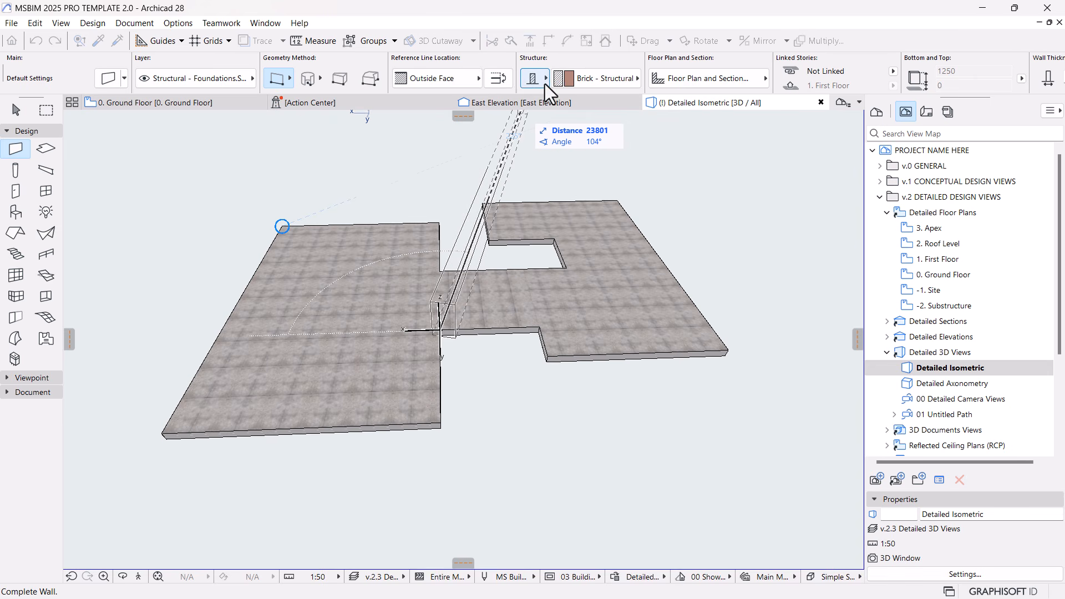
left_click(533, 81)
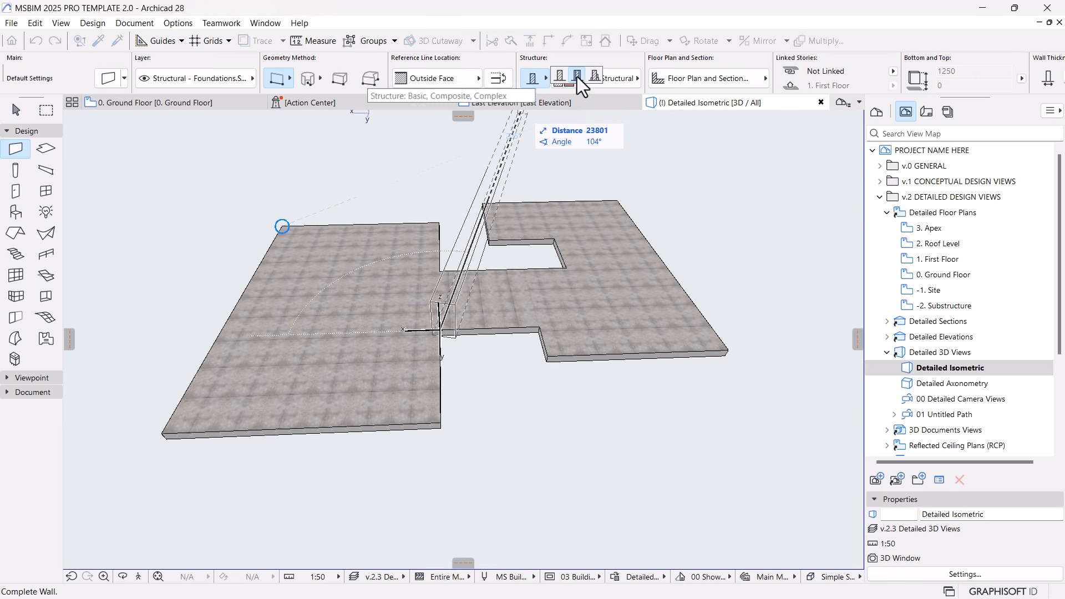
left_click(577, 78)
left_click(615, 82)
left_click(658, 178)
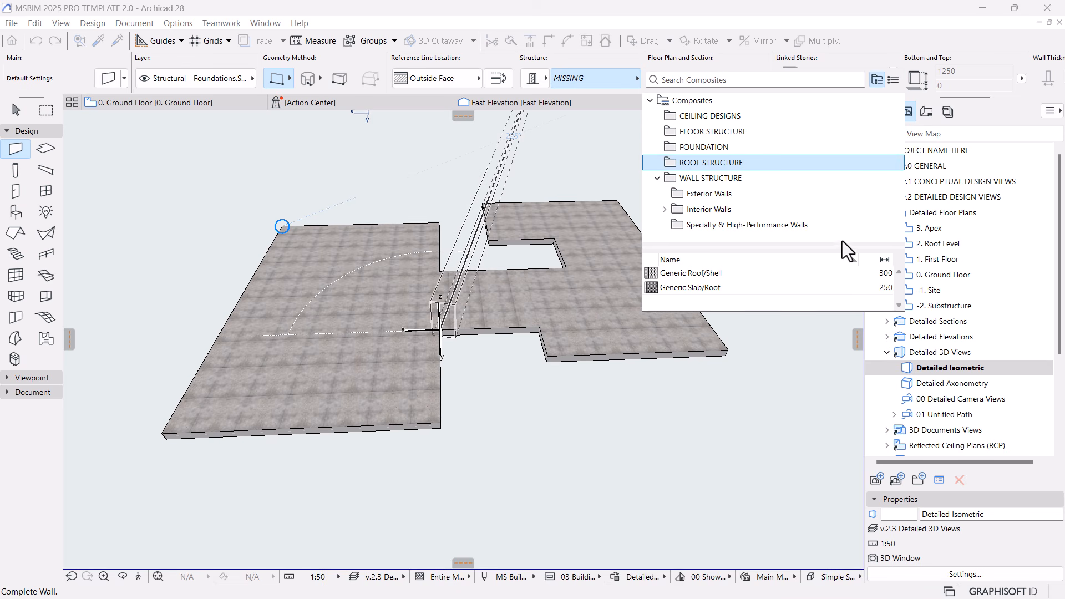
left_click(709, 193)
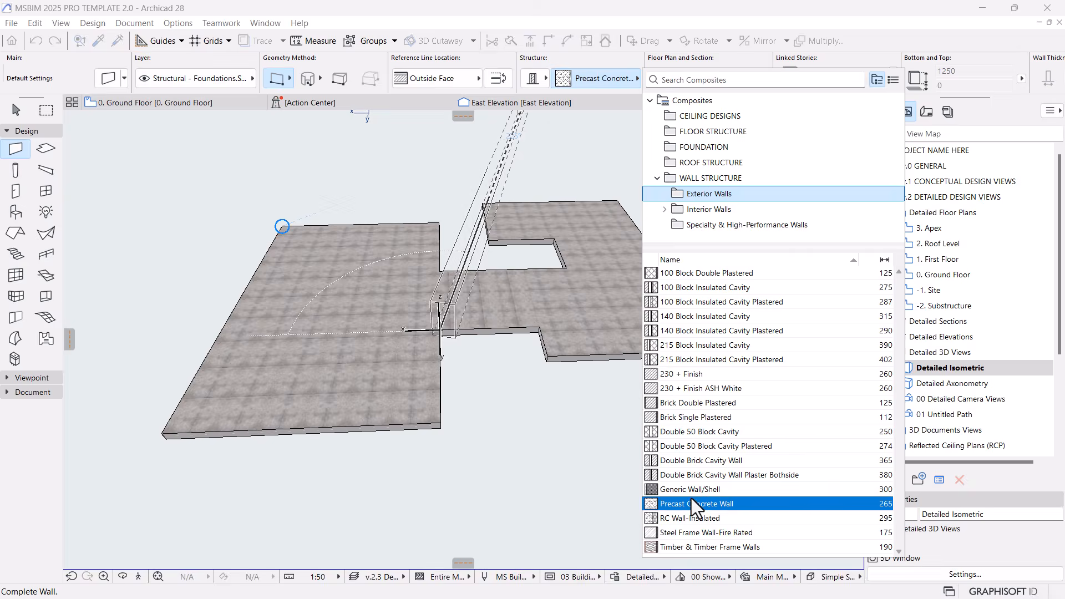
left_click(690, 388)
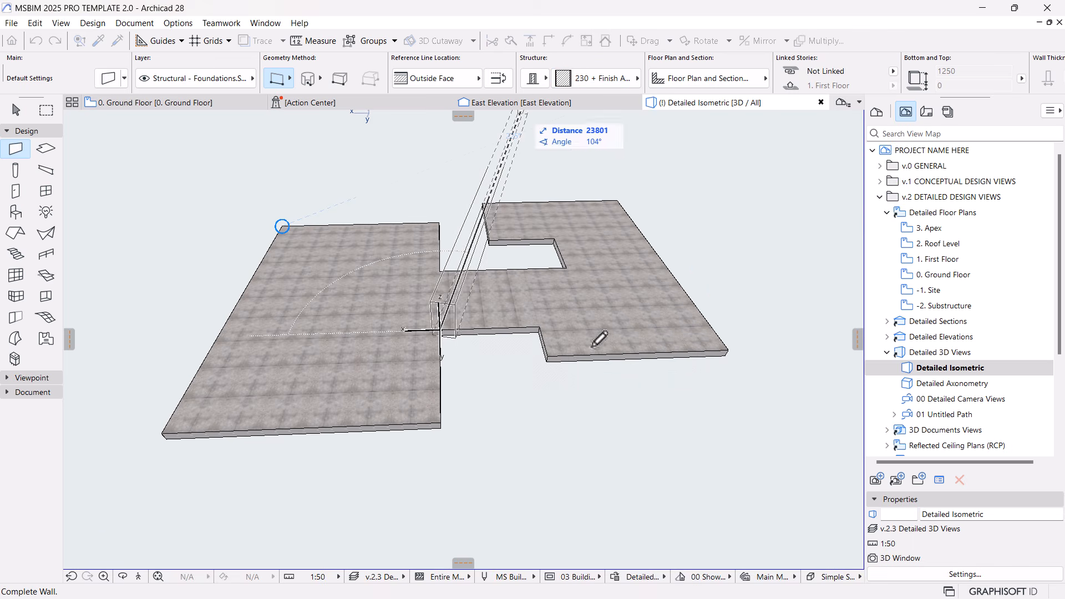
Try a wall along the large slab's inner edge, and undo it.
left_click(444, 423)
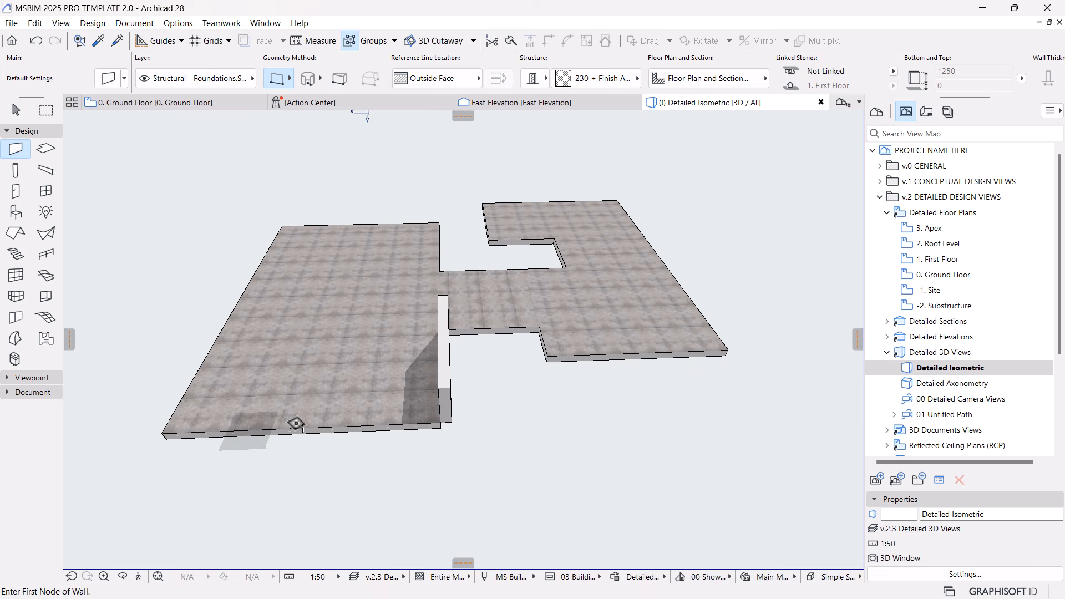
key("ctrl+z")
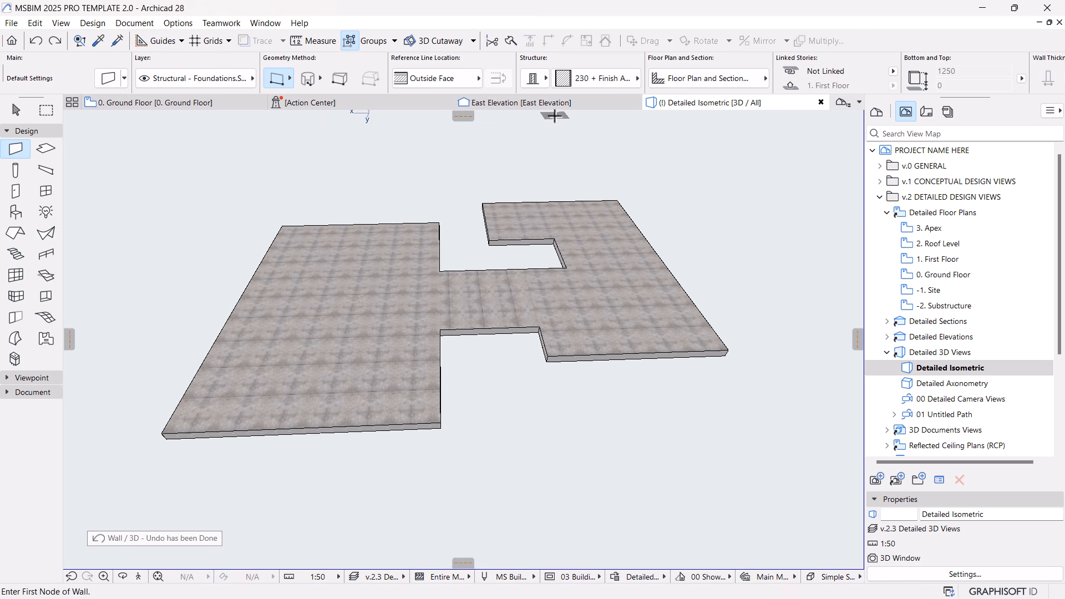
scroll(828, 81, "down", 2)
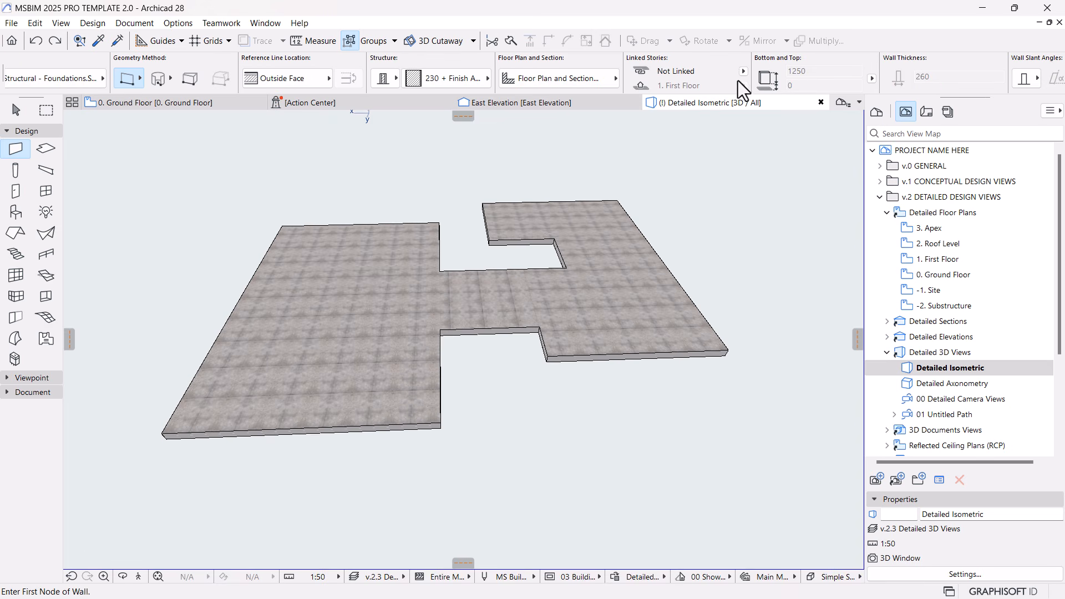
left_click(743, 71)
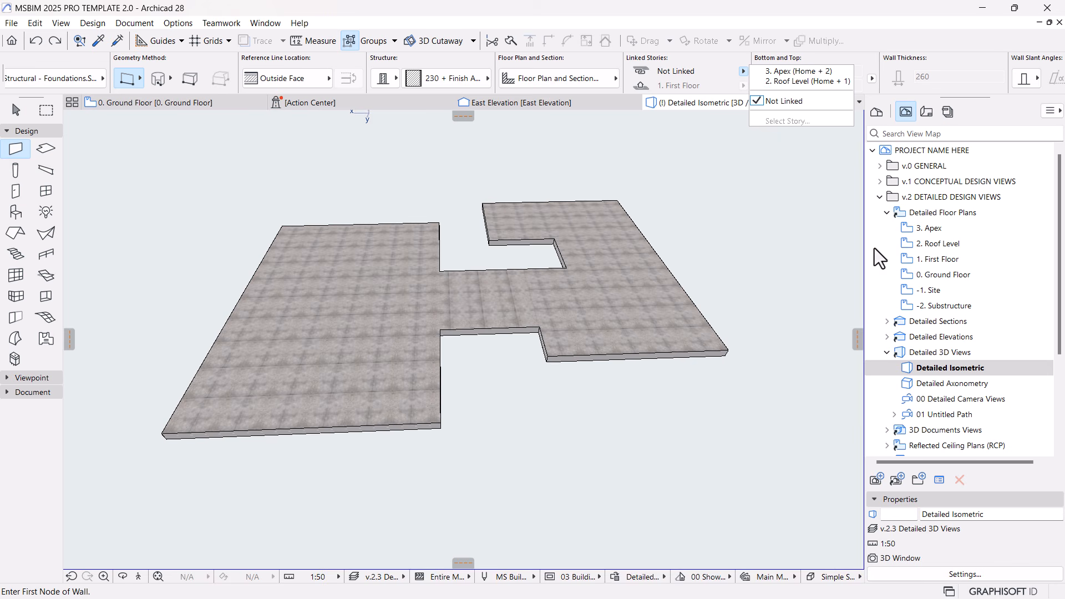
Open the Ground Floor plan and set the wall geometry method to chained.
double_click(943, 275)
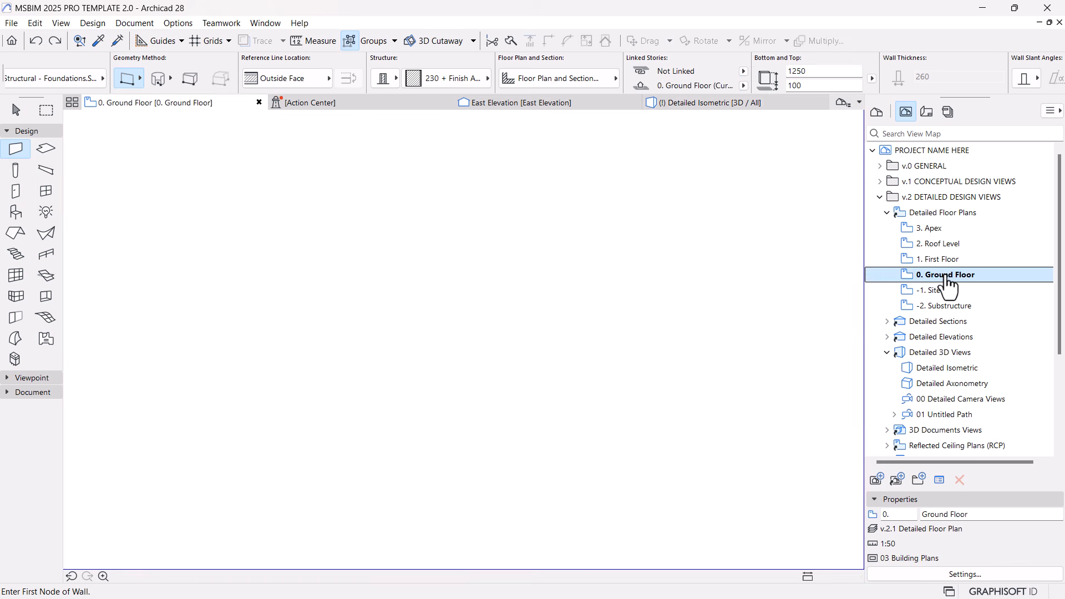
scroll(855, 225, "up", 2)
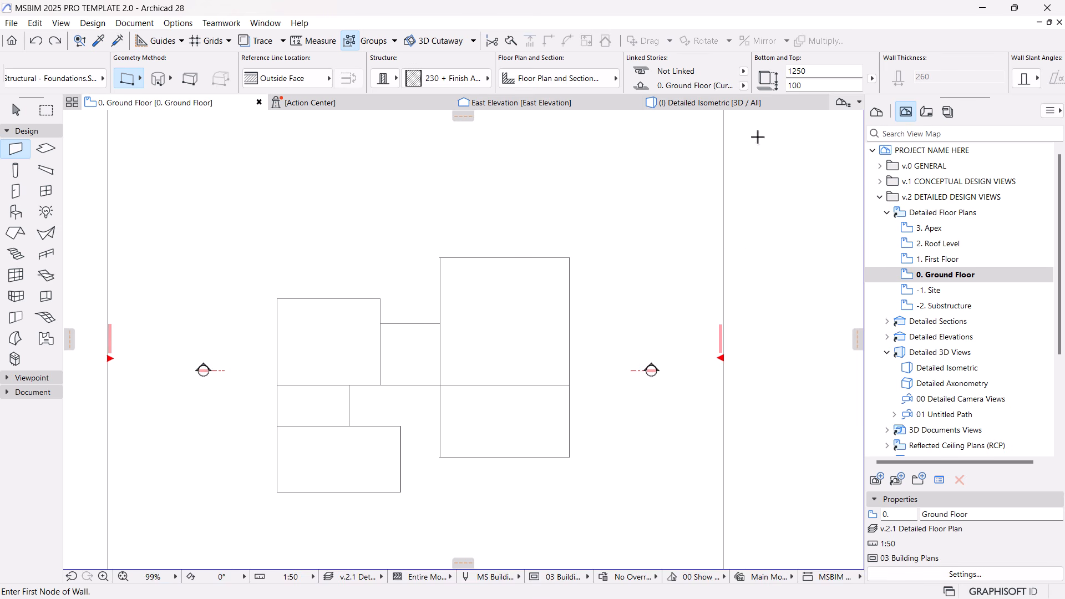
scroll(373, 503, "up", 3)
middle_click_drag(399, 487, 511, 459)
scroll(510, 459, "up", 2)
scroll(513, 356, "down", 2)
middle_click_drag(506, 340, 485, 420)
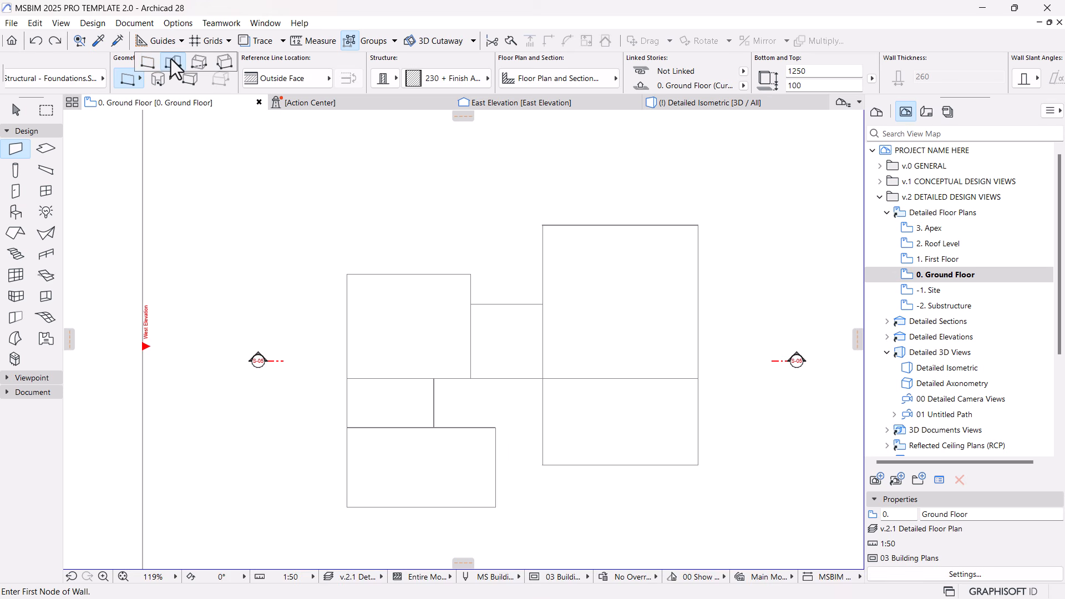
left_click(171, 61)
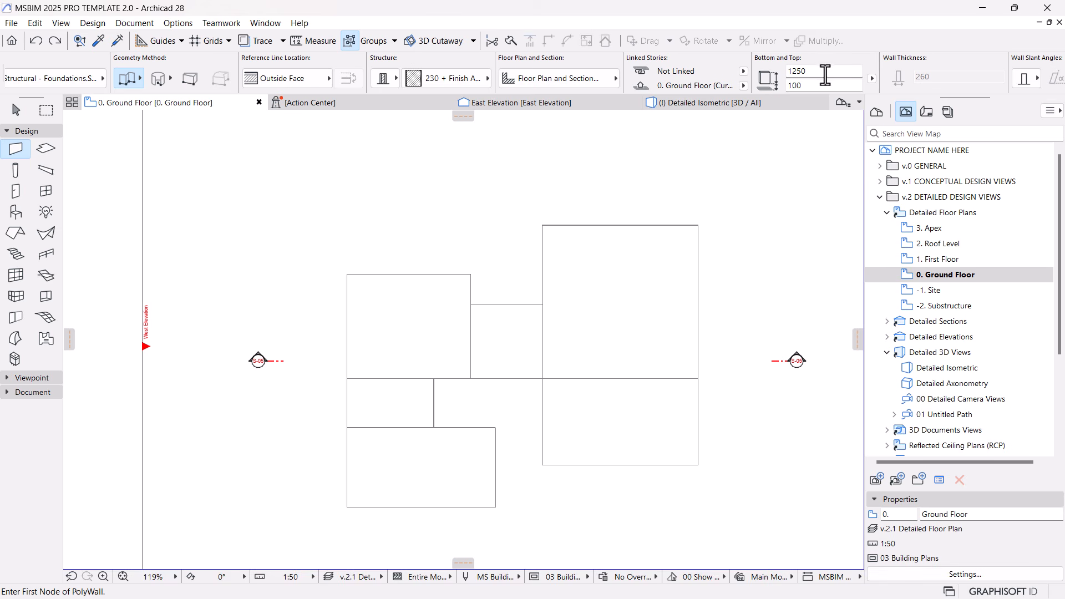
Link the default wall top to 1. First Floor (Home + 1) and open the Wall Default Settings.
left_click(744, 71)
left_click(780, 80)
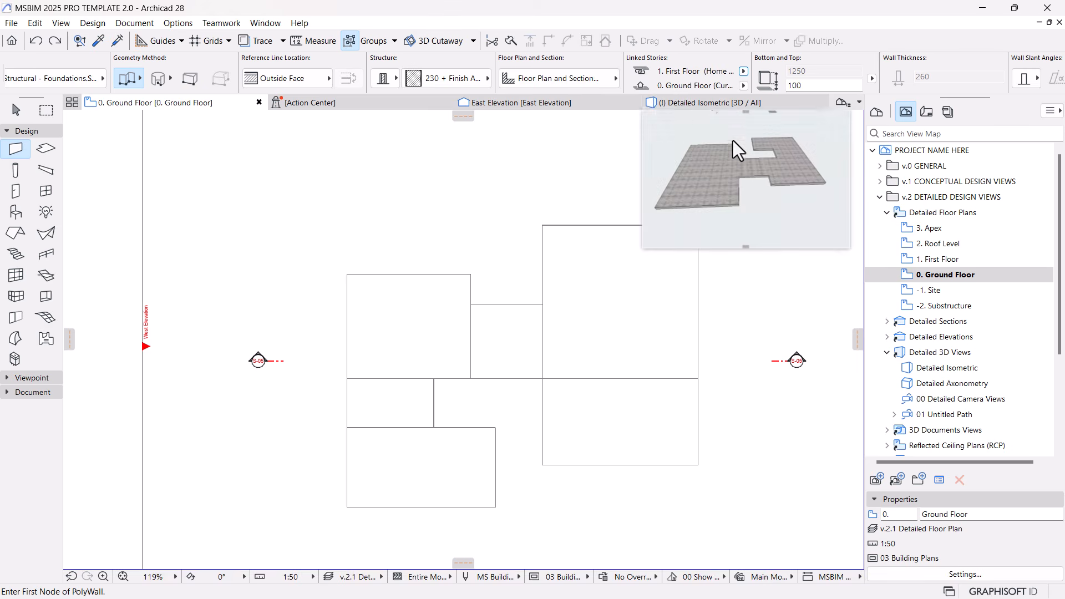
scroll(145, 86, "up", 2)
scroll(249, 82, "down", 2)
scroll(389, 80, "up", 2)
scroll(501, 79, "down", 3)
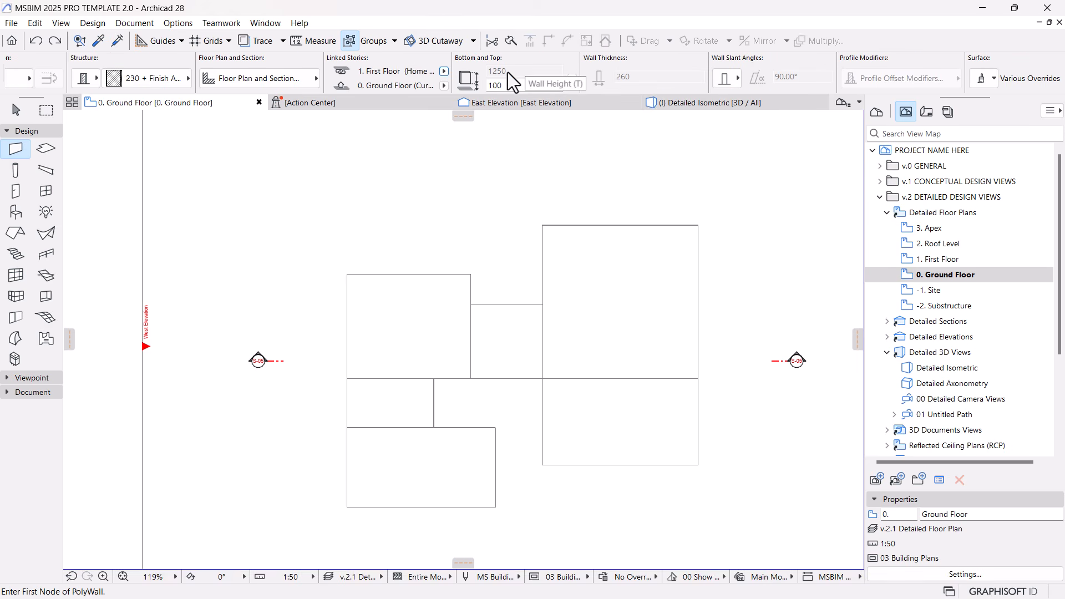
scroll(405, 72, "up", 4)
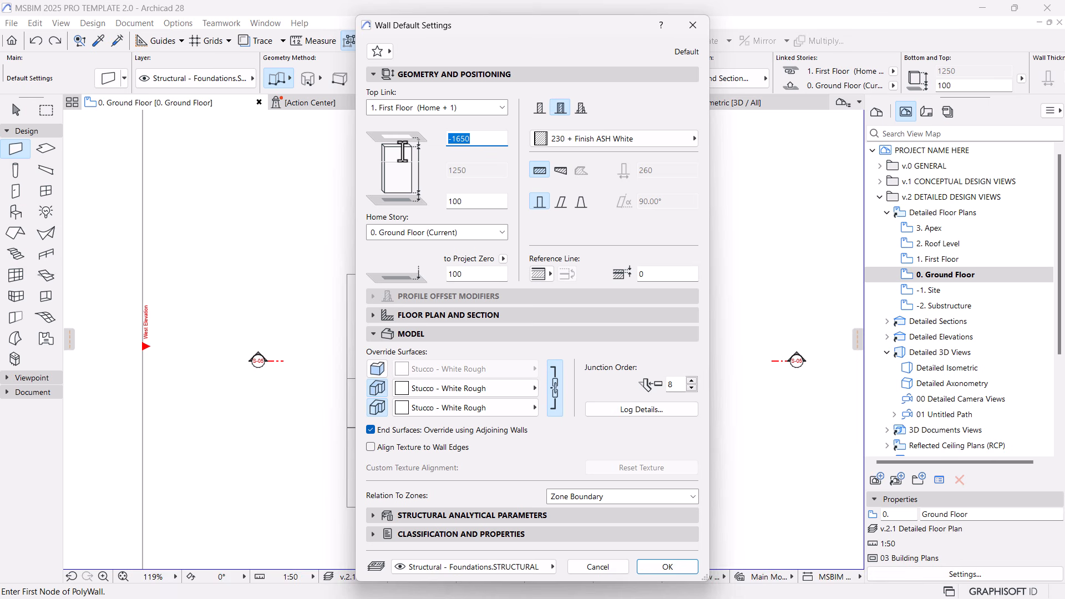
Set the default wall's top offset and bottom offset both to 0, and confirm the settings.
type("-1650")
left_click_drag(481, 140, 402, 149)
double_click(476, 201)
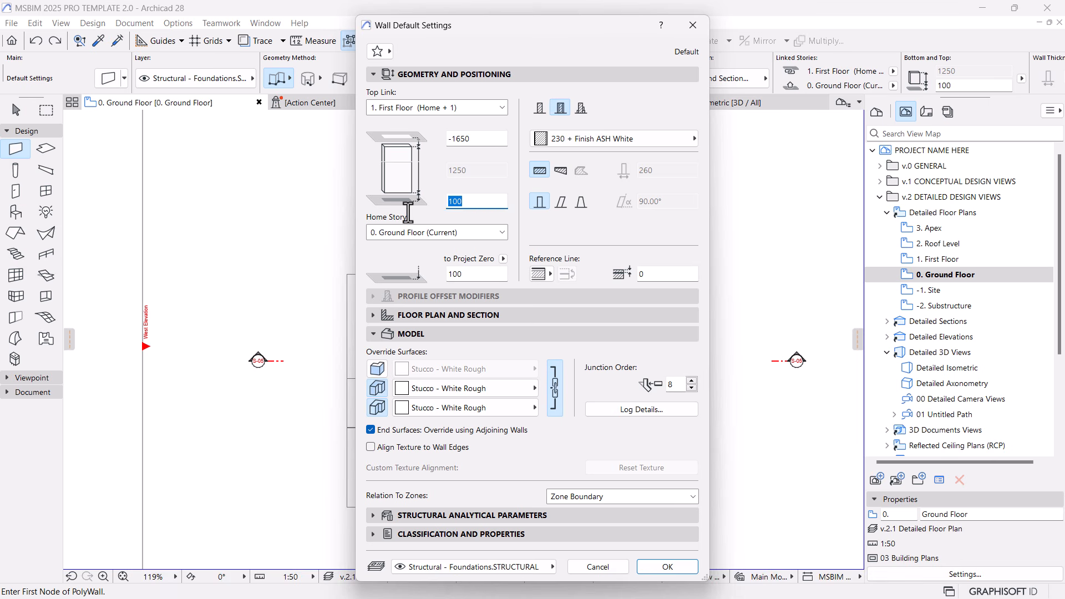
type("0")
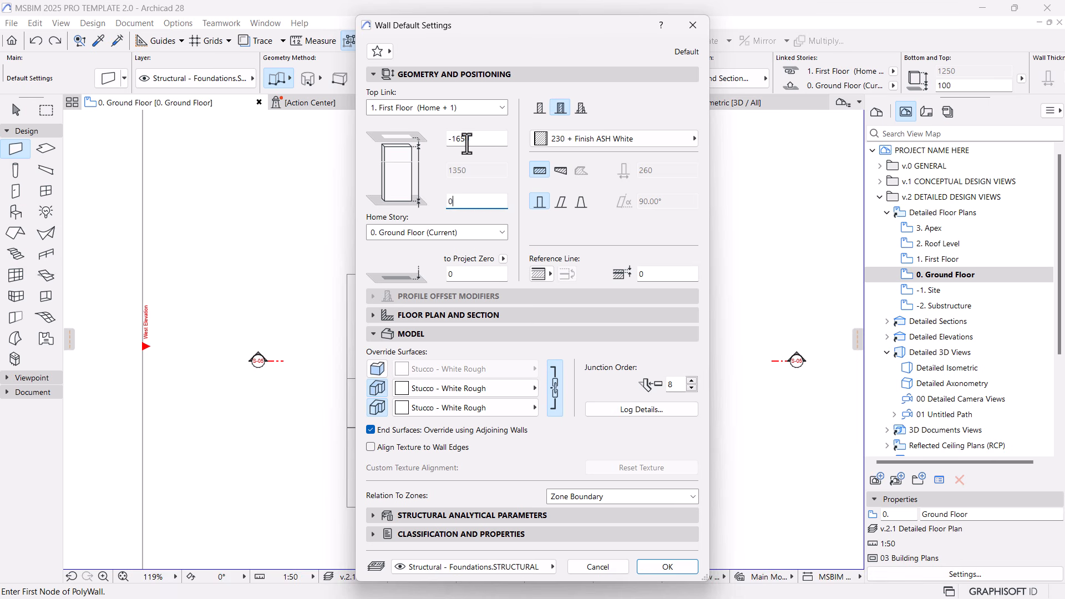
left_click(483, 108)
left_click(394, 152)
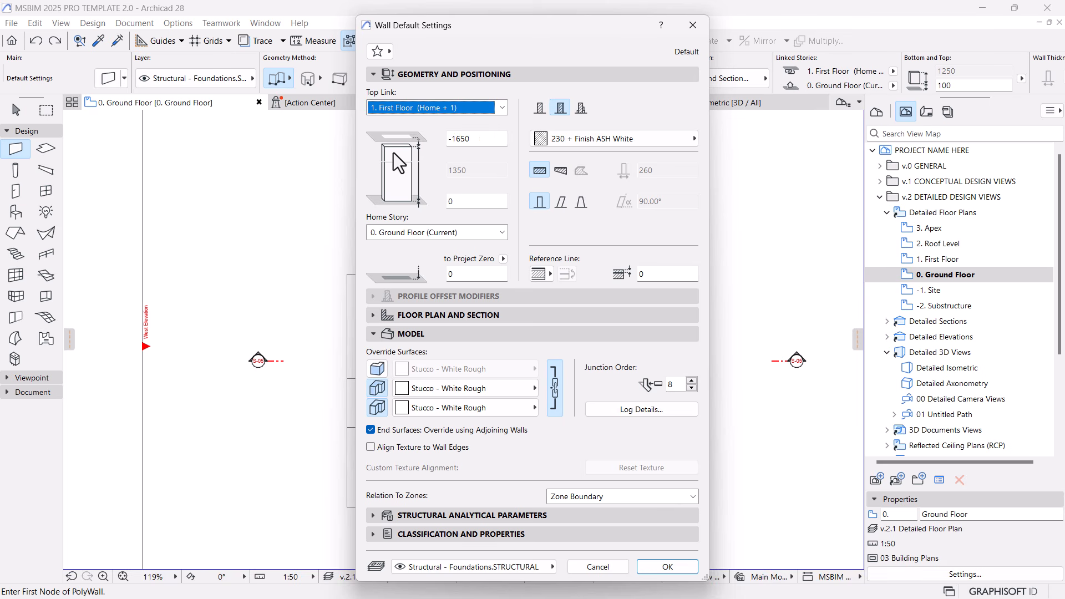
left_click_drag(492, 143, 372, 145)
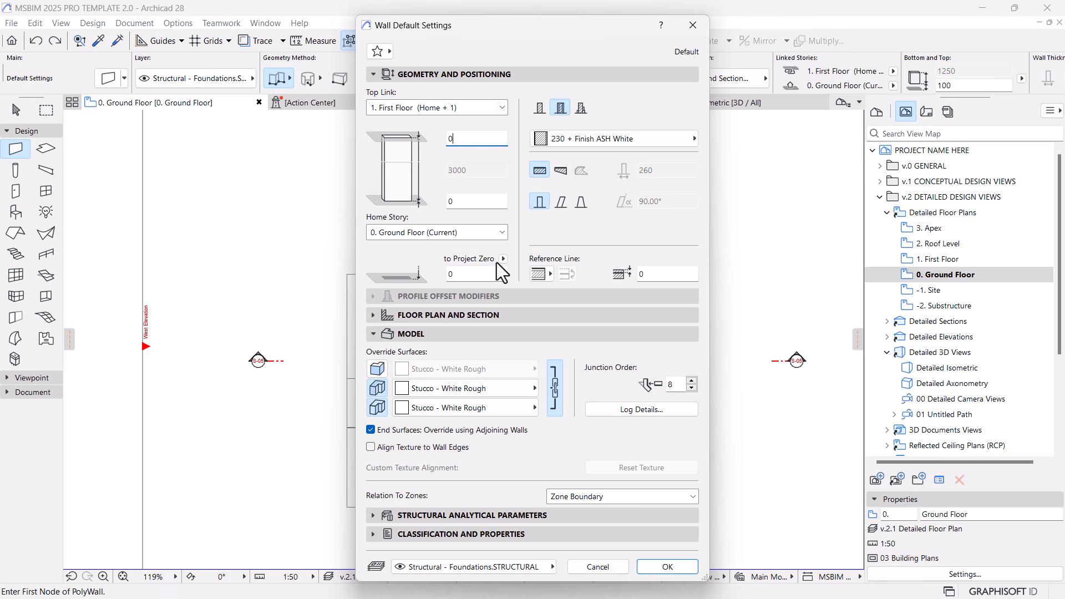
left_click(643, 567)
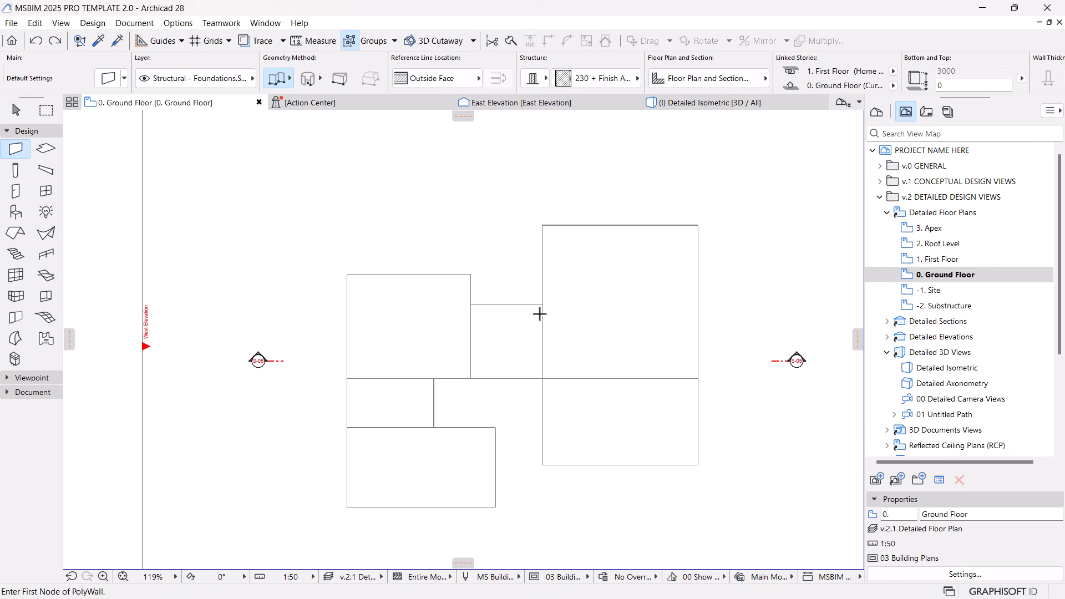
Draw a closed chain of walls around the combined perimeter of the two large eastern slabs, starting where the connecting slab's upper edge meets them.
left_click(542, 304)
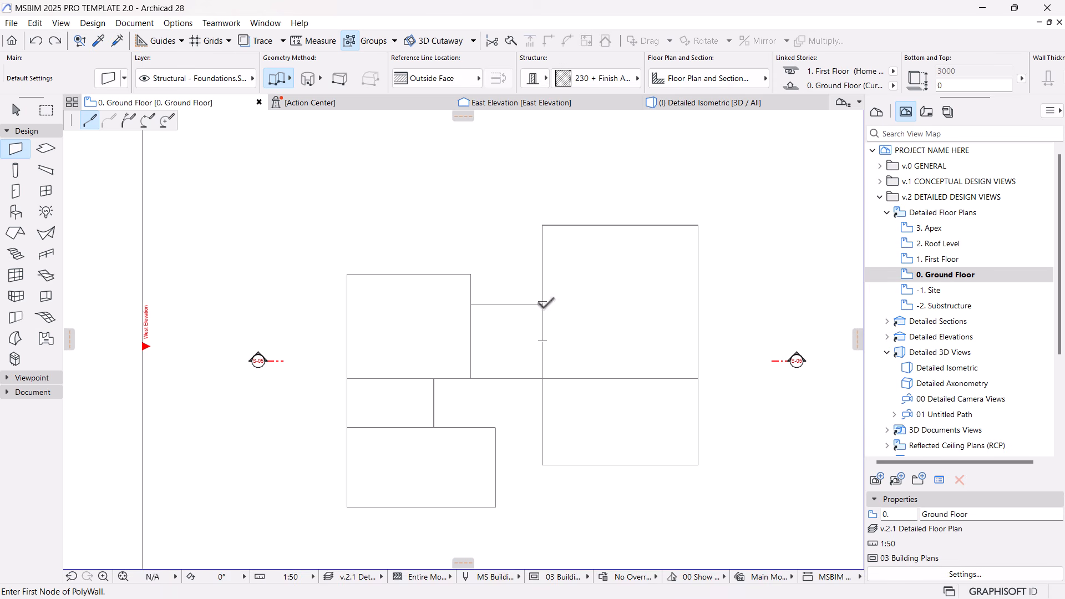
left_click(543, 224)
left_click(698, 224)
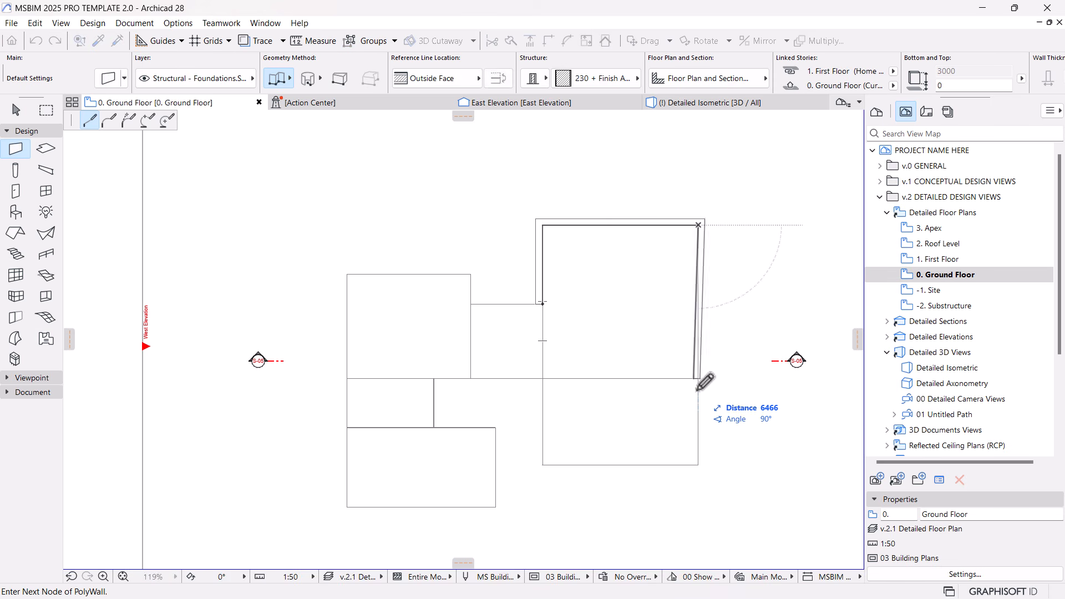
left_click(698, 465)
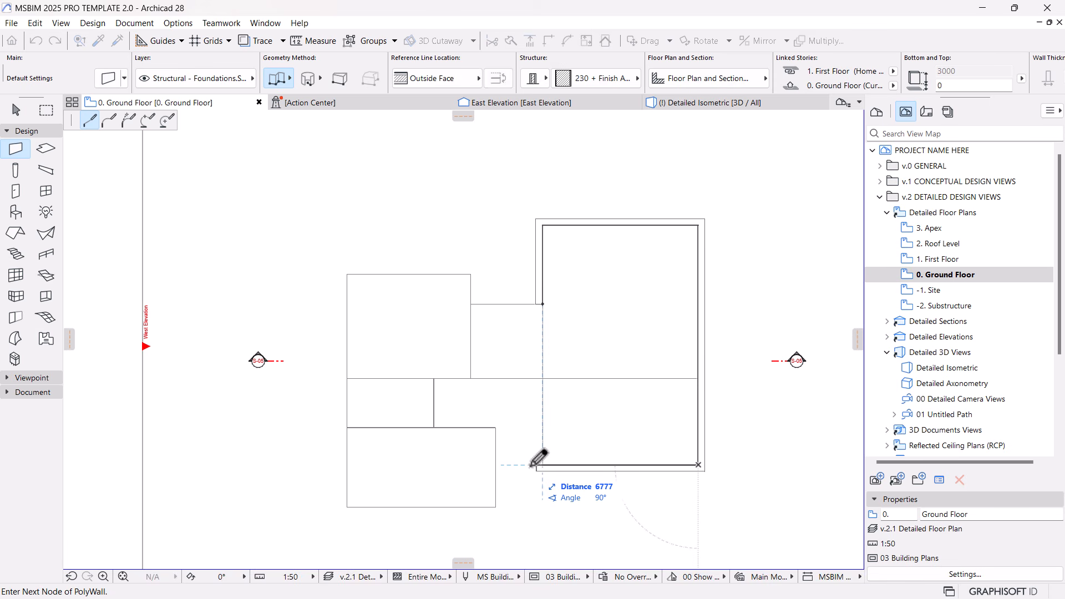
left_click(543, 465)
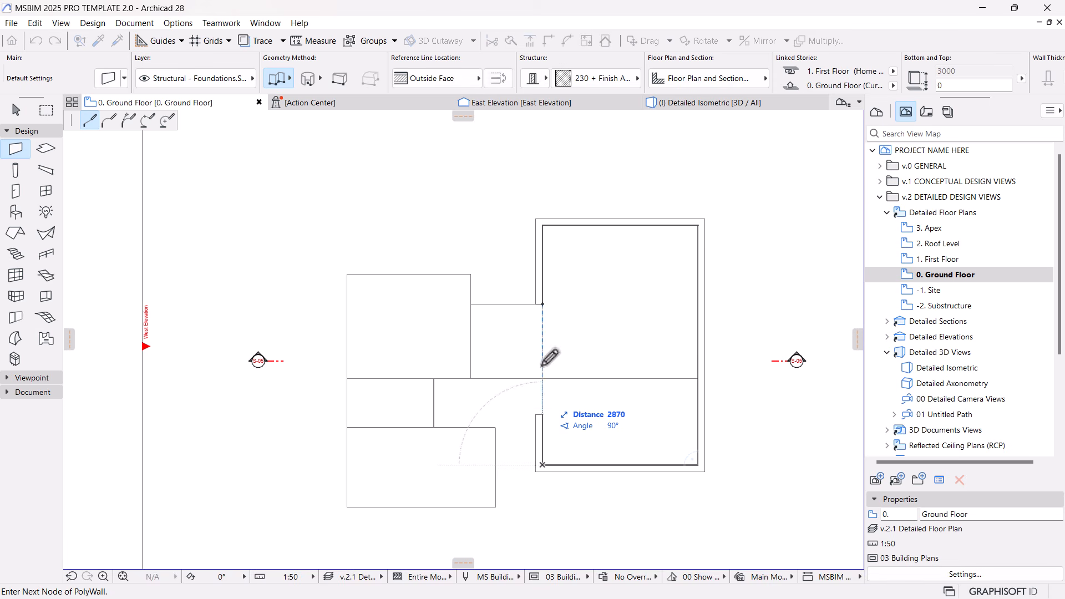
left_click(543, 304)
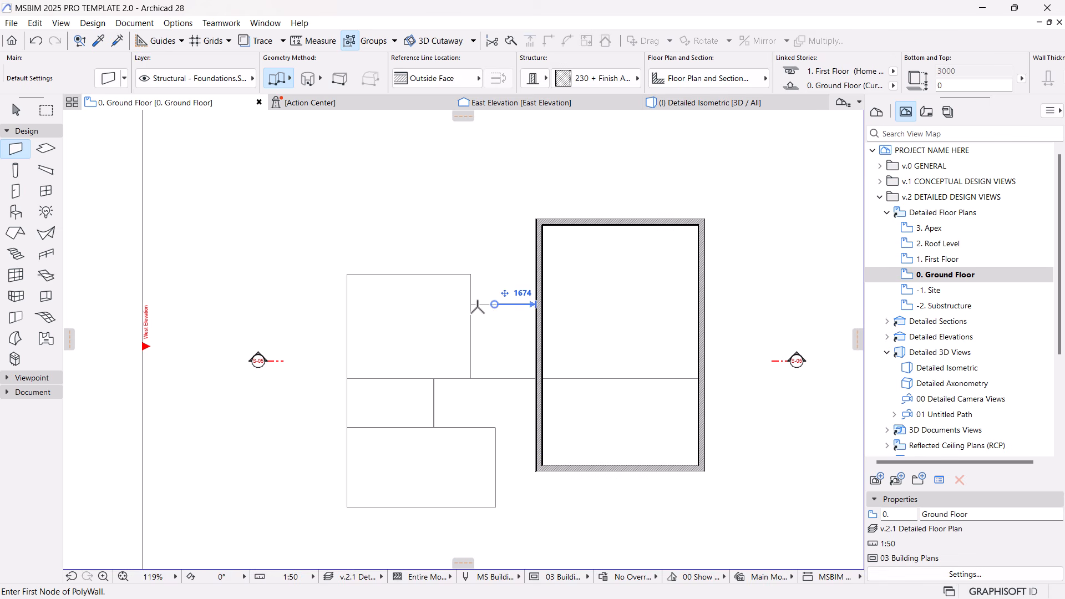
Draw chained walls from the large block along the connecting slab's upper edge and around the western slabs, ending at the upper slab's lower-right corner.
left_click(536, 304)
left_click(470, 304)
left_click(471, 274)
left_click(347, 274)
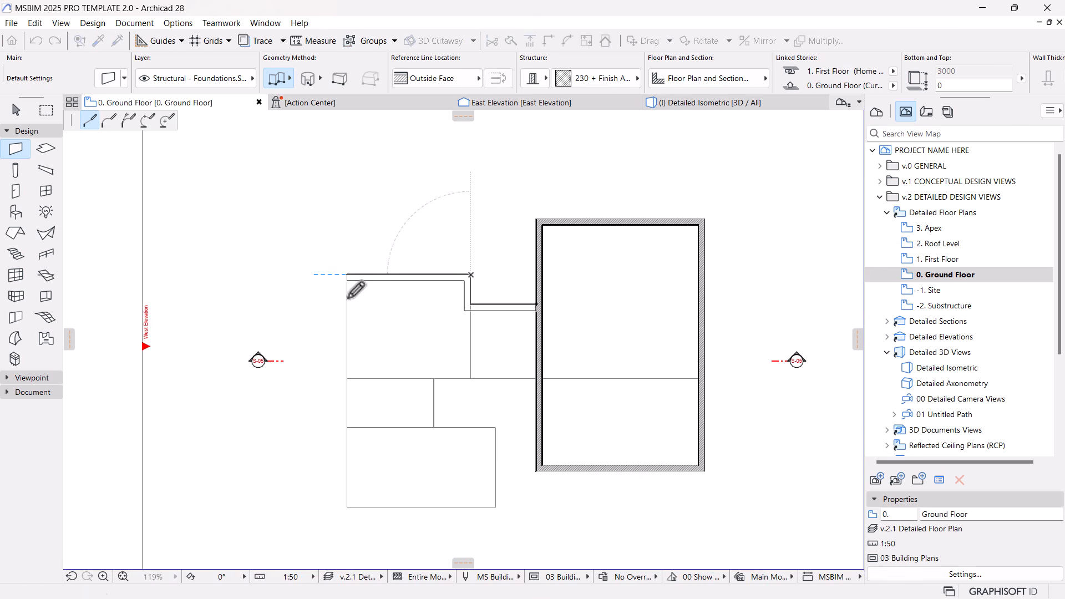
left_click(346, 506)
left_click(495, 507)
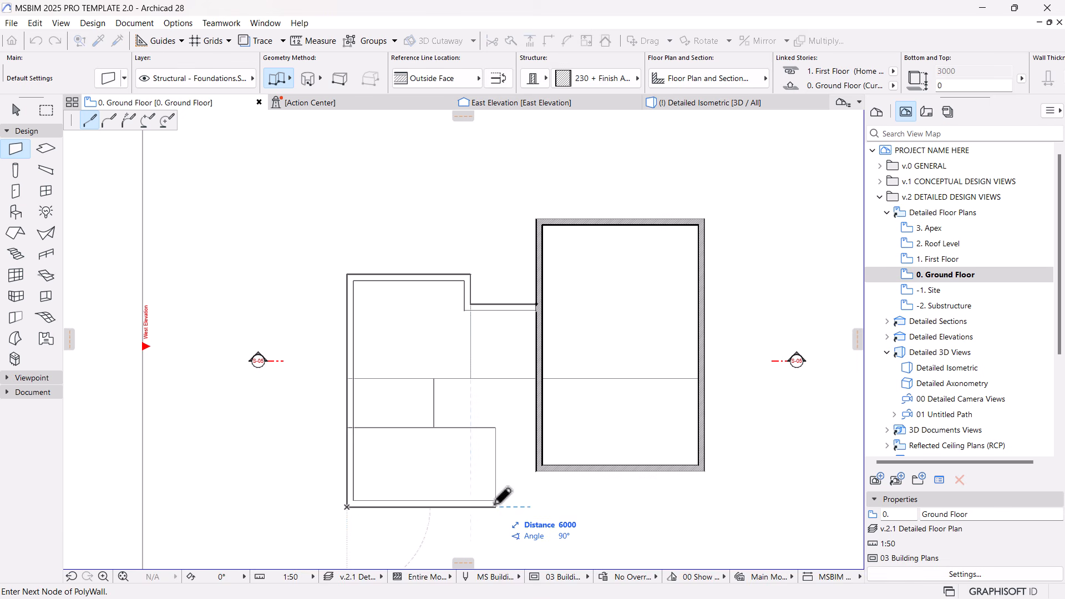
left_click(495, 427)
left_click(433, 427)
left_click(433, 379)
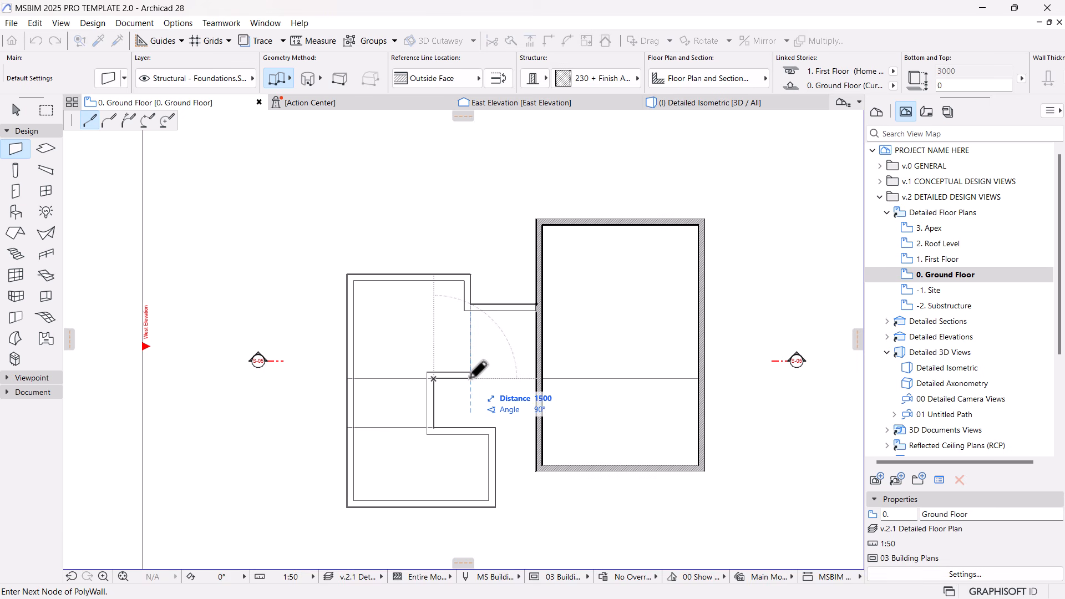
double_click(471, 378)
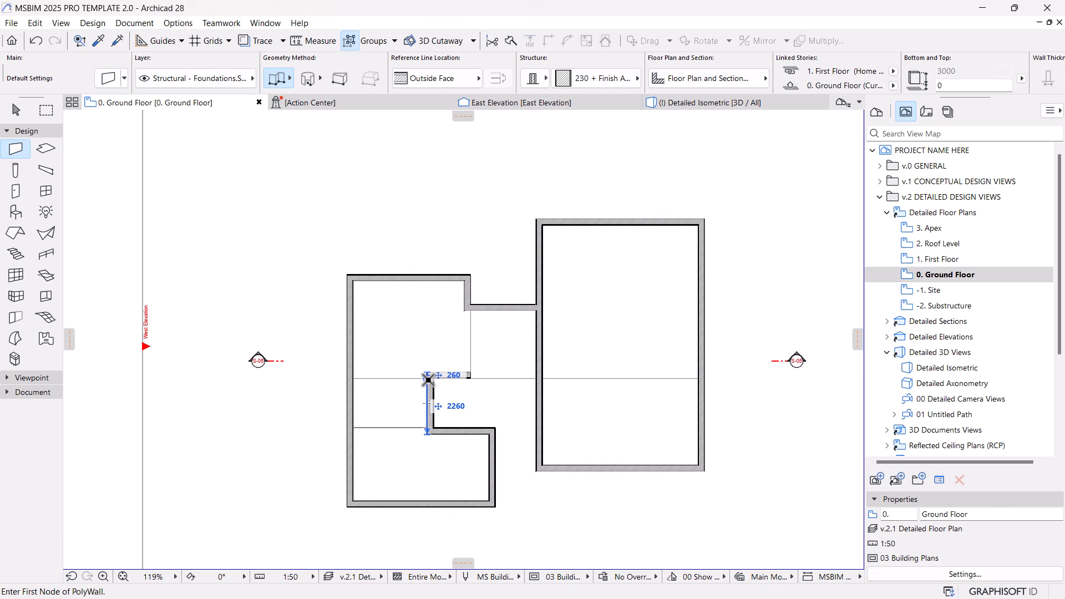
Add a separate wall along the joint between the upper and middle western slabs, between the outer wall and the inner corner.
left_click(427, 379)
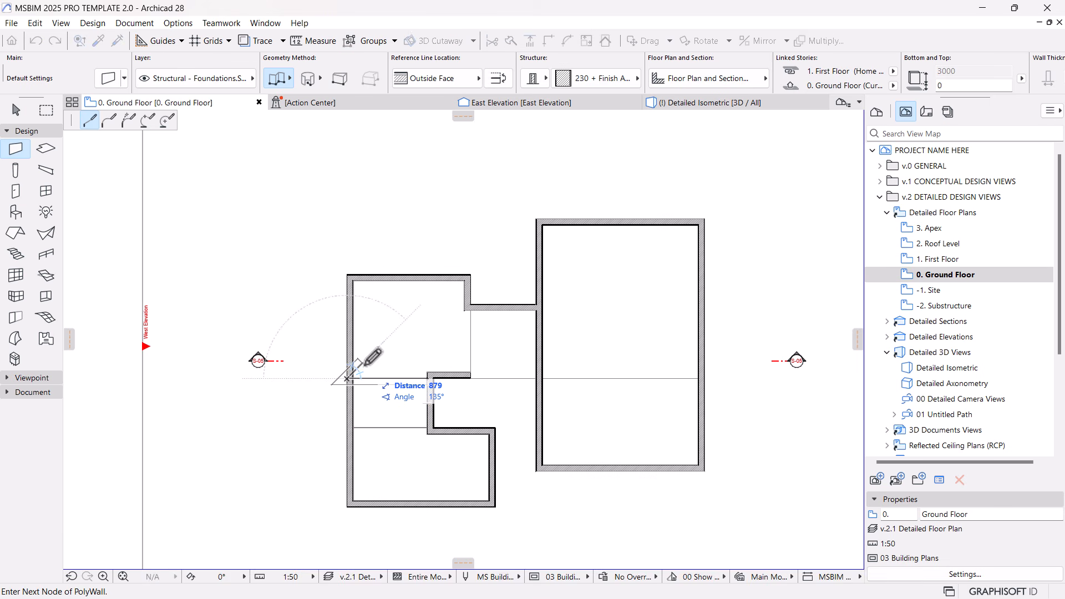
right_click(364, 366)
left_click(392, 468)
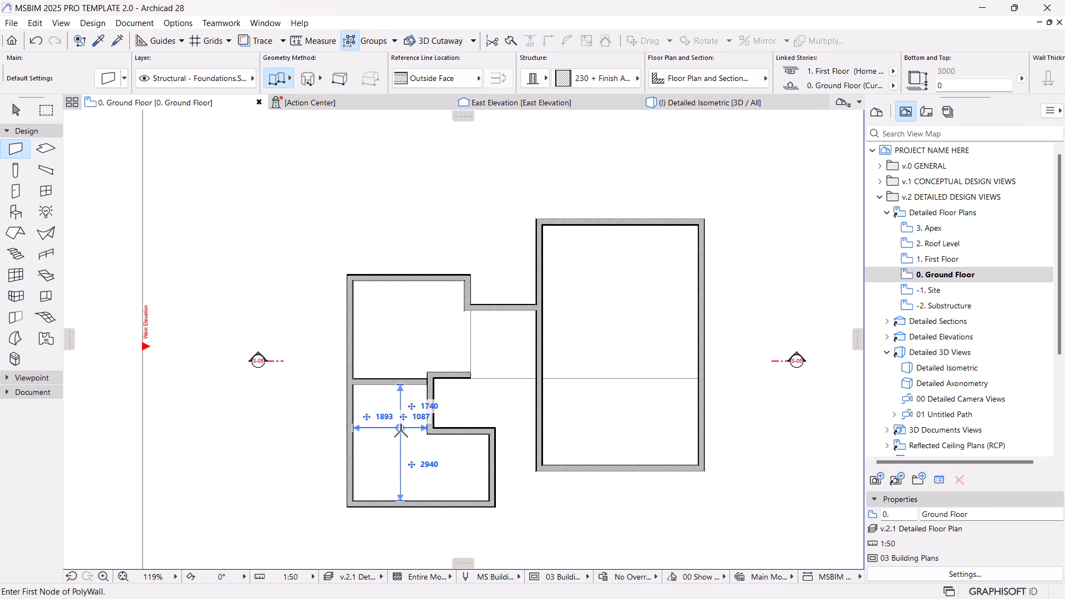
Extend the wall on the lower western room's upper edge to the western outer wall.
scroll(401, 430, "up", 2)
key("Escape")
left_click(448, 436)
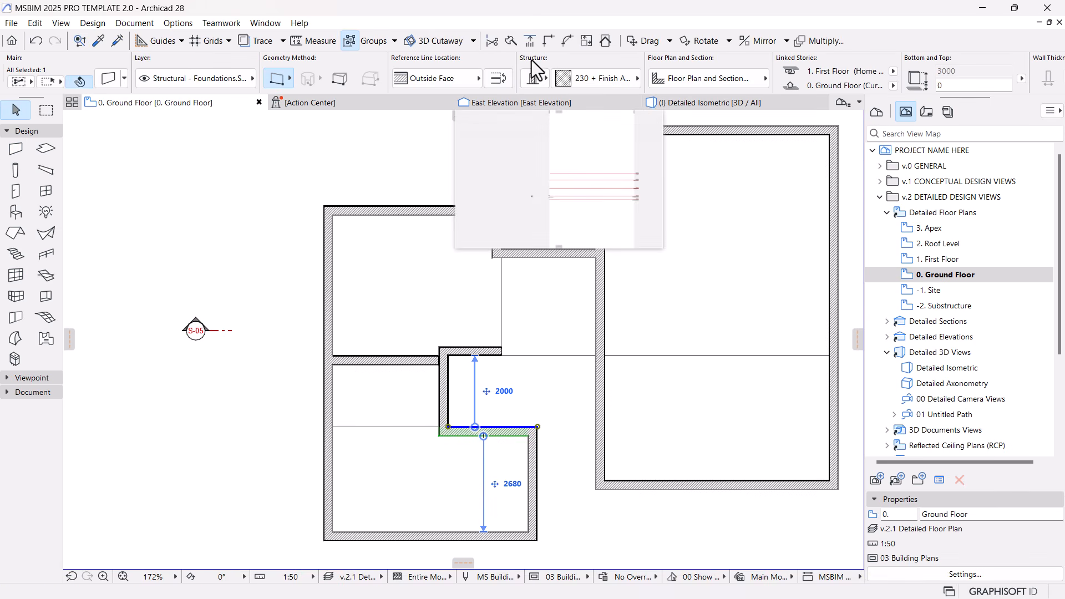
left_click(531, 41)
left_click(327, 441)
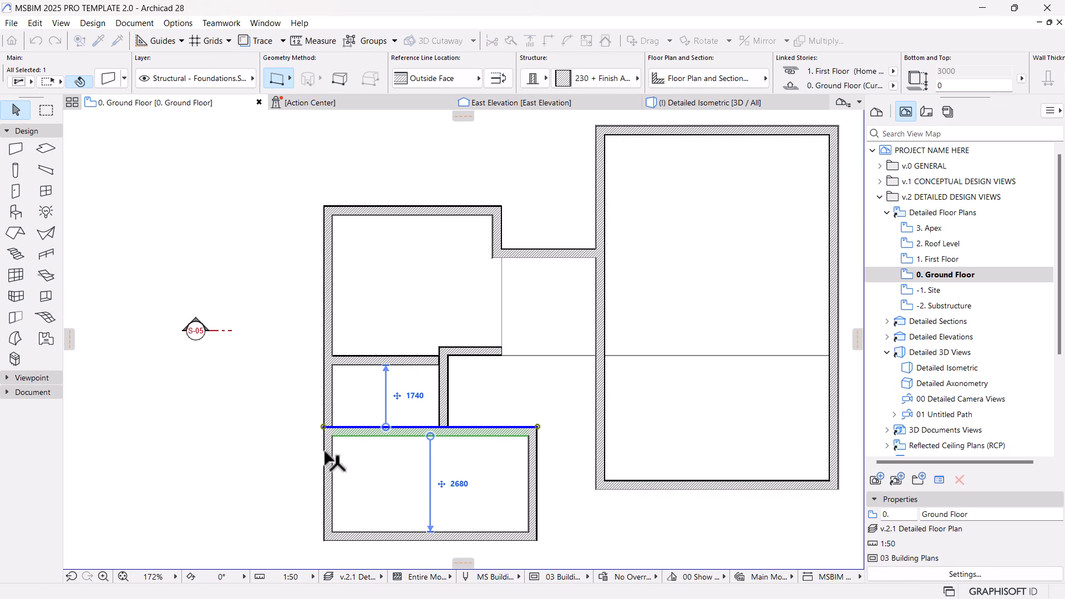
Intersect the short wall below the upper western room with that room's east wall so they meet at a corner.
left_click(463, 353)
left_click(499, 227, "shift")
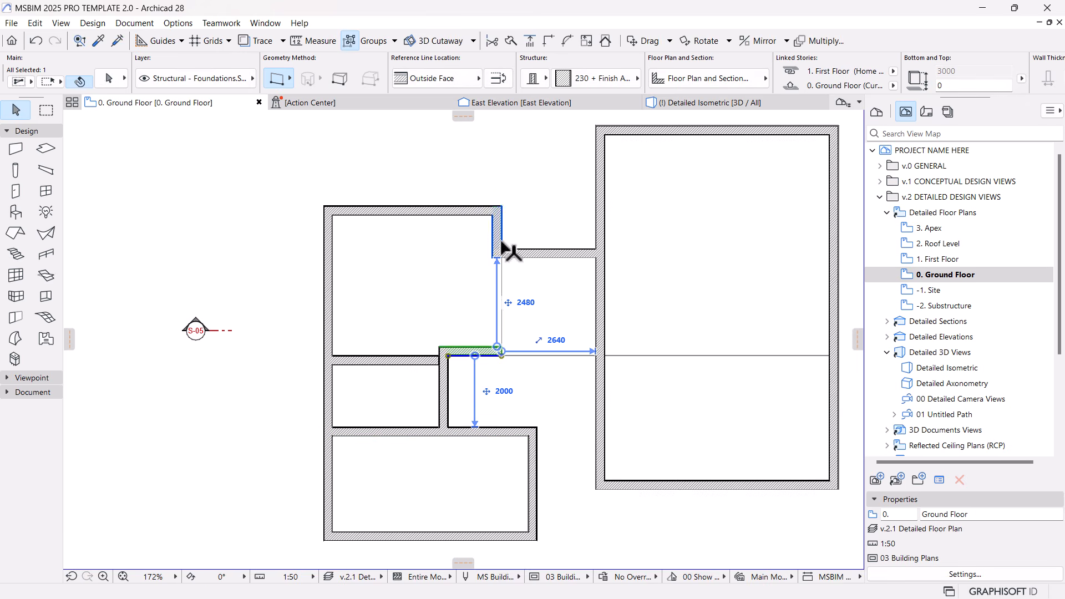
left_click(548, 41)
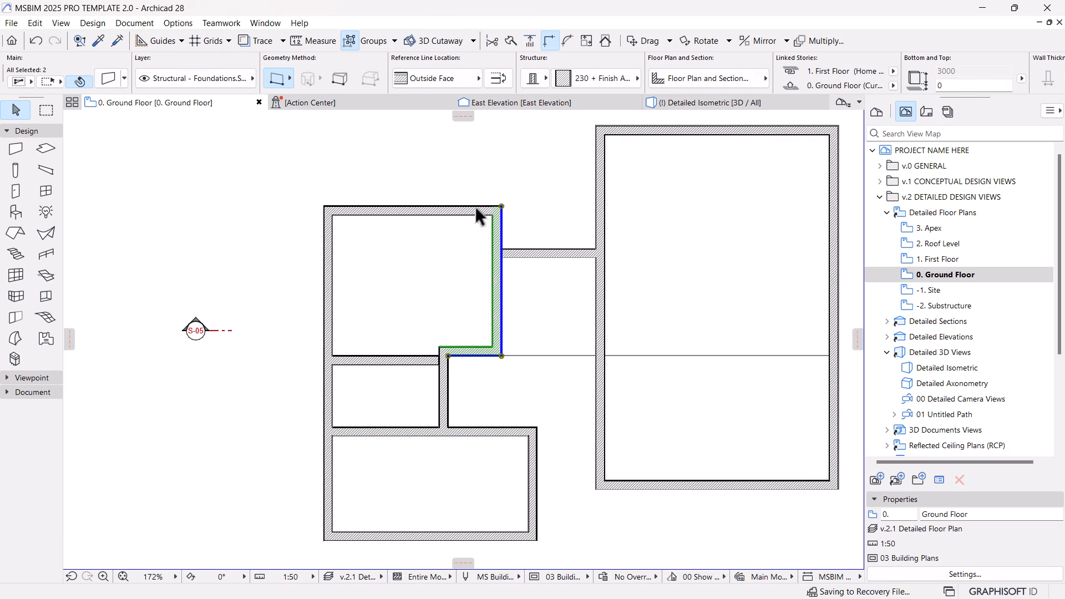
Delete the separate wall below the upper western room and extend the short wall to the western outer wall in its place.
left_click(392, 361)
key("Delete")
scroll(402, 358, "up", 3)
left_click(474, 354)
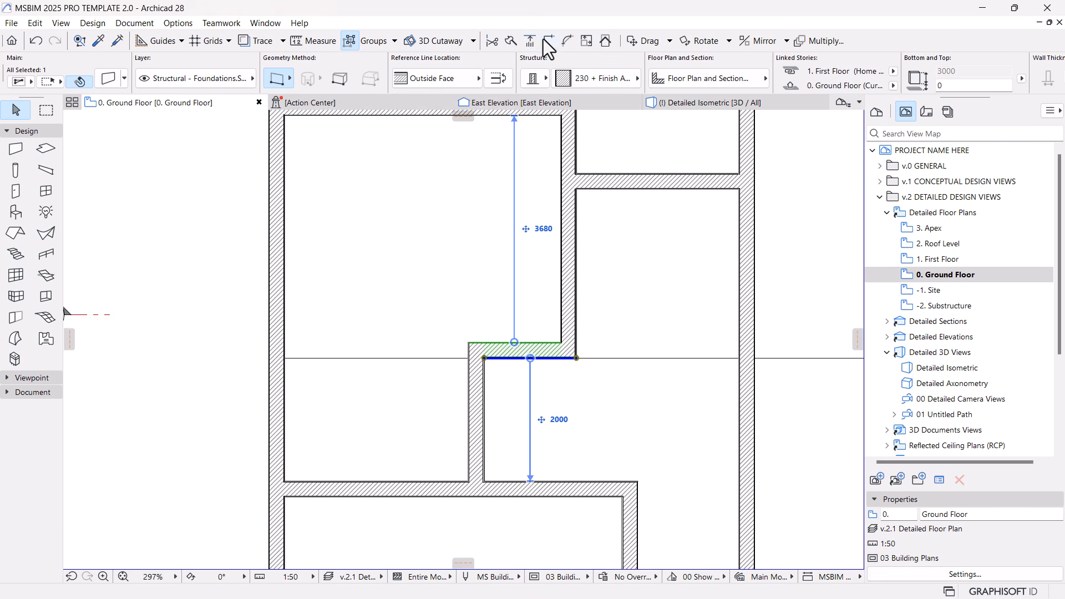
left_click(530, 41)
left_click(270, 344)
left_click(182, 388)
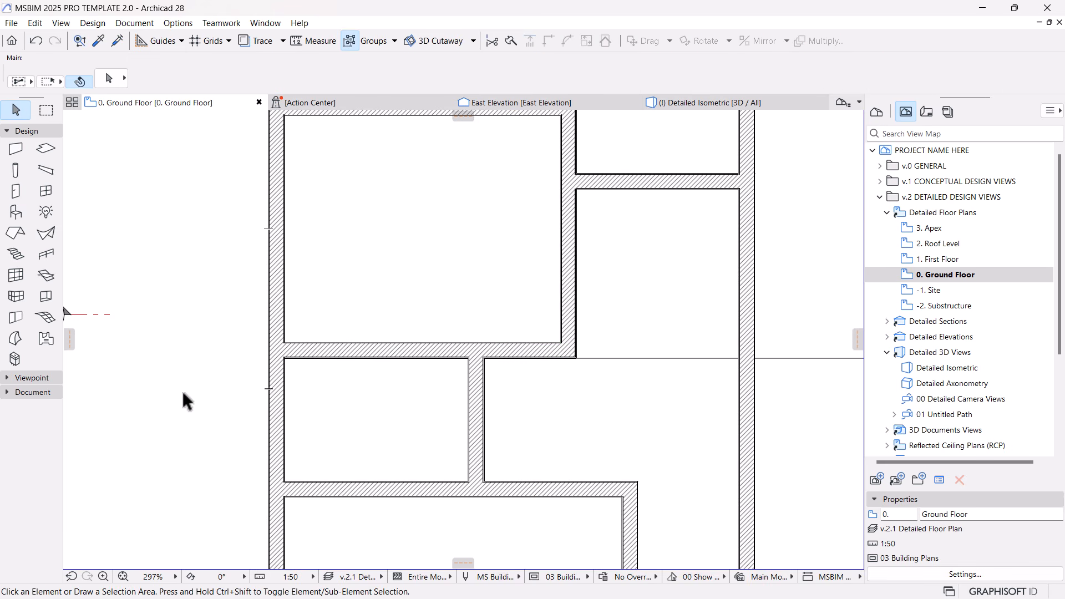
Change the middle western room's upper, lower and east walls to the composite 100 Block Double Plastered.
scroll(625, 423, "down", 3)
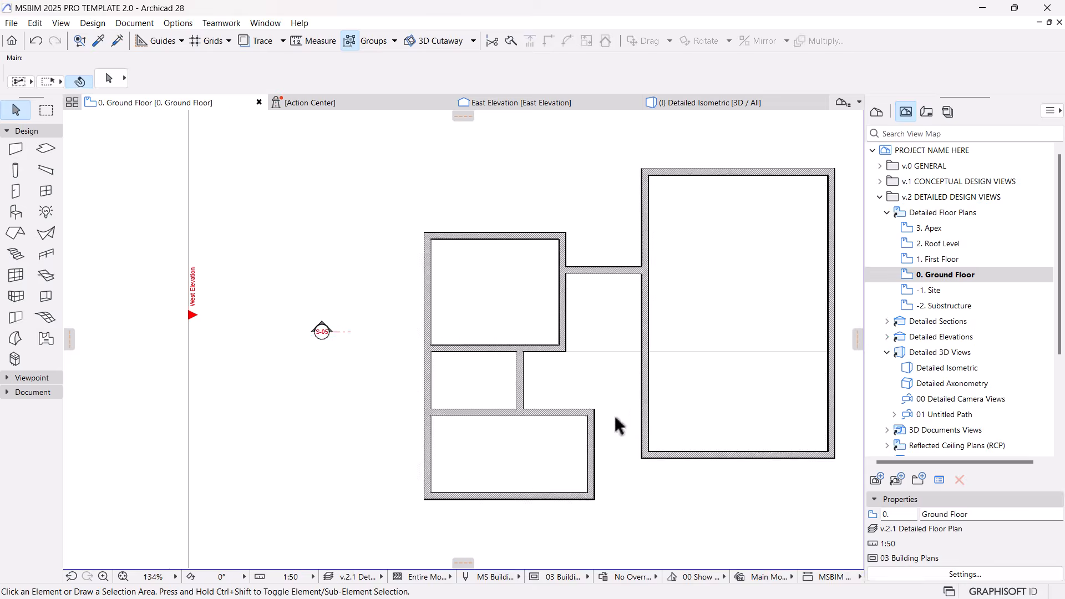
left_click(464, 355)
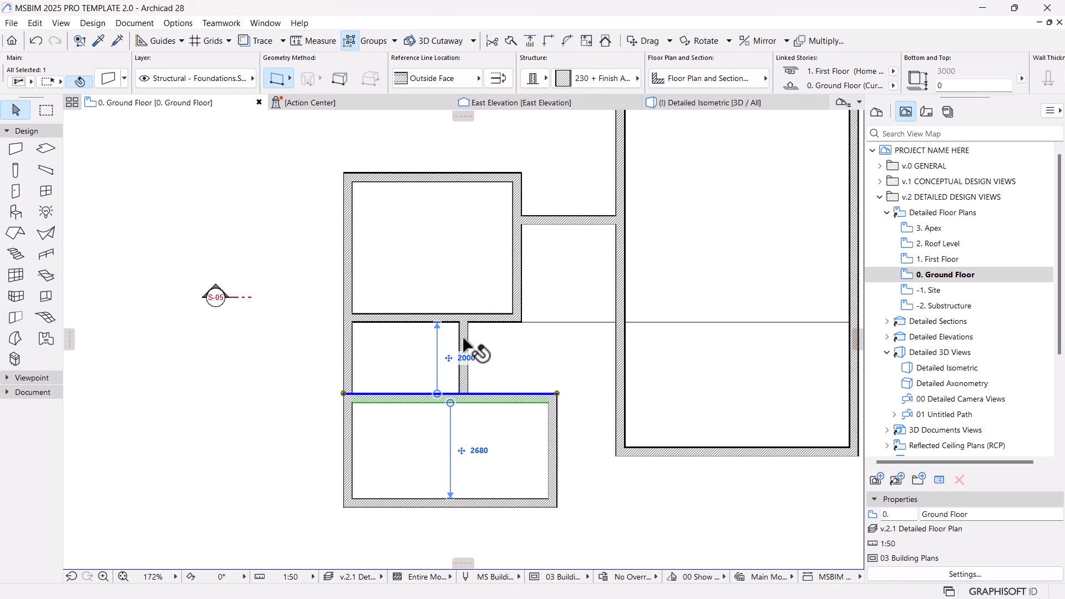
left_click(417, 320, "shift")
scroll(887, 85, "down", 3)
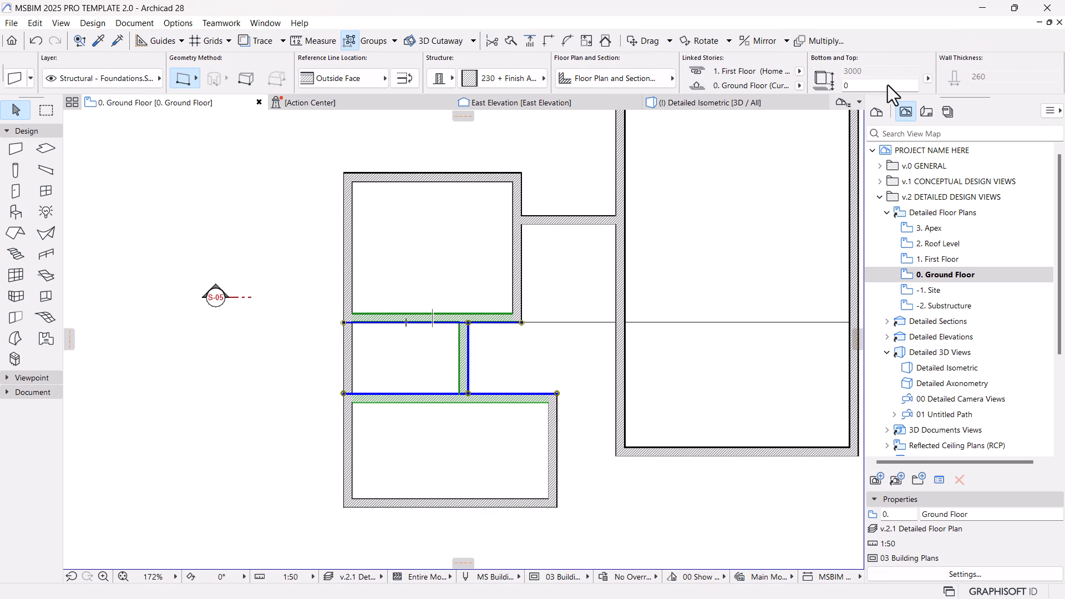
scroll(787, 68, "down", 1)
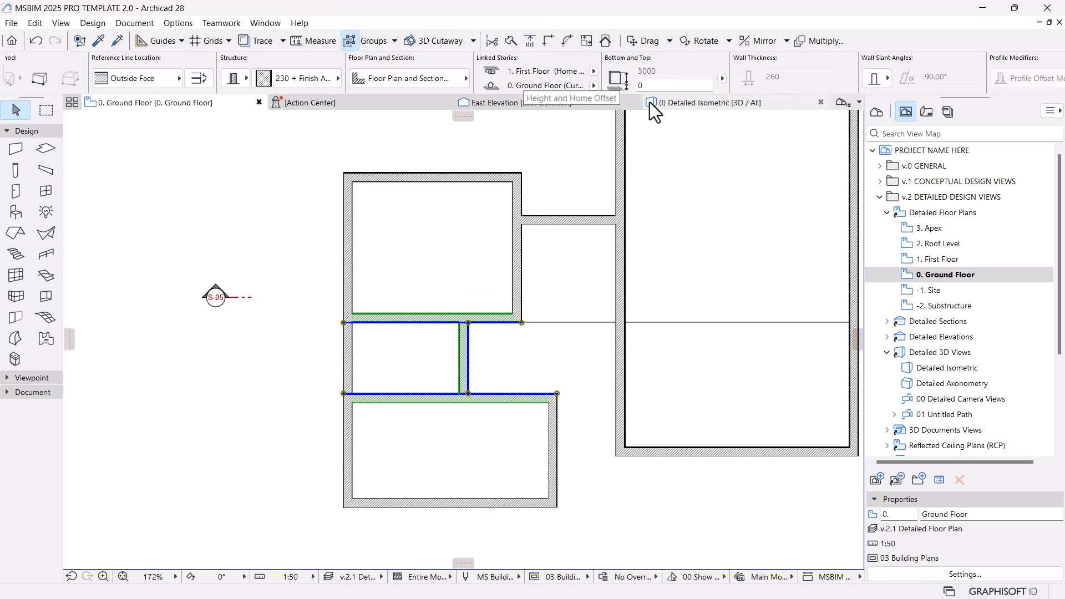
scroll(618, 80, "up", 4)
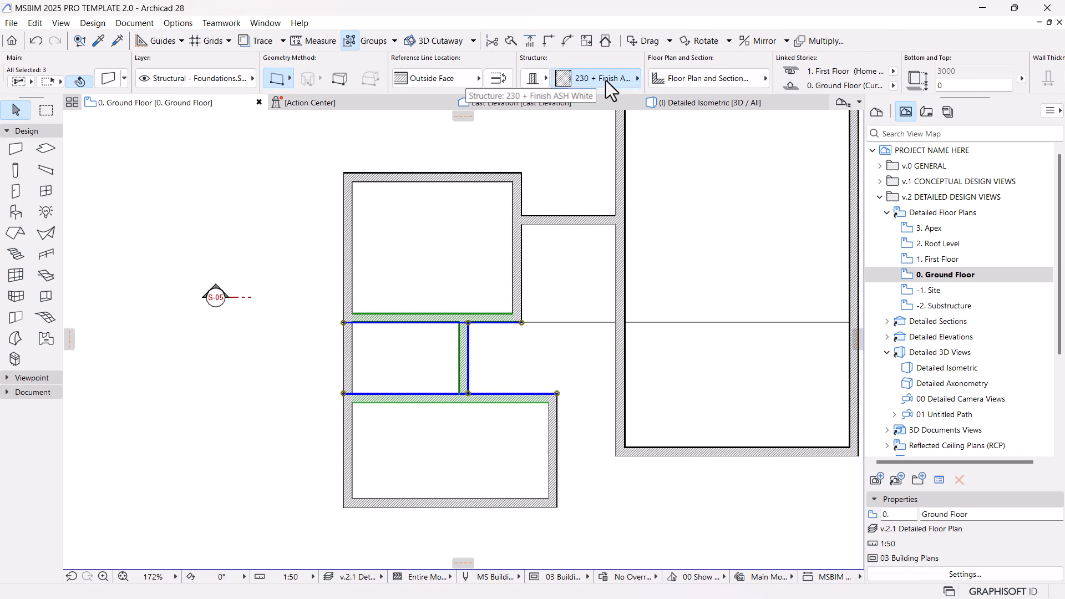
left_click(607, 81)
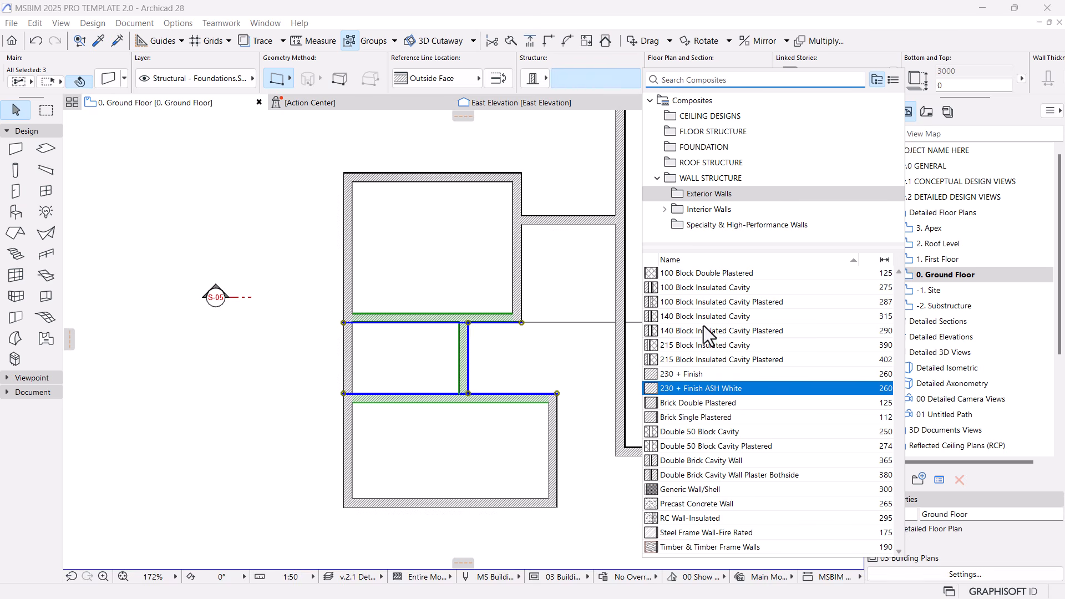
left_click(693, 284)
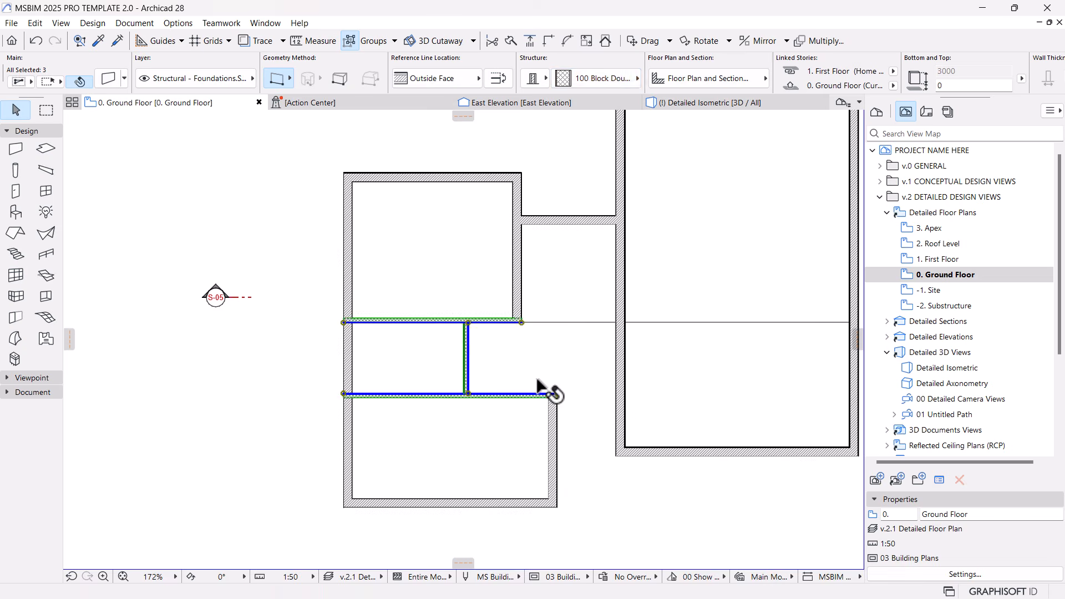
key("Escape")
Transfer the 100 Block Double Plastered wall settings to the lower western room's east wall.
scroll(487, 442, "up", 5)
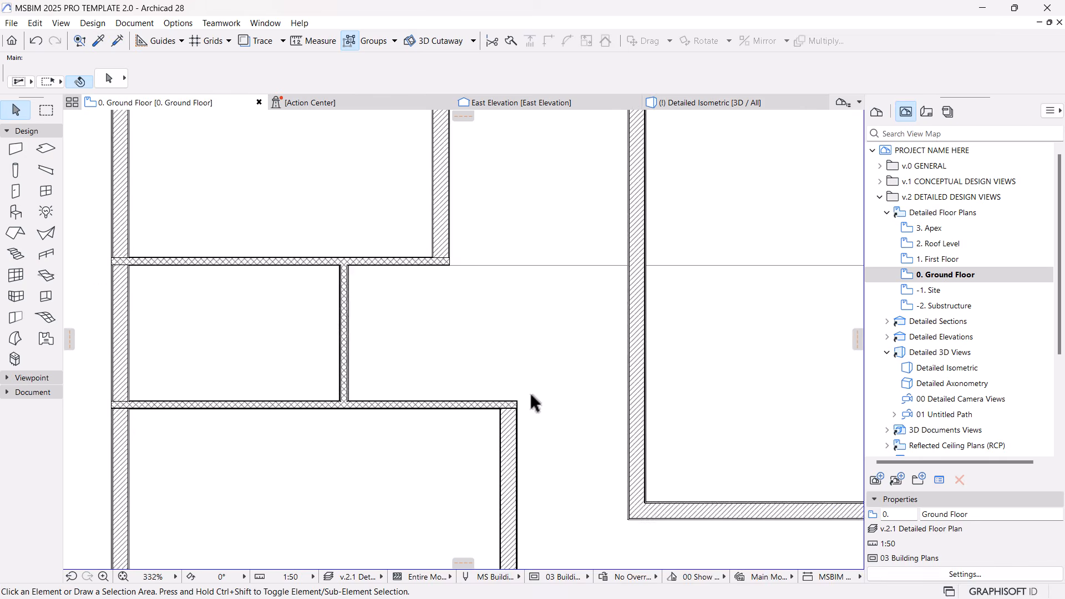
scroll(512, 413, "down", 7)
left_click(517, 436)
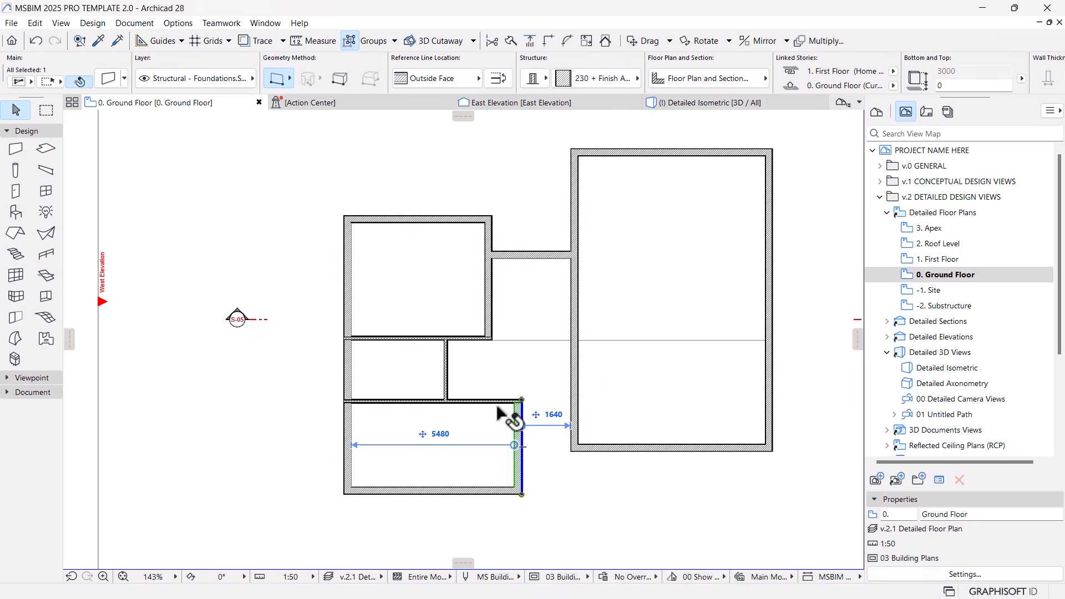
left_click(521, 439, "ctrl+alt")
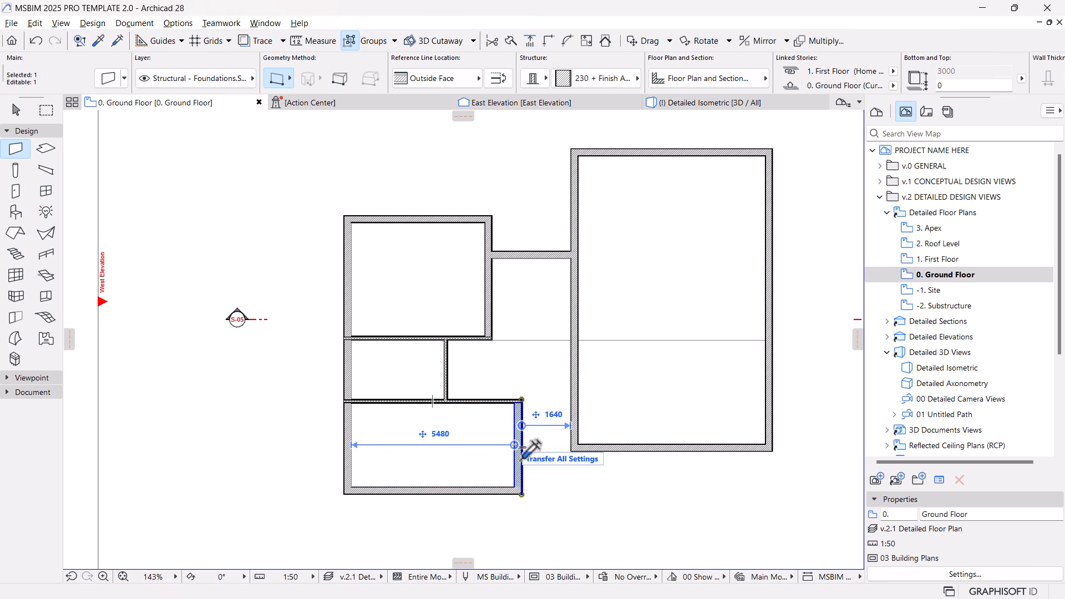
key("Escape")
key("Escape")
scroll(570, 307, "down", 6)
middle_click_drag(578, 333, 525, 383)
scroll(525, 391, "up", 4)
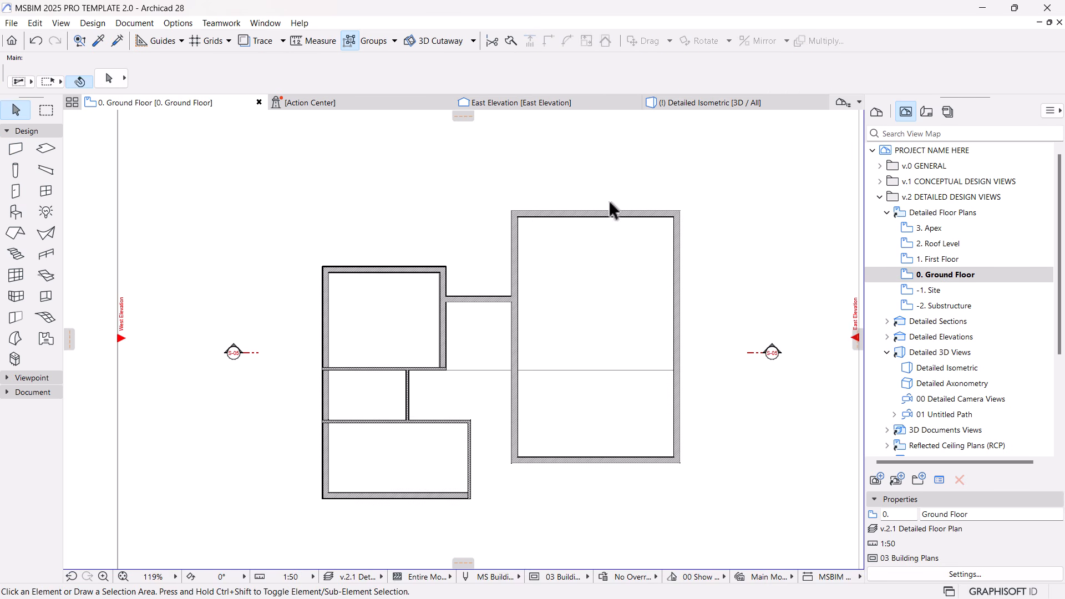
Copy the large block's south wall up to the joint between its two slabs.
left_click(560, 458)
key("Escape")
left_click(564, 463)
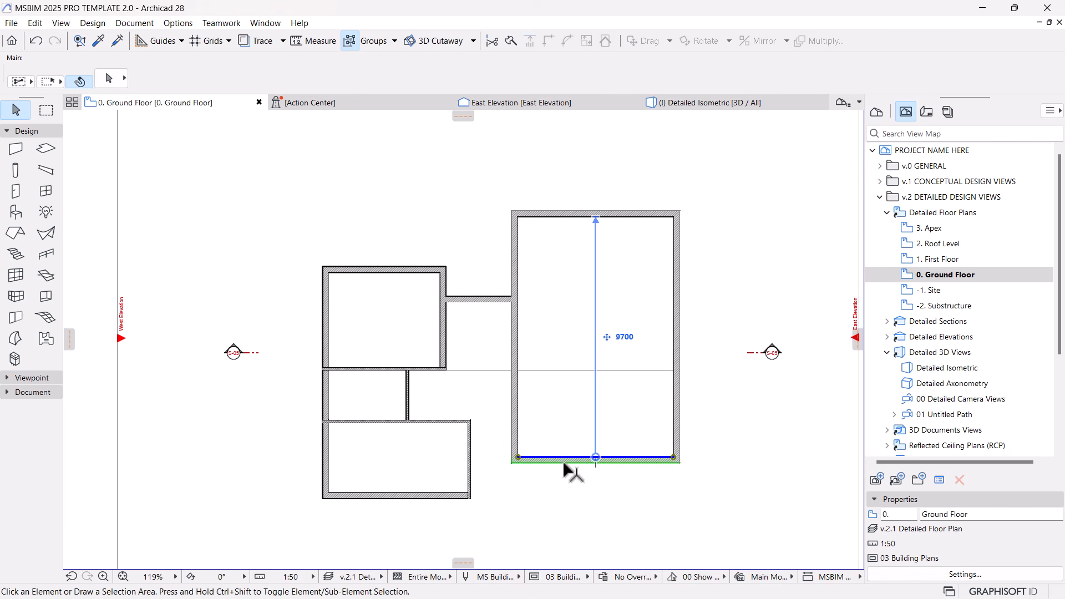
key("ctrl+d")
left_click(574, 458)
left_click(578, 371)
key("Escape")
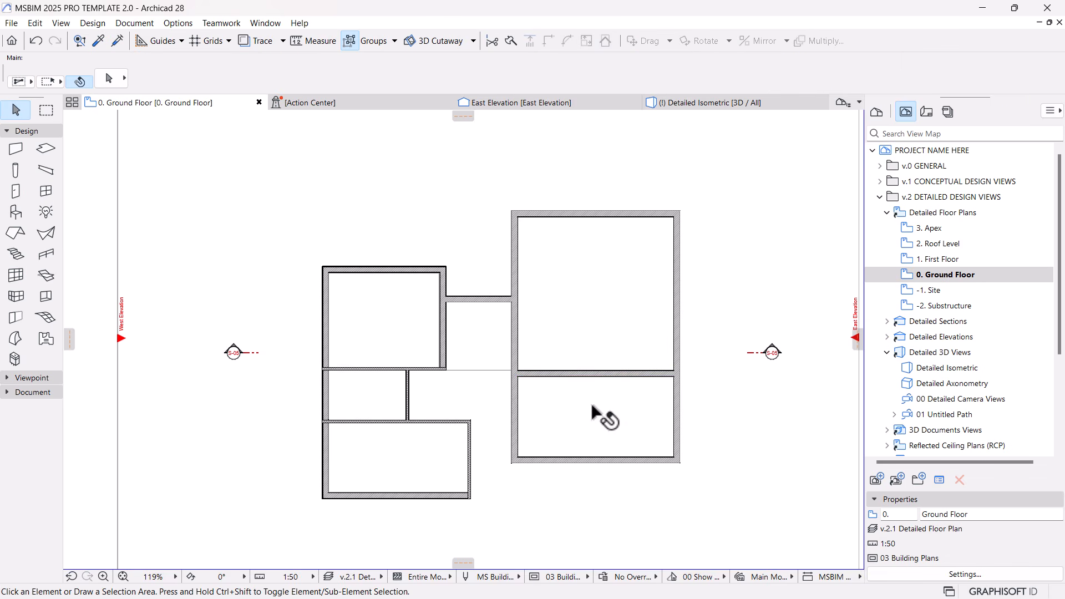
Open the Door tool's default settings and examine the Basic Library door folders, including 1.2 Doors DACH, SWE and USA.
scroll(554, 423, "down", 2)
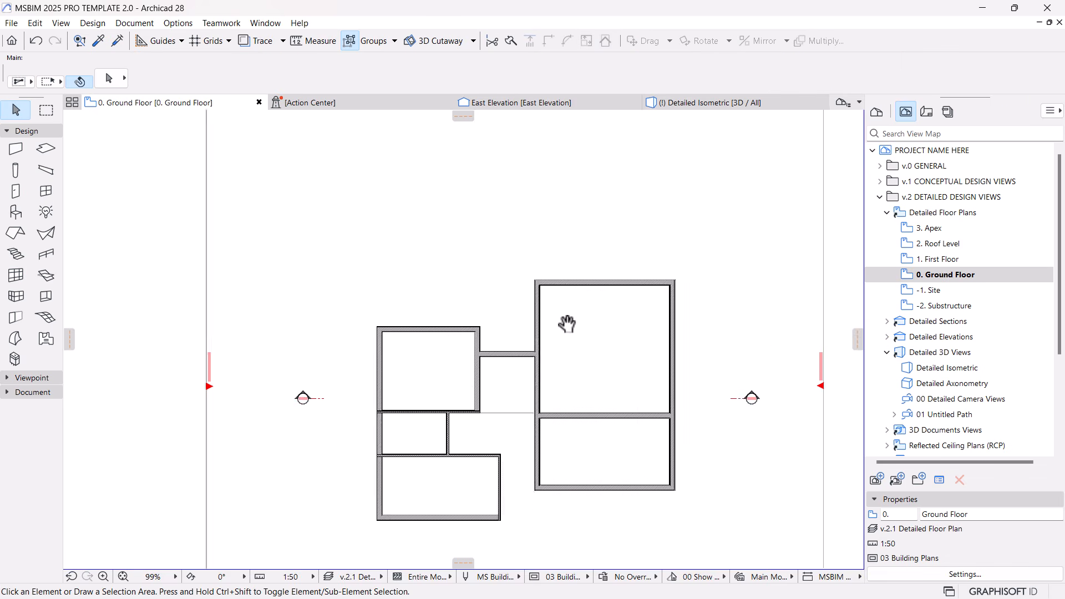
scroll(620, 271, "up", 2)
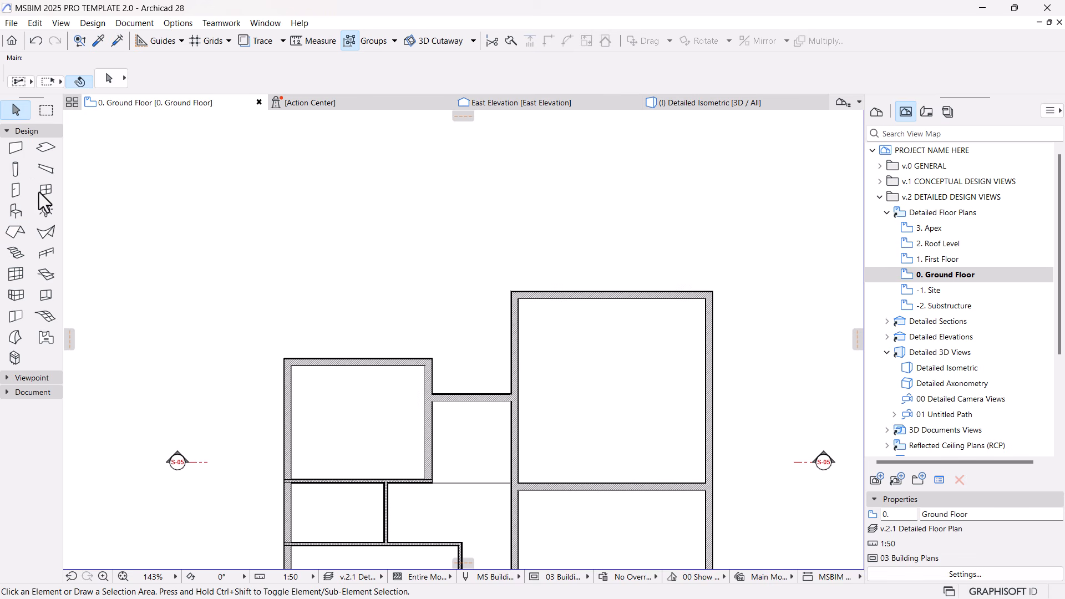
left_click(17, 190)
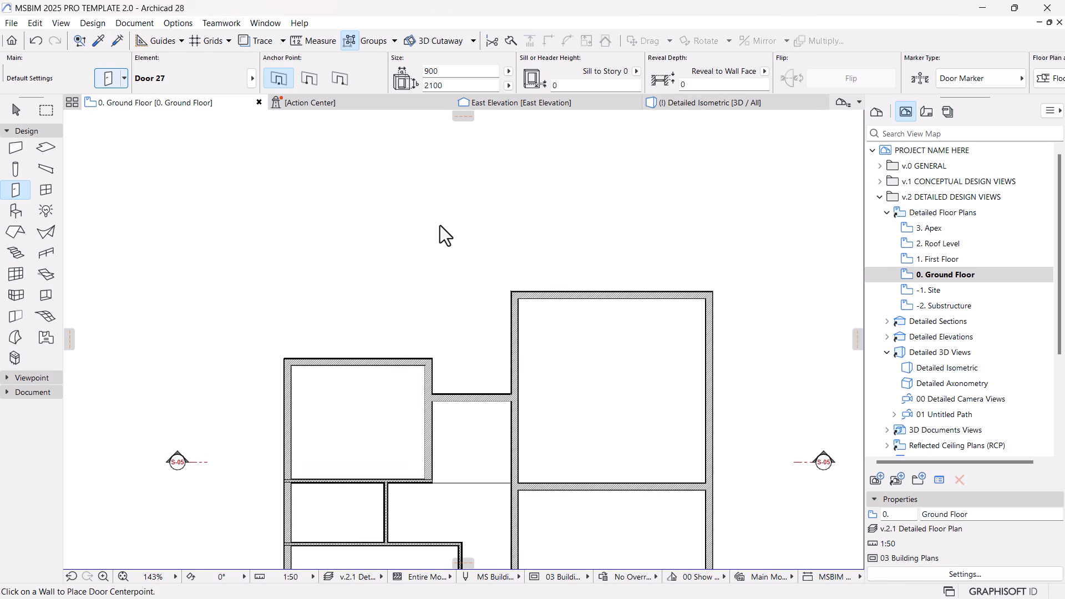
key("ctrl+t")
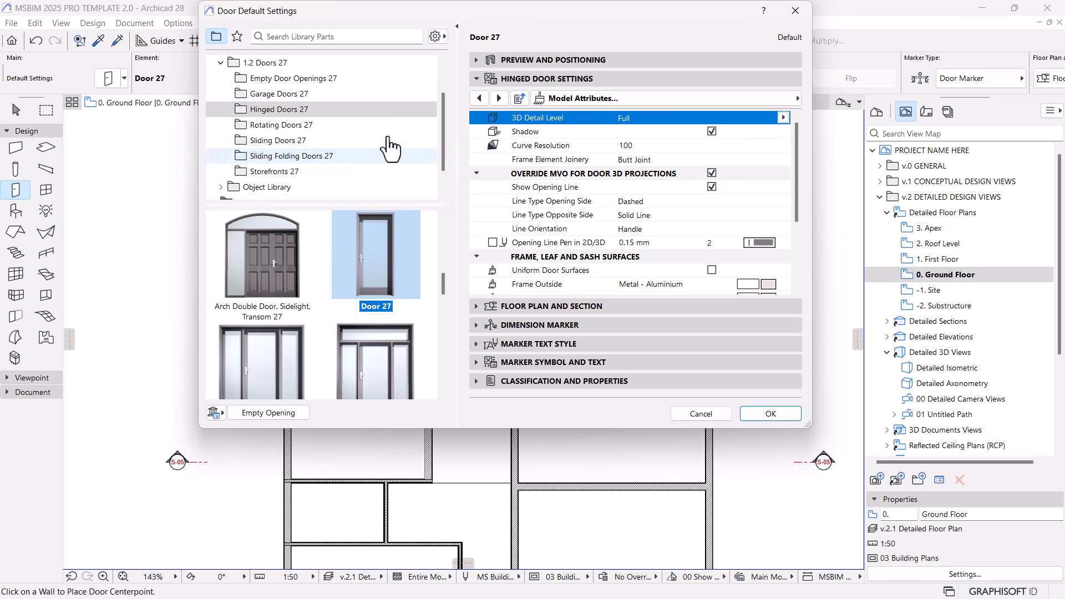
left_click(220, 63)
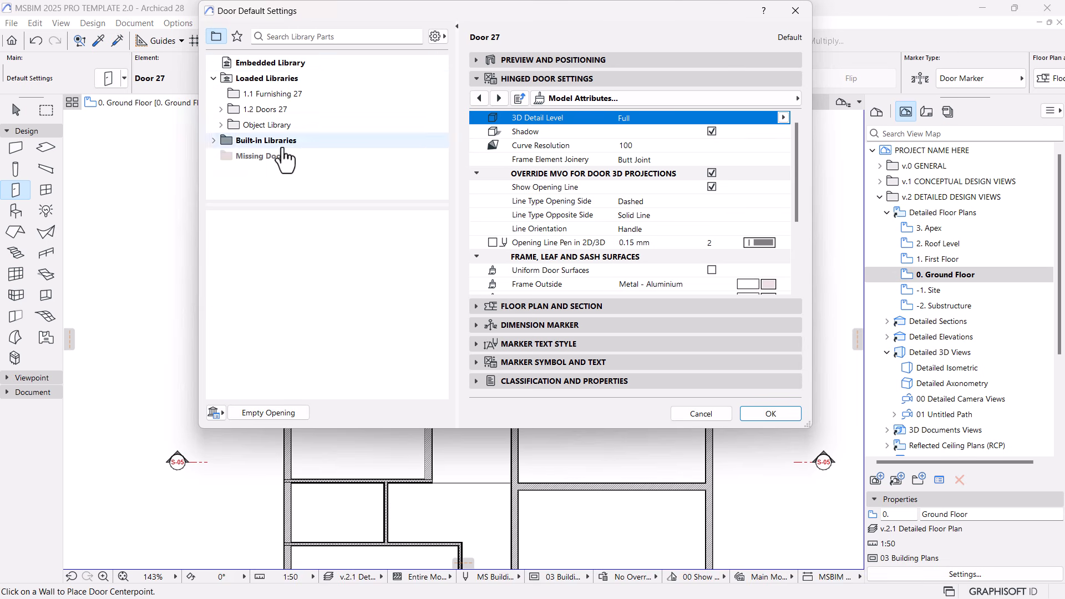
left_click(221, 125)
left_click(228, 140)
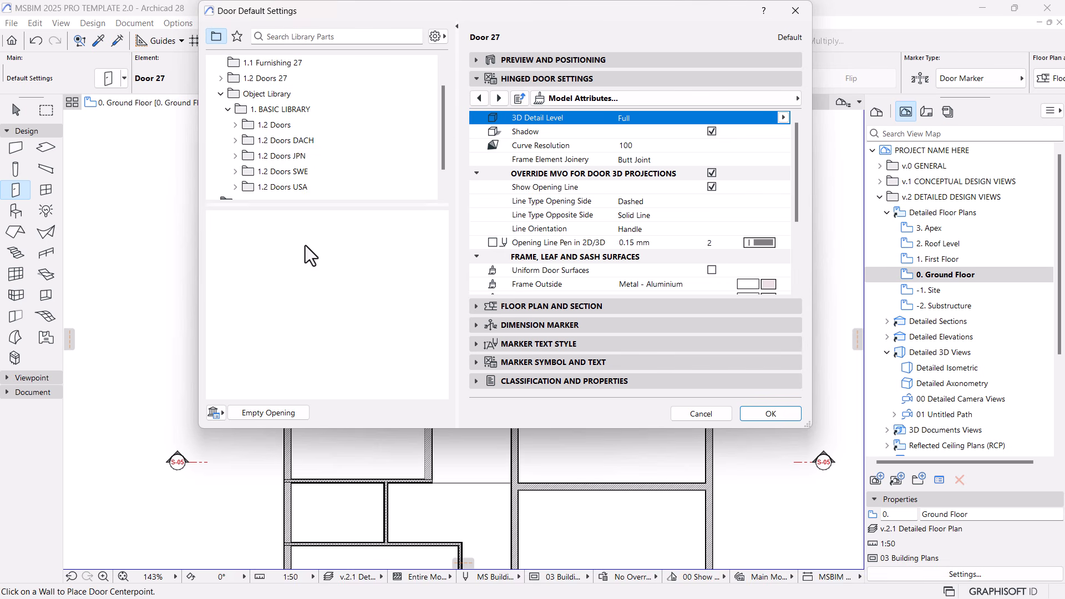
scroll(264, 157, "down", 1)
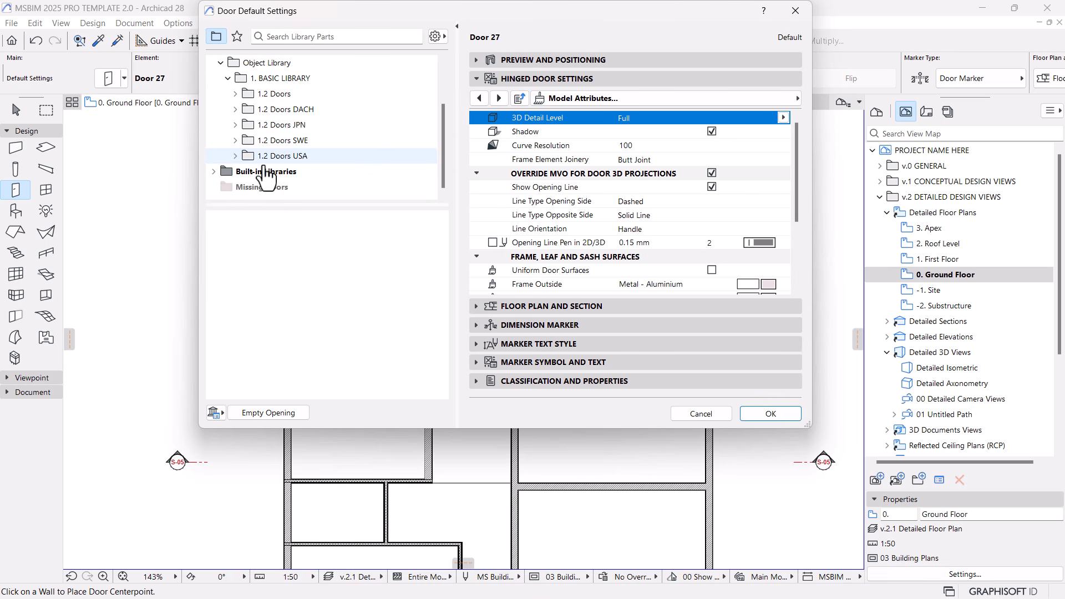
left_click(282, 109)
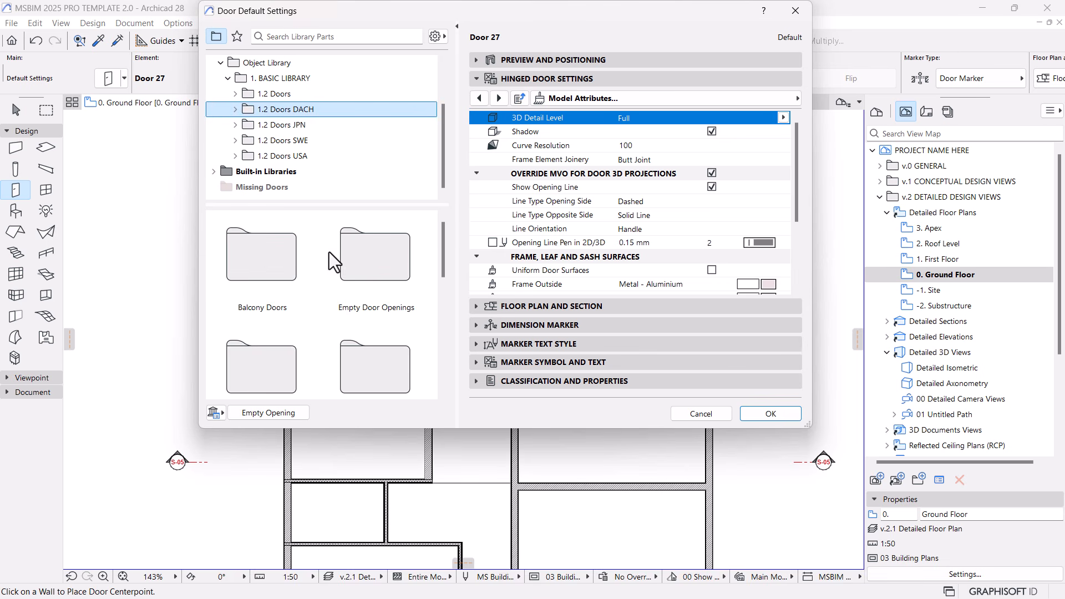
scroll(359, 315, "down", 3)
scroll(359, 316, "down", 3)
scroll(359, 317, "down", 1)
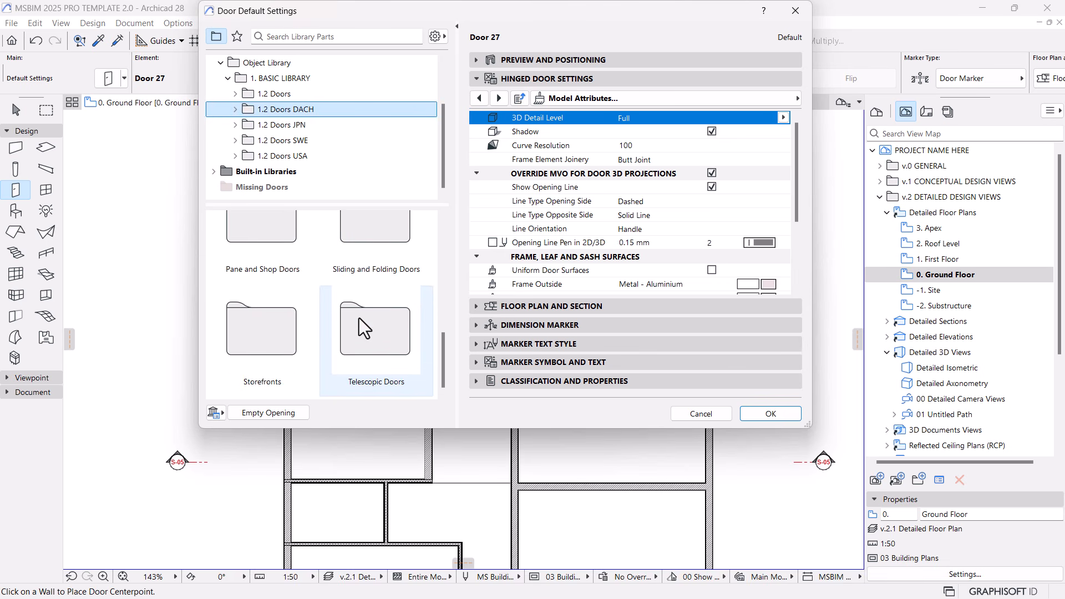
scroll(358, 319, "up", 3)
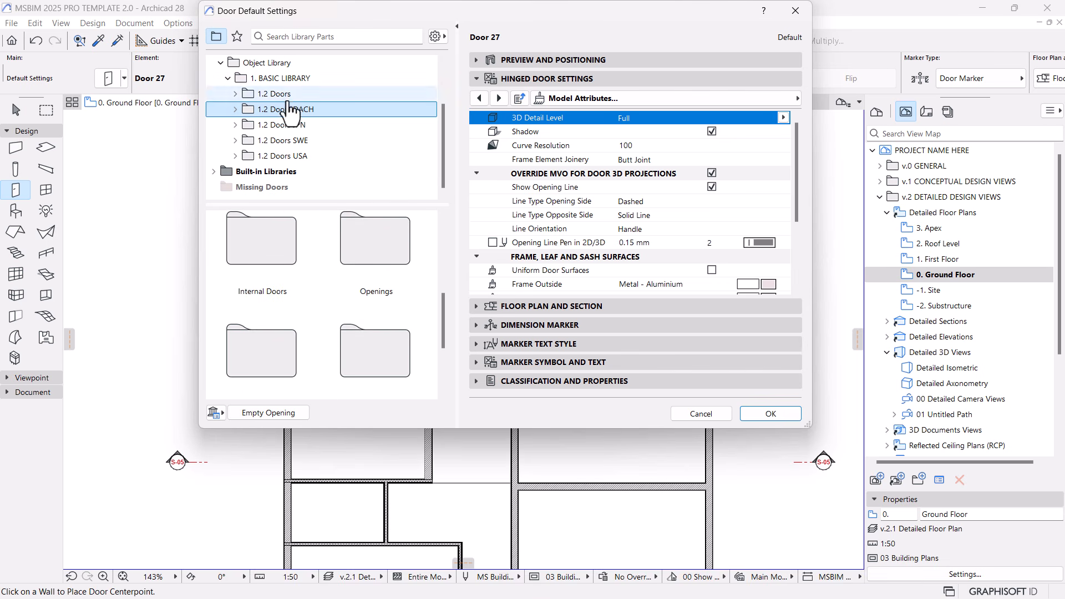
left_click(273, 143)
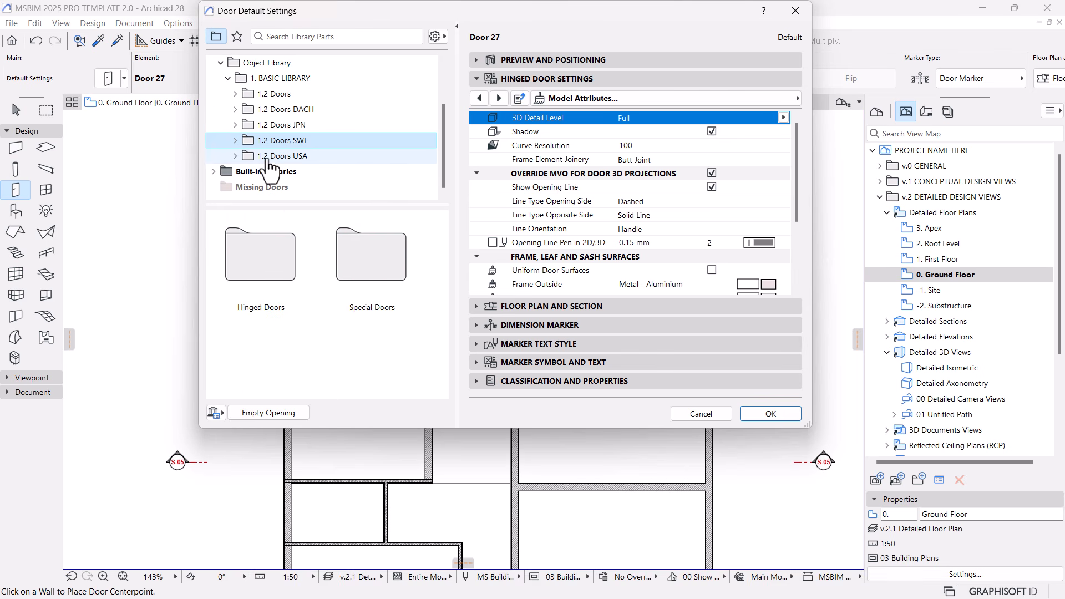
left_click(277, 157)
scroll(344, 344, "down", 5)
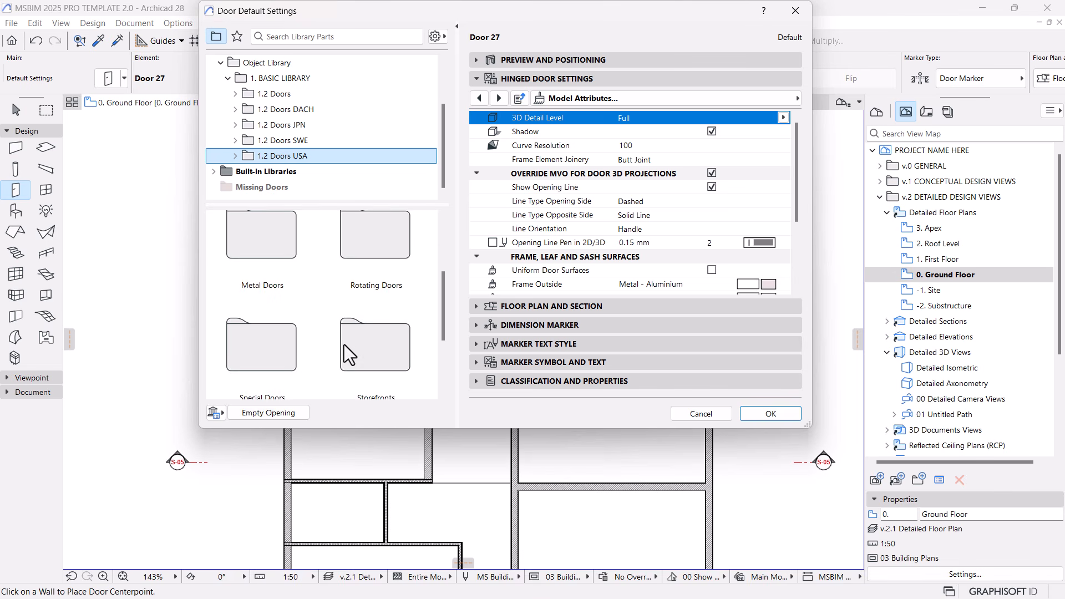
scroll(342, 349, "up", 5)
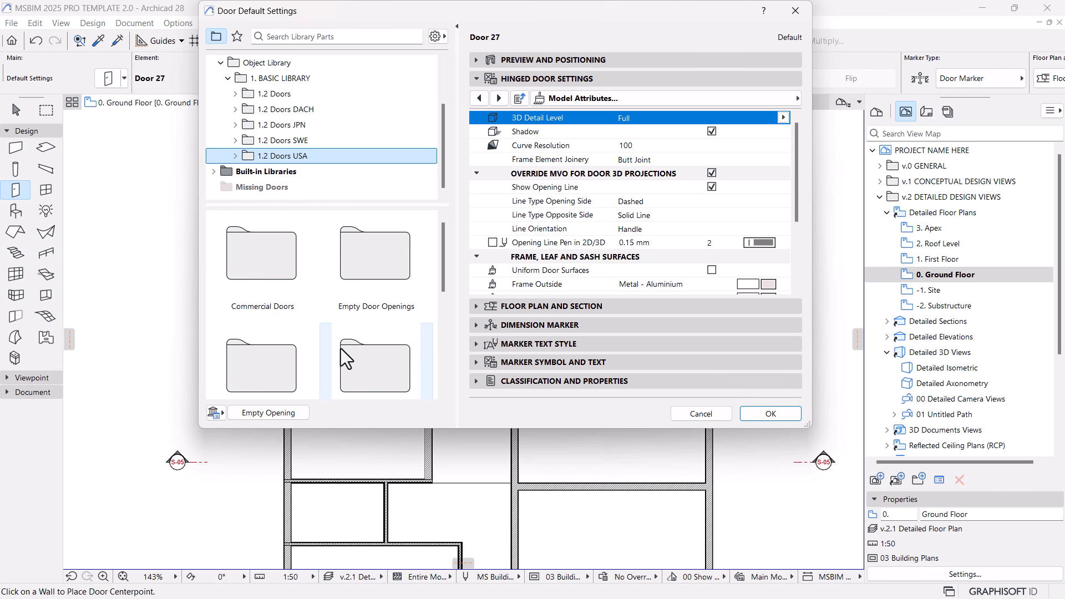
Search the door library for "garage" and choose D1 Garage 03 USA as the default door.
left_click(333, 36)
type("garag")
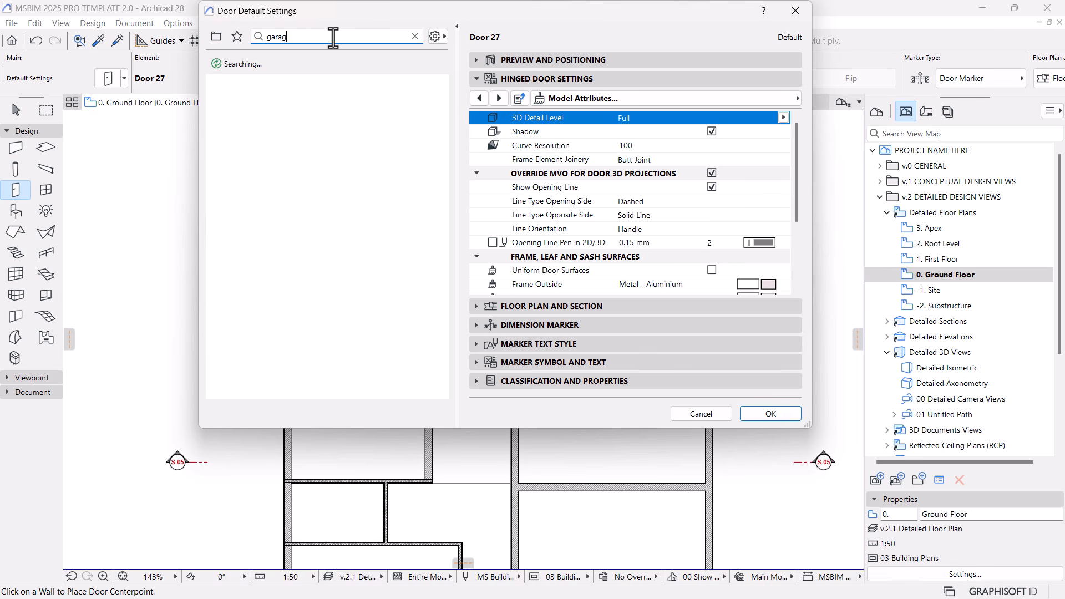
type("e")
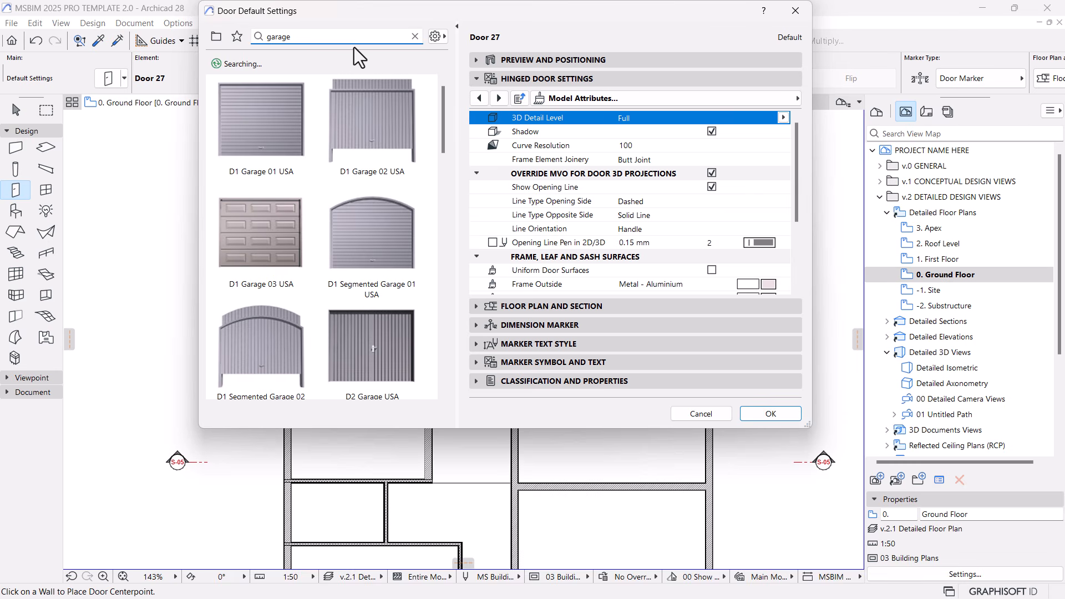
scroll(381, 258, "down", 3)
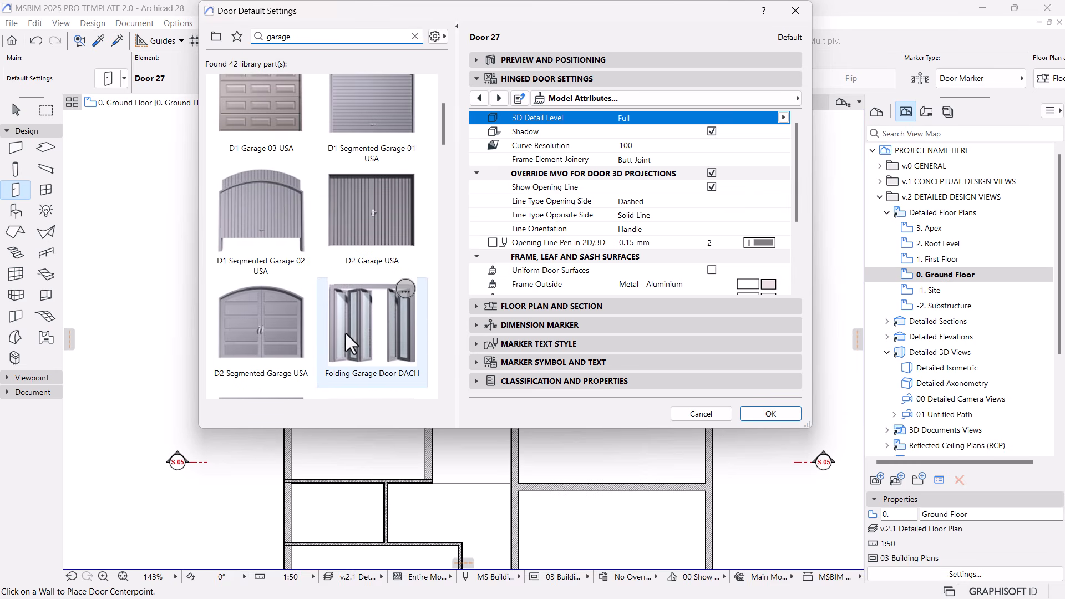
scroll(368, 328, "up", 3)
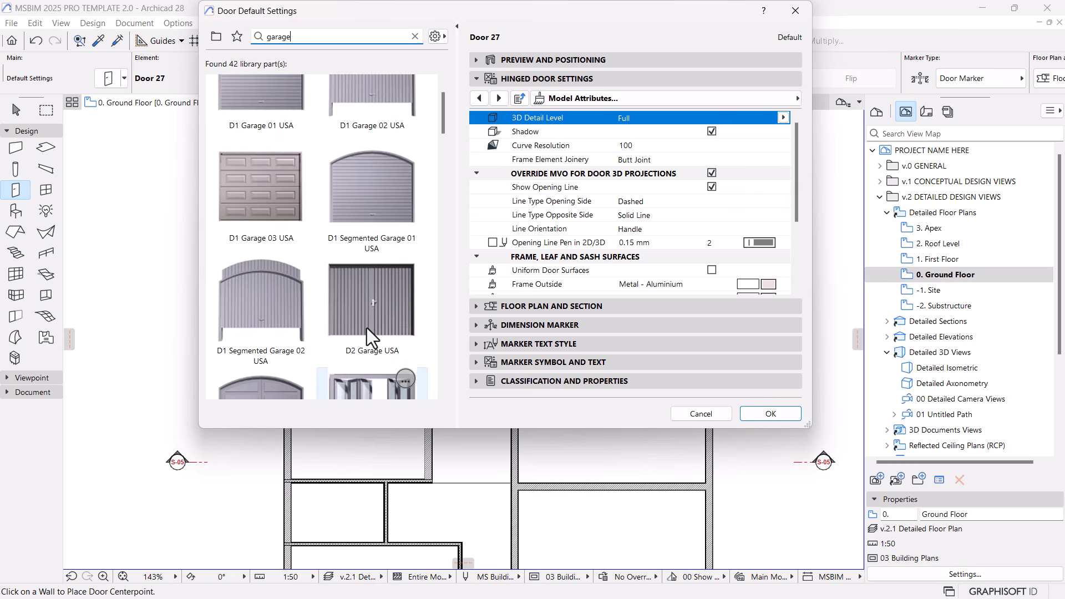
scroll(338, 288, "down", 8)
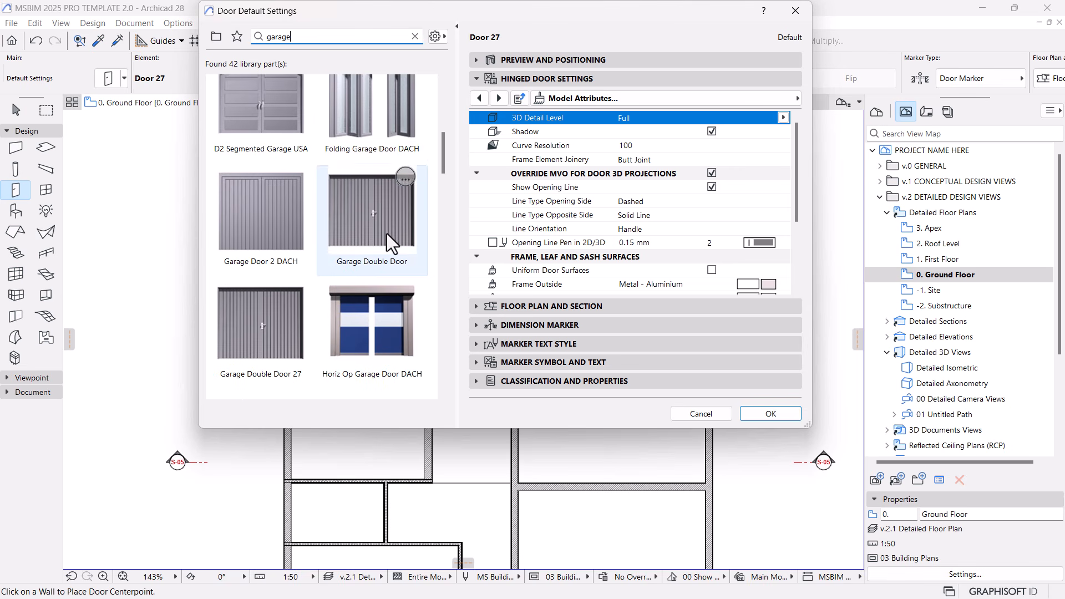
scroll(369, 321, "down", 5)
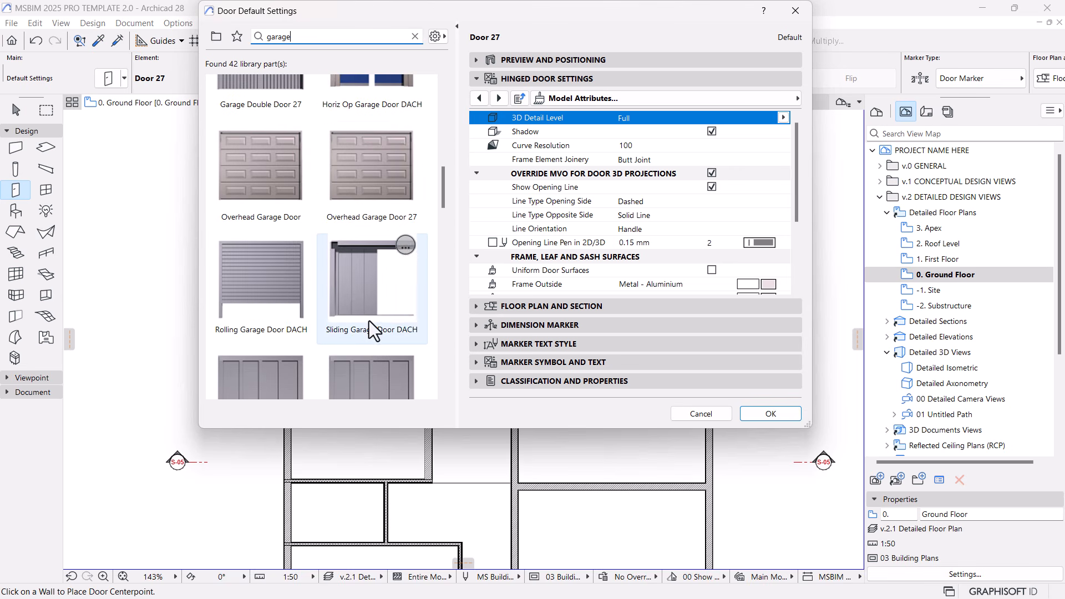
scroll(368, 321, "down", 4)
scroll(369, 321, "up", 6)
scroll(369, 321, "up", 3)
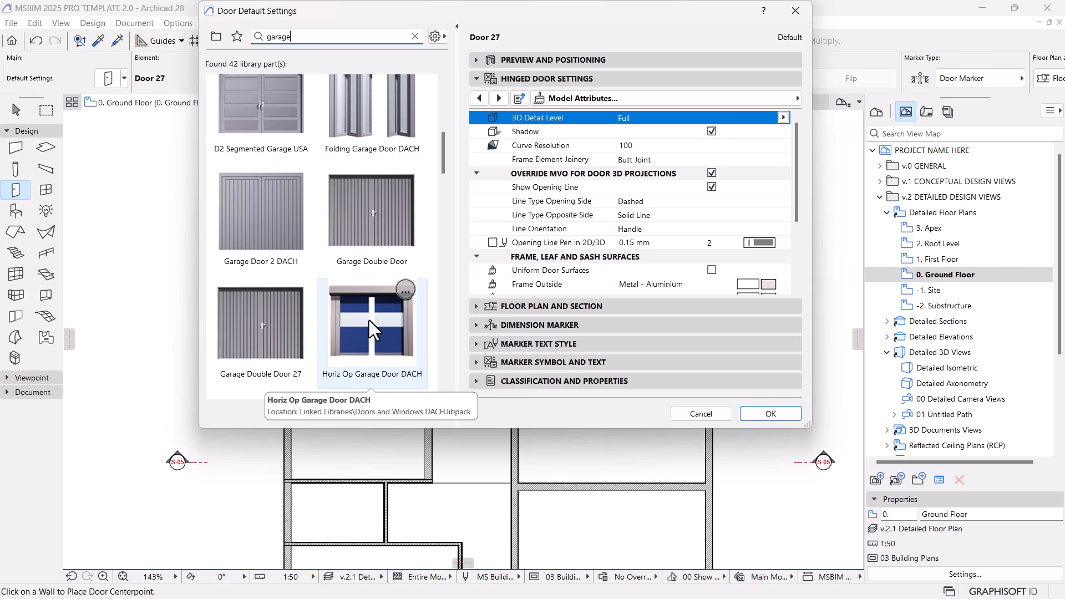
scroll(368, 320, "up", 5)
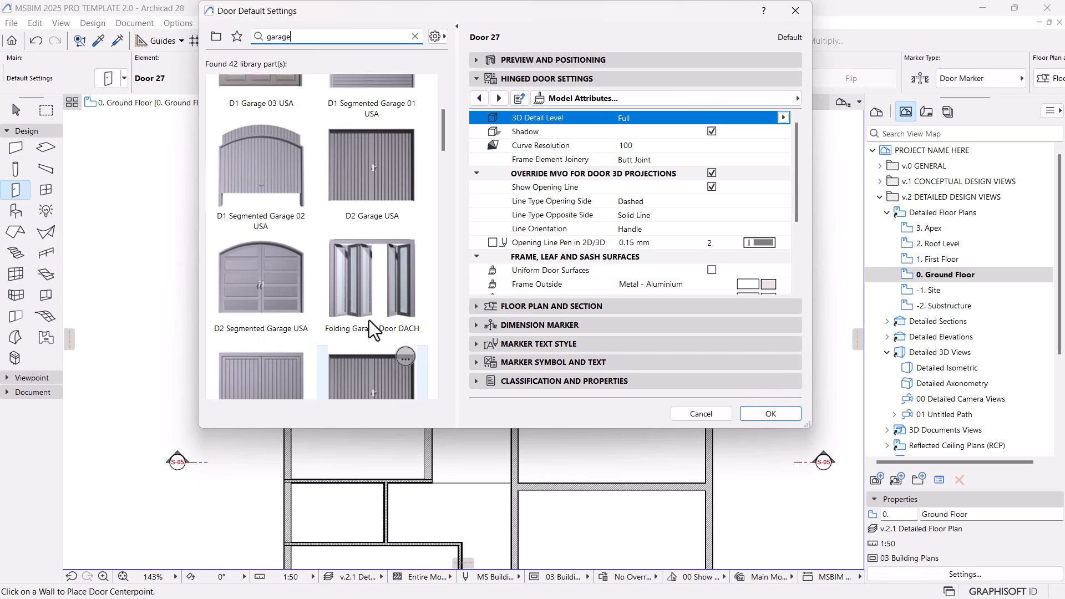
left_click(259, 133)
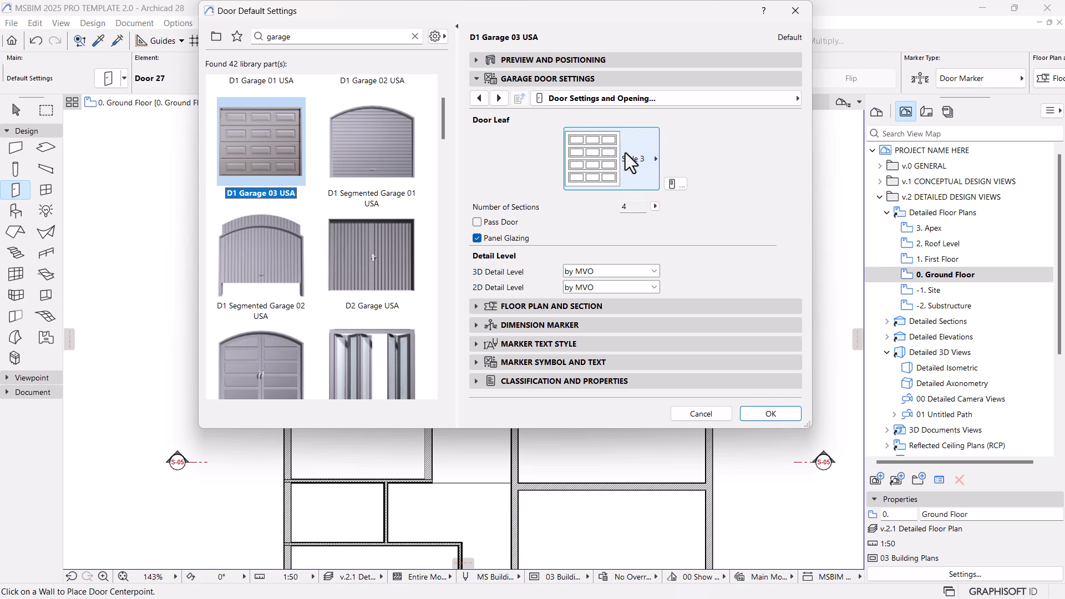
Set the garage door's leaf to Style 2 and both its 3D and 2D detail levels to Full.
left_click(627, 155)
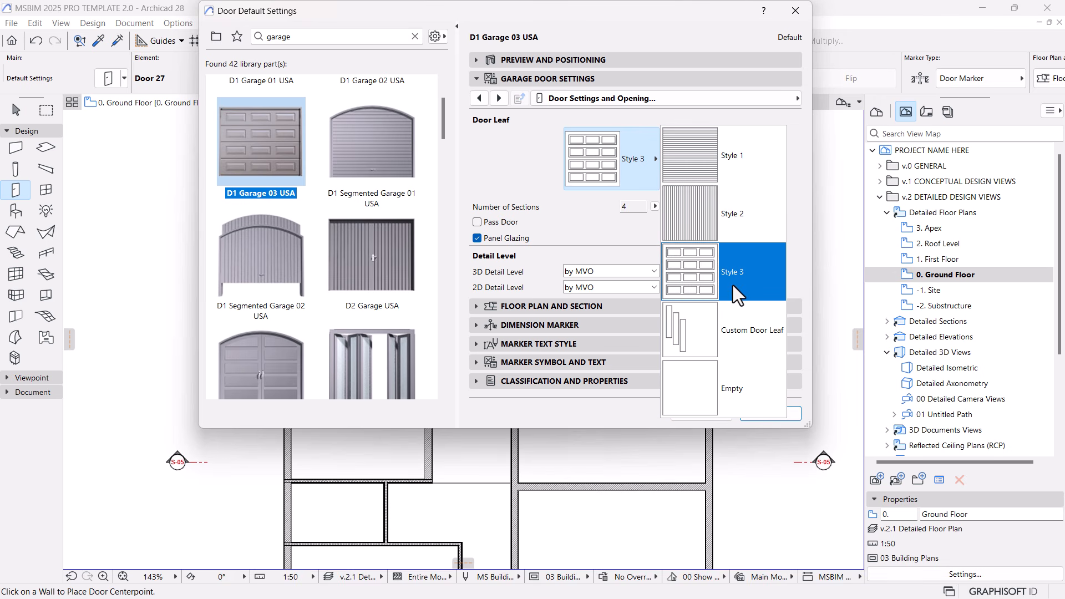
left_click(735, 217)
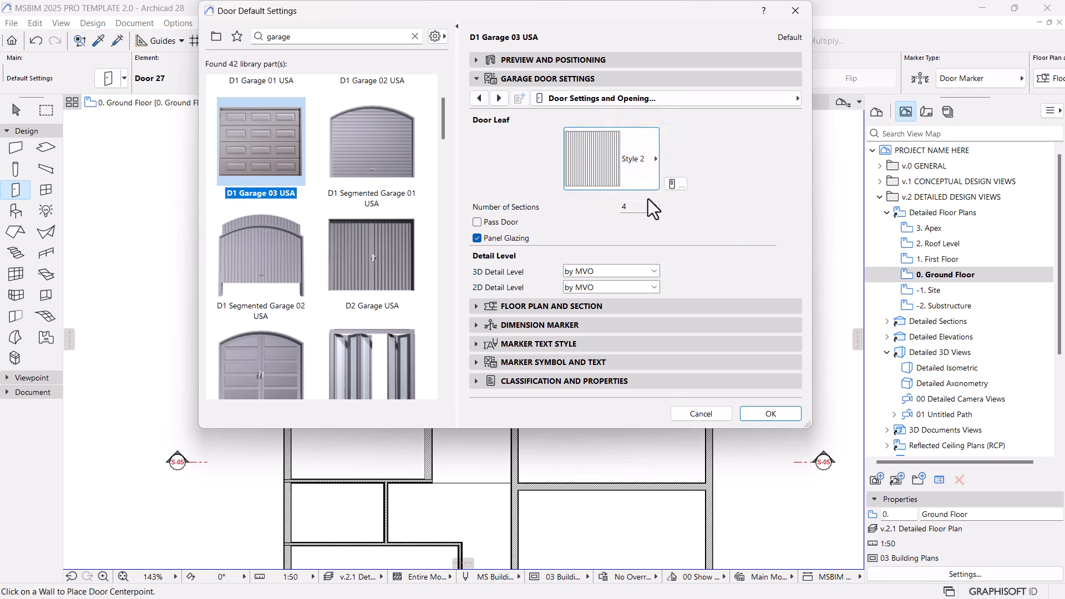
left_click(501, 98)
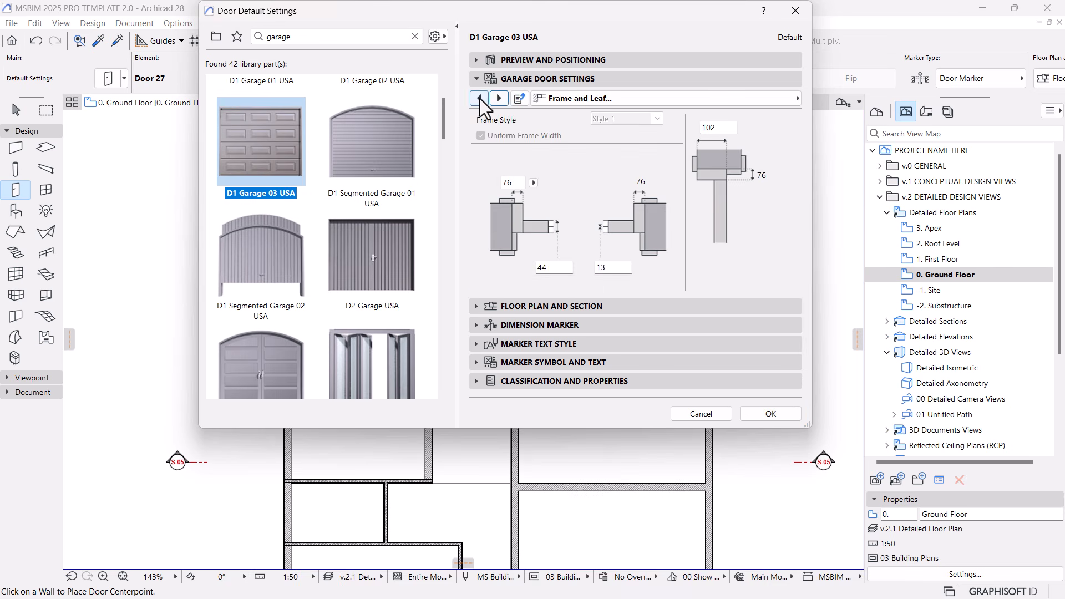
left_click(480, 98)
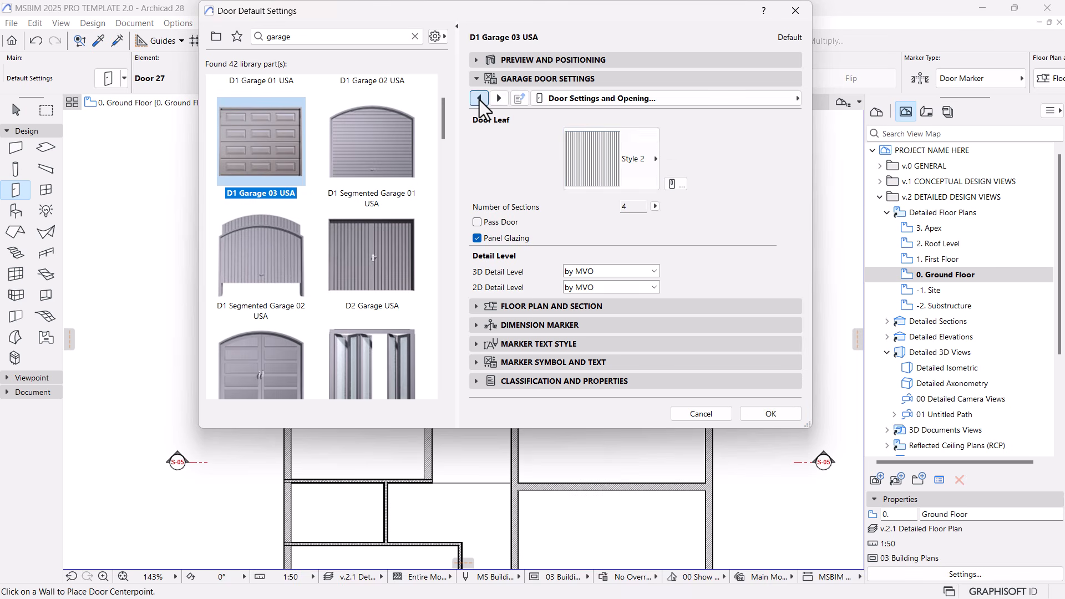
left_click(590, 271)
left_click(584, 297)
left_click(607, 288)
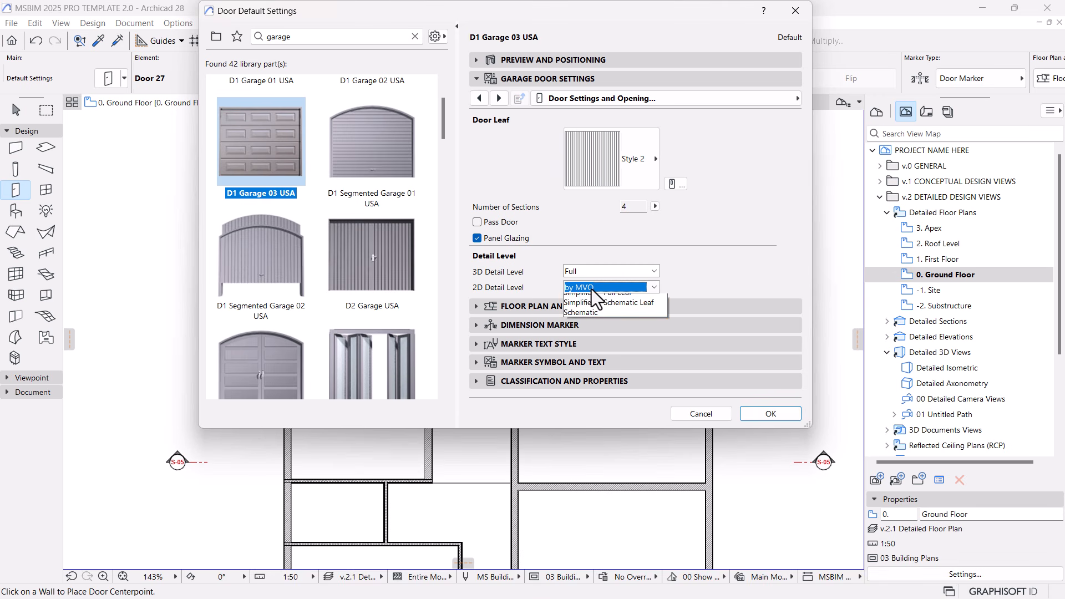
left_click(574, 312)
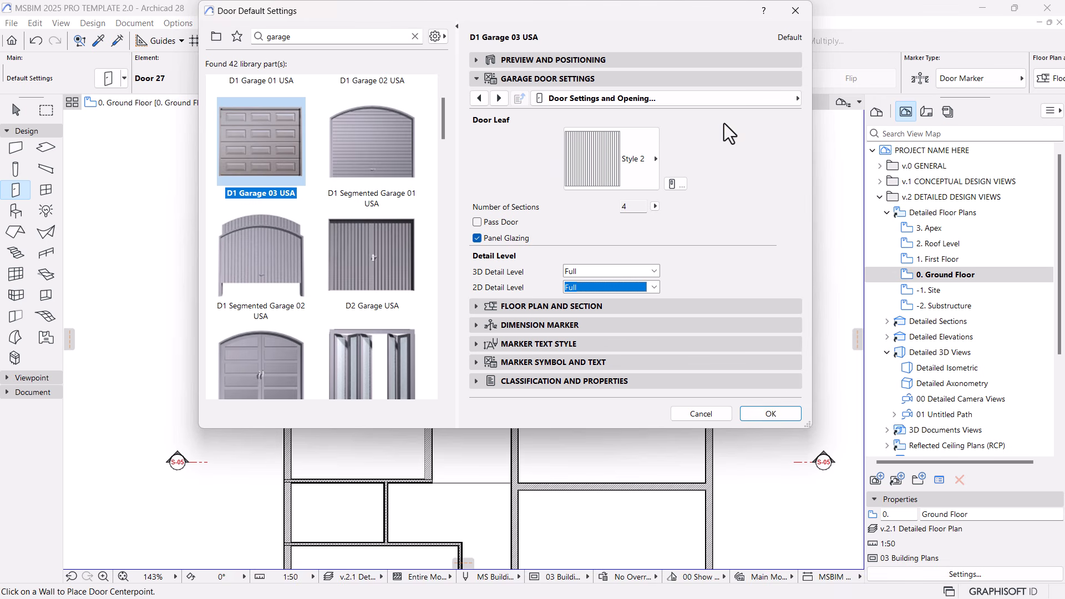
Review the garage door's Floor Plan and Section settings and accept the door defaults.
left_click(758, 96)
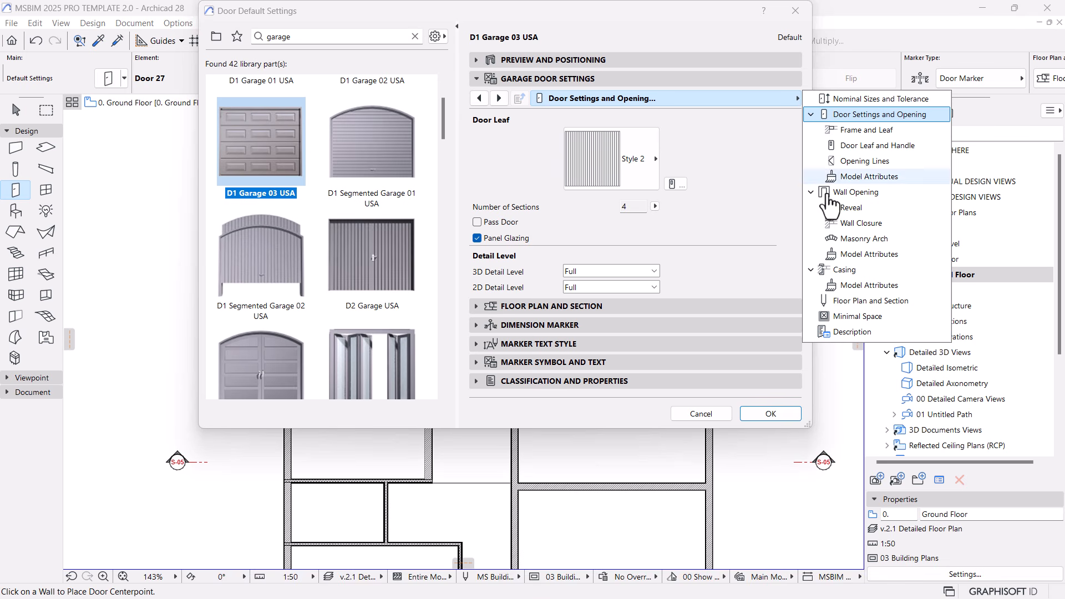
left_click(856, 303)
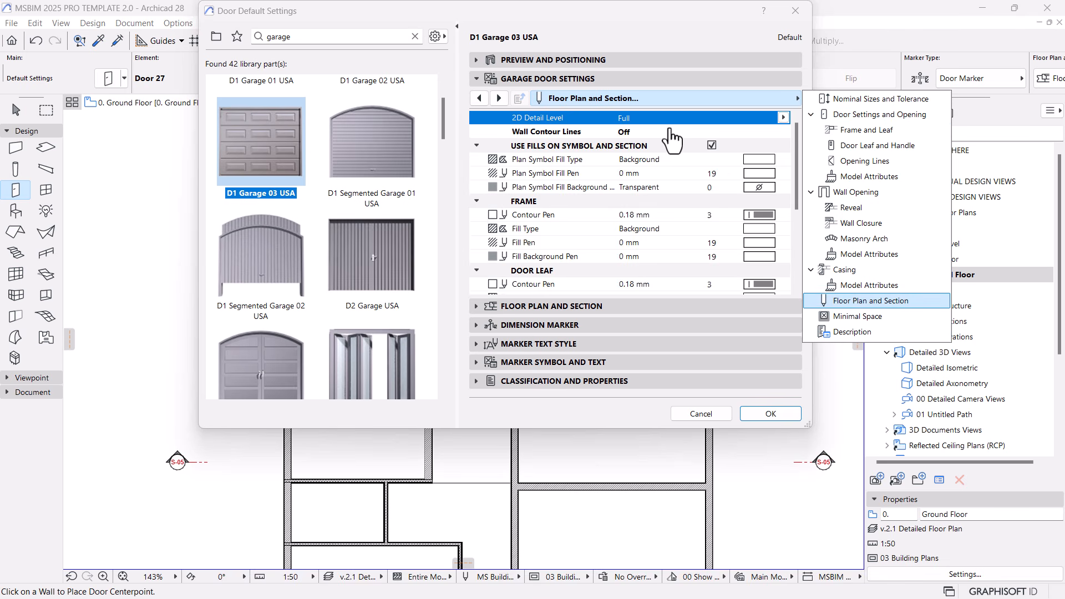
left_click(669, 129)
scroll(674, 294, "down", 3)
scroll(663, 273, "up", 3)
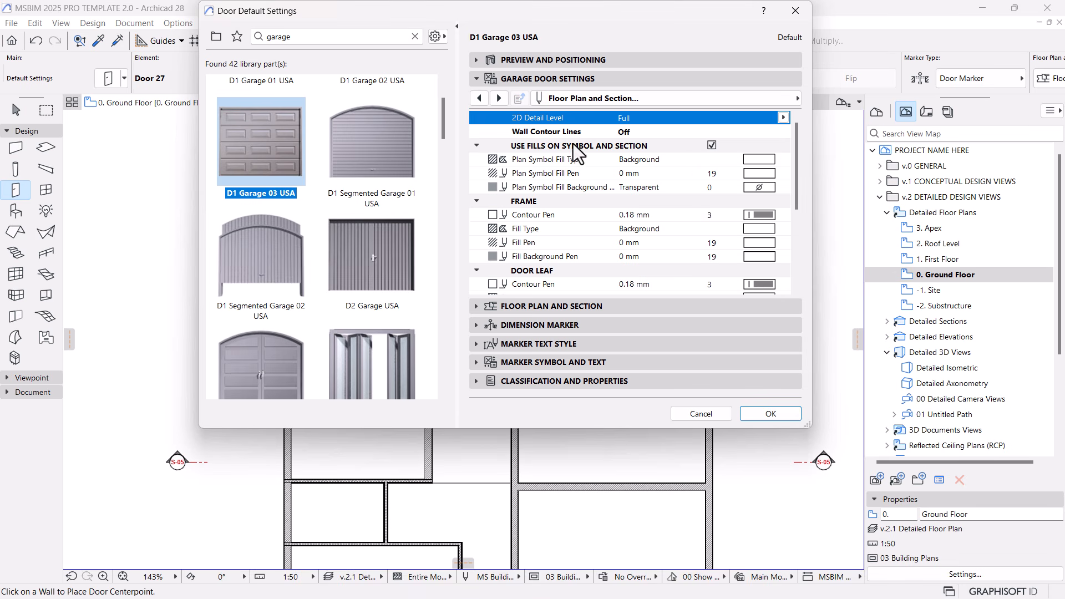
scroll(685, 269, "down", 3)
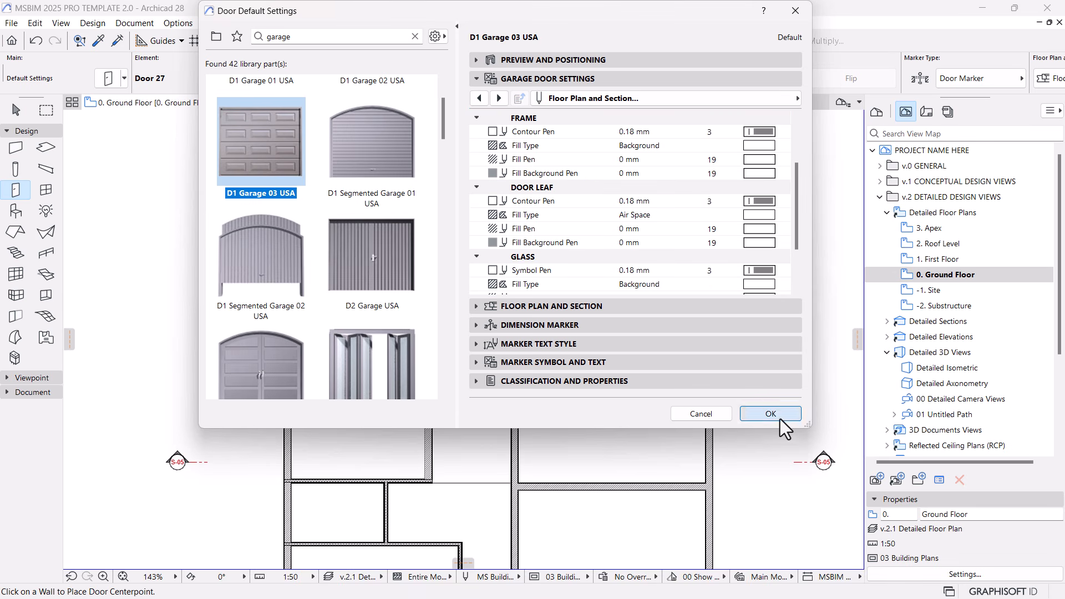
left_click(775, 416)
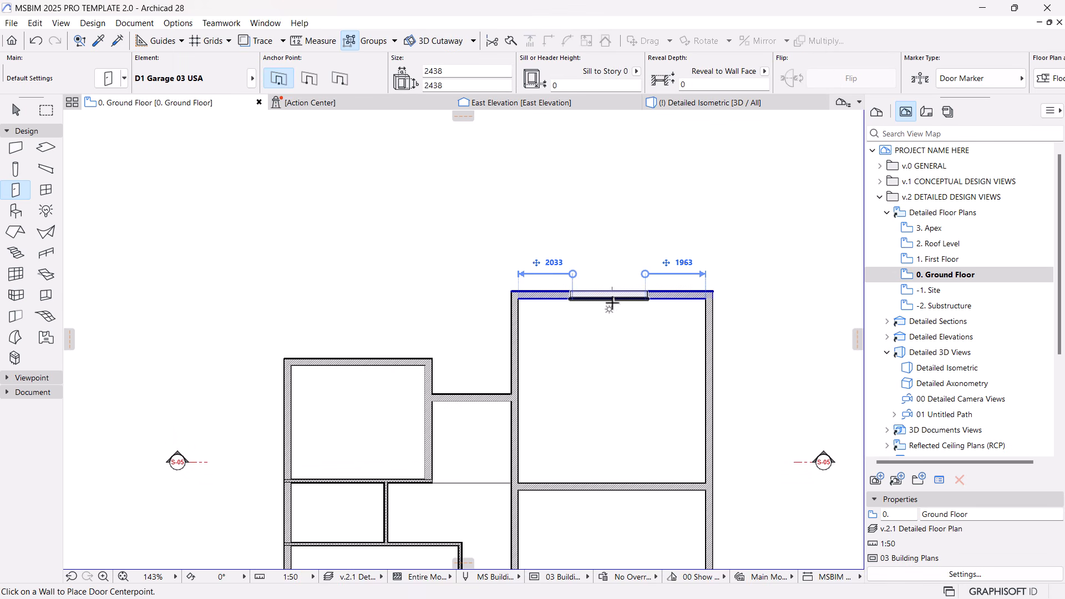
Place the D1 Garage 03 USA door at the middle of the large eastern block's north wall, opening into the room.
left_click(613, 299)
left_click(635, 233)
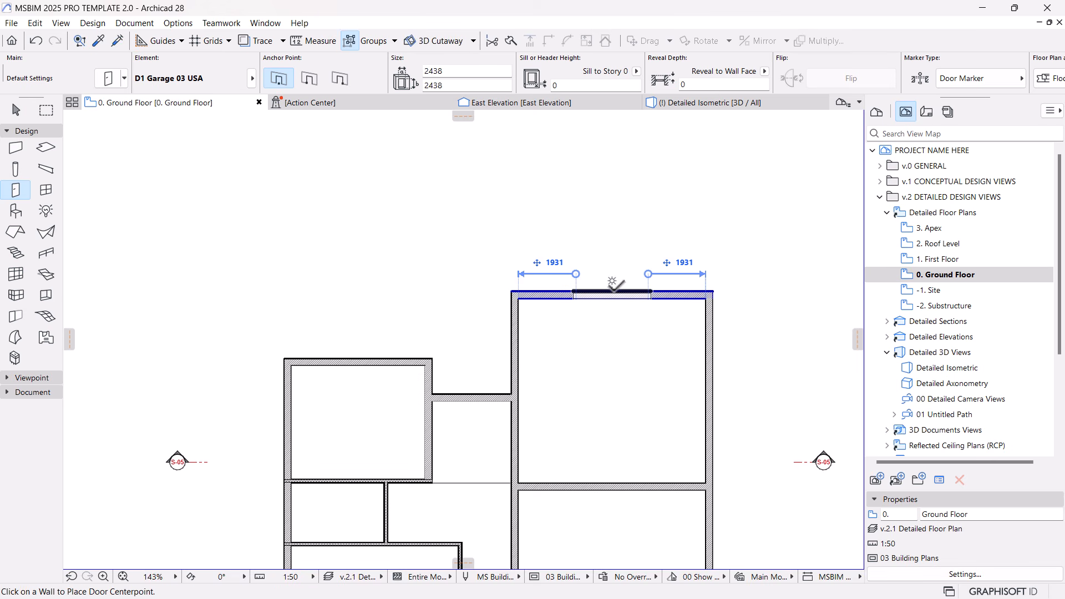
left_click(612, 292)
left_click(609, 433)
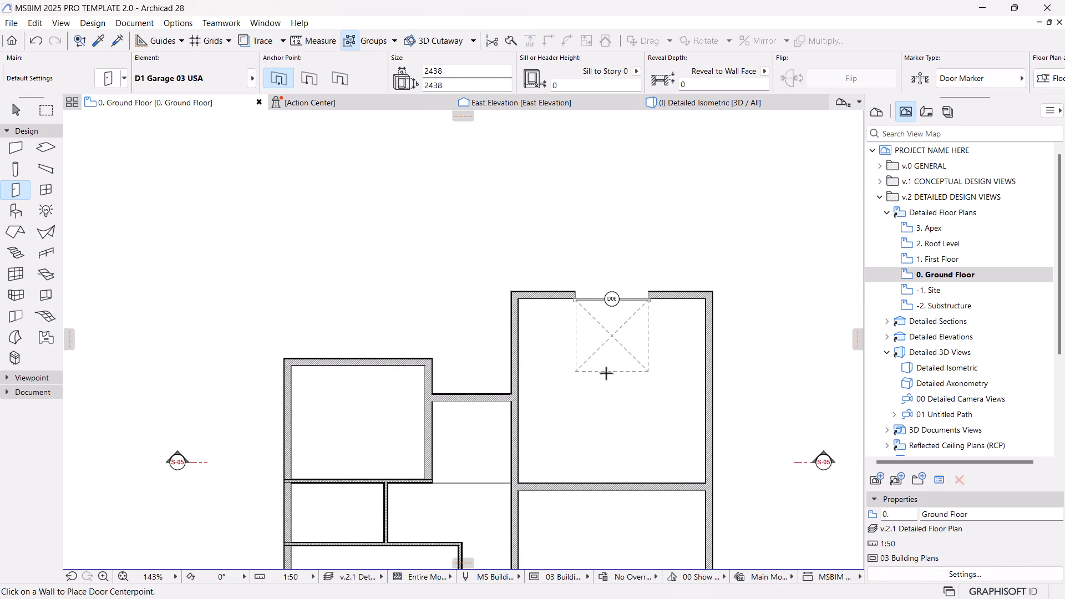
Set the width of the placed garage door, trying 5000 first and settling on 5500, and deselect it.
scroll(580, 340, "down", 3)
scroll(576, 280, "up", 6)
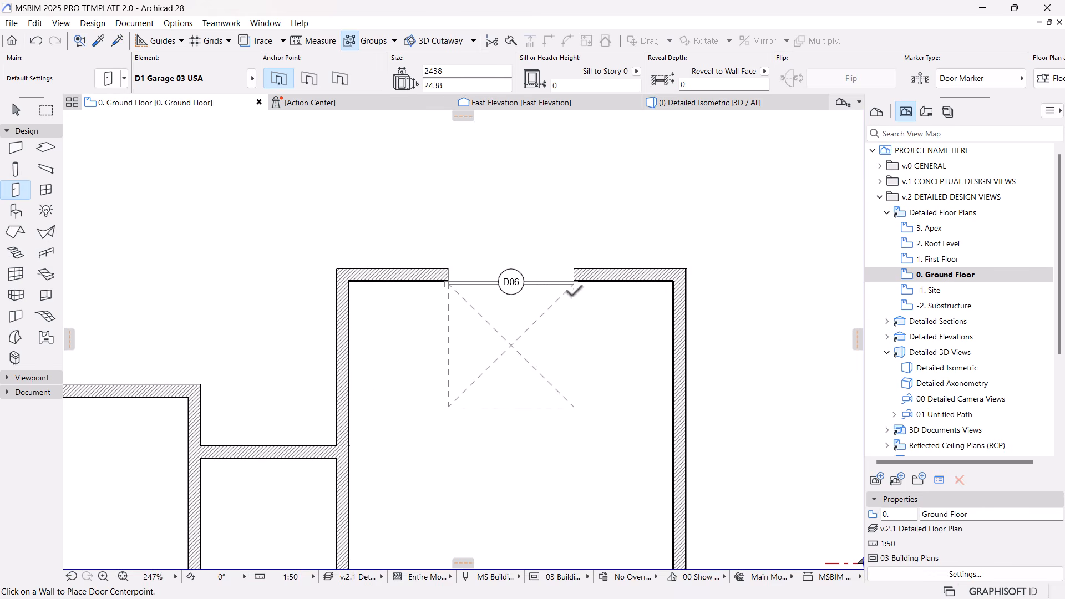
key("Escape")
left_click(573, 282)
left_click(441, 71)
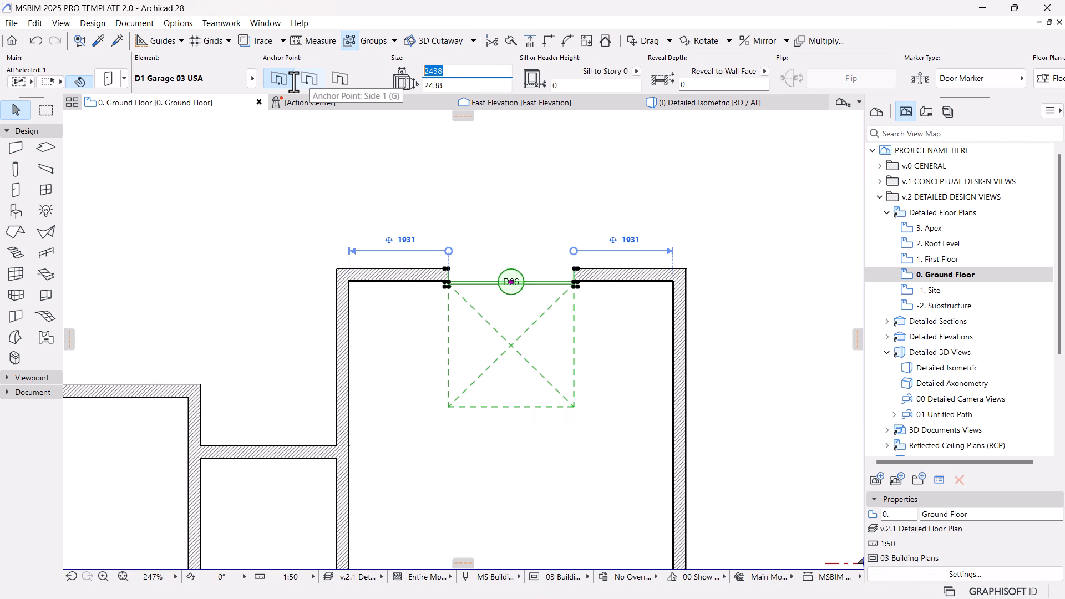
type("50")
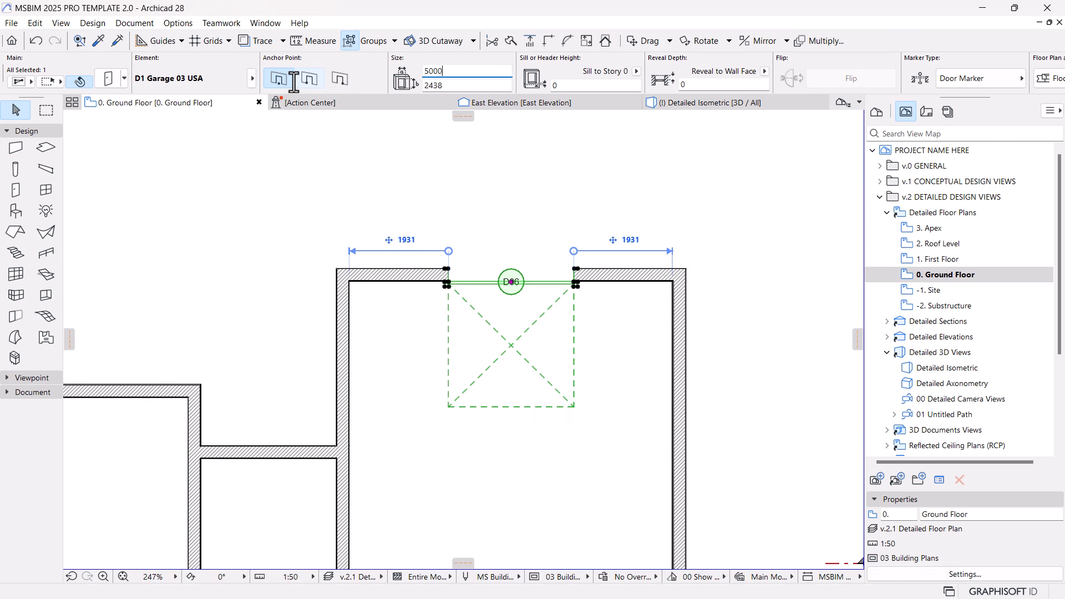
type("00")
key("Return")
scroll(598, 261, "down", 3)
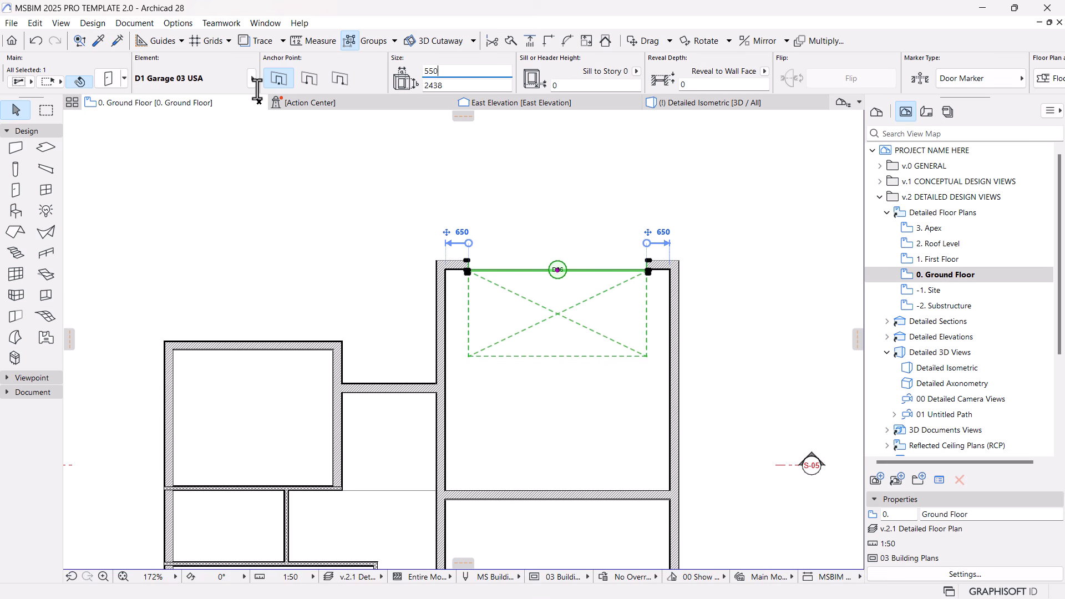
type("5500")
key("Return")
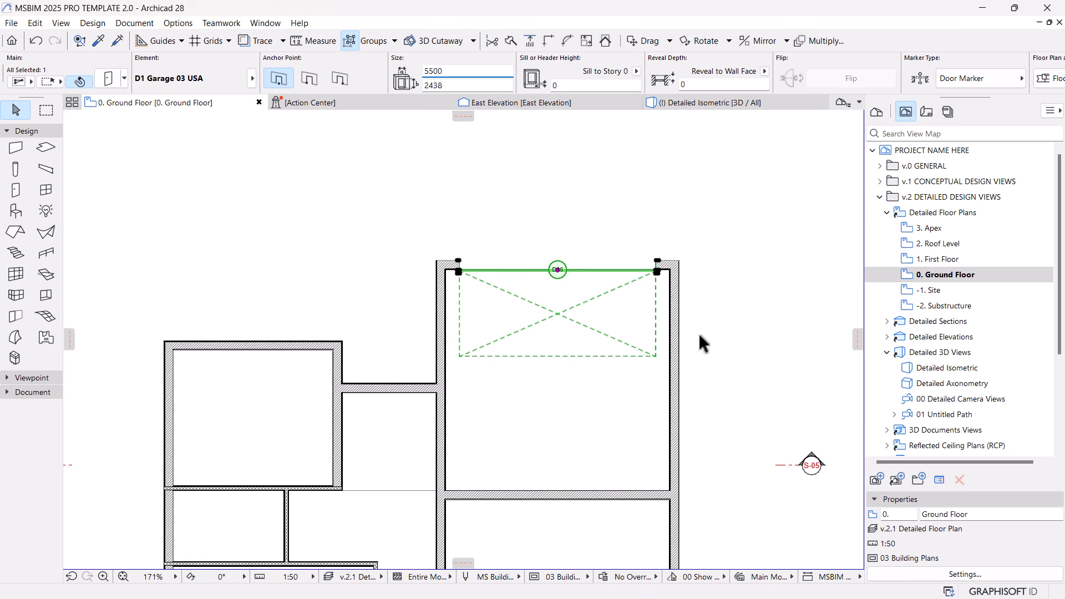
scroll(666, 310, "down", 3)
left_click(784, 311)
scroll(560, 321, "up", 3)
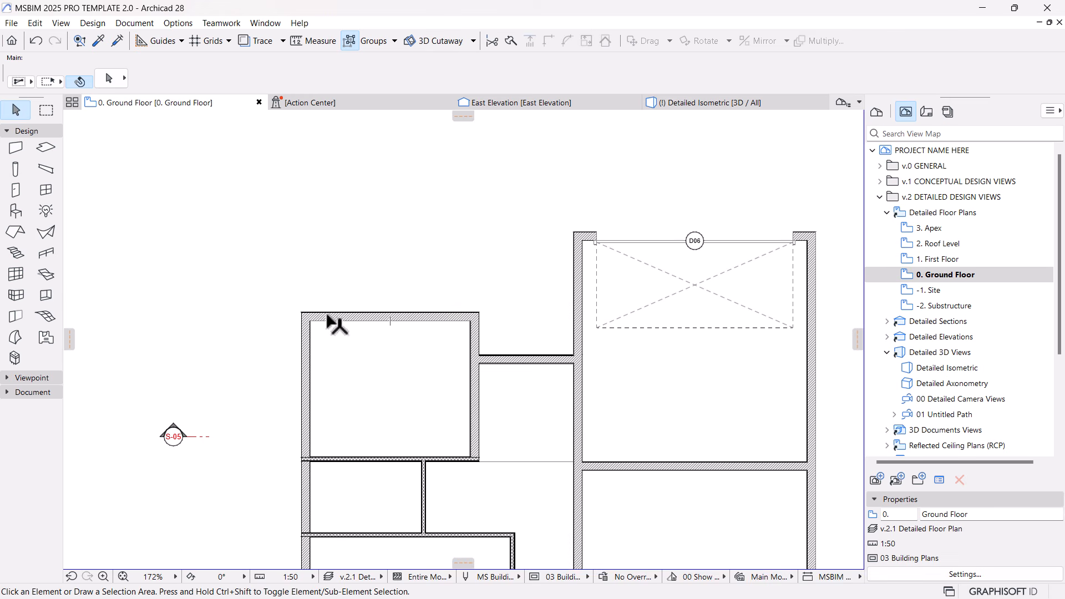
scroll(454, 336, "down", 3)
scroll(491, 285, "up", 3)
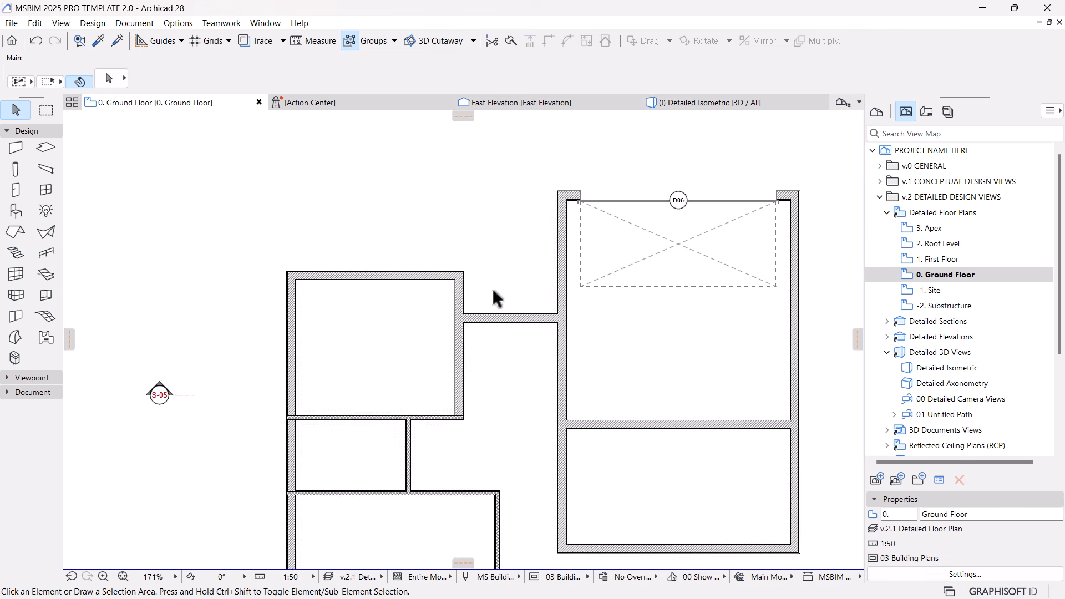
scroll(466, 322, "down", 2)
scroll(533, 324, "up", 3)
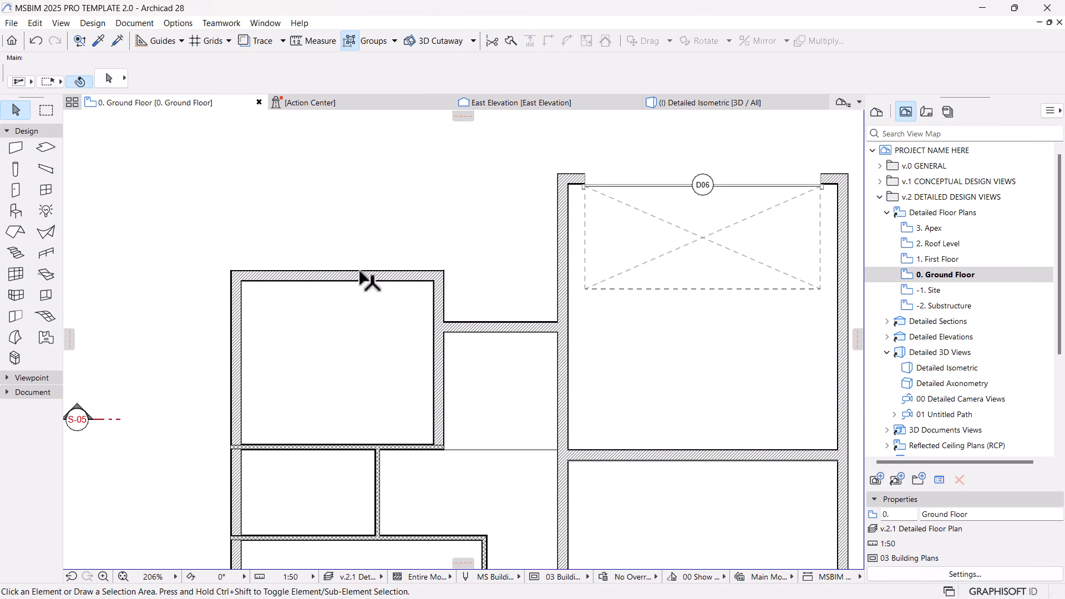
scroll(439, 285, "up", 3)
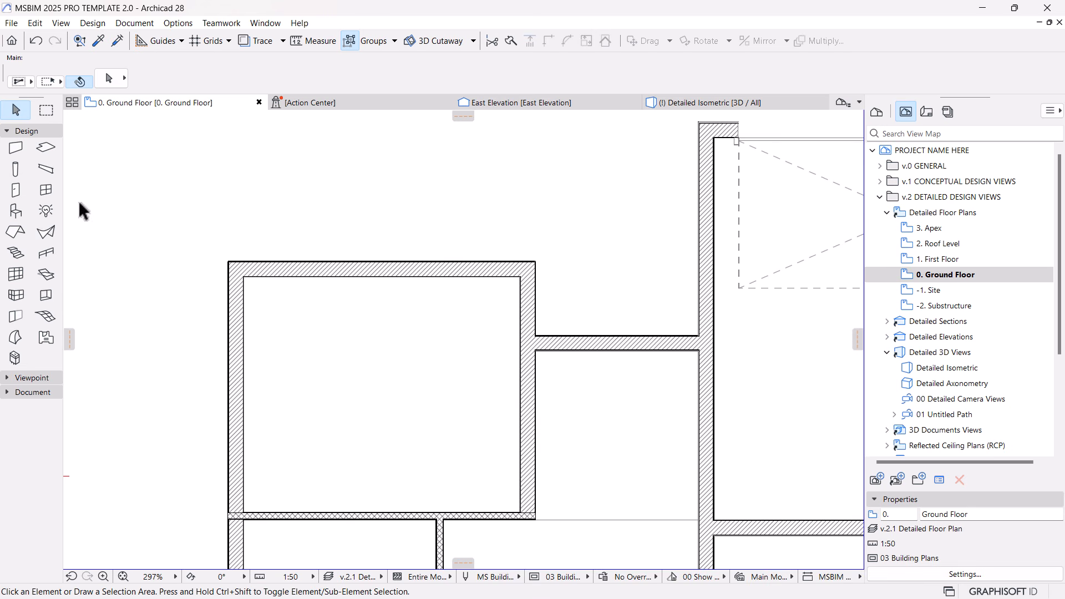
Choose the plain Window from the Basic Windows folder of the Object Library's 1.3 Windows as the default window.
left_click(46, 190)
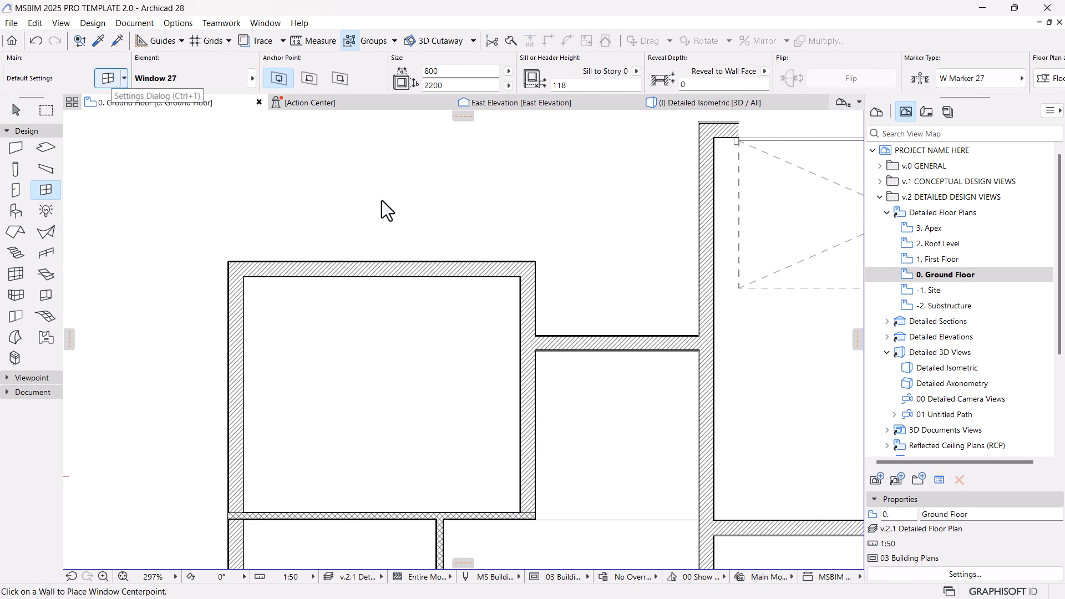
key("ctrl+t")
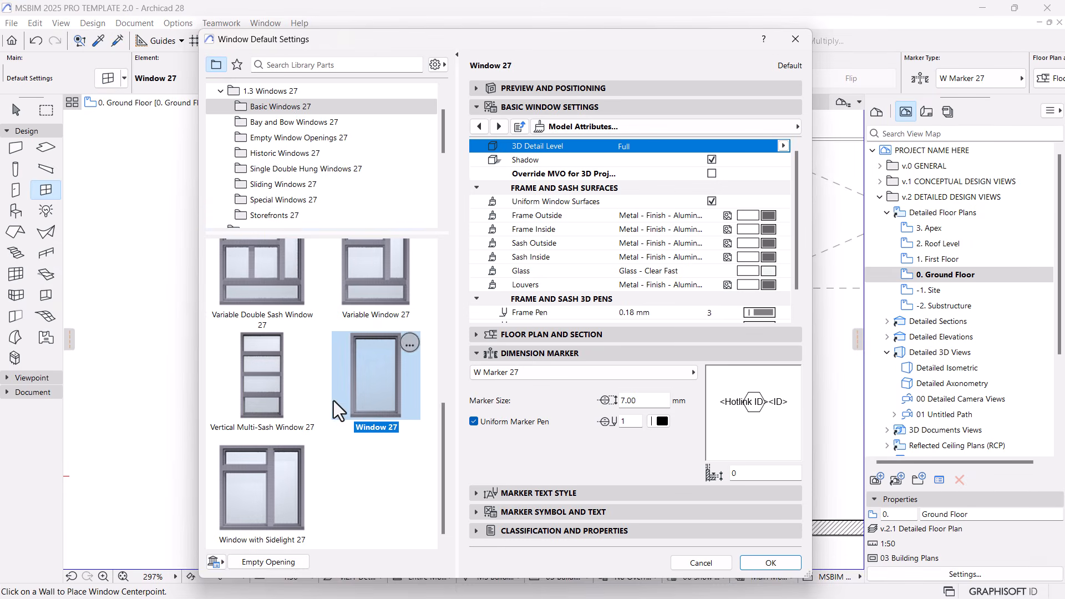
scroll(334, 400, "up", 10)
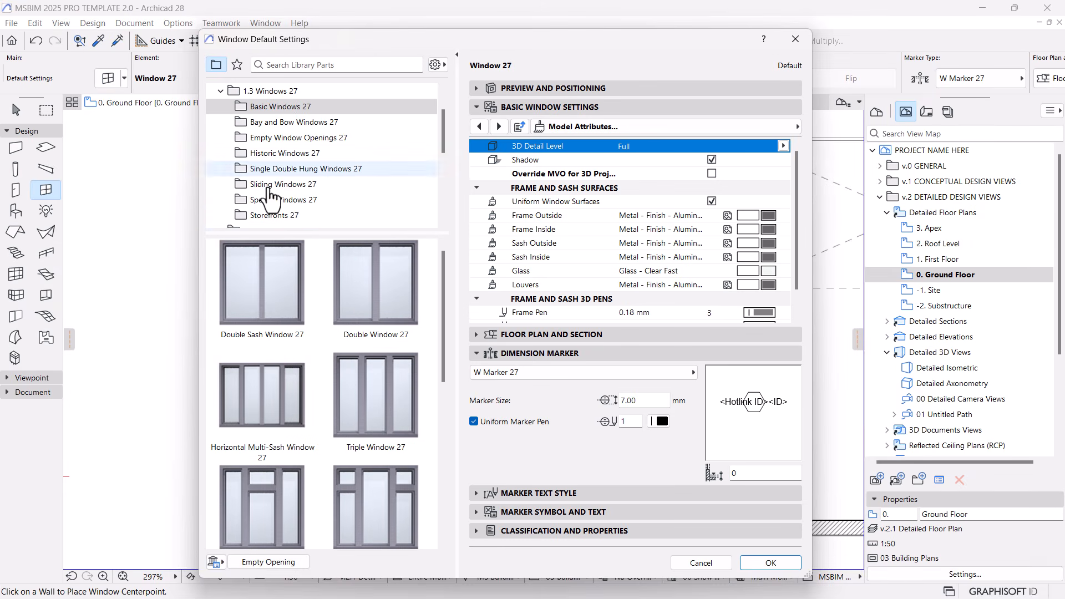
scroll(328, 394, "down", 10)
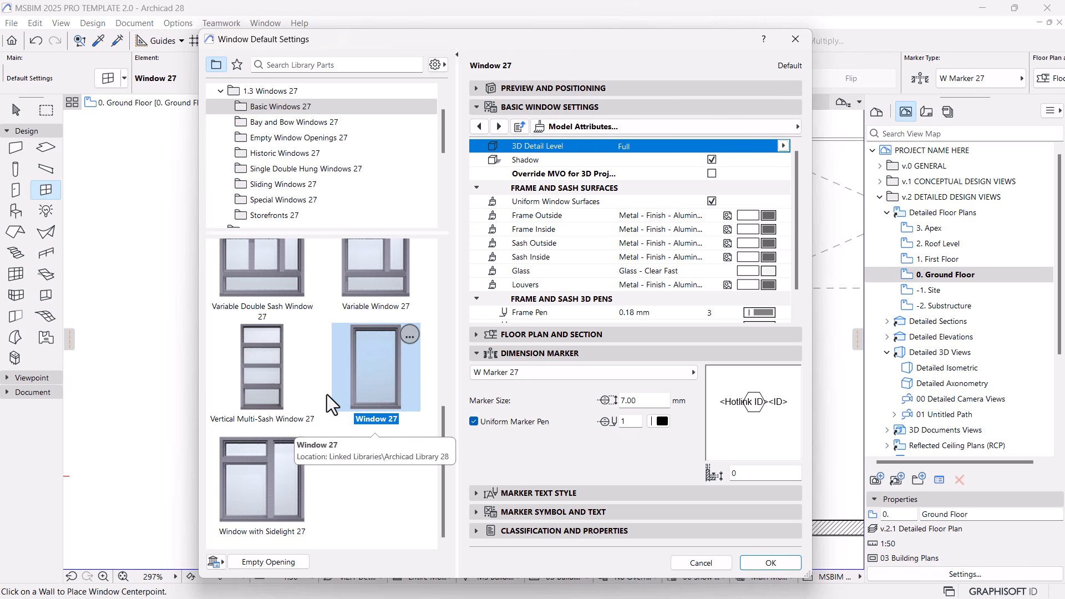
scroll(259, 157, "up", 3)
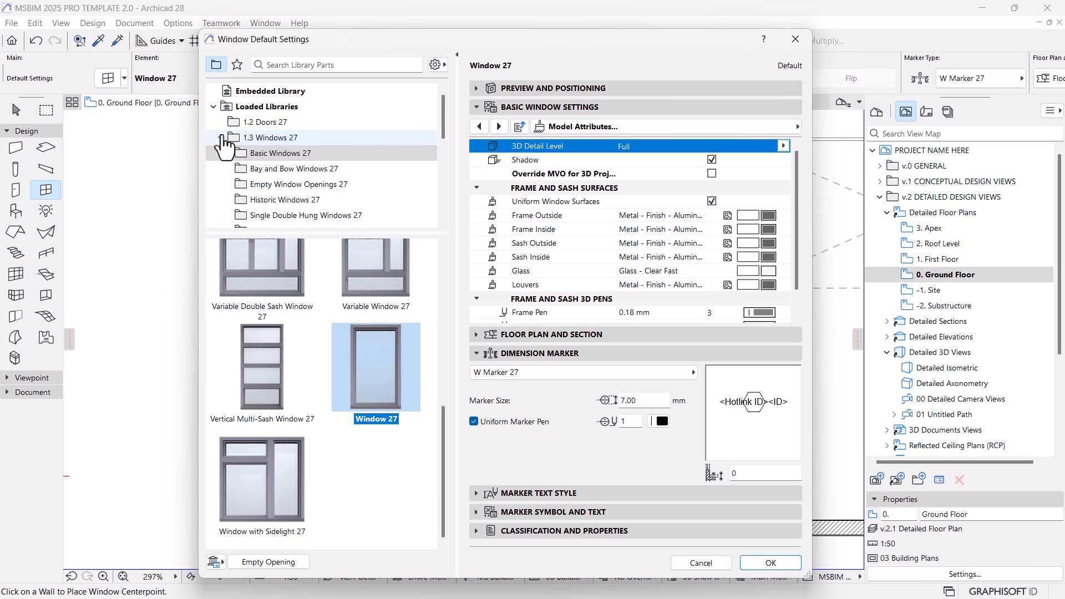
left_click(221, 137)
scroll(250, 217, "down", 1)
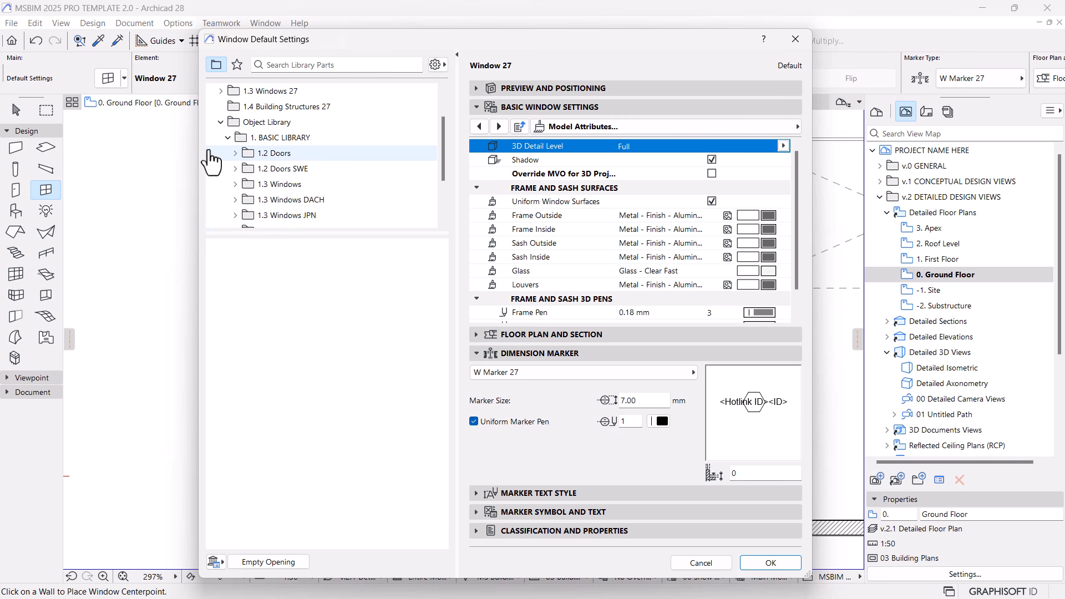
scroll(273, 209, "down", 2)
left_click(271, 108)
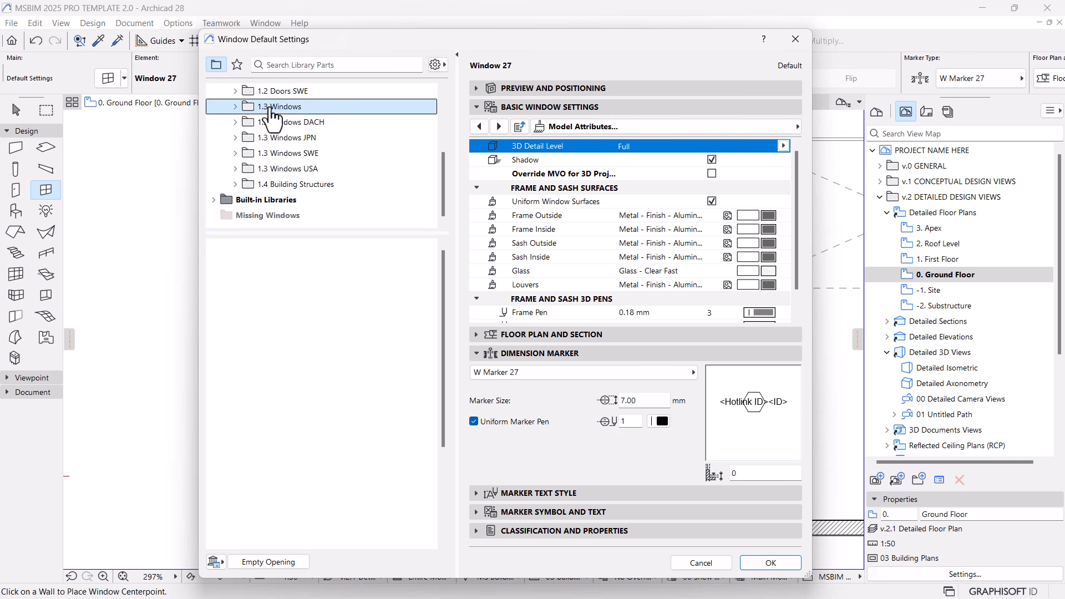
scroll(375, 435, "down", 5)
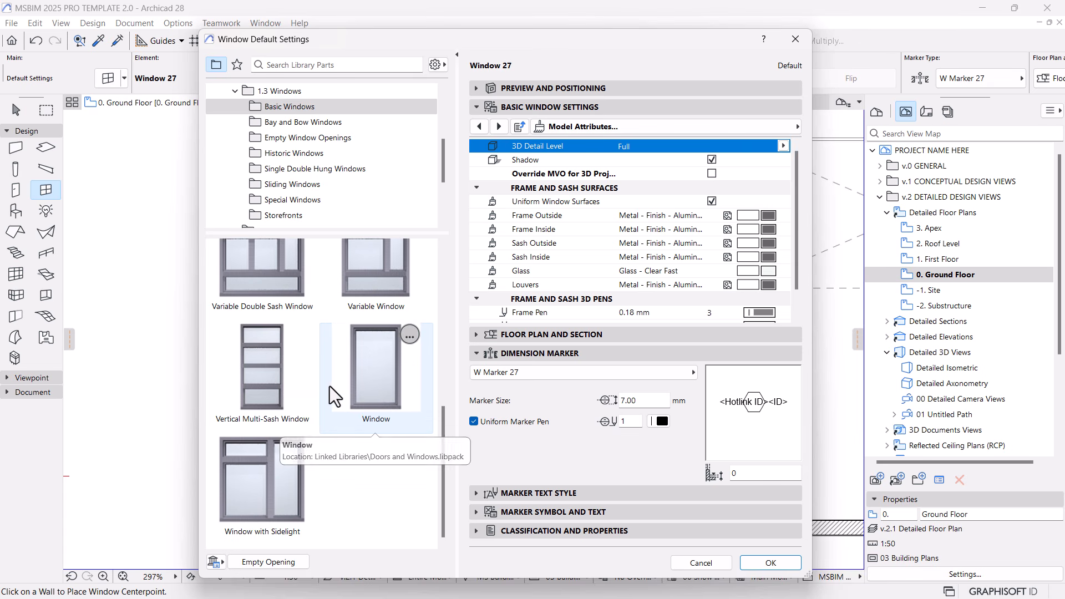
left_click(291, 381)
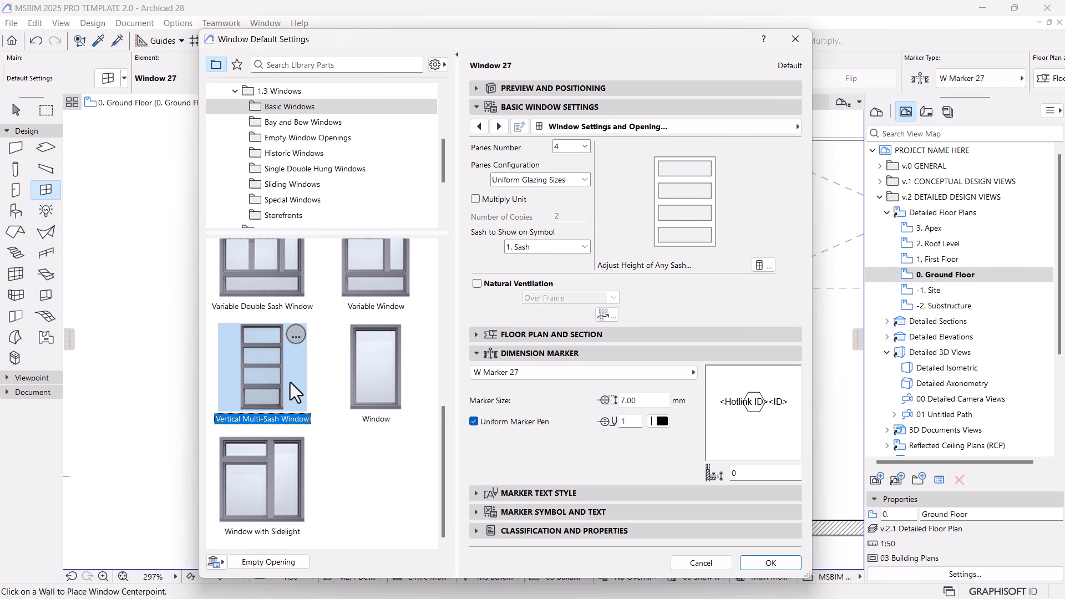
left_click(377, 382)
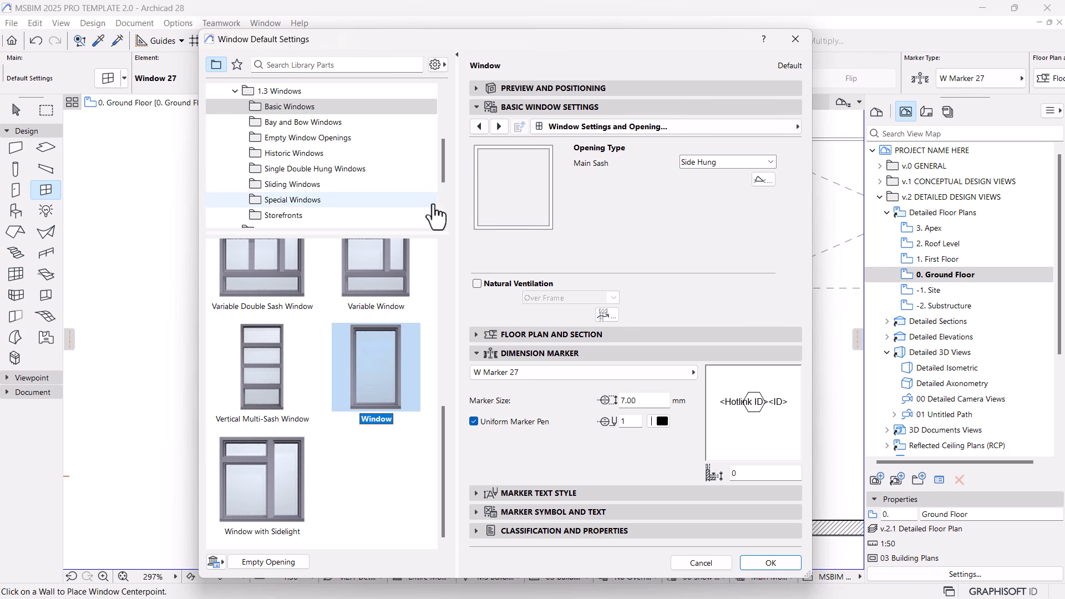
Add an upper transom to the default window and set the window's height to 2000.
left_click(479, 127)
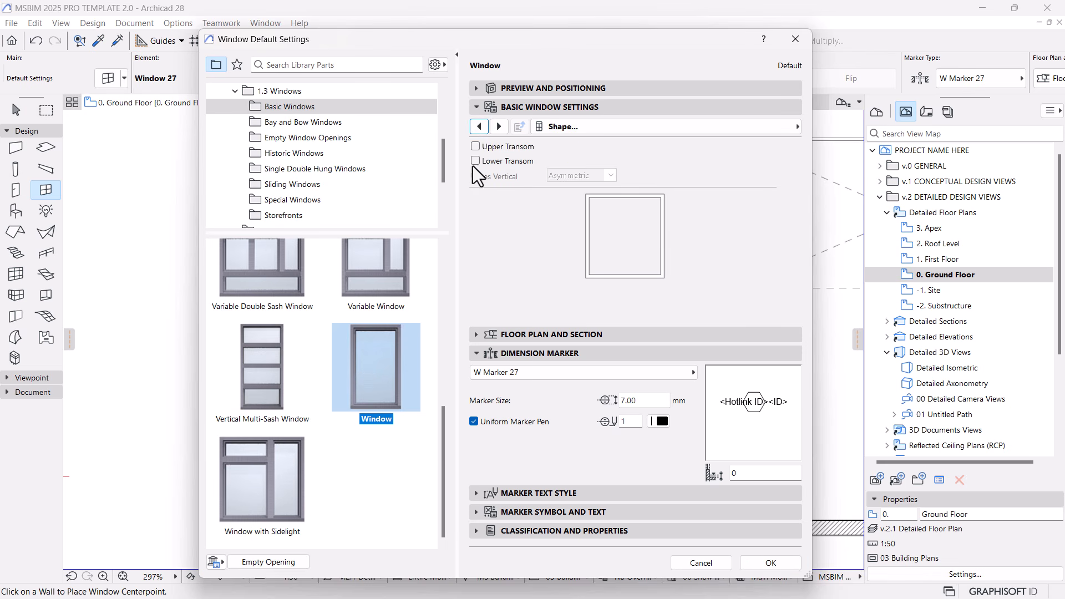
left_click(475, 147)
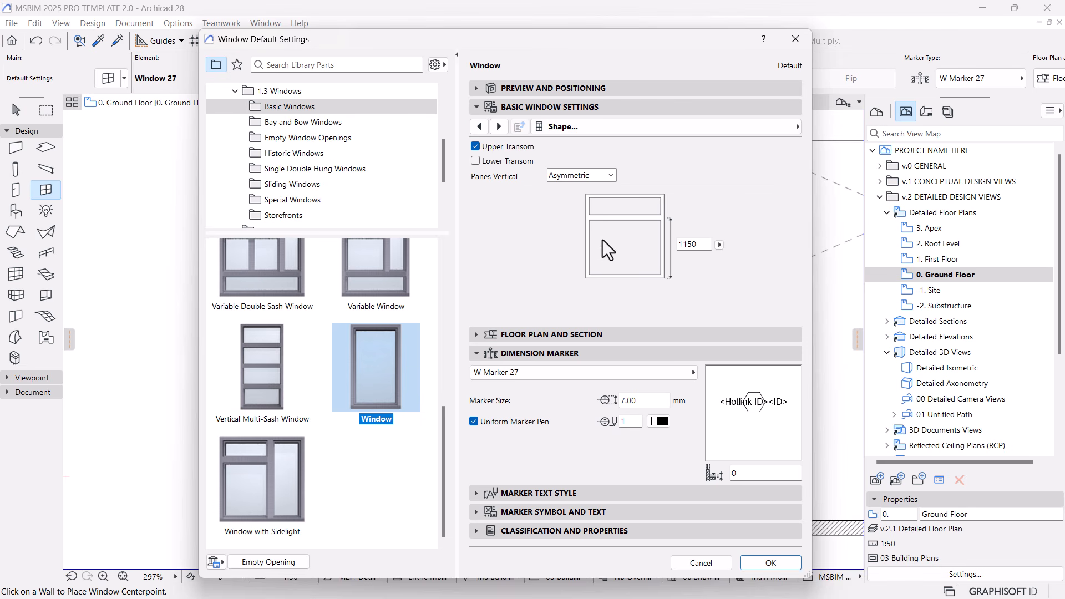
left_click(497, 88)
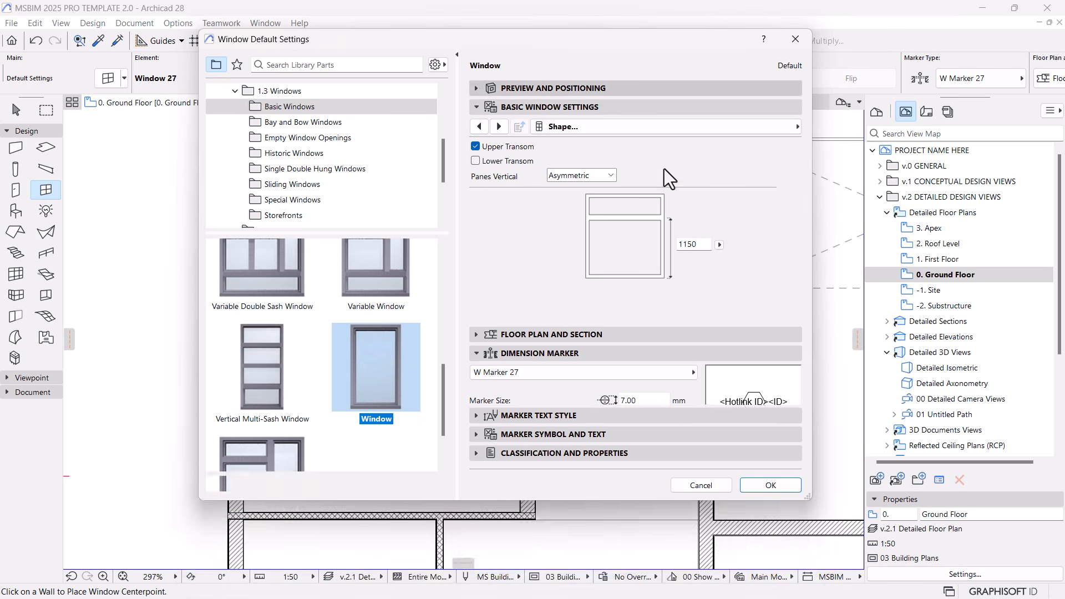
left_click_drag(564, 113, 461, 114)
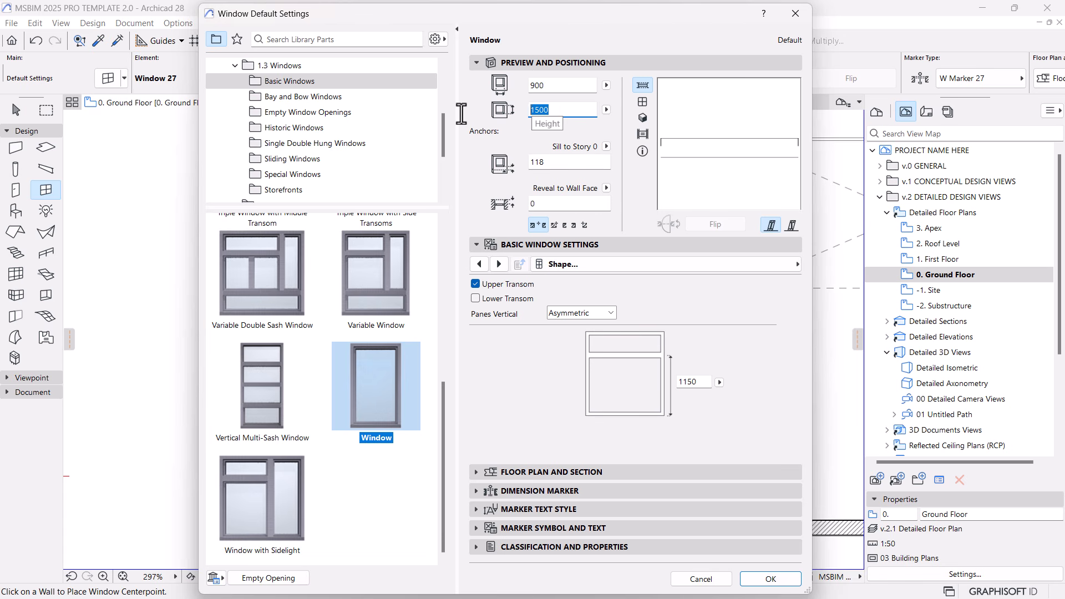
type("2000")
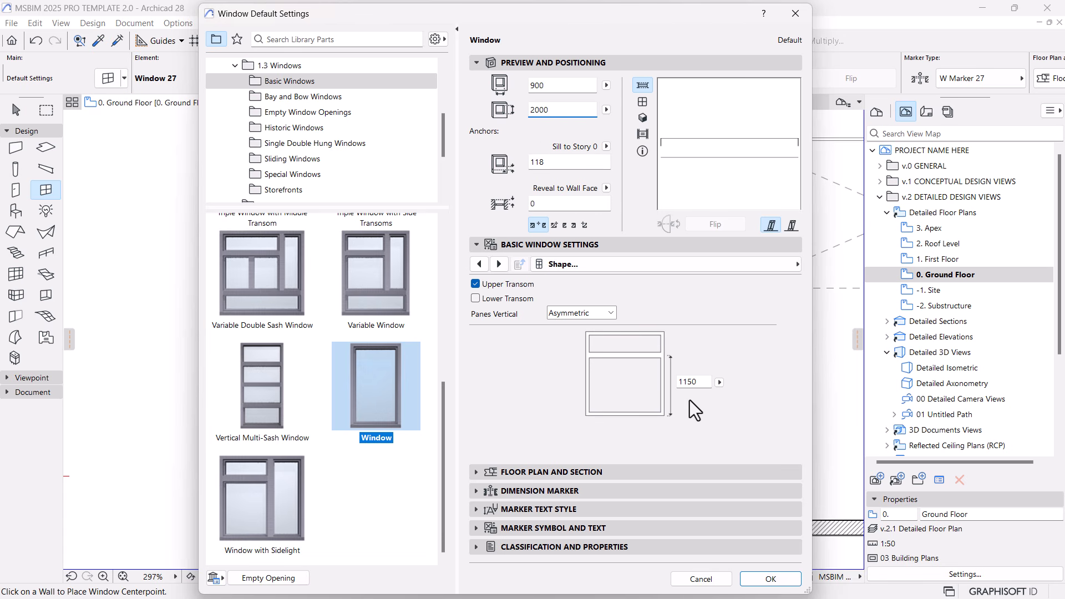
Show the window's elevation preview and set the height of the main pane below the transom to 1600.
left_click_drag(701, 383, 643, 384)
left_click(638, 106)
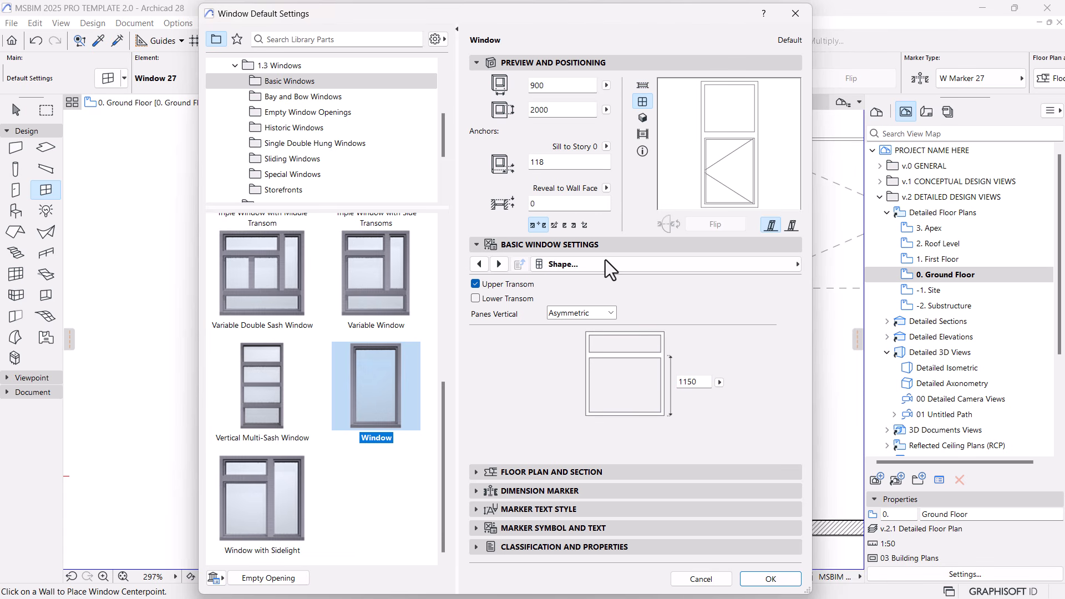
left_click_drag(691, 382, 627, 387)
key("Return")
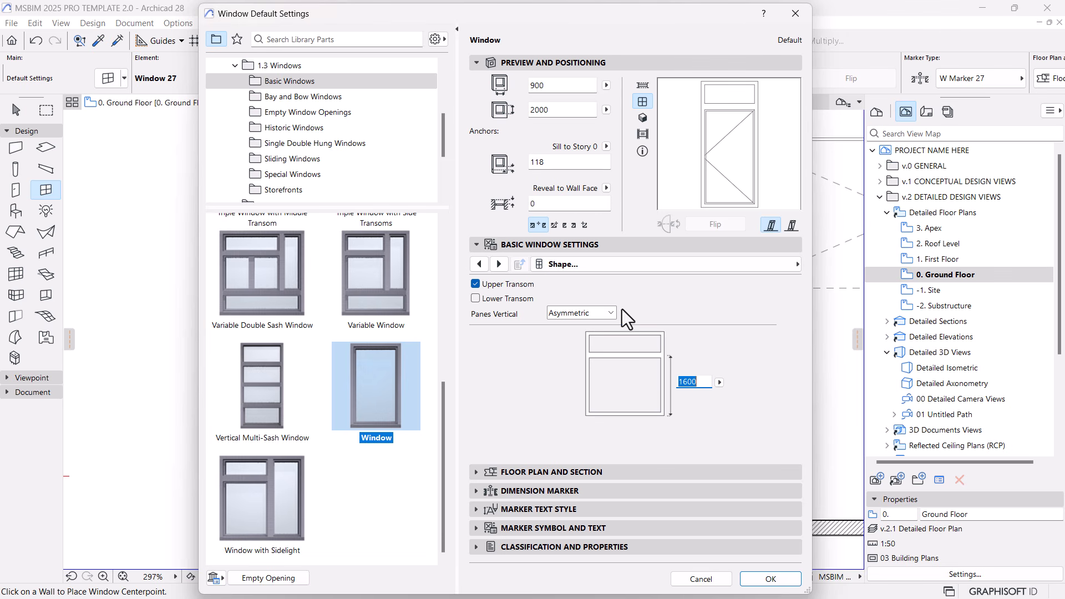
Set the window's opening types to Fixed Sash for the main sash and Top Hung for the transom sash.
left_click(501, 267)
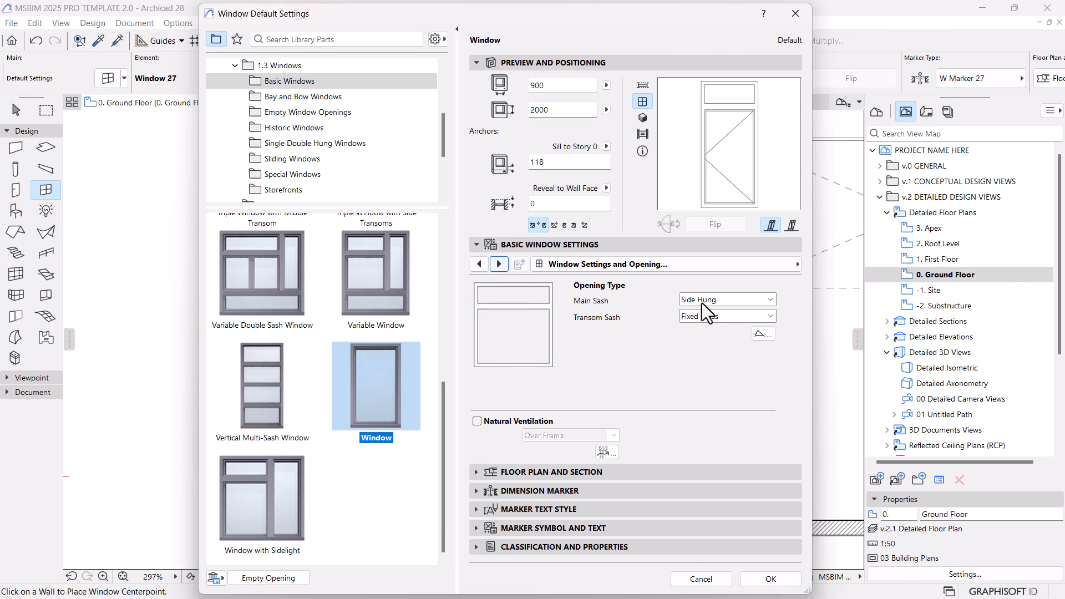
left_click(721, 300)
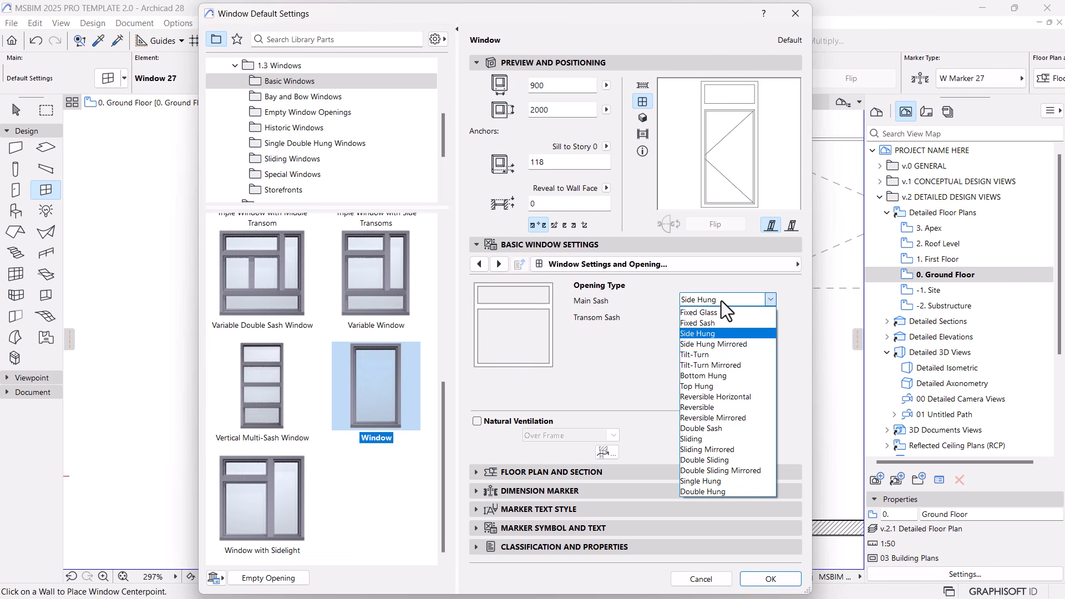
left_click(696, 387)
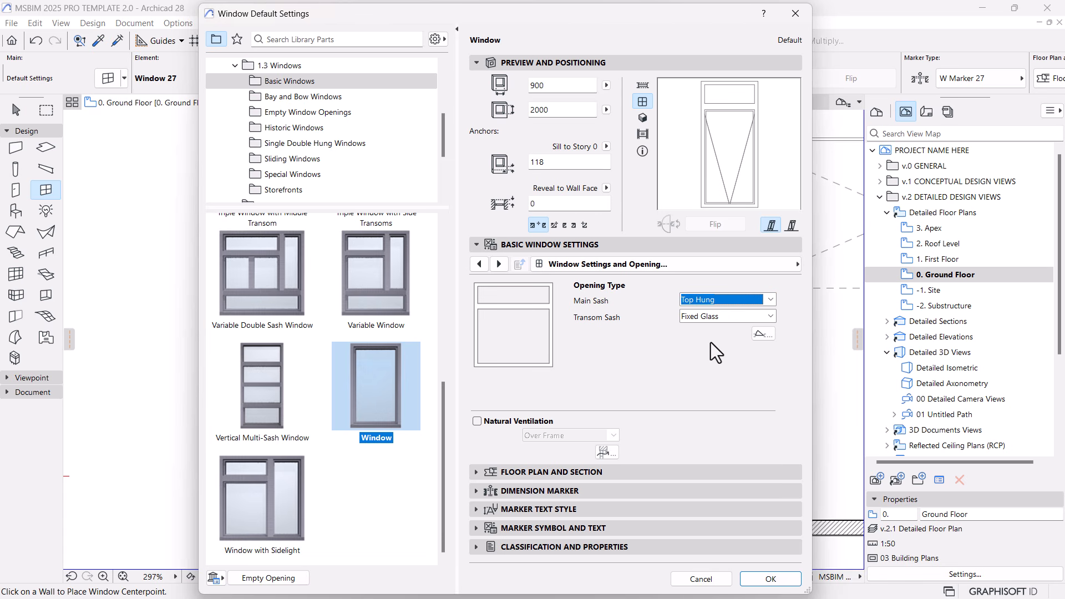
left_click(729, 304)
left_click(709, 327)
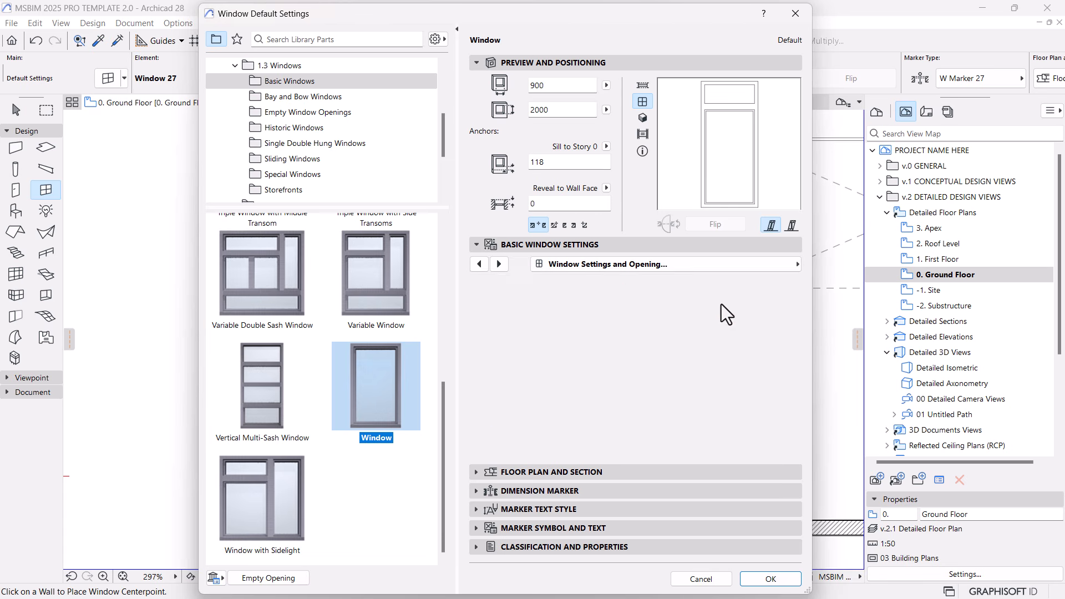
left_click(728, 316)
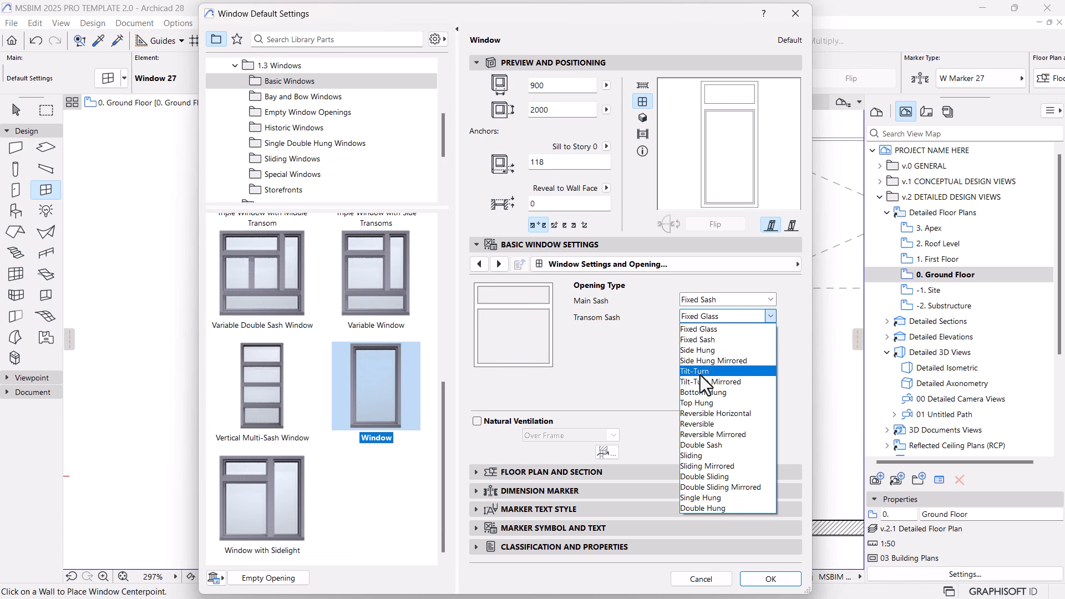
left_click(703, 402)
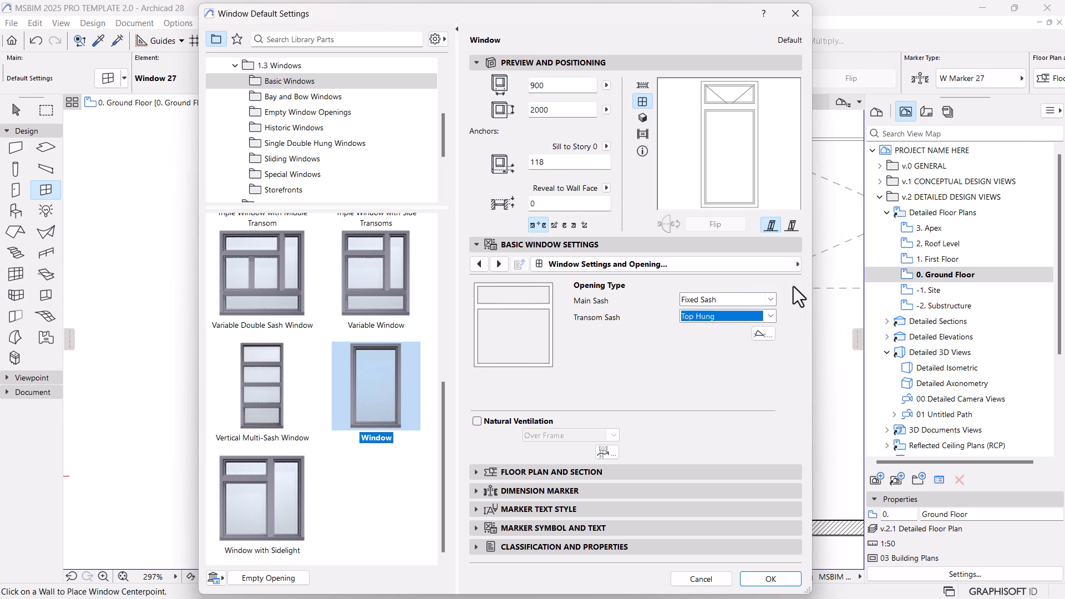
Turn on uniform window surfaces in the default window's model attributes, assign Metal: Aluminum* to the frame and sash, and accept the settings.
left_click(798, 266)
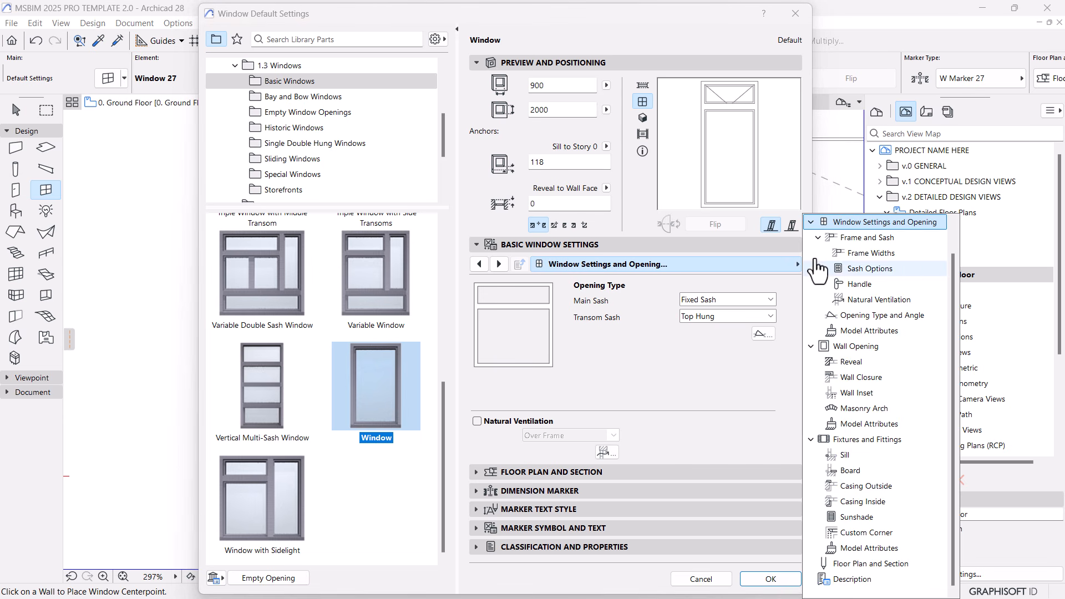
left_click(876, 333)
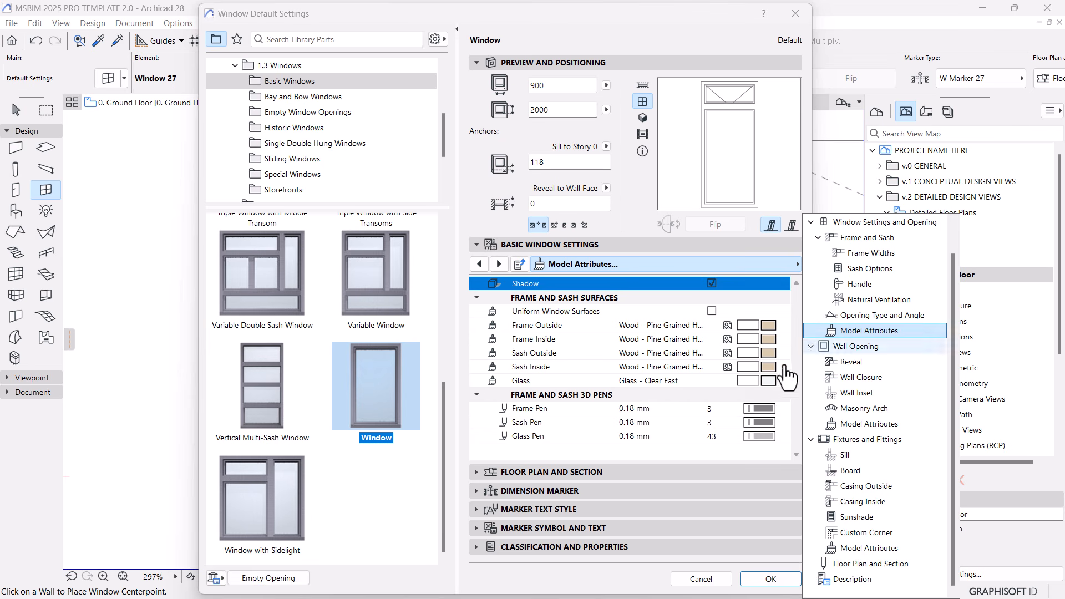
left_click(713, 311)
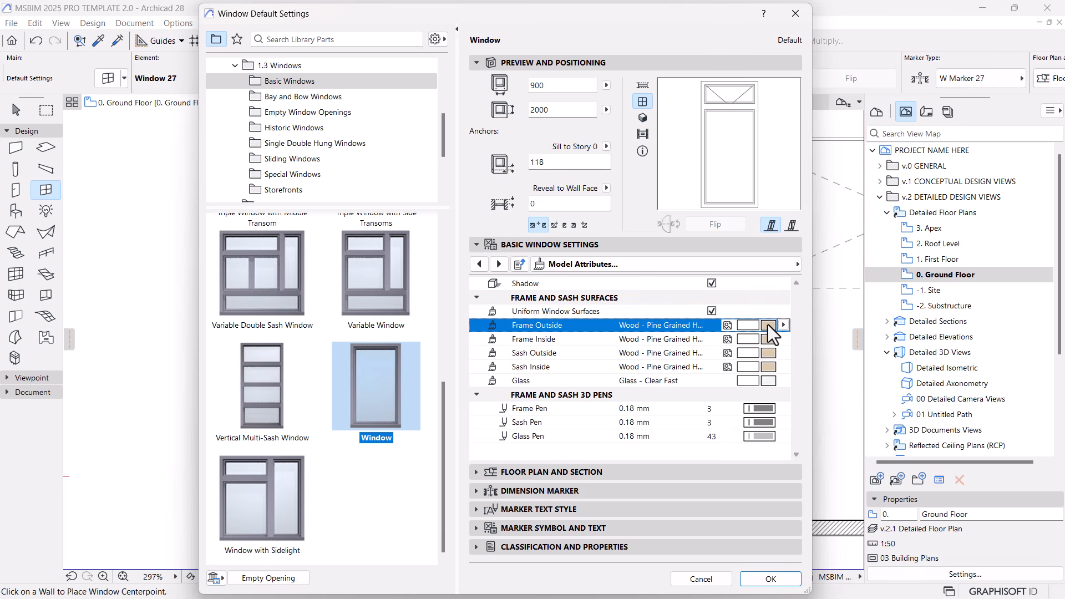
left_click(768, 325)
type("al")
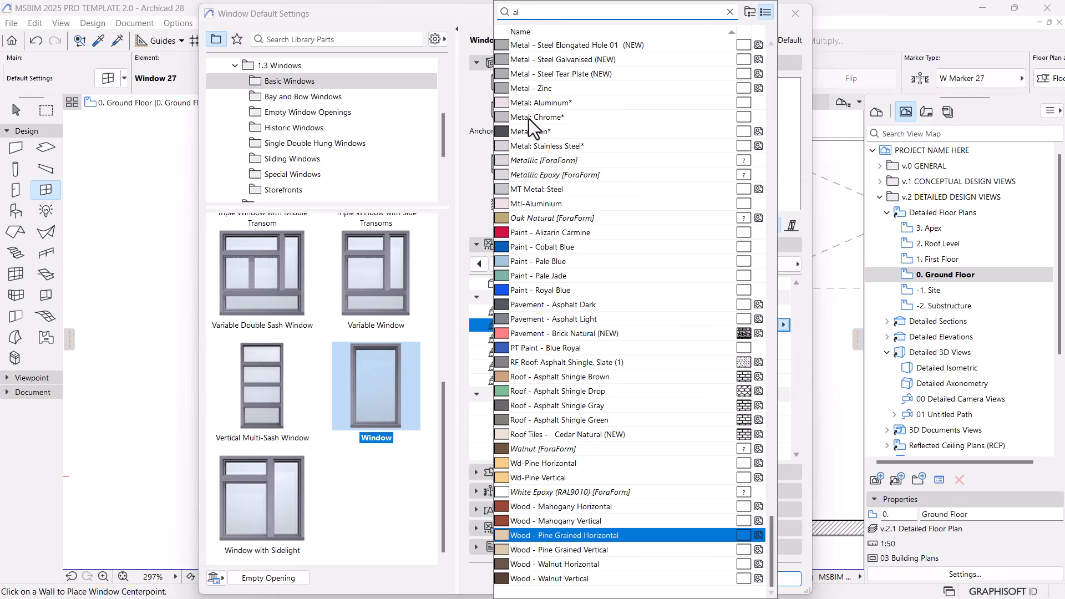
left_click(520, 102)
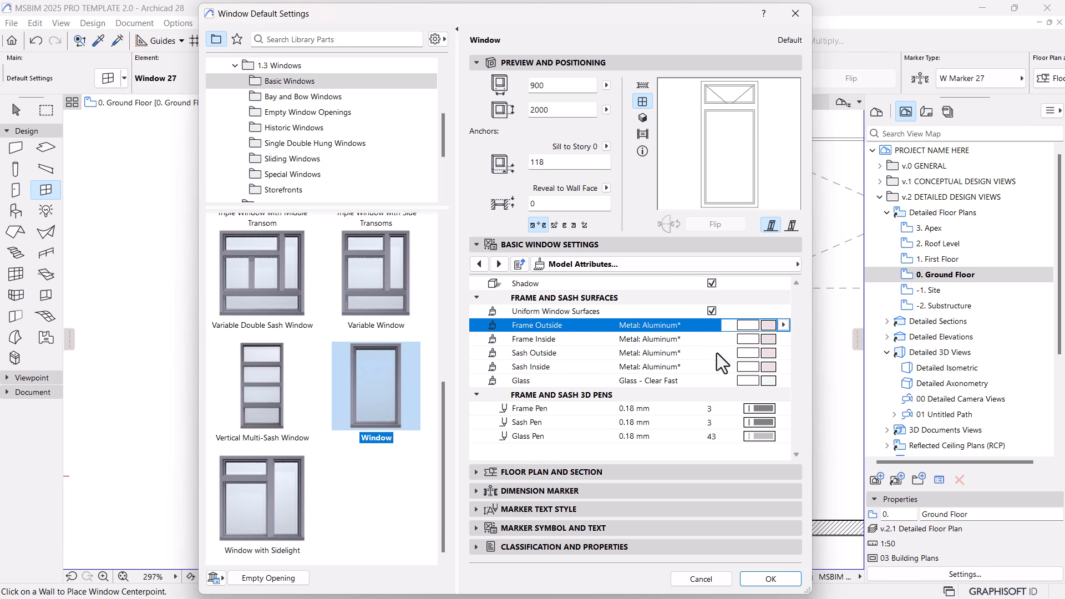
left_click(771, 580)
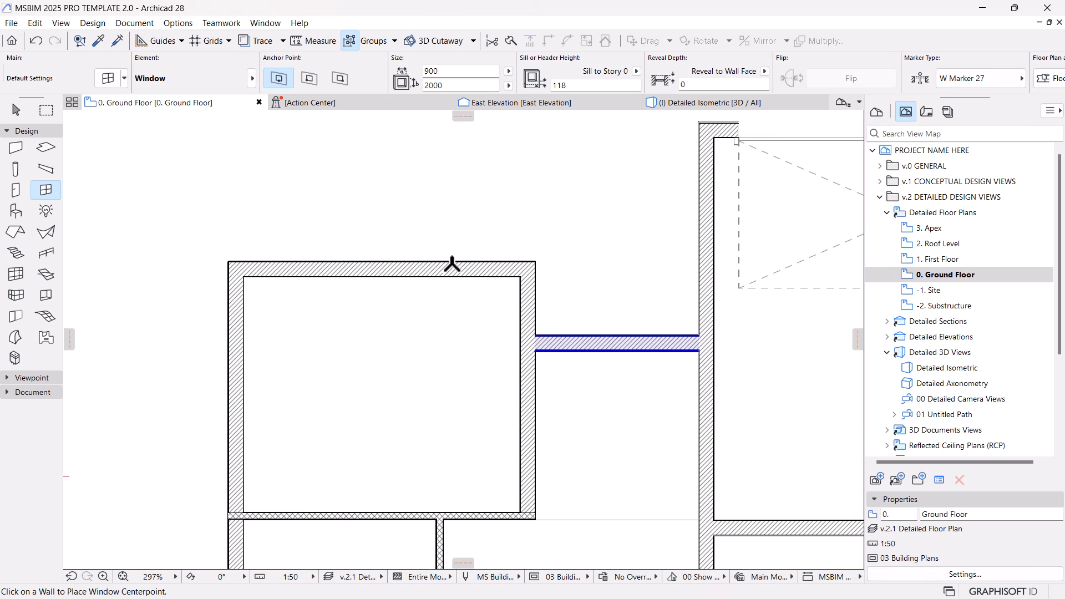
Place two of these windows in the north exterior wall of the room west of the garage, one near each end.
left_click(472, 269)
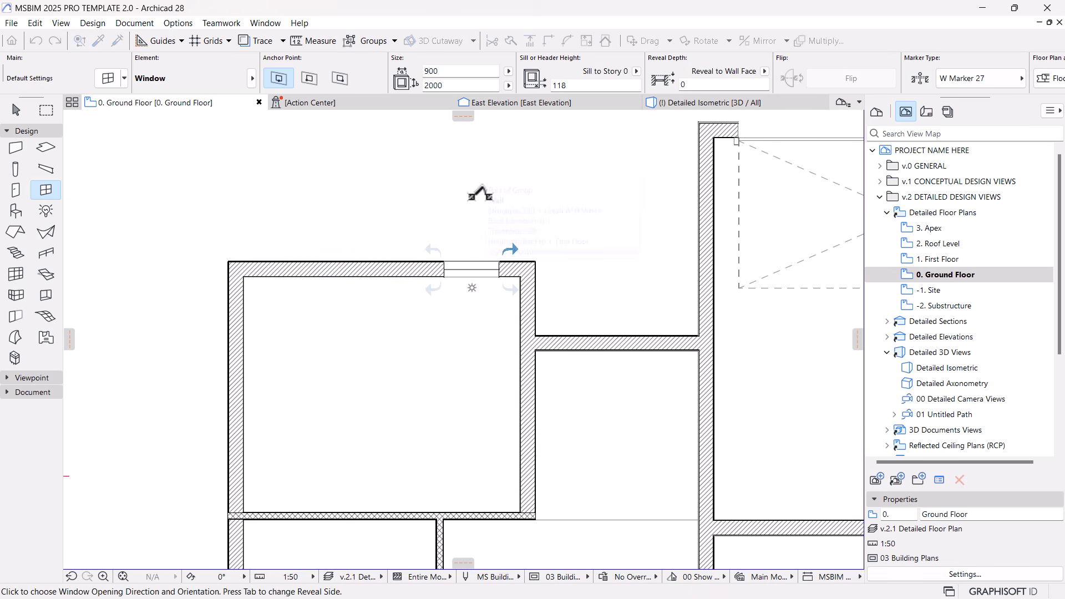
left_click(481, 195)
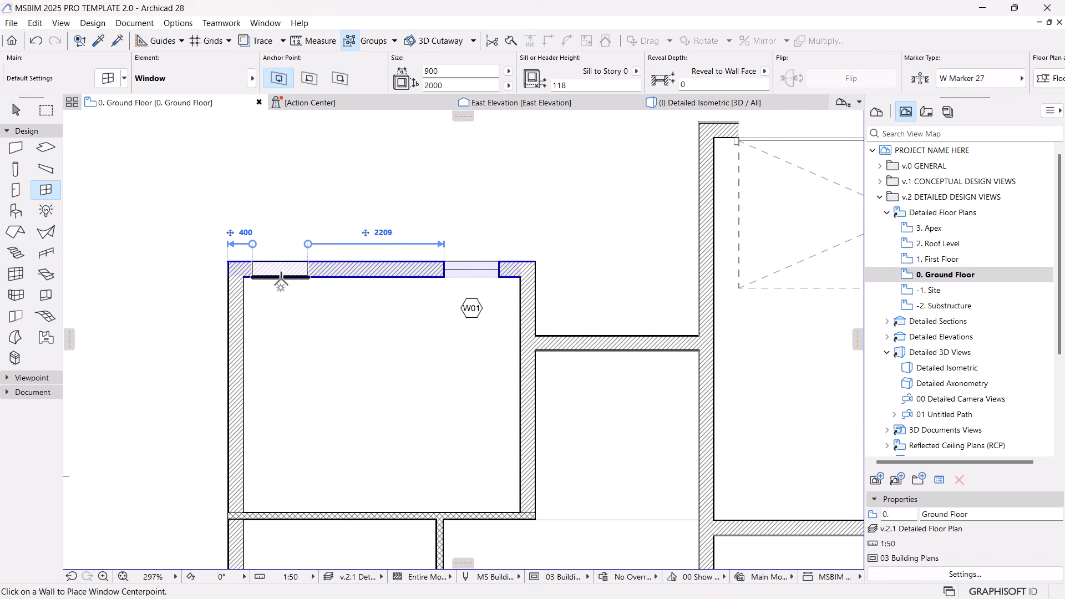
left_click(295, 277)
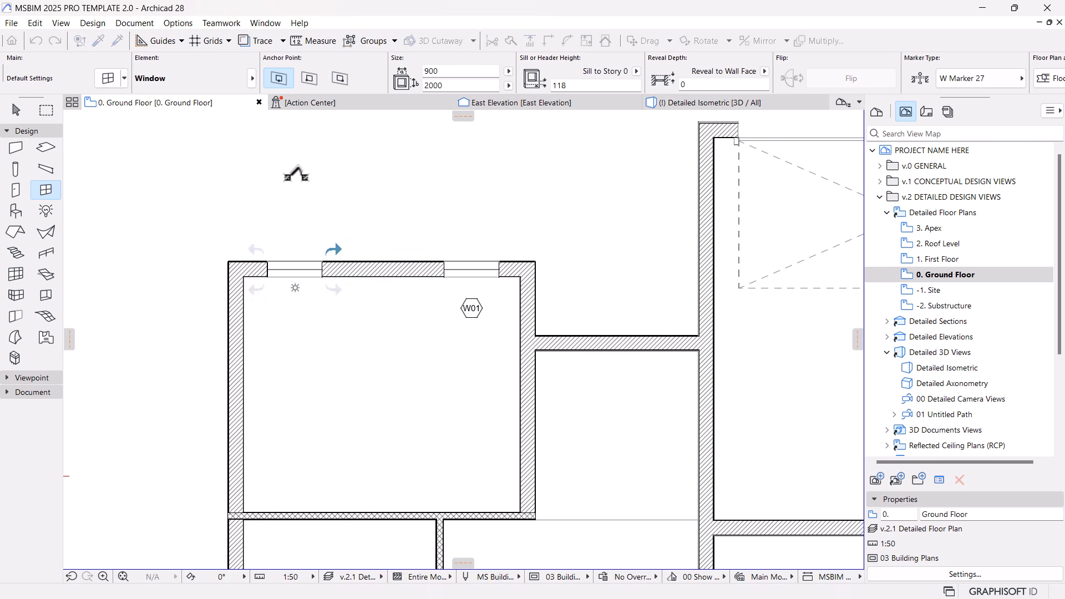
left_click(294, 173)
Set each of the two windows 600 from the nearest end of its exterior wall.
scroll(279, 173, "up", 1)
key("Escape")
left_click(332, 298)
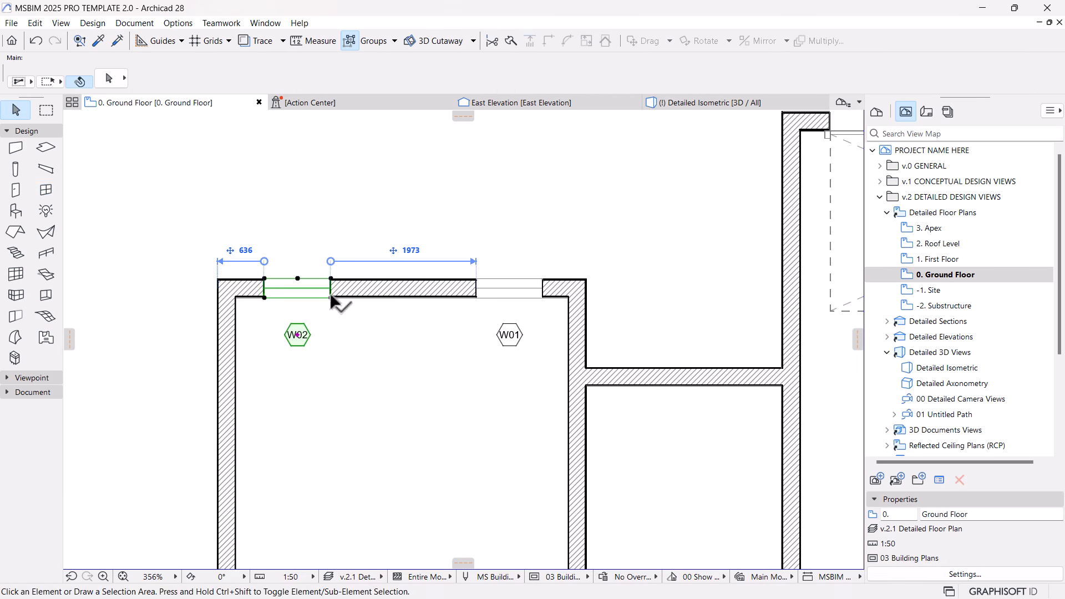
left_click(251, 251)
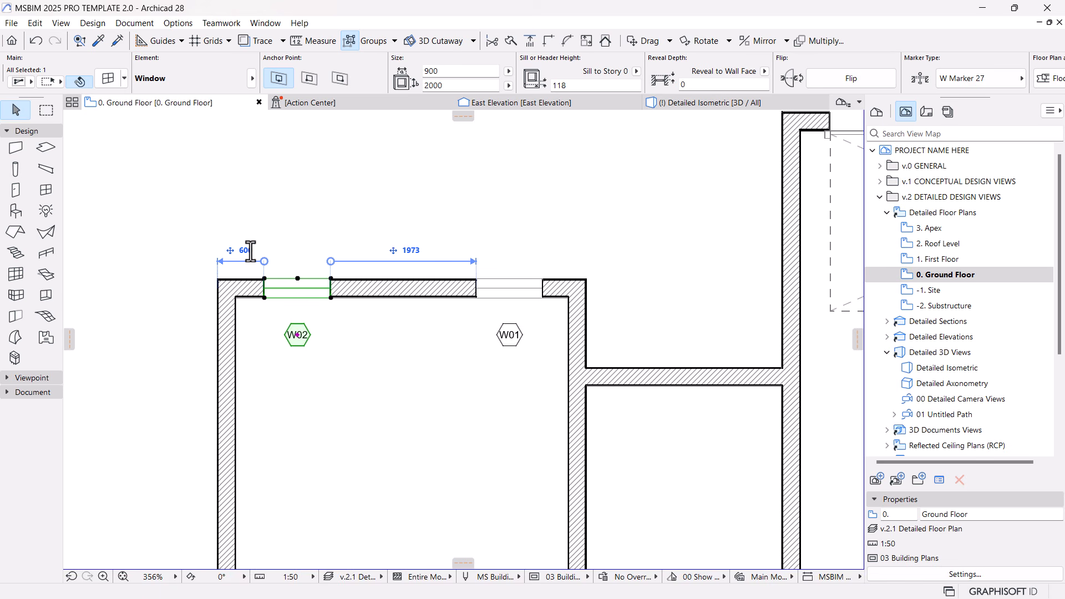
left_click(544, 284)
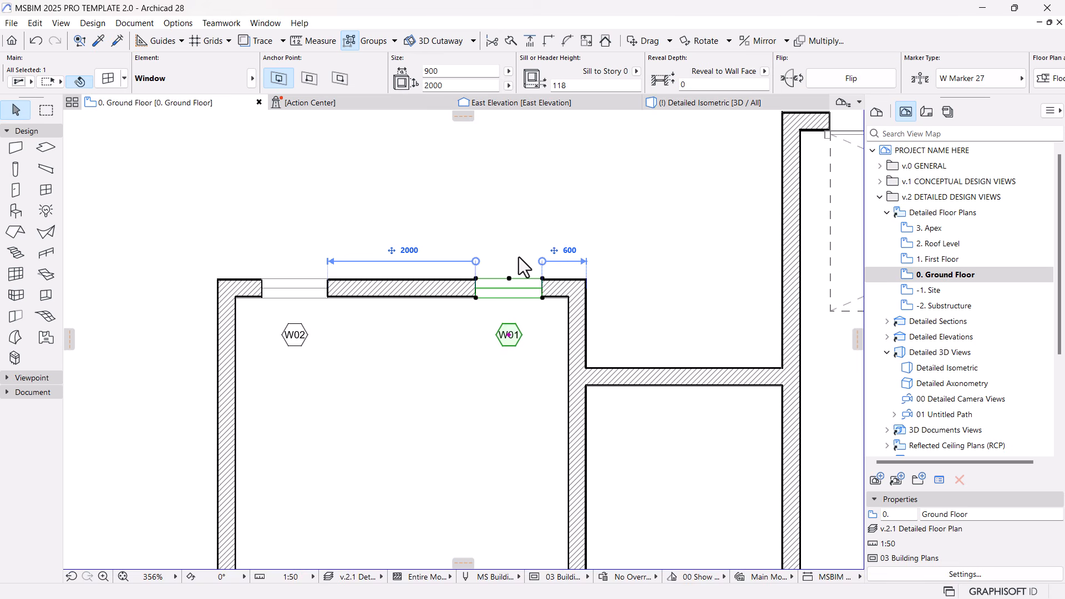
Check the garage door's distances to the inner wall faces on both sides.
left_click(405, 452)
scroll(409, 368, "down", 5)
left_click(713, 259)
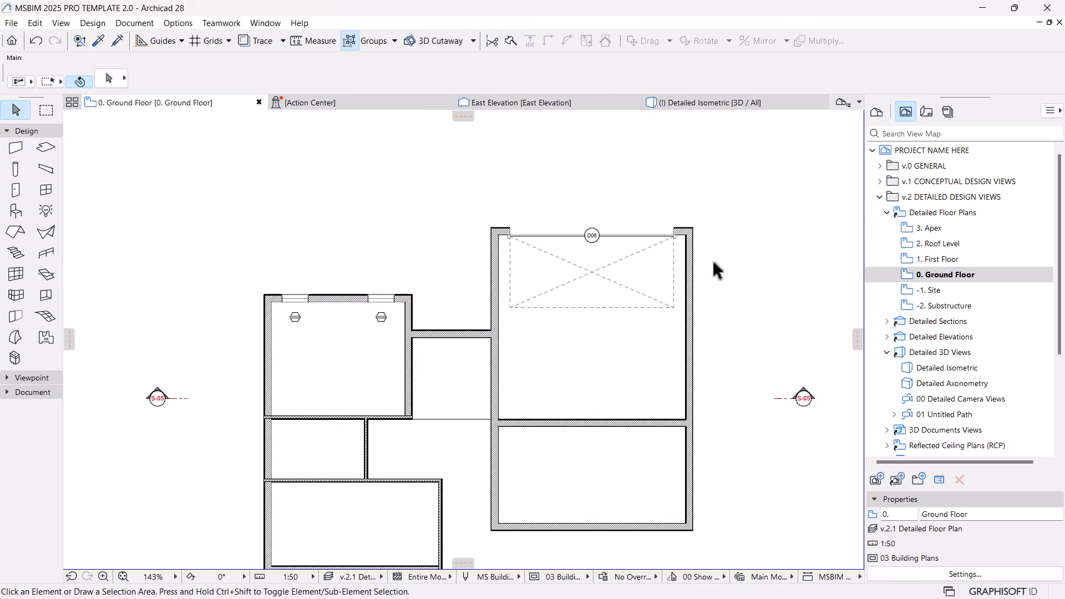
left_click(508, 234)
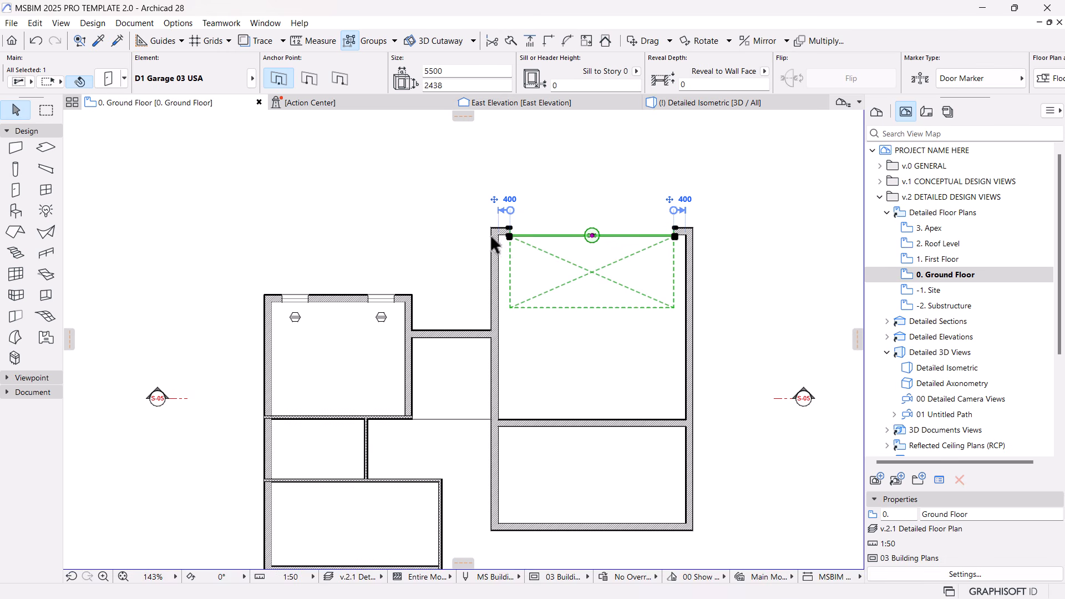
scroll(503, 233, "up", 2)
scroll(517, 345, "up", 1)
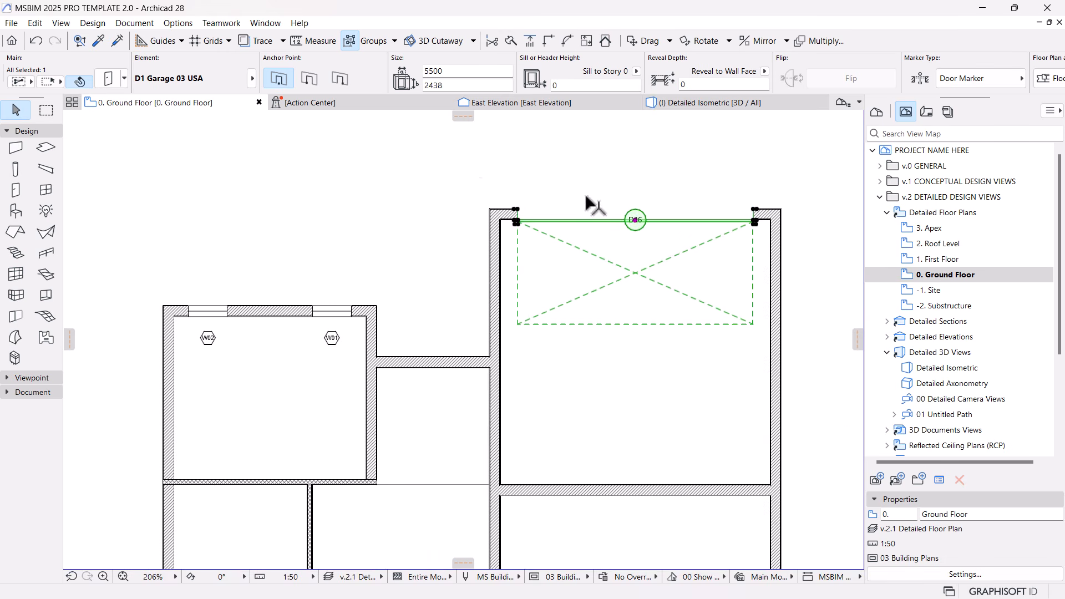
left_click(452, 181)
scroll(450, 222, "down", 3)
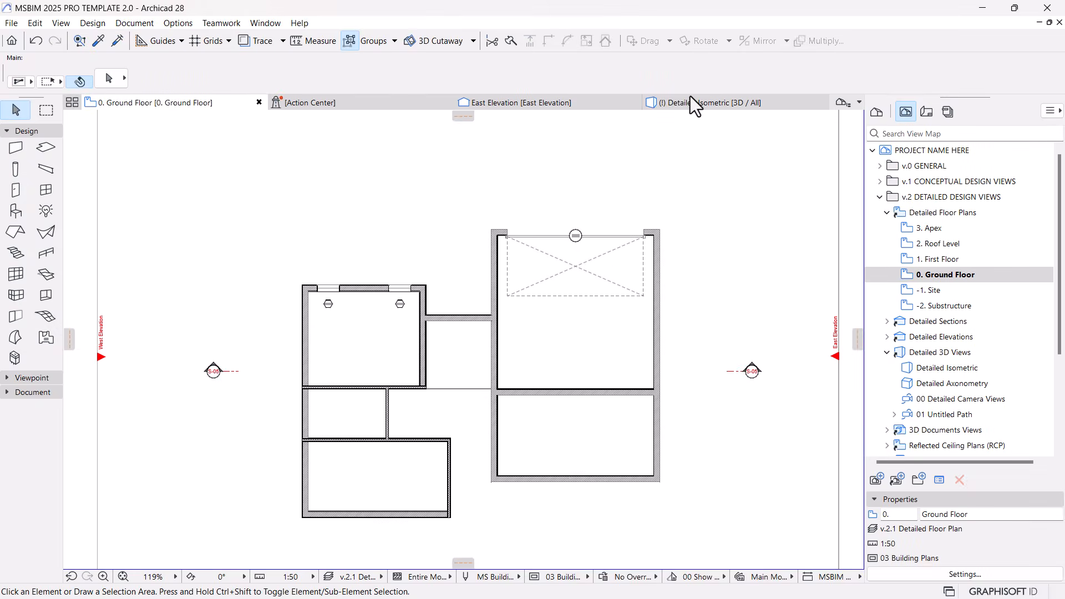
Open the Detailed Isometric 3D view and examine the front walls with the garage door and the two windows from outside.
left_click(690, 100)
scroll(600, 266, "down", 2)
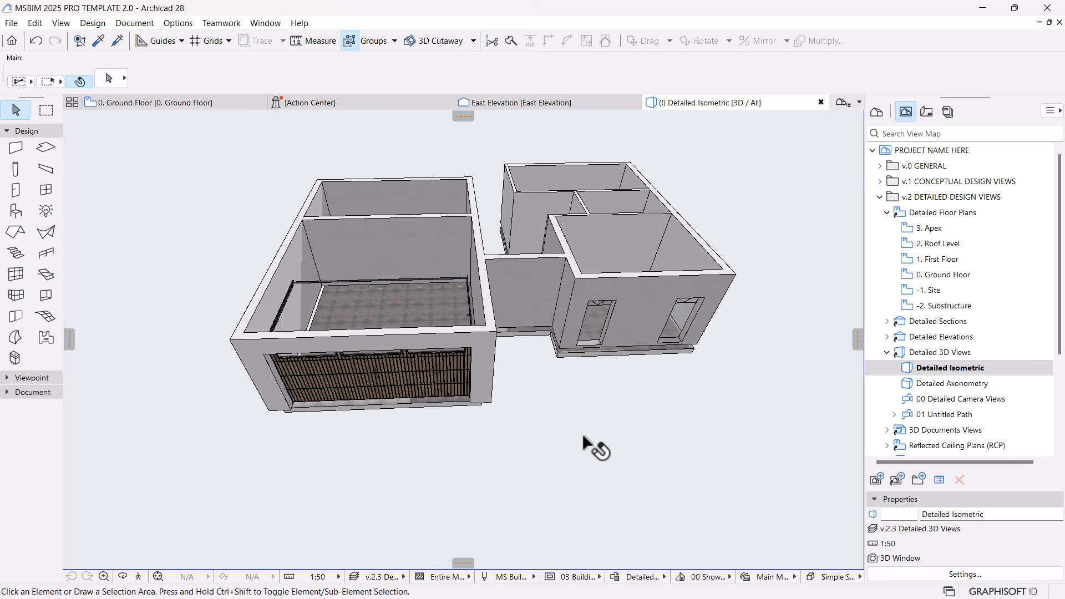
left_click_drag(606, 456, 624, 275)
key("Escape")
left_click(626, 277)
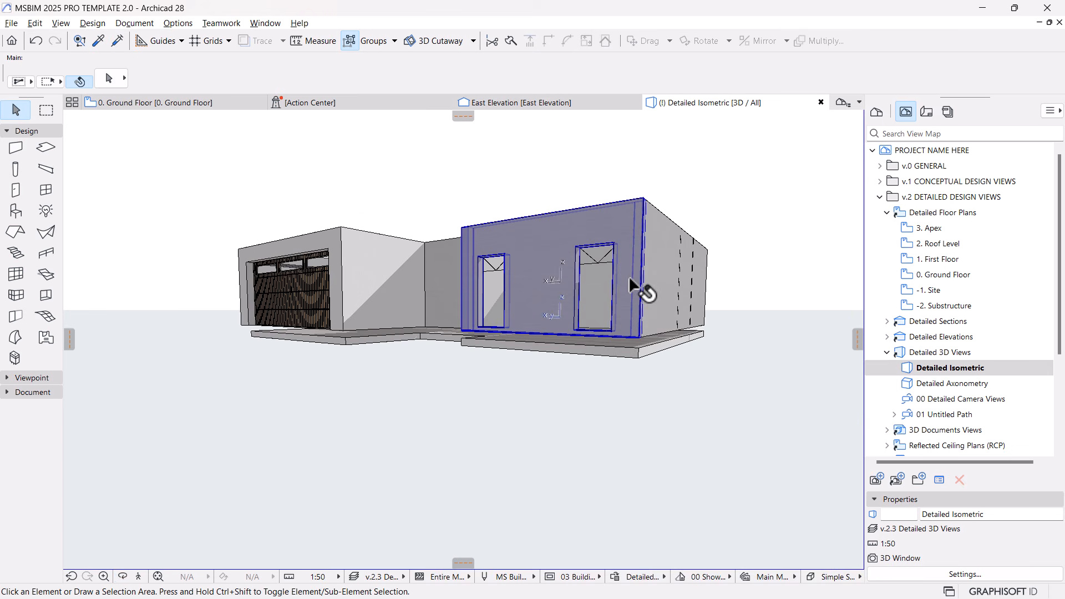
Select all the walls and set their bottom offset from the ground floor to -200.
left_click(627, 277, "alt")
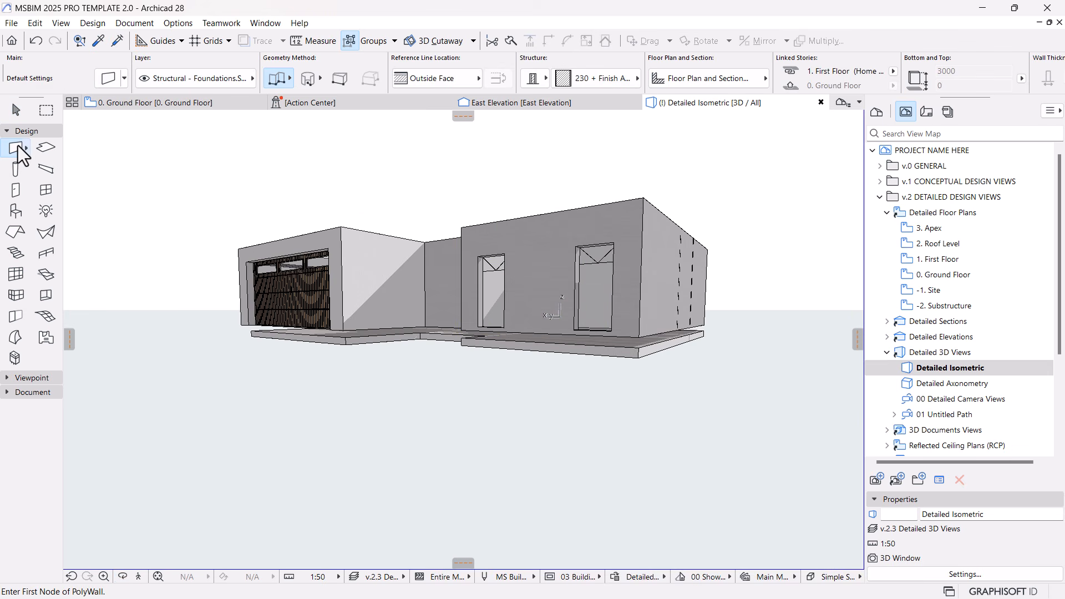
key("ctrl+a")
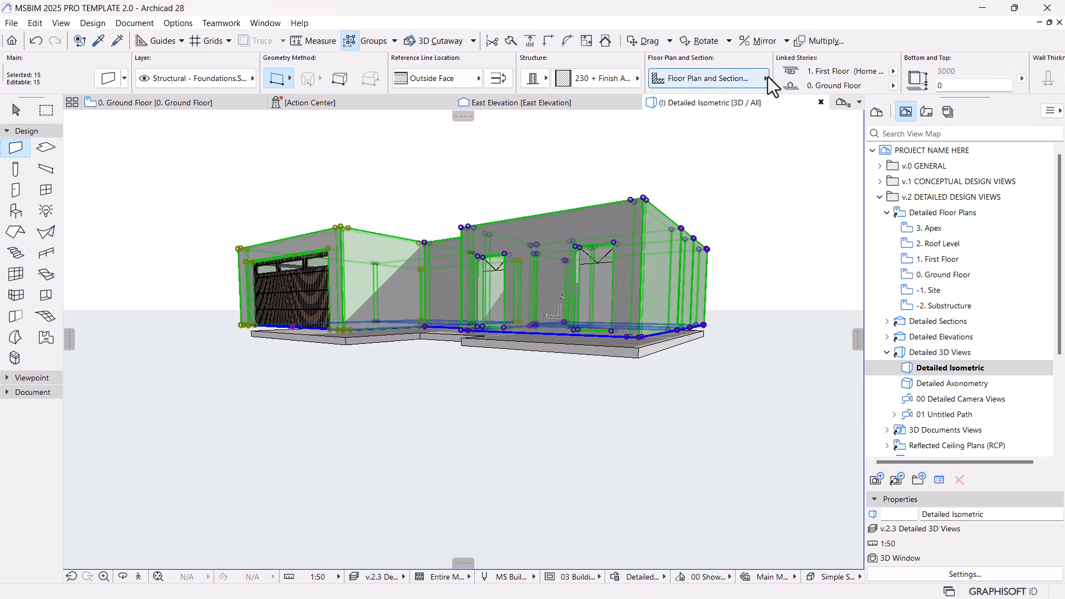
left_click(943, 85)
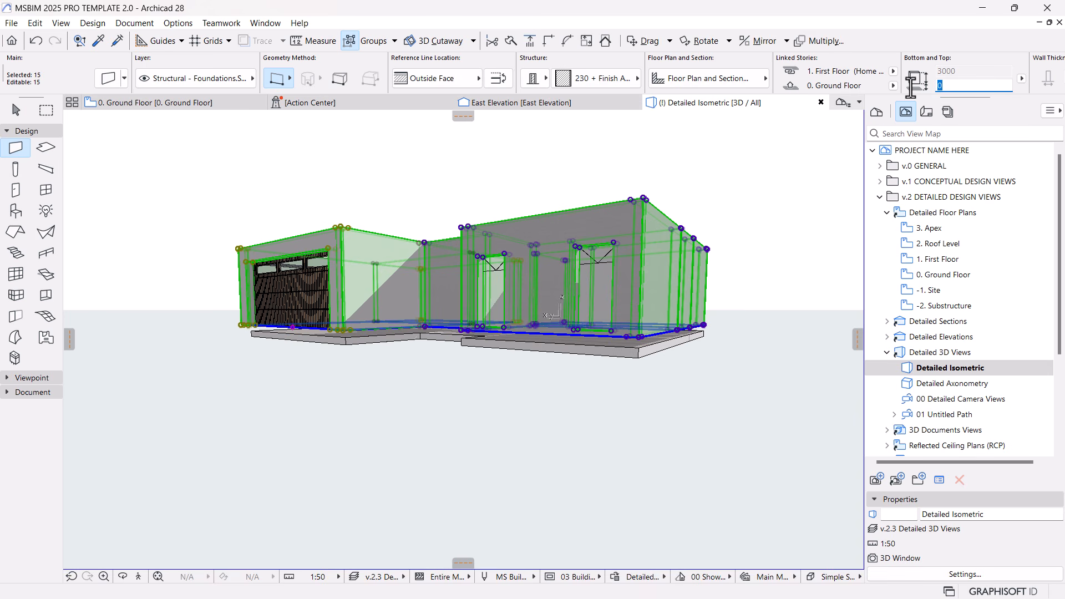
type("-200")
key("Return")
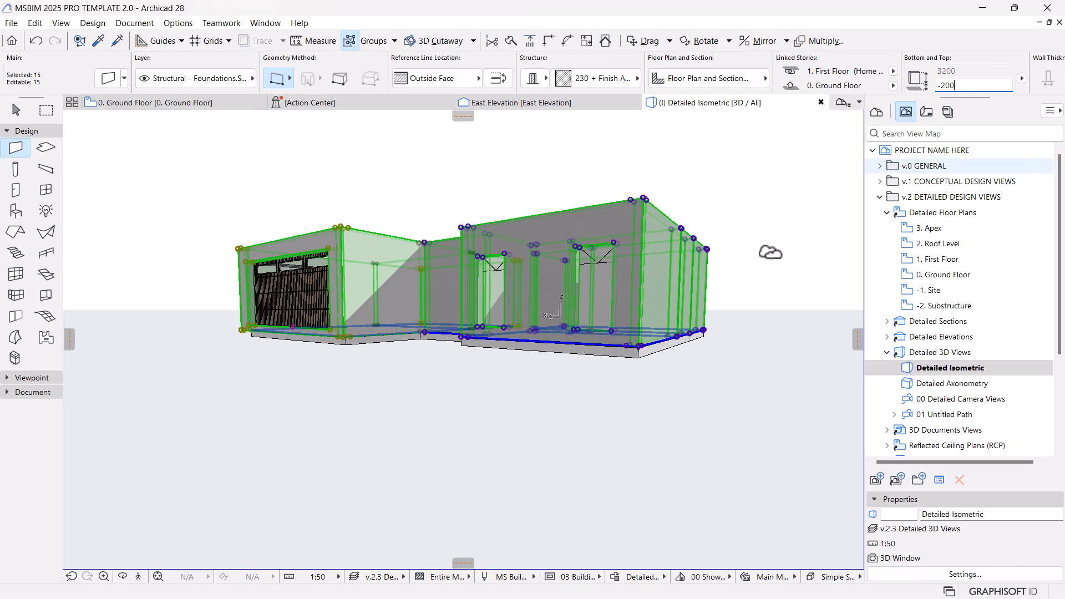
key("Escape")
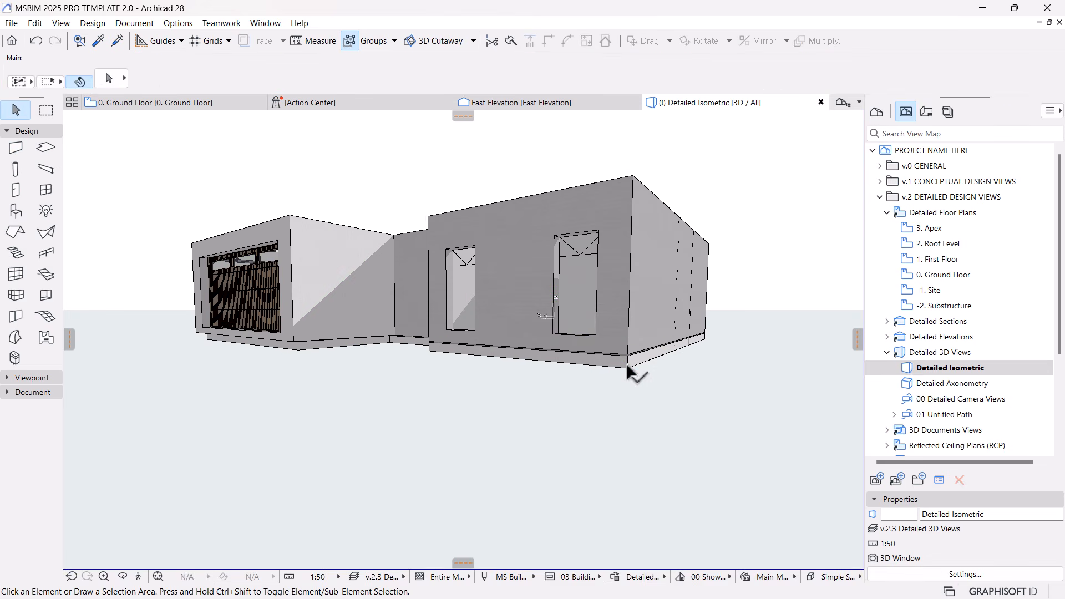
Select all the floor slabs and set their offset from the ground floor to 0.
left_click(626, 362)
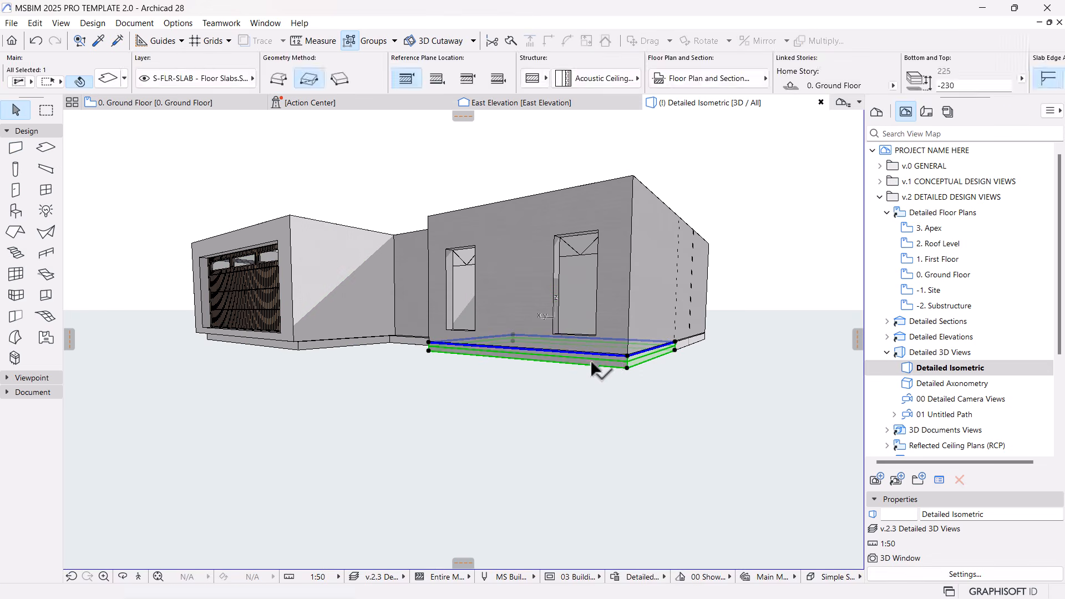
left_click(50, 148)
left_click(971, 86)
type("0")
key("Return")
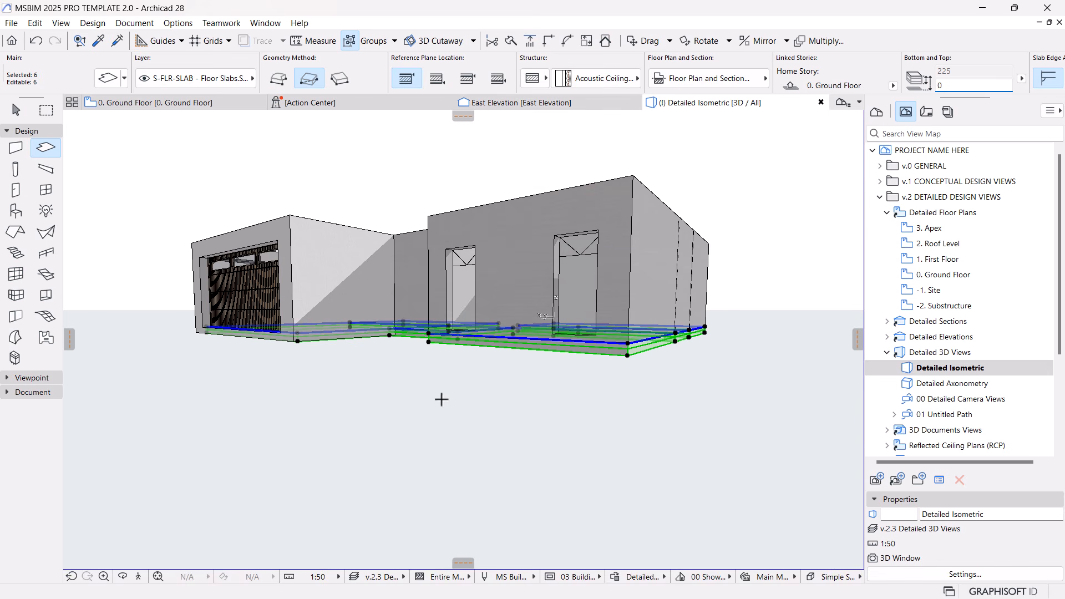
key("Escape")
Examine the two front windows up close in 3D, from outside and at different angles.
middle_click_drag(380, 381, 684, 418, "shift")
scroll(685, 418, "up", 8)
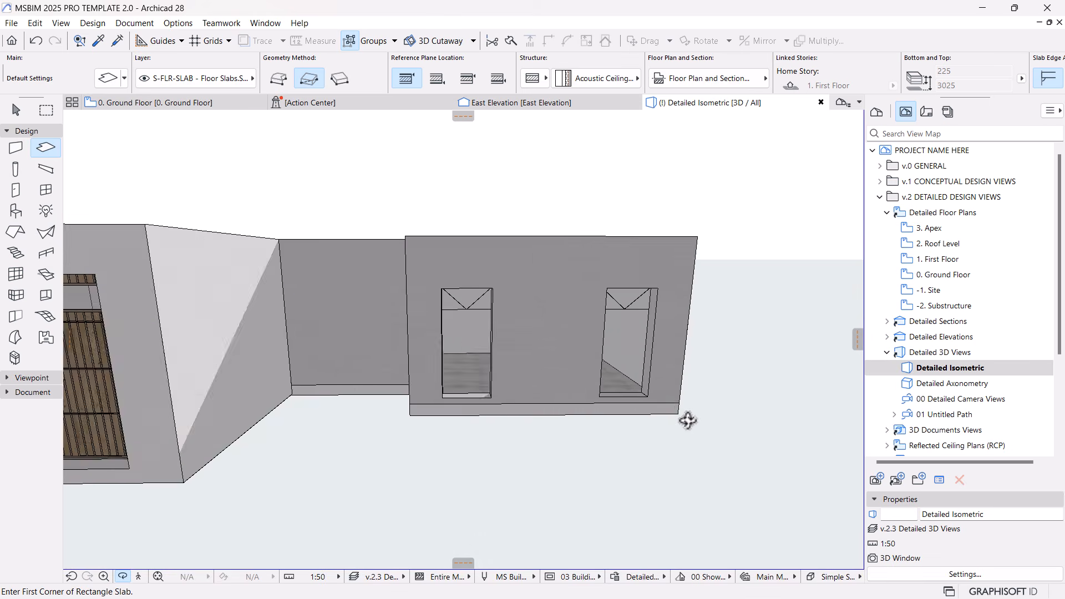
key("Escape")
left_click(333, 311)
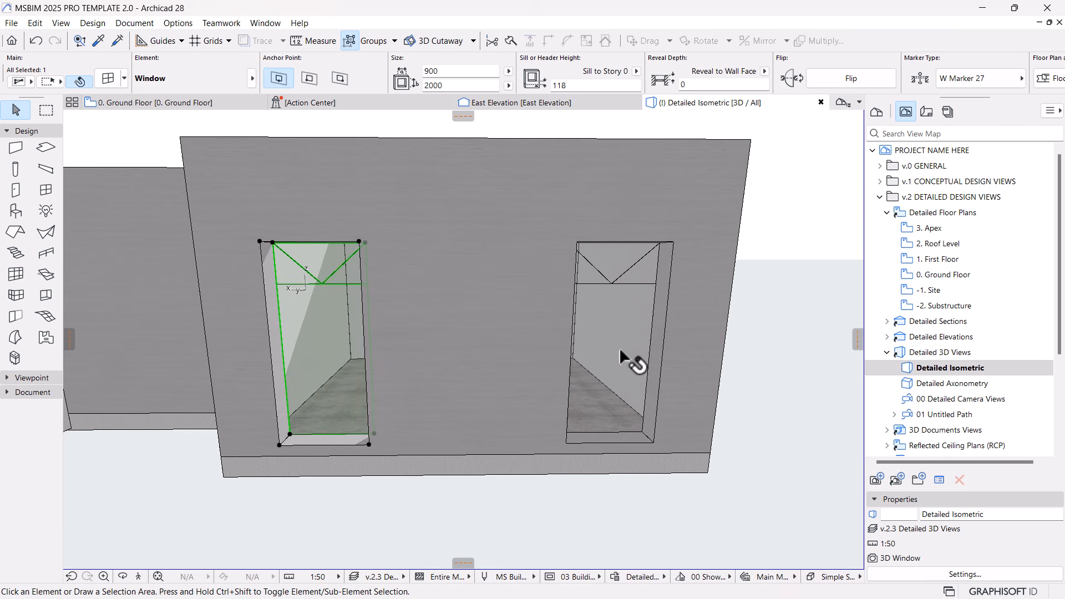
left_click(617, 348)
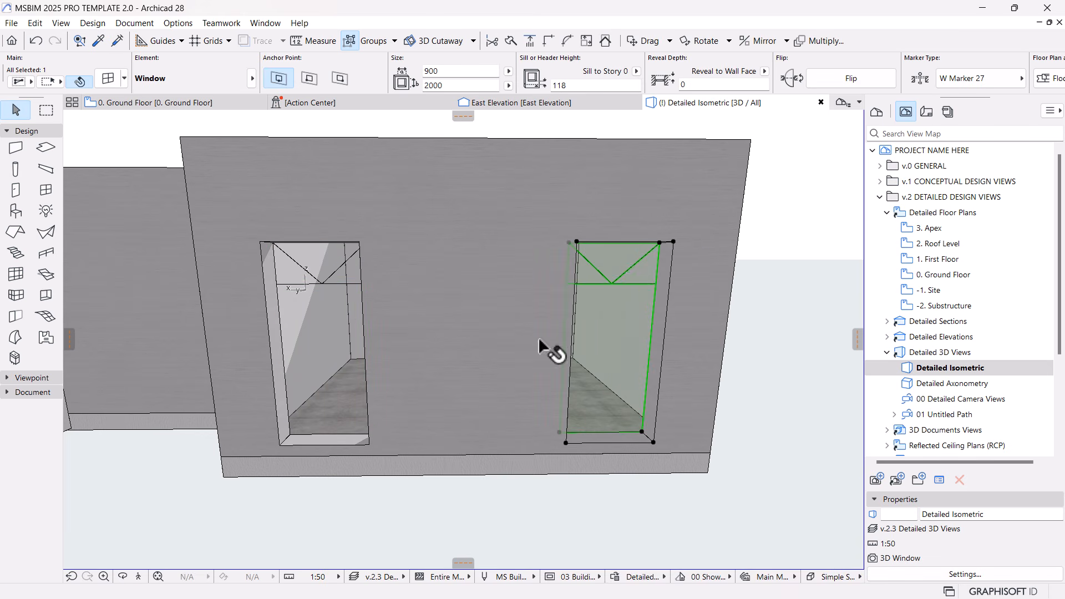
left_click(325, 357)
middle_click_drag(632, 481, 559, 409, "shift")
scroll(461, 446, "down", 5)
scroll(559, 409, "up", 3)
Select the two front windows together and open their selection settings.
left_click(581, 340)
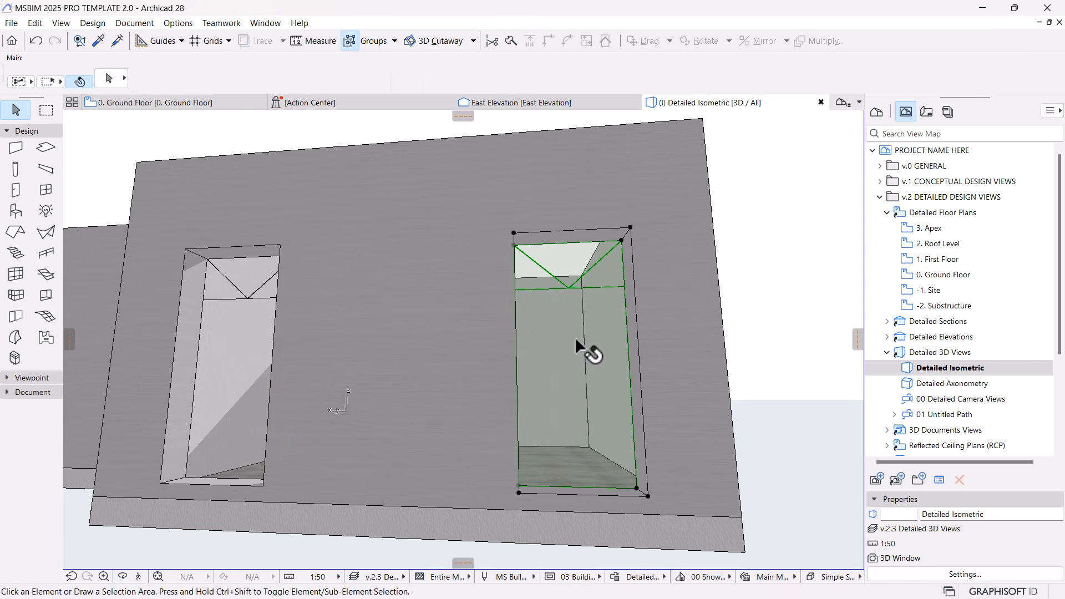
left_click(250, 364, "shift")
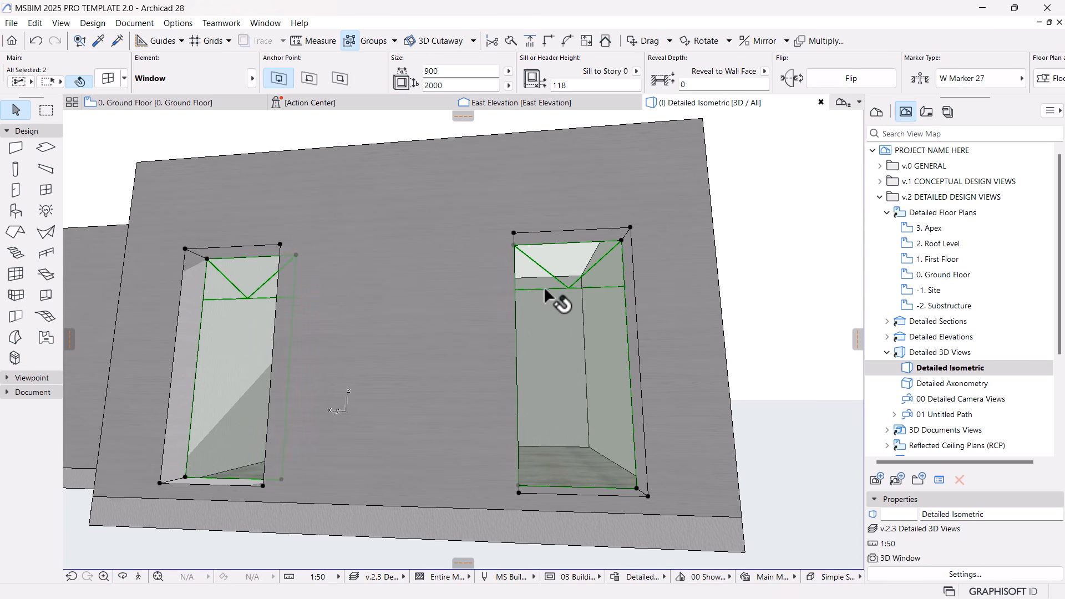
scroll(663, 295, "up", 2)
scroll(653, 292, "down", 2)
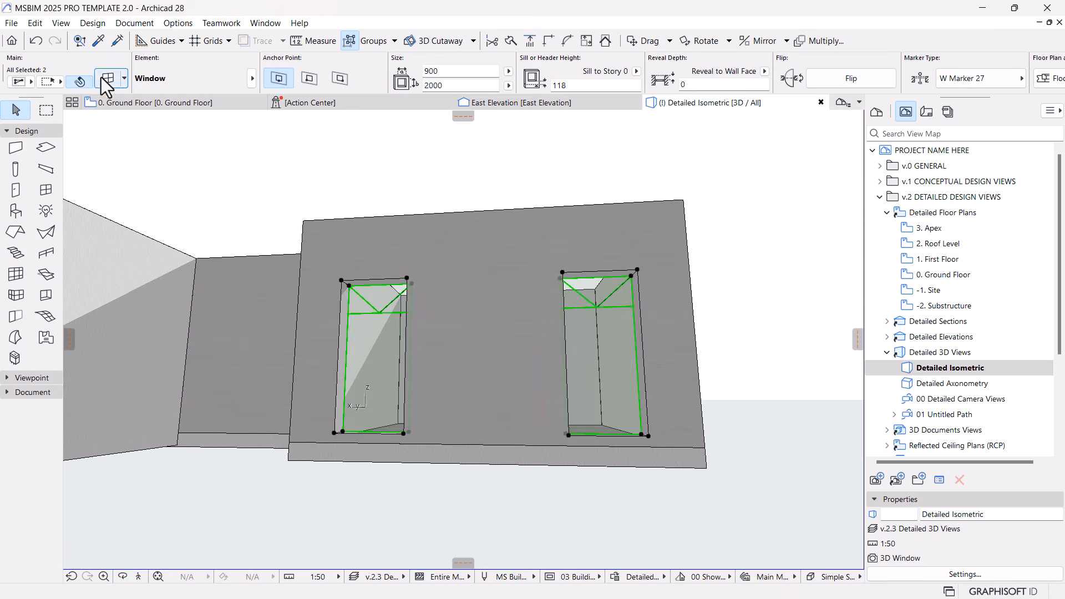
key("ctrl+t")
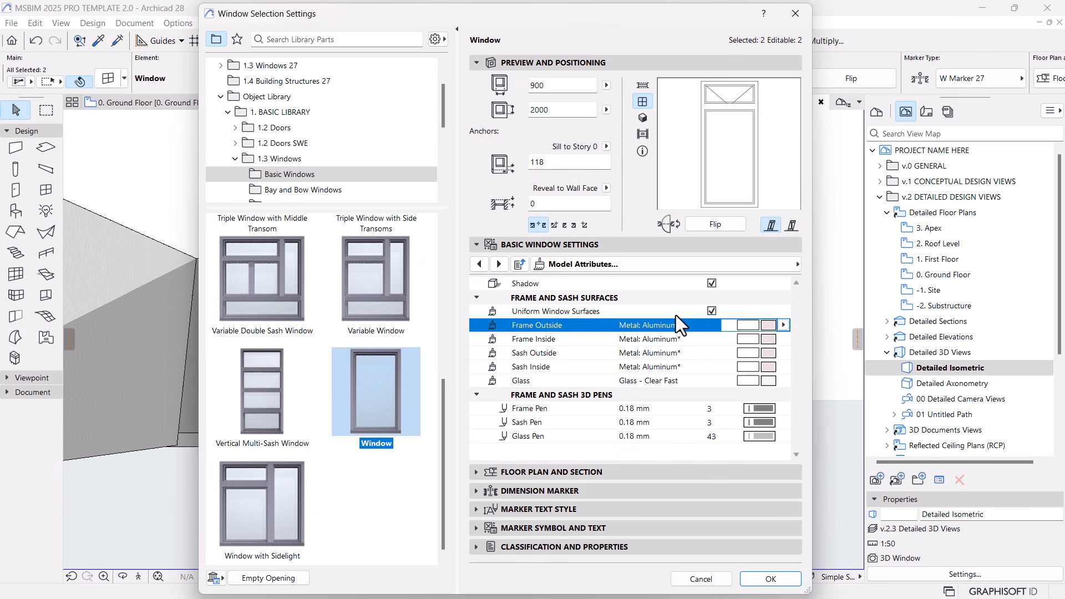
Review the windows' model attributes, opening, sash and sunshade settings, check the 3D preview, and close the settings without changing anything.
left_click(785, 269)
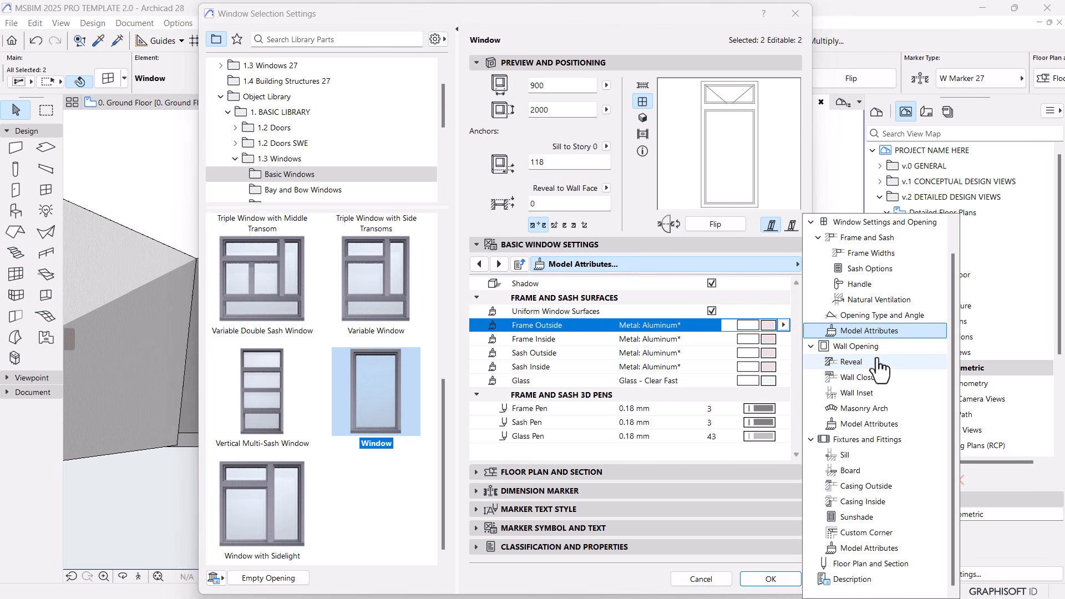
scroll(881, 371, "up", 2)
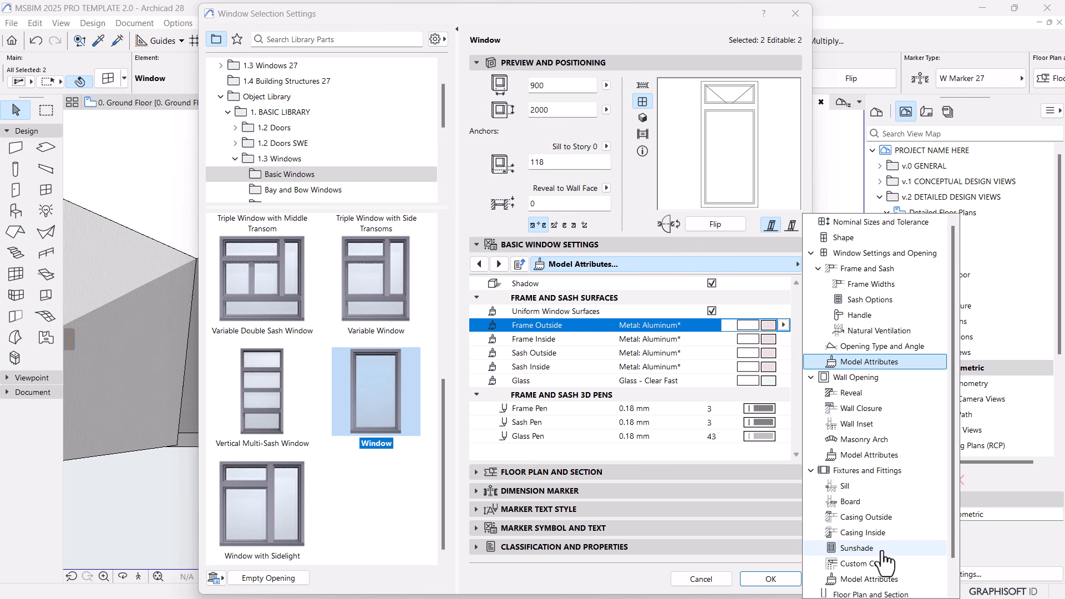
left_click(869, 579)
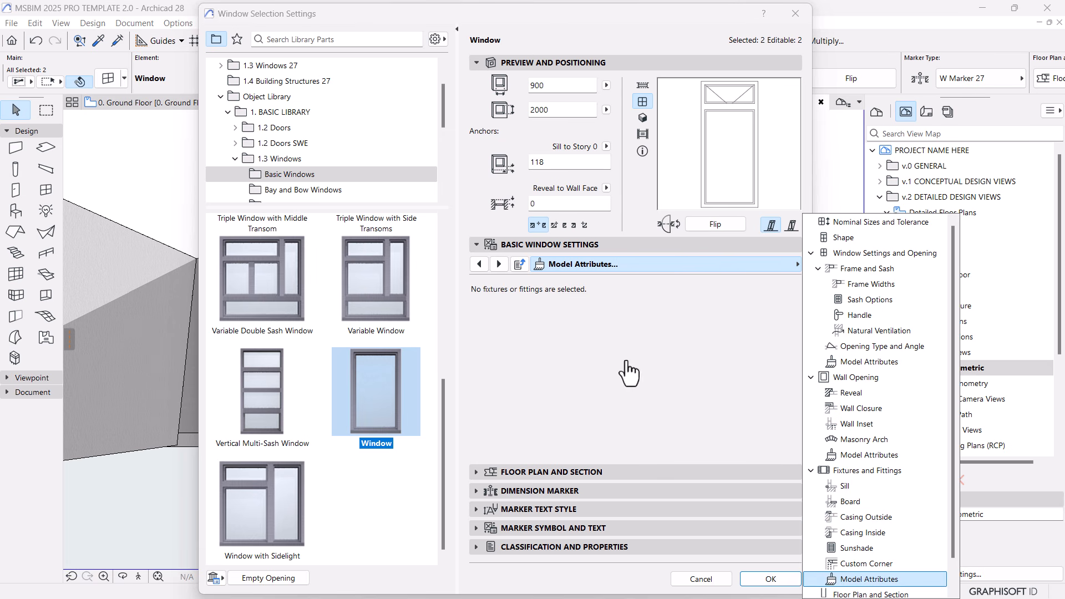
left_click(866, 361)
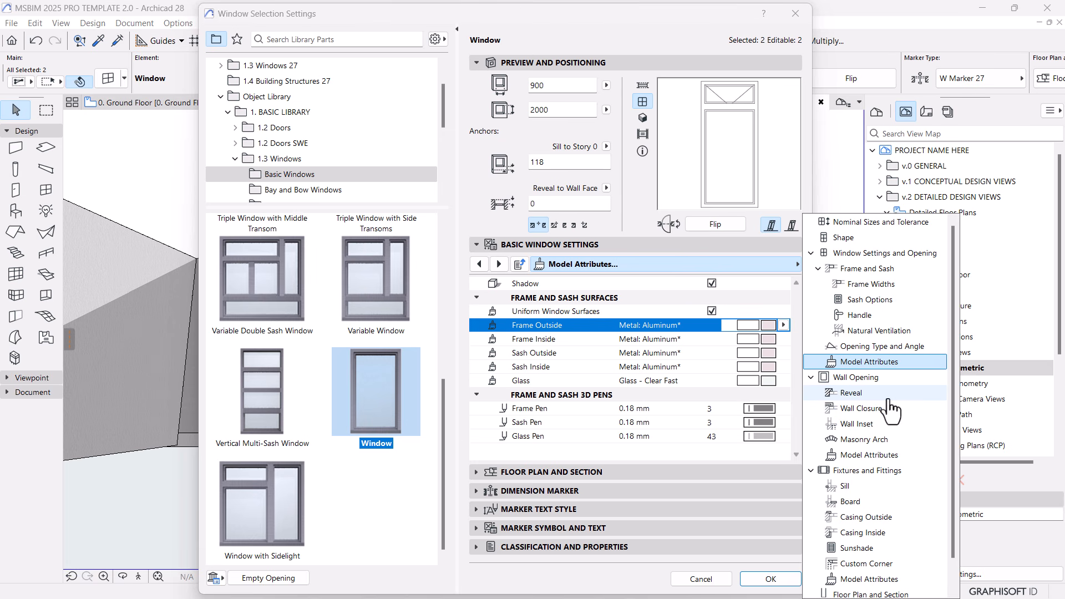
left_click(849, 239)
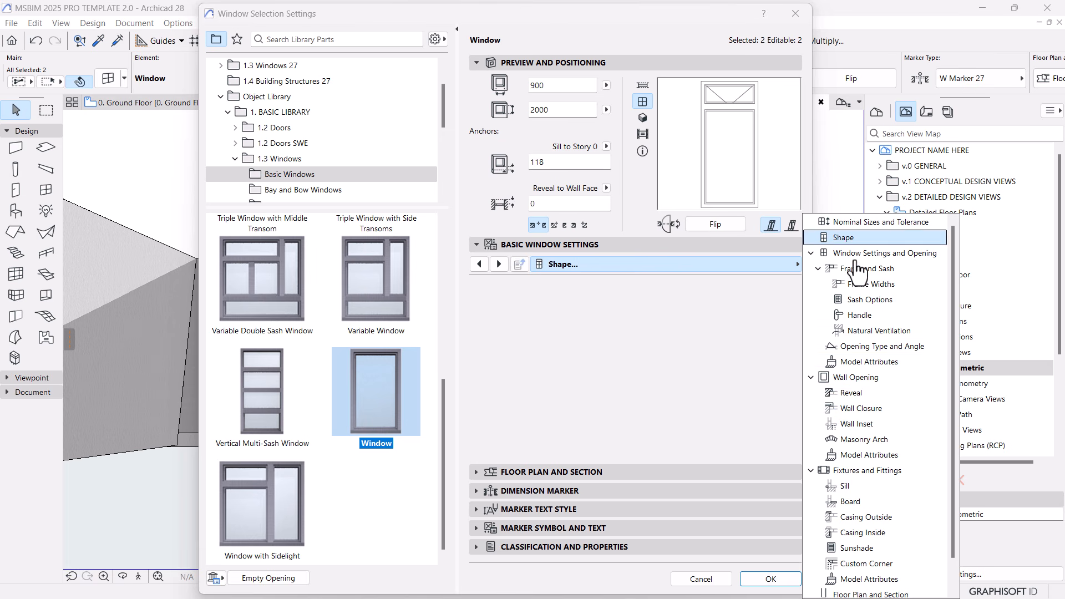
left_click(854, 253)
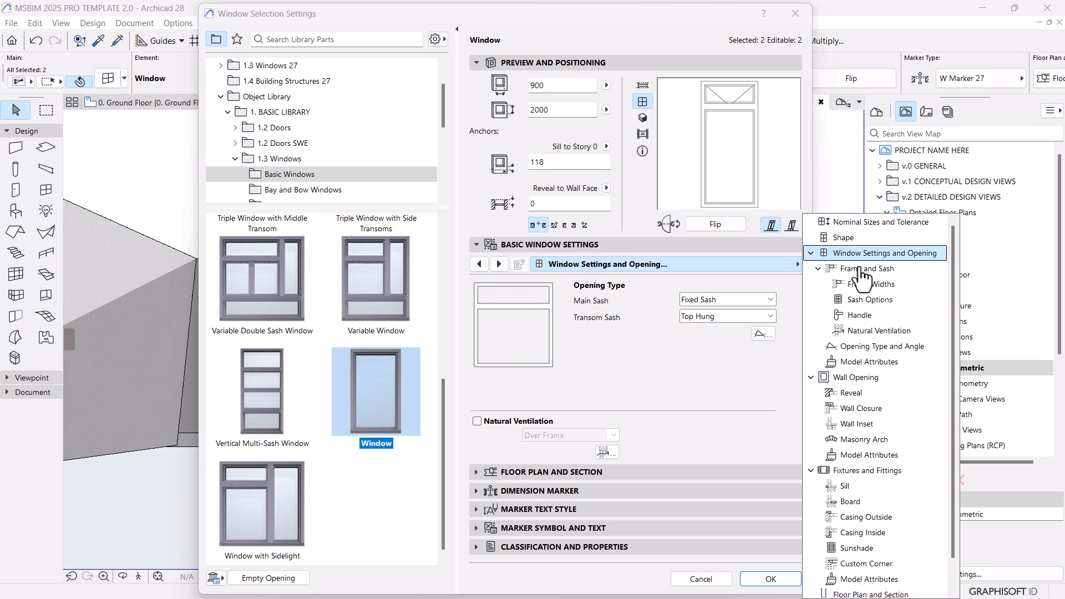
left_click(870, 299)
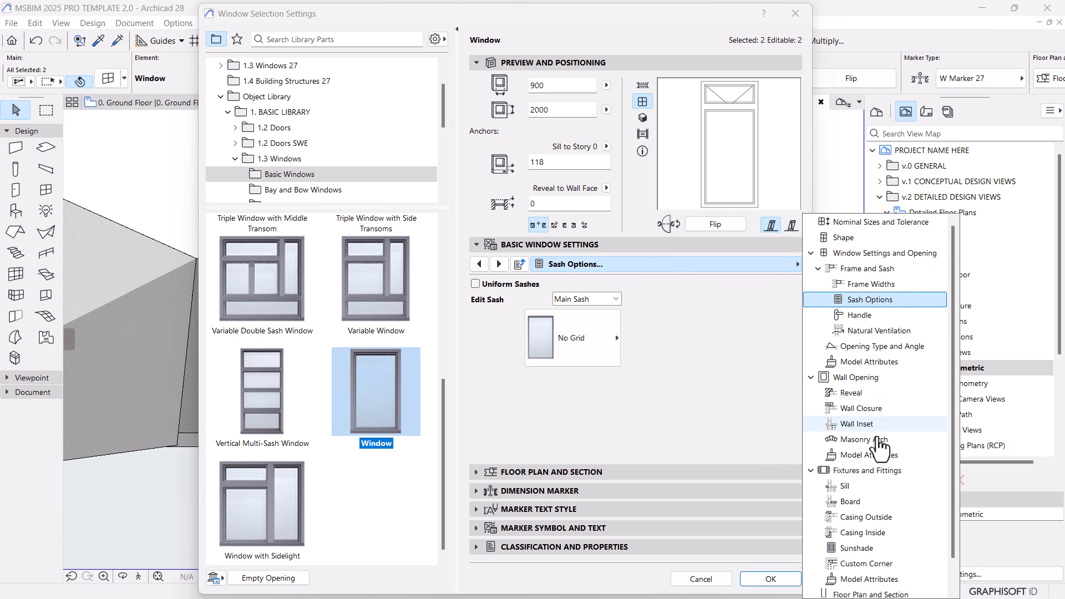
scroll(887, 549, "down", 1)
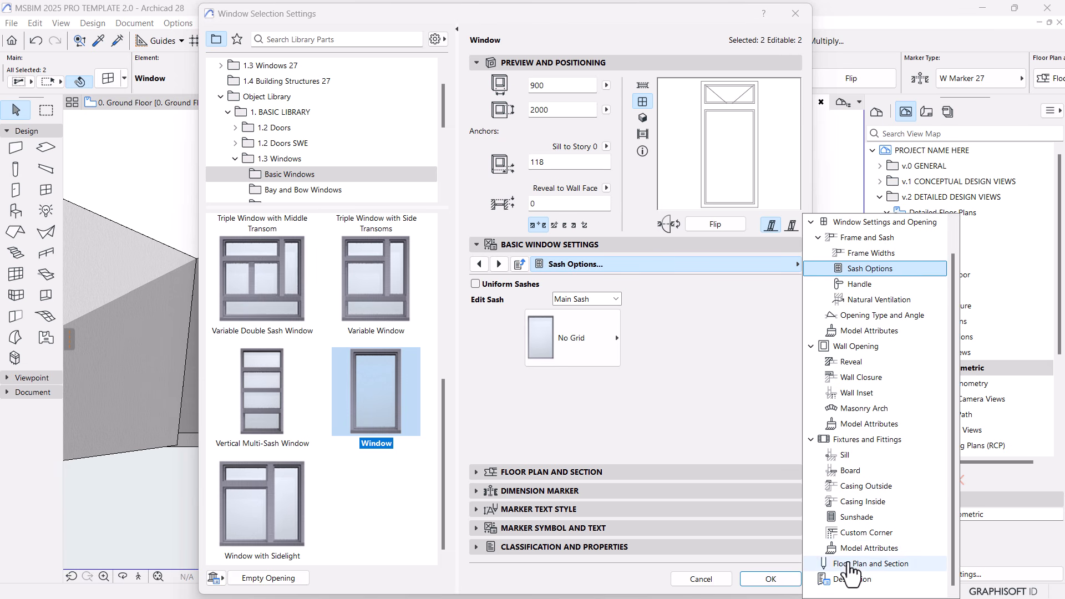
left_click(861, 524)
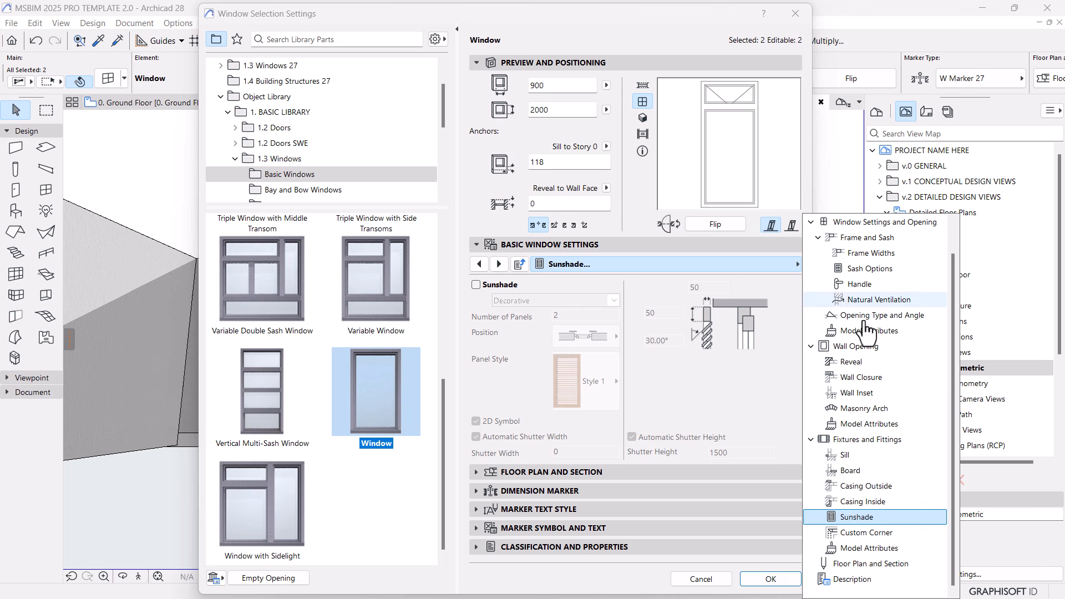
left_click(644, 120)
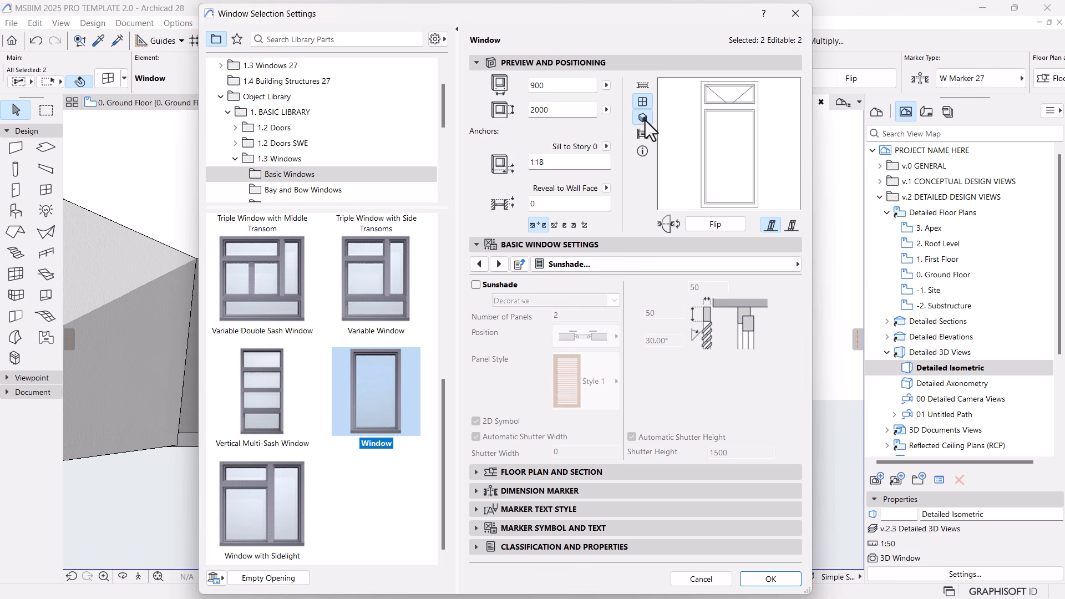
left_click(643, 119)
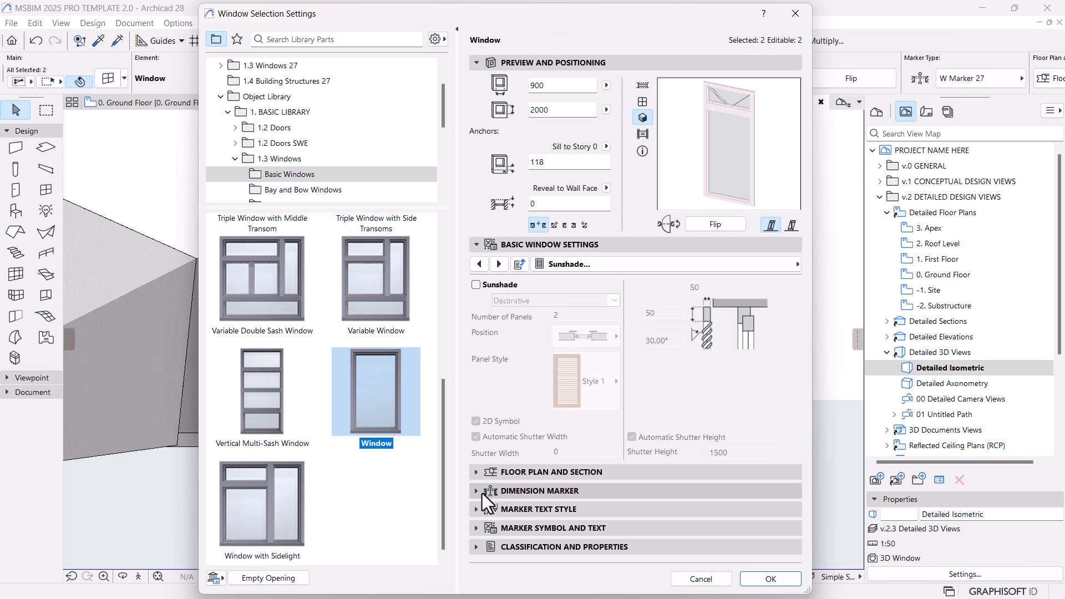
left_click(744, 578)
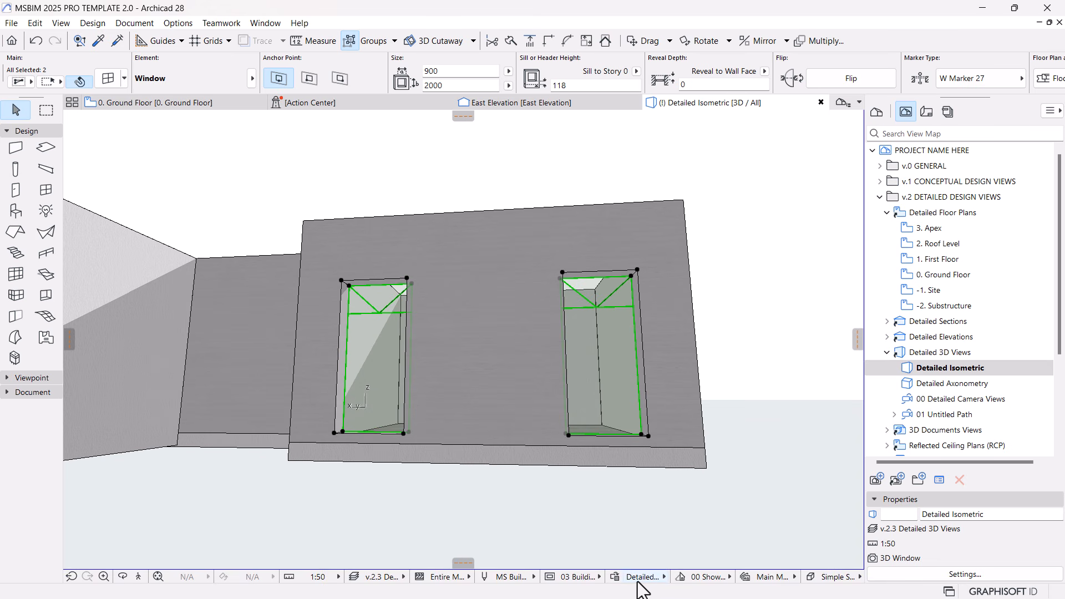
In the 03 Building Plans model view options, set the USA door and window detail in 3D and section/elevation to Full.
left_click(580, 577)
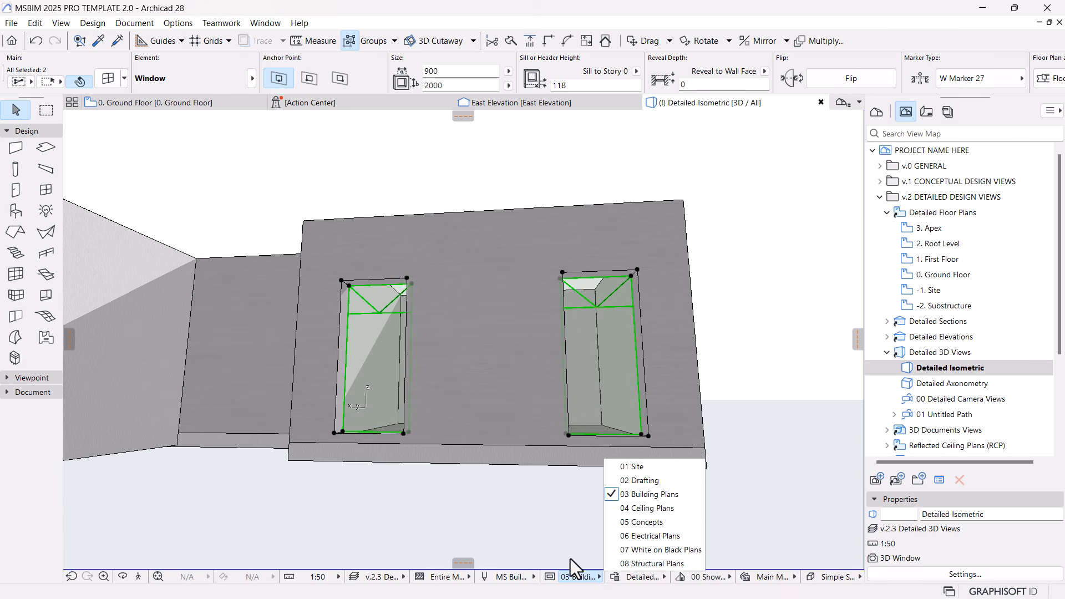
left_click(552, 580)
left_click(550, 578)
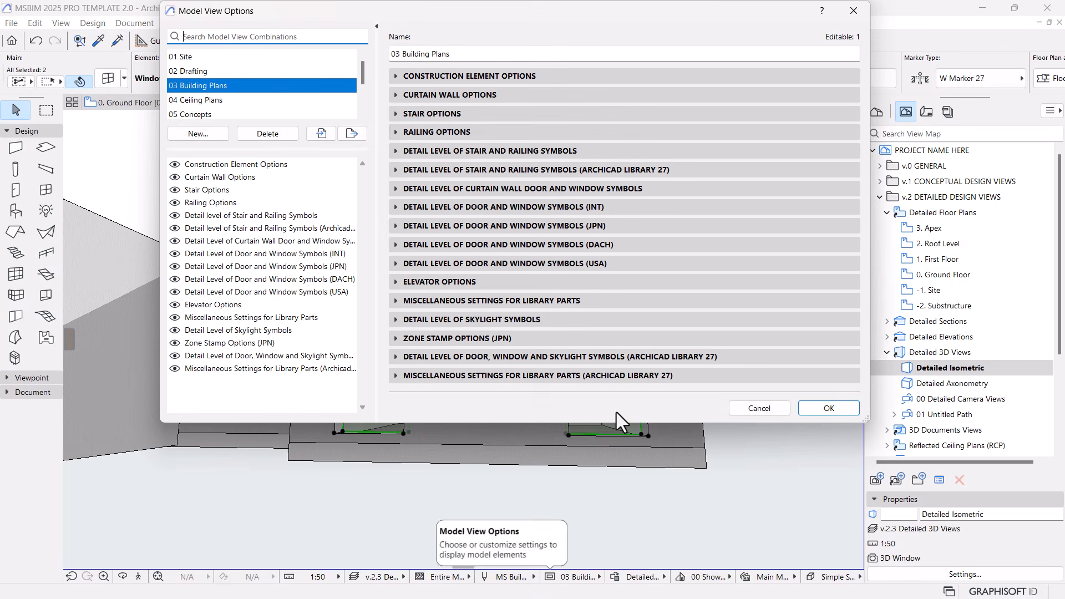
left_click(396, 78)
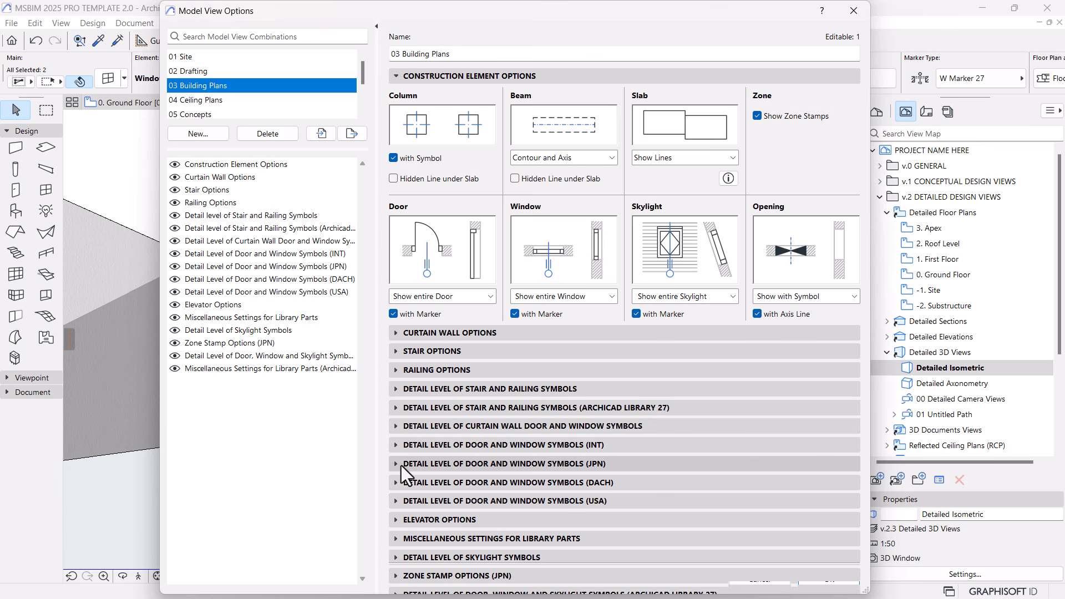
left_click(398, 502)
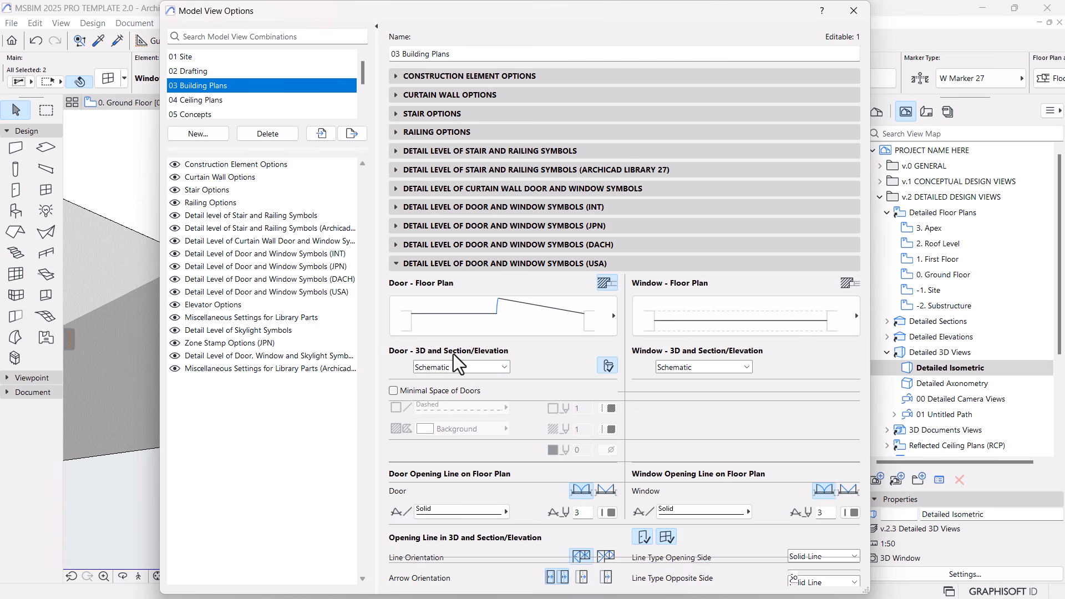
left_click(483, 369)
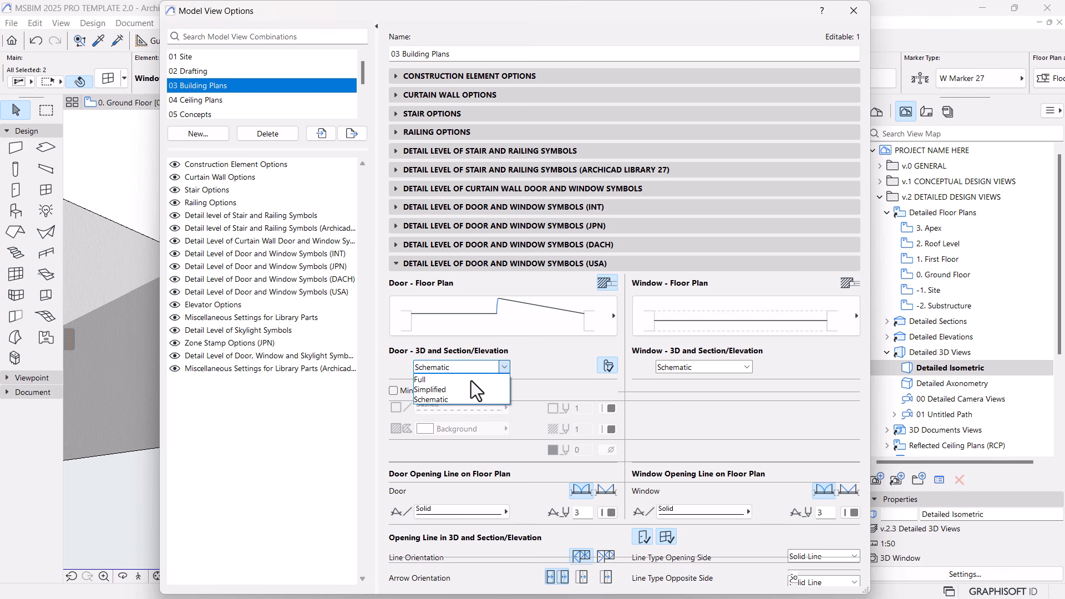
left_click(427, 380)
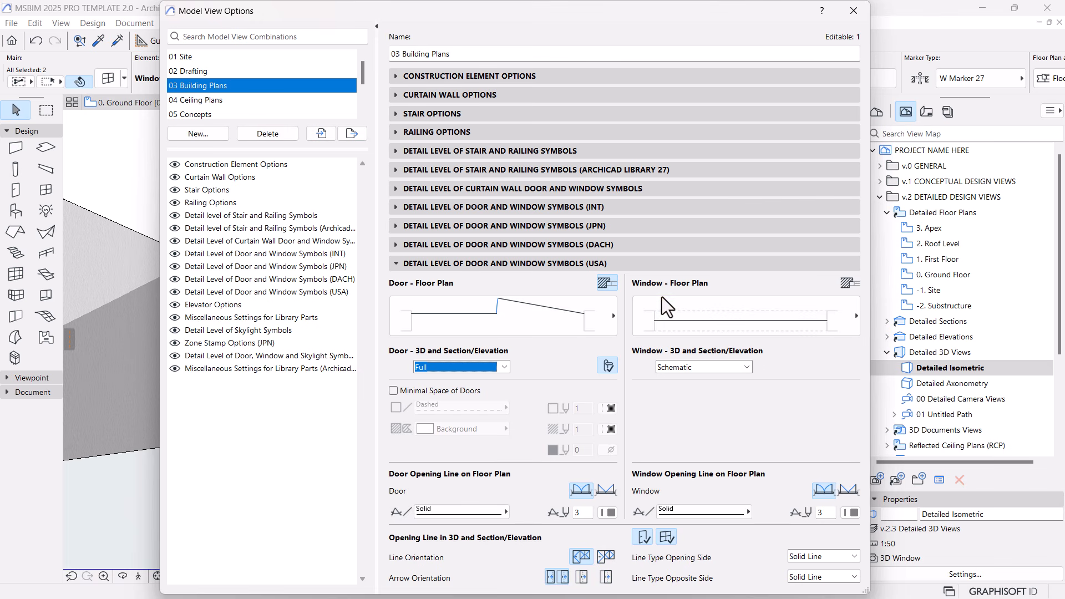
left_click(730, 367)
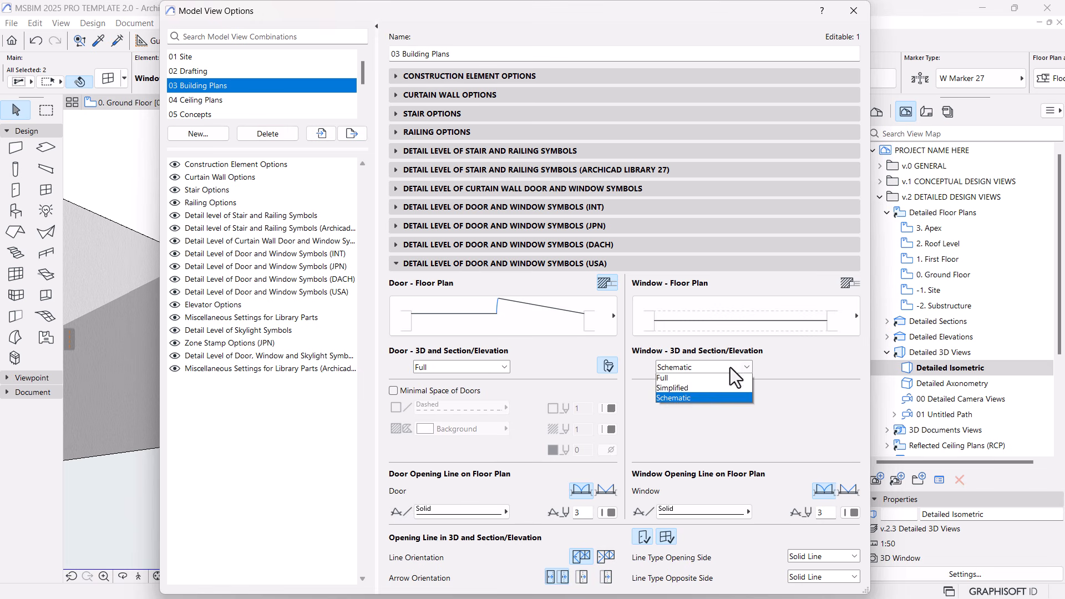
left_click(661, 380)
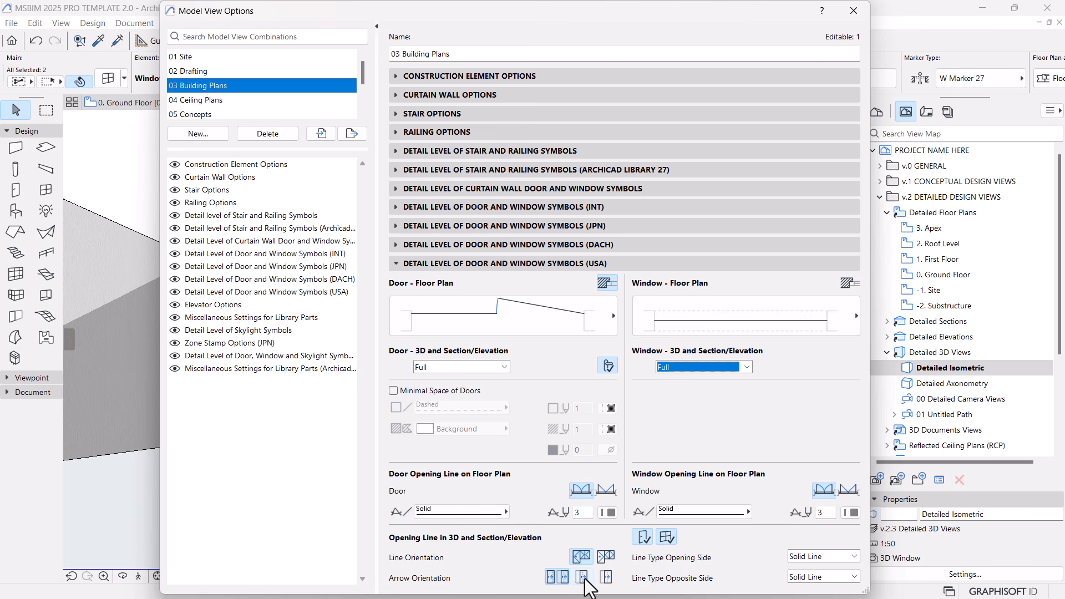
For the USA opening lines in 3D and section/elevation, choose the last arrow orientation and set the opening and opposite side line types to Dashed.
left_click(583, 577)
left_click(607, 578)
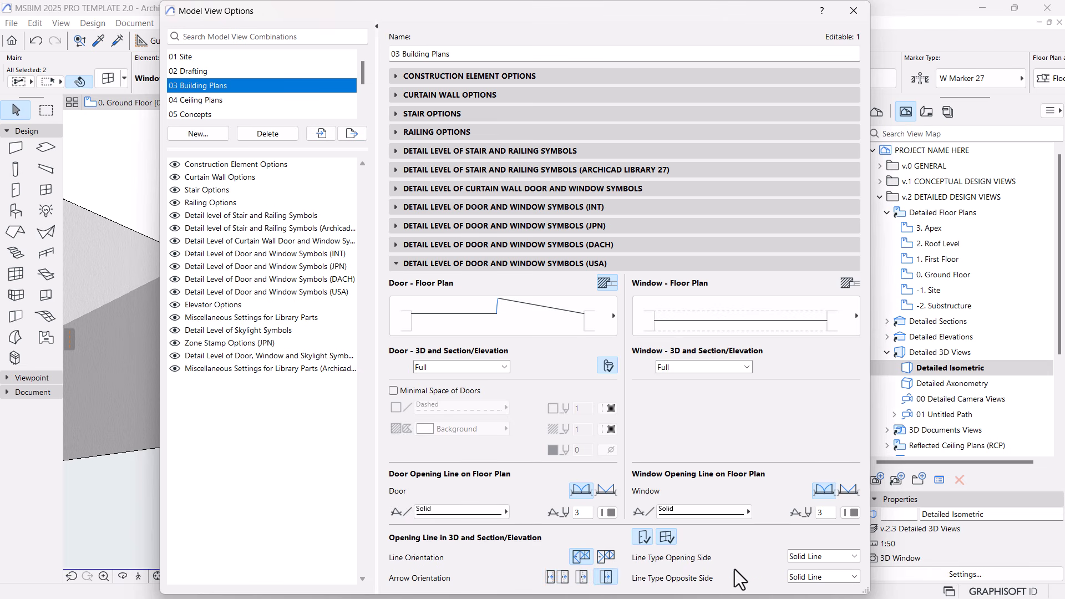
left_click(817, 556)
left_click(811, 579)
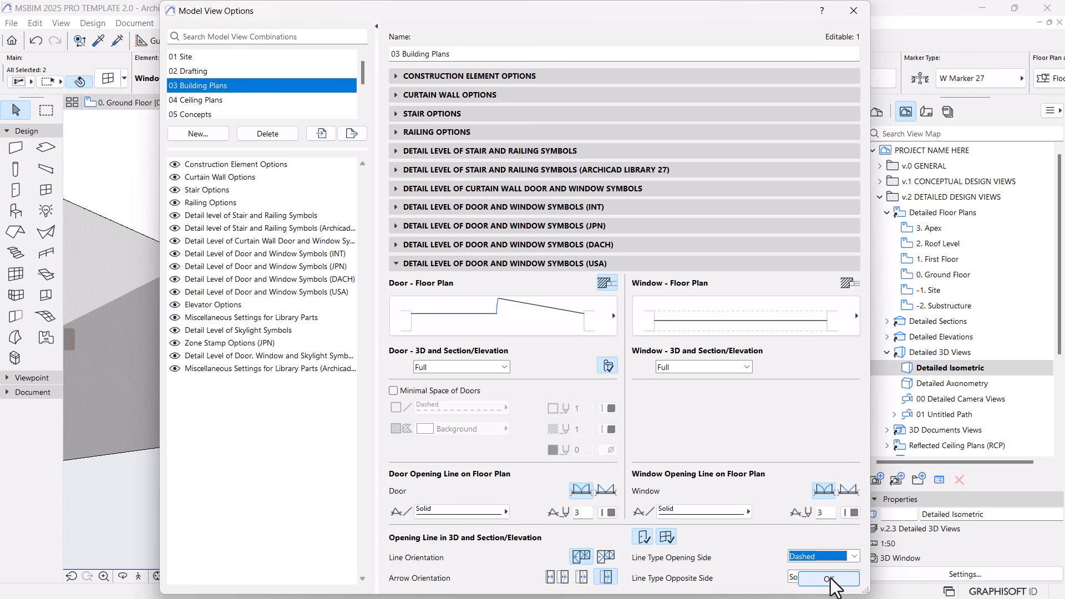
left_click(793, 577)
left_click(802, 555)
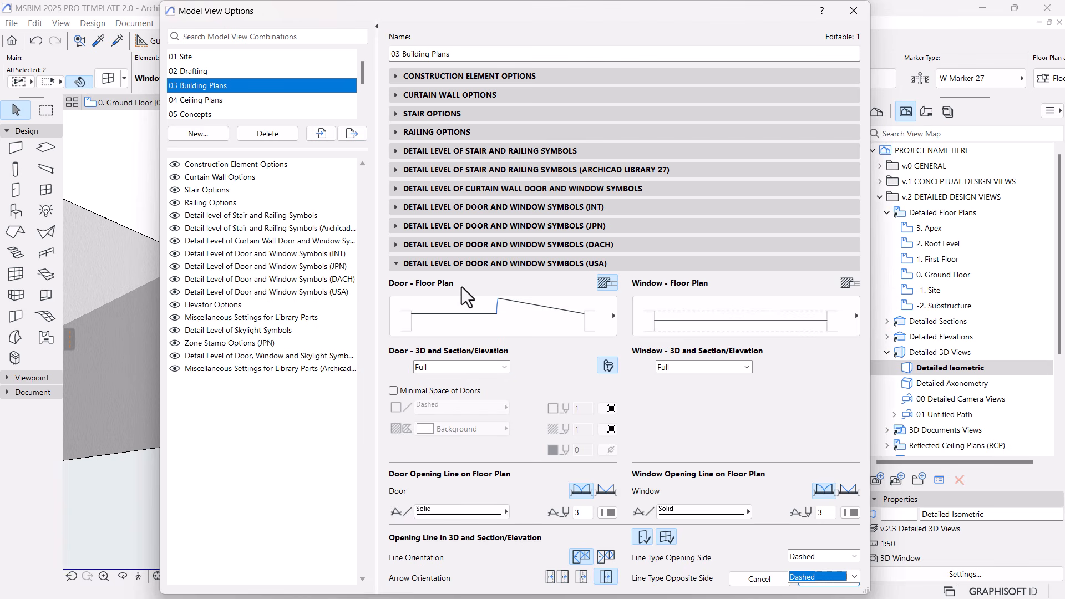
Review the DACH door symbol detail levels for the floor plan and for section/elevation and 3D.
left_click(396, 245)
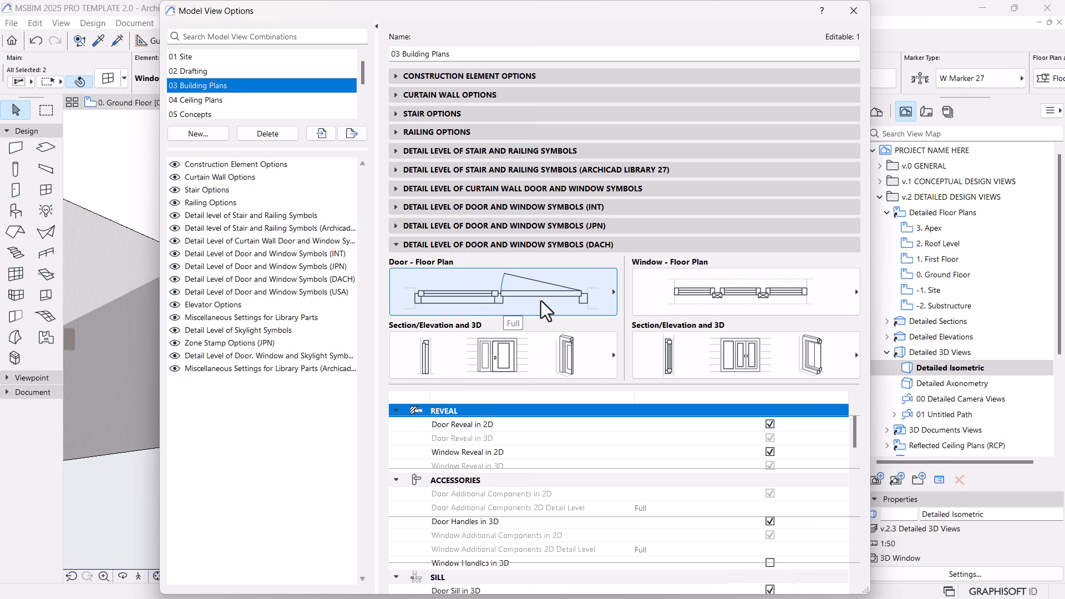
left_click(588, 301)
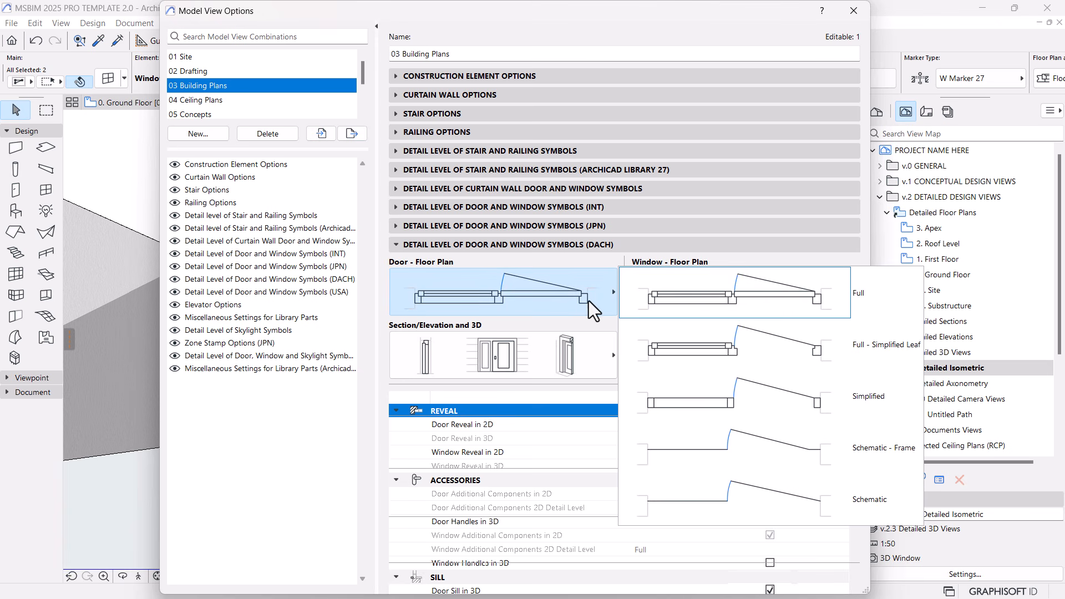
left_click(430, 269)
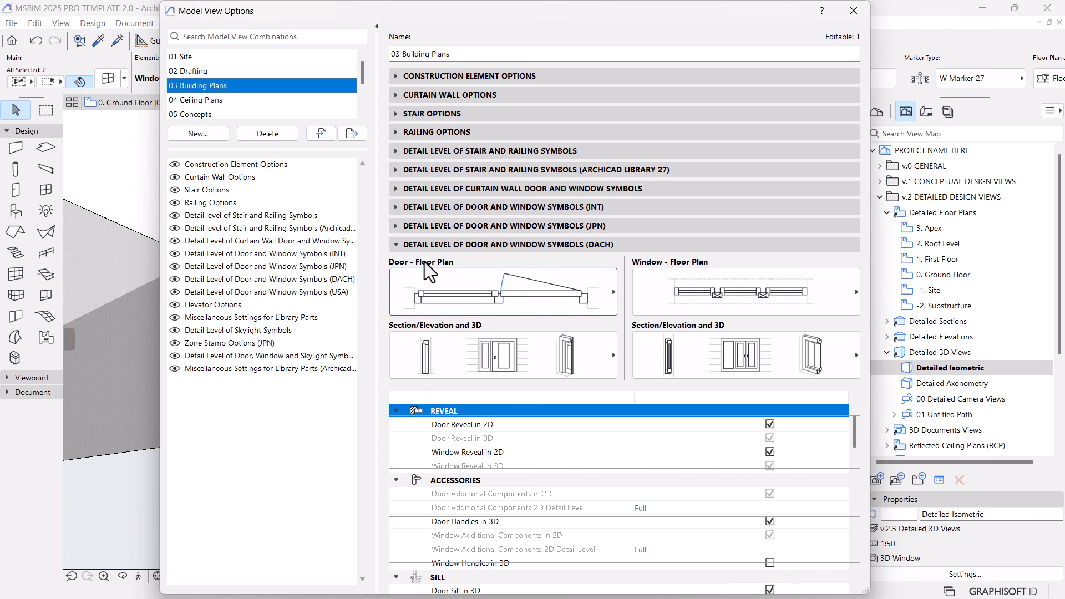
left_click(521, 347)
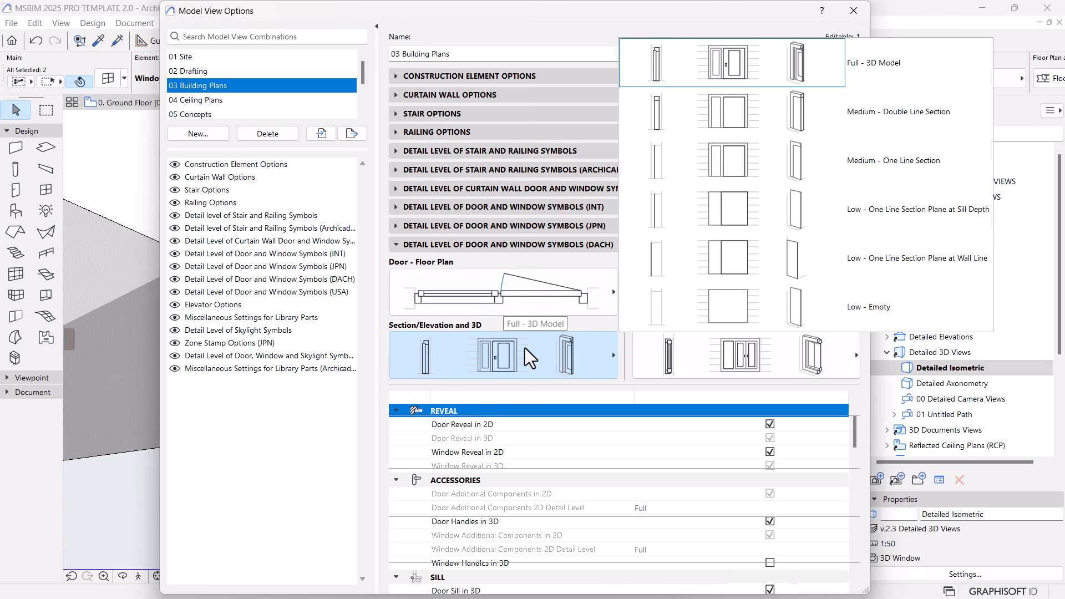
left_click(394, 247)
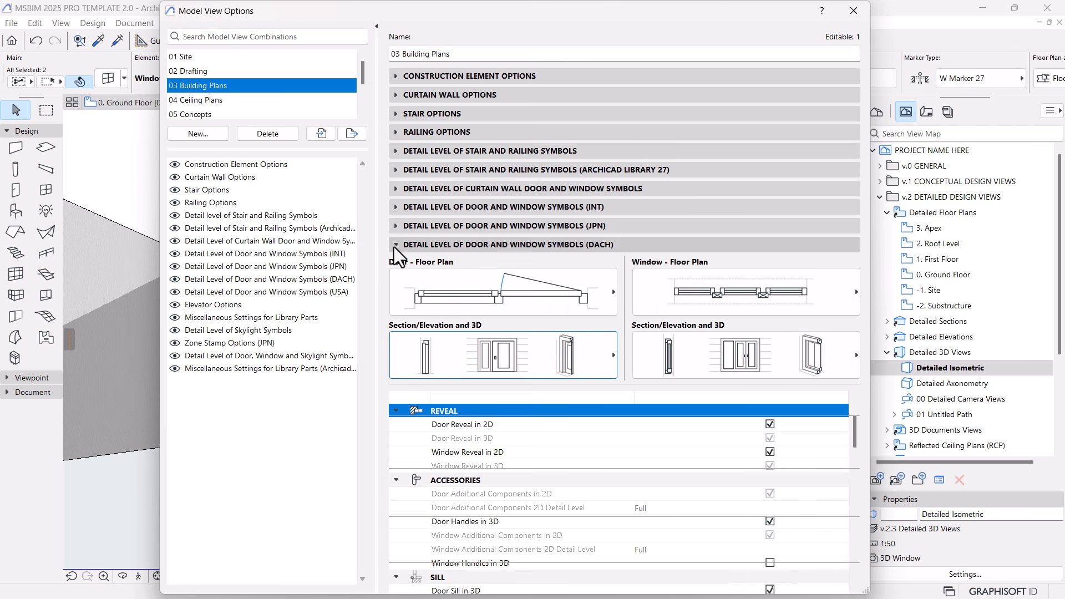
left_click(394, 248)
In the JPN symbol options, give doors and windows the most detailed level and show regulation markers and joinery signs on both.
left_click(393, 227)
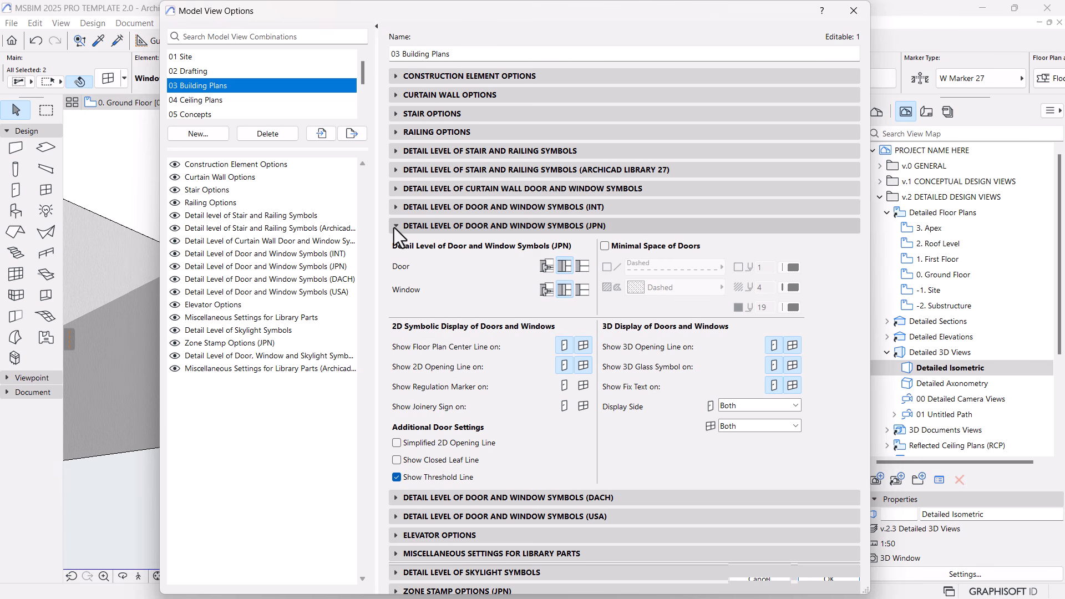
left_click(544, 267)
left_click(548, 288)
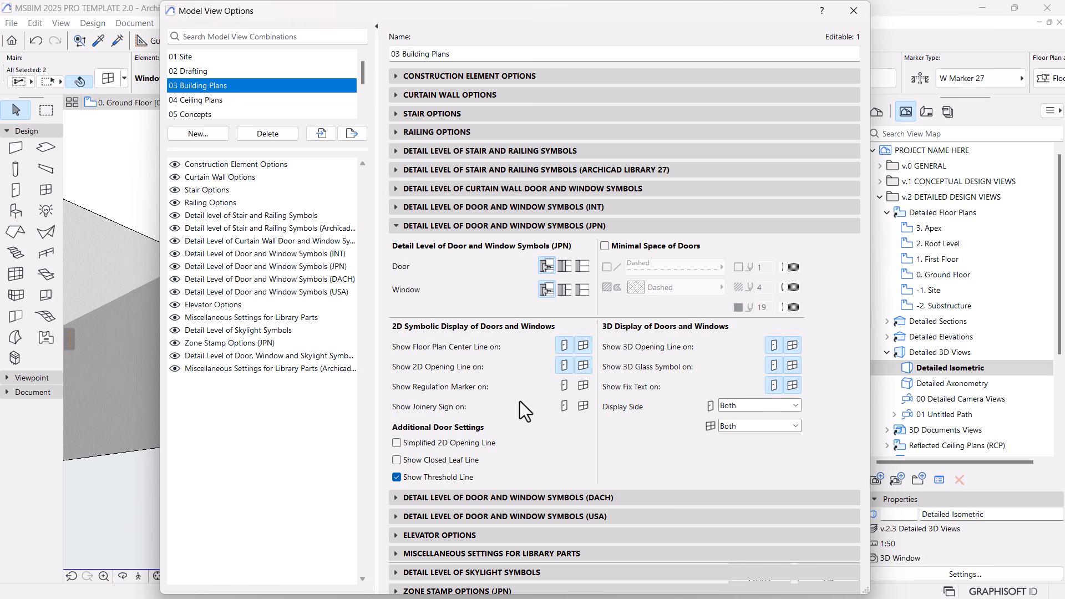
left_click(564, 384)
left_click(588, 386)
left_click(583, 405)
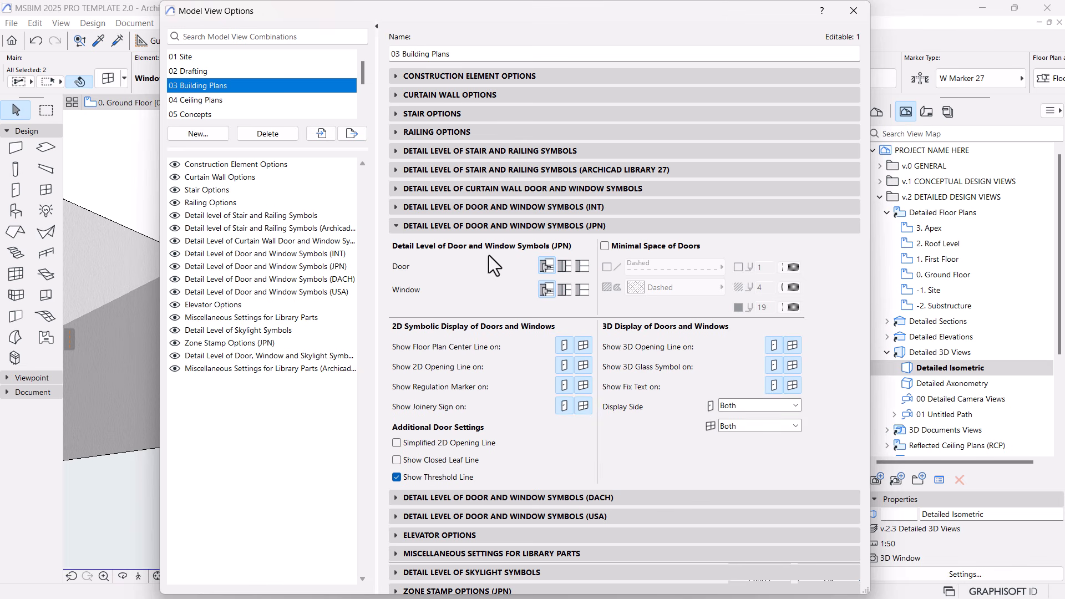
In the INT door and window symbol options, set the floor plan detail level of both windows and doors to Full.
left_click(397, 227)
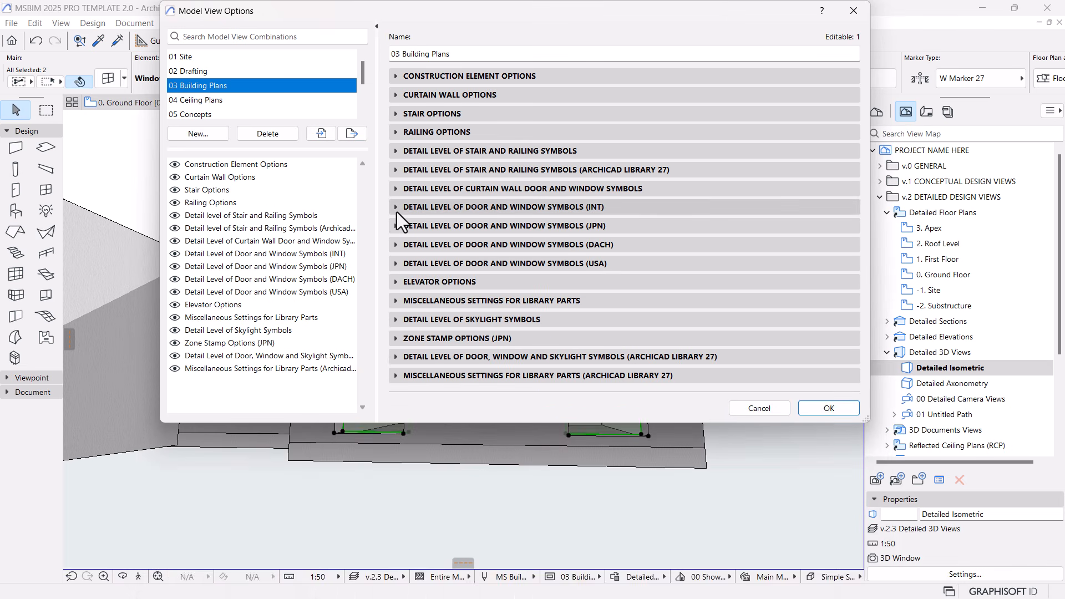
left_click(397, 212)
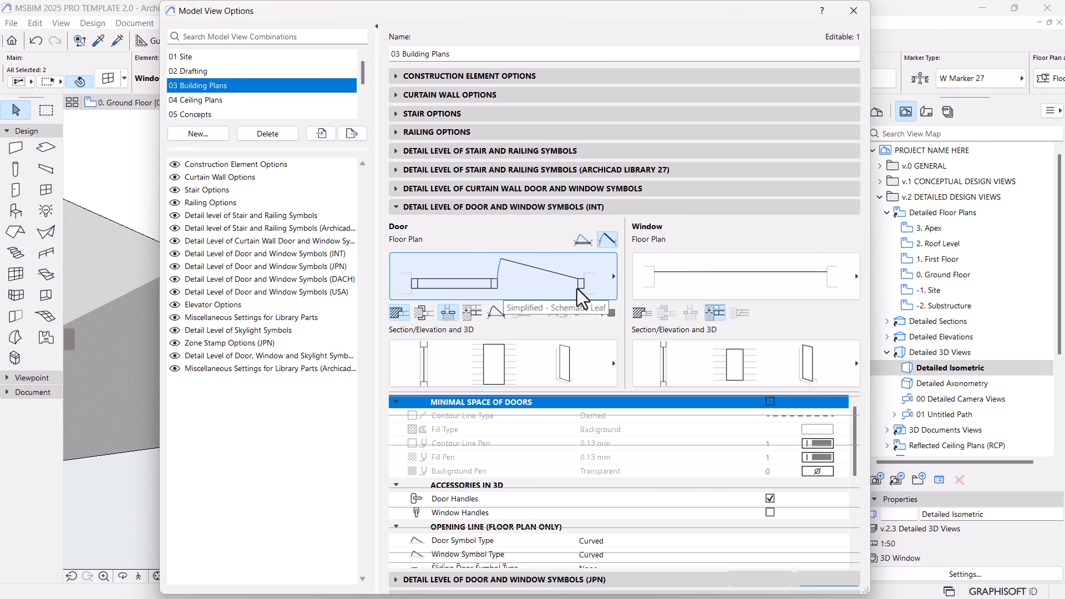
left_click(727, 284)
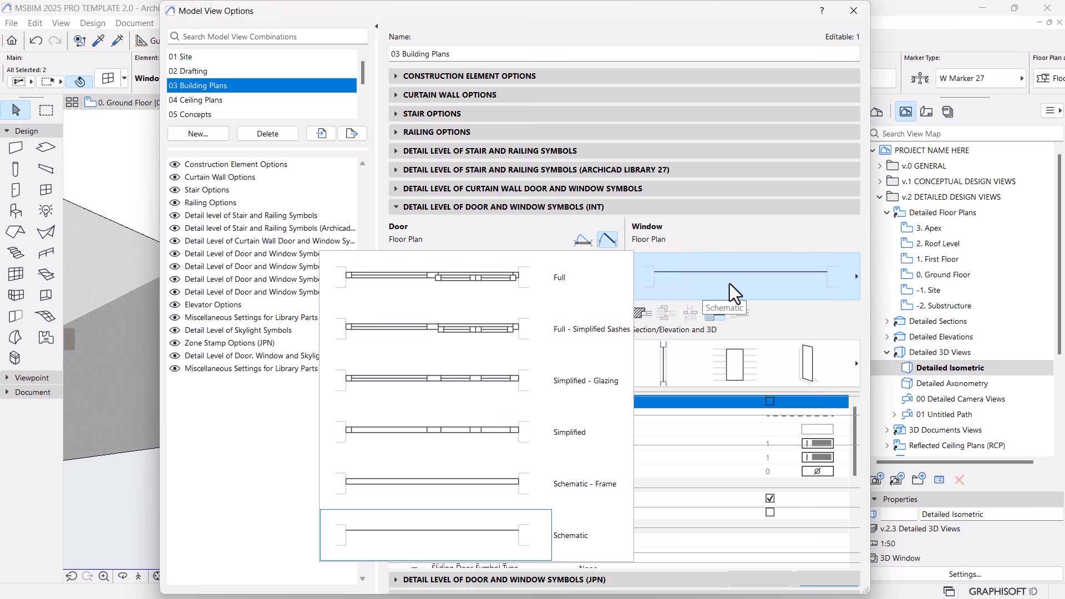
left_click(589, 284)
left_click(600, 275)
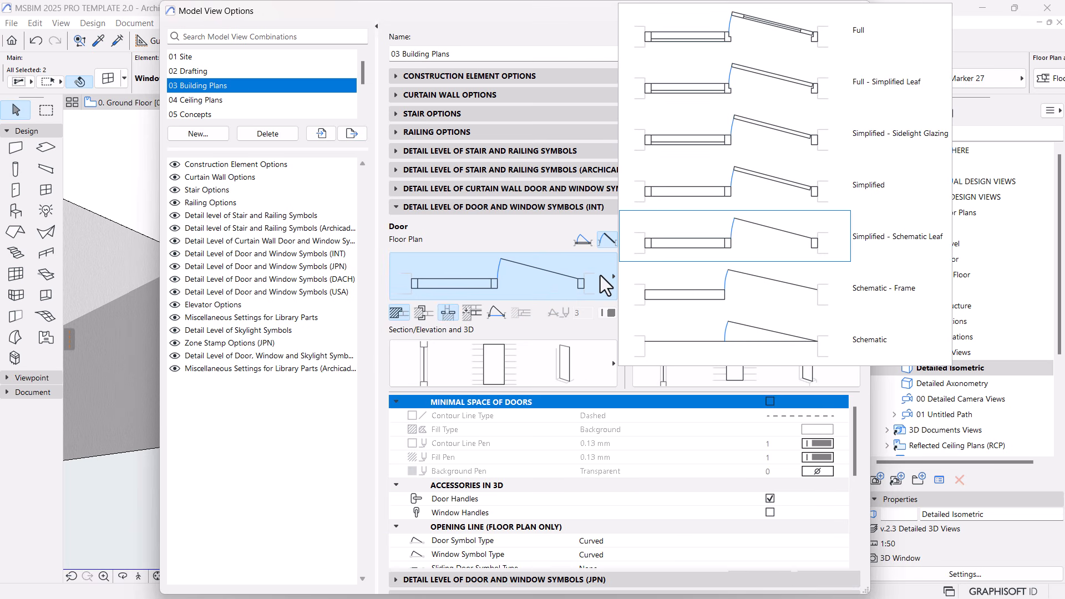
left_click(797, 42)
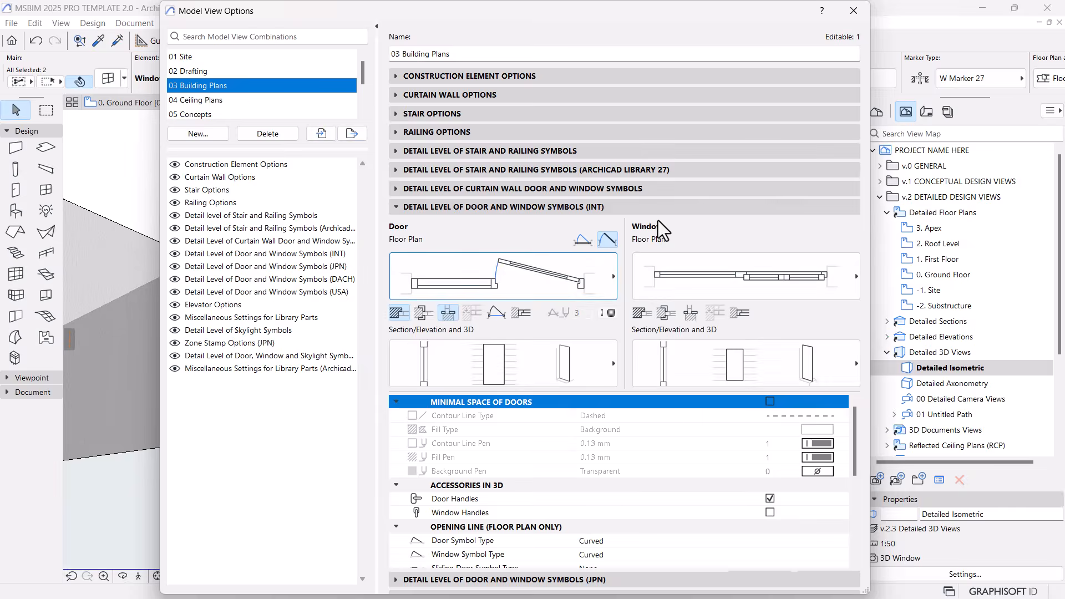
Set the INT section/elevation and 3D detail level of both doors and windows to Full.
left_click(598, 377)
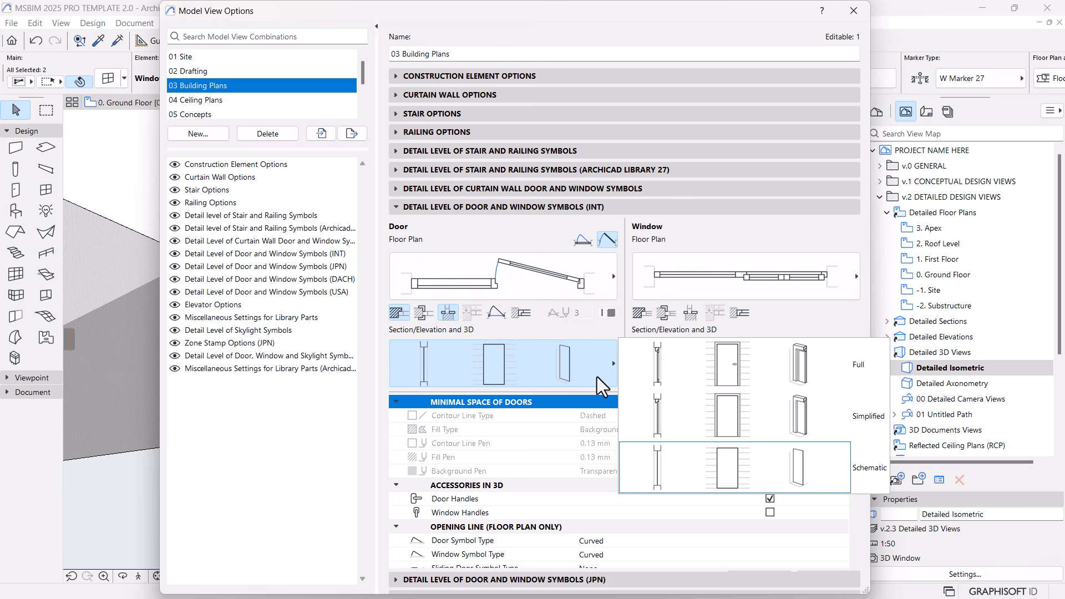
left_click(812, 373)
left_click(824, 365)
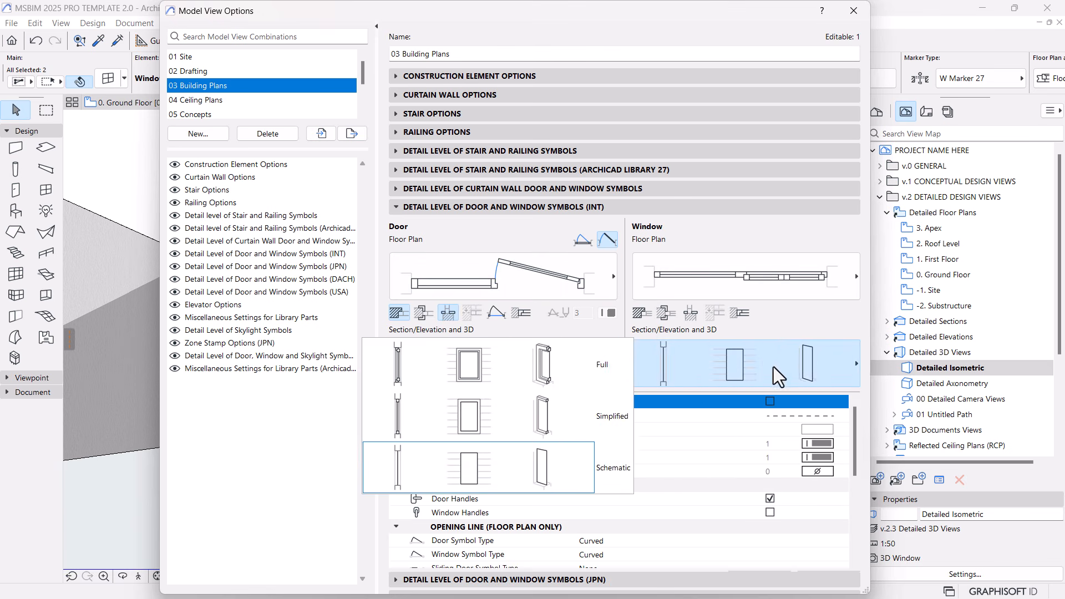
left_click(587, 378)
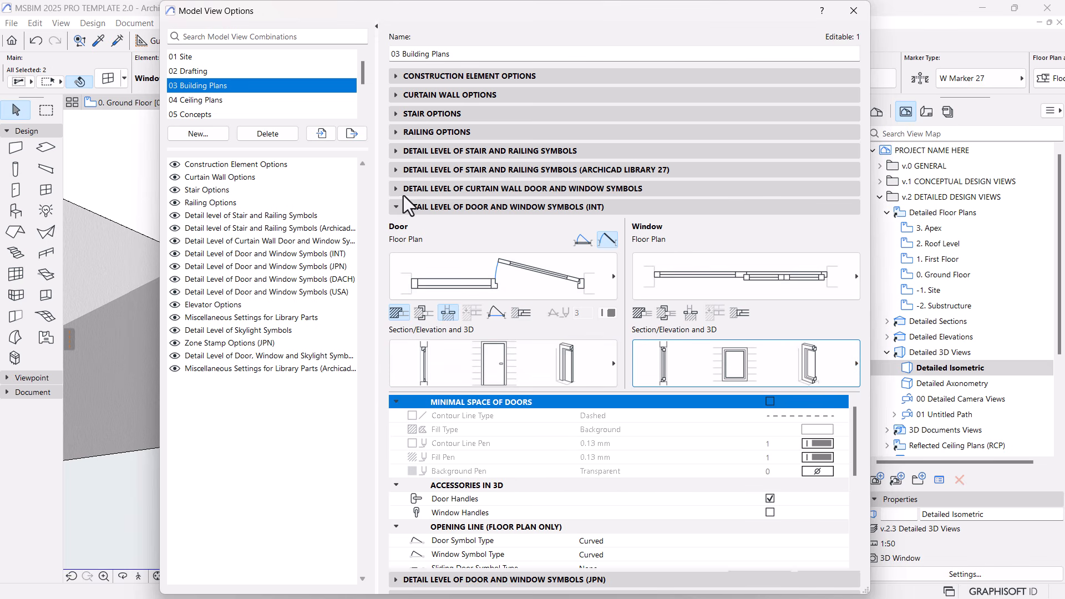
Review the curtain wall door and window detail levels, apply the model view options, and inspect the windows and garage door in 3D.
left_click(396, 209)
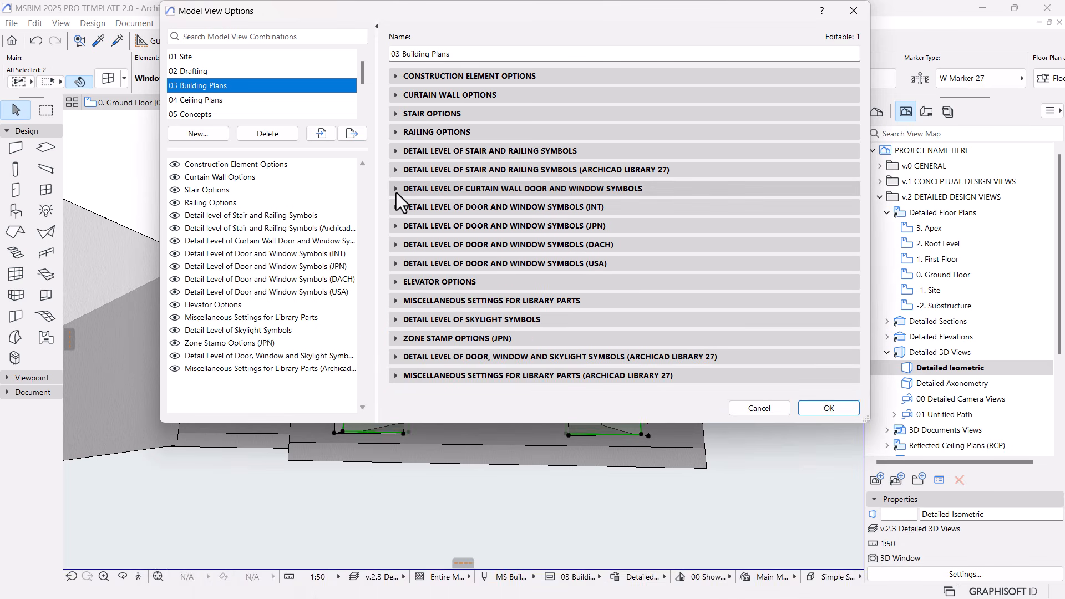
left_click(396, 190)
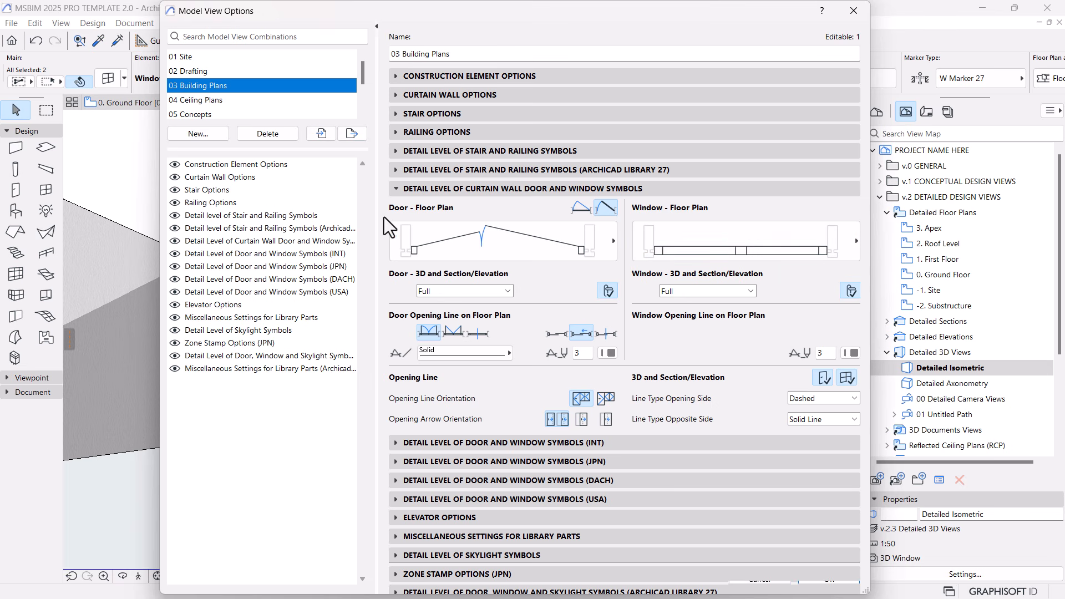
left_click(389, 189)
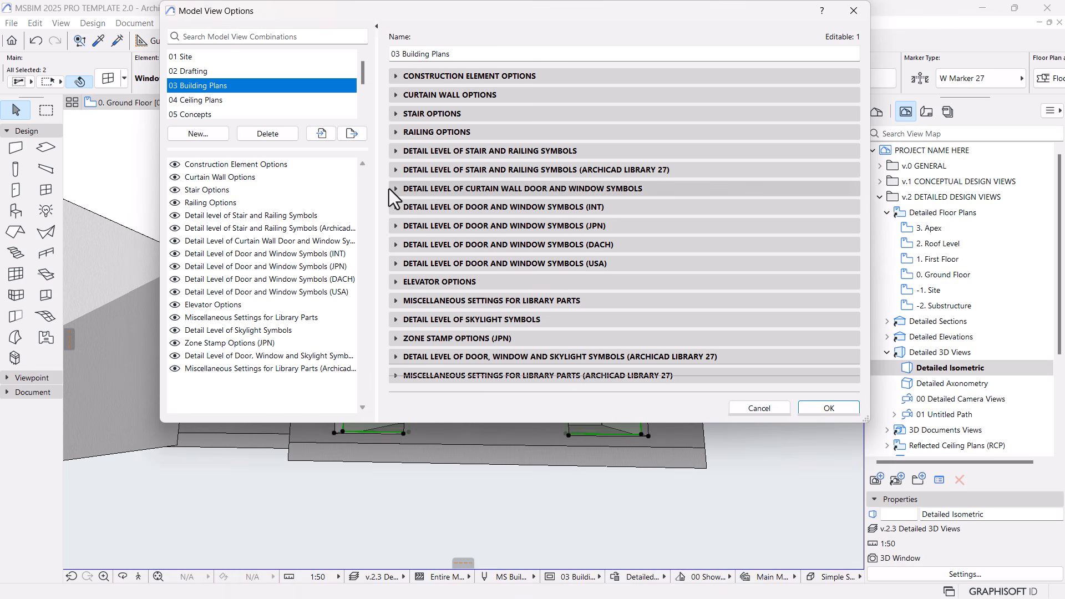
left_click(824, 408)
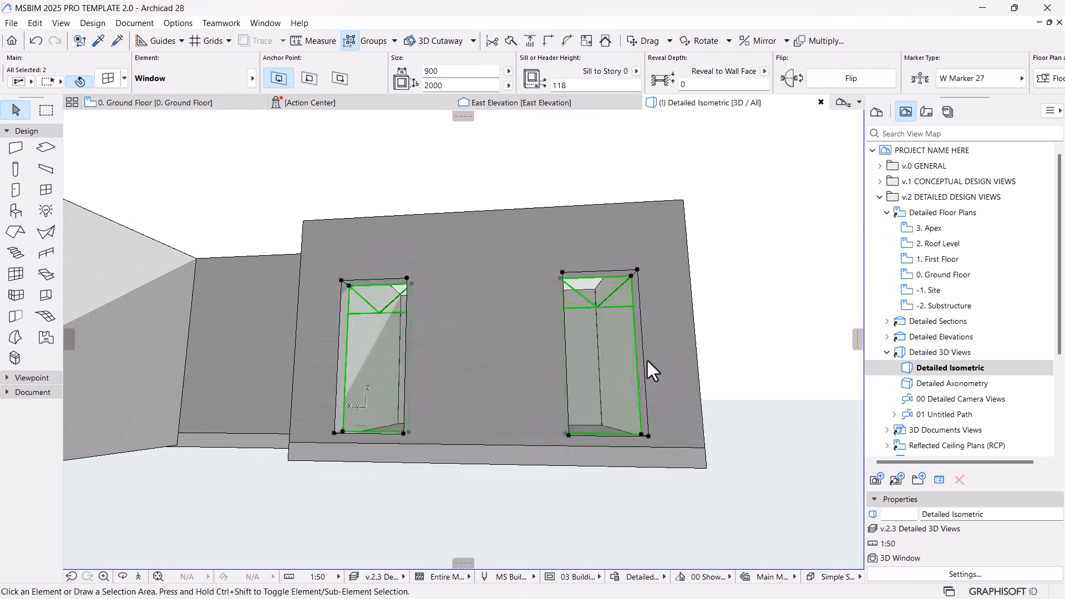
scroll(618, 322, "up", 2)
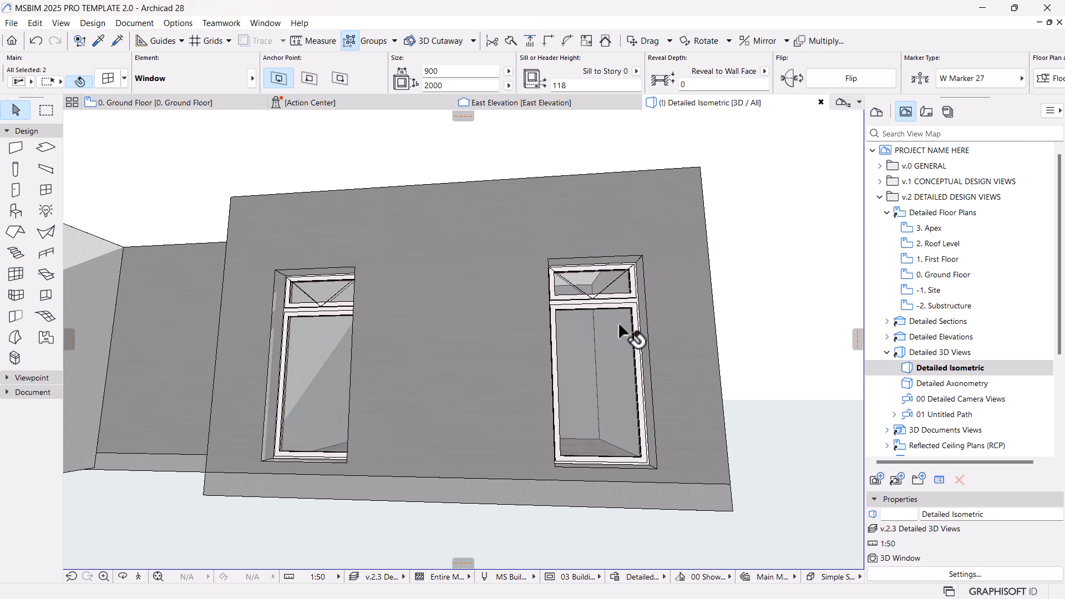
middle_click_drag(619, 322, 597, 409, "shift")
scroll(348, 358, "up", 2)
scroll(472, 352, "down", 2)
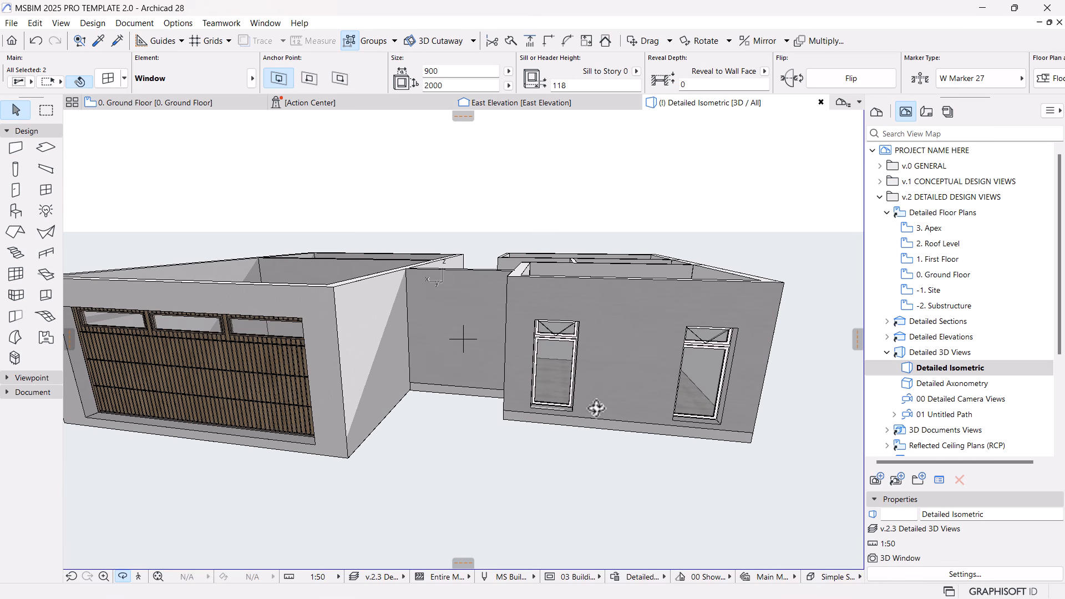
middle_click_drag(596, 409, 538, 416, "shift")
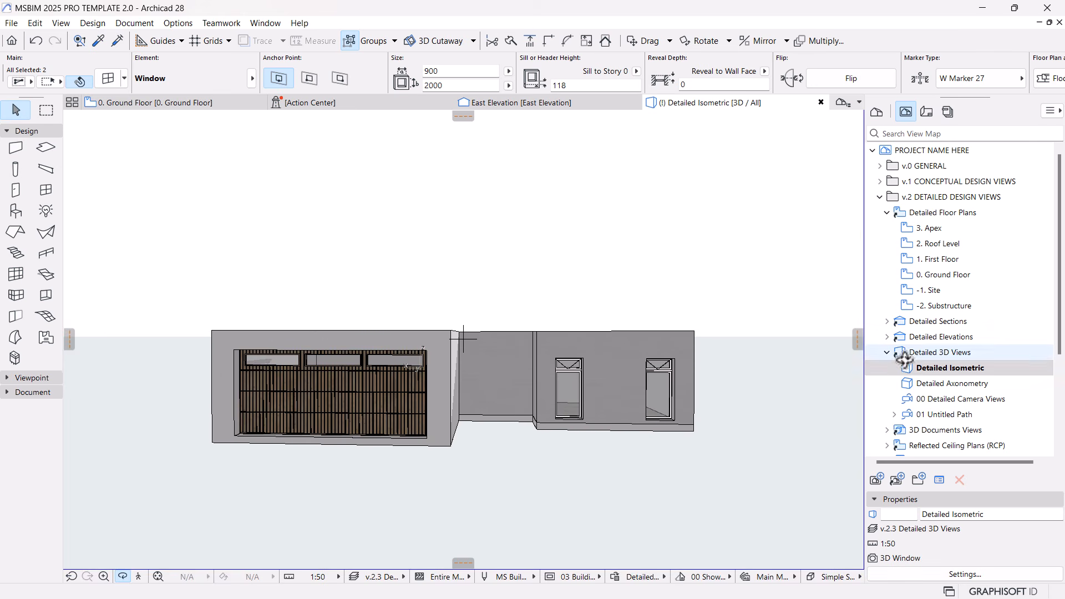
Open the 1. First Floor plan and show the 0. Ground Floor as its trace reference.
double_click(933, 259)
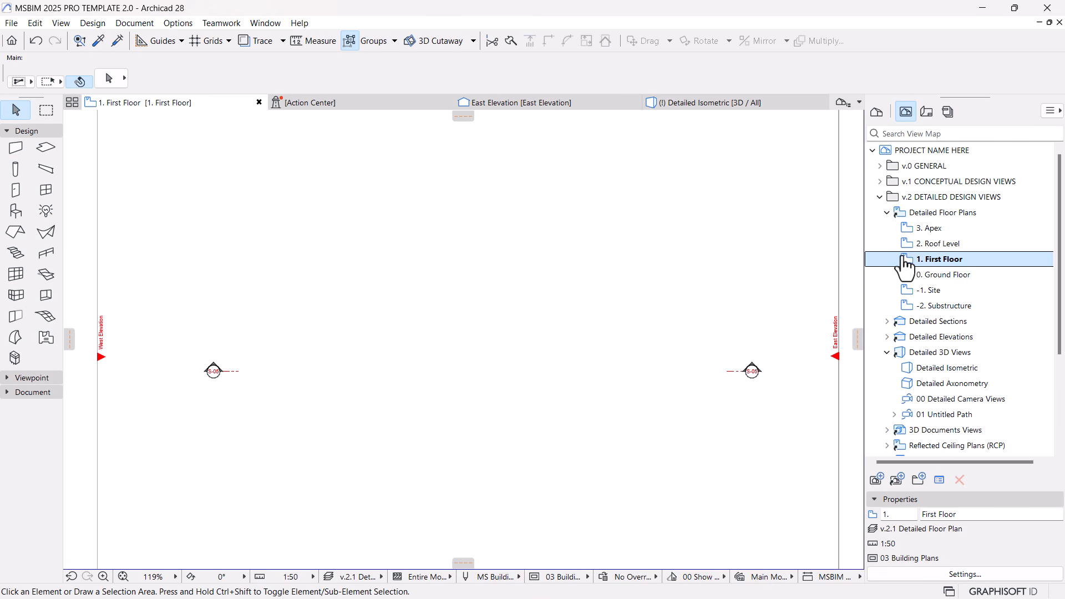
scroll(665, 334, "down", 5)
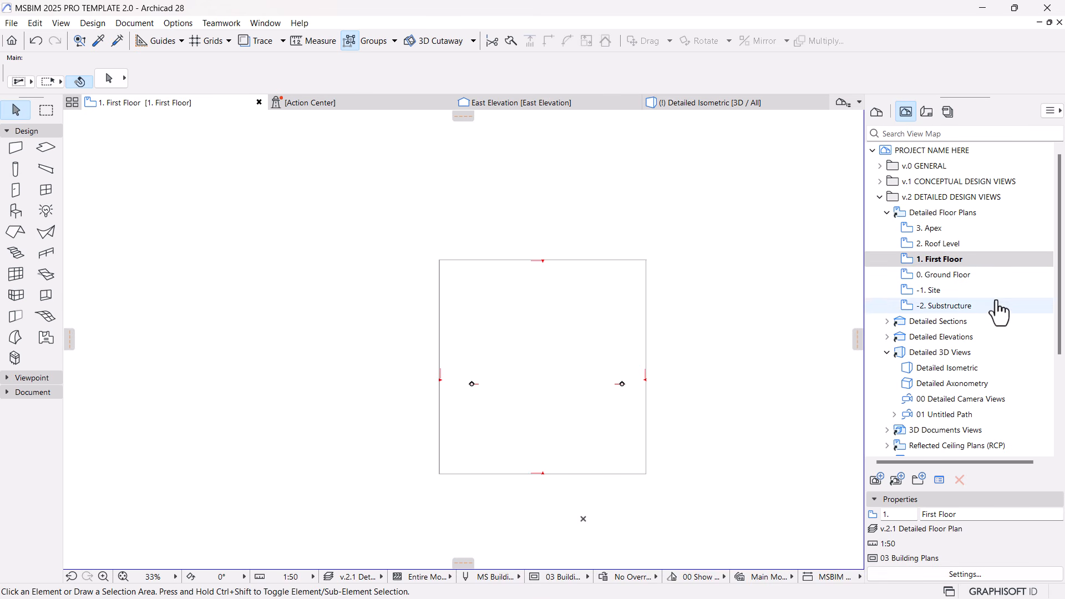
scroll(624, 366, "up", 2)
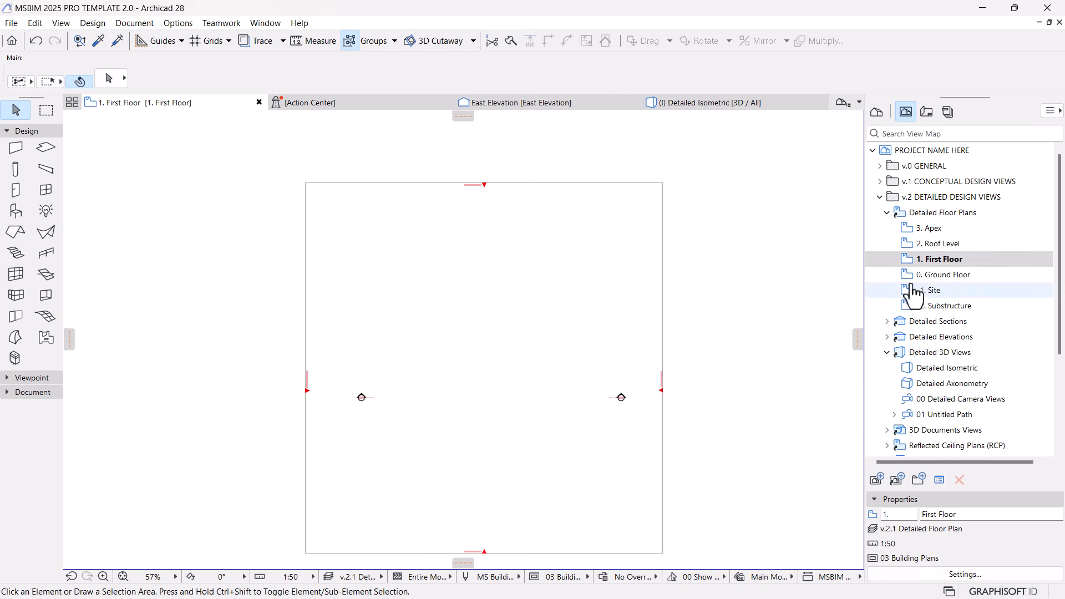
right_click(934, 274)
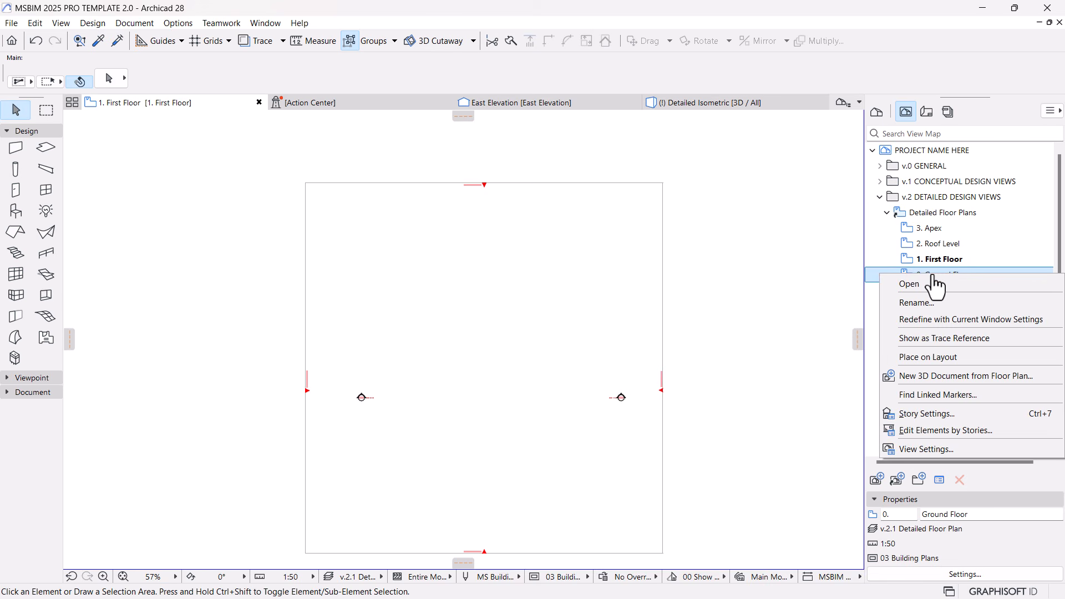
left_click(930, 338)
middle_click_drag(528, 403, 538, 366)
scroll(538, 366, "up", 4)
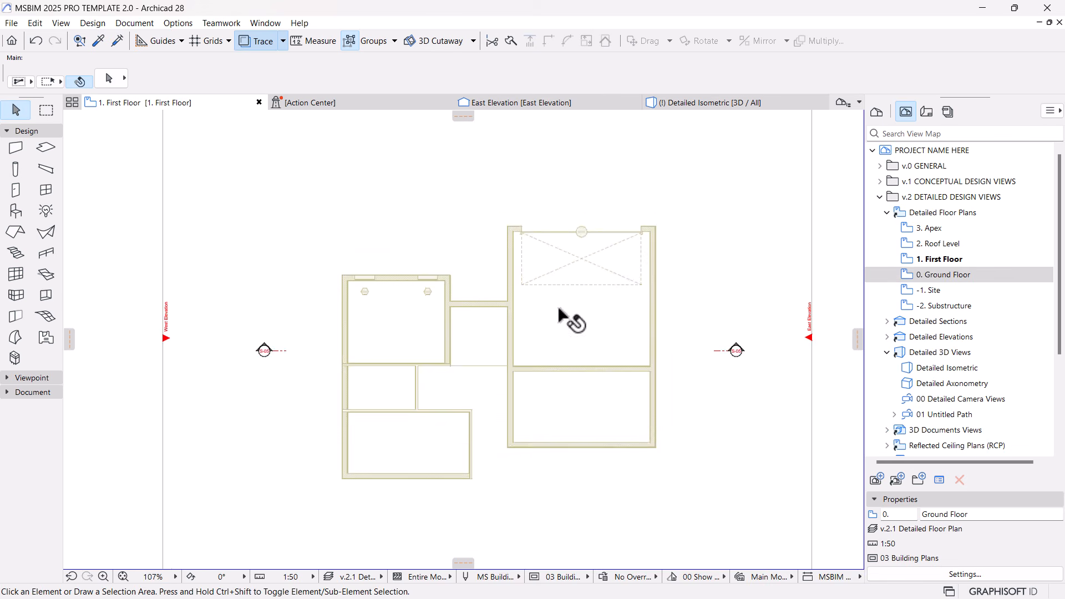
Draw a 6300 × 6200 mm rectangular slab on the first floor, between the inner wall faces of the garage.
left_click(45, 147)
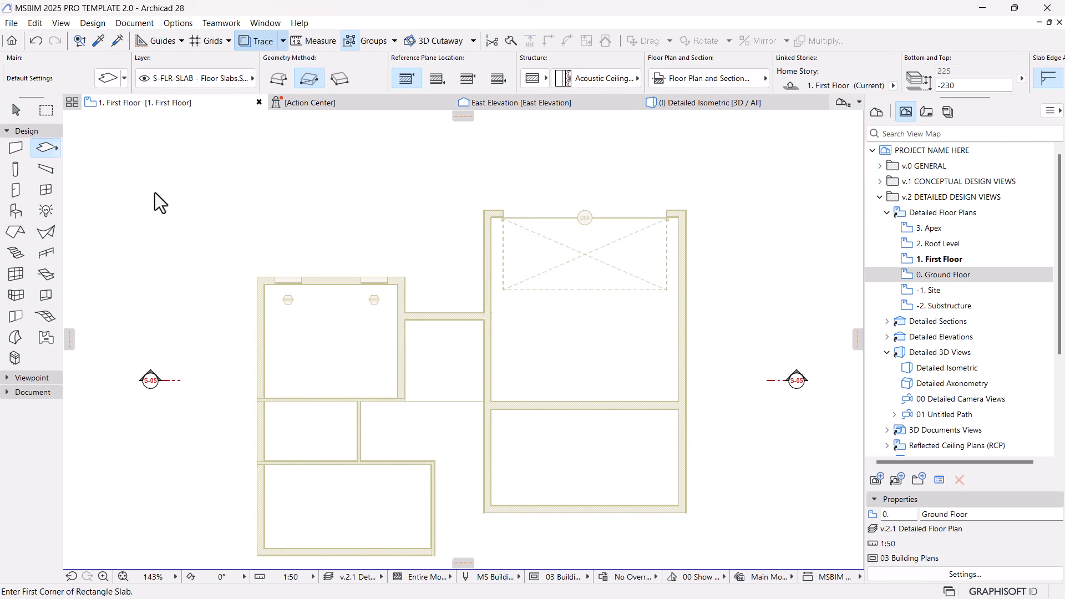
left_click(492, 401)
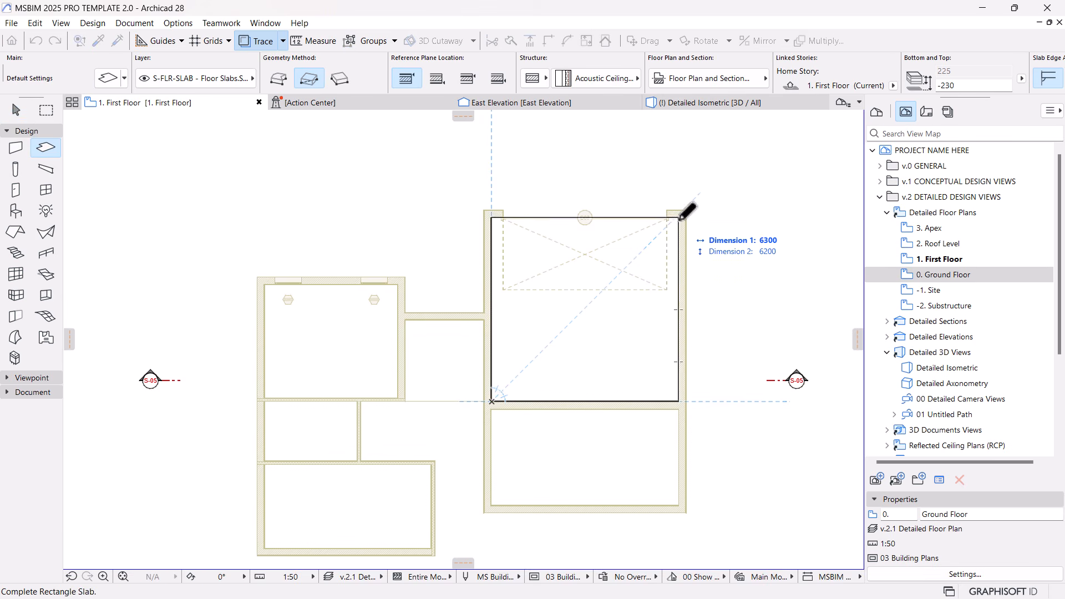
left_click(678, 217)
key("Escape")
Change the garage slab's composite to RC Slab Floor from the FLOOR STRUCTURE group and deselect the slab.
left_click(623, 316)
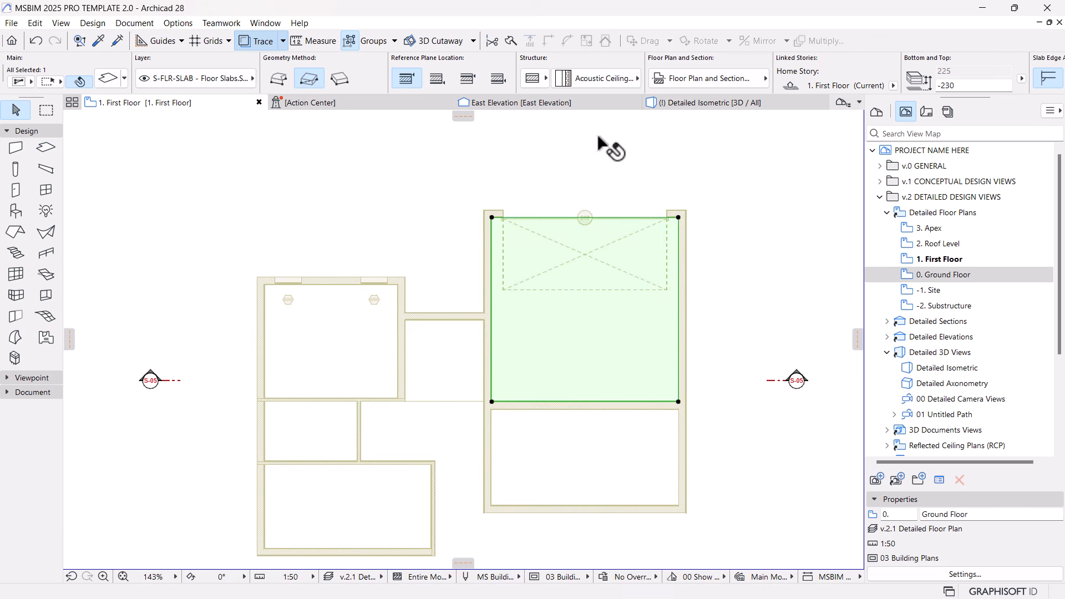
left_click(605, 81)
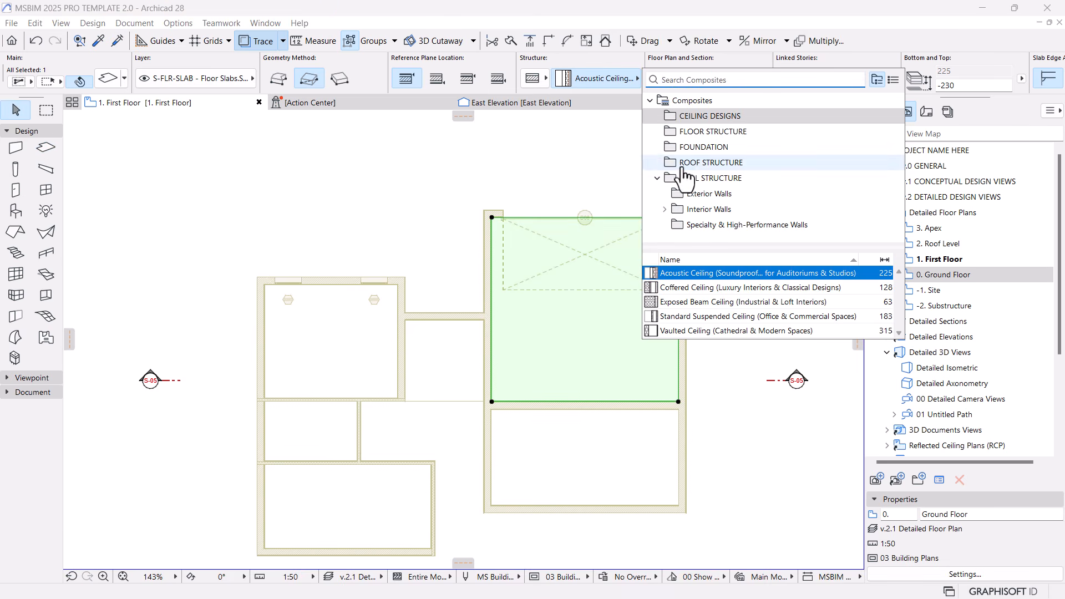
left_click(733, 303)
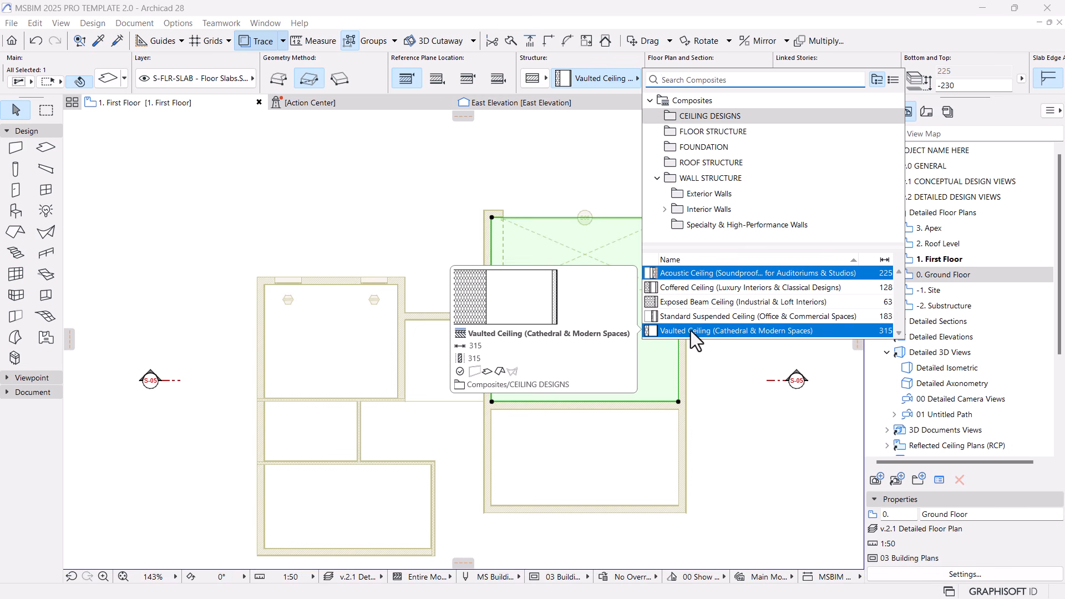
left_click(702, 132)
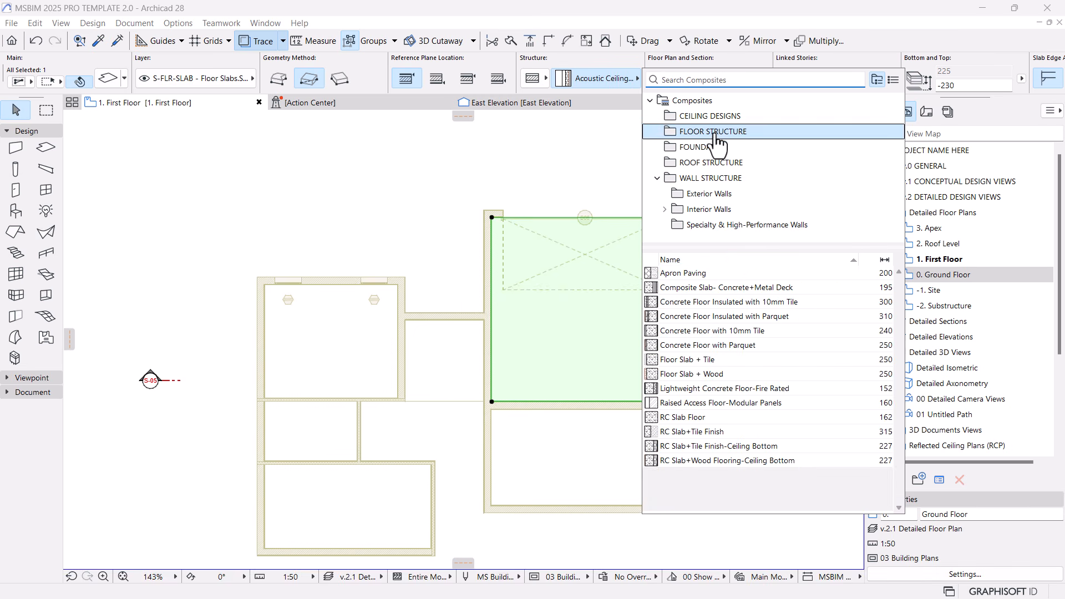
mouse_move(705, 317)
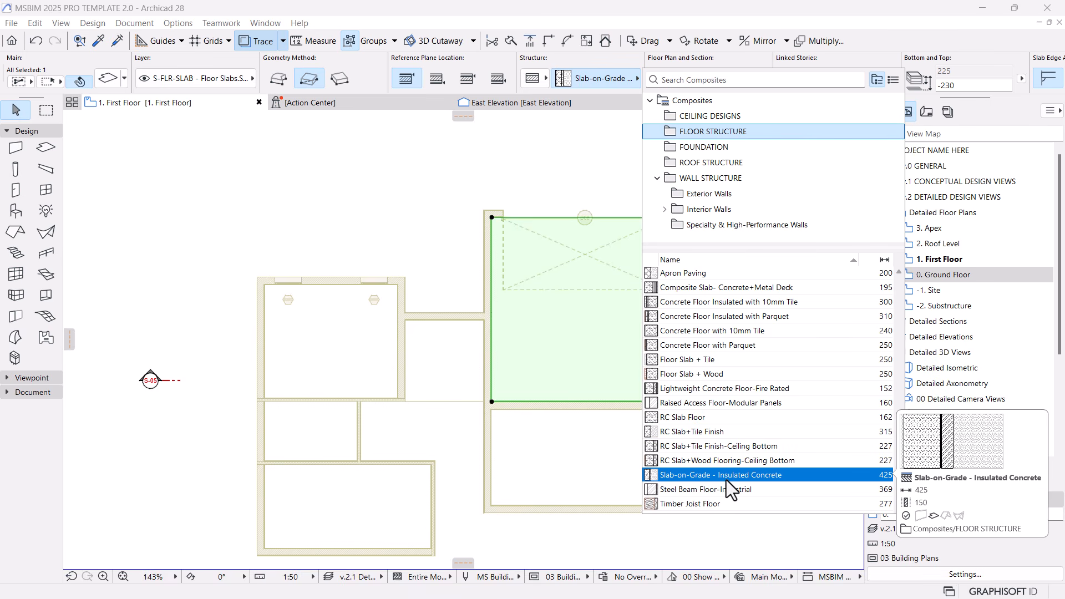
left_click(683, 421)
scroll(683, 328, "down", 4)
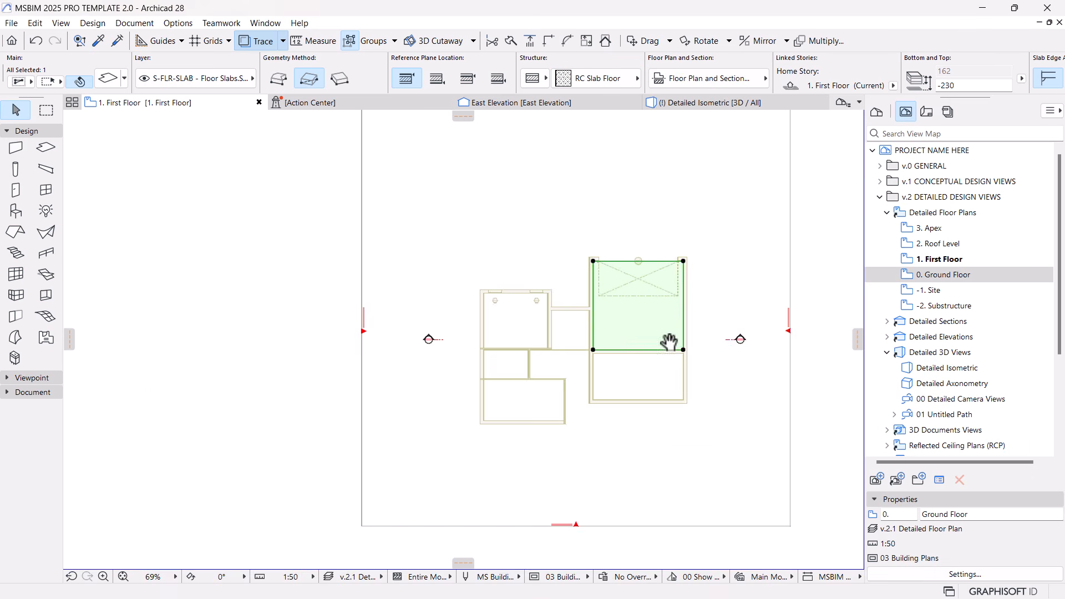
middle_click_drag(667, 348, 671, 327)
scroll(625, 343, "up", 3)
left_click(773, 456)
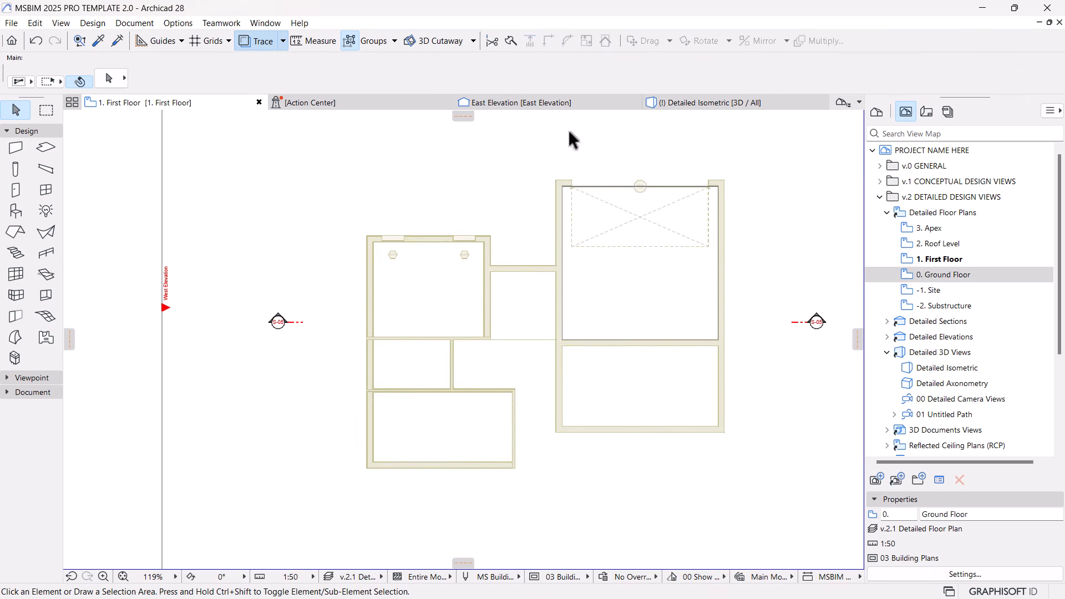
Draw a rectangular single-plane roof over the west rooms, with its pivot line along the outer west wall and 6200 mm in plan depth.
scroll(478, 282, "up", 1)
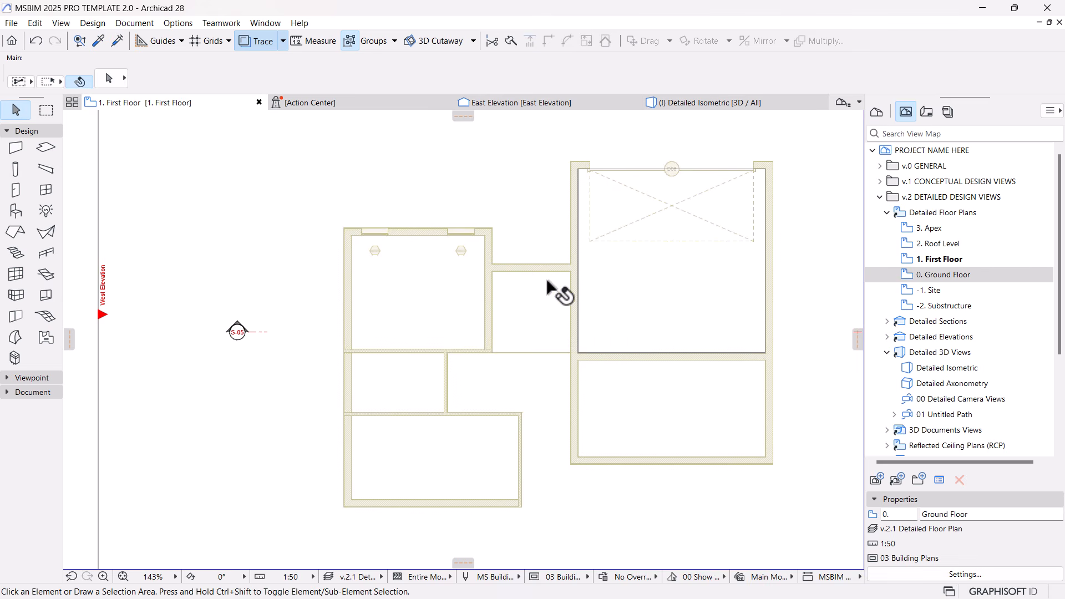
mouse_move(544, 274)
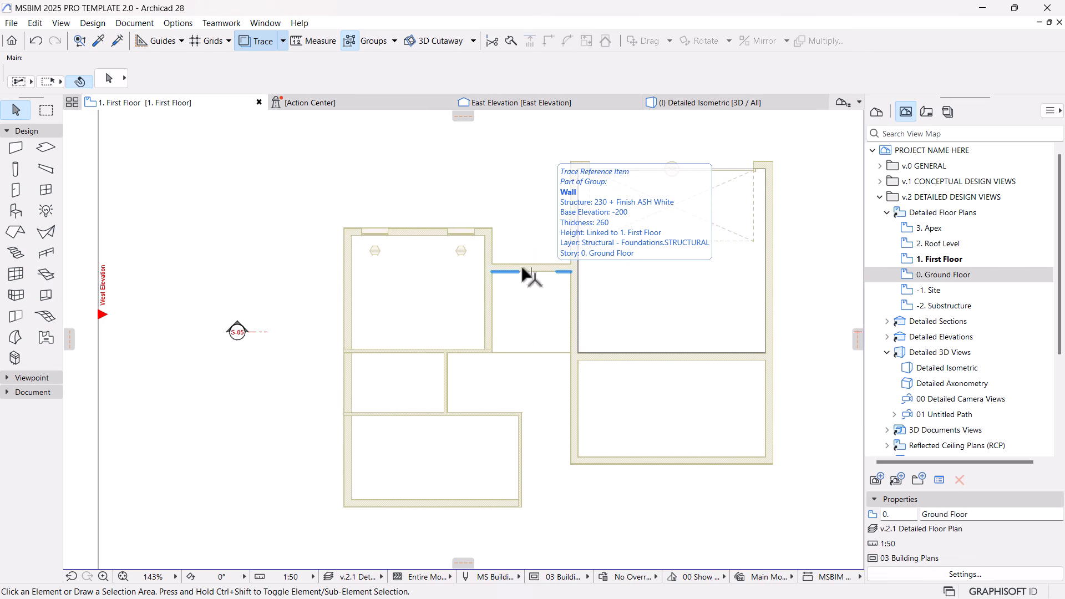
left_click(15, 232)
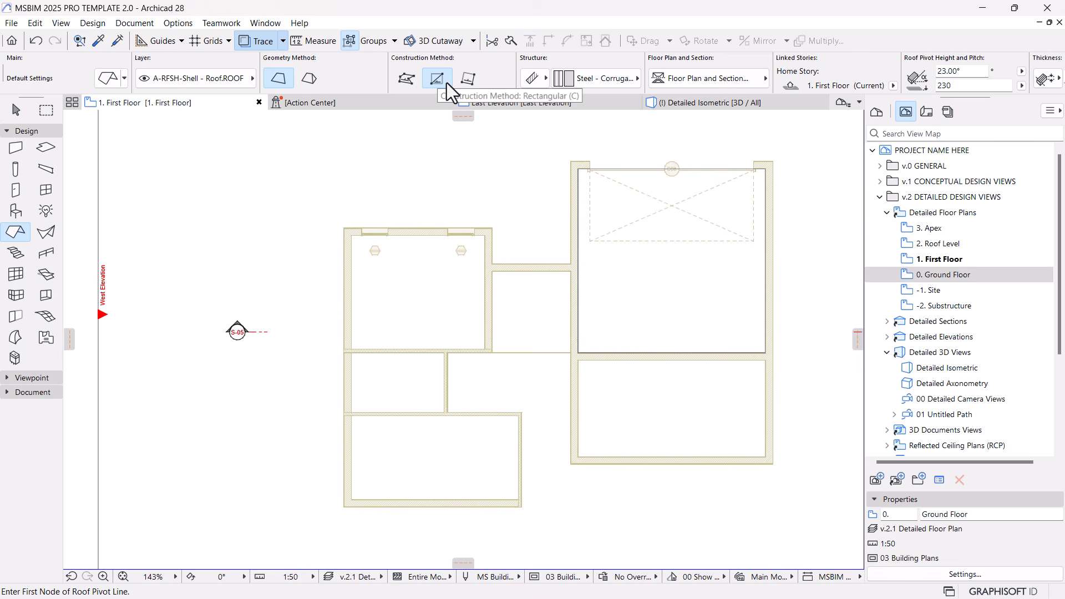
left_click(344, 228)
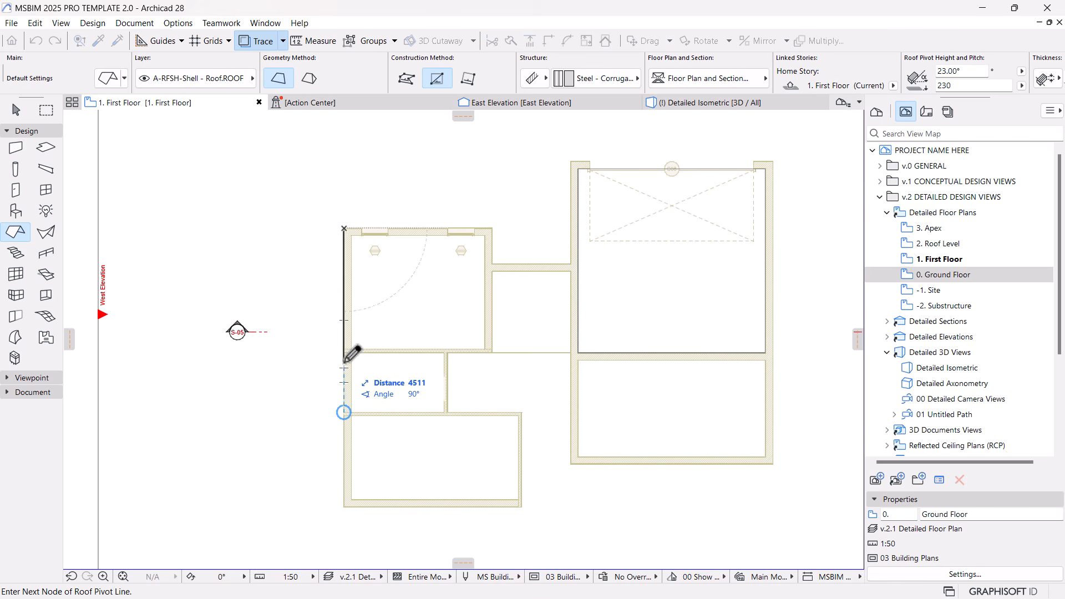
left_click(344, 412)
left_click(461, 384)
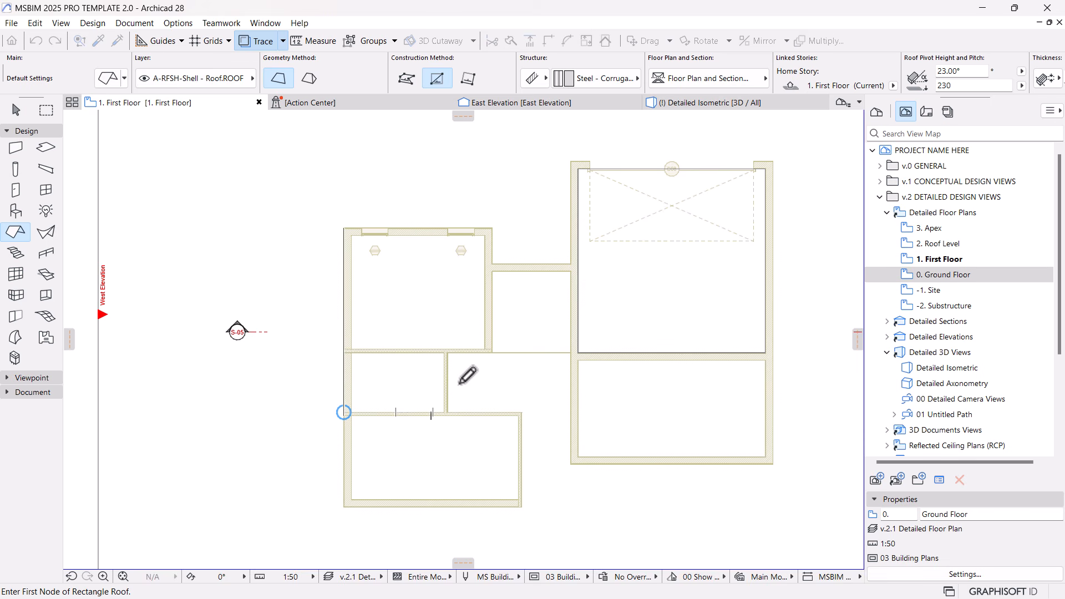
left_click(344, 227)
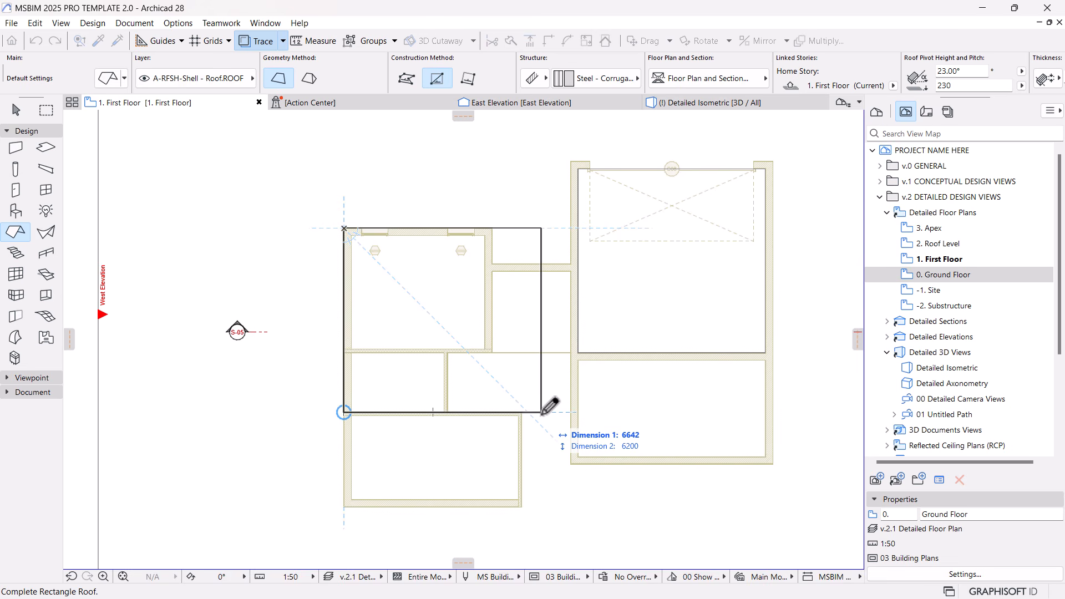
left_click(537, 412)
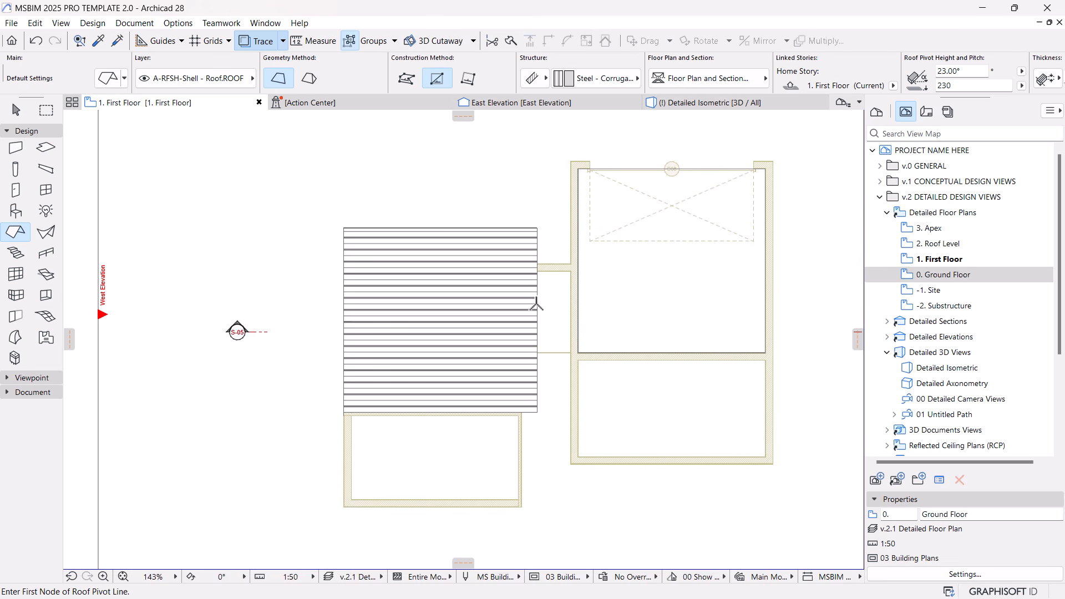
Set the pitch of the new west roof to 26°.
key("Escape")
left_click(527, 278)
scroll(787, 71, "down", 3)
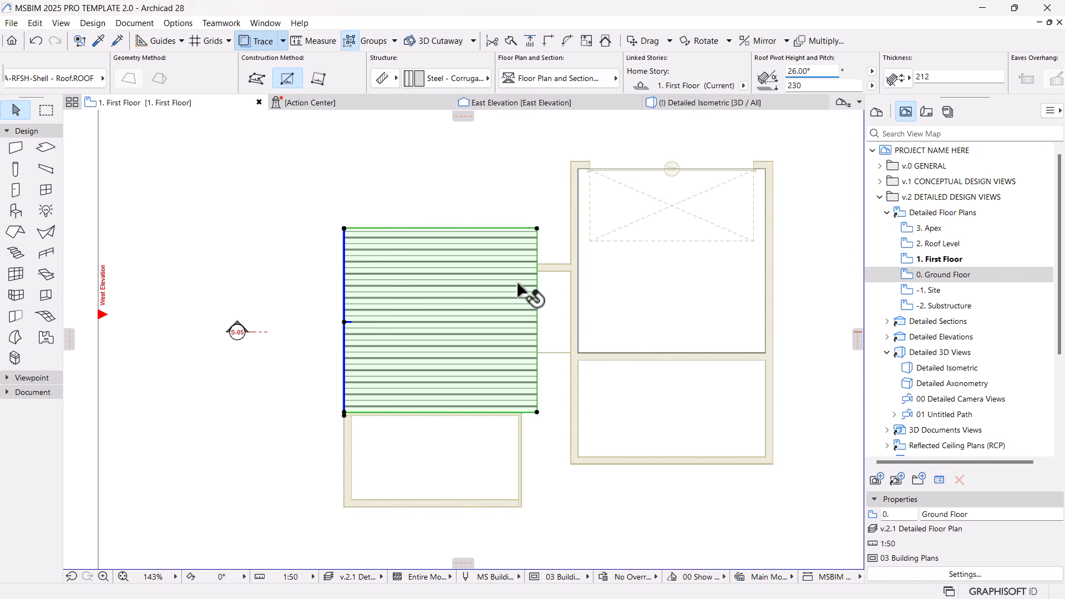
Create a mirrored copy of the west roof about its east edge.
key("ctrl+alt+m")
left_click(537, 228)
left_click(536, 412)
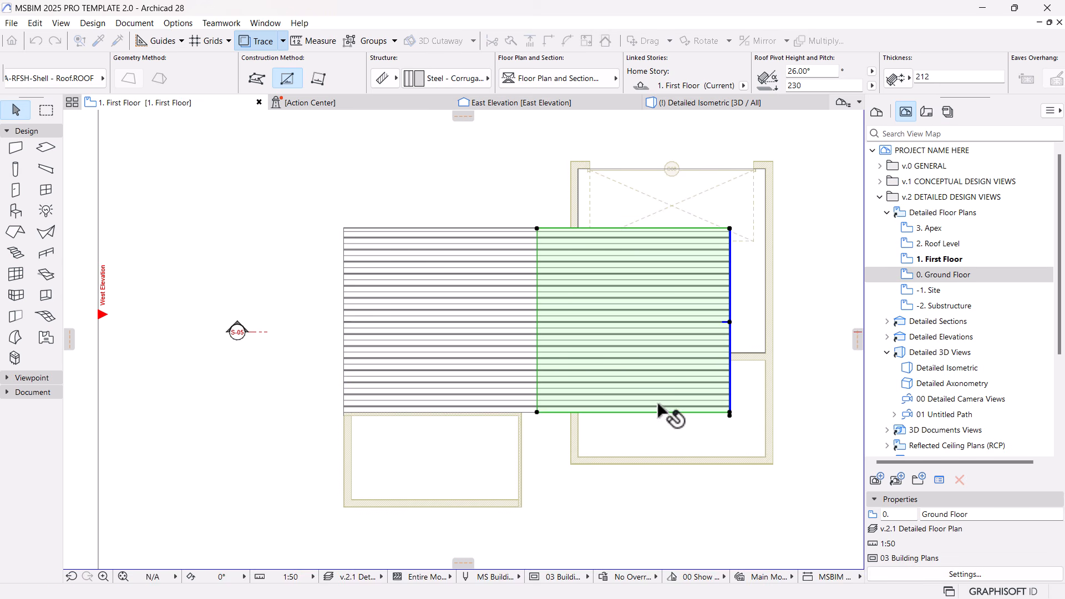
Delete the mirrored roof copy.
key("ctrl+d")
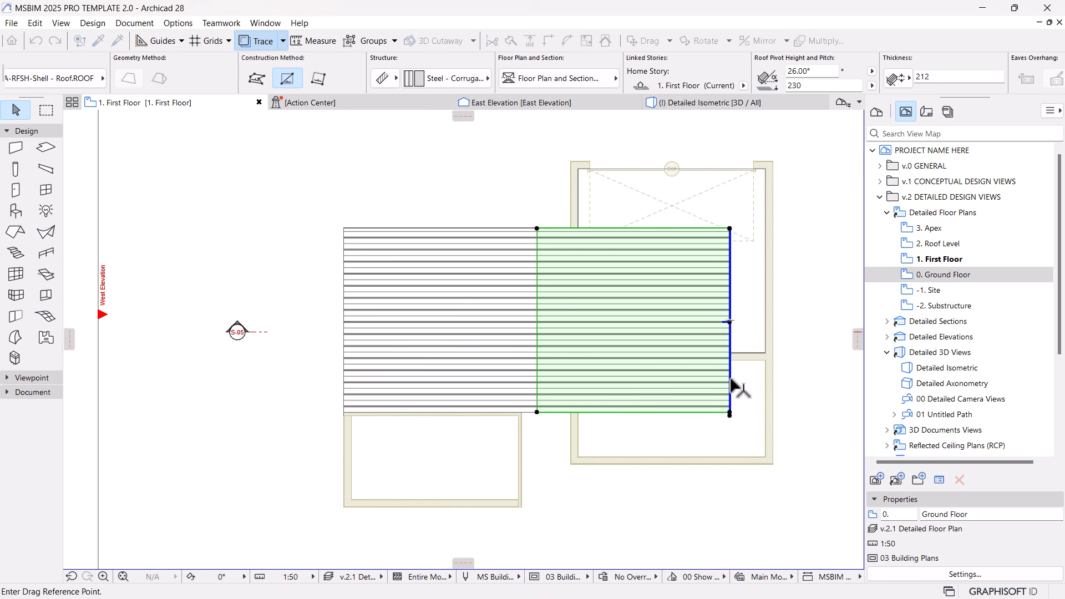
key("Escape")
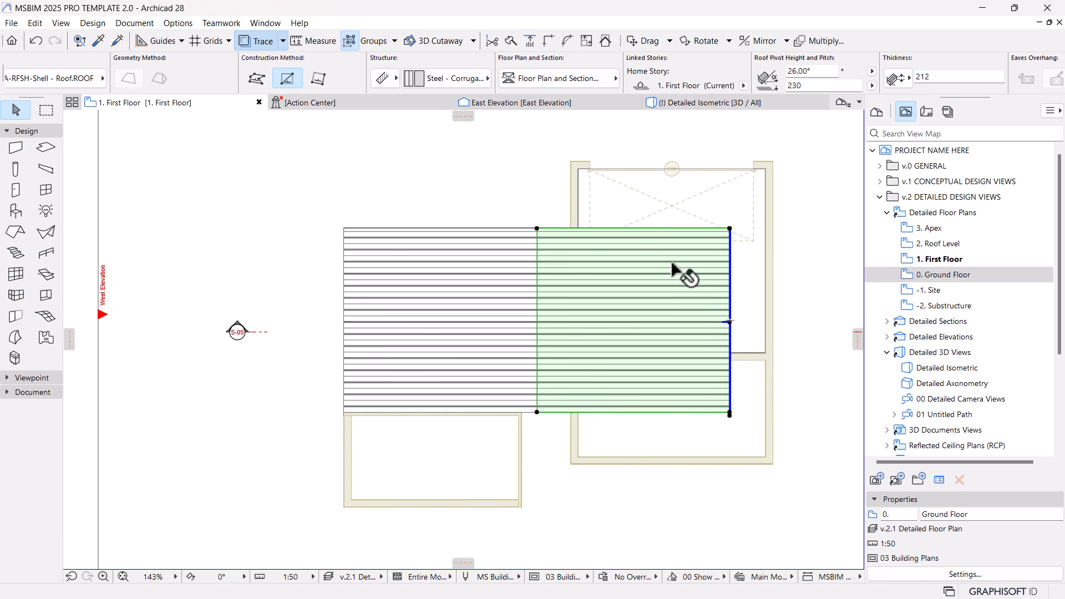
key("Escape")
left_click(662, 276)
key("Delete")
scroll(662, 276, "up", 2)
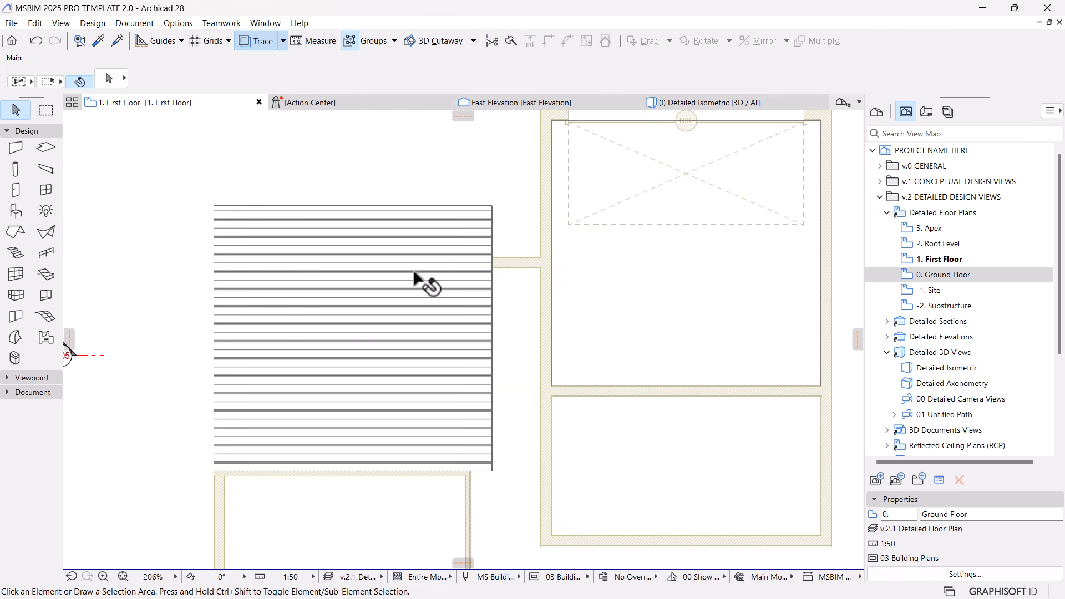
Pick up the remaining roof's settings for a new roof, then undo the deletion of the mirrored copy.
left_click(398, 244, "alt")
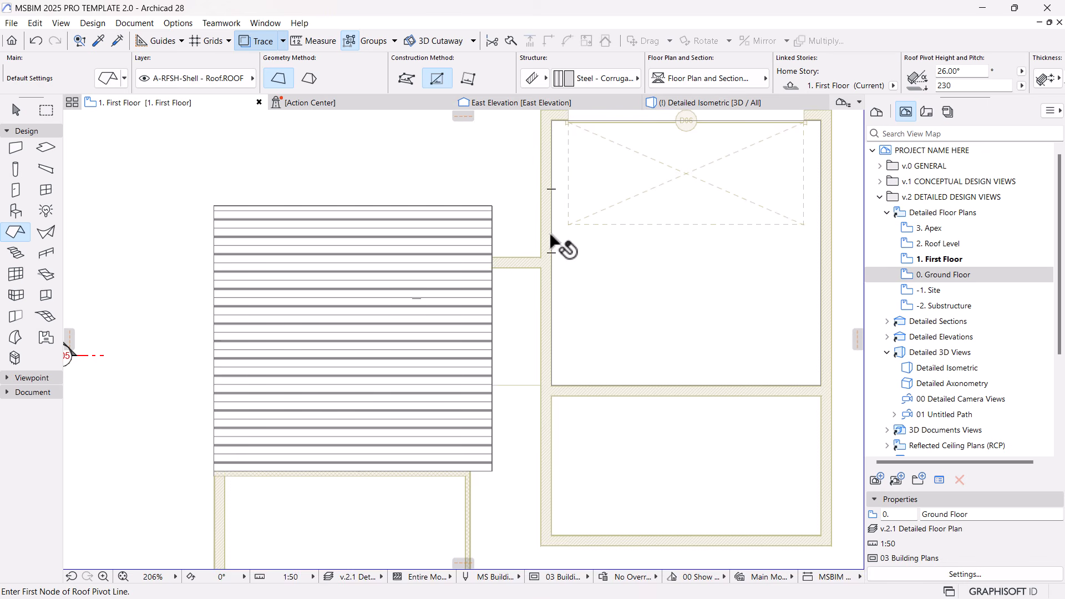
scroll(551, 243, "down", 3)
scroll(476, 231, "up", 2)
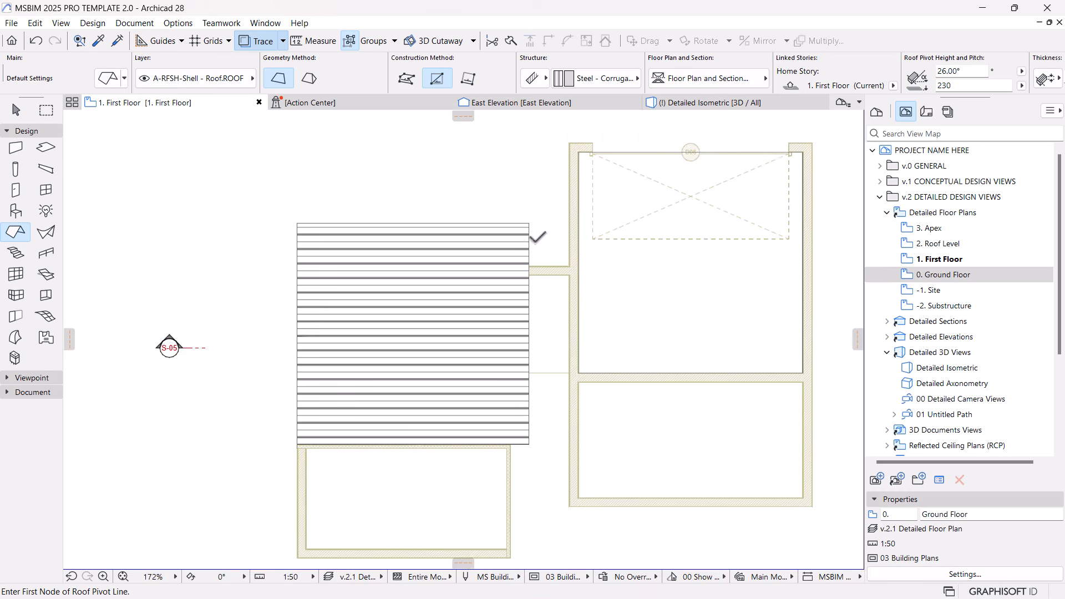
key("Escape")
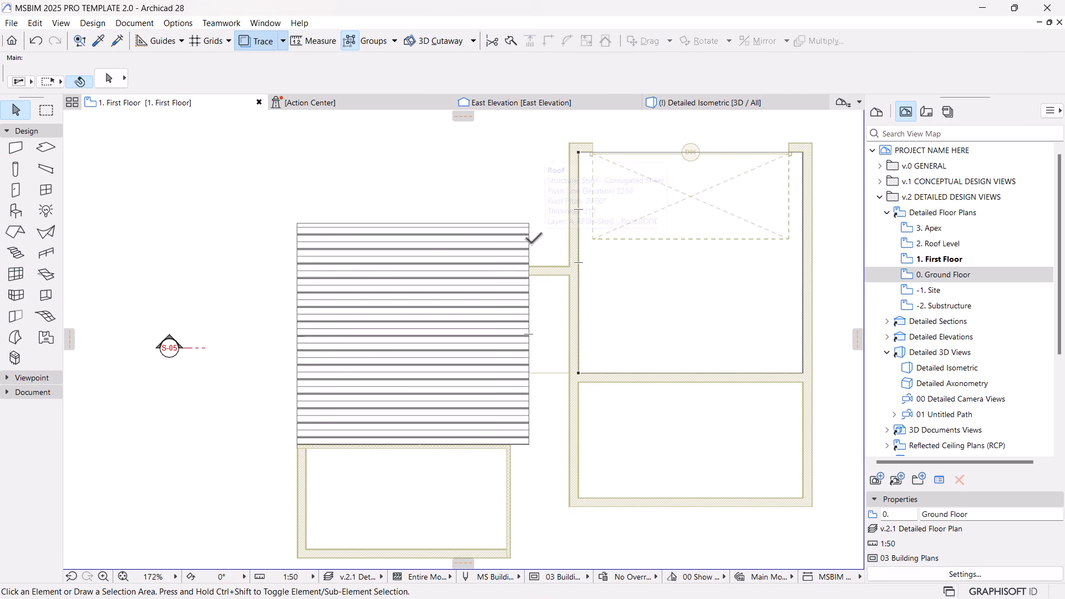
key("ctrl+z")
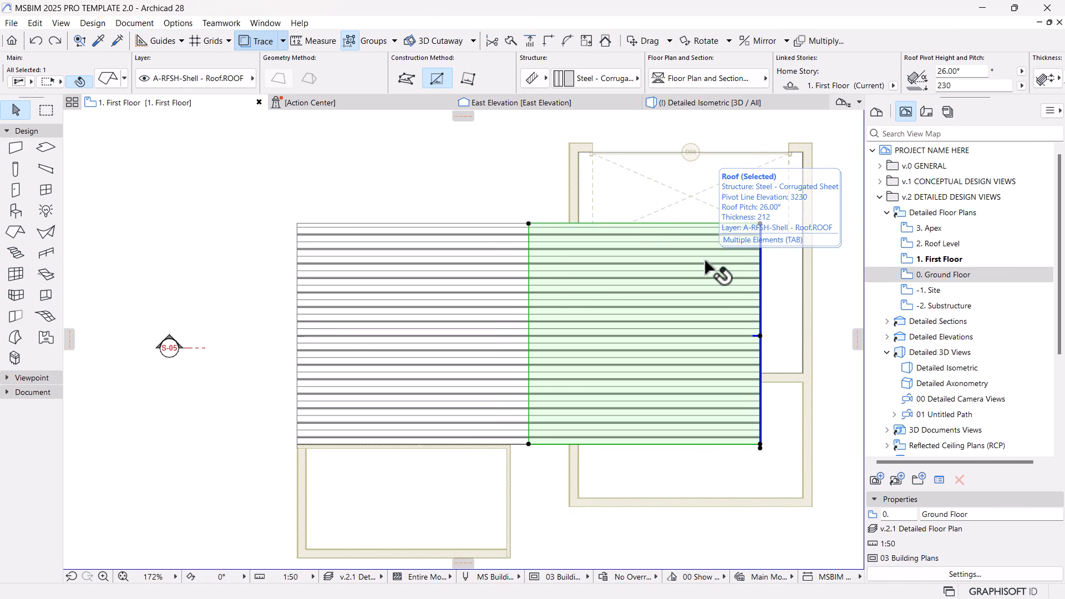
Move the mirrored roof west so its pivot line aligns with the inner face of the garage's west wall.
key("ctrl+d")
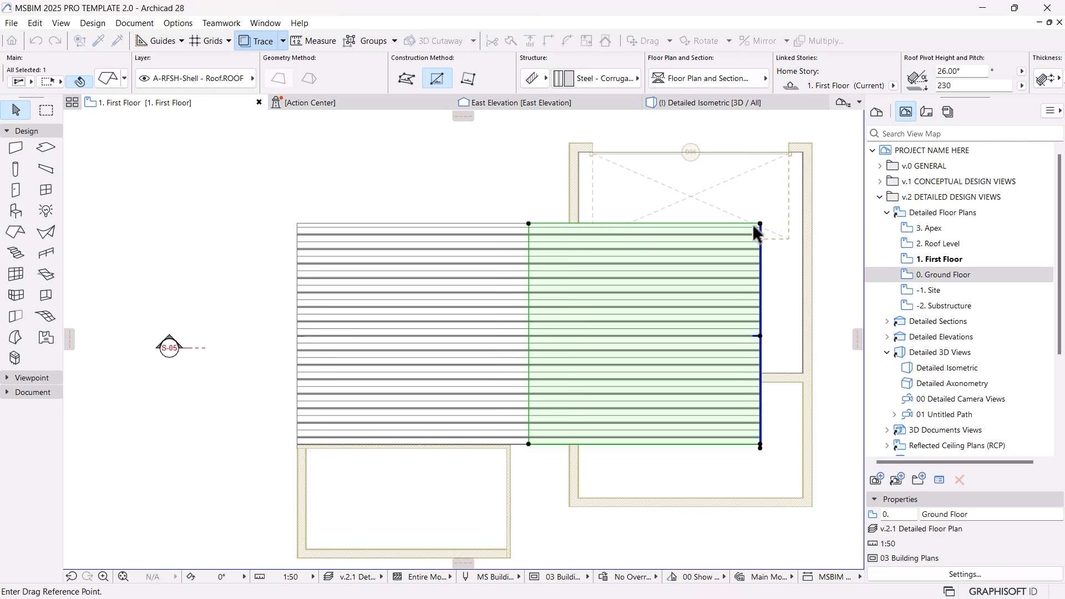
left_click(760, 224)
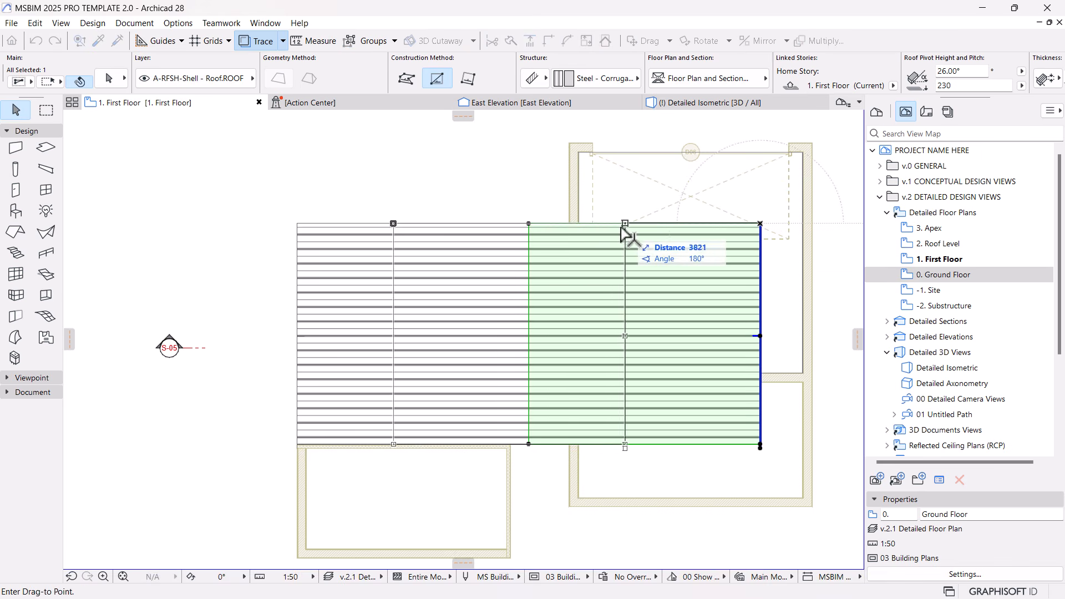
left_click(579, 224)
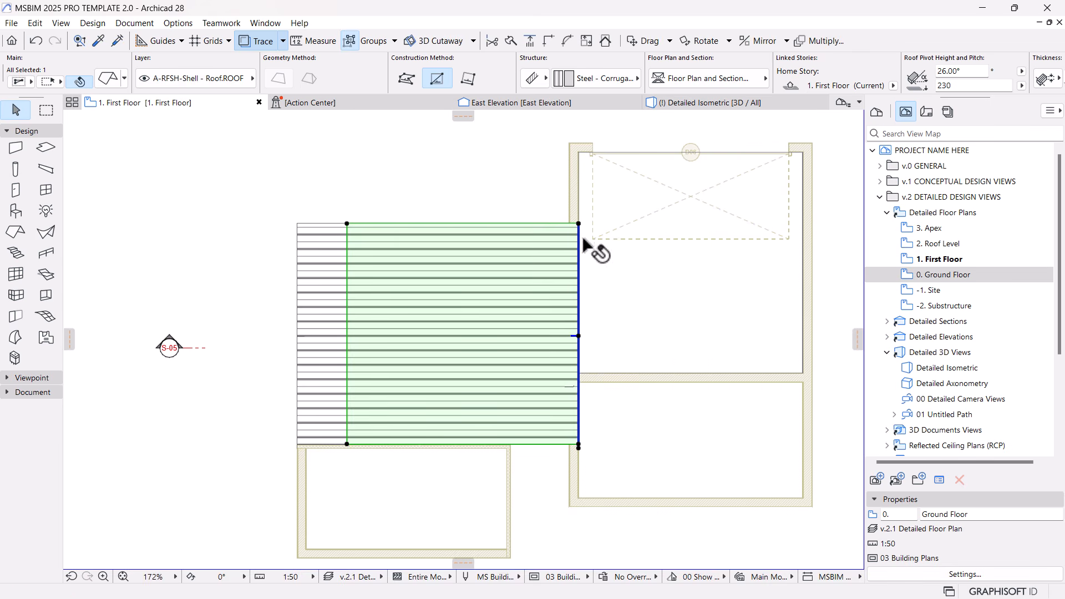
Offset the mirrored roof's west edge until it meets the east edge of the first roof.
scroll(584, 255, "up", 2)
scroll(583, 231, "down", 1)
left_click(302, 295)
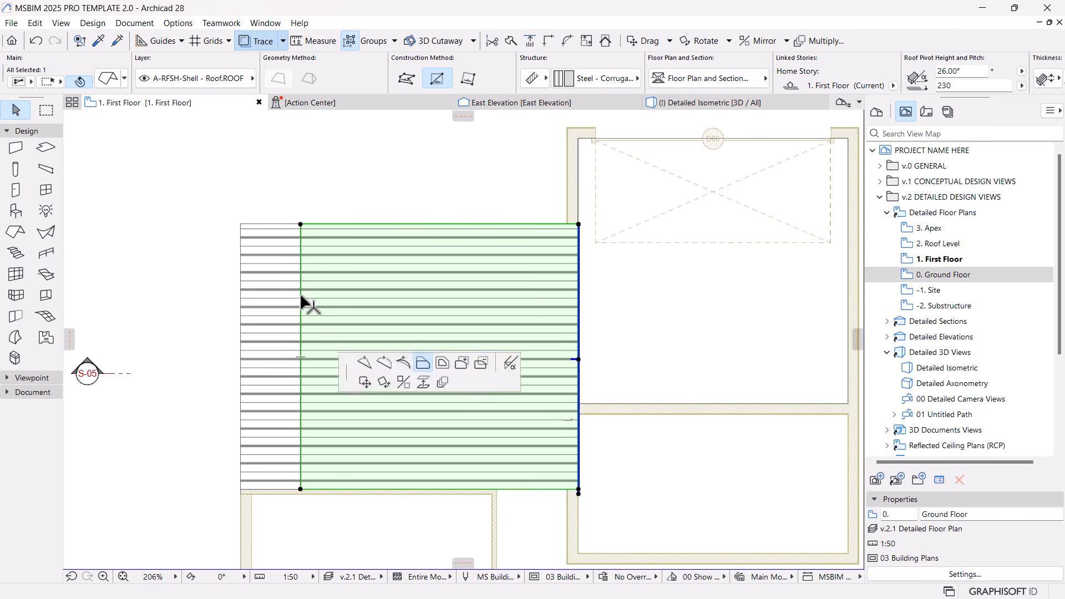
left_click(542, 278)
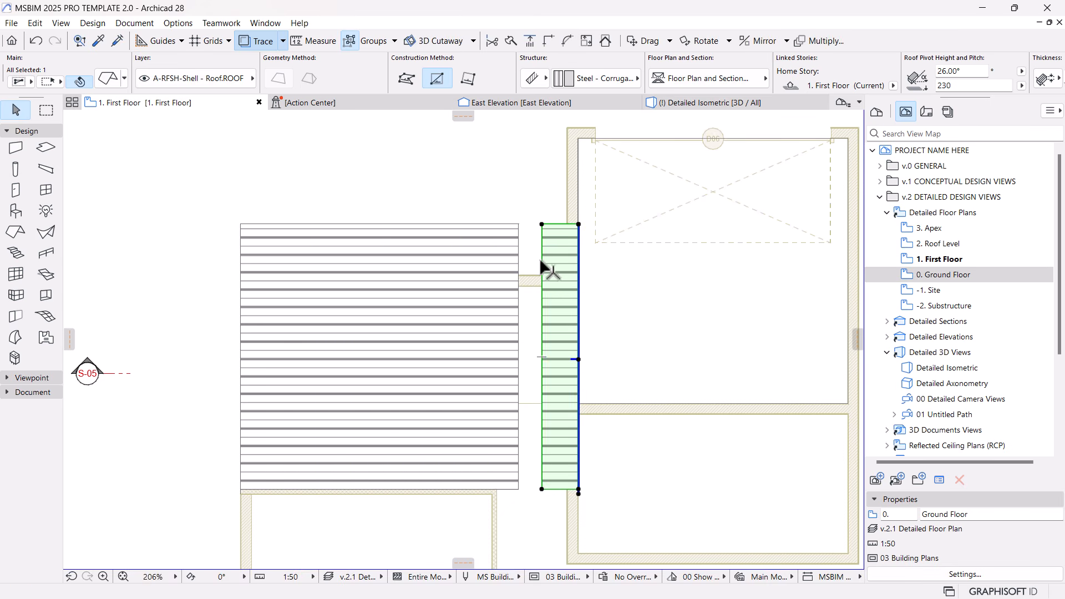
left_click(542, 269)
left_click(524, 210)
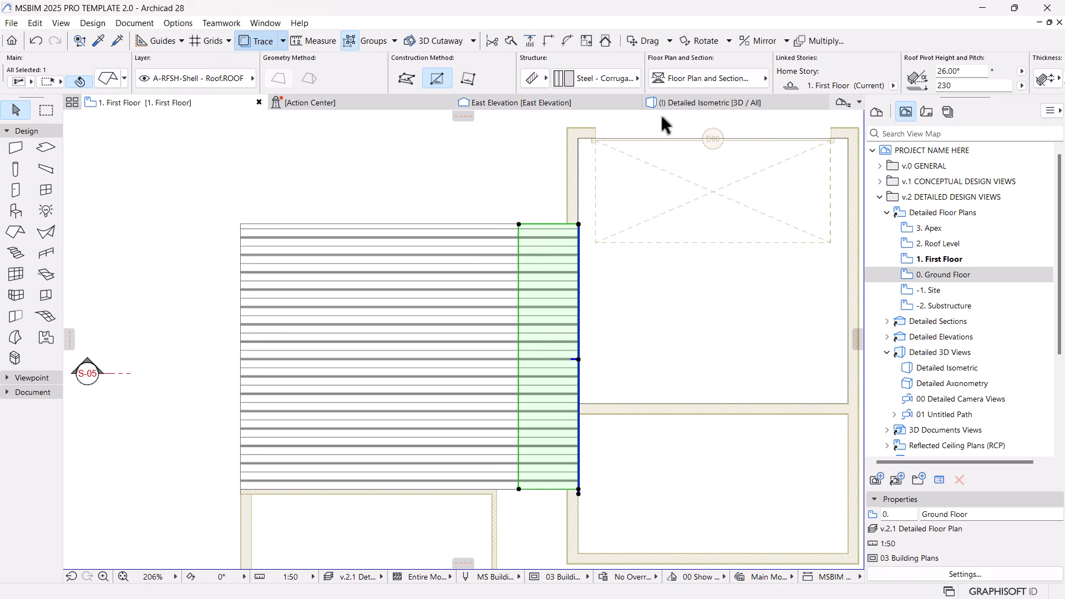
Deselect the roof and open the S-05 Building Section from its marker on the plan.
scroll(504, 309, "down", 5)
left_click(670, 331)
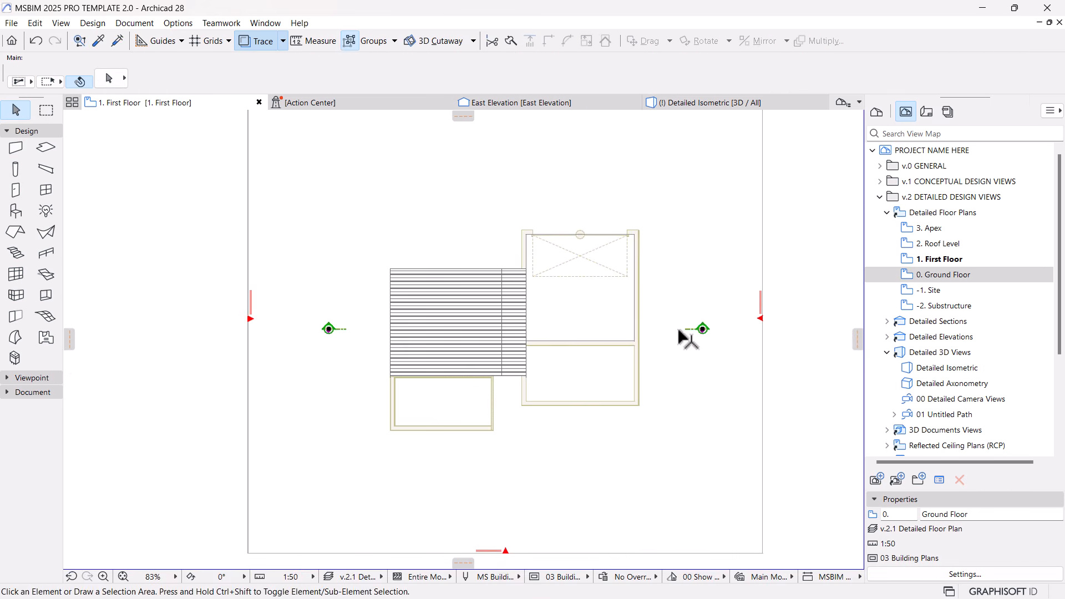
left_click(680, 327)
right_click(662, 210)
left_click(708, 255)
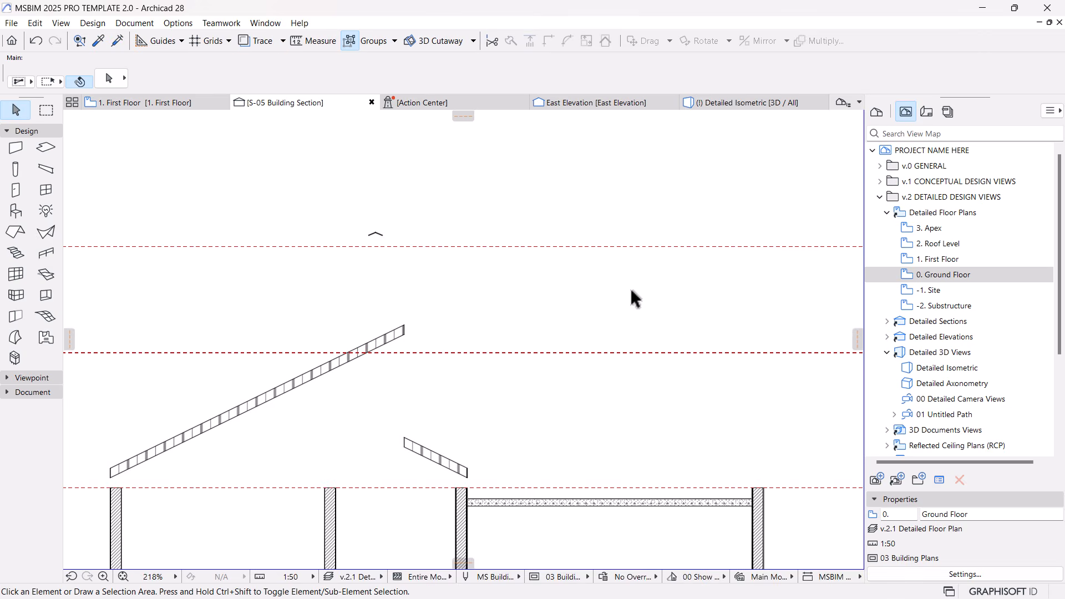
Raise the short roof slope vertically in the section so its upper end meets the long slope's ridge end.
scroll(538, 376, "down", 2)
middle_click_drag(538, 377, 581, 337)
scroll(549, 321, "up", 3)
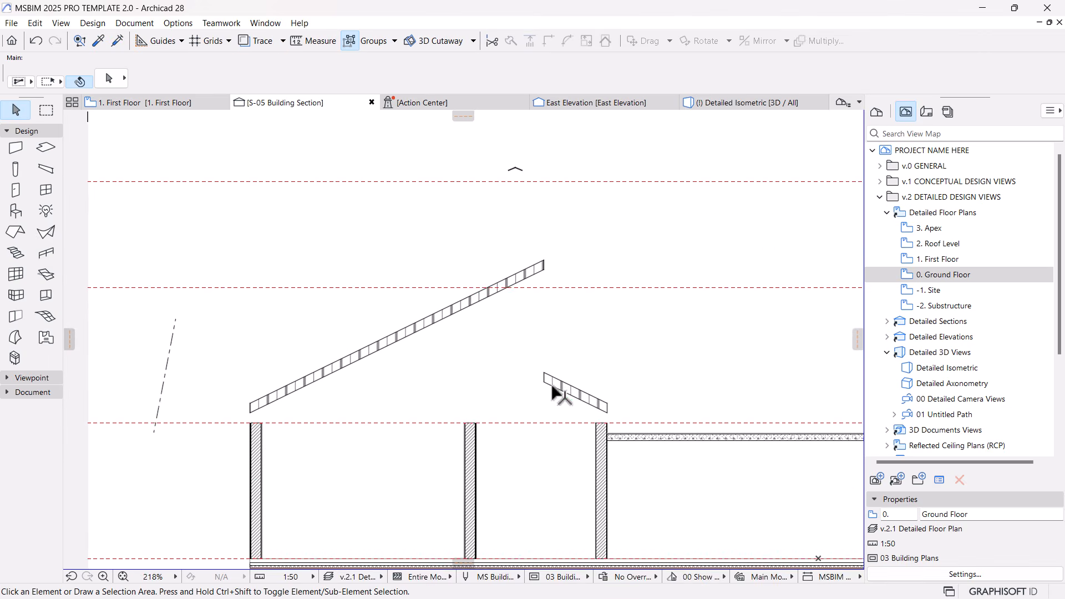
left_click(546, 383)
key("ctrl+d")
left_click(543, 373)
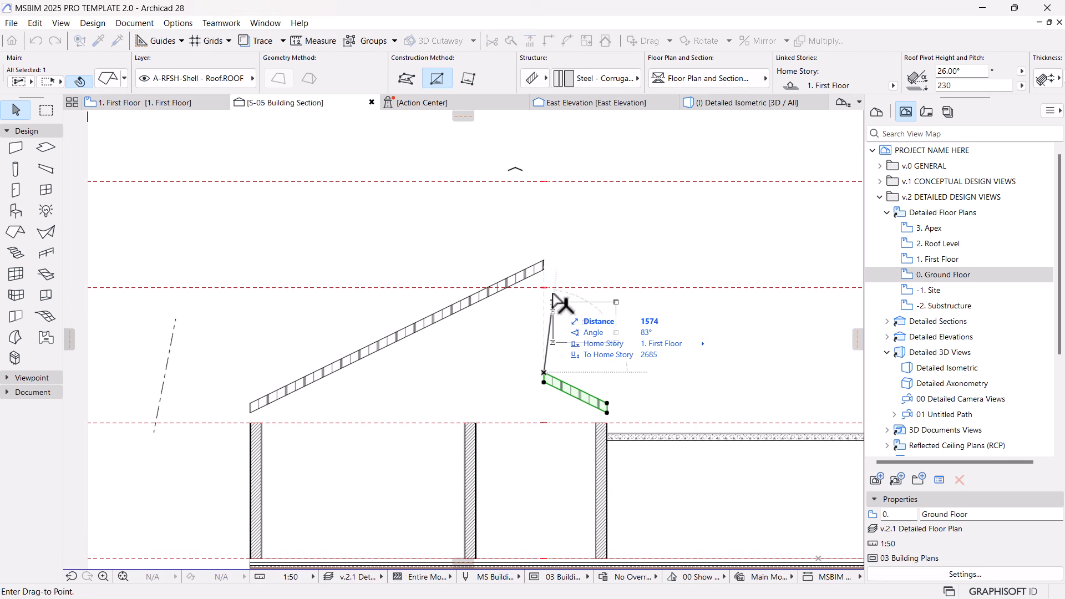
left_click(621, 250)
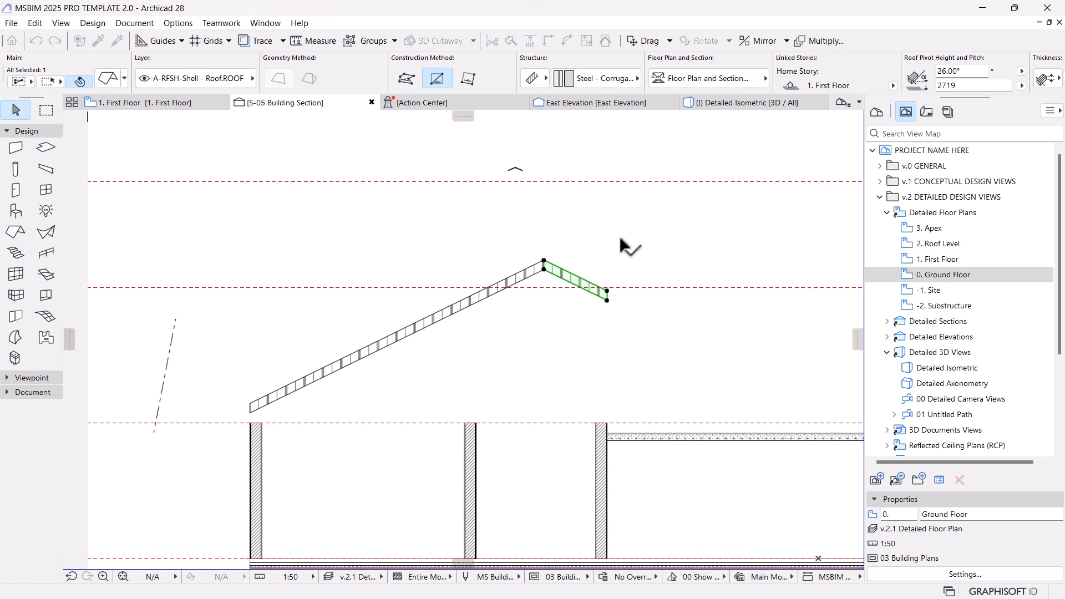
Stretch the garage-side wall up to the underside of the short roof slope, about 6130 mm high, and deselect it.
scroll(613, 259, "down", 3)
scroll(613, 330, "up", 3)
left_click(600, 414)
left_click(602, 387)
left_click(665, 452)
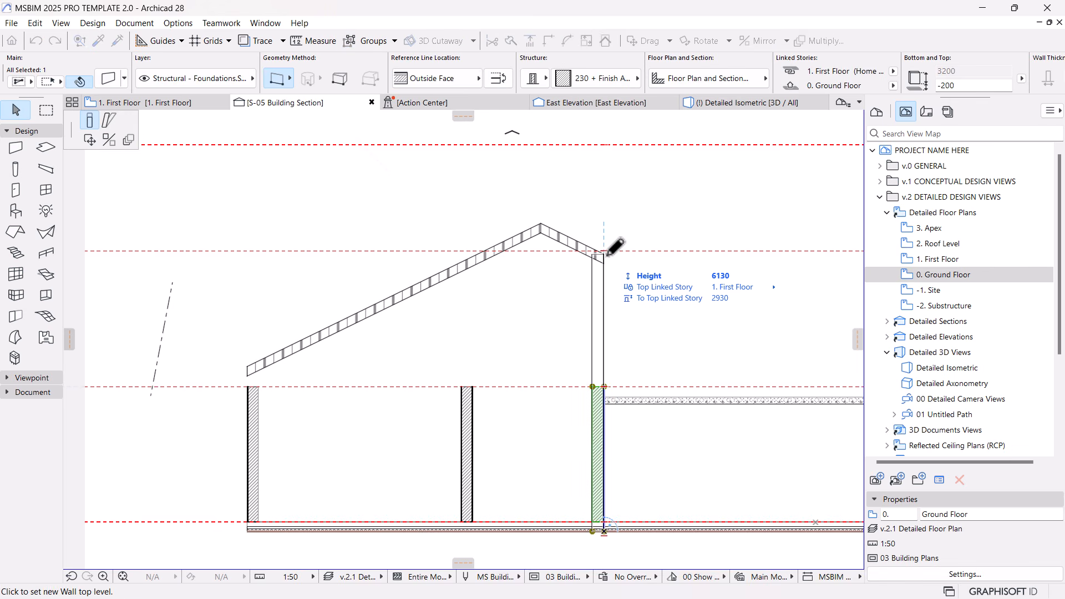
left_click(597, 283)
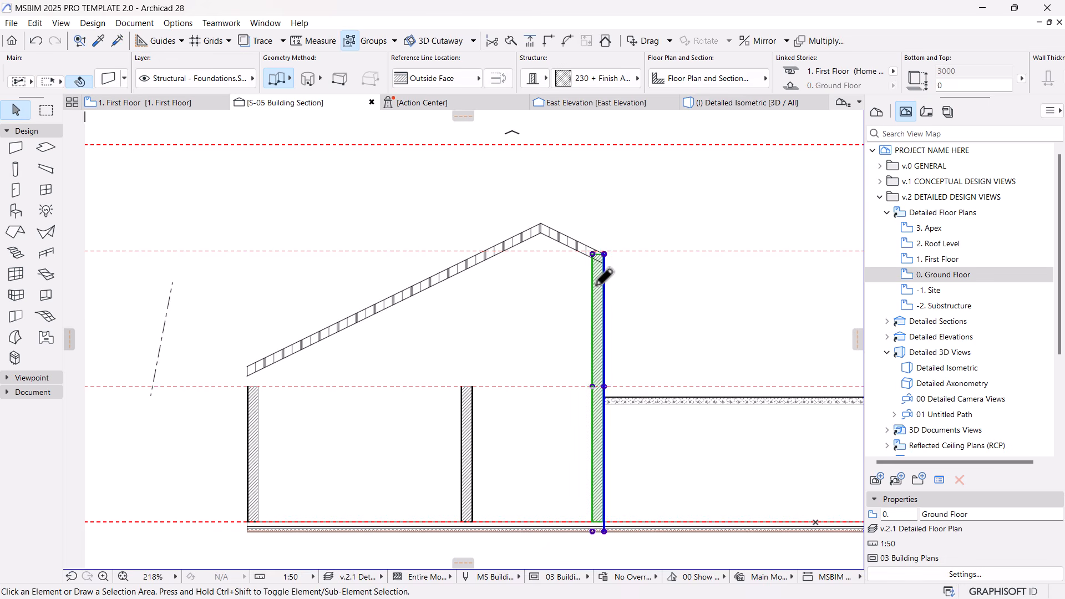
scroll(592, 290, "down", 2)
key("Escape")
Select both roof slopes and lower them together so the long slope's lower eave corner rests on the outer wall's top corner.
scroll(344, 350, "up", 5)
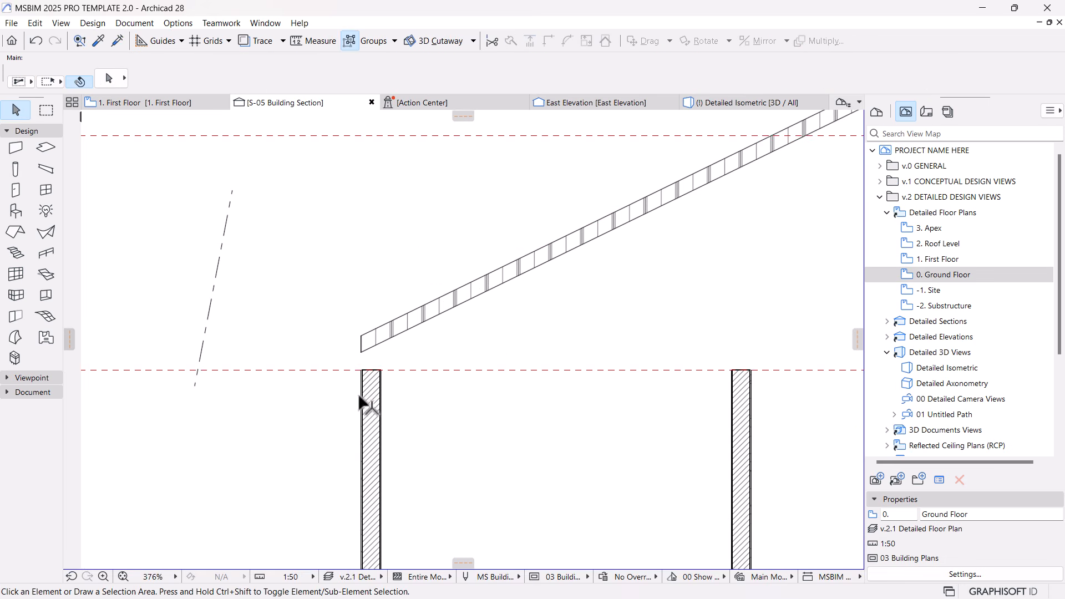
left_click(370, 371)
scroll(373, 368, "down", 4)
scroll(422, 391, "up", 2)
scroll(422, 391, "down", 1)
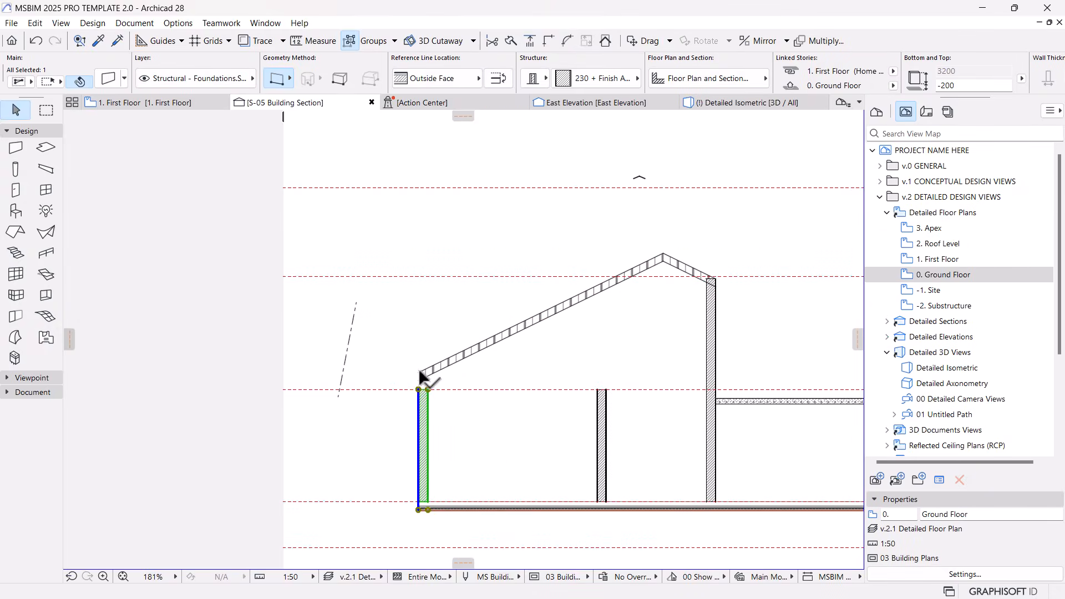
scroll(420, 377, "up", 2)
left_click(465, 369)
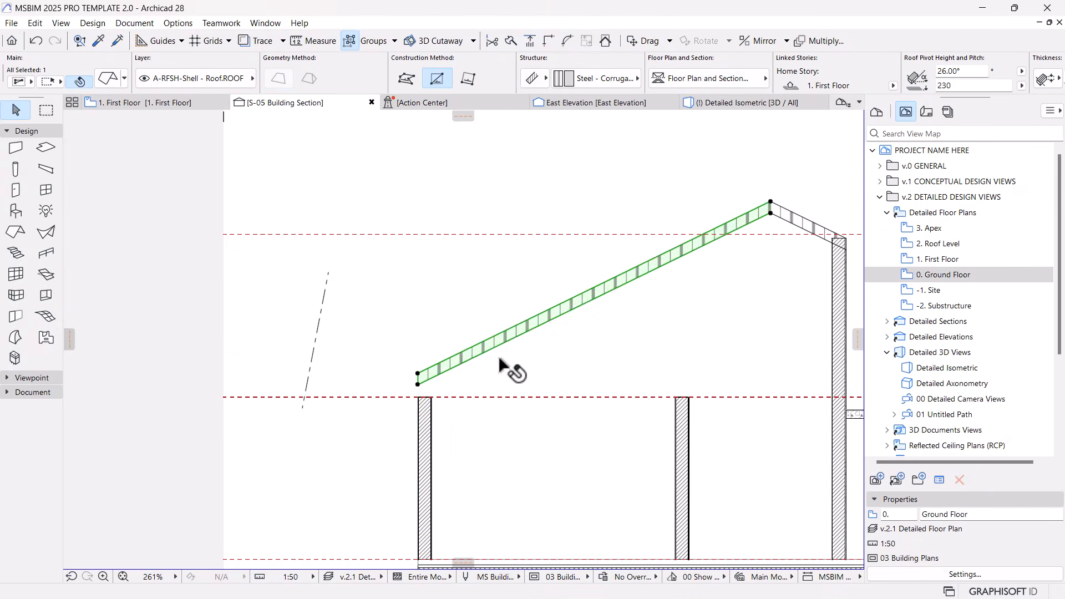
scroll(738, 311, "down", 1)
left_click(804, 221, "shift")
scroll(469, 377, "up", 4)
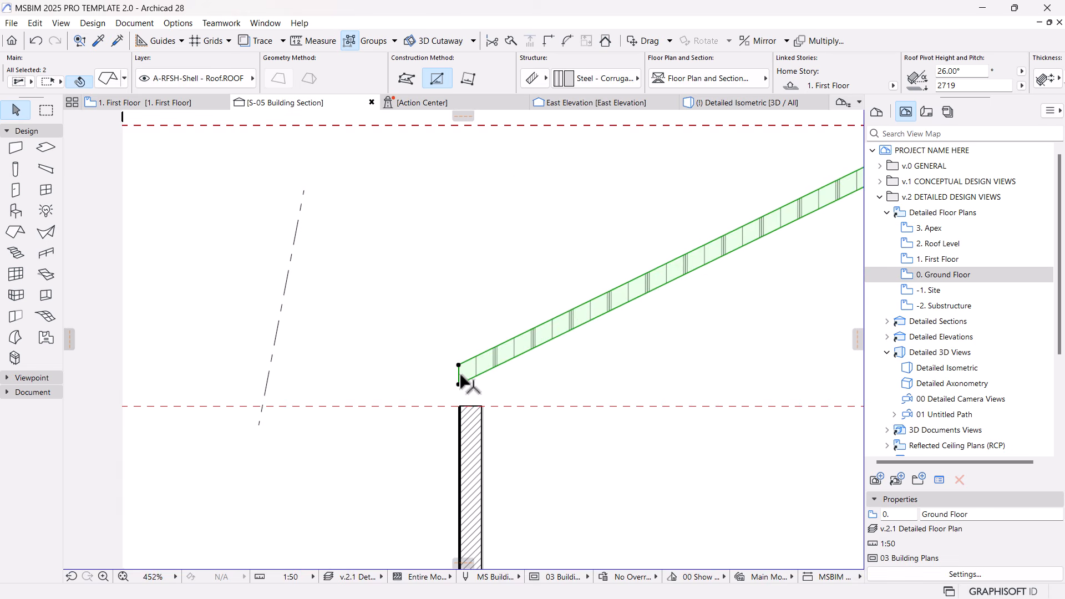
key("ctrl+d")
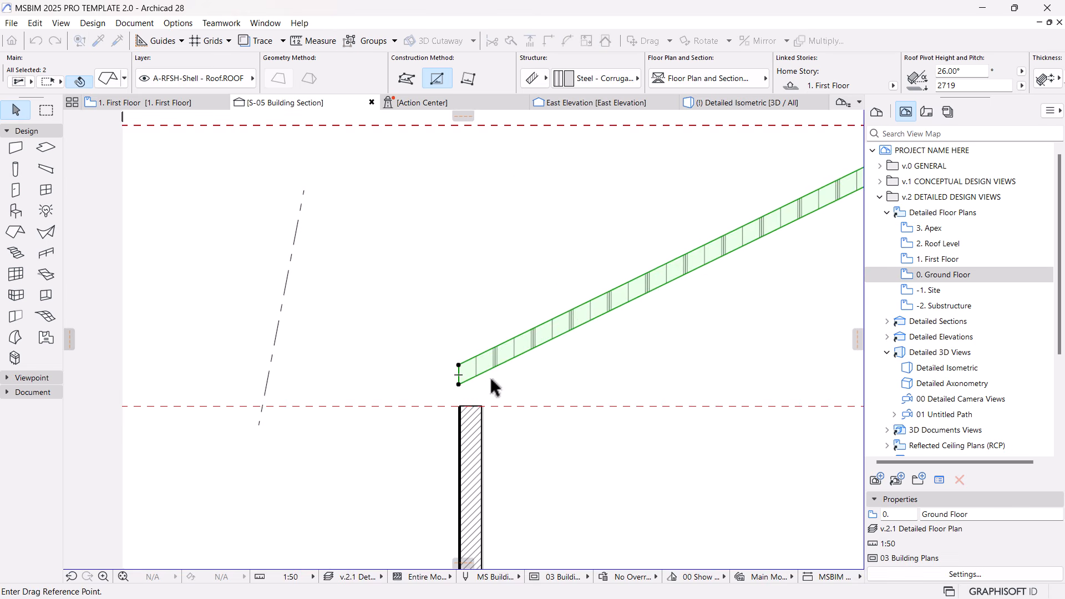
left_click(458, 382)
left_click(459, 406)
Change the building material of both selected roof slopes to Timber - Roof and deselect them.
scroll(431, 378, "down", 2)
scroll(435, 380, "down", 5)
middle_click_drag(620, 411, 583, 380)
scroll(616, 320, "up", 2)
left_click(610, 83)
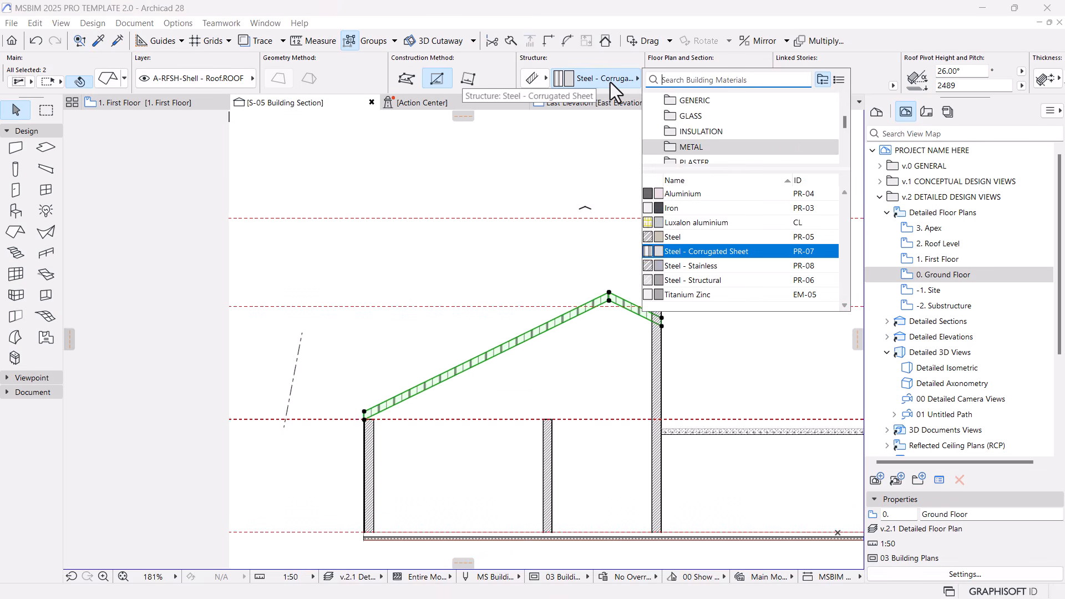
type("tim")
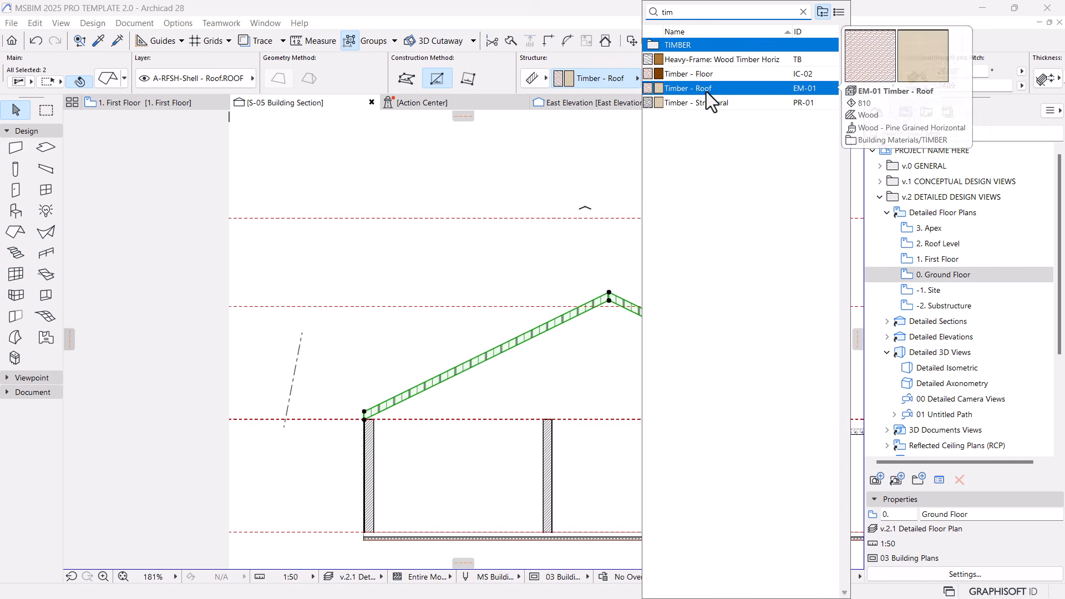
left_click(706, 89)
left_click(605, 358)
Open Solid Element Operations with the garage-side wall under the short roof slope as the target.
scroll(602, 288, "up", 8)
left_click(673, 336)
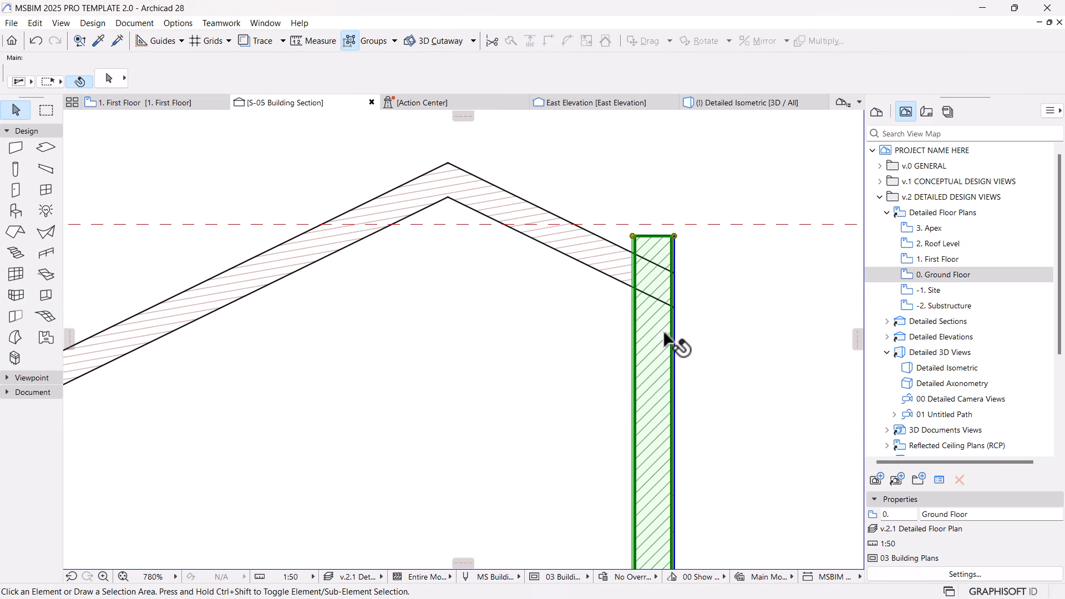
right_click(643, 160)
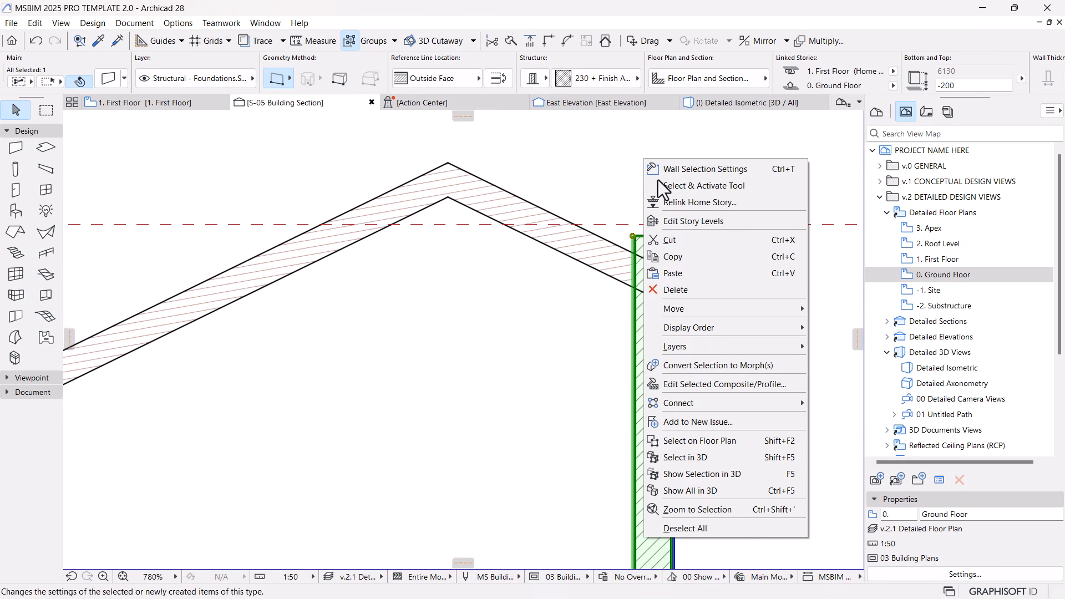
mouse_move(692, 407)
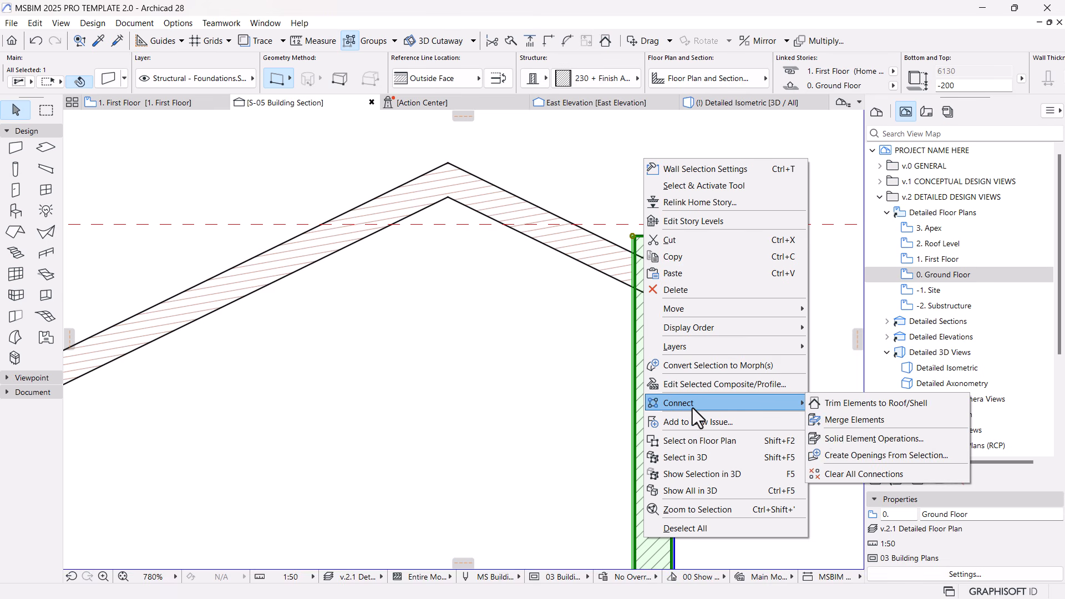
left_click(830, 438)
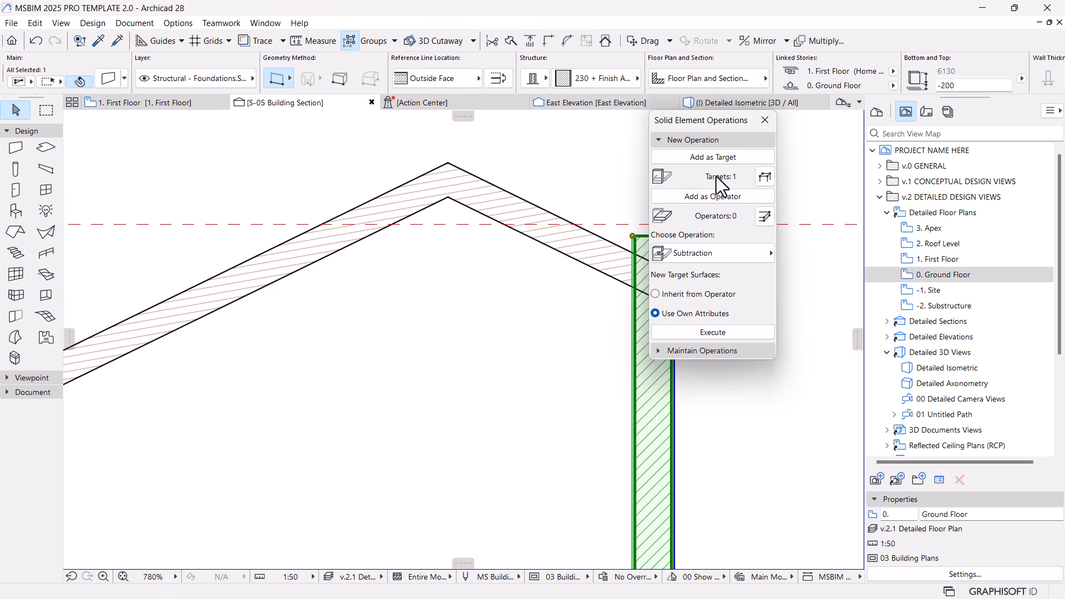
Trim the garage-side wall with the short roof slope as operator, using Subtraction with upward extrusion, and close the operations palette.
left_click(537, 239)
left_click(705, 197)
left_click(721, 253)
left_click(821, 265)
left_click_drag(743, 114, 490, 135)
left_click(460, 352)
left_click(751, 307)
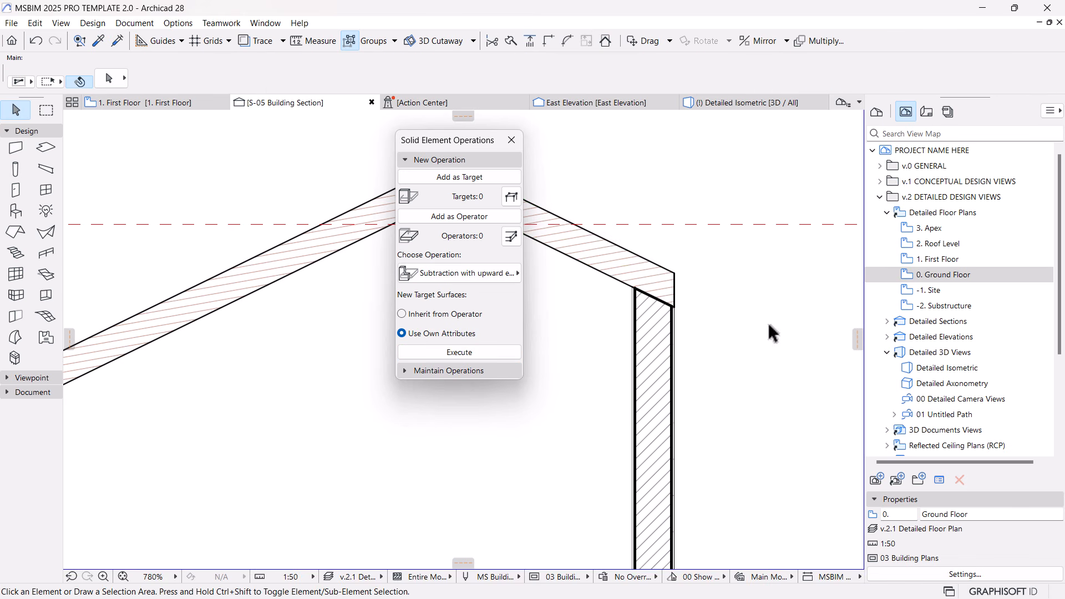
left_click(512, 139)
Stretch the outer wall at the long slope's eave up past the roof, to about 3591 mm high.
scroll(694, 242, "down", 5)
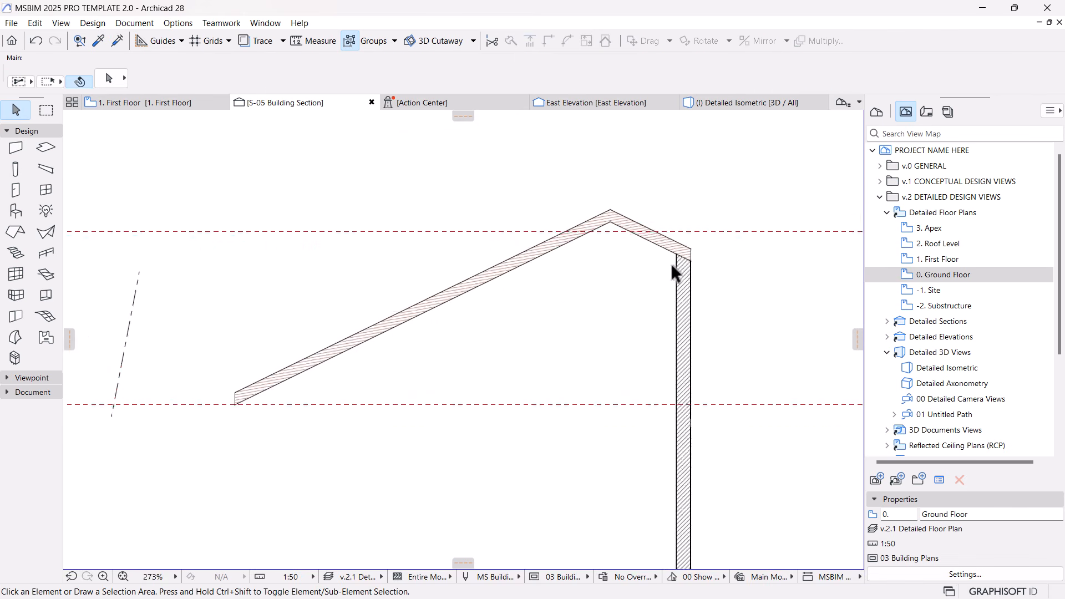
scroll(686, 254, "down", 3)
scroll(388, 310, "up", 10)
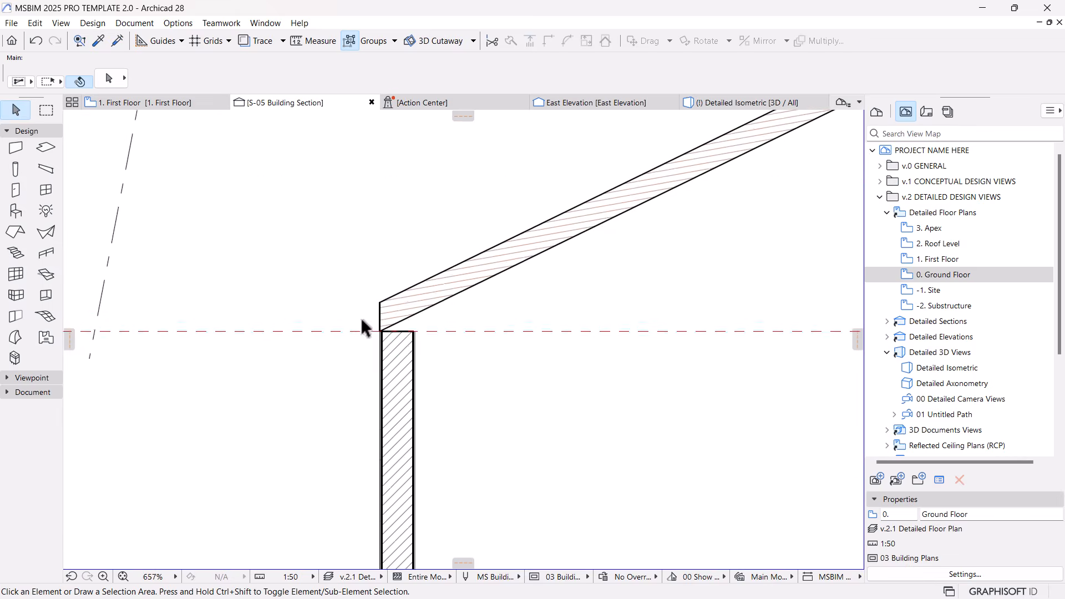
left_click(443, 394)
left_click(454, 340)
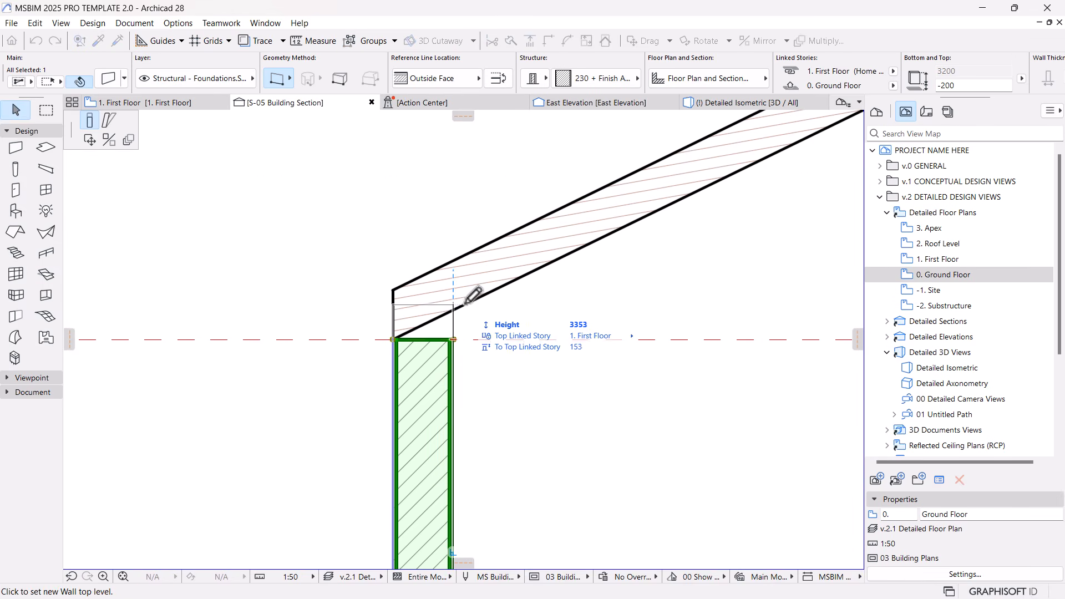
left_click(473, 162)
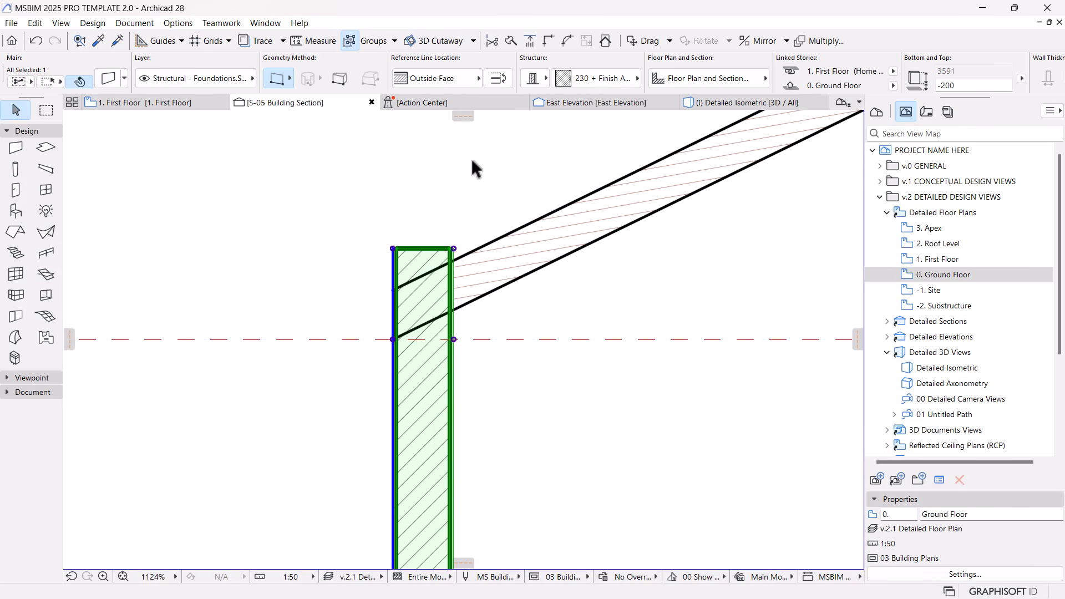
Trim the outer eave wall with the long roof slope as operator, using a solid element Subtraction with upward extrusion.
right_click(473, 163)
mouse_move(561, 407)
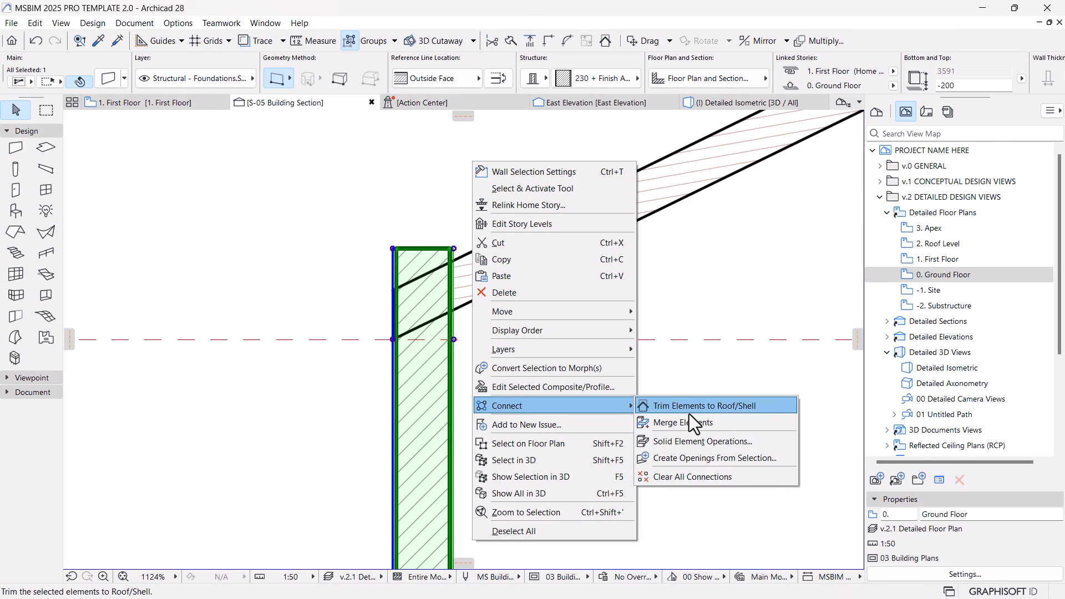
left_click(670, 443)
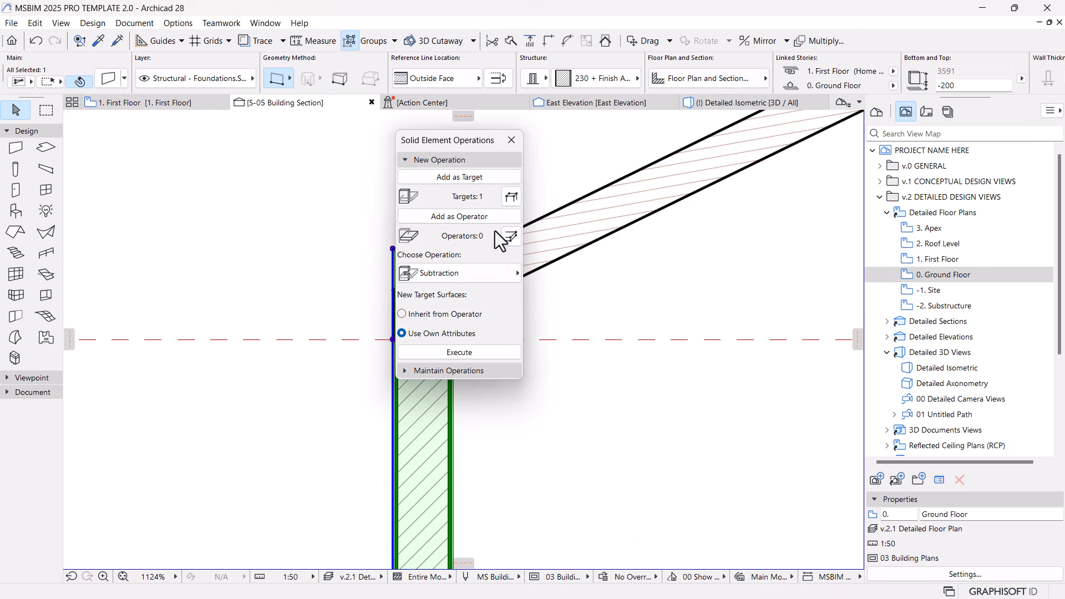
left_click(563, 253)
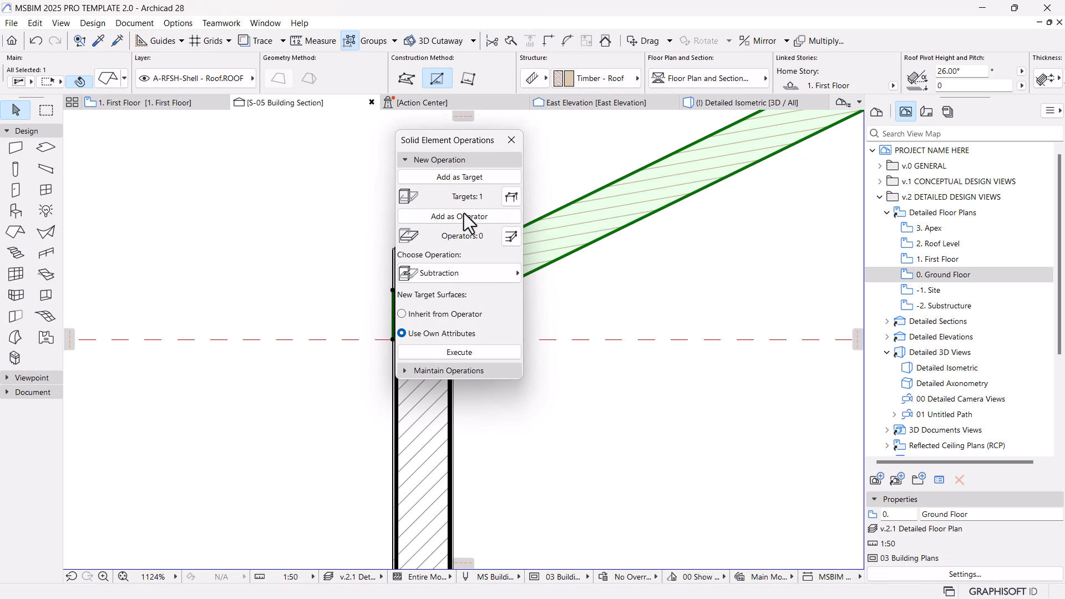
left_click(443, 221)
left_click(462, 274)
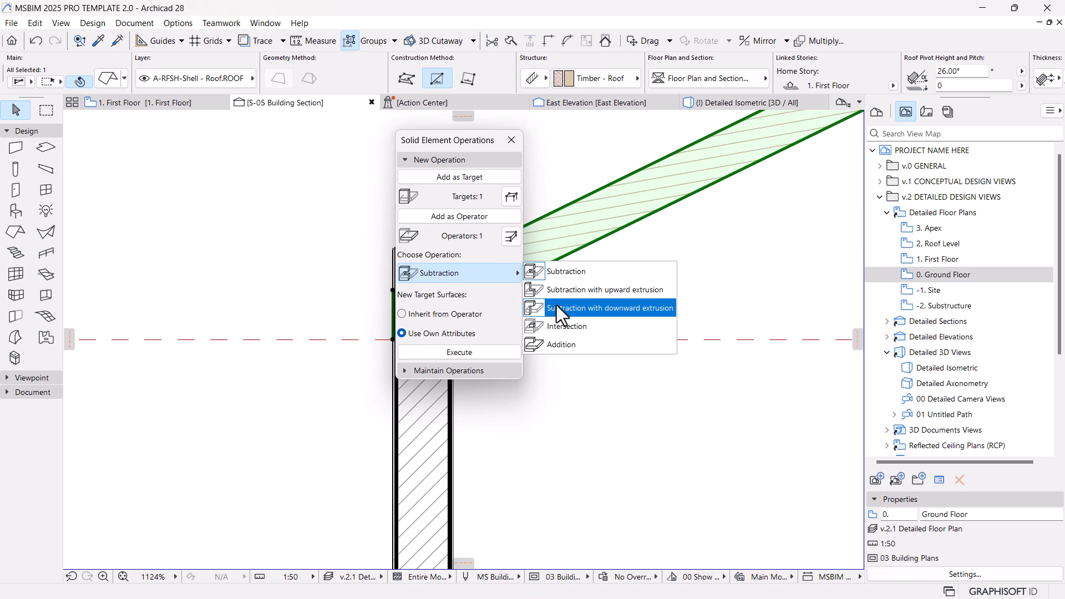
left_click(586, 291)
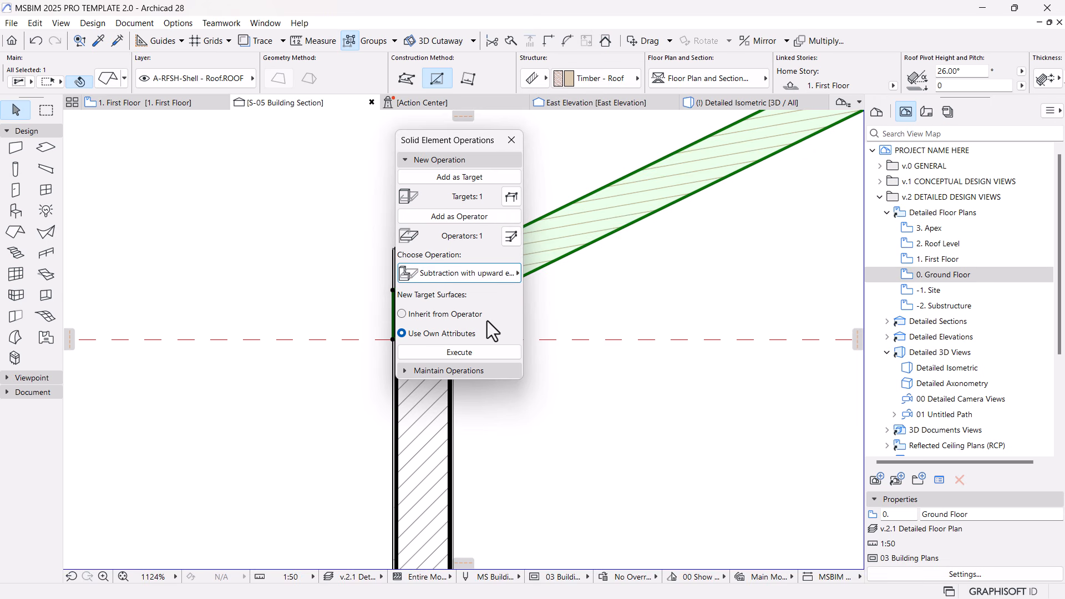
left_click(477, 352)
left_click_drag(475, 142, 277, 187)
left_click(457, 177)
Change the three ground-floor slabs cut by the section to the RC Slab+Tile Finish composite and deselect them.
scroll(499, 299, "down", 10)
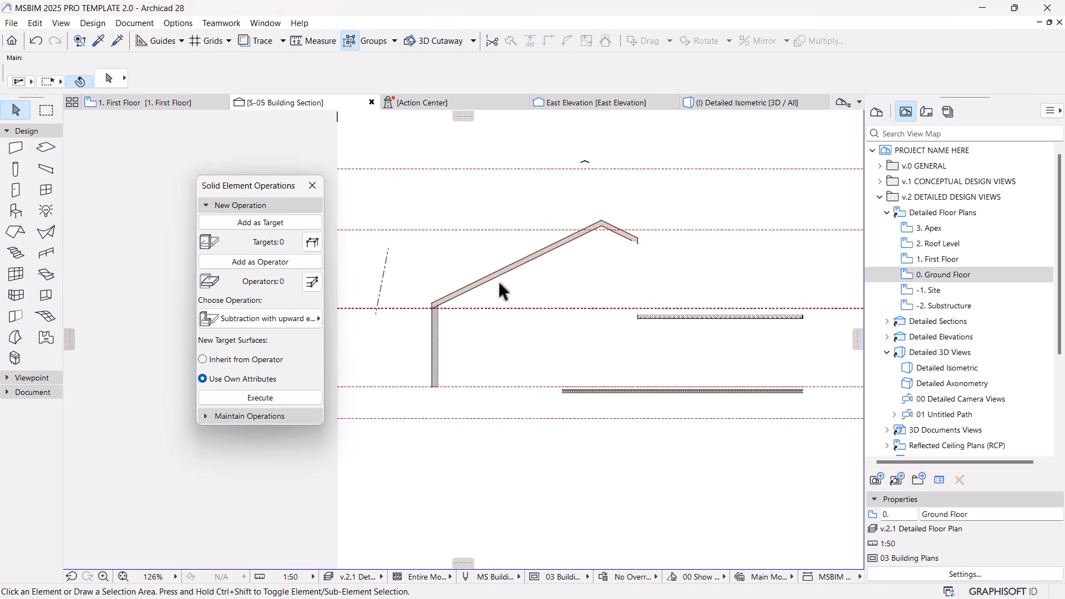
scroll(639, 261, "up", 1)
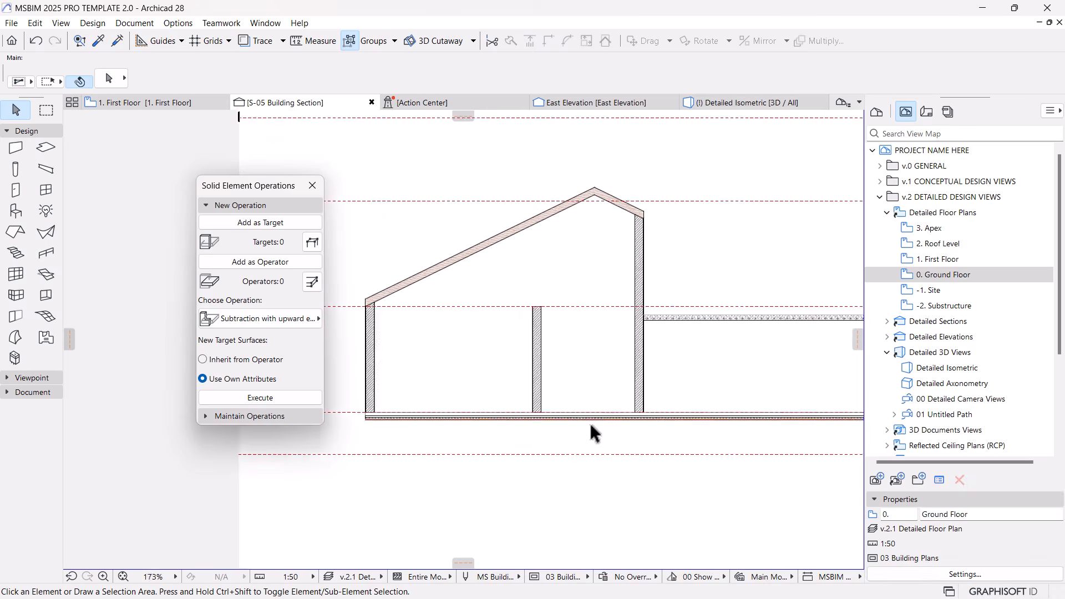
scroll(660, 413, "up", 9)
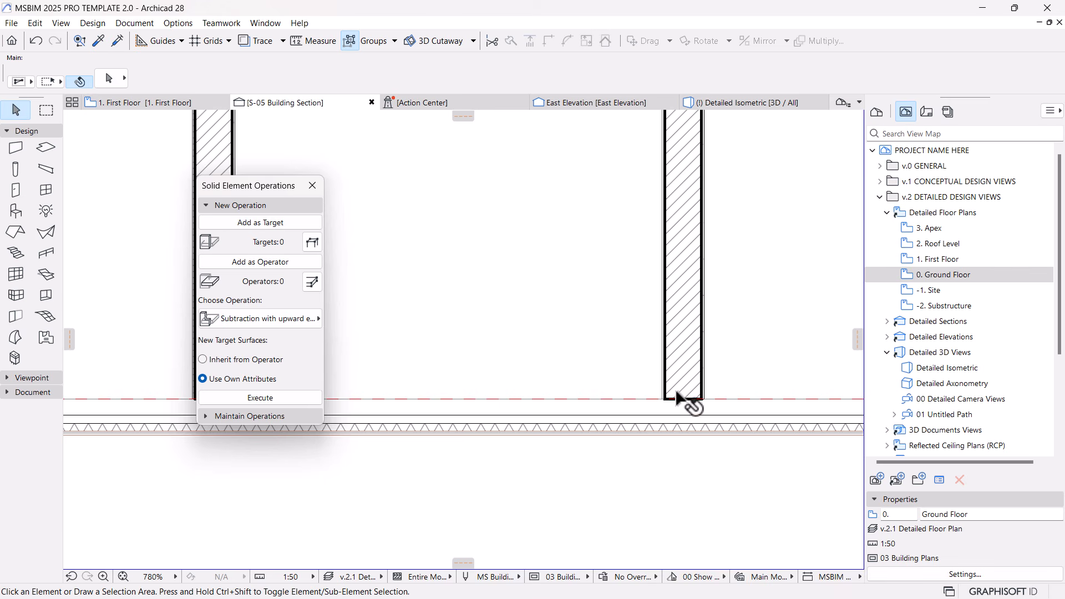
scroll(677, 392, "down", 1)
left_click(643, 417)
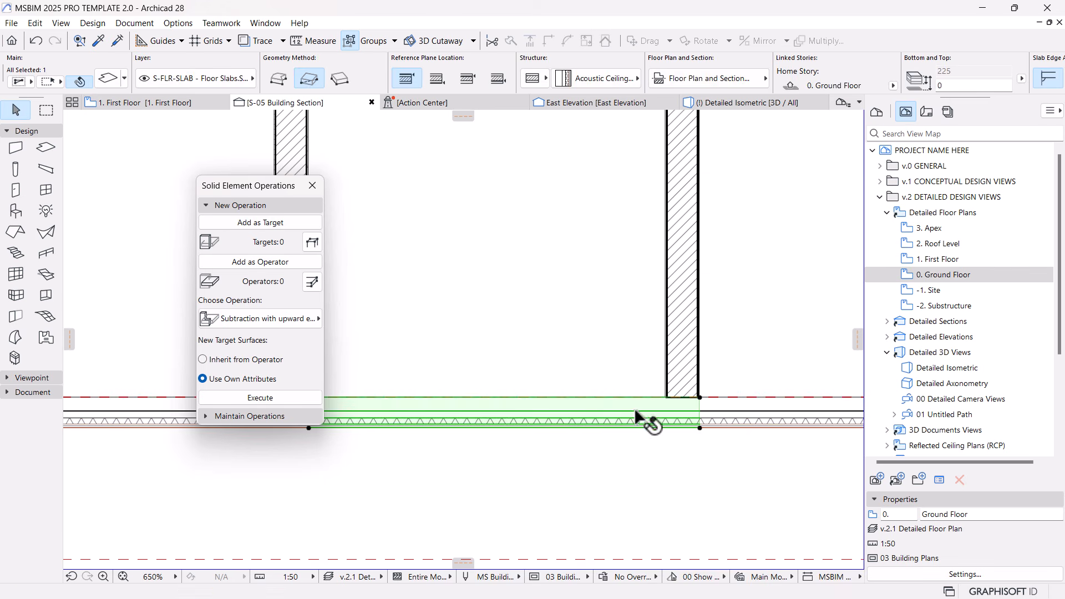
scroll(638, 358, "down", 6)
scroll(593, 381, "down", 3)
scroll(625, 378, "up", 4)
scroll(625, 378, "down", 3)
scroll(618, 389, "down", 1)
left_click(491, 384, "shift")
left_click(642, 384, "shift")
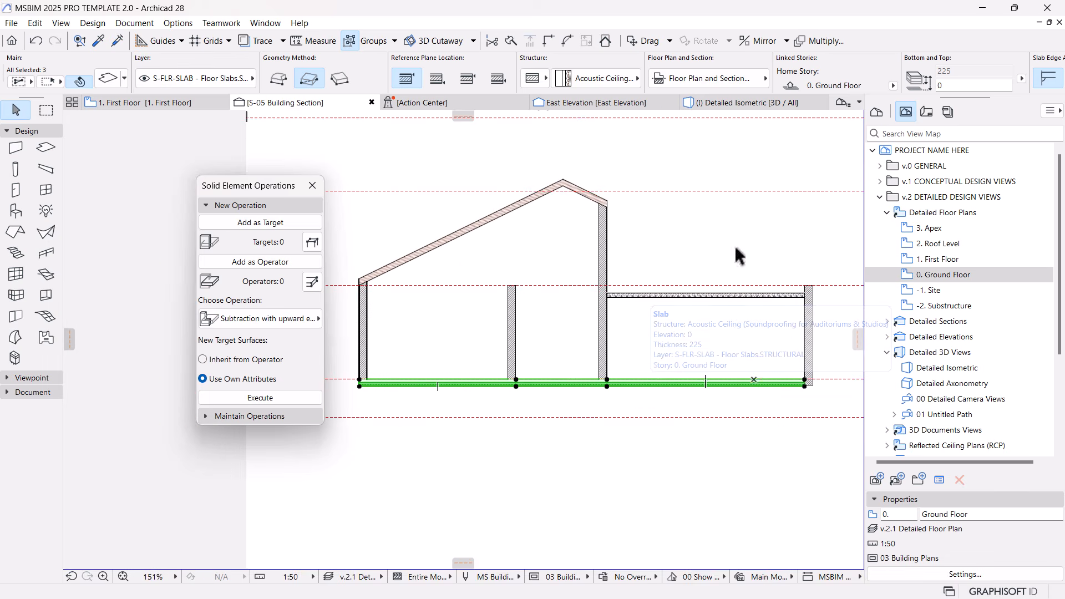
left_click(604, 84)
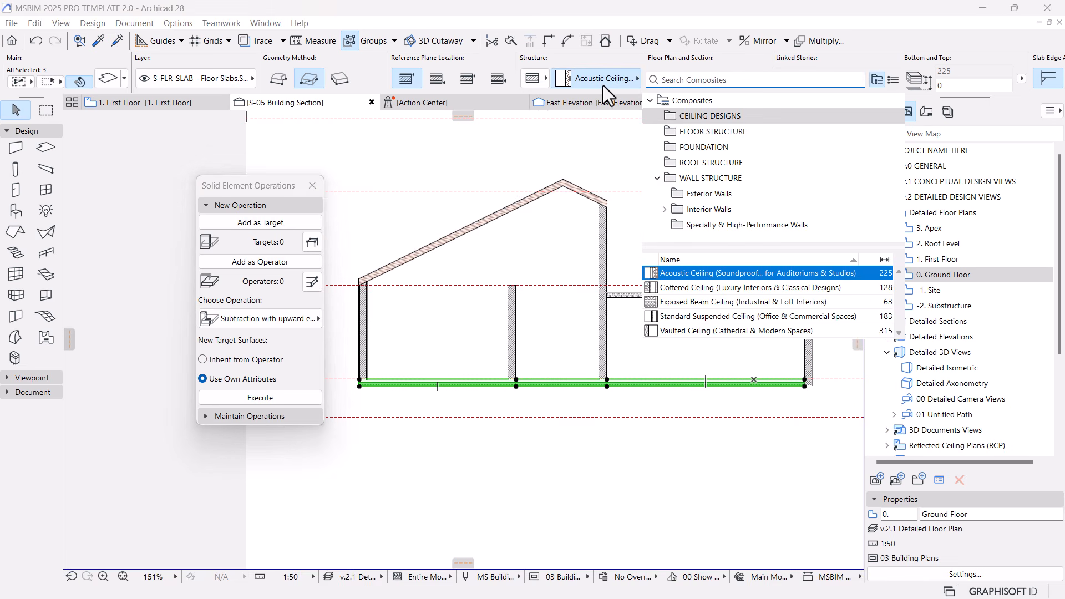
left_click(713, 132)
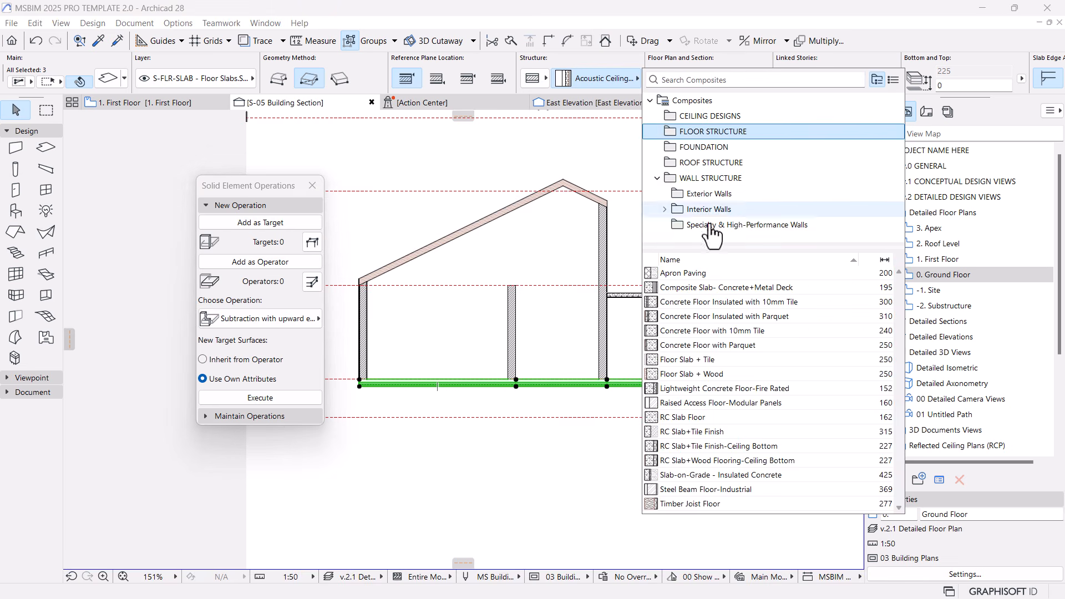
left_click(688, 435)
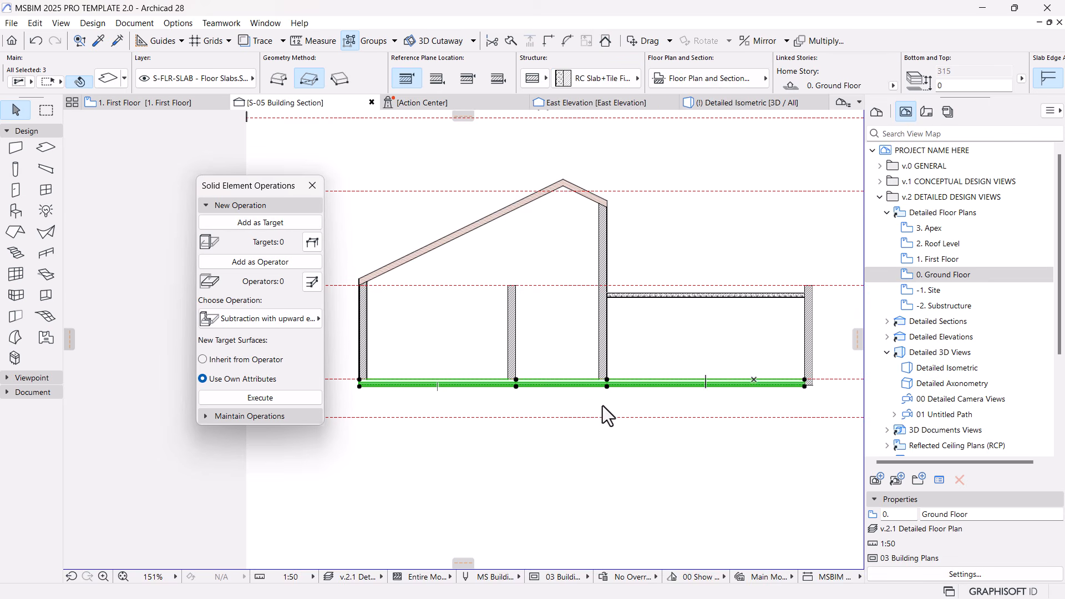
left_click(558, 439)
Examine the junctions between the ground-floor slabs and the wall bases along the section.
scroll(589, 368, "up", 7)
scroll(644, 385, "down", 5)
middle_click_drag(389, 403, 478, 404)
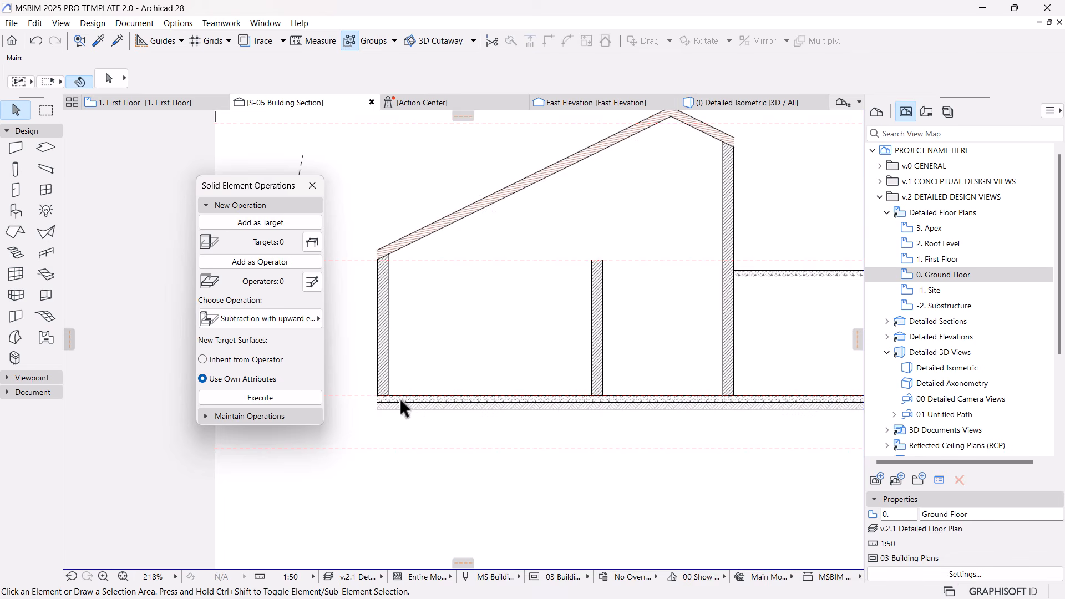
scroll(389, 405, "up", 4)
scroll(392, 408, "down", 6)
mouse_move(392, 409)
middle_mouse_down()
mouse_move(493, 428)
mouse_move(474, 426)
middle_mouse_up()
scroll(701, 387, "up", 9)
scroll(754, 380, "down", 8)
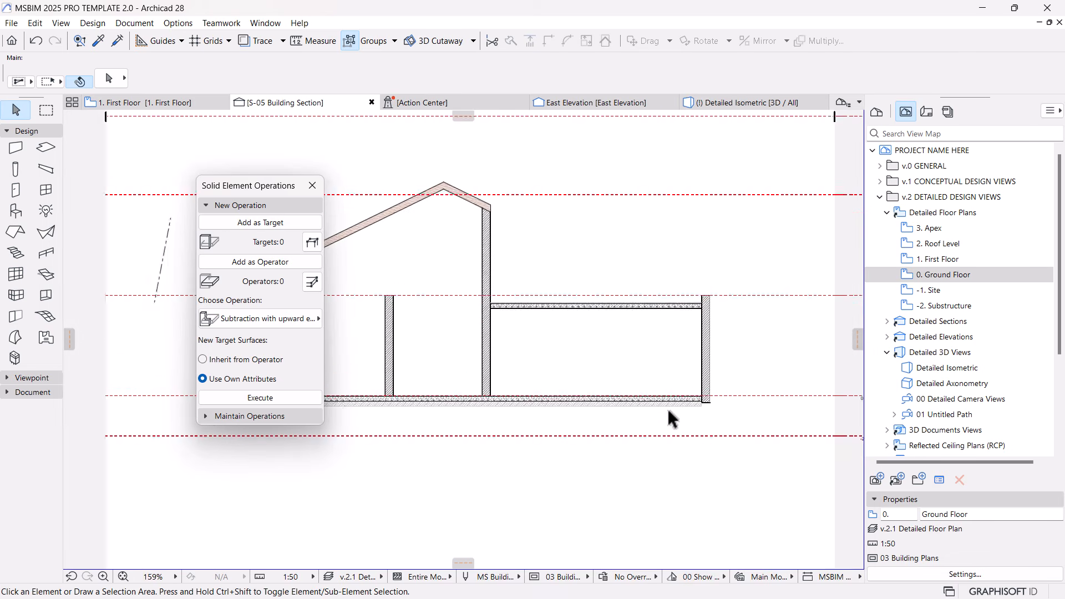
scroll(671, 420, "down", 2)
middle_click_drag(549, 382, 569, 398)
scroll(798, 374, "up", 10)
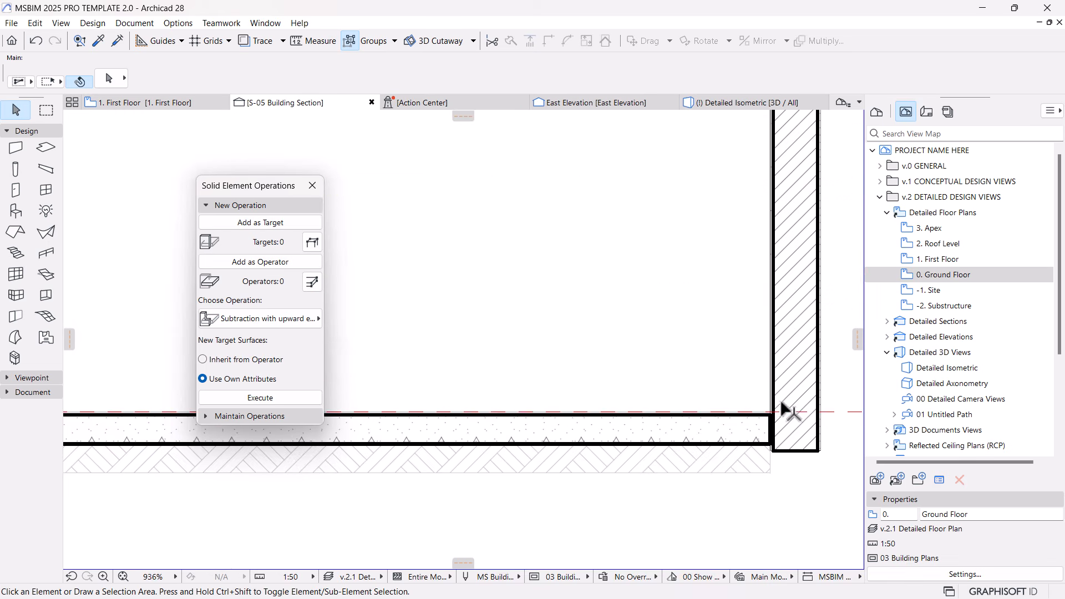
On the Ground Floor plan, offset the garage slab's outer side edge and door-side edge to the outer wall faces.
left_click(737, 440)
double_click(887, 275)
scroll(655, 261, "up", 5)
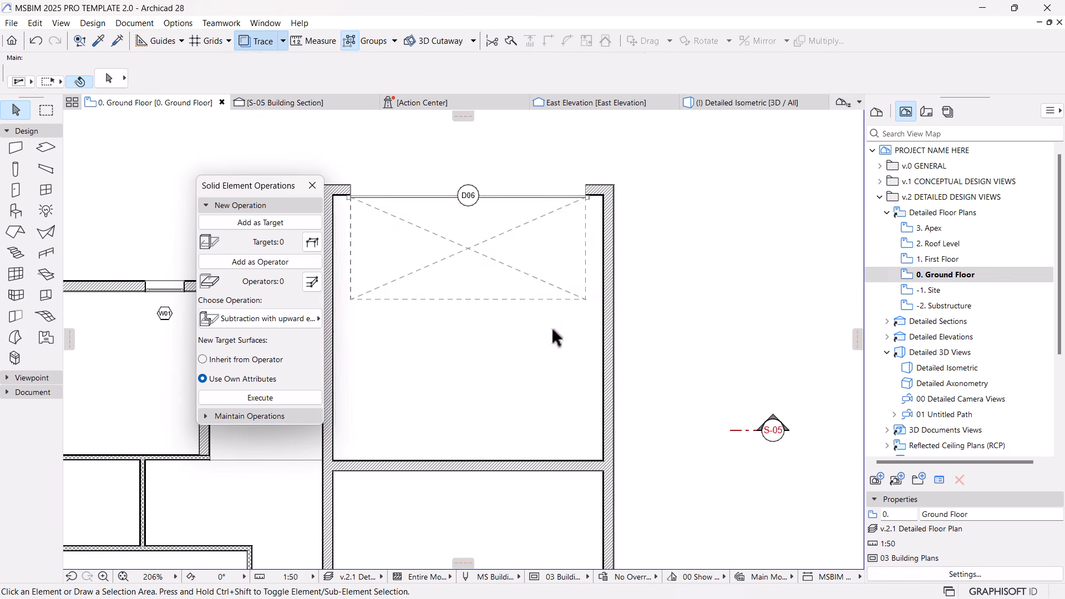
left_click(508, 361)
left_click(602, 313)
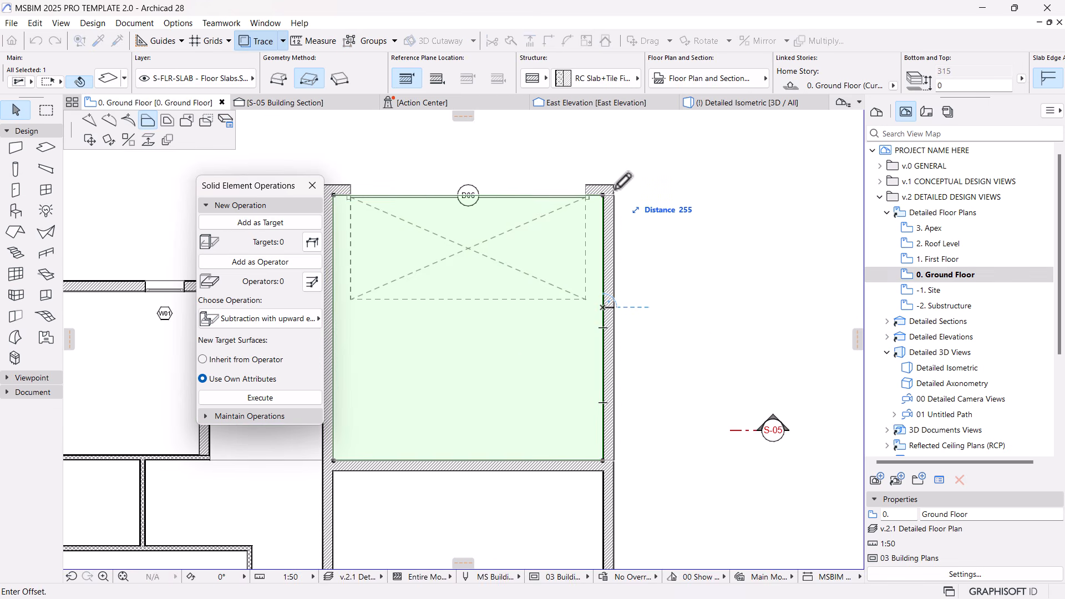
left_click(612, 195)
left_click(607, 194)
left_click(608, 185)
Offset the east and south edges of the slab in the room behind the garage to the outer wall faces.
scroll(661, 260, "down", 3)
middle_click_drag(577, 316, 638, 271)
left_click(622, 355)
scroll(693, 389, "up", 3)
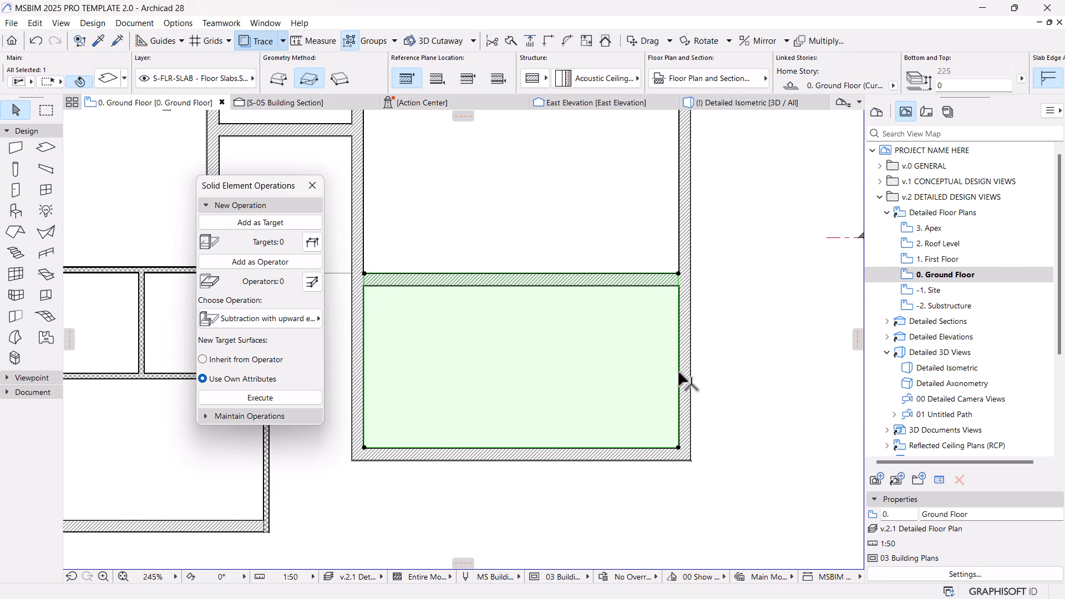
left_click(686, 379)
left_click(693, 447)
left_click(674, 450)
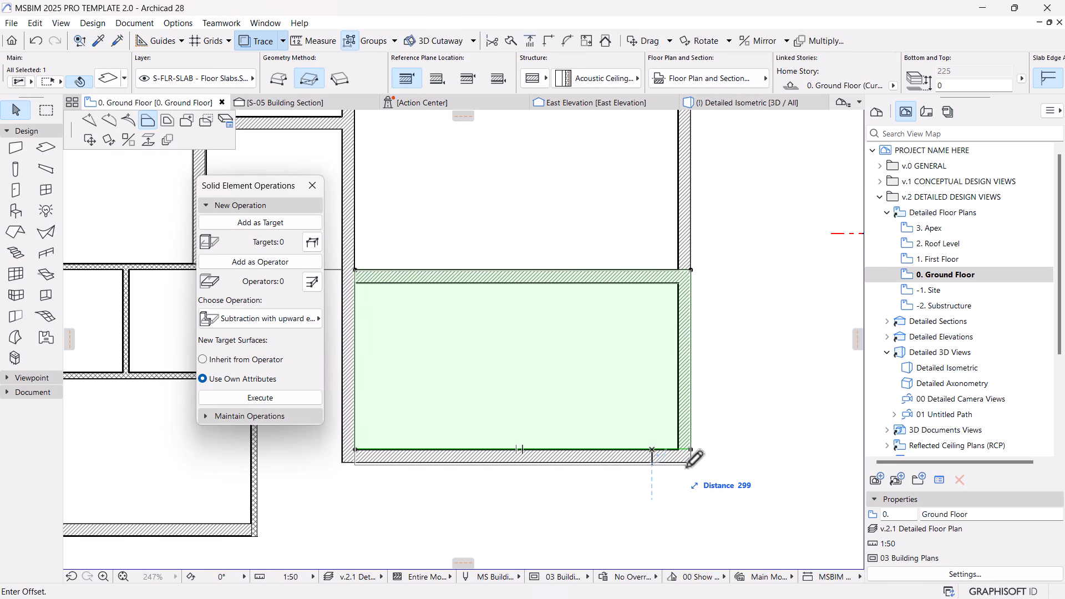
left_click(700, 462)
Select the slab of the southernmost room in the west wing and close the Solid Element Operations palette.
scroll(733, 368, "down", 3)
left_click(541, 399)
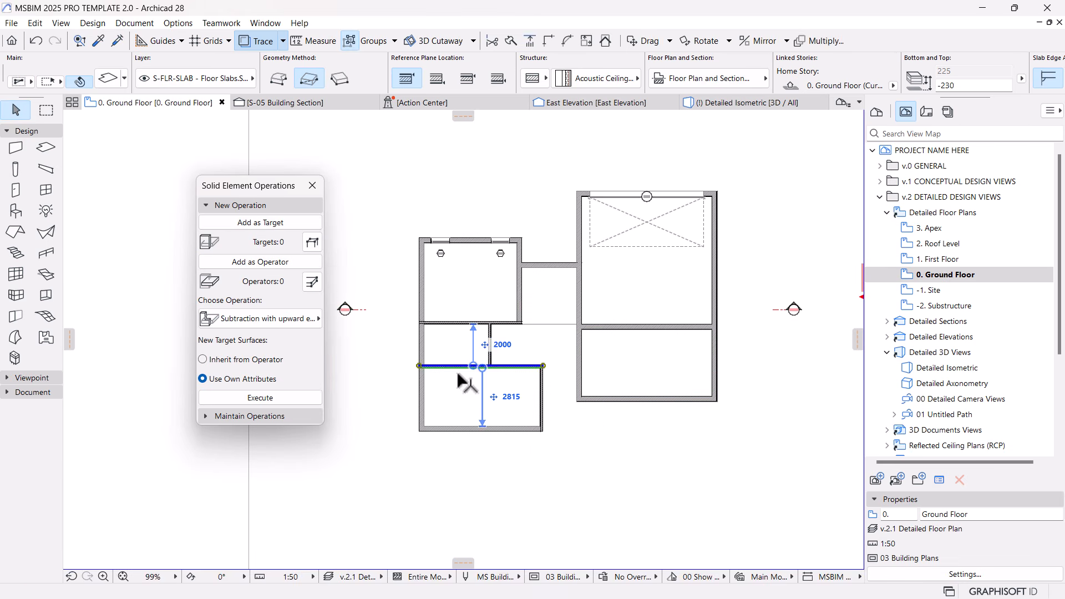
left_click(520, 417)
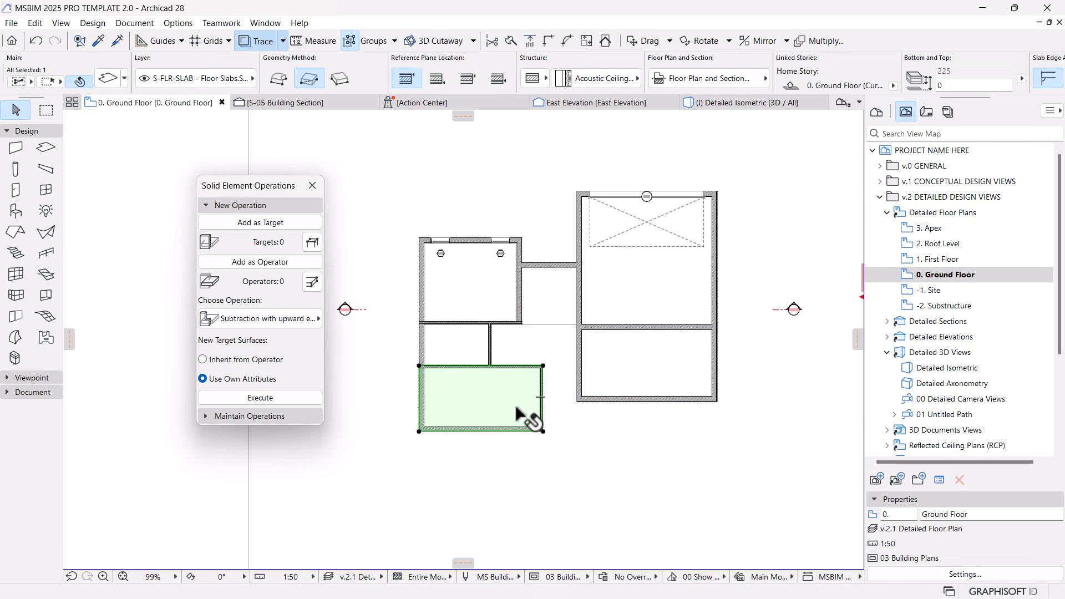
scroll(545, 281, "up", 2)
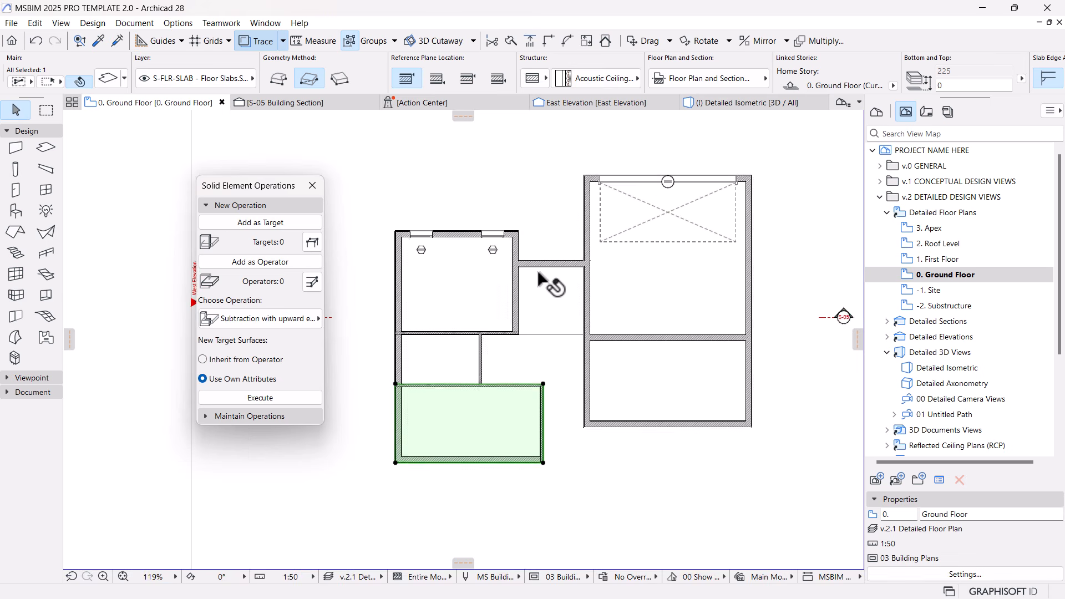
left_click(312, 186)
scroll(579, 260, "down", 2)
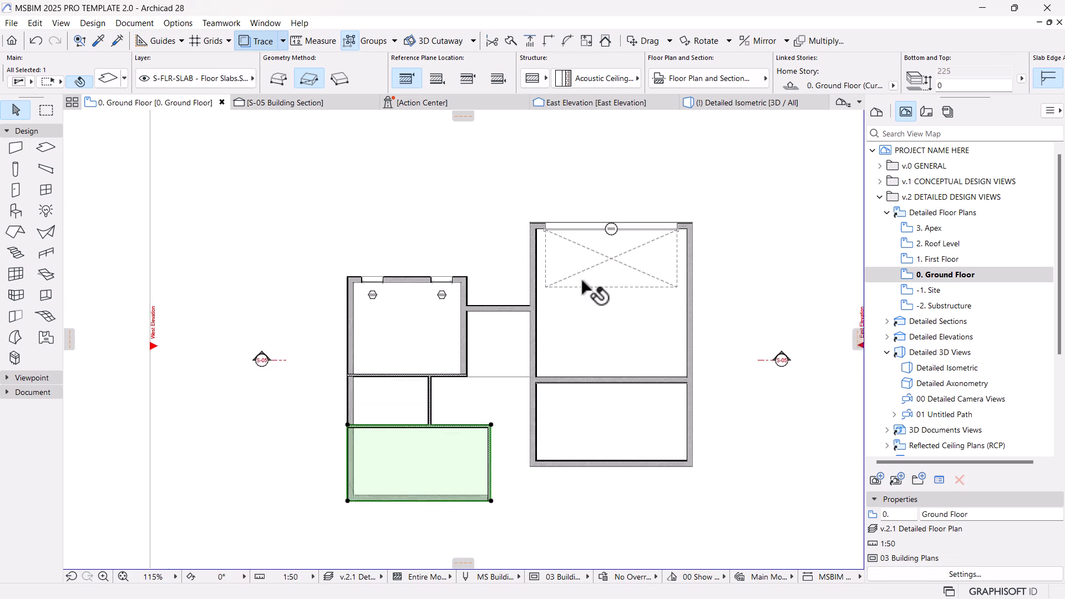
In the detailed isometric 3D view, examine the pitched roofs and the walls beneath them from several sides.
left_click(741, 103)
middle_click_drag(671, 305, 349, 418, "shift")
scroll(599, 370, "up", 3)
scroll(350, 418, "down", 3)
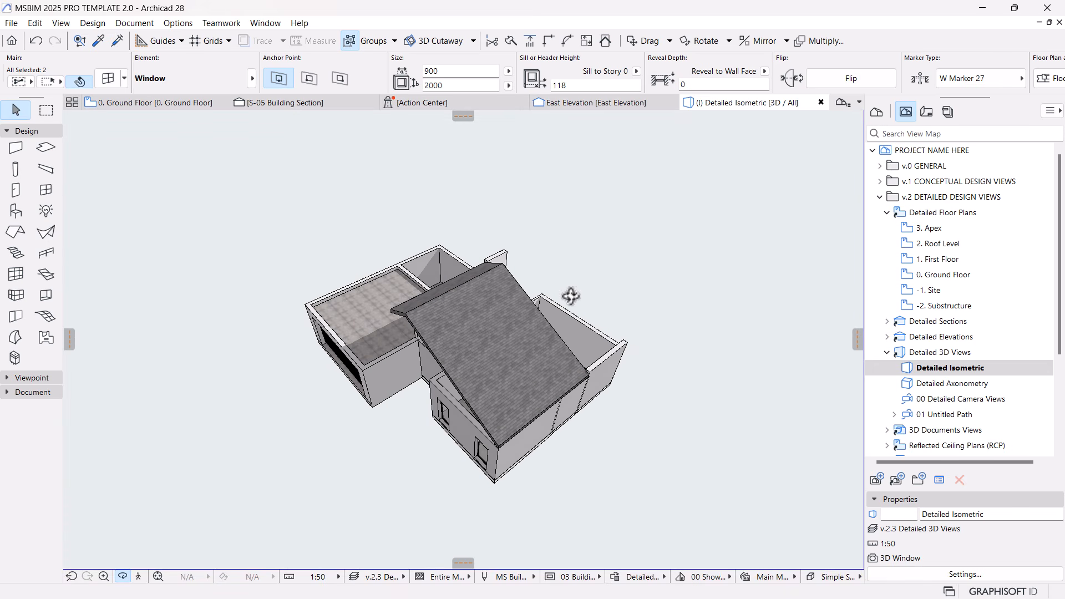
middle_click_drag(585, 276, 555, 240, "shift")
scroll(542, 339, "up", 2)
middle_click_drag(659, 311, 639, 340, "shift")
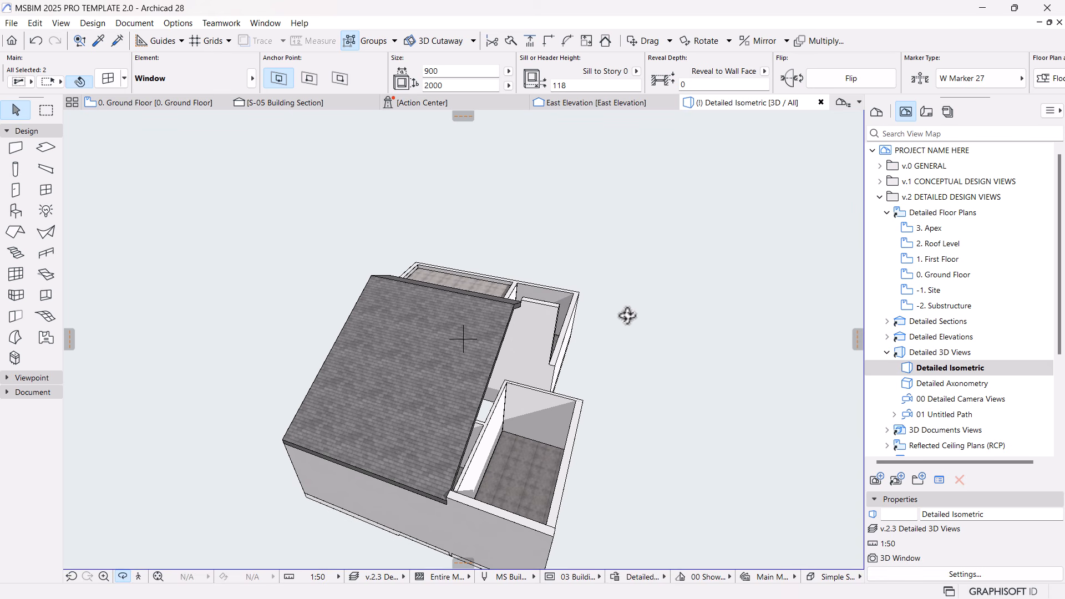
middle_click_drag(473, 393, 642, 395, "shift")
middle_click_drag(250, 377, 509, 356)
scroll(418, 369, "up", 3)
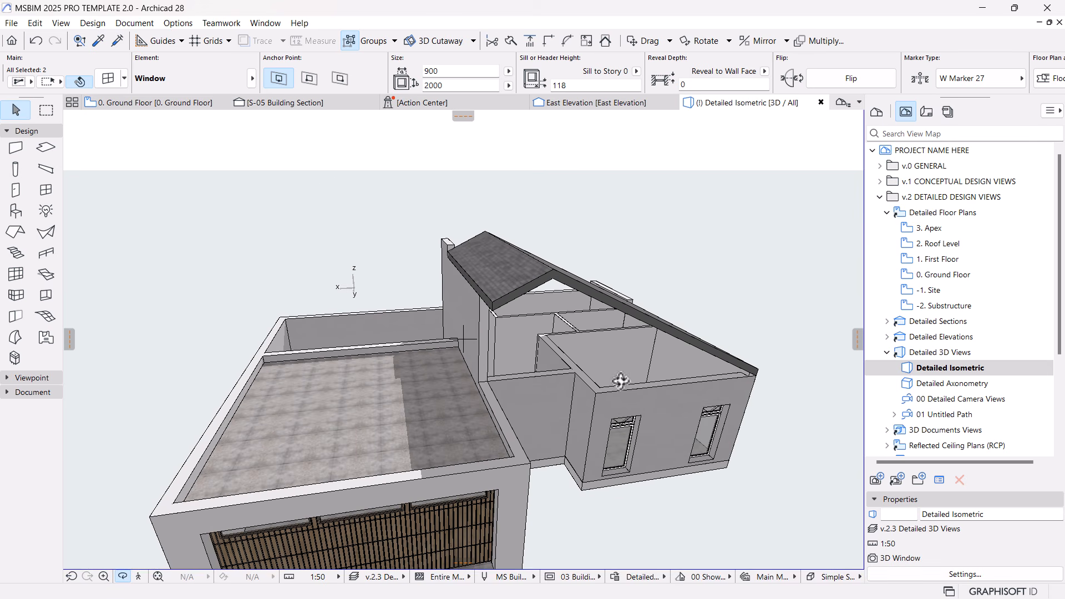
Stretch the west wing's two-window front wall upward past the sloping roof, to about 6580 mm high.
left_click(637, 399)
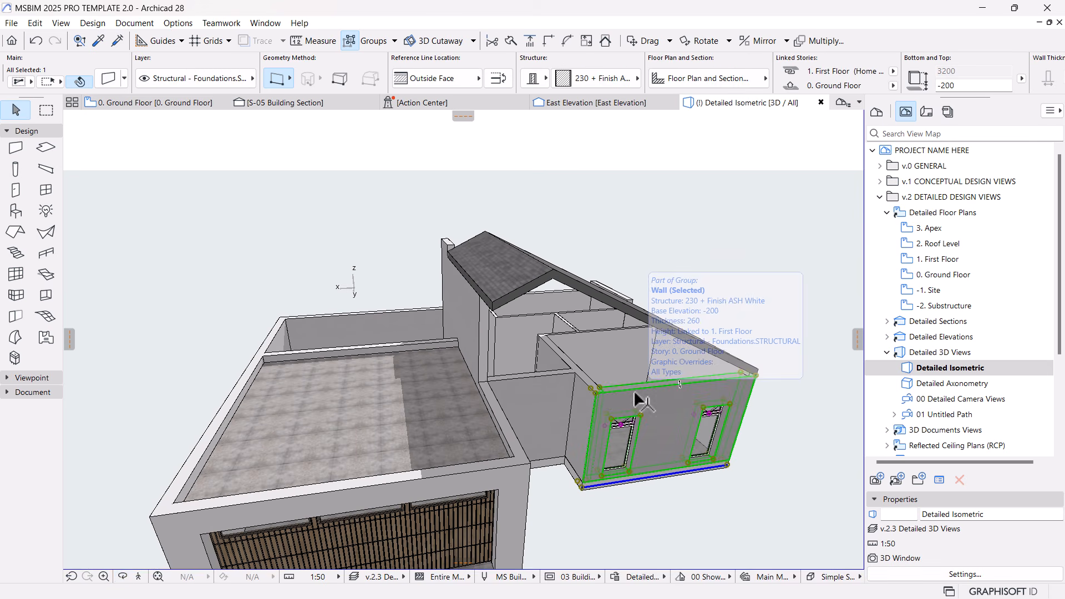
left_click(597, 389)
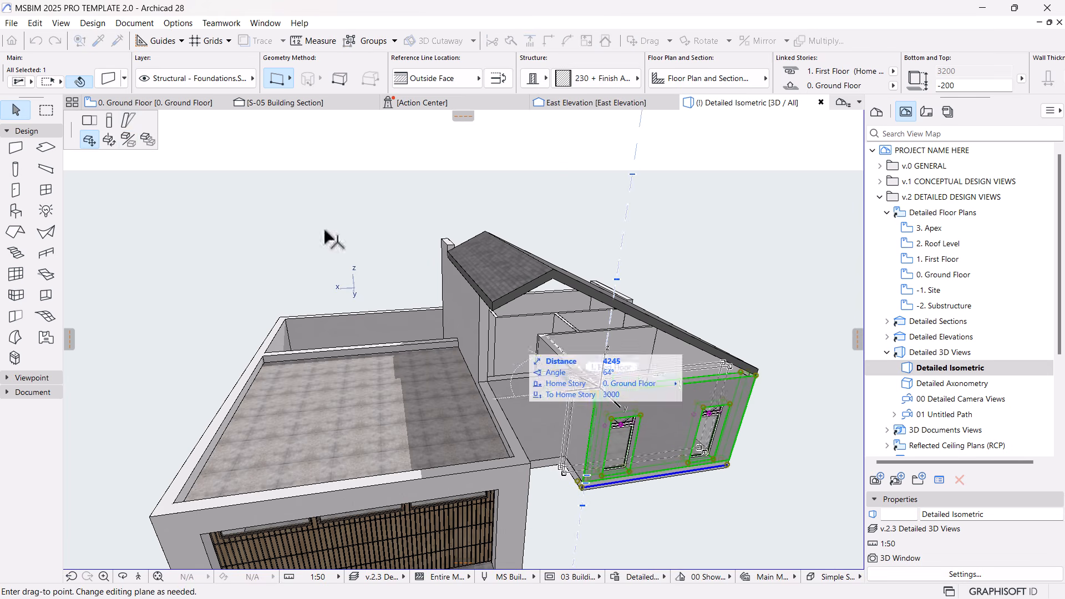
left_click(113, 121)
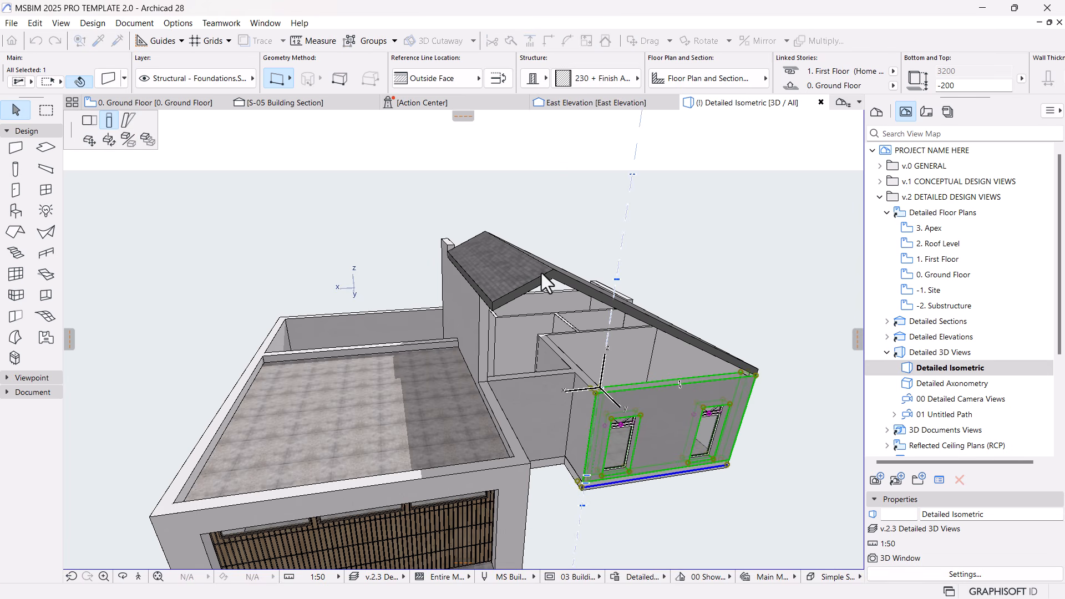
left_click(659, 225)
key("Escape")
scroll(563, 339, "down", 2)
middle_click_drag(554, 380, 532, 378)
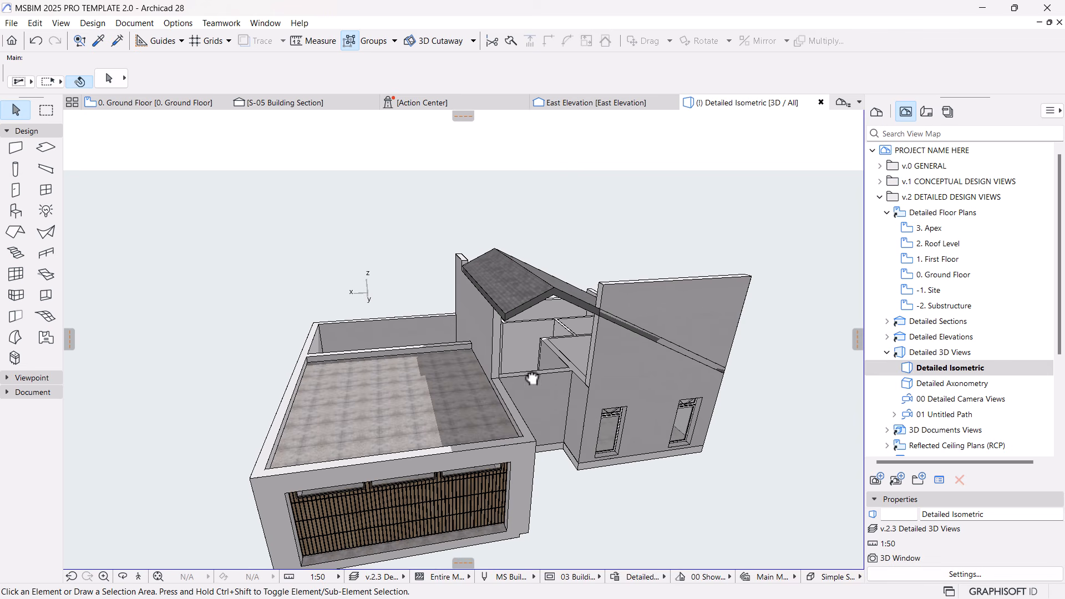
Open Solid Element Operations for the raised two-window wall and set that wall as the target.
middle_click_drag(634, 429, 526, 373, "shift")
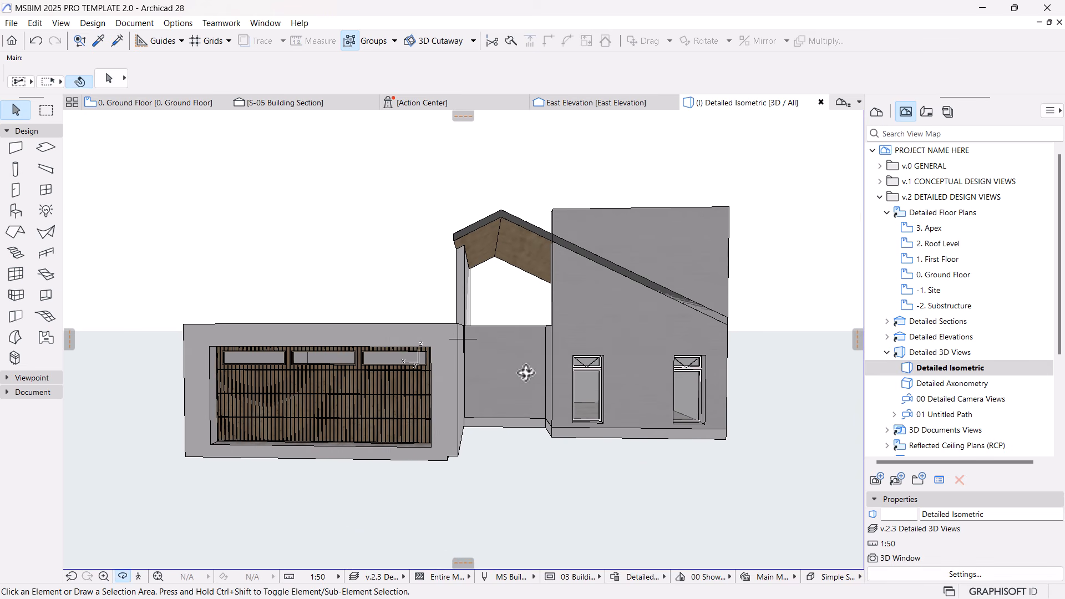
middle_click_drag(571, 317, 577, 337, "shift")
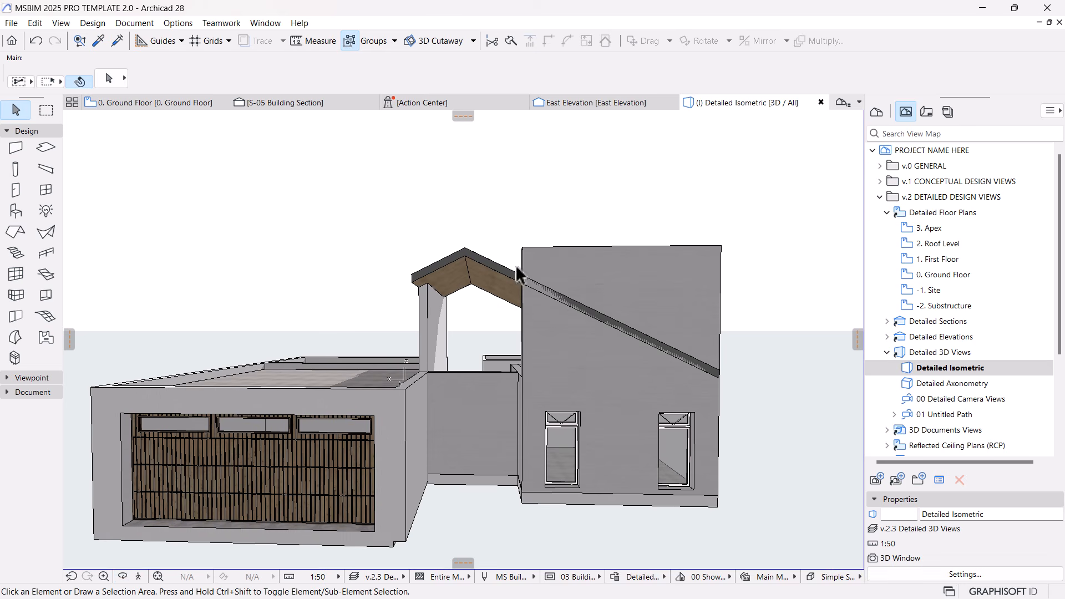
left_click(546, 275)
right_click(594, 173)
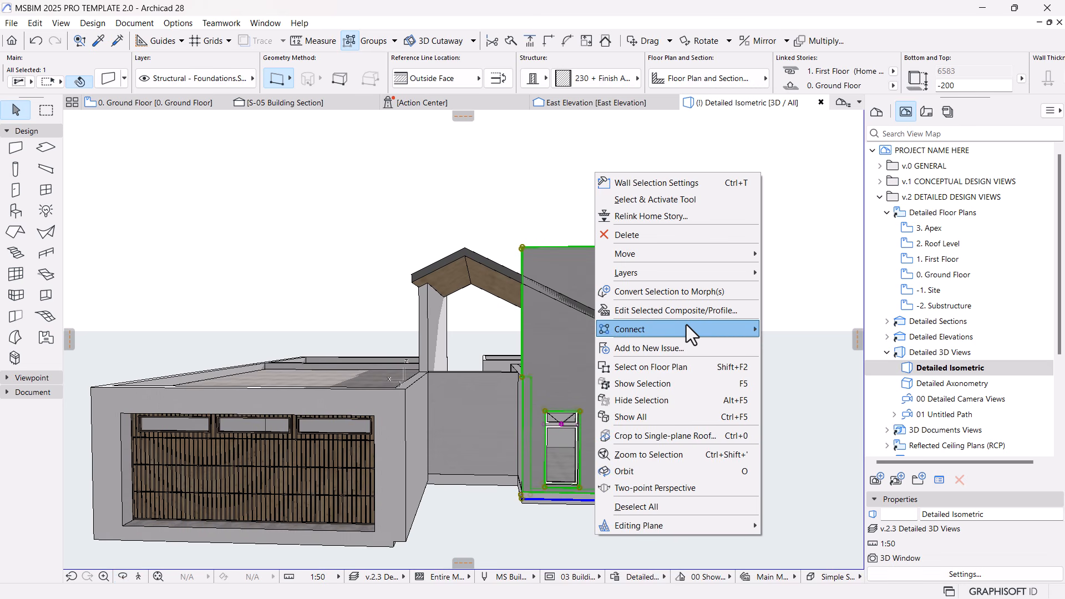
mouse_move(750, 333)
left_click(798, 365)
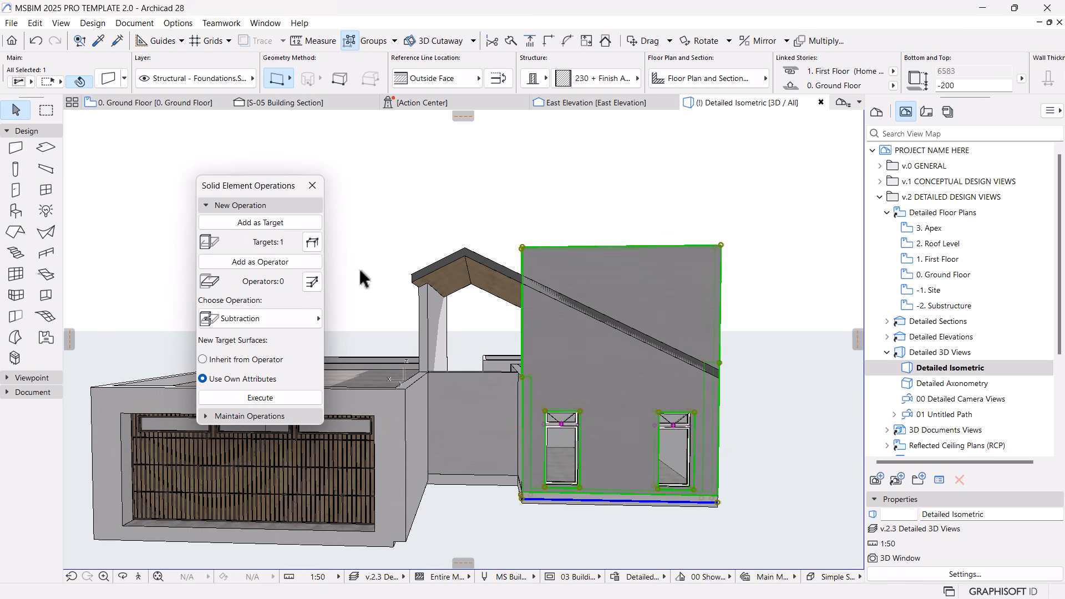
Trim the two-window wall to the long roof slope using Subtraction with upward extrusion, with the roof as operator.
left_click(472, 287)
left_click(285, 263)
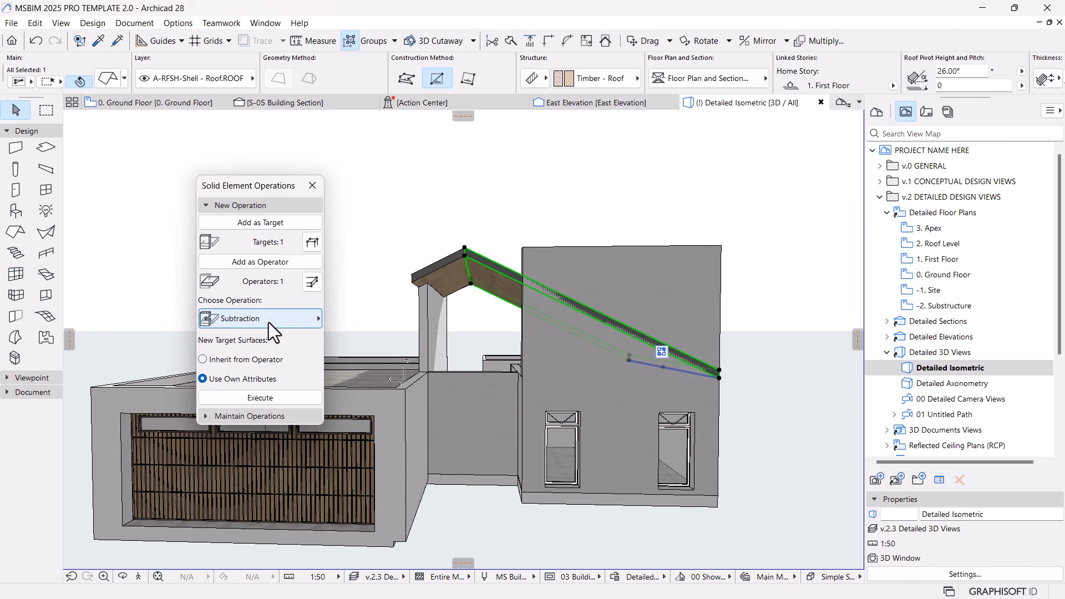
left_click(265, 325)
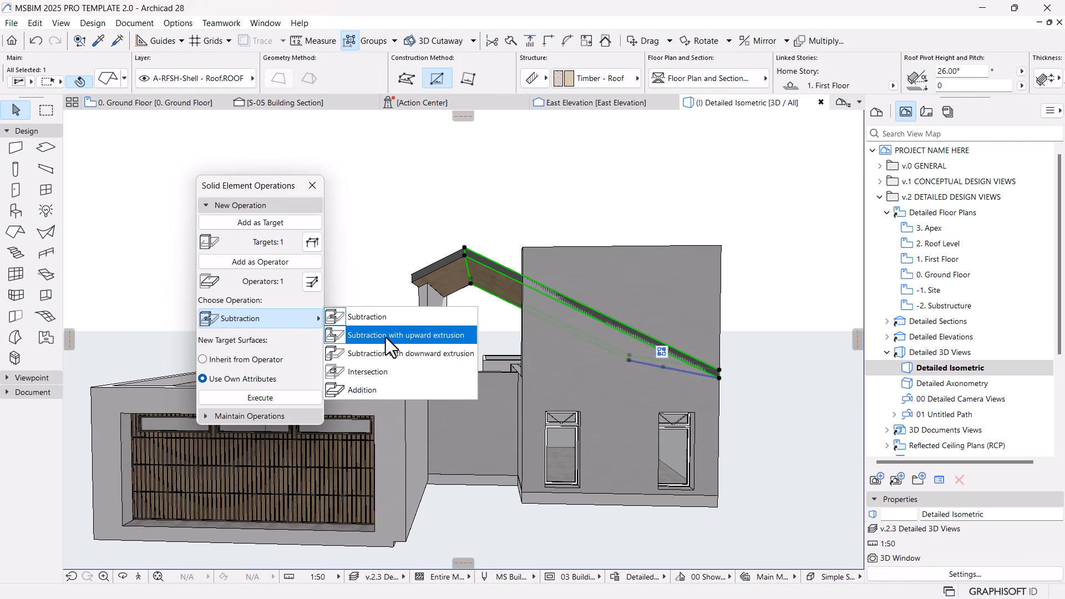
left_click(351, 336)
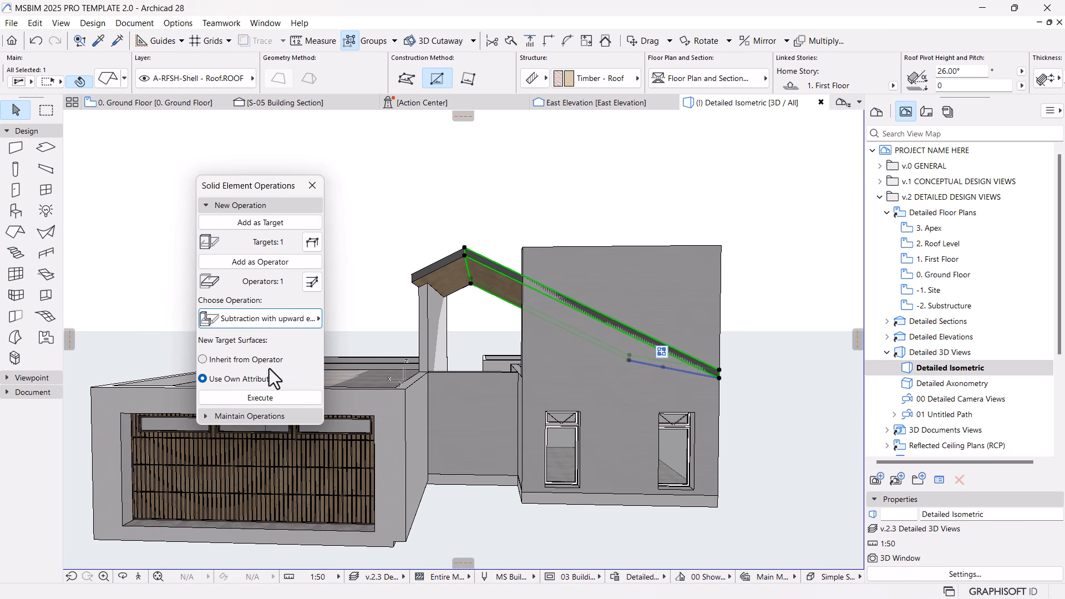
left_click(268, 401)
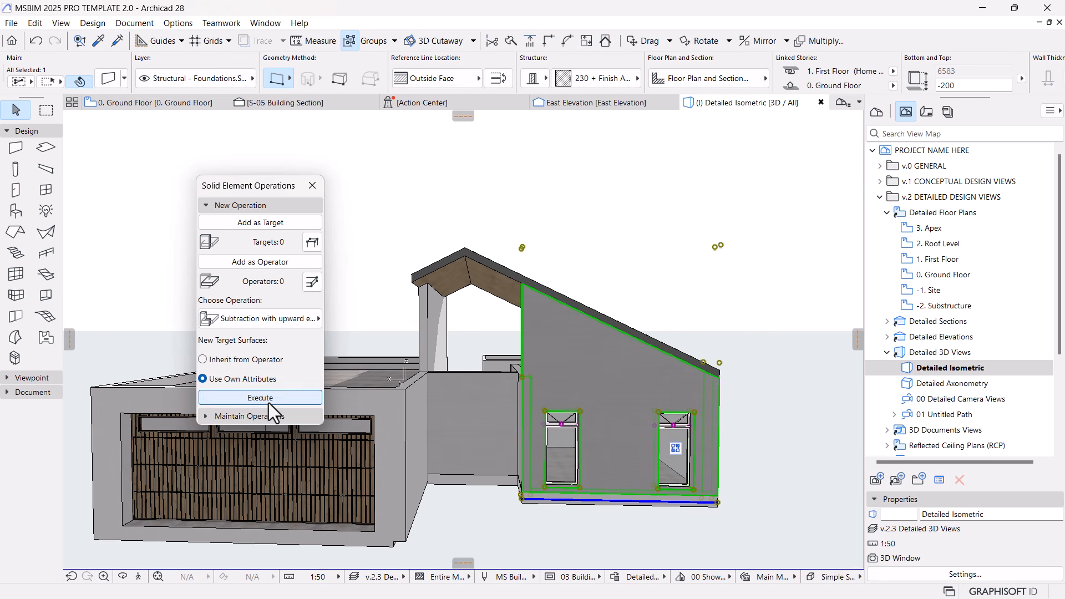
left_click(600, 225)
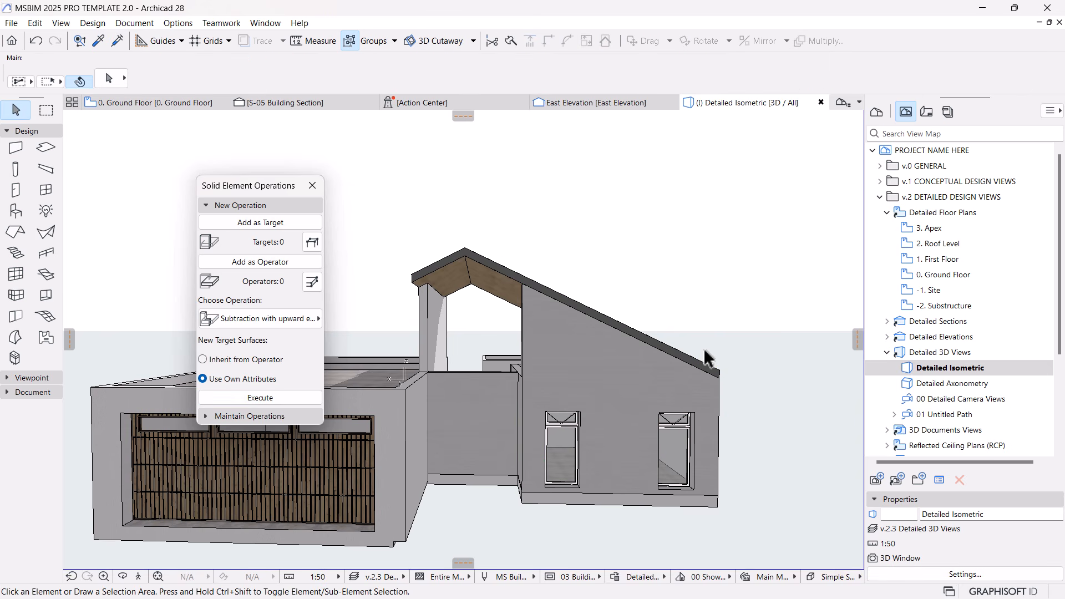
Override all surfaces of the two-window wall with Stonework - 02.
key("o")
scroll(696, 359, "down", 3)
left_click_drag(706, 391, 607, 356)
left_click(587, 338)
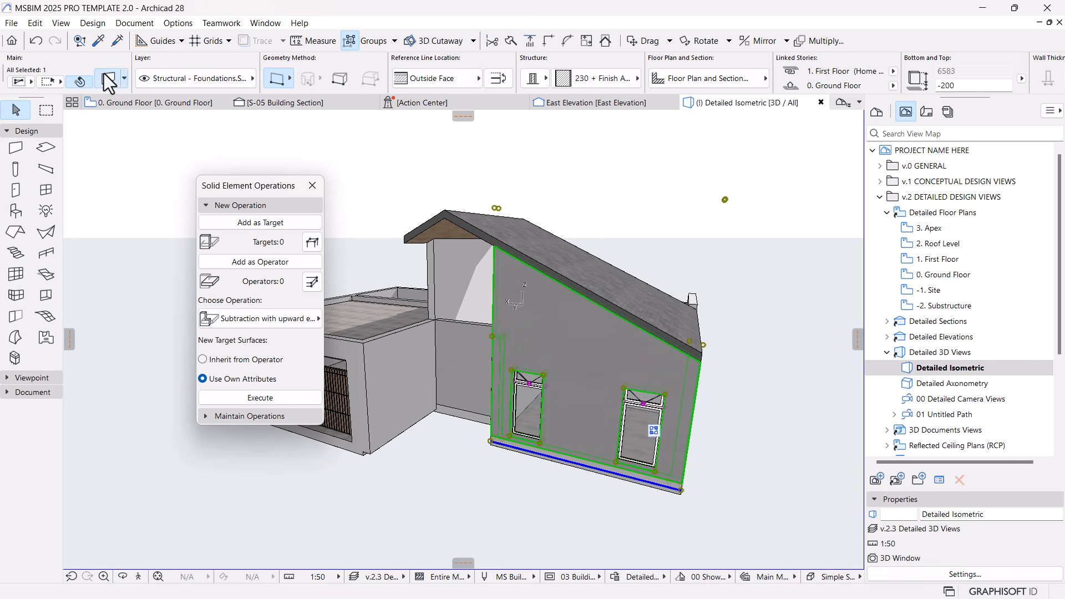
double_click(570, 273)
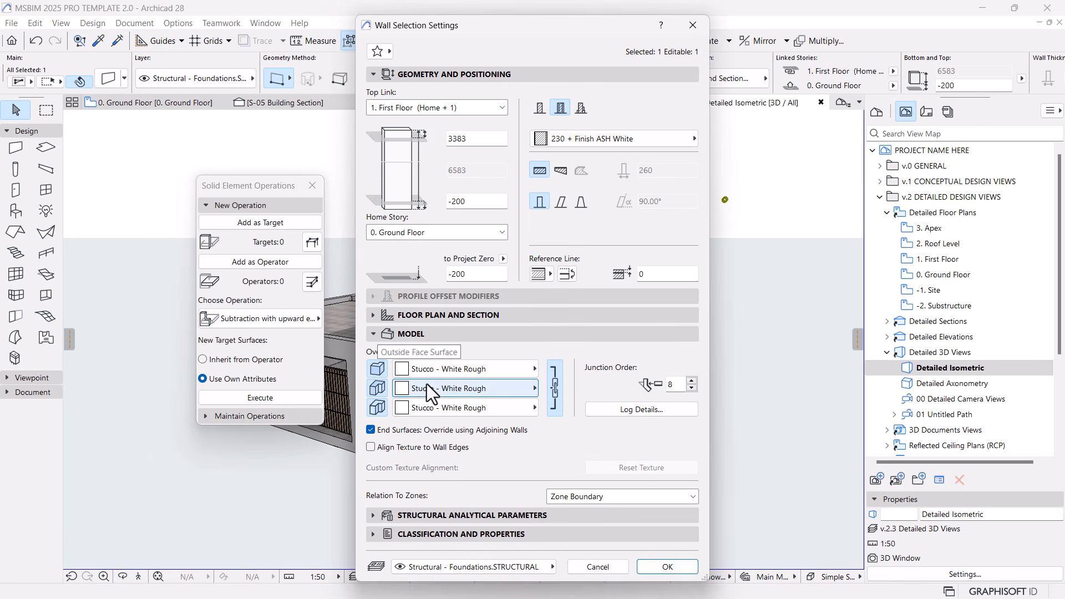
left_click(378, 369)
left_click(485, 369)
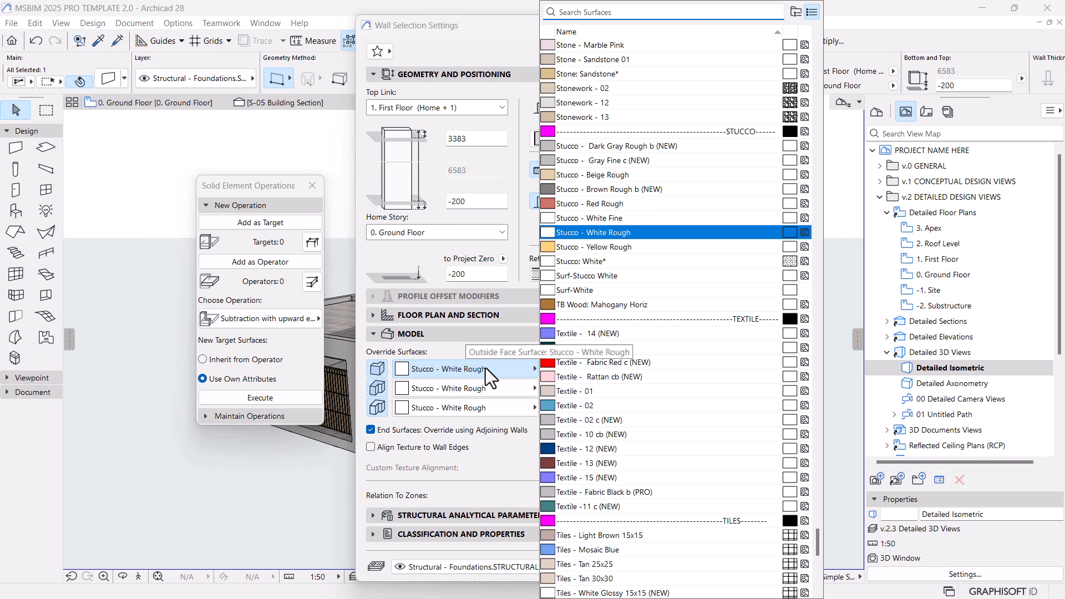
type("sto")
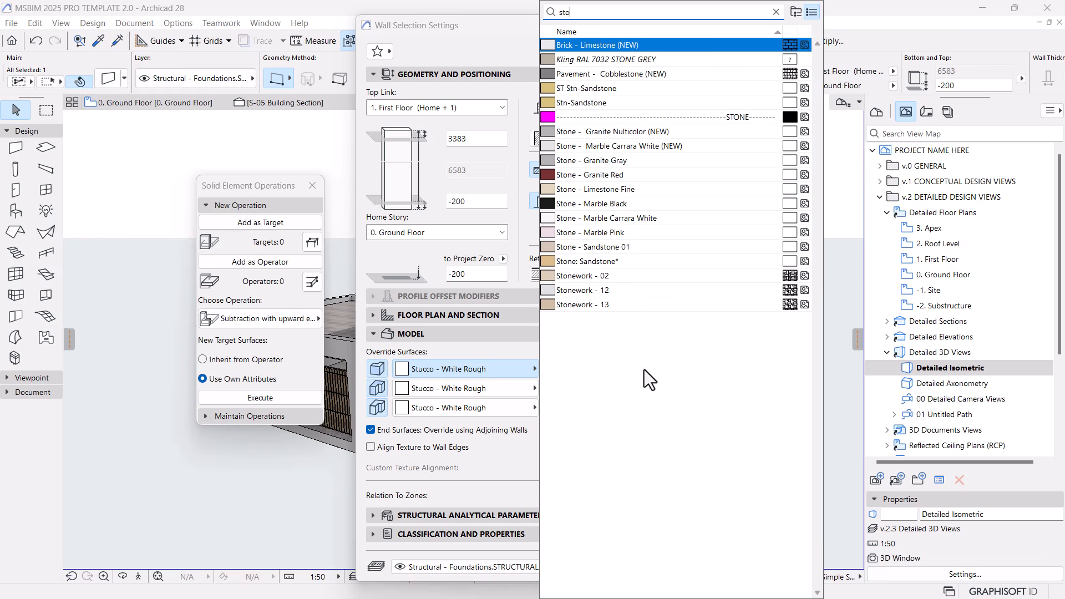
left_click(603, 305)
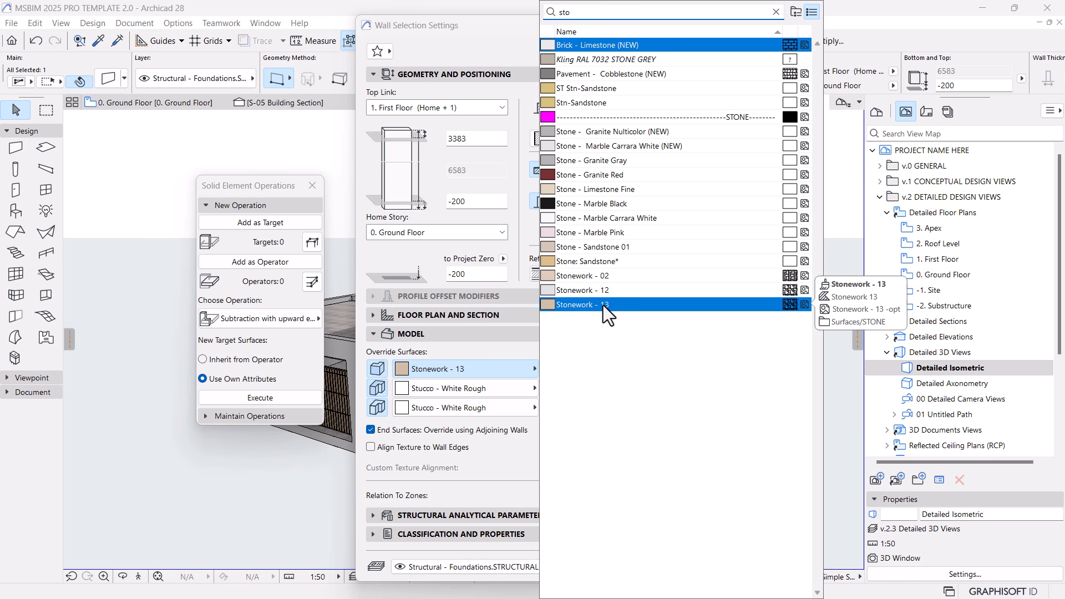
left_click(604, 278)
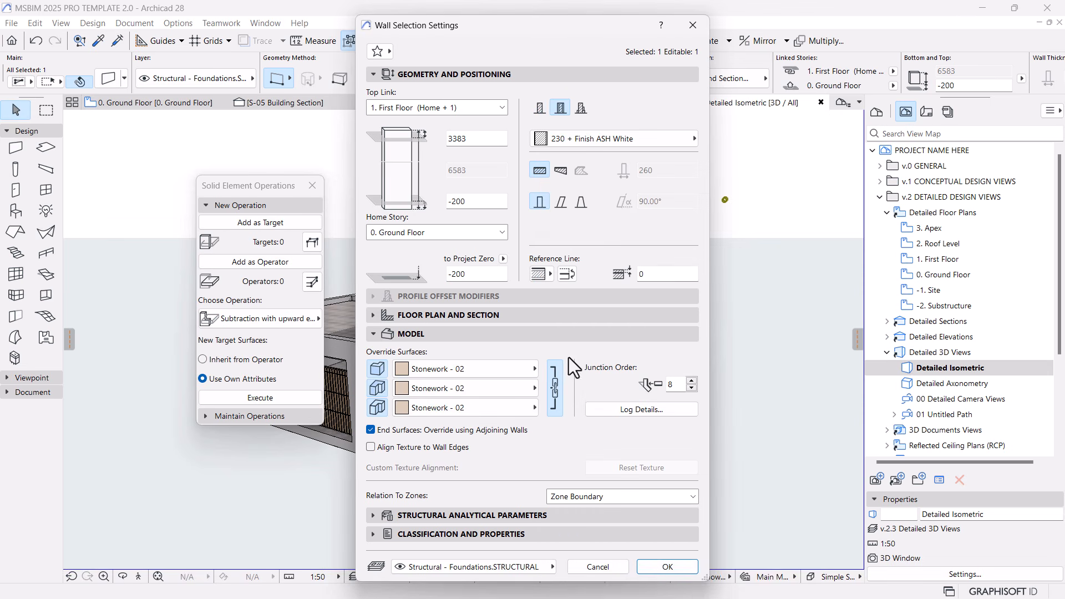
left_click(657, 564)
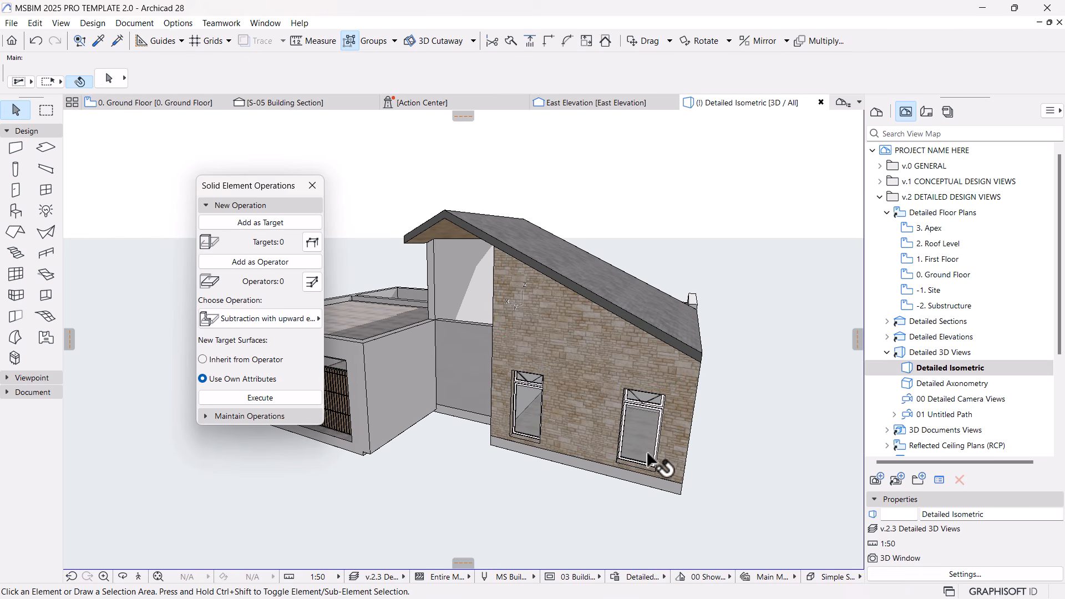
Stretch the side wall adjoining the stone wall, on the garage side, up past the roof to about 5900 mm high.
middle_click_drag(704, 433, 665, 444, "shift")
scroll(615, 410, "up", 5)
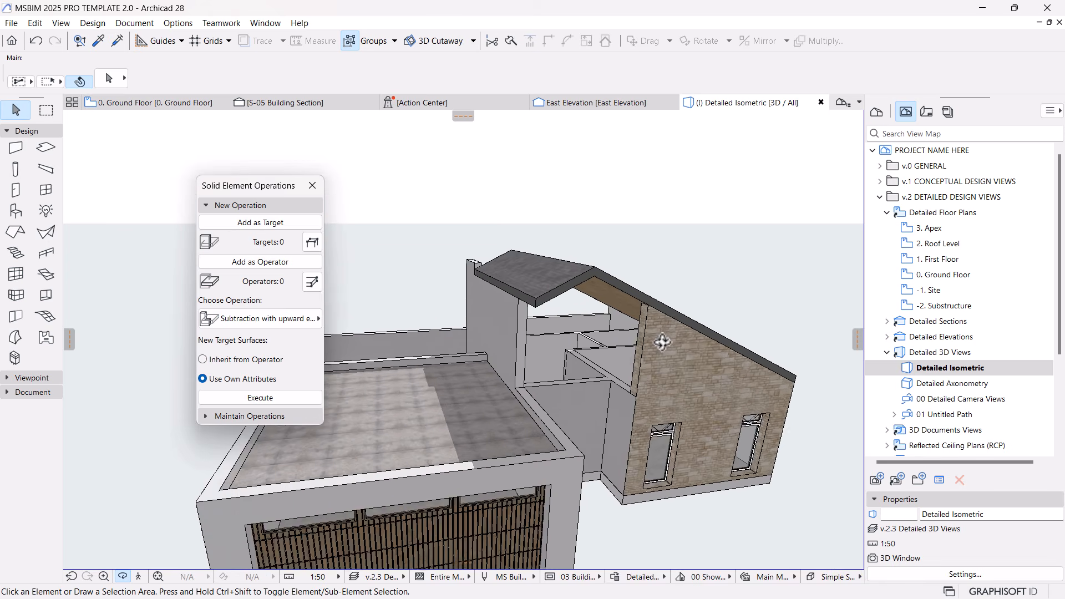
left_click(614, 421)
left_click(638, 412)
left_click(654, 278)
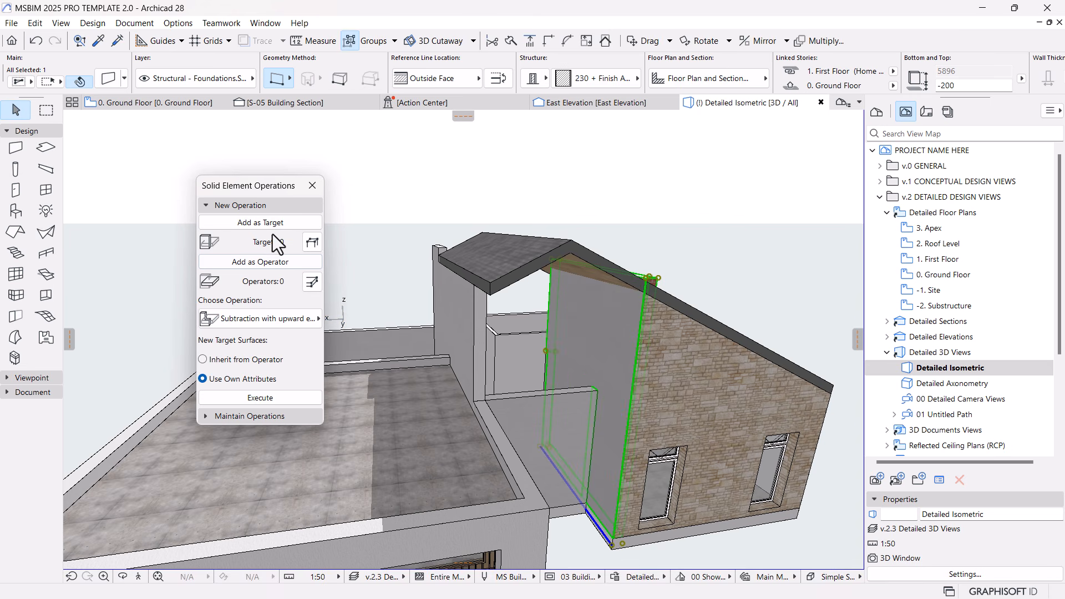
Trim the raised side wall to the long roof slope with a Subtraction with upward extrusion and check the result.
left_click(587, 251)
left_click(244, 263)
left_click(246, 398)
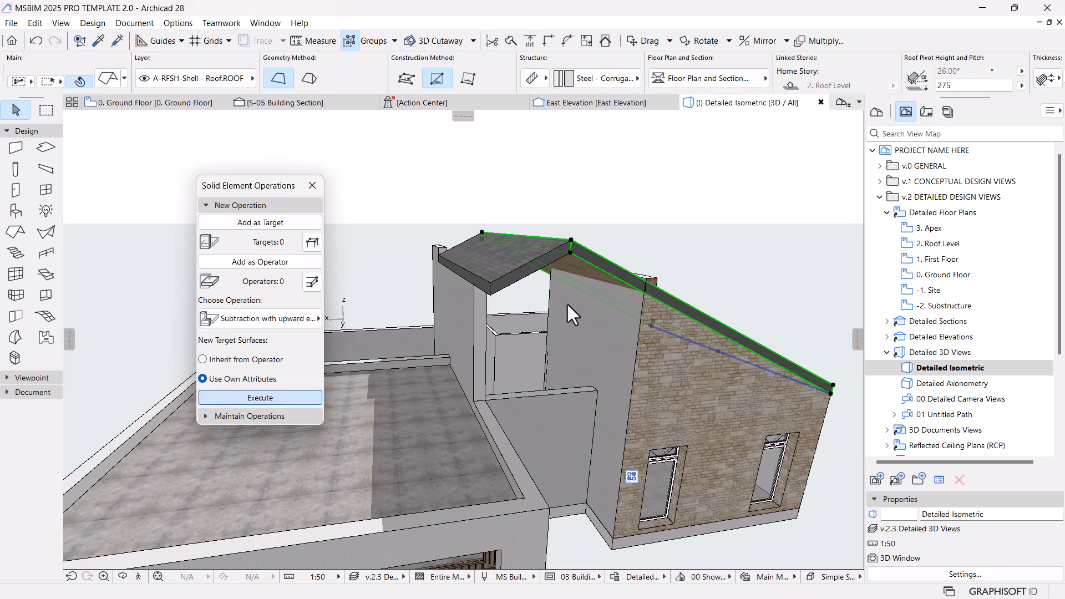
middle_click_drag(624, 351, 598, 361, "shift")
scroll(598, 361, "up", 5)
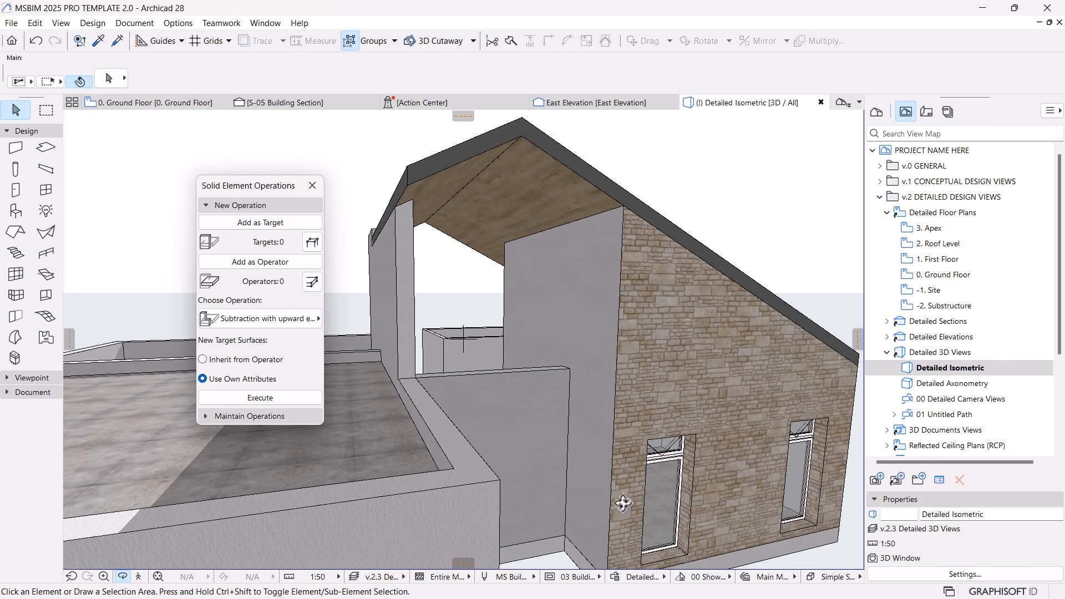
left_click(597, 369)
On the Ground Floor plan, split the two-window room's garage-side wall just above its junction with the connecting wall.
left_click(150, 102)
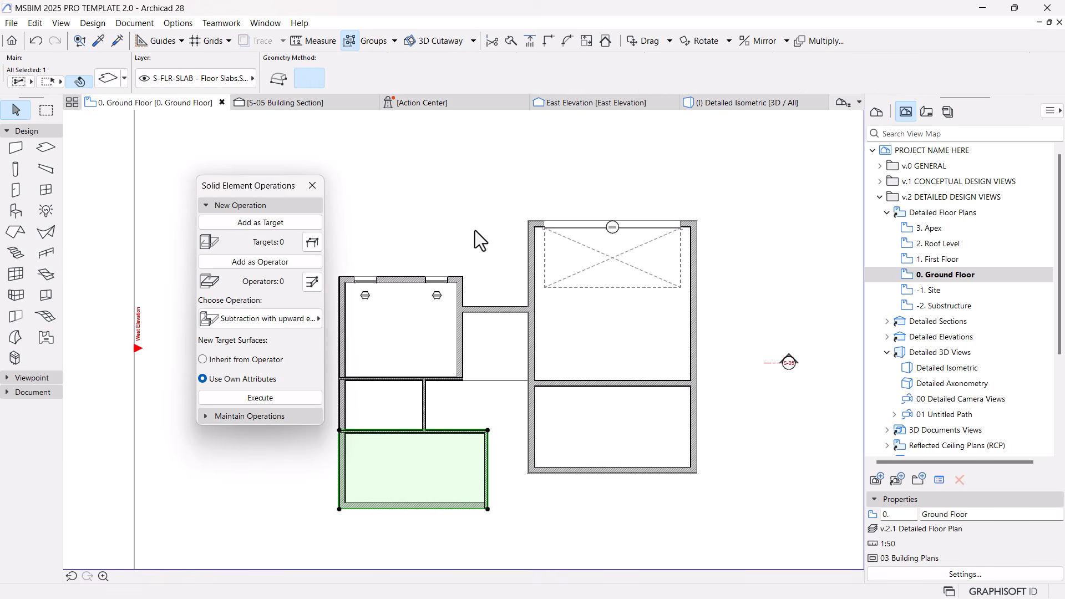
scroll(488, 344, "up", 6)
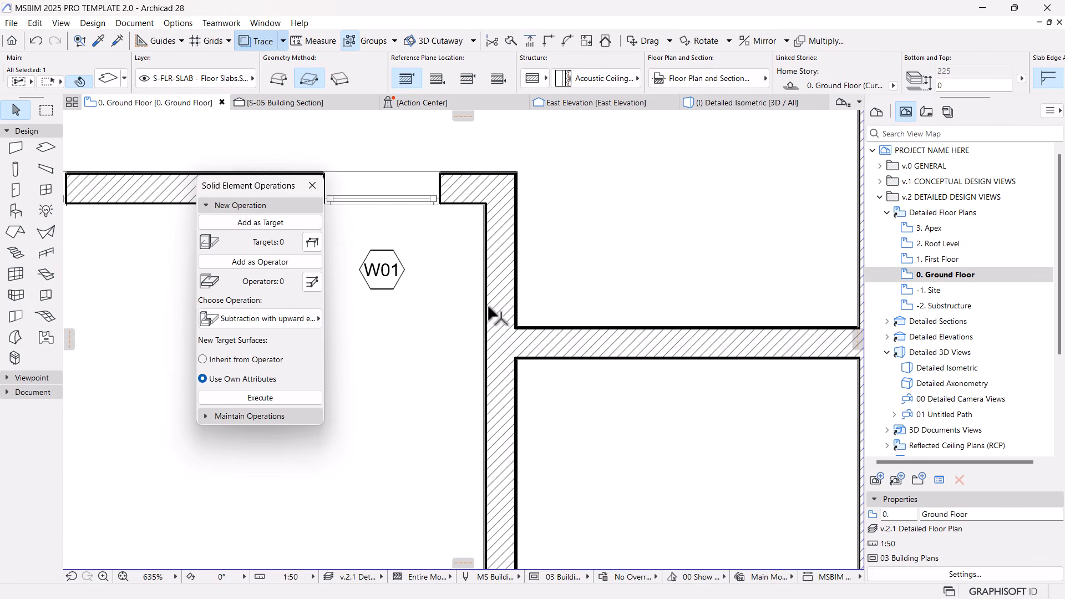
scroll(488, 313, "up", 1)
key("Escape")
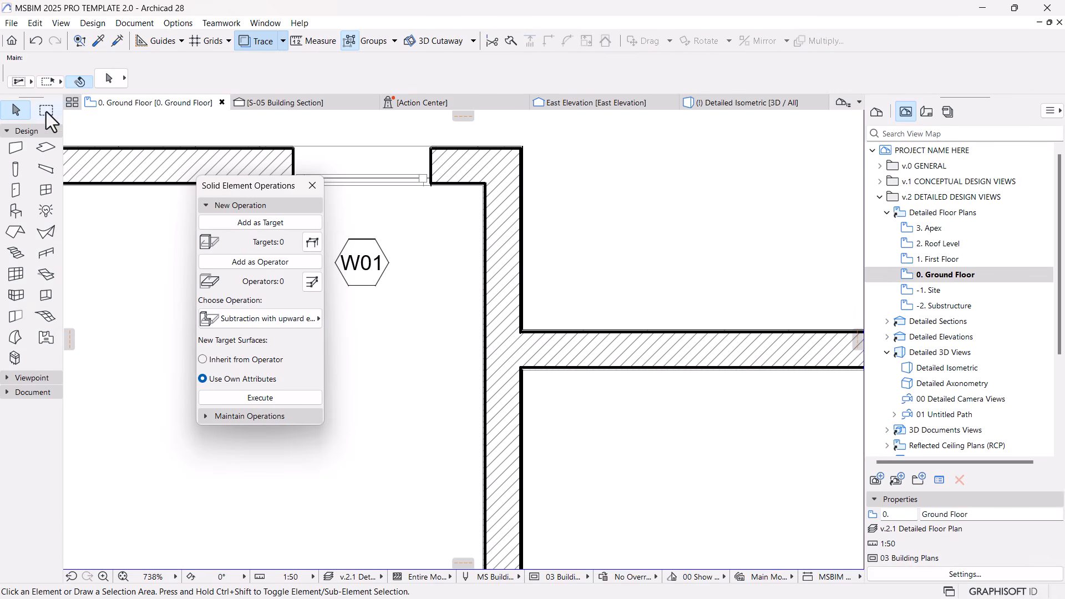
left_click(508, 41)
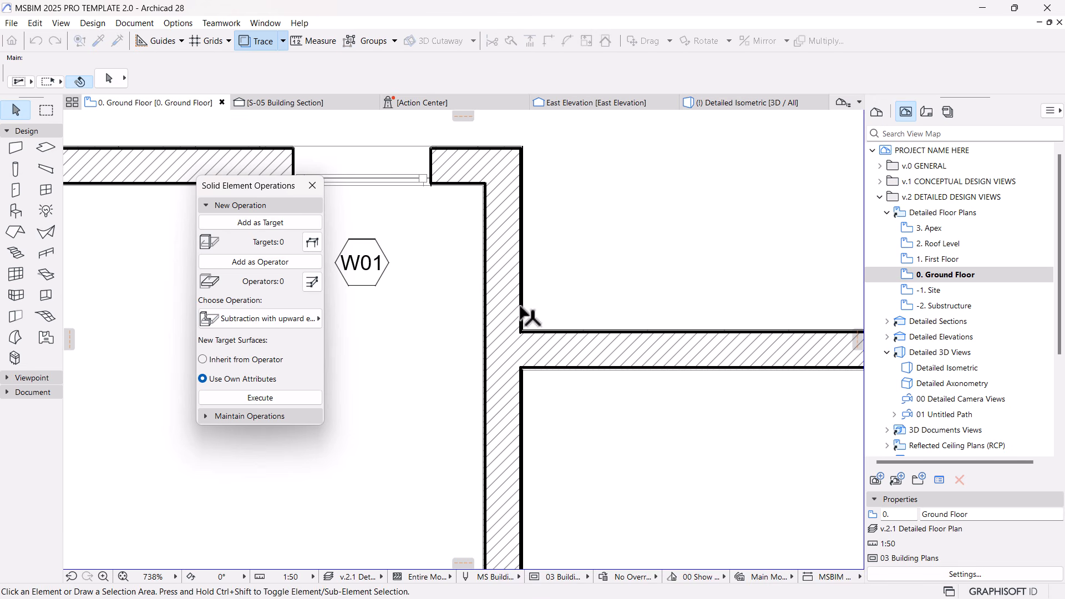
left_click(520, 307)
left_click(521, 282)
Intersect the connecting wall with the lower and upper segments of the split side wall.
left_click(550, 360)
left_click(508, 413, "shift")
left_click(550, 40)
left_click(537, 241)
left_click(561, 338)
left_click(524, 287, "shift")
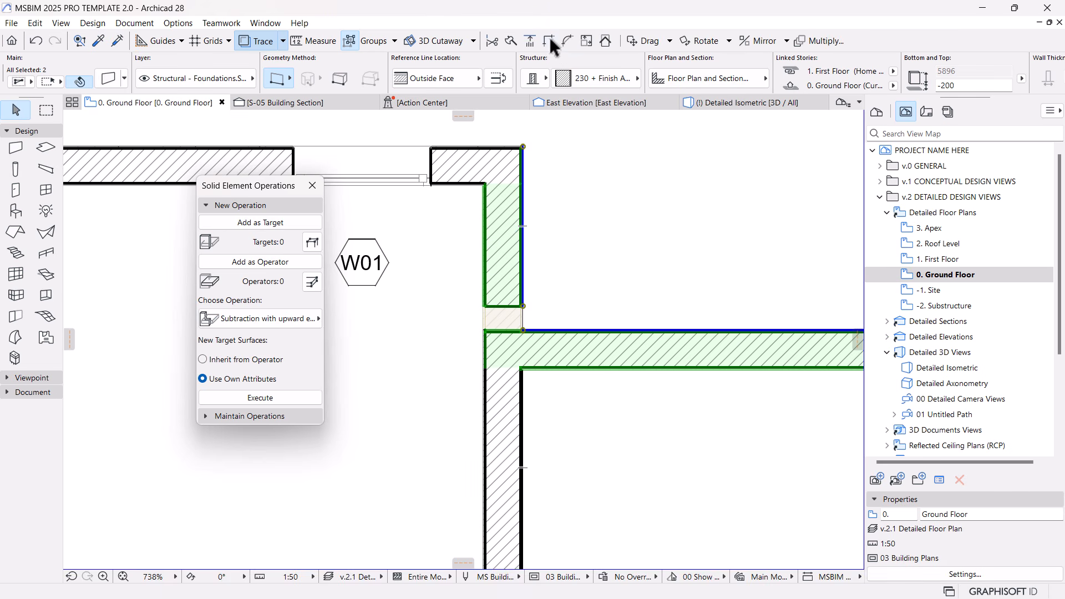
left_click(549, 40)
scroll(607, 131, "down", 4)
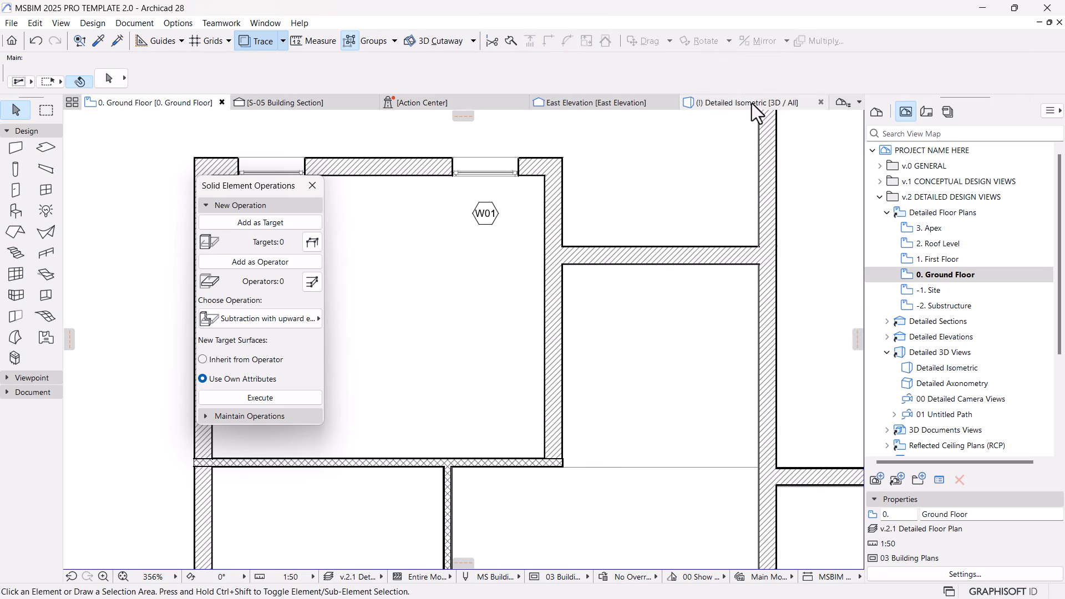
In the Detailed Isometric view, set the stone return wall that projects through the roof as the solid operation's target.
left_click(752, 103)
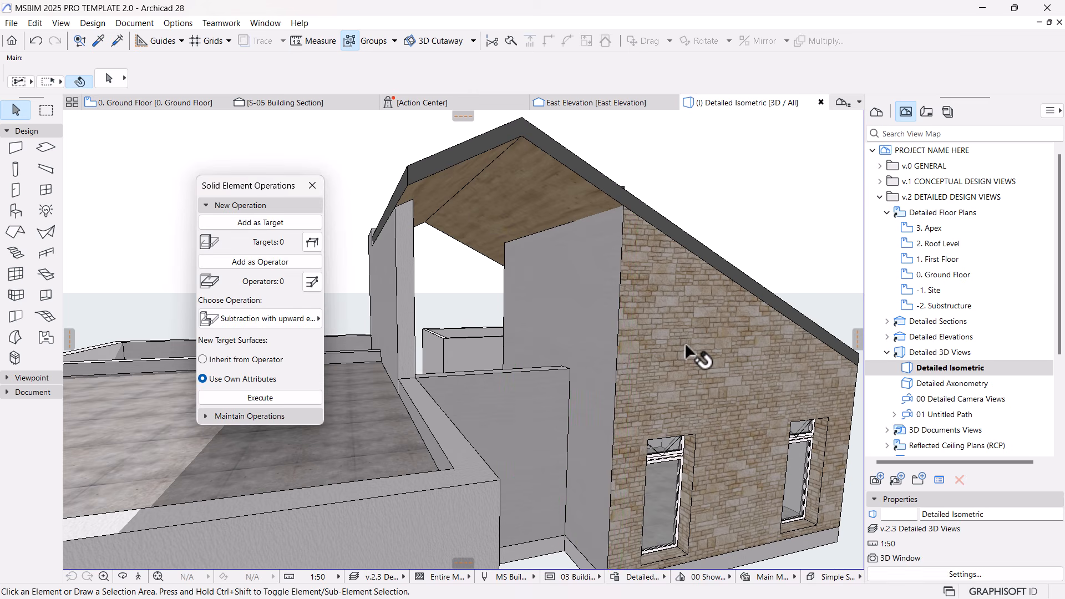
left_click(685, 342, "alt")
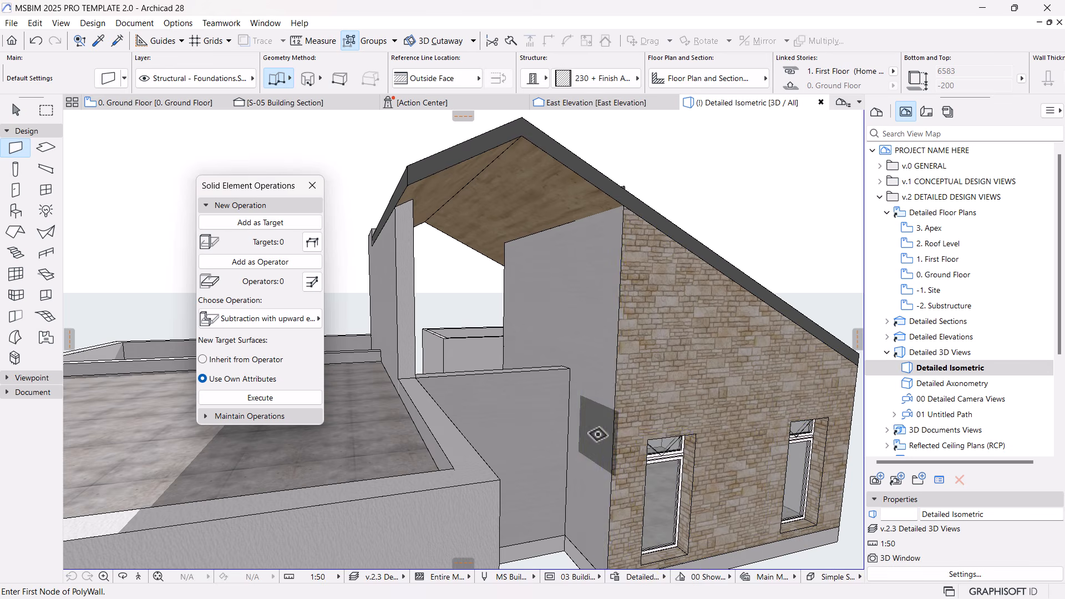
key("Escape")
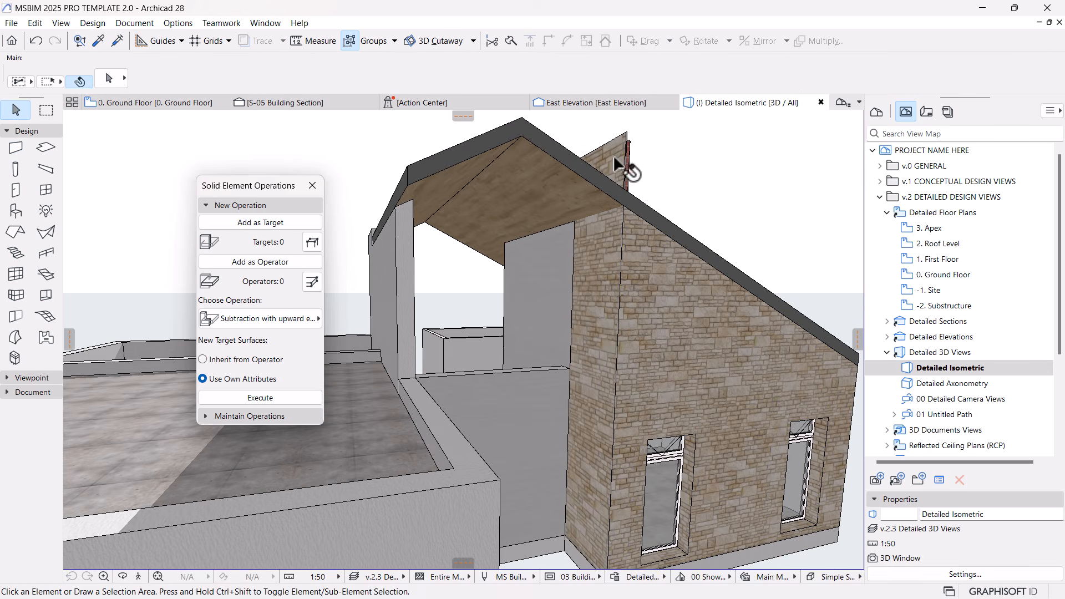
left_click(613, 155)
left_click(258, 222)
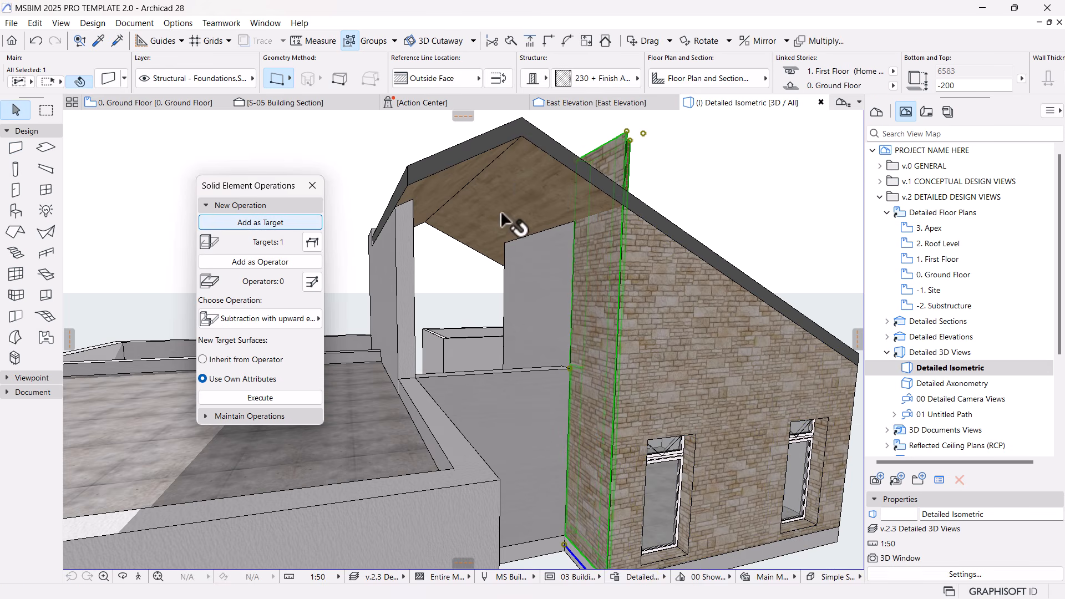
Set the main roof slope as operator, execute Subtraction with upward extrusion to trim the stone wall, and close Solid Element Operations.
left_click(430, 238)
left_click(265, 261)
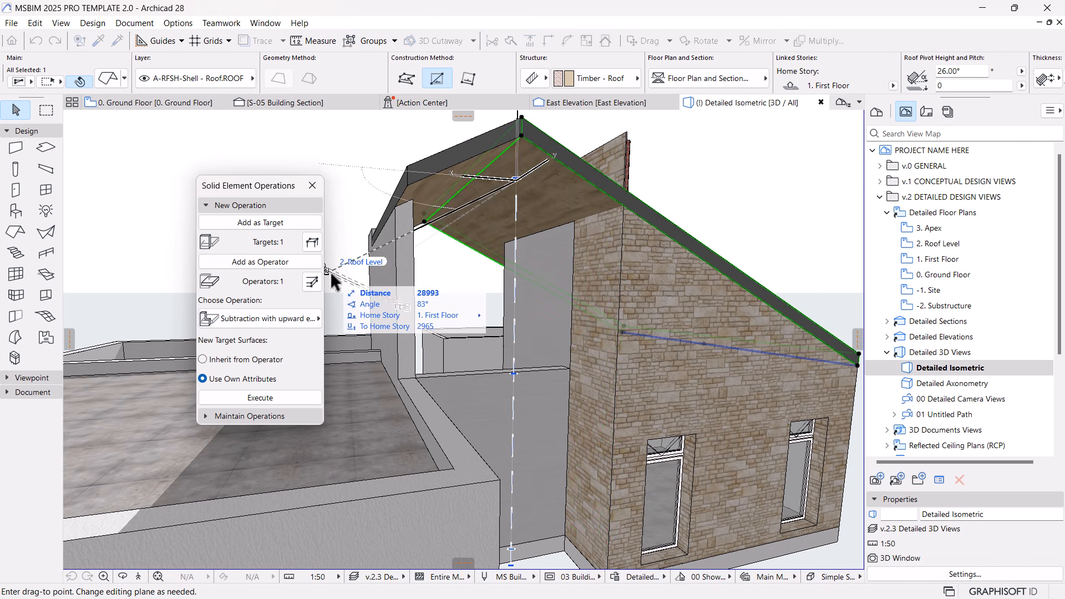
key("Escape")
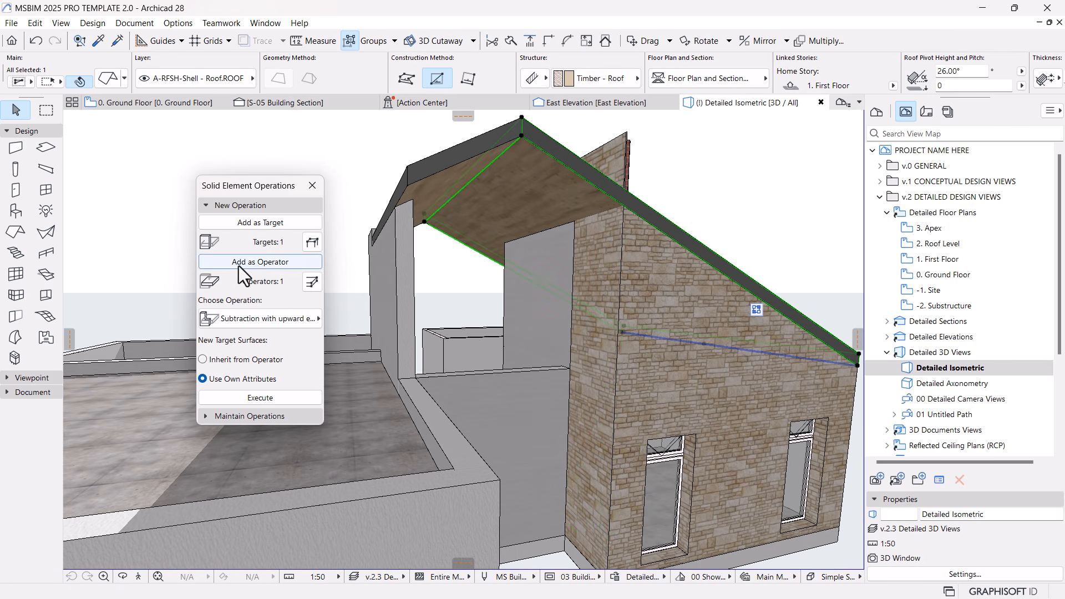
left_click(279, 397)
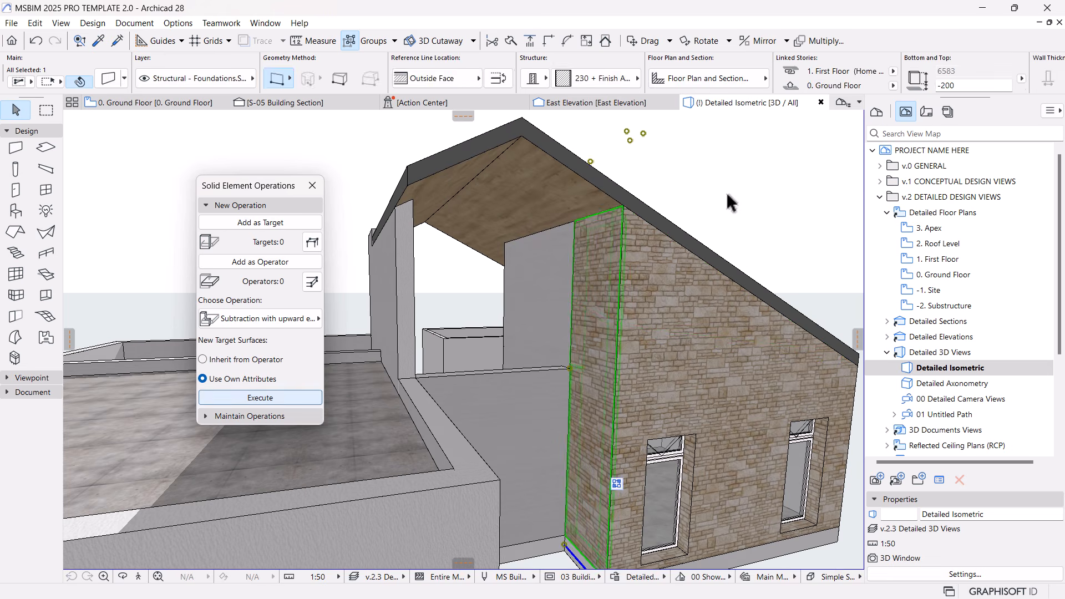
left_click(725, 191)
scroll(435, 328, "down", 3)
middle_click_drag(434, 338, 265, 273, "shift")
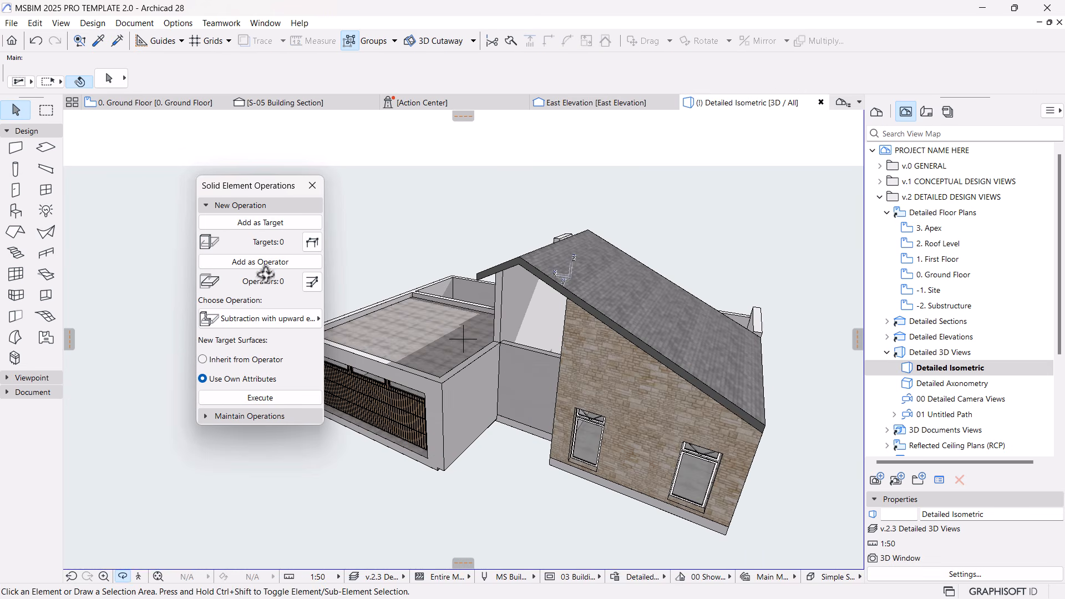
left_click(313, 185)
Offset the gable edge of the main roof slope outward by 600 mm over the stone wall.
middle_click_drag(333, 250, 556, 339, "shift")
scroll(556, 338, "up", 2)
left_click(522, 272)
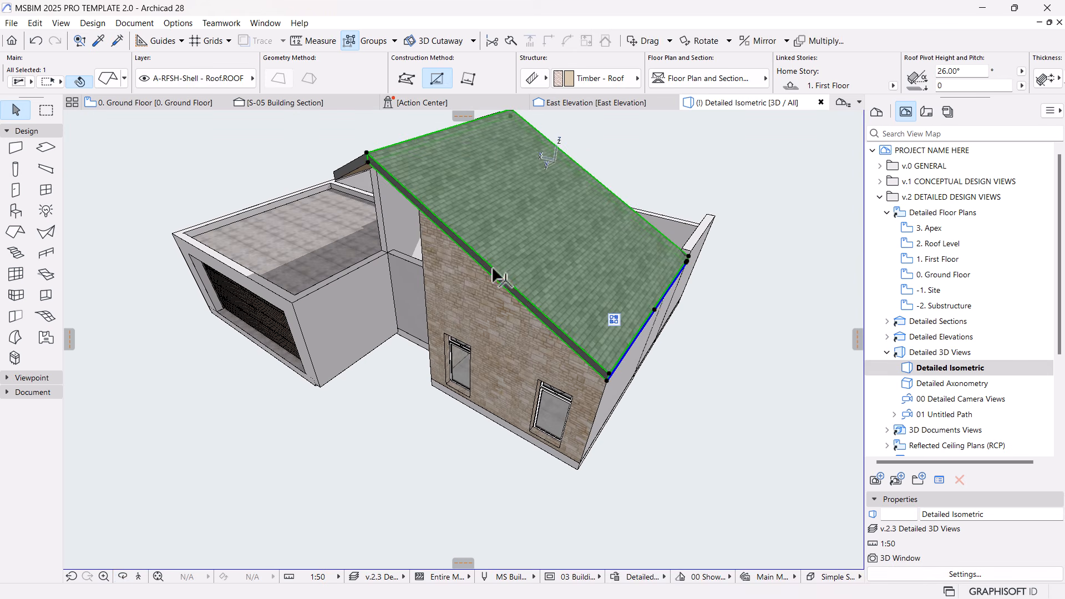
left_click(491, 268)
left_click(147, 120)
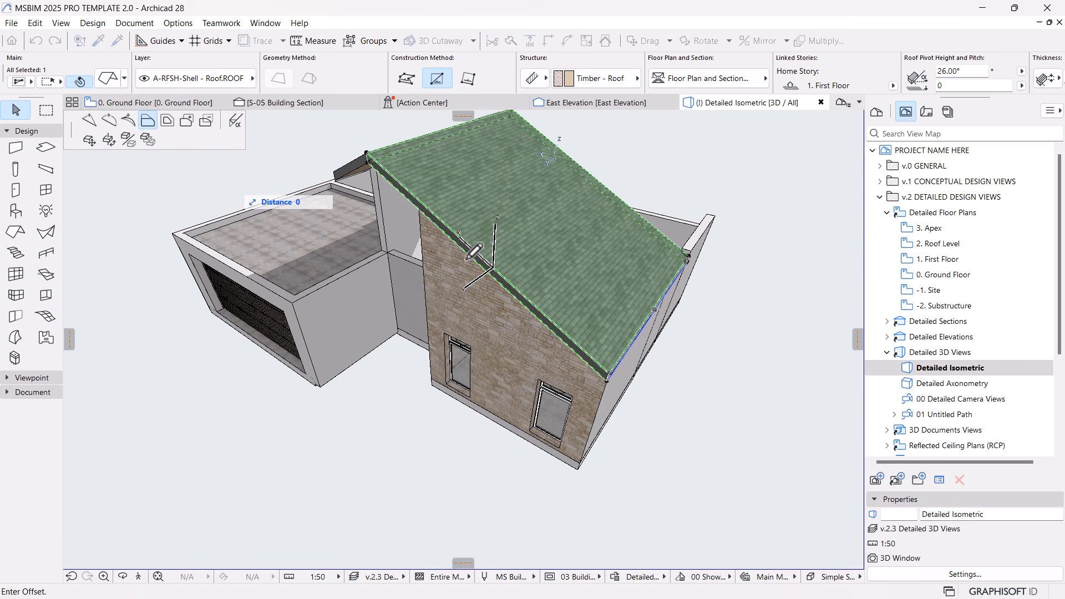
type("60")
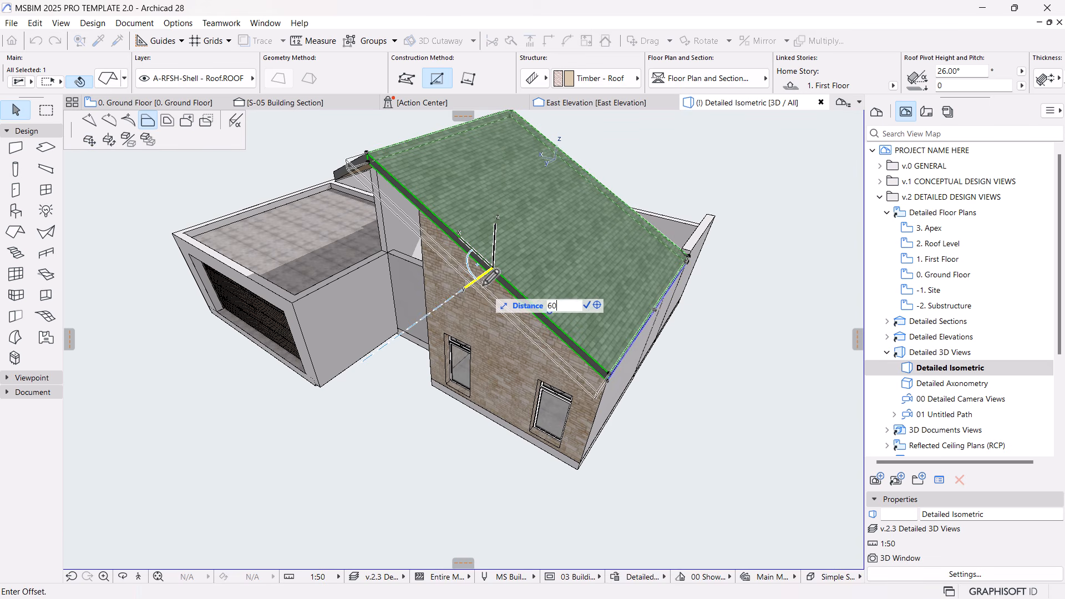
type("0")
key("Return")
Offset the matching gable edge of the shorter roof slope outward by 600 mm.
middle_click_drag(425, 269, 478, 263, "shift")
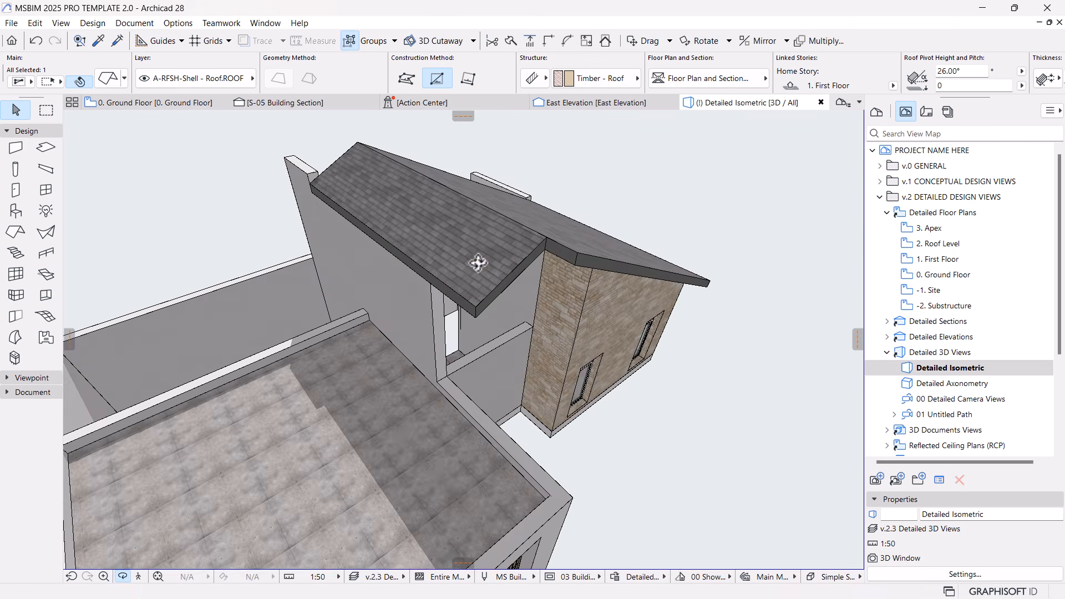
left_click(531, 256)
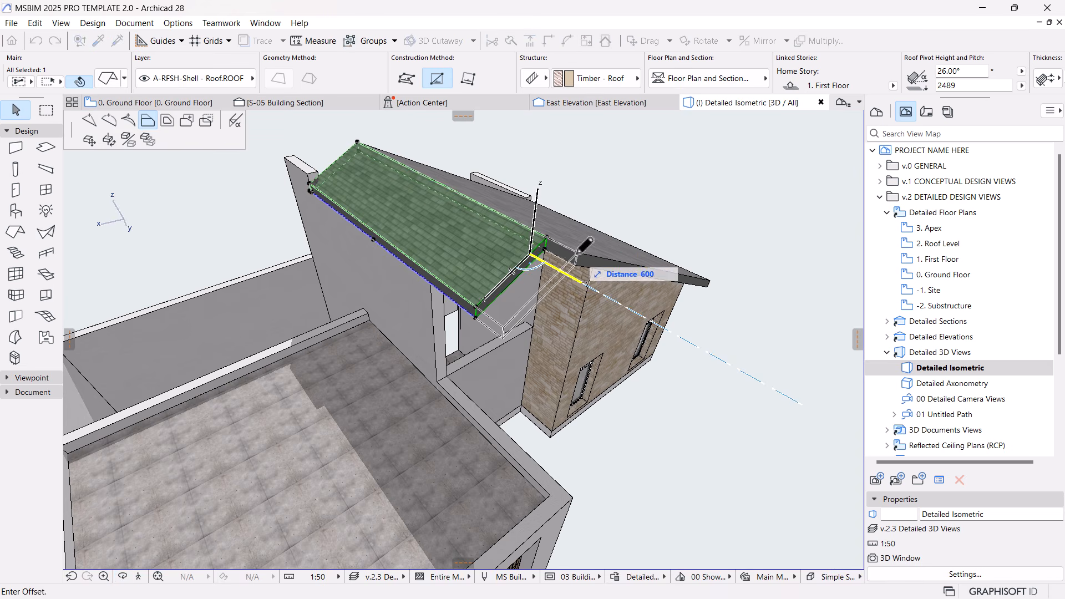
left_click(578, 253)
left_click(670, 364)
Review the gable overhang in 3D and examine the Ground Floor plan around the wall with windows W01 and W02.
middle_click_drag(668, 369, 556, 300, "shift")
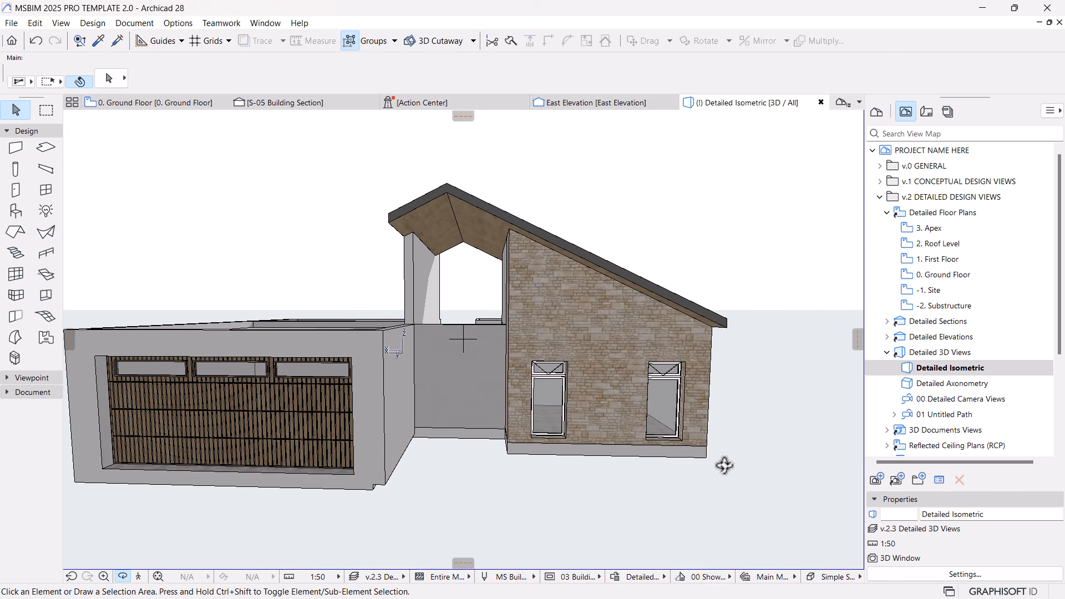
middle_click_drag(755, 366, 698, 331, "shift")
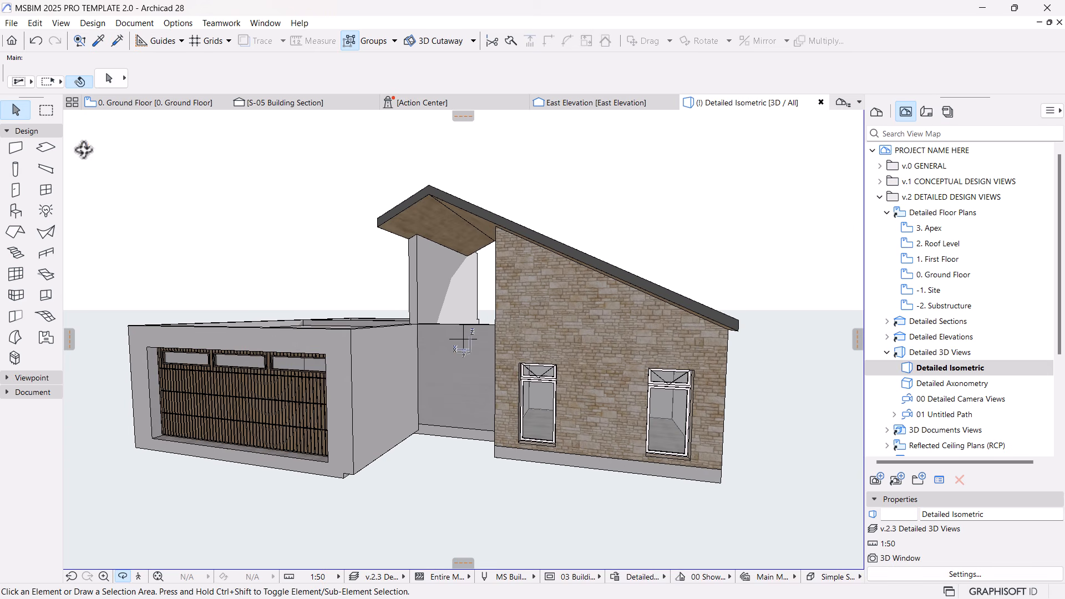
left_click(148, 104)
scroll(328, 215, "down", 5)
middle_click_drag(253, 203, 311, 251)
scroll(309, 216, "up", 5)
left_click(355, 343)
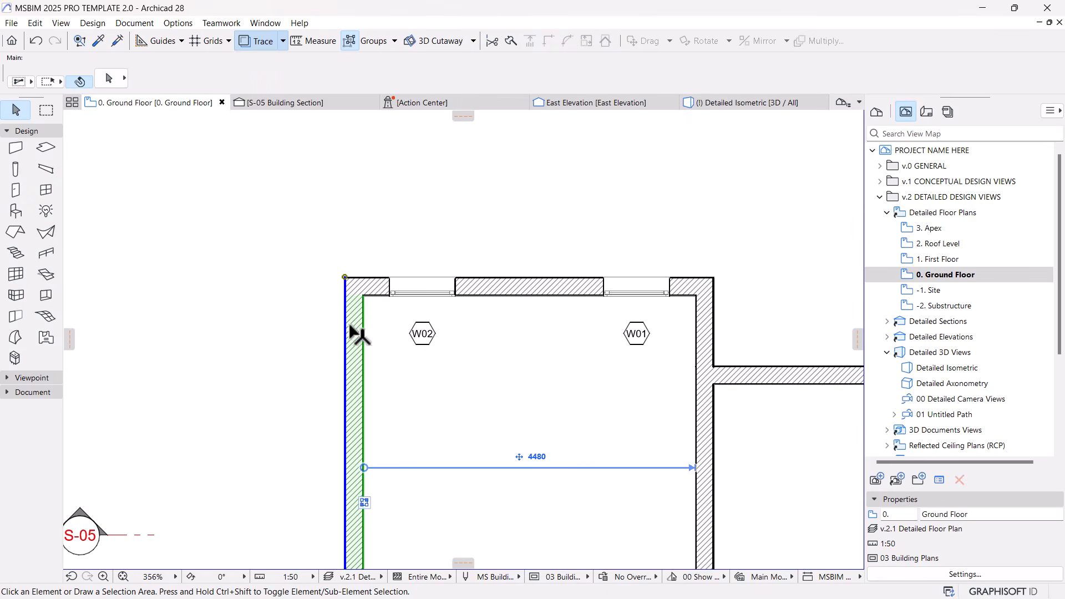
scroll(400, 328, "down", 3)
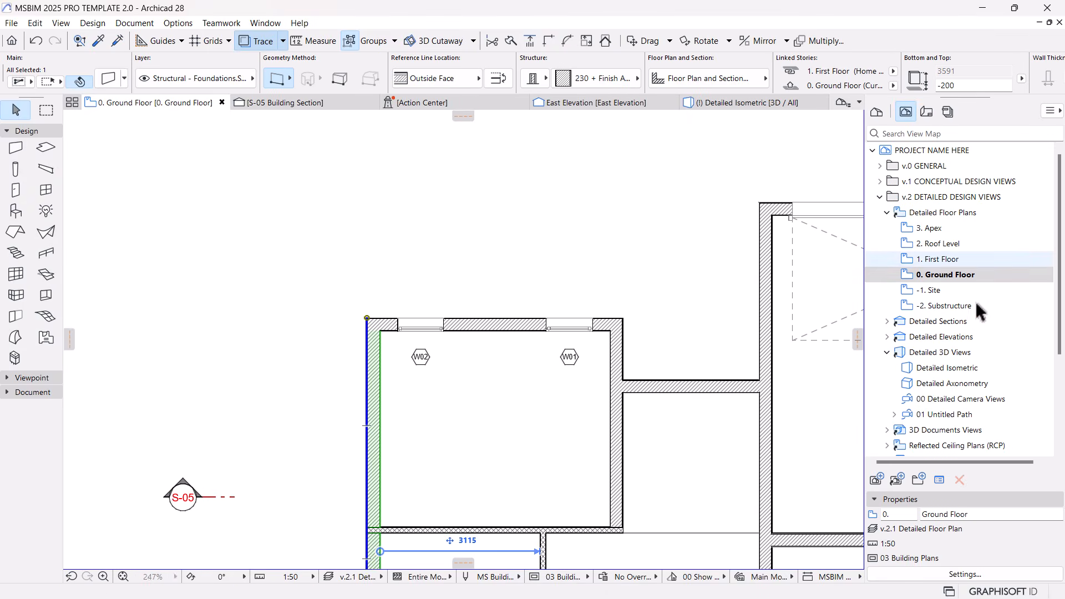
left_click(394, 298)
Draw a rectangular slab 4800 by 600 mm outside the W01–W02 window wall, starting at the outer wall corner beside W02.
left_click(45, 150)
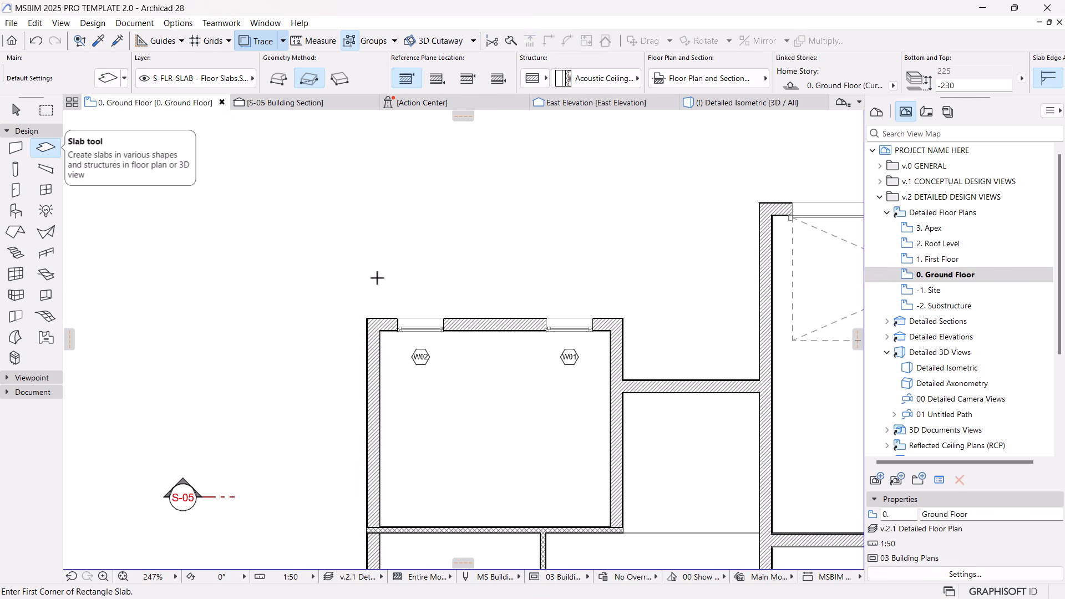
left_click(366, 318)
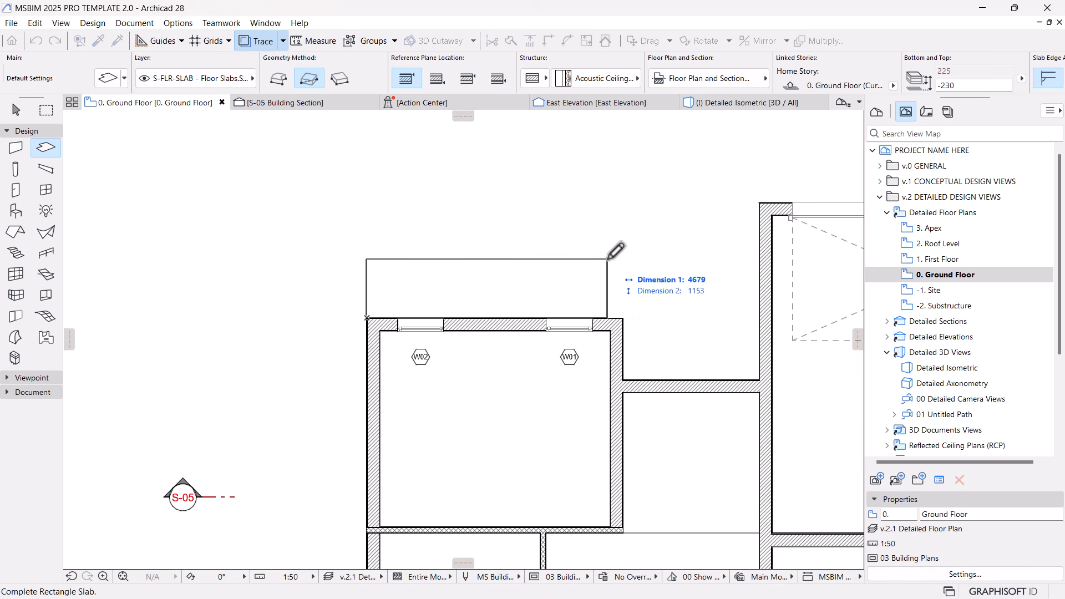
type("4800")
key("Tab")
type("600")
key("Return")
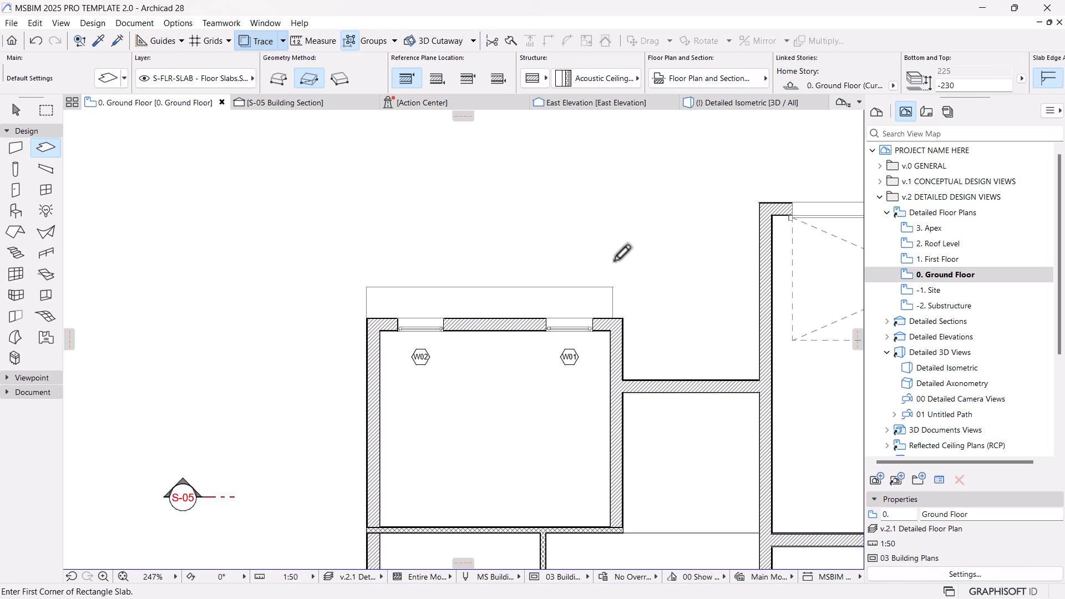
key("Escape")
Adjust both short ends of the slab to line up with the inner faces of the two side walls.
left_click(613, 297)
left_click(613, 293)
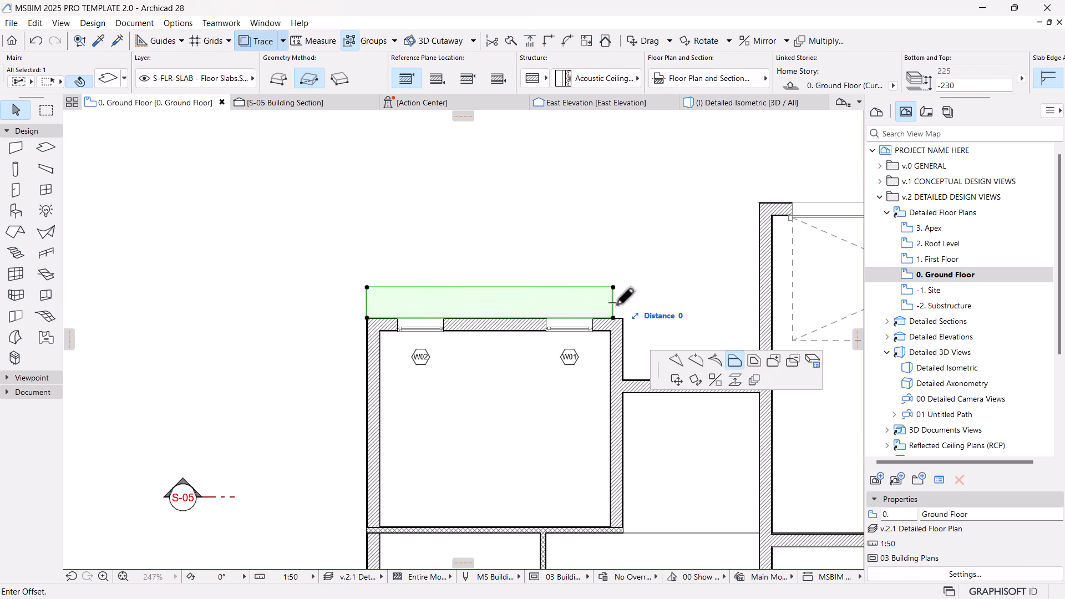
left_click(626, 314)
left_click(375, 231)
left_click(369, 300)
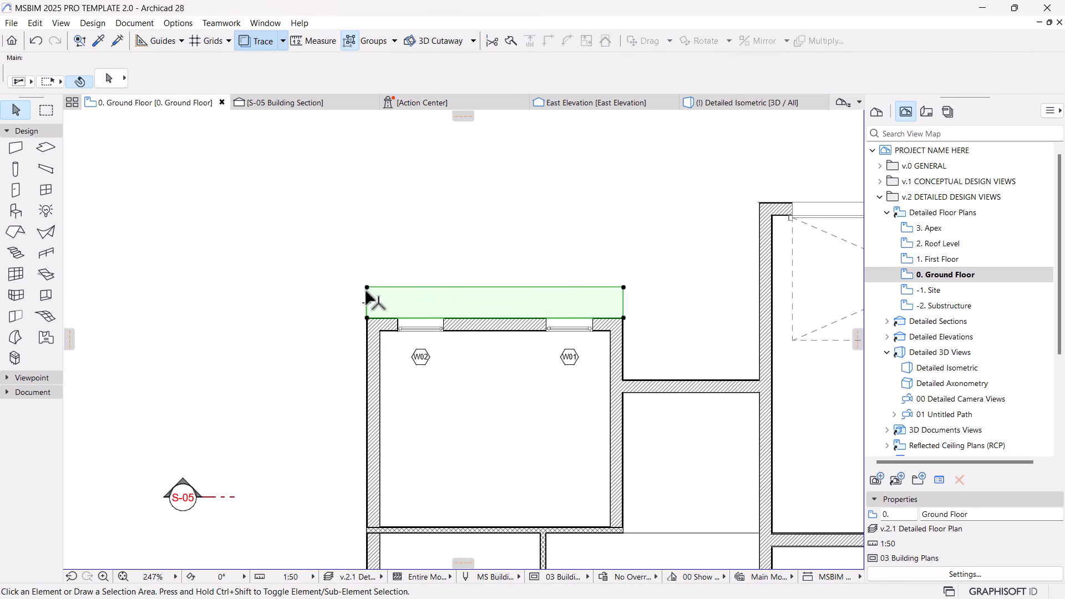
left_click(367, 302)
left_click(380, 304)
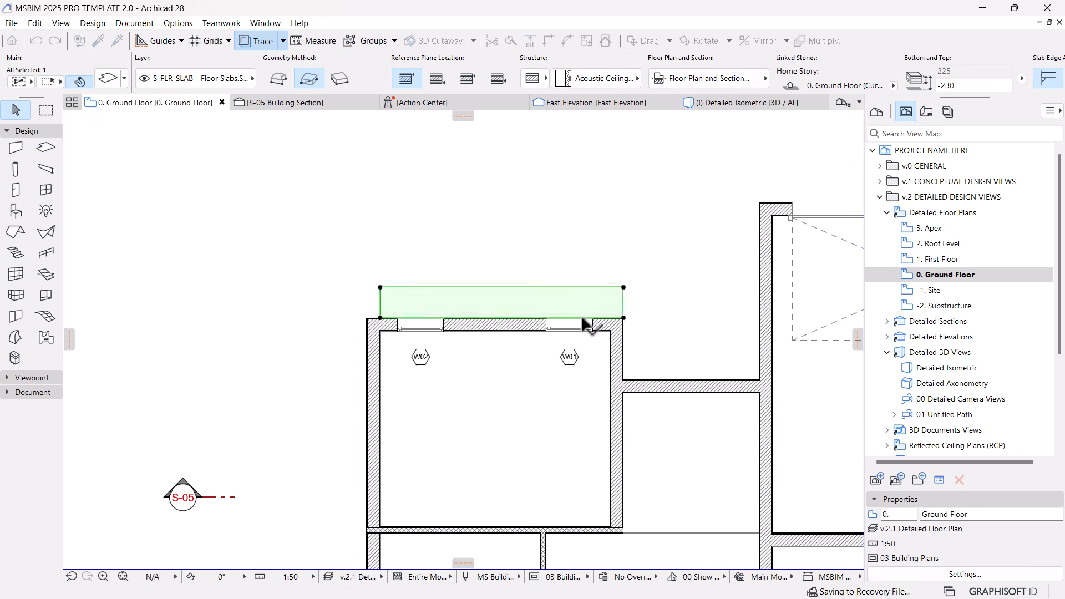
left_click(624, 303)
left_click(615, 327)
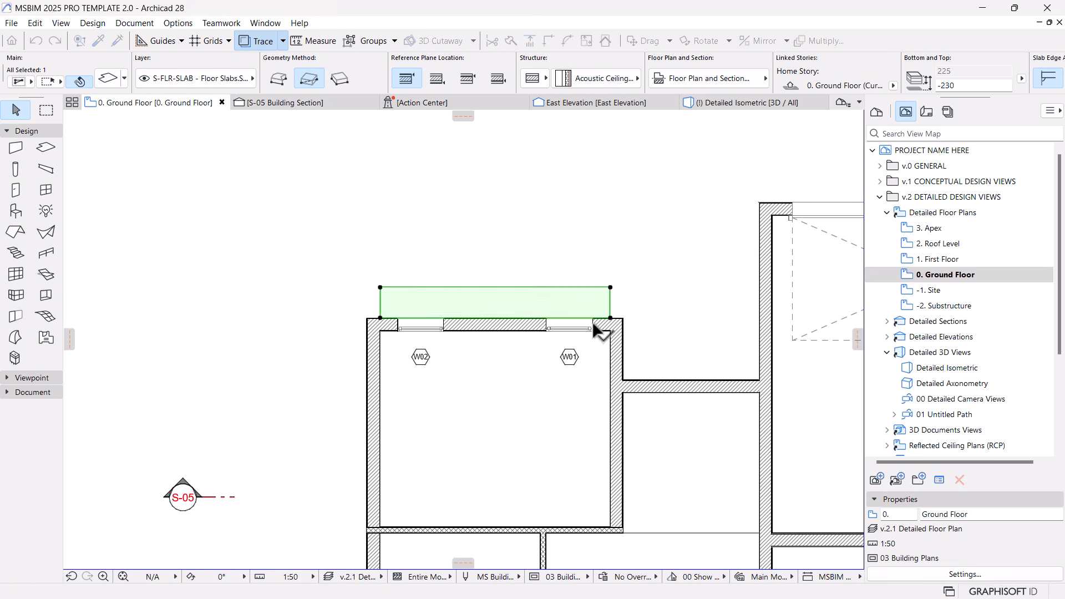
key("Escape")
Stretch the side wall beside W02 past the corner to the outer edge of the slab.
left_click(373, 339)
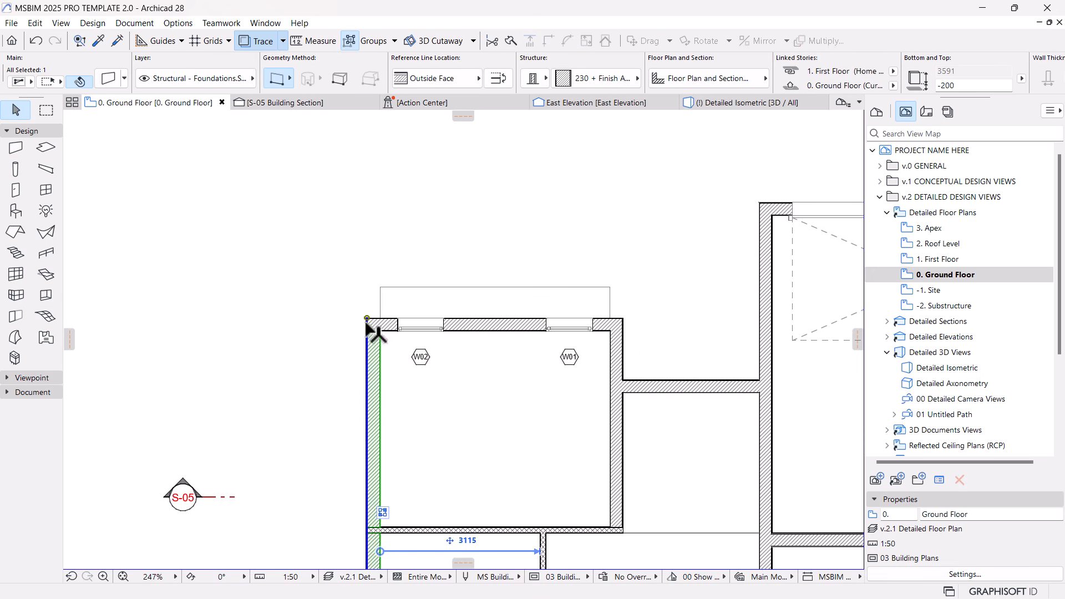
left_click(367, 319)
key("Escape")
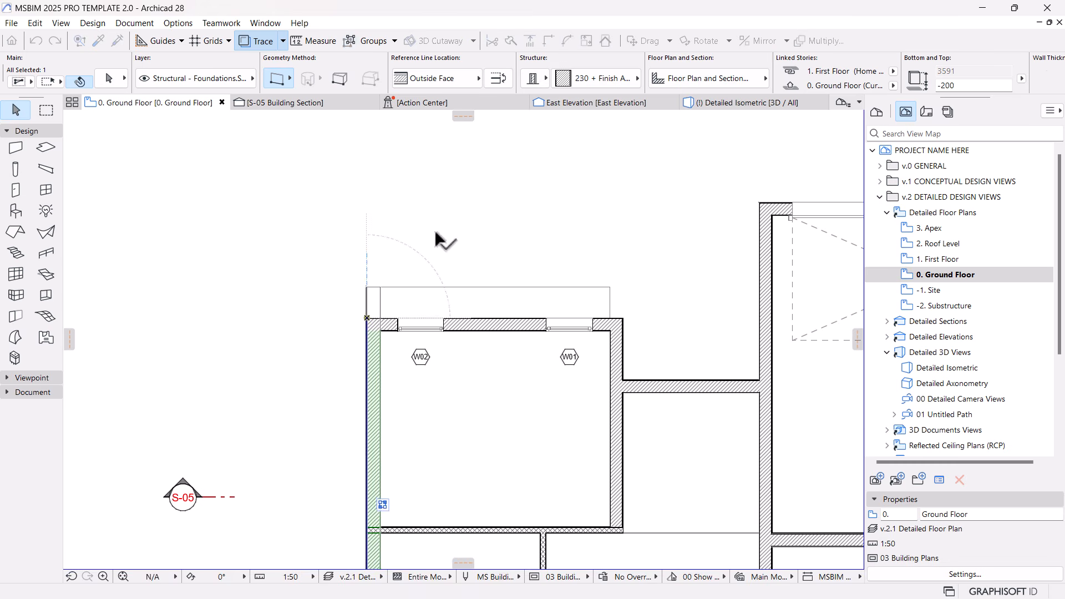
key("Escape")
Split the extended side wall near its corner with the window wall, beside W02.
scroll(293, 246, "up", 3)
left_click(510, 41)
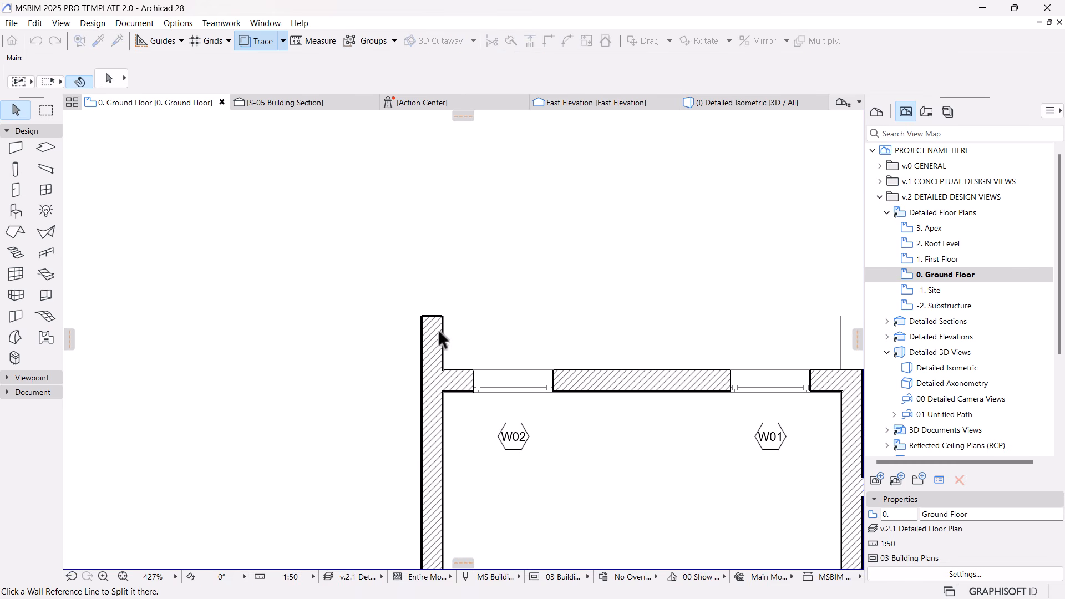
scroll(442, 350, "up", 3)
left_click(424, 366)
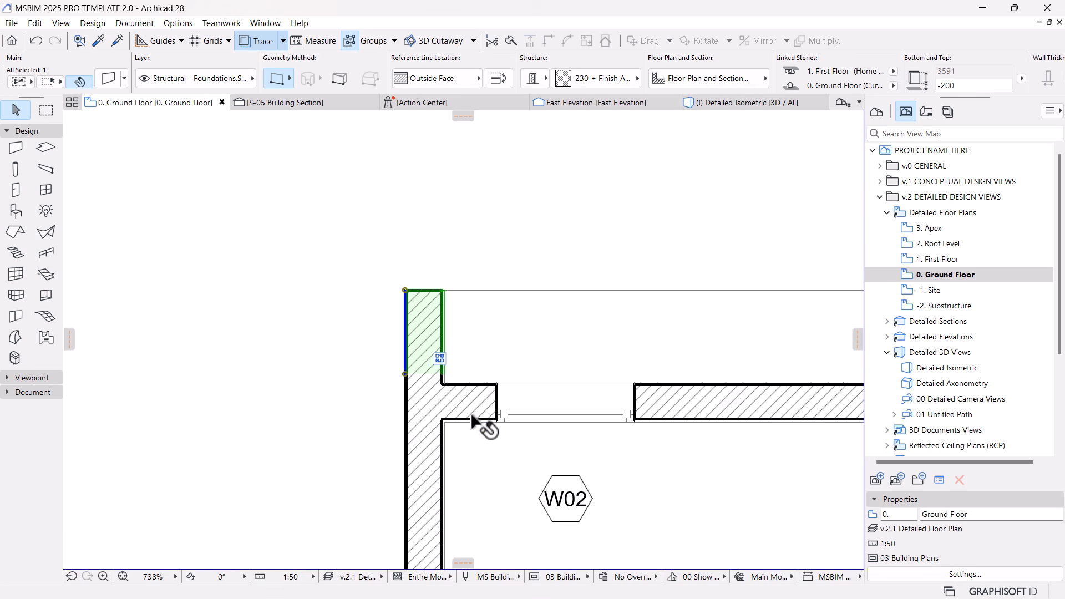
Intersect the split side wall pieces with the window wall at the corner beside W02.
left_click(488, 418, "shift")
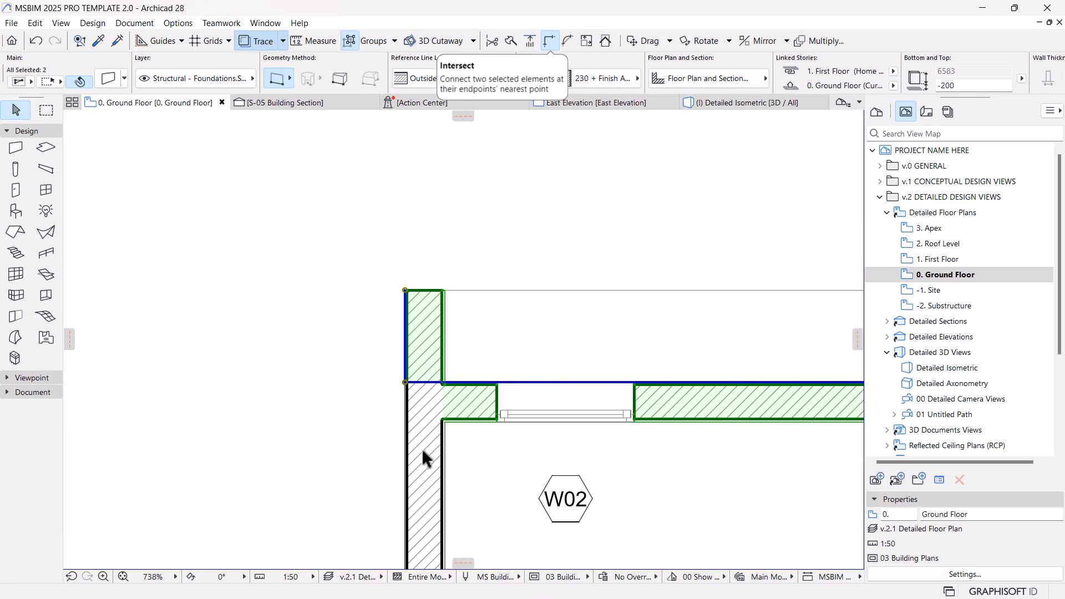
left_click(549, 40)
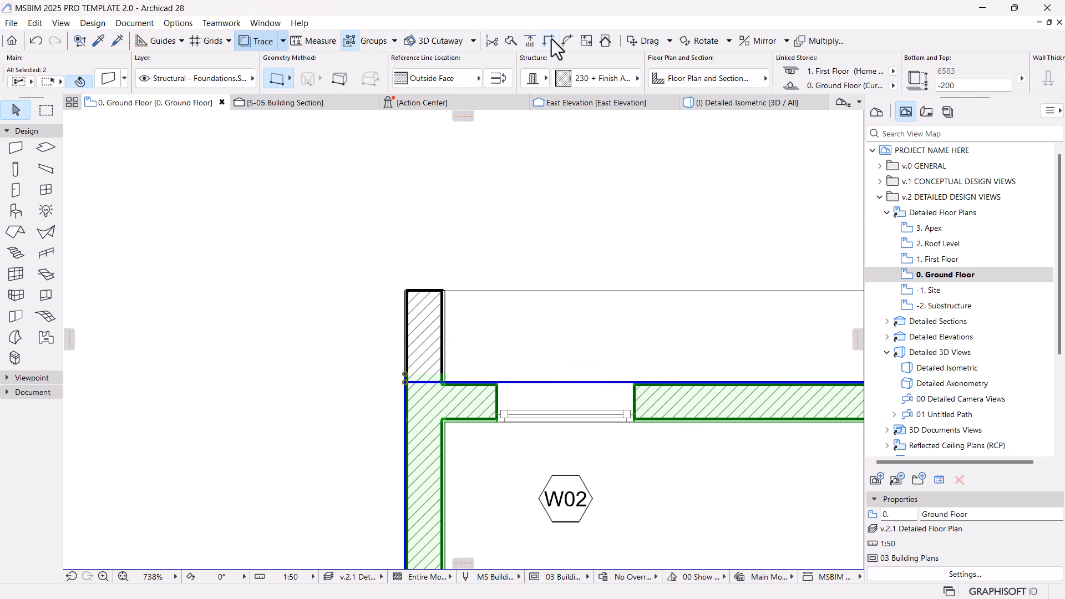
left_click(305, 228)
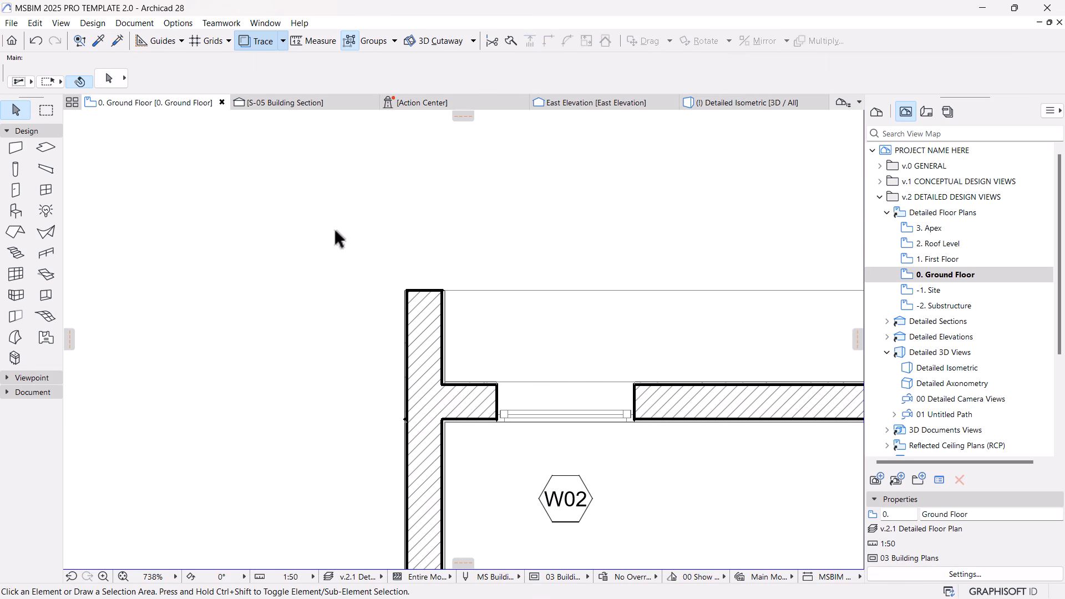
Make the long side wall beneath the roof's low eave the target of a solid element operation in the Detailed Isometric view.
scroll(428, 451, "down", 1)
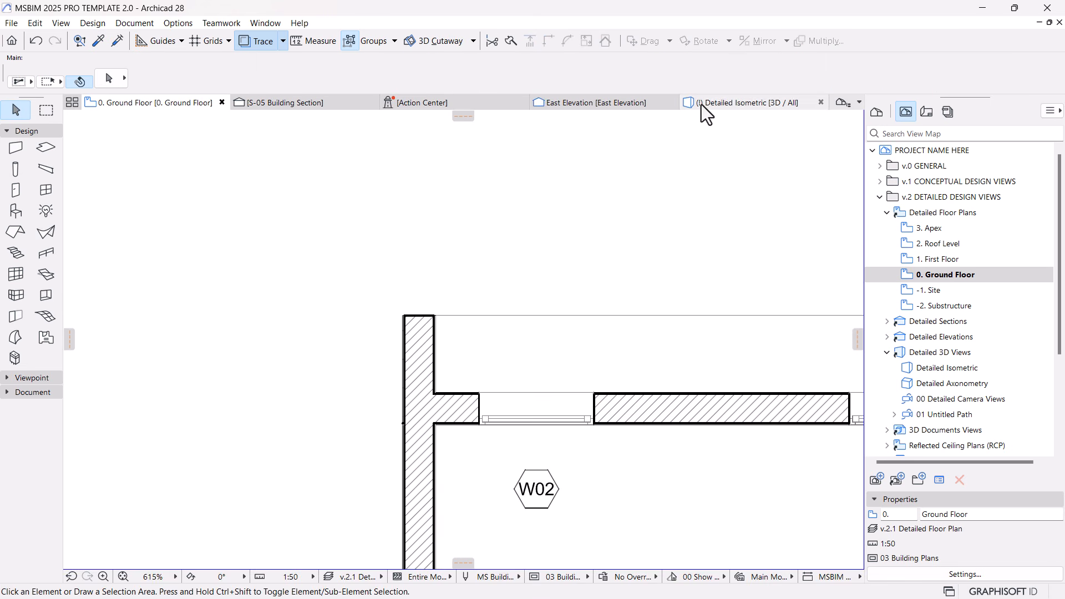
left_click(682, 105)
middle_click_drag(675, 392, 639, 283, "shift")
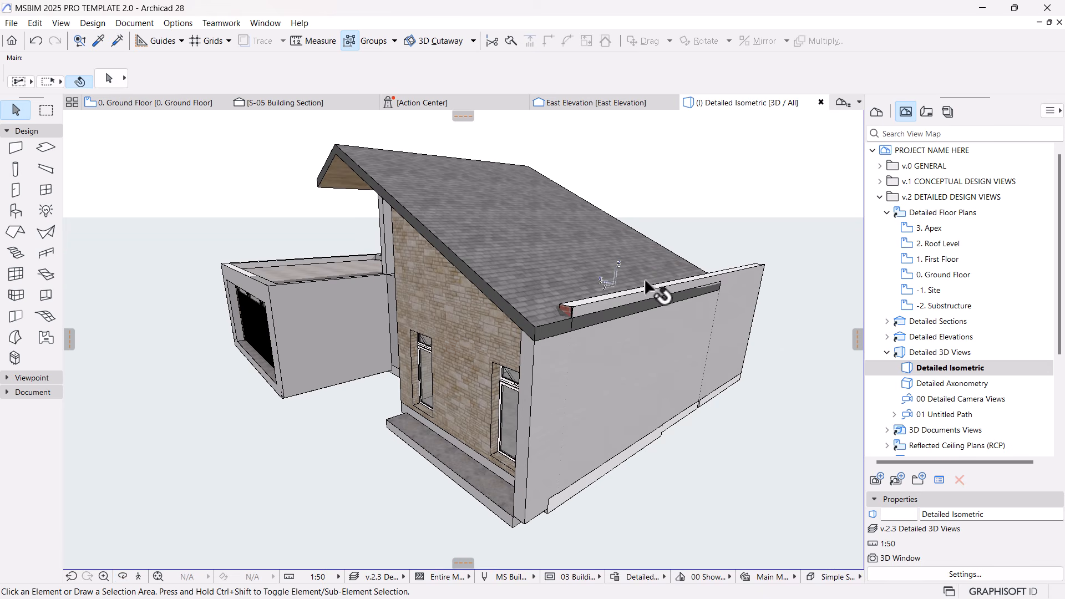
left_click(580, 285)
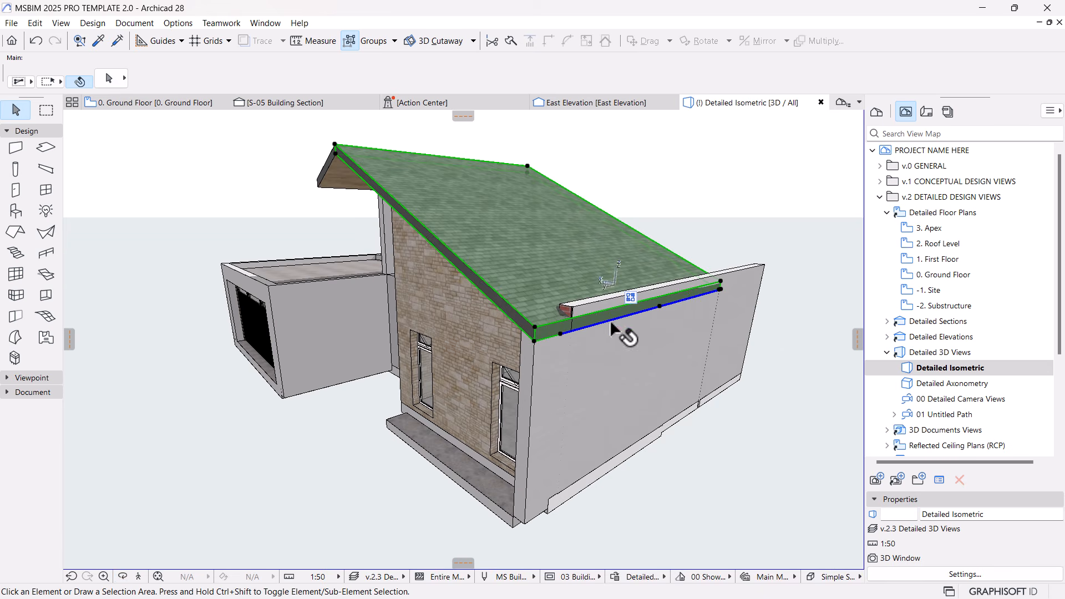
left_click(687, 289)
right_click(698, 178)
mouse_move(767, 337)
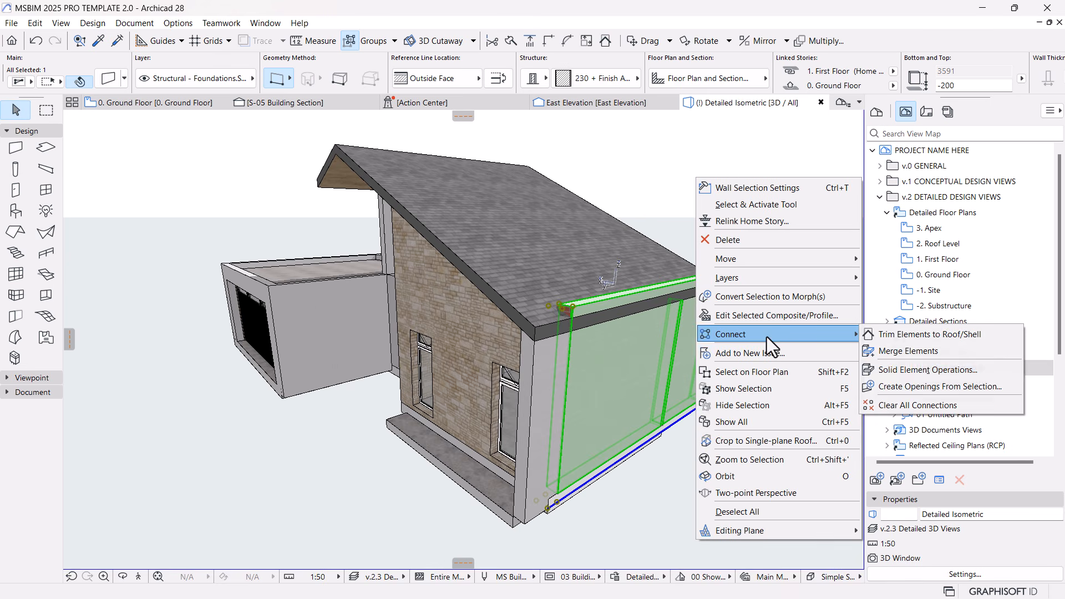
left_click(906, 369)
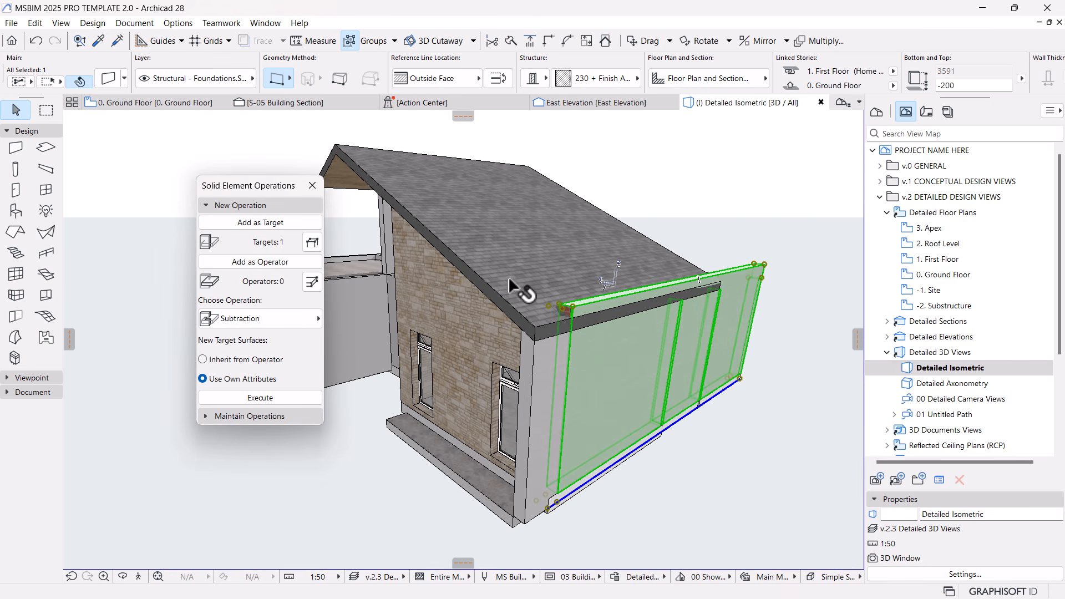
Subtract the roof from the targeted side wall using subtraction with upward extrusion.
left_click(498, 255)
left_click(248, 268)
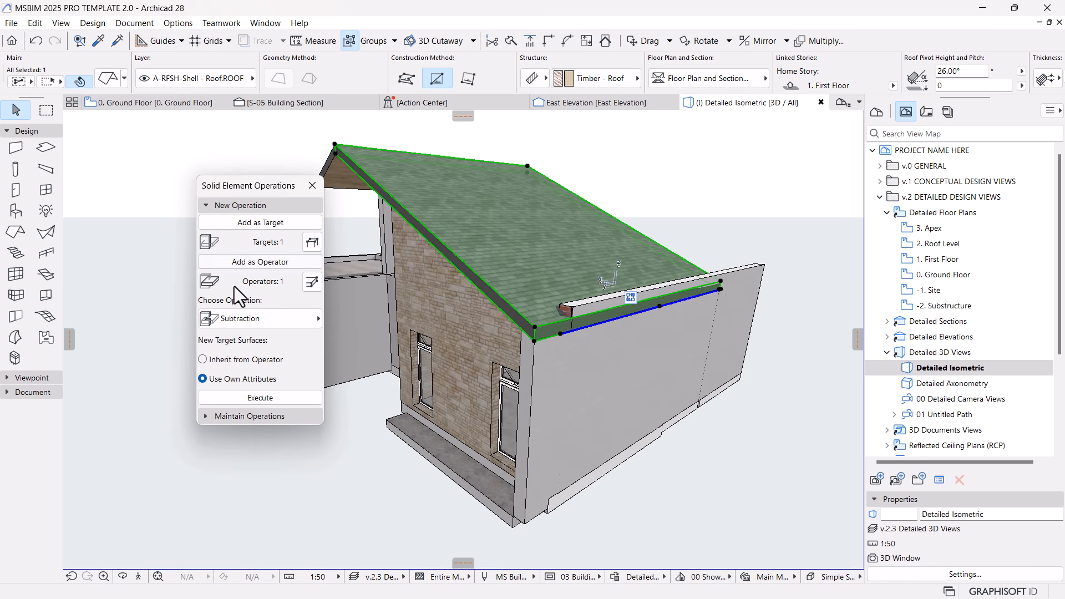
left_click(258, 320)
left_click(395, 331)
left_click(235, 395)
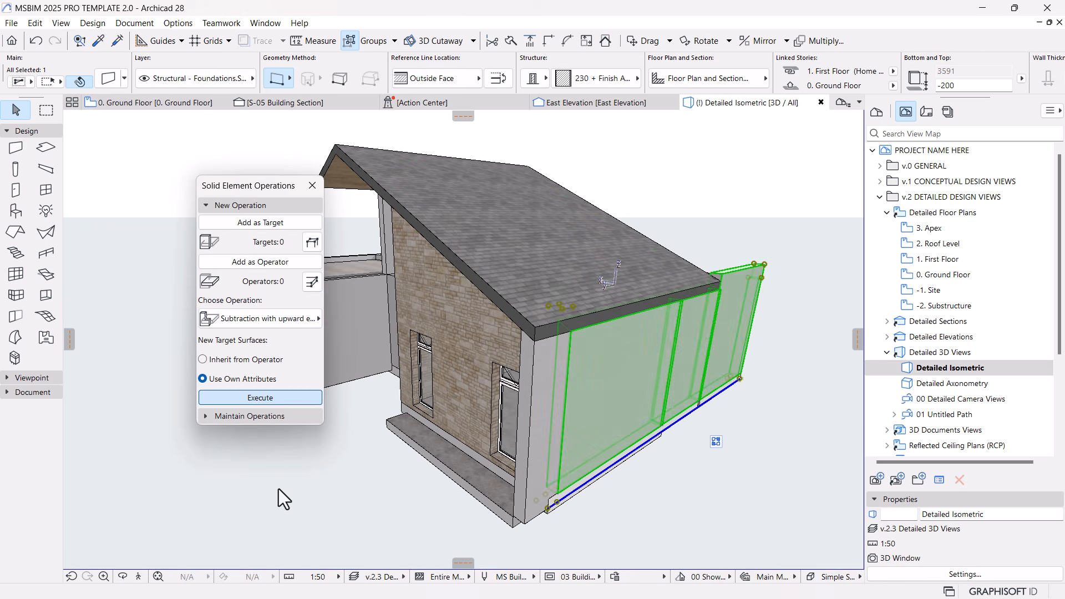
left_click(405, 492)
left_click(313, 185)
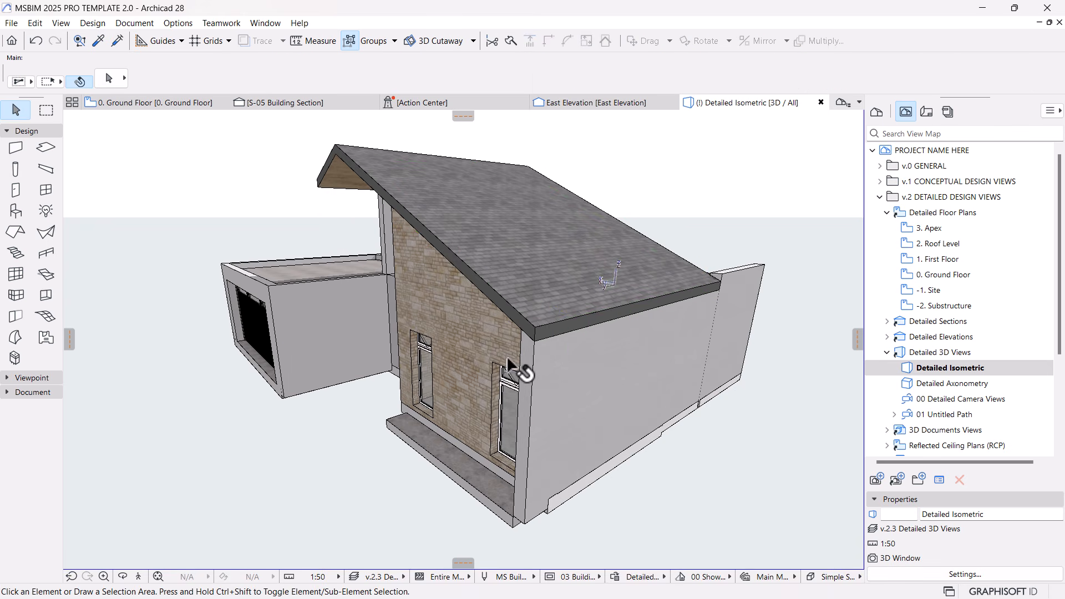
Check the roof's override surfaces in its selection settings.
middle_click_drag(555, 422, 609, 316, "shift")
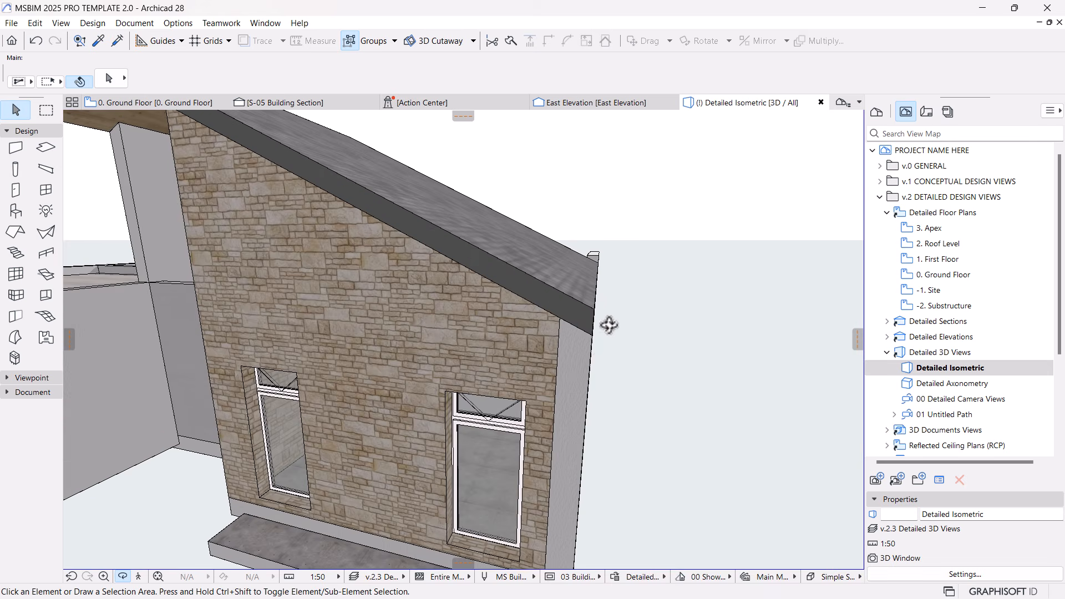
left_click(578, 354)
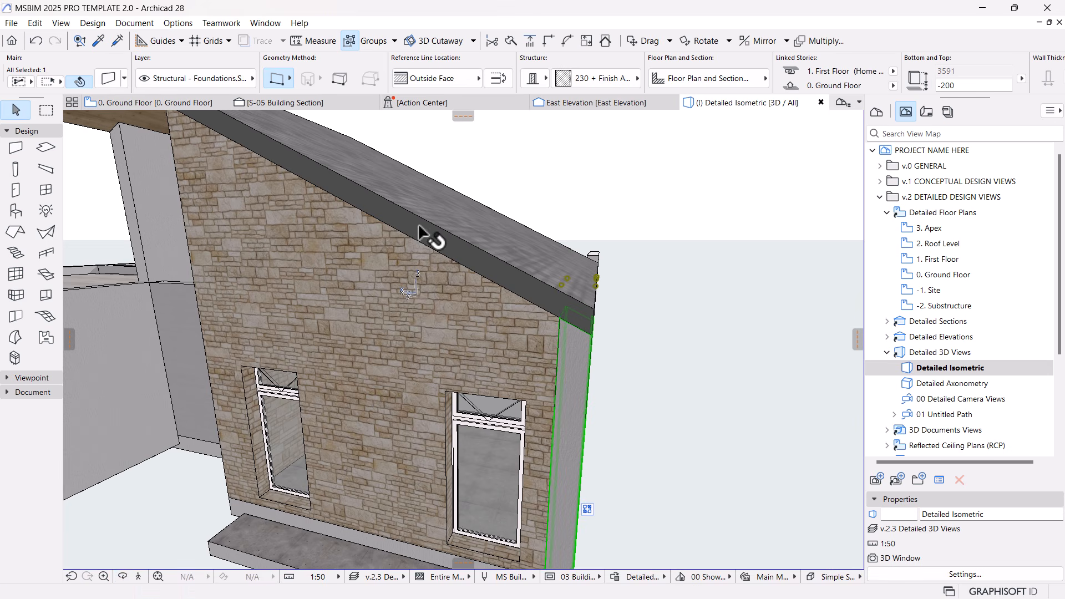
middle_click_drag(491, 245, 416, 238, "shift")
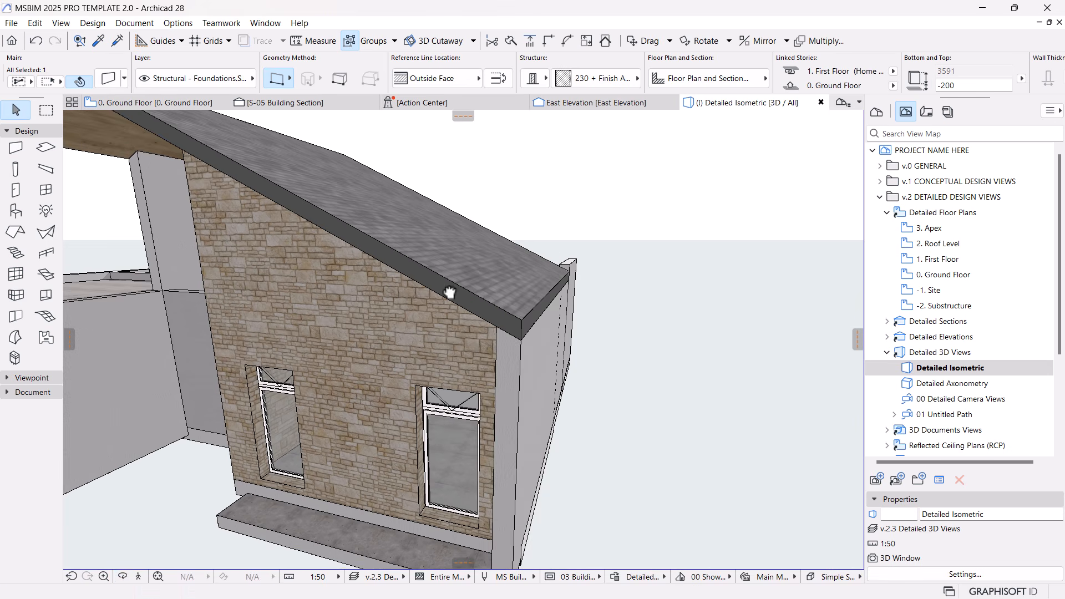
left_click(416, 237)
double_click(325, 170)
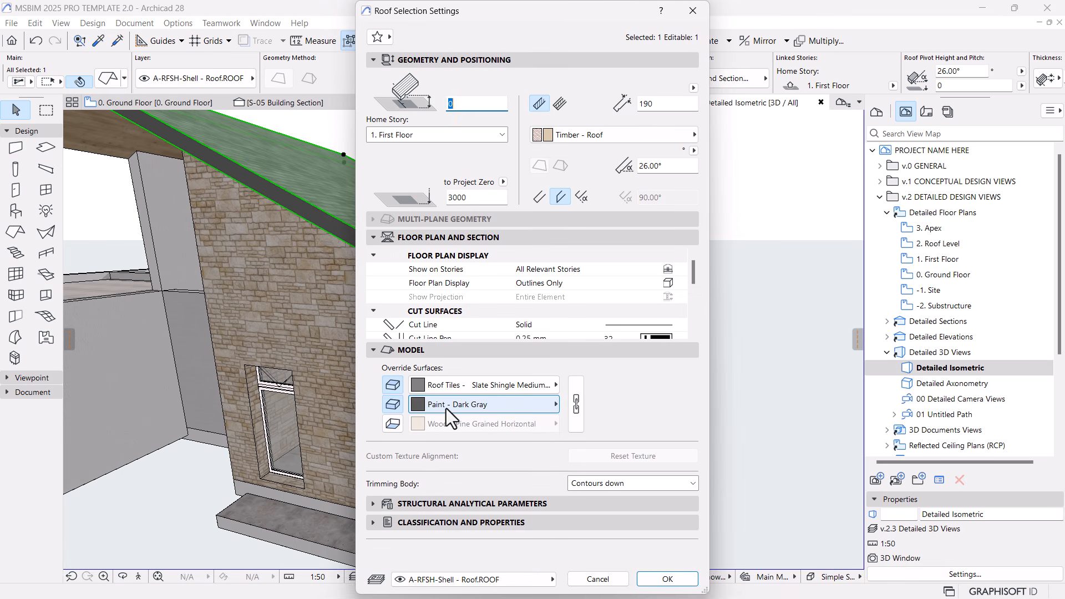
key("Return")
Switch the short front wall piece to a basic Brick - Structural structure and override all its surfaces with Paint - Dark Gray.
left_click(500, 339)
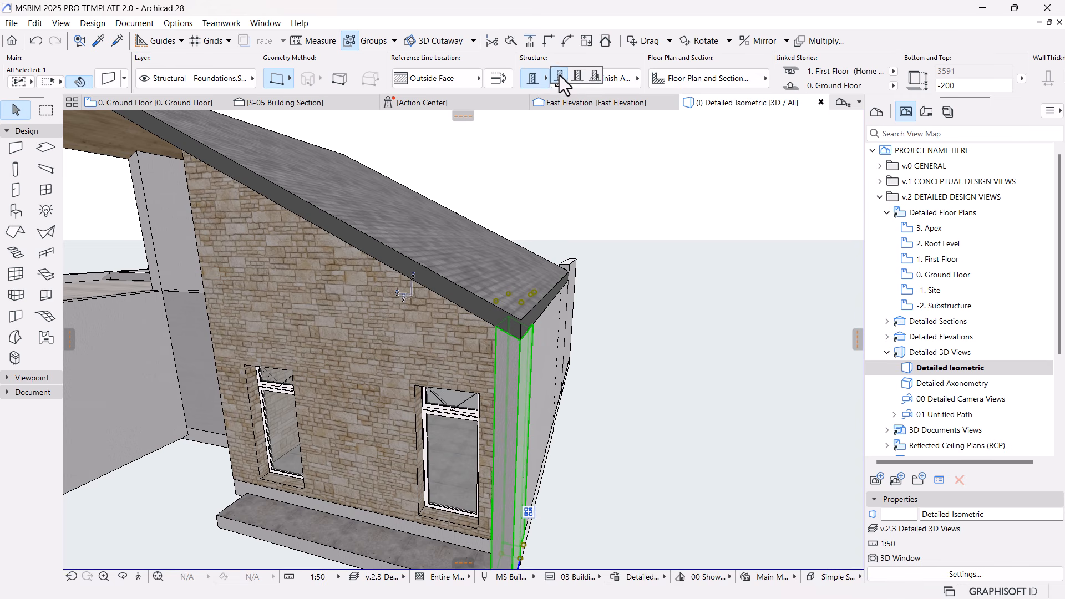
left_click(559, 76)
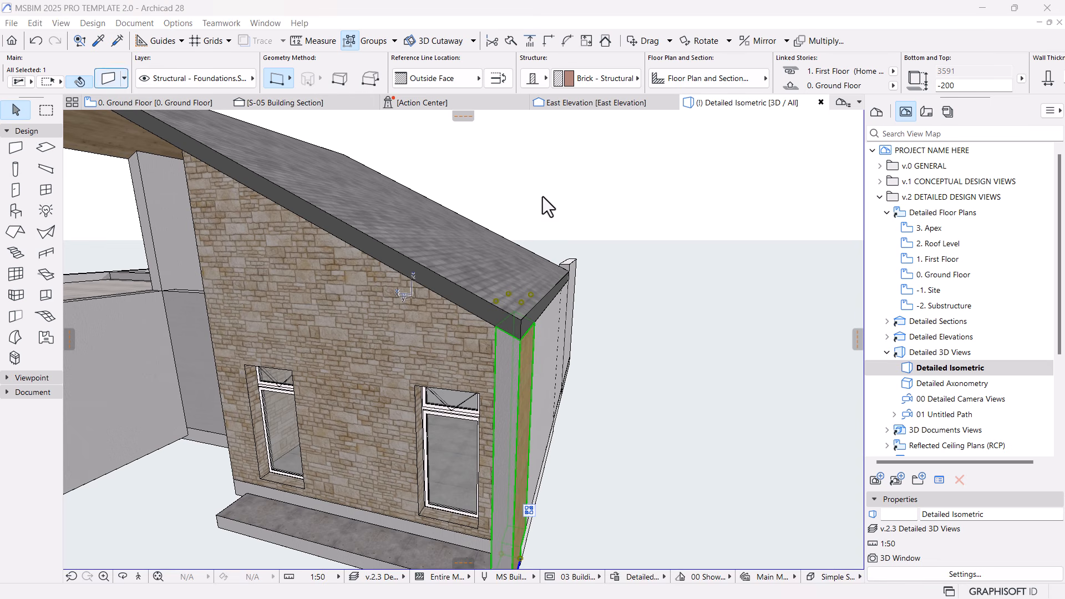
key("ctrl+t")
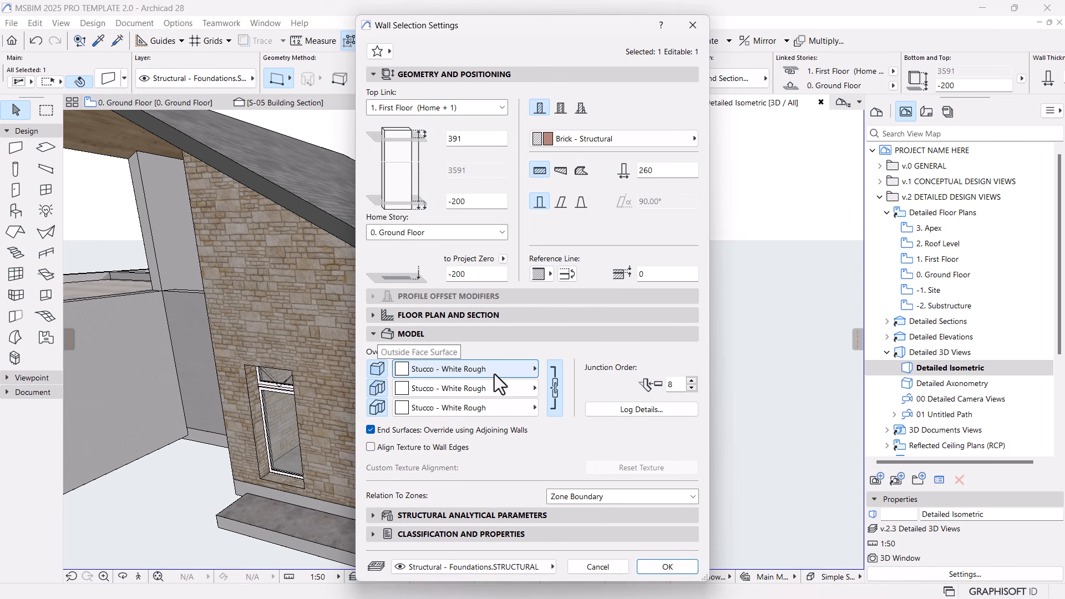
left_click(494, 370)
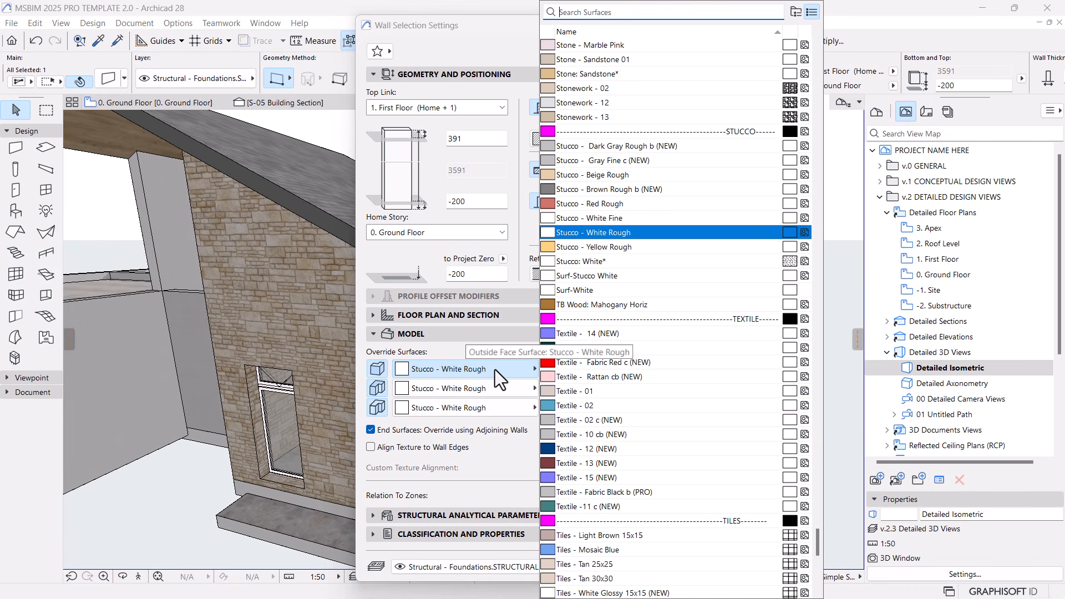
type("pa")
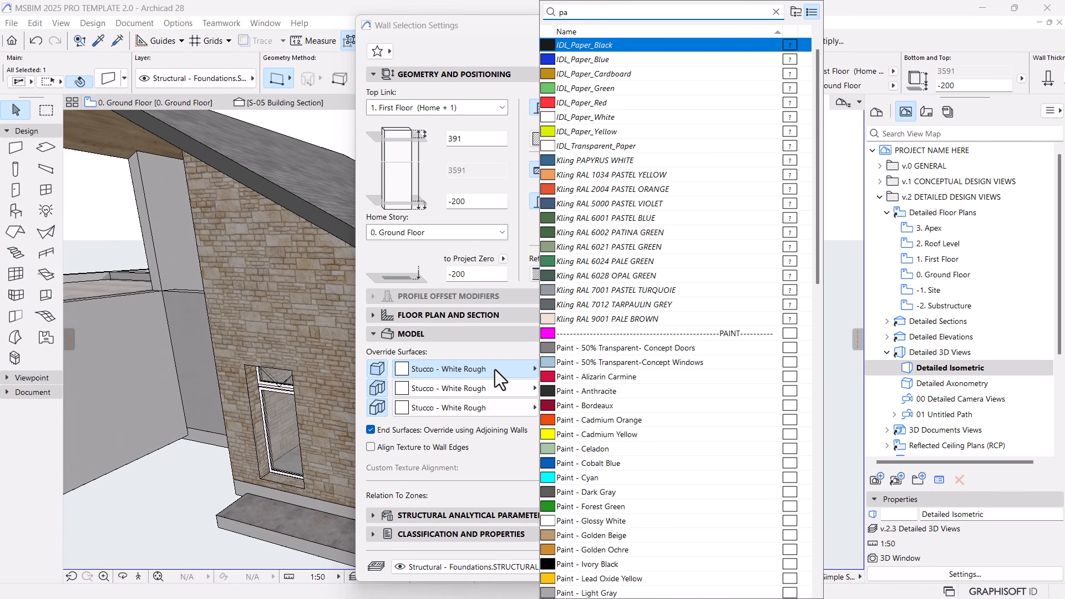
type("i")
left_click(594, 204)
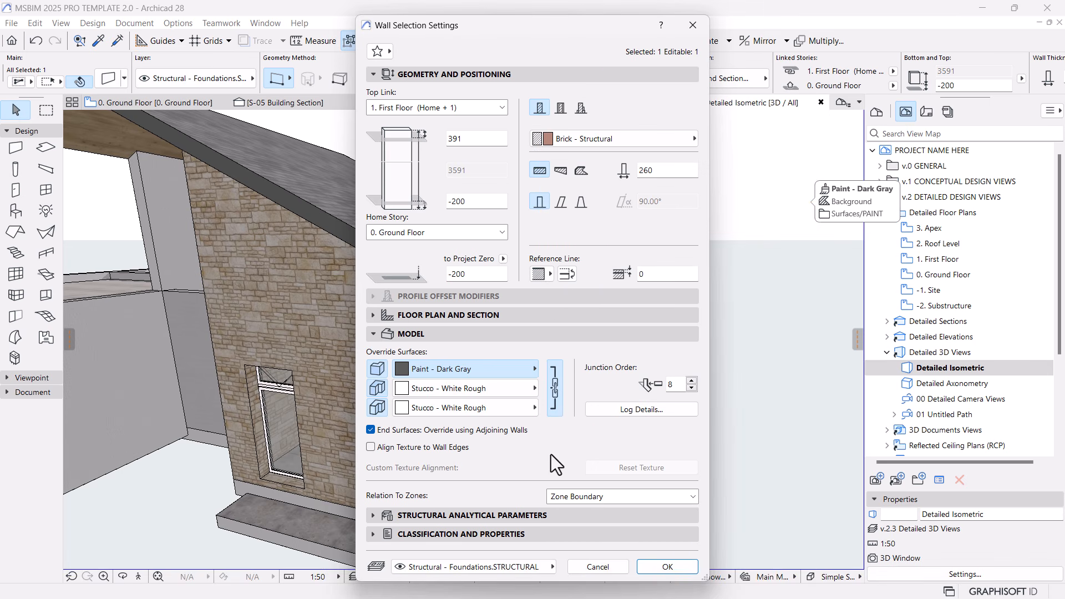
left_click(555, 388)
left_click(666, 567)
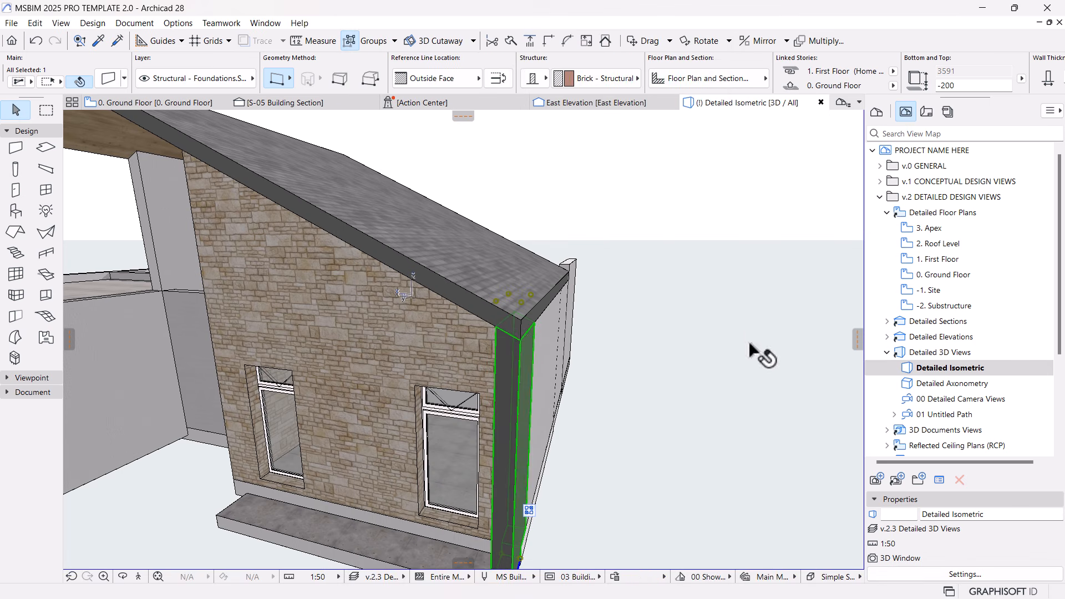
Set the roof's thickness to 300 mm.
left_click(797, 76)
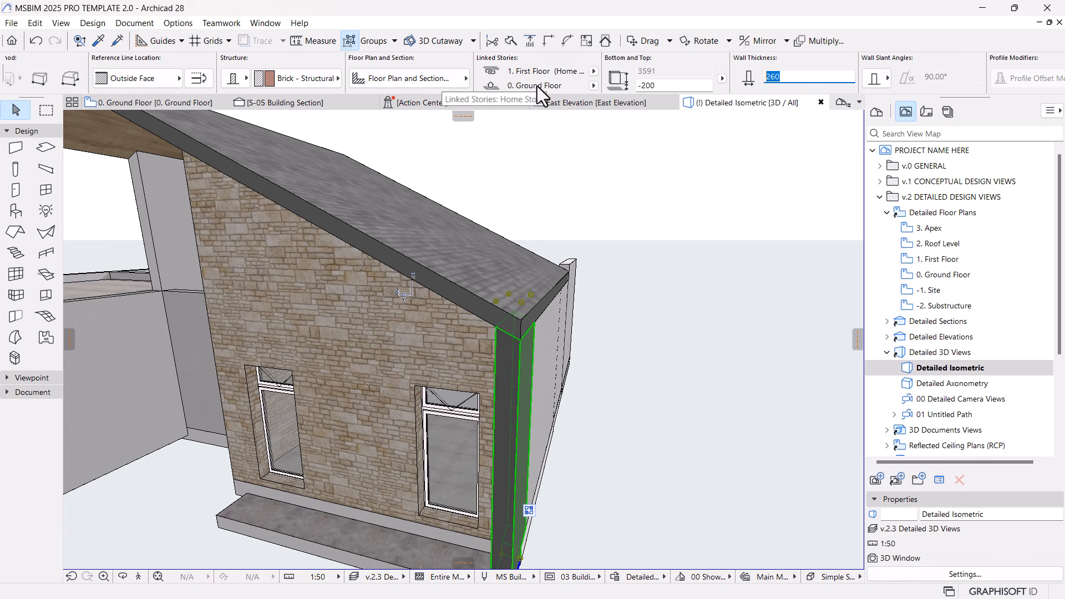
left_click(384, 239)
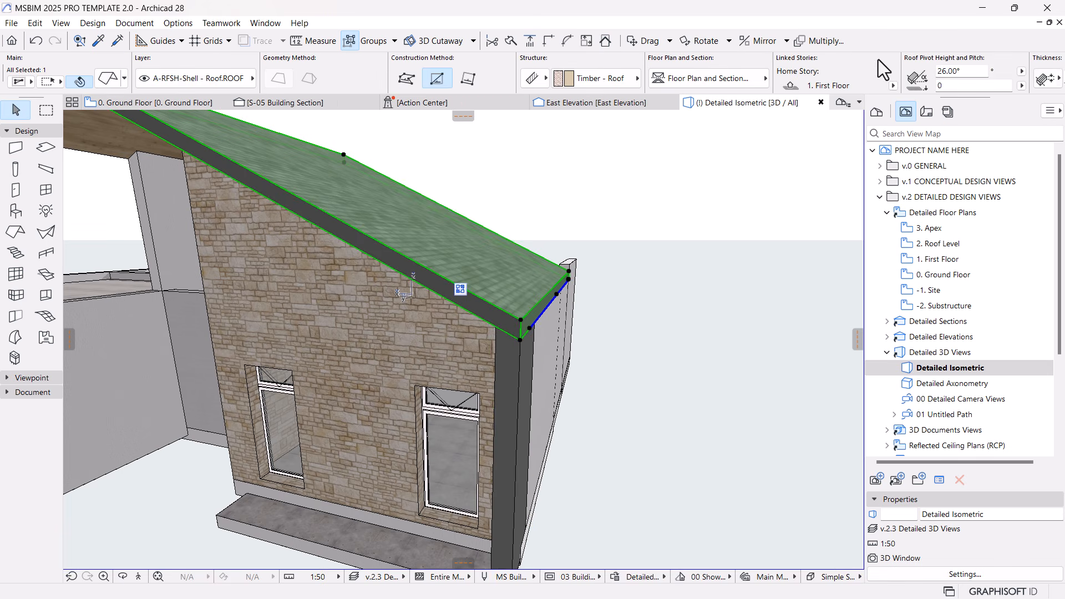
scroll(878, 59, "right", 3)
left_click(944, 76)
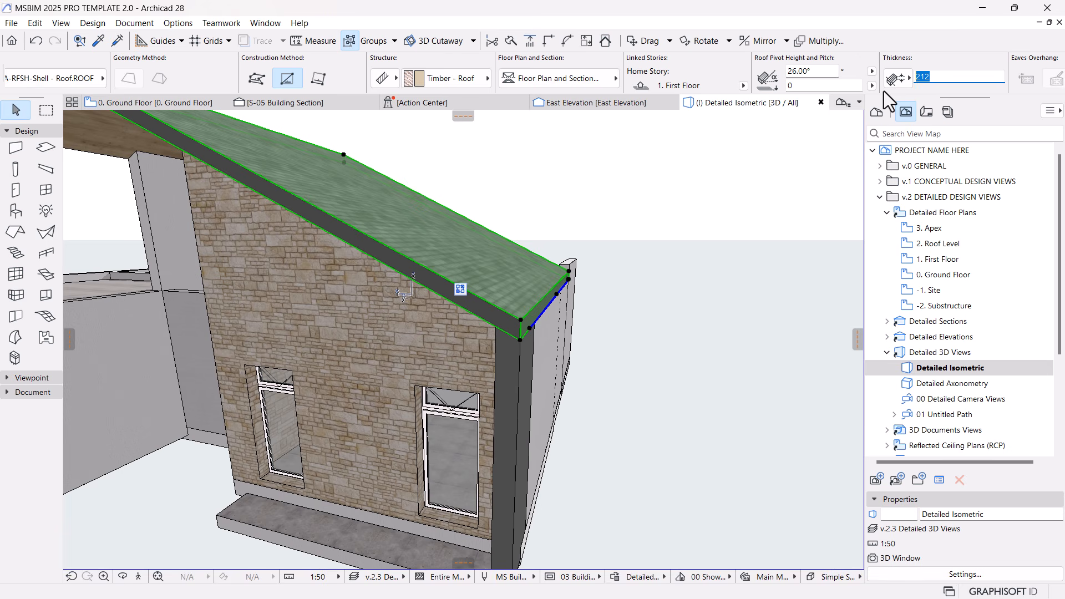
type("300")
key("Return")
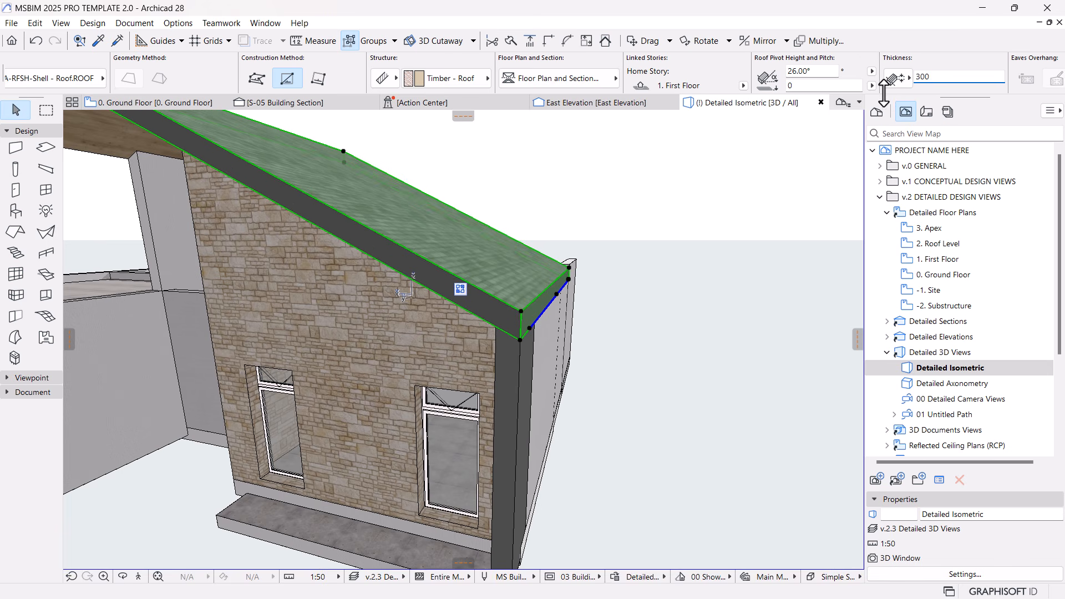
Set the dark gray front wall piece's thickness to 300 mm.
left_click(507, 364)
scroll(958, 80, "right", 2)
scroll(958, 80, "right", 1)
left_click_drag(799, 80, 600, 82)
key("Return")
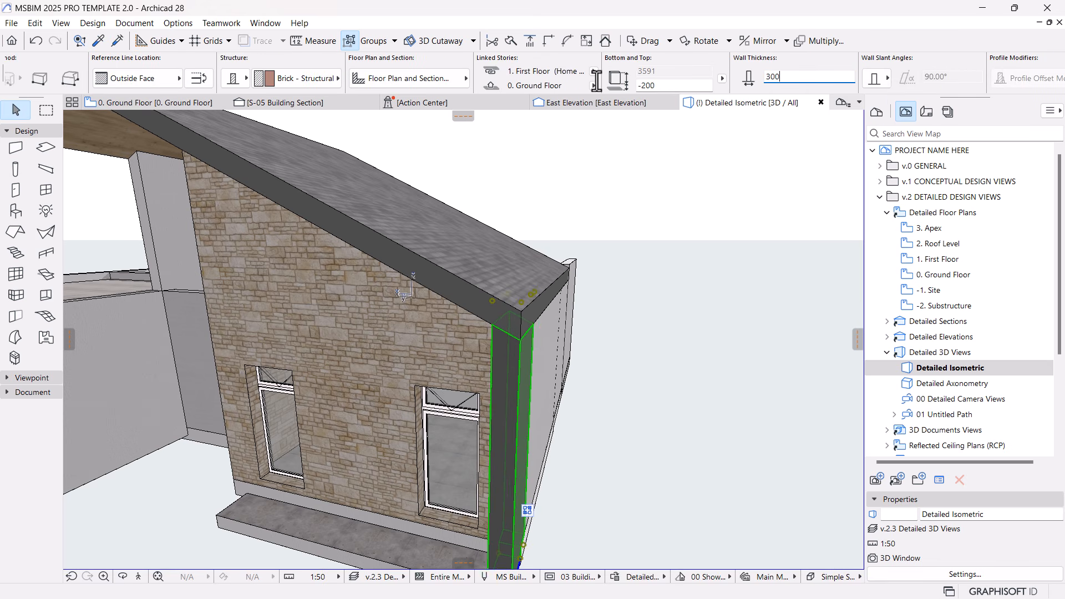
Stretch the base of the dark gray wall piece down to the underside of the front slab.
left_click(633, 378)
key("o")
scroll(645, 378, "down", 2)
left_click_drag(622, 463, 670, 453)
middle_click_drag(589, 469, 577, 348)
left_click_drag(527, 423, 443, 415)
scroll(525, 348, "up", 2)
key("Escape")
left_click(557, 360)
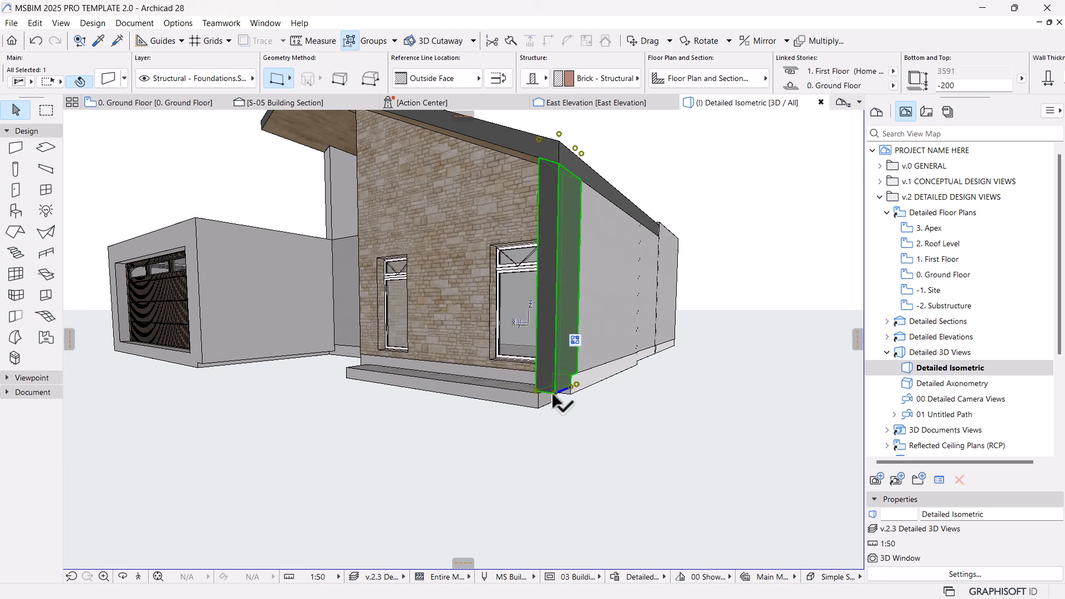
left_click(555, 381)
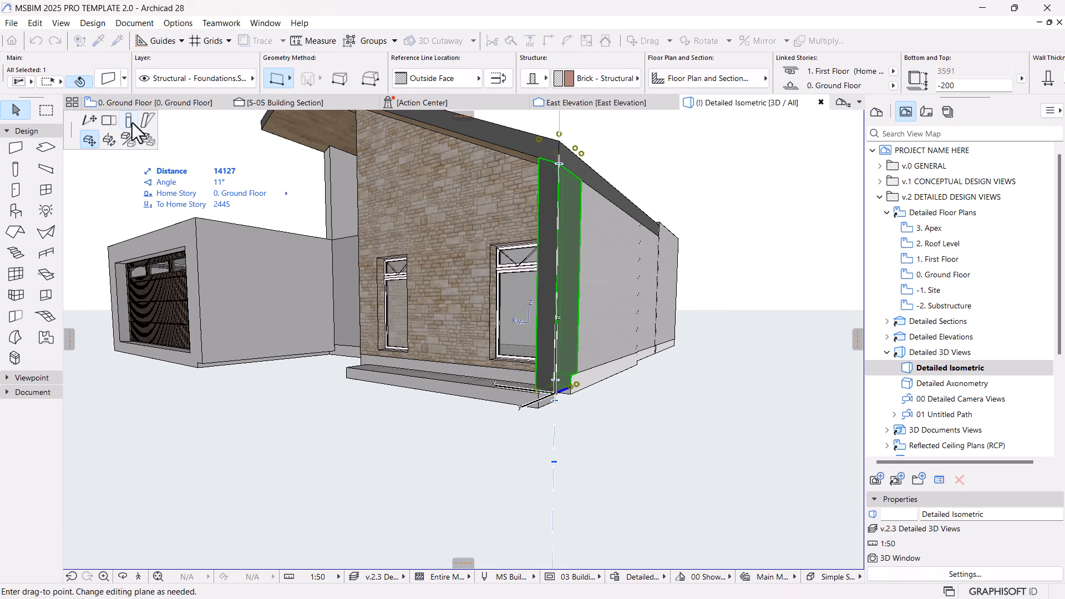
left_click(542, 406)
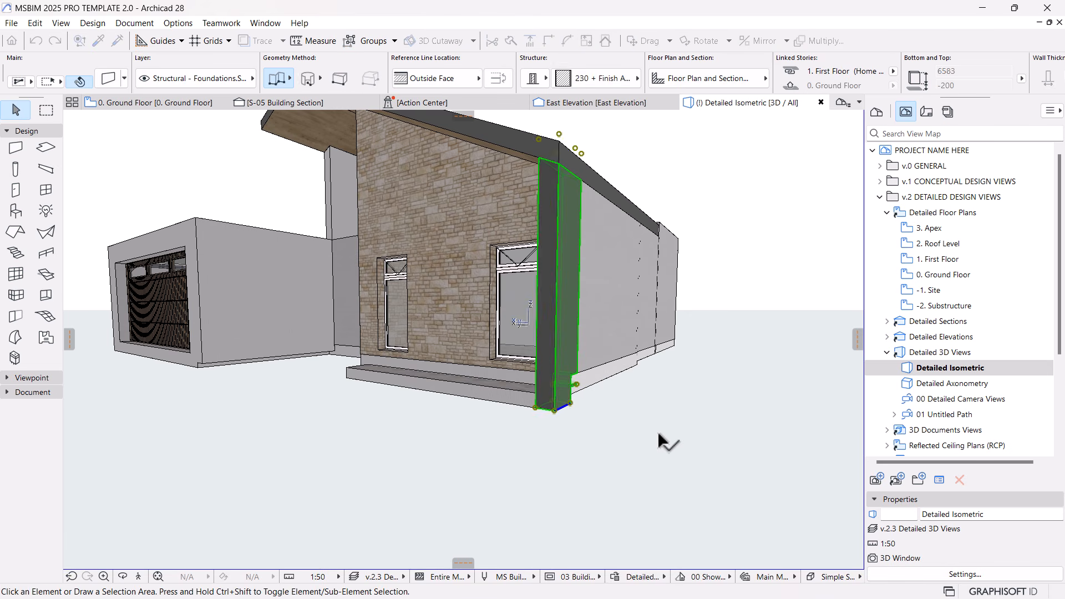
left_click(659, 434)
Transfer all settings from the floor slab near the dark gray wall to the neighbouring large floor slab.
middle_click_drag(519, 466, 399, 456, "shift")
middle_click_drag(632, 442, 495, 422)
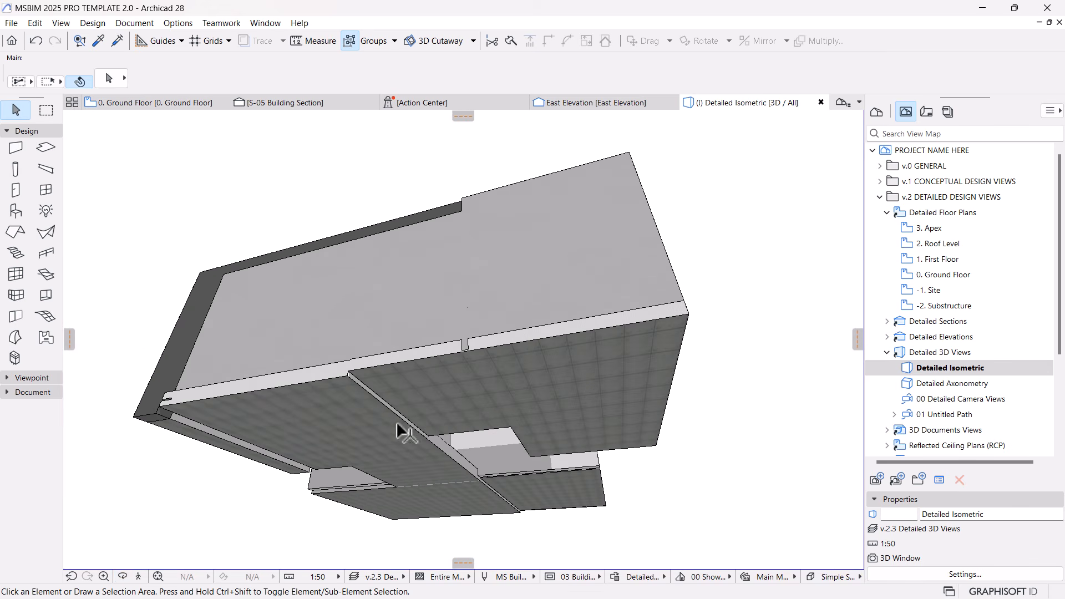
left_click(357, 427)
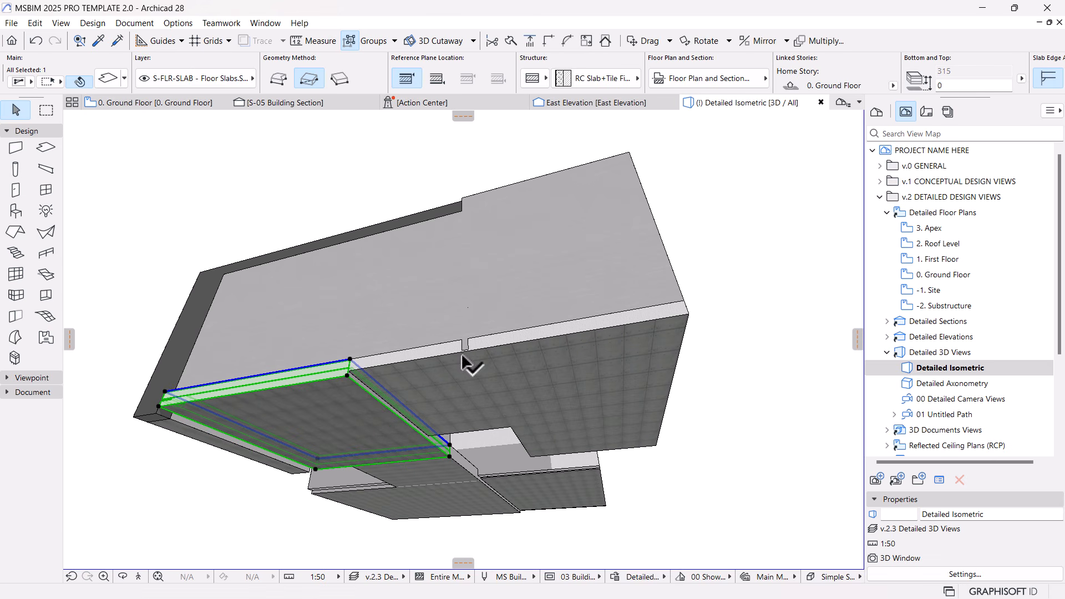
key("Escape")
left_click(344, 412, "alt")
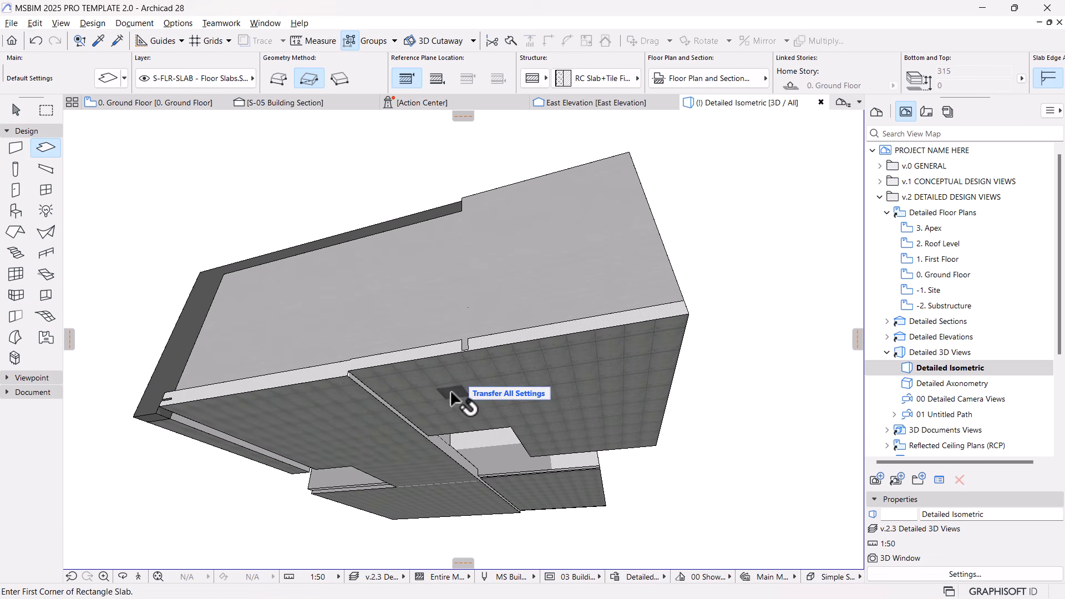
left_click(557, 350, "ctrl+alt")
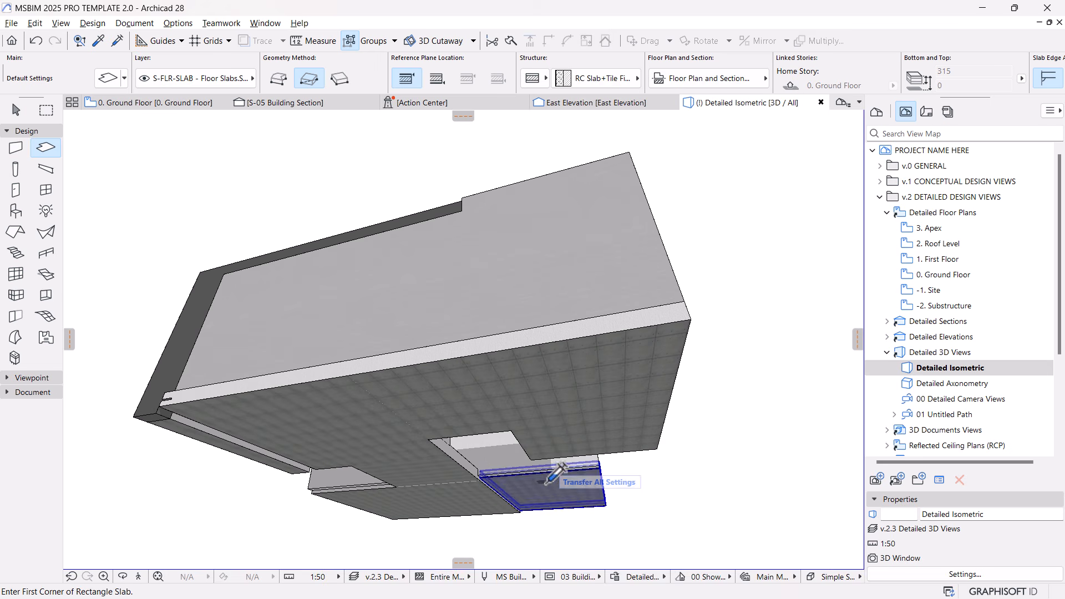
Offset the front edge of the floor slab beside the dark gray wall inward, behind the stone wall.
middle_click_drag(690, 352, 477, 391, "shift")
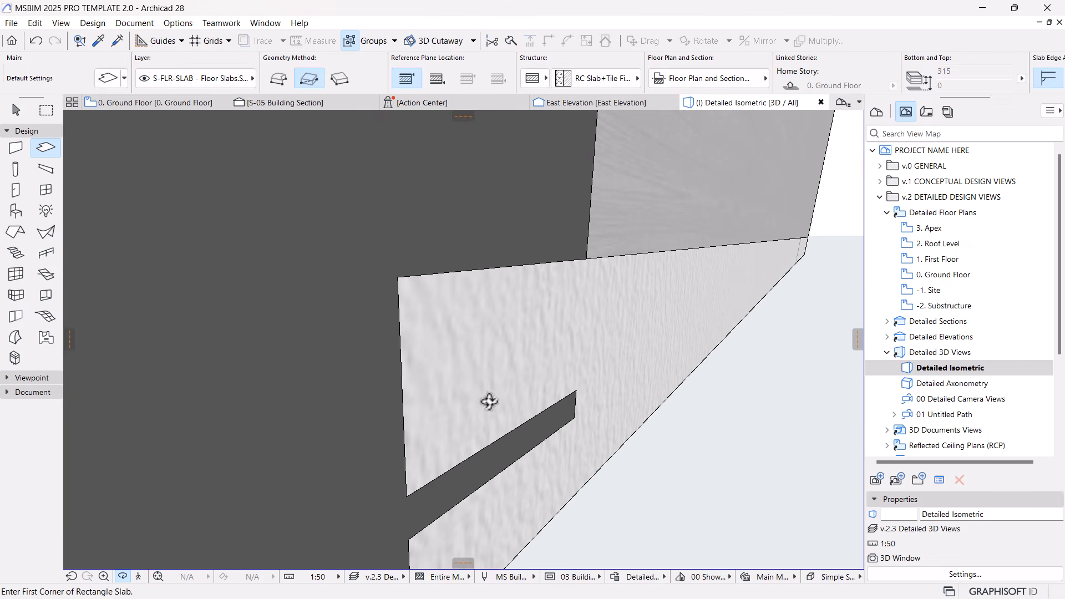
key("Escape")
left_click(522, 438)
scroll(551, 404, "down", 1)
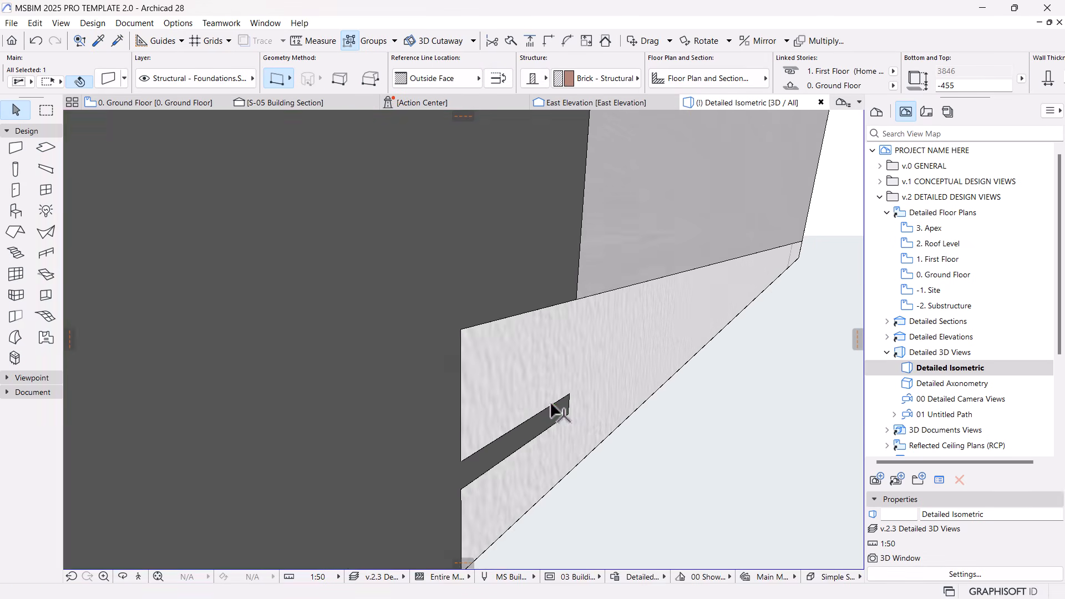
scroll(555, 410, "down", 3)
left_click(602, 417)
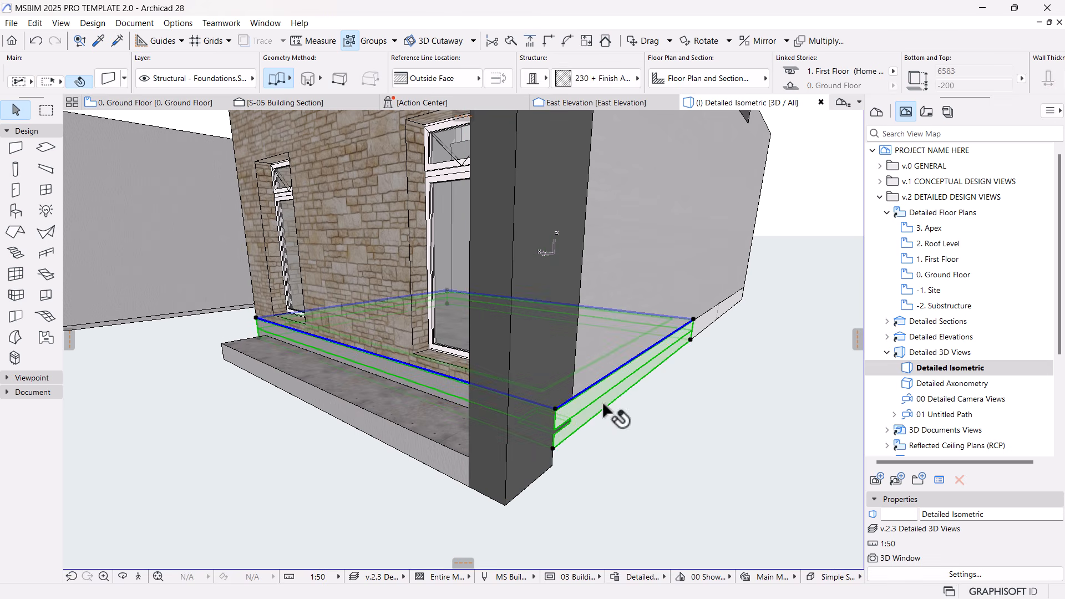
left_click(440, 387)
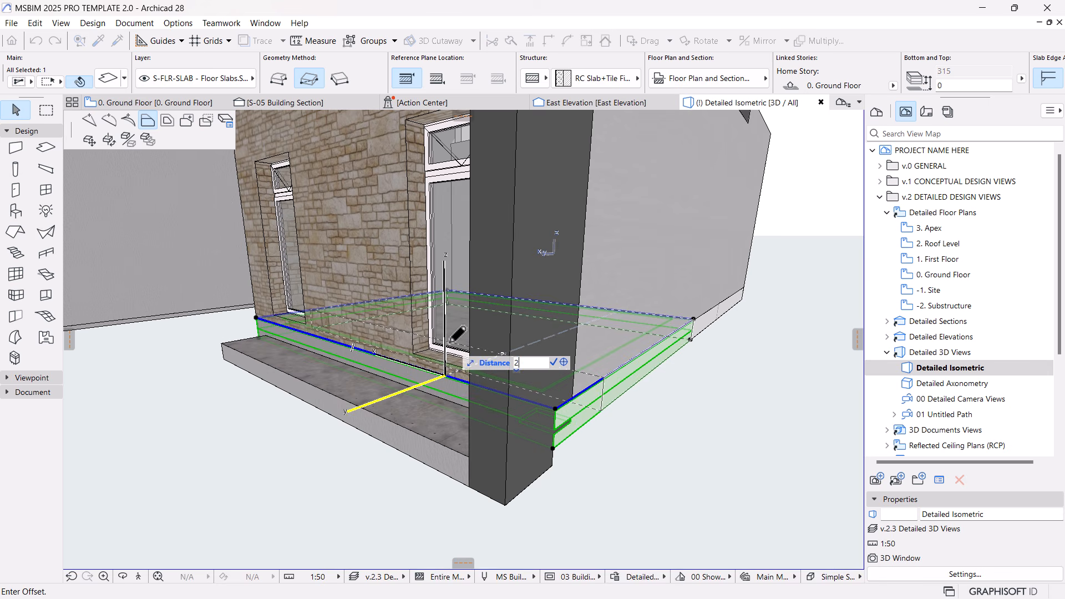
key("Return")
Stretch the base of the stone-clad front wall down to -300 mm relative to its home story.
left_click(725, 524)
left_click(555, 351)
middle_click_drag(604, 439, 402, 332, "shift")
left_click(544, 439)
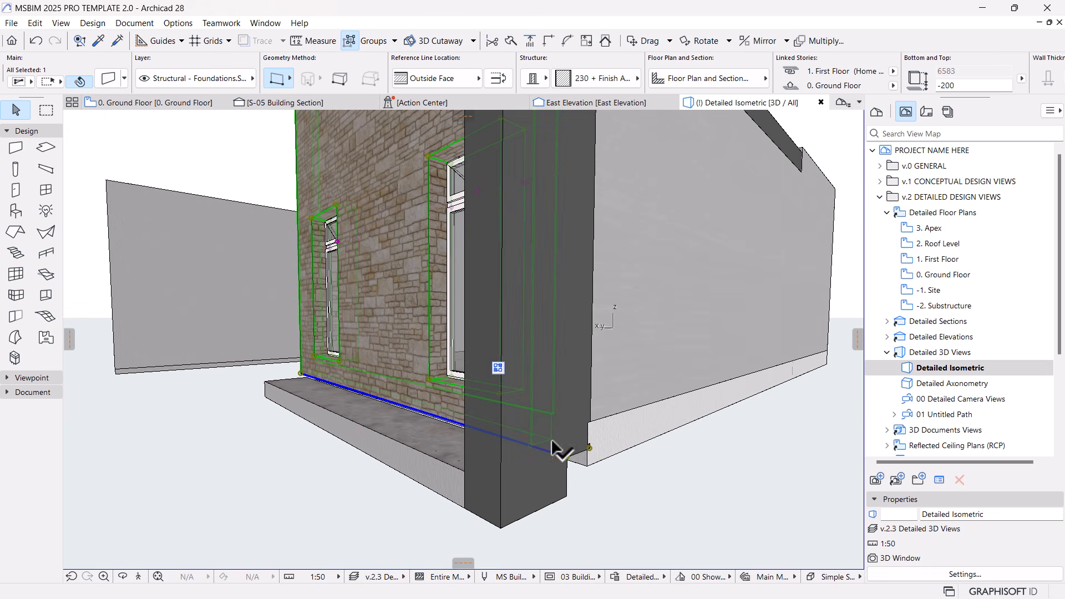
left_click(589, 446)
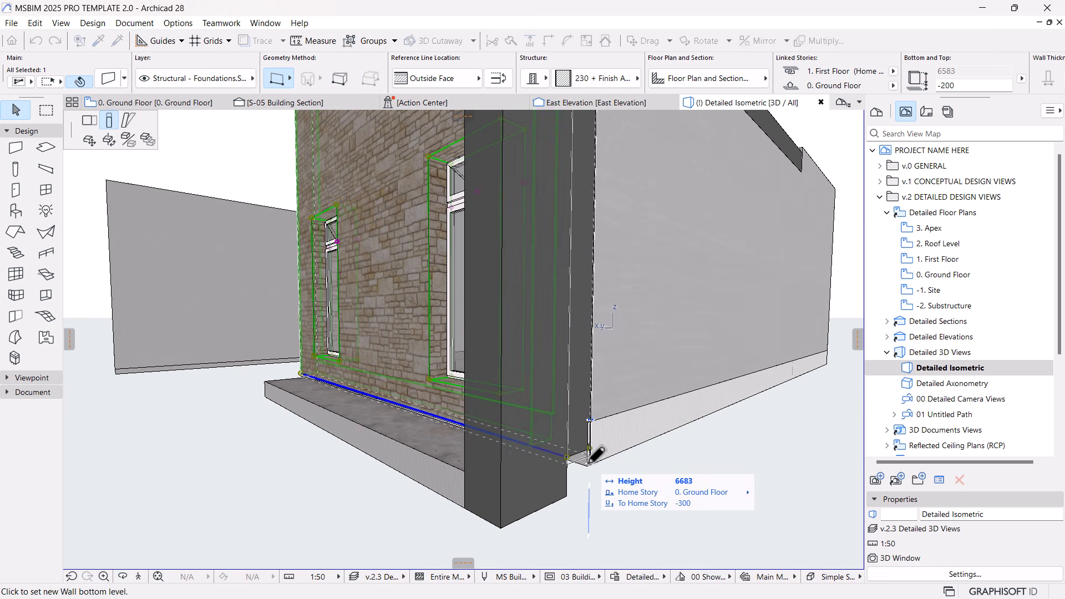
left_click(592, 452)
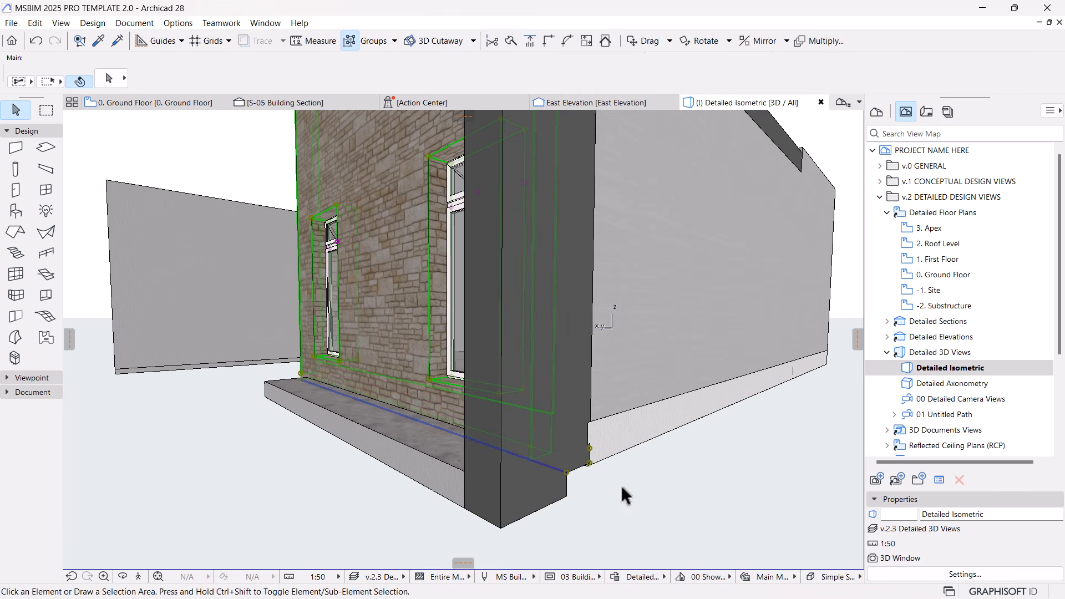
Stretch the base of the dark gray wall piece up to -300 mm, level with the stone wall's base.
left_click(539, 443)
left_click(566, 497)
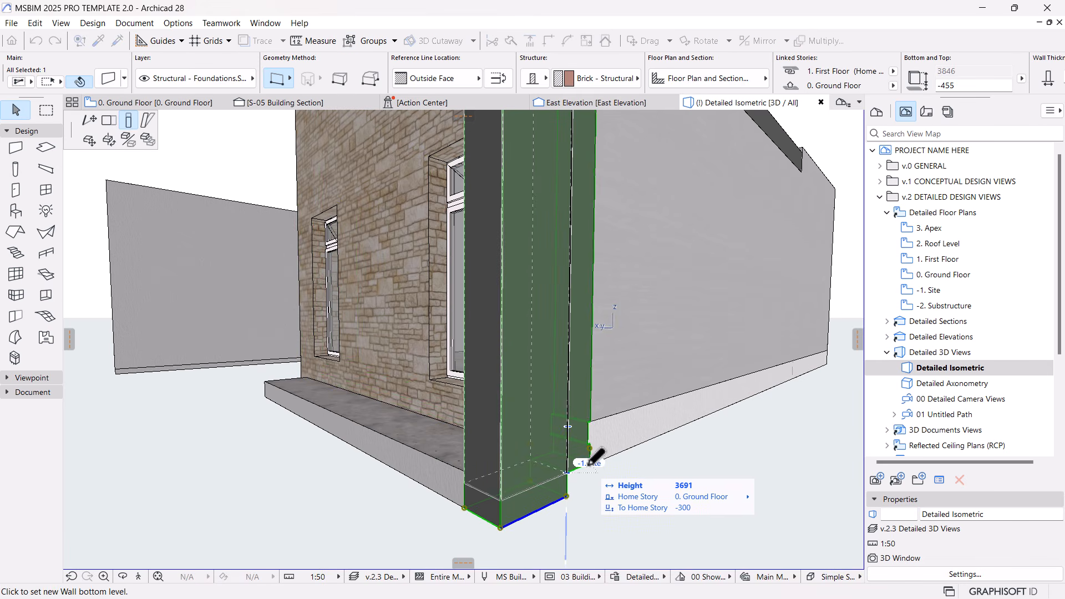
left_click(575, 481)
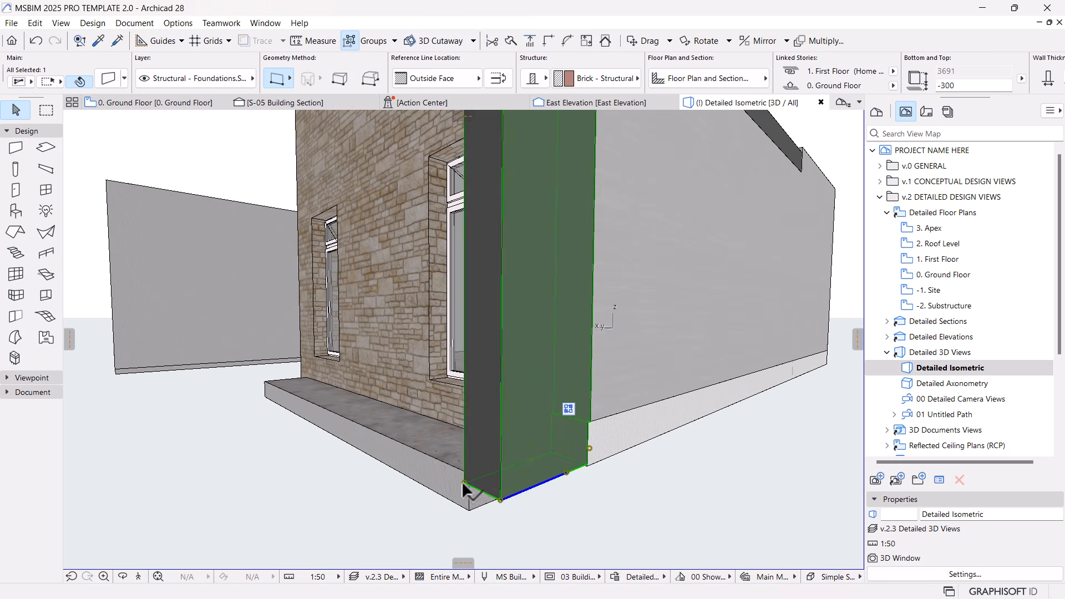
Set the front slab's offset to its home story to 0.
left_click(458, 444)
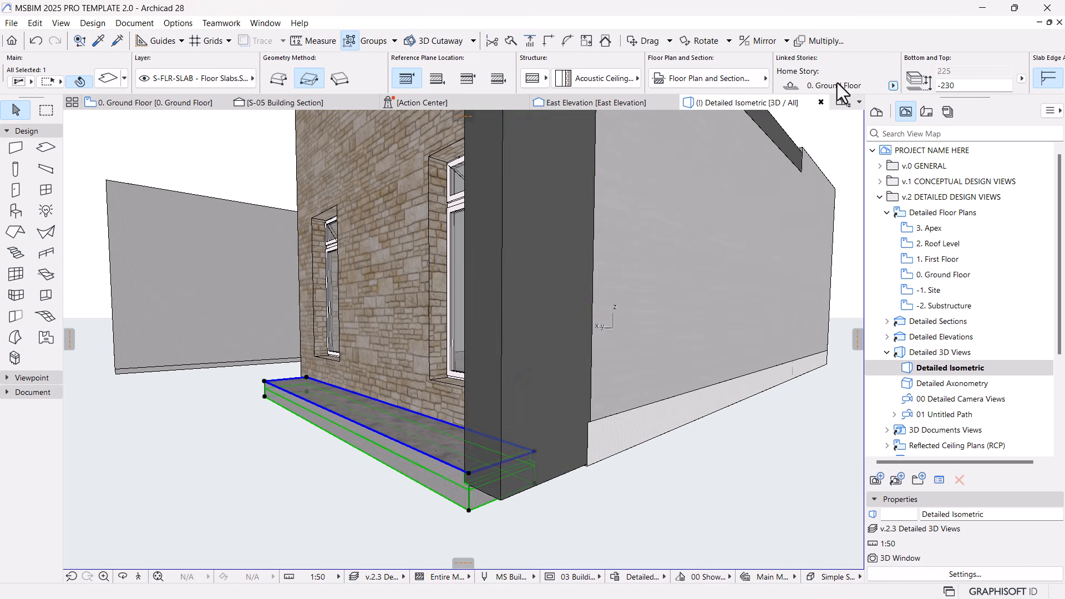
left_click(965, 85)
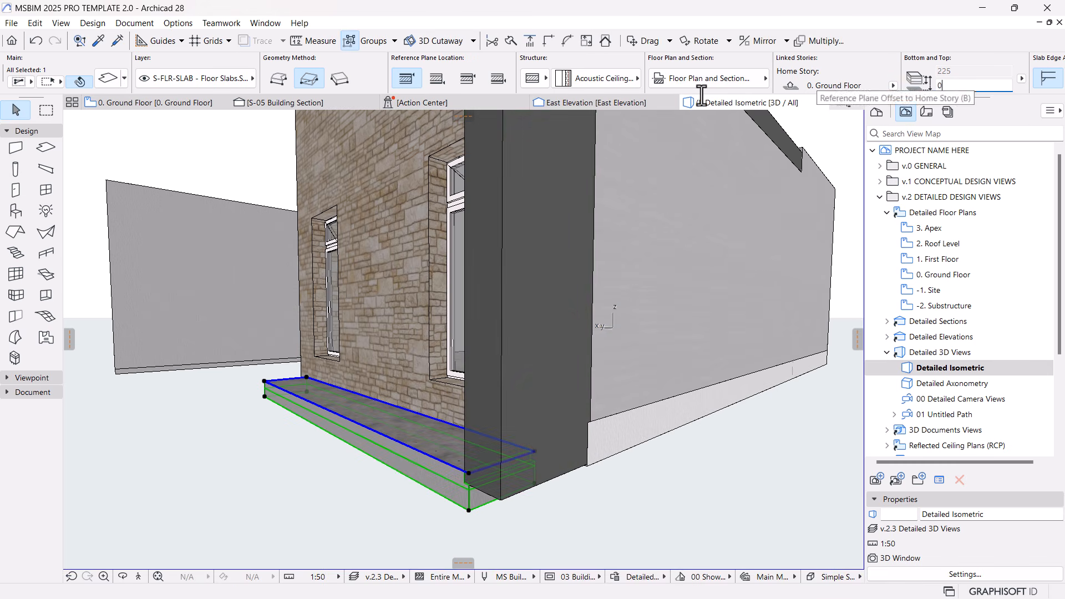
key("Return")
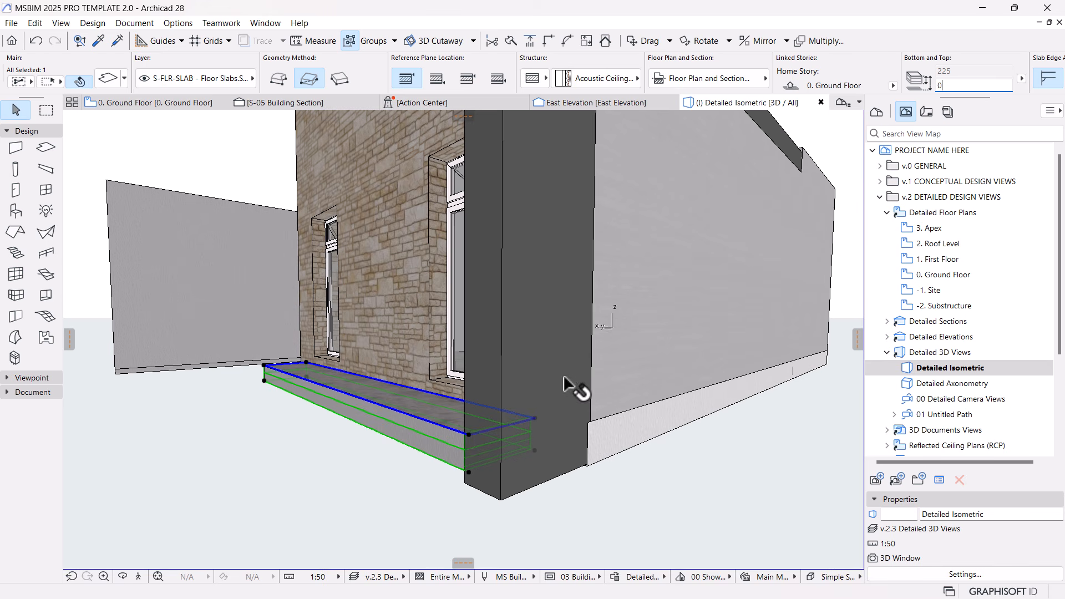
key("Escape")
middle_click_drag(580, 417, 403, 354, "shift")
middle_click_drag(432, 461, 561, 416, "shift")
middle_click_drag(375, 402, 547, 401, "shift")
scroll(622, 389, "down", 5)
scroll(432, 411, "up", 6)
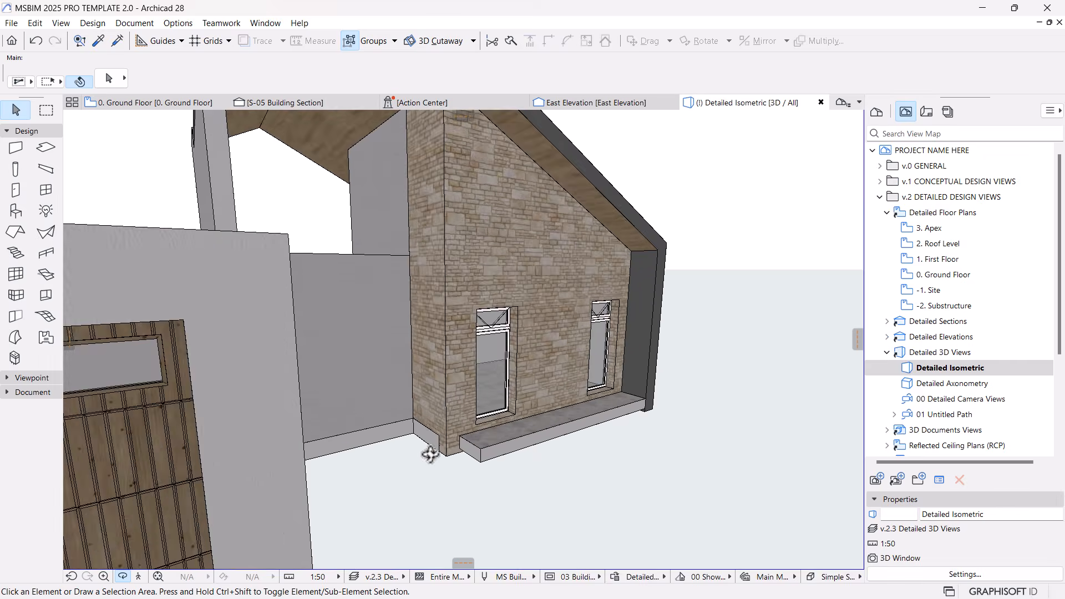
left_click(417, 414)
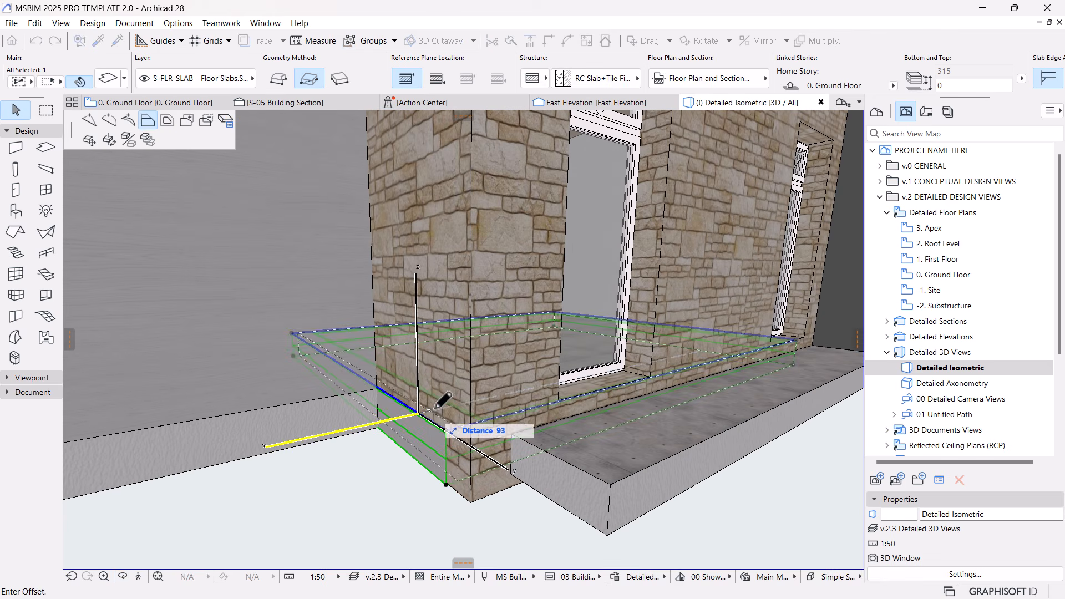
In the ground floor plan, offset the W01/W02 room slab's edge on the W01 side to the inner face of the side wall.
left_click(162, 103)
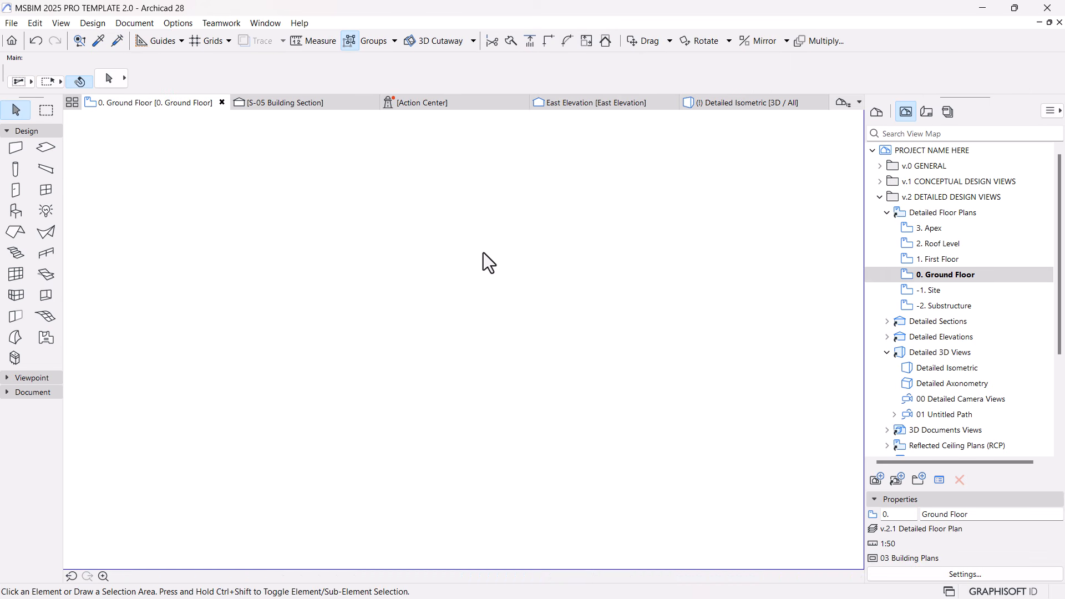
scroll(471, 294, "up", 4)
scroll(451, 318, "up", 1)
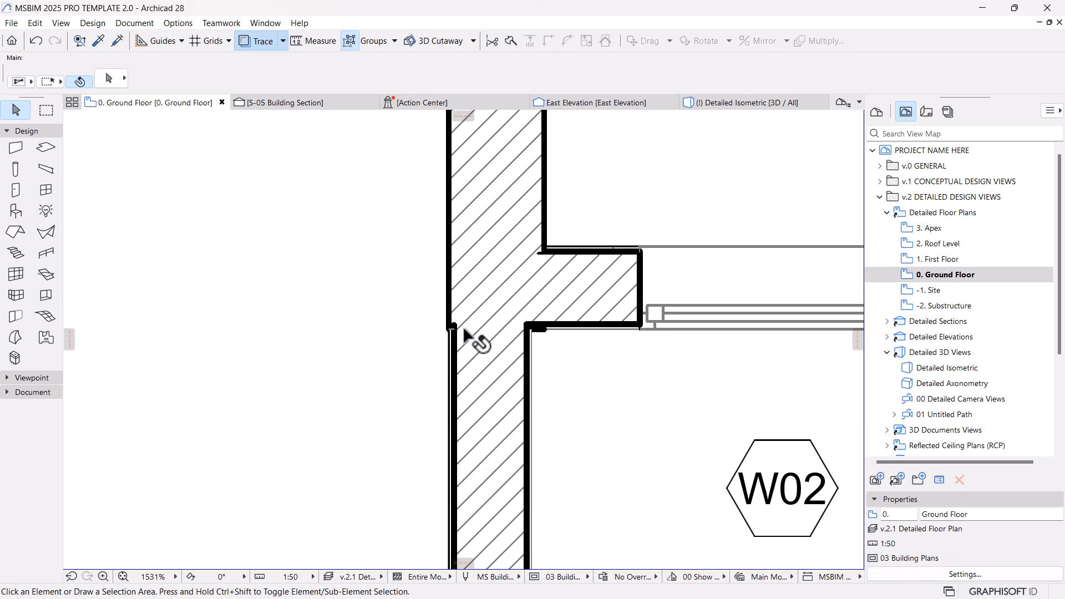
scroll(488, 308, "down", 2)
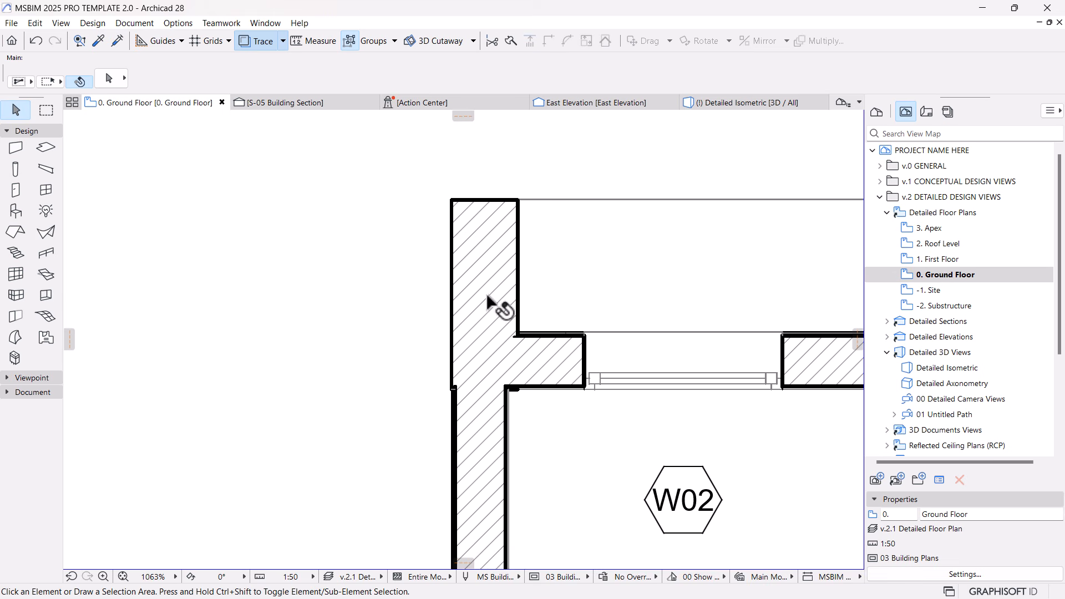
left_click(477, 300)
scroll(460, 300, "down", 6)
key("Escape")
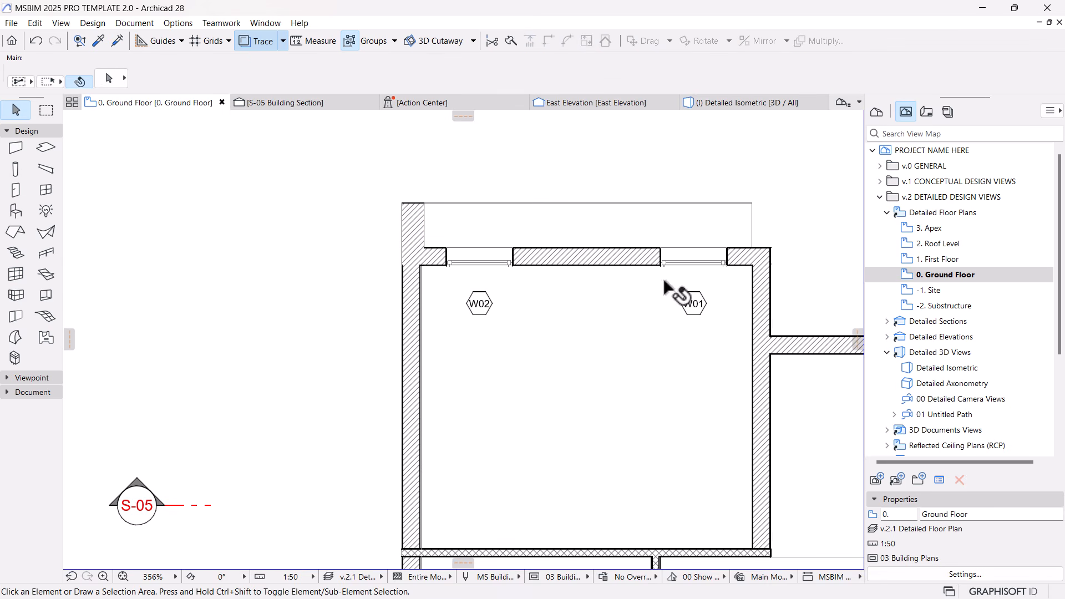
middle_click_drag(656, 284, 447, 245)
left_click(510, 316)
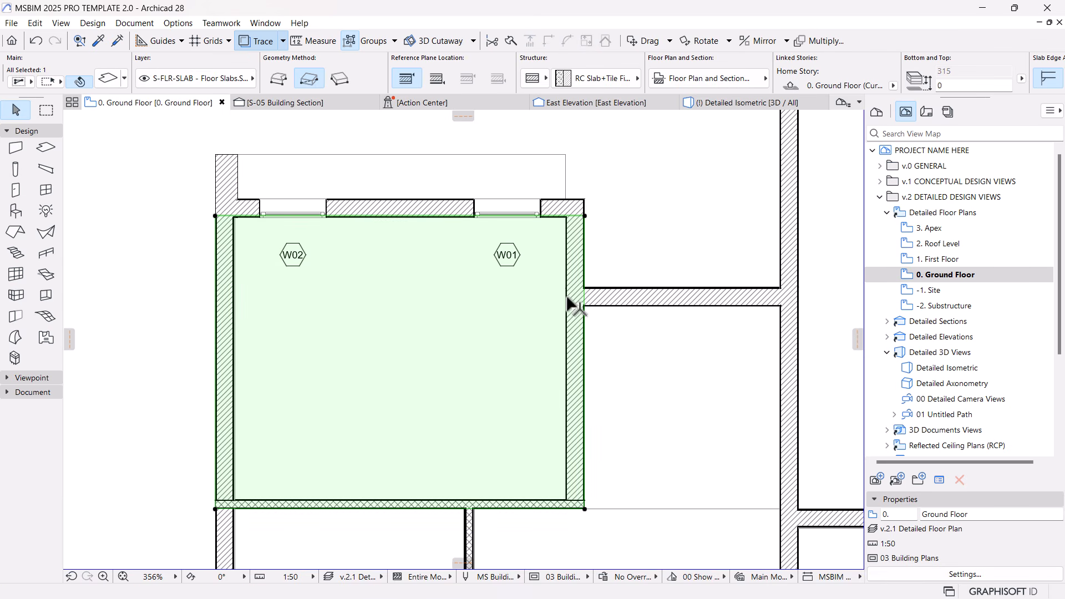
left_click(584, 361)
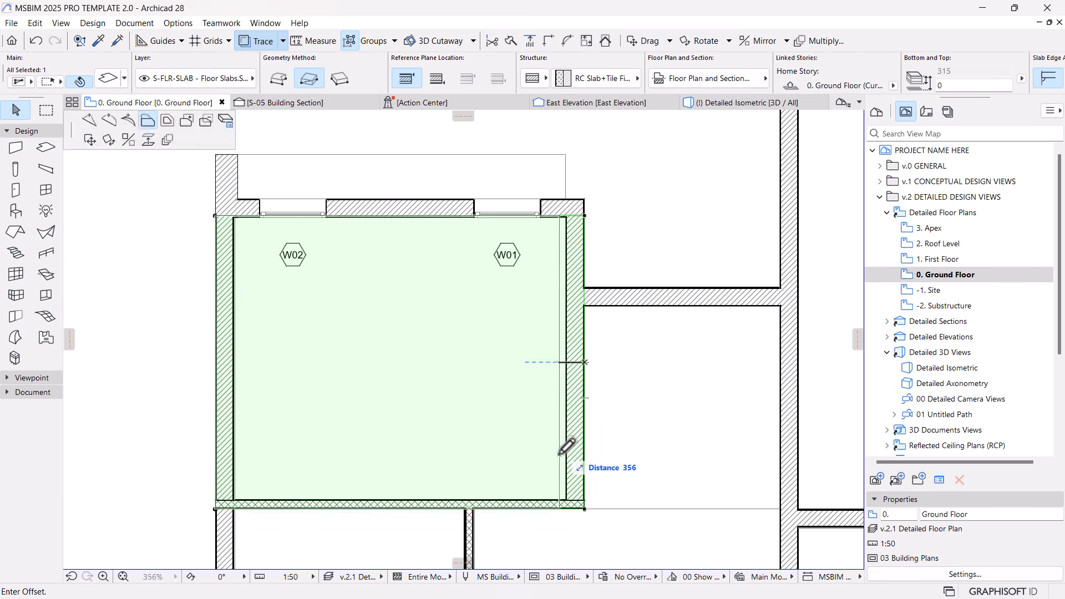
left_click(566, 499)
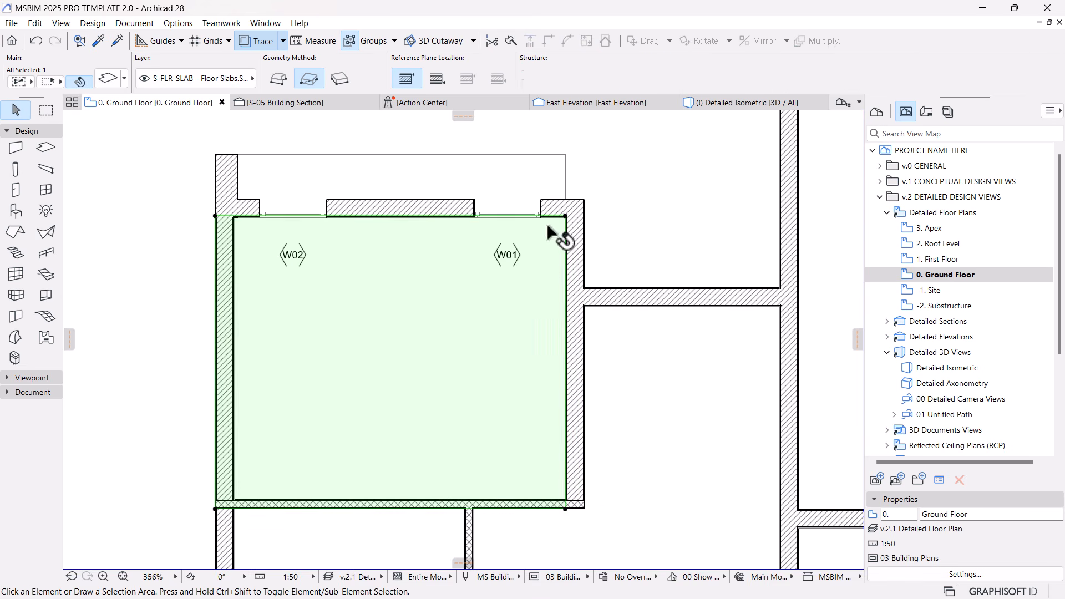
Offset the slab's edge along the window wall to that wall's inner face and return to the Detailed Isometric view.
scroll(565, 222, "up", 5)
left_click(547, 260)
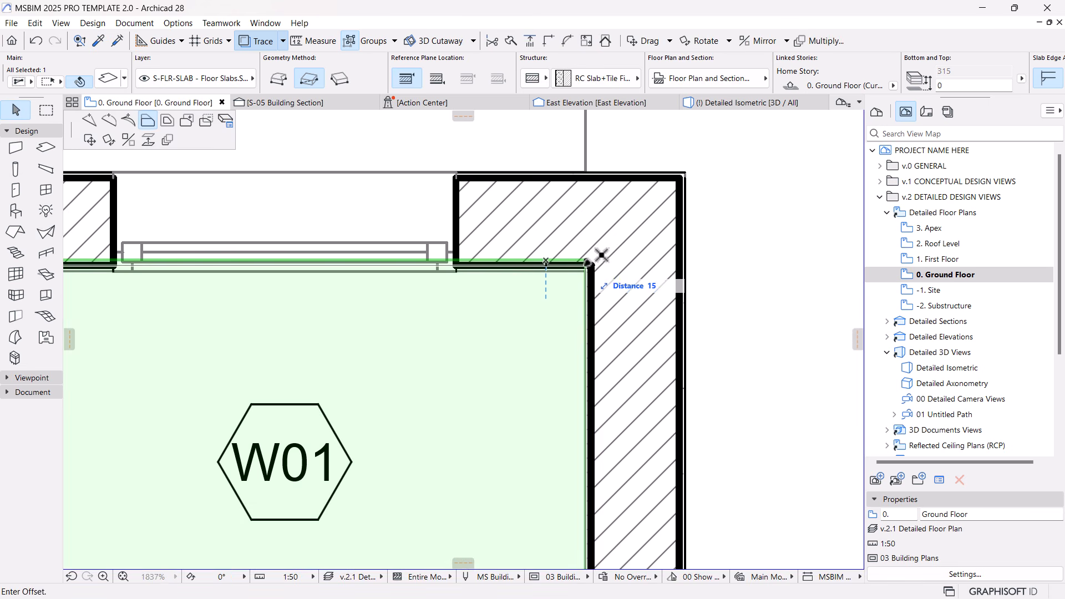
left_click(589, 266)
left_click(693, 103)
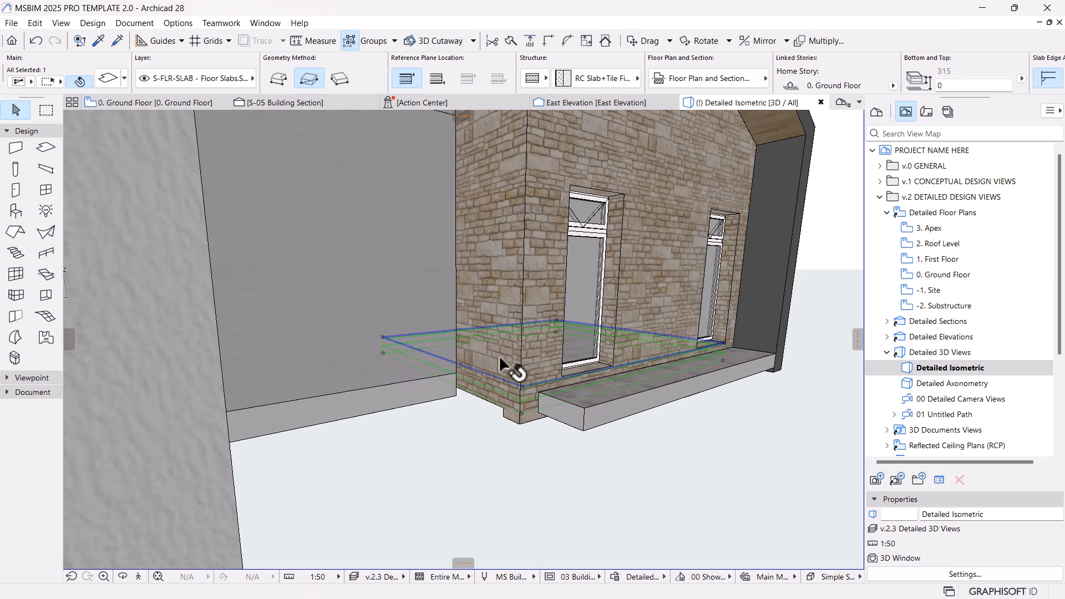
Transfer the settings of the stone-clad front wall to the adjoining stone side wall.
left_click(499, 317)
left_click(648, 306)
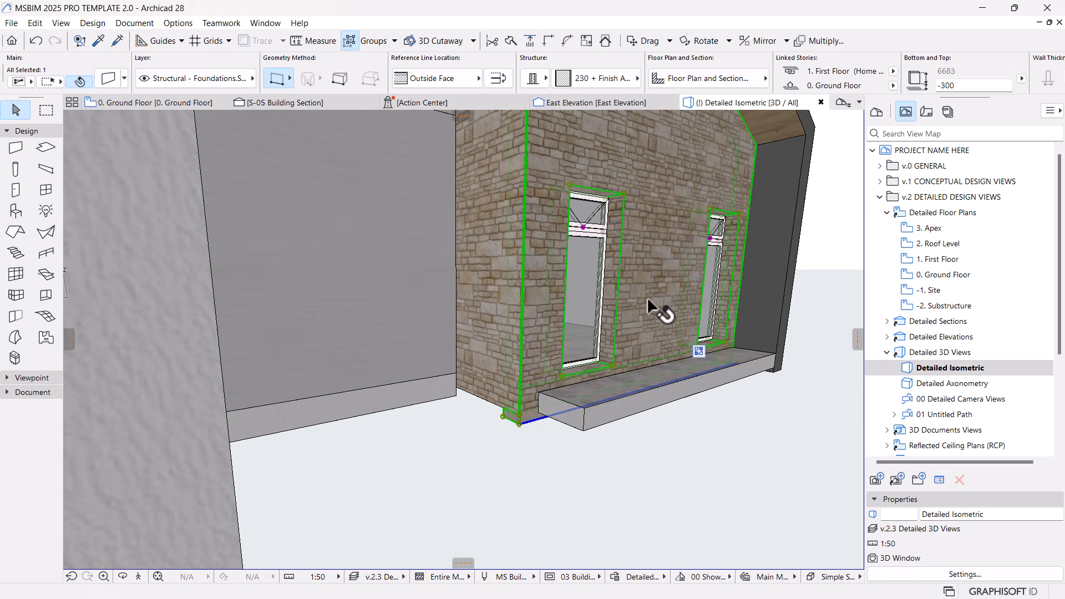
key("Escape")
left_click(529, 291, "alt")
left_click(510, 297, "ctrl+alt")
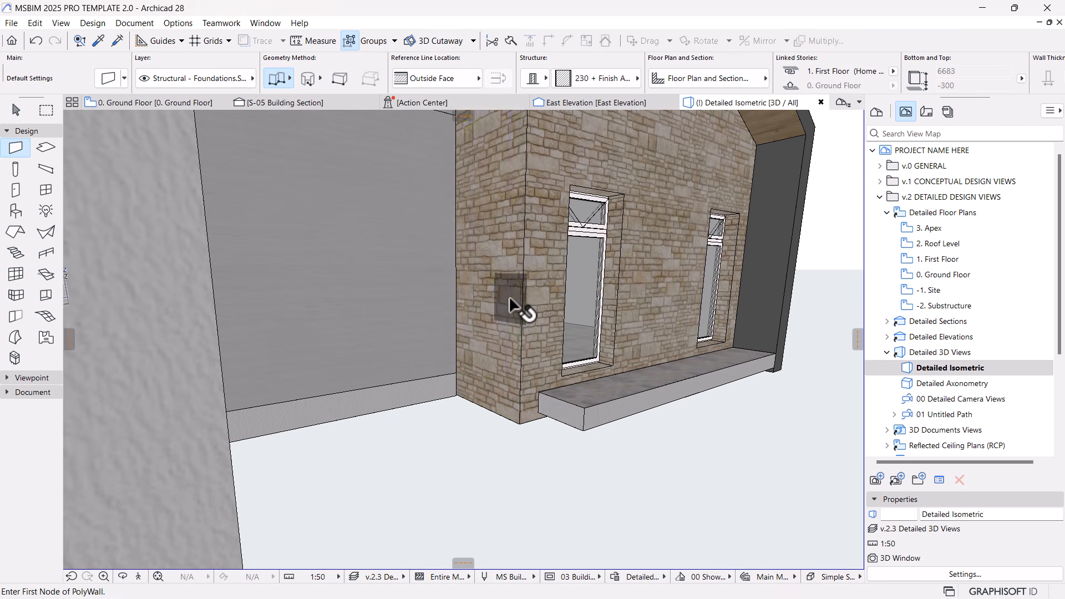
scroll(547, 378, "down", 3)
key("Escape")
Select all the walls in the model and set their base offset to the home story to -300 mm.
scroll(610, 392, "down", 3)
middle_click_drag(657, 437, 481, 438, "shift")
scroll(311, 407, "up", 3)
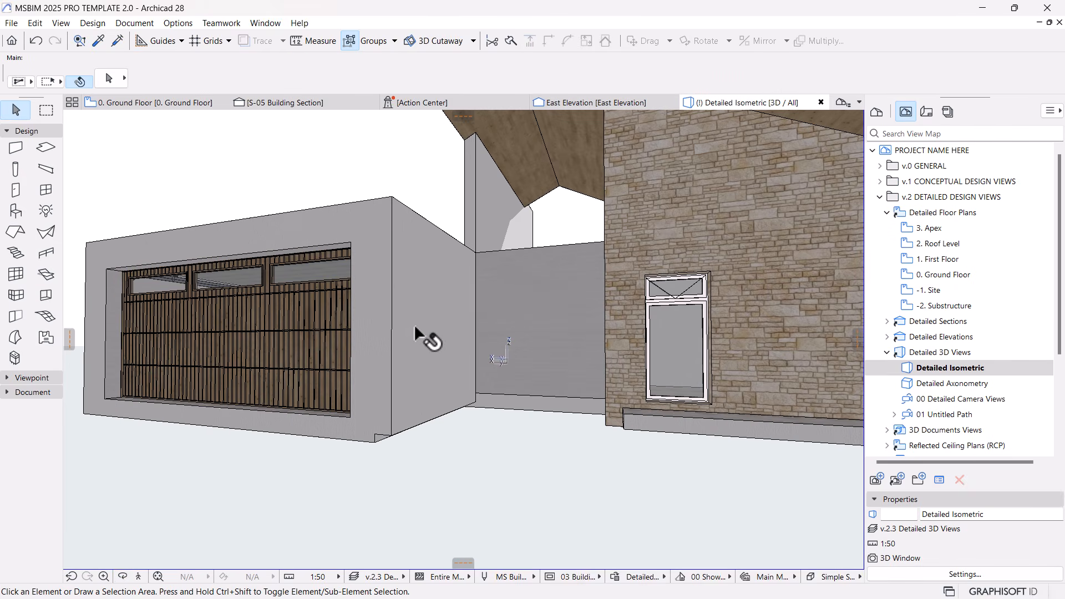
left_click(444, 349)
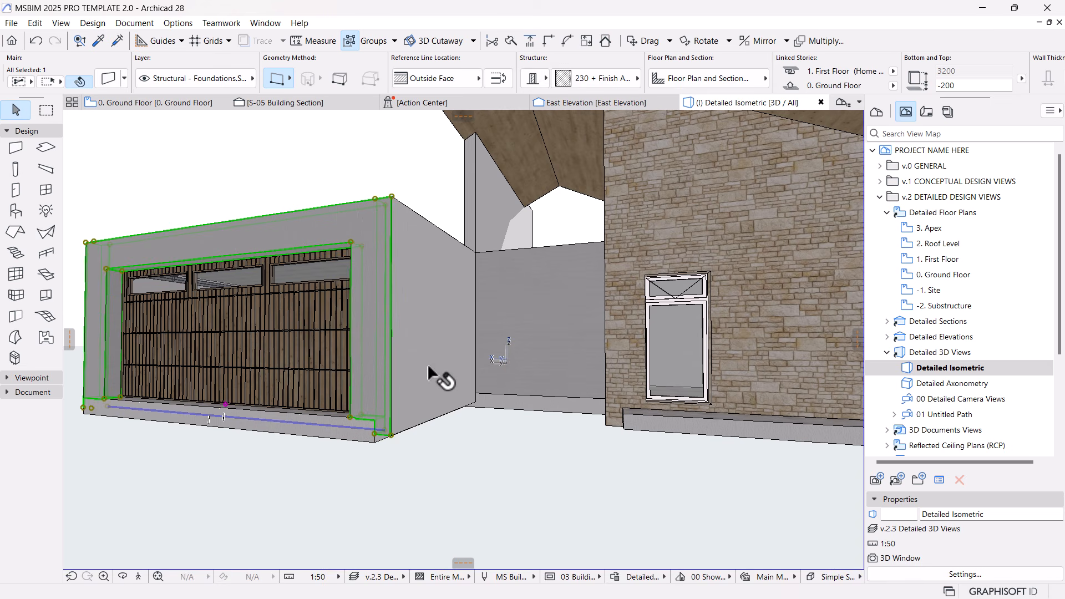
key("Escape")
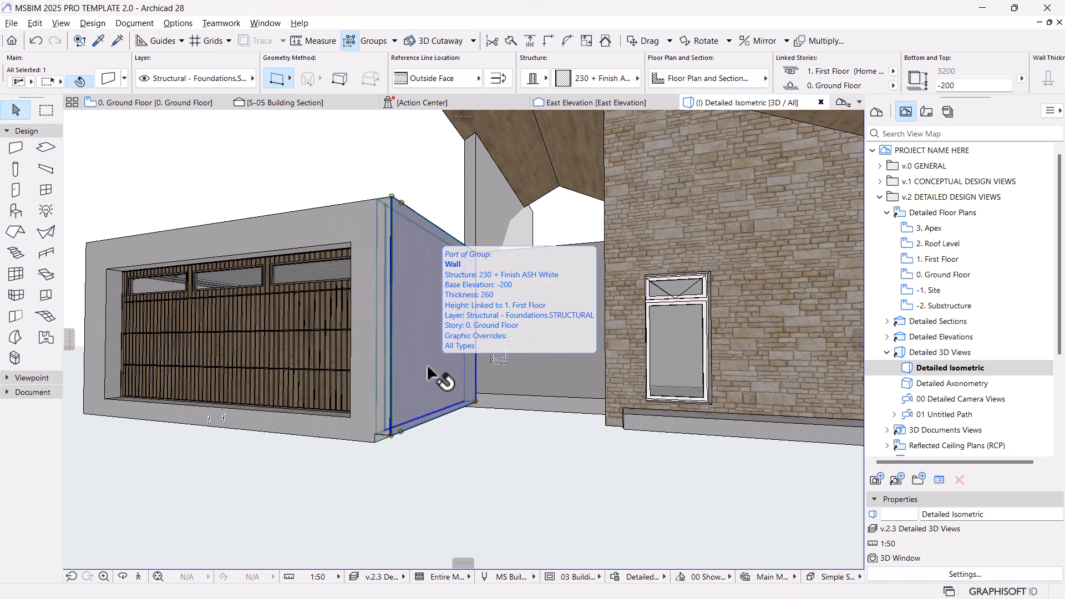
key("w")
key("ctrl+a")
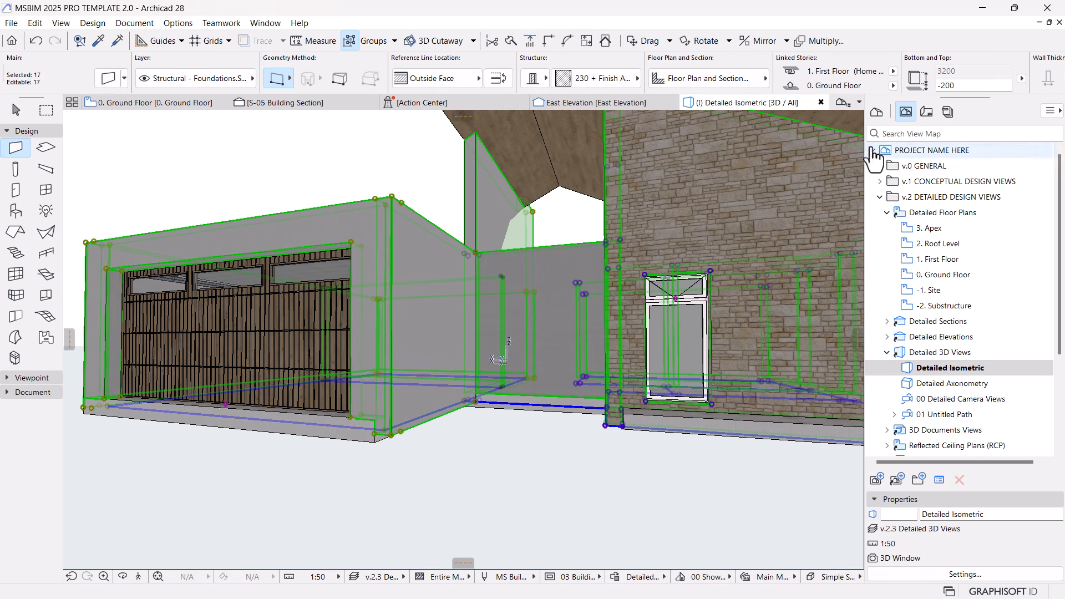
left_click(893, 85)
left_click(922, 116)
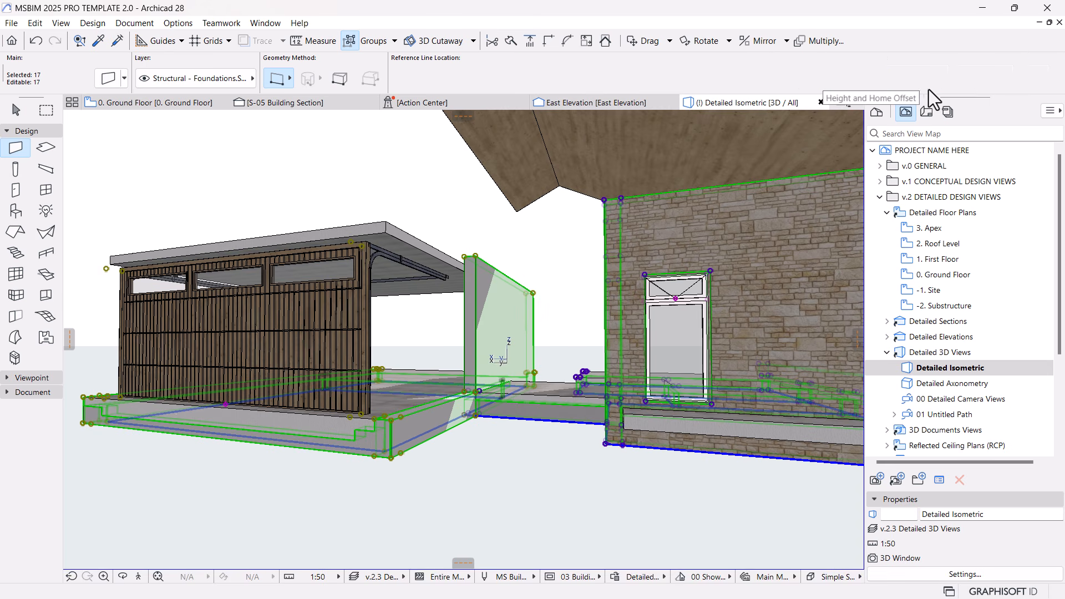
key("ctrl+z")
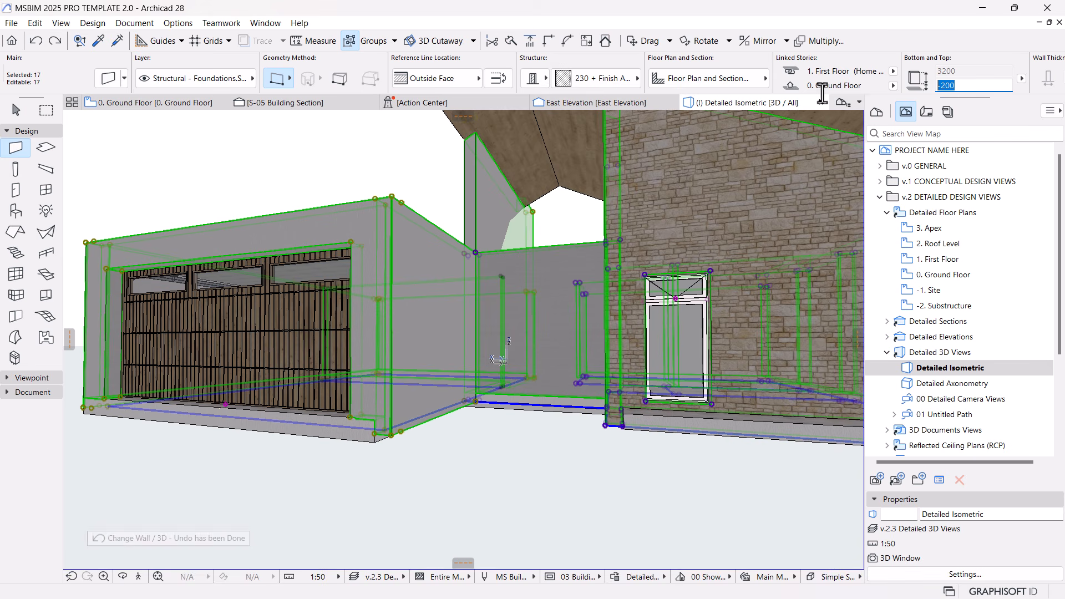
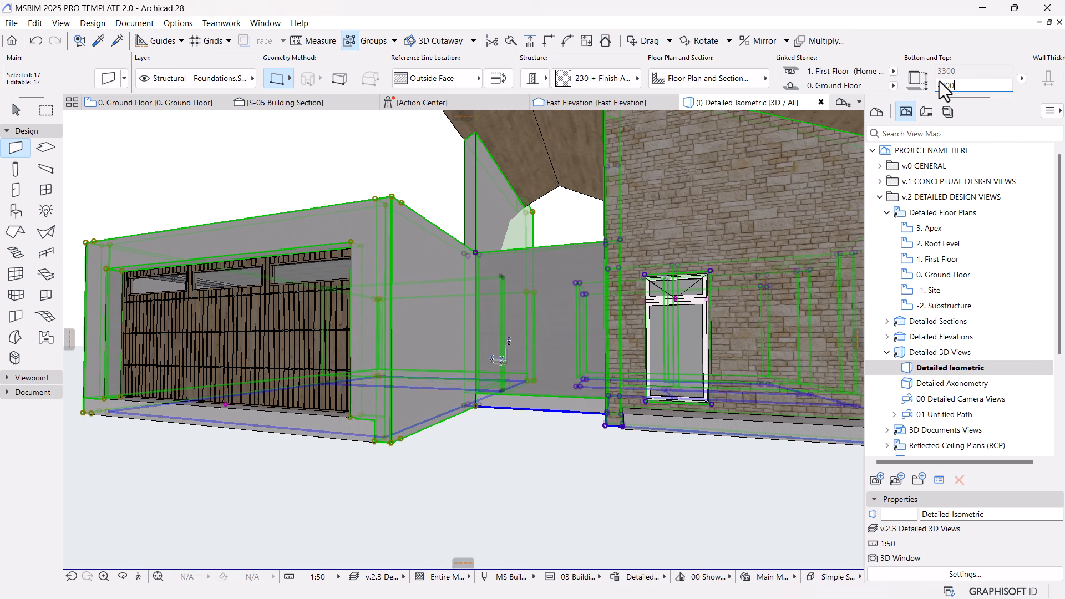
key("Escape")
Delete the plain wall that links the garage to the stone-clad side wall.
scroll(393, 427, "down", 5)
middle_click_drag(416, 447, 610, 463, "shift")
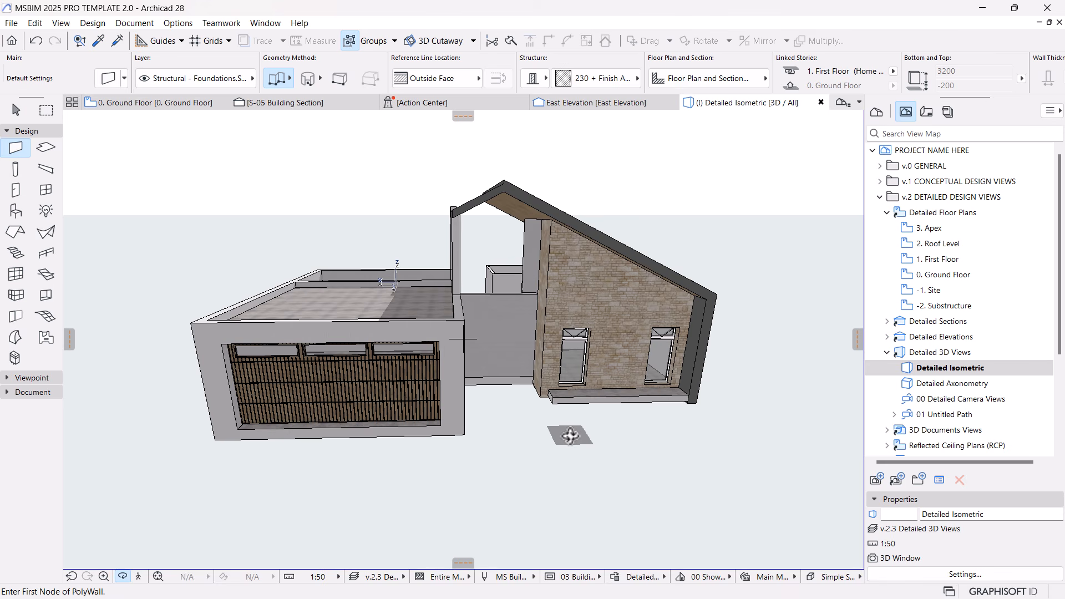
middle_click_drag(575, 404, 604, 346, "shift")
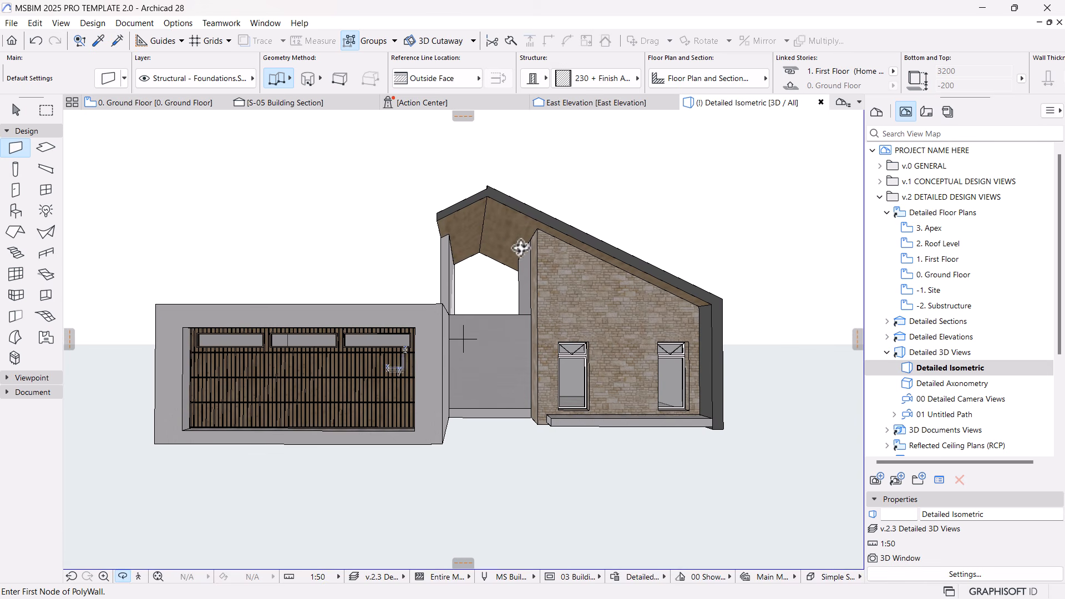
scroll(511, 246, "up", 2)
key("Escape")
left_click(501, 357)
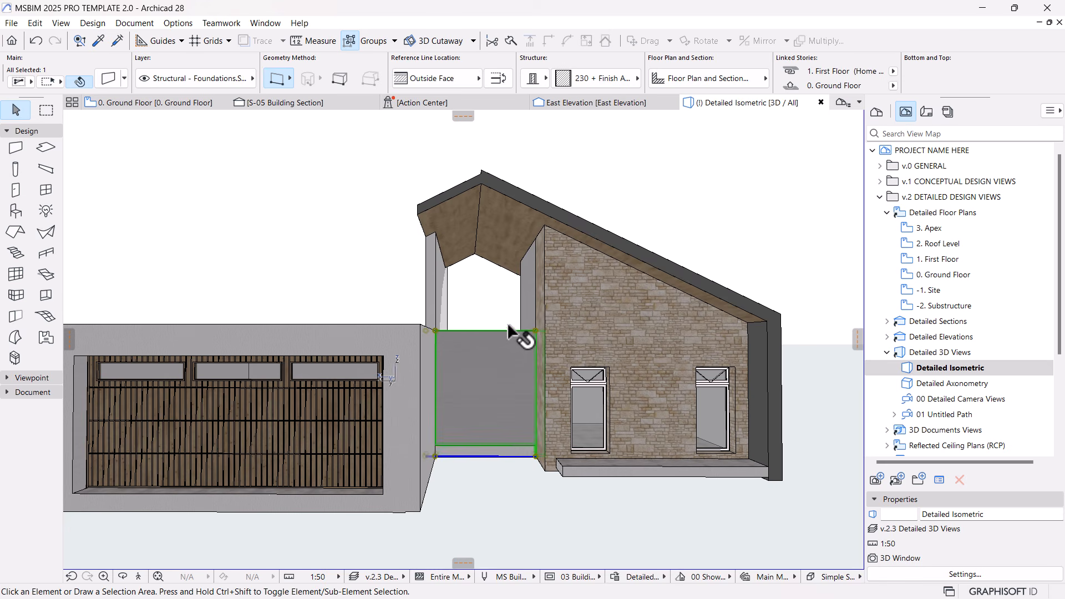
key("Delete")
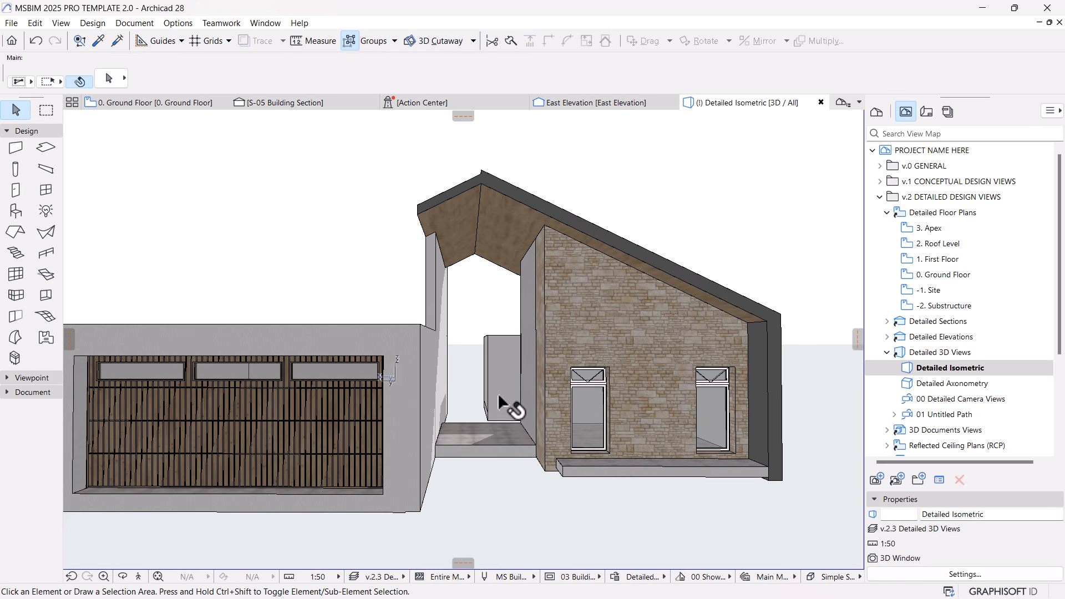
Change the thickness of the short roof slope beside the flat garage roof.
mouse_move(519, 393)
middle_mouse_down("shift")
mouse_move(532, 445)
mouse_move(542, 425)
mouse_move(444, 359)
mouse_move(463, 402)
mouse_move(451, 462)
mouse_move(395, 394)
middle_mouse_up("shift")
middle_click_drag(660, 397, 541, 377, "shift")
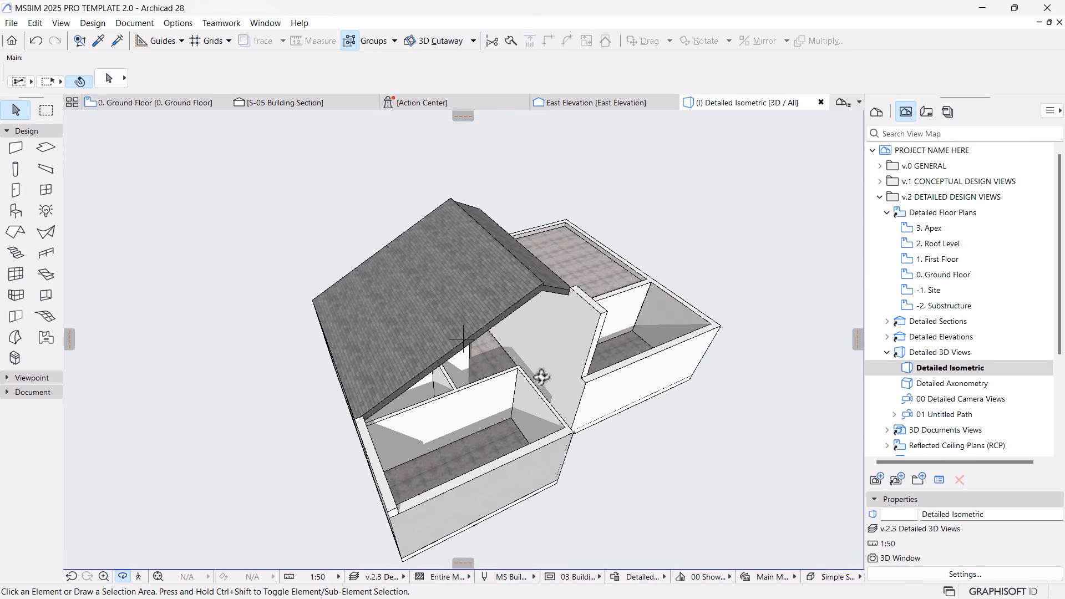
middle_click_drag(503, 338, 610, 324, "shift")
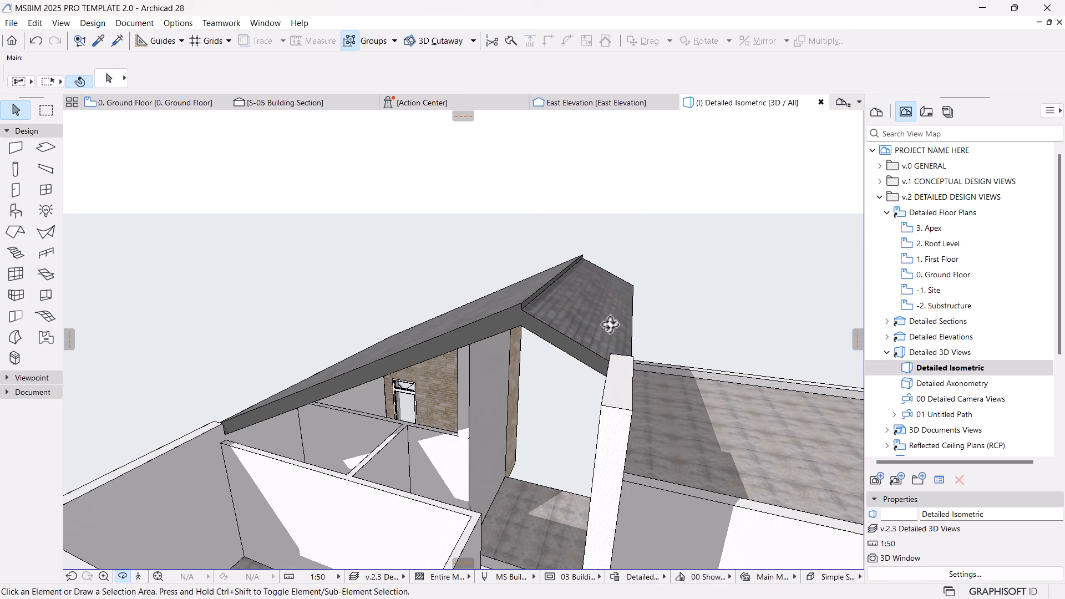
left_click(608, 334)
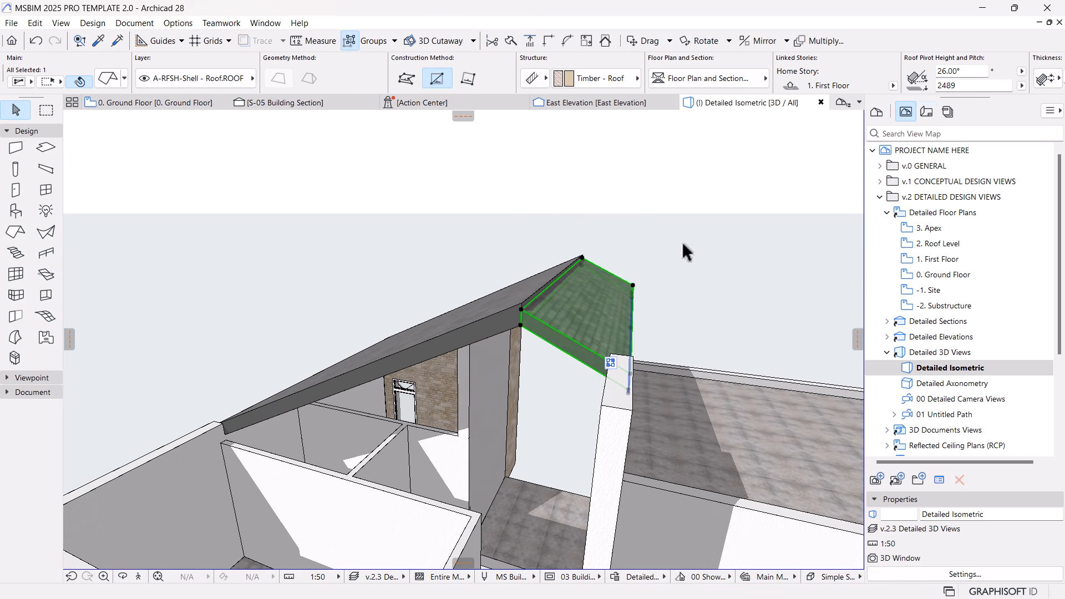
scroll(647, 305, "up", 3)
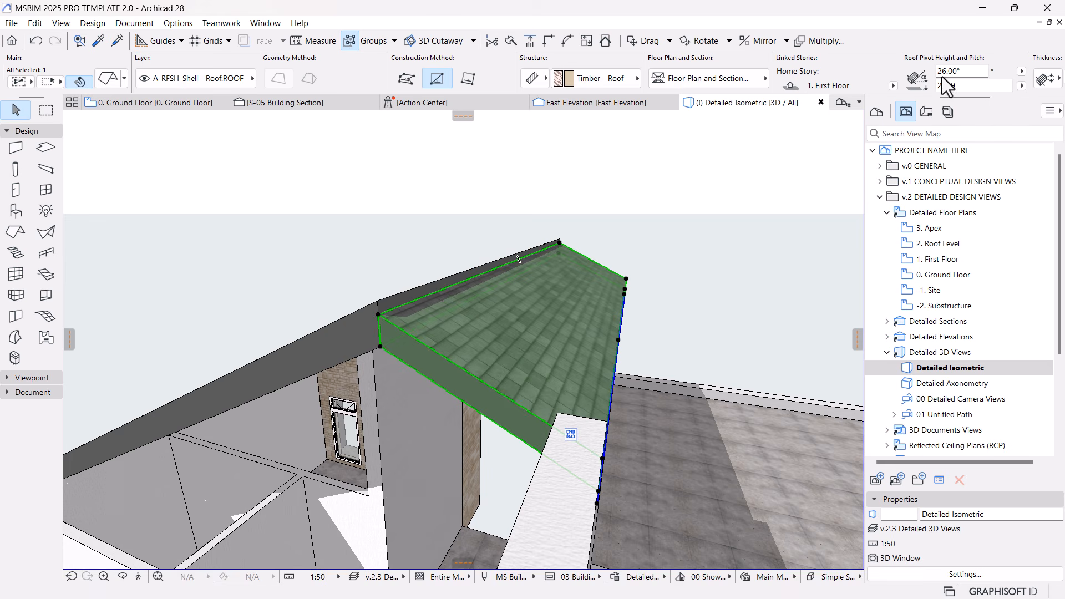
scroll(940, 75, "down", 3)
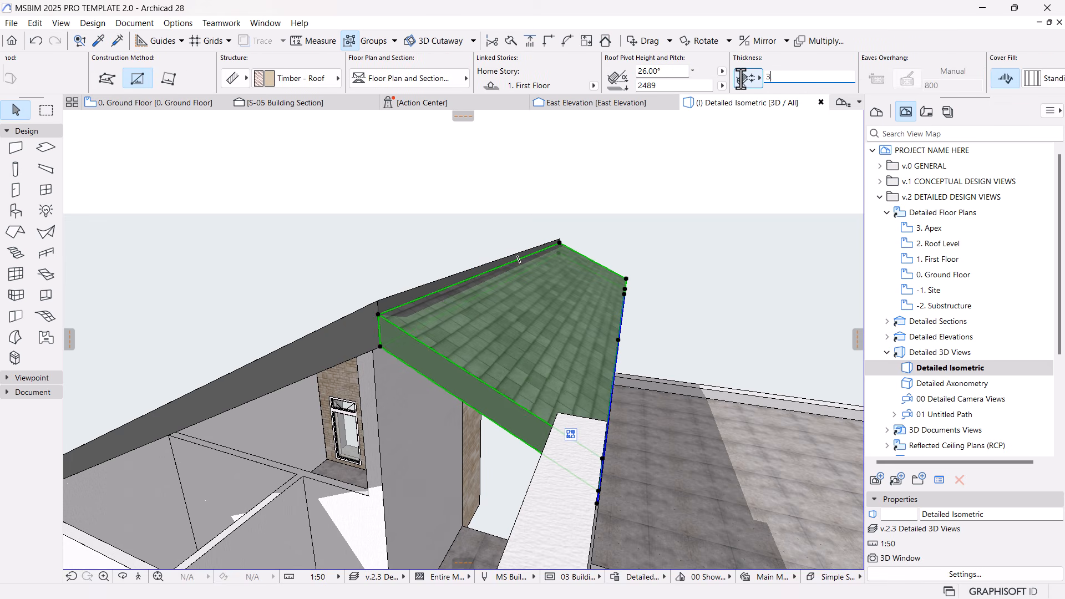
key("Return")
left_click(715, 237)
In the First Floor plan, draw a 26° rectangular single-plane roof south of the main roof, matching its width, pivoting on the 3200 mm west wall edge.
middle_click_drag(714, 237, 538, 331, "shift")
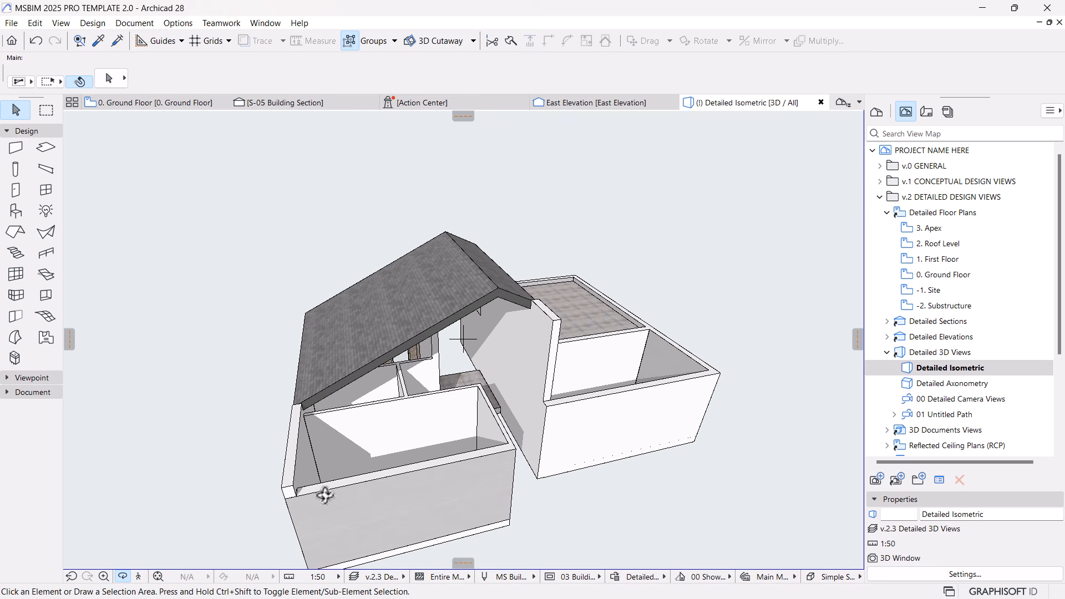
middle_click_drag(595, 302, 566, 390, "shift")
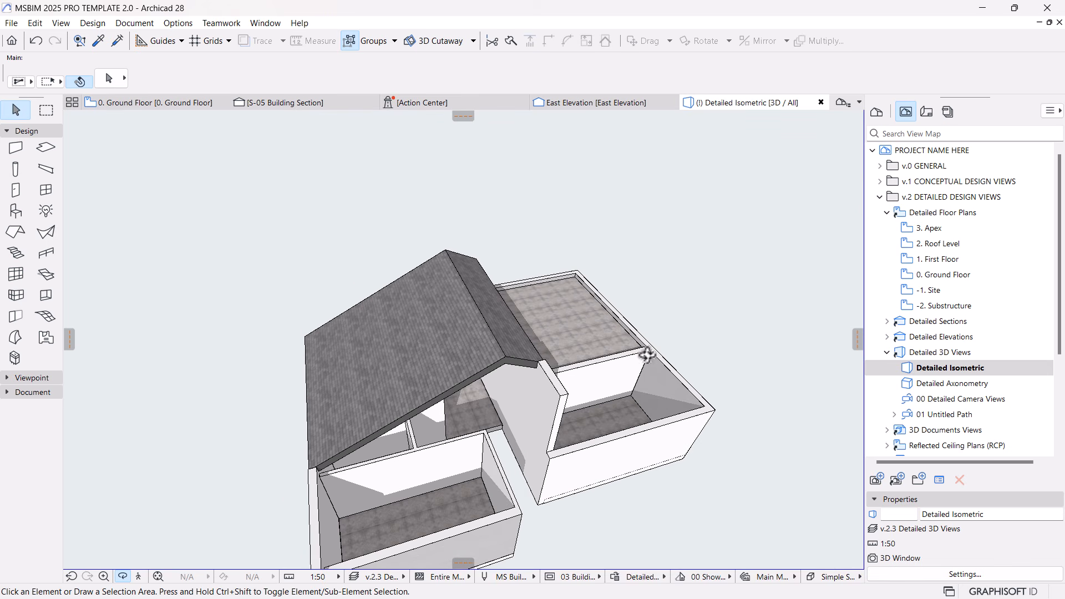
double_click(944, 259)
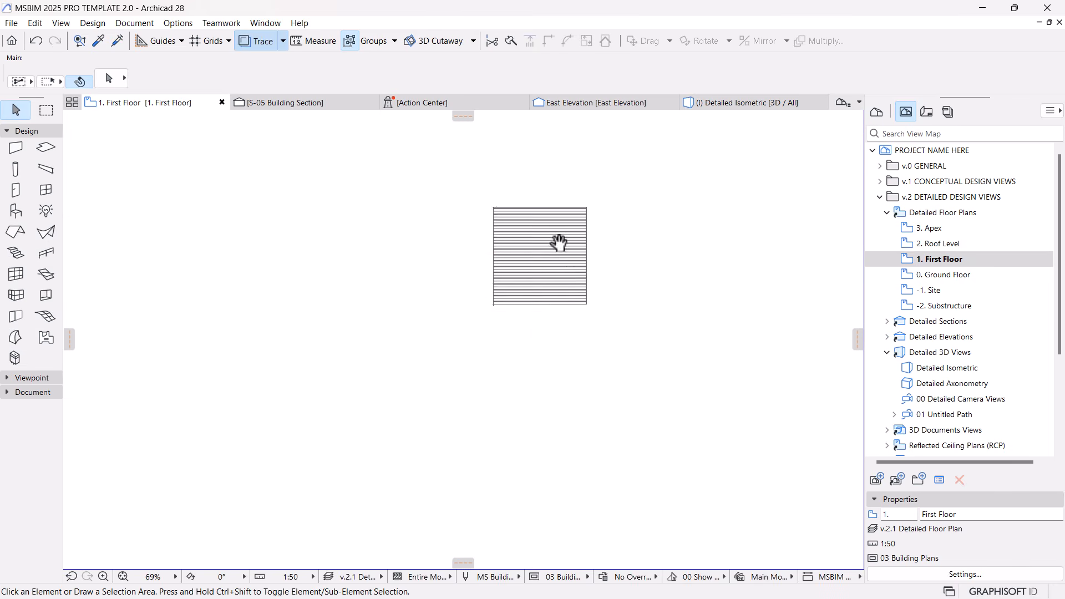
scroll(622, 296, "up", 1)
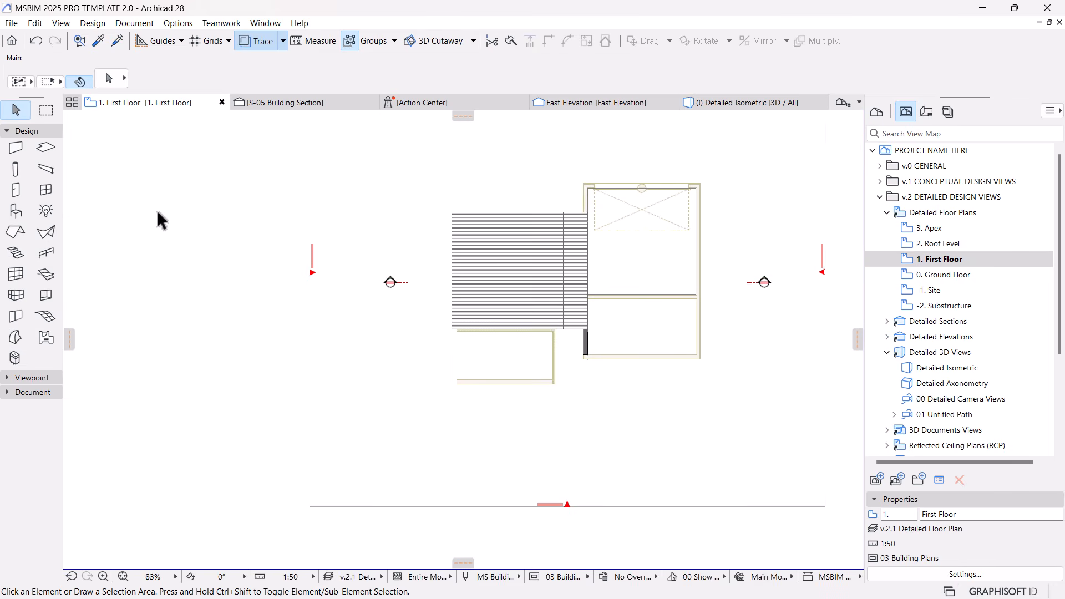
left_click(11, 233)
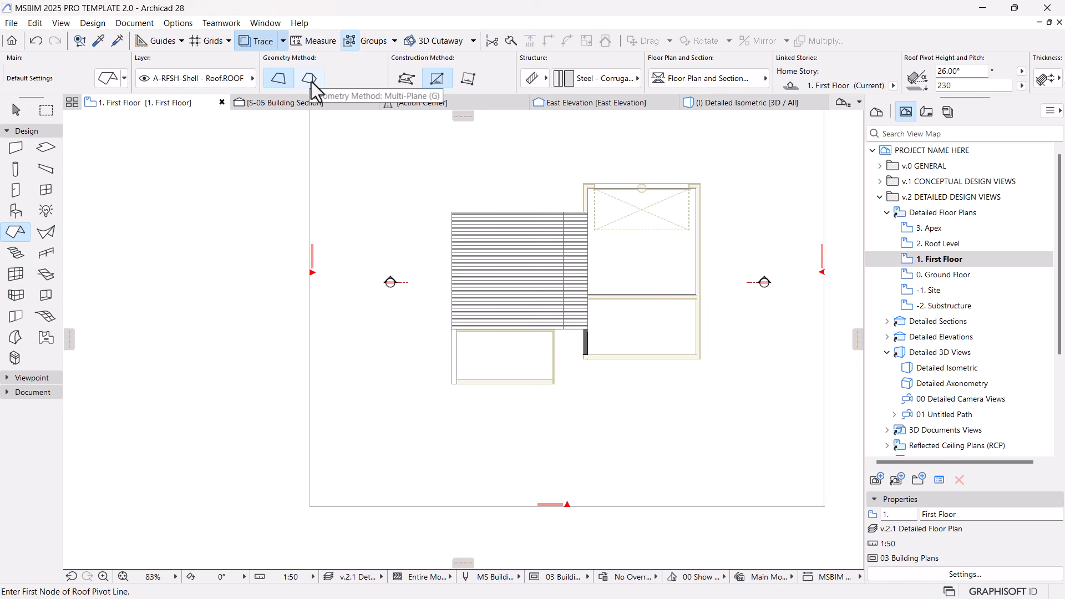
scroll(466, 358, "up", 5)
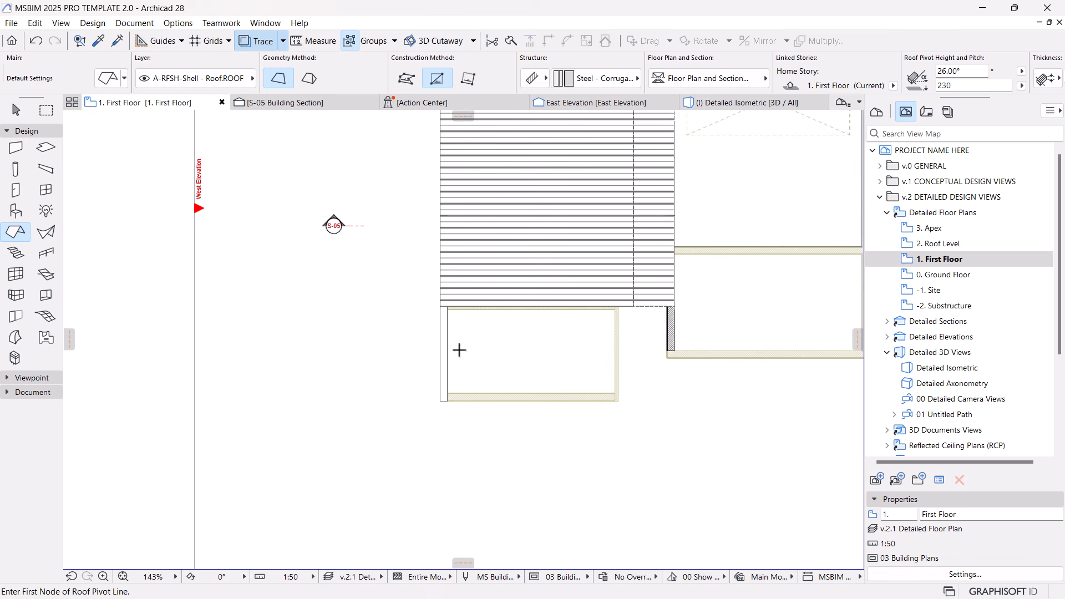
left_click(444, 305)
scroll(440, 328, "down", 3)
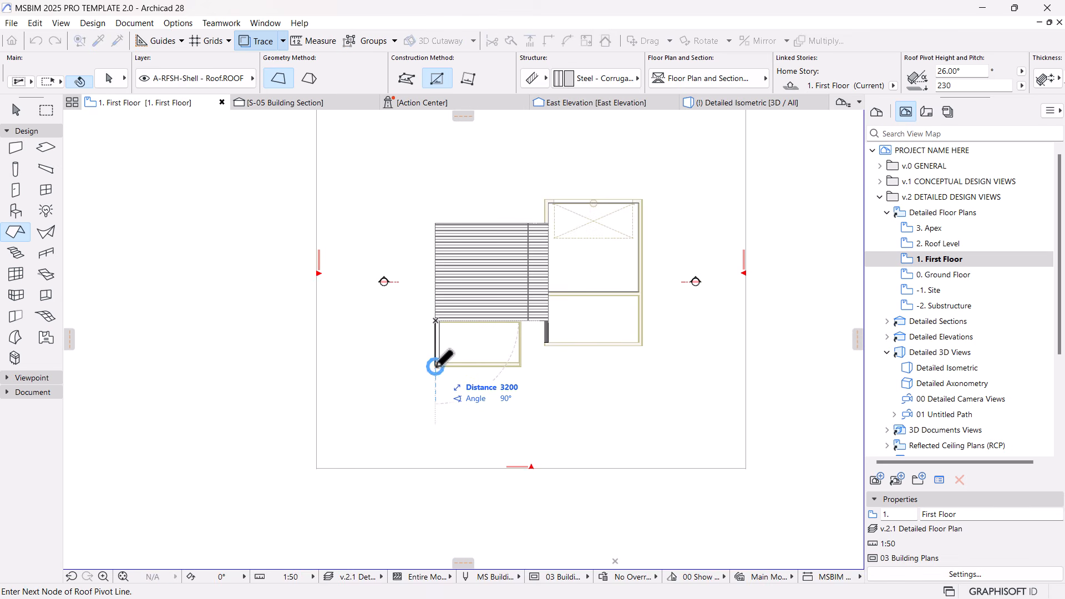
left_click(458, 367)
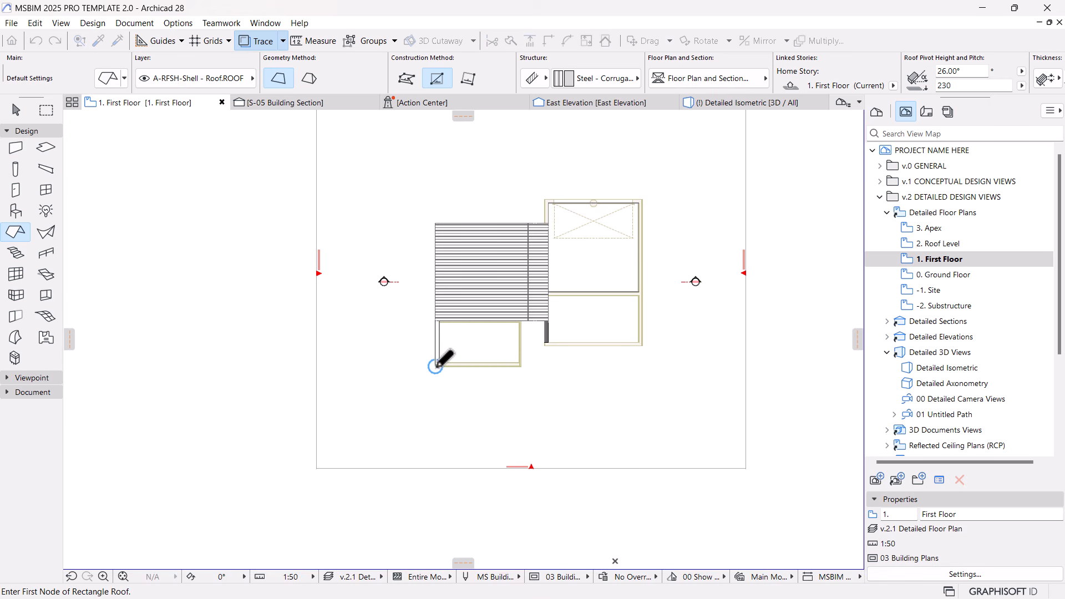
left_click(436, 366)
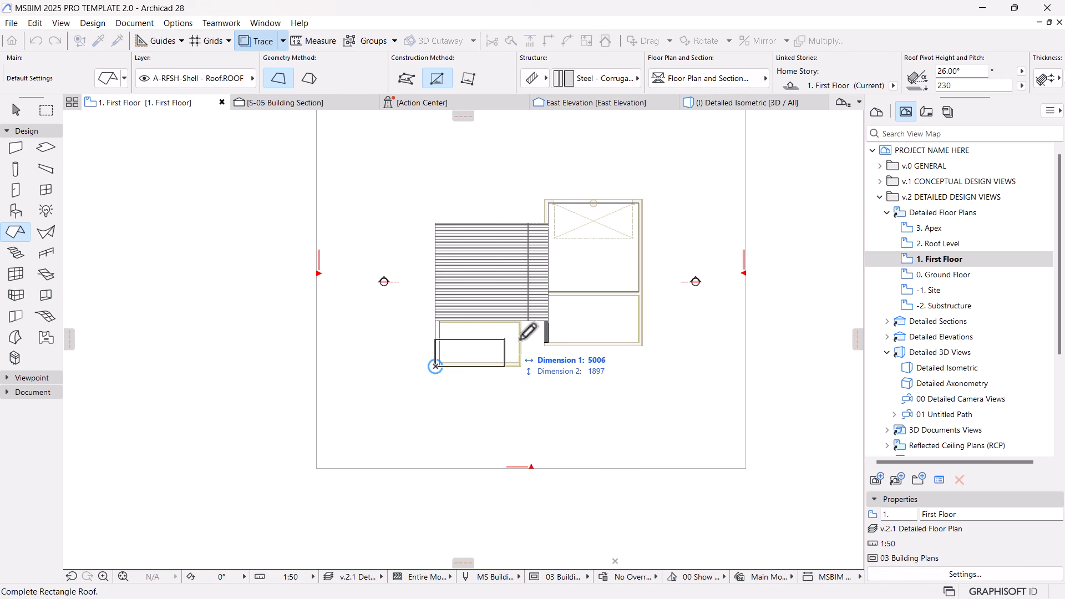
left_click(548, 321)
Mirror a copy of the new roof about its east edge and move the copy so its pivot line meets the east wall's outer face.
left_click(547, 361)
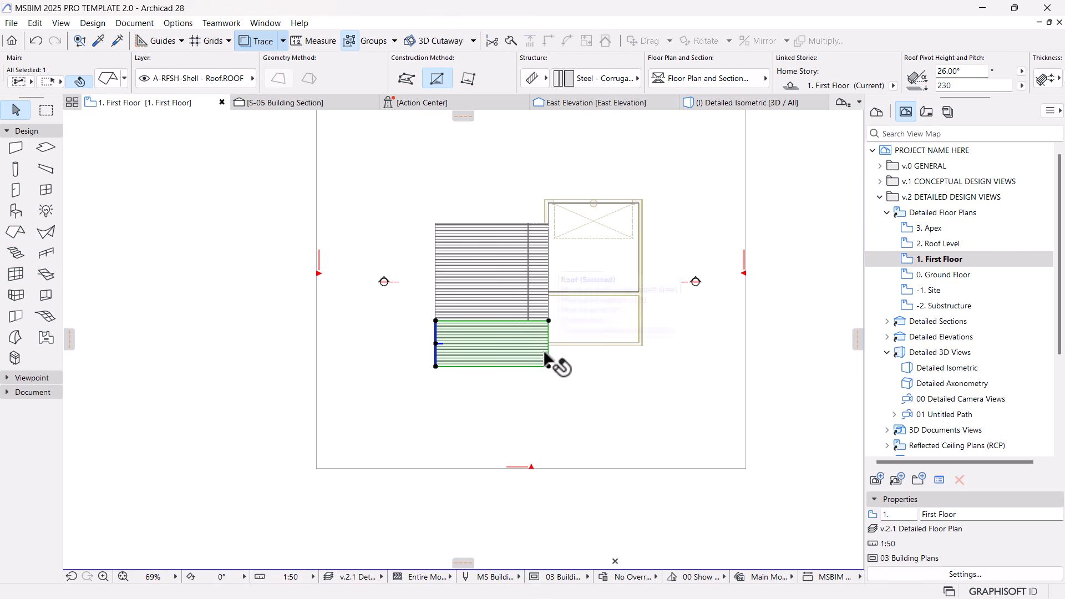
key("ctrl+alt+m")
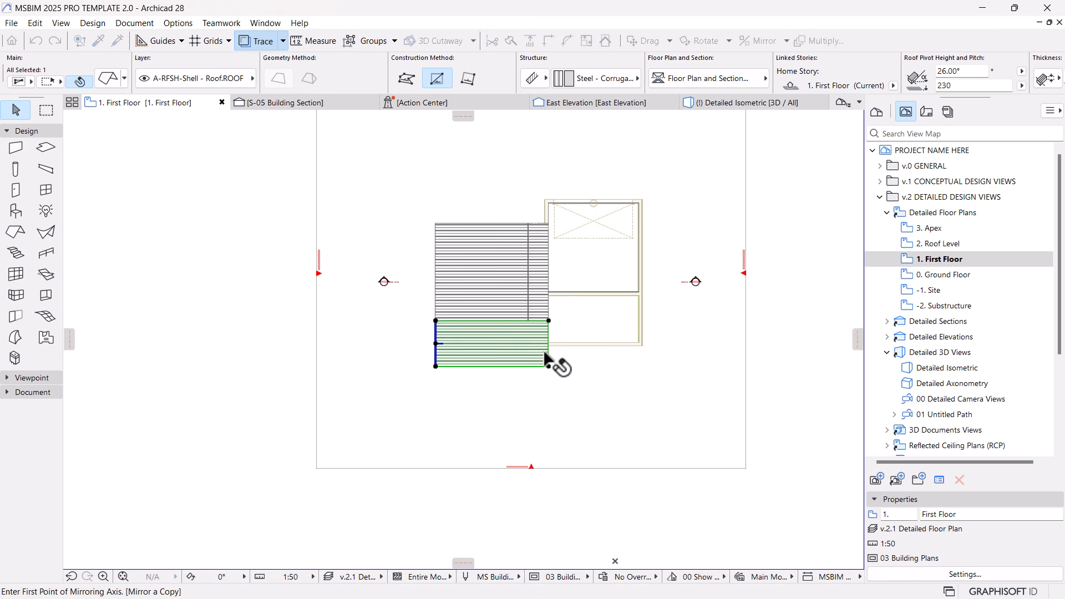
left_click(548, 332)
left_click(547, 400)
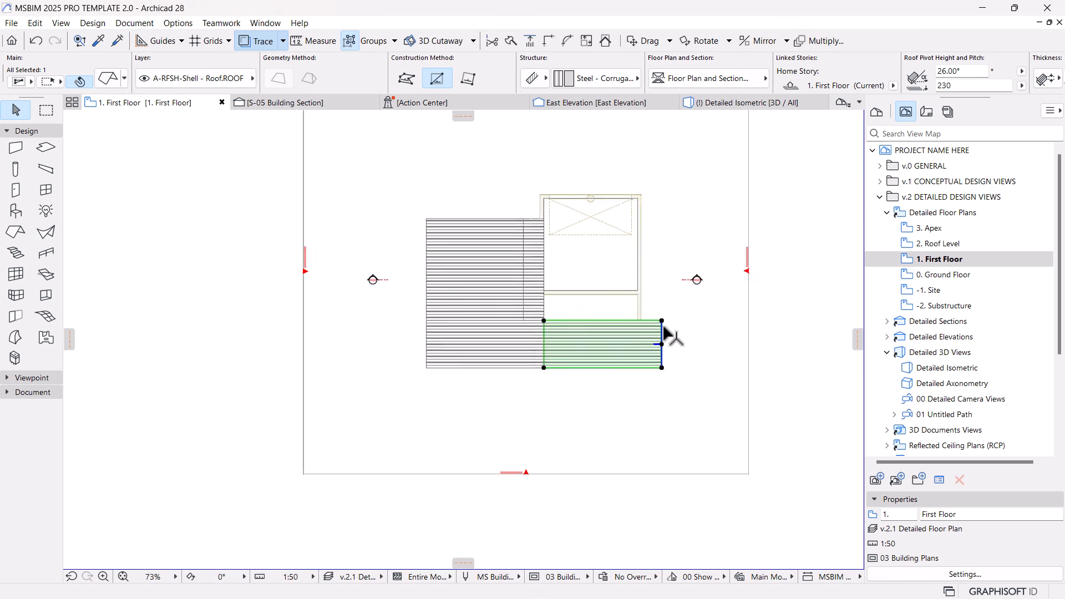
scroll(669, 330, "up", 3)
left_click(659, 314)
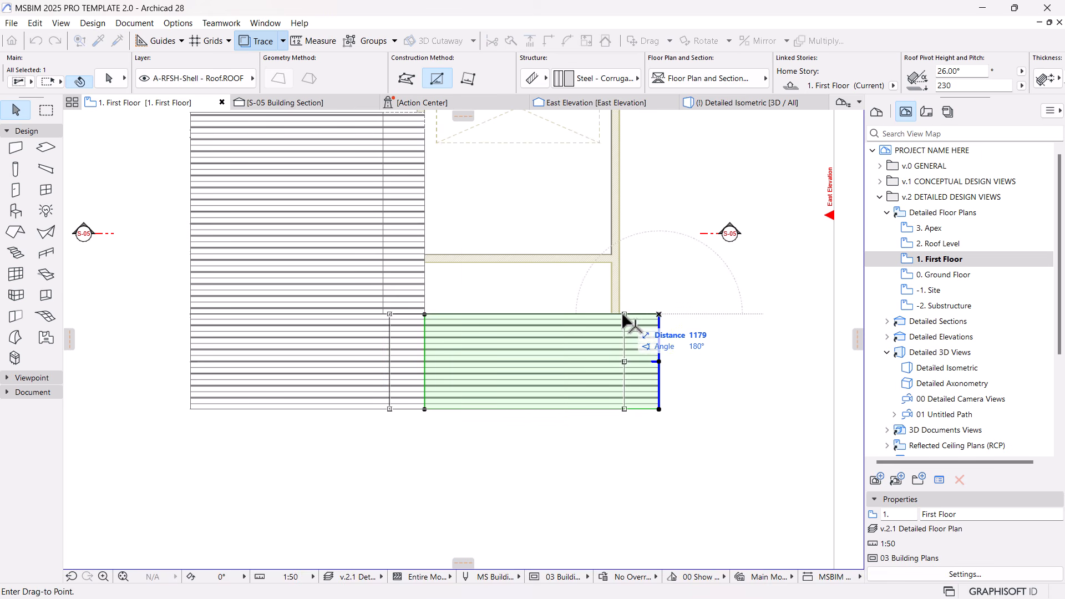
left_click(620, 314)
Offset the mirrored roof's north edge to the north face of the partition wall.
left_click(581, 314)
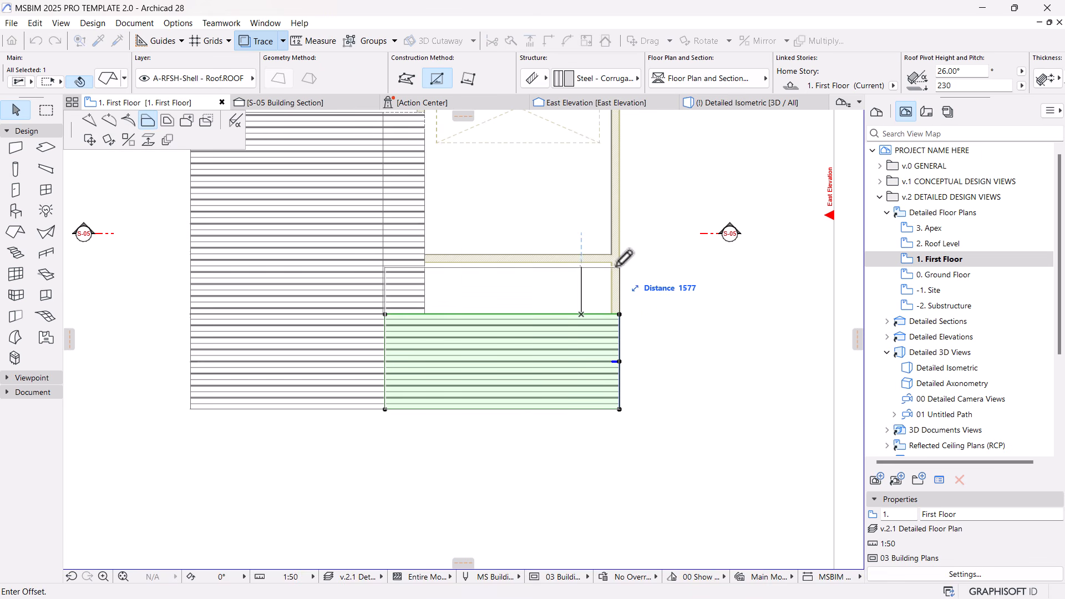
left_click(620, 245)
scroll(582, 260, "down", 3)
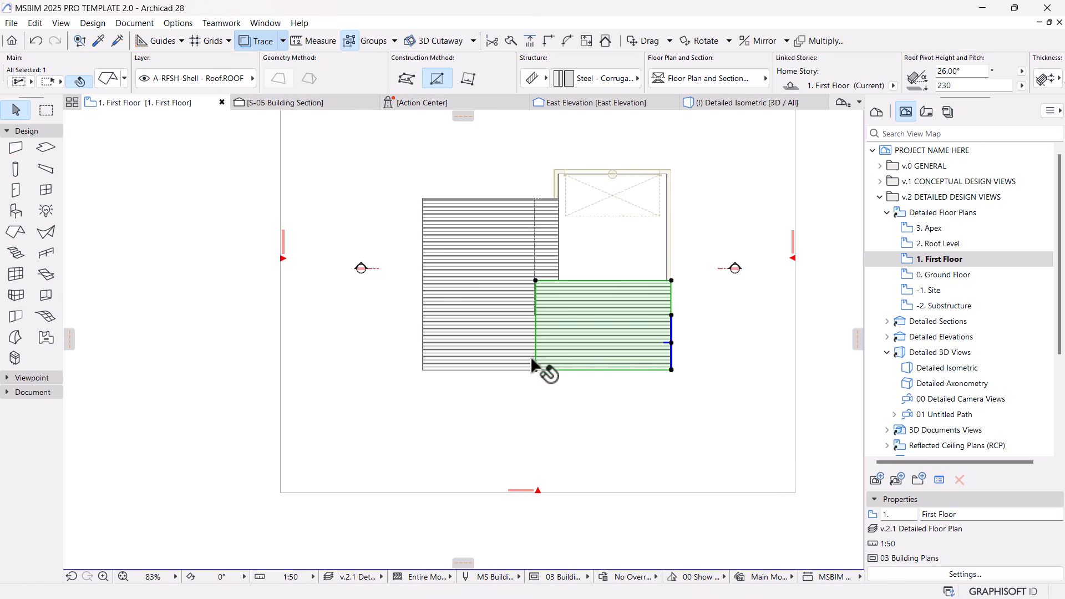
scroll(563, 333, "up", 2)
left_click(511, 397)
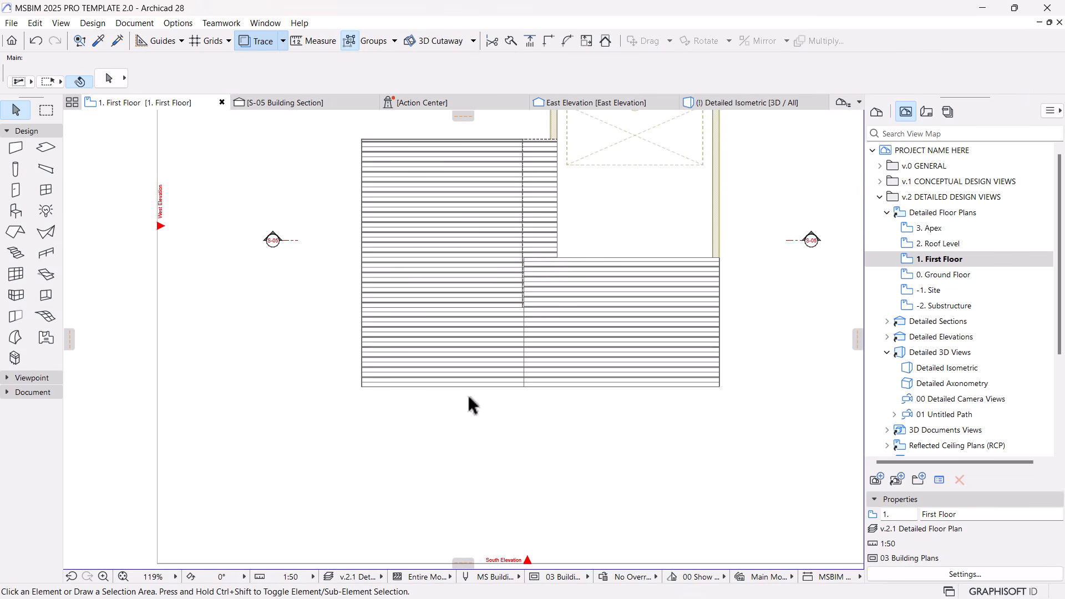
Draw a dashed horizontal helper line across both new roofs near their south edge, from the west edge to the east edge.
left_click(7, 392)
left_click(16, 494)
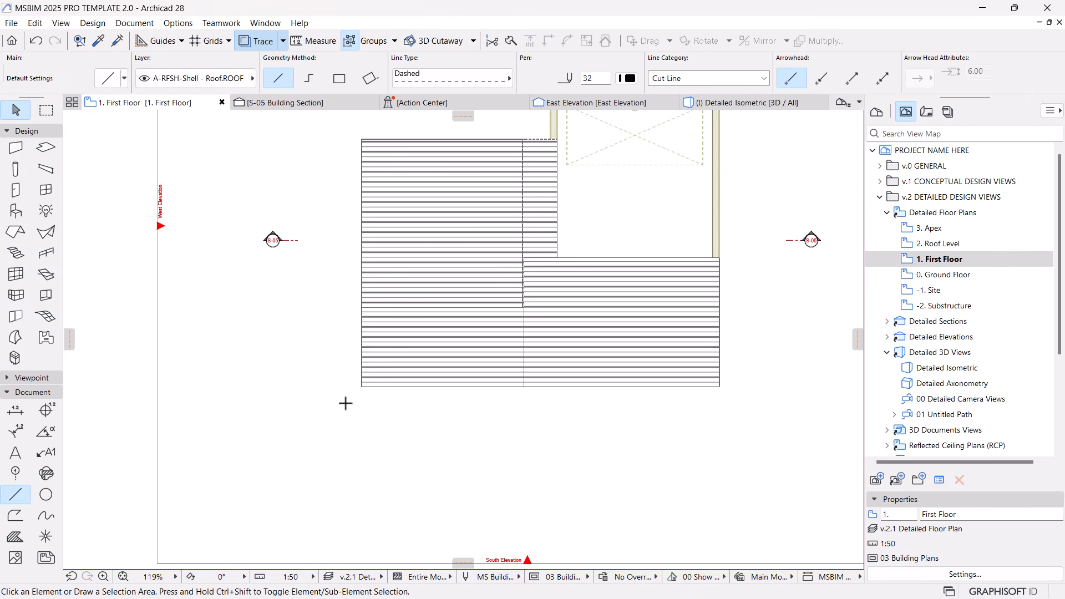
left_click(361, 380)
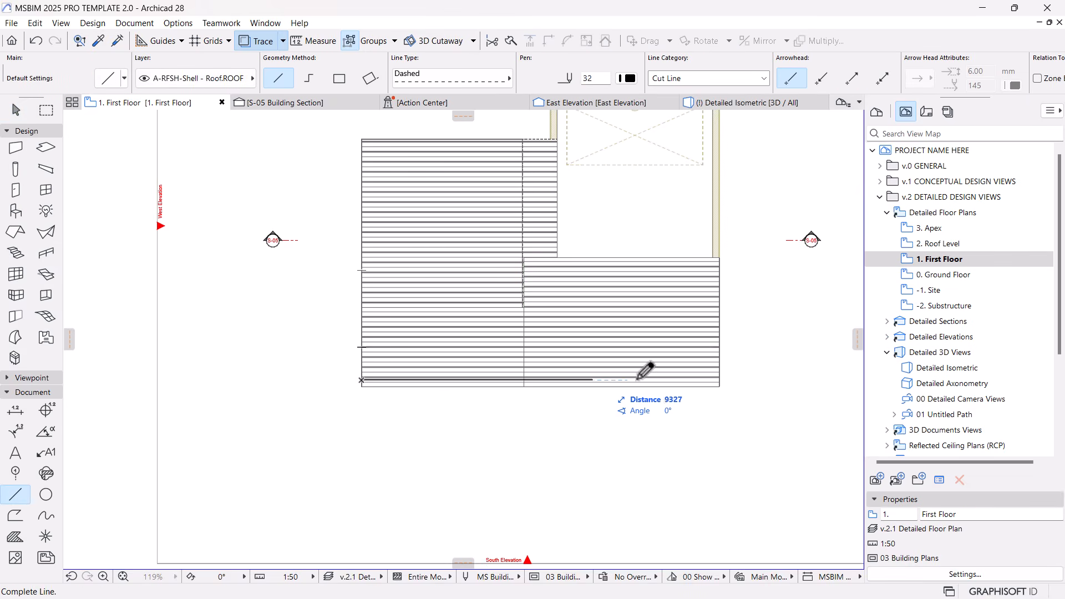
left_click(721, 380)
key("Escape")
scroll(590, 385, "up", 2)
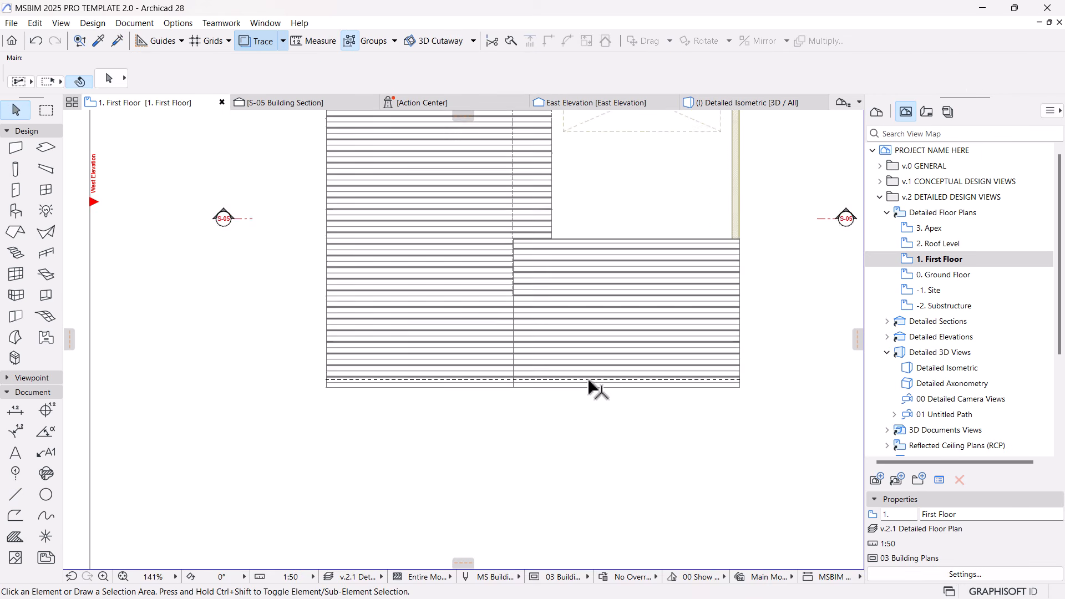
Offset the inner edges of the east and west roof planes to the helper line's midpoint so they meet there.
left_click(542, 319)
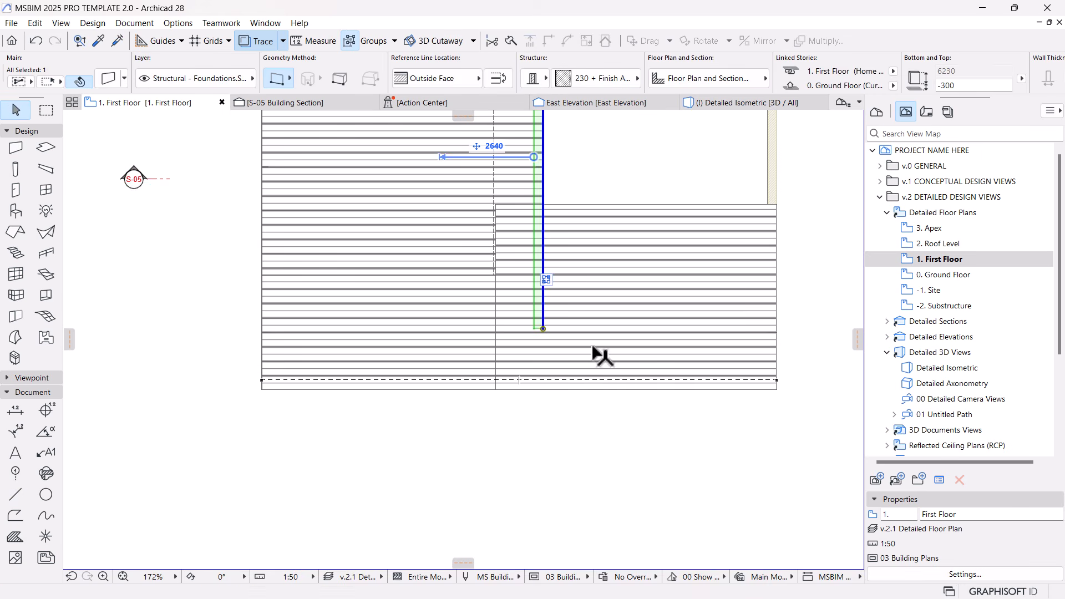
left_click(598, 342)
left_click(495, 340)
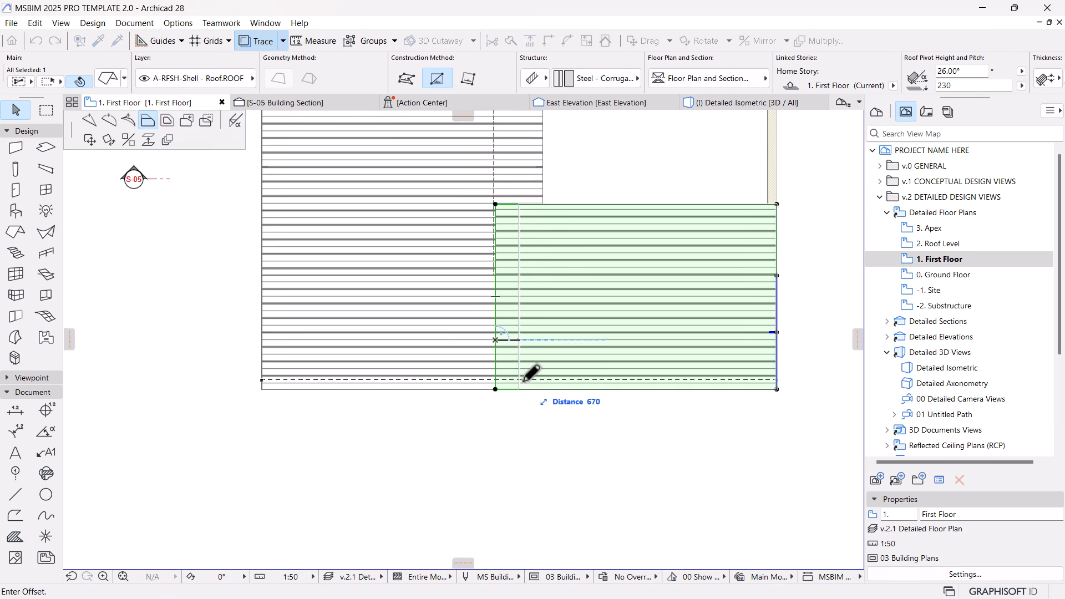
left_click(519, 380)
left_click(444, 358)
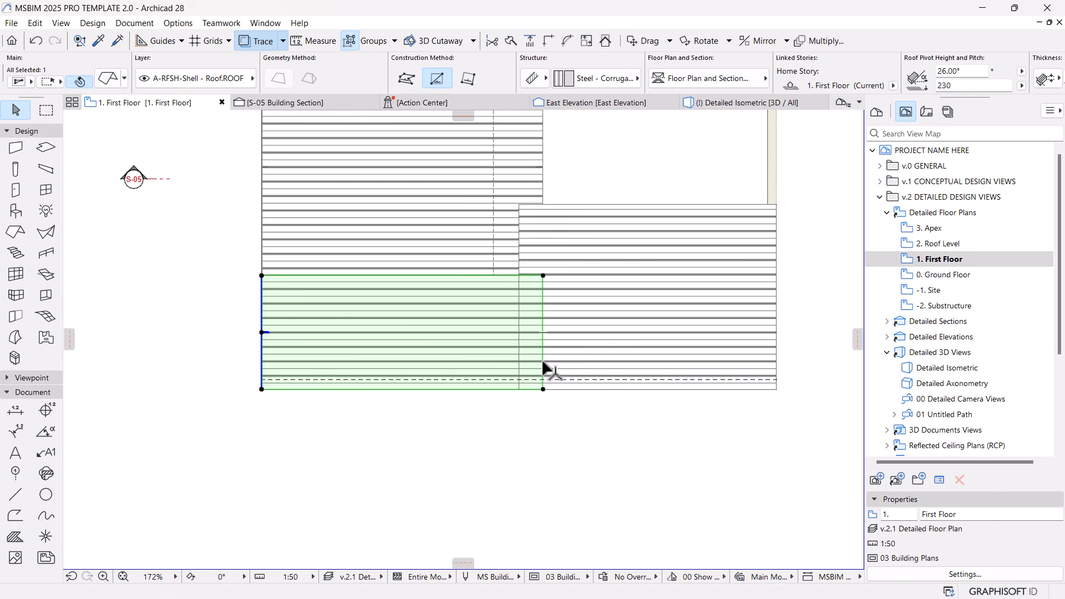
left_click(543, 364)
left_click(520, 386)
Delete the dashed helper line across the two roof planes.
left_click(539, 395)
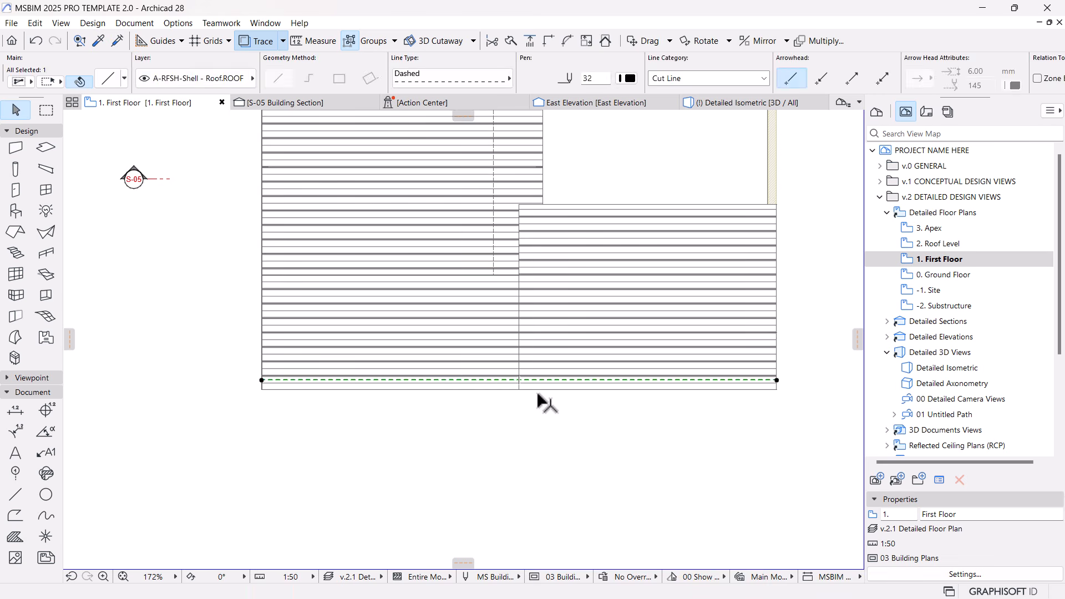
scroll(538, 392, "down", 4)
middle_click_drag(544, 366, 539, 395)
scroll(515, 343, "up", 3)
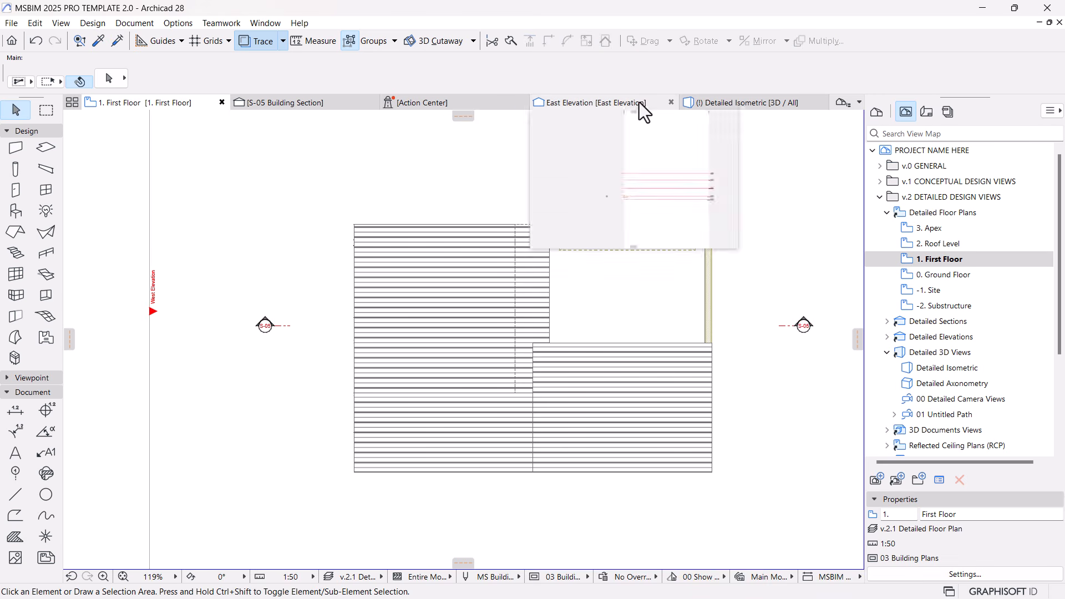
In the Detailed Isometric view, set the pitch of both corrugated-steel roof planes to 23°.
left_click(716, 102)
middle_click_drag(547, 262, 638, 298, "shift")
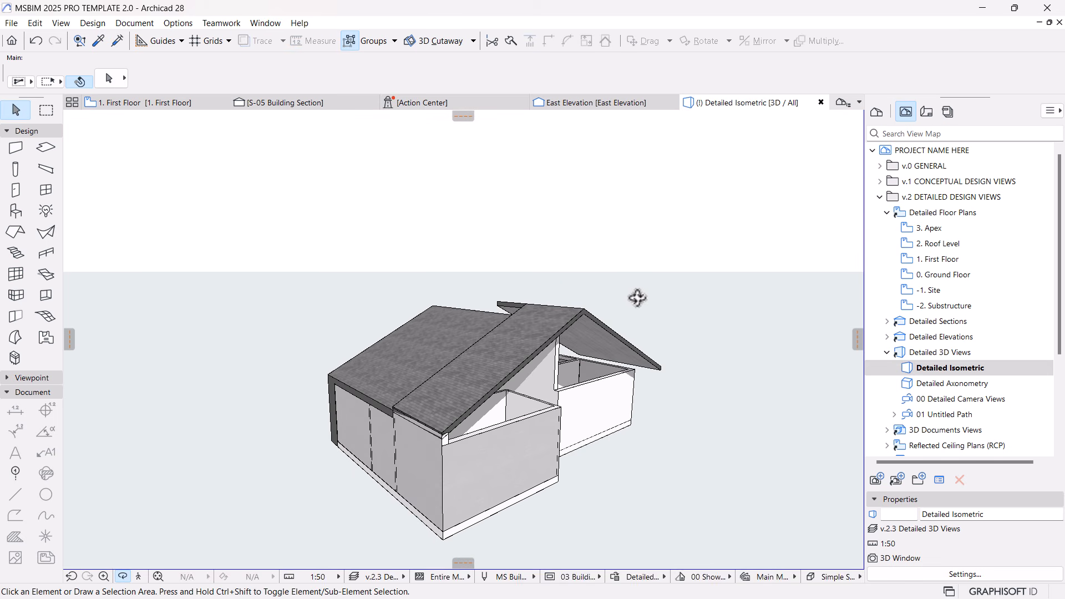
left_click(596, 322)
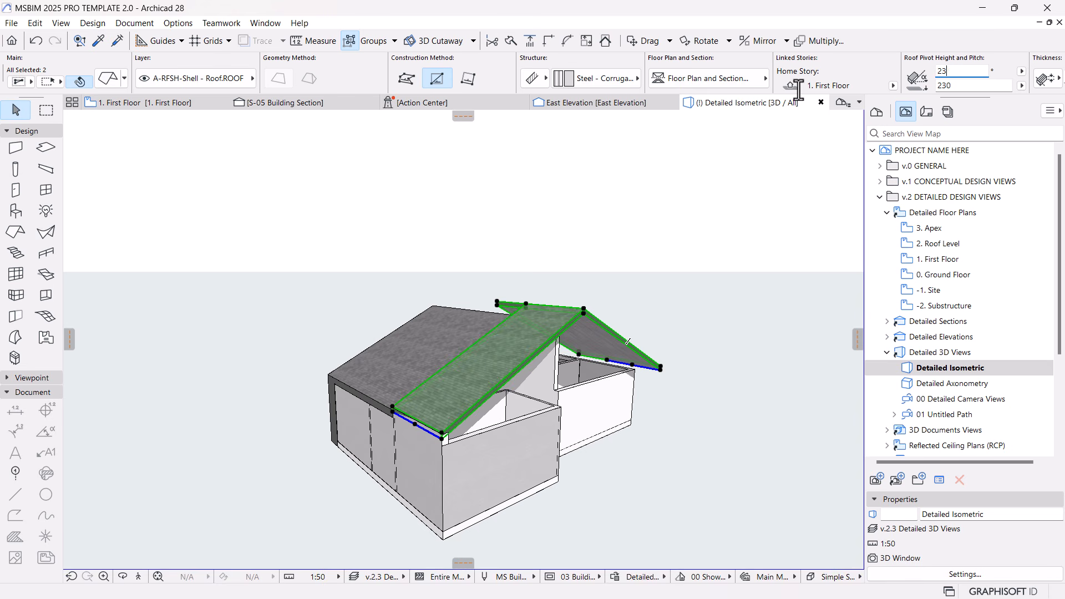
type("23")
key("Return")
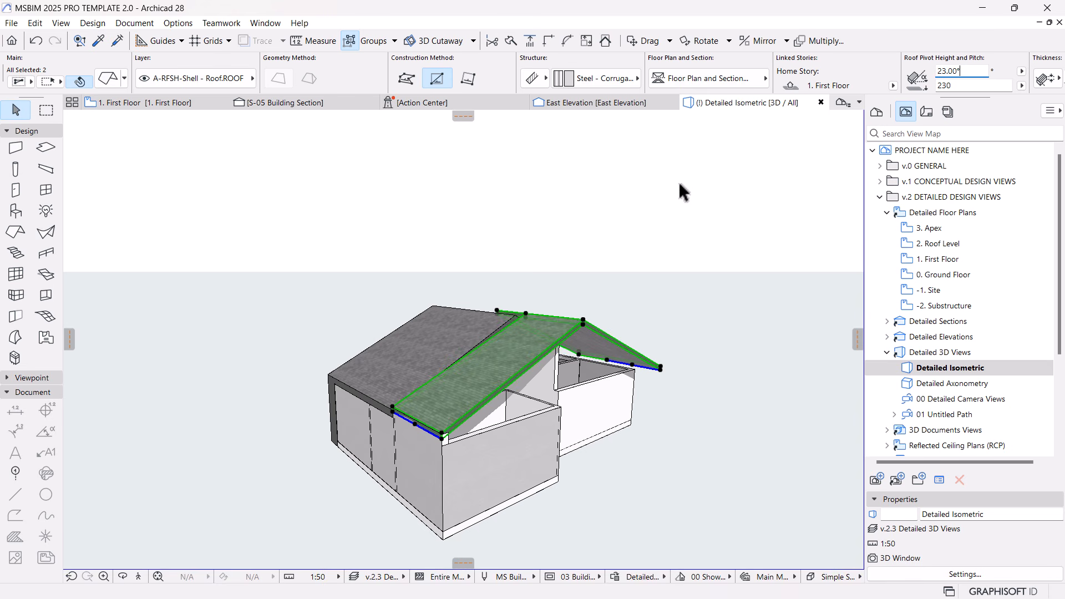
Set the pitch of the large west timber roof plane to 23°.
left_click_drag(466, 403, 720, 413)
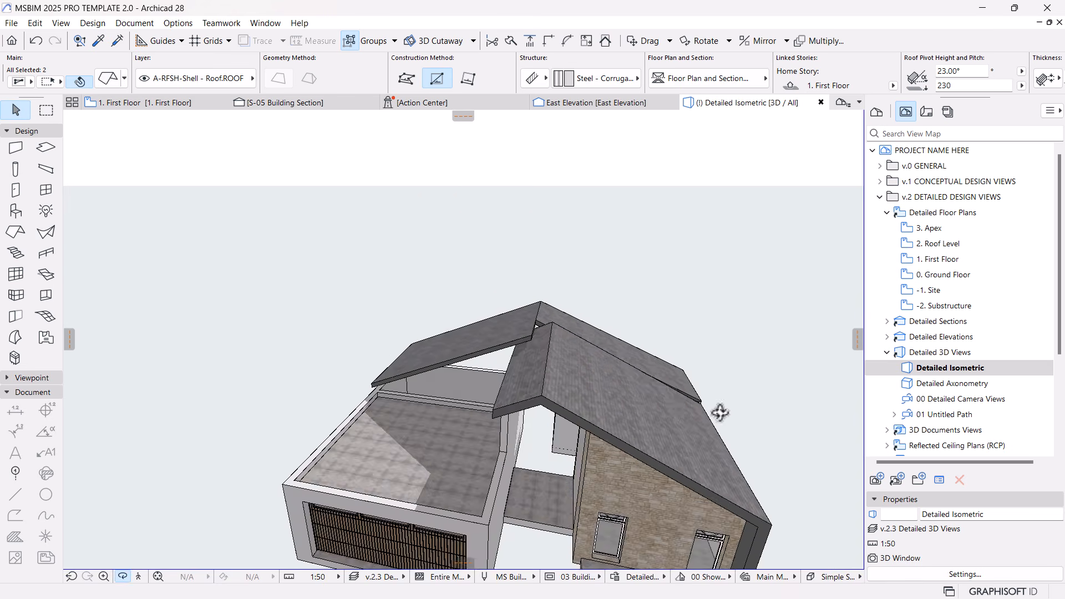
scroll(509, 347, "up", 5)
left_click(494, 358)
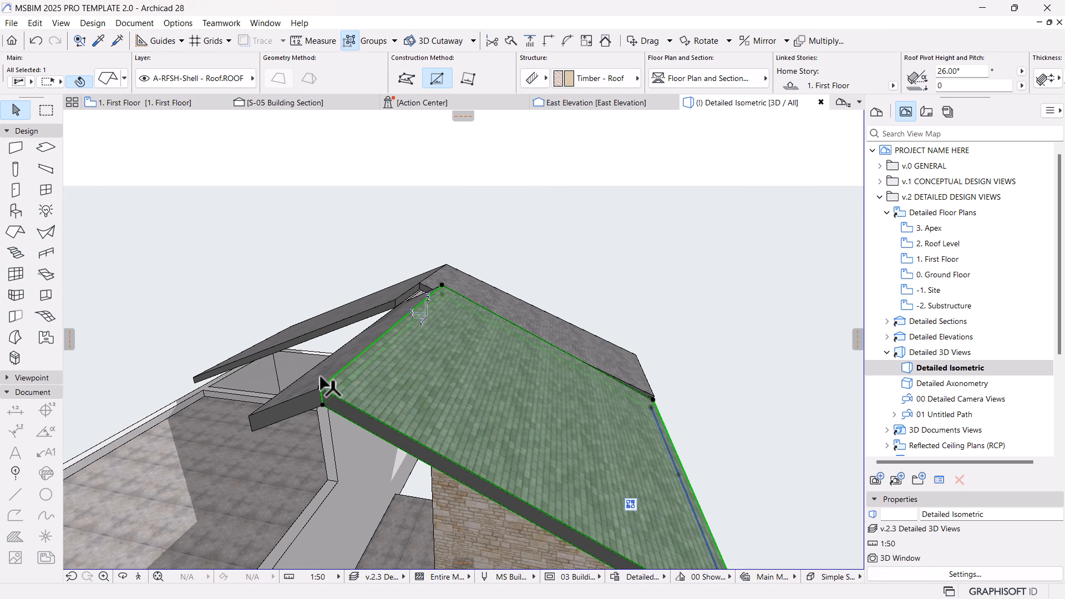
left_click(959, 71)
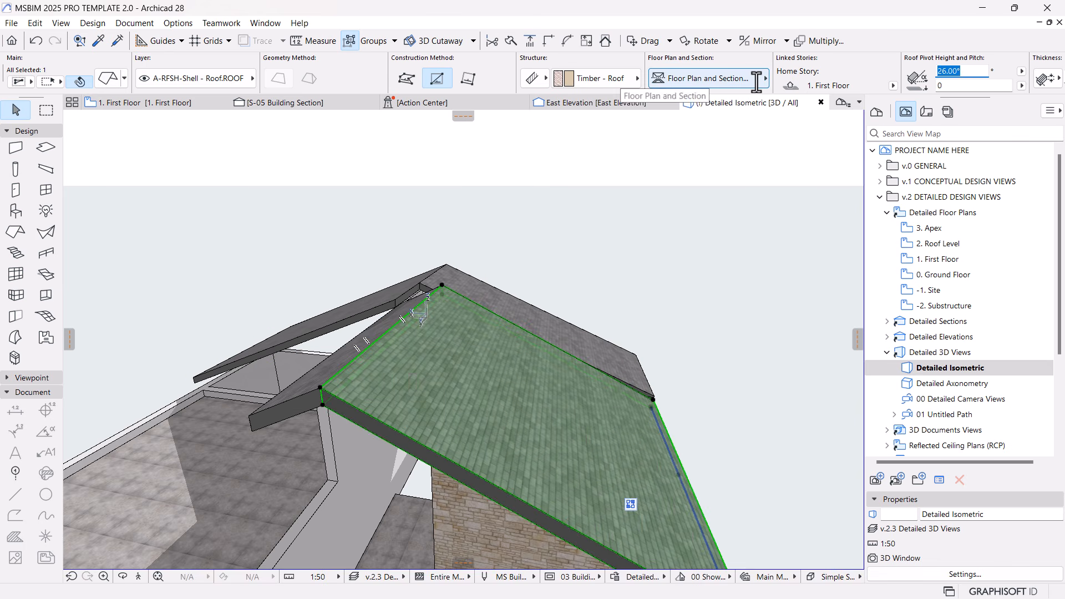
middle_click_drag(527, 244, 582, 181)
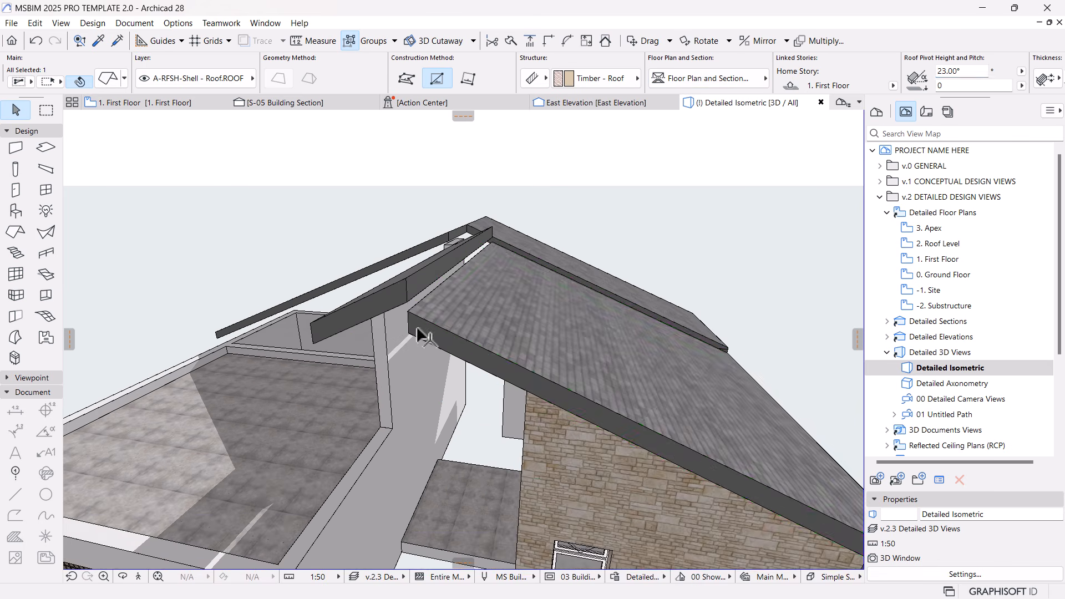
Move the small east timber roof plane straight down 418 mm so its ridge corner meets the large timber plane.
key("Escape")
left_click(407, 292)
key("ctrl+d")
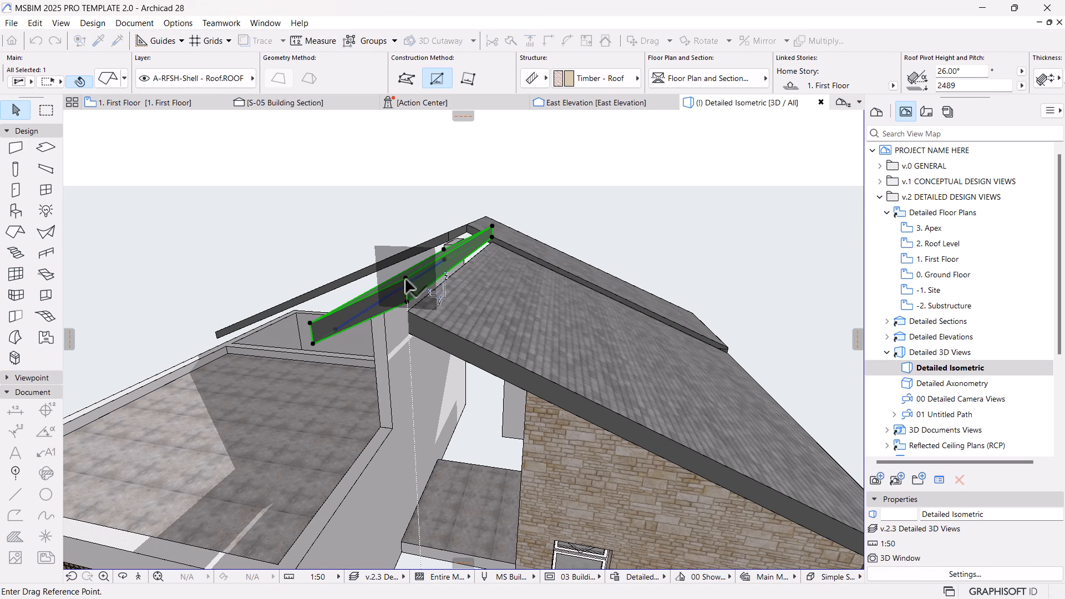
left_click(407, 279)
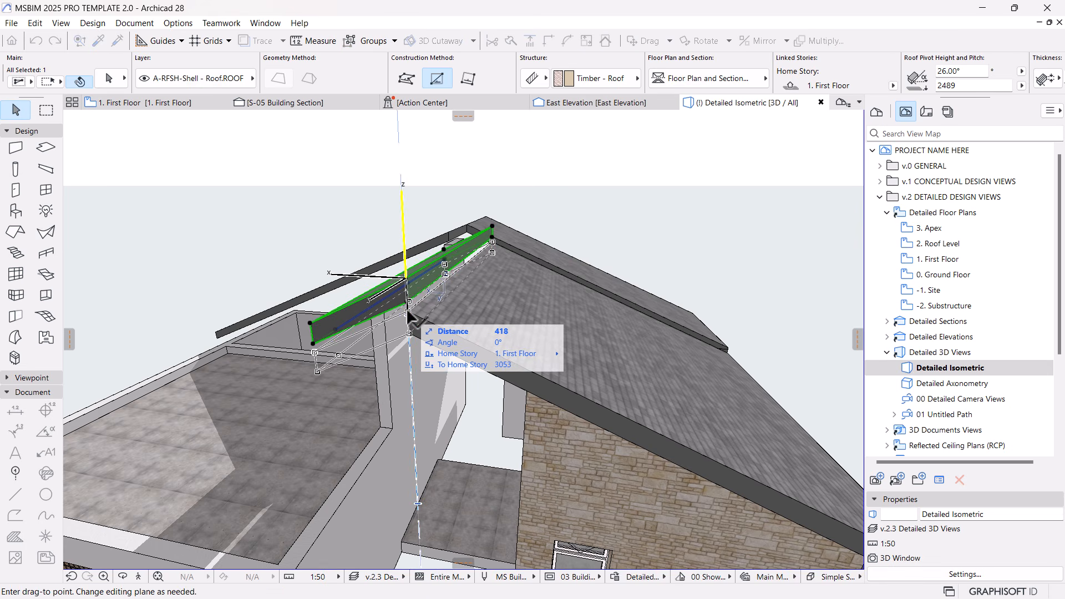
left_click(407, 310)
key("Escape")
Raise the pivot height of both corrugated-steel roof planes in stages to 500, 600 and finally 700.
scroll(591, 219, "down", 3)
middle_click_drag(585, 243, 667, 320, "shift")
scroll(445, 208, "up", 3)
middle_click_drag(483, 214, 580, 271, "shift")
left_click(529, 259)
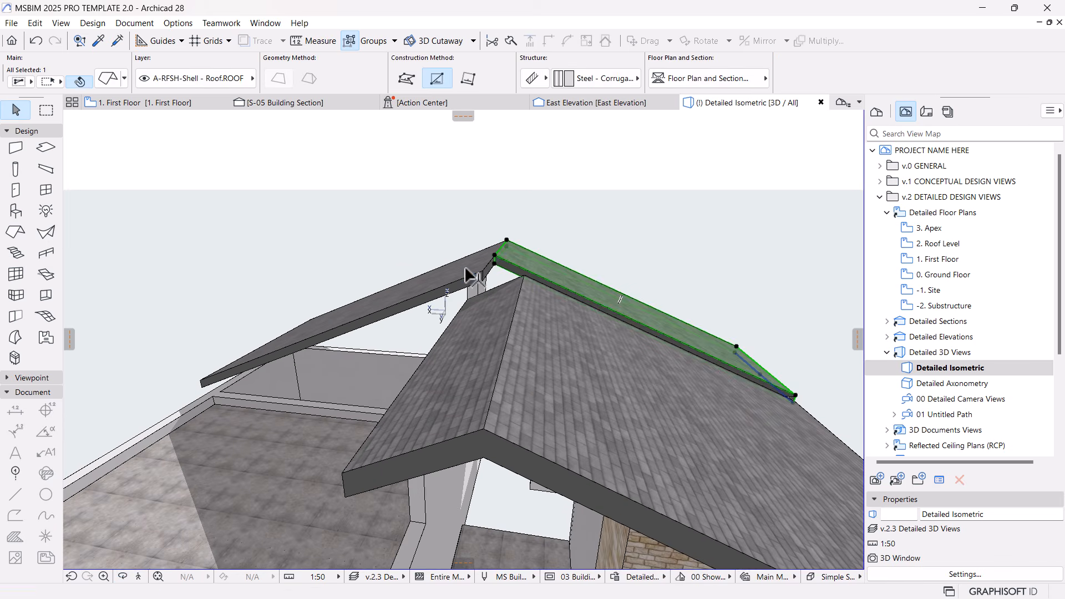
middle_click_drag(694, 208, 660, 194)
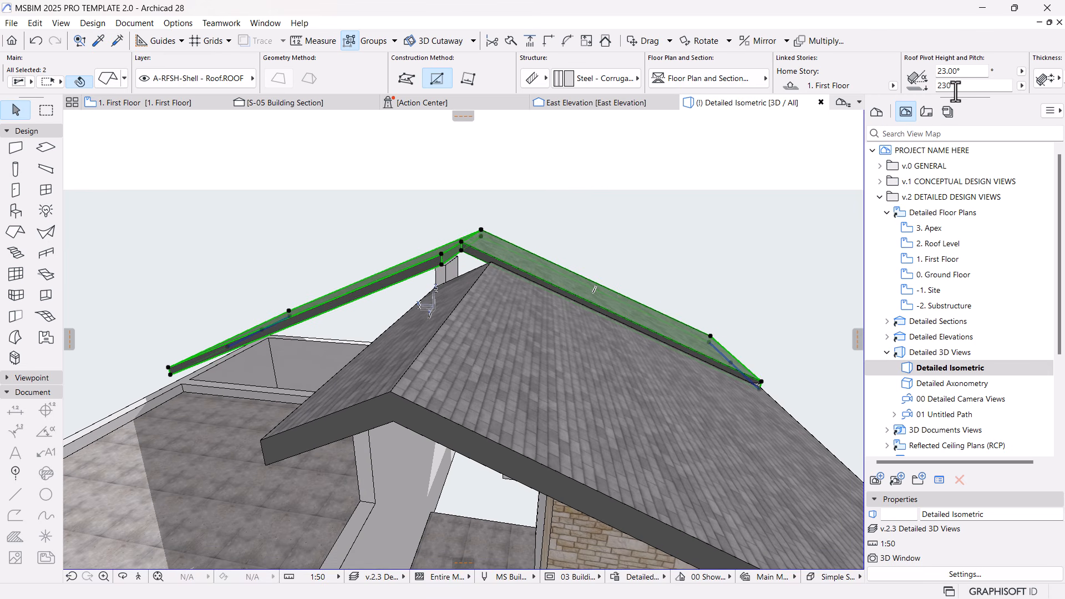
type("500")
key("Return")
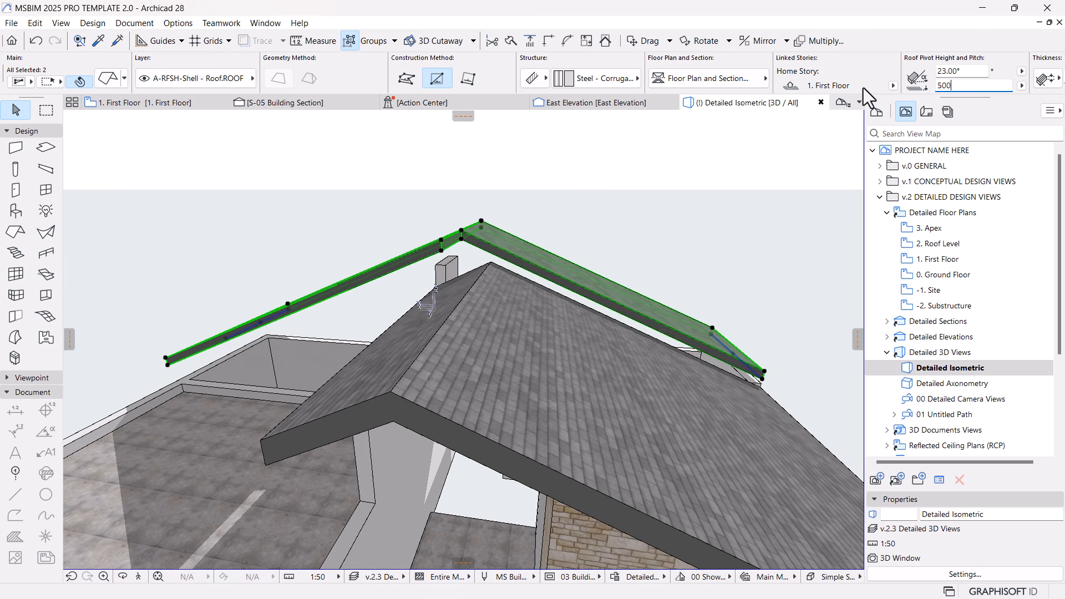
type("600")
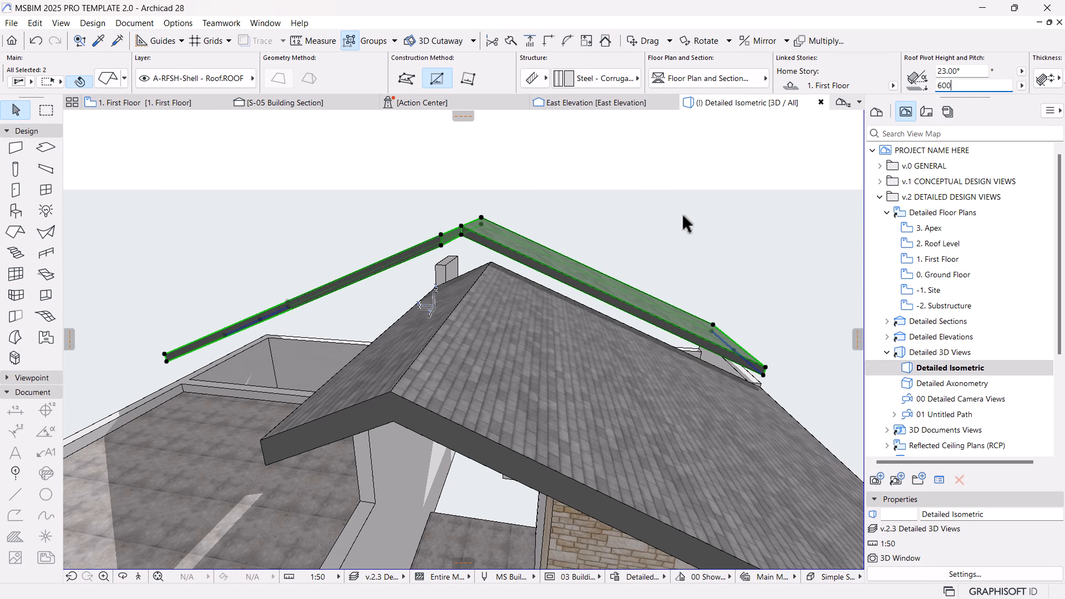
middle_click_drag(683, 215, 616, 288, "shift")
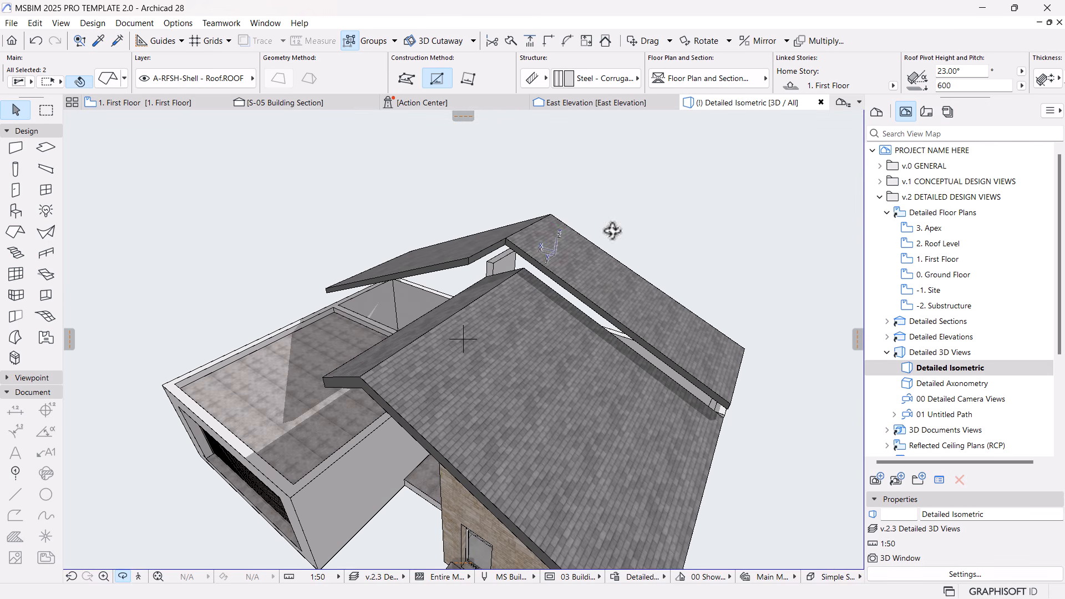
left_click(972, 85)
type("700")
key("Return")
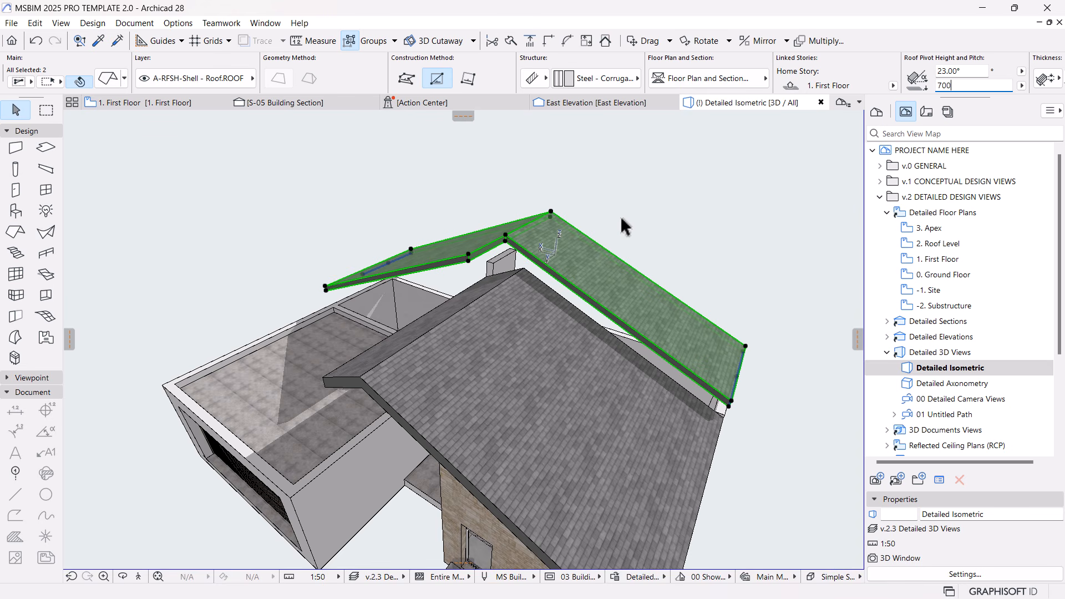
middle_click_drag(622, 220, 573, 298, "shift")
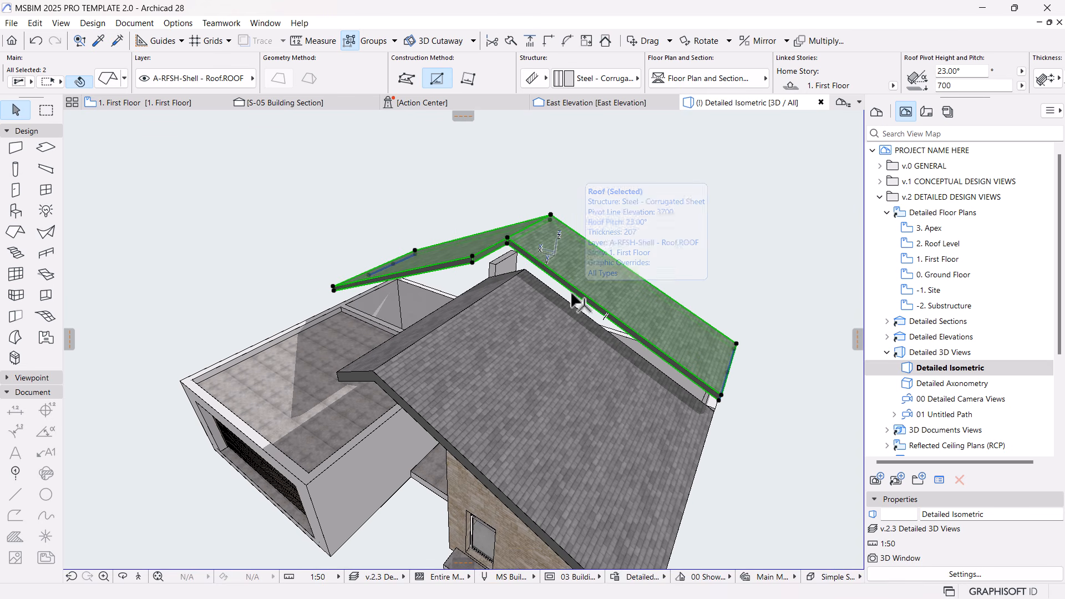
key("Escape")
Examine the junction and gap between the raised steel gable roof and the lower timber roof from several angles.
middle_click_drag(542, 335, 590, 333, "shift")
mouse_move(733, 332)
middle_mouse_down("shift")
mouse_move(697, 352)
mouse_move(730, 321)
middle_mouse_up("shift")
middle_click_drag(587, 350, 482, 350, "shift")
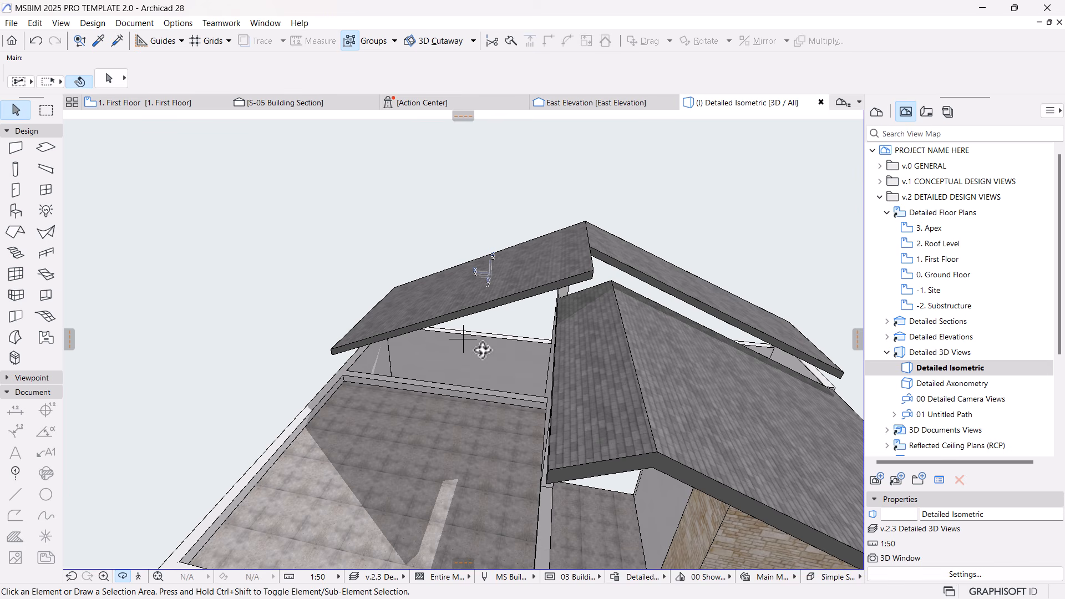
middle_click_drag(704, 335, 620, 353, "shift")
middle_click_drag(651, 304, 616, 329, "shift")
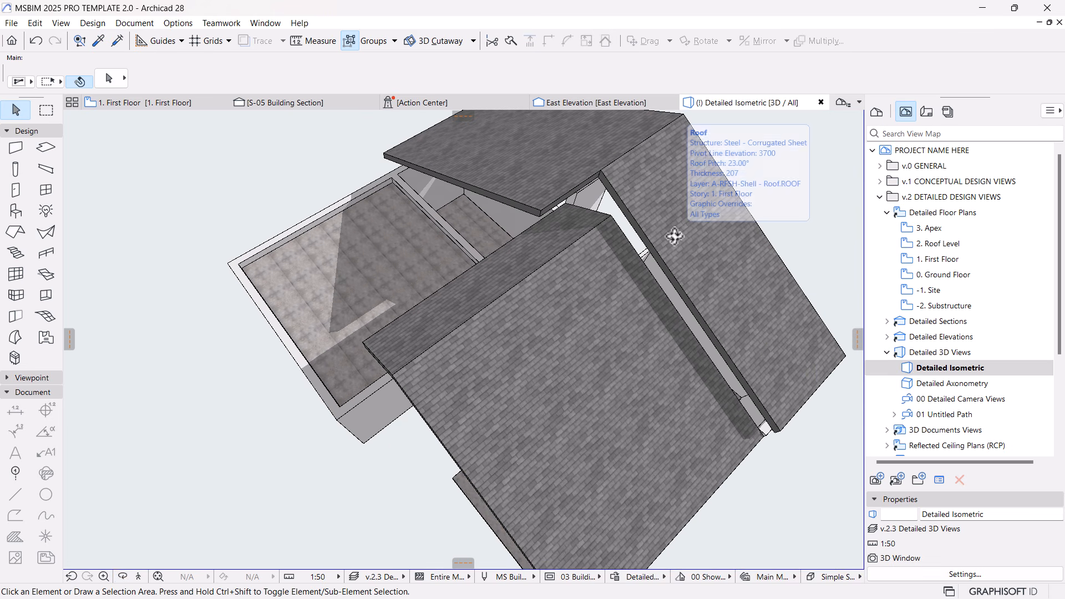
middle_click_drag(683, 241, 452, 244, "shift")
scroll(452, 244, "up", 3)
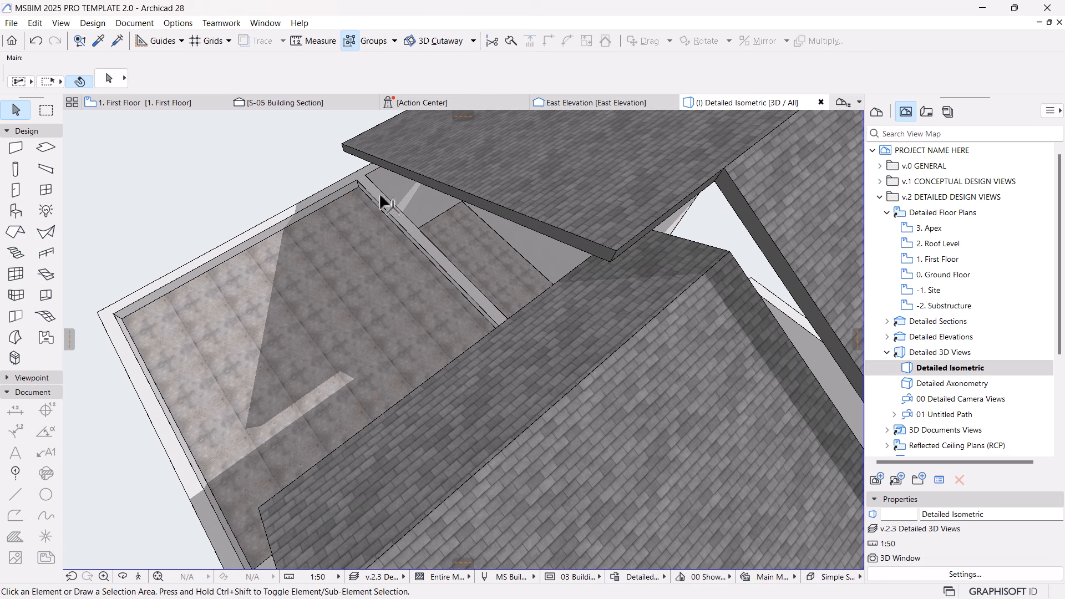
scroll(417, 227, "down", 3)
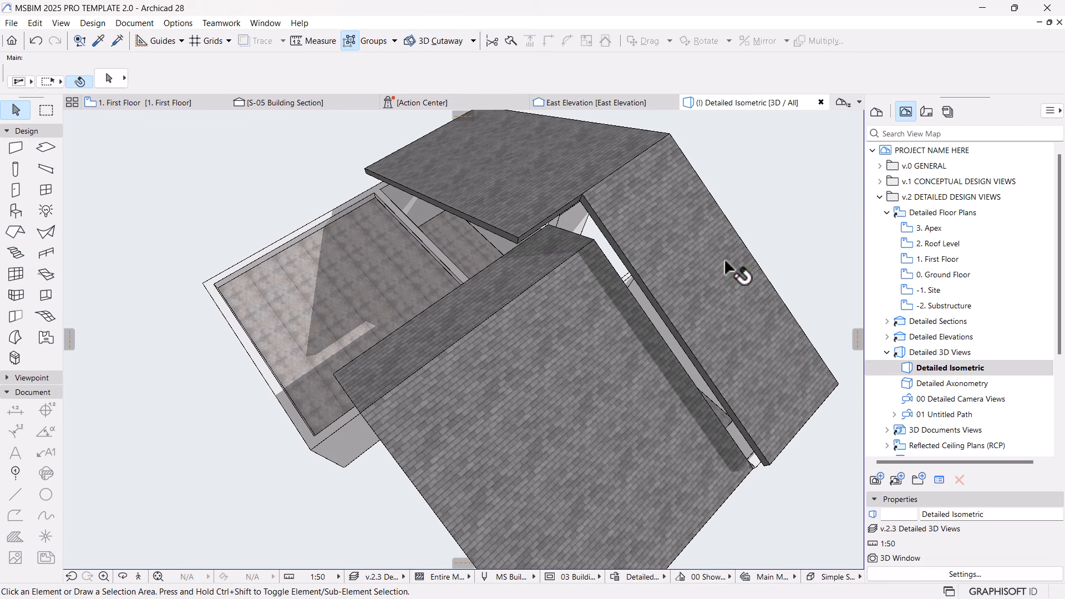
Offset the north edge of the west steel roof plane to line up with the east plane's north edge.
left_click(653, 282)
left_click(643, 282)
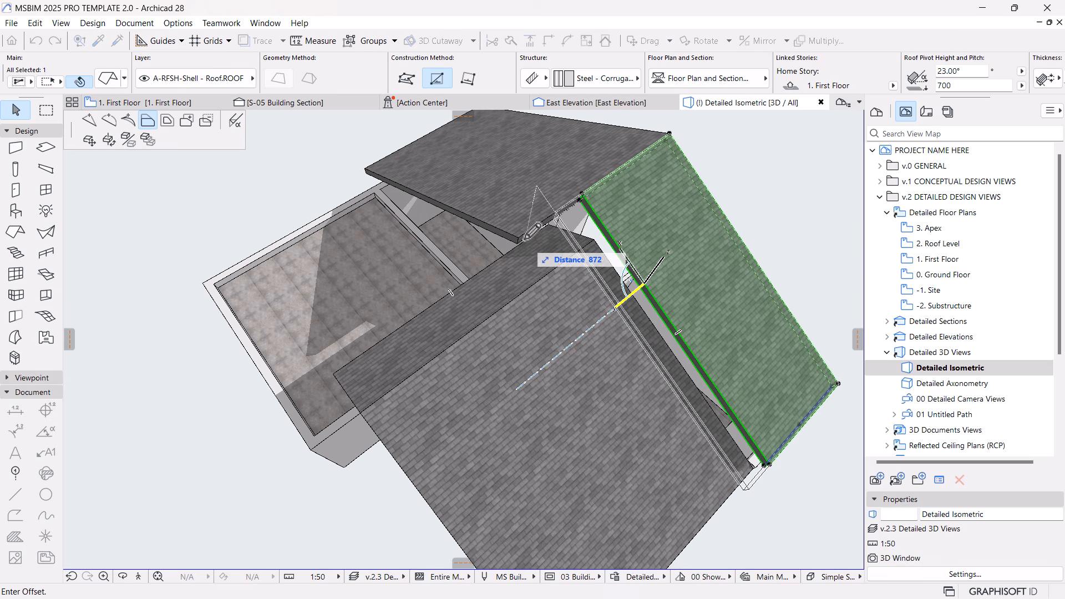
left_click(520, 239)
Offset the south edges of both timber roof planes back to the north edge of the raised steel roof.
left_click(554, 367)
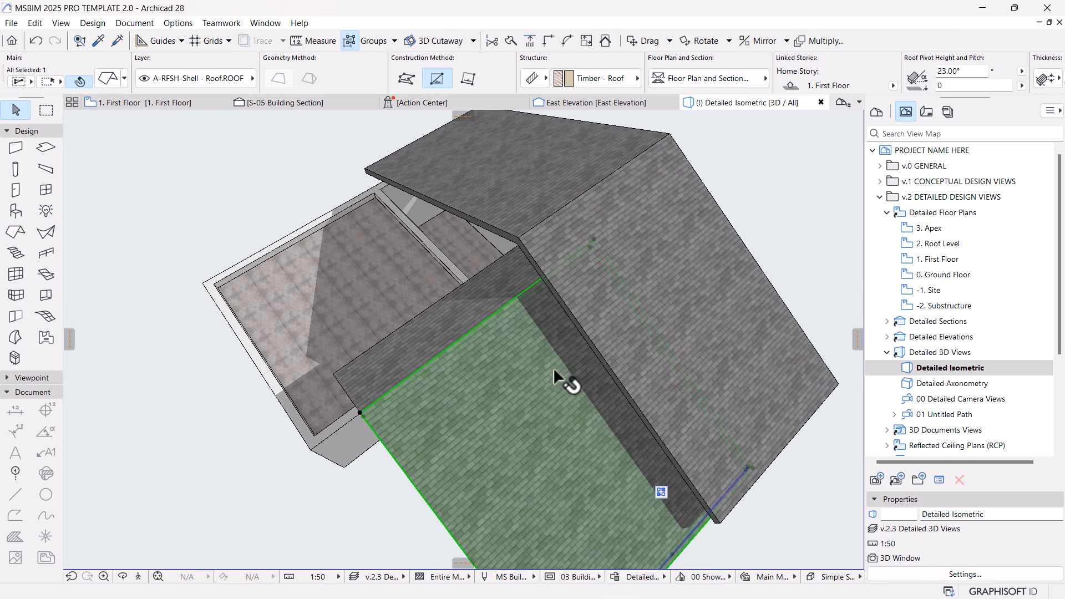
left_click(631, 293)
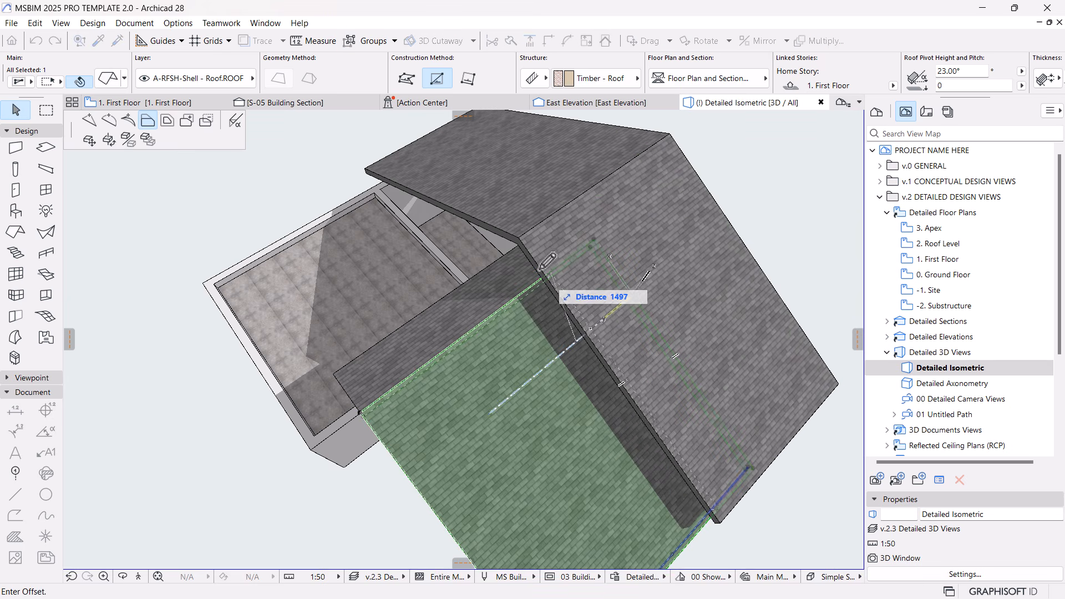
left_click(521, 240)
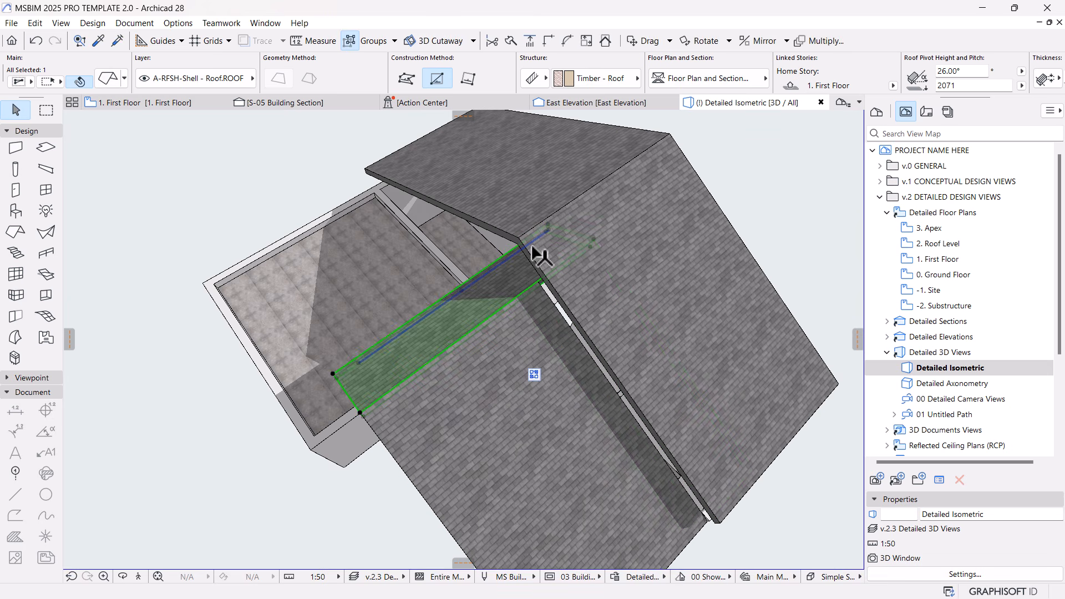
left_click(572, 230)
left_click(519, 240)
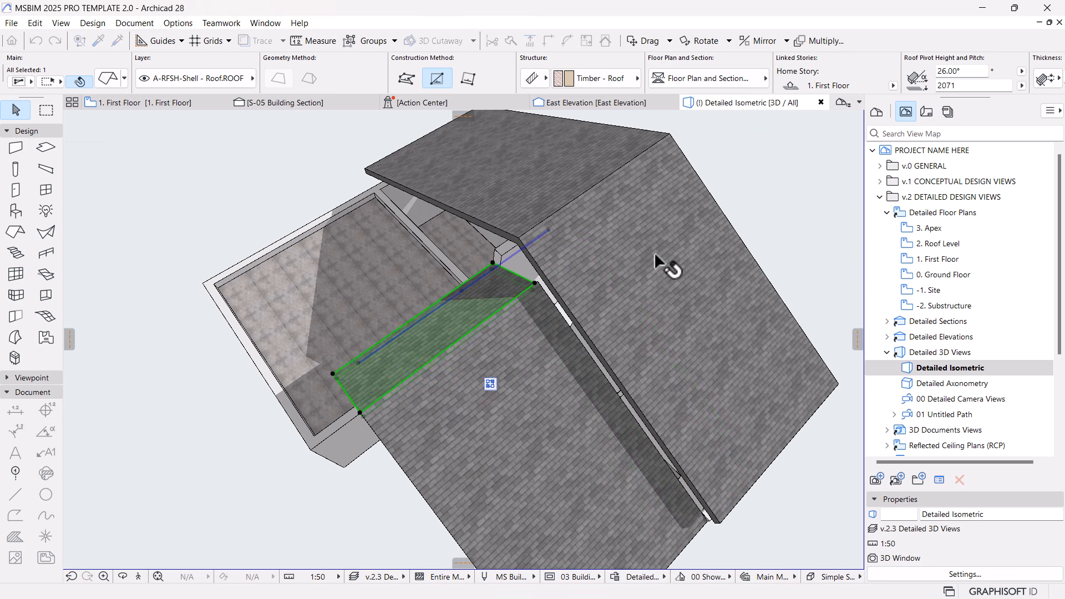
On the First Floor plan, draw a 14460 mm wall along the steel roof's north edge, from the east end to the west end.
middle_click_drag(641, 274, 542, 352, "shift")
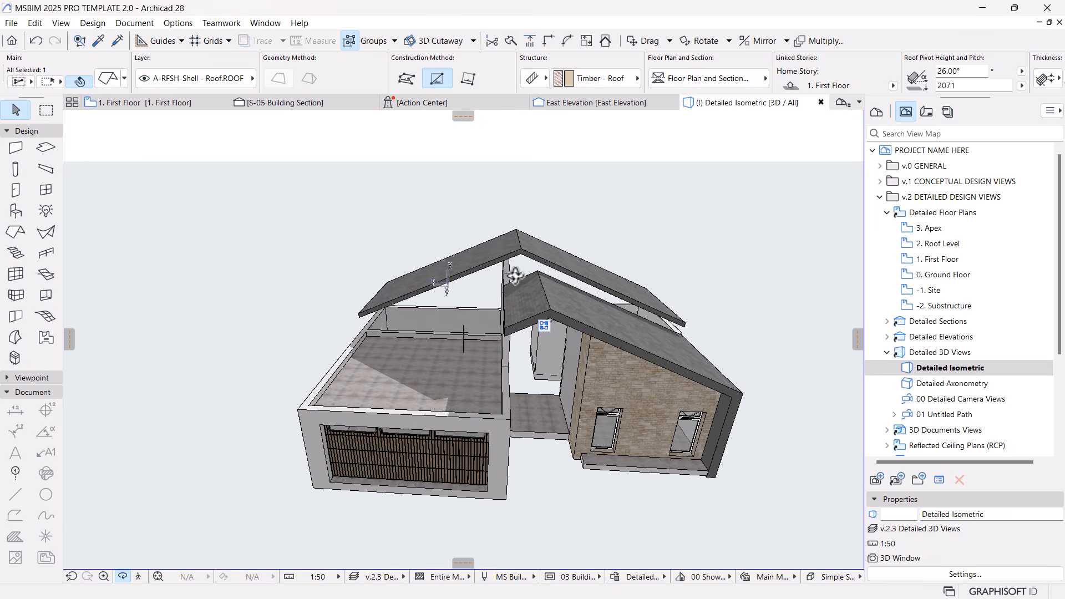
middle_click_drag(647, 401, 725, 415, "shift")
left_click(150, 105)
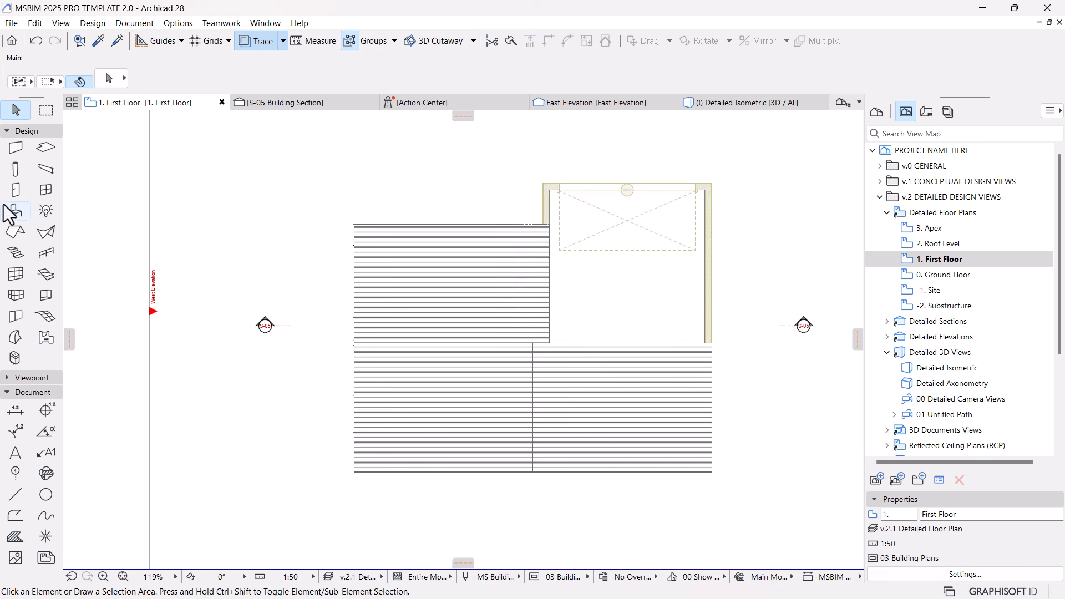
left_click(15, 147)
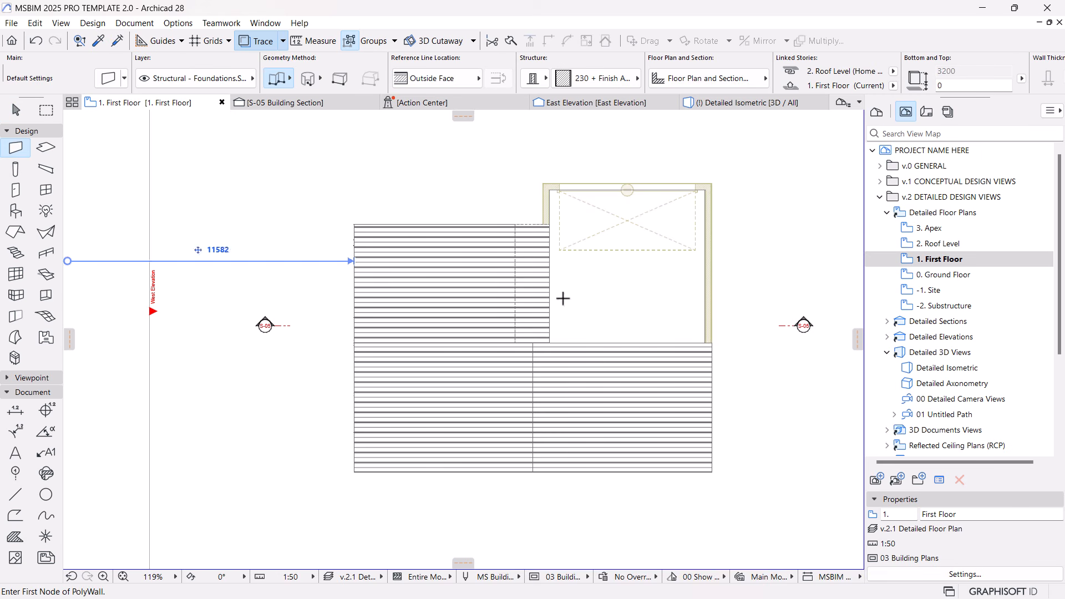
left_click(712, 343)
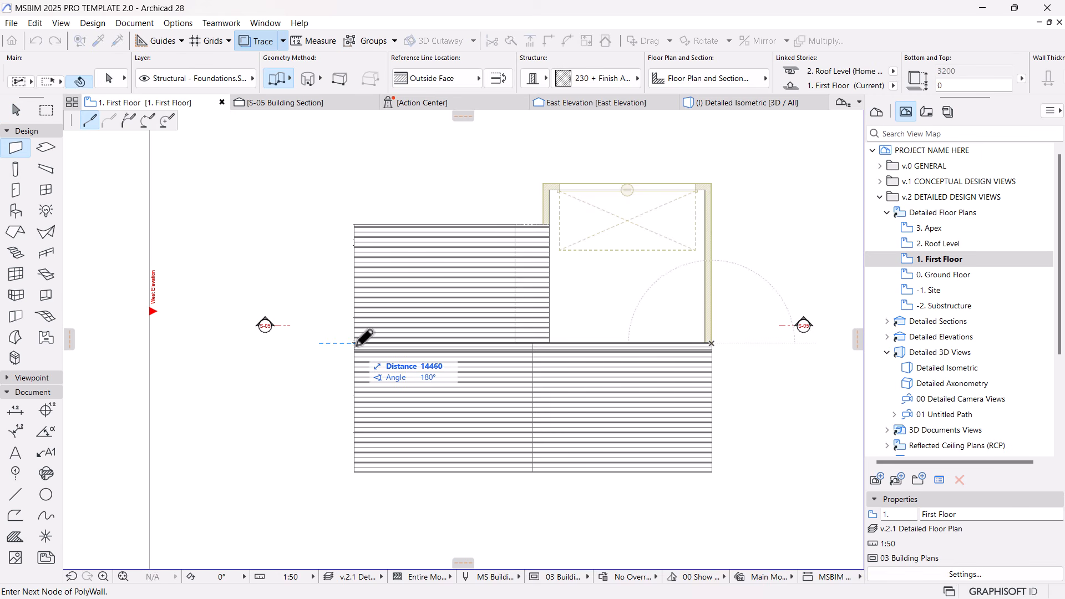
right_click(348, 320)
left_click(368, 387)
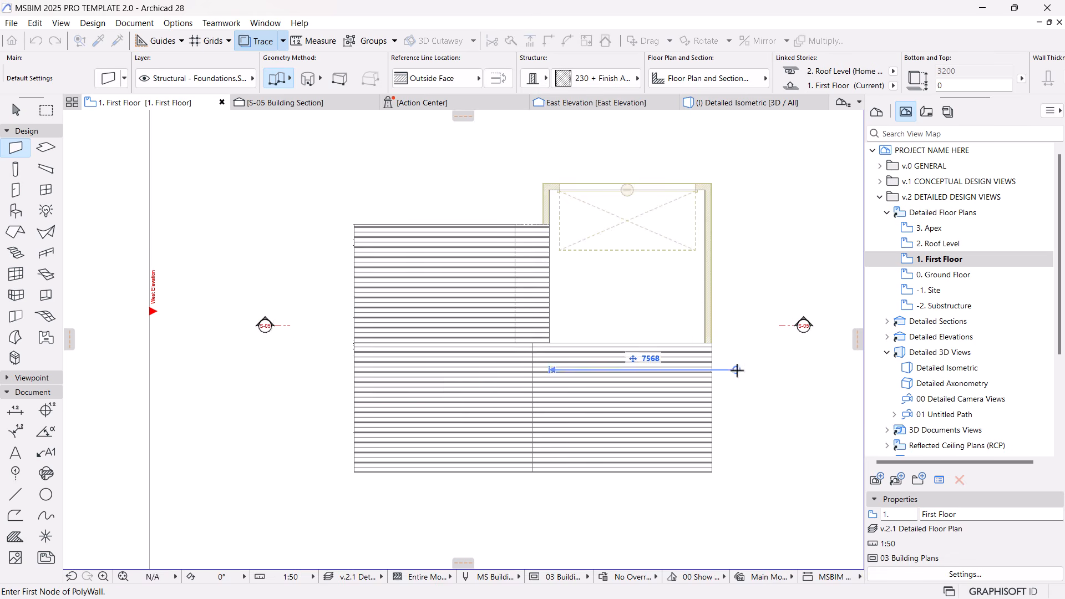
Check the Ground Floor plan for the walls that lie beneath the new first-floor wall.
scroll(739, 368, "up", 3)
double_click(939, 275)
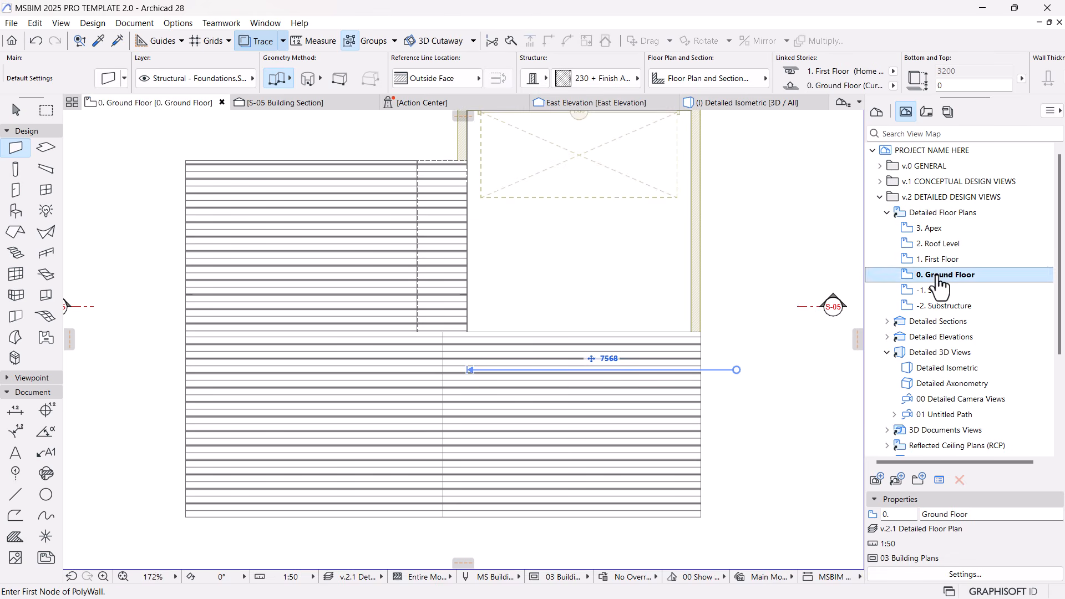
key("Escape")
left_click(407, 332)
left_click(639, 340)
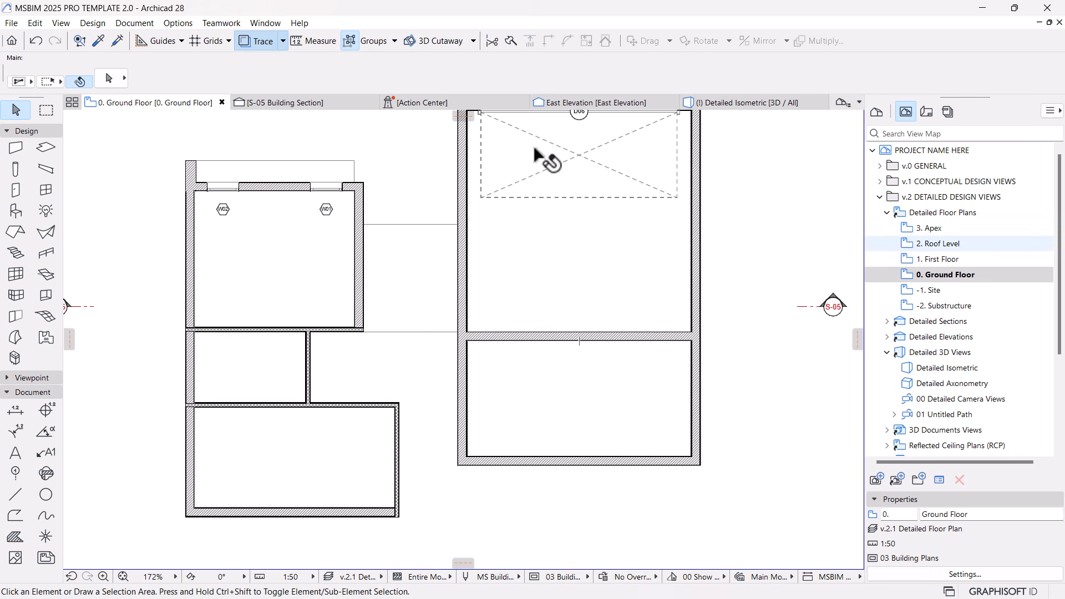
In the Detailed Isometric view, stretch the new wall's top edge to the ridge point of the steel gable roof.
left_click(719, 103)
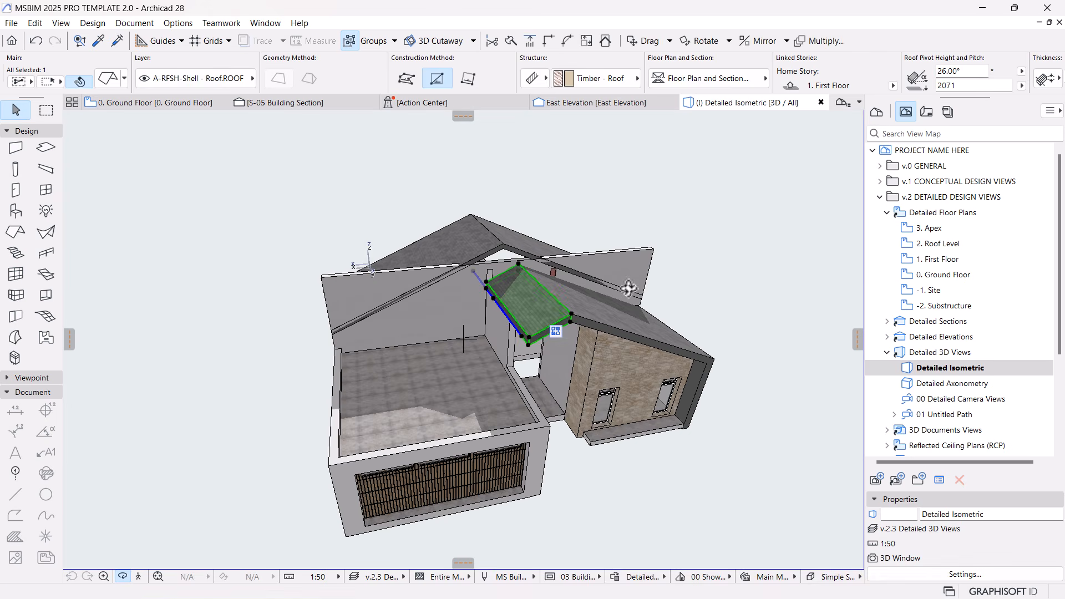
middle_click_drag(533, 268, 336, 195, "shift")
middle_click_drag(638, 272, 551, 252, "shift")
left_click(580, 261)
left_click(587, 253)
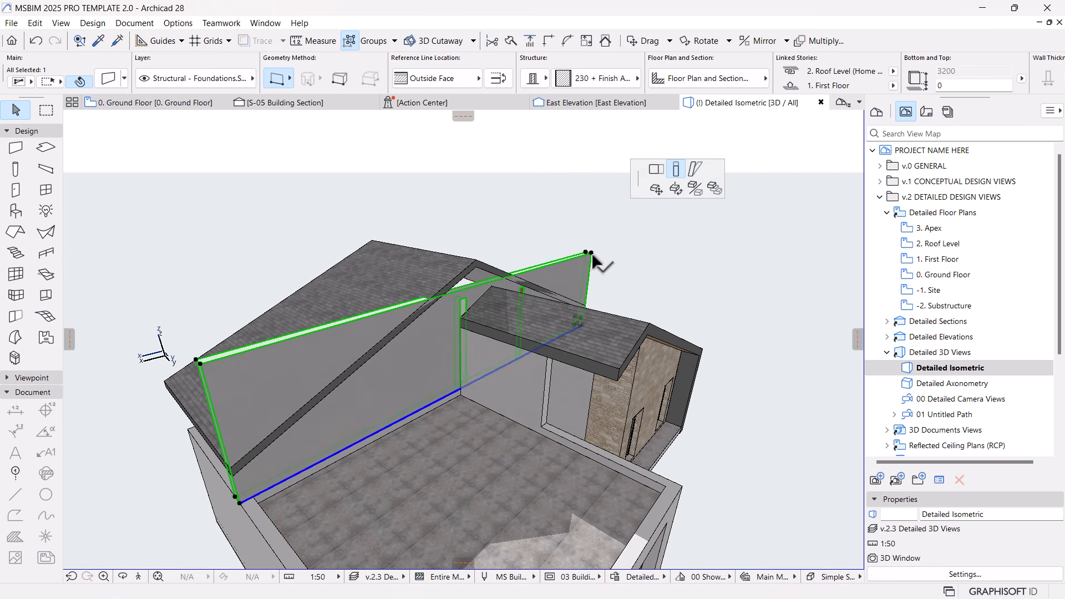
left_click(475, 258)
Start a Solid Element Operation with the new gable wall as target and both steel roof planes as operators.
middle_click_drag(564, 238, 679, 197, "shift")
right_click(681, 198)
mouse_move(819, 358)
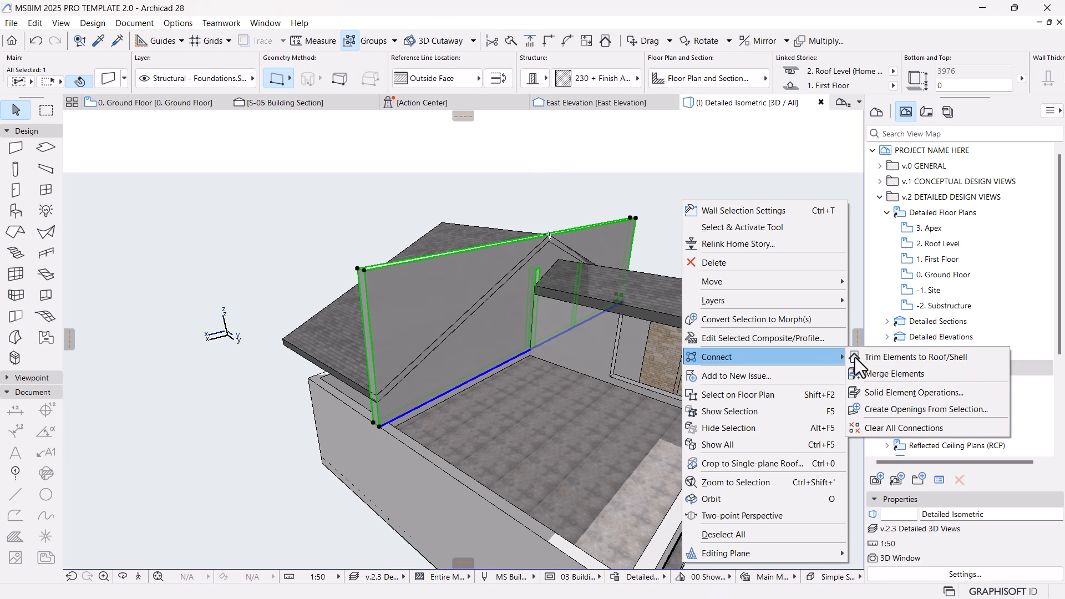
left_click(900, 392)
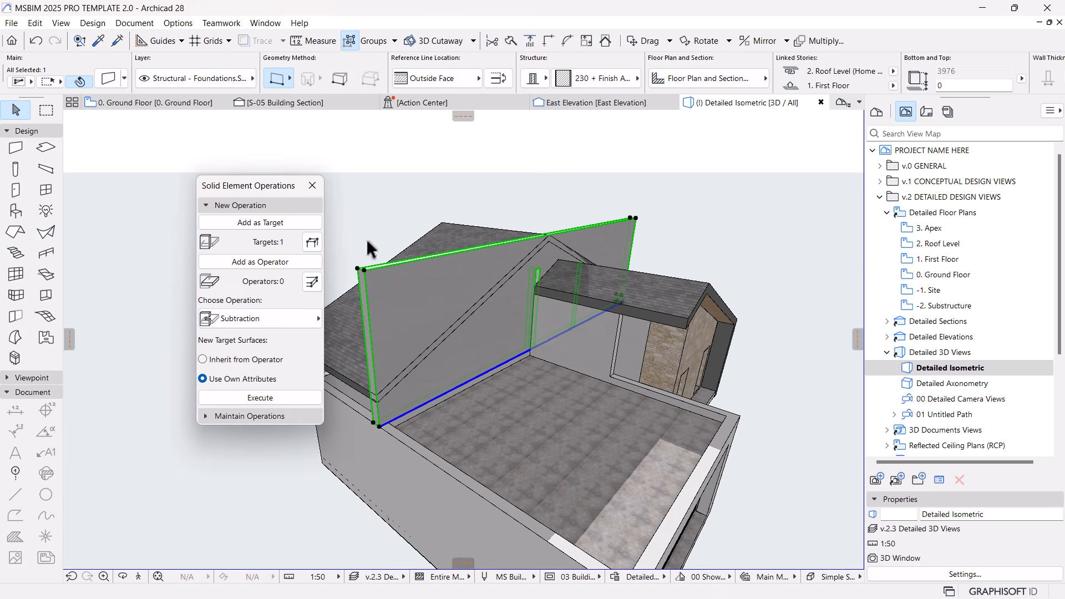
left_click(475, 237)
middle_click_drag(555, 246, 562, 235, "shift")
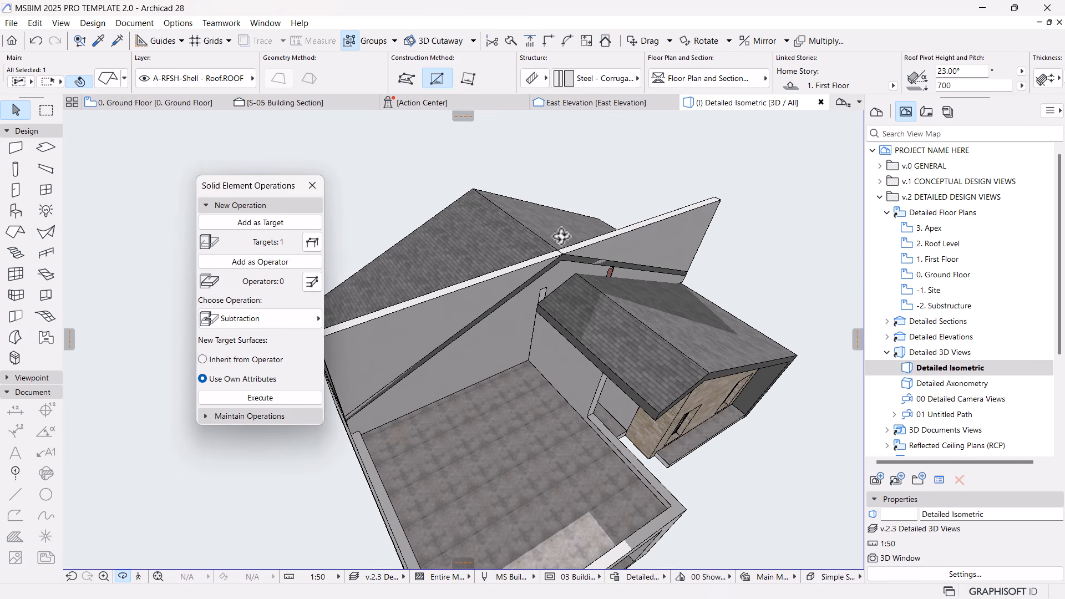
left_click(570, 237, "shift")
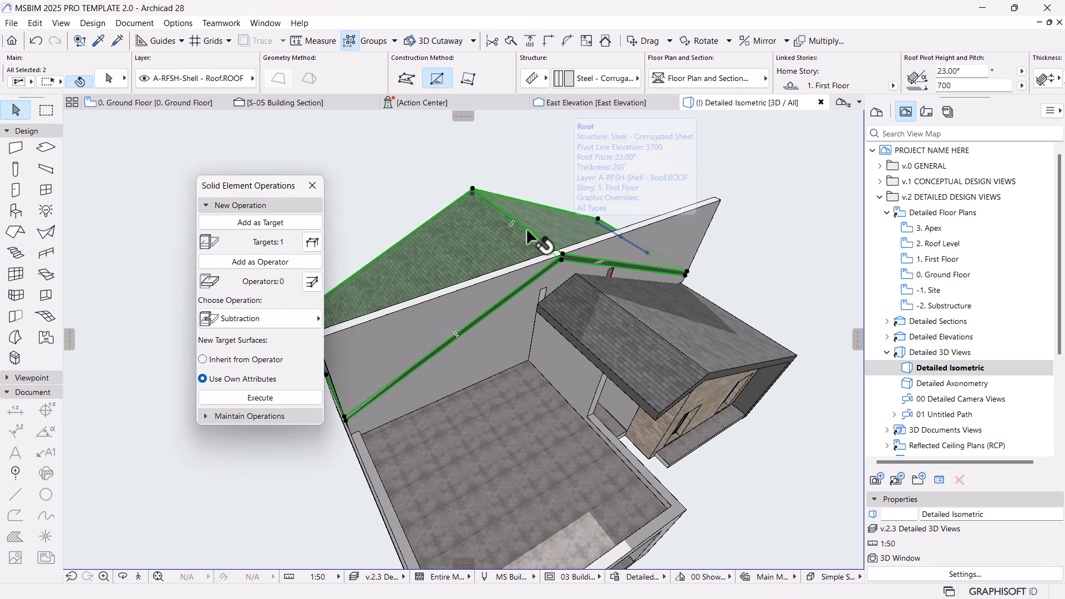
left_click(270, 265)
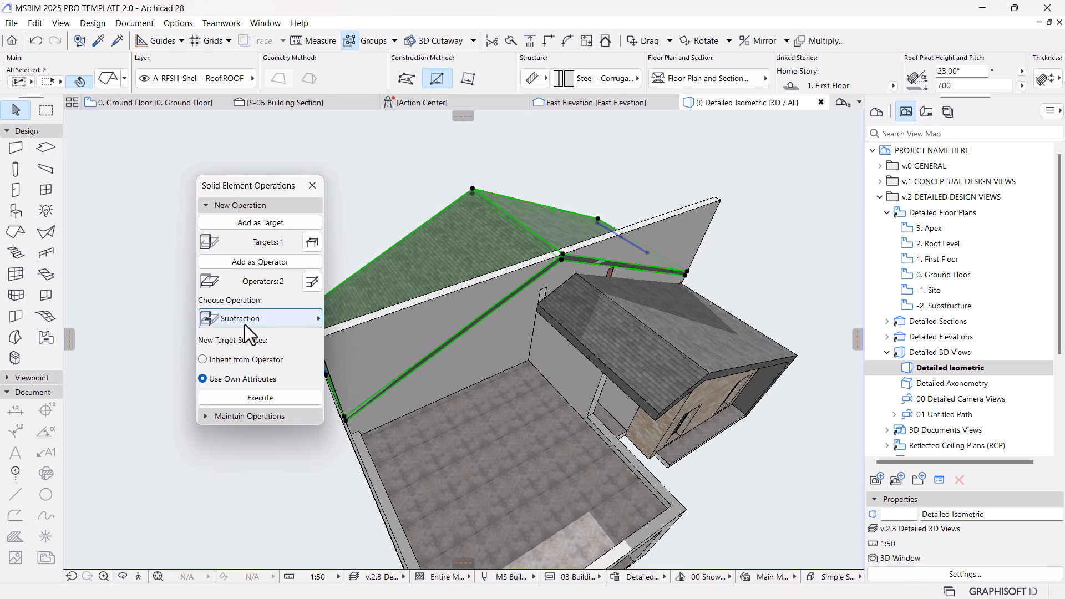
Trim the gable wall to the steel roof using Subtraction with upward extrusion and the target's own surface attributes.
left_click(245, 325)
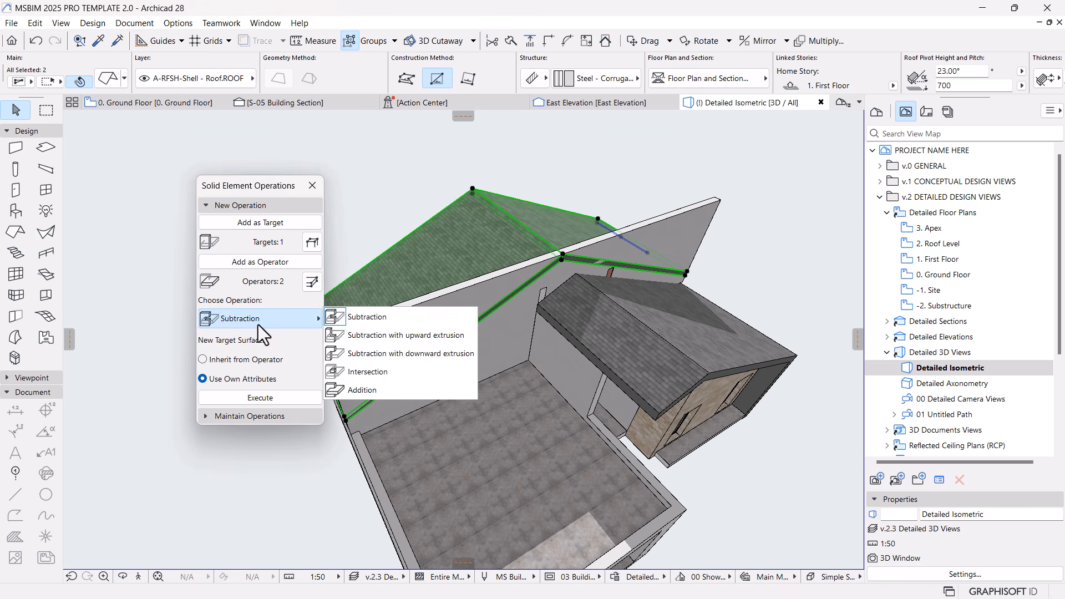
left_click(421, 336)
left_click(259, 398)
left_click(707, 195)
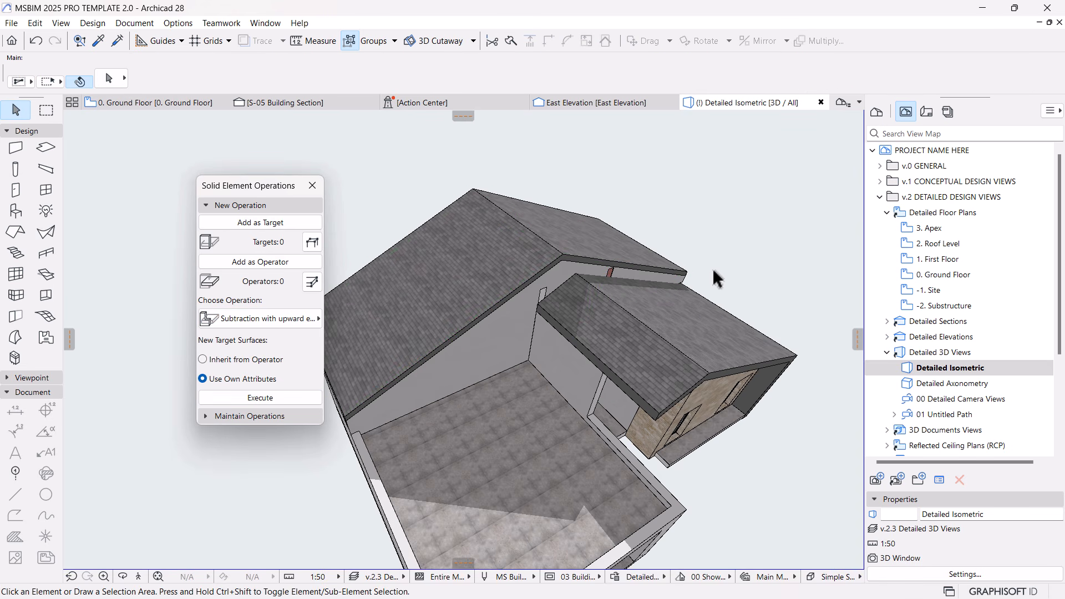
Examine the ground-floor perimeter walls beneath the steel roof in 3D, selecting the end walls and the long east wall.
key("o")
left_click_drag(711, 268, 509, 361)
middle_click_drag(508, 361, 631, 360, "shift")
left_click(632, 382)
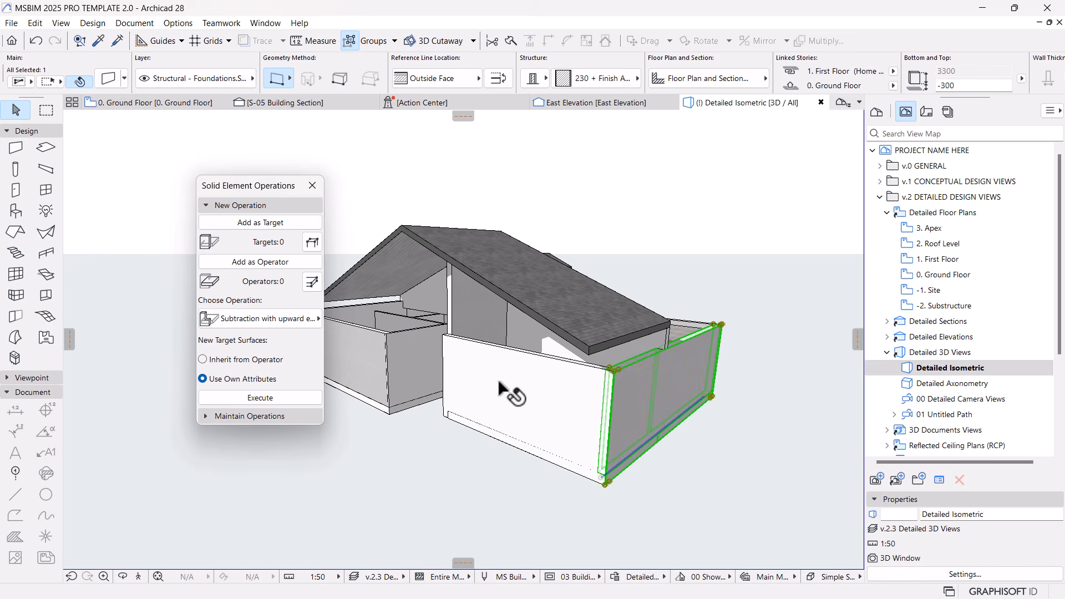
middle_click_drag(538, 383, 473, 406, "shift")
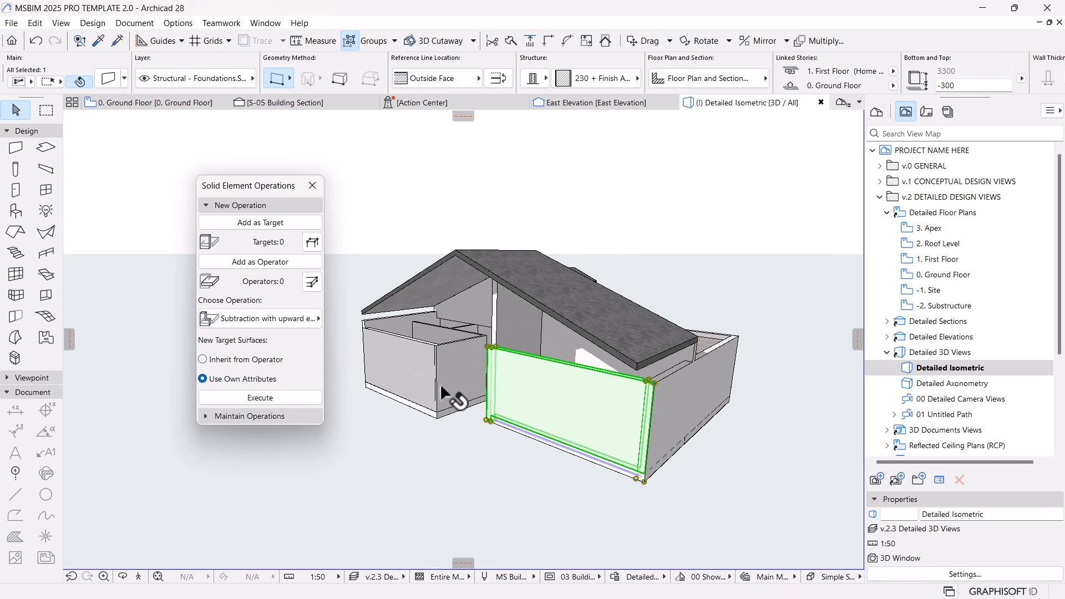
left_click(412, 371, "shift")
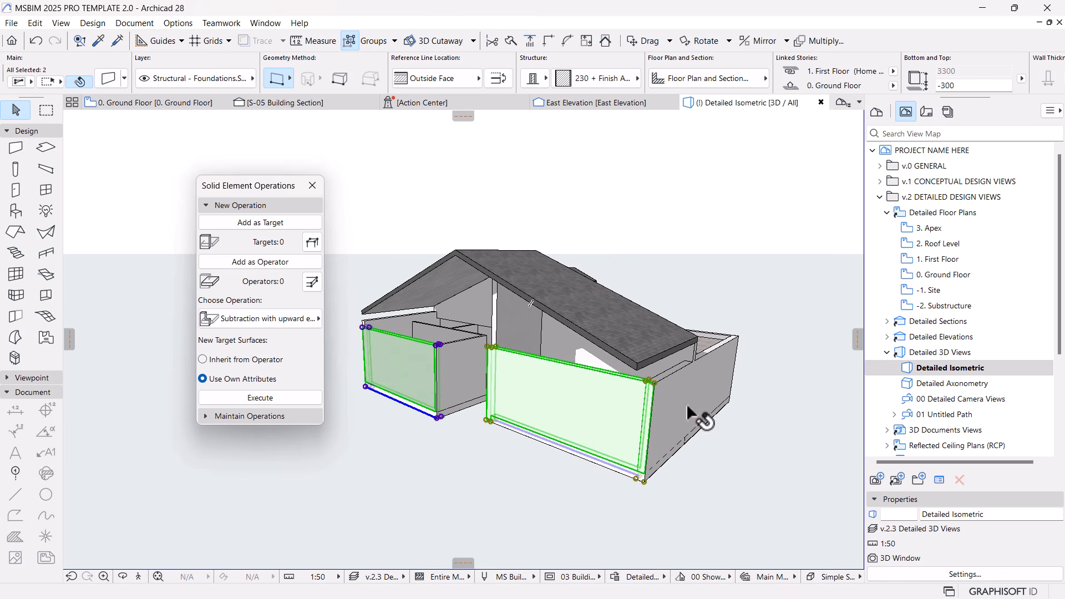
middle_click_drag(743, 410, 566, 399, "shift")
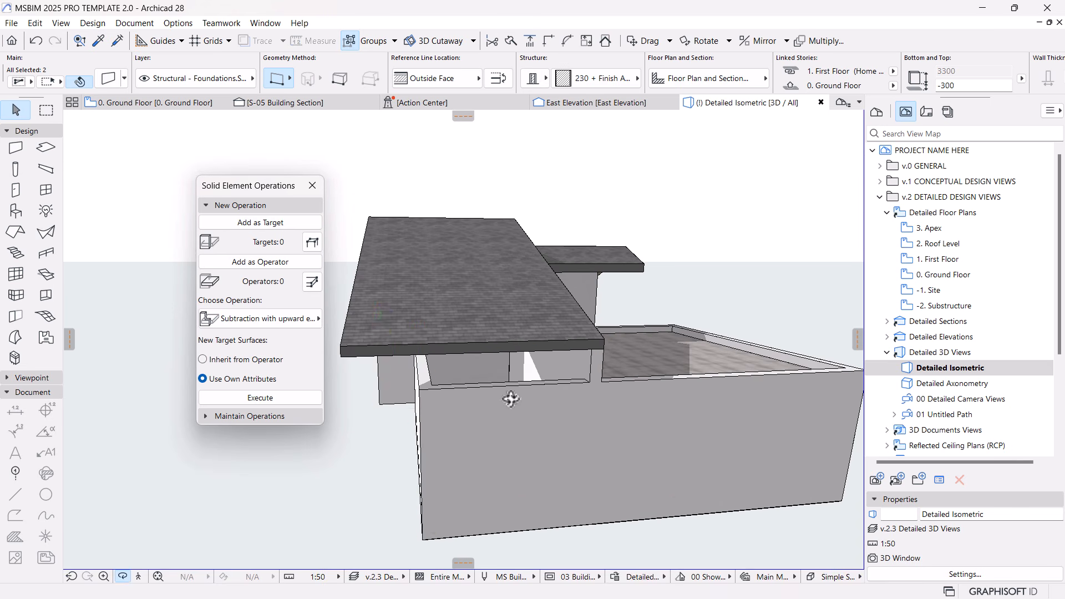
left_click(577, 400)
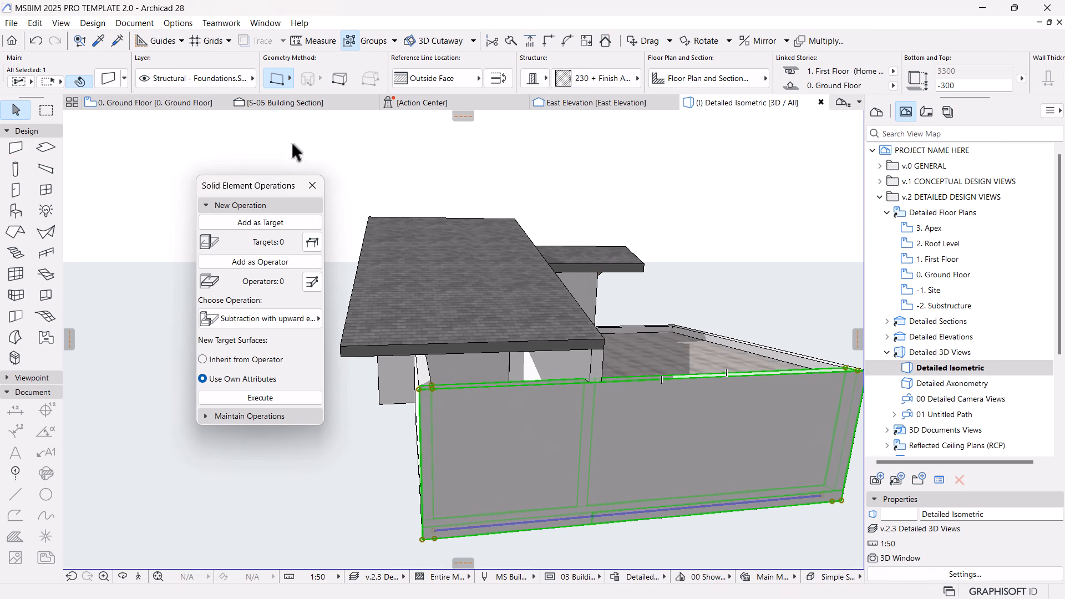
In the Story Settings, rename story 1 to Roof Level and story 2 to Apex.
double_click(938, 261)
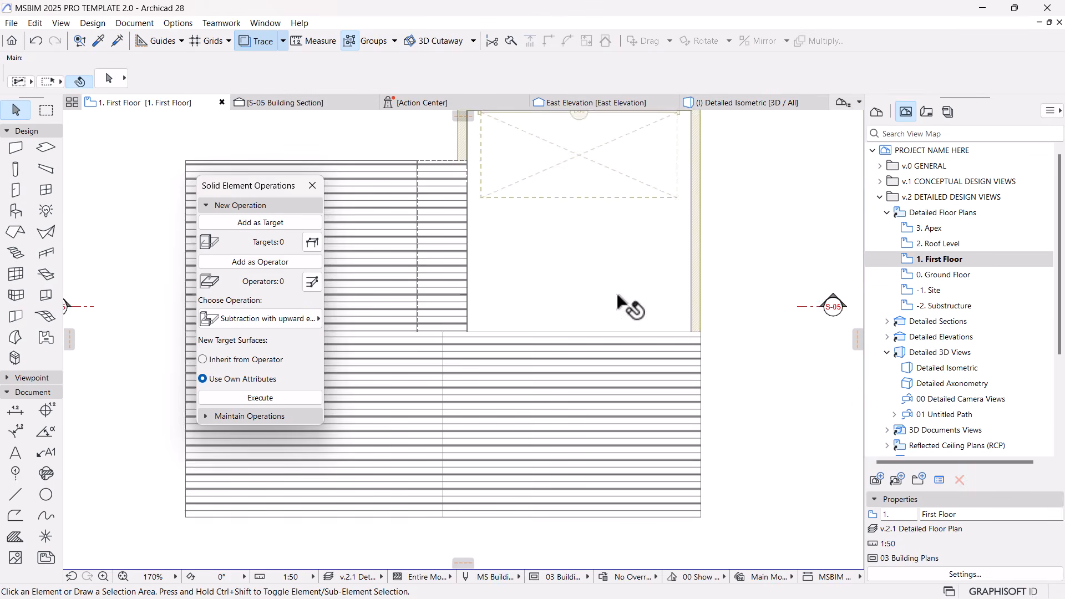
scroll(616, 353, "up", 2)
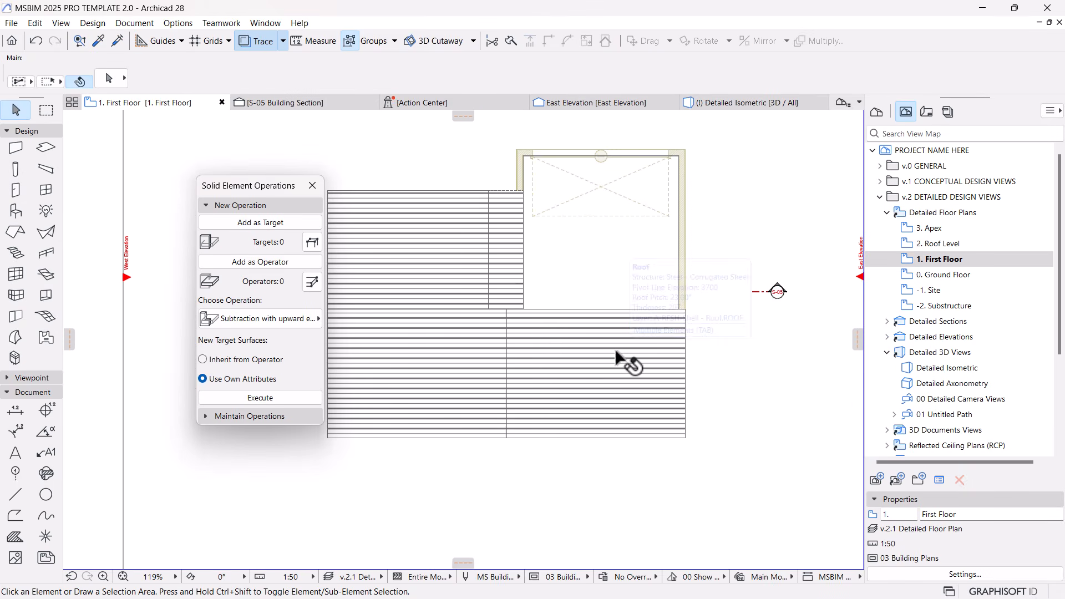
right_click(932, 261)
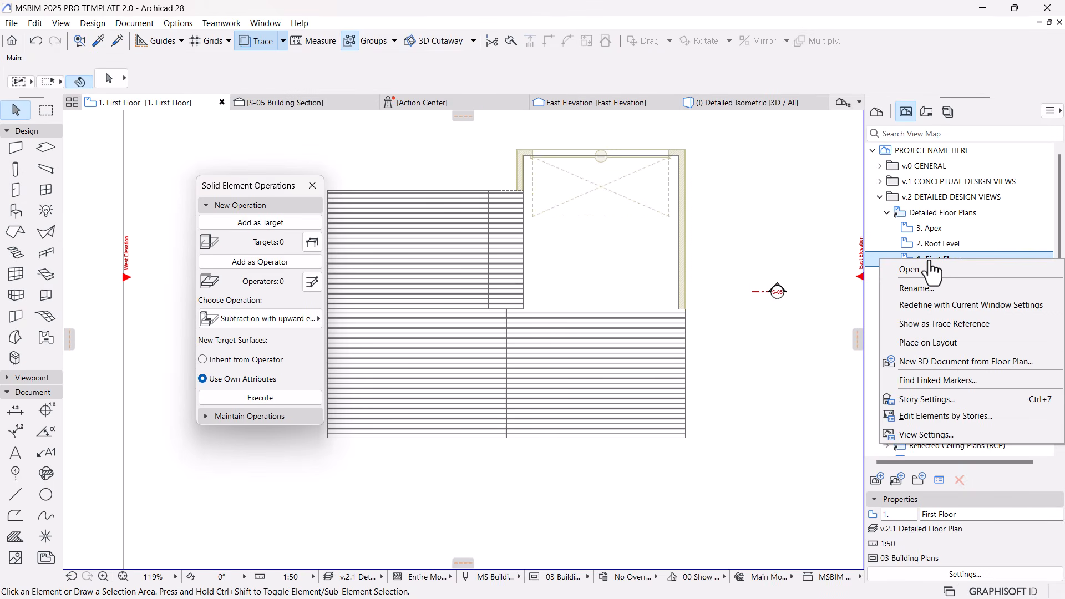
left_click(937, 251)
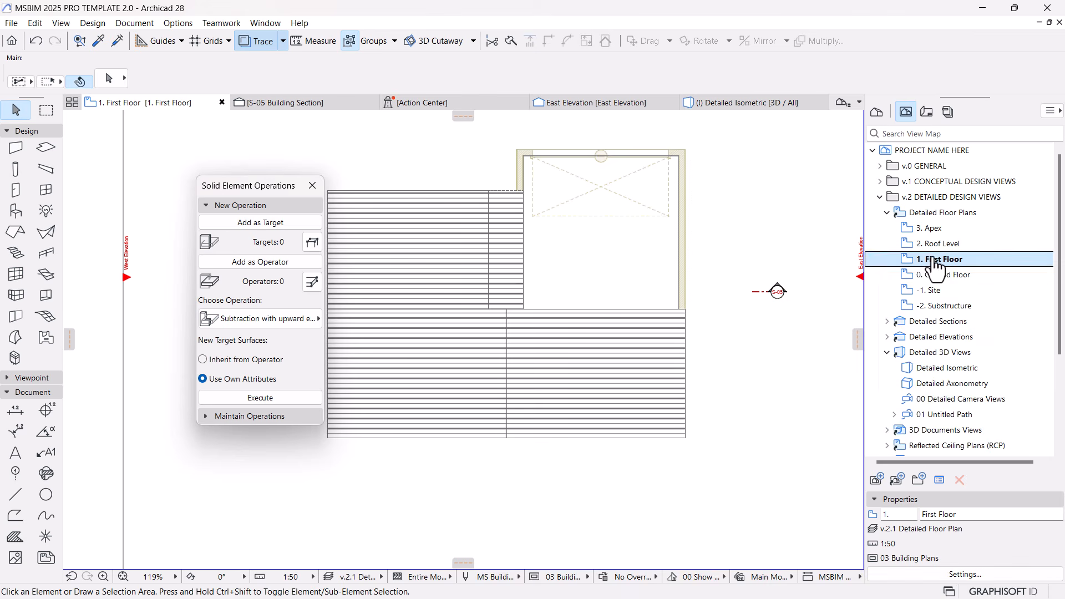
right_click(931, 255)
left_click(923, 396)
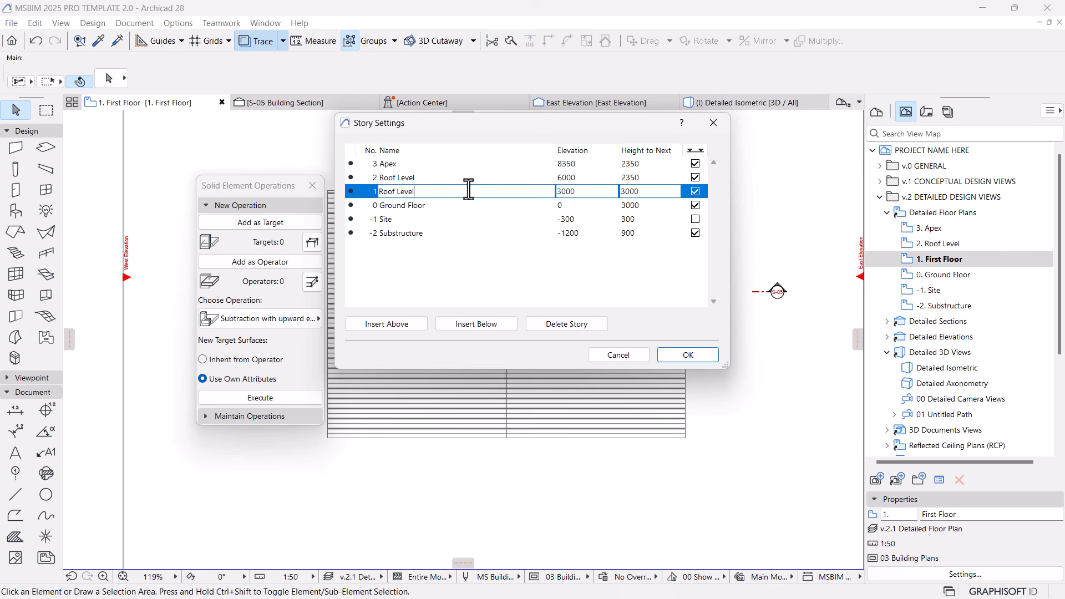
left_click(370, 177)
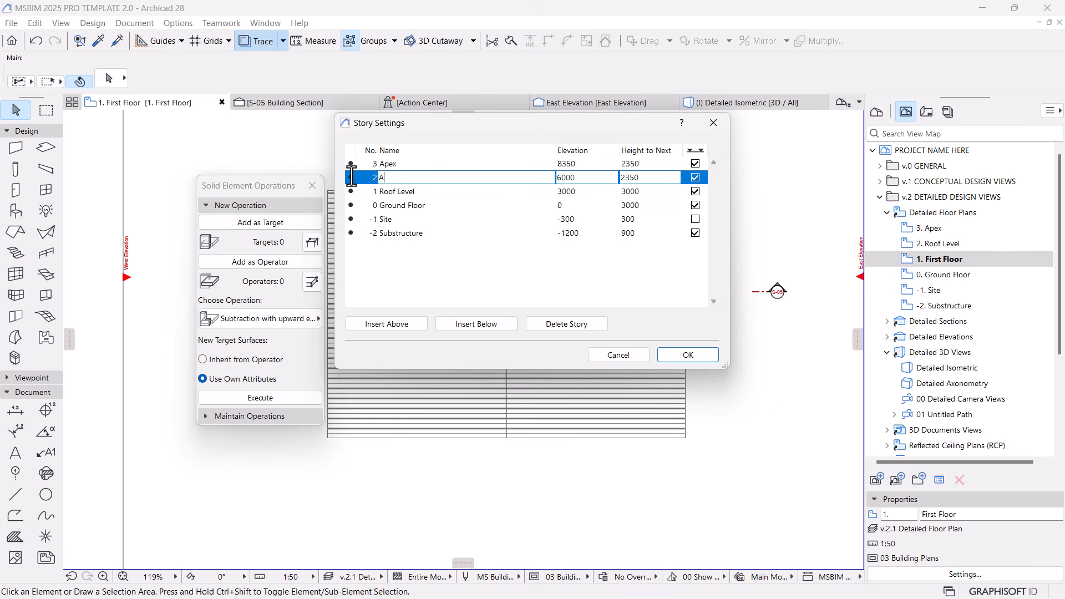
left_click(388, 163)
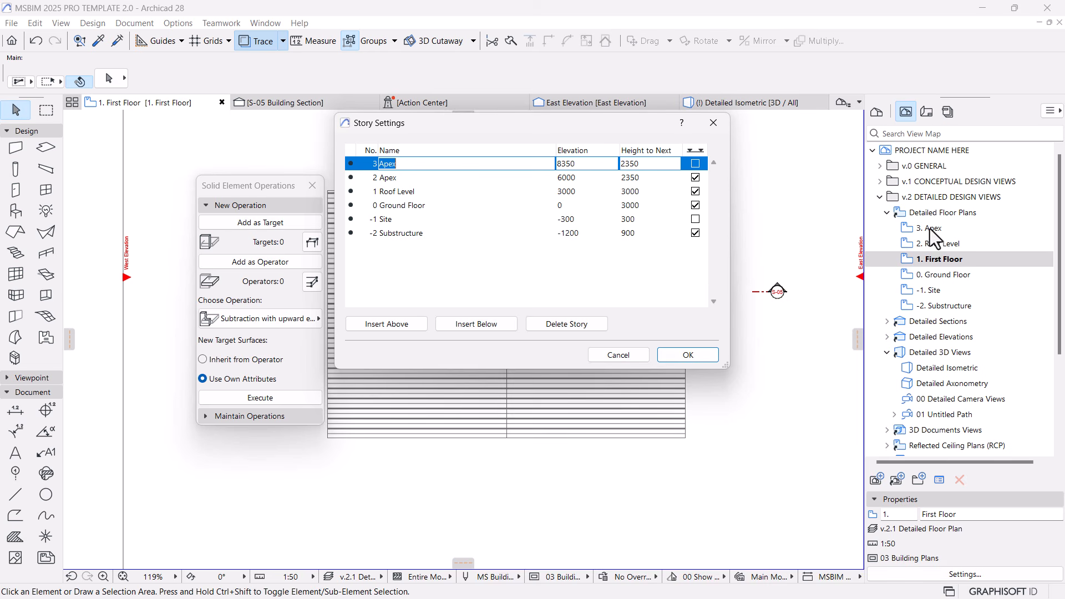
left_click(698, 355)
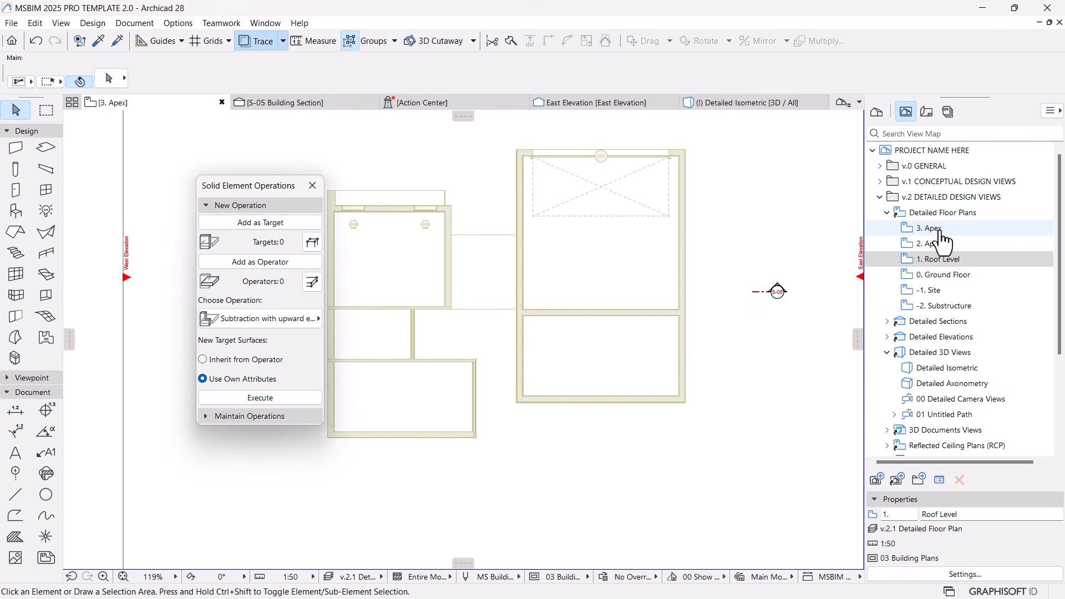
Delete the redundant story 3 Apex from the Story Settings and accept the deletion.
right_click(932, 244)
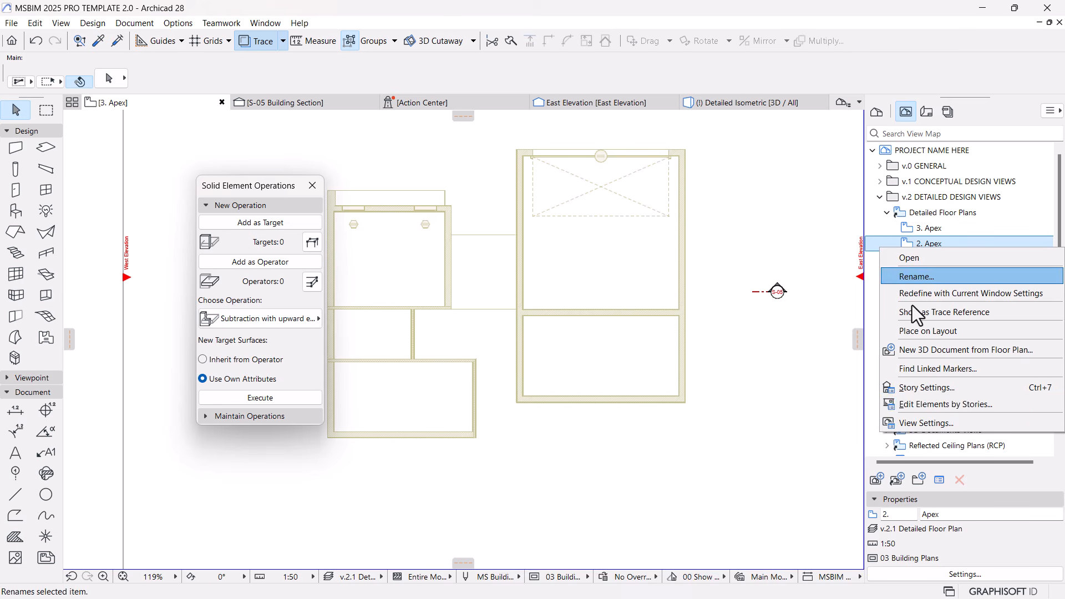
left_click(926, 386)
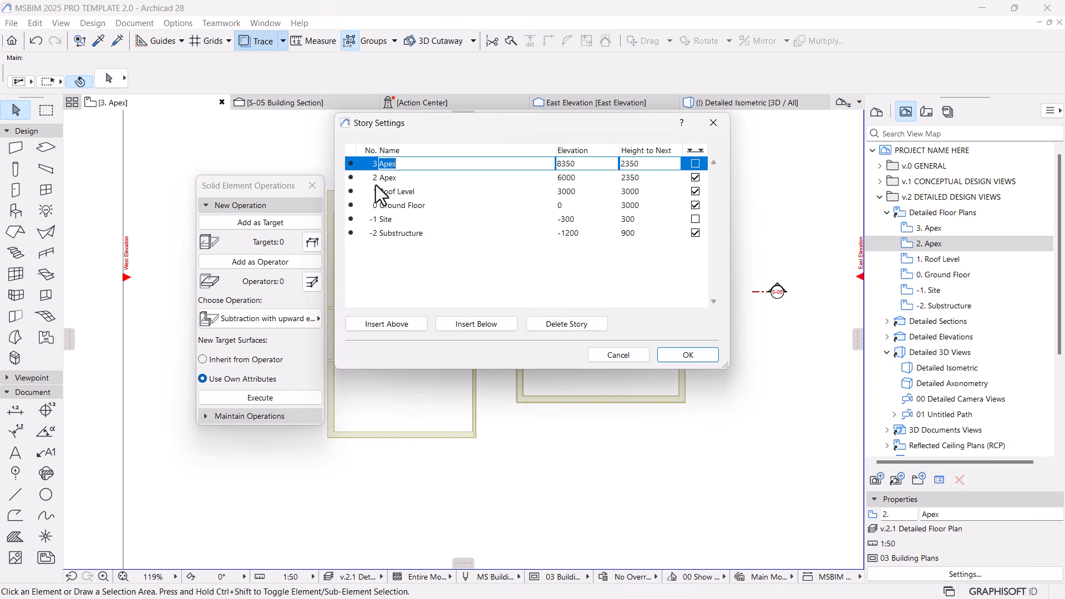
left_click(542, 327)
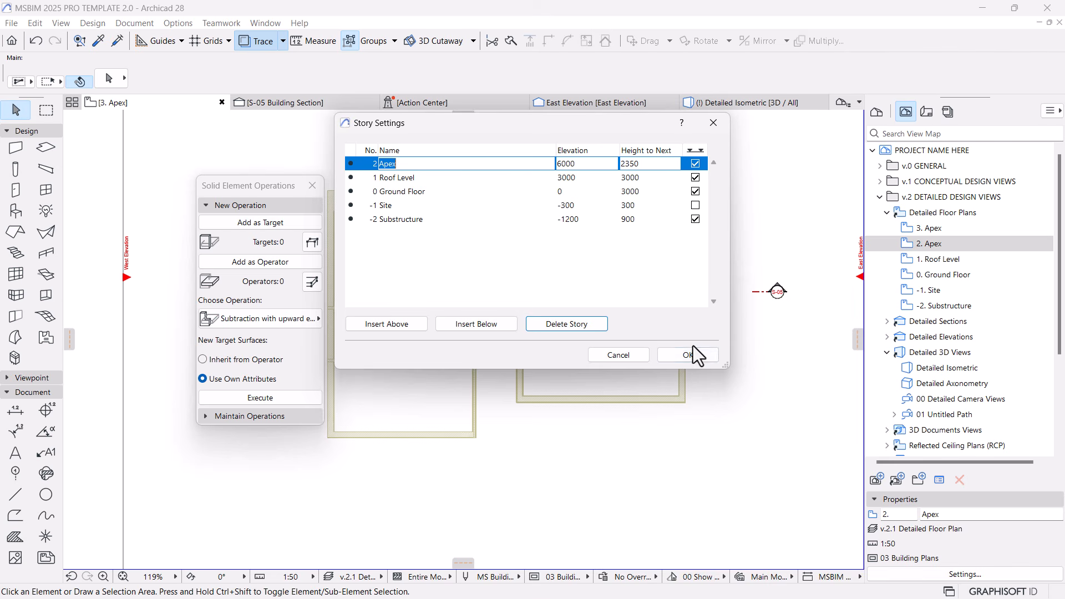
left_click(676, 357)
left_click(615, 267)
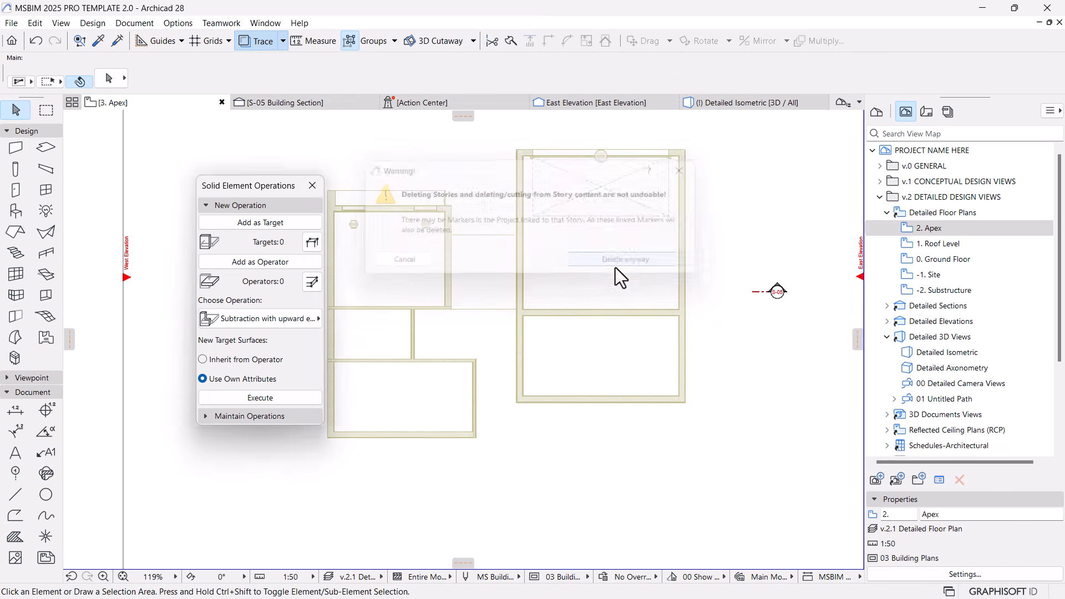
Check the Roof Level and Apex floor plans, and inspect the long east wall in the Detailed Isometric view.
scroll(615, 267, "down", 3)
middle_click_drag(615, 267, 610, 291)
scroll(585, 254, "up", 2)
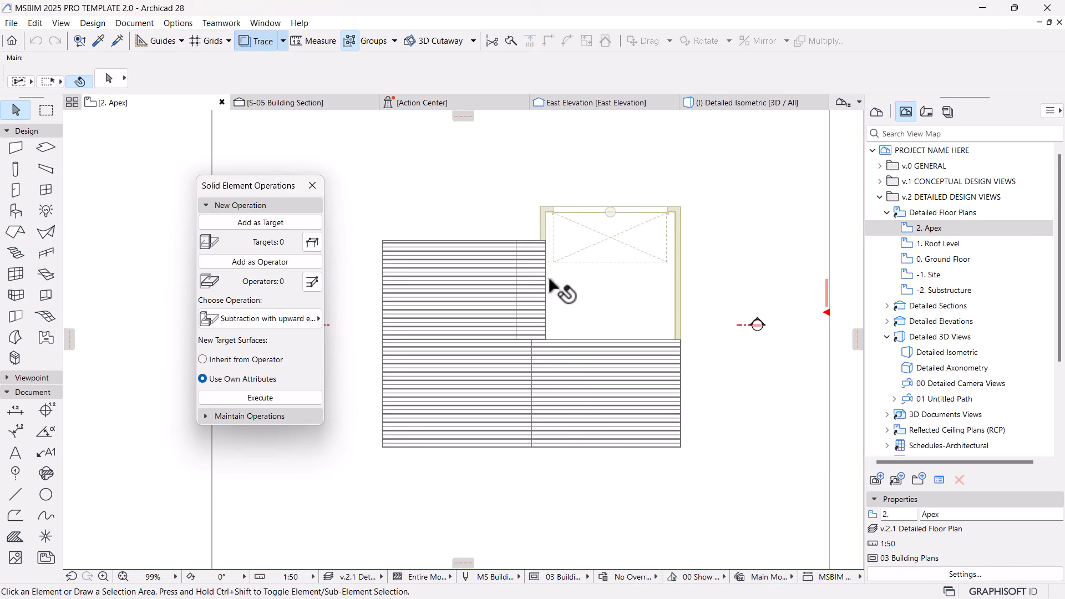
double_click(940, 246)
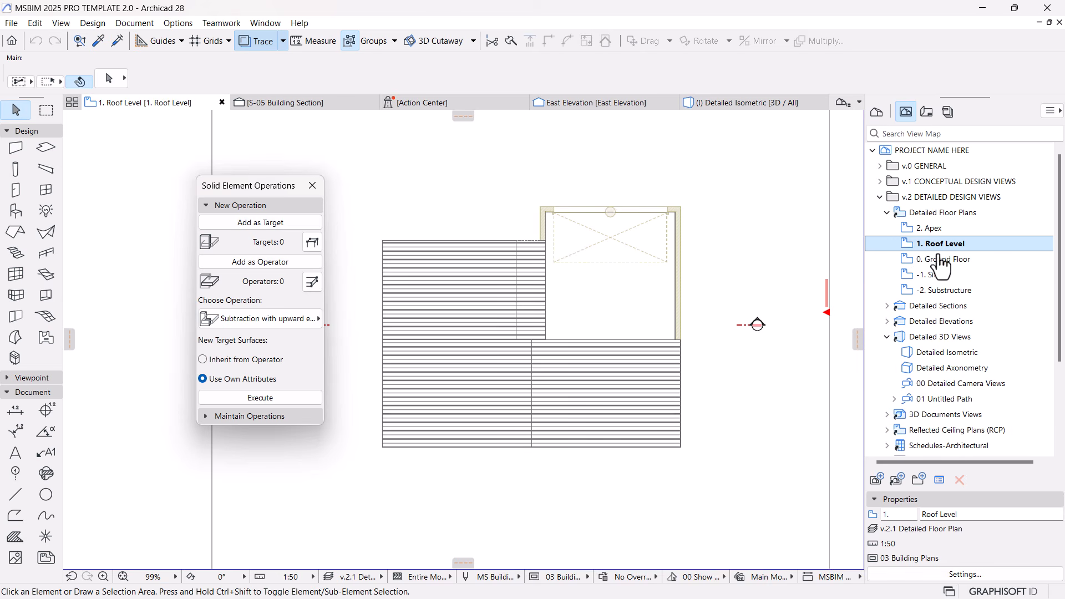
double_click(924, 229)
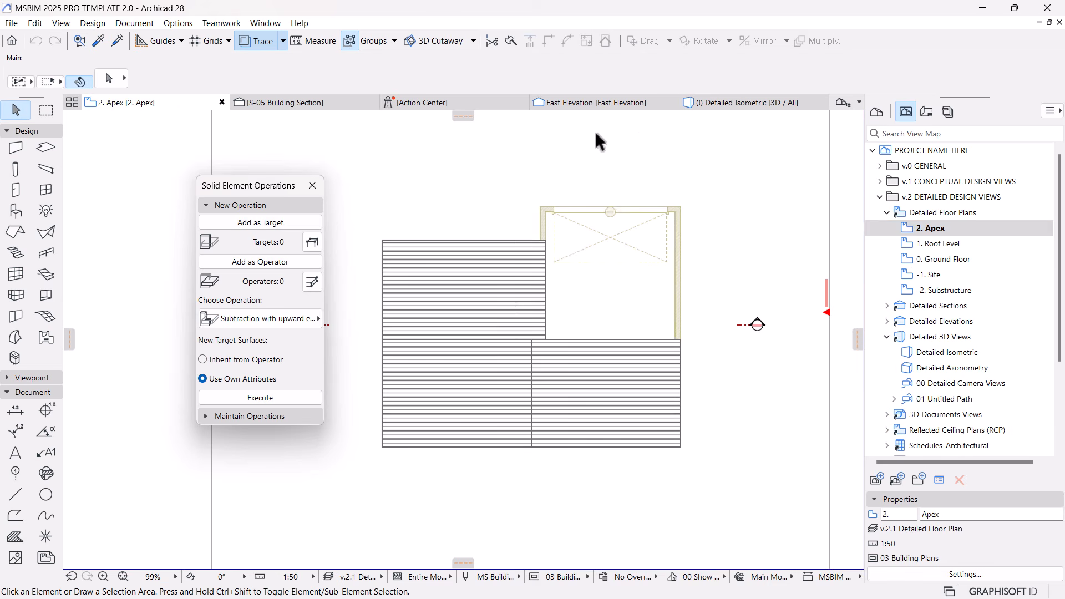
left_click(711, 104)
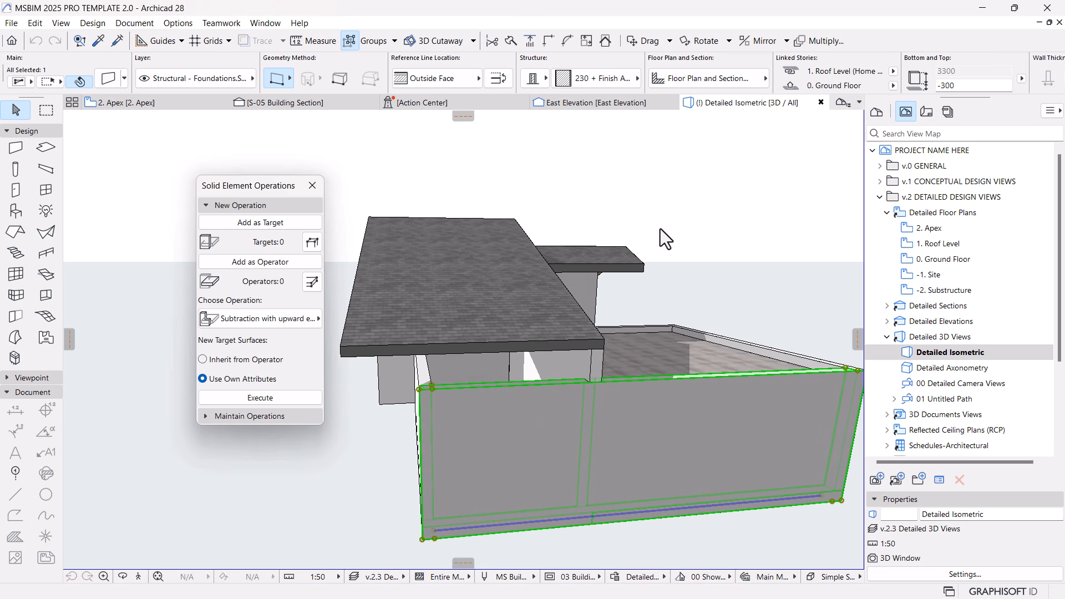
middle_click_drag(666, 300, 613, 366, "shift")
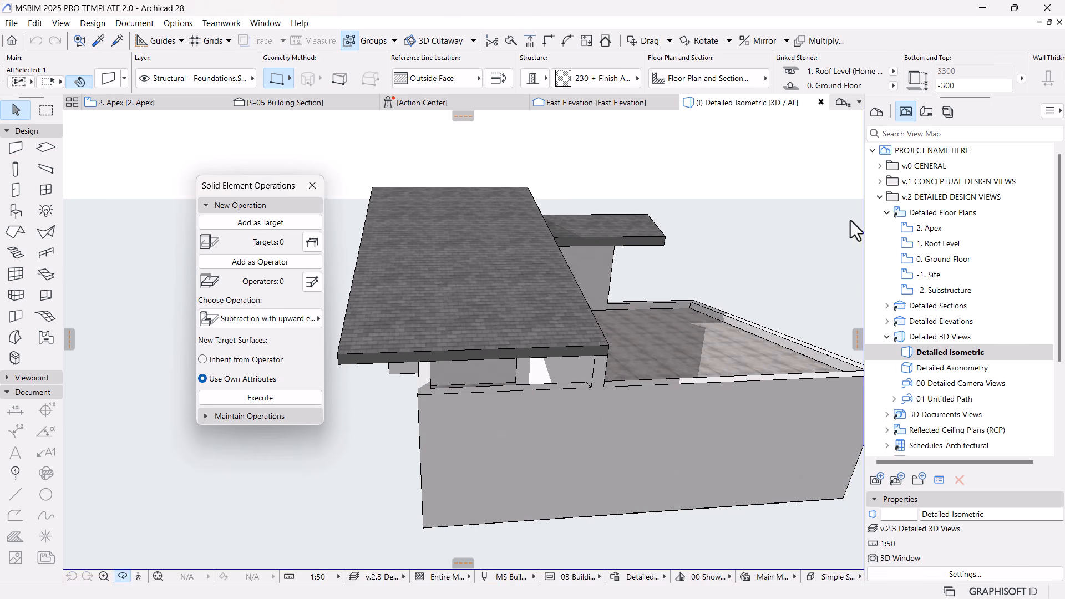
On the Ground Floor plan, split the long east wall just north of the cross wall.
double_click(922, 260)
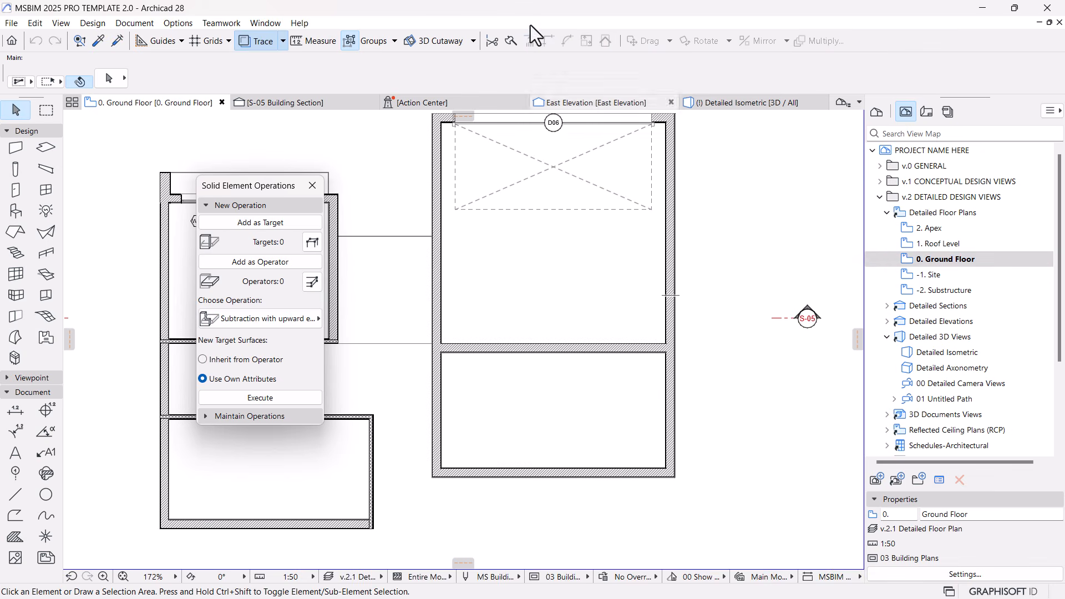
left_click(511, 41)
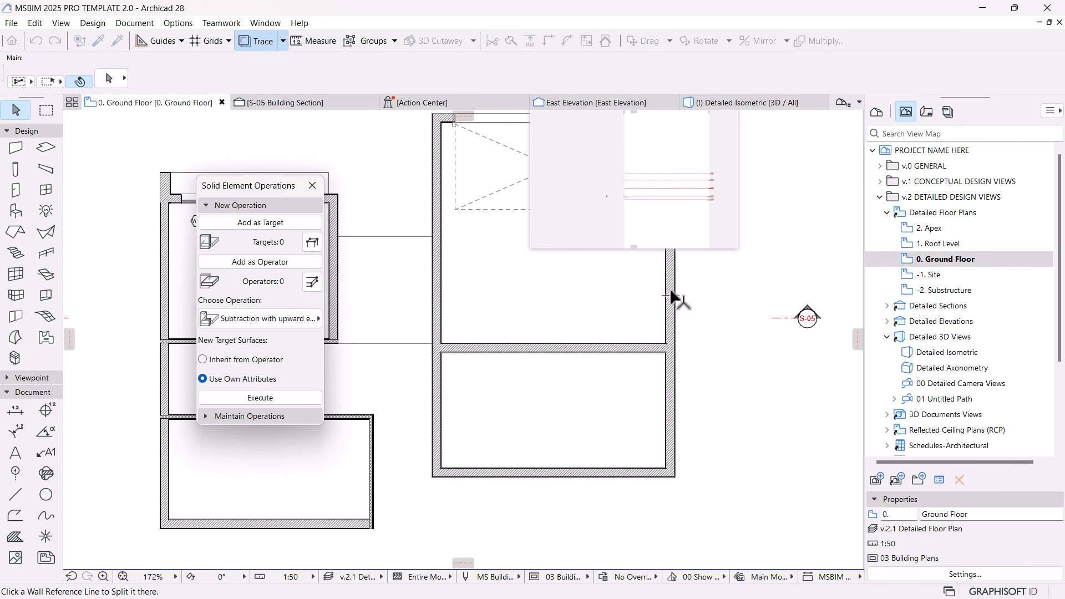
scroll(674, 344, "up", 5)
left_click(672, 321)
Intersect both pieces of the split east wall with the cross wall and return to the Detailed Isometric view.
left_click(604, 349, "shift")
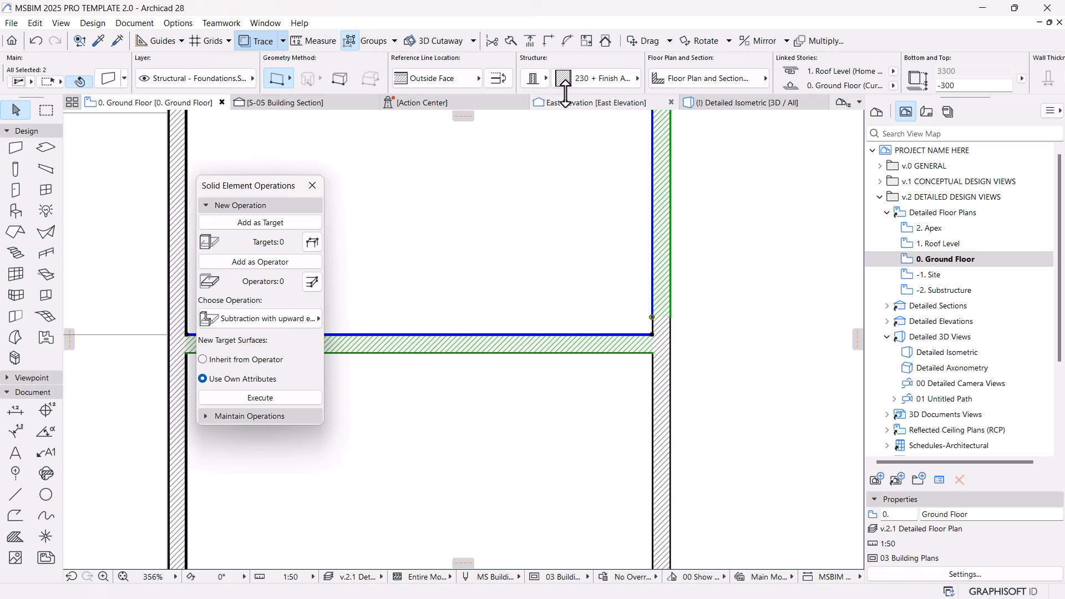
left_click(671, 397)
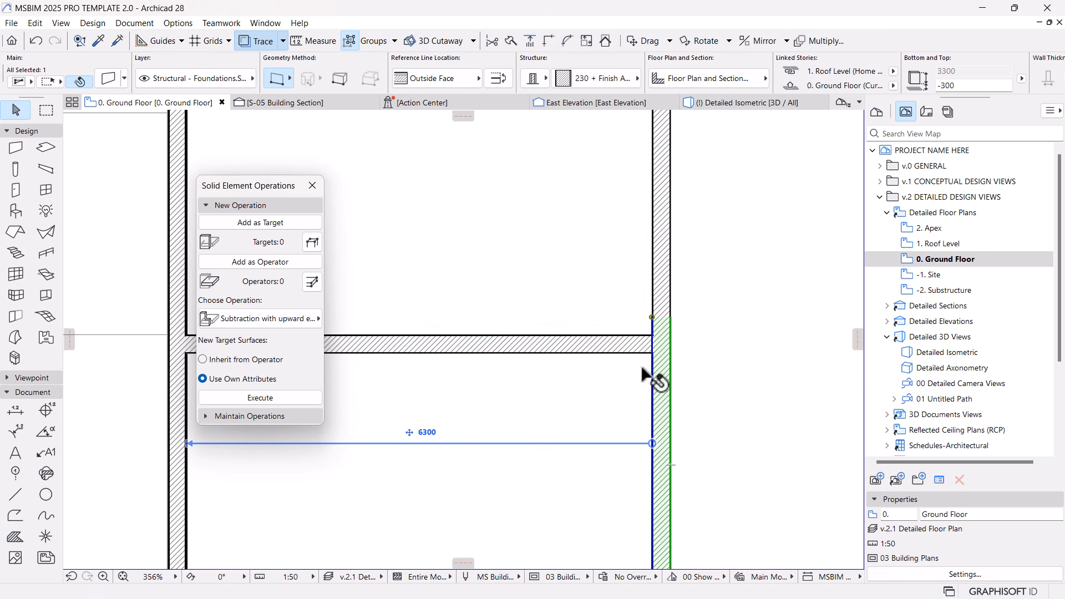
left_click(628, 350, "shift")
left_click(548, 41)
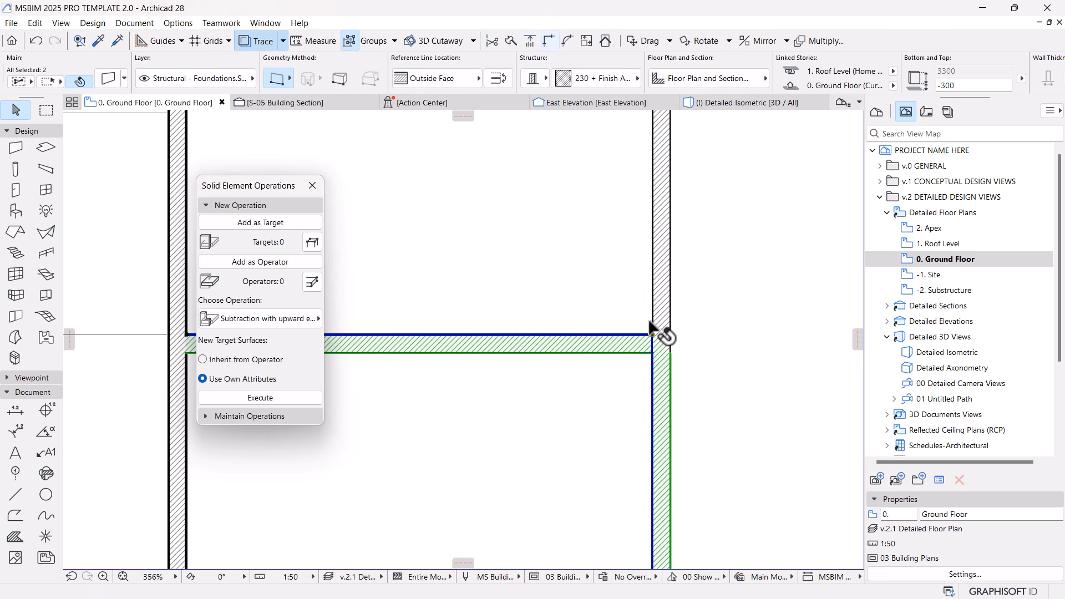
left_click(721, 105)
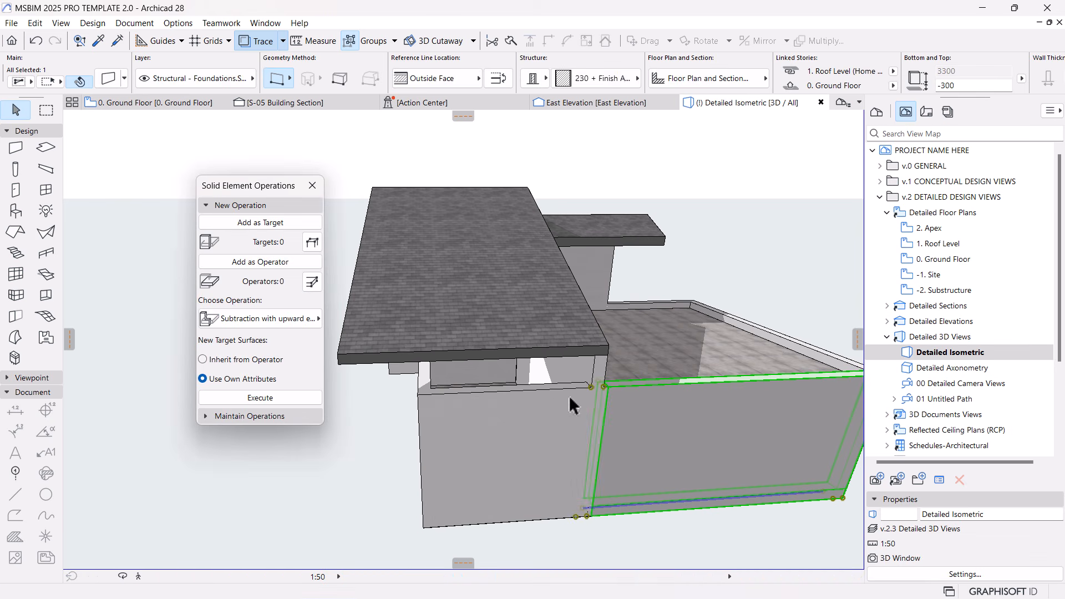
Raise the short east wall segment south of the cross wall to the large roof and stretch its length to the roof's far corner.
left_click(596, 388)
left_click(591, 385)
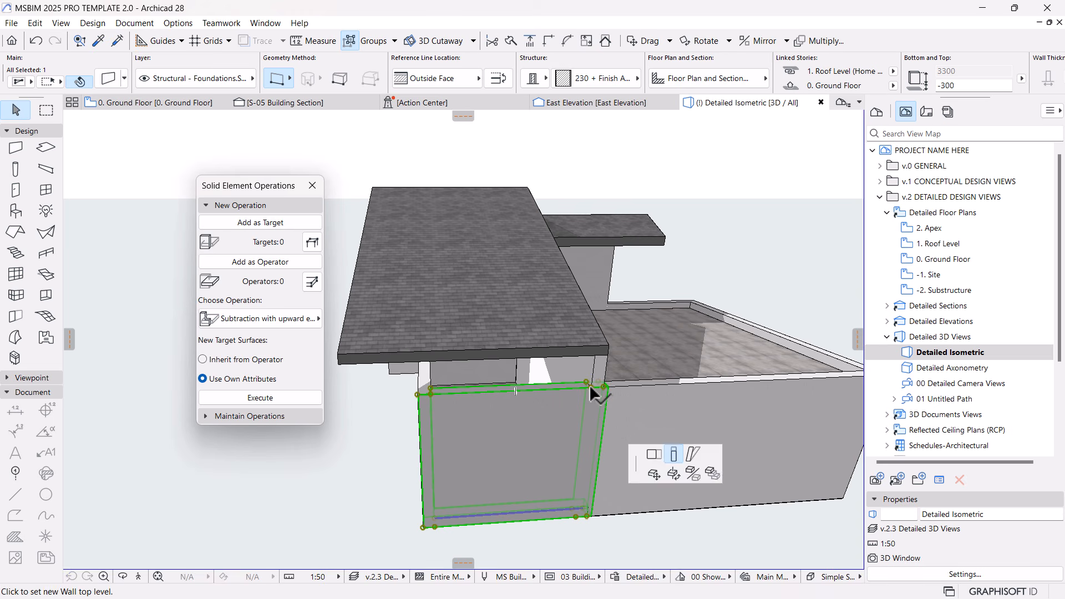
left_click(646, 465)
left_click(609, 340)
middle_click_drag(505, 404, 513, 459, "shift")
left_click(513, 461)
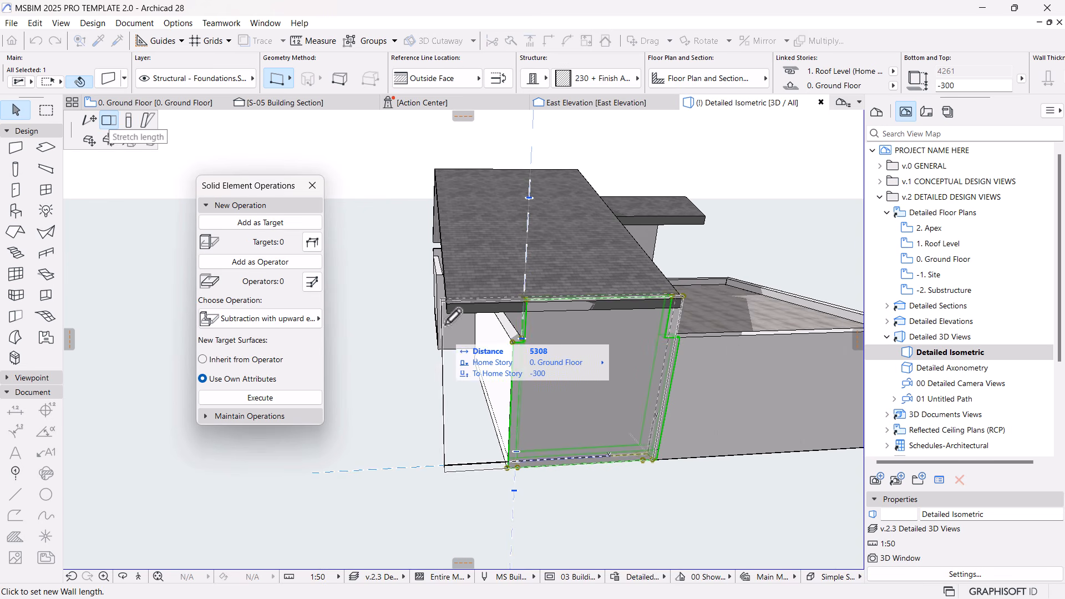
left_click(447, 300)
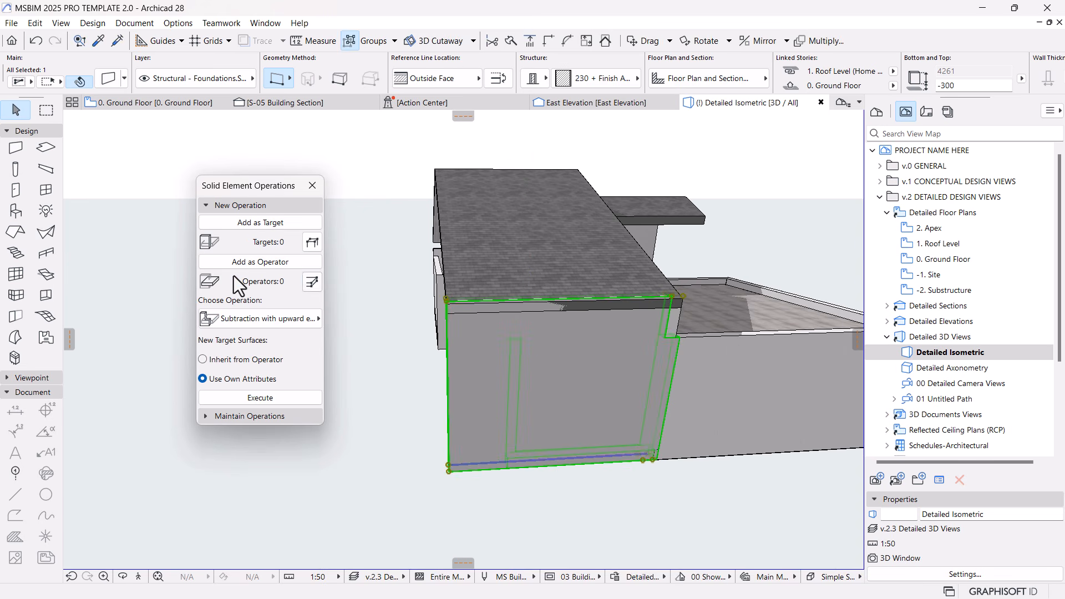
Trim the extended east wall beneath the large steel roof using Subtraction with upward extrusion, with the wall as target and the roof as operator.
left_click(271, 225)
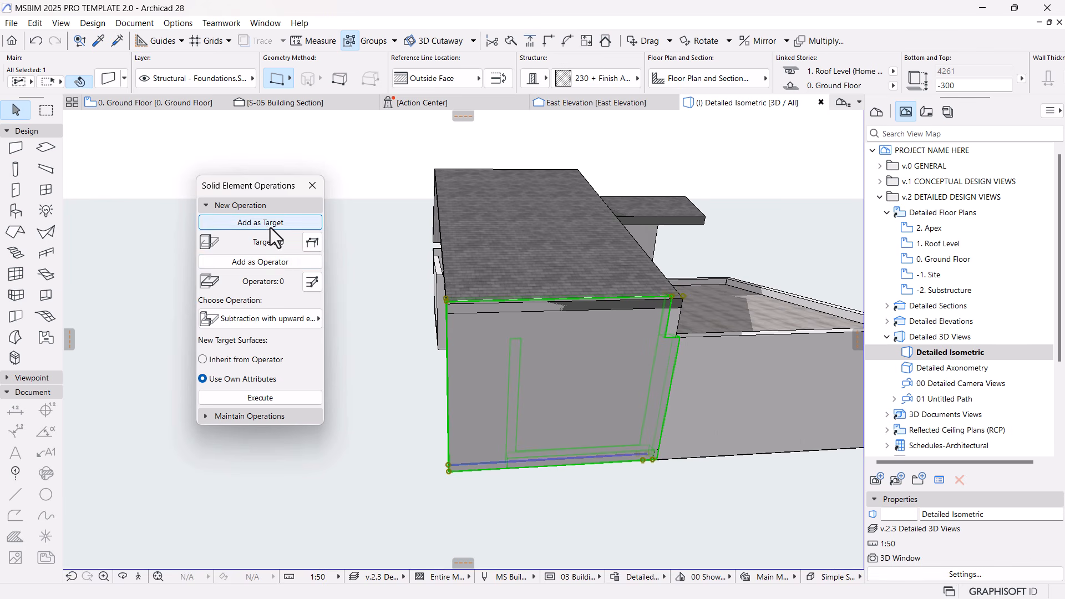
left_click(547, 250)
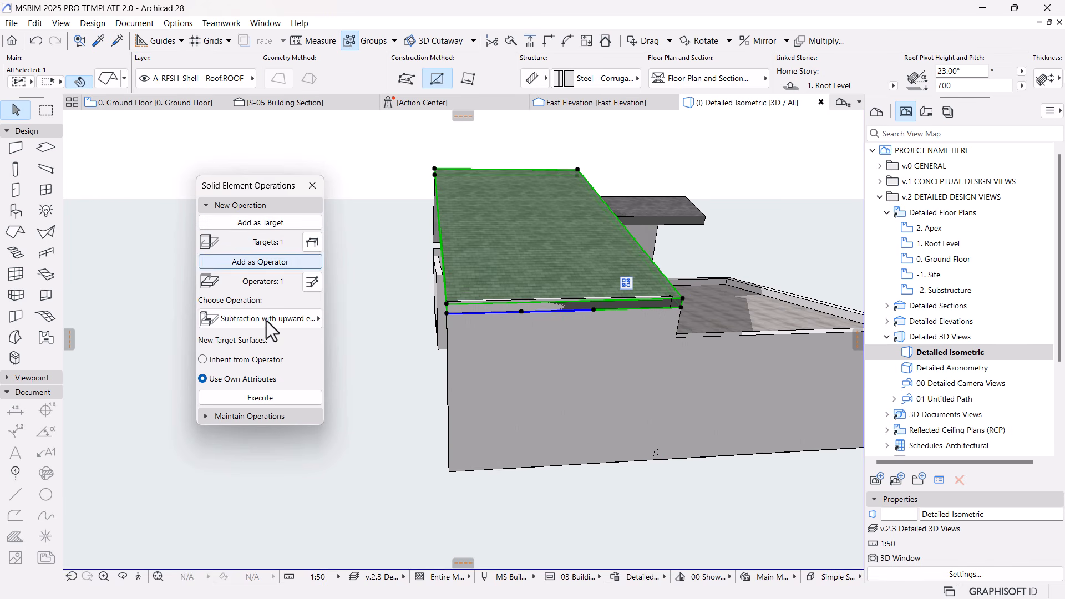
left_click(288, 399)
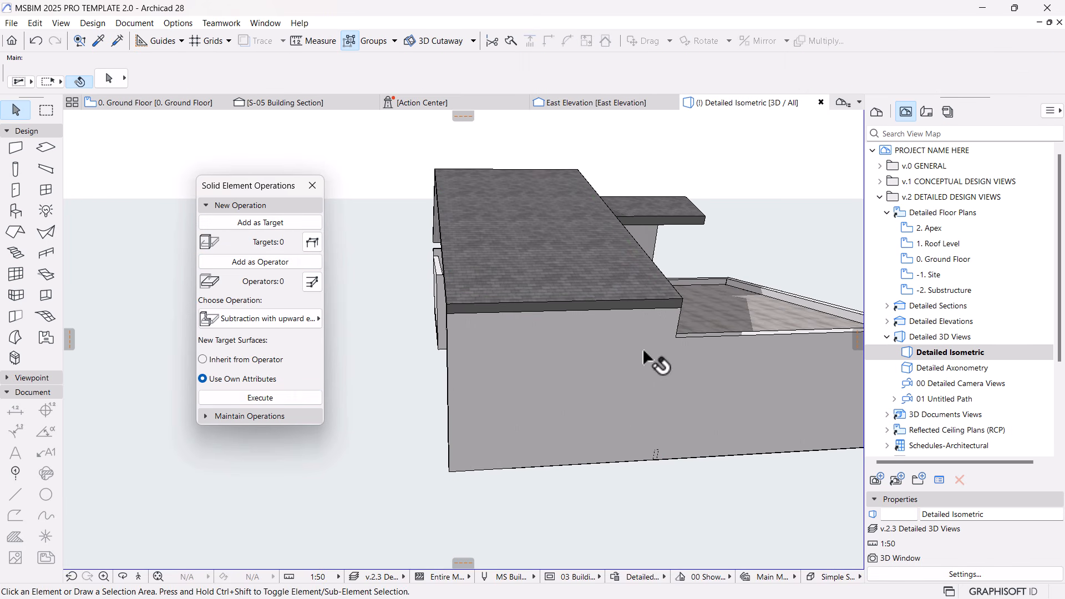
middle_click_drag(644, 357, 596, 392, "shift")
middle_click_drag(687, 416, 503, 332, "shift")
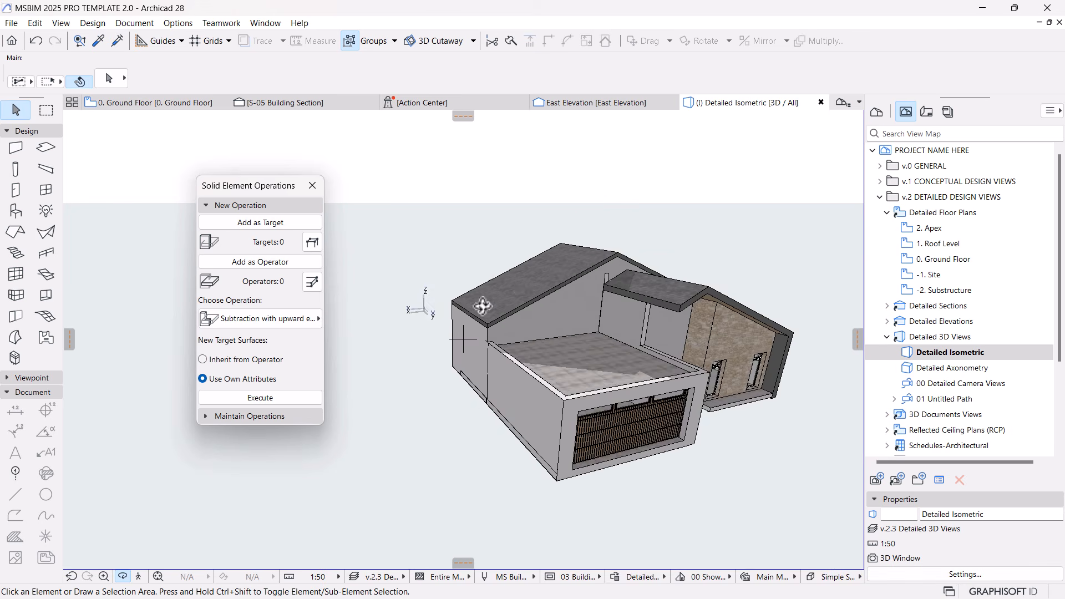
scroll(503, 331, "up", 5)
left_click(514, 327)
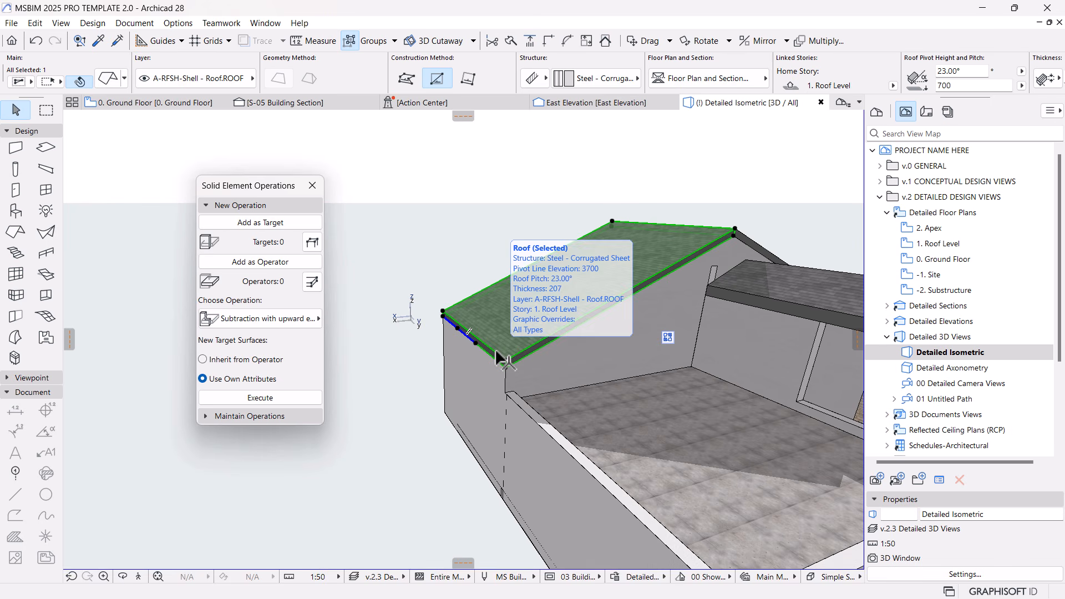
left_click(496, 353)
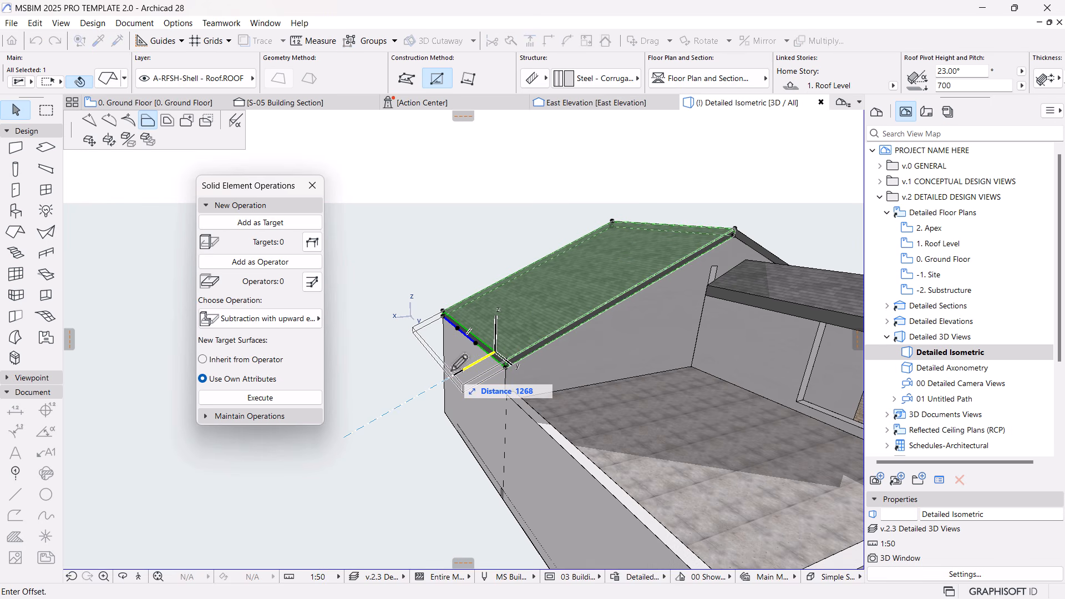
key("Escape")
Try to offset the east eave edge of the large steel roof inward, and undo the edit.
key("o")
scroll(499, 349, "down", 5)
left_click_drag(447, 370, 630, 377)
scroll(592, 346, "up", 5)
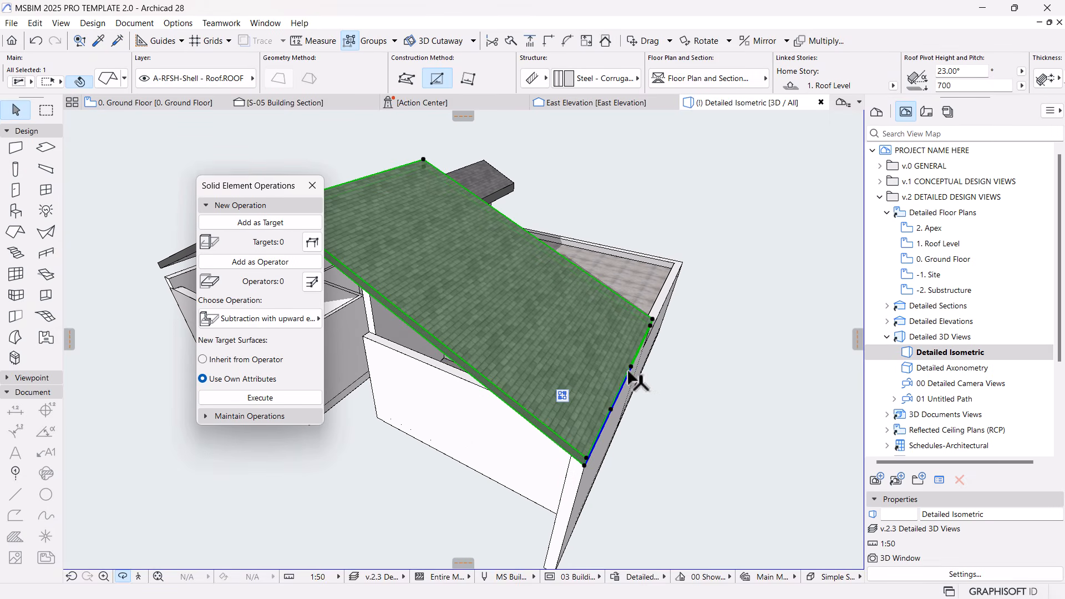
left_click(639, 355)
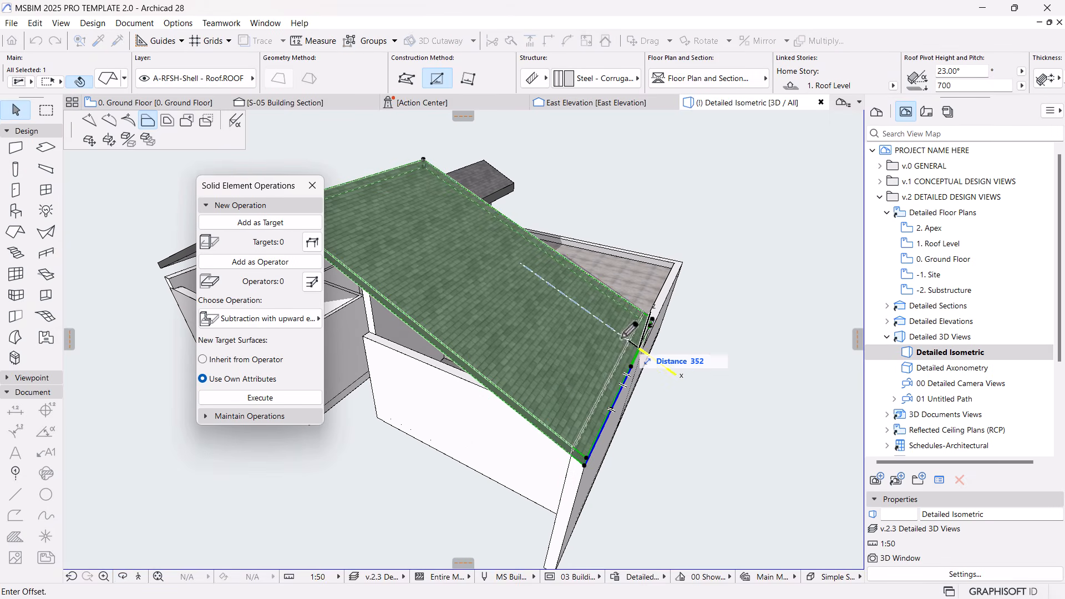
left_click(604, 321)
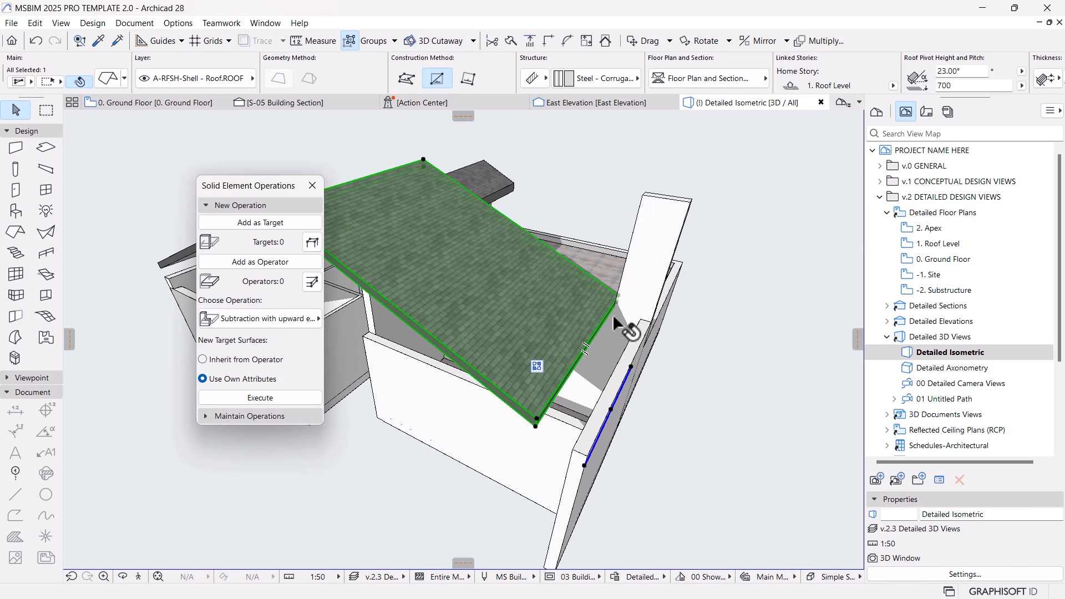
mouse_move(565, 385)
left_mouse_down()
mouse_move(626, 309)
mouse_move(638, 502)
mouse_move(340, 364)
mouse_move(447, 401)
mouse_move(606, 357)
mouse_move(523, 382)
mouse_move(715, 358)
left_mouse_up()
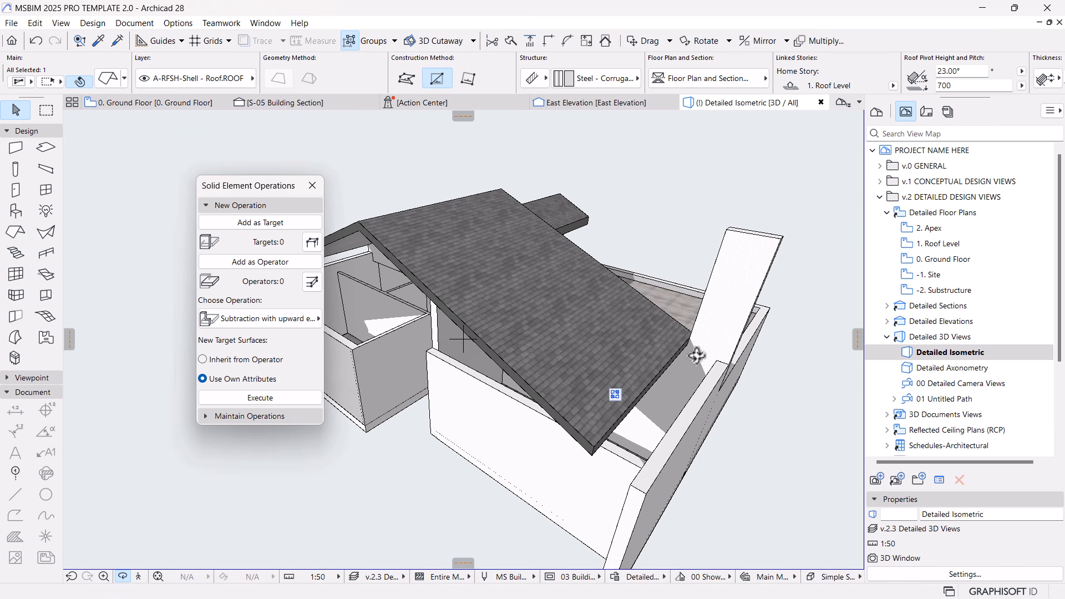
left_click(36, 41)
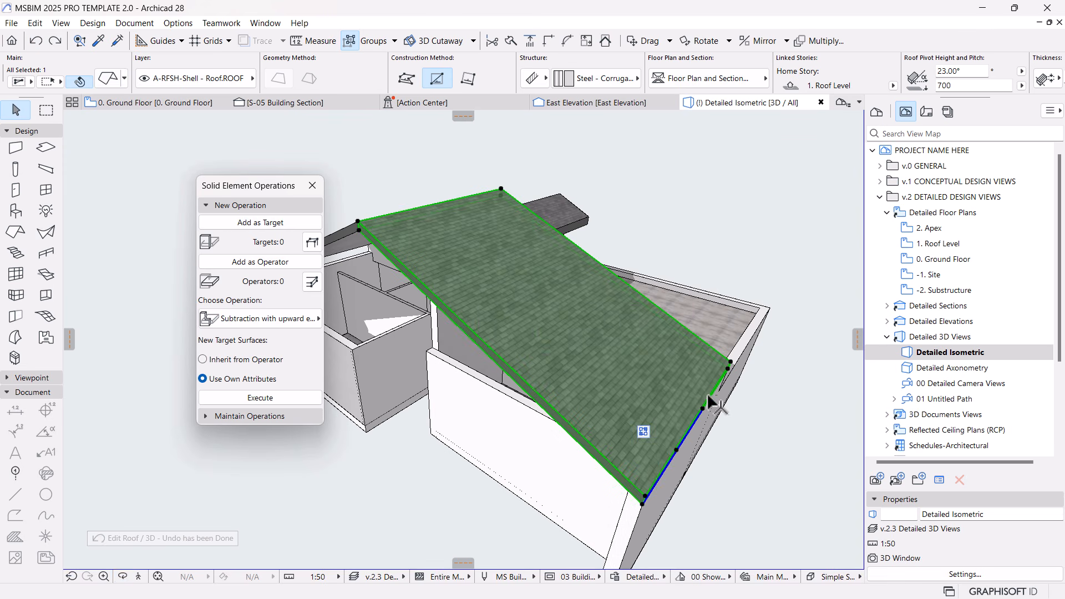
Offset the east and west eave edges of the large steel roof outward to create overhangs past the walls.
left_click(708, 396)
type("60")
key("Return")
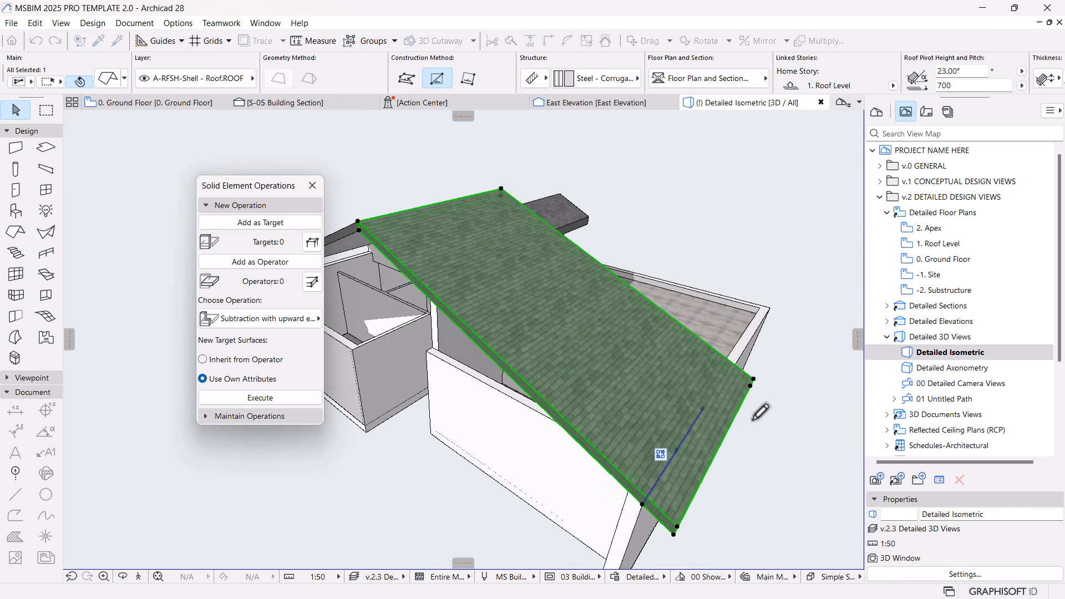
left_click(754, 247)
middle_click_drag(754, 244, 739, 358, "shift")
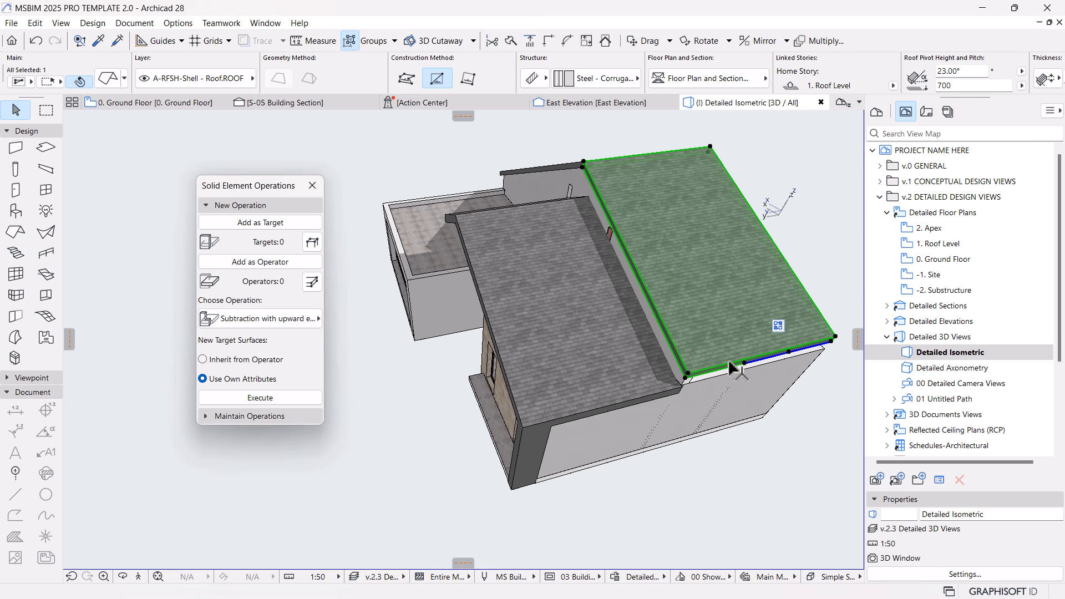
left_click(730, 364)
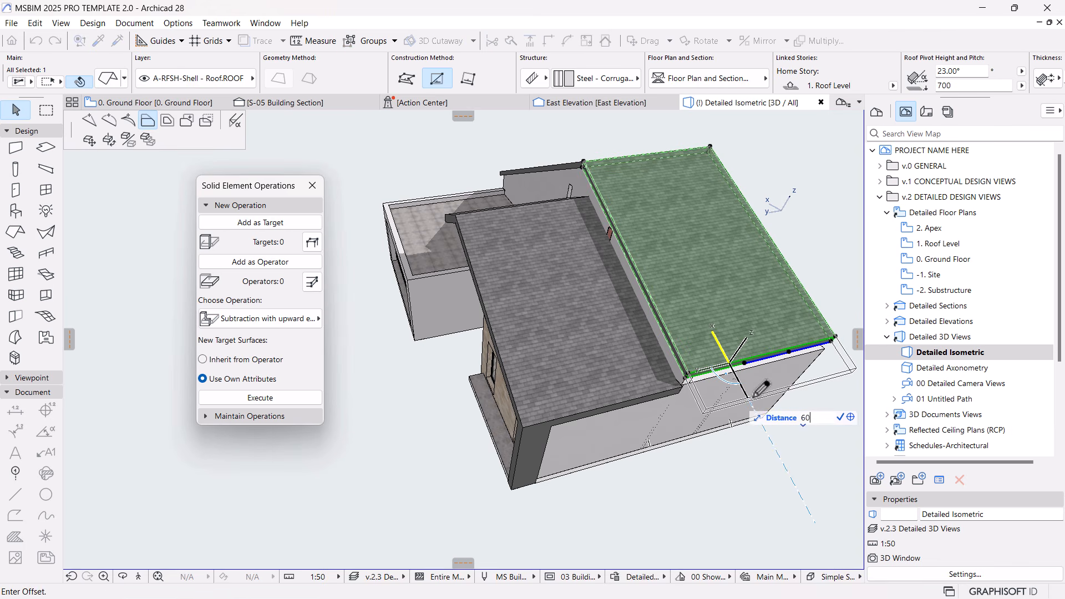
key("Return")
key("Escape")
Inspect the wall ends protruding above the smaller roof beside the gable wall and check which walls they belong to.
middle_click_drag(673, 388, 613, 272, "shift")
scroll(533, 238, "up", 2)
middle_click_drag(533, 238, 469, 236, "shift")
scroll(469, 235, "up", 2)
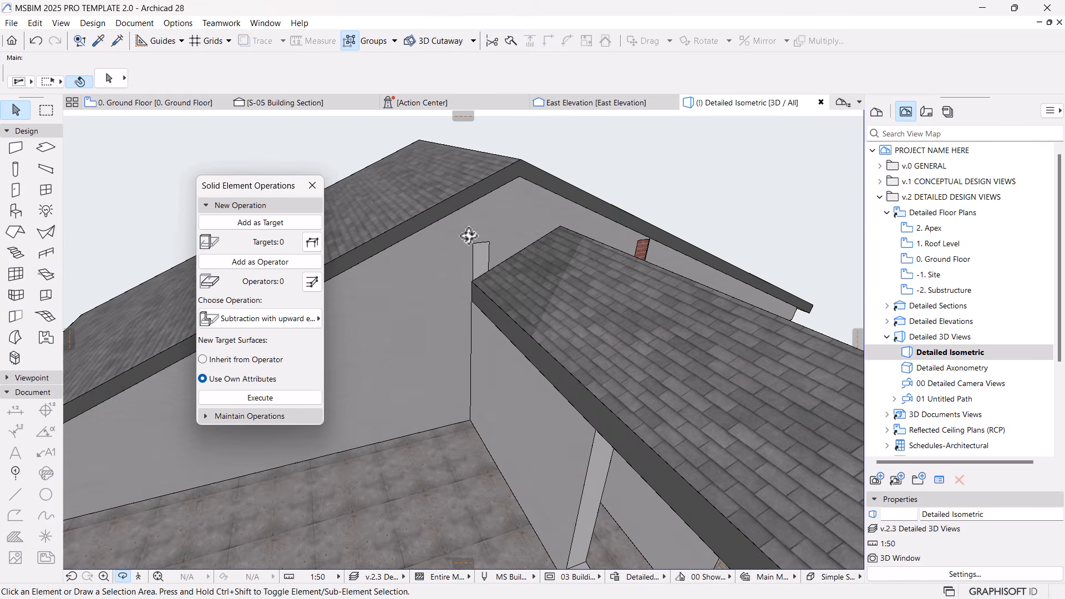
scroll(511, 221, "up", 4)
left_click(477, 269)
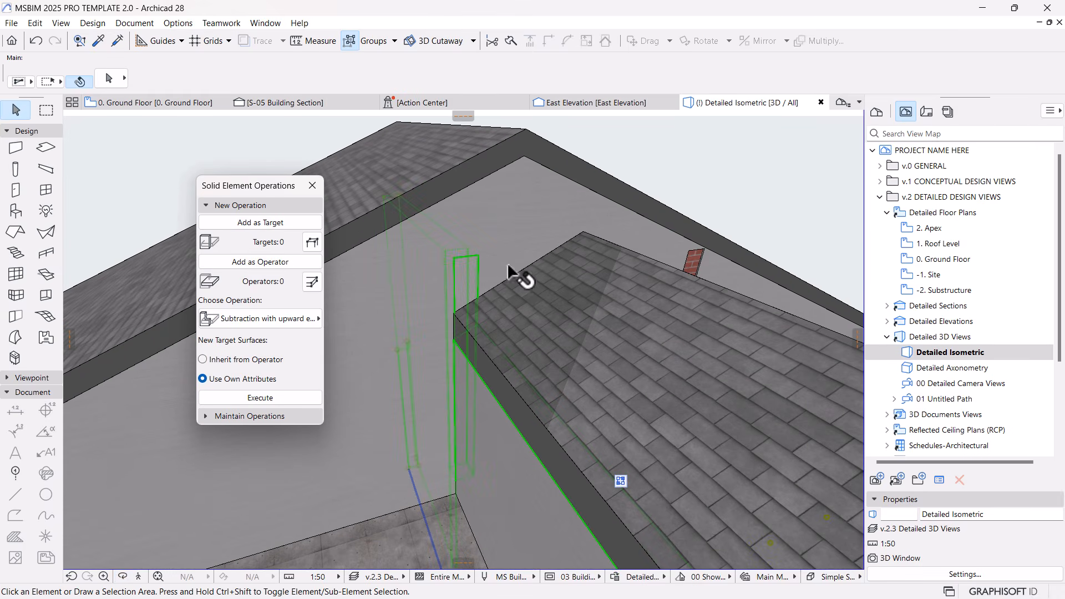
left_click(693, 263)
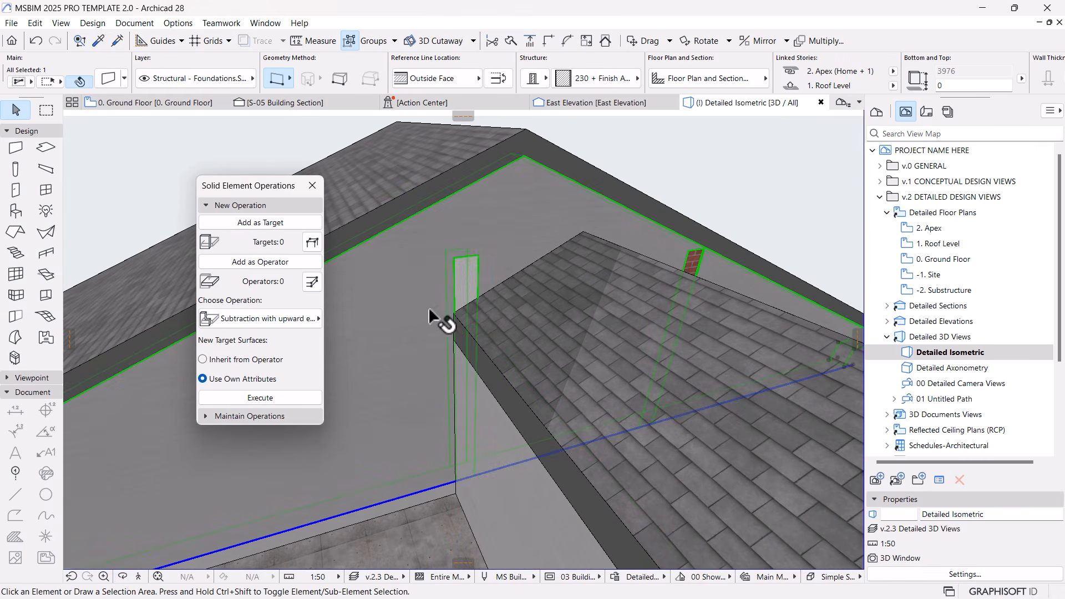
key("Escape")
left_click(454, 266)
middle_click_drag(464, 261, 491, 236, "shift")
middle_click_drag(533, 331, 498, 377, "shift")
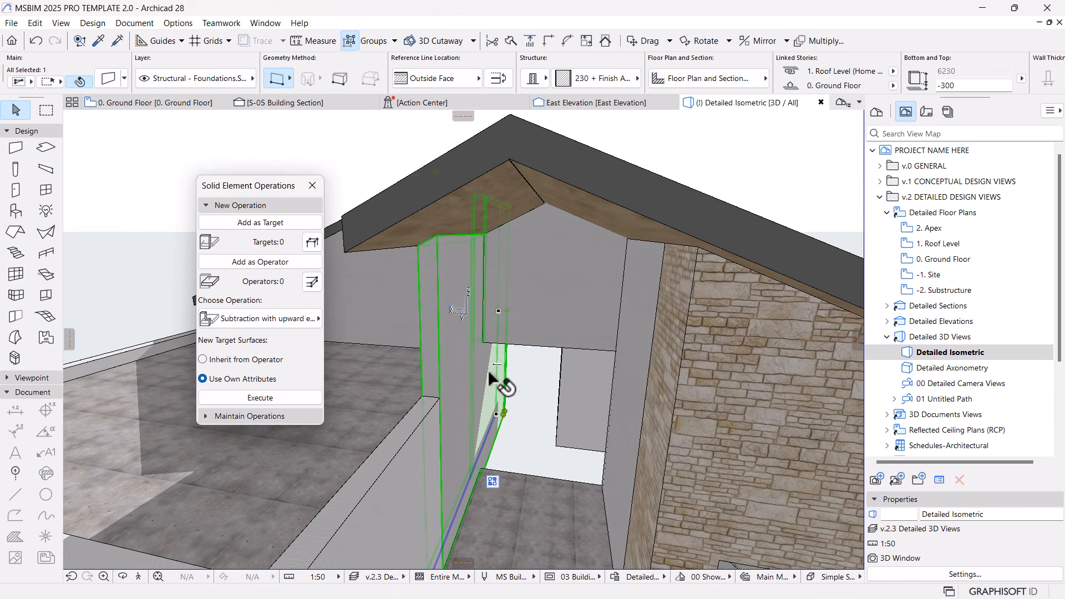
middle_click_drag(401, 319, 624, 303, "shift")
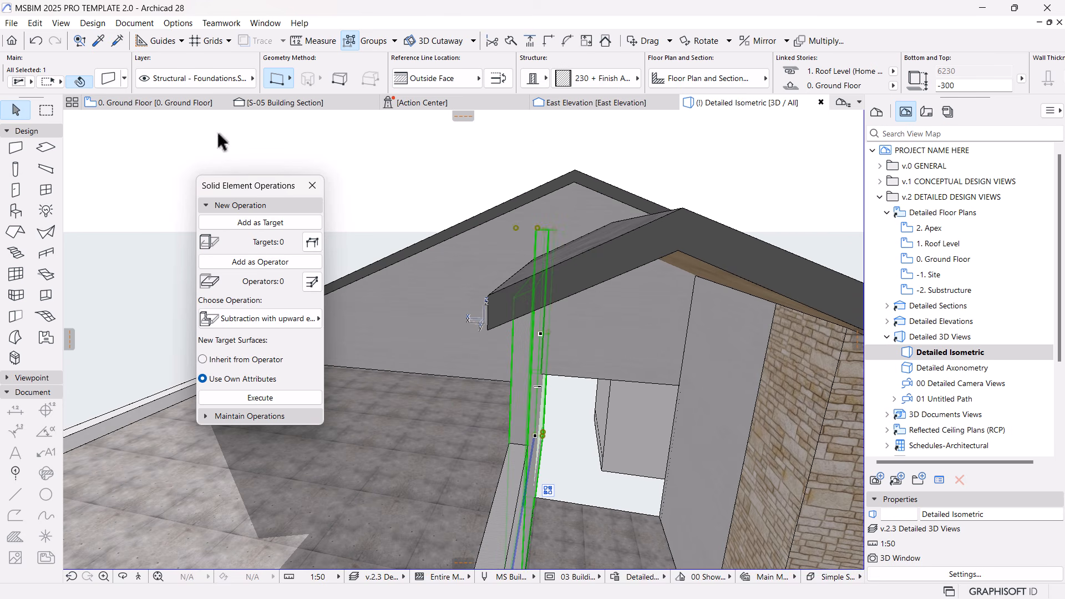
On the Ground Floor plan, split the west wall of the D06 room just north of the cross wall.
left_click(179, 105)
scroll(621, 325, "down", 3)
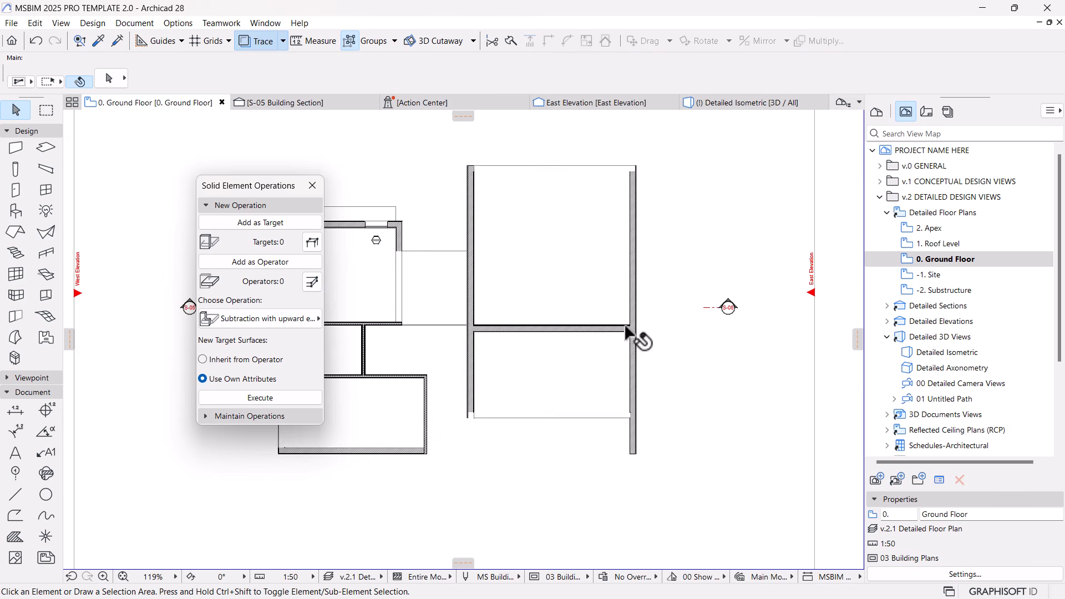
scroll(436, 203, "up", 3)
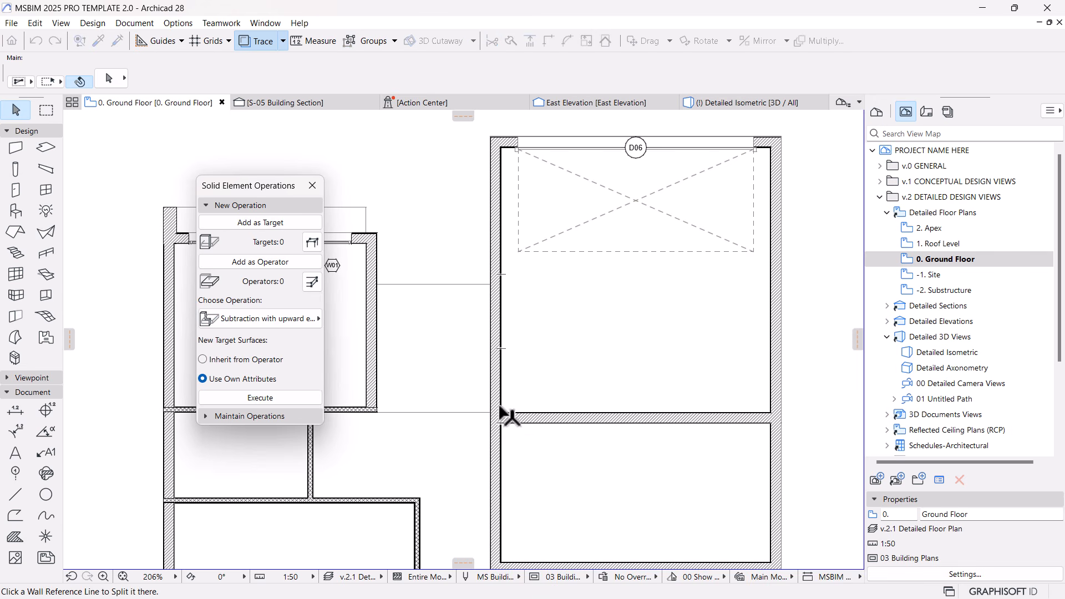
left_click(488, 436)
Intersect both pieces of the split west wall with the cross wall and return to the Detailed Isometric view.
left_click(528, 421, "shift")
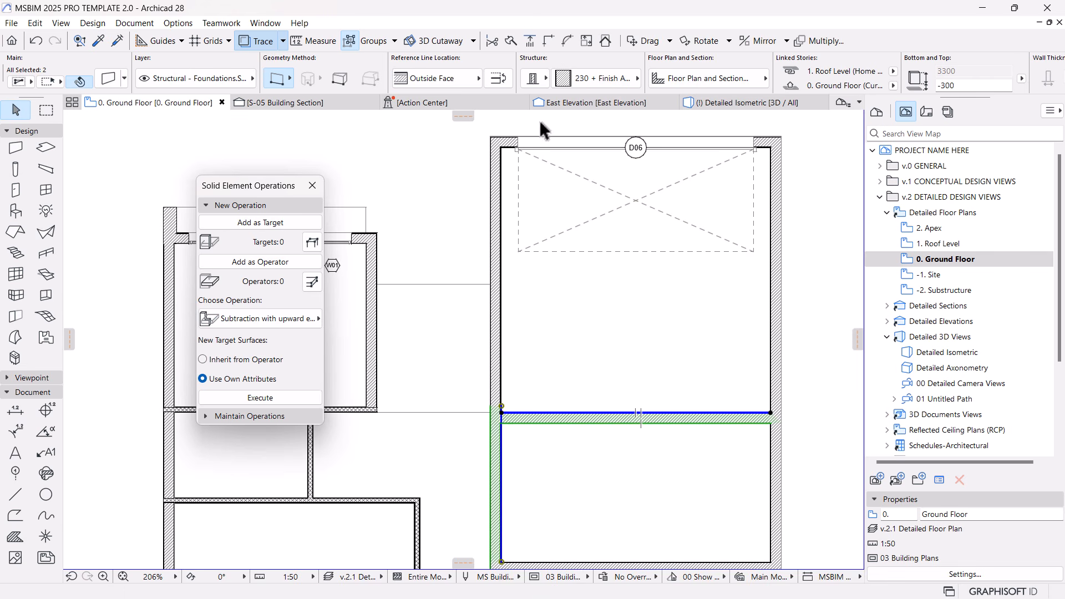
left_click(524, 420)
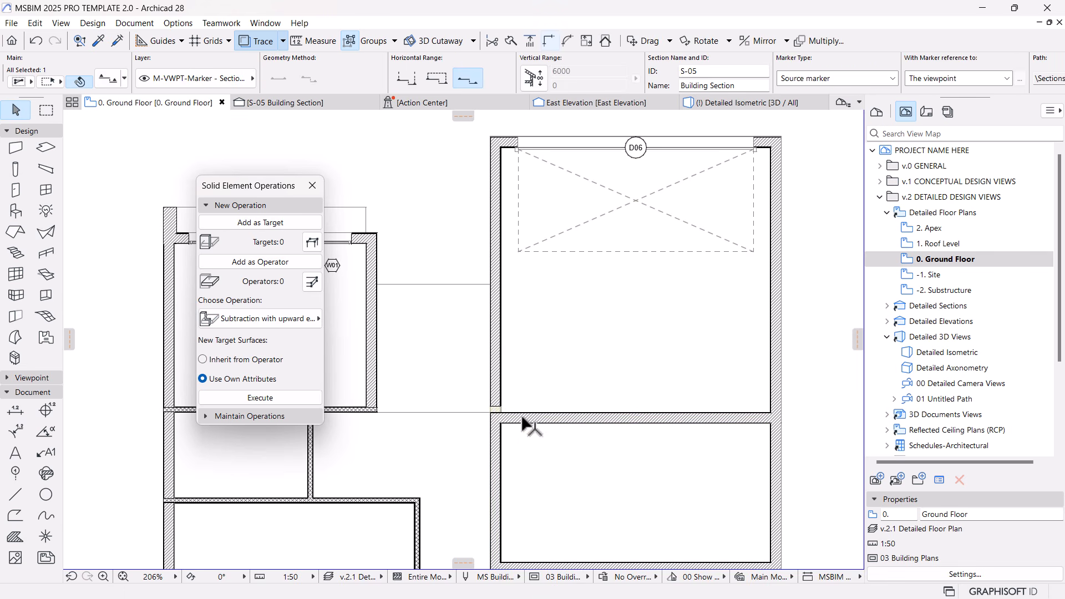
left_click(502, 397)
left_click(529, 420, "shift")
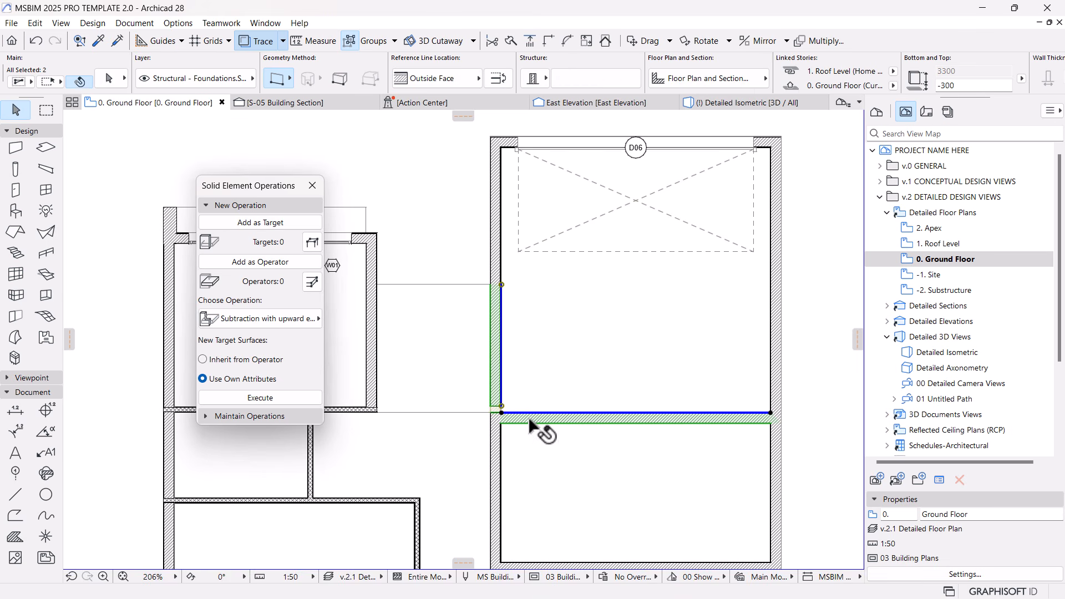
left_click(720, 103)
Trim the wall protruding through the smaller timber roof using Subtraction with upward extrusion, with that roof slope as operator.
middle_click_drag(606, 338, 582, 377, "shift")
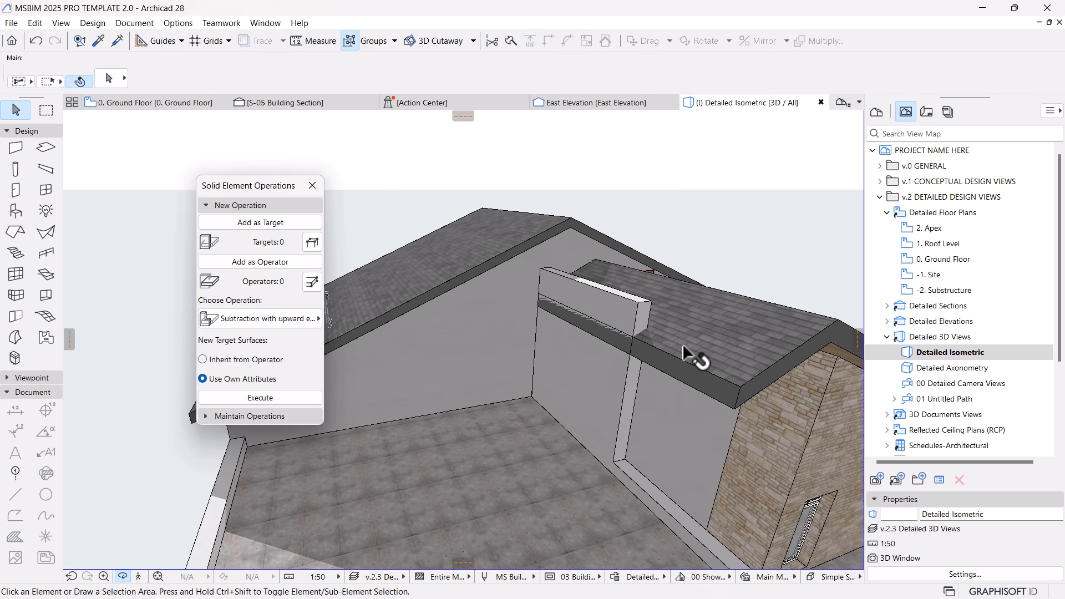
left_click(624, 309)
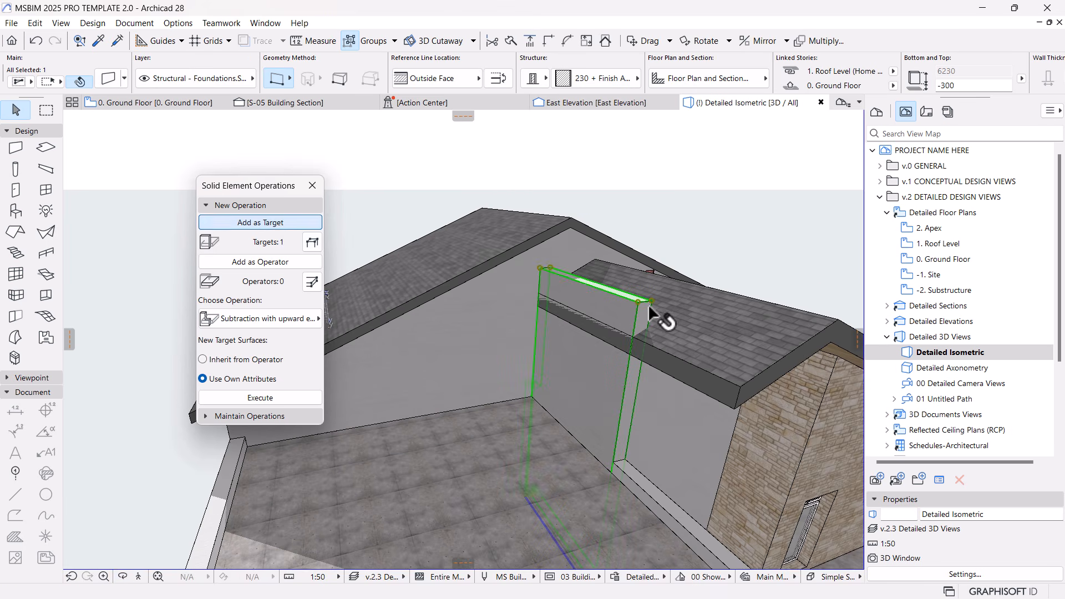
left_click(676, 300)
left_click(250, 264)
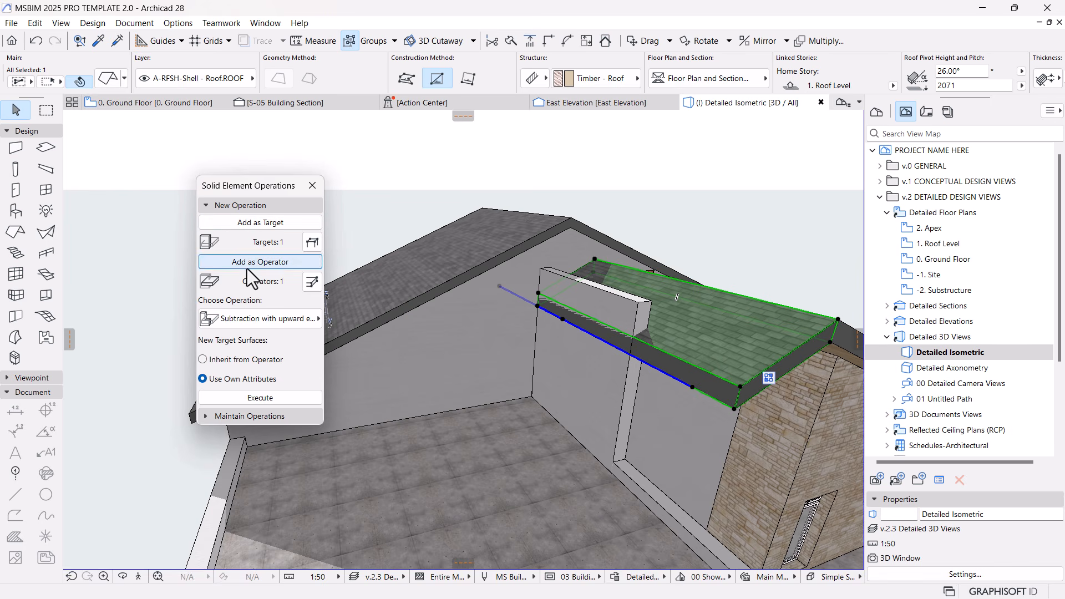
left_click(260, 398)
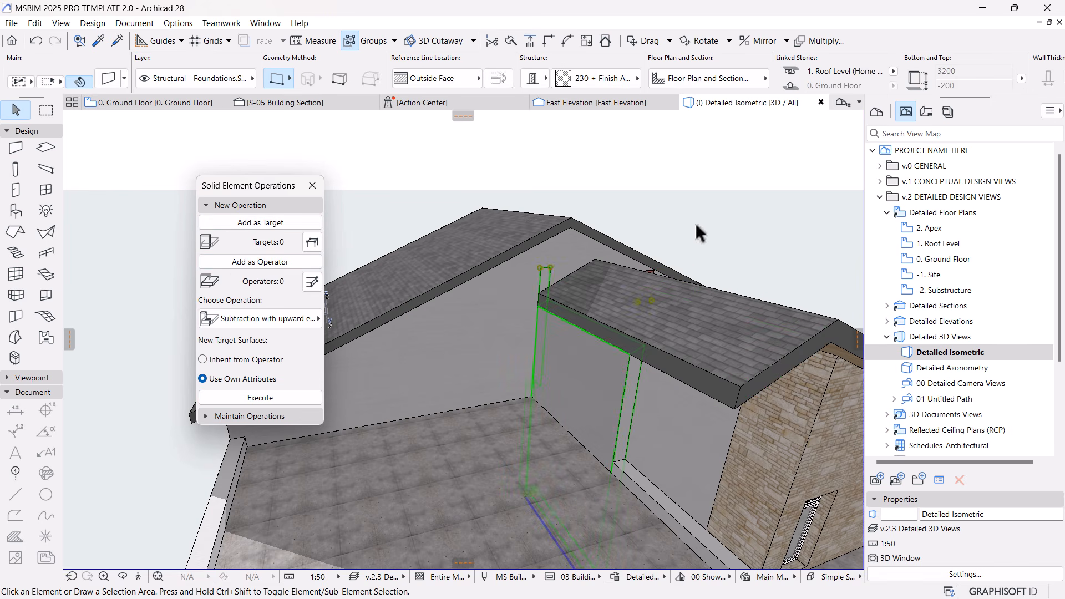
Override all surfaces of the large gable wall and the wall meeting it beneath the smaller roof with Stucco - White Rough.
scroll(695, 222, "up", 5)
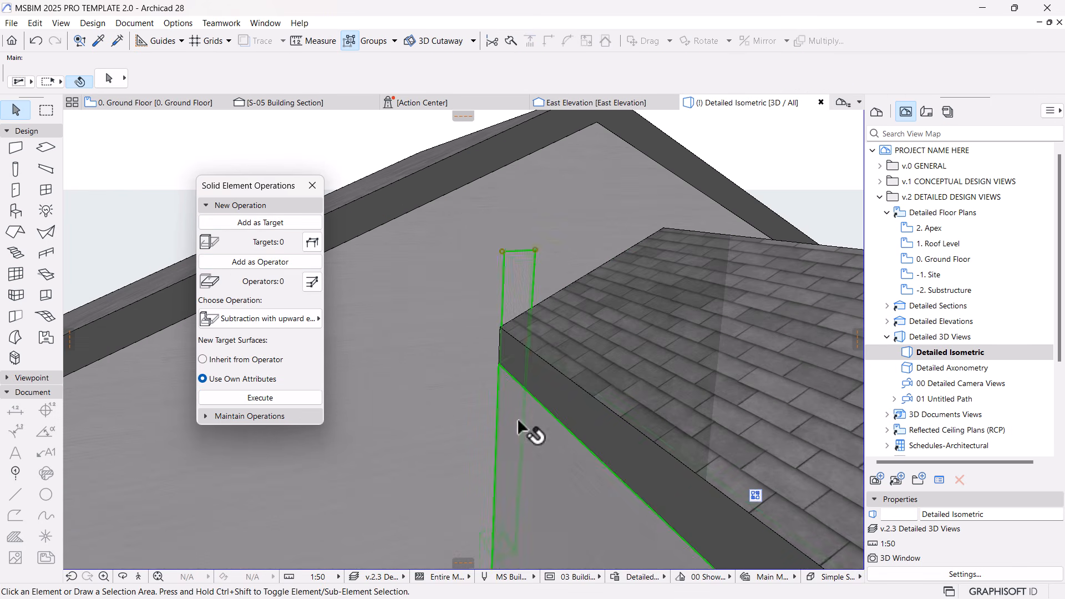
left_click(518, 421)
scroll(506, 371, "down", 2)
middle_click_drag(505, 373, 488, 265)
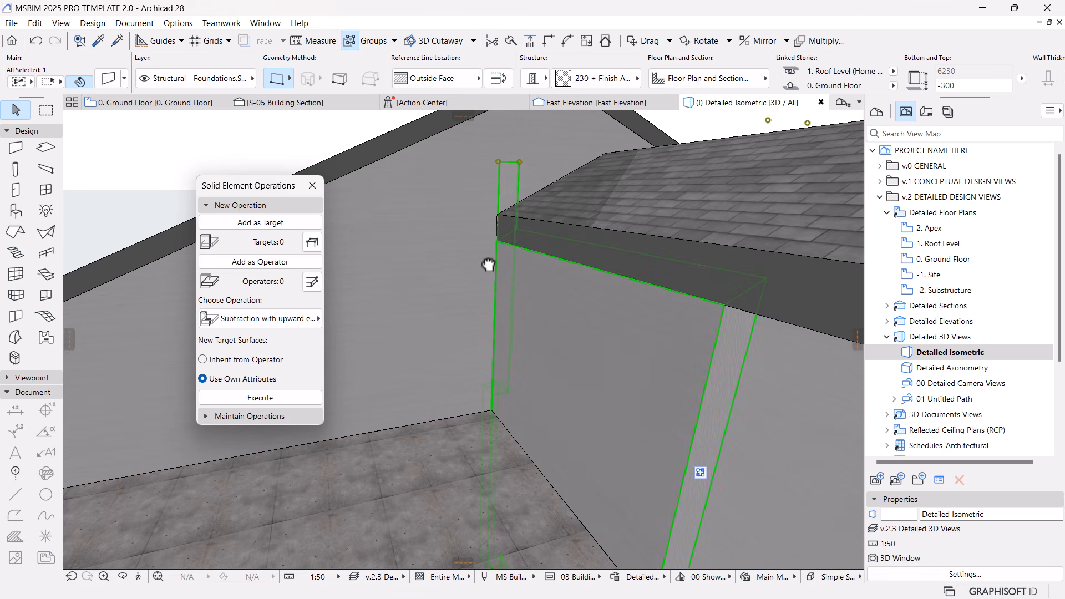
middle_click_drag(442, 302, 529, 281, "shift")
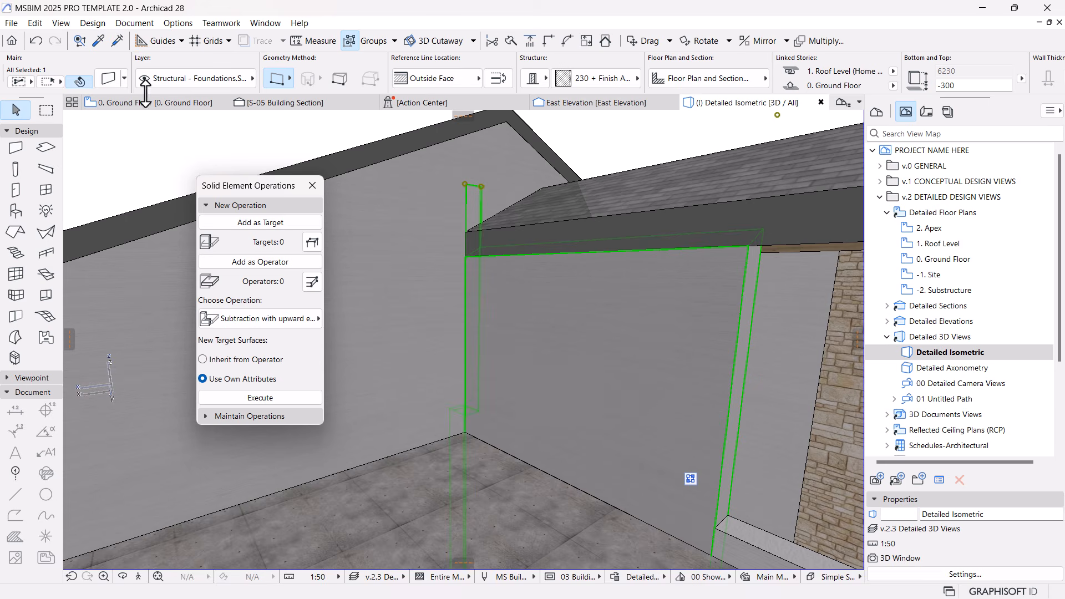
scroll(494, 155, "up", 5)
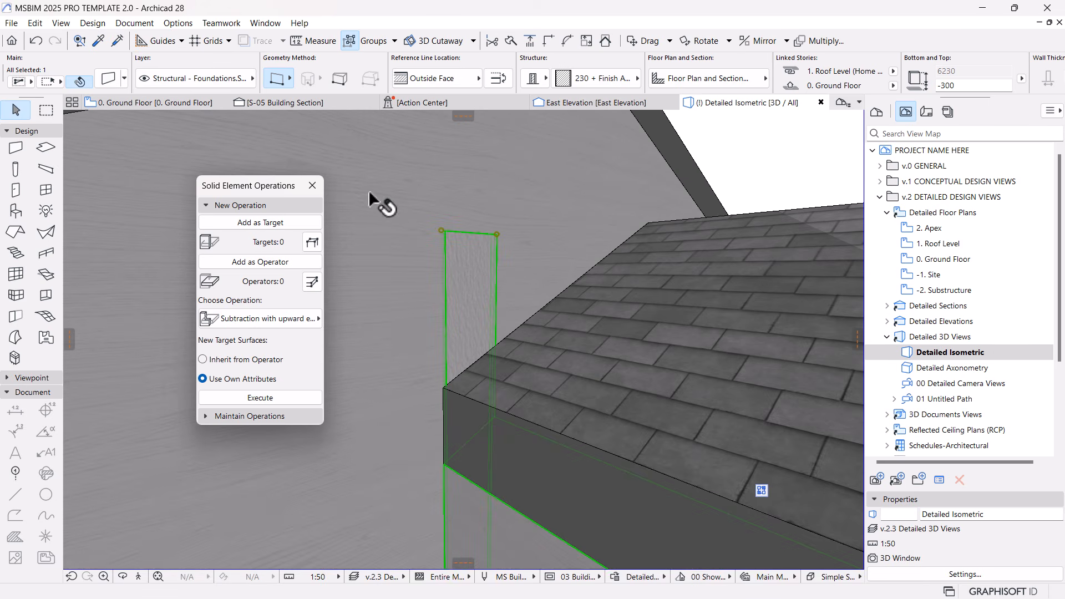
scroll(481, 263, "down", 6)
middle_click_drag(484, 266, 525, 276, "shift")
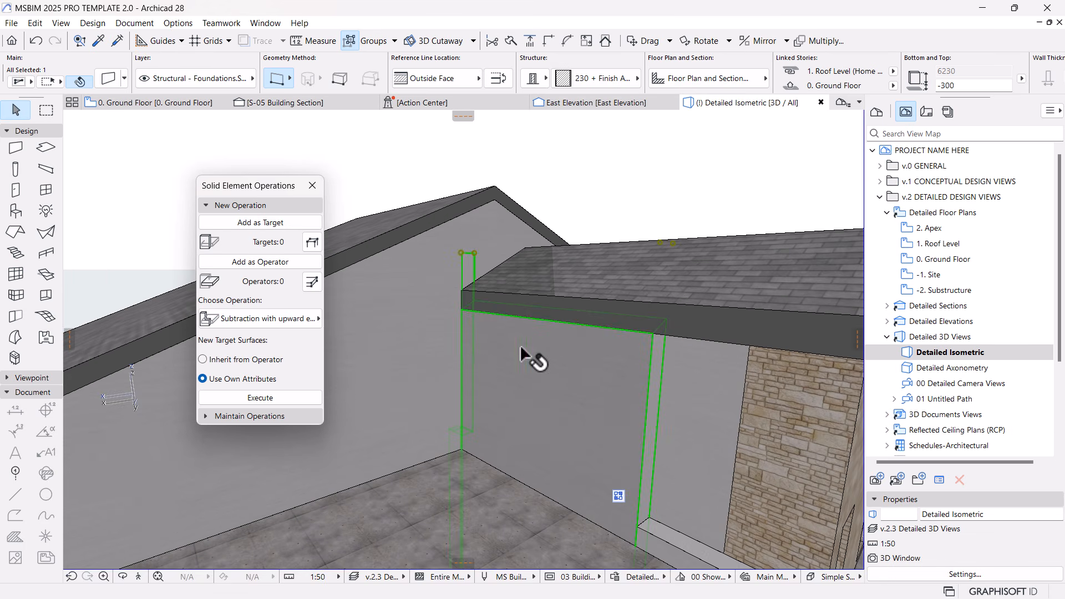
left_click(456, 281, "shift")
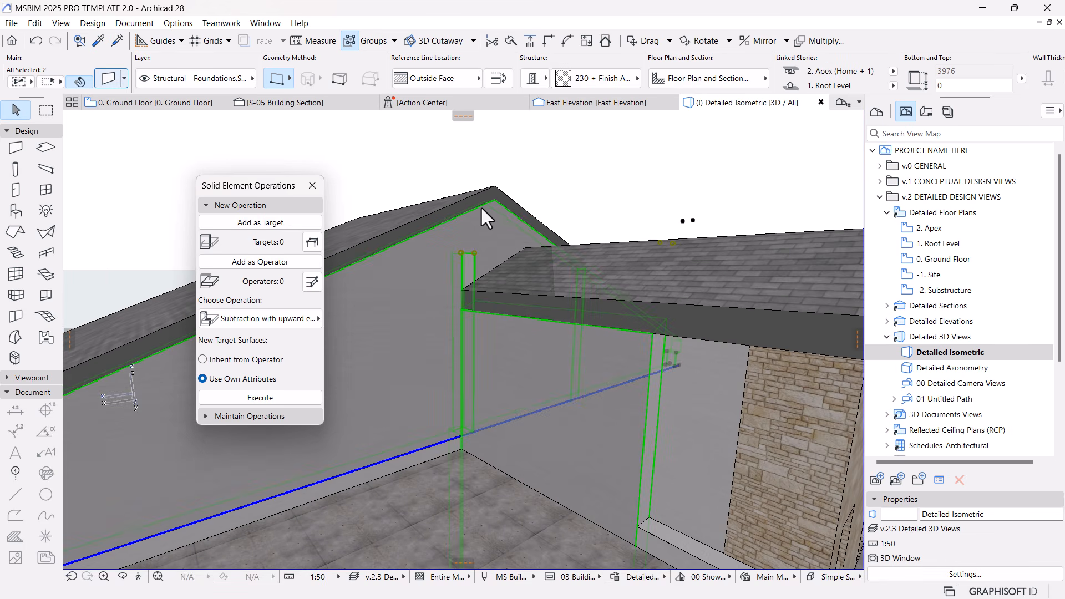
double_click(481, 205)
left_click(378, 369)
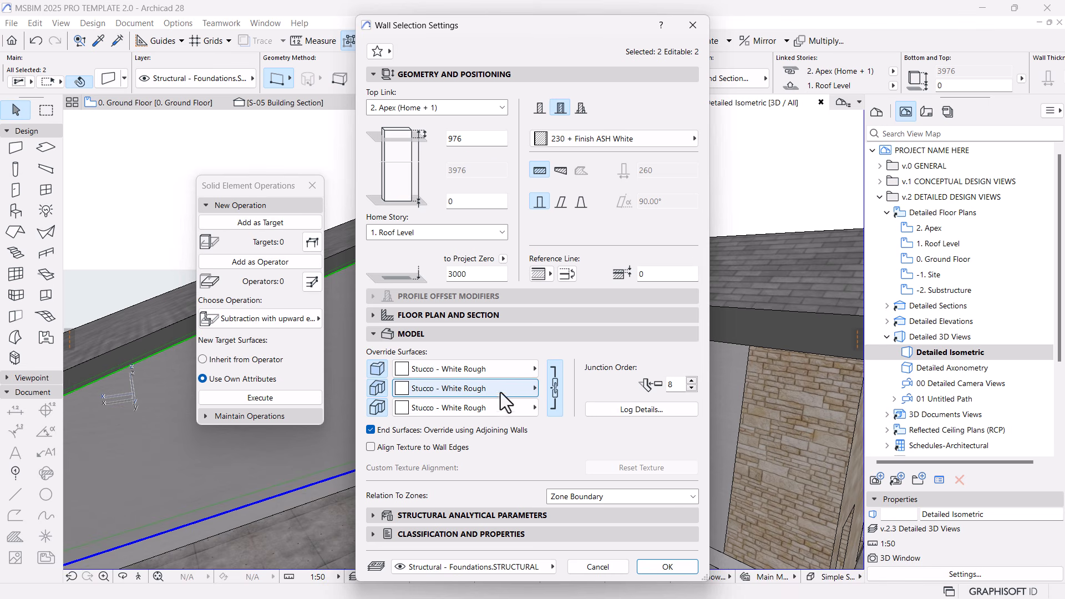
left_click(668, 567)
key("Escape")
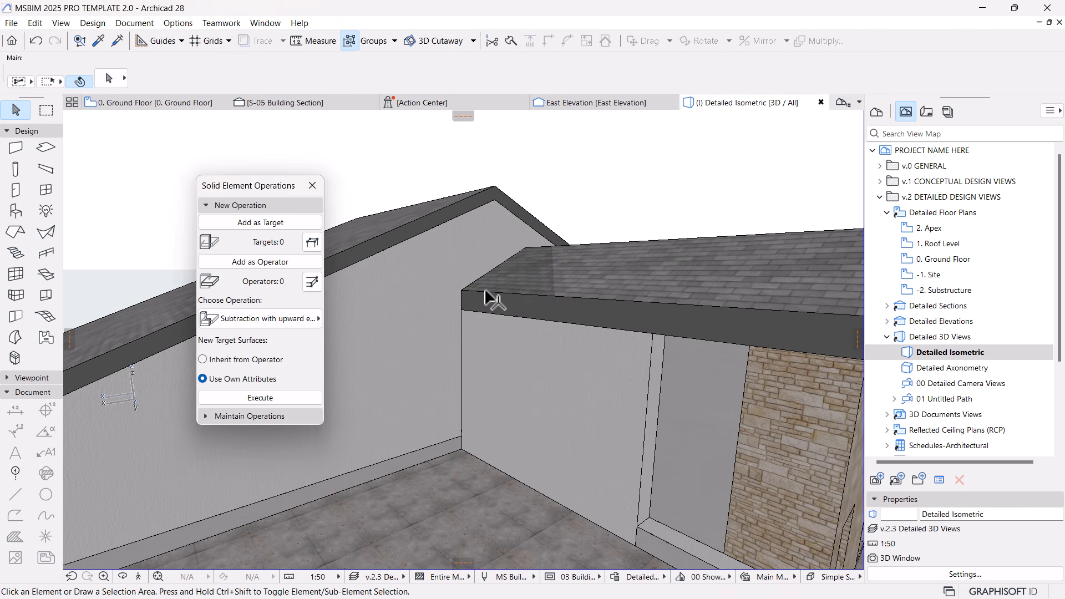
Override all surfaces of the wall between the opening and the stone wall beneath the smaller roof with Stucco - White Rough.
scroll(485, 291, "down", 3)
middle_click_drag(623, 358, 531, 394, "shift")
scroll(577, 299, "up", 10)
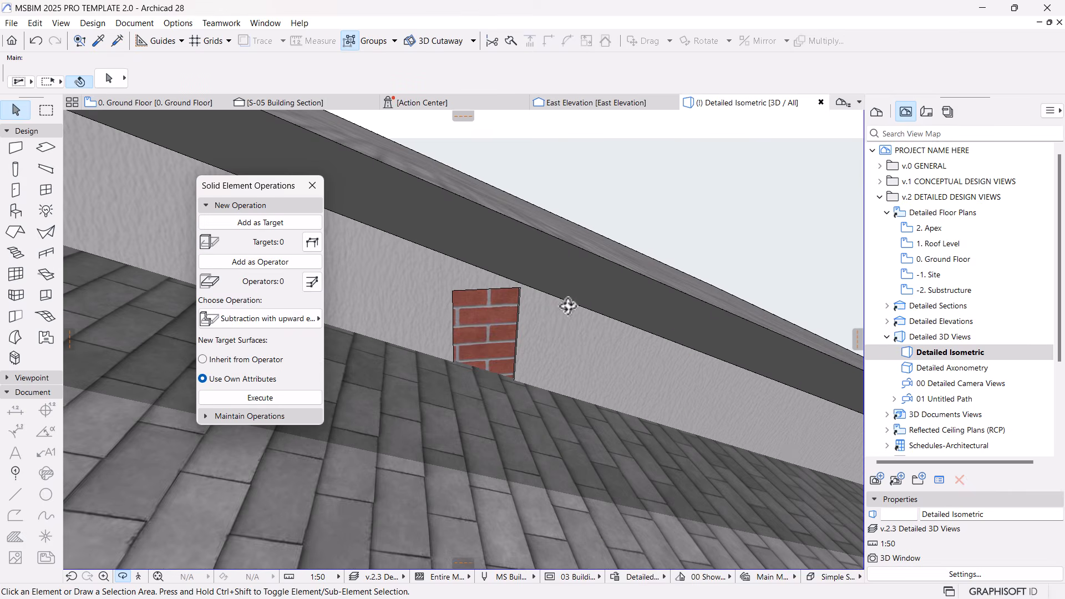
left_click(546, 316)
scroll(617, 161, "down", 6)
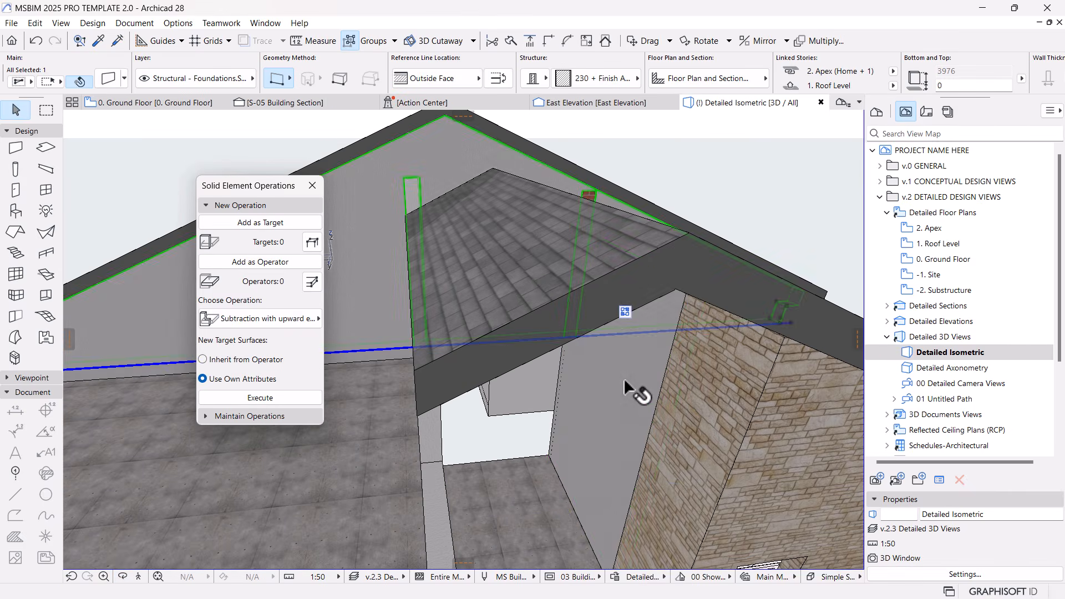
left_click(629, 386)
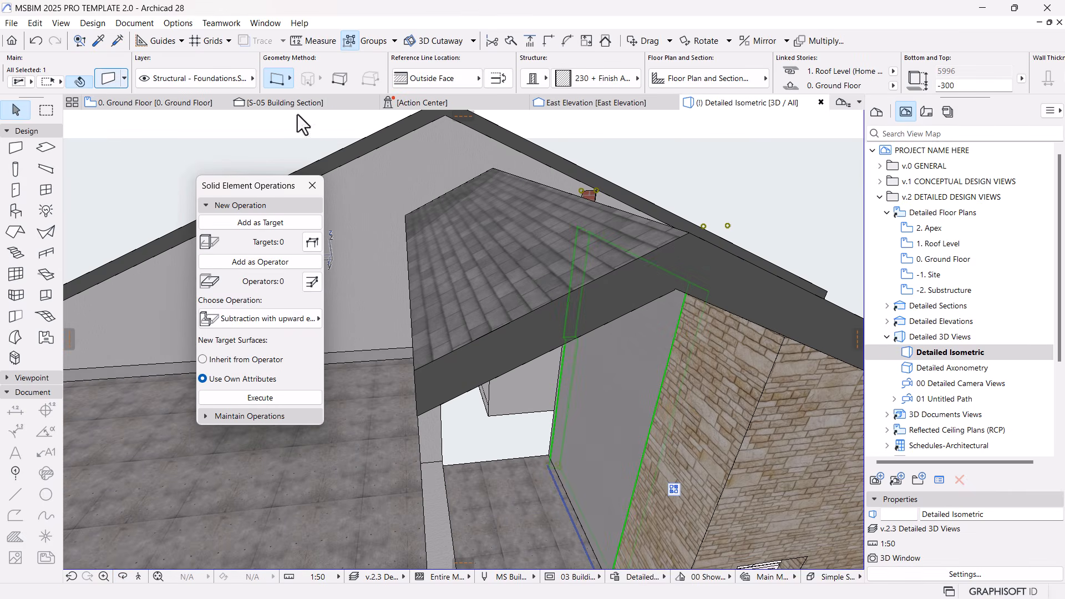
key("ctrl+t")
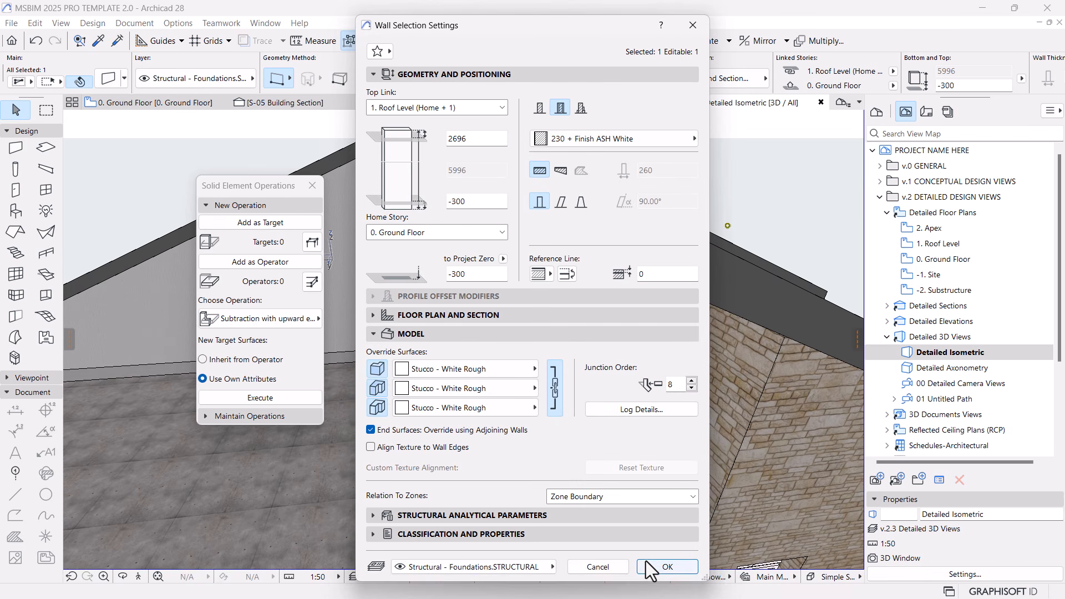
left_click(648, 567)
On the Ground Floor plan, examine where the thin block cross wall meets the external wall at the corner of the W01 room.
middle_click_drag(644, 338, 358, 377, "shift")
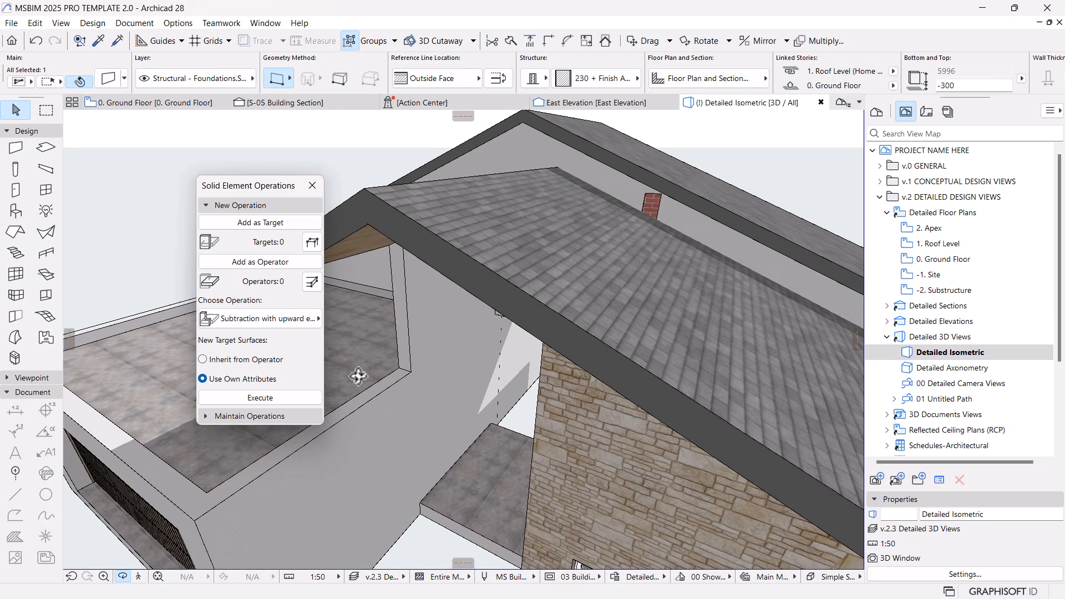
left_click(145, 106)
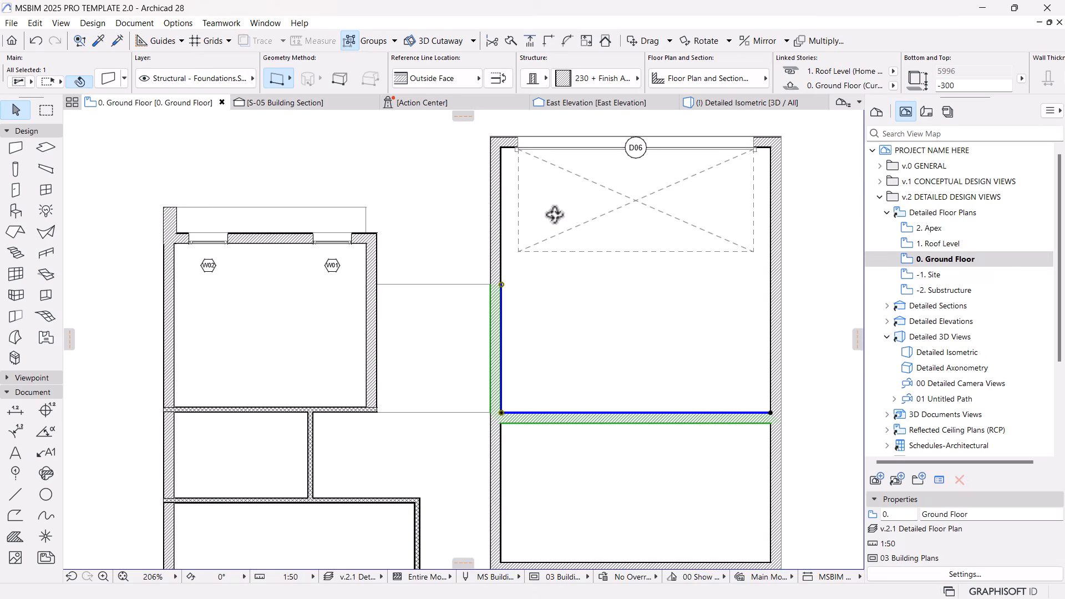
scroll(552, 233, "down", 4)
middle_click_drag(541, 282, 575, 300)
scroll(511, 310, "up", 4)
scroll(509, 311, "up", 2)
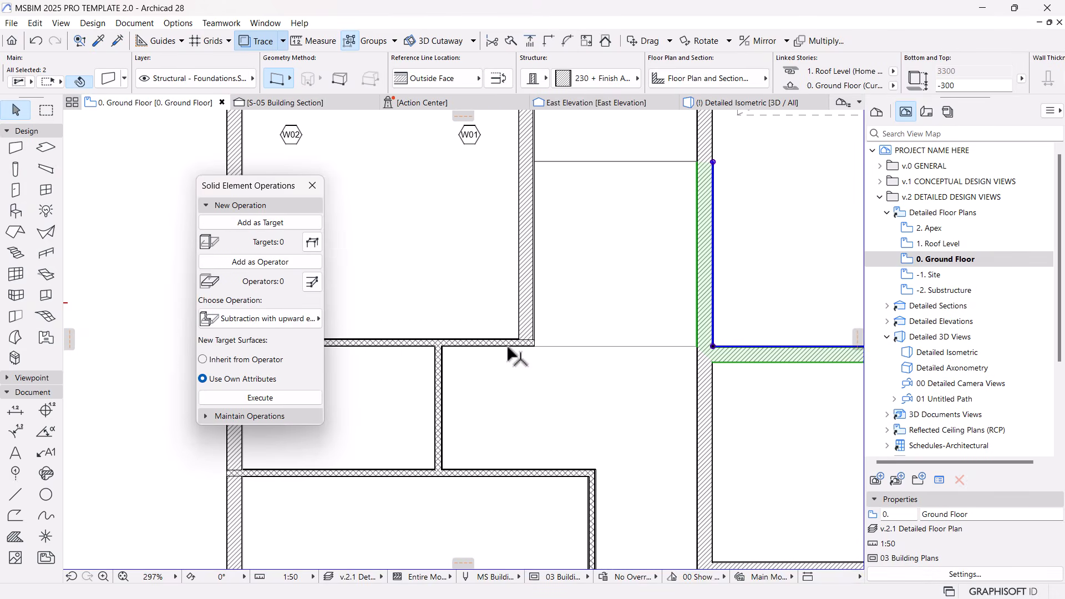
left_click(478, 341)
scroll(564, 366, "up", 4)
left_click(573, 362)
left_click(577, 354)
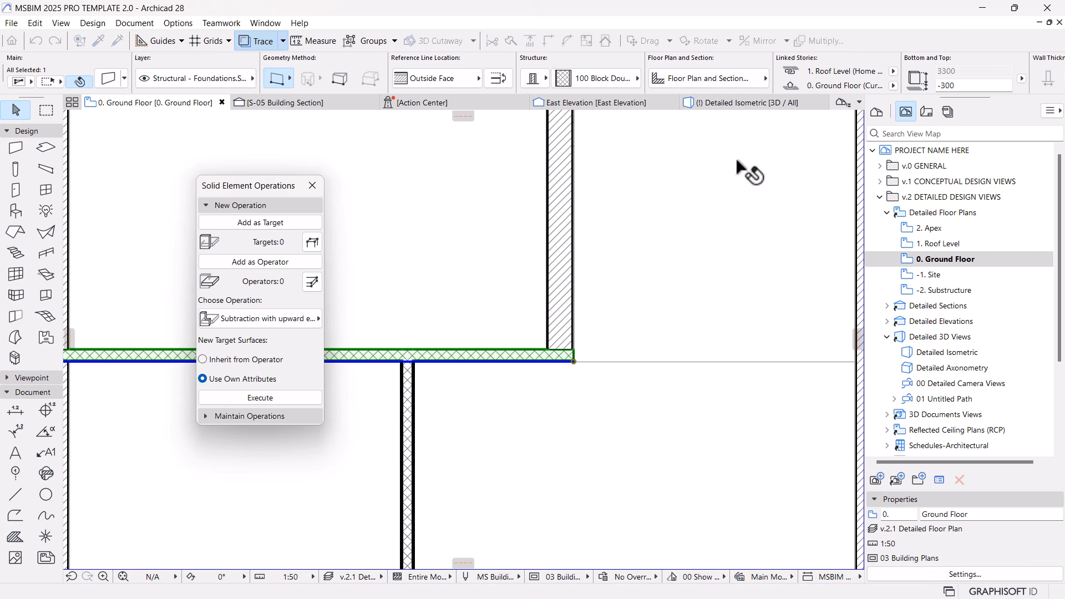
key("Escape")
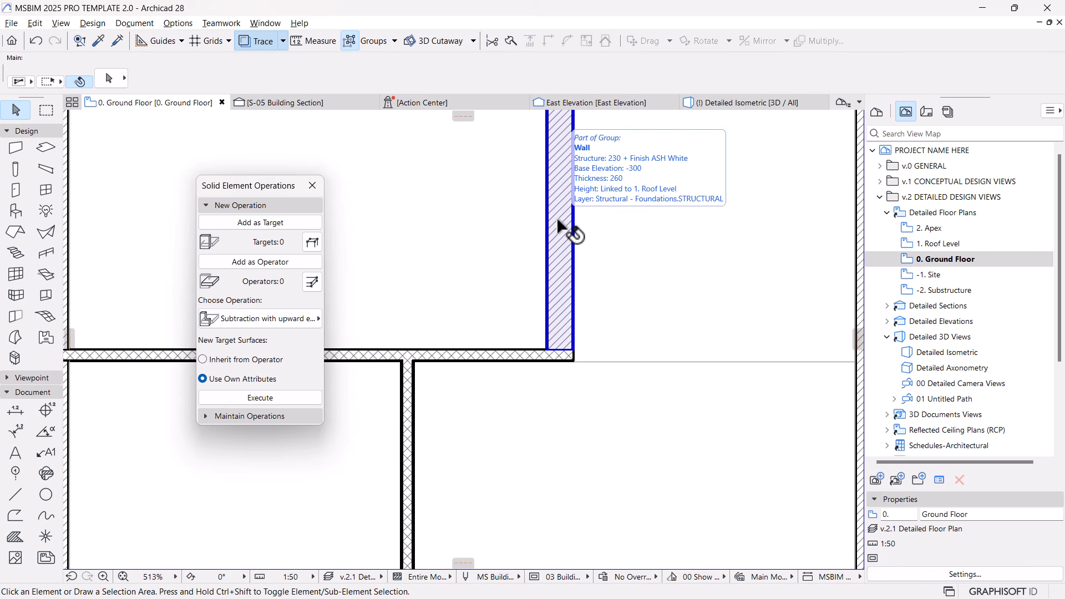
Transfer all settings of the 230 + Finish ASH White external wall to the block cross wall south of the W01 and W02 room.
left_click(557, 222, "alt")
scroll(580, 342, "down", 4)
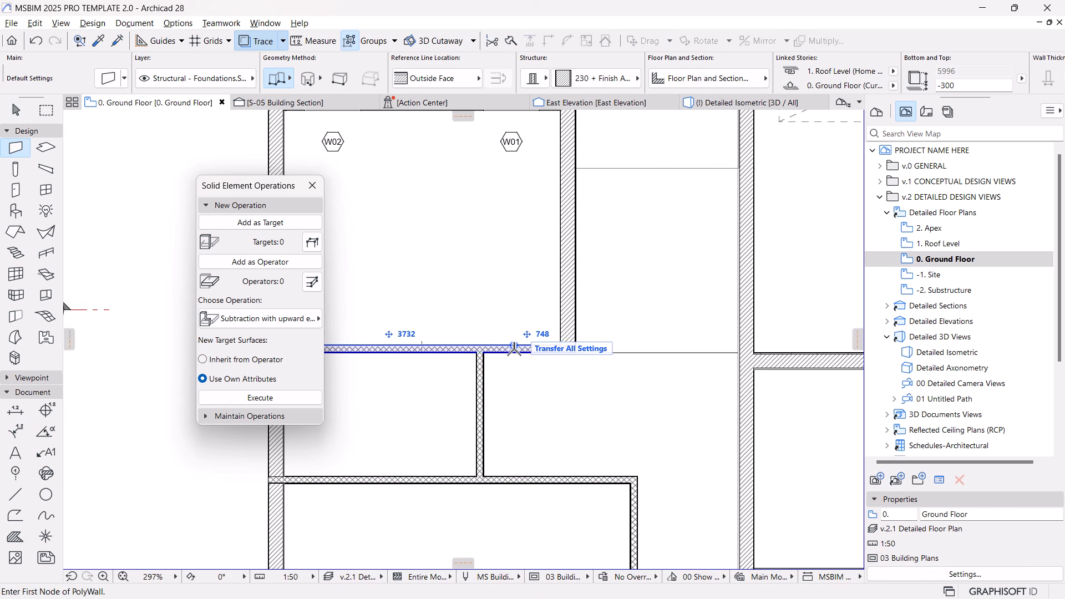
left_click(514, 349, "ctrl+alt")
key("Escape")
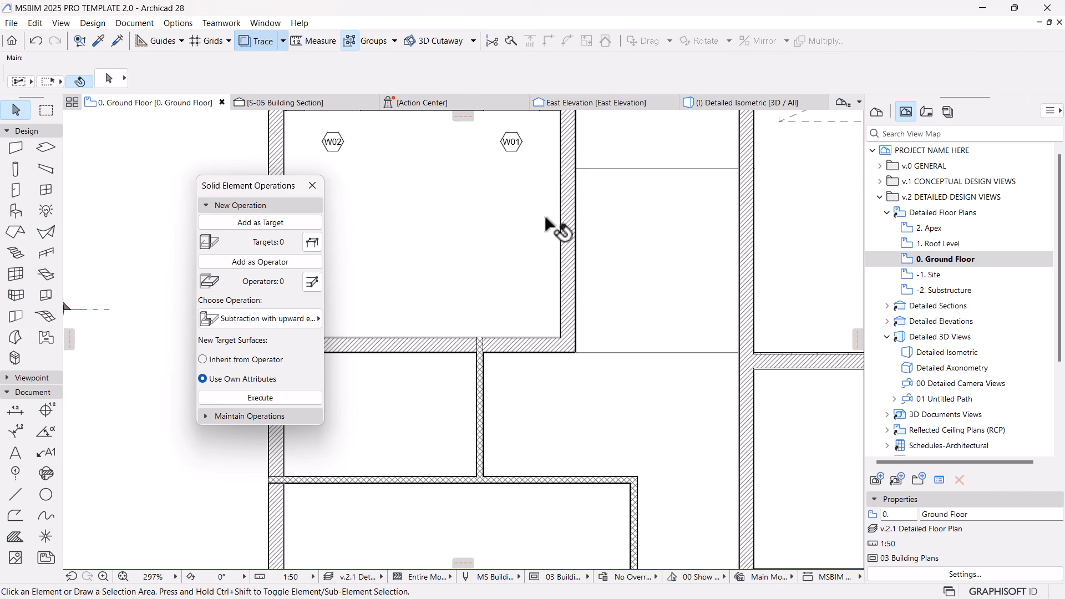
Flip the restyled cross wall to the south side of its reference line on the Ground Floor plan and return to the Detailed Isometric view.
left_click(706, 107)
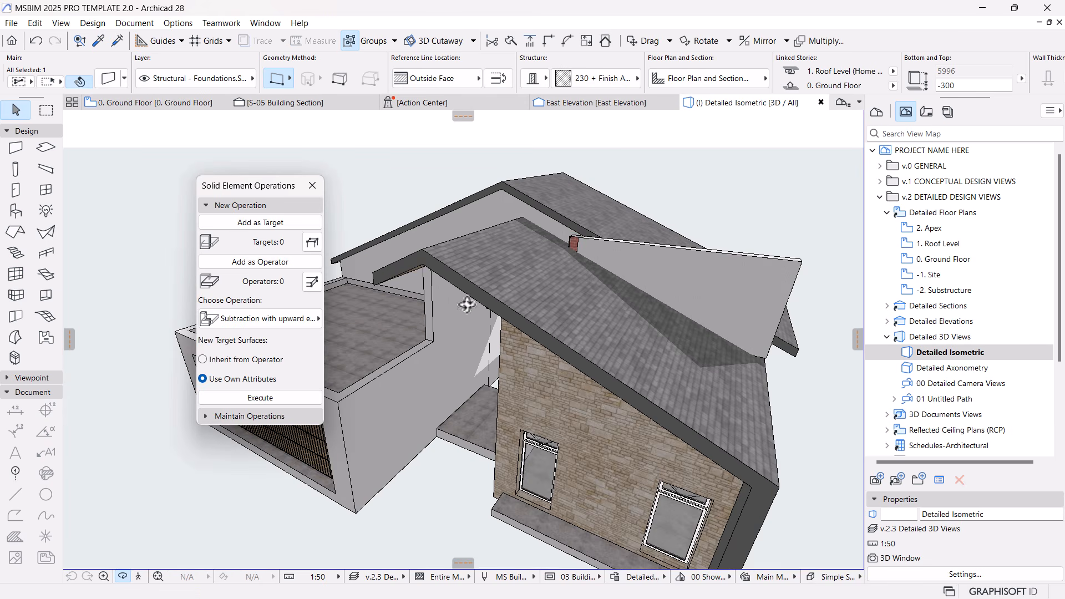
left_click_drag(466, 304, 525, 321)
scroll(525, 322, "up", 3)
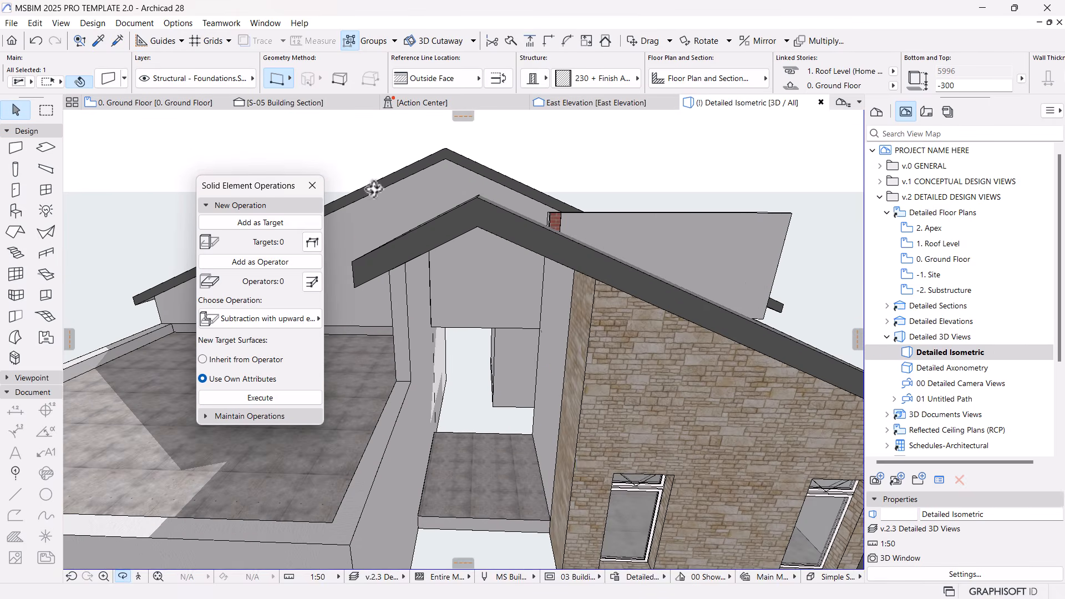
left_click(187, 101)
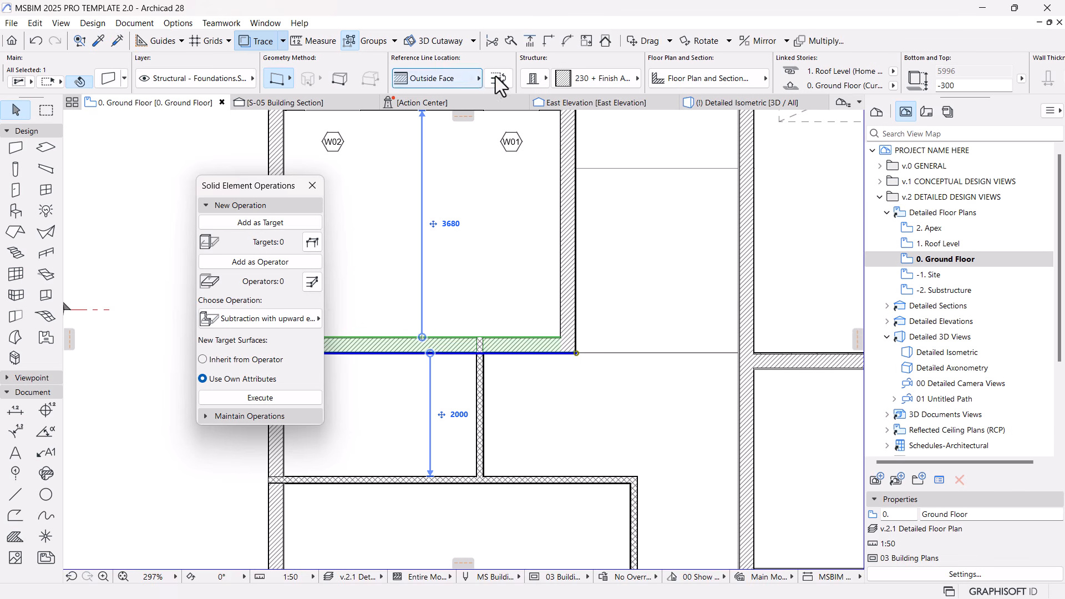
left_click(497, 78)
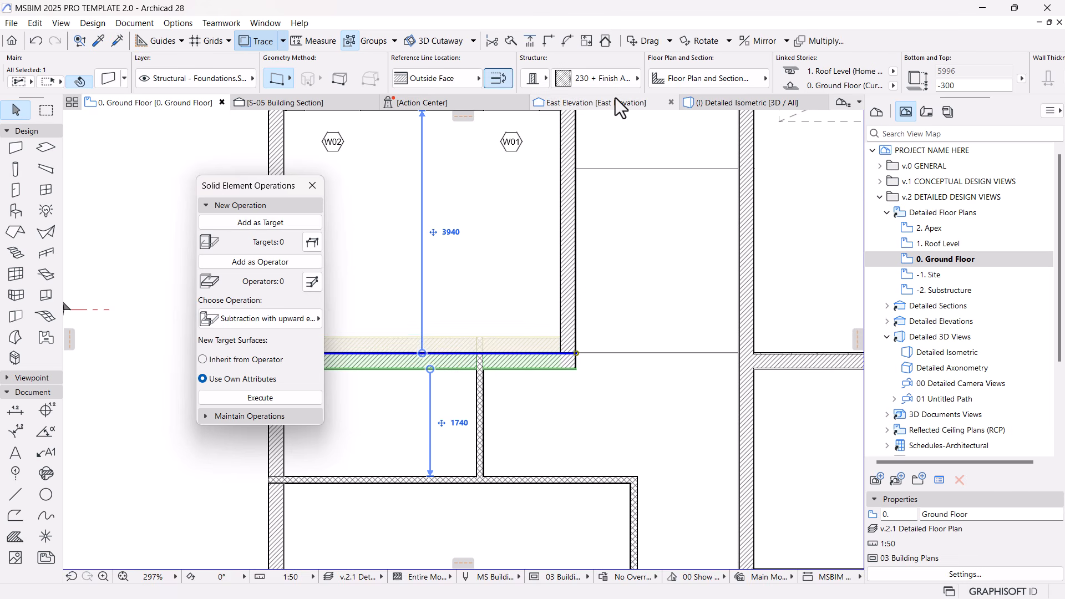
left_click(577, 307, "shift")
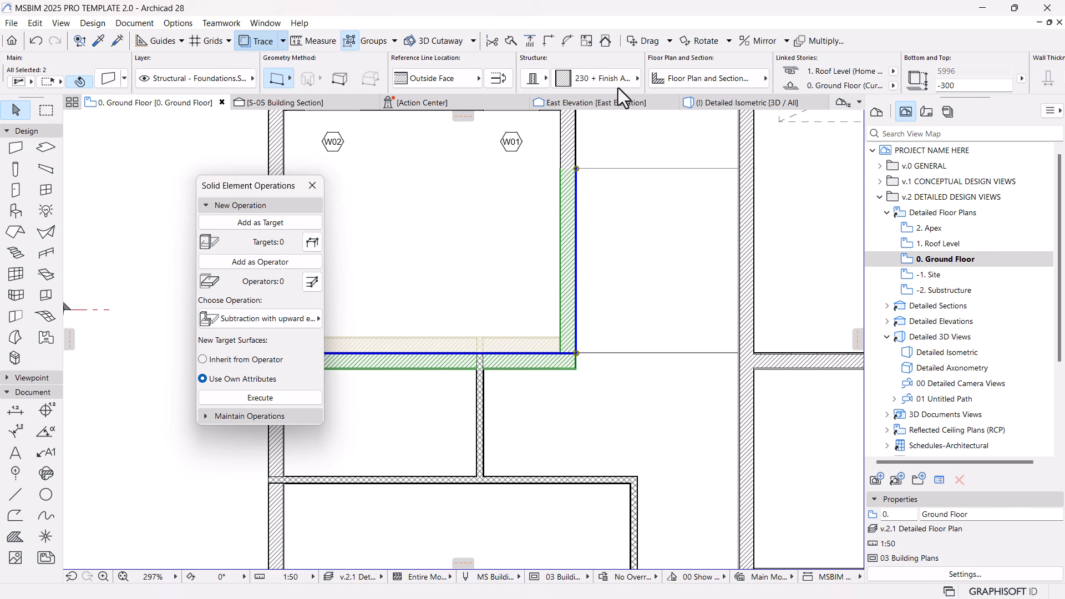
left_click(686, 106)
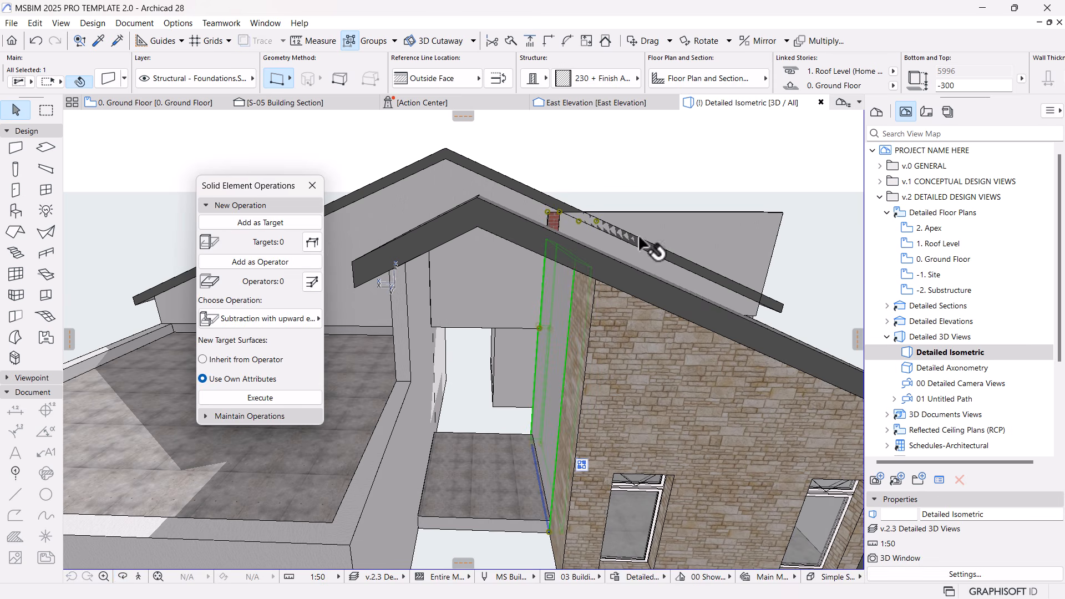
Inspect the brick-faced wall end and the large wall piece protruding through the roofs, and check which walls they belong to.
key("Escape")
middle_click_drag(604, 241, 557, 261, "shift")
scroll(557, 261, "up", 5)
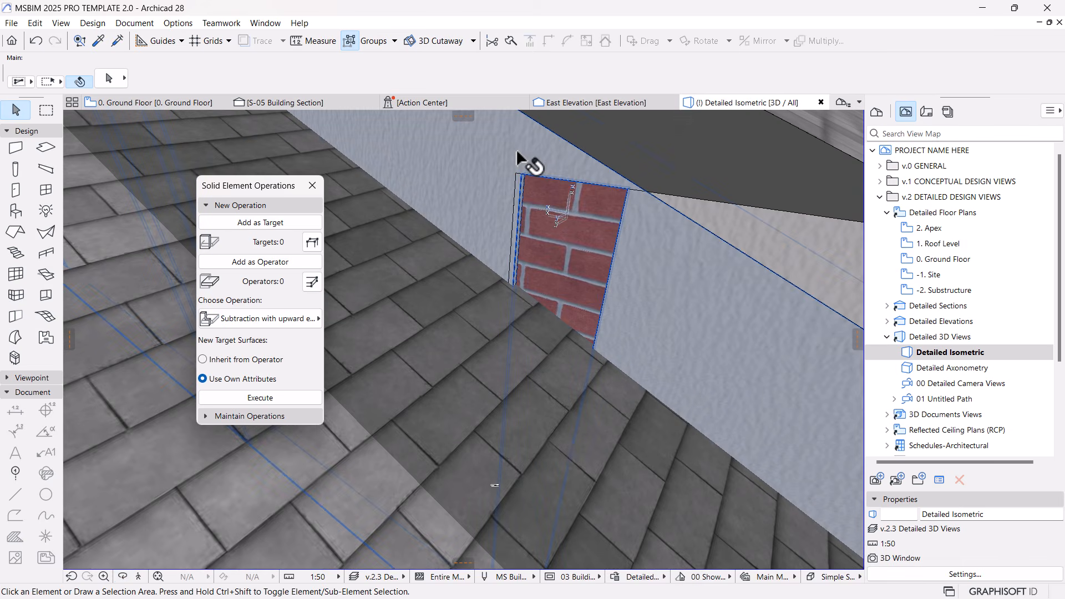
left_click(534, 226)
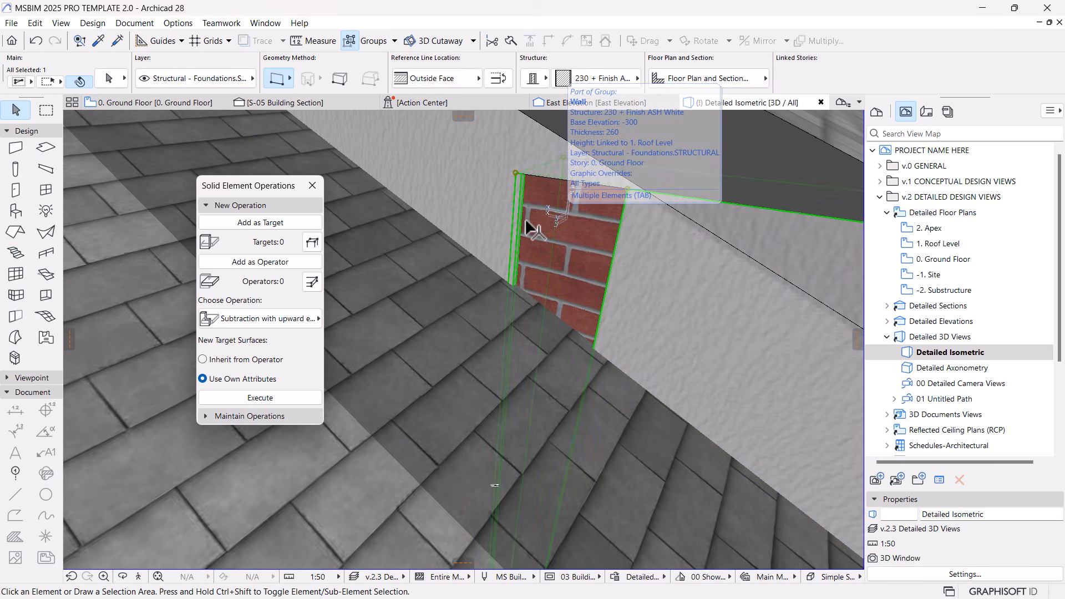
scroll(408, 236, "down", 5)
scroll(511, 242, "down", 3)
scroll(446, 217, "up", 1)
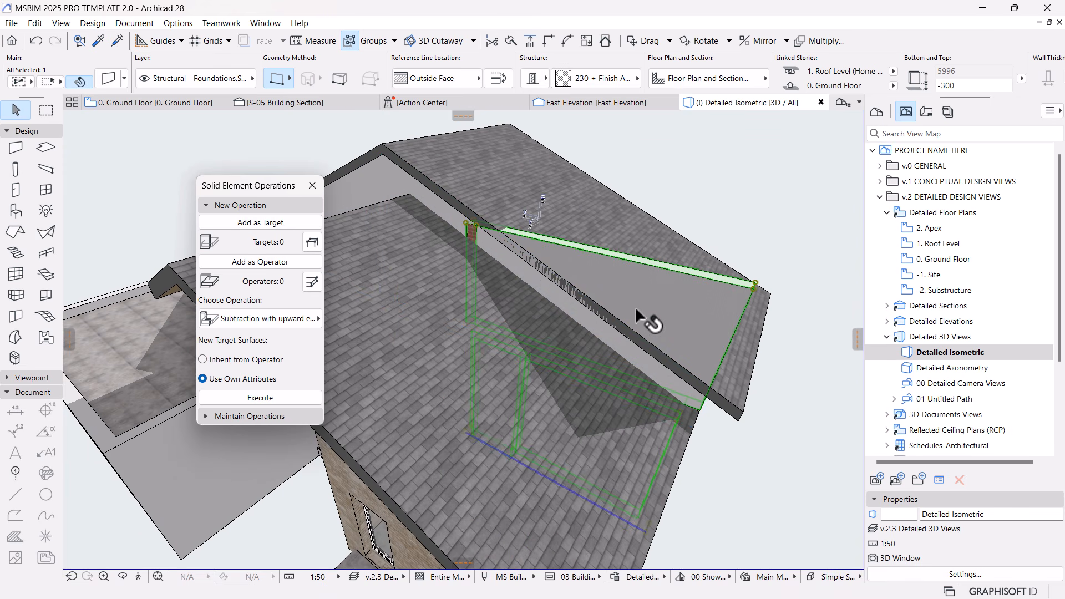
middle_click_drag(636, 310, 634, 319, "shift")
middle_click_drag(527, 271, 488, 255, "shift")
left_click(586, 289)
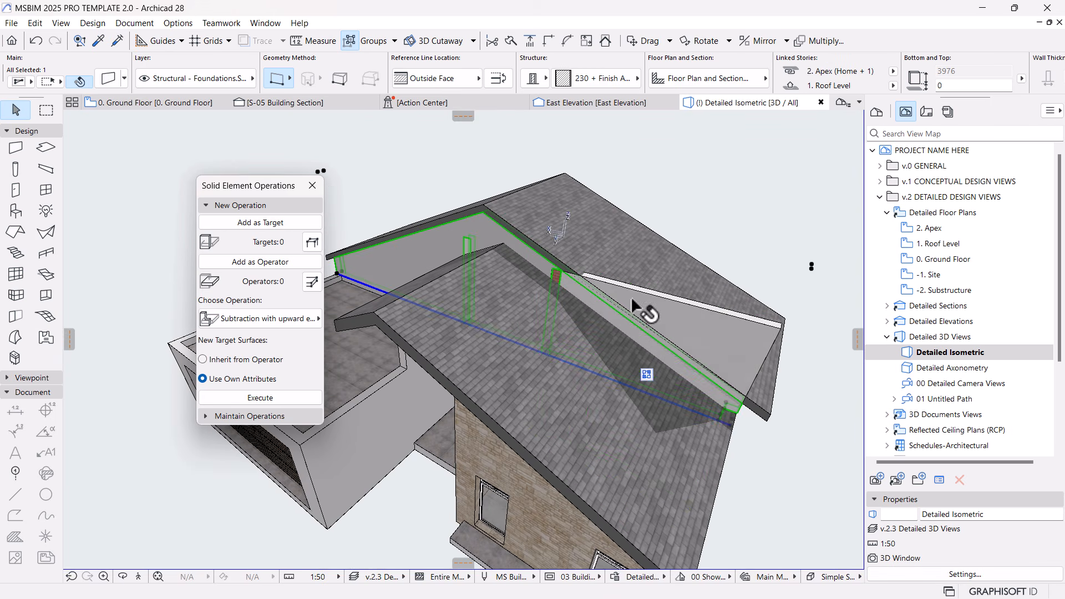
Set the top link of the wall protruding through the roofs to Not Linked and its height to 3000.
left_click(713, 318)
middle_click_drag(465, 240, 673, 293, "shift")
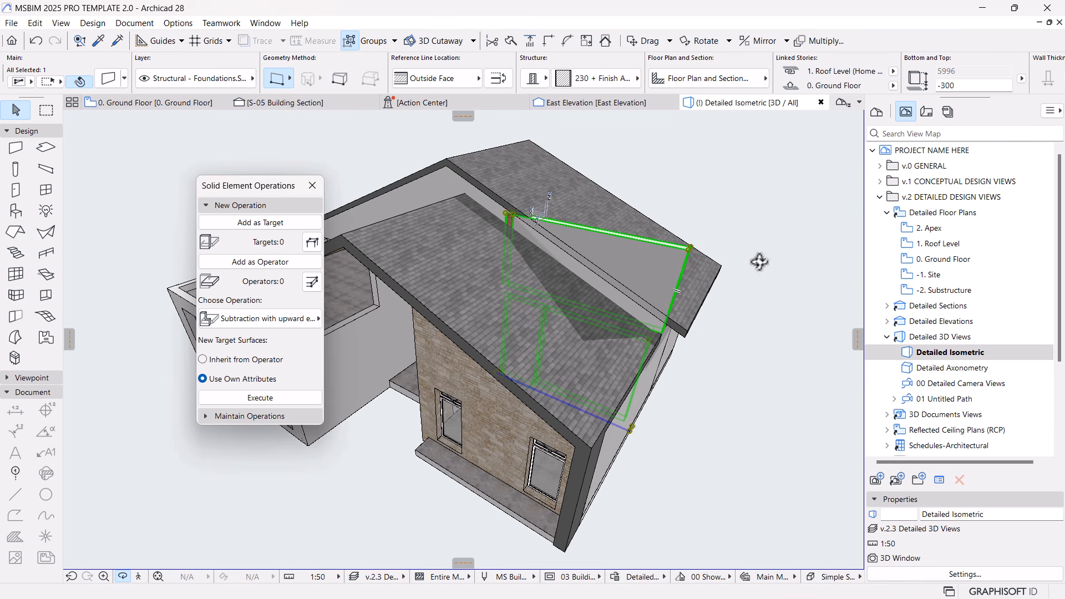
left_click(894, 71)
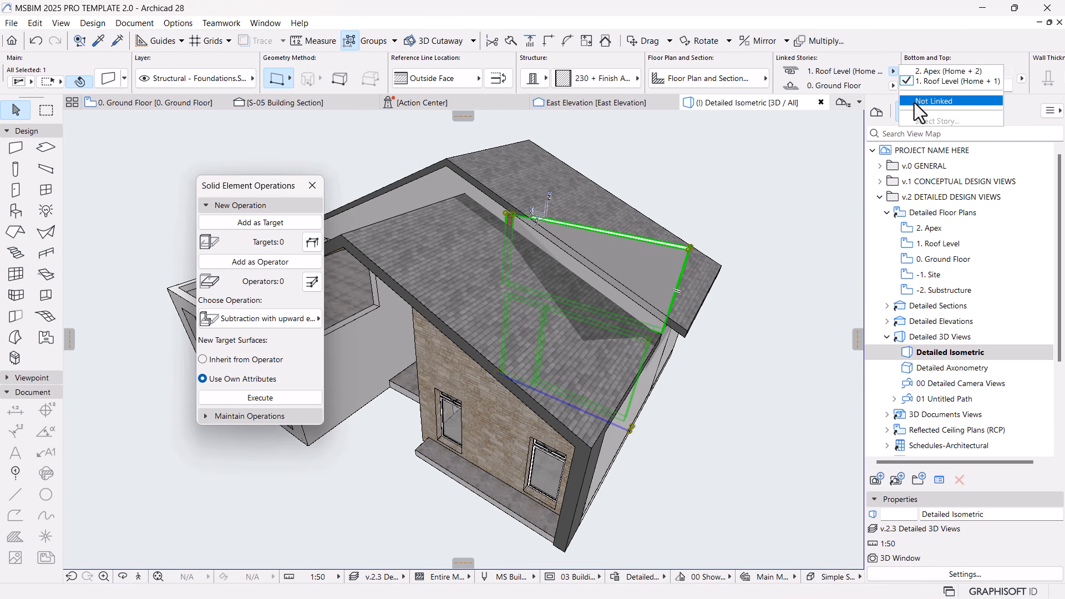
left_click(931, 101)
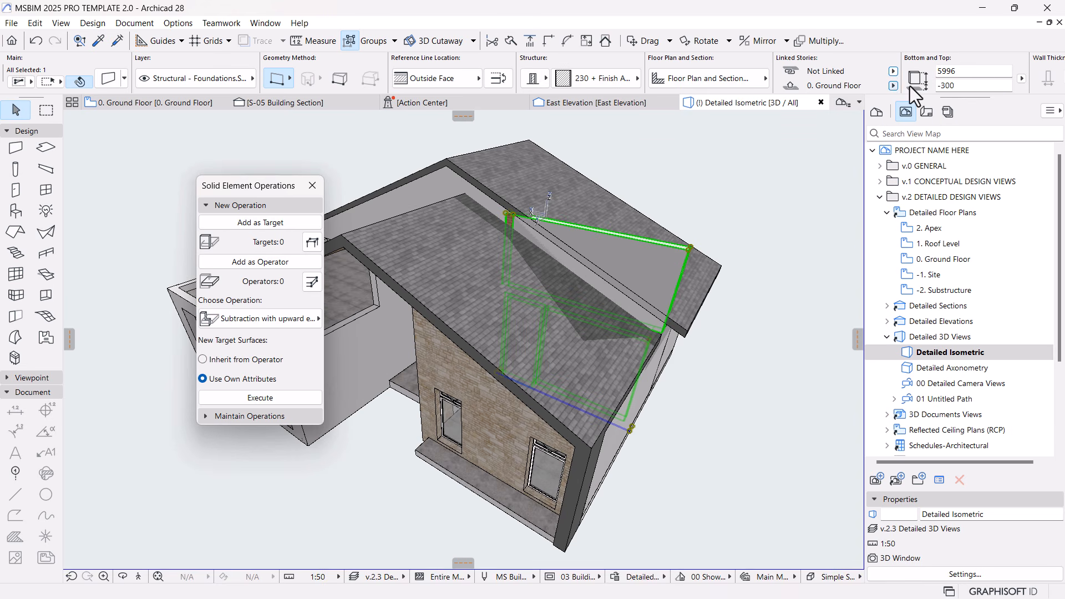
type("3000")
key("Return")
left_click(747, 377)
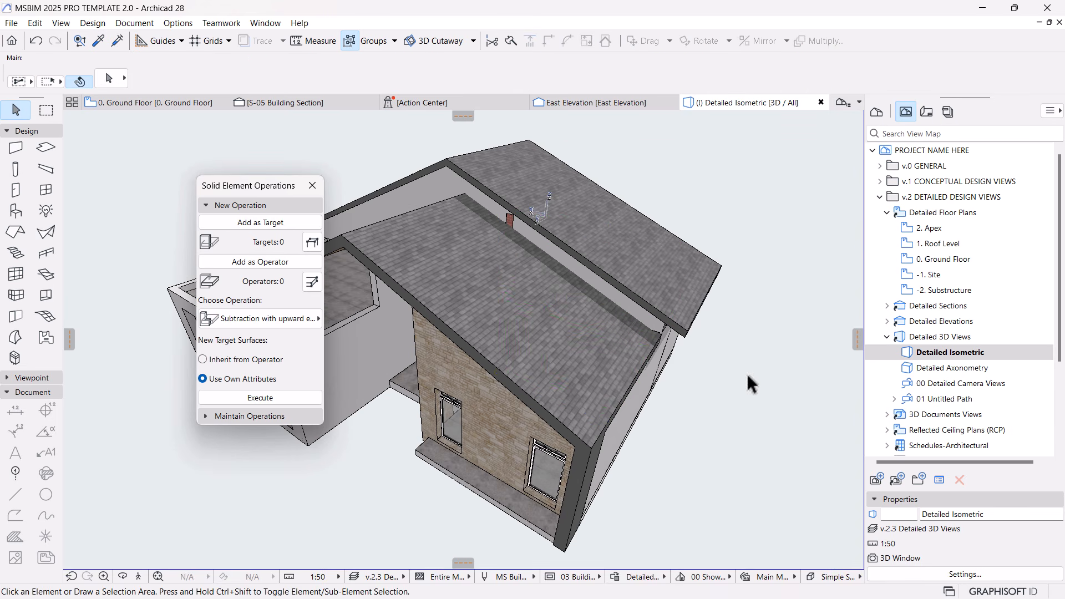
Lower the top of the wall adjoining the stone-faced window wall to a height of about 5583, where it pokes through the roof.
middle_click_drag(552, 415, 682, 347, "shift")
scroll(577, 357, "up", 10)
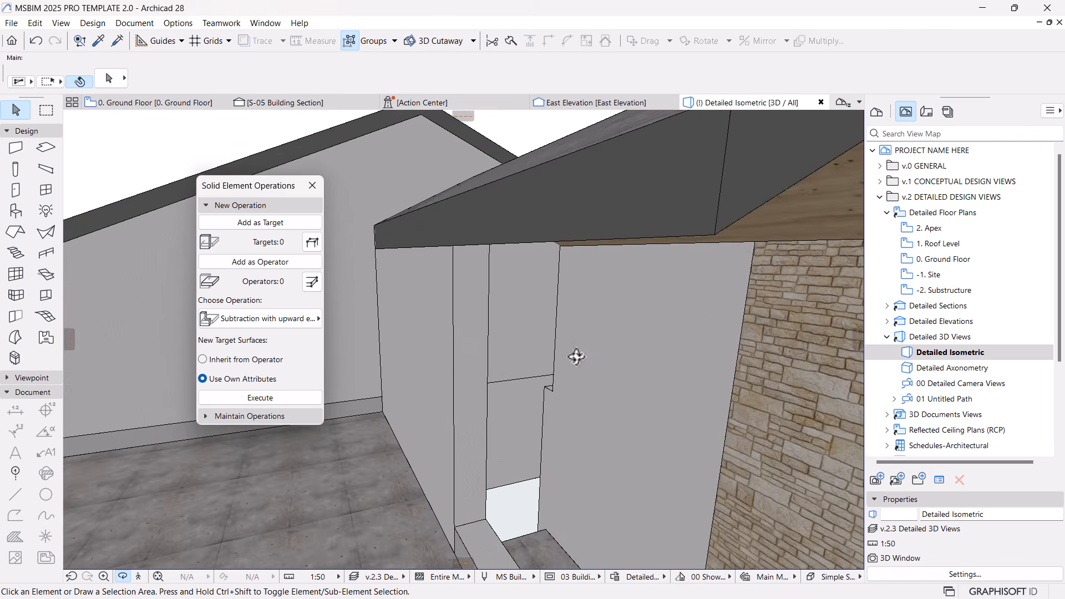
middle_click_drag(577, 357, 609, 337, "shift")
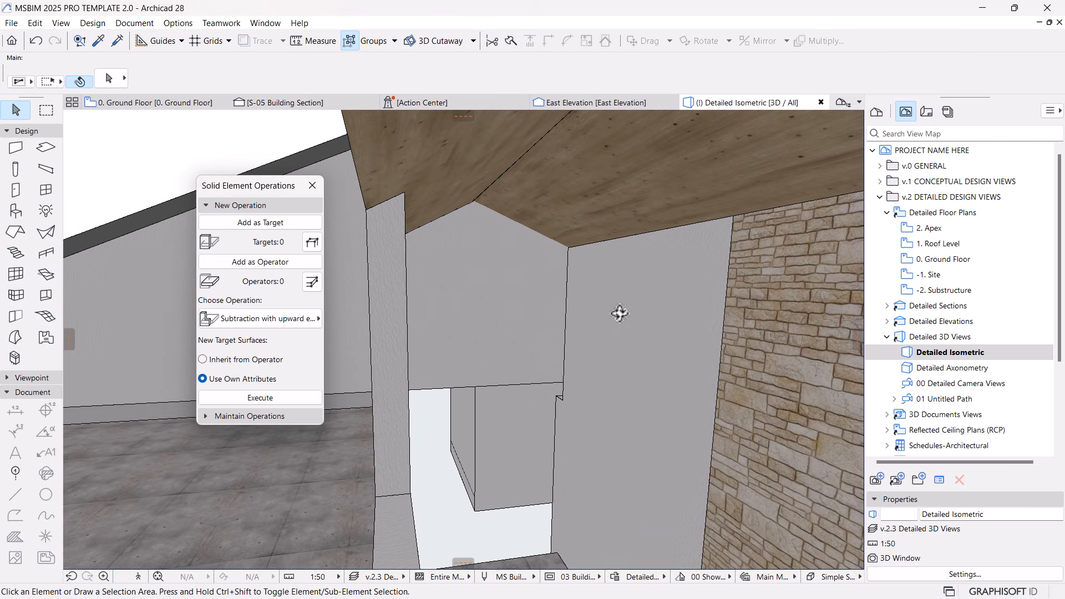
left_click(620, 313)
scroll(484, 459, "down", 10)
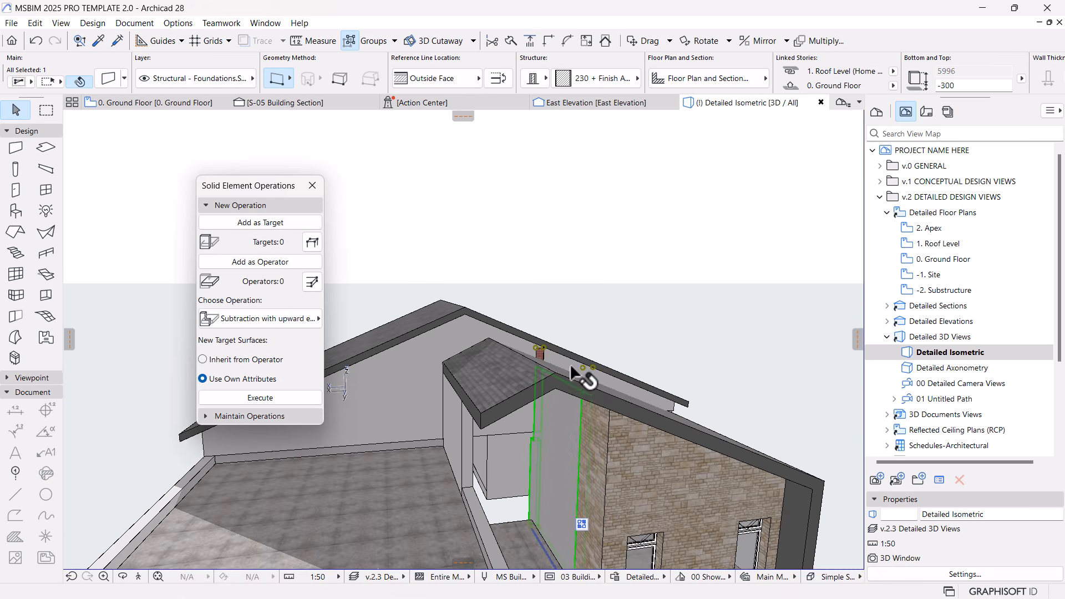
scroll(570, 364, "up", 3)
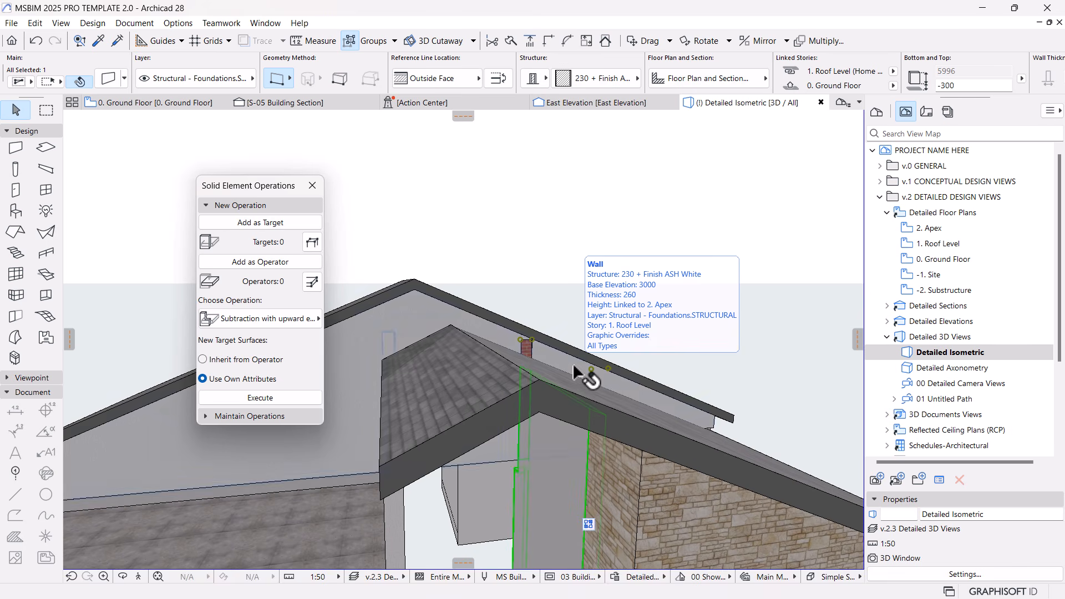
left_click(530, 337)
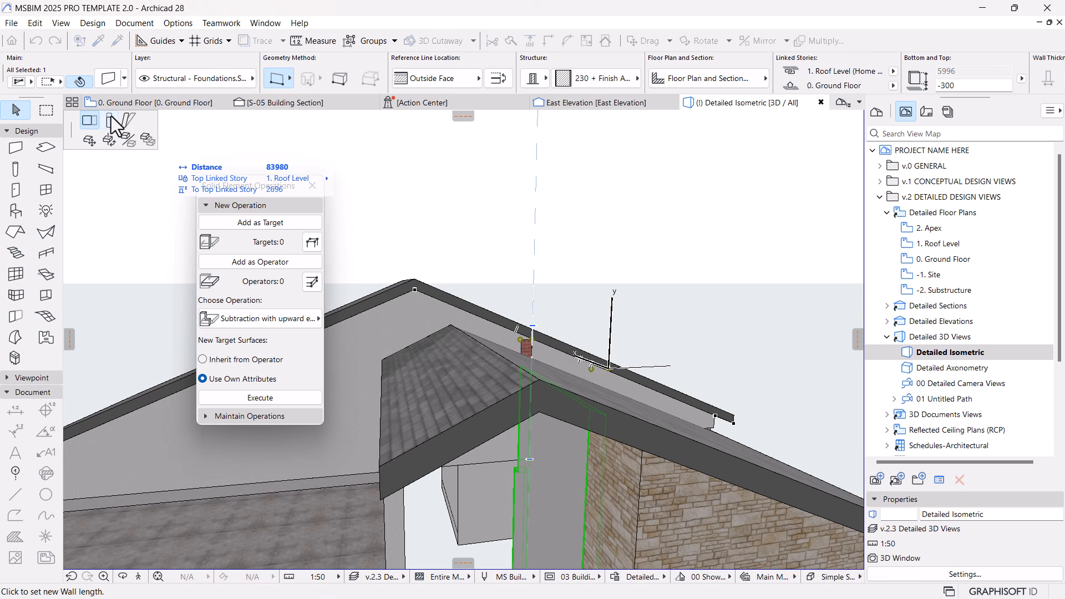
left_click(111, 119)
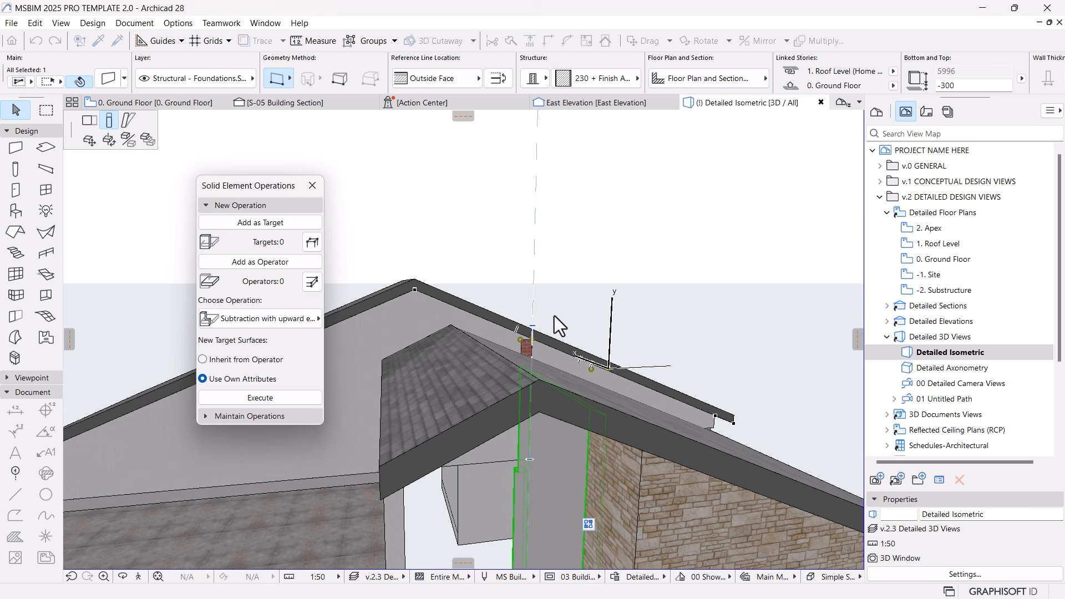
left_click(531, 357)
Override the surfaces of the long side wall beneath both roofs with Stucco - White Rough.
middle_click_drag(643, 272, 580, 328, "shift")
scroll(581, 382, "down", 4)
middle_click_drag(647, 381, 684, 386, "shift")
scroll(649, 388, "up", 10)
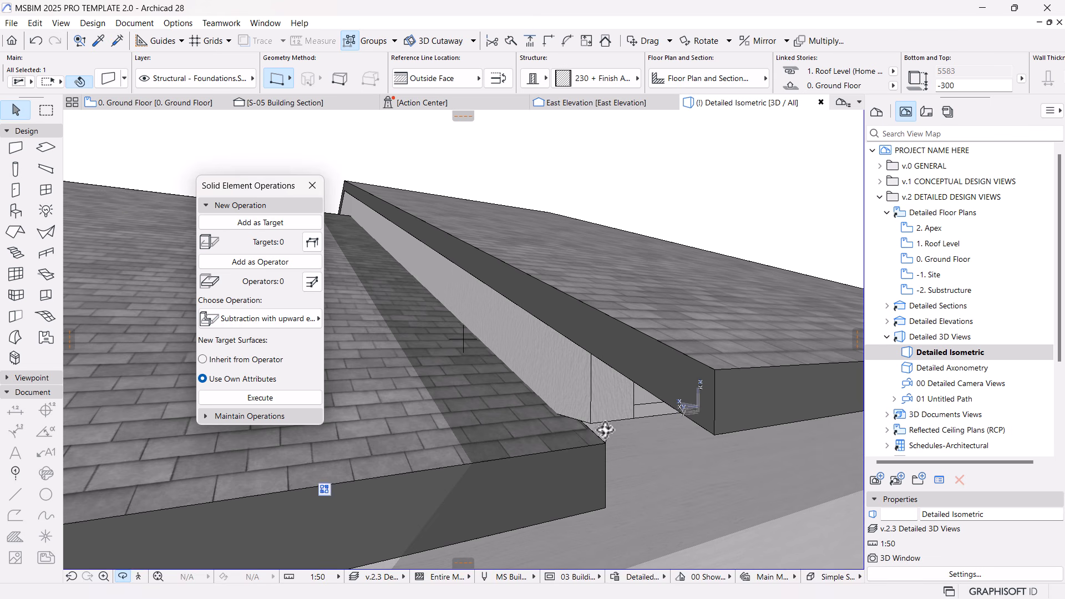
left_click(582, 386)
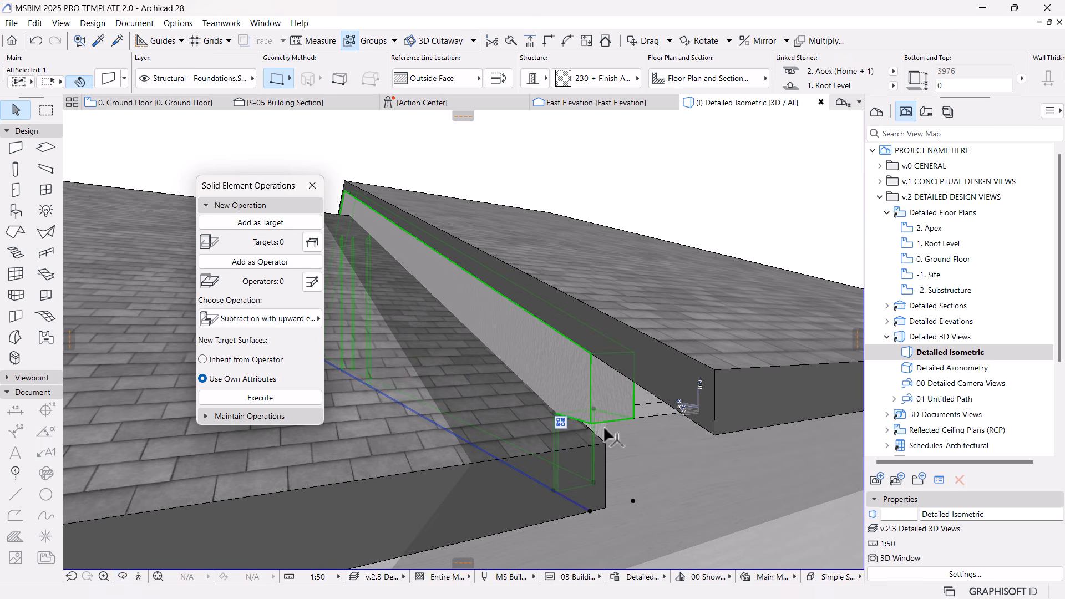
key("Escape")
middle_click_drag(620, 445, 592, 294, "shift")
left_click(611, 405)
middle_click_drag(641, 369, 251, 170, "shift")
key("ctrl+t")
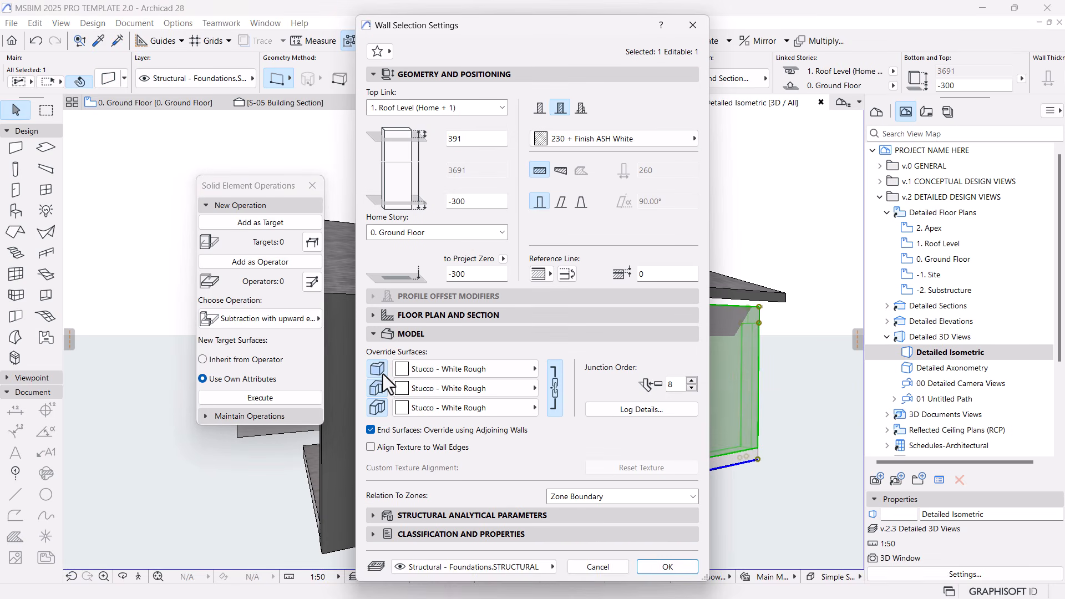
left_click(668, 566)
left_click(767, 487)
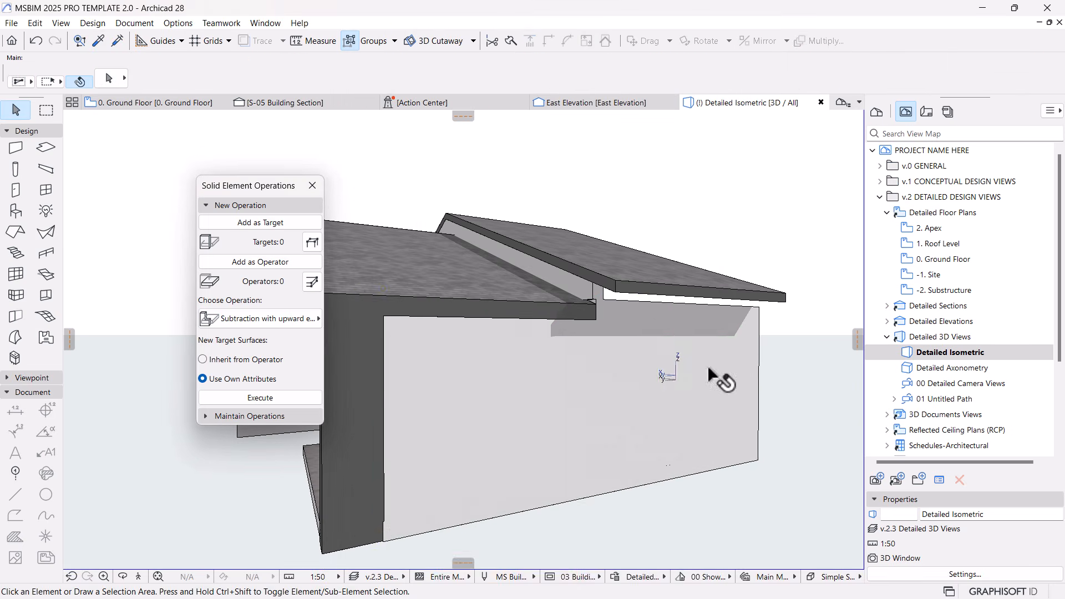
Examine the junction where the upper wall between the roofs, the white side wall and the lower roof's eave meet.
scroll(608, 297, "up", 5)
scroll(549, 300, "up", 2)
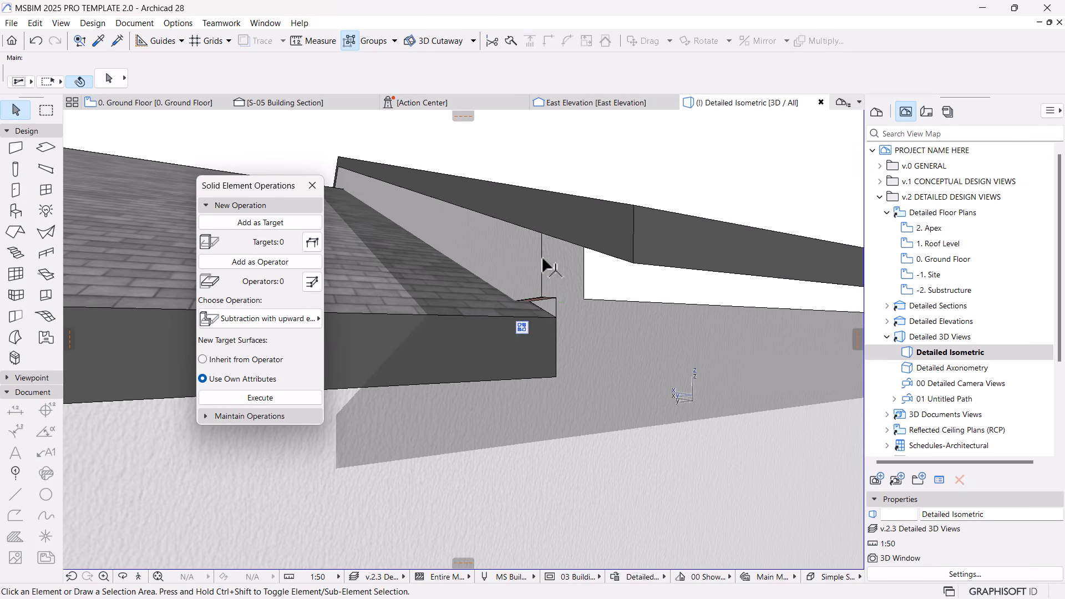
left_click(550, 303)
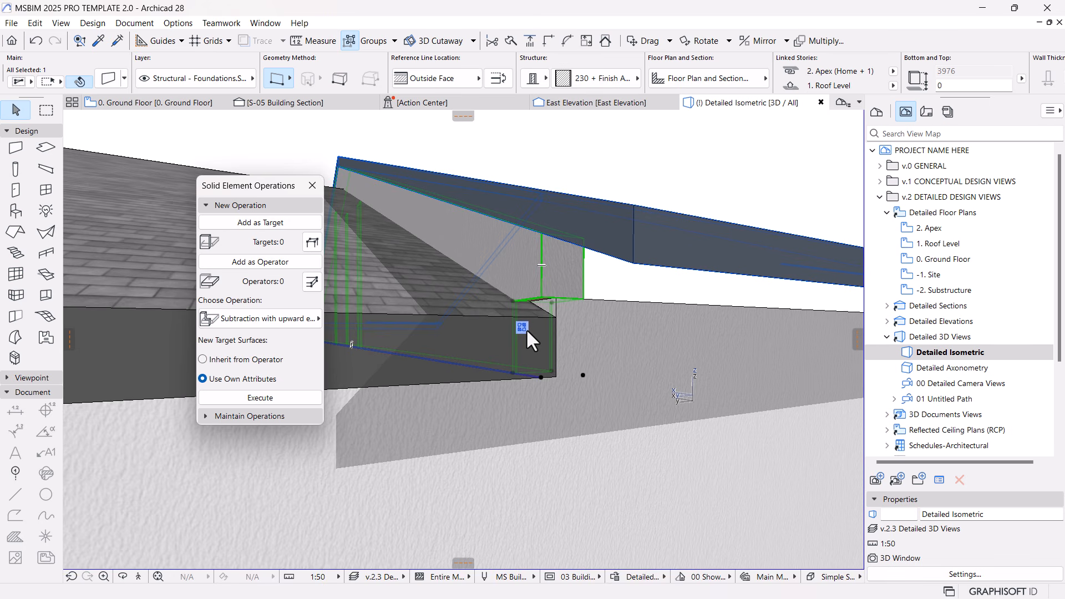
middle_click_drag(480, 340, 609, 335, "shift")
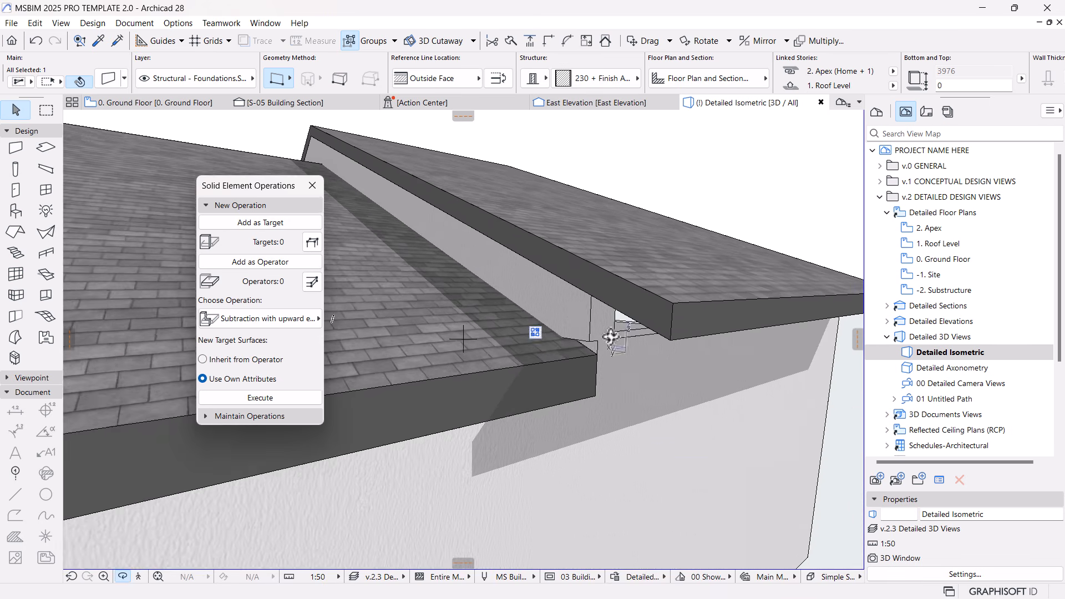
scroll(639, 368, "up", 5)
scroll(639, 369, "down", 3)
scroll(638, 368, "down", 4)
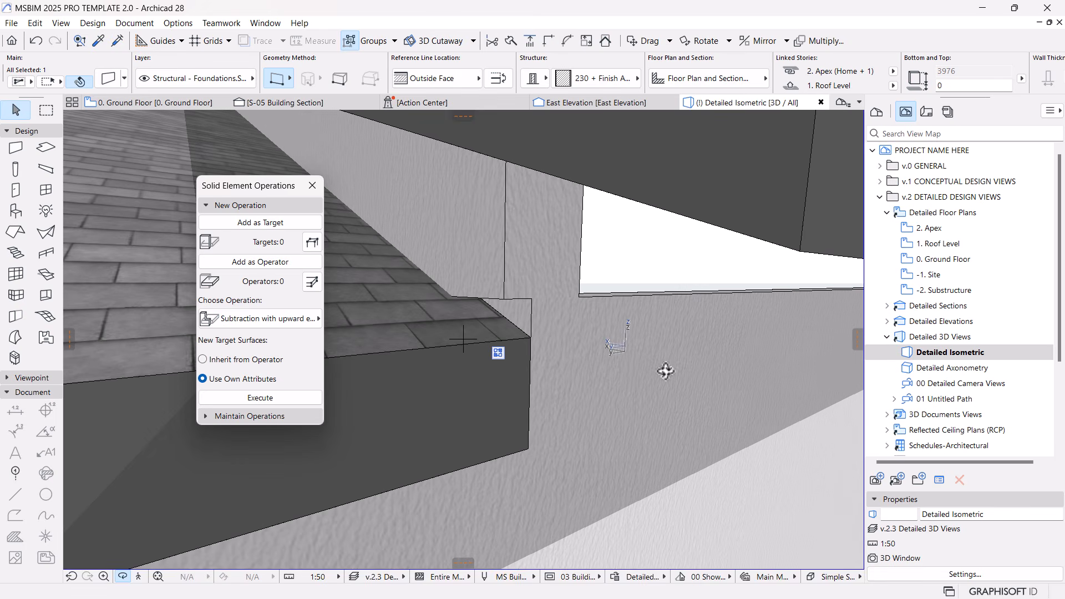
scroll(665, 370, "down", 4)
middle_click_drag(742, 398, 1051, 352, "shift")
scroll(1051, 351, "down", 2)
scroll(794, 388, "down", 5)
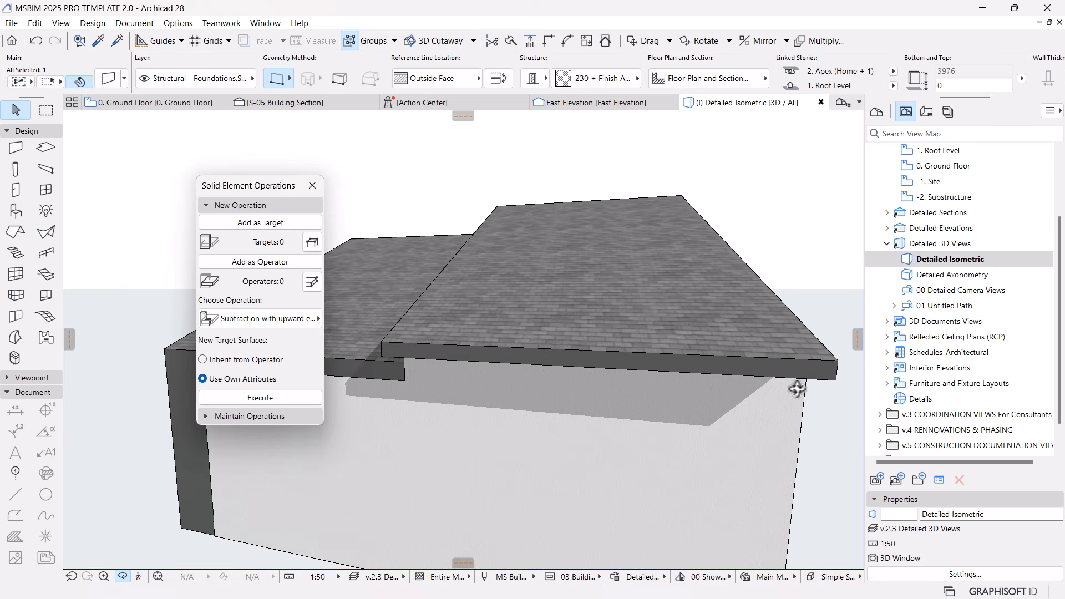
middle_click_drag(512, 390, 762, 425, "shift")
scroll(733, 359, "up", 10)
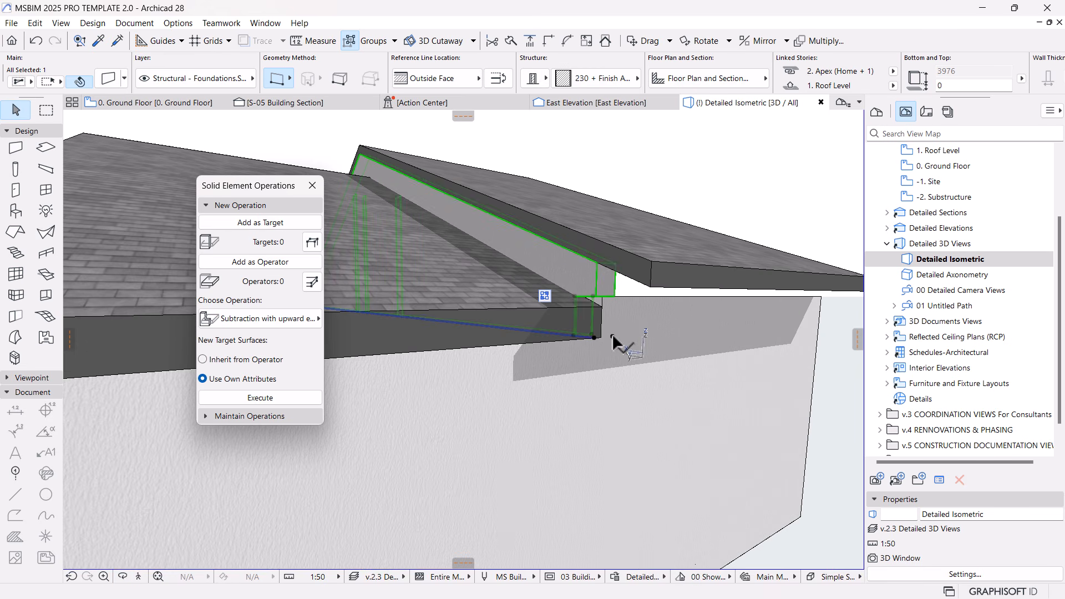
Try raising the bottom of the upper wall to 391 above Roof Level, and lower it back to the story level.
left_click(612, 338)
left_click(614, 297)
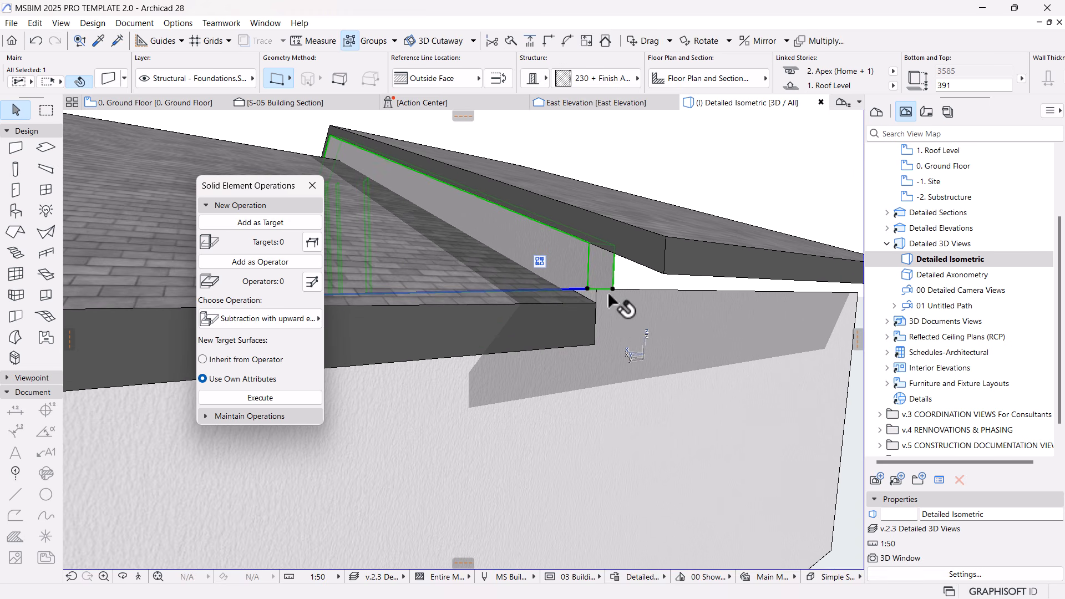
left_click(613, 289)
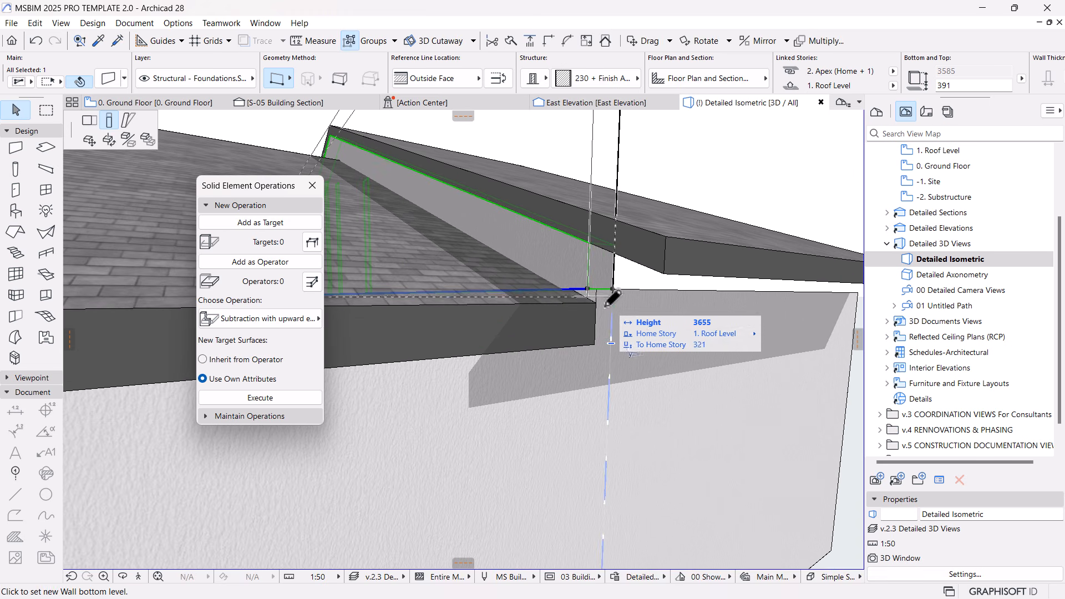
left_click(611, 342)
Lower the top of the long white side wall to the lower roof's top edge, giving a wall height of 3593.
left_click(599, 296)
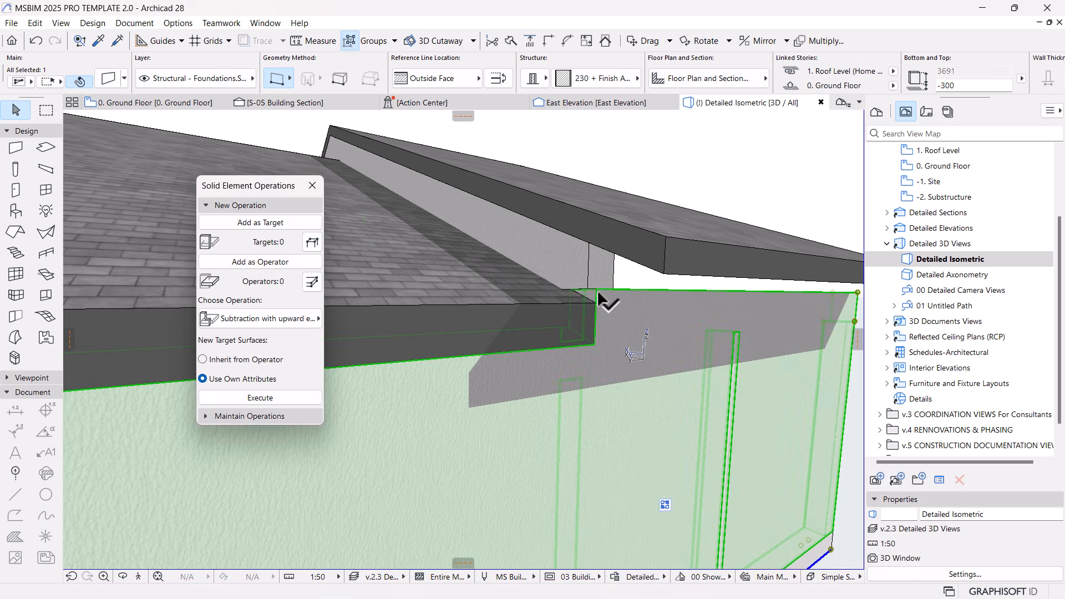
scroll(594, 300, "down", 3)
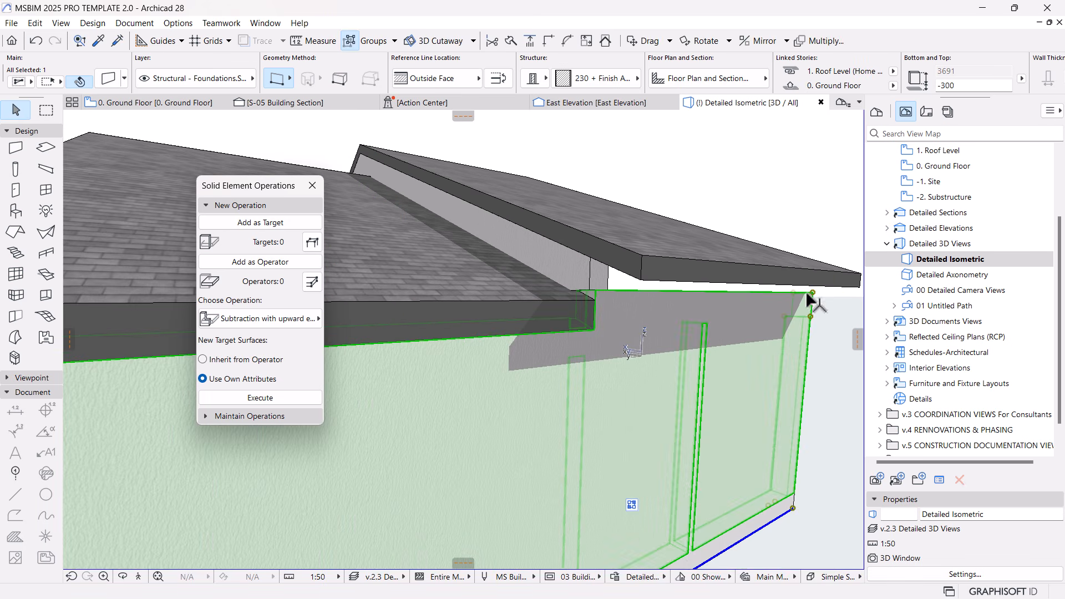
left_click(813, 293)
left_click(741, 357)
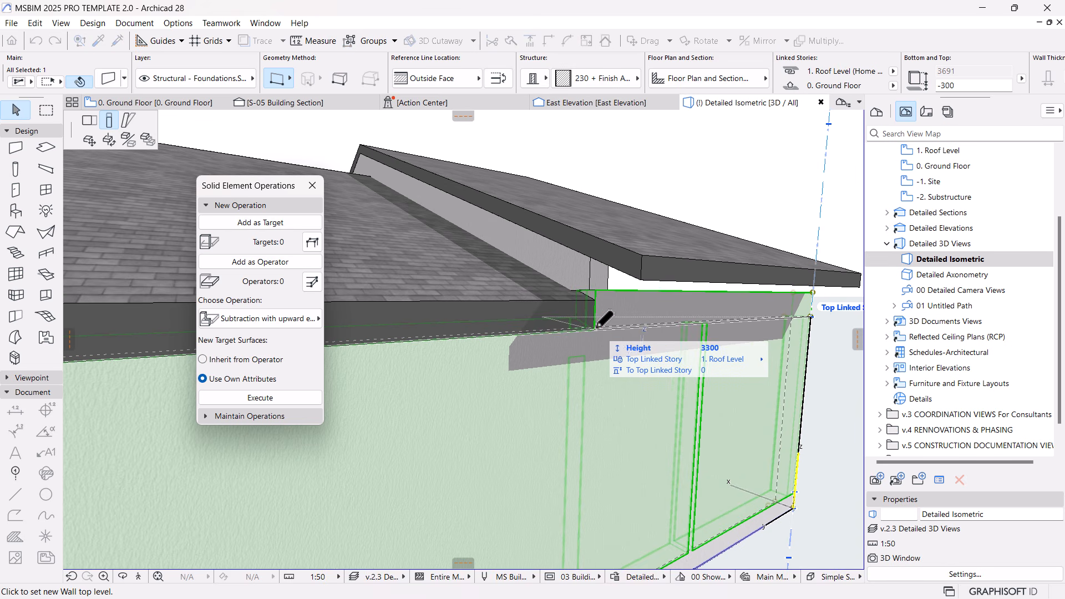
left_click(598, 301)
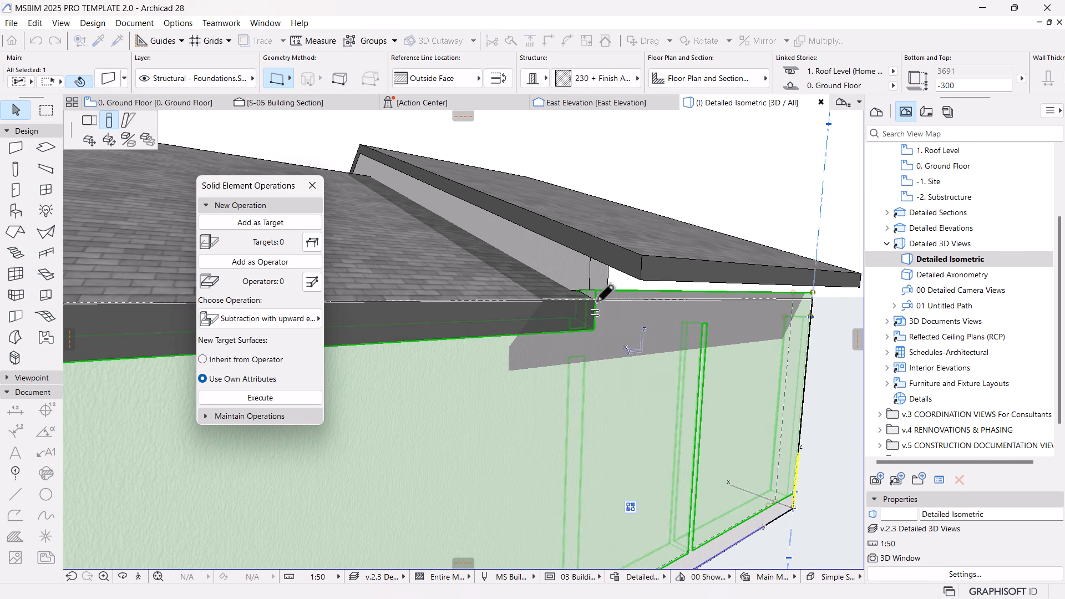
key("Escape")
scroll(684, 339, "down", 4)
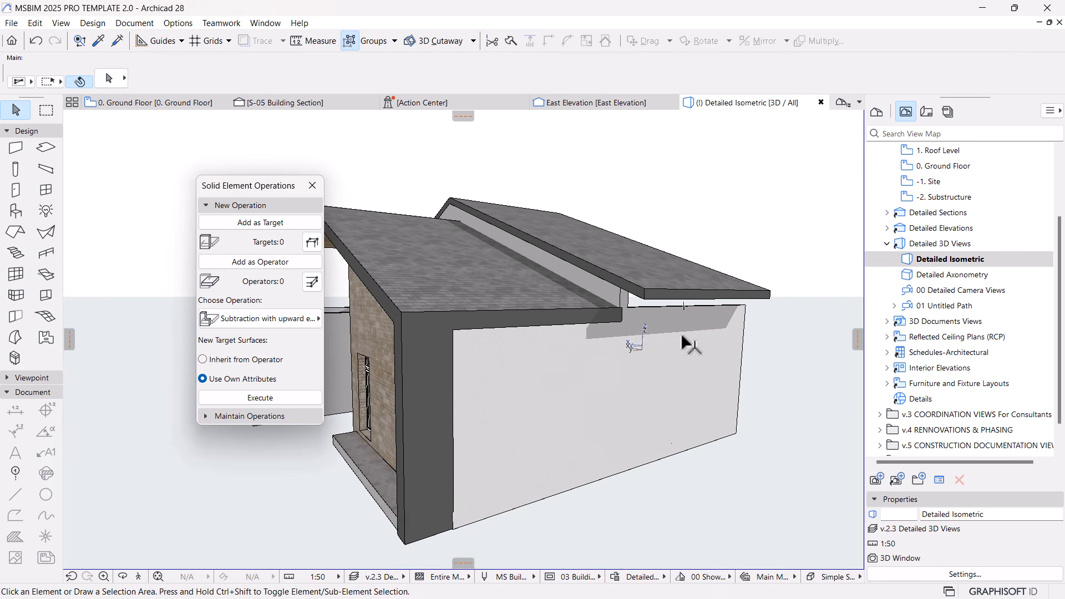
middle_click_drag(702, 387, 597, 249, "shift")
left_click(677, 291)
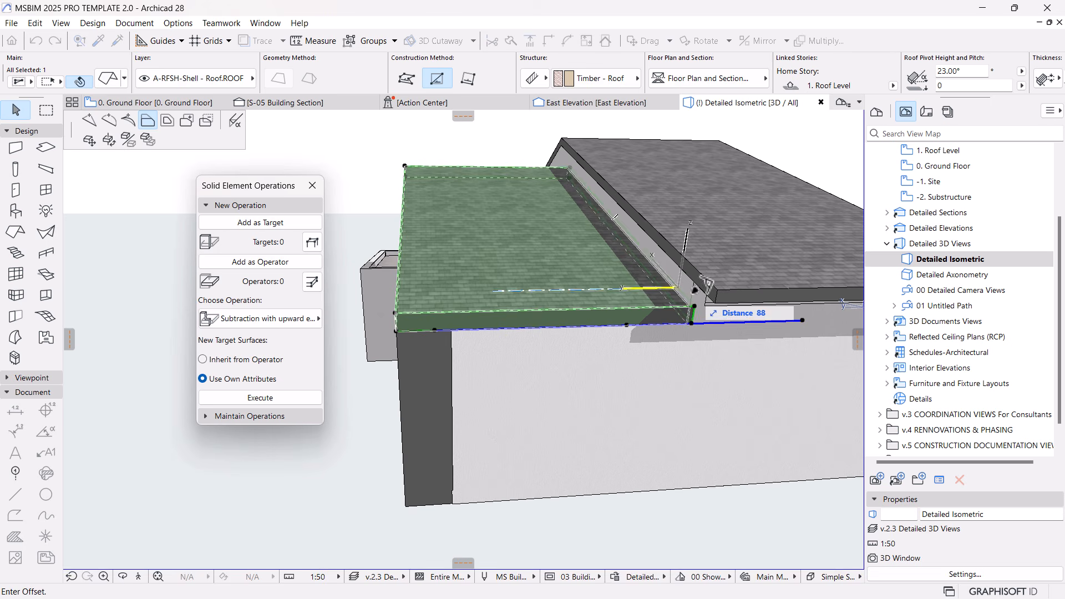
key("Escape")
scroll(702, 480, "down", 2)
middle_click_drag(699, 478, 627, 333, "shift")
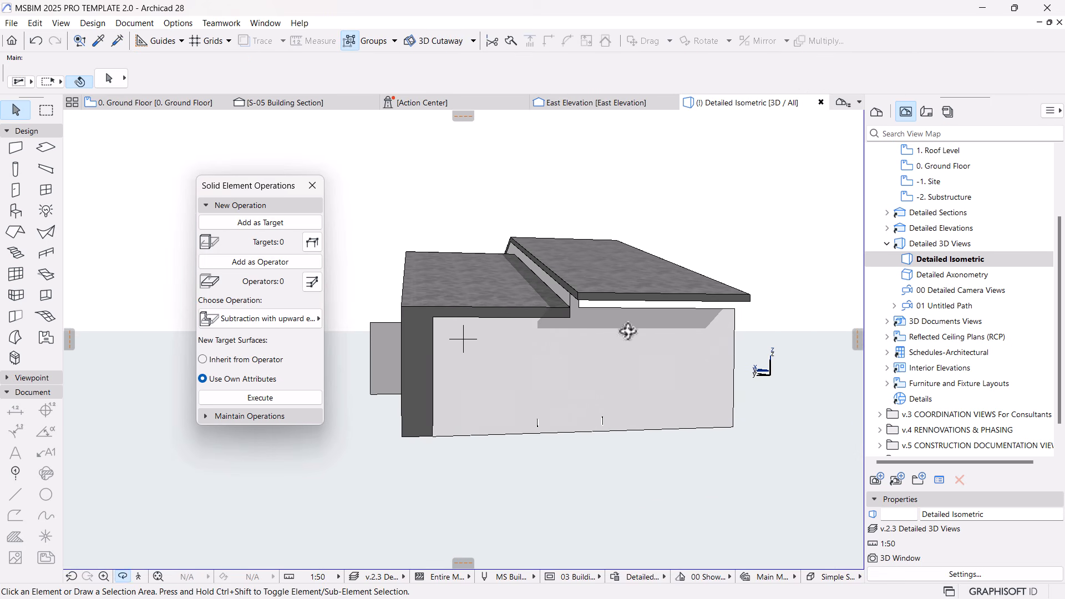
Split the long west wall at both cross walls on the Ground Floor plan.
left_click(624, 349)
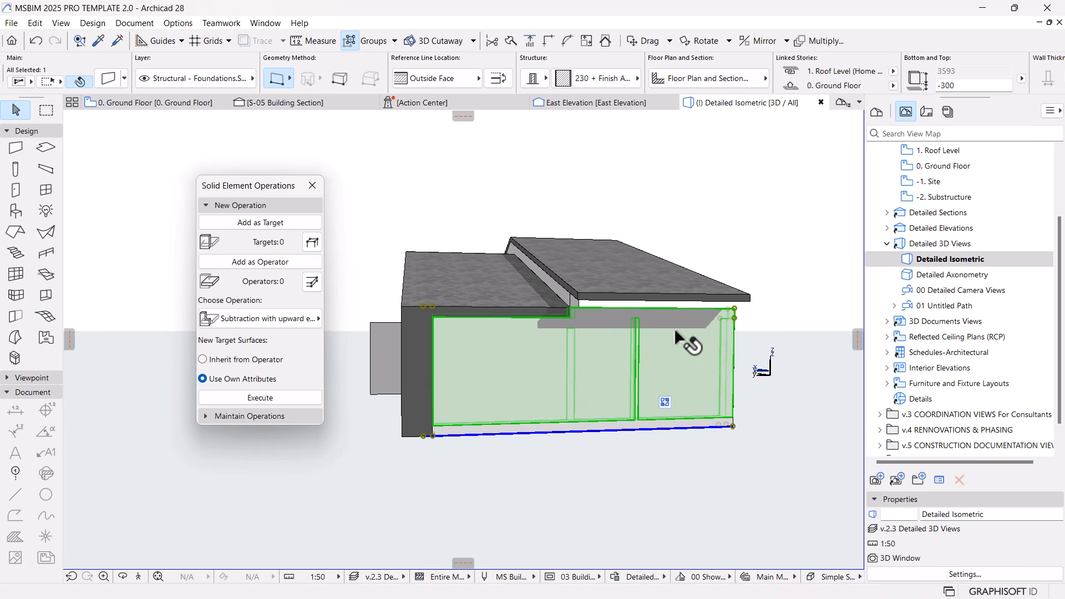
left_click(516, 242, "shift")
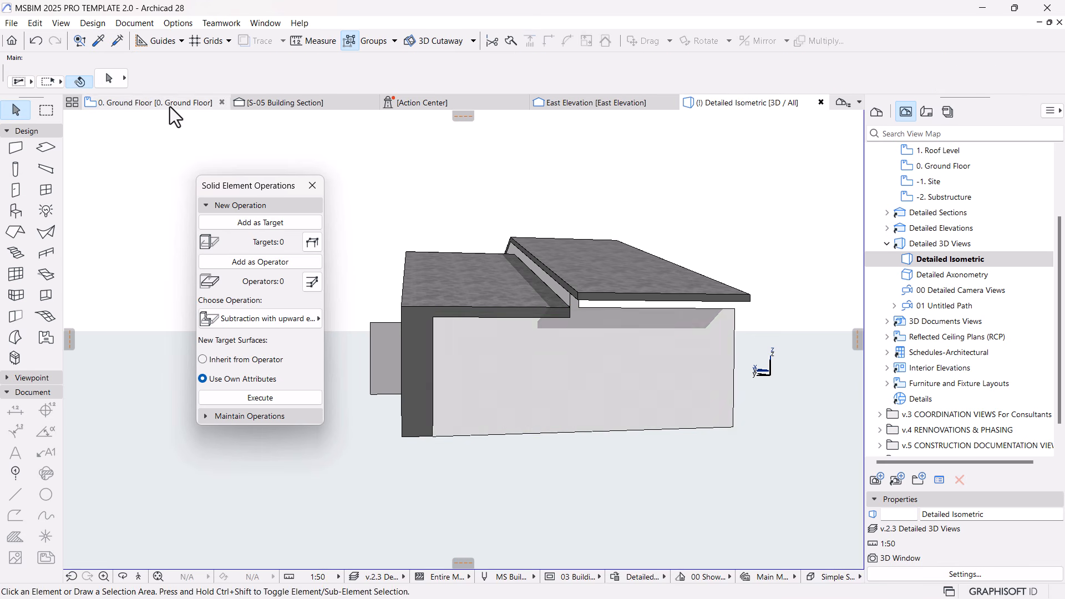
left_click(170, 107)
scroll(573, 344, "down", 1)
middle_click_drag(482, 355, 578, 311)
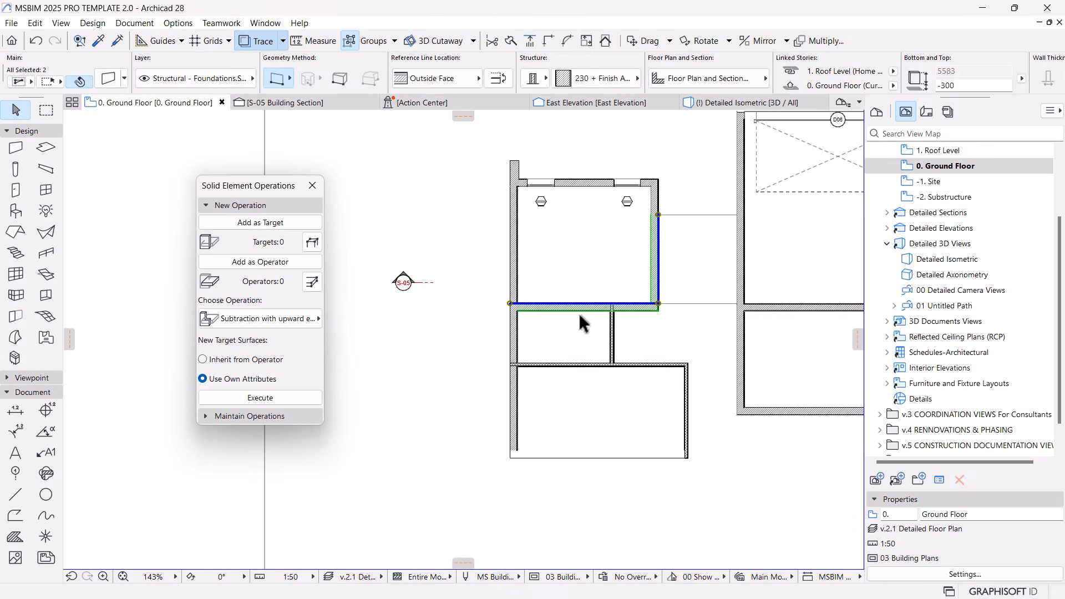
key("Escape")
left_click(510, 40)
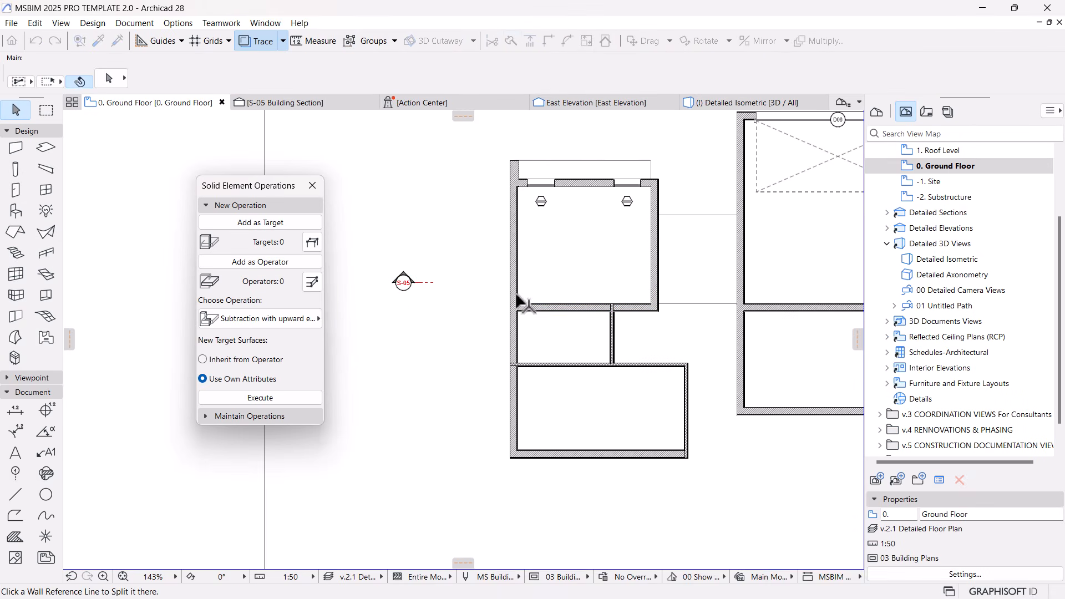
scroll(497, 352, "up", 4)
left_click(500, 351)
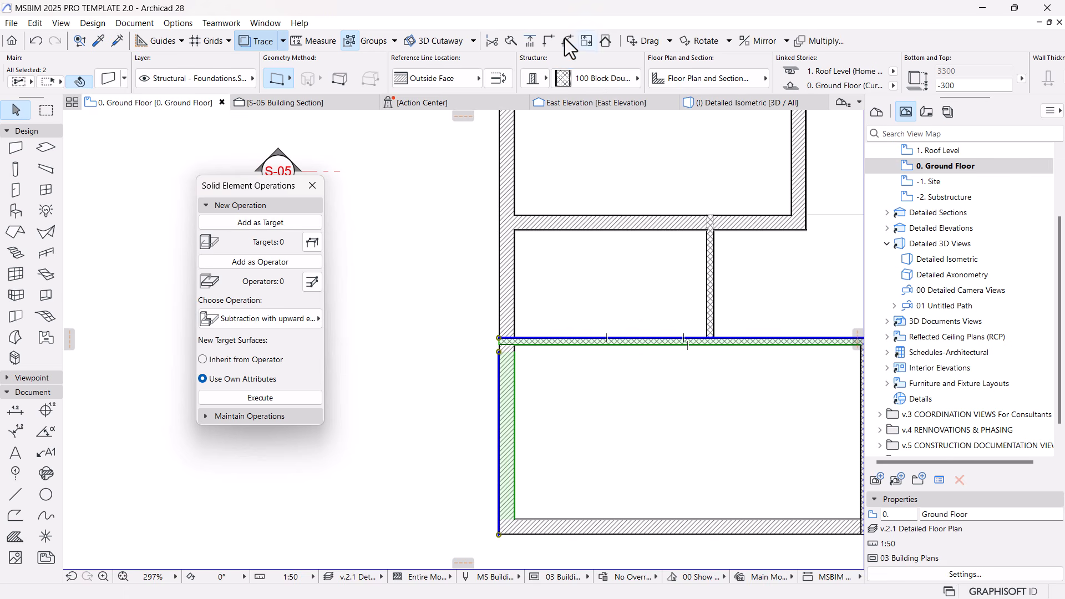
Intersect the lower and middle segments of the split west wall with the southern 100 block cross wall.
left_click(548, 38)
left_click(507, 283)
left_click(561, 340, "shift")
left_click(551, 42)
key("Escape")
Transfer all settings of the northern 230 + Finish ASH White cross wall to the southern 100 block cross wall.
left_click(640, 225, "alt")
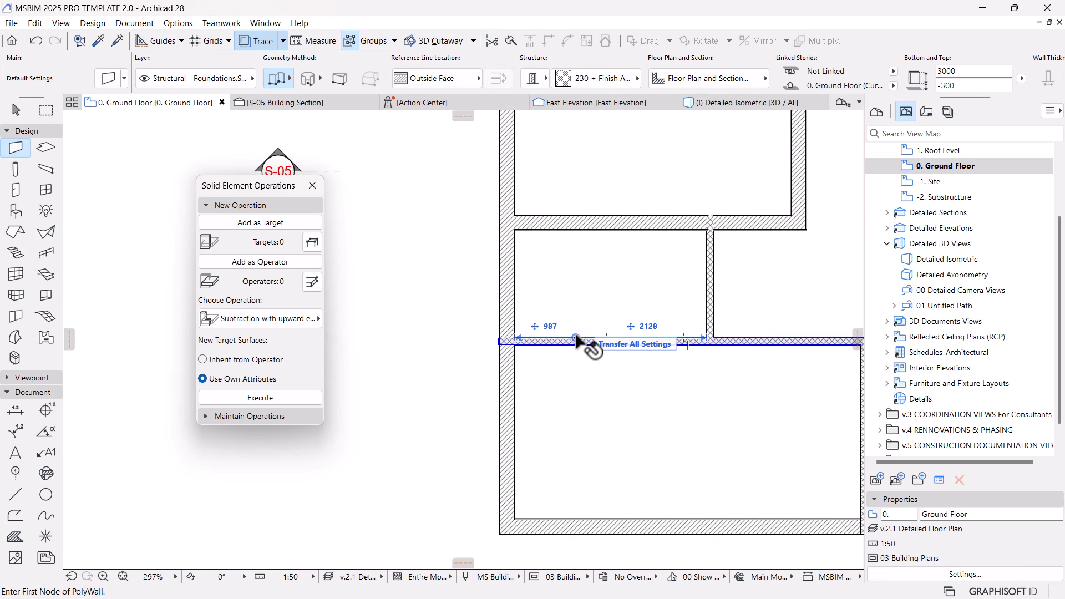
left_click(574, 345, "ctrl+alt")
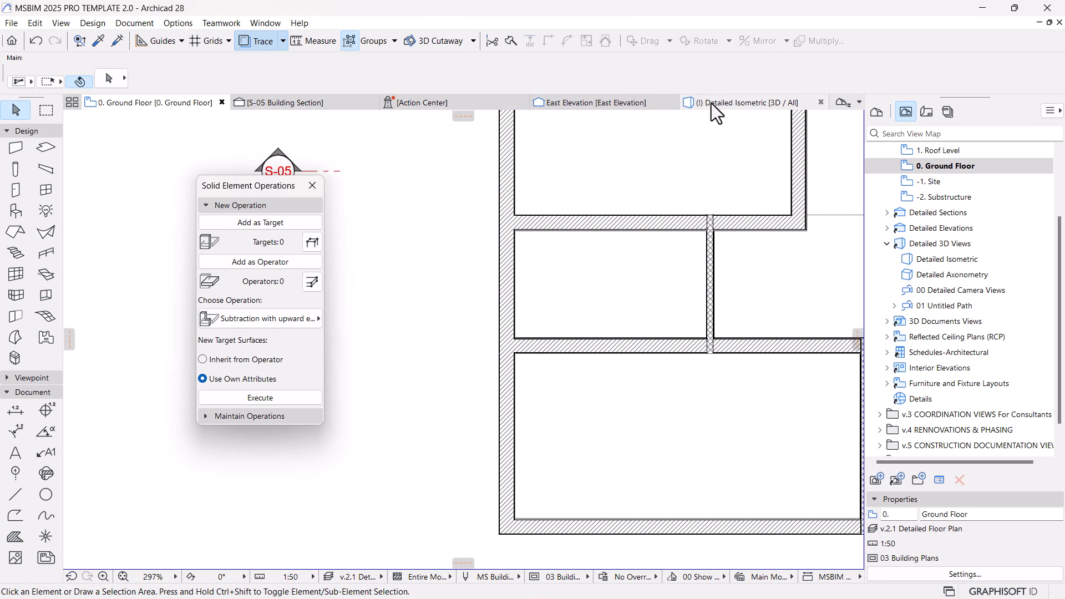
mouse_move(711, 103)
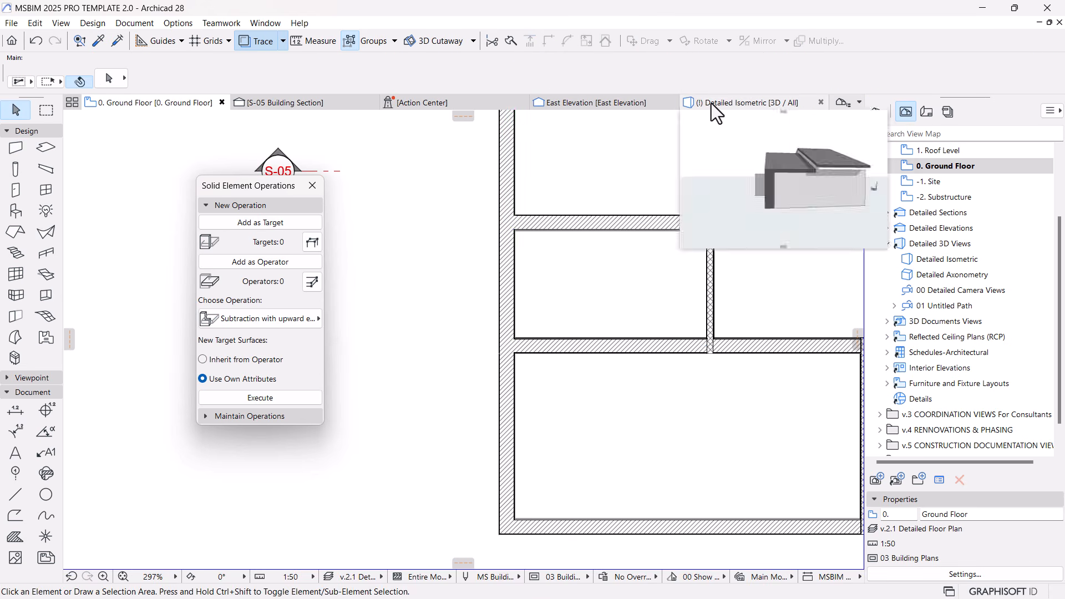
Intersect the middle and upper segments of the split west wall with the northern cross wall.
left_click(509, 277)
scroll(510, 190, "up", 2)
left_click(536, 142)
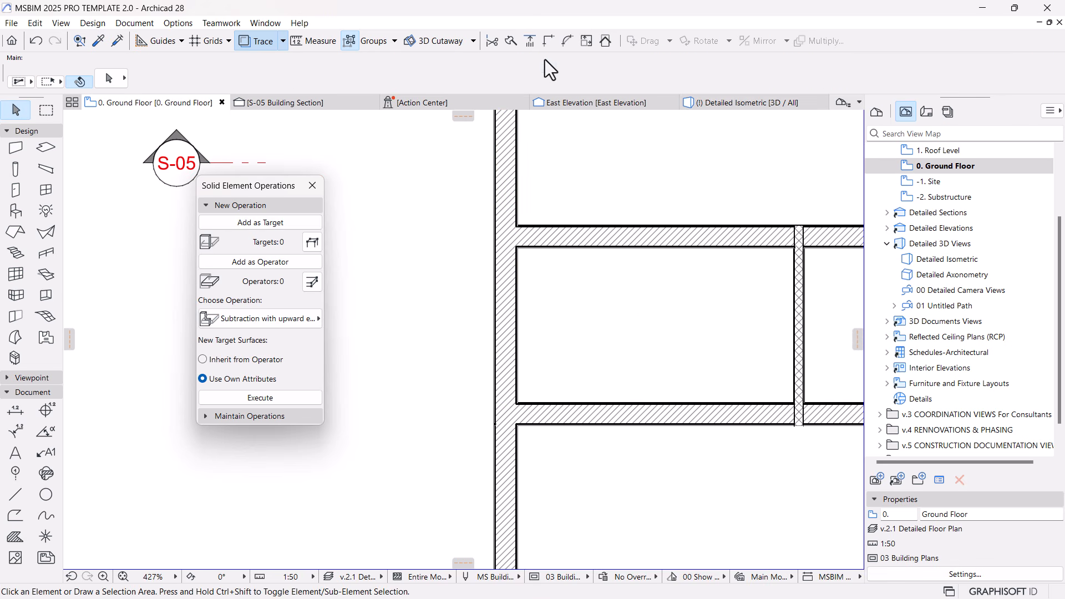
left_click(505, 289)
left_click(546, 251, "shift")
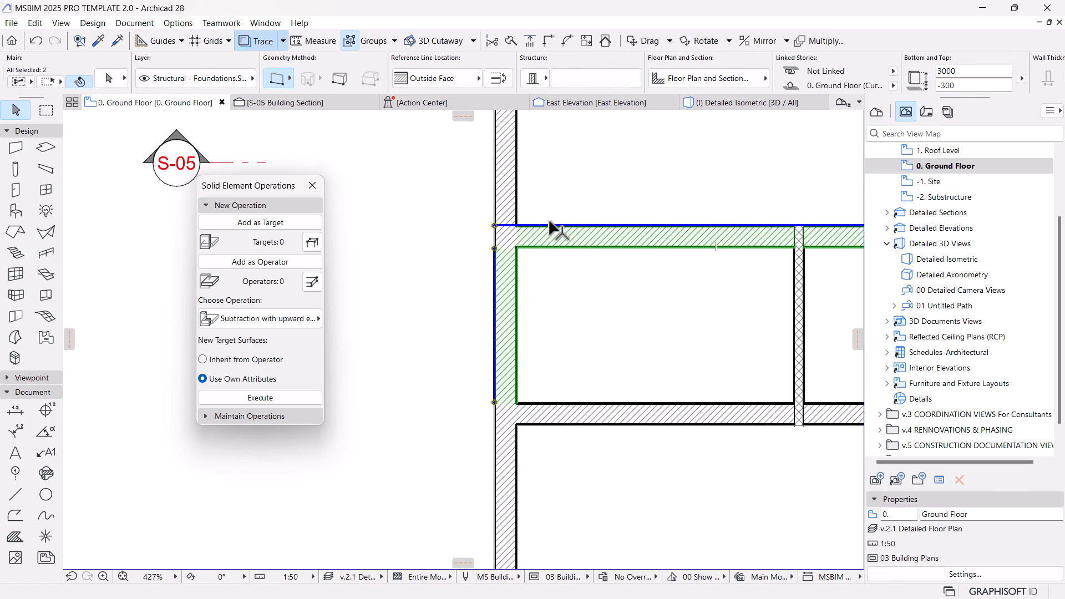
left_click(552, 42)
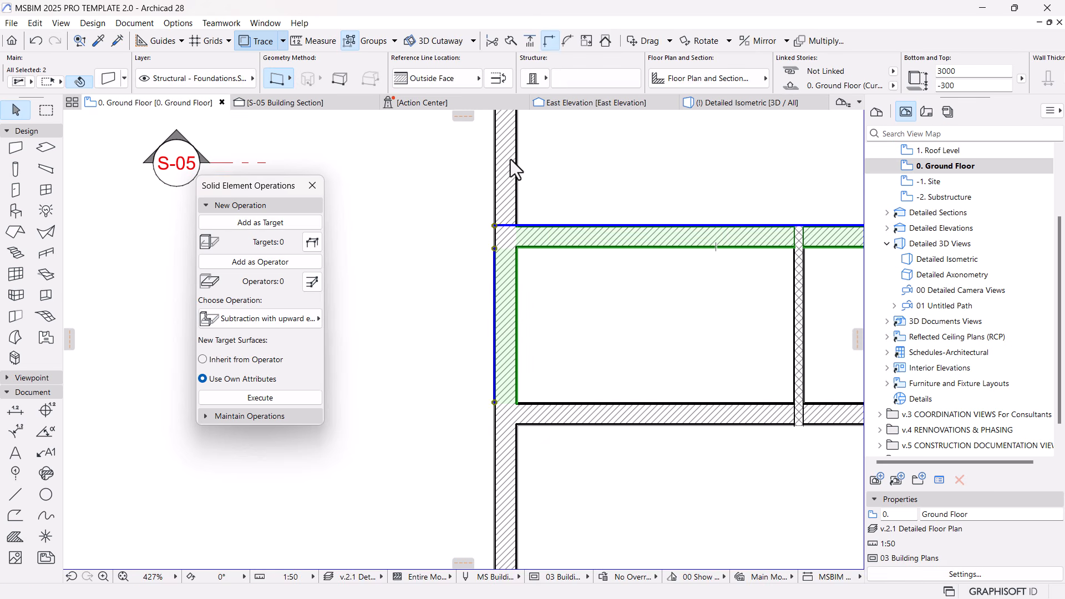
left_click(503, 203)
left_click(555, 247, "shift")
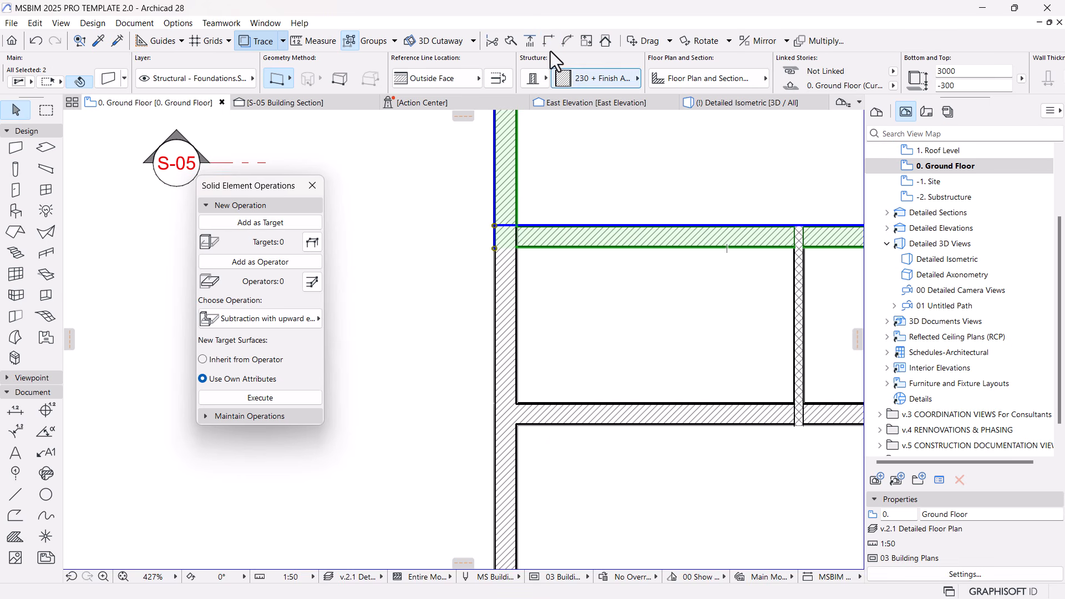
Move the middle segment of the west wall inward in two 300 mm moves to form a recess.
left_click(507, 293)
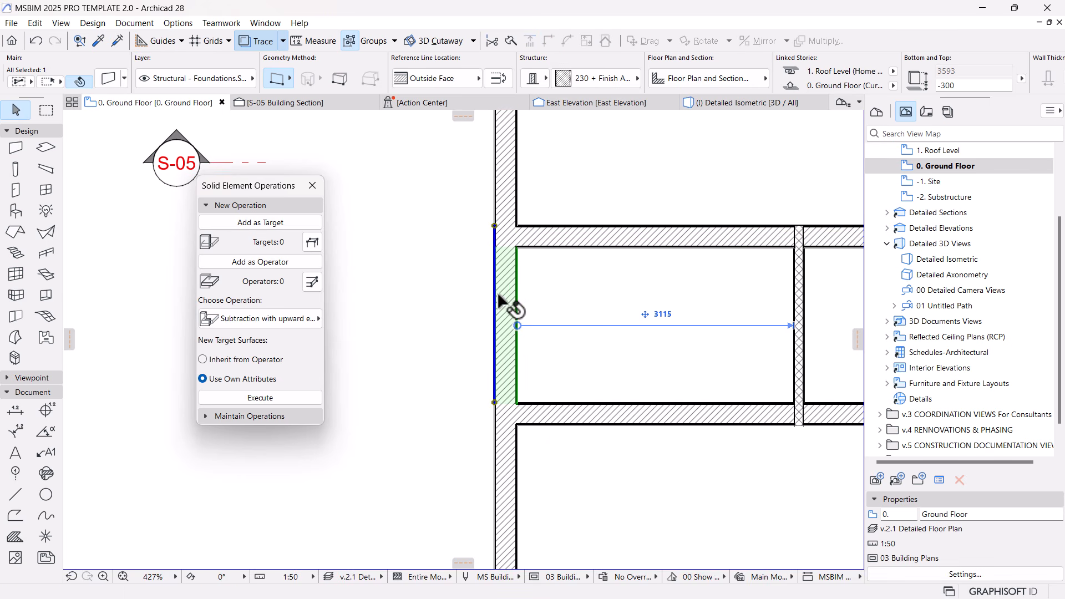
left_click_drag(496, 294, 551, 308)
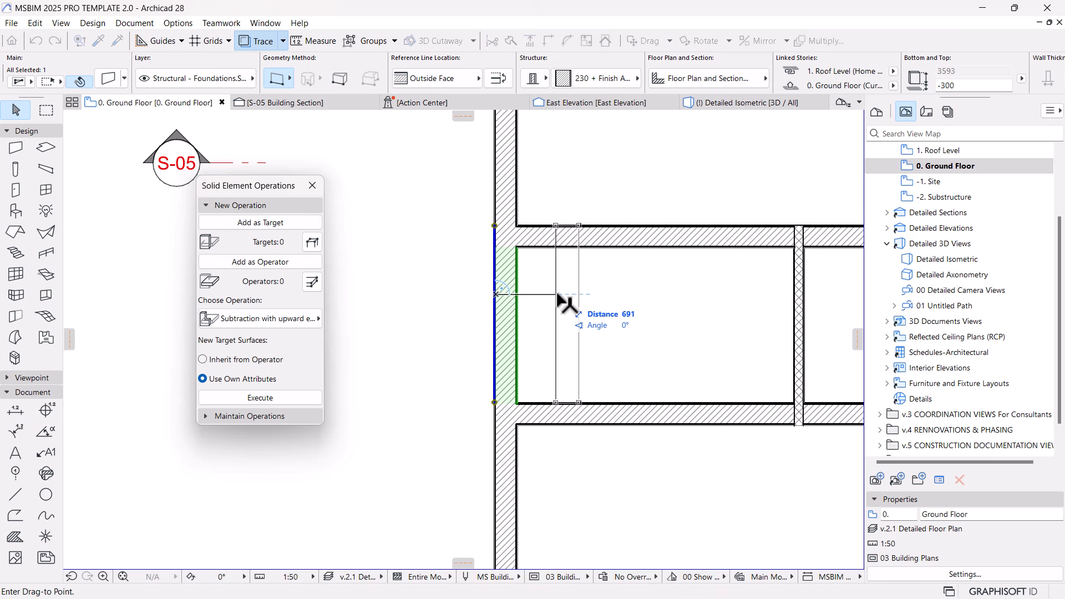
key("Return")
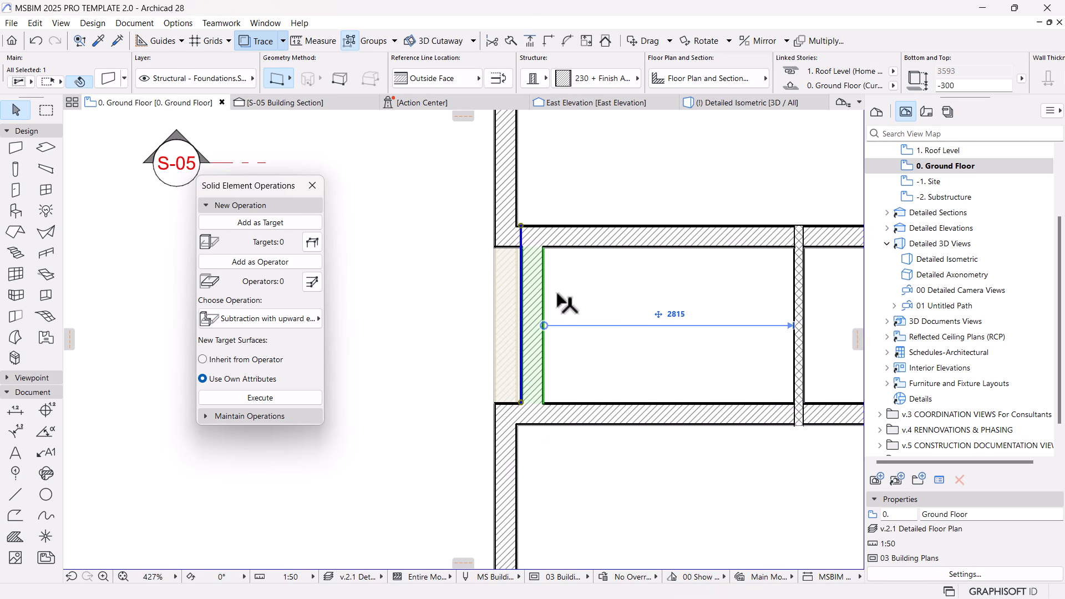
left_click(530, 287)
type("300")
key("Return")
In the Detailed Isometric 3D view, raise the wall top at the recess's northern corner to the underside of the block above.
scroll(582, 350, "down", 4)
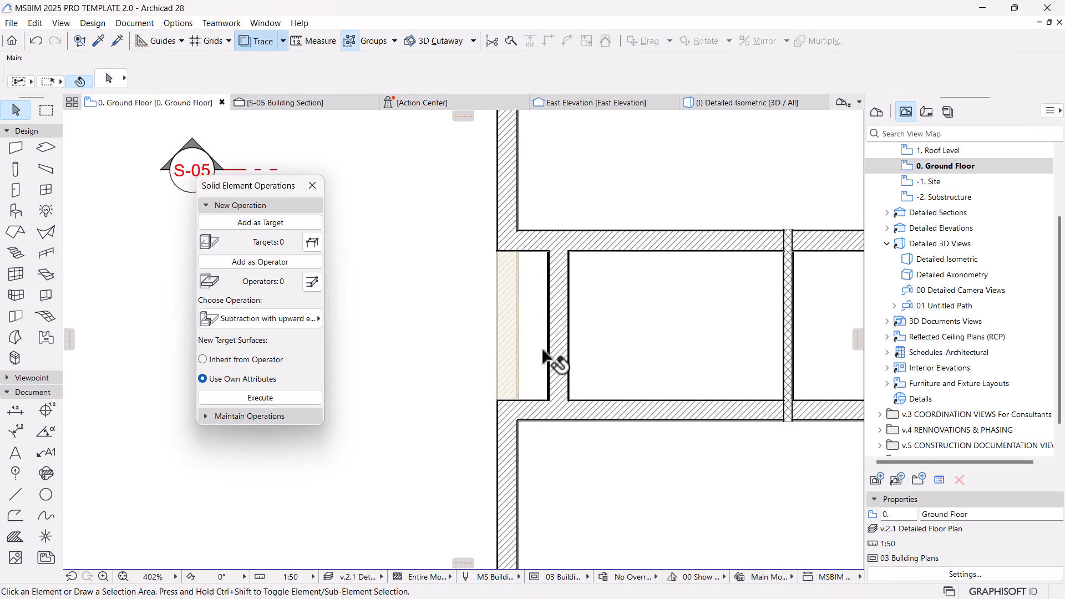
scroll(611, 349, "down", 2)
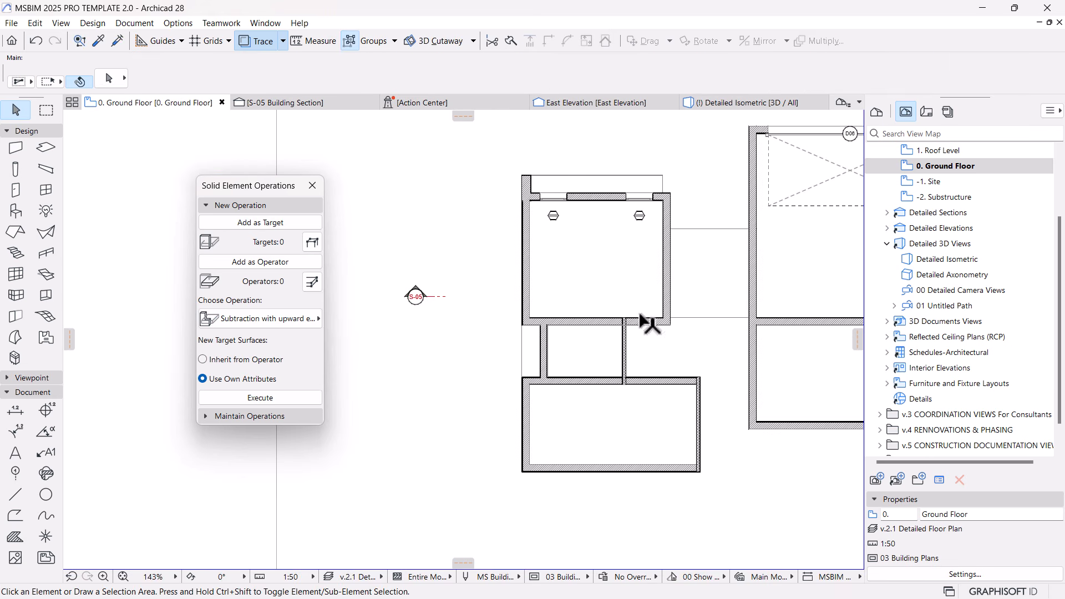
scroll(538, 344, "up", 6)
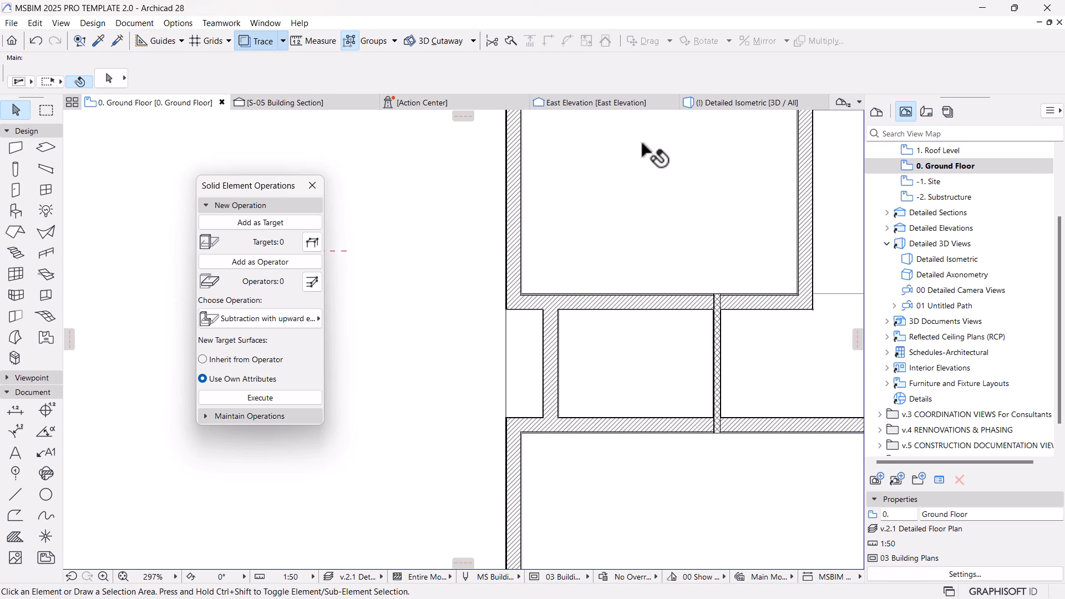
scroll(607, 328, "down", 8)
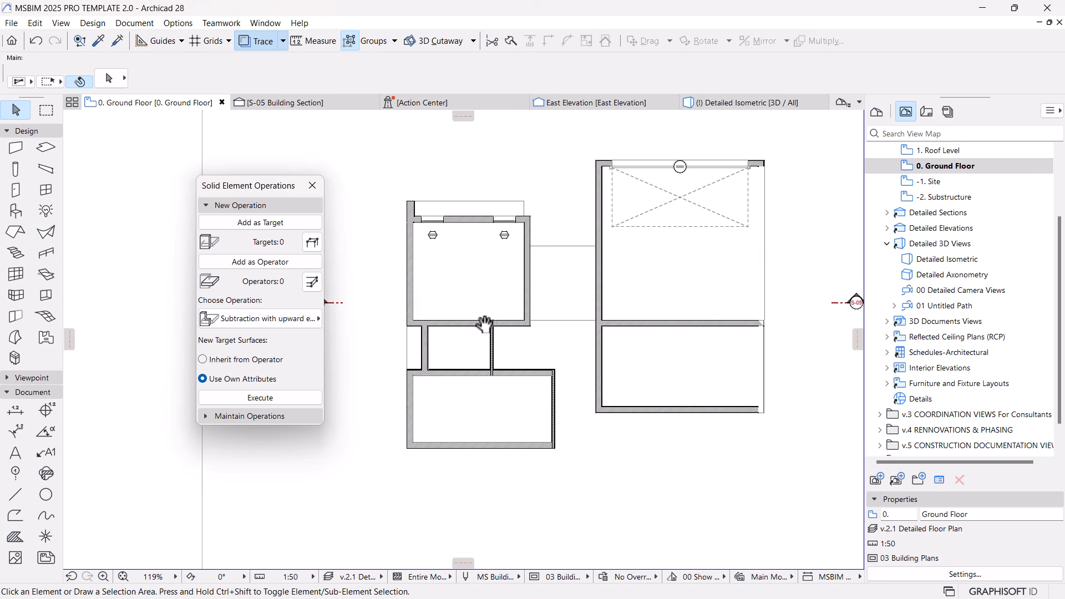
left_click(690, 103)
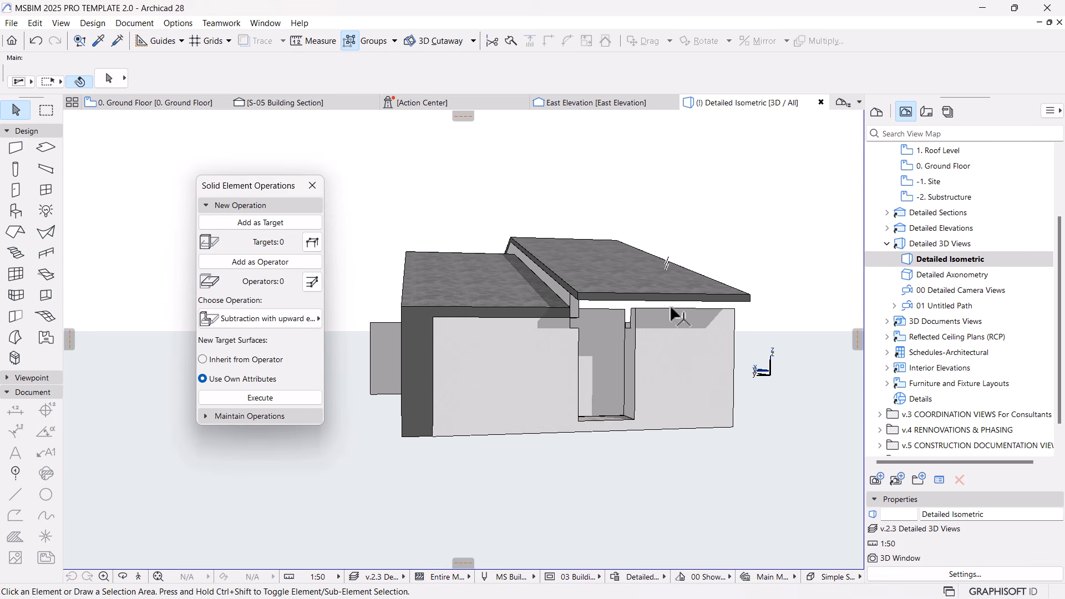
middle_click_drag(669, 318, 450, 365, "shift")
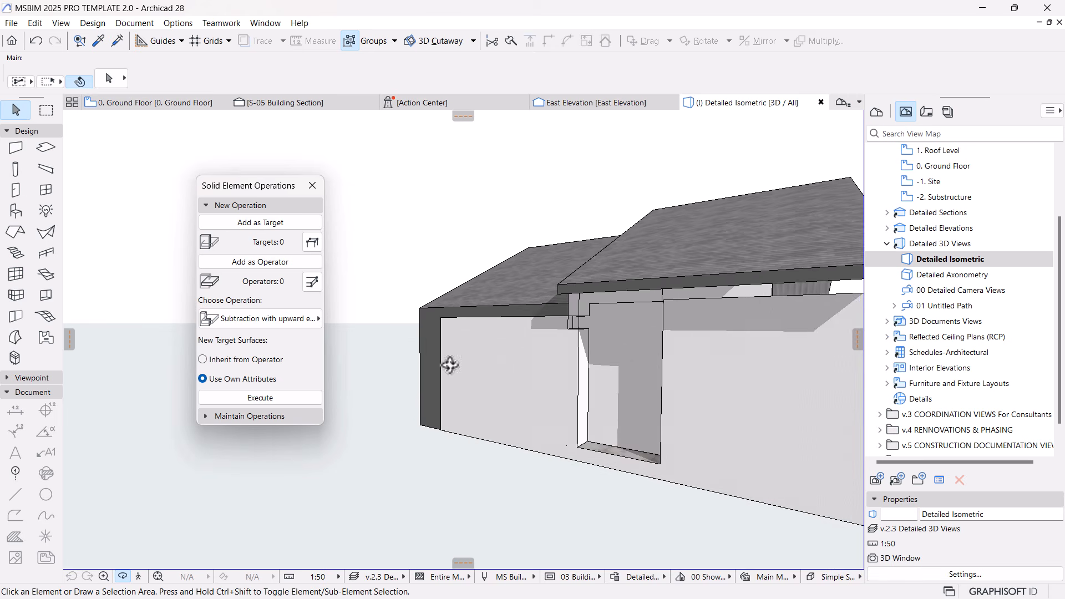
scroll(701, 332, "up", 6)
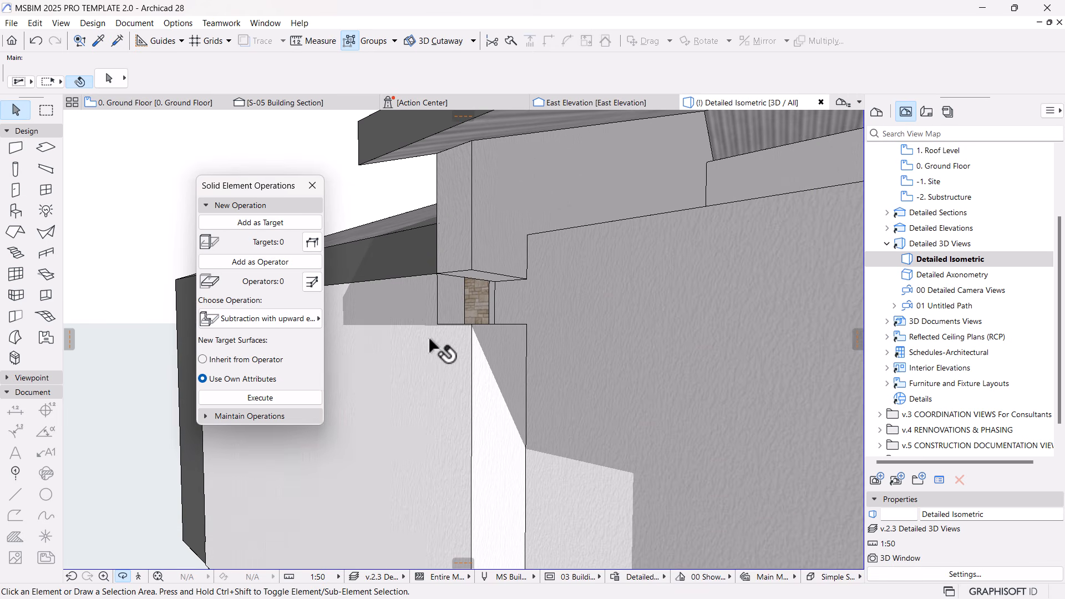
left_click(508, 338)
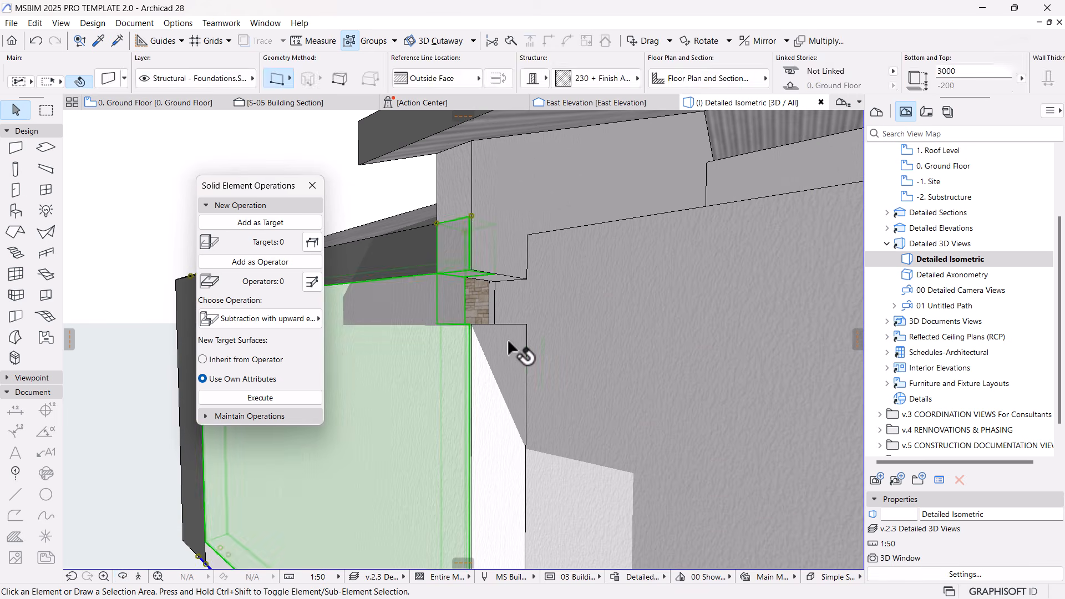
left_click(471, 324)
left_click(474, 270)
key("Escape")
scroll(592, 307, "down", 4)
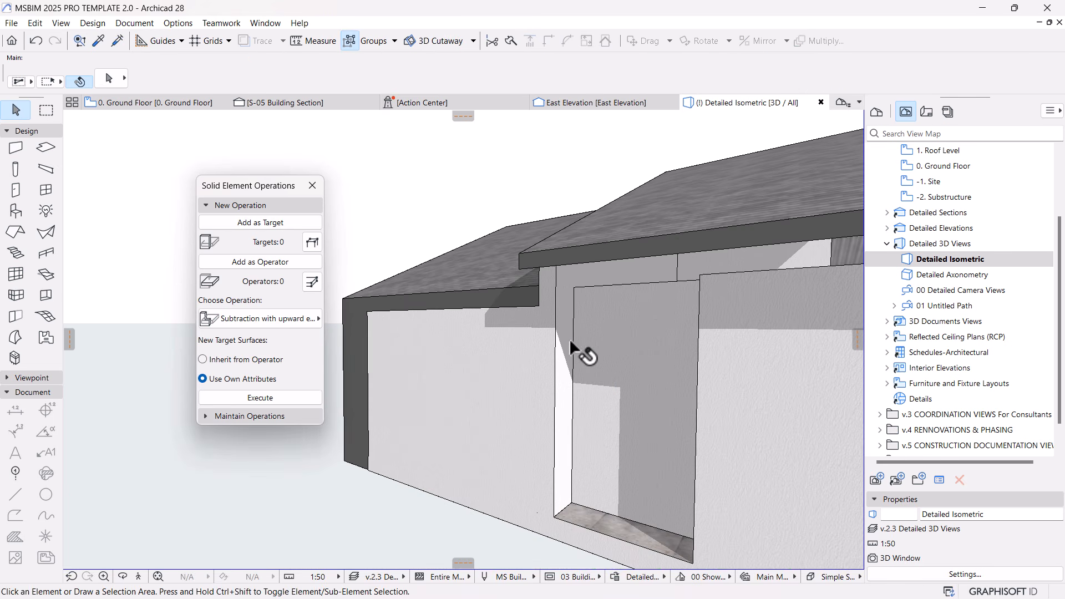
Raise the tops of the recess's back wall and the adjoining southern cross wall into the upper roof, to a height of 4353.
middle_click_drag(570, 387, 632, 339, "shift")
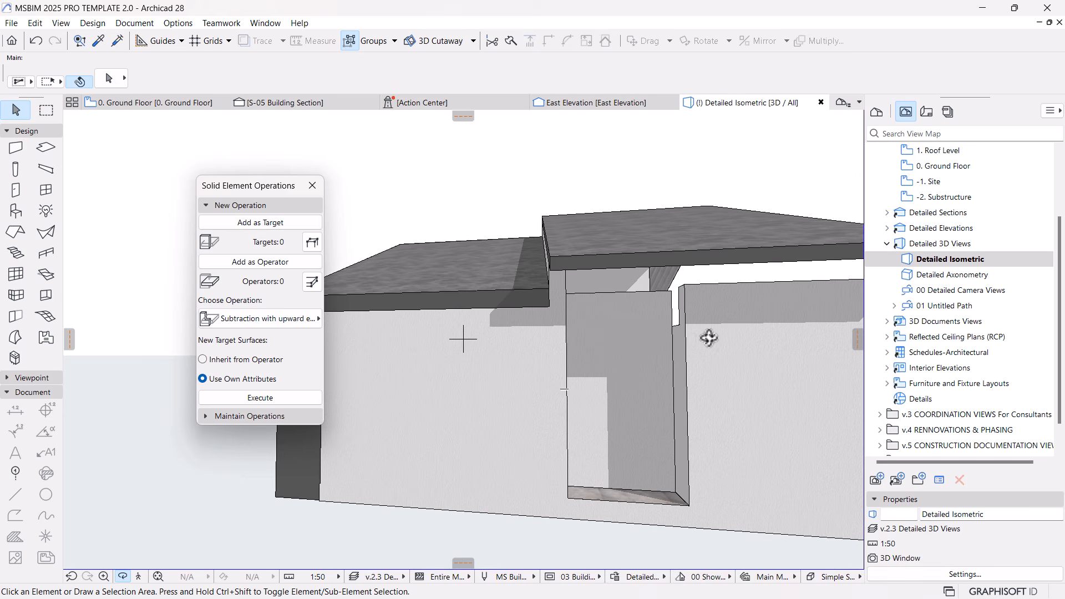
left_click(672, 308)
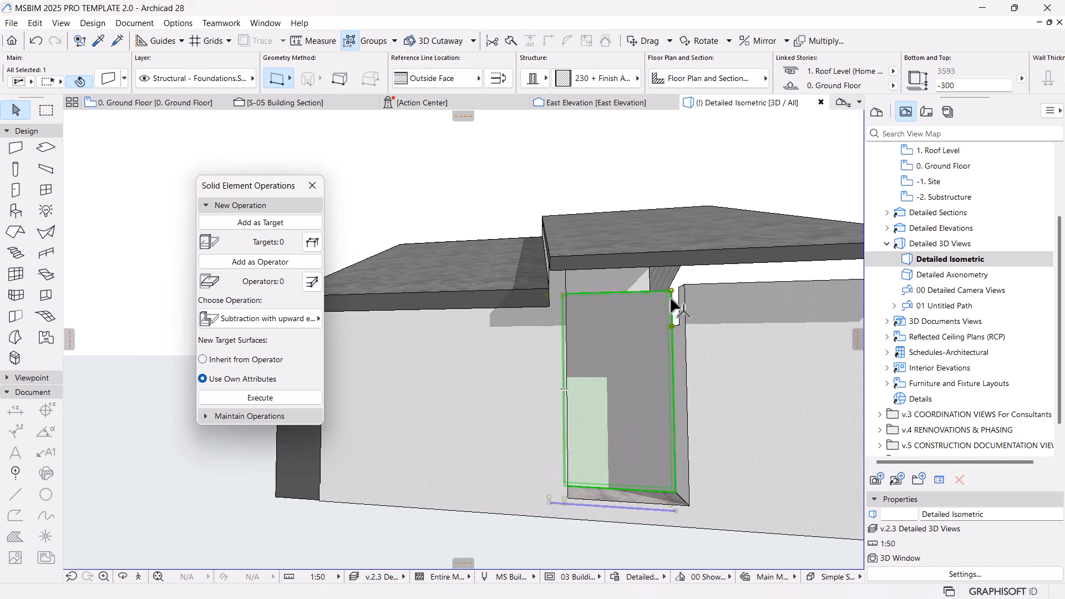
left_click(670, 289)
left_click(555, 247)
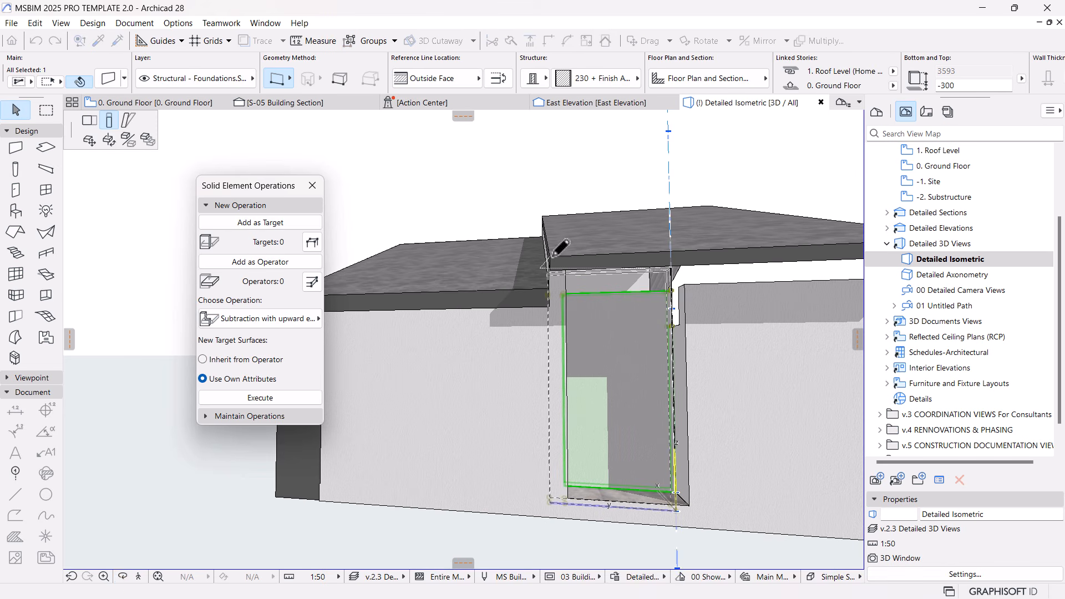
left_click(677, 356)
left_click(685, 324)
left_click(683, 264)
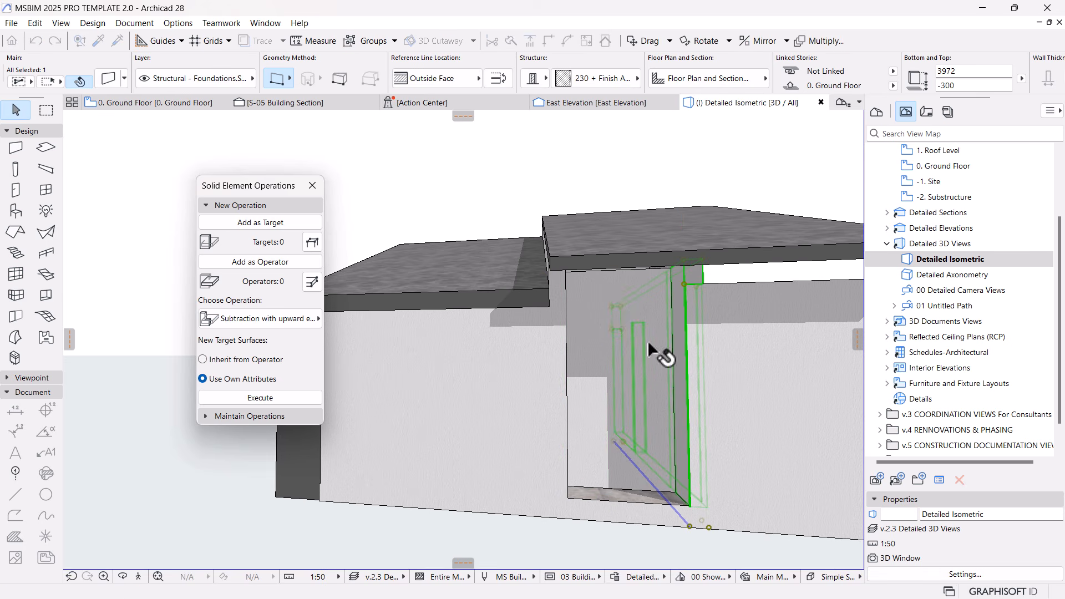
left_click(585, 291, "shift")
left_click(701, 260)
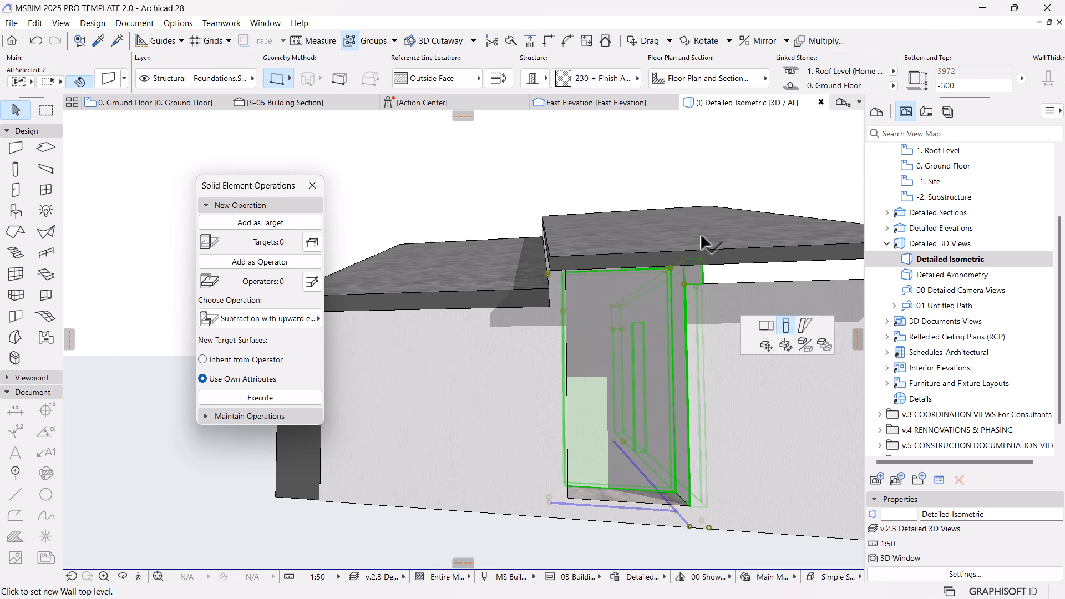
left_click(688, 237)
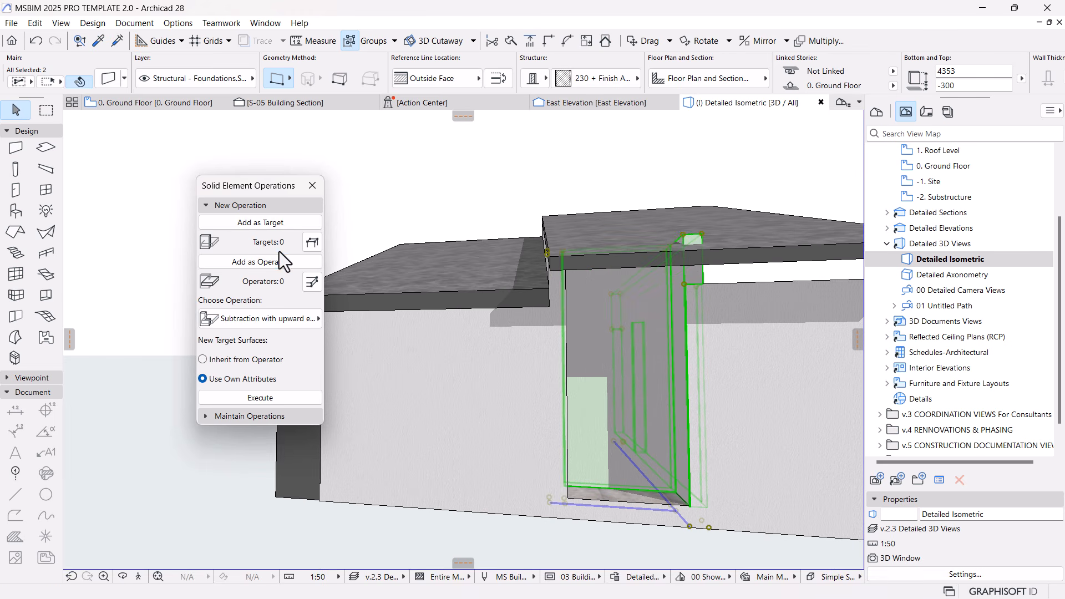
Trim the two raised recess walls with the upper roof as operator, using subtraction with upward extrusion.
left_click(270, 222)
left_click(697, 223)
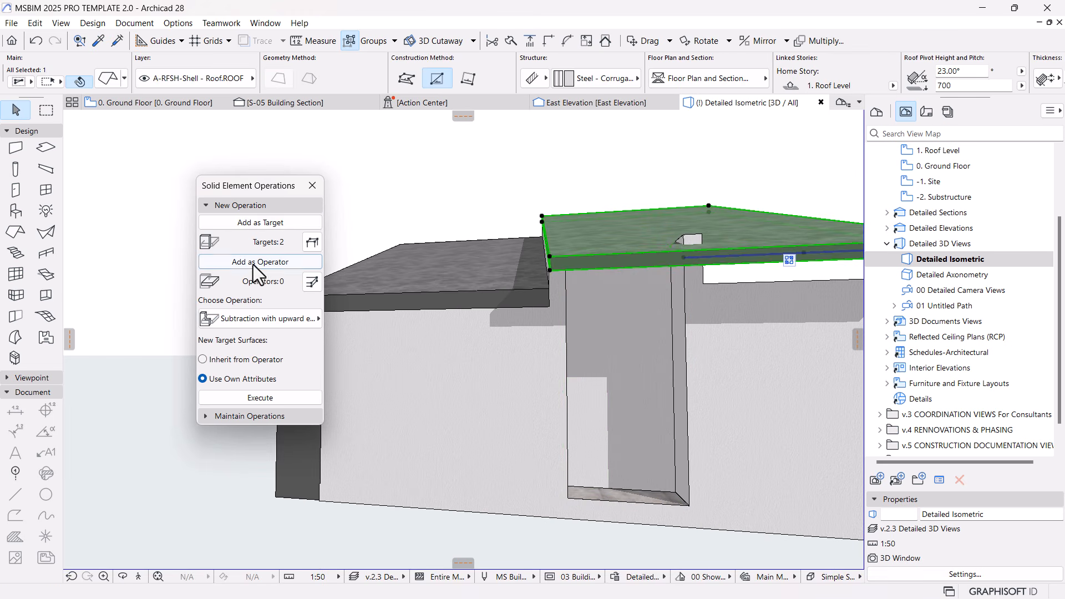
left_click(260, 398)
left_click(797, 166)
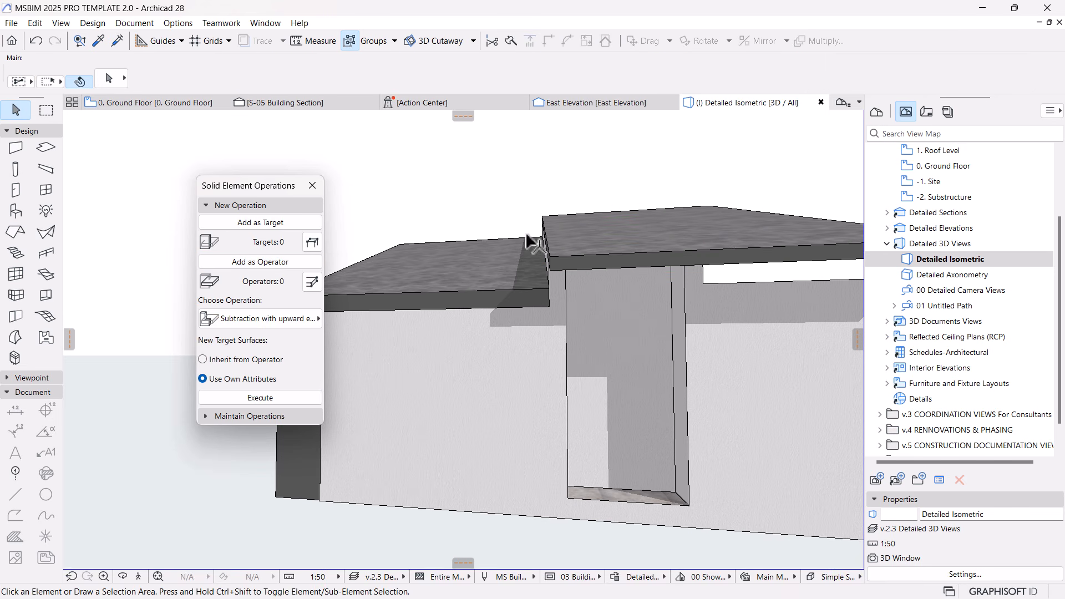
Raise the southern white side wall to 4538 and trim it with the upper roof using subtraction with upward extrusion.
key("o")
scroll(482, 380, "down", 3)
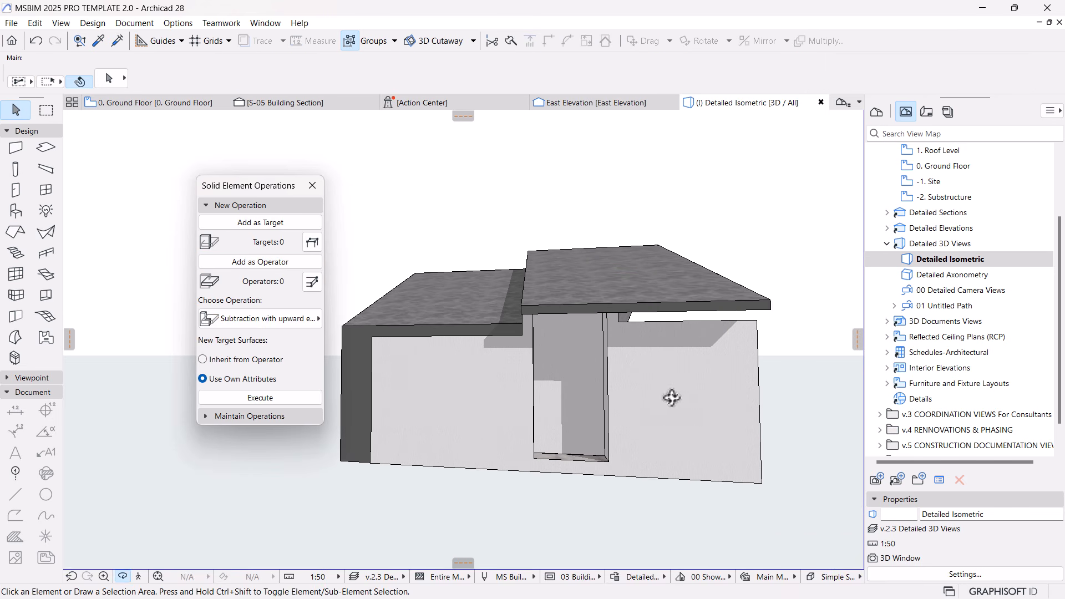
left_click(698, 381)
left_click(757, 332)
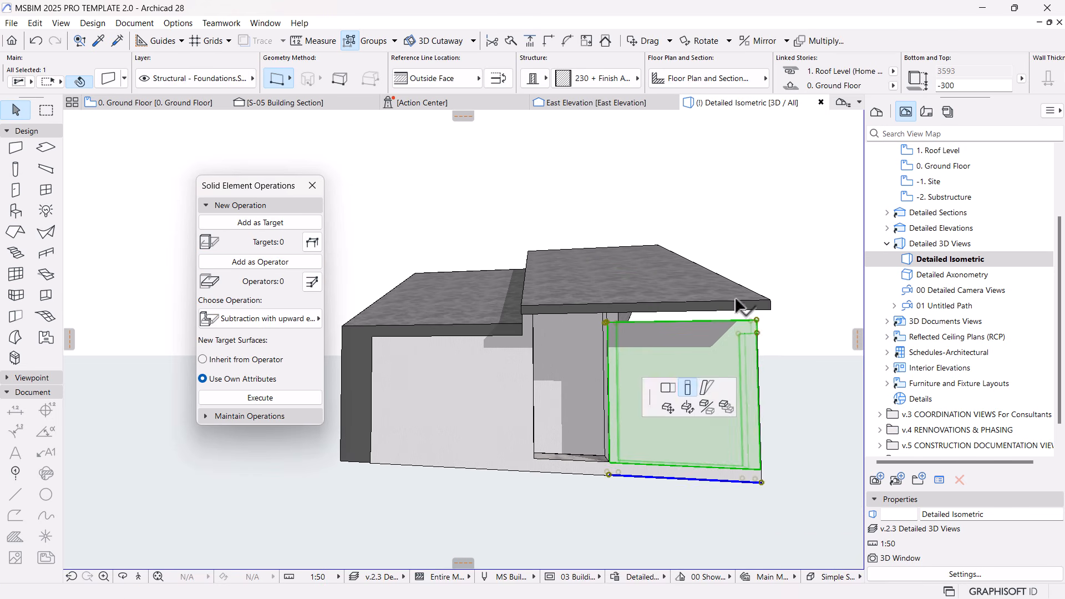
left_click(694, 275)
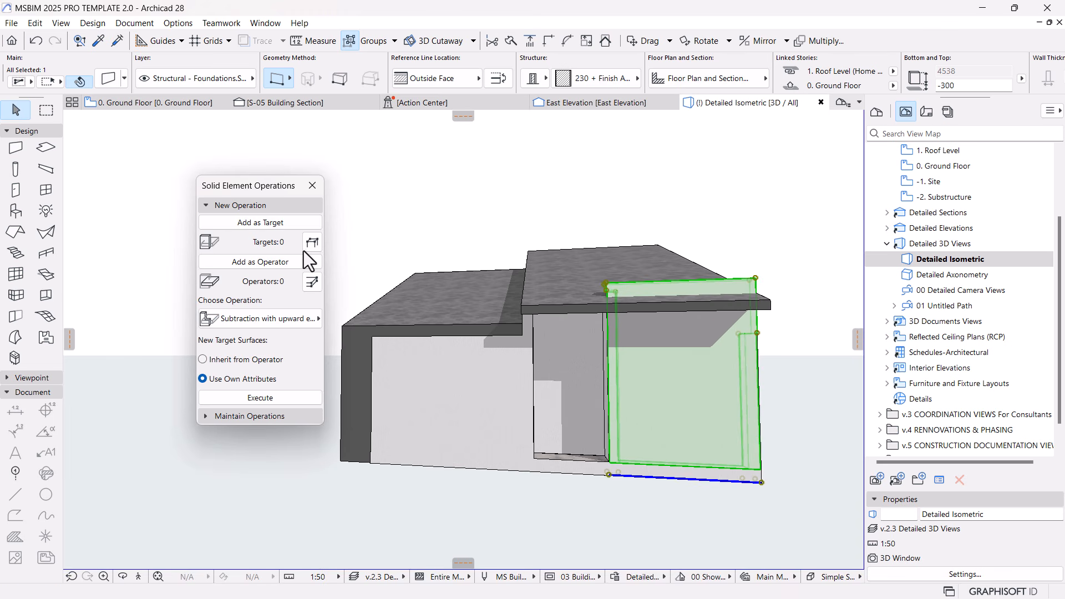
left_click(593, 263)
left_click(260, 262)
left_click(272, 398)
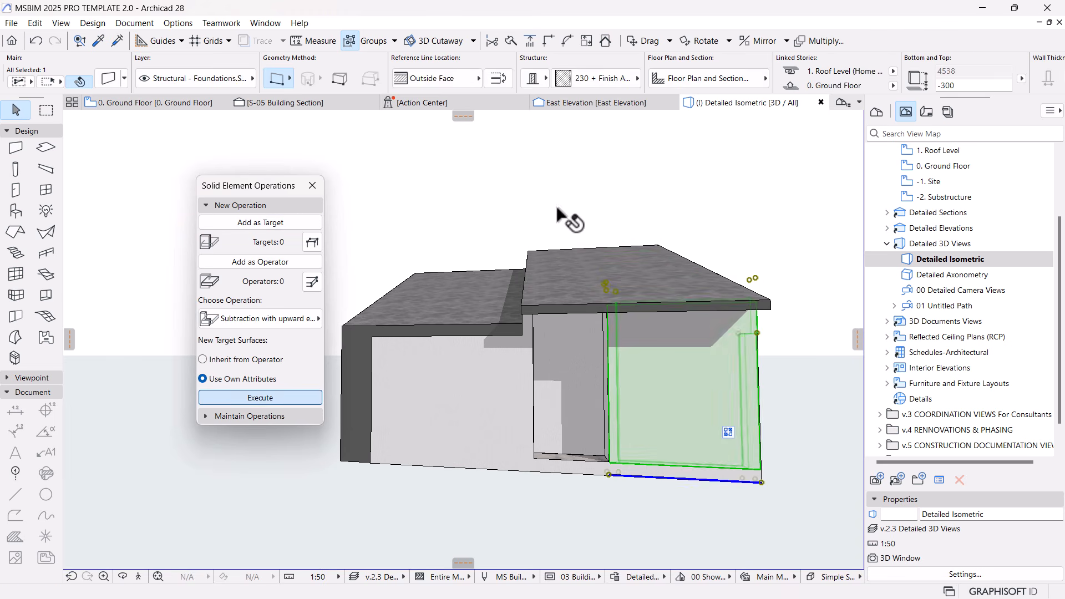
left_click(551, 209)
Inspect the house model from all sides, checking how the walls, recess and front facade meet the roofs.
key("o")
left_click_drag(738, 448, 616, 415)
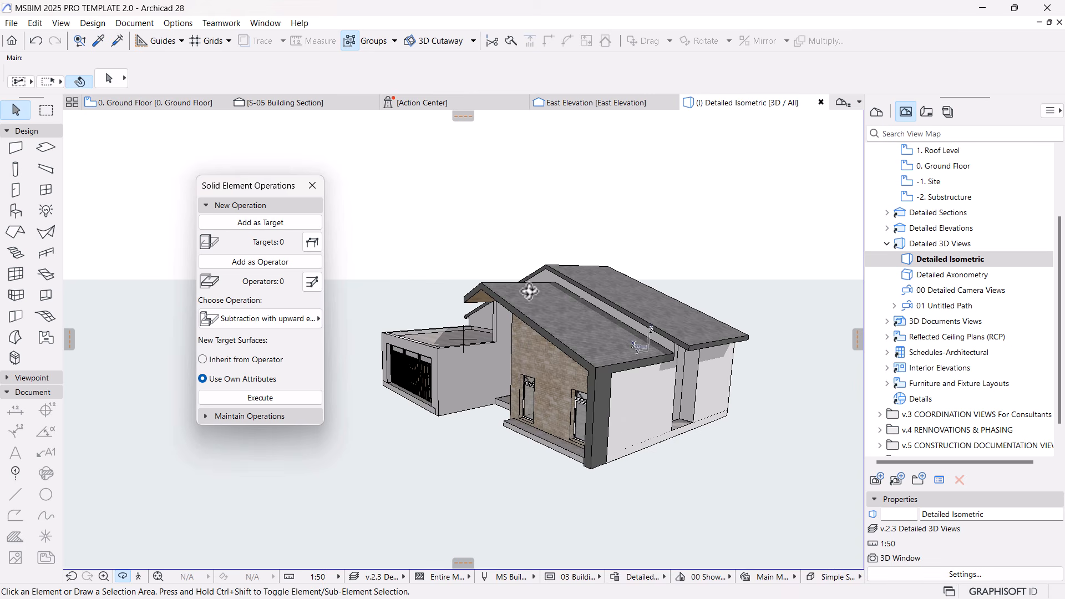
scroll(536, 296, "up", 2)
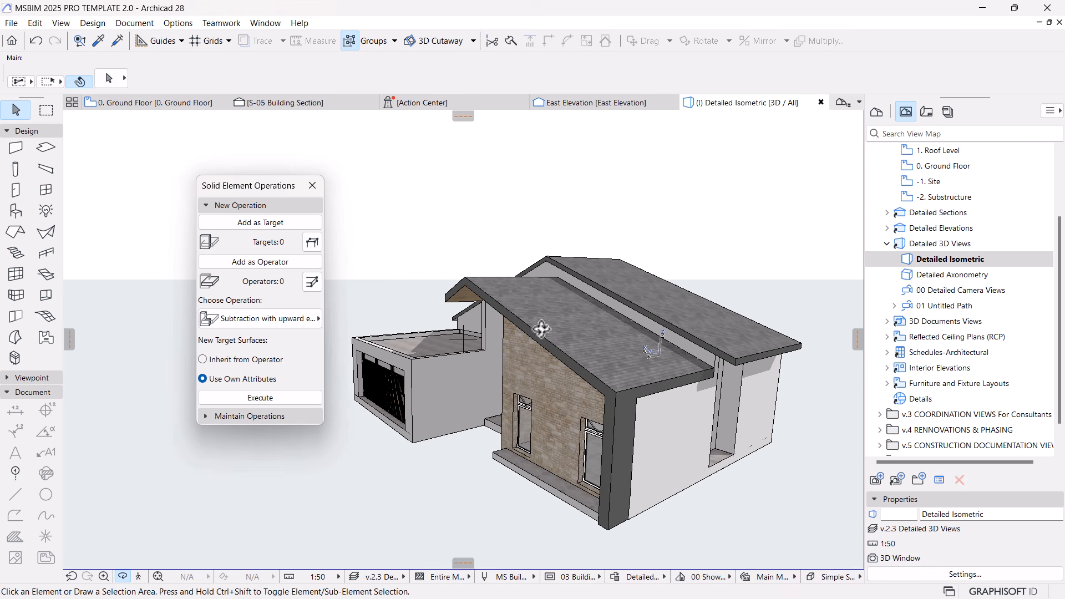
left_click_drag(633, 465, 492, 300)
left_click_drag(721, 436, 679, 284)
left_click_drag(693, 425, 754, 392)
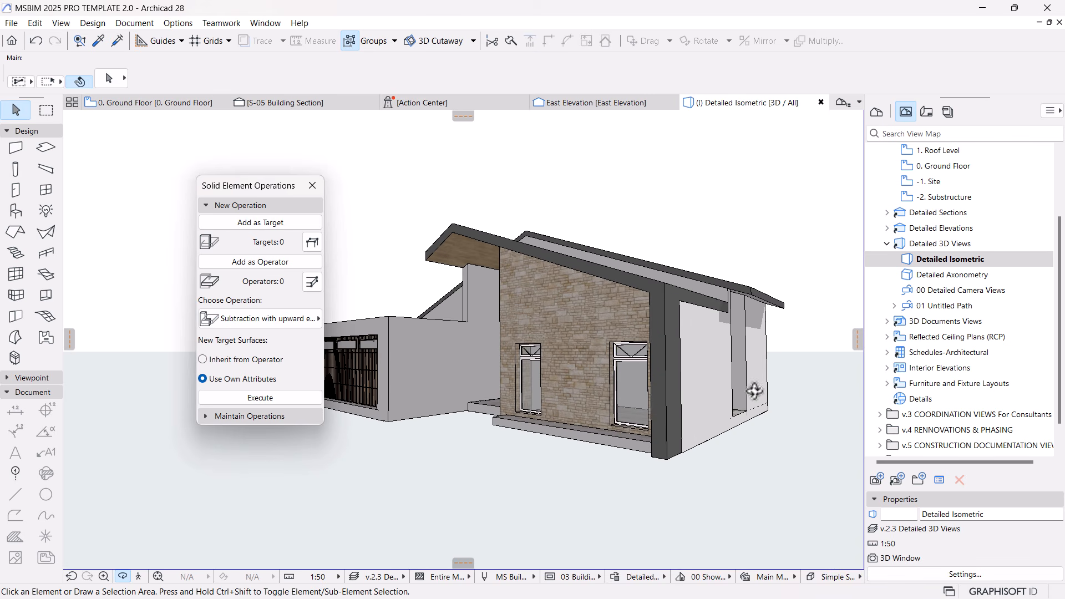
left_click_drag(697, 413, 805, 416)
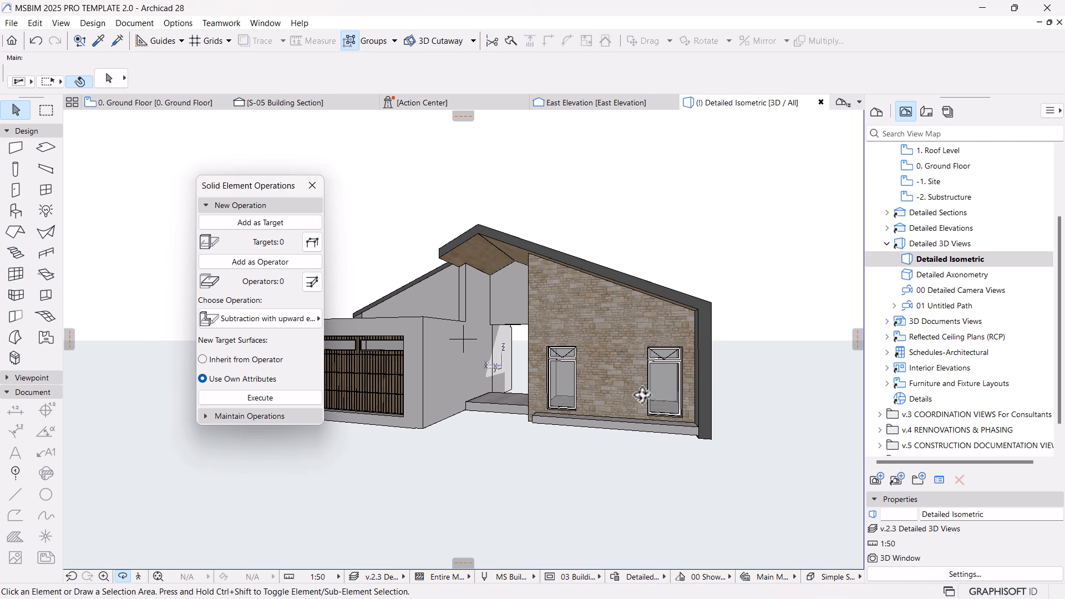
left_click_drag(721, 386, 405, 446)
scroll(434, 399, "up", 5)
scroll(418, 360, "down", 6)
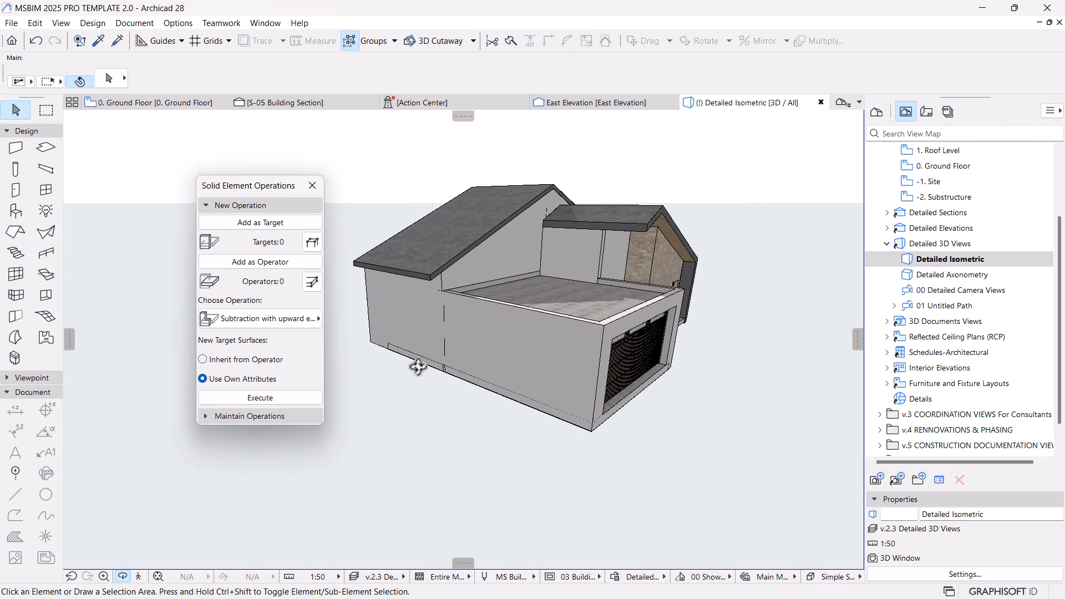
middle_click_drag(649, 421, 475, 383, "shift")
left_click_drag(475, 383, 530, 396)
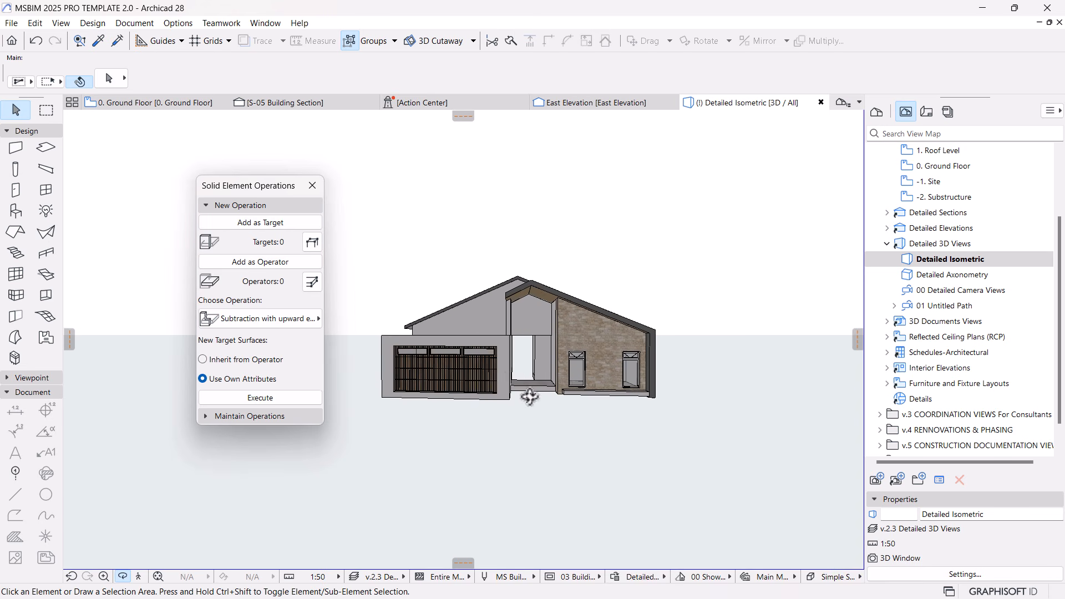
scroll(528, 296, "up", 5)
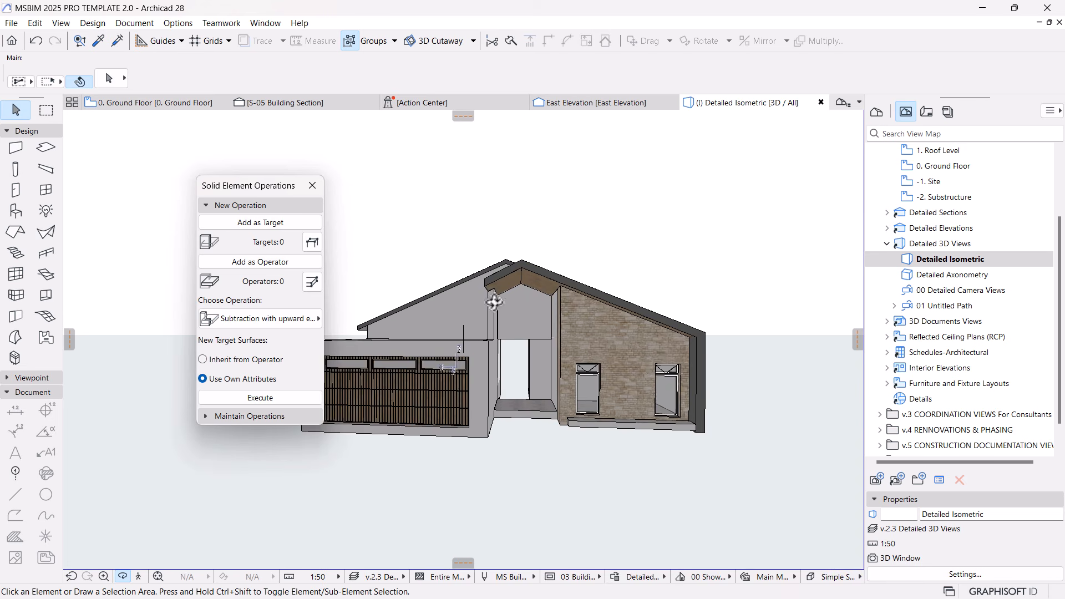
On the ground floor plan, flip the front segment of the garage's entrance-side wall to the inner side of its reference line.
left_click_drag(545, 376, 502, 272)
left_click(501, 264)
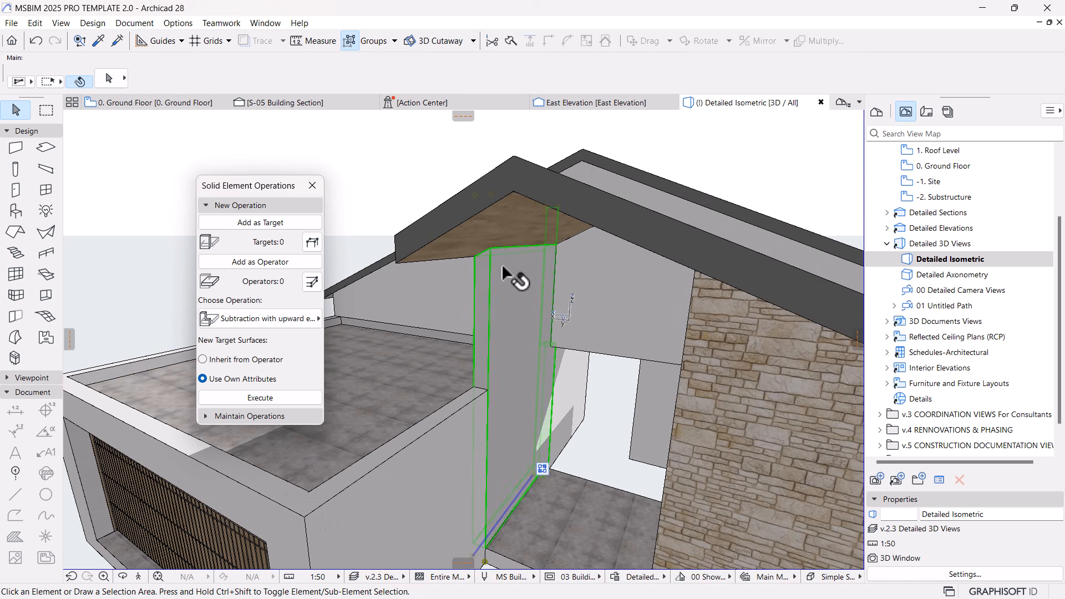
scroll(487, 262, "down", 3)
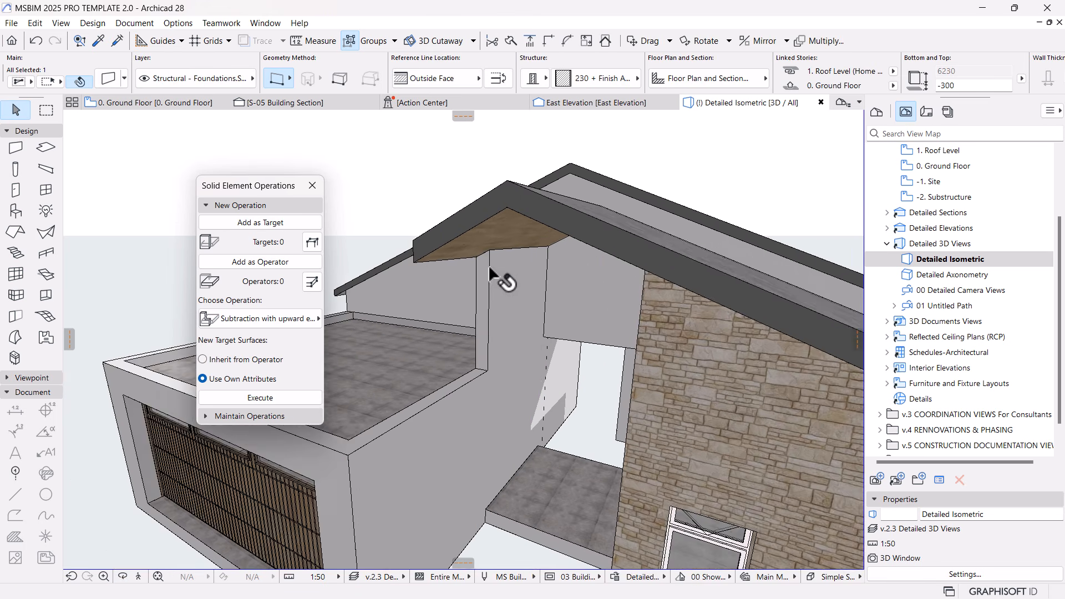
scroll(491, 274, "down", 2)
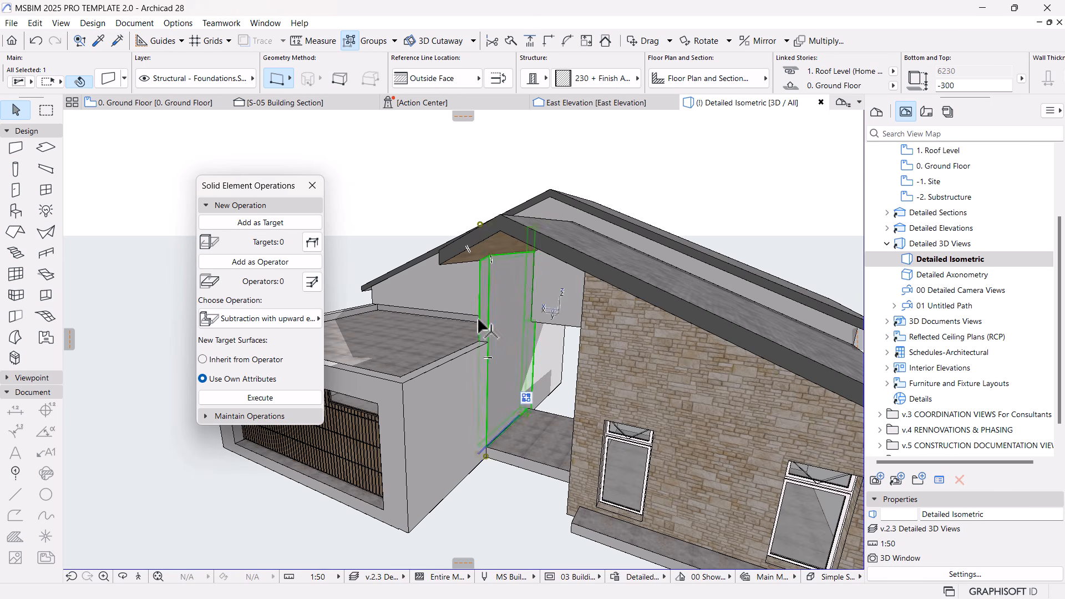
scroll(466, 352, "down", 2)
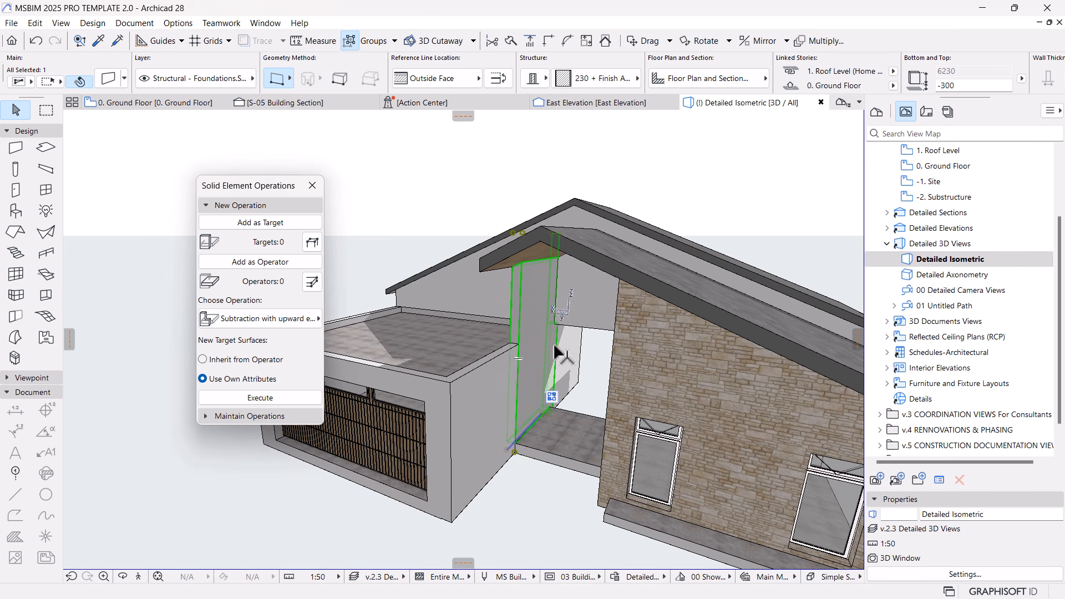
middle_click_drag(456, 372, 543, 388)
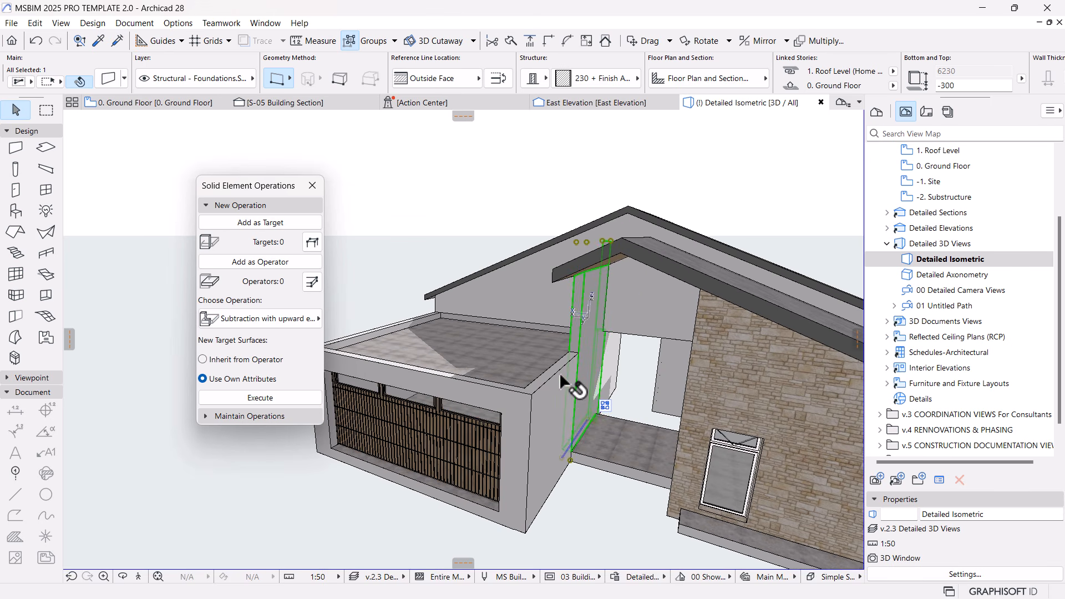
left_click(168, 105)
scroll(721, 177, "up", 1)
left_click(486, 182)
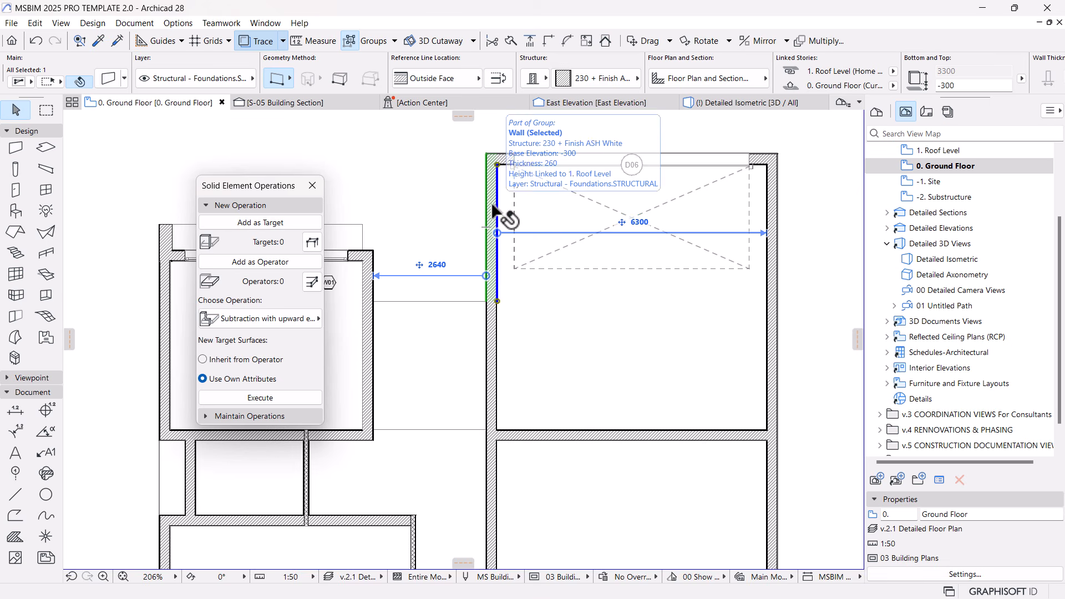
key("ctrl+d")
left_click(497, 79)
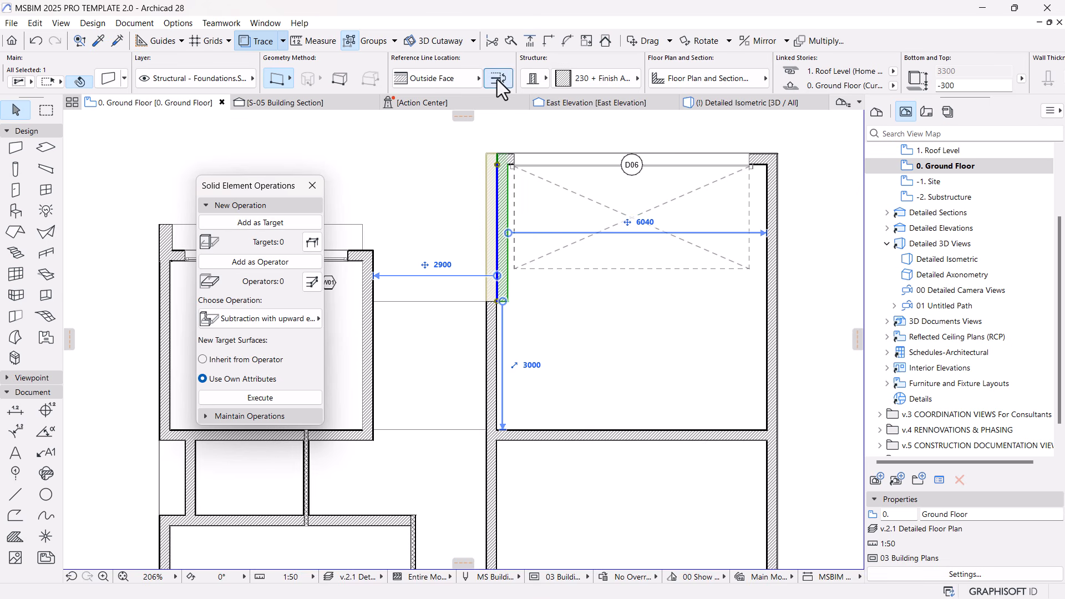
Place a copy of the flipped garage wall directly against its outer side, in line with the wall continuing behind it.
scroll(478, 151, "up", 3)
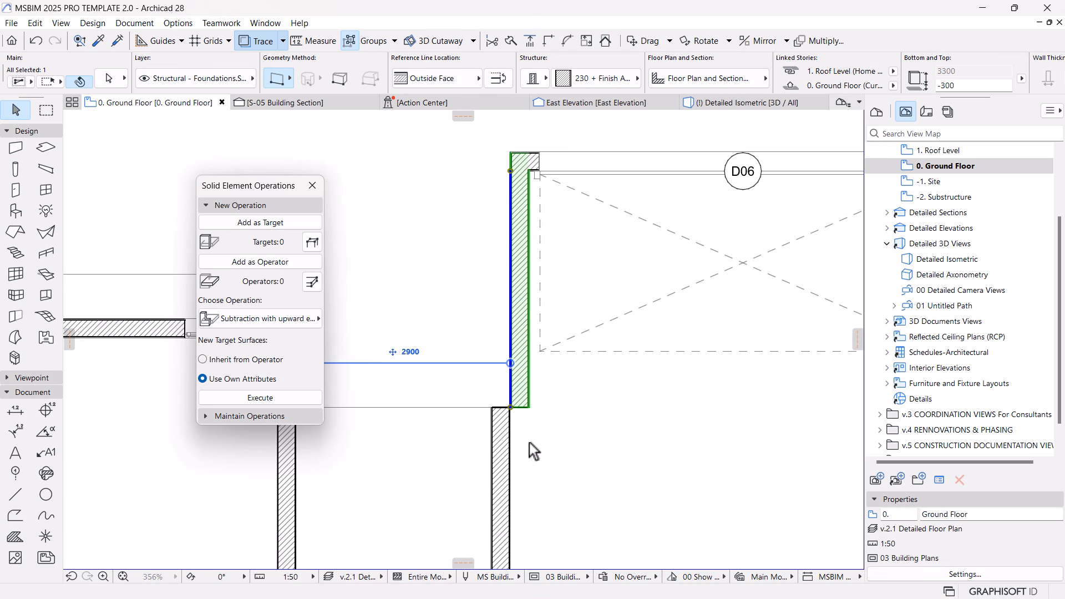
key("ctrl+shift+d")
left_click(510, 408)
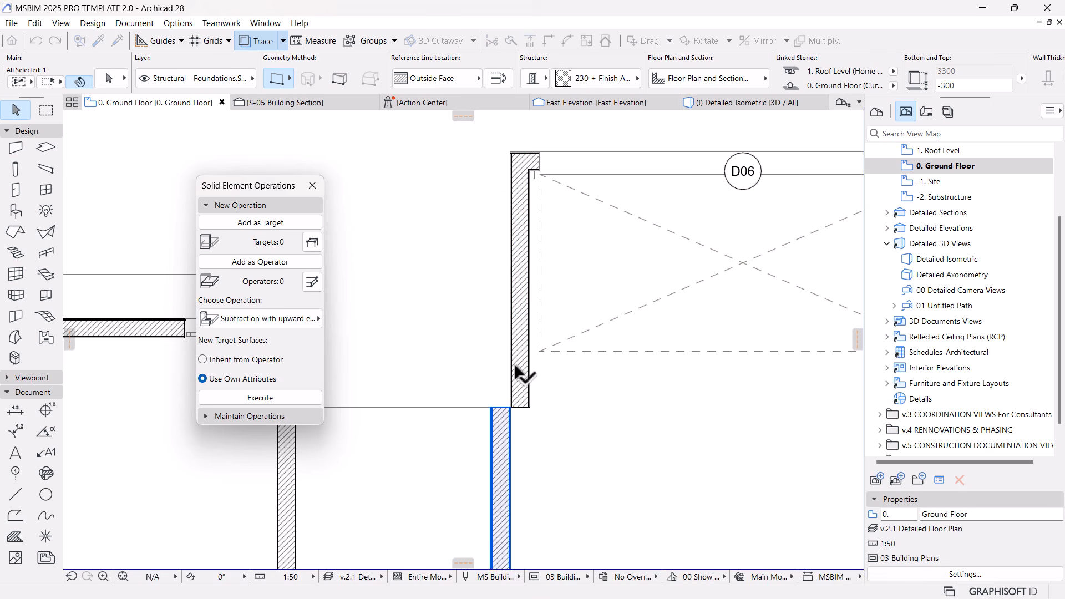
scroll(518, 318, "down", 4)
middle_click_drag(510, 204, 527, 202)
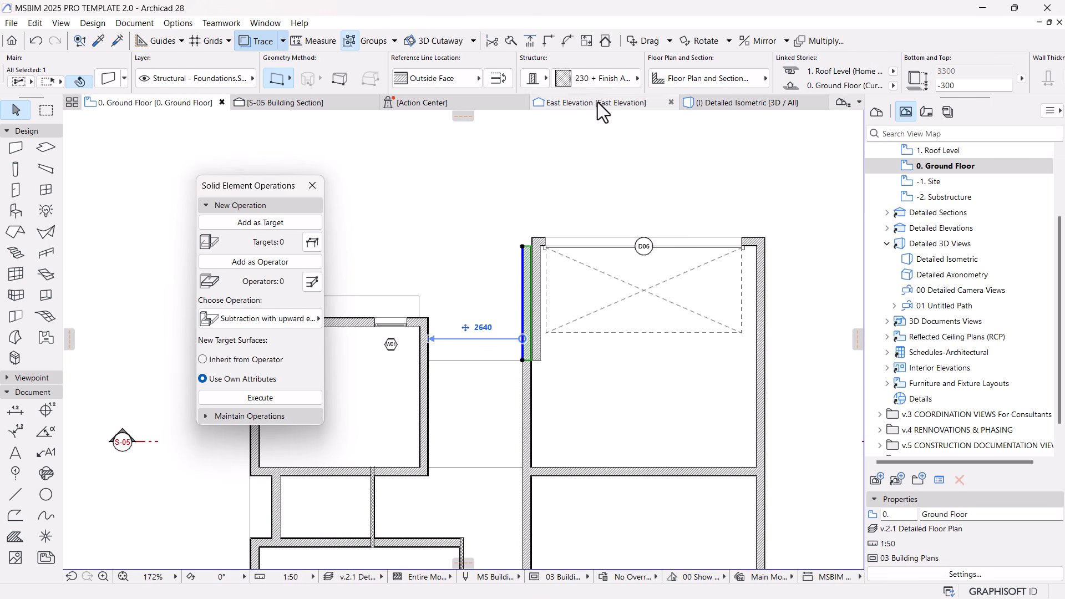
In the detailed isometric view, raise the copied wall to a height of 5684 and shorten it from its front end.
left_click(701, 107)
left_click(575, 371)
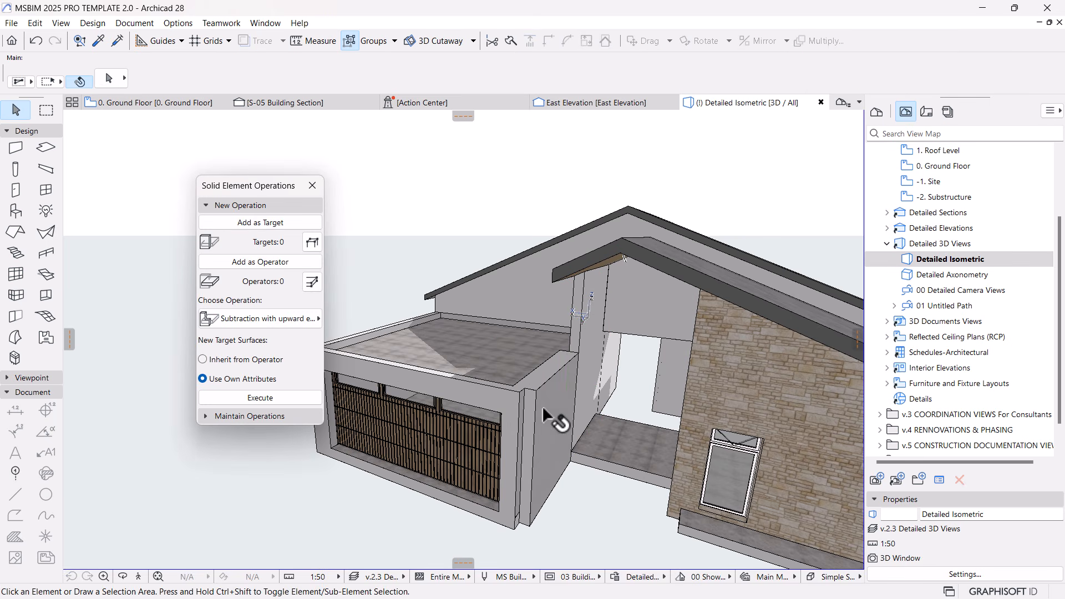
left_click(578, 352)
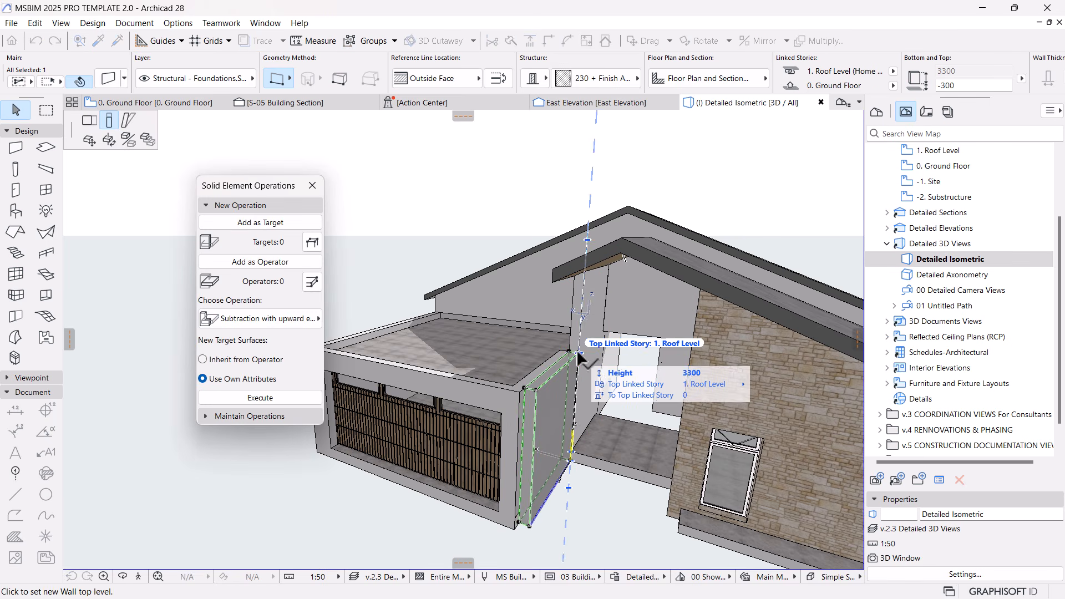
left_click(584, 262)
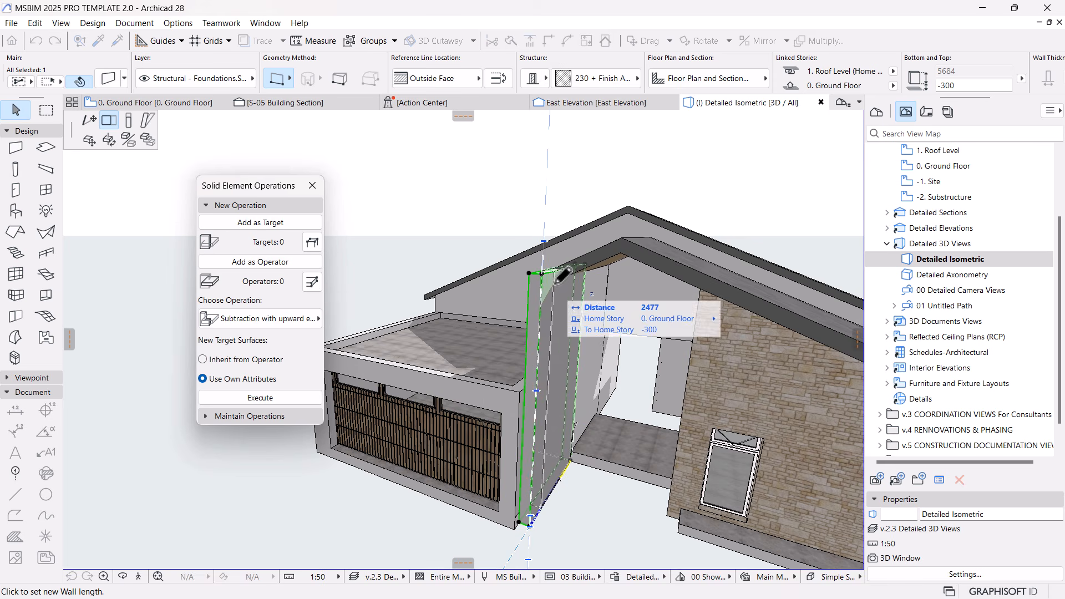
left_click(581, 285)
middle_click_drag(573, 292, 615, 303, "shift")
key("Escape")
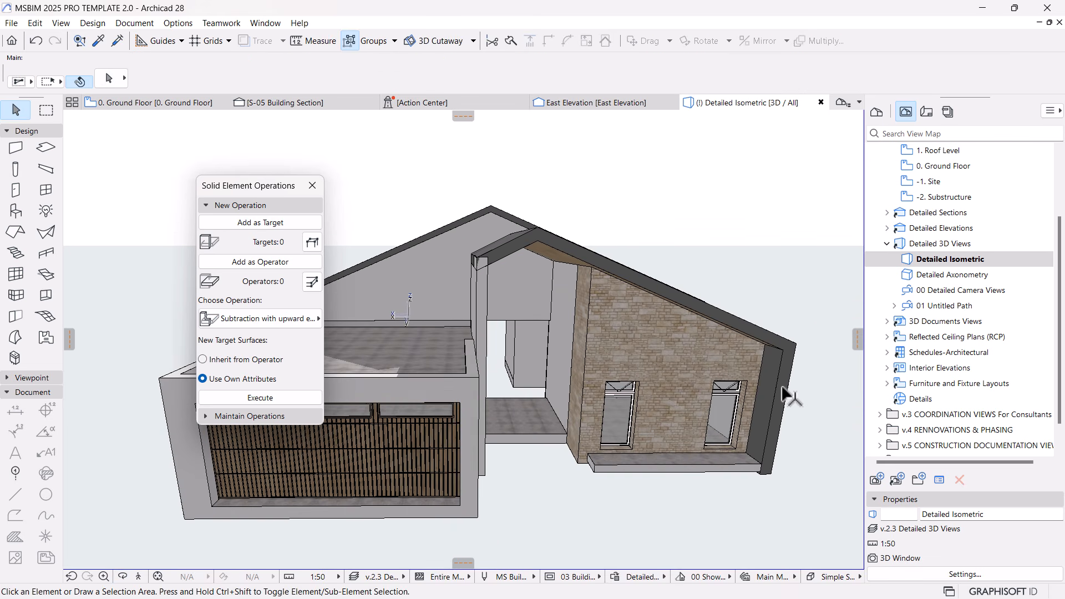
Transfer the settings of the dark wall at the far end of the facade to the shortened wall and raise it to 5853.
left_click(771, 388, "alt")
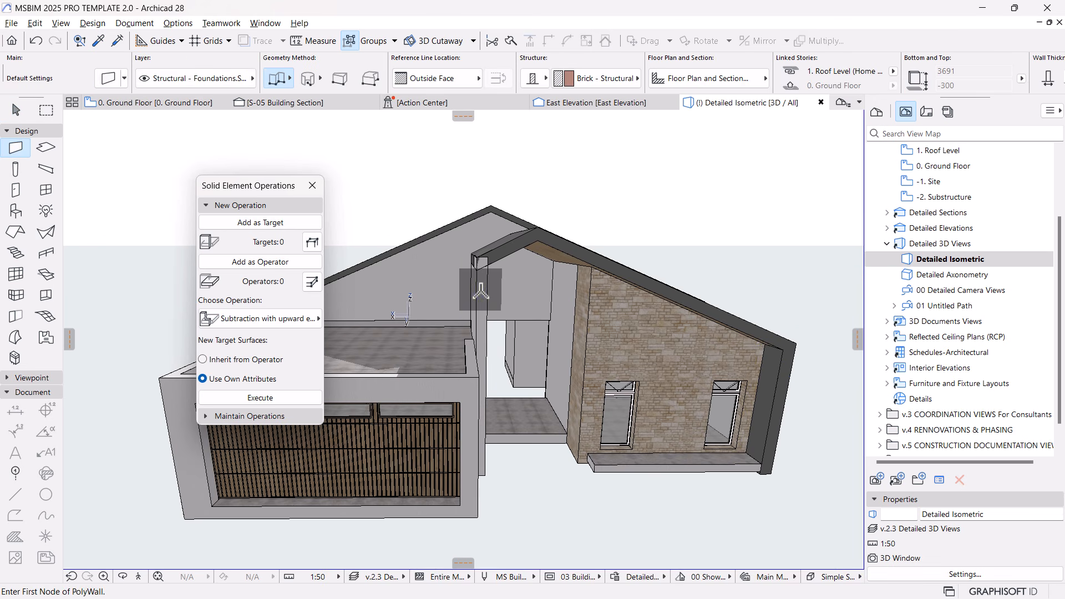
left_click(480, 294, "ctrl+alt")
key("Escape")
left_click(483, 344)
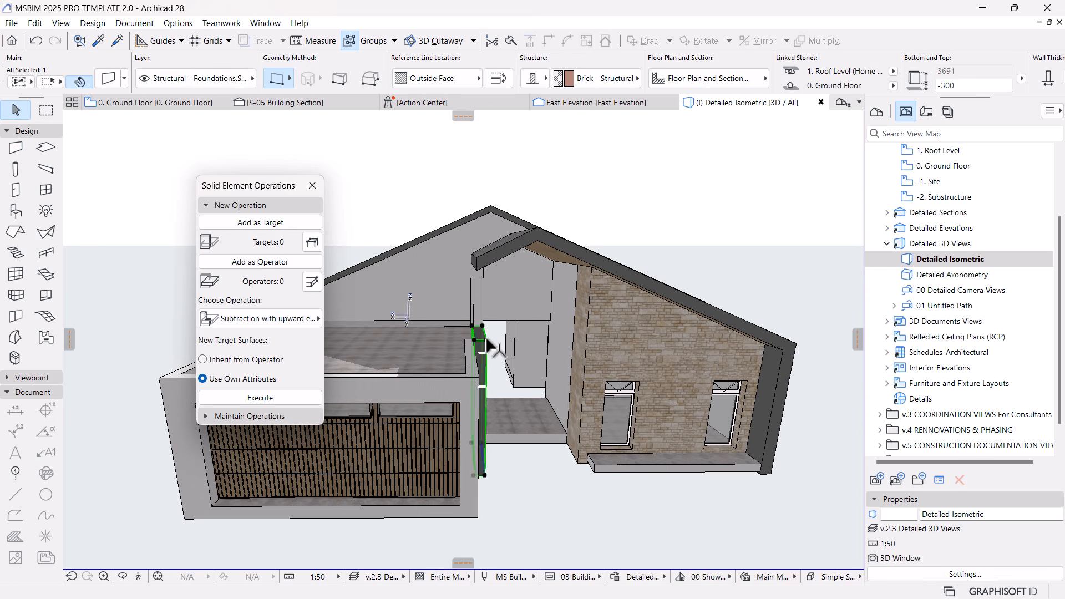
left_click(483, 336)
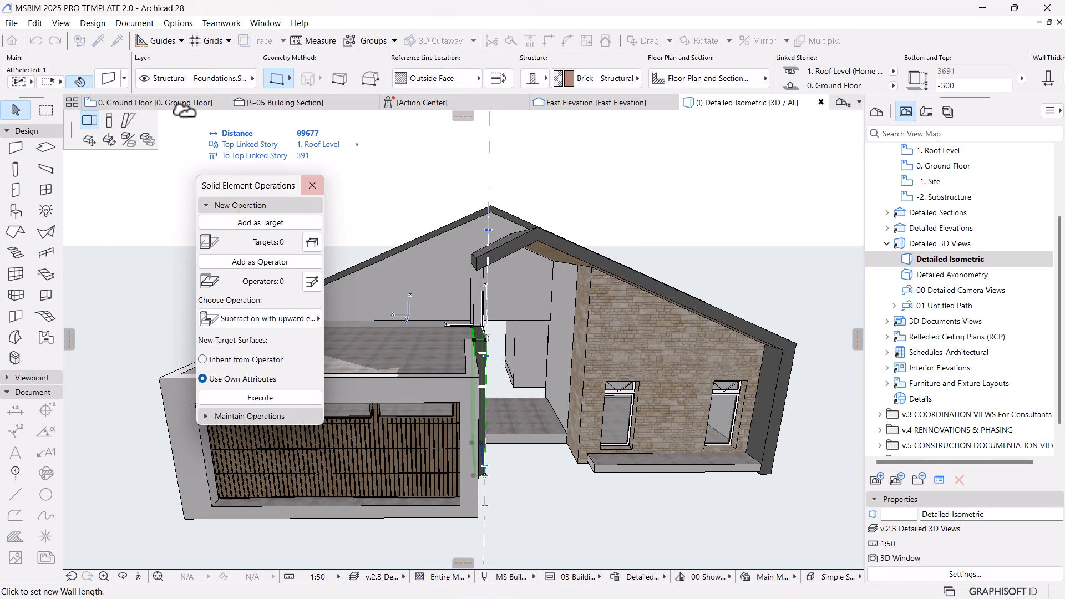
left_click(489, 233)
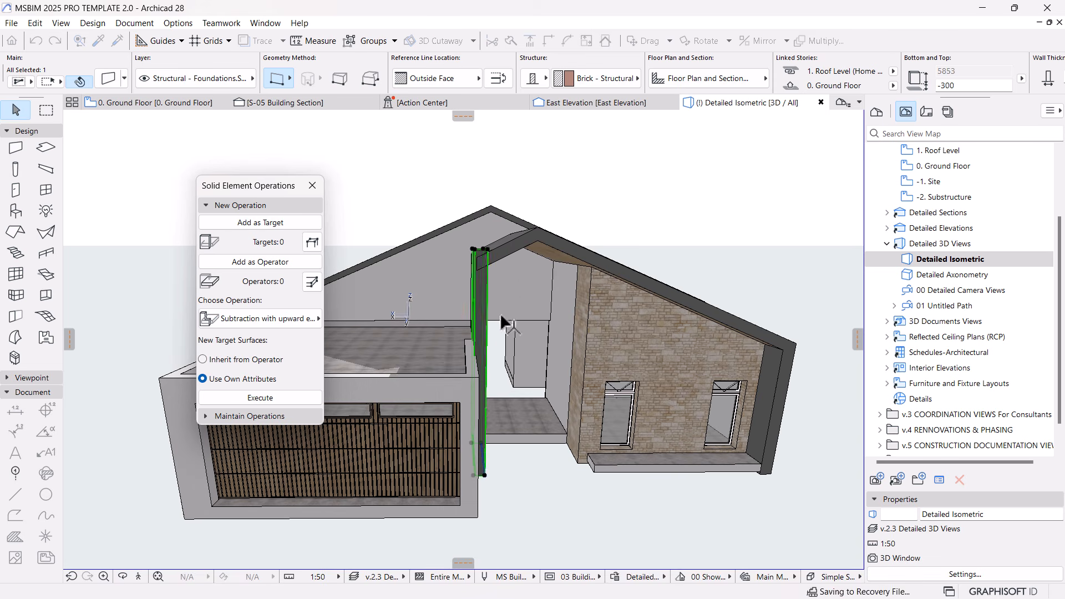
Offset the eave edge of the front roof's short slope outward by 45.
scroll(488, 258, "up", 4)
middle_click_drag(487, 254, 564, 272, "shift")
left_click(563, 257)
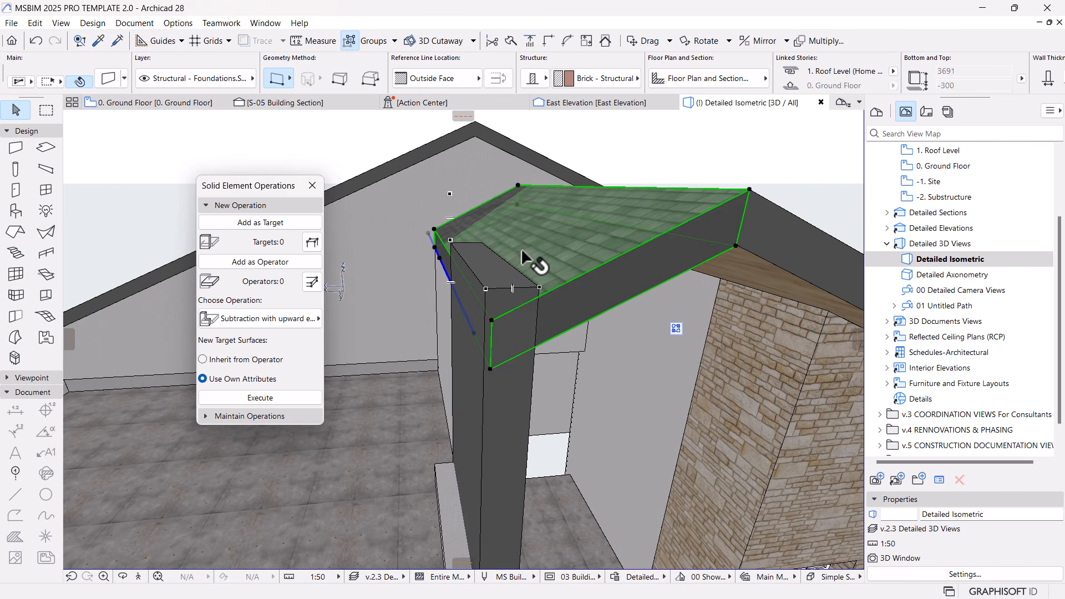
left_click(464, 276)
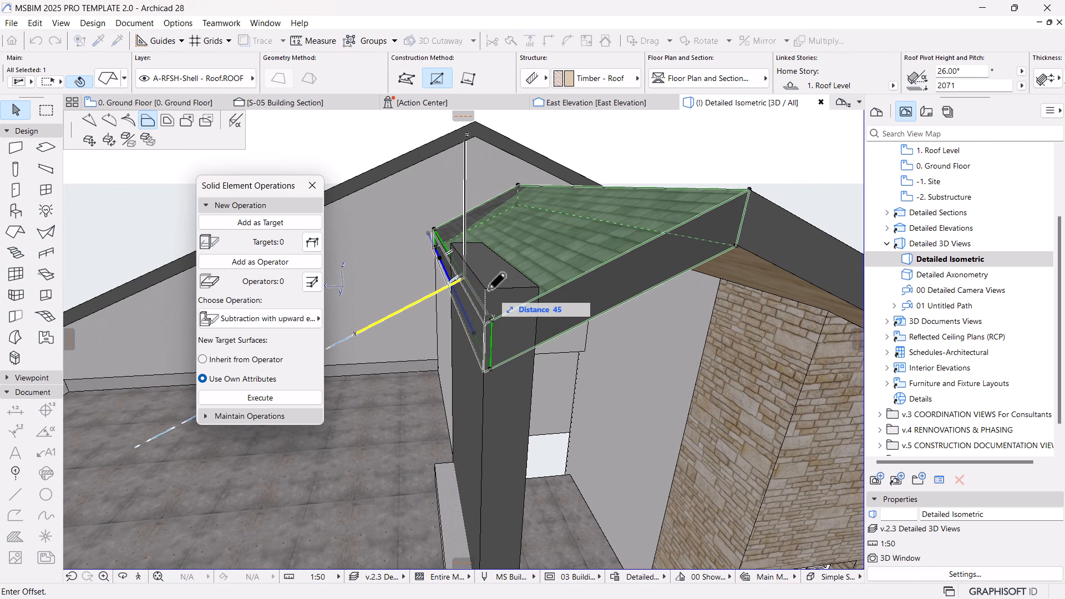
left_click(489, 295)
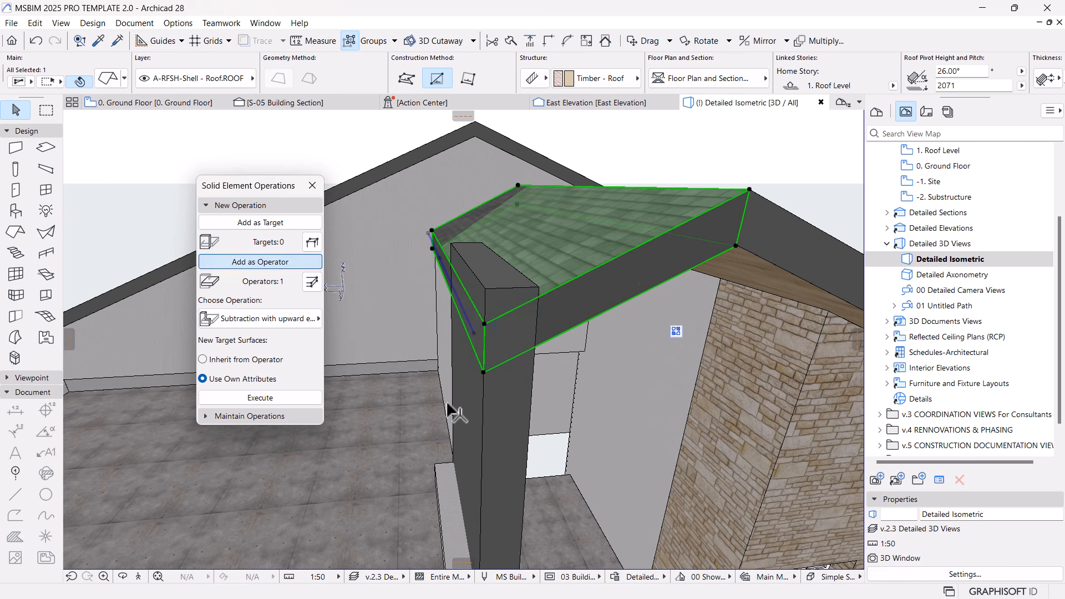
Trim the raised dark wall with the front roof's short slope as operator, using subtraction with upward extrusion.
left_click(487, 435)
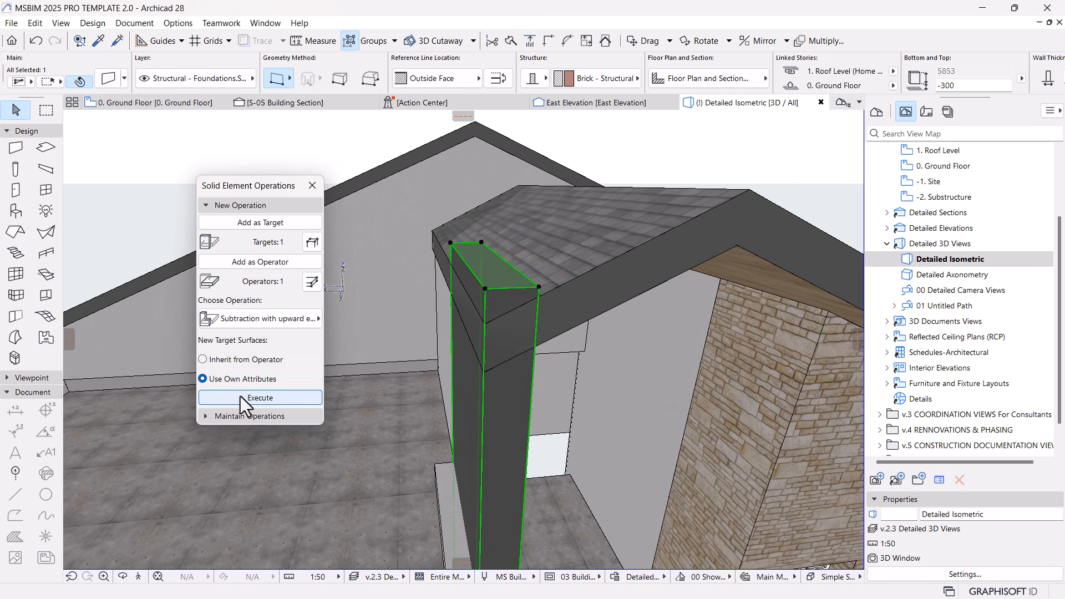
key("Escape")
scroll(557, 304, "down", 5)
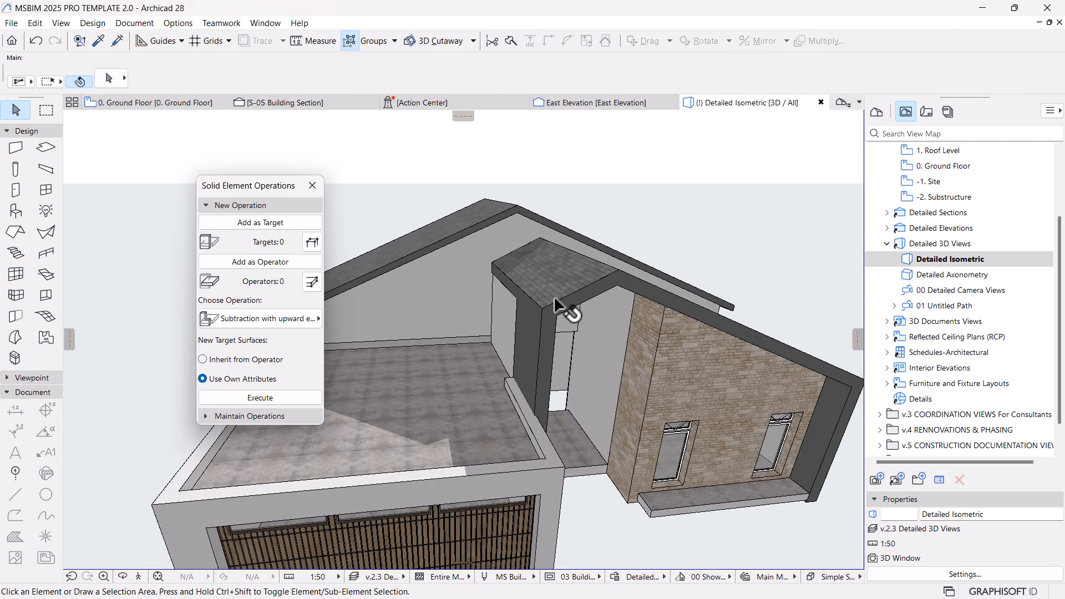
middle_click_drag(556, 305, 516, 373, "shift")
Set the thickness of the two dark walls supporting the front roof to 500.
left_click(506, 348)
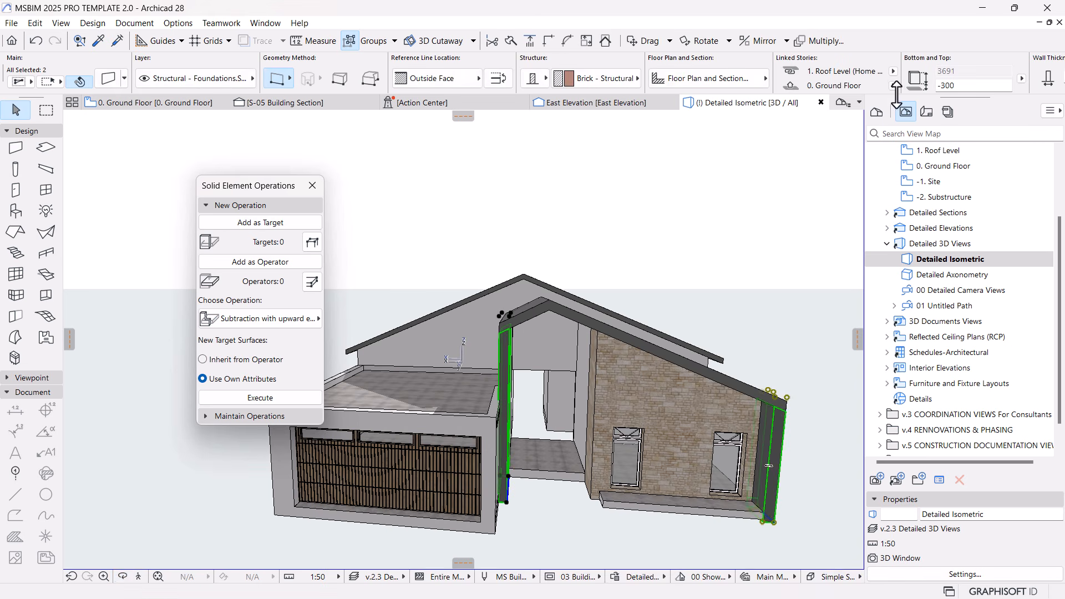
scroll(913, 89, "down", 3)
left_click(924, 77)
type("500")
key("Escape")
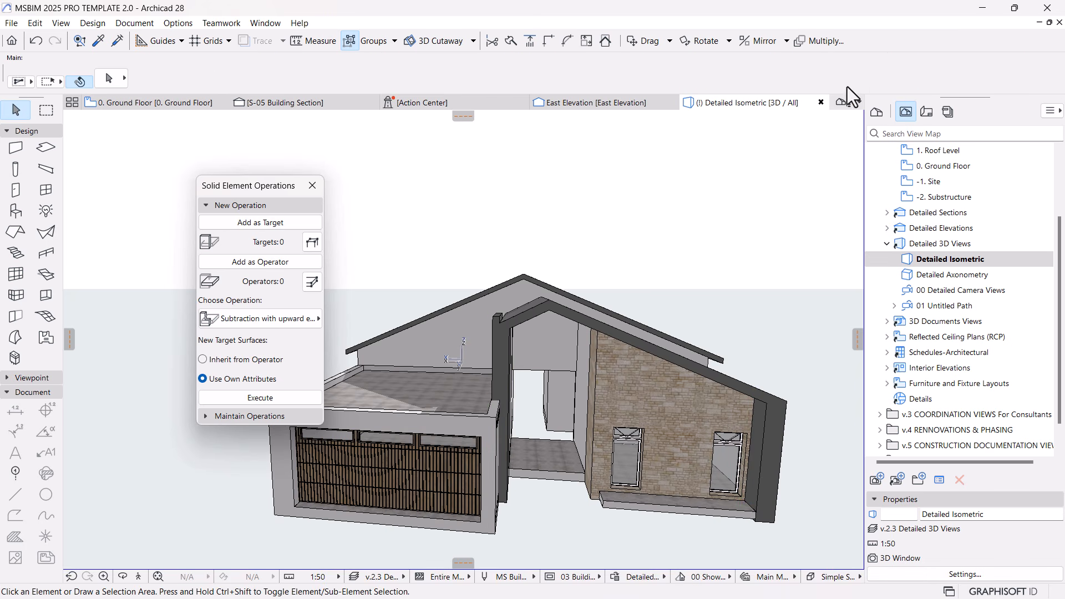
Increase the thickness of both slopes of the front gable roof.
middle_click_drag(610, 376, 541, 346)
left_click(589, 327)
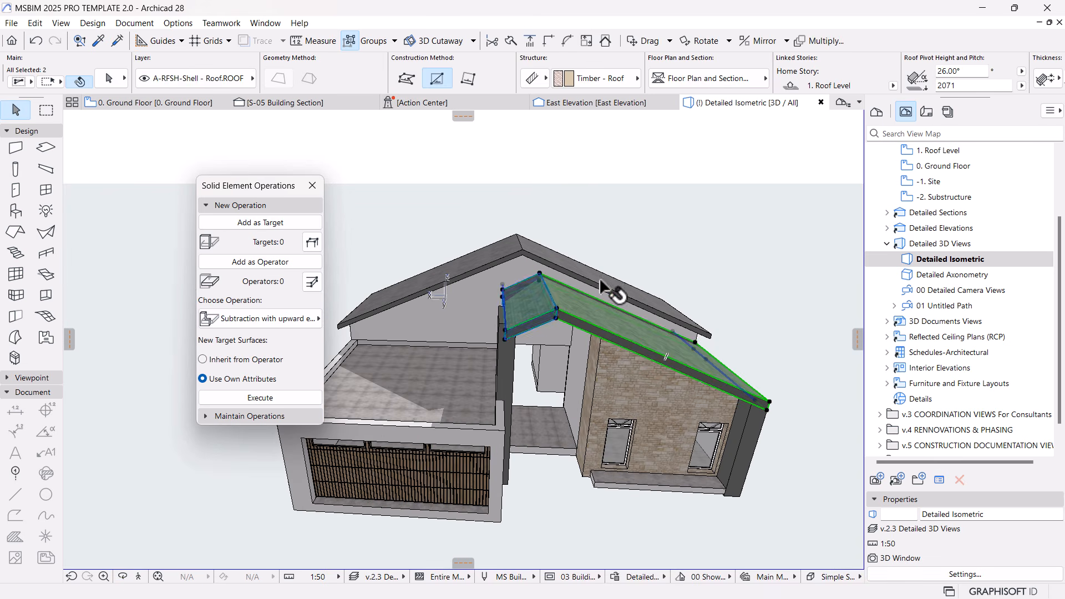
scroll(927, 82, "down", 3)
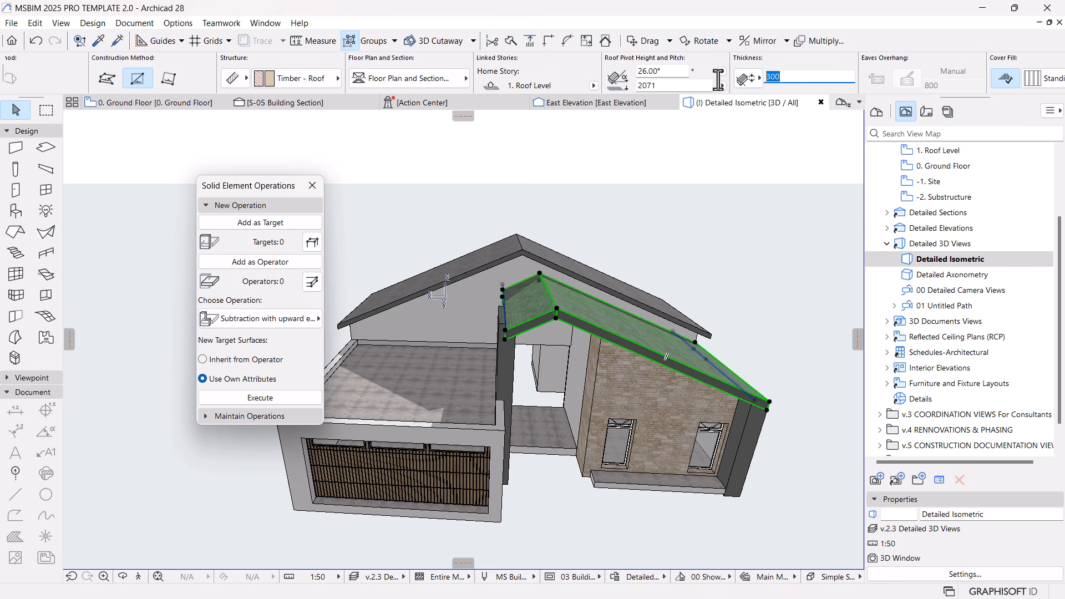
key("Return")
key("Escape")
Move the dark wall beside the garage towards the entrance so its outer face lines up with the roof's eave end.
middle_click_drag(570, 455, 493, 283, "shift")
scroll(519, 254, "up", 4)
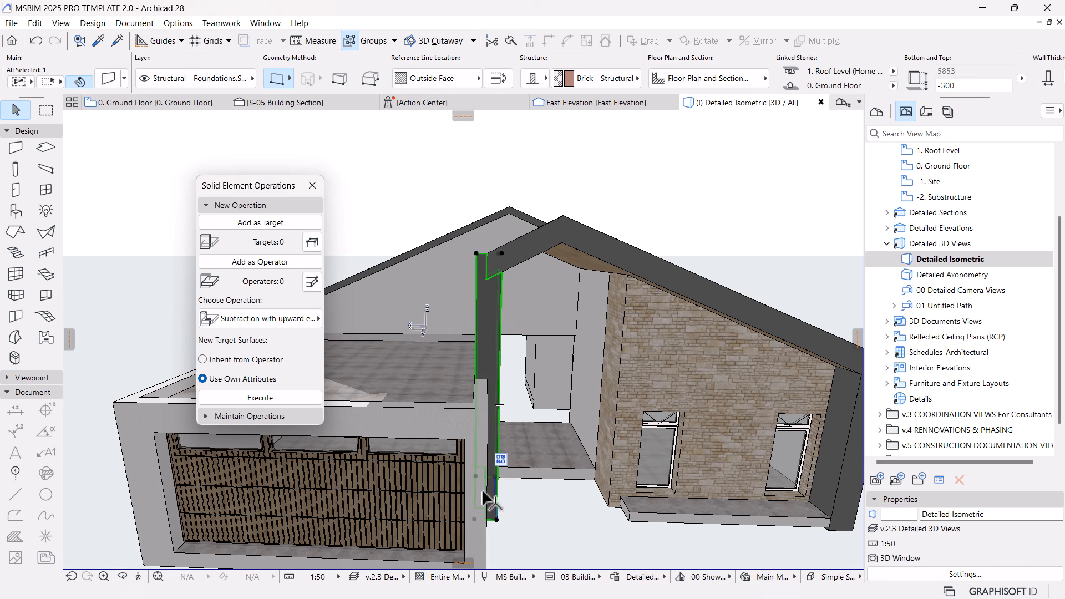
key("ctrl+d")
left_click(474, 518)
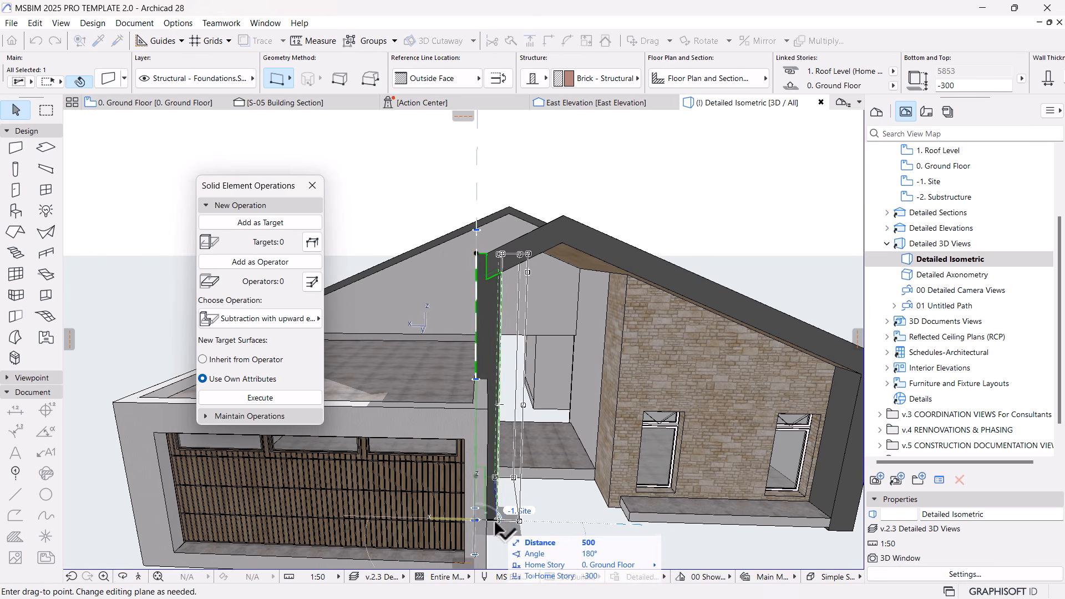
key("Escape")
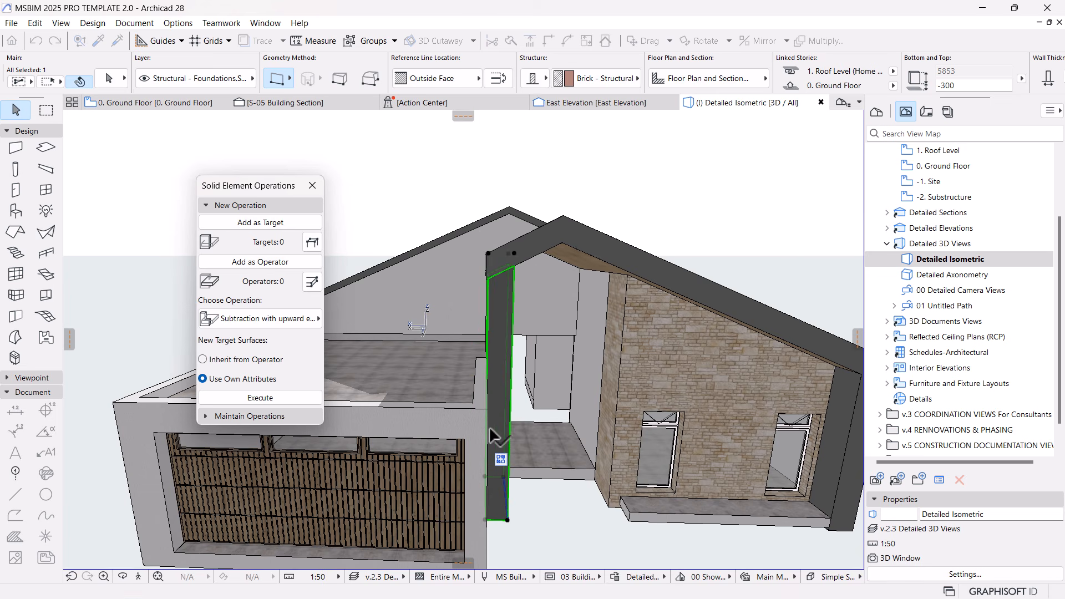
key("Escape")
Offset the entrance-side edge of the garage's roof slab inward so it no longer projects past the garage side wall.
scroll(530, 322, "down", 5)
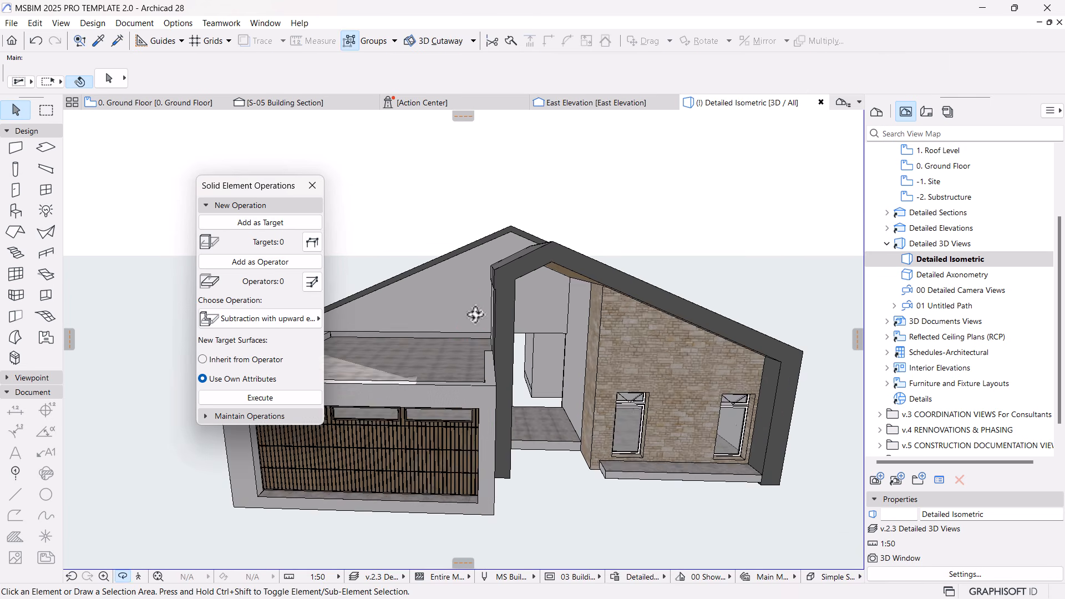
middle_click_drag(530, 322, 483, 378, "shift")
scroll(484, 377, "up", 6)
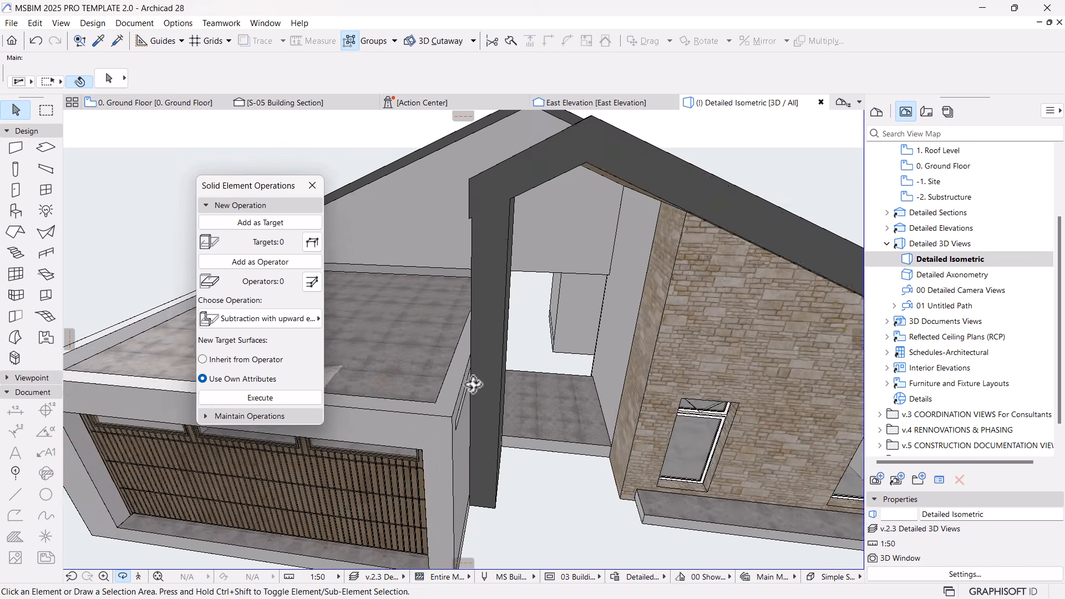
left_click(440, 391)
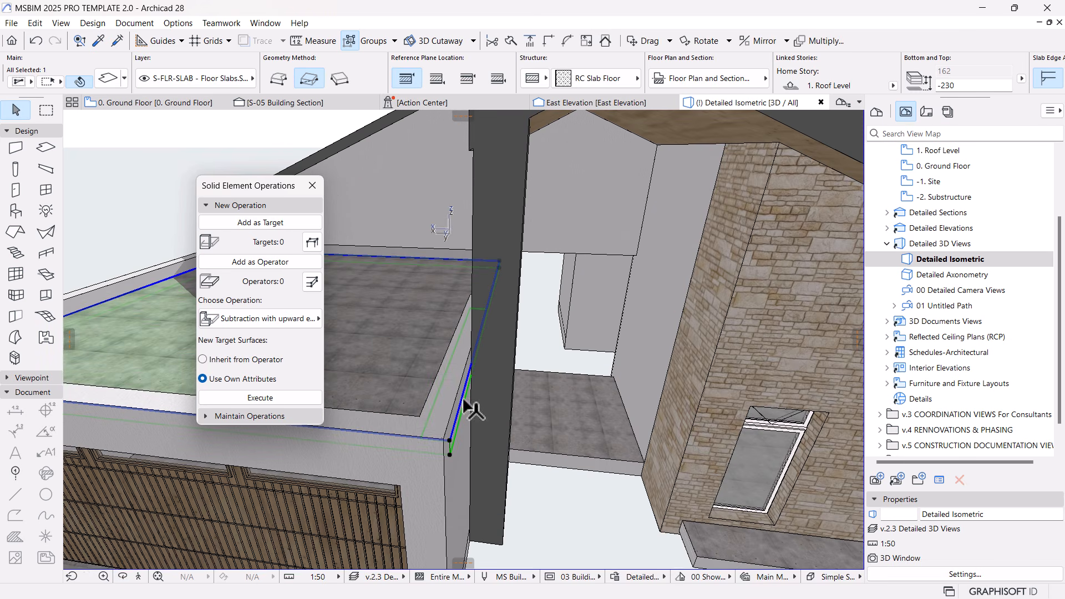
left_click(464, 400)
left_click(424, 407)
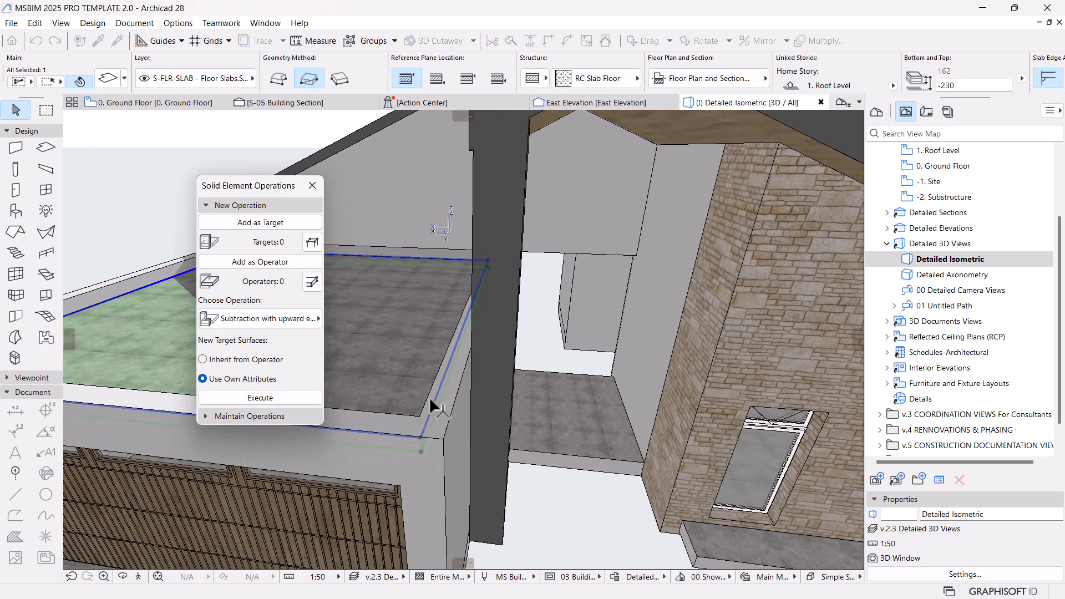
key("Escape")
Offset the eave edge of the front roof's short slope inward by 45 to meet the dark wall's outer face.
scroll(457, 354, "down", 3)
middle_click_drag(417, 375, 507, 324)
scroll(507, 324, "down", 3)
middle_click_drag(561, 426, 693, 381, "shift")
scroll(518, 268, "up", 10)
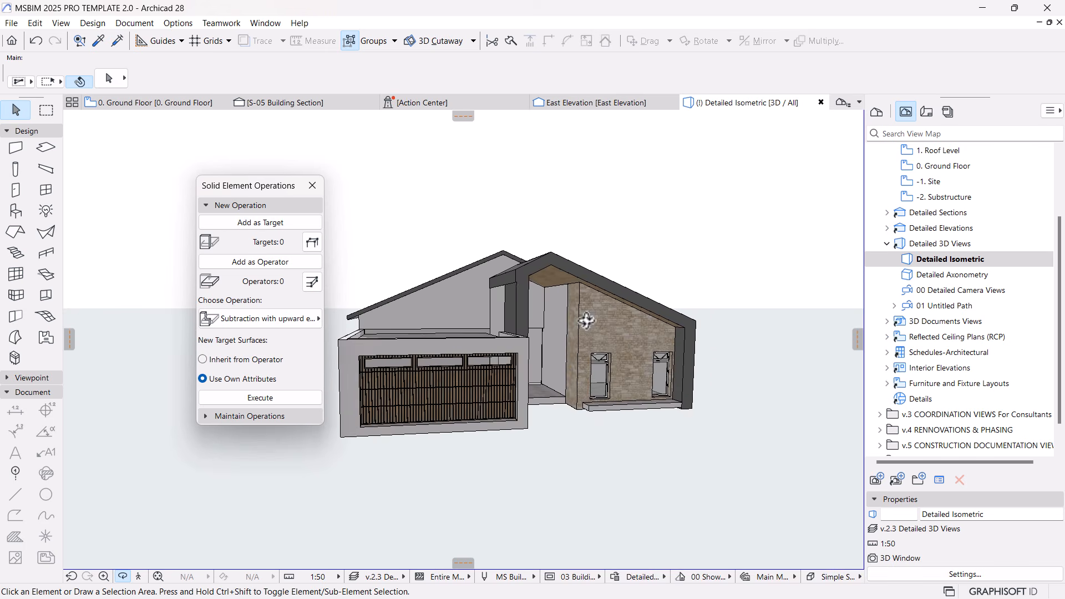
scroll(489, 249, "up", 2)
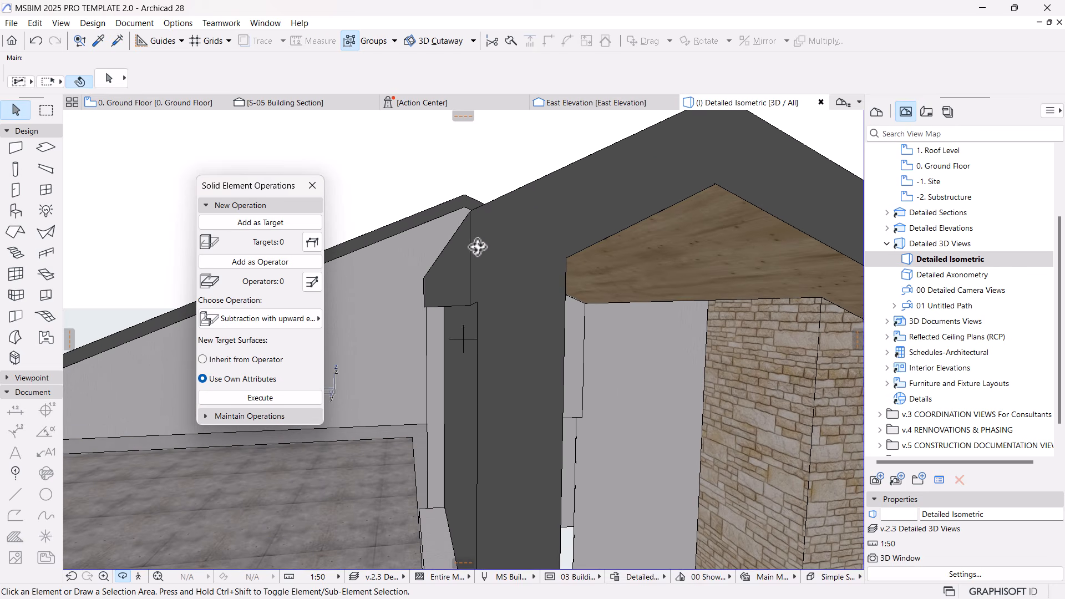
scroll(475, 261, "down", 3)
left_click(462, 310)
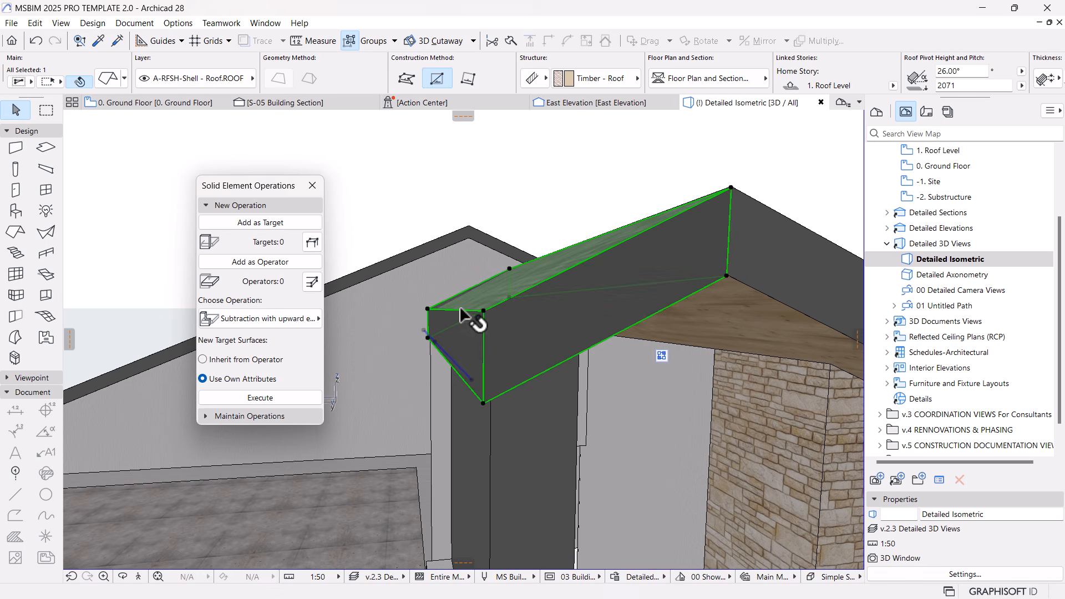
left_click(460, 310)
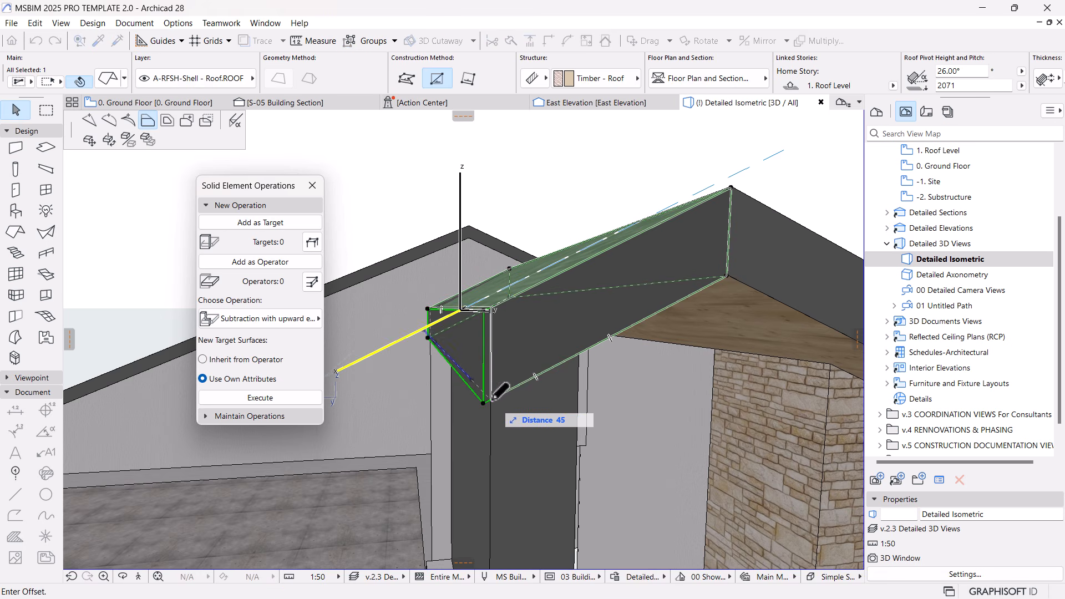
Offset the lower end edge of the selected front roof by about 45 mm to the corner beside it.
left_click(501, 390)
scroll(411, 338, "down", 5)
left_click(564, 451)
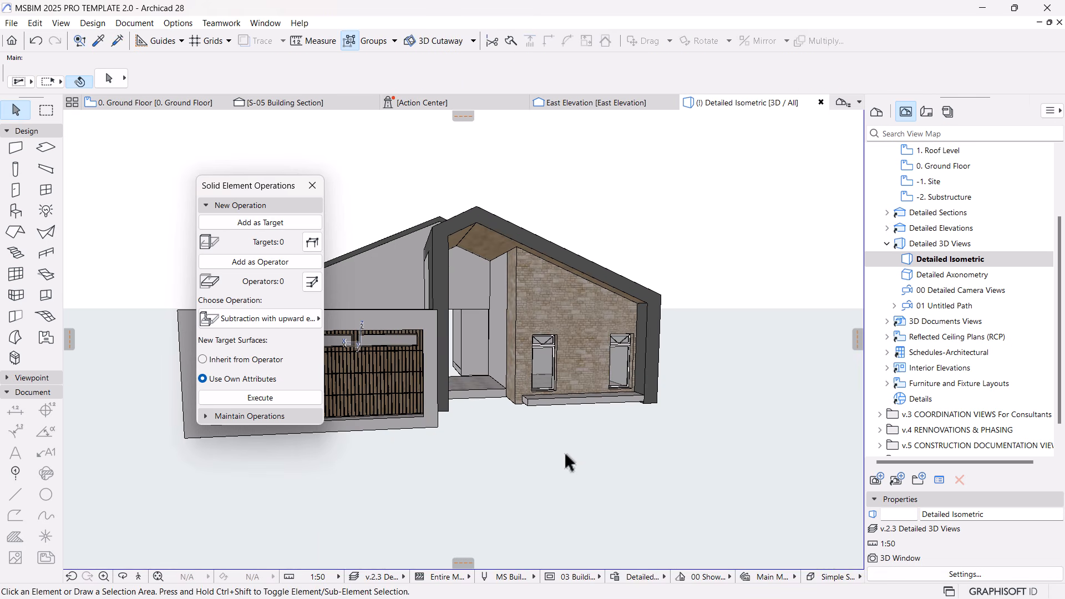
Examine the entrance recess and check the override surfaces of the roof above it.
middle_click_drag(567, 455, 589, 408, "shift")
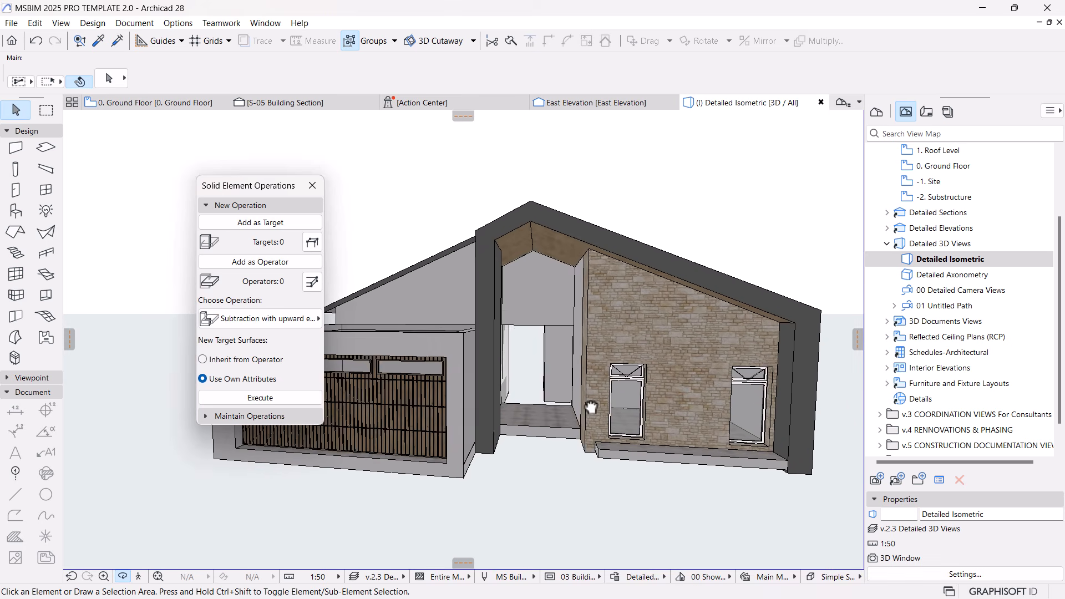
scroll(535, 302, "up", 5)
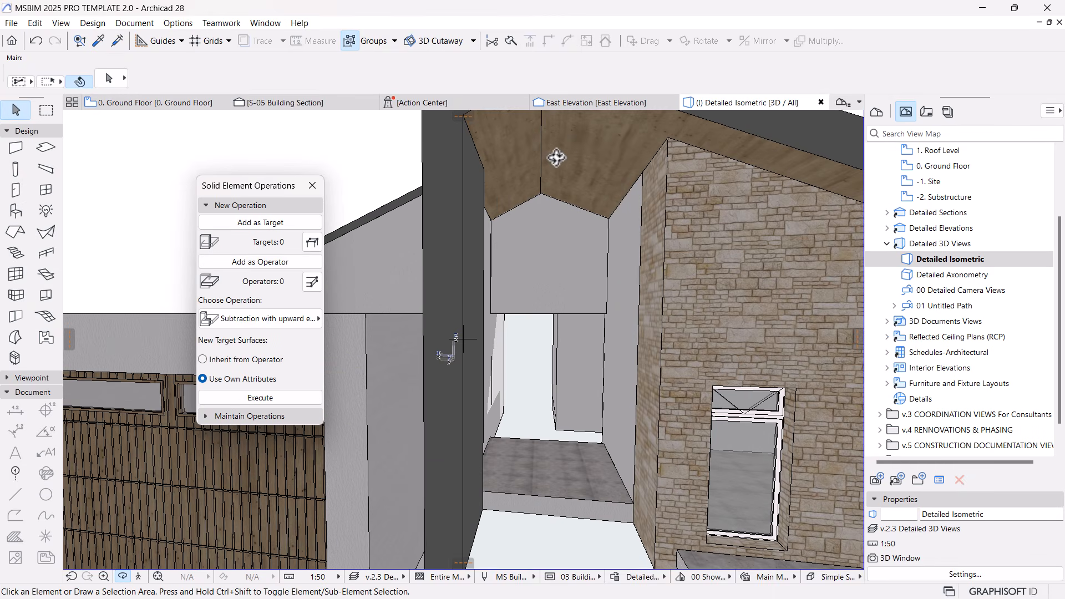
scroll(625, 171, "down", 3)
scroll(601, 314, "up", 3)
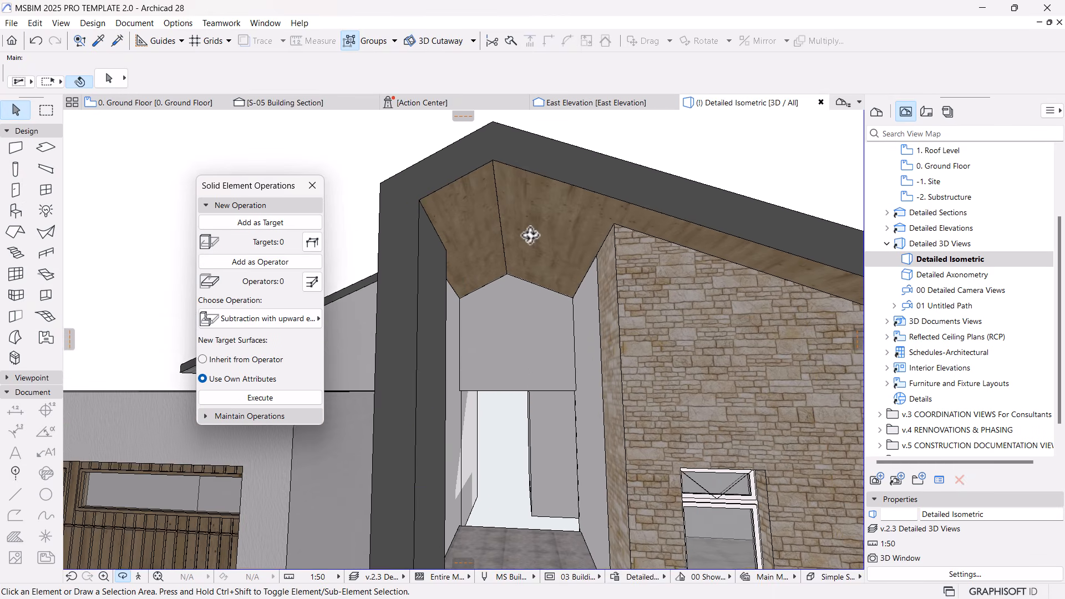
scroll(601, 313, "down", 2)
mouse_move(589, 397)
middle_mouse_down("shift")
mouse_move(629, 398)
mouse_move(585, 381)
middle_mouse_up("shift")
left_click(594, 265)
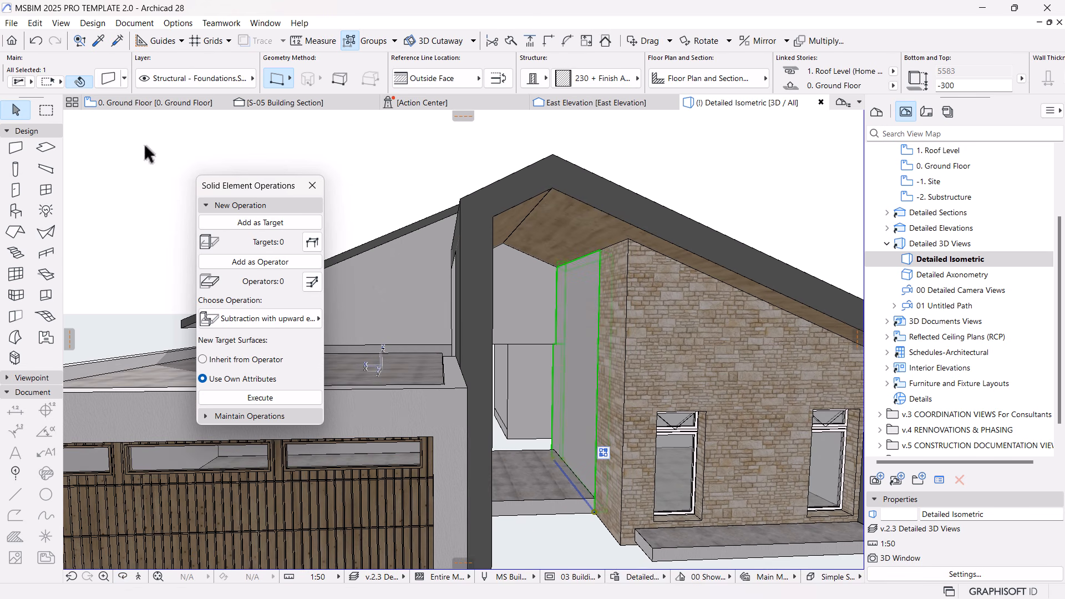
left_click(559, 226)
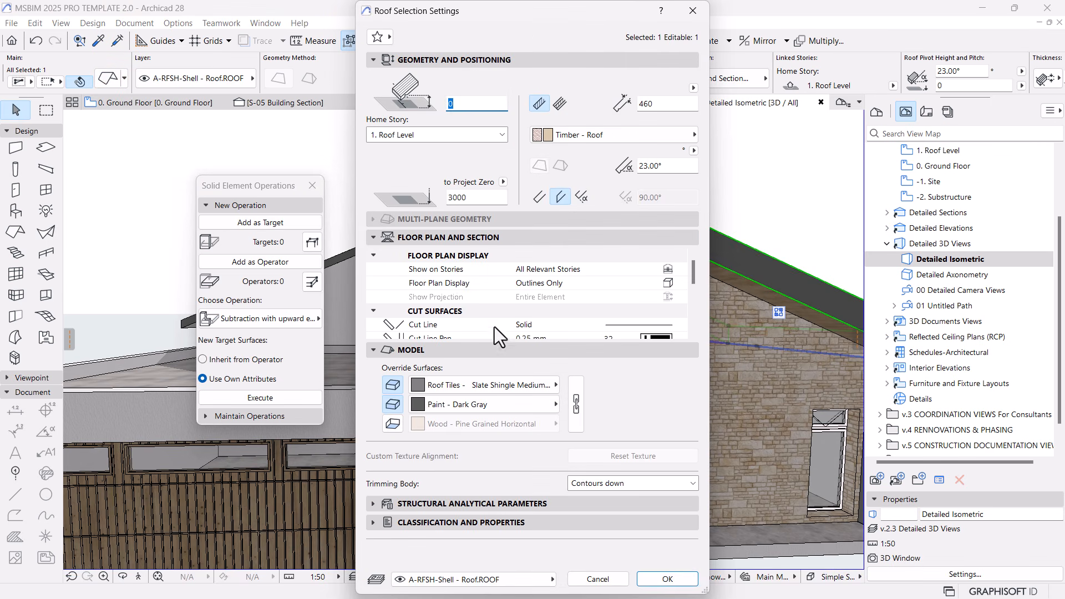
key("Escape")
Override all faces of the entrance wall adjoining the stone-clad front with Wood - Pine Grained Vertical.
left_click(573, 309)
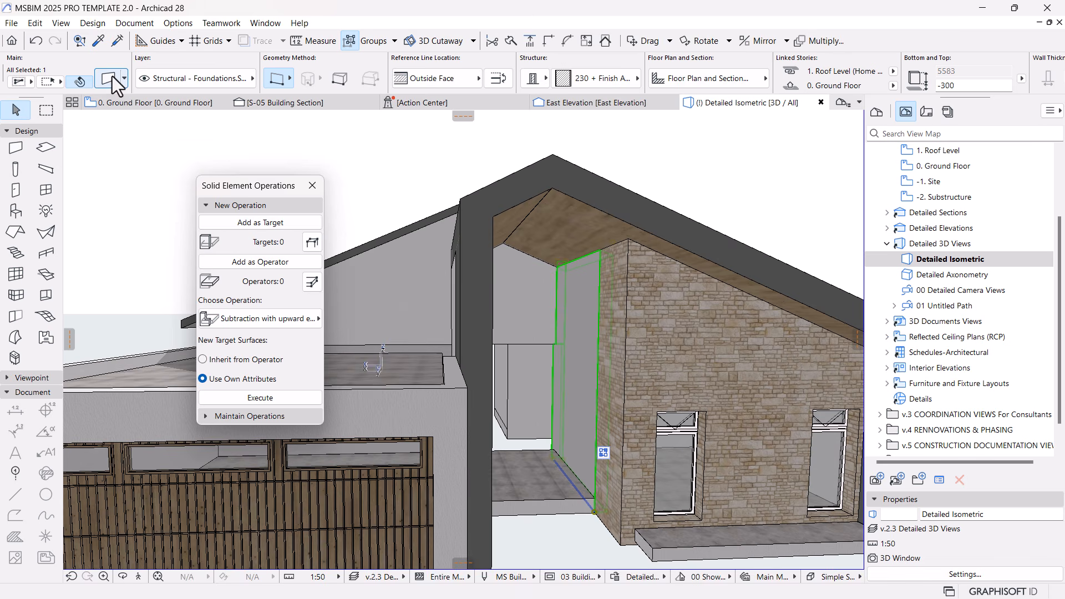
key("ctrl+t")
left_click(421, 369)
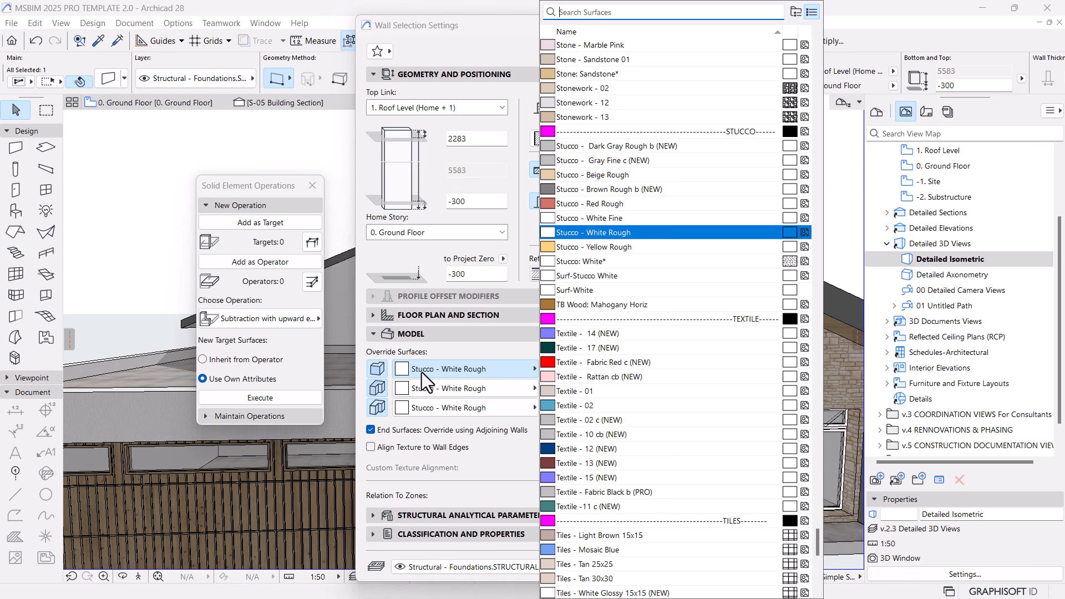
type("woo")
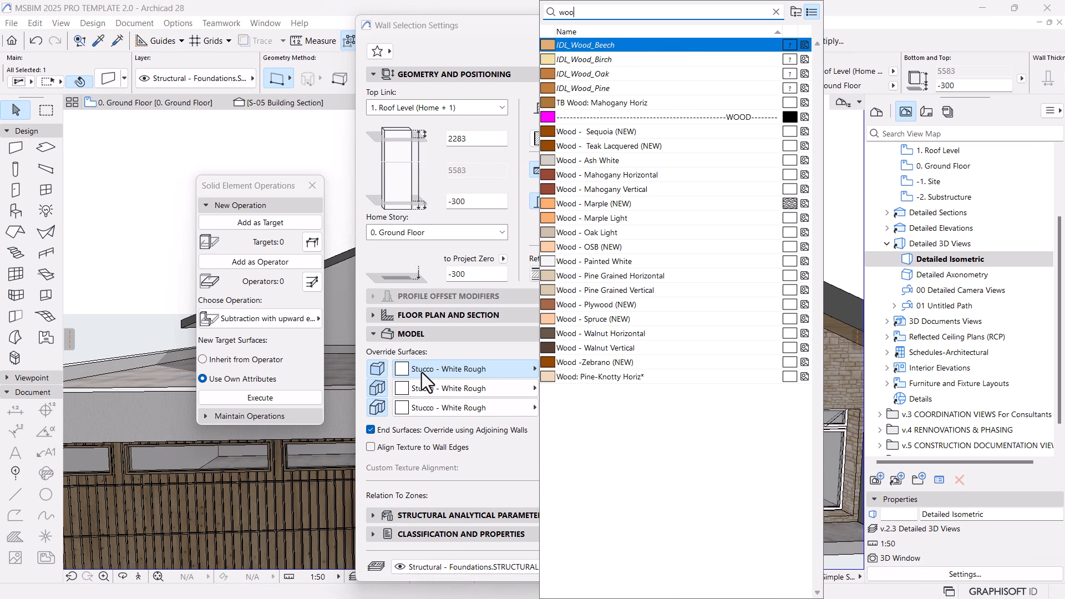
left_click(614, 291)
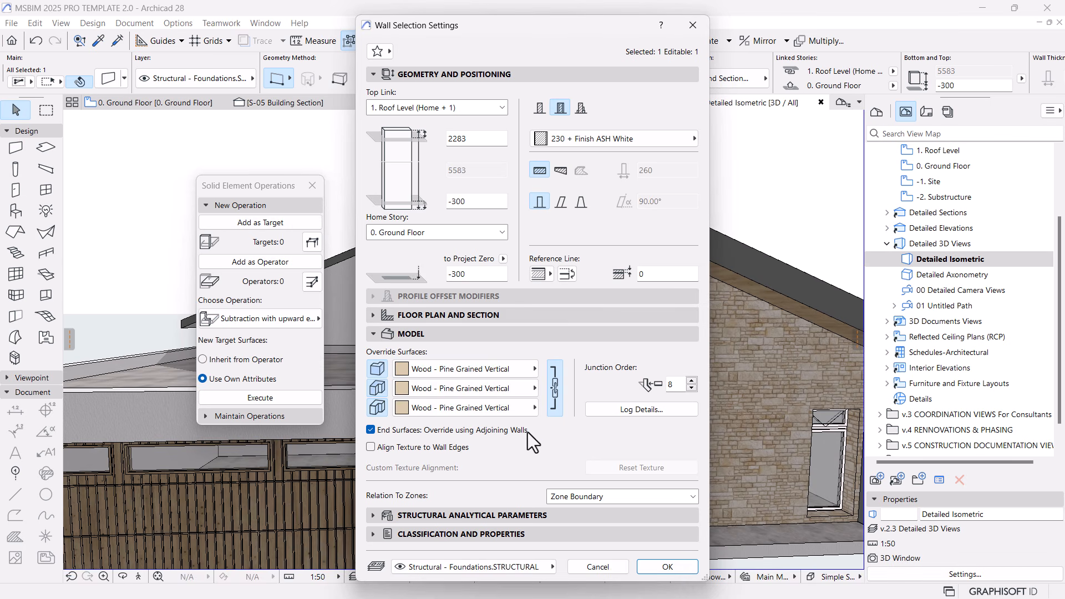
left_click(661, 566)
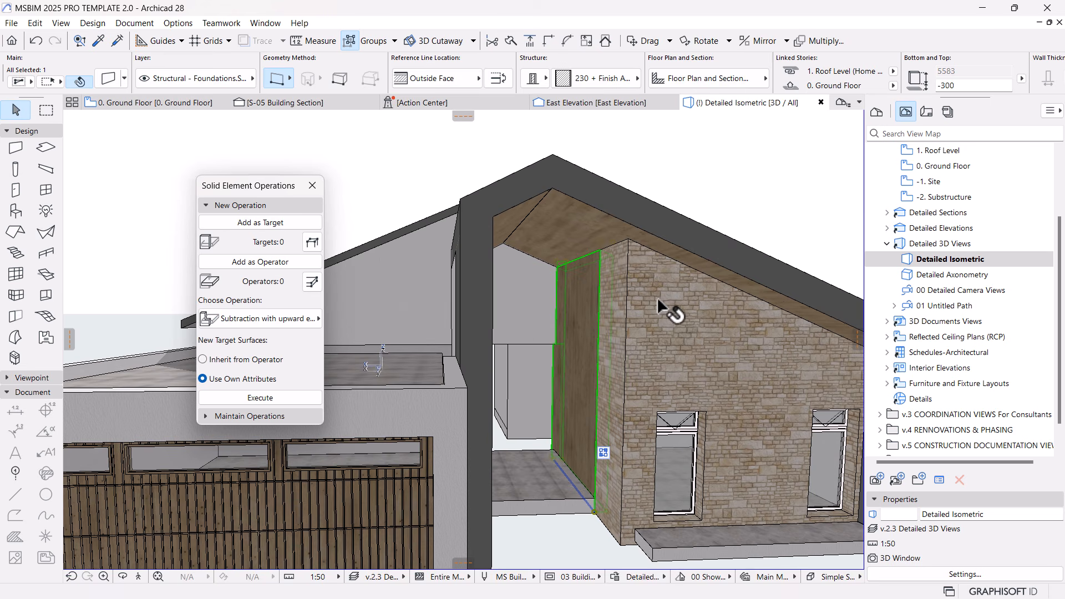
key("Escape")
Unlink the face surface overrides of the opposite entrance wall, next to the garage.
scroll(619, 320, "down", 2)
middle_click_drag(619, 321, 502, 390, "shift")
scroll(459, 341, "up", 2)
scroll(459, 340, "up", 2)
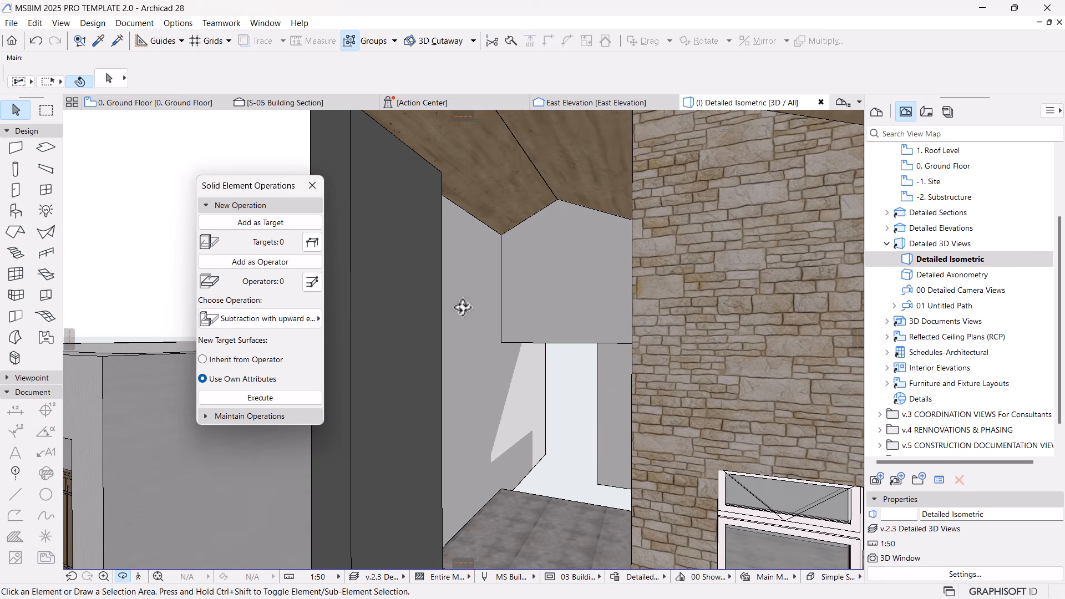
left_click(464, 287)
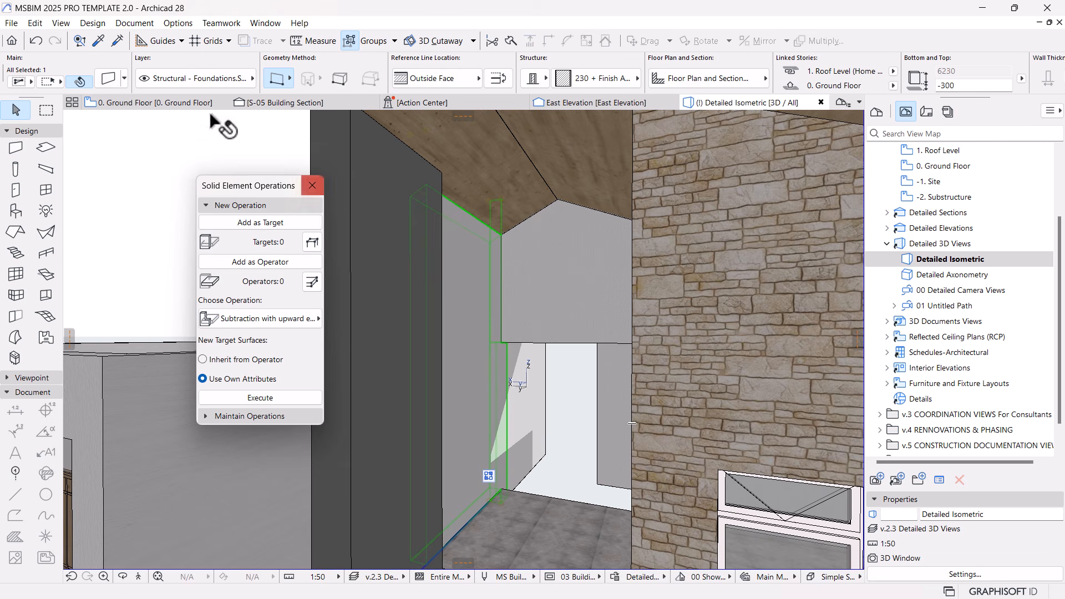
left_click(108, 83)
key("Escape")
middle_click_drag(561, 320, 673, 359, "shift")
left_click(477, 217)
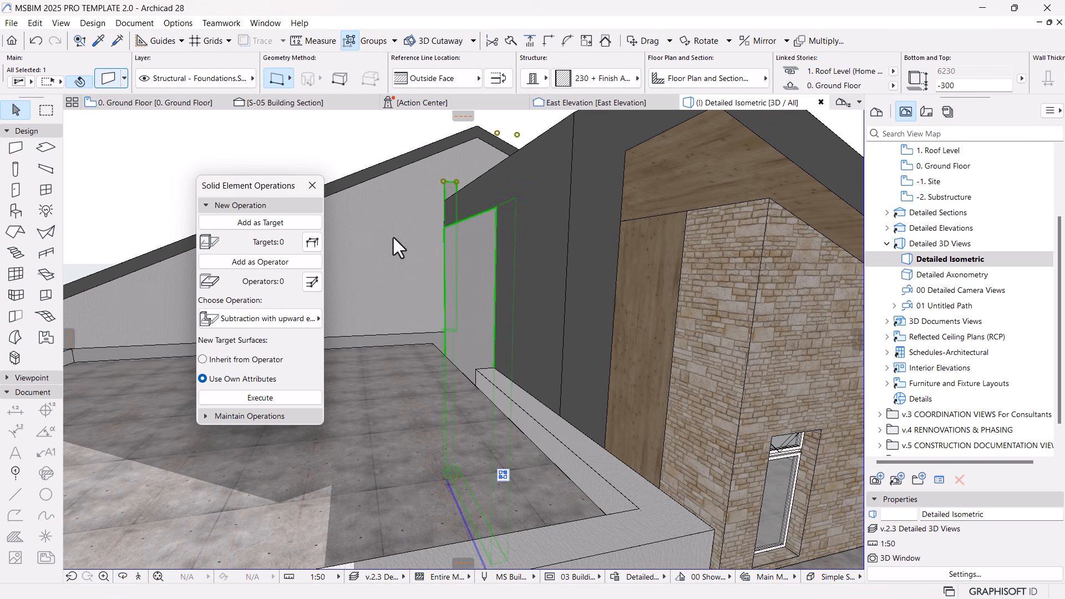
key("ctrl+t")
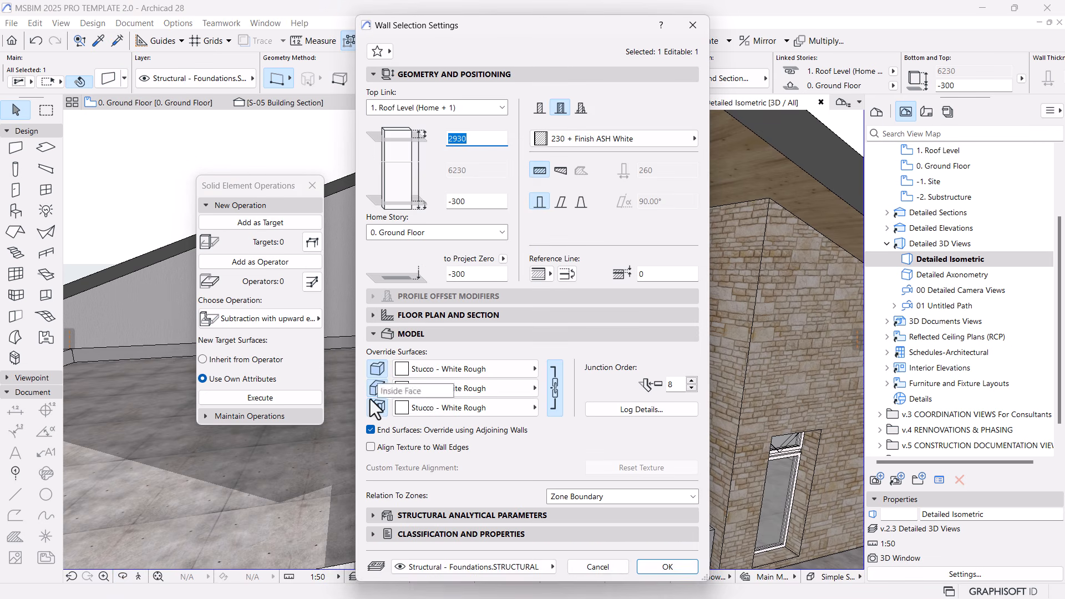
left_click(557, 394)
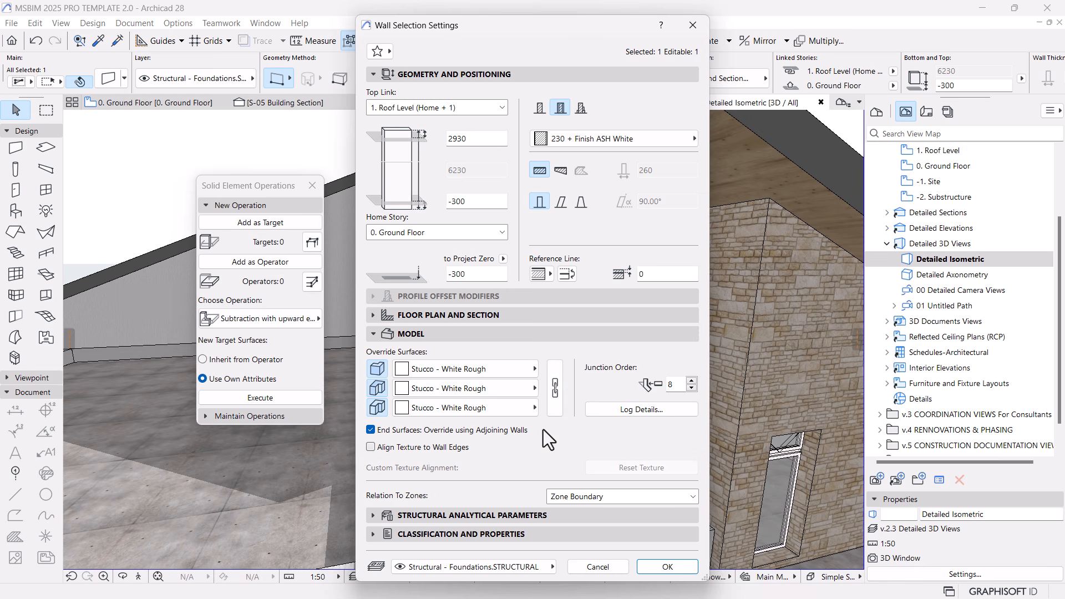
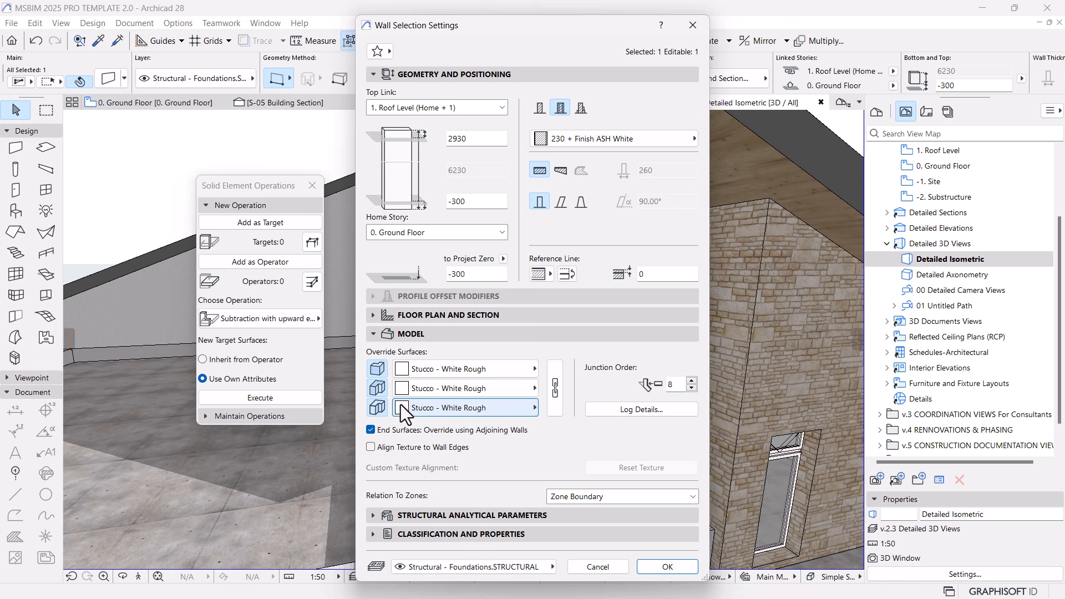
Set the outside face surface of the garage-side entrance wall to Wood - Pine Grained Vertical.
left_click(441, 369)
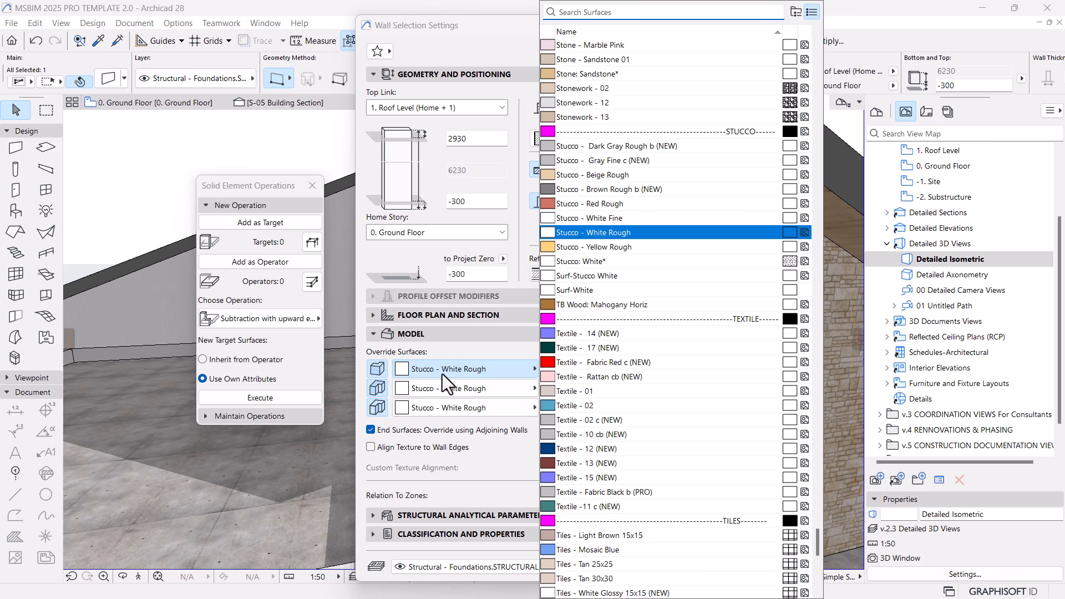
type("woo")
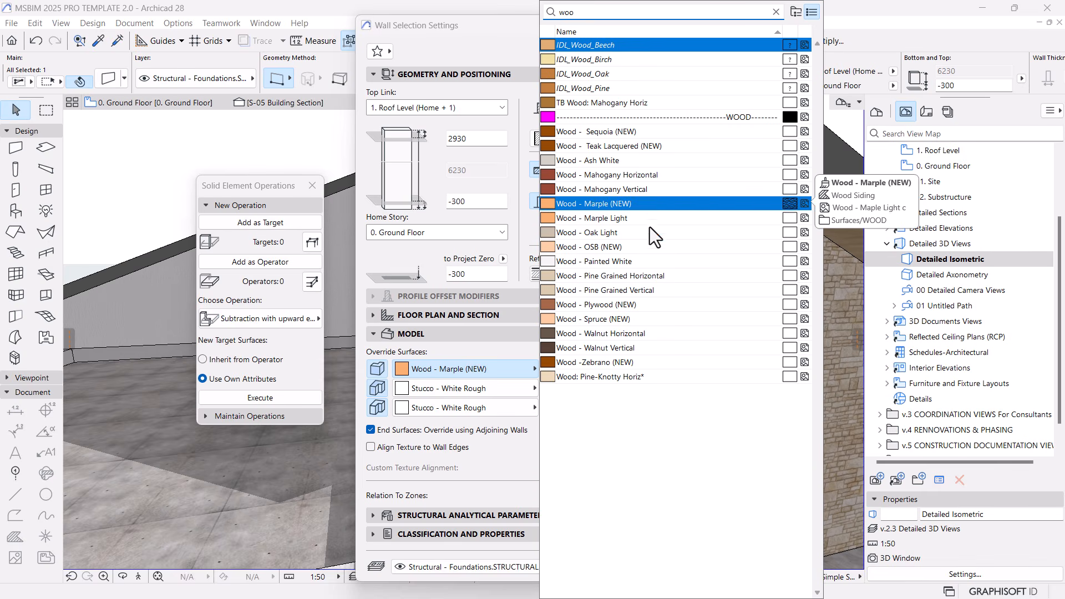
left_click(620, 288)
left_click(654, 565)
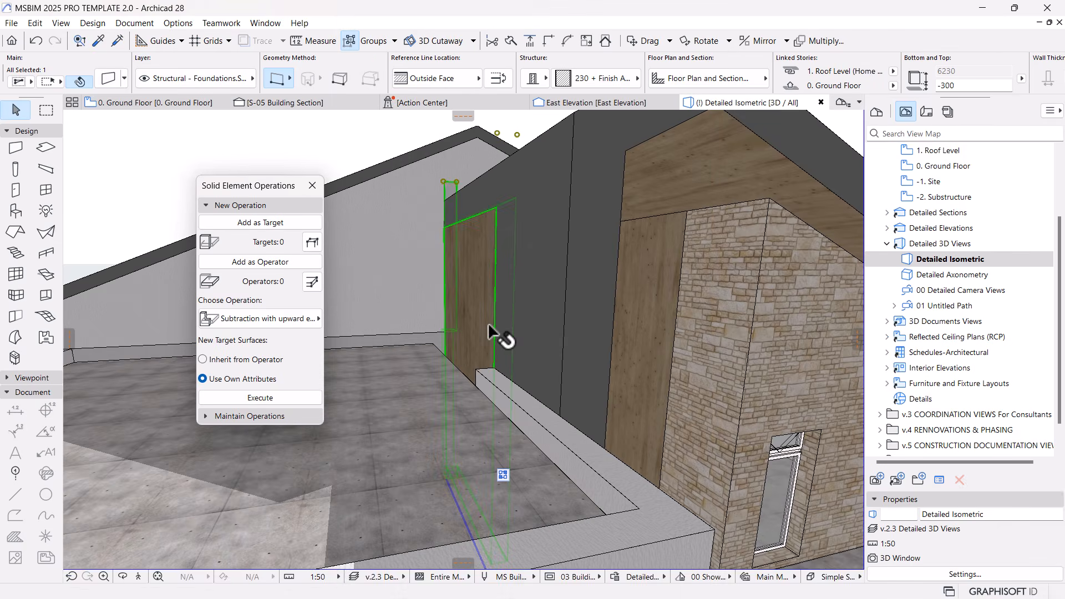
Set the garage-side entrance wall's outside face surface back to Stucco - White Rough.
scroll(438, 277, "up", 3)
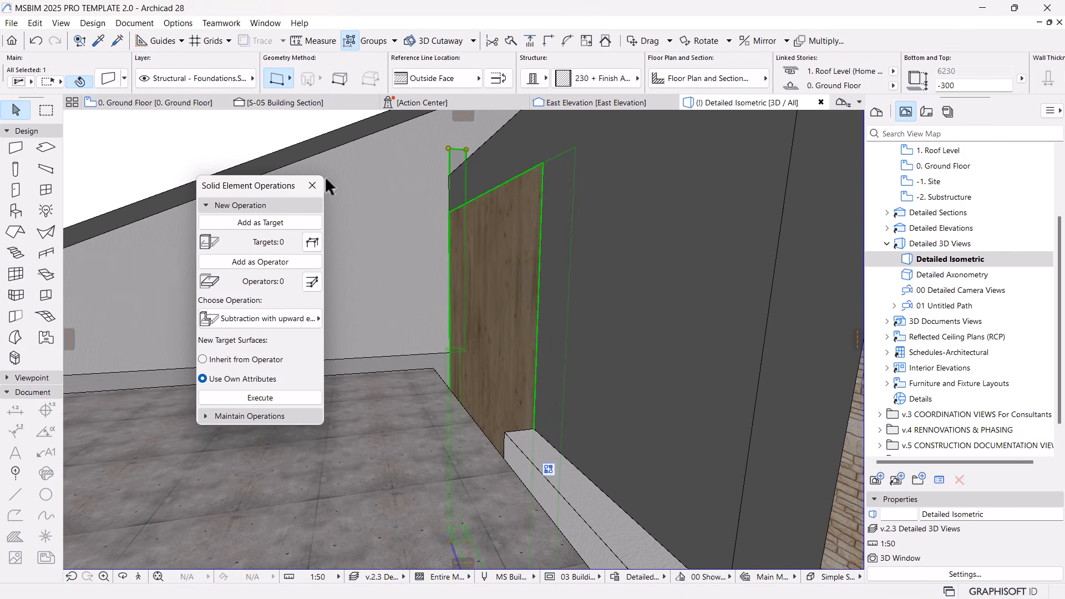
left_click(98, 81)
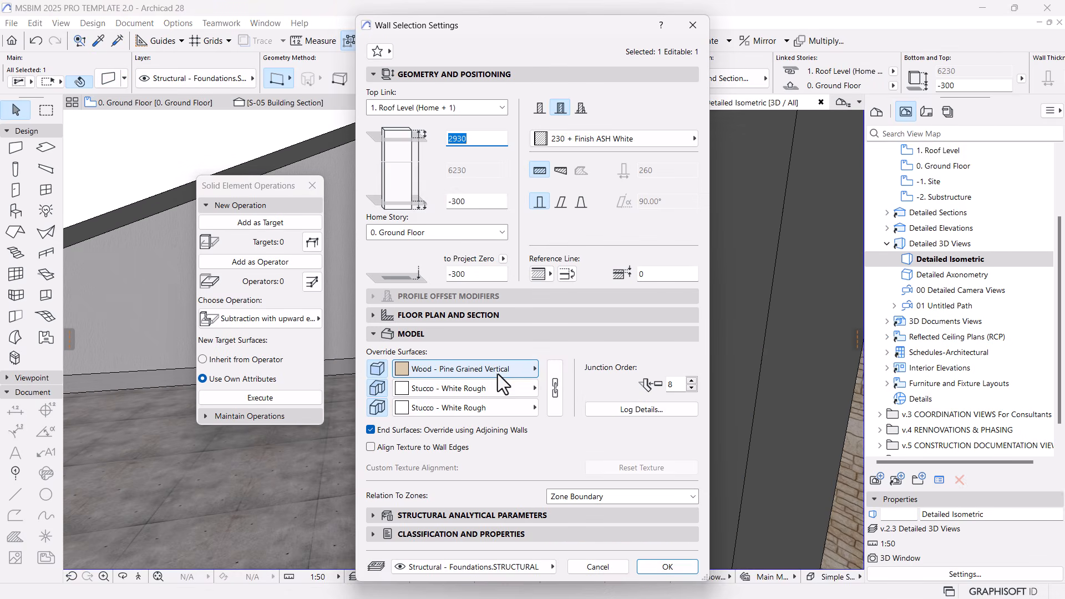
left_click(497, 369)
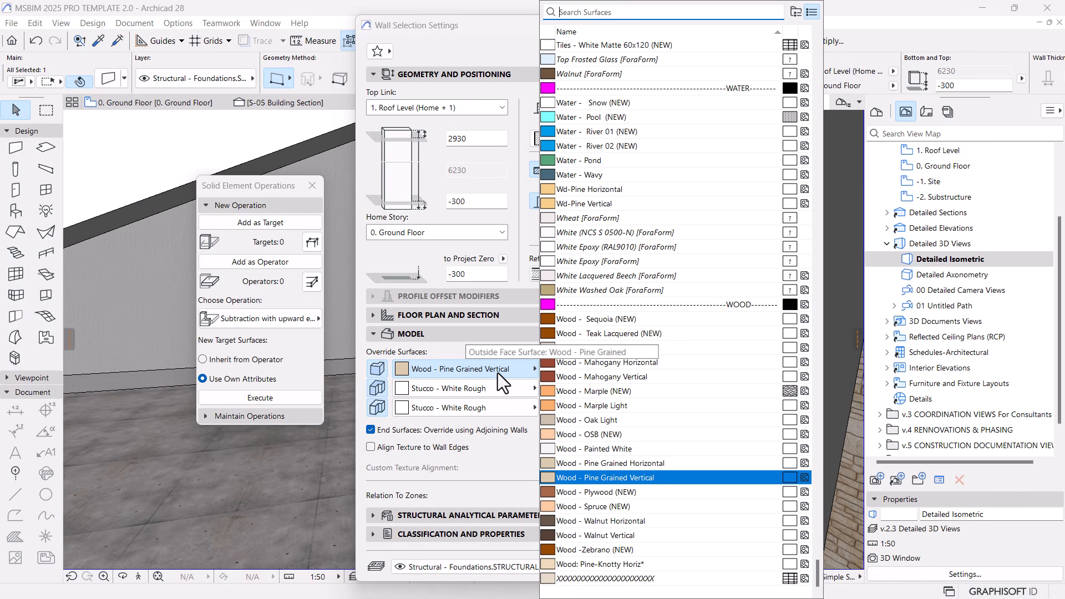
type("st")
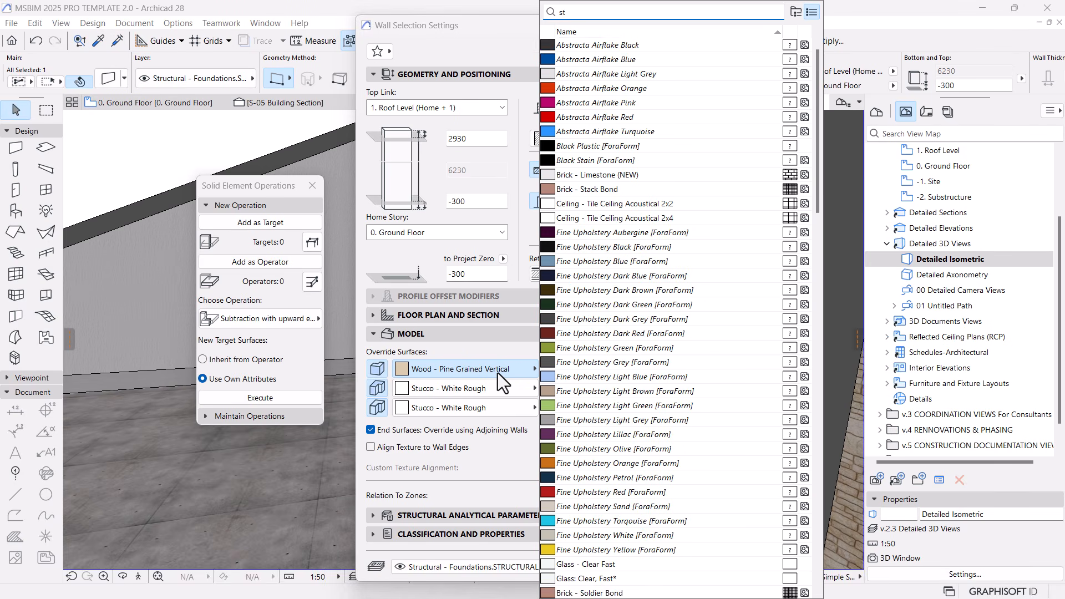
type("u")
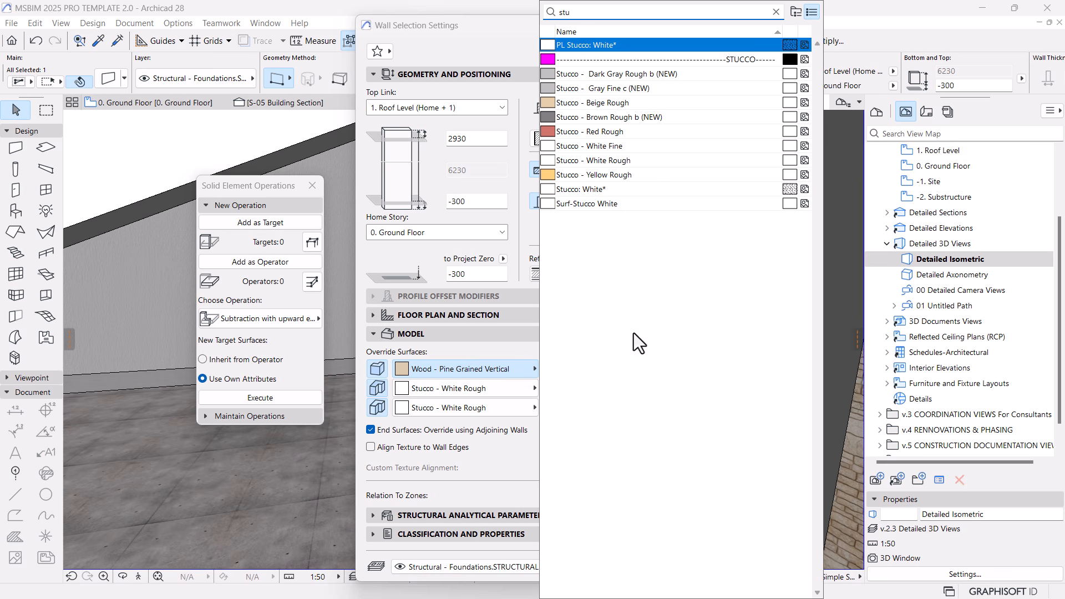
left_click(572, 189)
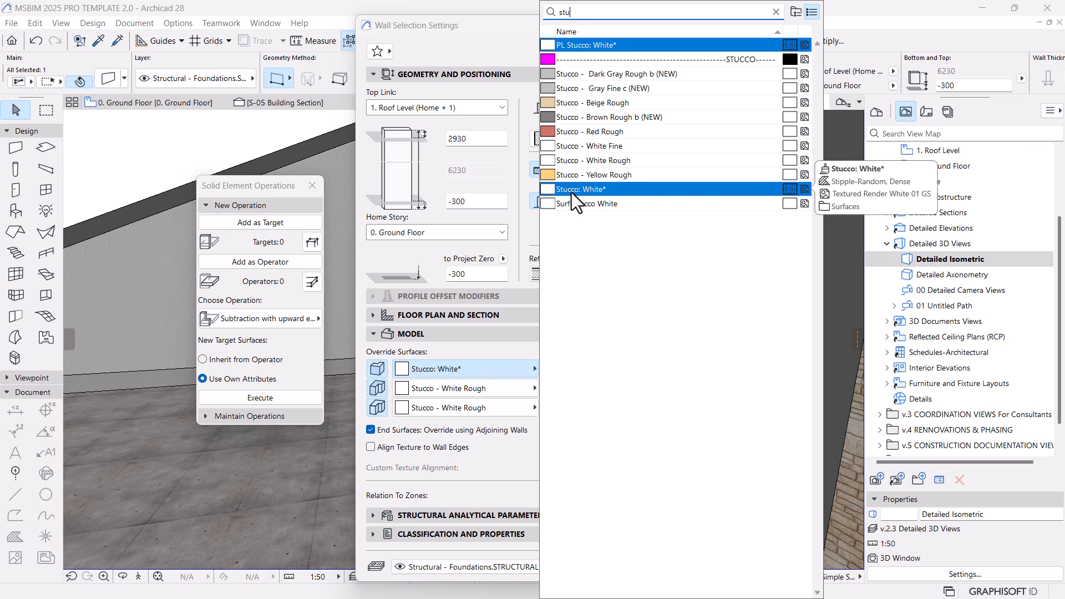
left_click(601, 161)
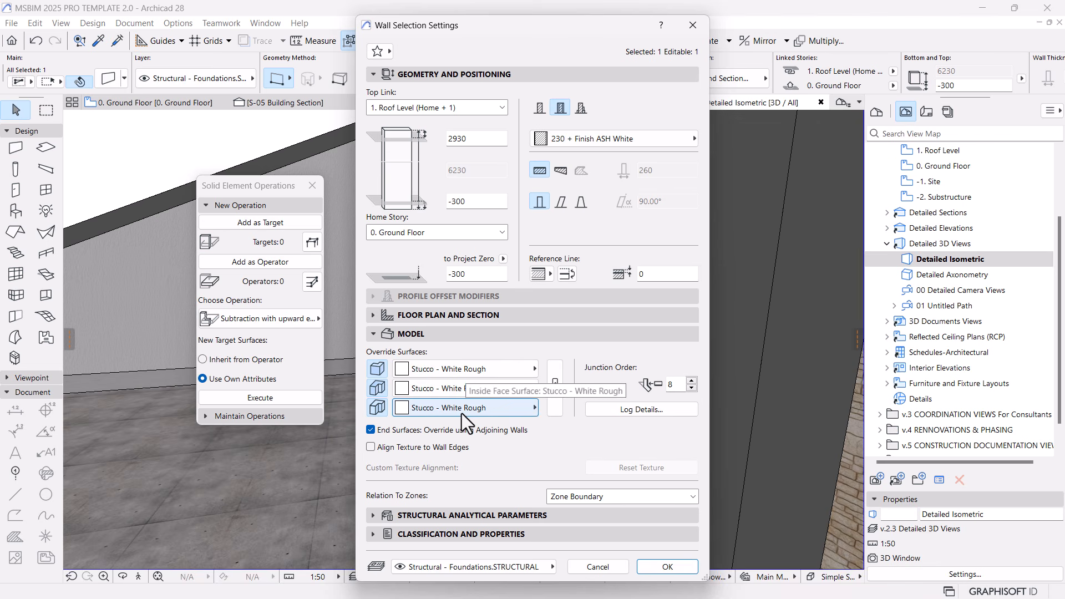
Set the inside face surface of the garage-side entrance wall to Wood - Pine Grained Vertical.
left_click(461, 407)
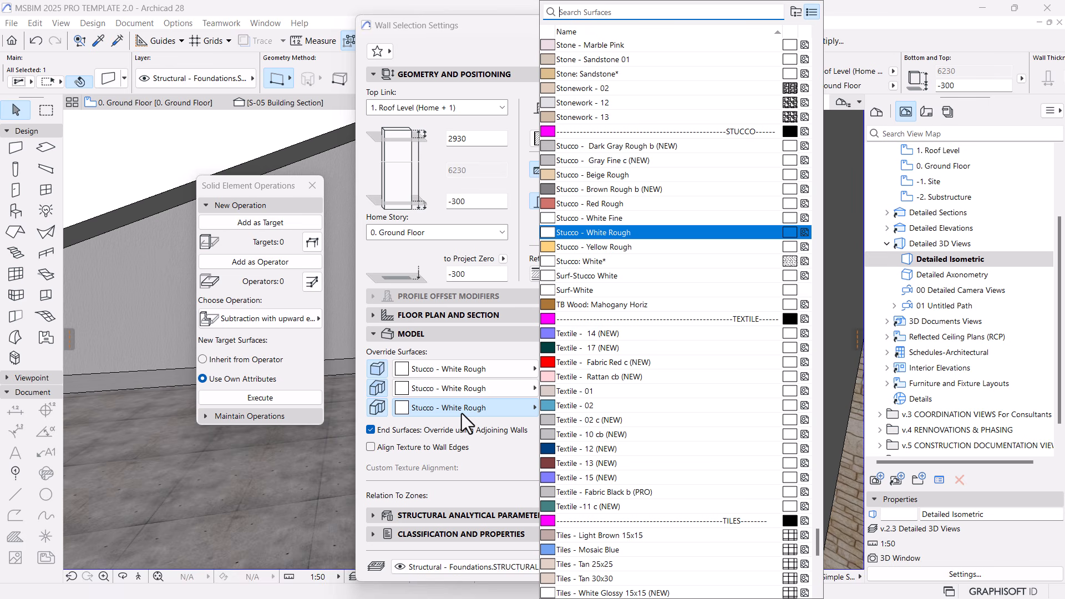
type("wood")
left_click(610, 161)
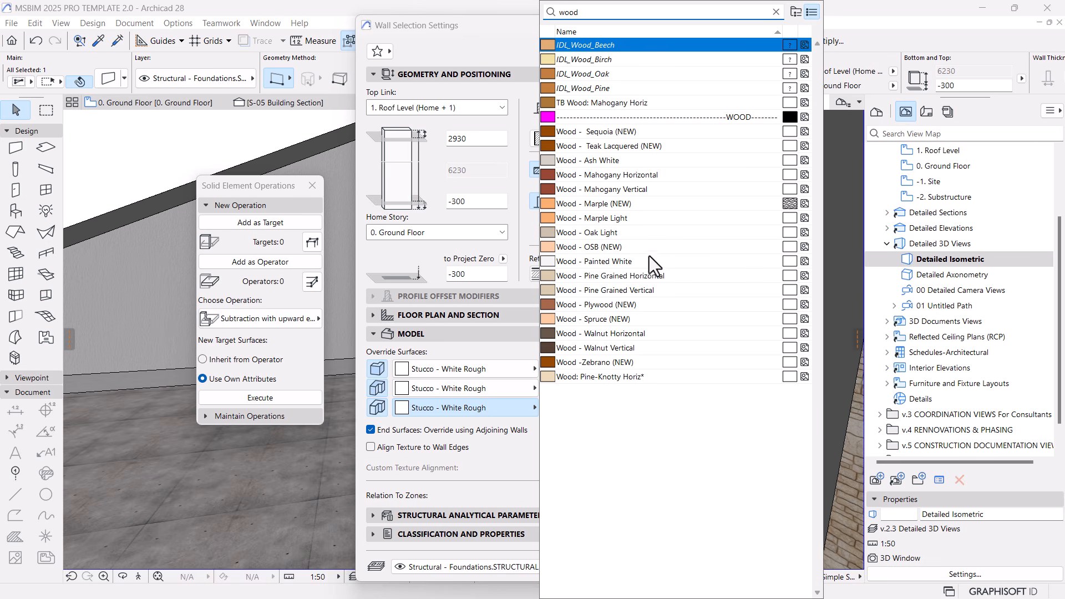
left_click(609, 290)
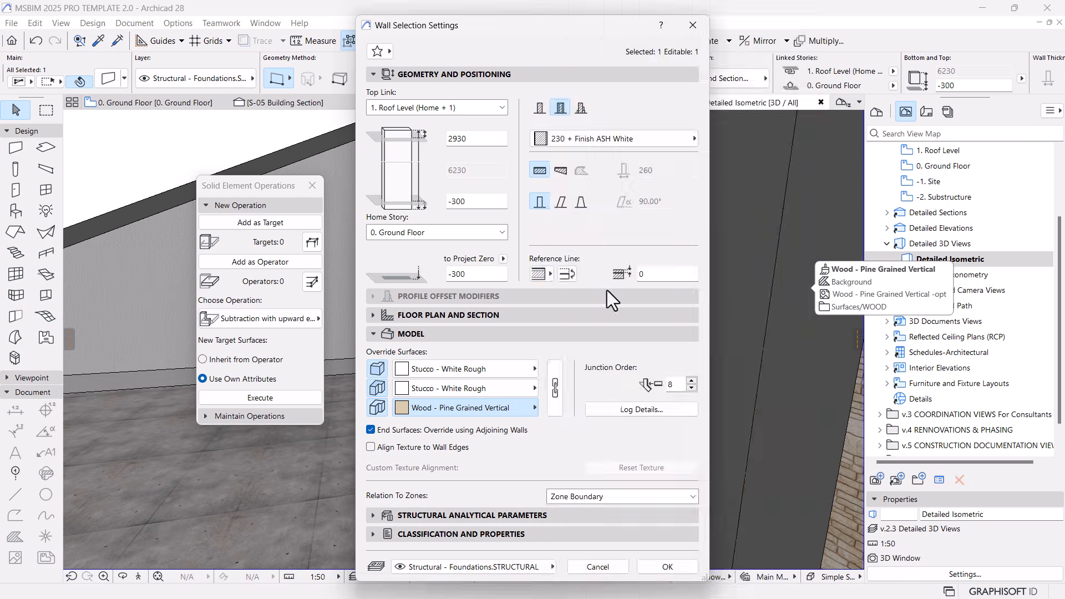
left_click(668, 566)
Inspect the entrance wall finishes and the overall front of the house from several angles.
scroll(450, 313, "down", 5)
mouse_move(583, 361)
middle_mouse_down("shift")
mouse_move(466, 354)
mouse_move(547, 319)
mouse_move(542, 312)
mouse_move(590, 352)
mouse_move(578, 398)
mouse_move(583, 380)
mouse_move(580, 388)
mouse_move(567, 357)
middle_mouse_up("shift")
left_click(558, 337)
key("Escape")
scroll(519, 356, "down", 4)
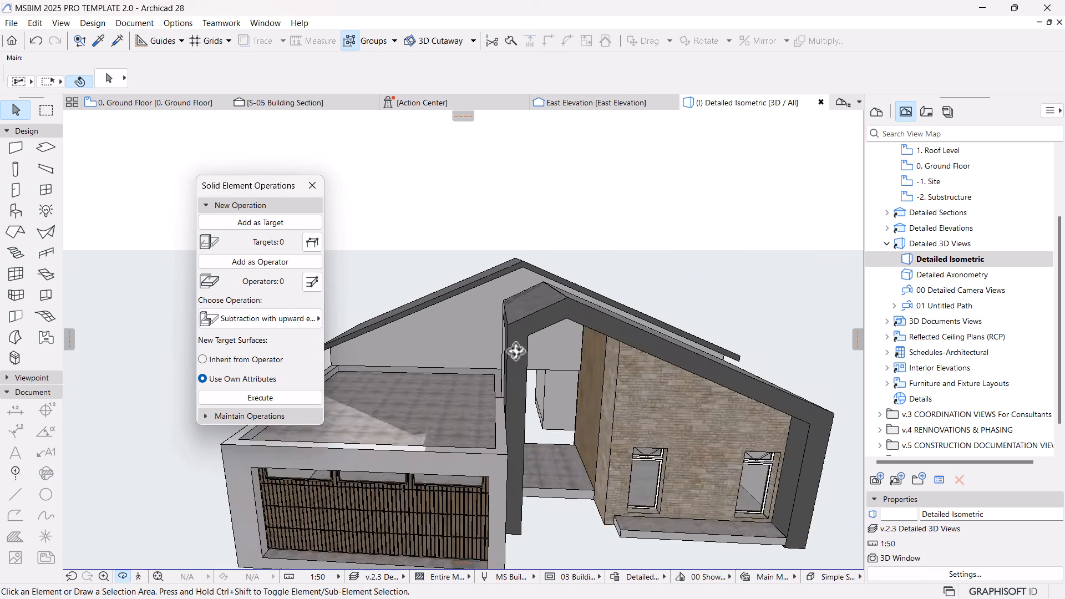
middle_click_drag(571, 438, 534, 398, "shift")
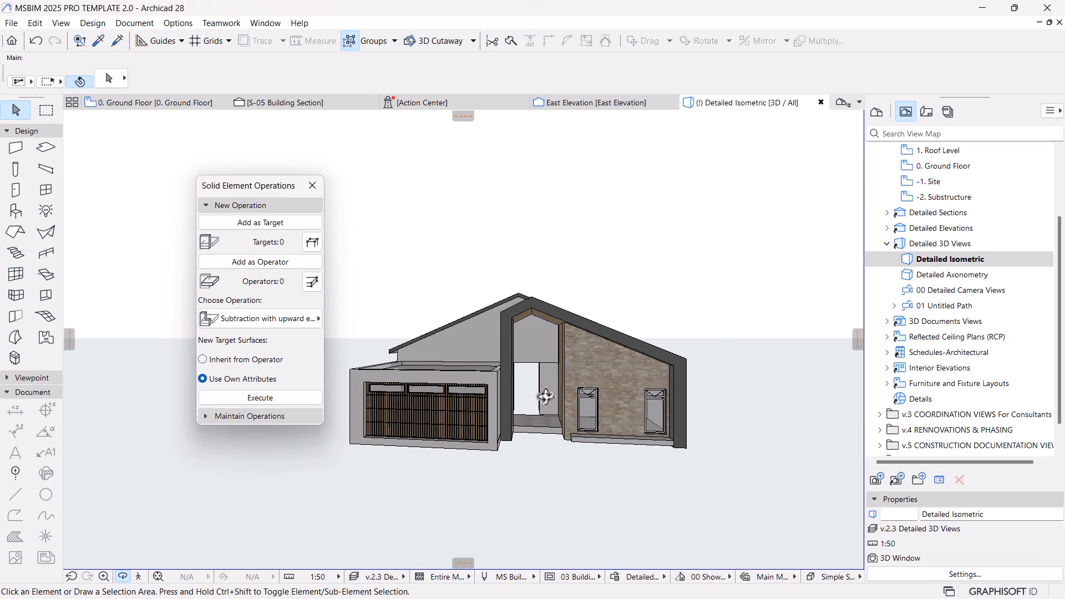
scroll(524, 382, "up", 5)
Open the 0. Ground Floor plan, clear the wall selection and collapse the New Operation section of Solid Element Operations.
left_click(136, 103)
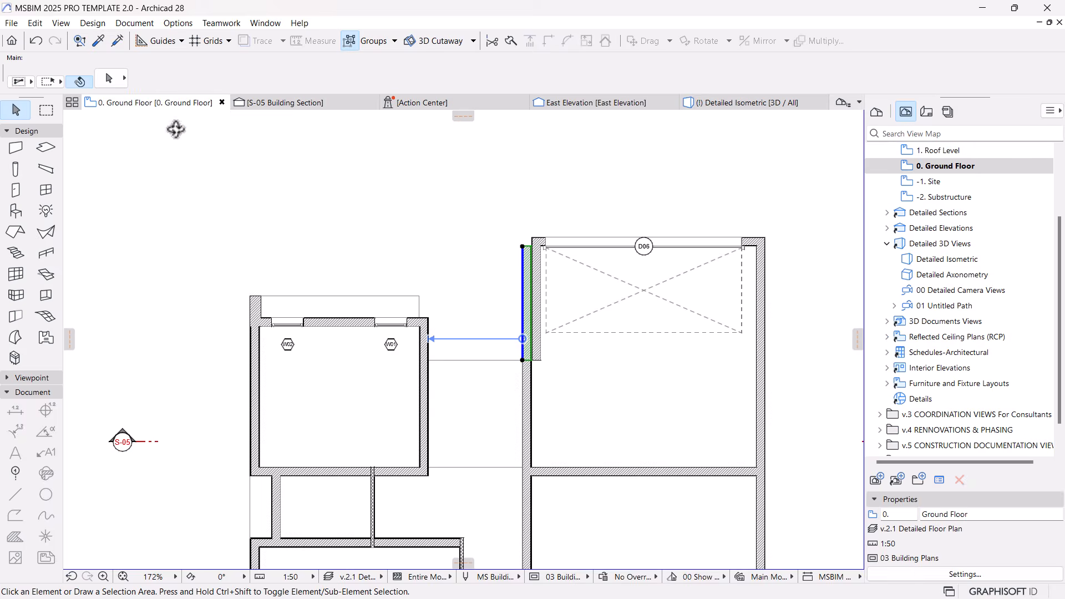
left_click(526, 304)
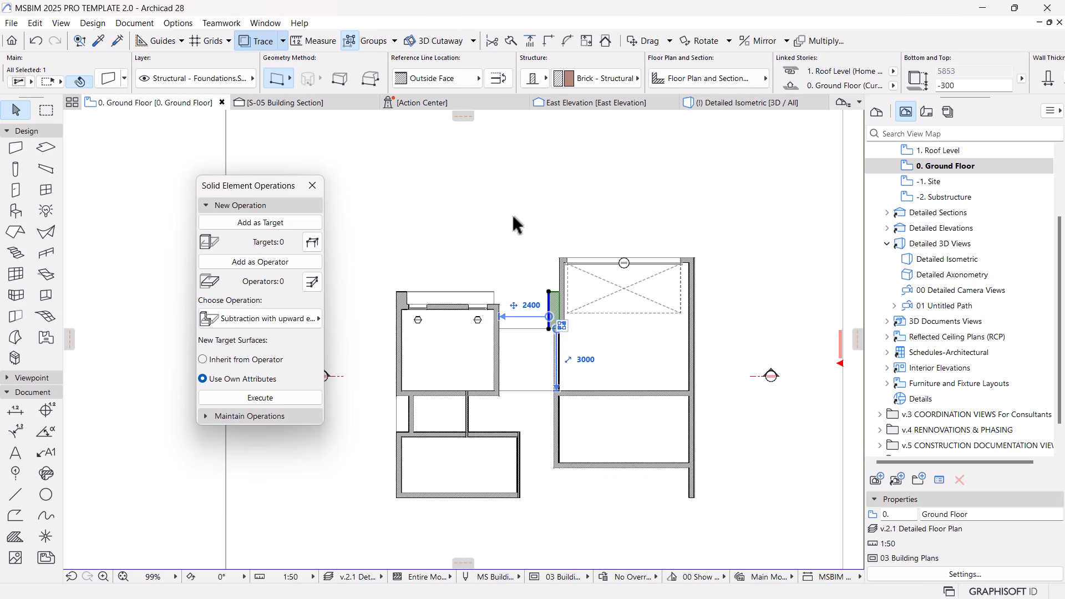
left_click(481, 271)
scroll(447, 297, "up", 2)
left_click(264, 205)
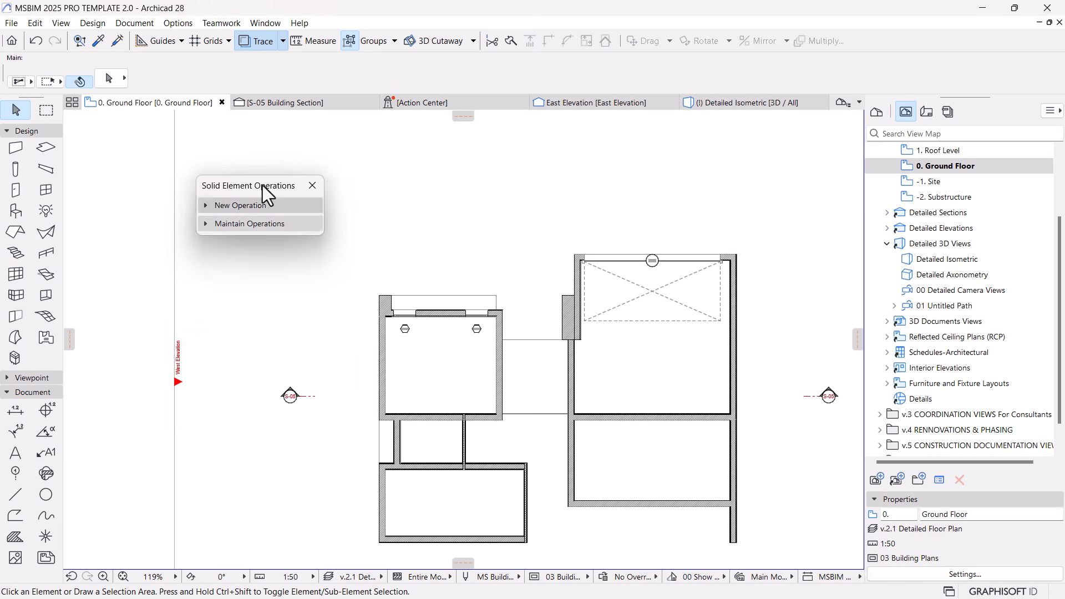
Close Solid Element Operations and draw a straight curtain wall across the entrance recess, from the house wall to the thick garage-side wall.
left_click(312, 186)
scroll(513, 350, "up", 3)
scroll(586, 377, "up", 2)
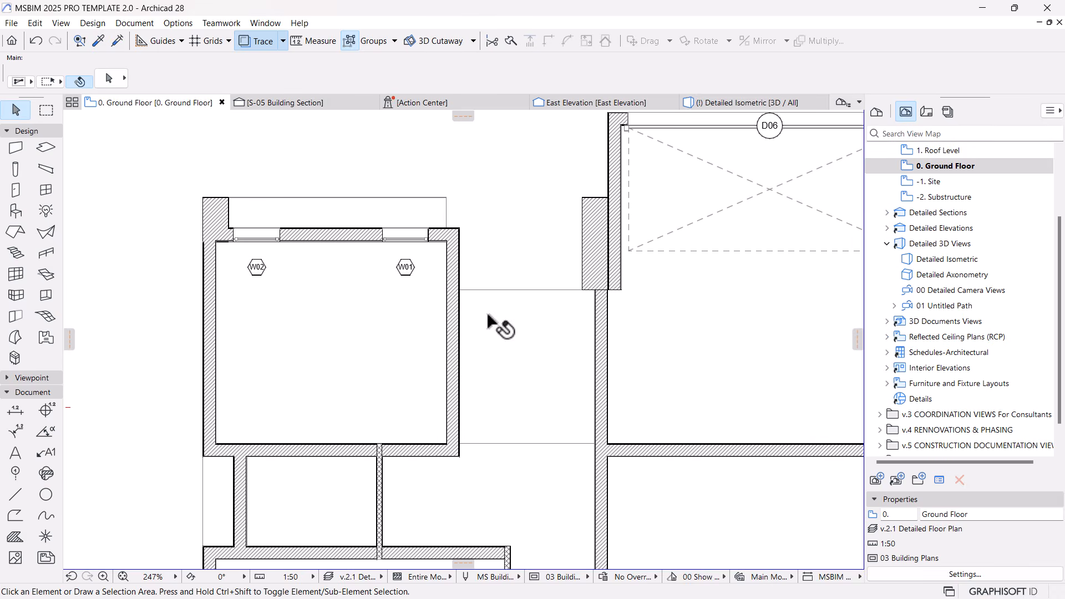
left_click(15, 274)
left_click(460, 289)
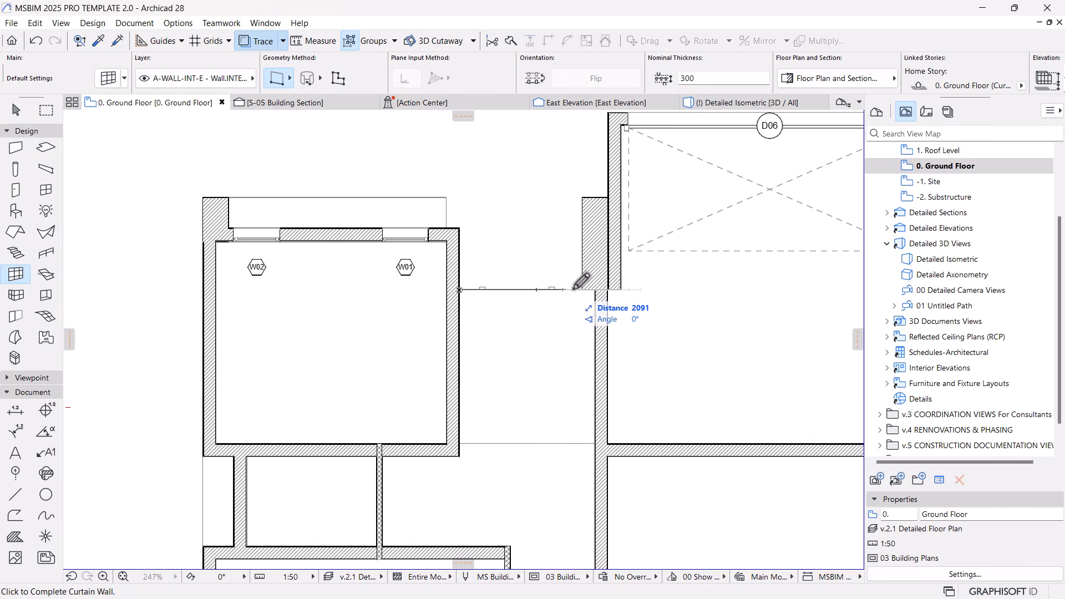
left_click(586, 289)
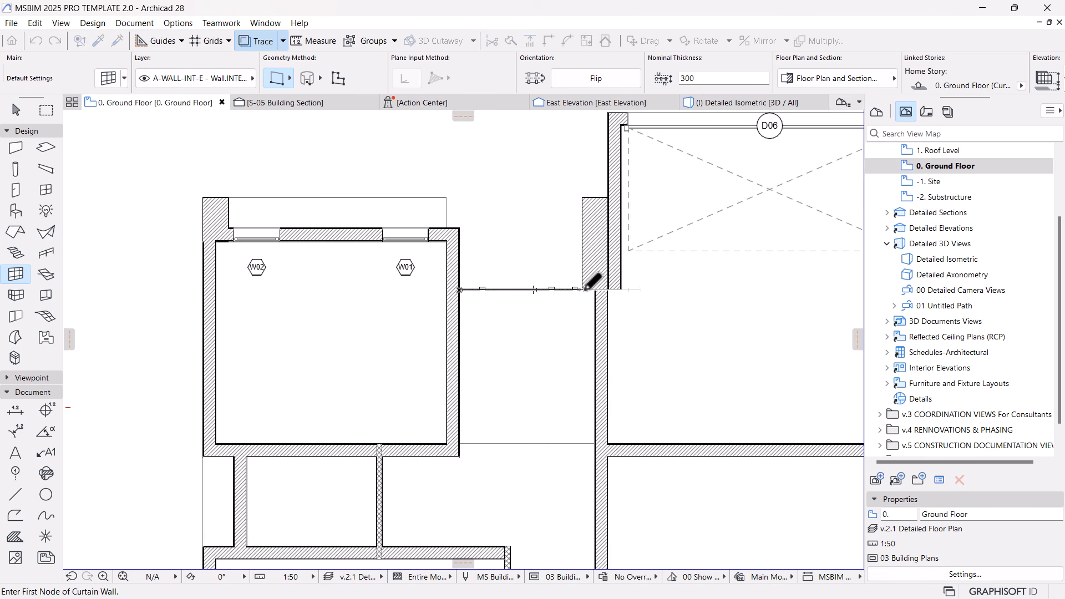
scroll(560, 255, "down", 3)
scroll(575, 206, "up", 3)
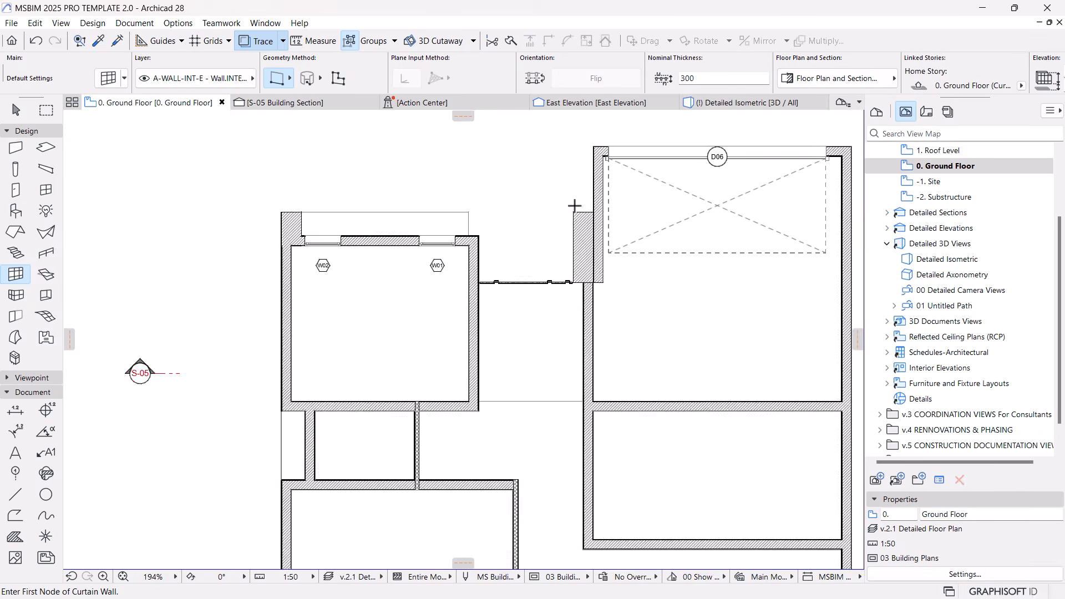
In the Detailed Isometric view, stretch the entrance curtain wall's height up to the ridge under the front roof frame, about 5950 mm high.
left_click(709, 103)
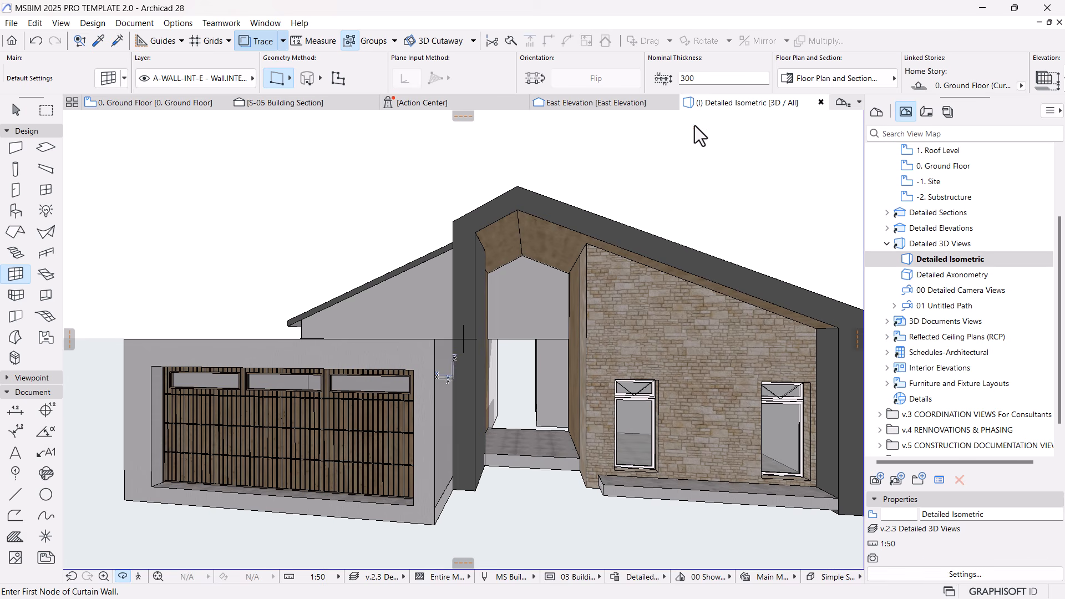
key("Escape")
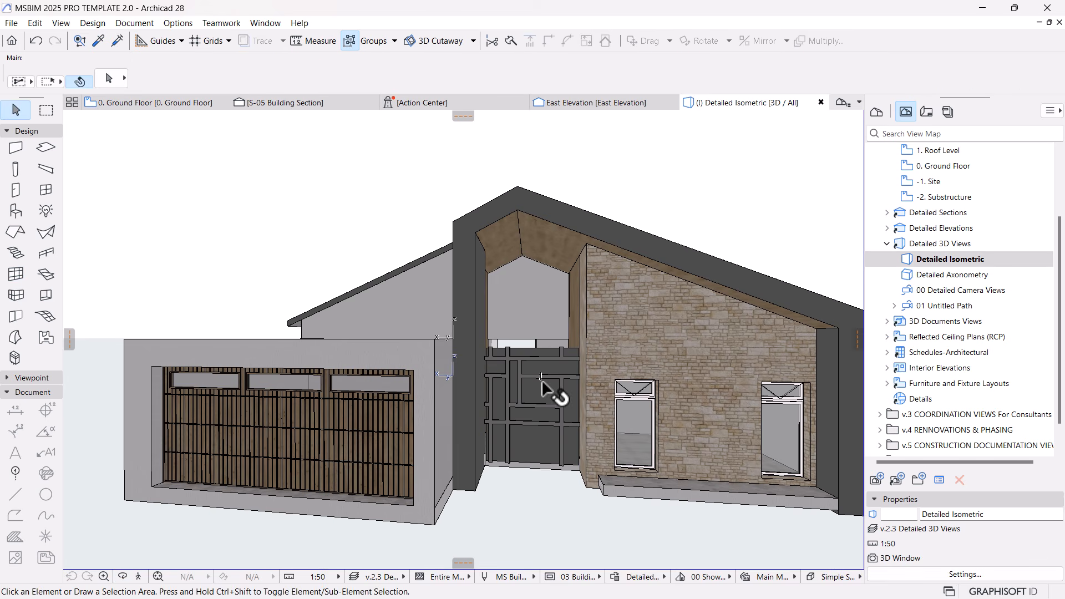
left_click(568, 364)
left_click(580, 348)
left_click(109, 120)
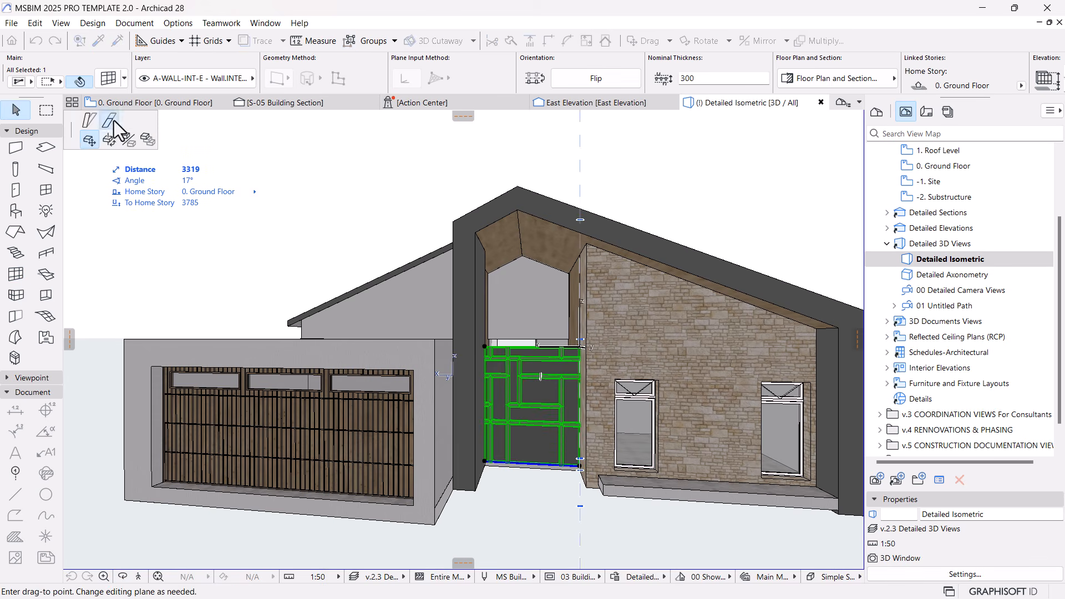
left_click(517, 207)
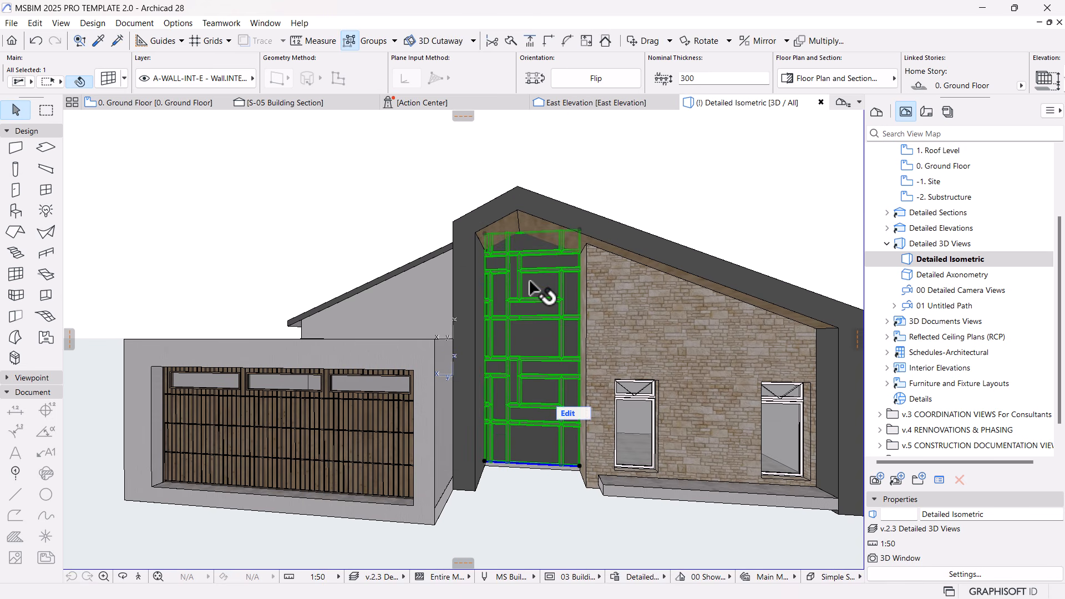
Apply the Checkerboard 1000/1000 favorite as the scheme of the entrance curtain wall.
mouse_move(505, 340)
middle_mouse_down("shift")
mouse_move(533, 357)
mouse_move(523, 348)
middle_mouse_up("shift")
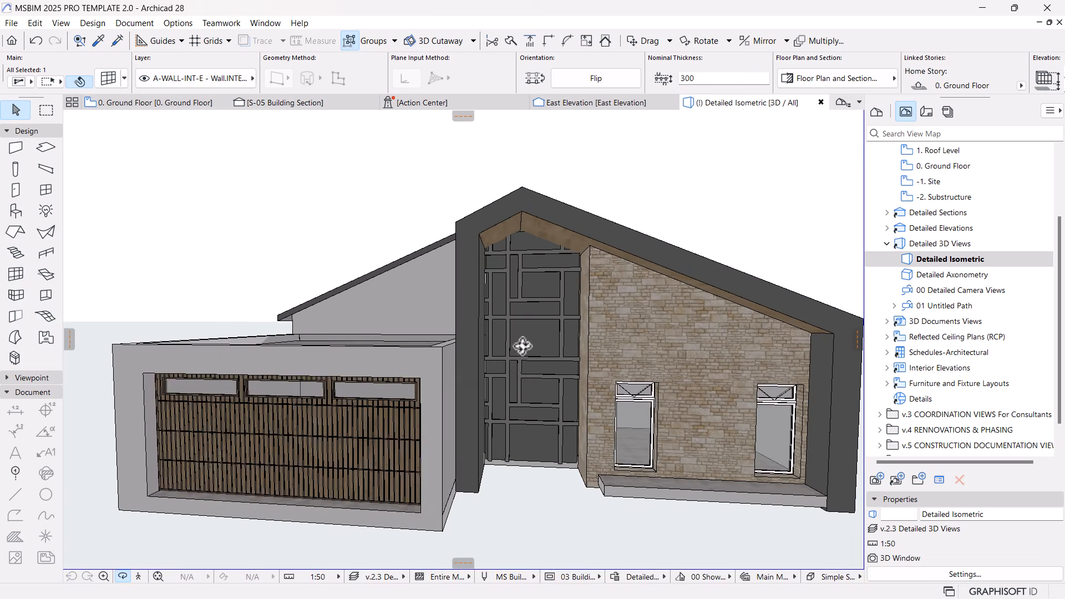
scroll(543, 320, "up", 2)
scroll(543, 320, "up", 1)
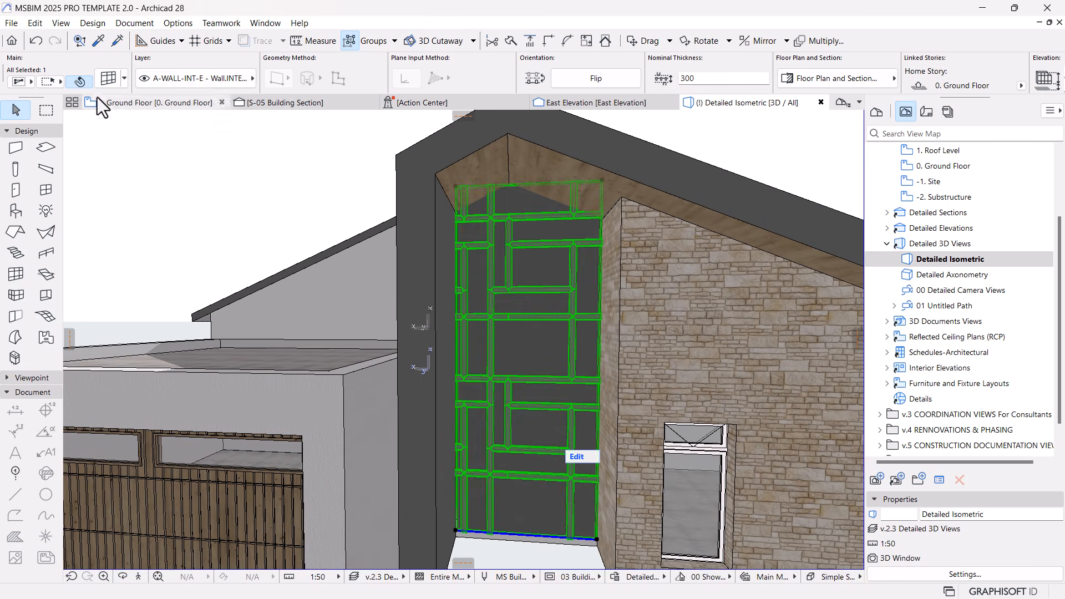
left_click(107, 79)
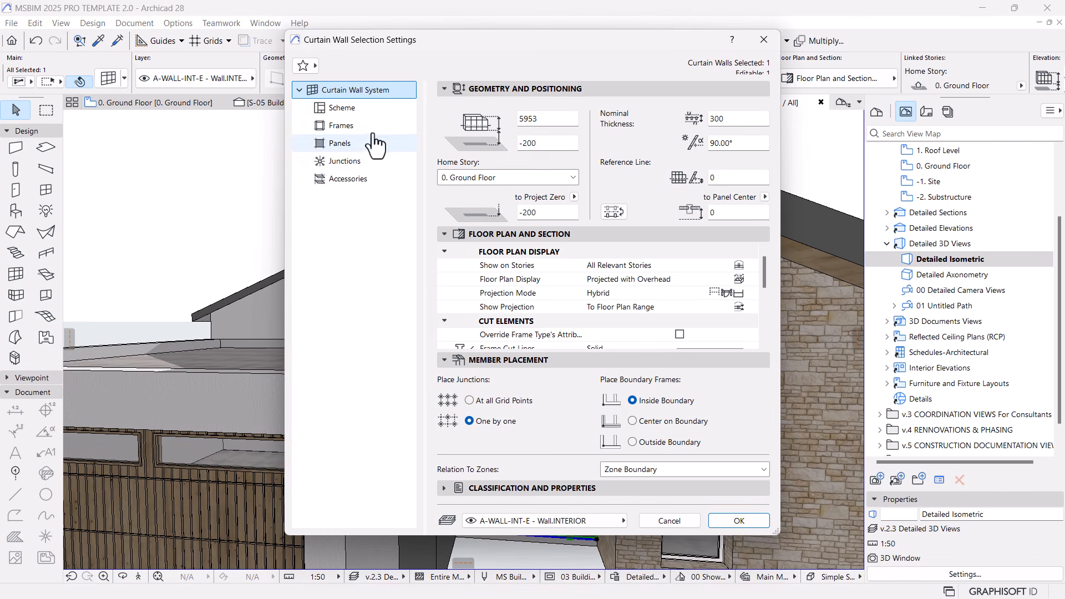
left_click(342, 110)
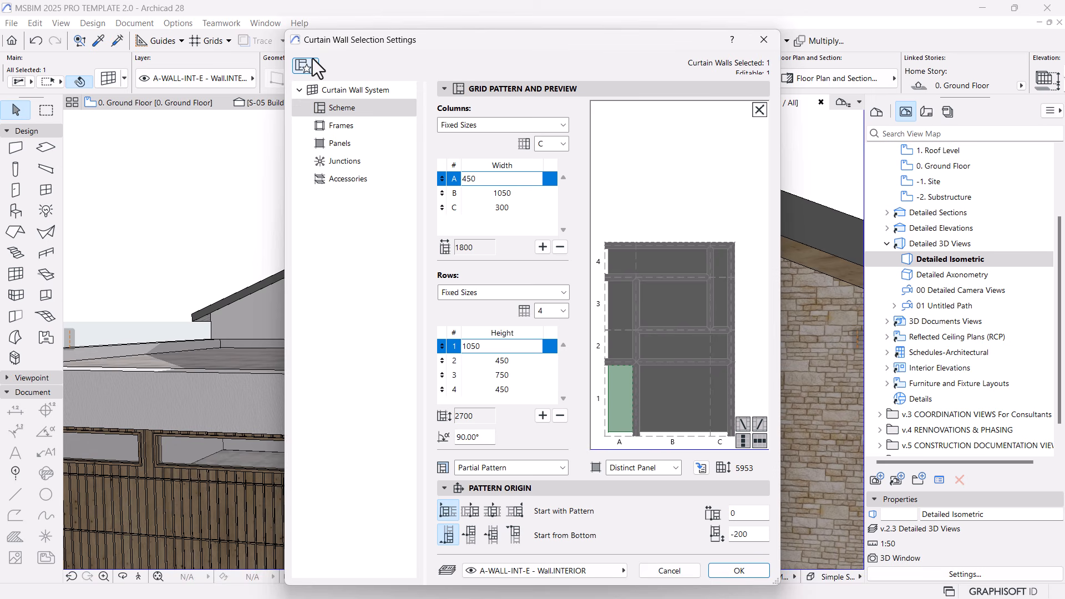
left_click(304, 65)
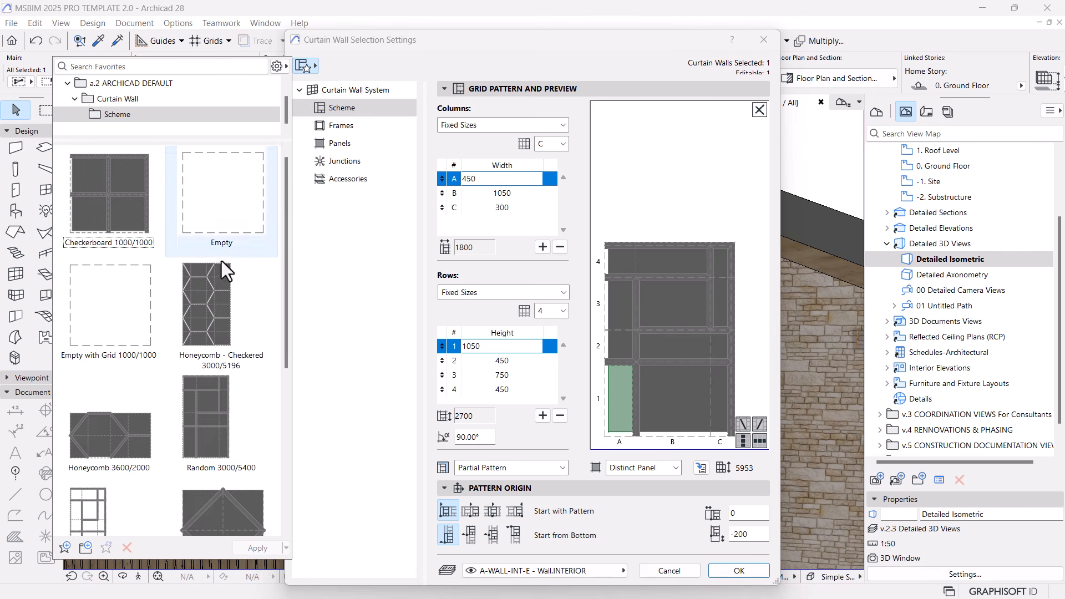
scroll(205, 297, "down", 5)
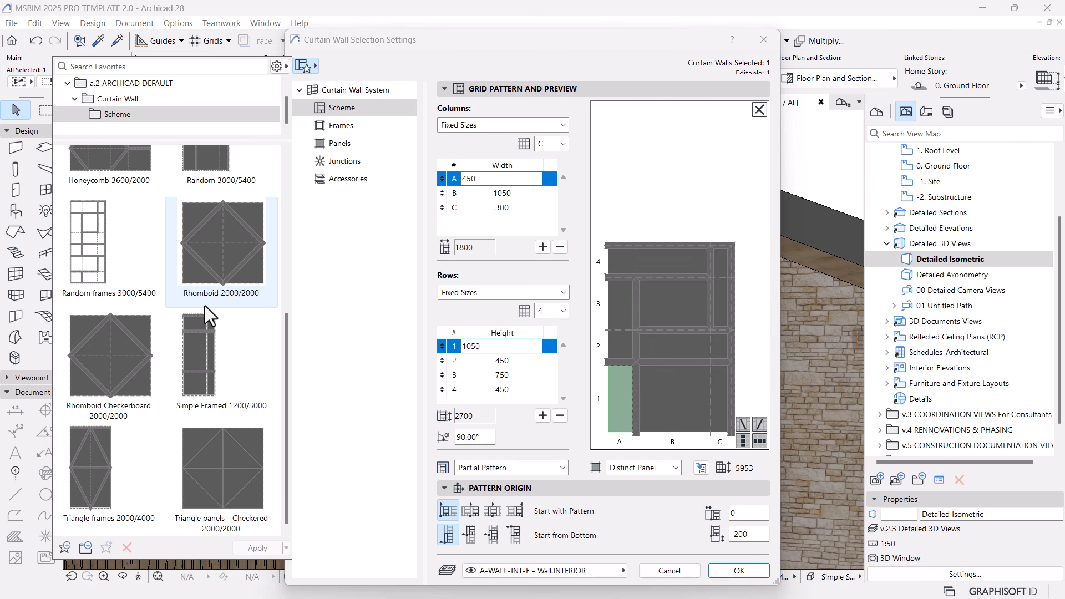
scroll(173, 395, "up", 1)
scroll(173, 395, "up", 2)
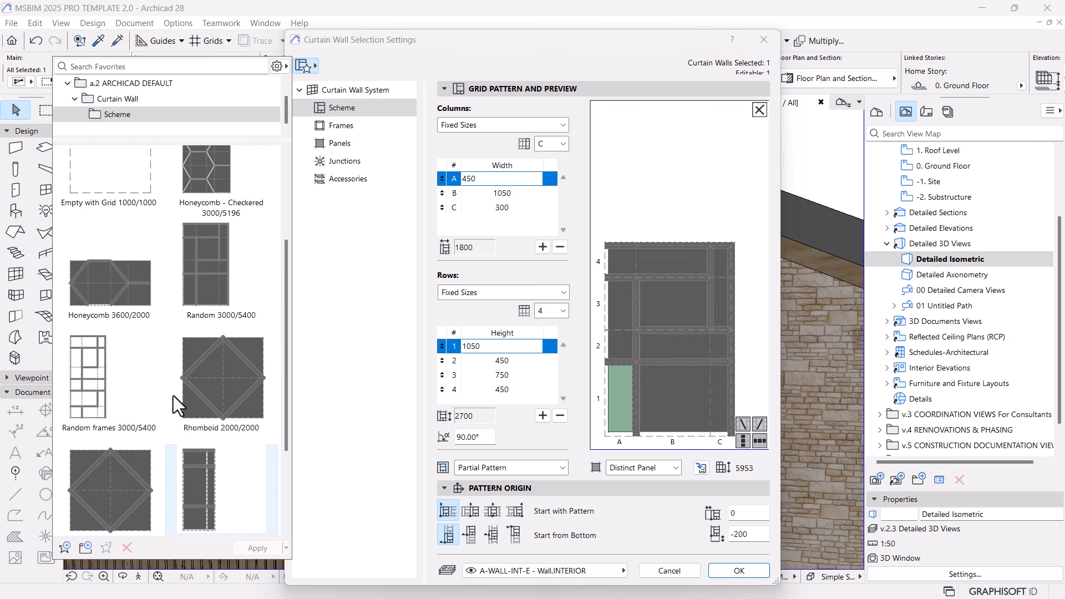
scroll(173, 395, "up", 3)
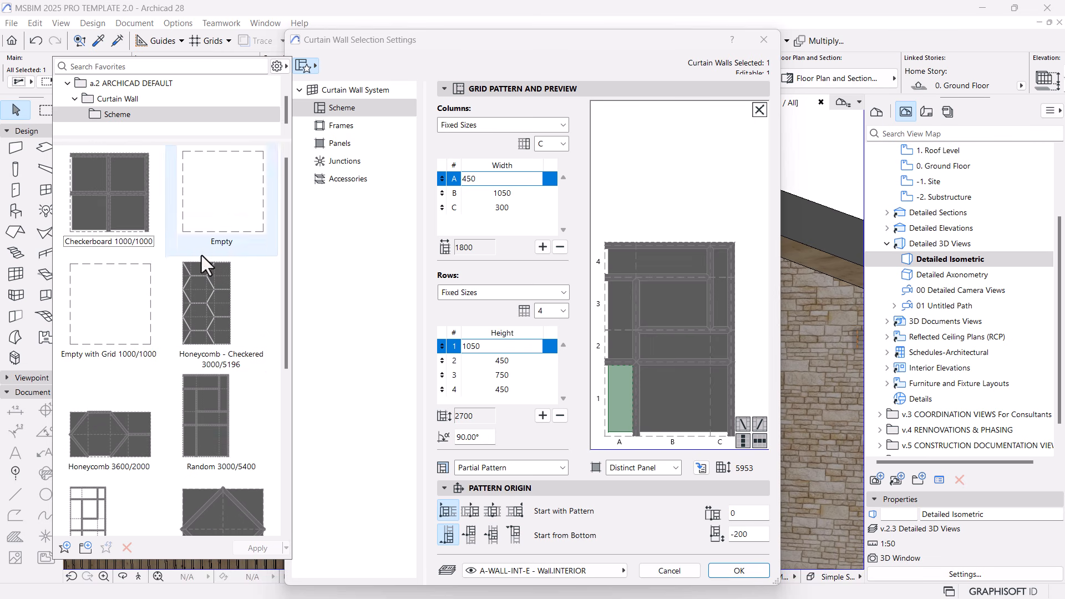
double_click(105, 202)
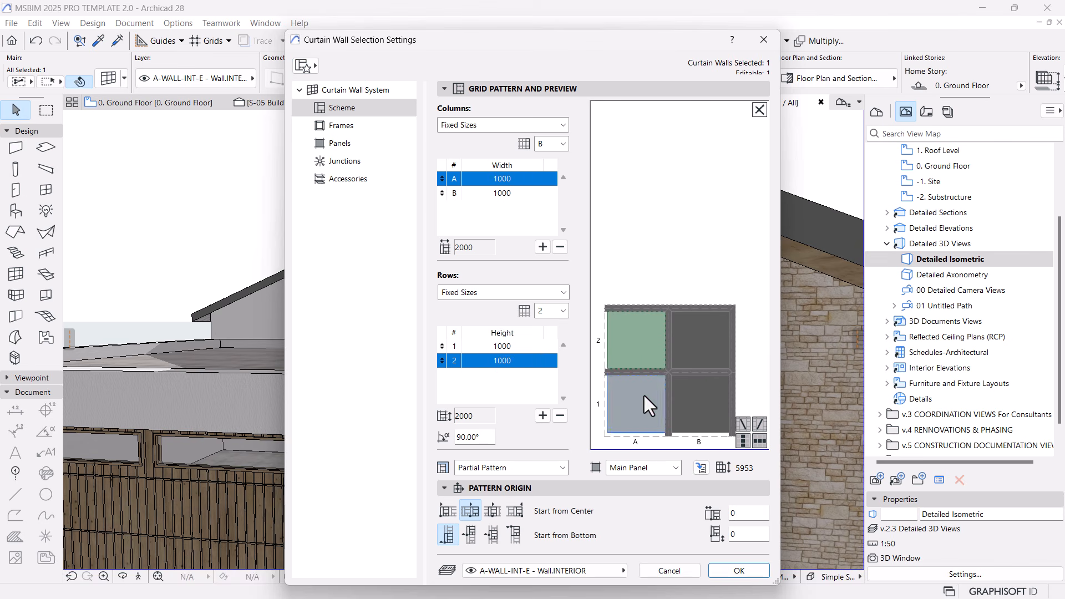
Assign Main Panel to all four cells of the curtain wall's grid pattern and apply the settings.
left_click(694, 393)
left_click(698, 351)
left_click(656, 341, "shift")
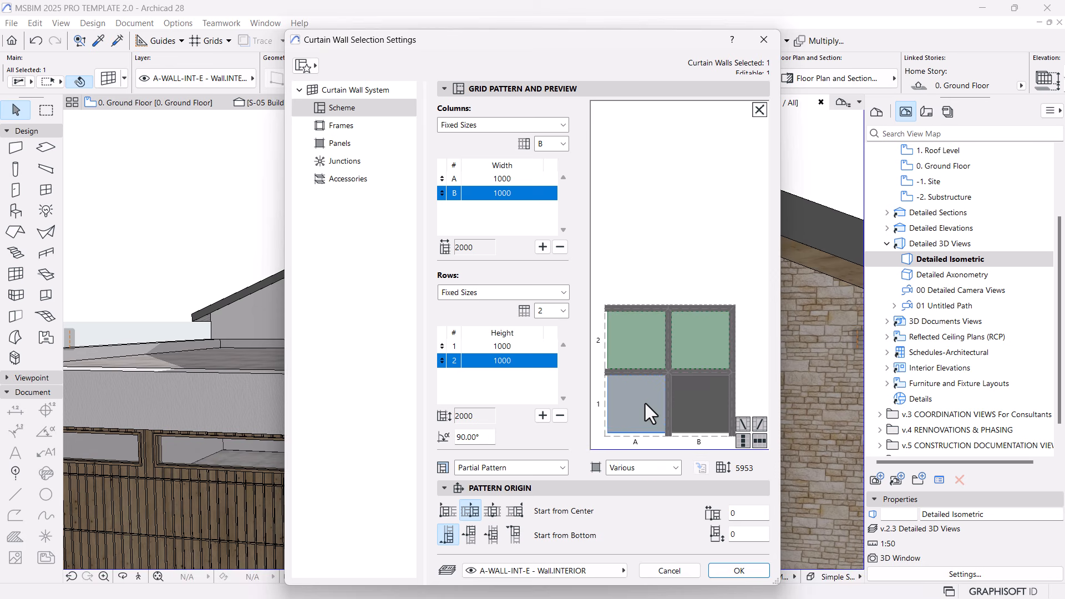
left_click(644, 401, "shift")
left_click(663, 469)
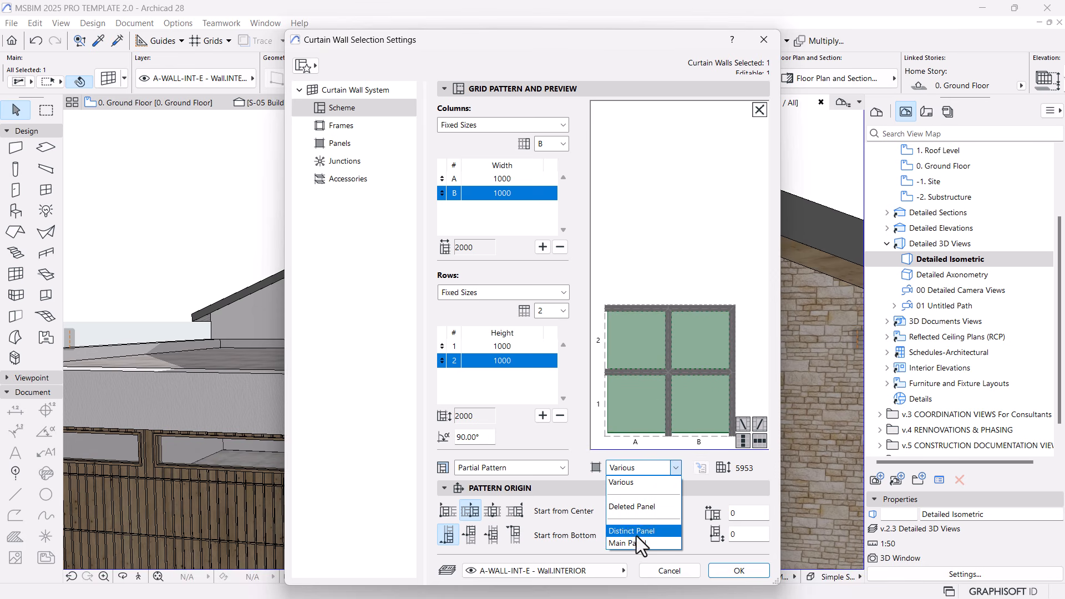
left_click(624, 544)
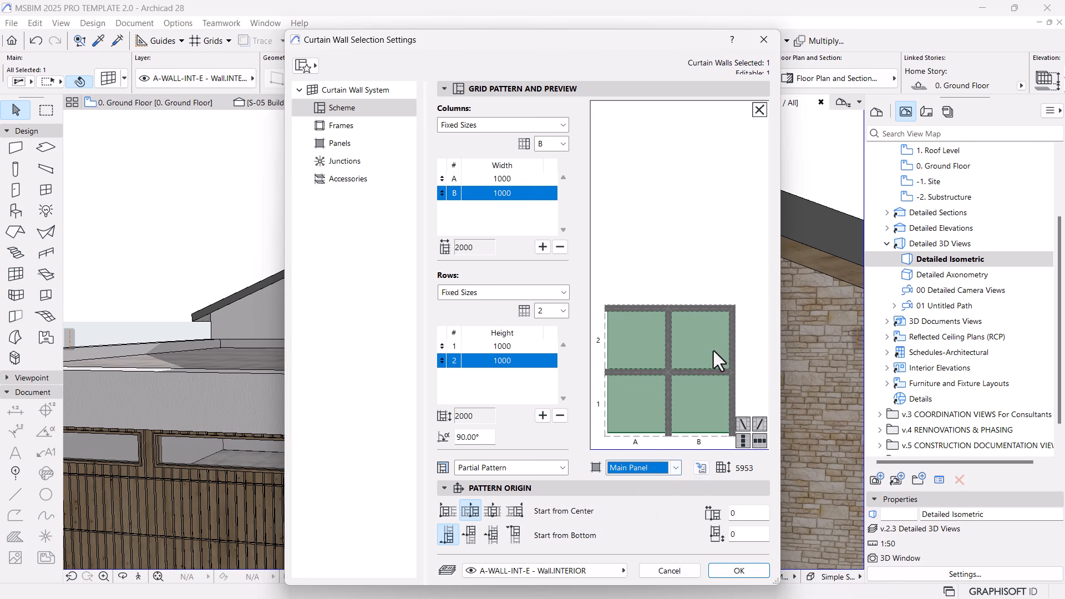
left_click(687, 255)
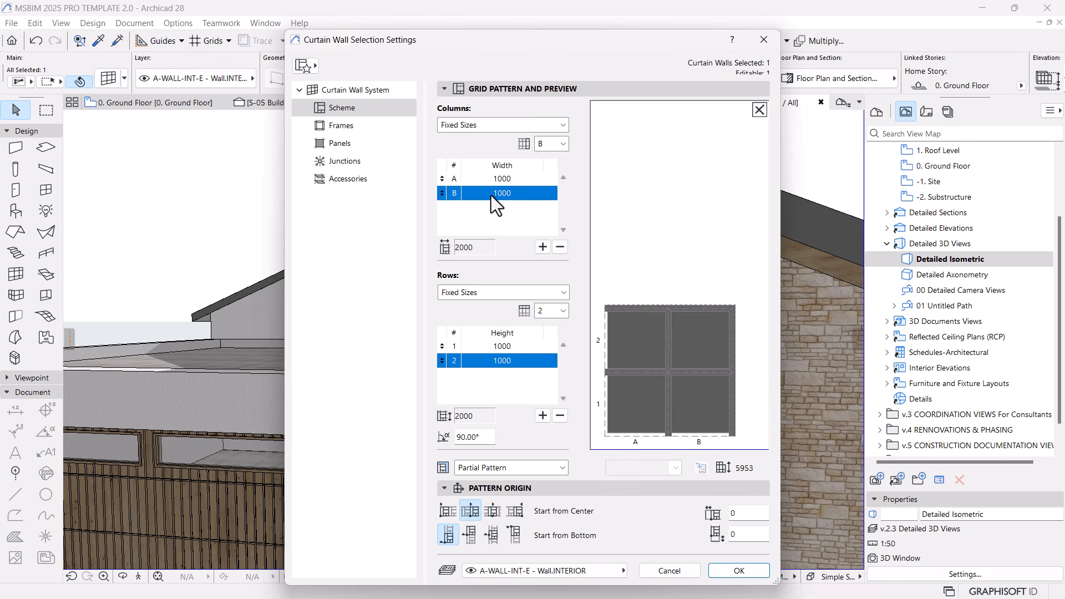
left_click(739, 571)
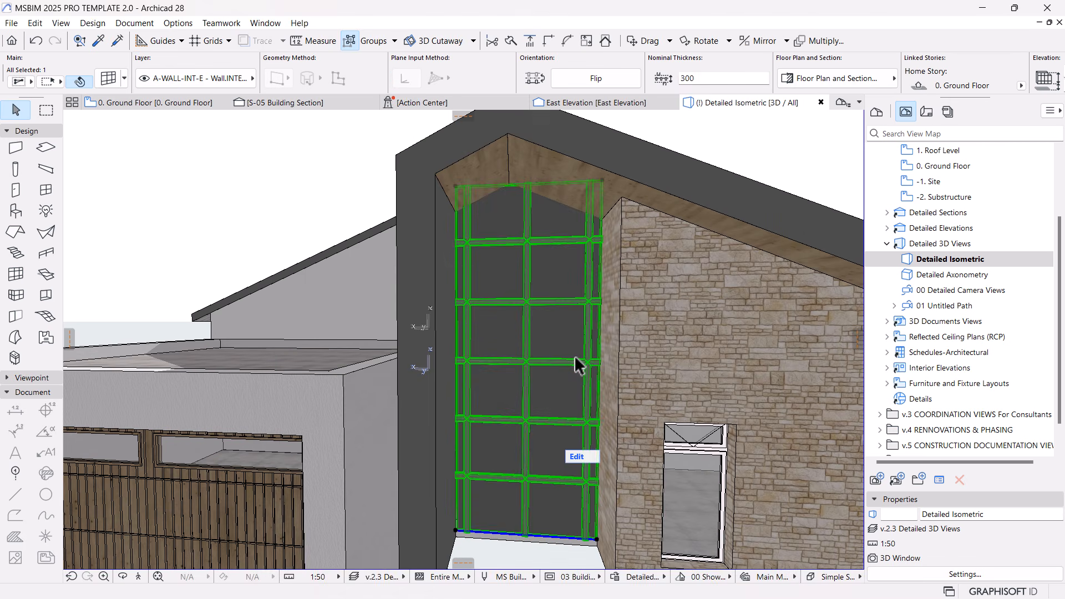
Inspect the entrance curtain wall's grid from closer up and reopen its scheme settings.
scroll(560, 367, "up", 3)
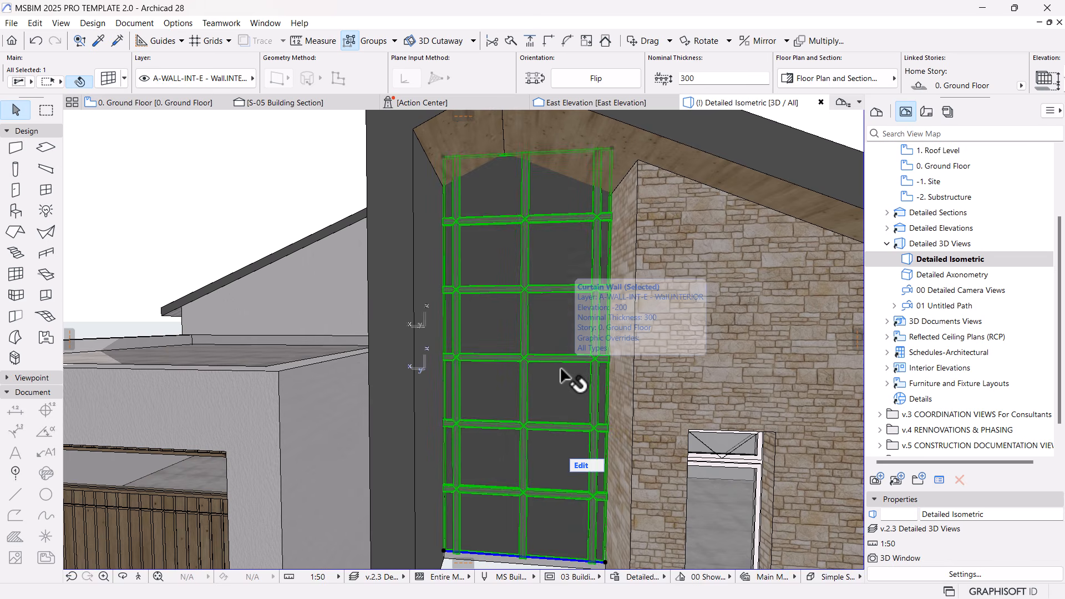
middle_click_drag(566, 378, 573, 400, "shift")
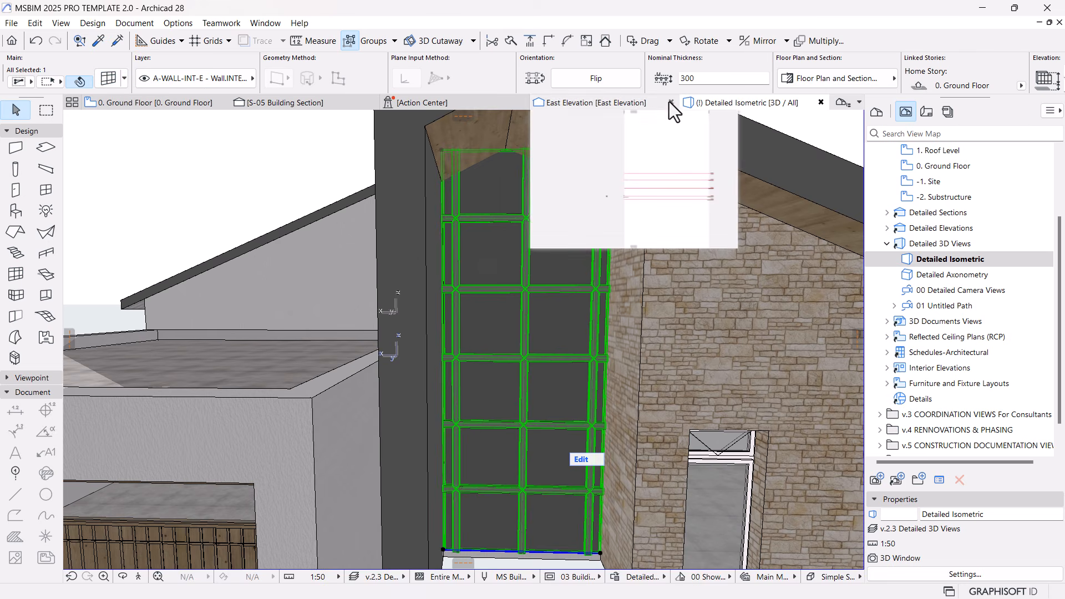
scroll(852, 85, "down", 3)
left_click_drag(935, 72, 843, 68)
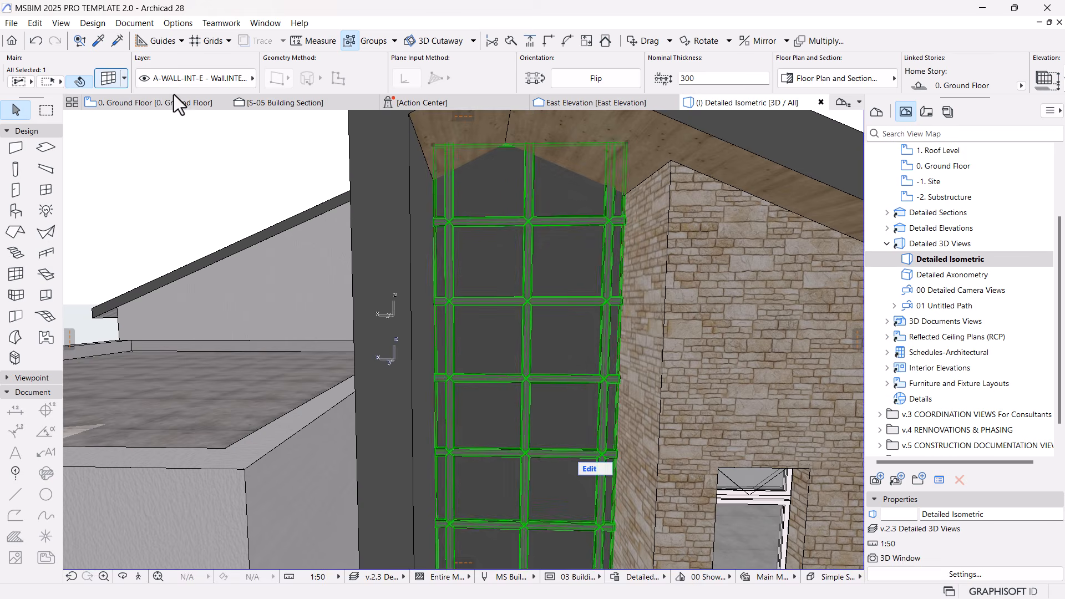
left_click(118, 77)
Try a height of 5953 mm for row 1 of the curtain wall's grid pattern.
left_click(445, 350)
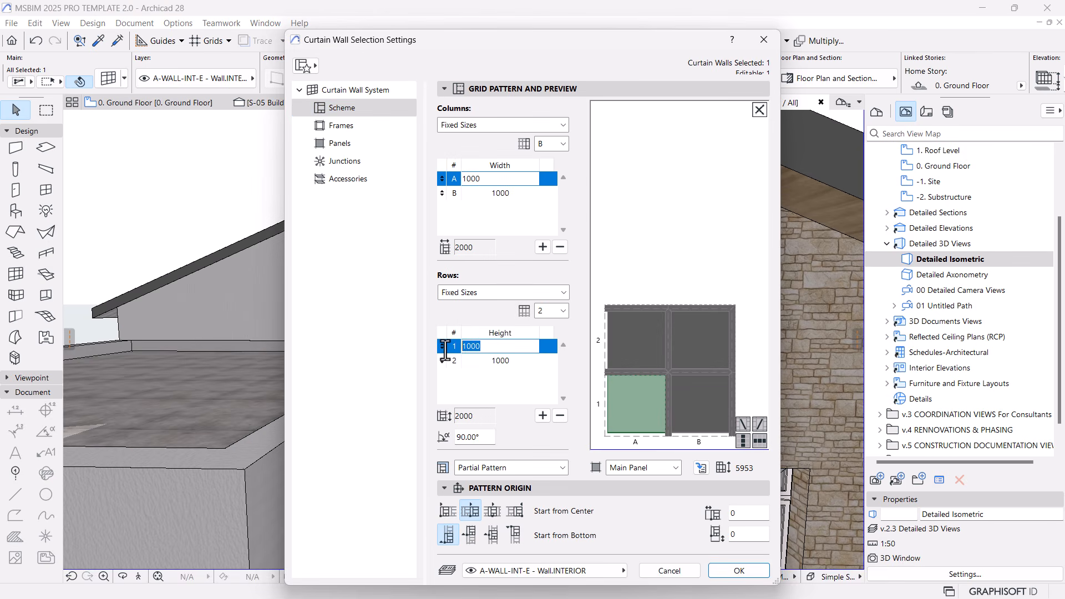
type("5953")
left_click(499, 364)
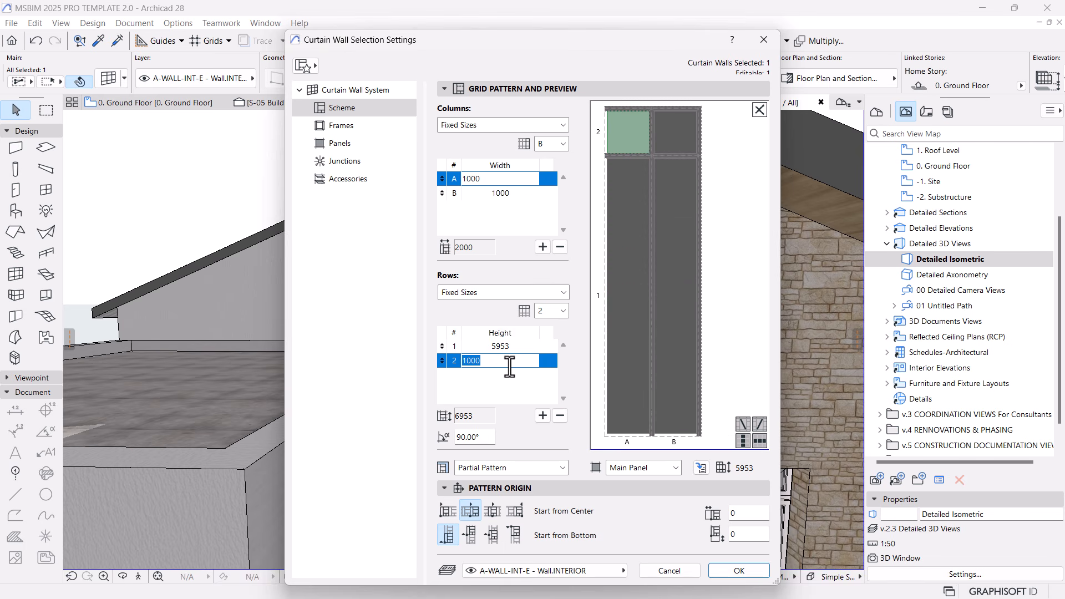
Set the heights of both rows in the curtain wall's grid pattern to 2100 mm and apply the settings.
left_click(503, 347)
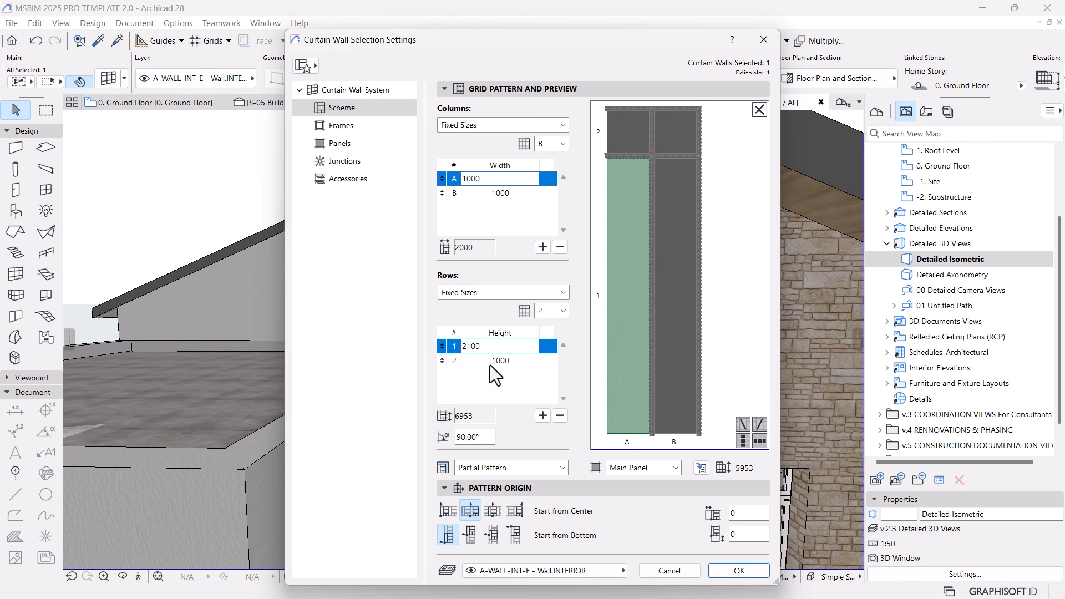
left_click(491, 364)
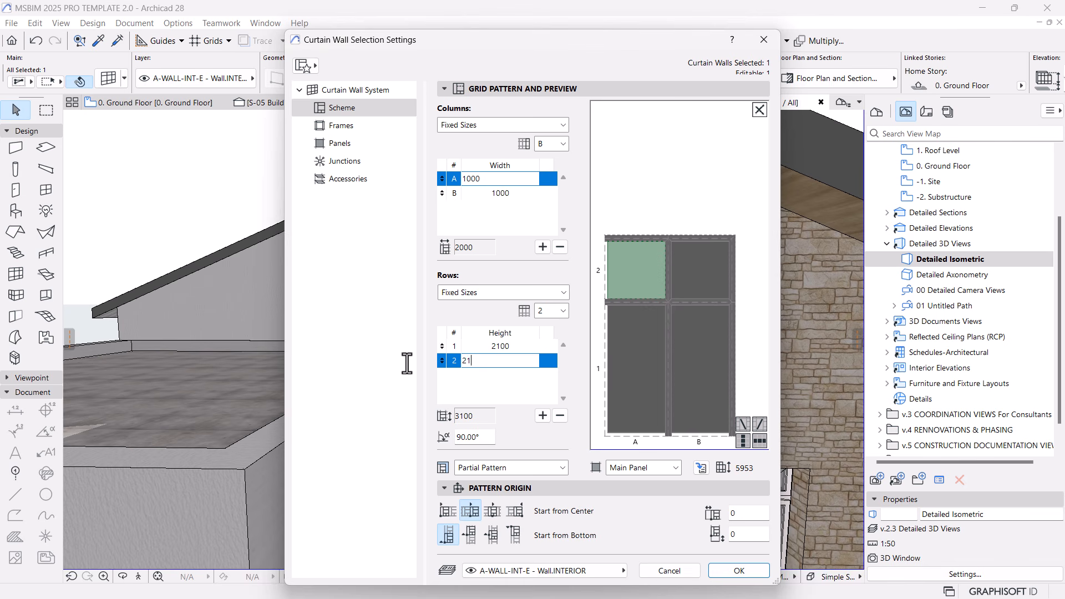
left_click(488, 380)
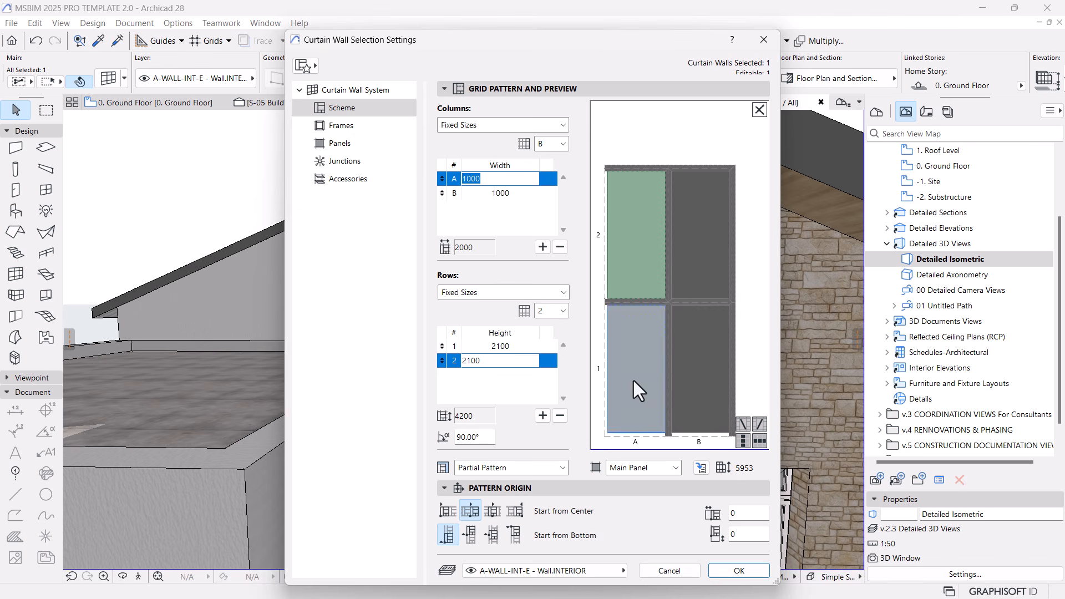
left_click(728, 572)
Set column A's width to 900 mm and widen column B in the entrance curtain wall's grid pattern, then apply the settings.
scroll(549, 374, "down", 3)
middle_click_drag(518, 359, 505, 330)
scroll(527, 286, "up", 2)
left_click(528, 286)
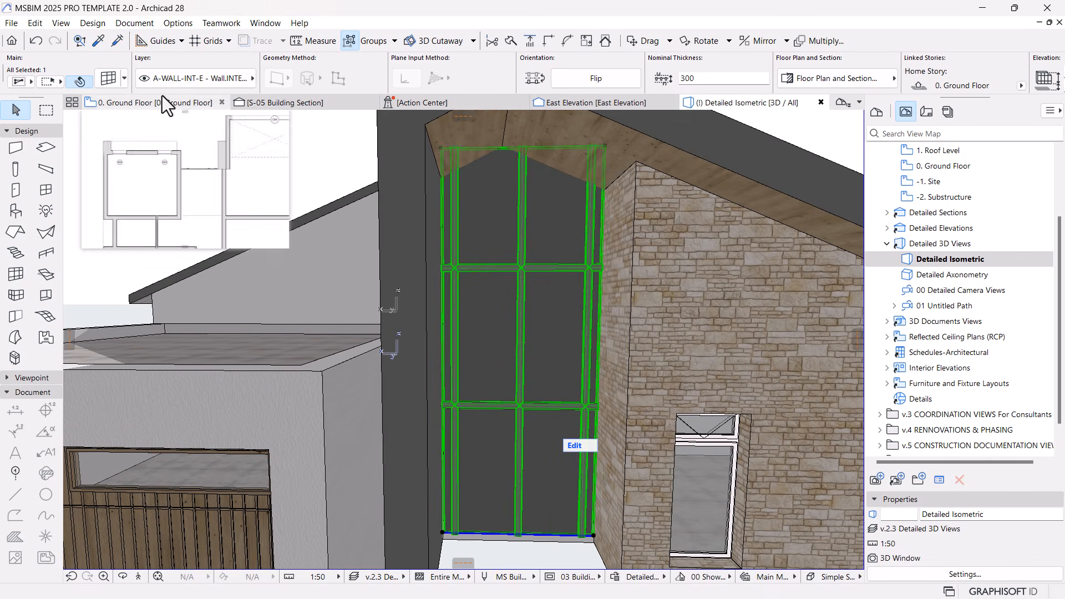
left_click(105, 78)
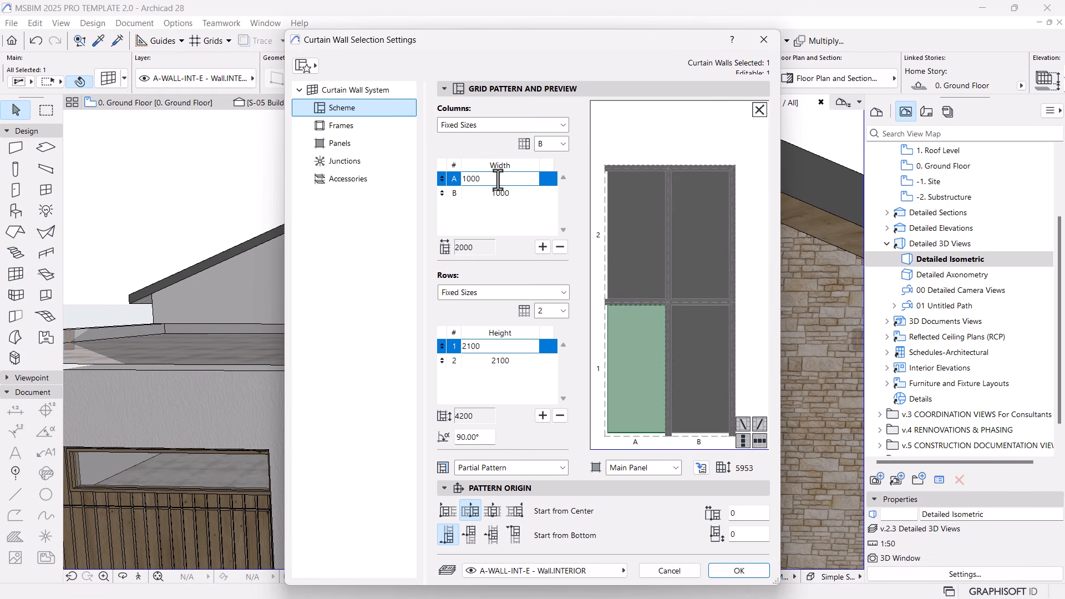
left_click(497, 179)
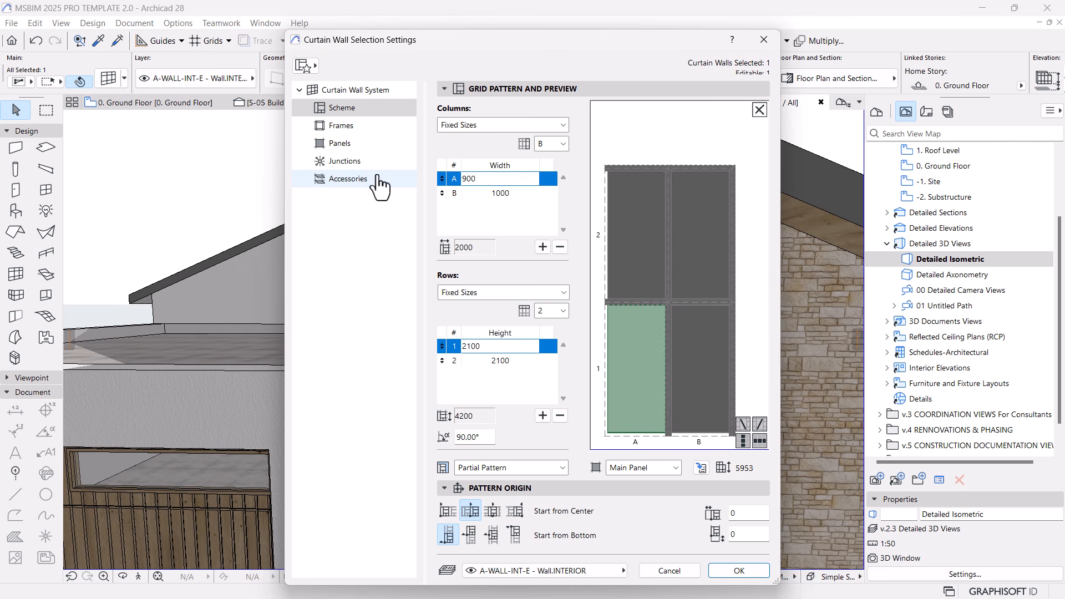
left_click(512, 194)
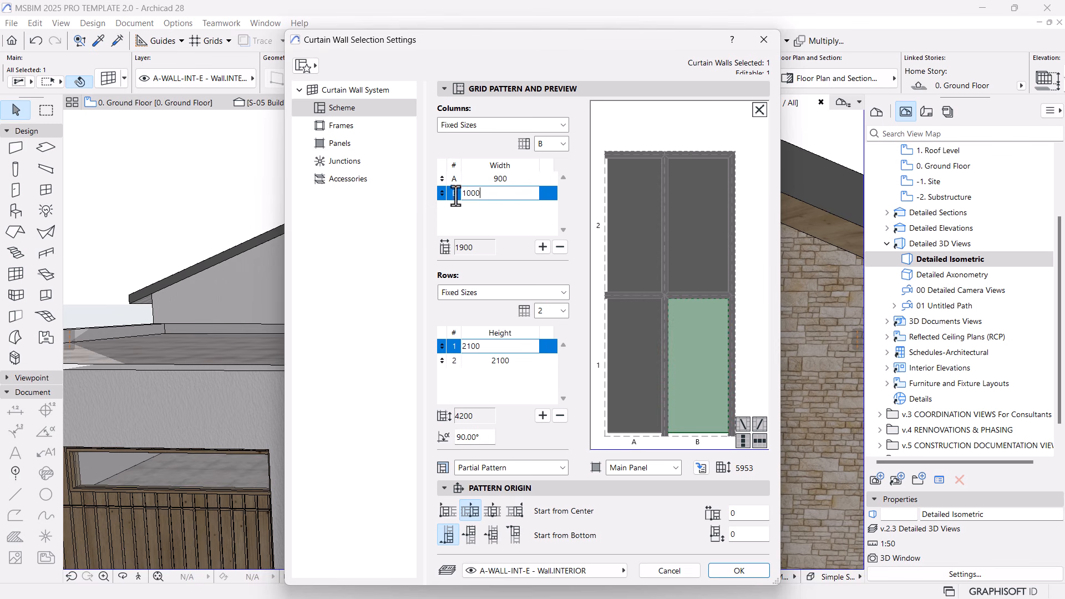
key("Return")
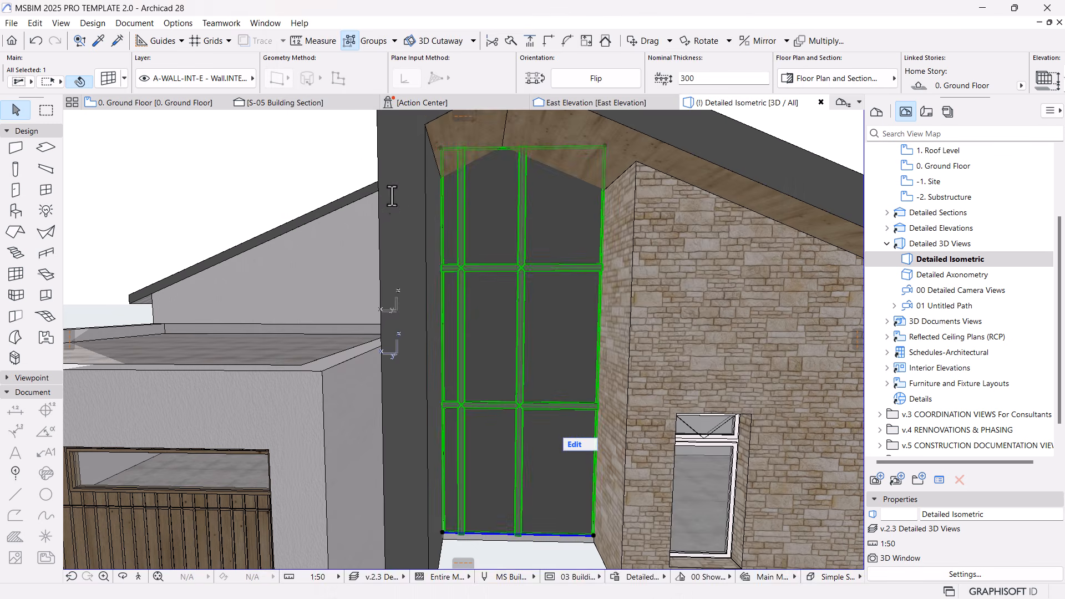
Change the entrance curtain wall's boundary frame type to Built-in Frame and apply the settings.
scroll(459, 306, "down", 1)
mouse_move(481, 389)
middle_mouse_down("shift")
mouse_move(485, 375)
mouse_move(424, 367)
mouse_move(469, 373)
middle_mouse_up("shift")
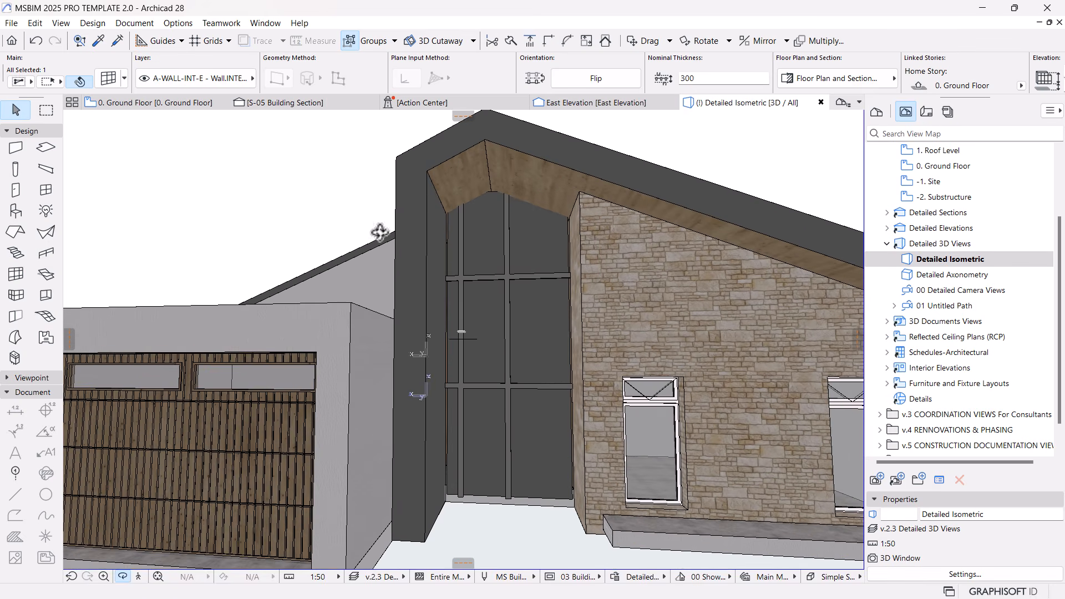
scroll(522, 227, "up", 1)
left_click(80, 82)
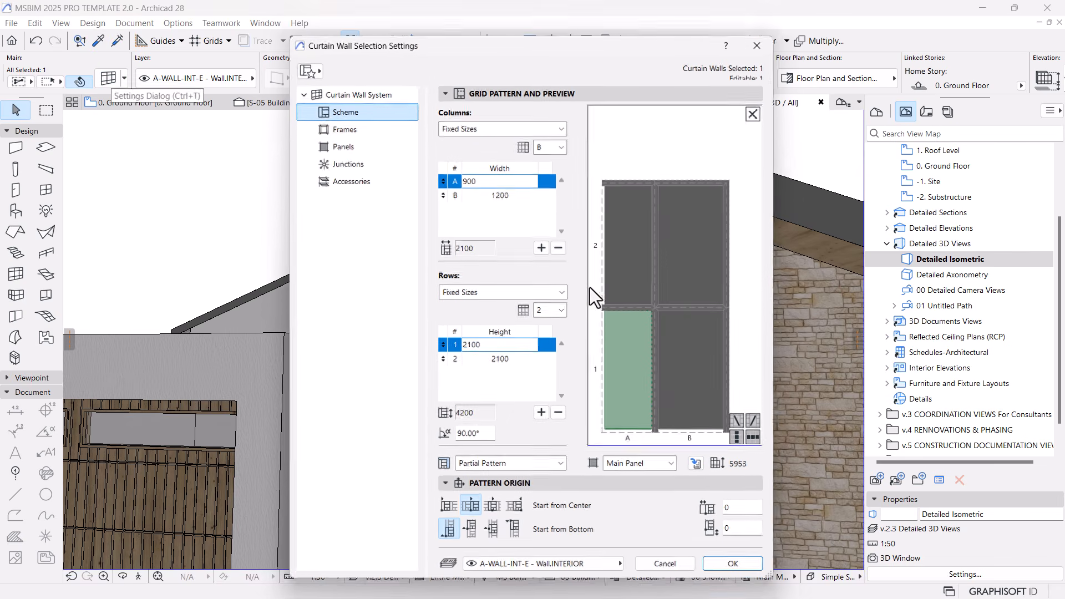
left_click(333, 144)
left_click(333, 126)
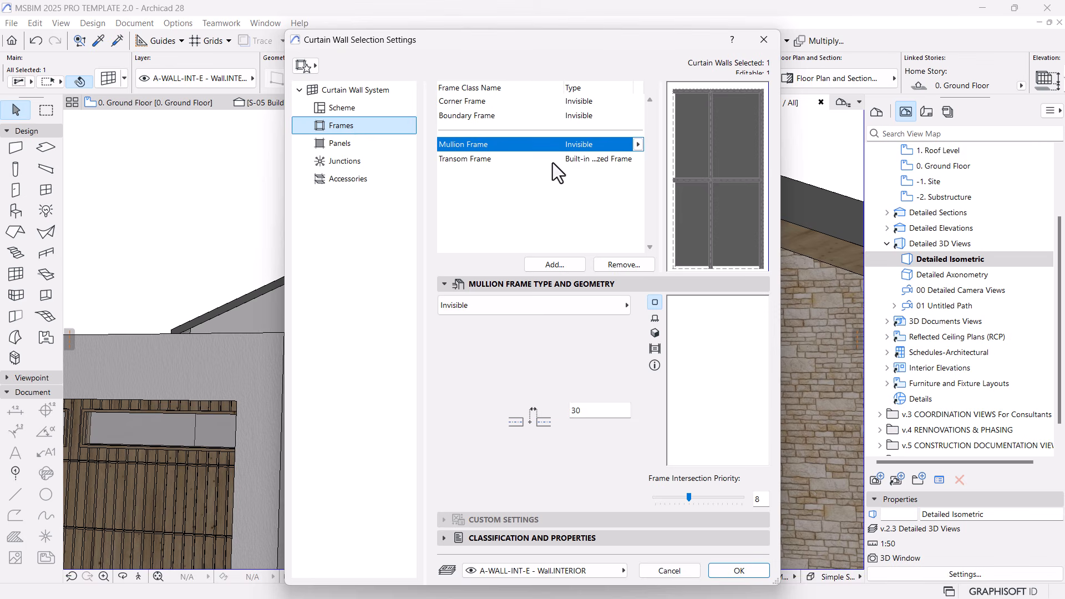
left_click(638, 144)
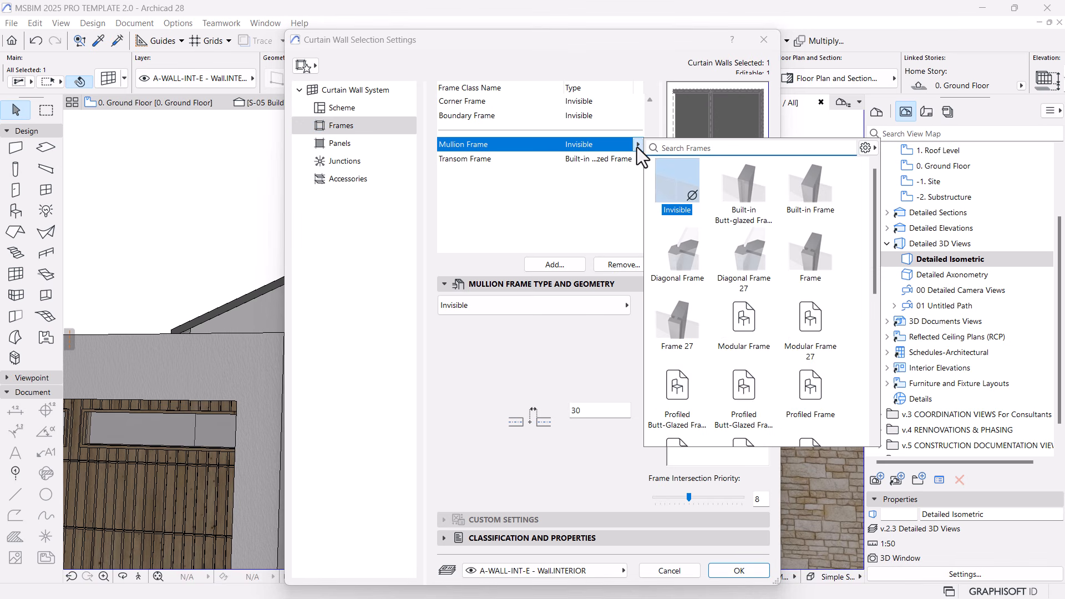
left_click(555, 122)
left_click(604, 117)
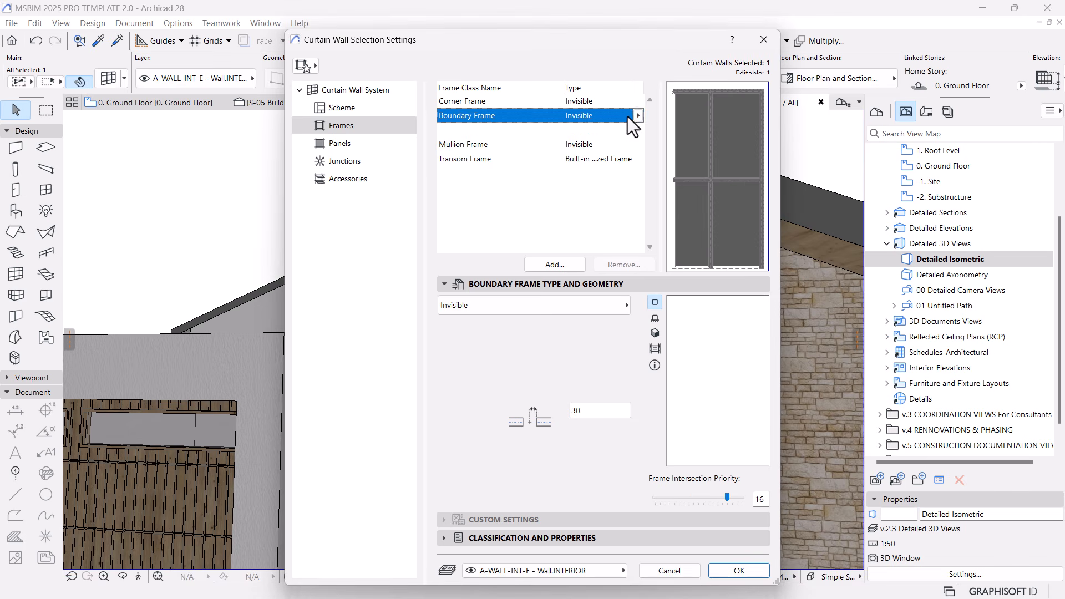
left_click(638, 116)
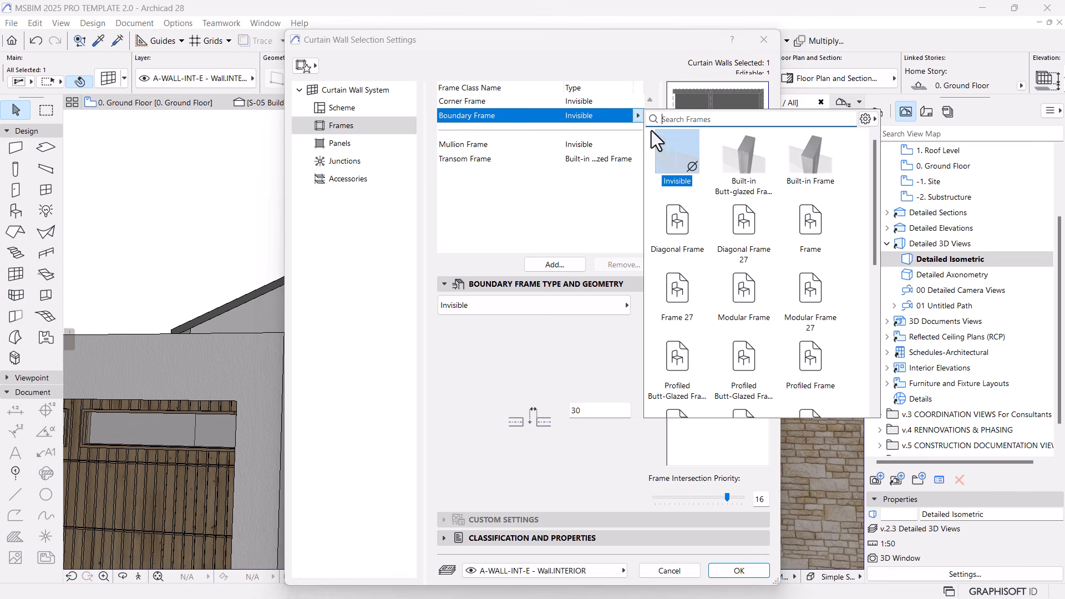
left_click(821, 157)
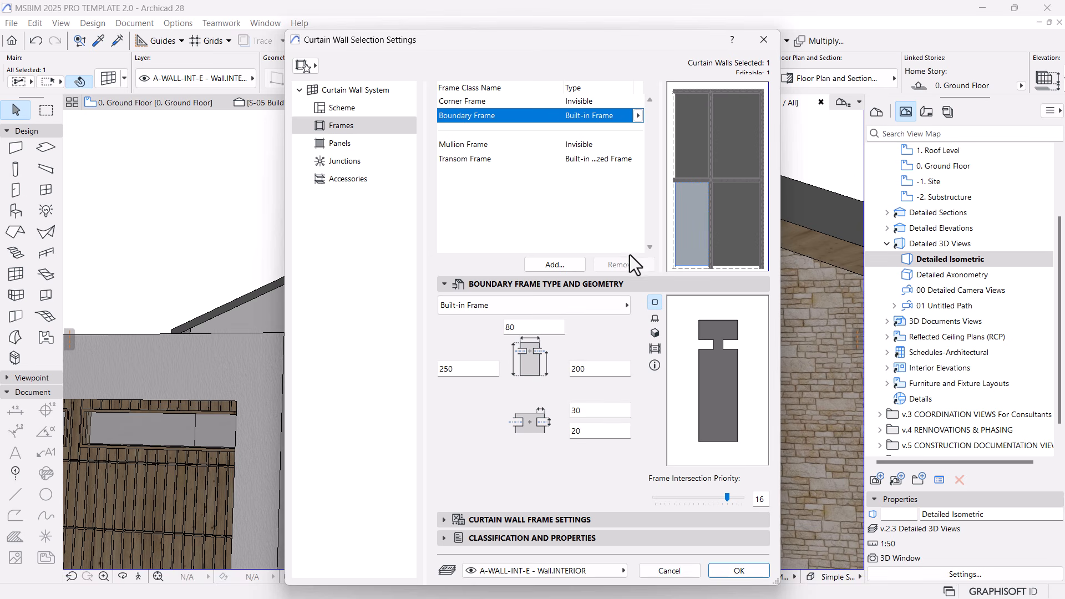
left_click(723, 571)
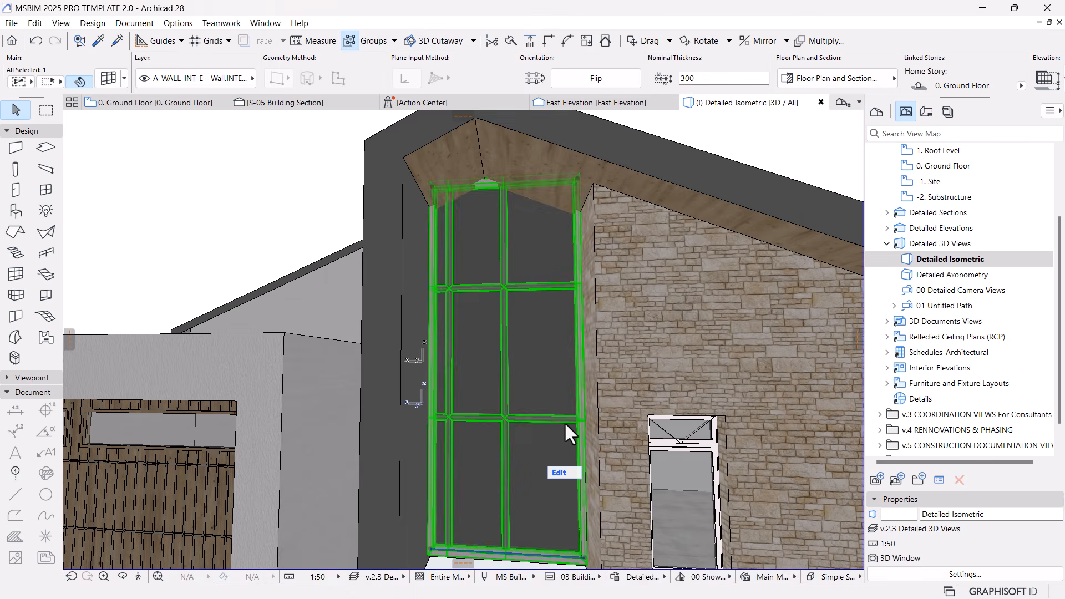
Inspect the entrance curtain wall's boundary frame and column spacing from close up and from further away.
scroll(483, 246, "up", 2)
scroll(522, 183, "down", 2)
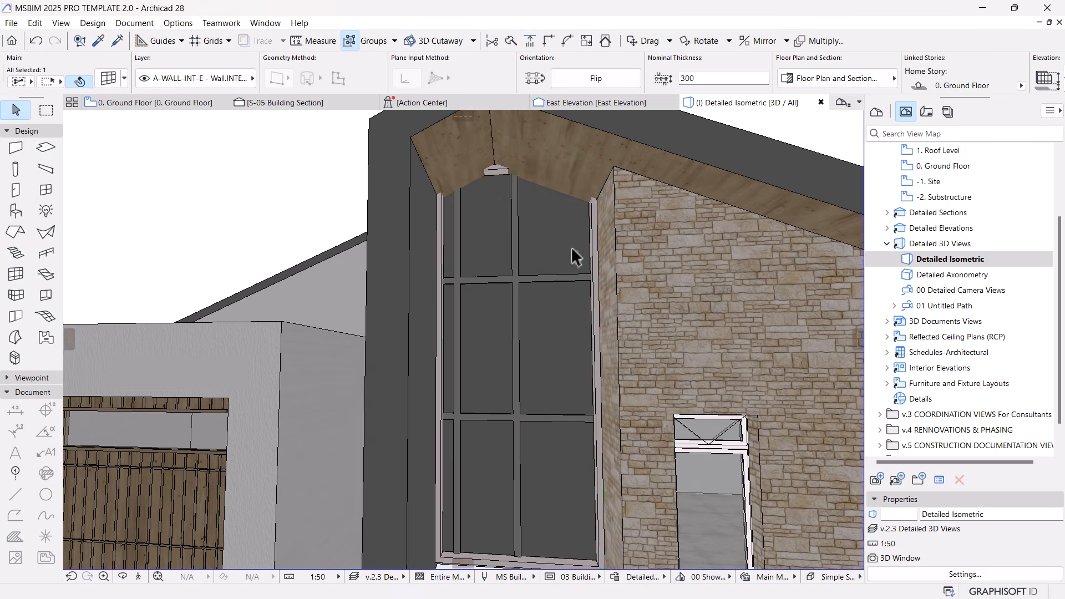
scroll(560, 416, "down", 2)
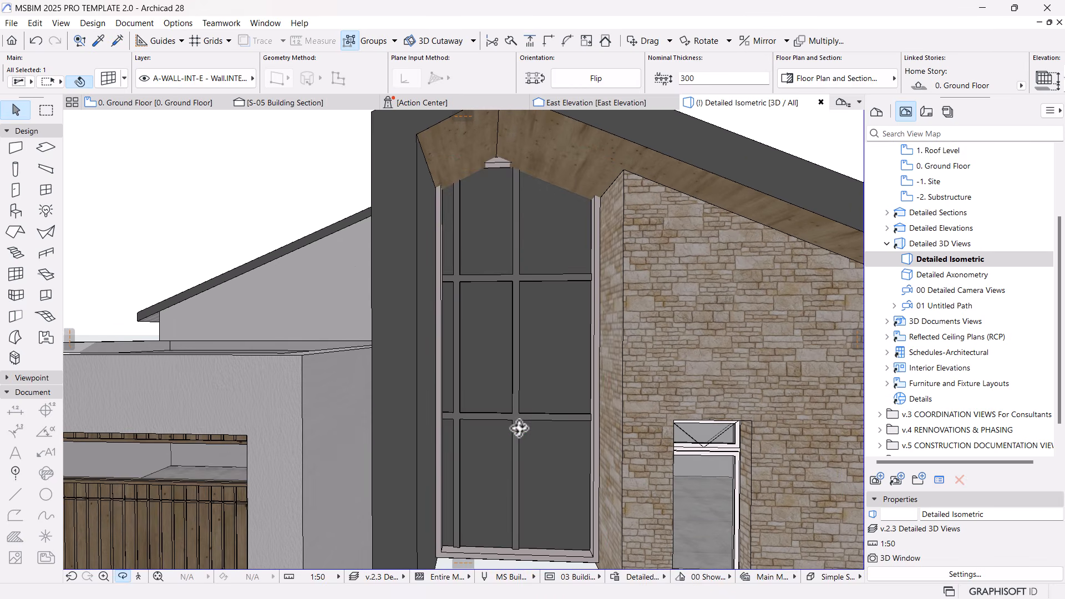
scroll(444, 335, "up", 3)
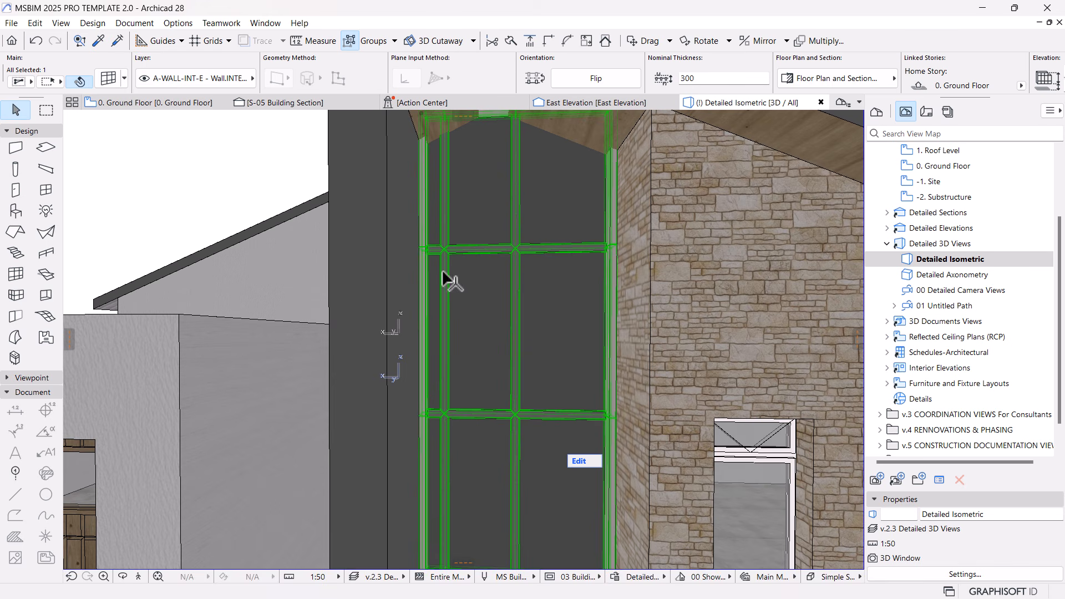
scroll(438, 318, "down", 2)
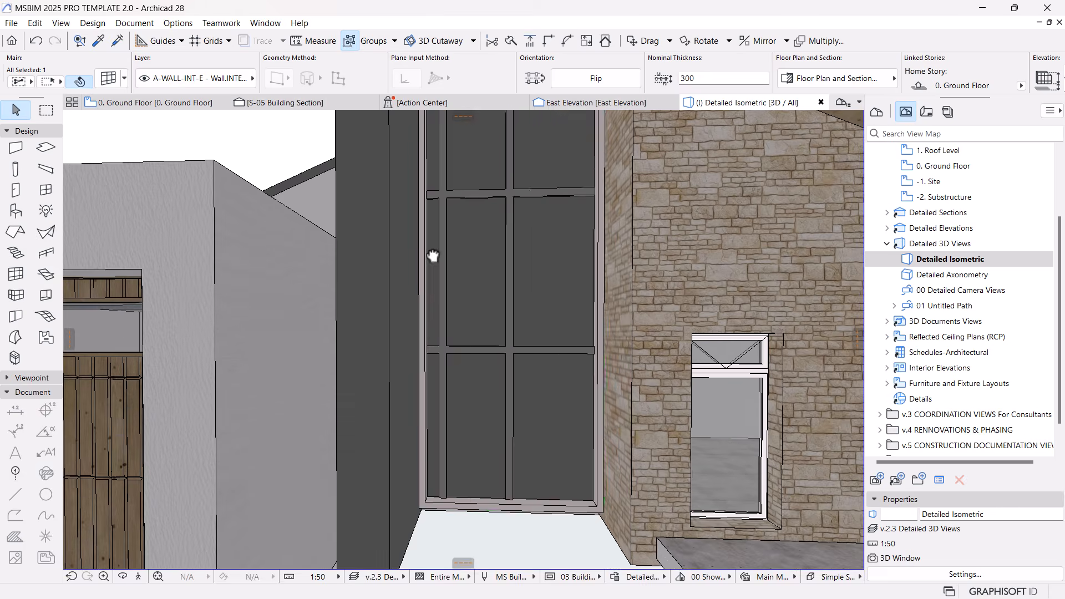
scroll(425, 441, "up", 3)
scroll(454, 391, "up", 1)
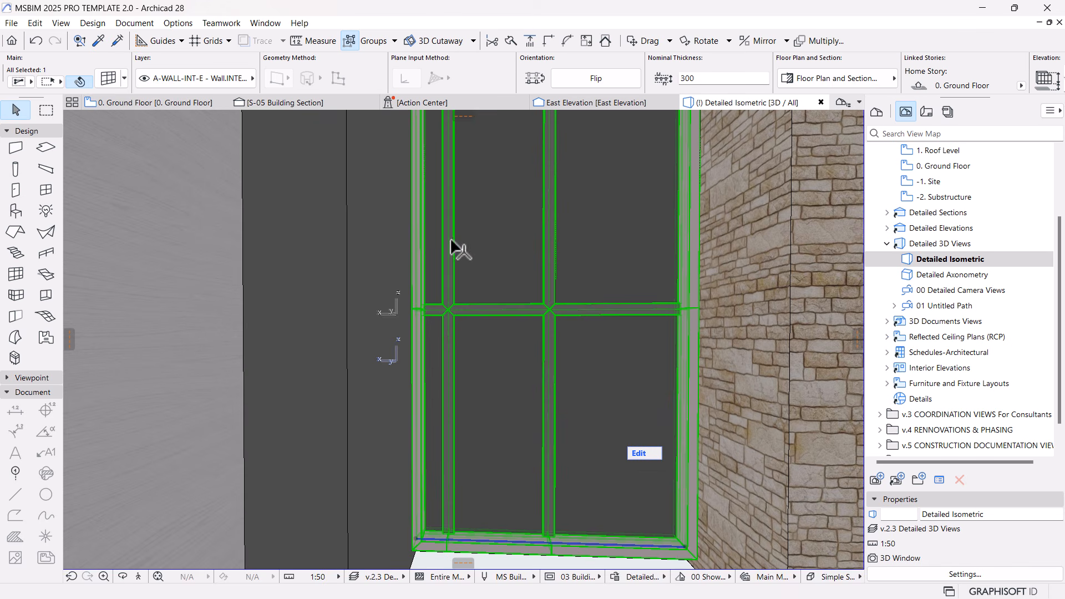
scroll(430, 292, "down", 2)
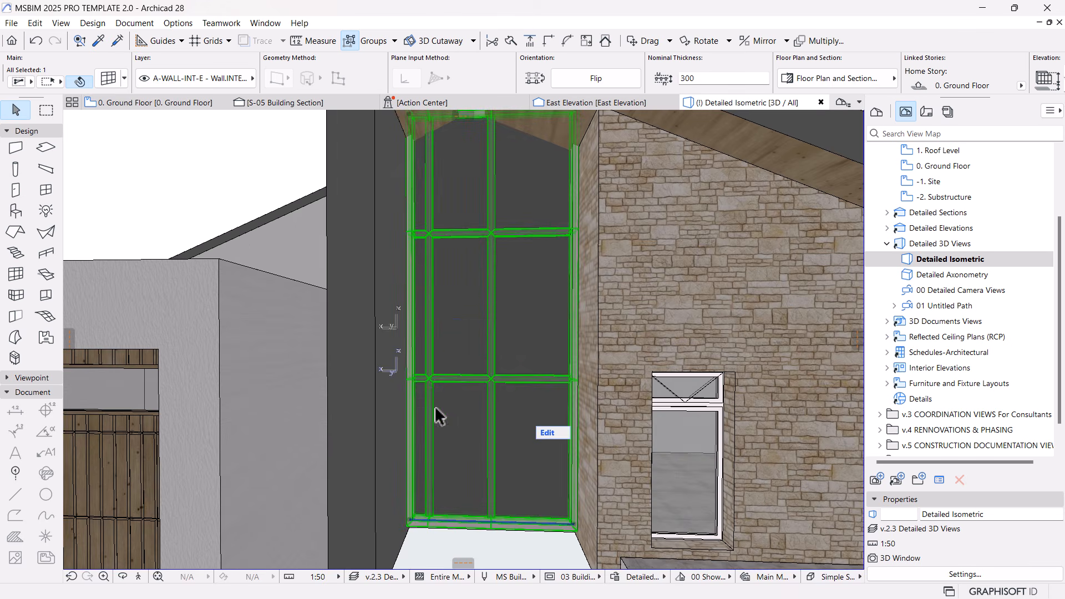
mouse_move(459, 426)
left_mouse_down()
mouse_move(479, 425)
mouse_move(480, 437)
mouse_move(479, 424)
left_mouse_up()
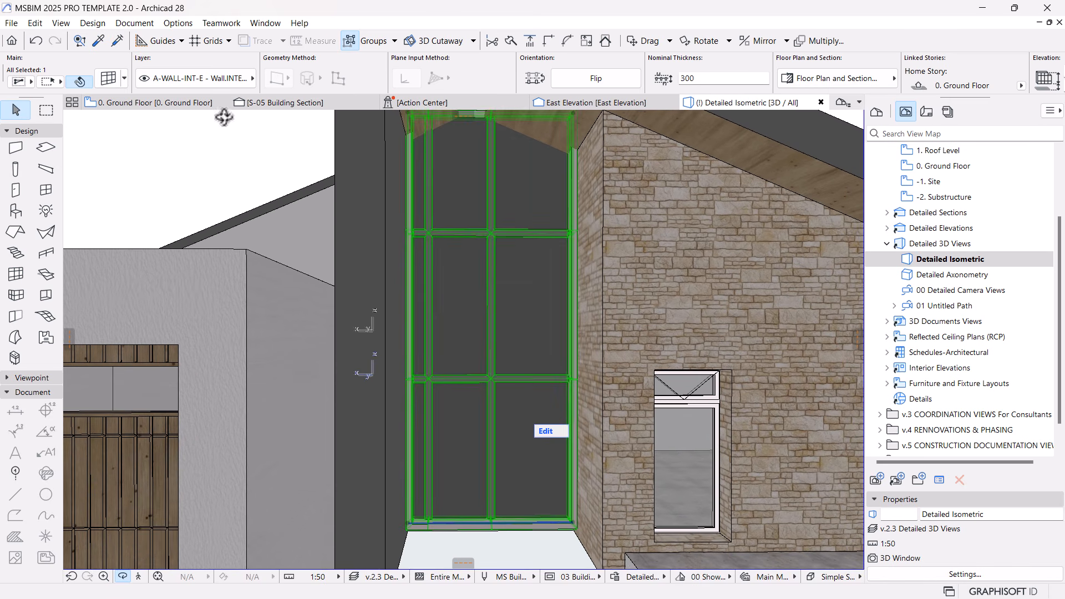
Try a width of 900 mm for column B in the entrance curtain wall's grid pattern and apply it.
left_click(110, 78)
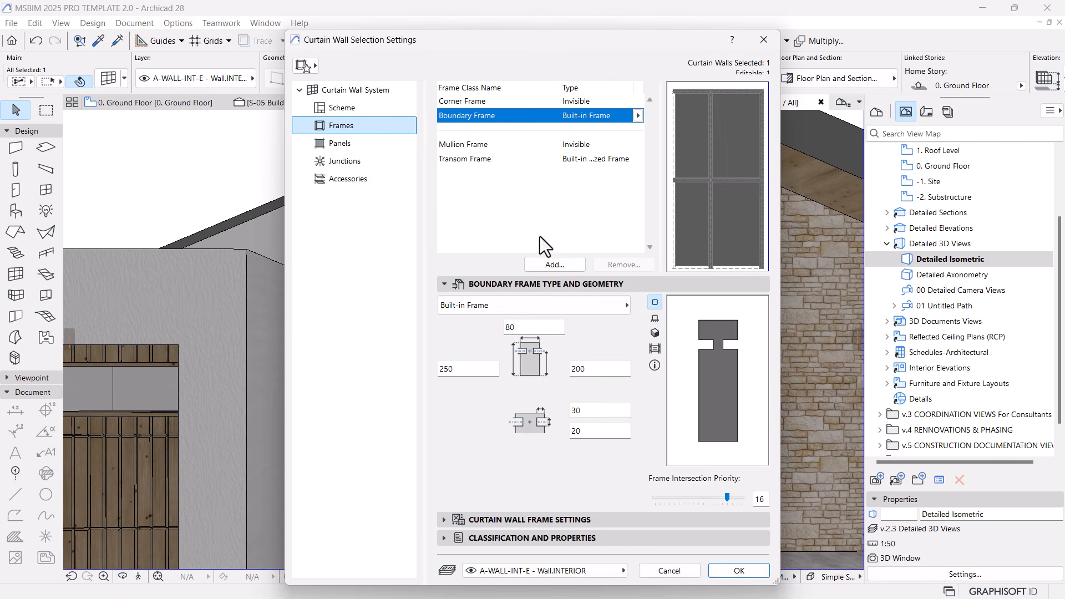
left_click(339, 110)
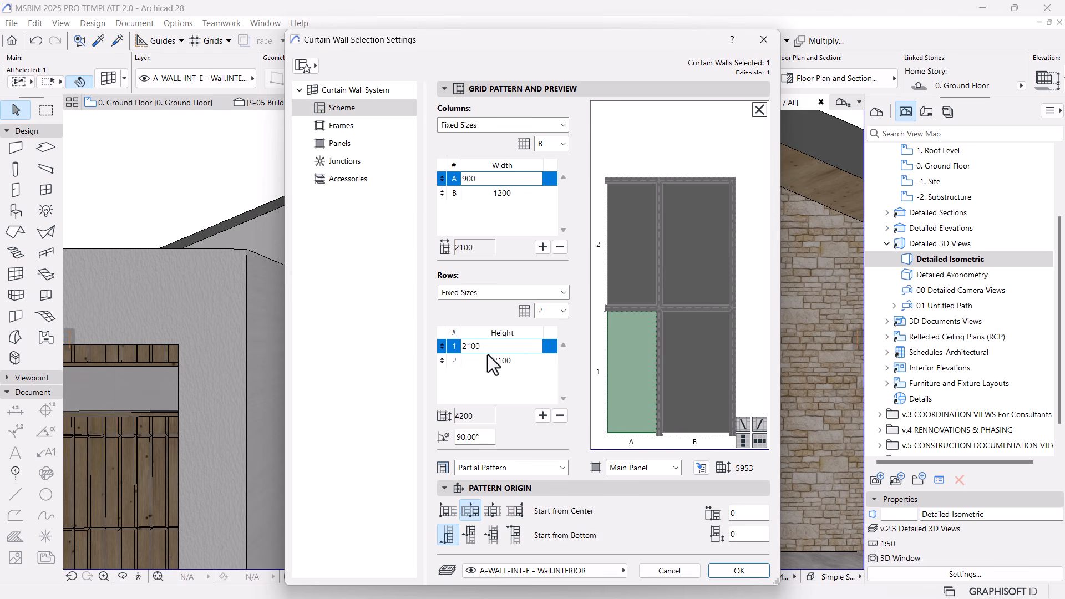
left_click(518, 193)
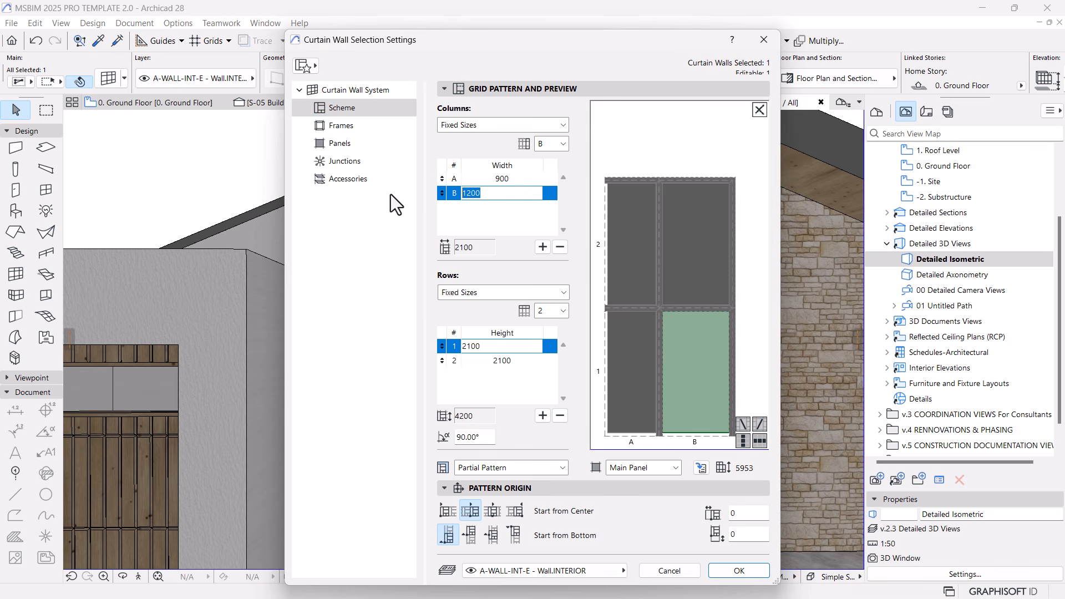
type("900")
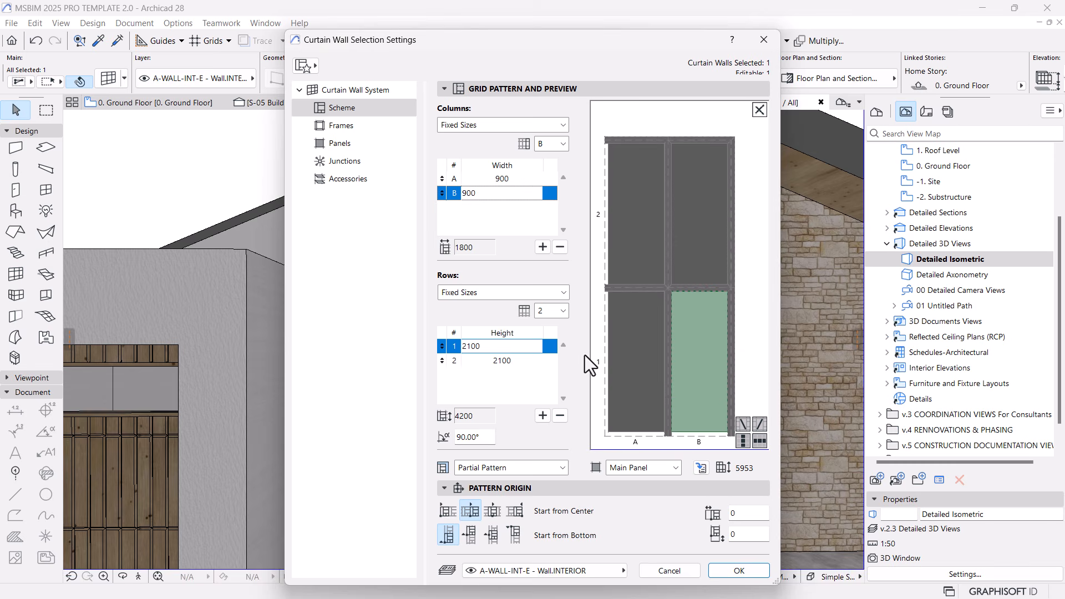
left_click(724, 568)
middle_click_drag(494, 429, 487, 404)
scroll(526, 349, "down", 1)
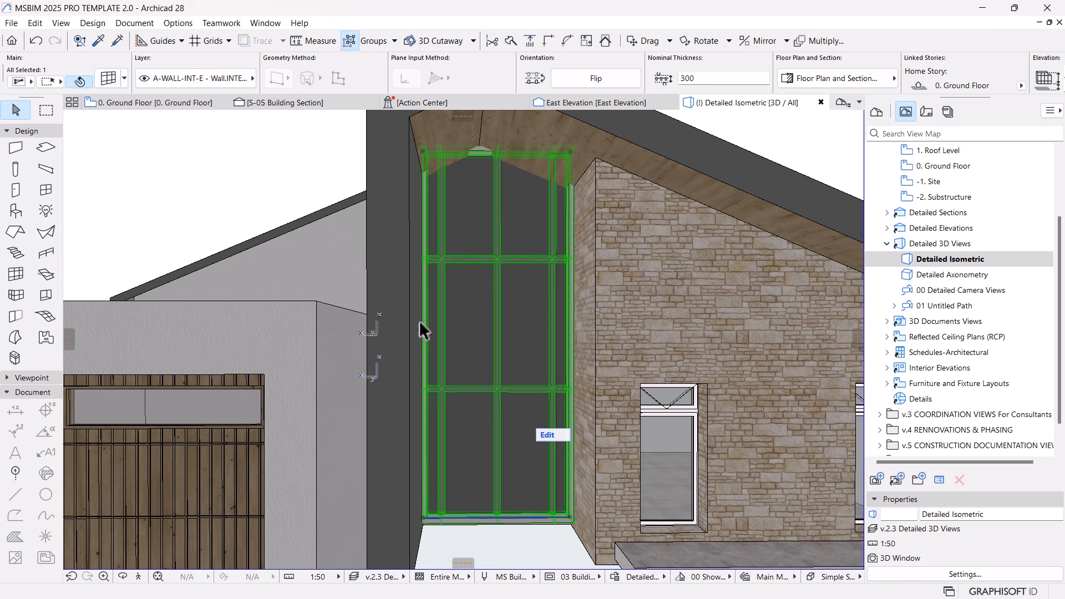
Set the widths of columns A and B in the entrance curtain wall's grid pattern to 800 mm and apply the settings.
left_click(108, 79)
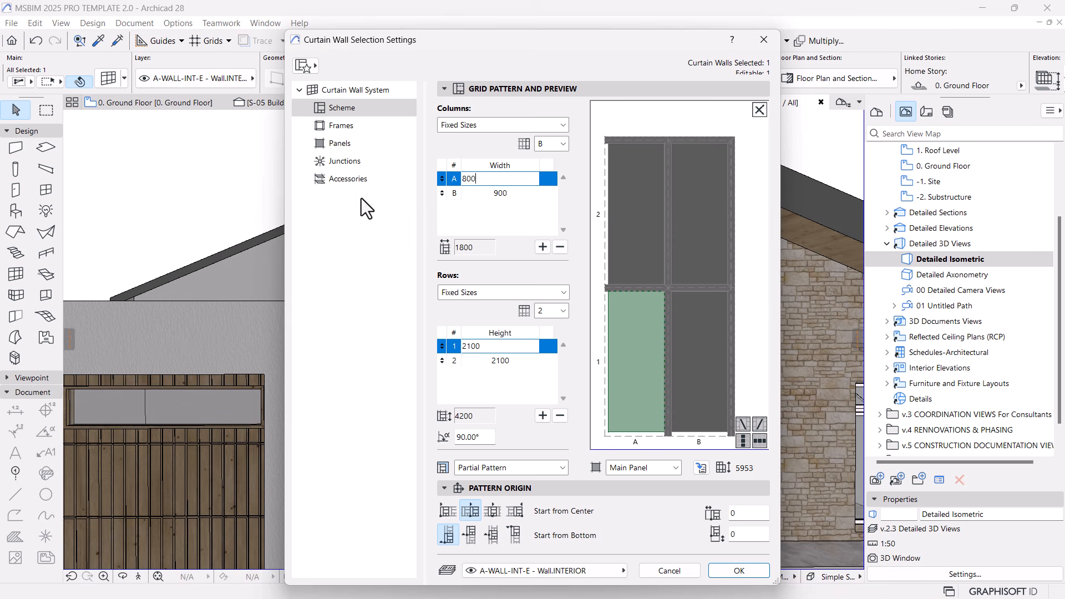
left_click(507, 193)
type("800")
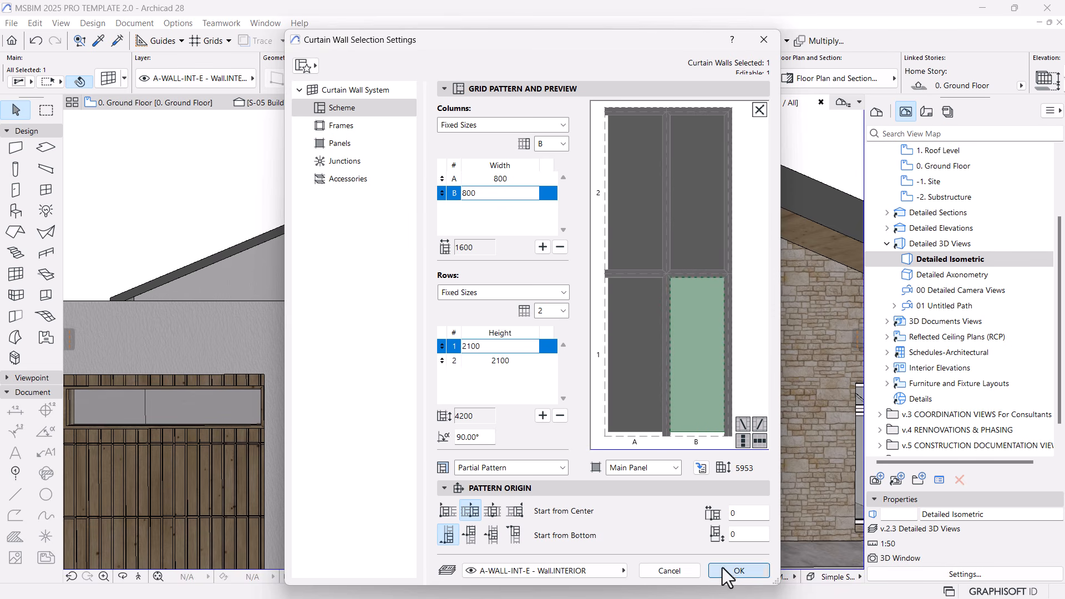
left_click(724, 571)
scroll(523, 375, "down", 2)
middle_click_drag(524, 375, 488, 354)
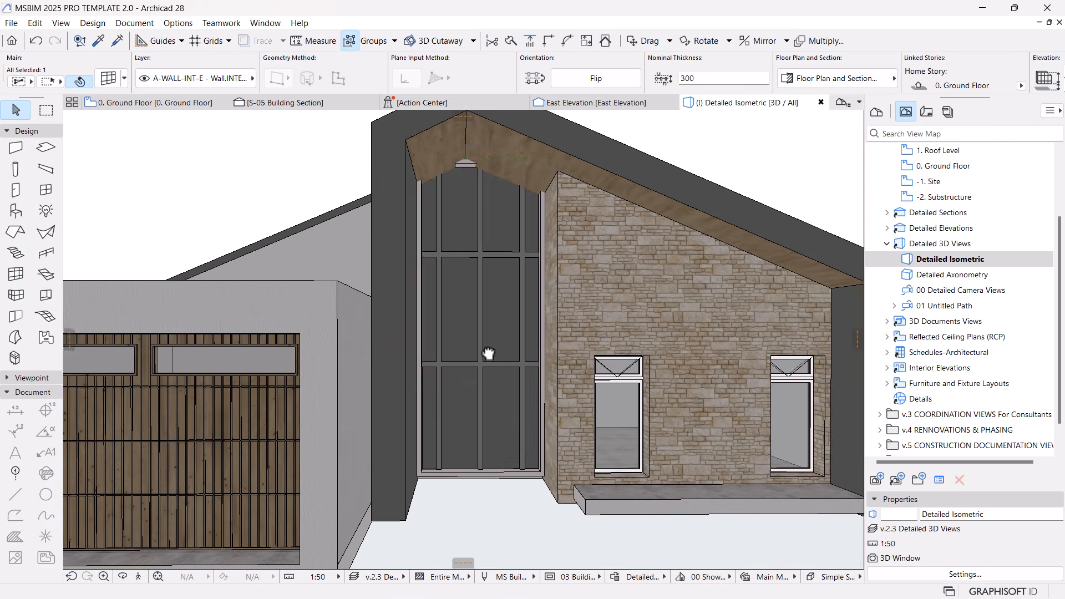
Examine the curtain wall's grid divisions against the facade and review its scheme settings without altering them.
scroll(459, 431, "up", 1)
left_click(427, 376)
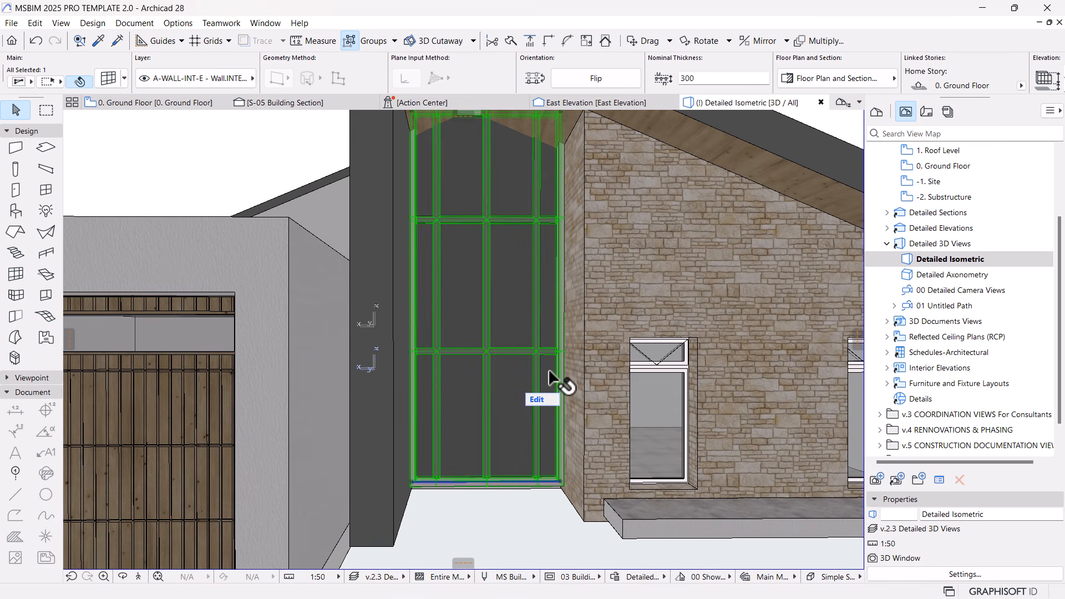
scroll(535, 404, "up", 3)
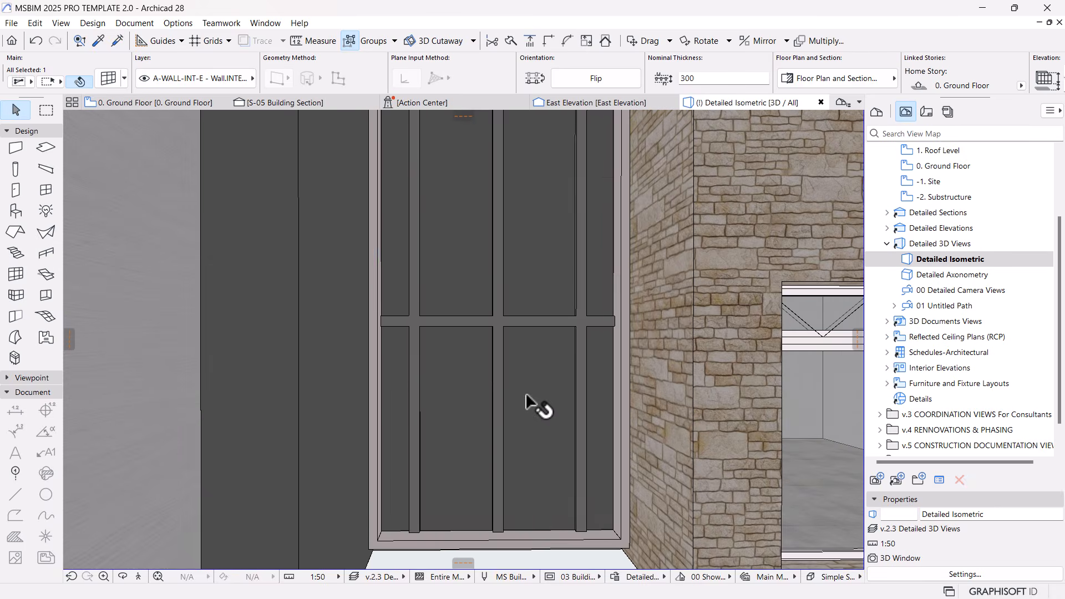
scroll(541, 377, "down", 3)
middle_click_drag(553, 309, 515, 333)
scroll(482, 399, "up", 1)
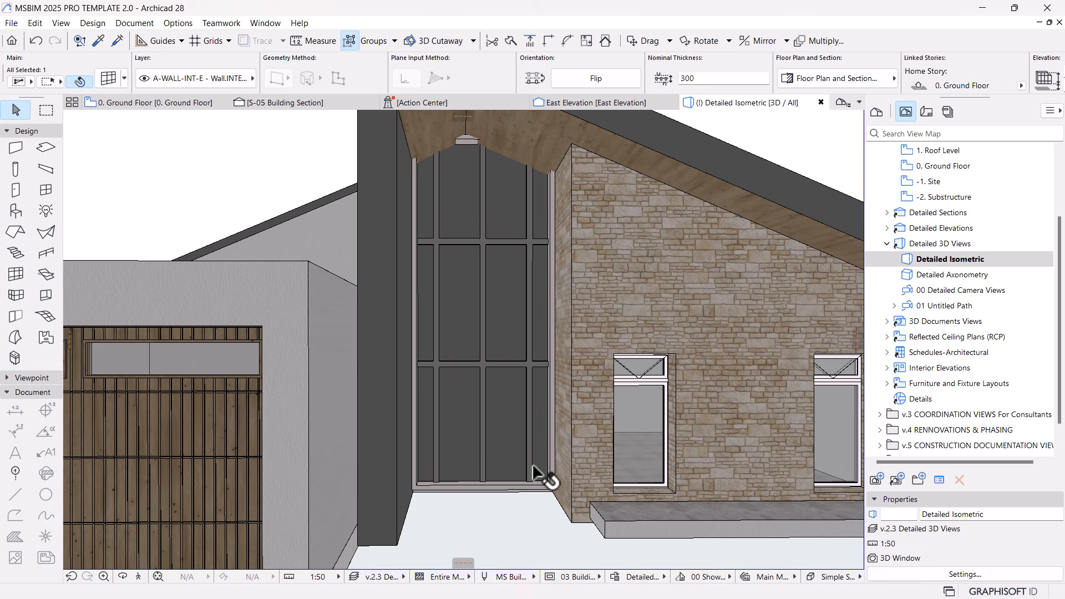
middle_click_drag(470, 273, 457, 314)
scroll(428, 260, "up", 1)
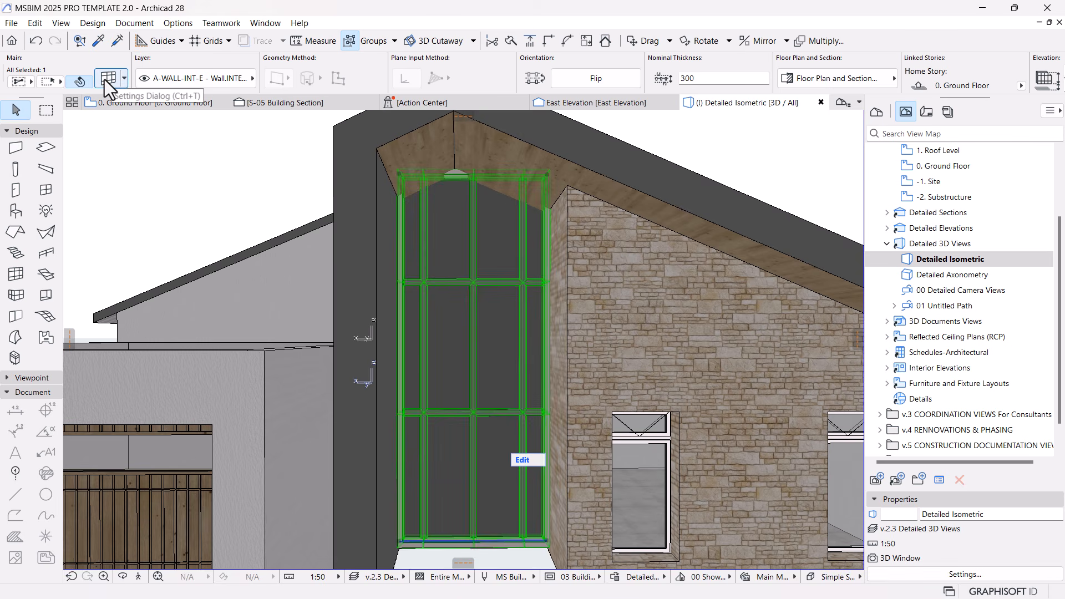
left_click(104, 78)
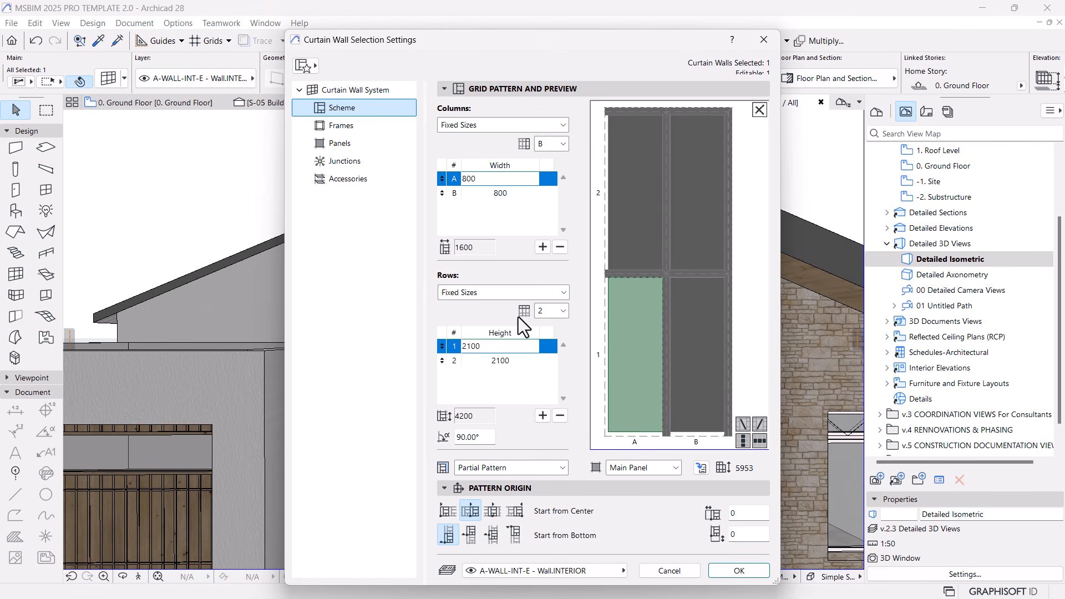
left_click(738, 571)
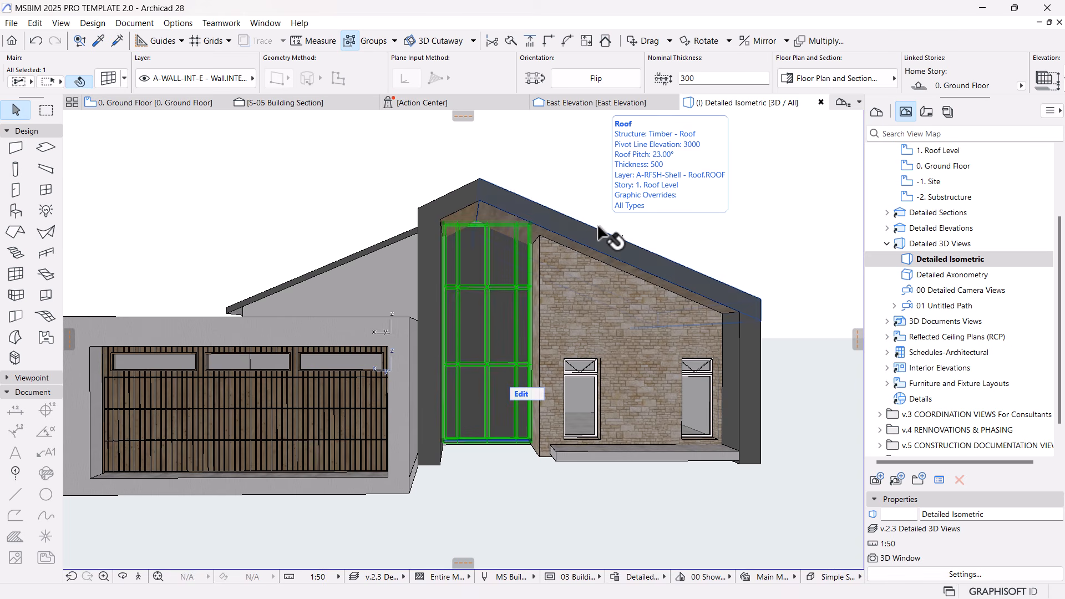
scroll(571, 233, "up", 1)
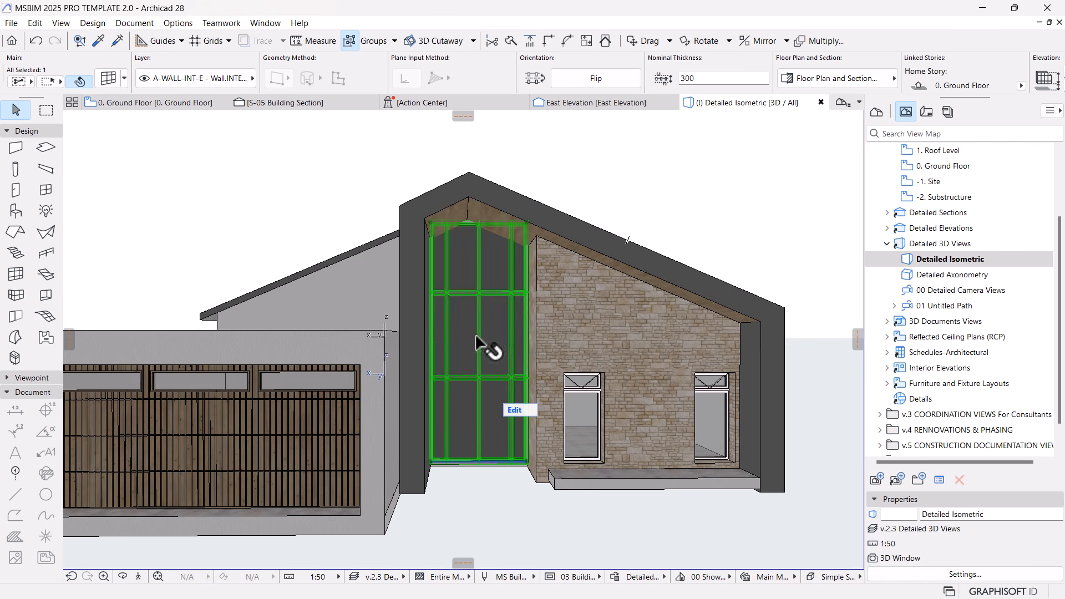
Open the North Elevation with the current view settings from its marker on the ground floor plan and frame the entrance facade.
left_click(150, 105)
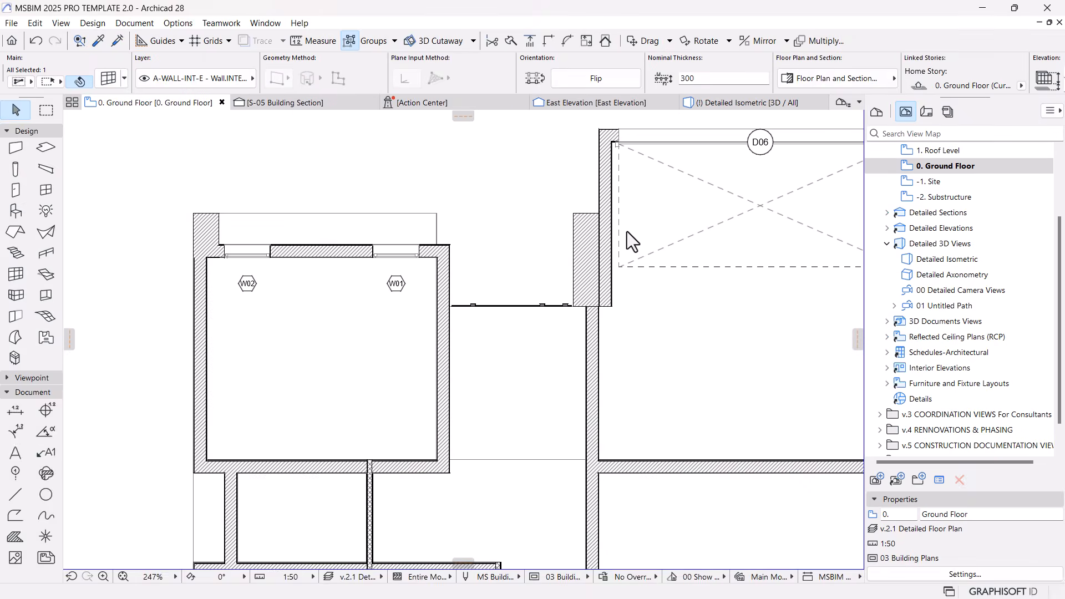
scroll(547, 355, "down", 5)
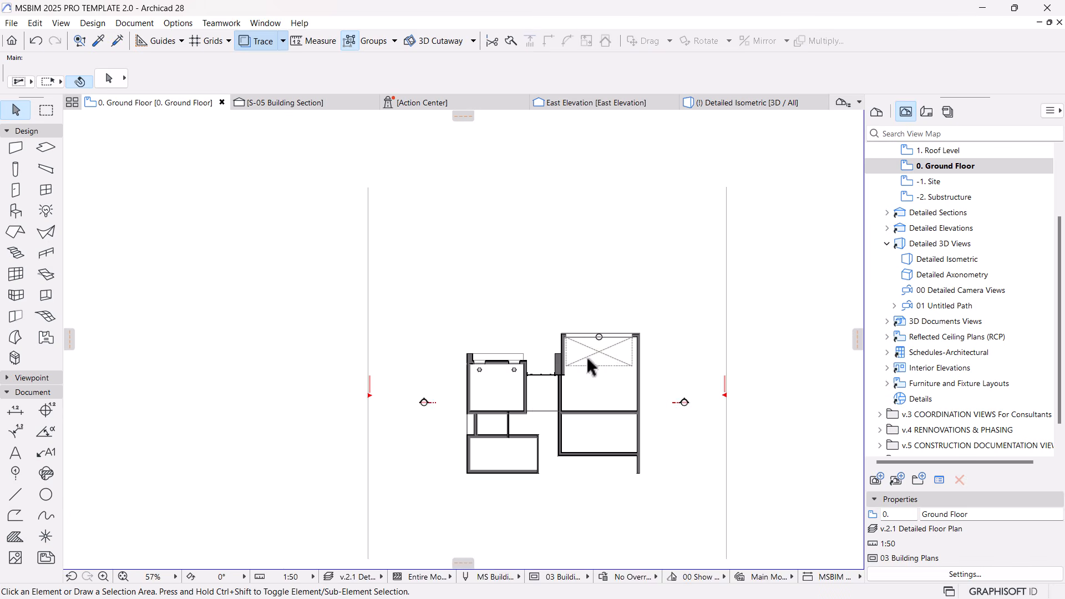
left_click(556, 240)
right_click(569, 170)
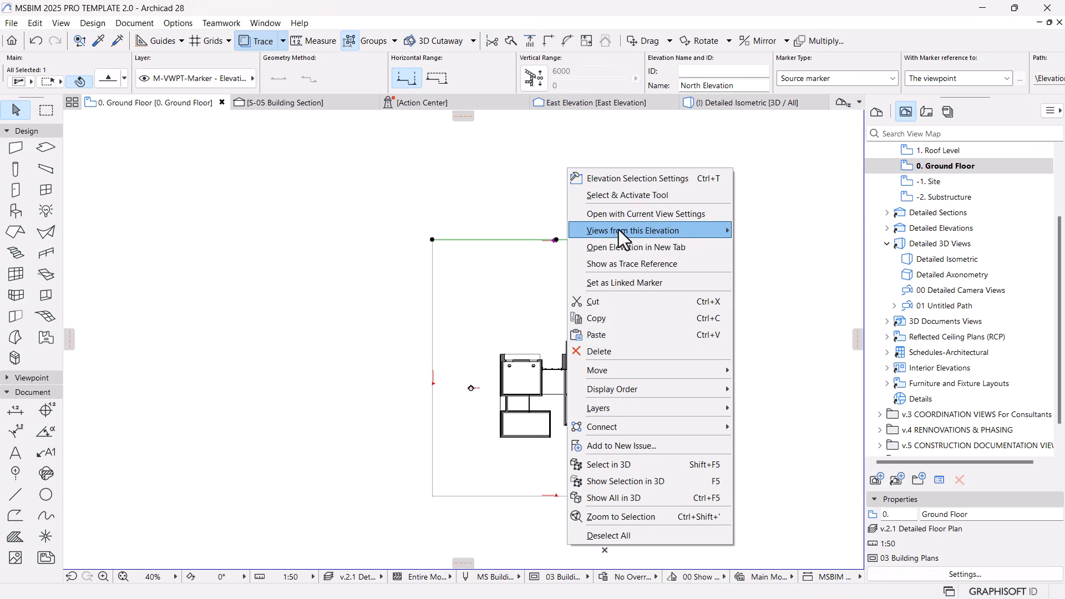
left_click(638, 214)
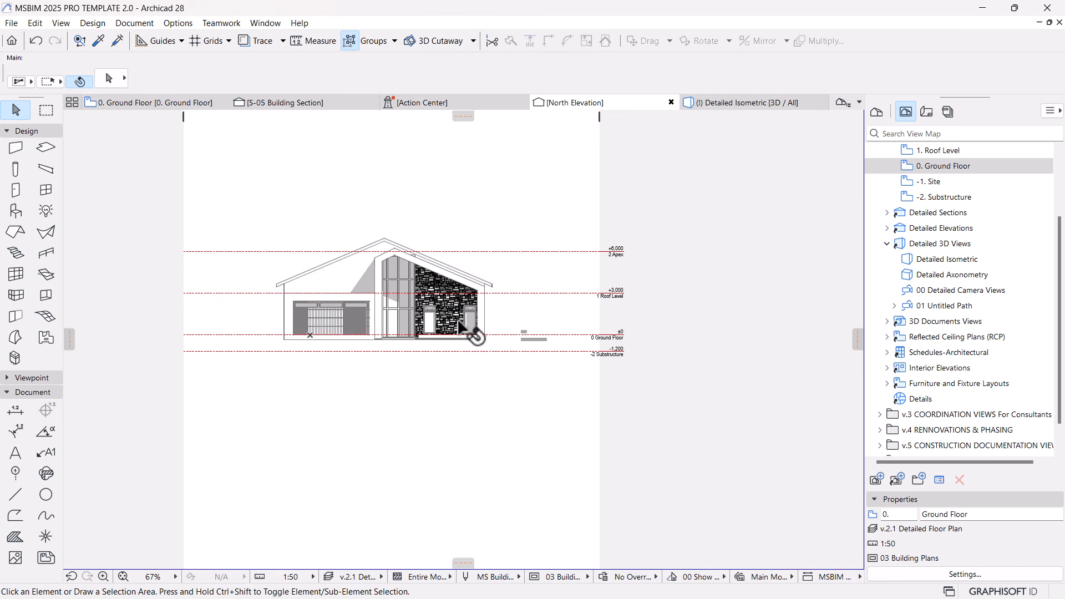
scroll(331, 306, "up", 5)
scroll(381, 303, "up", 1)
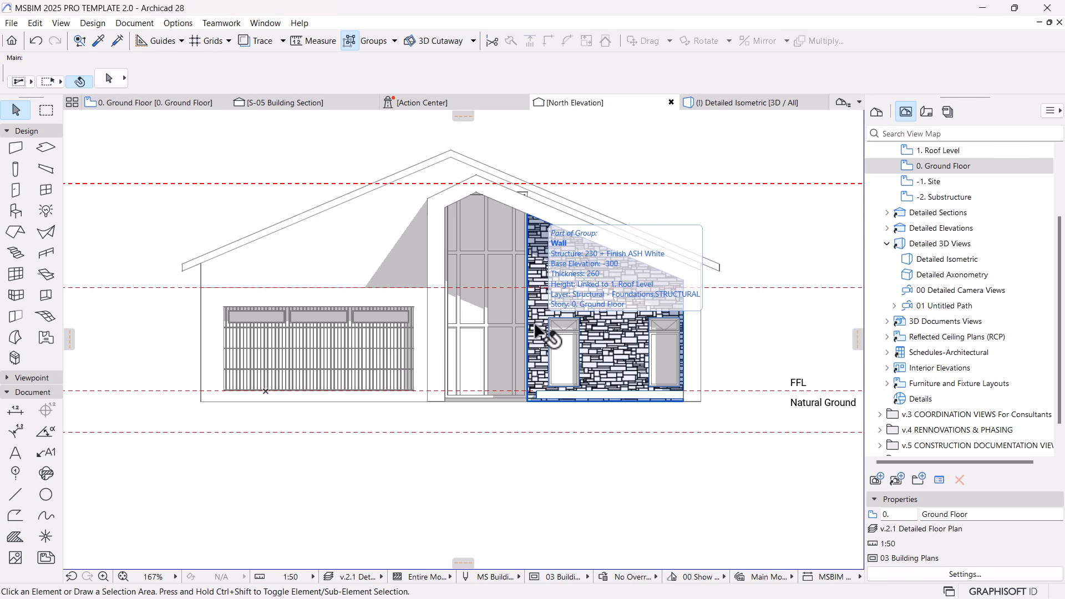
Put the entrance curtain wall into edit mode in the North Elevation.
scroll(564, 340, "down", 2)
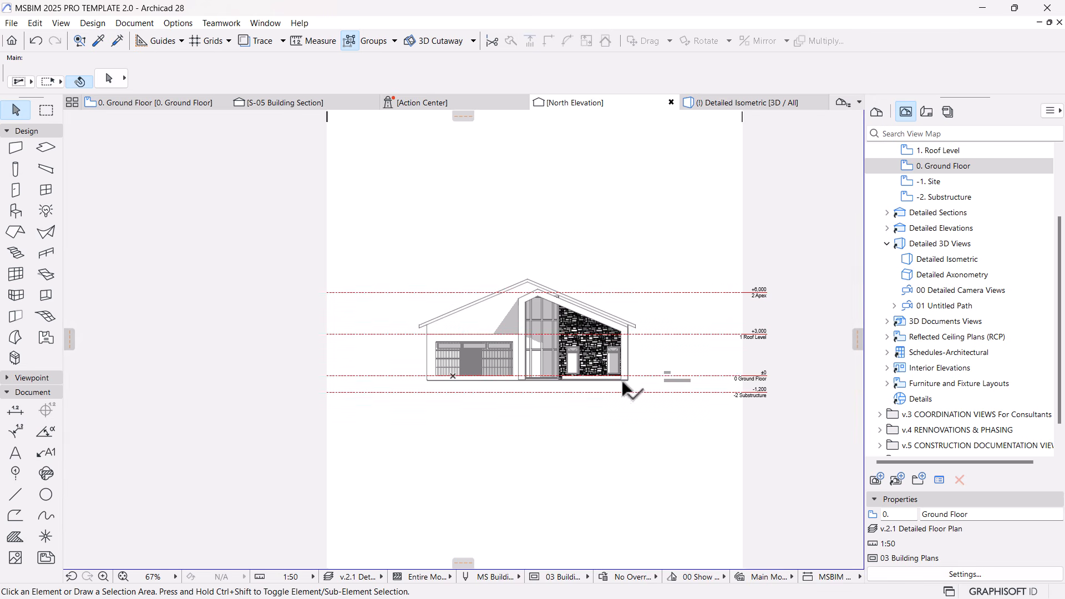
scroll(626, 356, "up", 1)
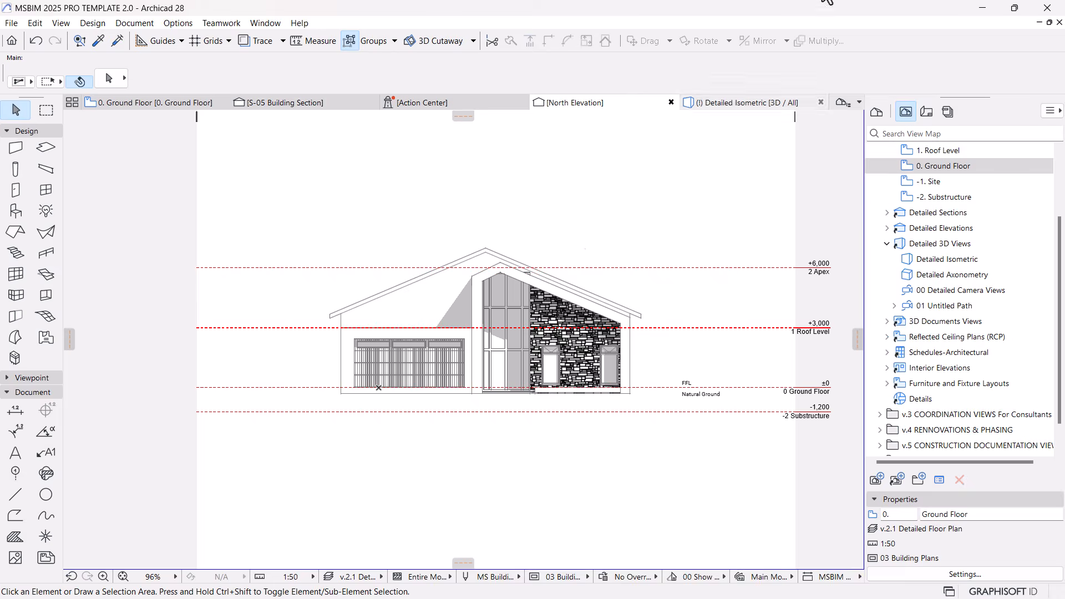
scroll(632, 333, "up", 3)
scroll(461, 268, "up", 5)
left_click(479, 327)
scroll(491, 355, "down", 1)
left_click(536, 434)
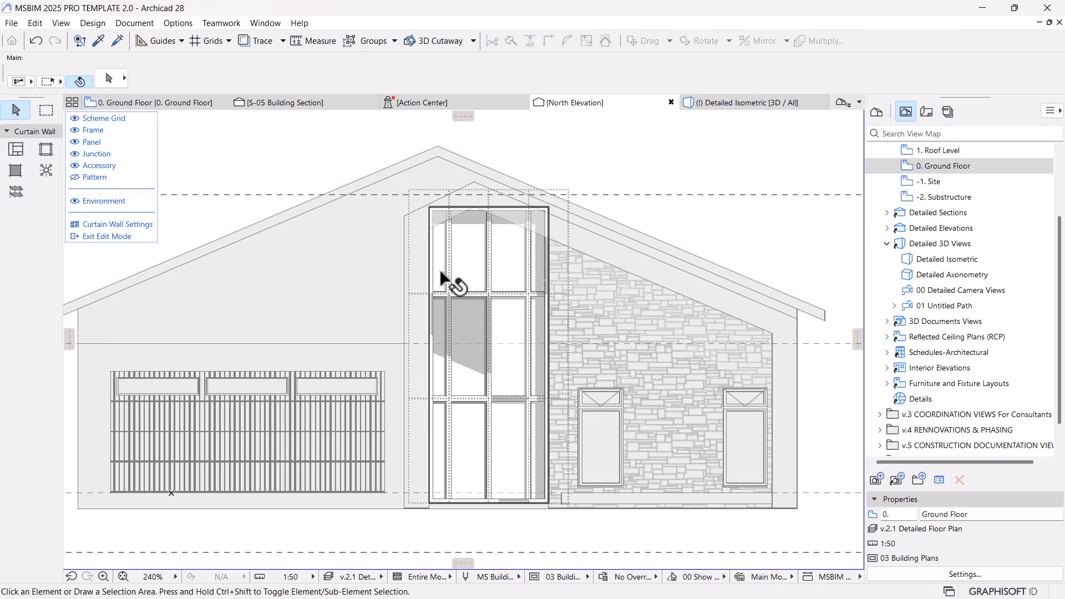
Move the two upper corners of the curtain wall's boundary down to meet the sloped edges of the gabled recess.
scroll(495, 226, "up", 3)
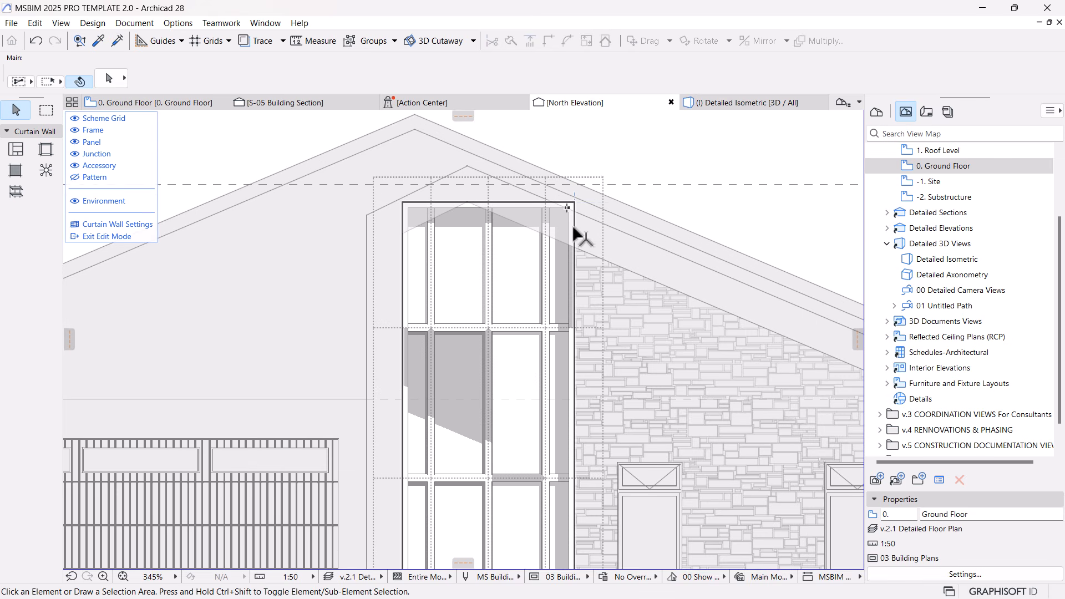
left_click(576, 227)
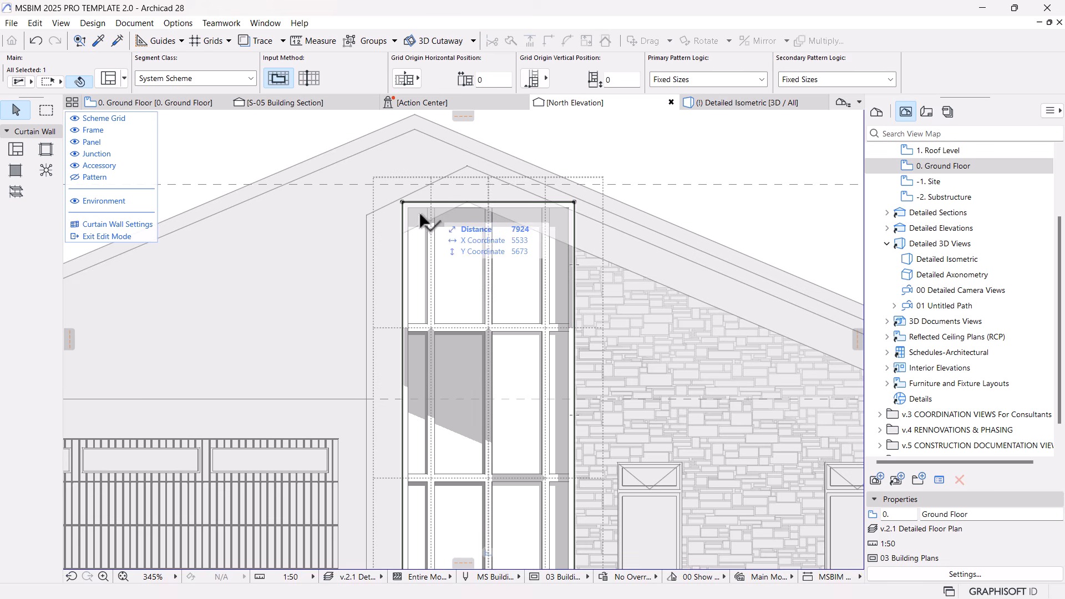
left_click(574, 202)
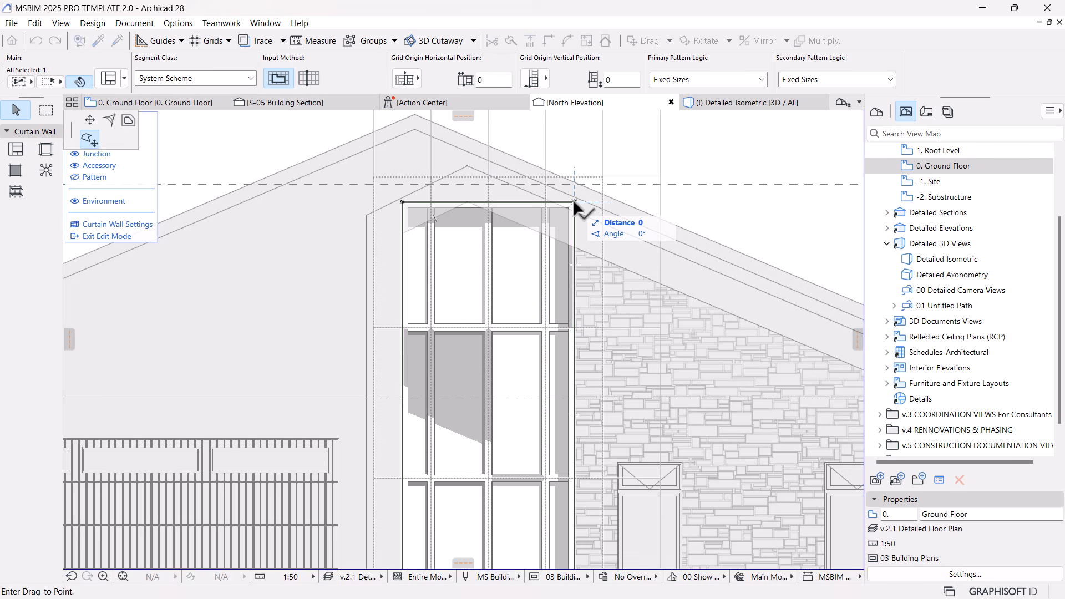
left_click(94, 120)
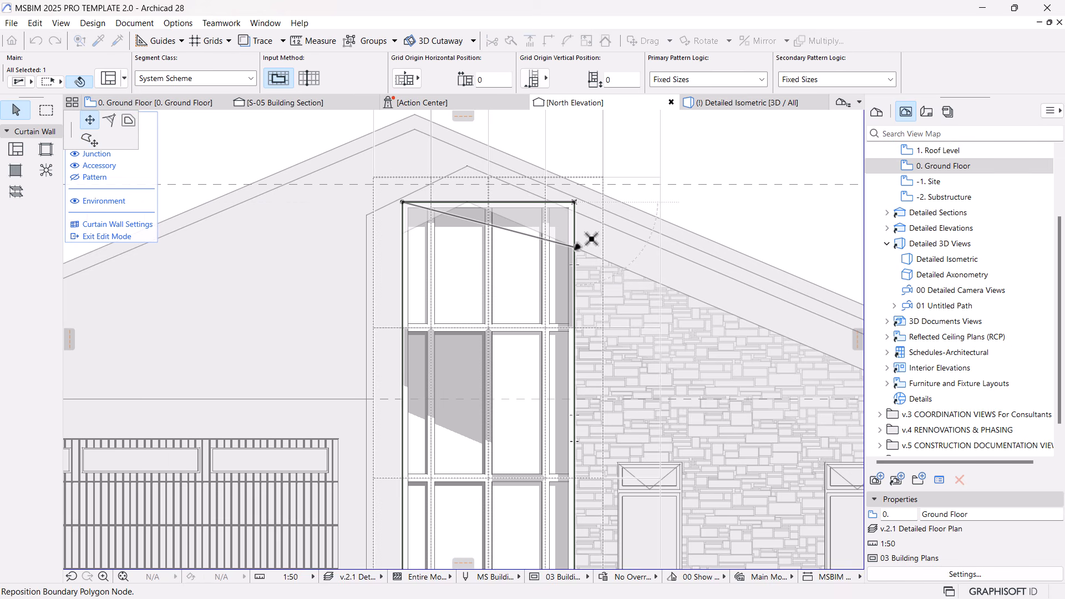
left_click(441, 237)
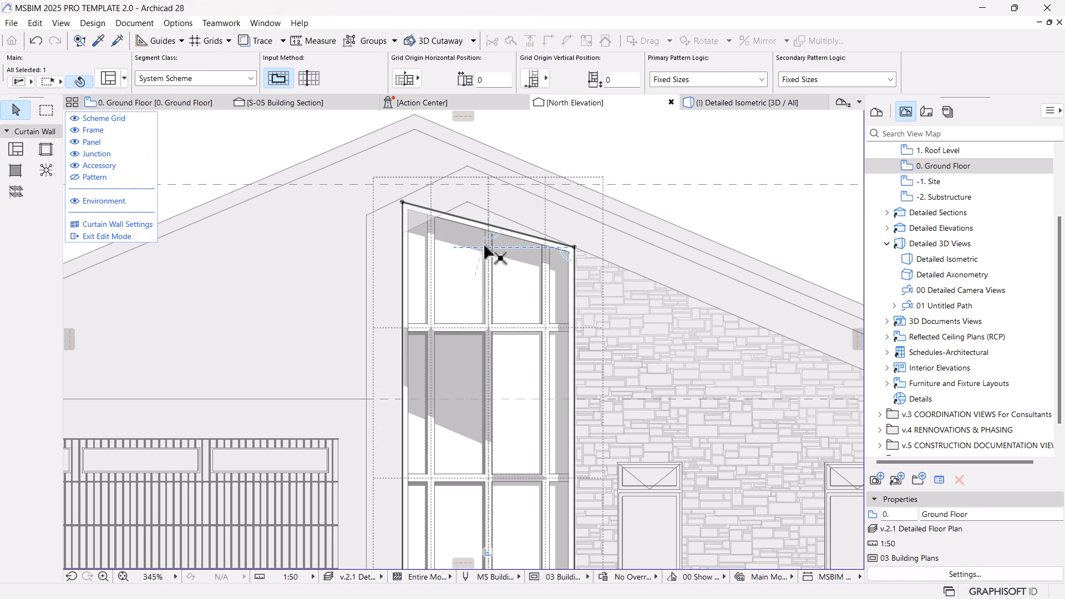
left_click(403, 203)
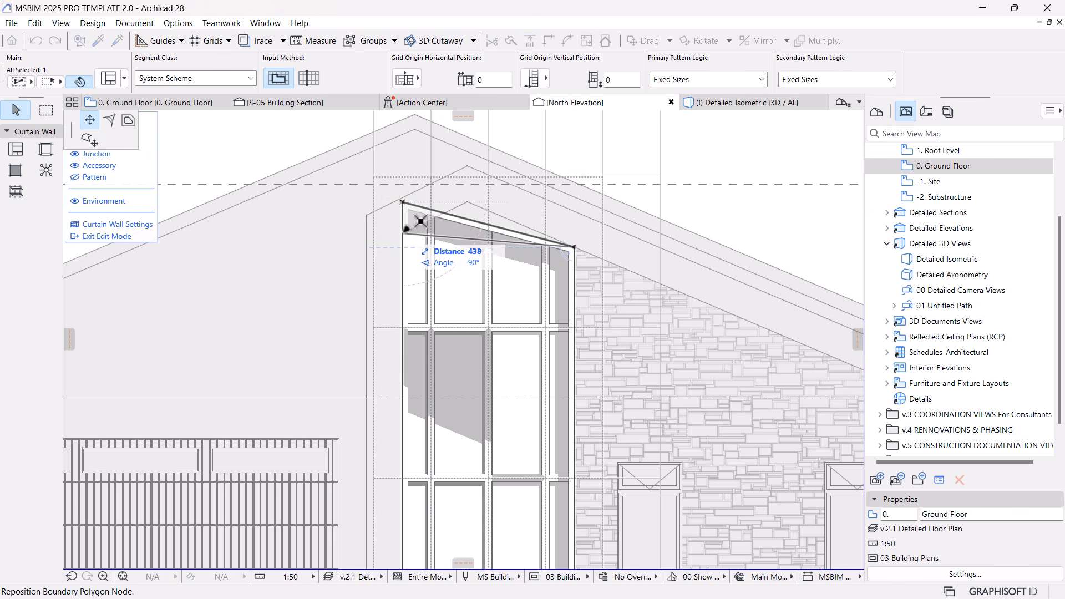
left_click(458, 236)
Insert a new node in the curtain wall's top boundary edge at the peak of the recess gable.
left_click(469, 235)
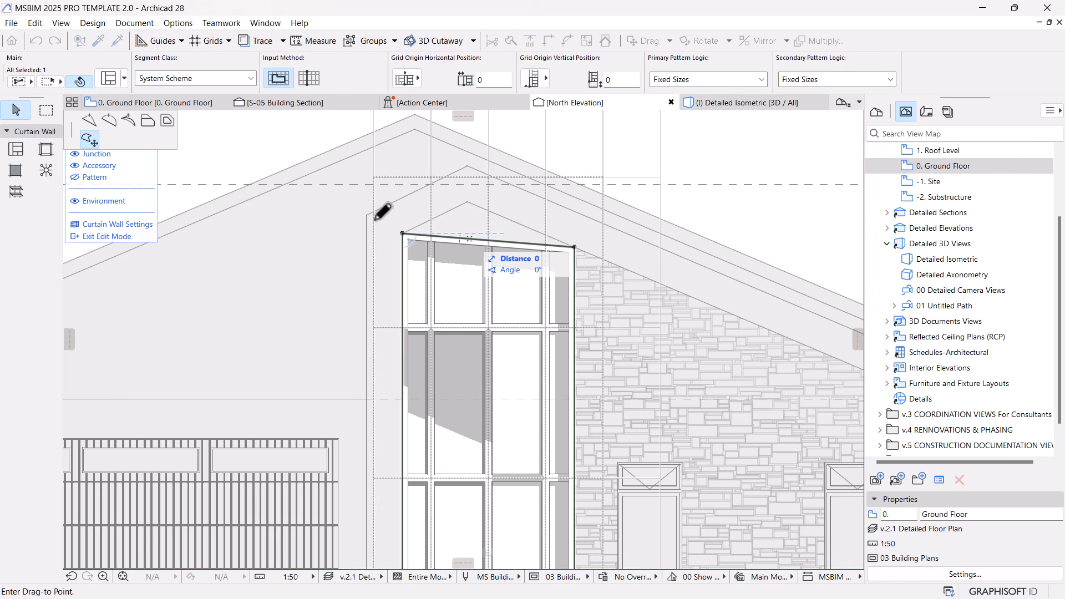
left_click(89, 119)
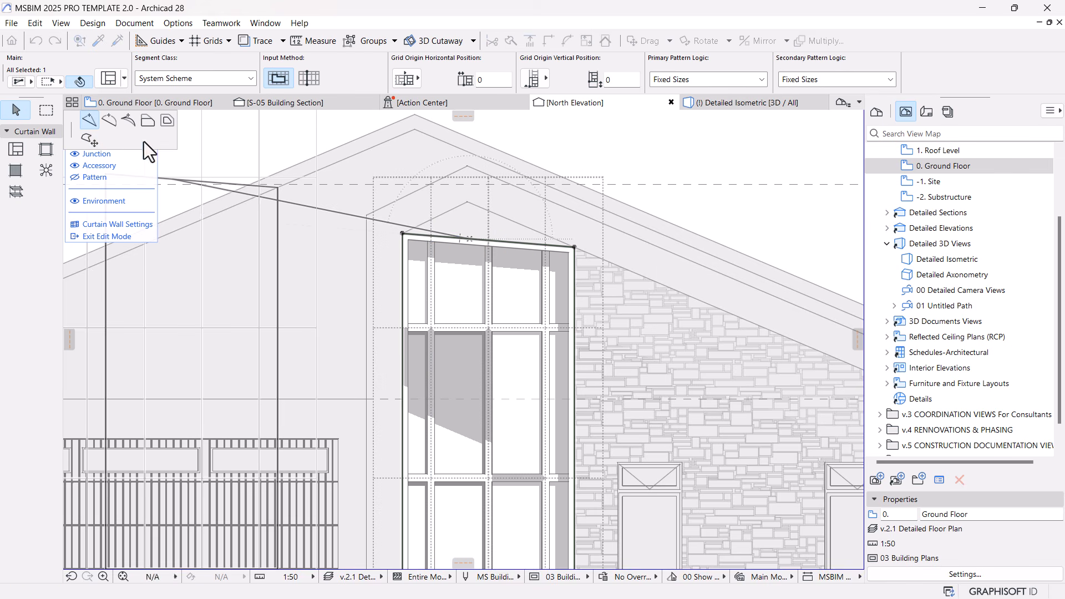
left_click(469, 202)
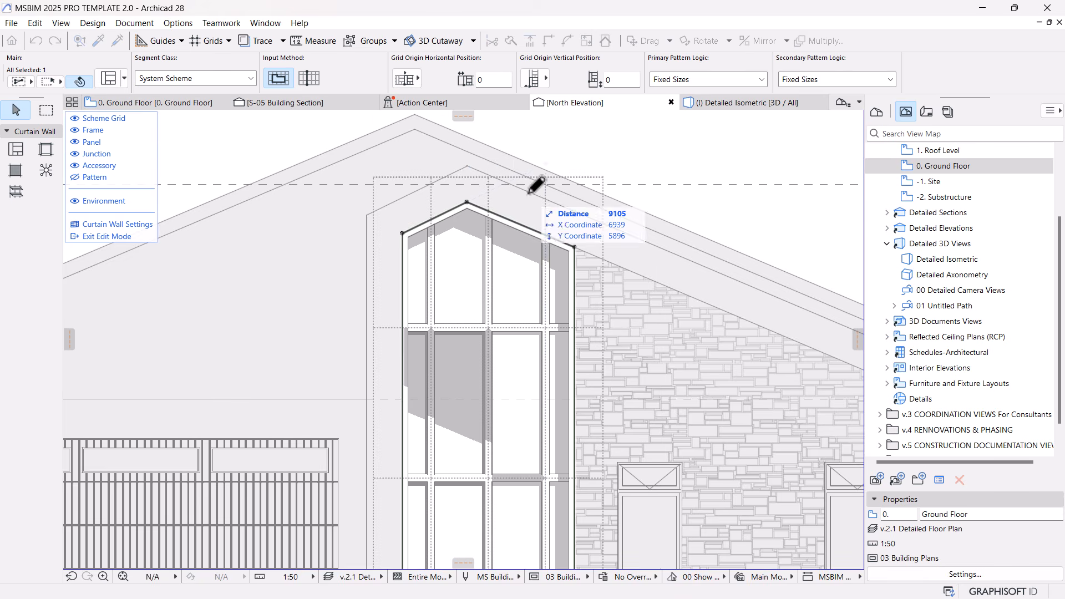
Examine the reshaped curtain wall's base, panels and frame divisions against the facade.
scroll(531, 314, "down", 3)
scroll(534, 315, "up", 6)
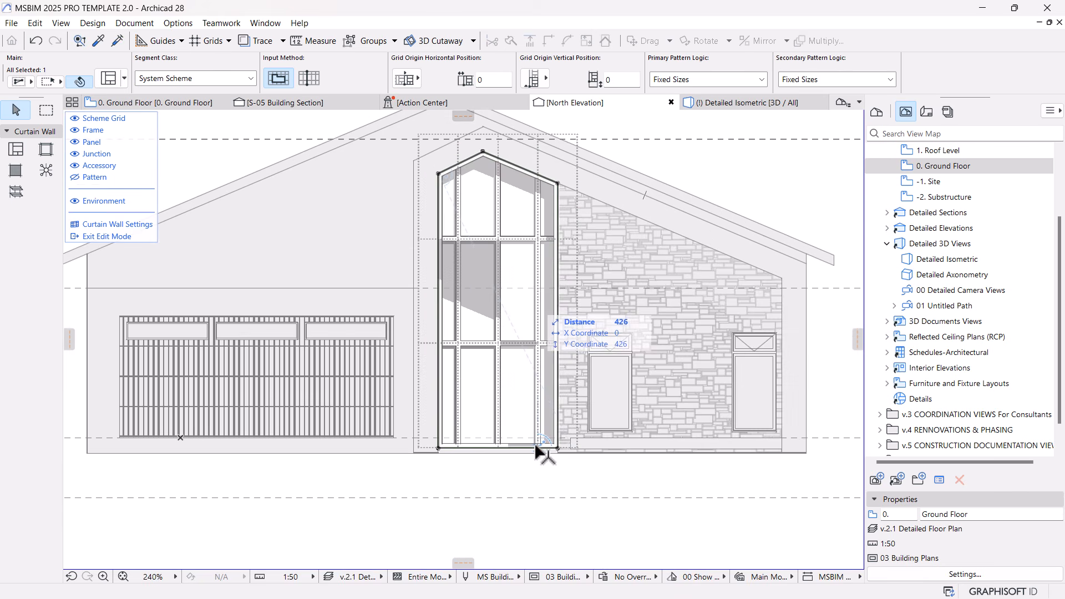
scroll(552, 441, "down", 3)
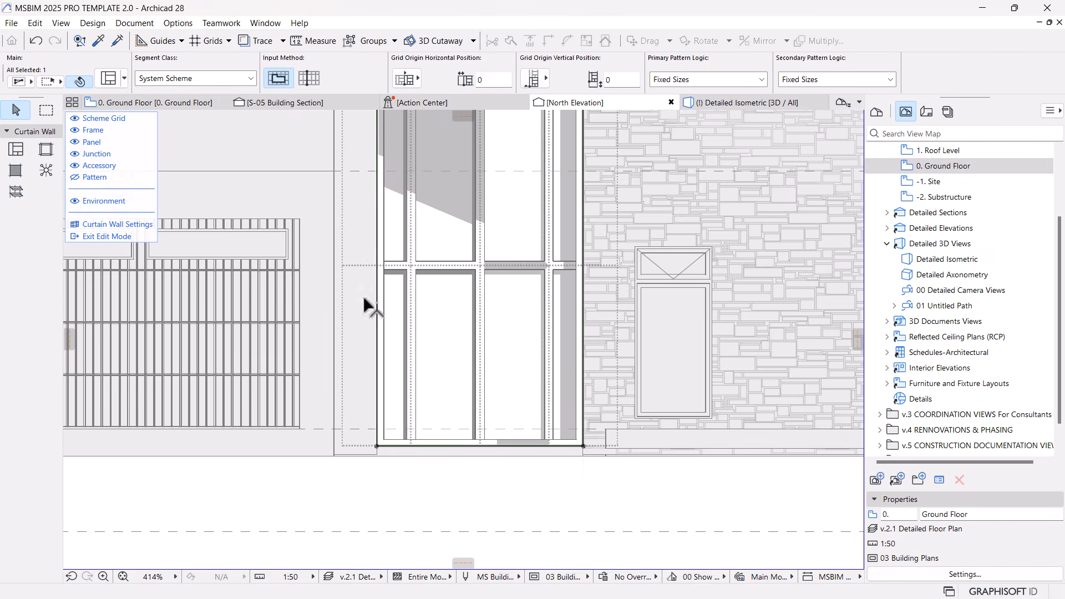
scroll(432, 305, "down", 3)
middle_click_drag(442, 335, 449, 379)
scroll(448, 379, "up", 1)
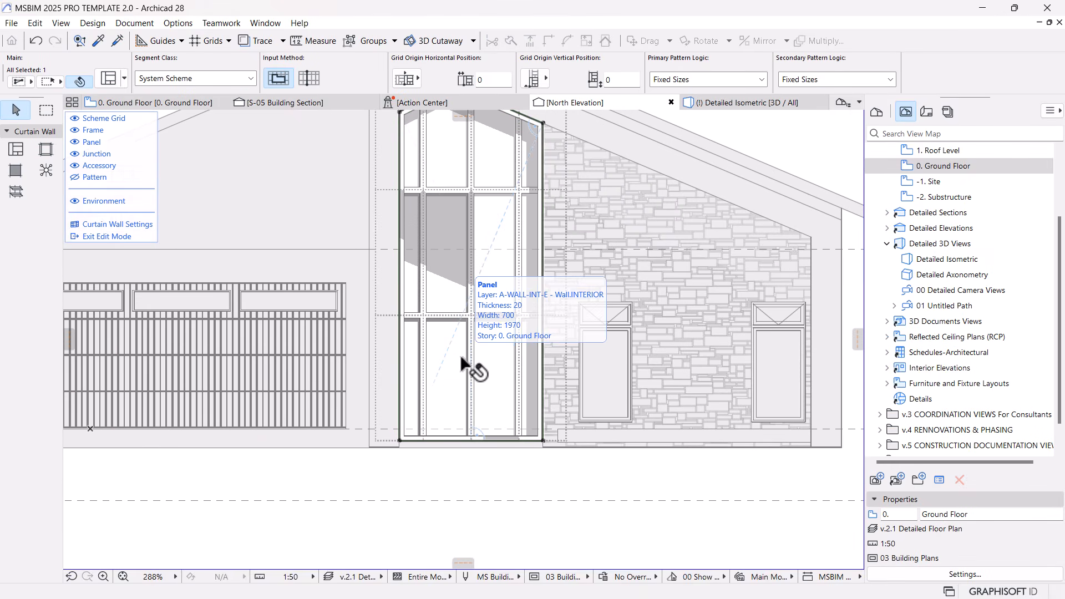
scroll(416, 197, "up", 1)
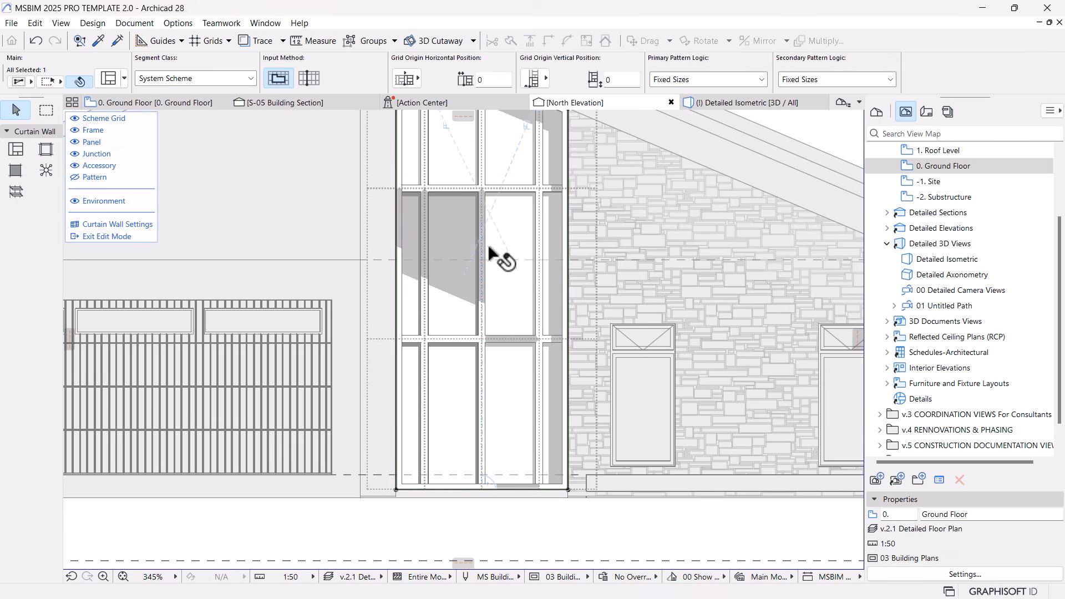
scroll(525, 275, "up", 2)
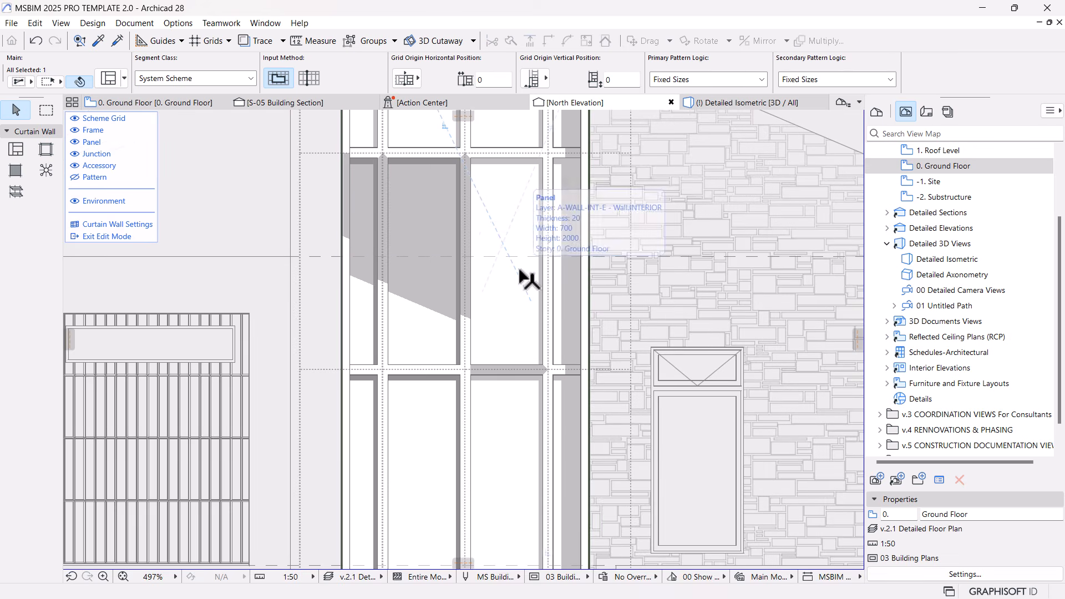
scroll(527, 277, "down", 3)
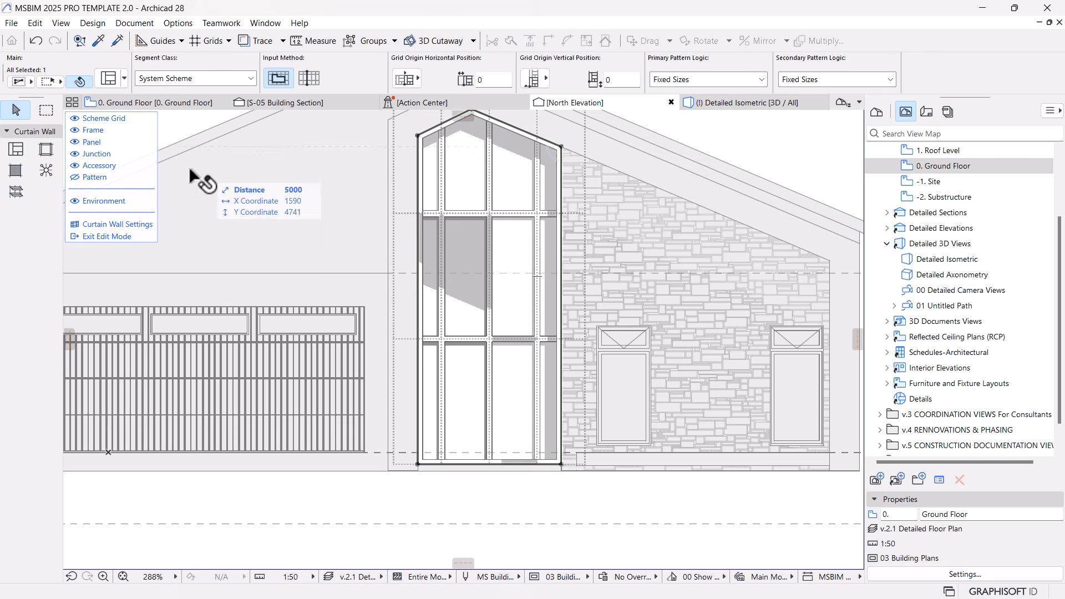
Delete the two outer vertical frames in the curtain wall's middle row.
left_click(537, 236)
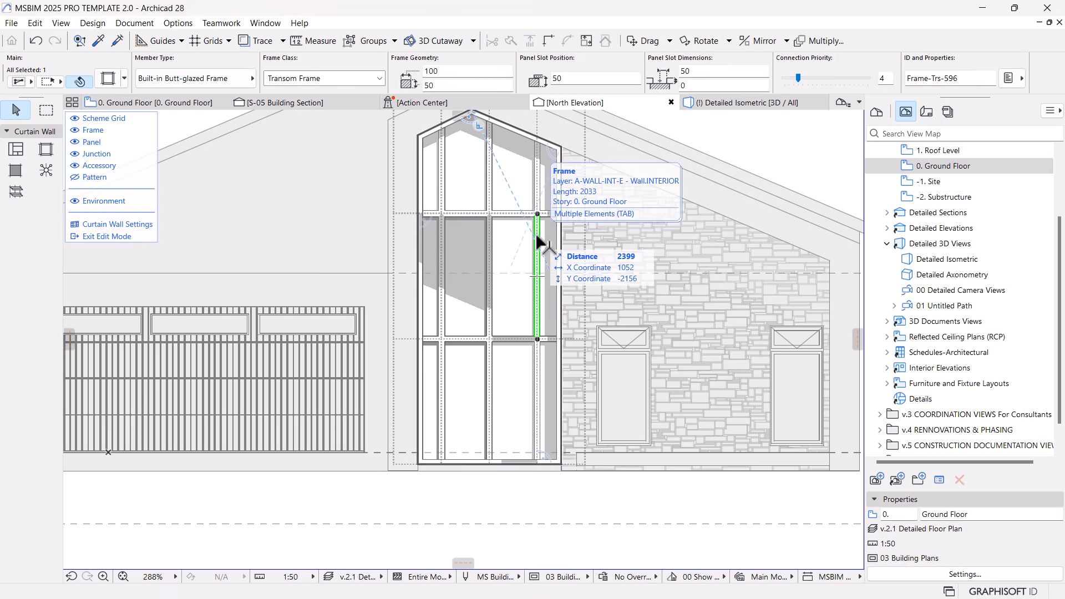
left_click(441, 242)
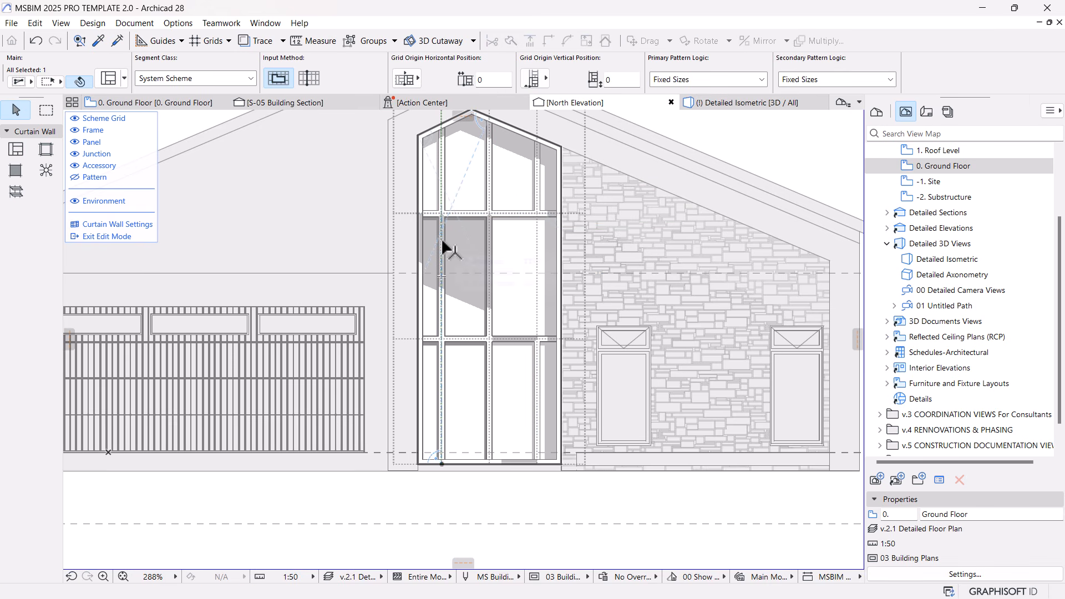
left_click(445, 232)
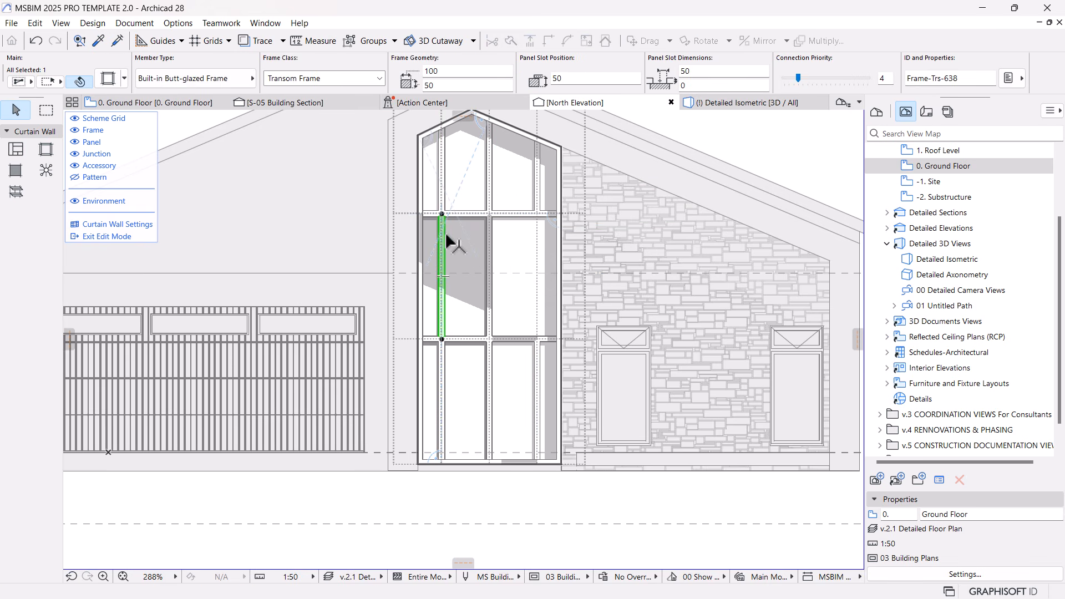
Delete the two outer vertical frames in the gabled top row of the curtain wall.
left_click(538, 151)
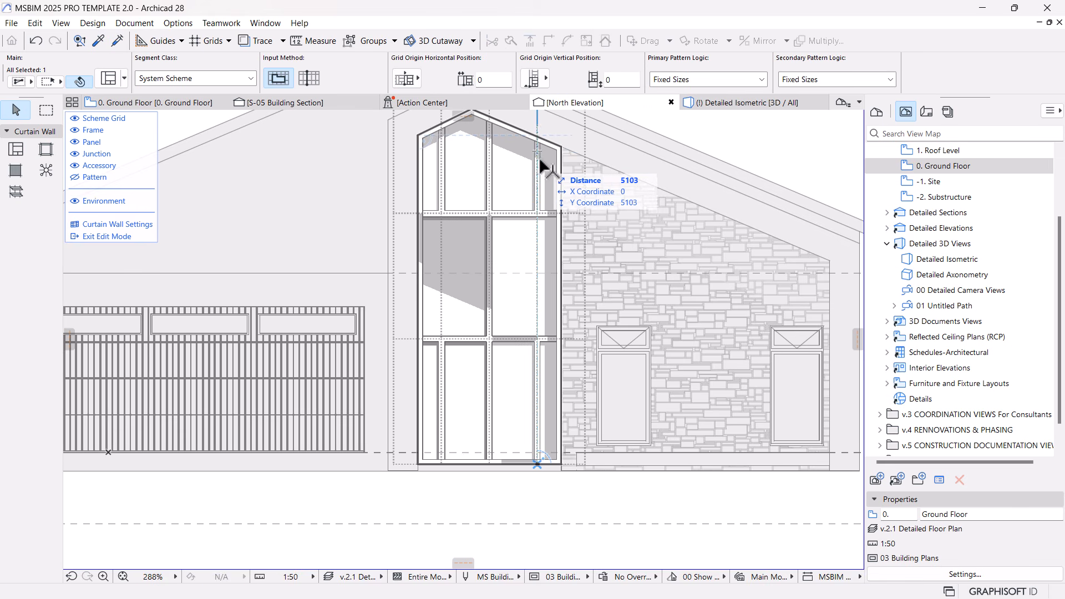
left_click(538, 152)
scroll(538, 152, "up", 5)
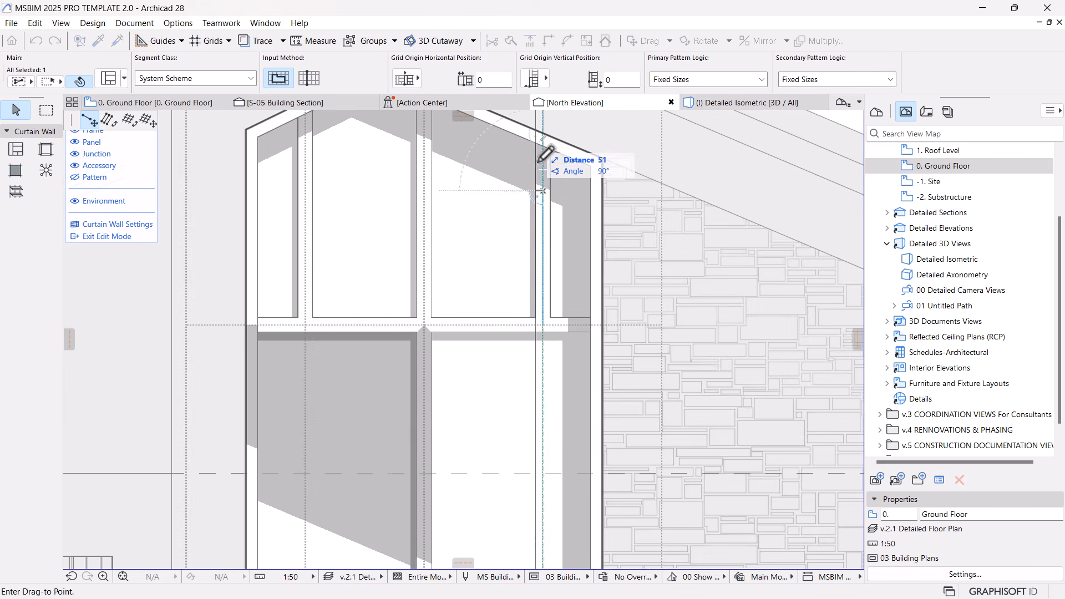
left_click(549, 192)
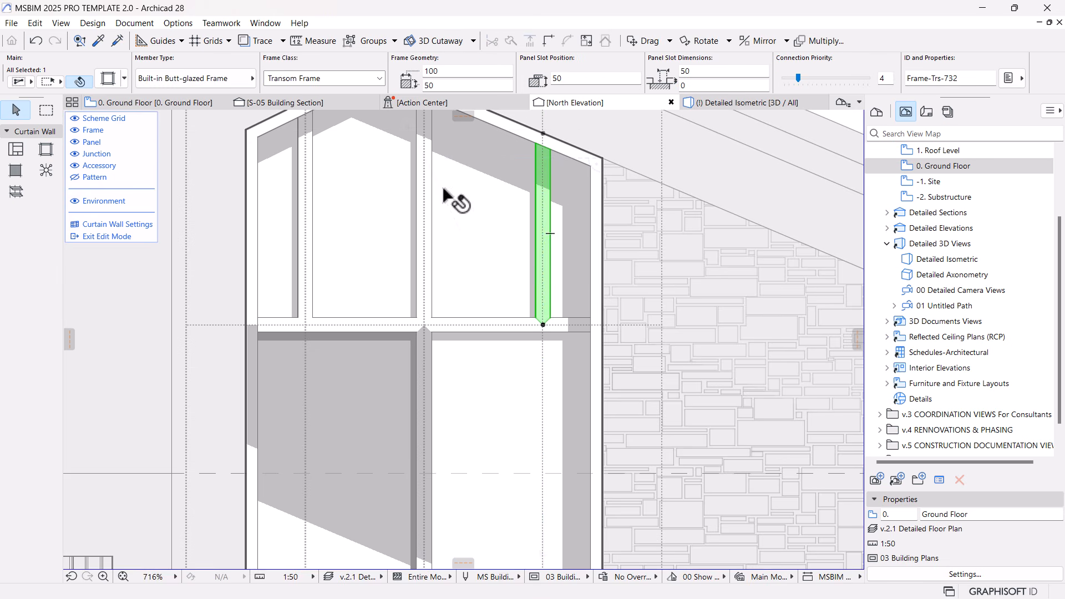
key("Delete")
left_click(310, 186)
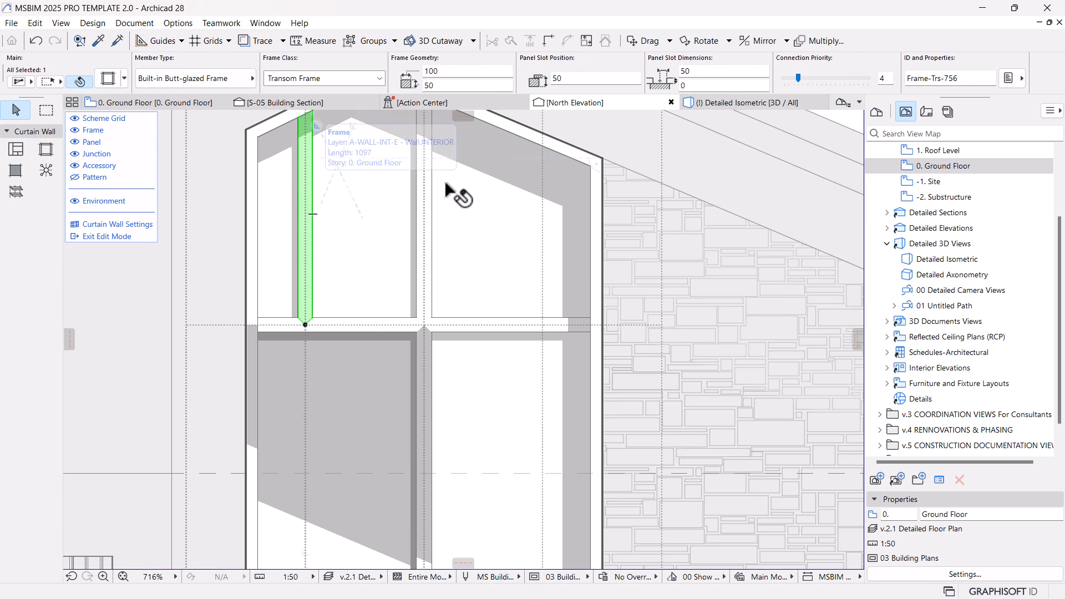
key("Delete")
Delete the central vertical frame in the curtain wall's bottom row to open one wide door panel.
scroll(459, 233, "down", 5)
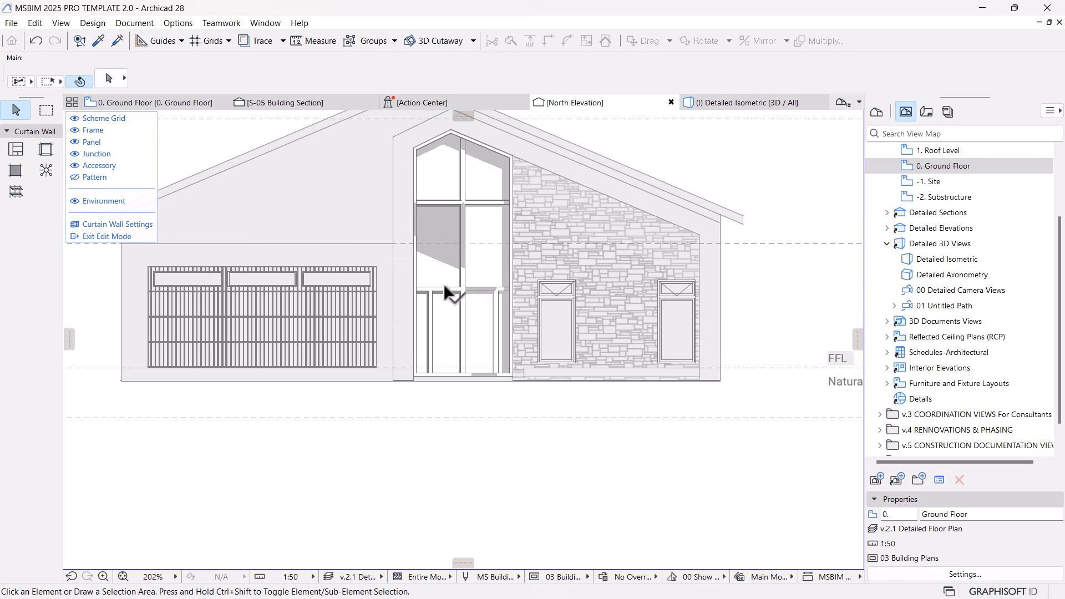
scroll(444, 284, "up", 2)
scroll(481, 358, "up", 3)
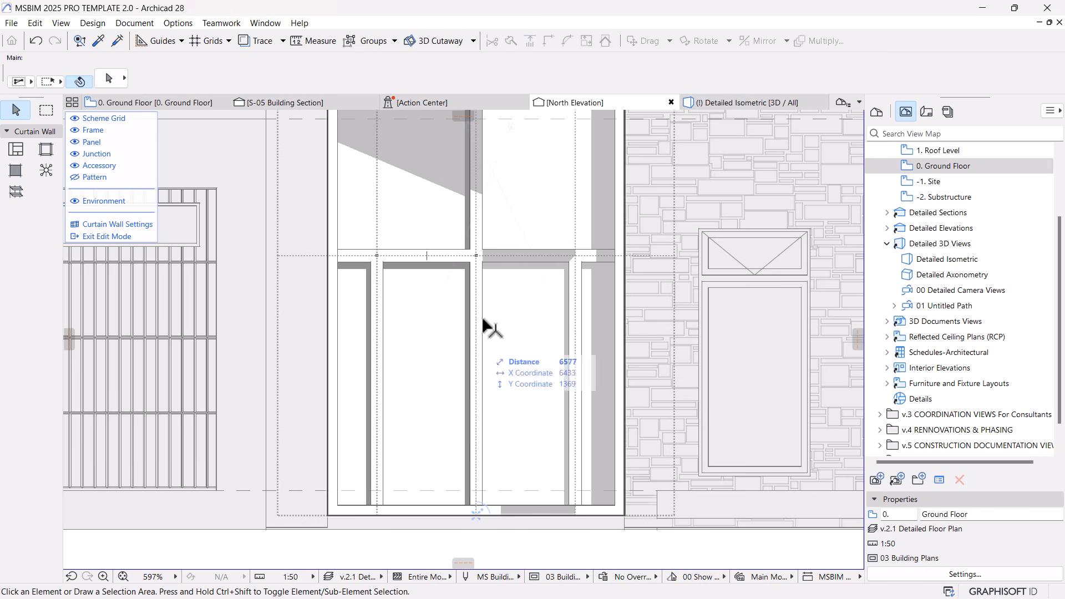
left_click(483, 325)
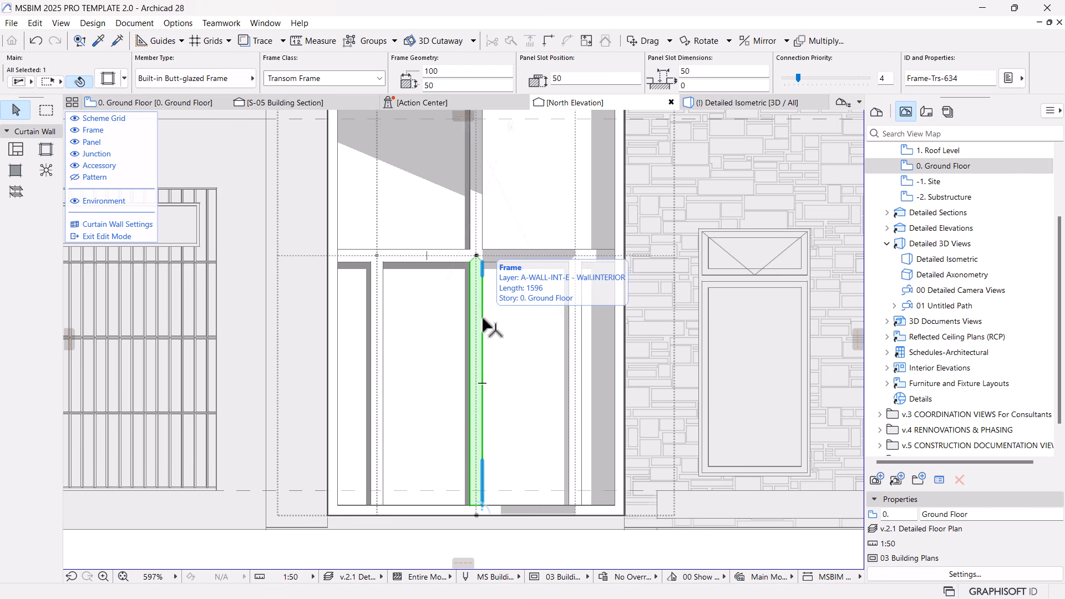
key("Delete")
Change the wide bottom-row panel's member type to CW Double Door.
scroll(483, 326, "down", 5)
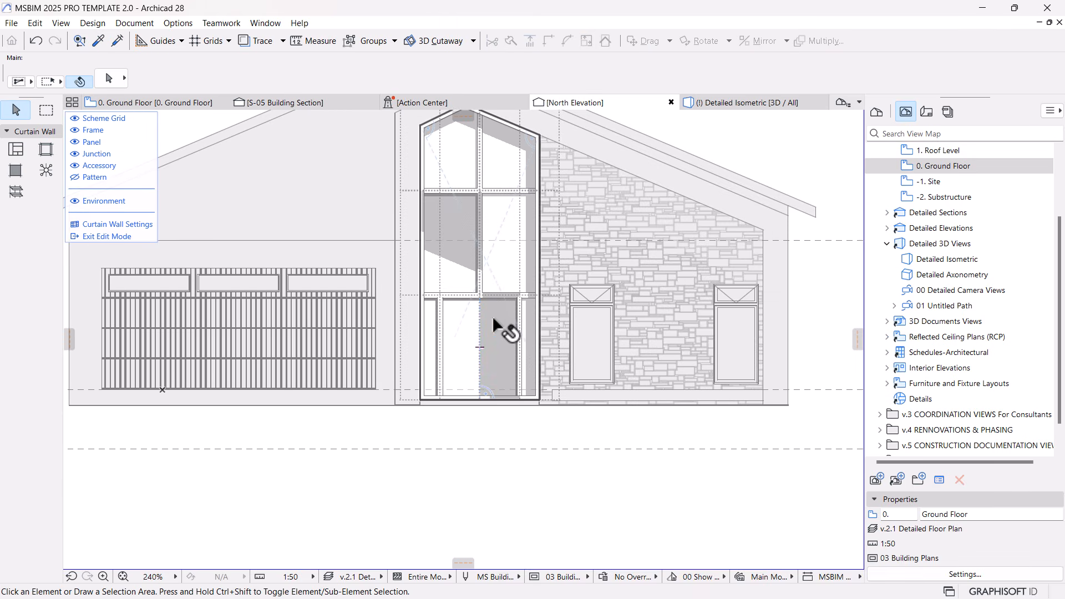
left_click(493, 319)
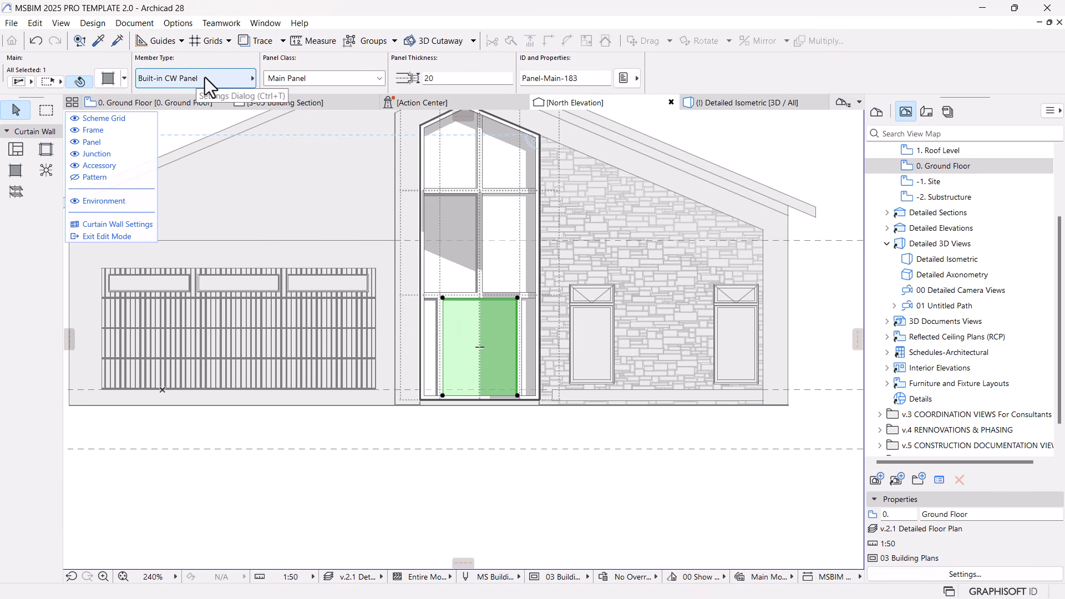
left_click(191, 79)
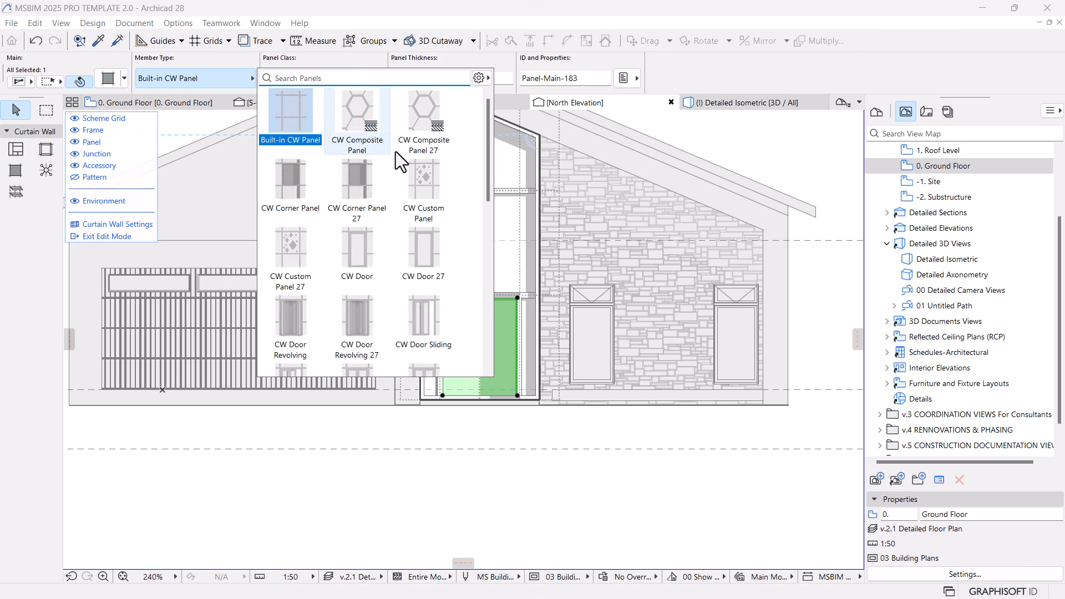
scroll(434, 311, "down", 2)
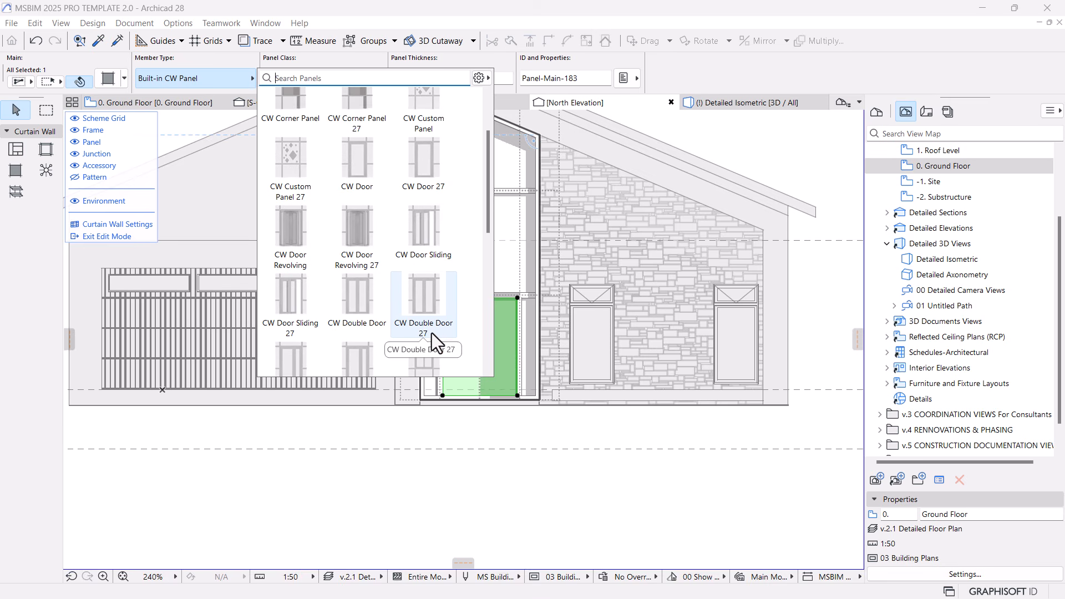
left_click(369, 309)
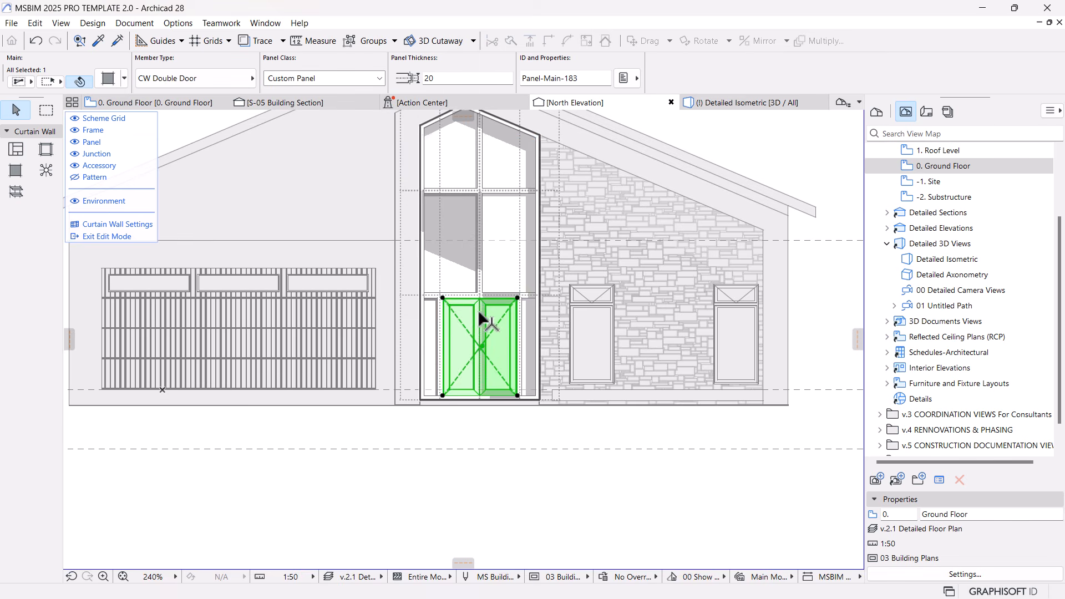
Set the double door panel's 2D and 3D detail levels to Full in its panel settings.
scroll(481, 316, "up", 3)
scroll(480, 316, "up", 1)
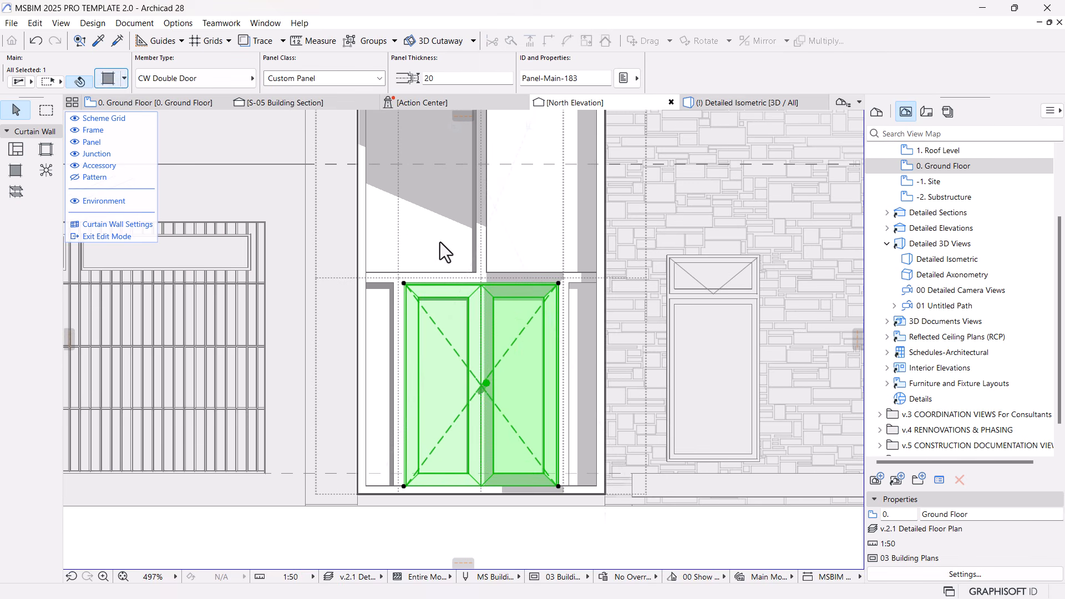
key("ctrl+t")
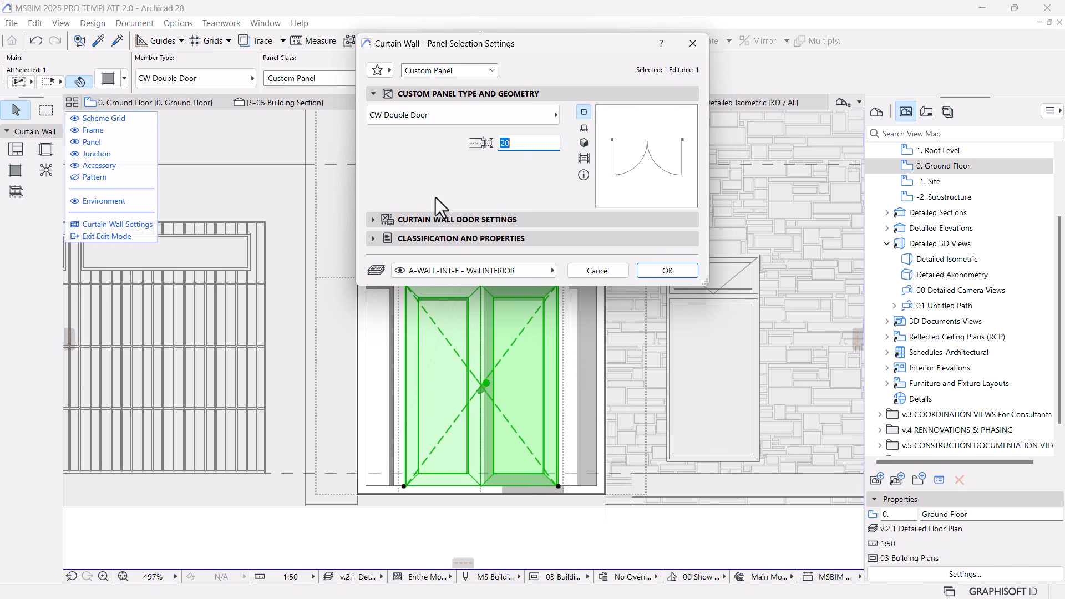
left_click(412, 219)
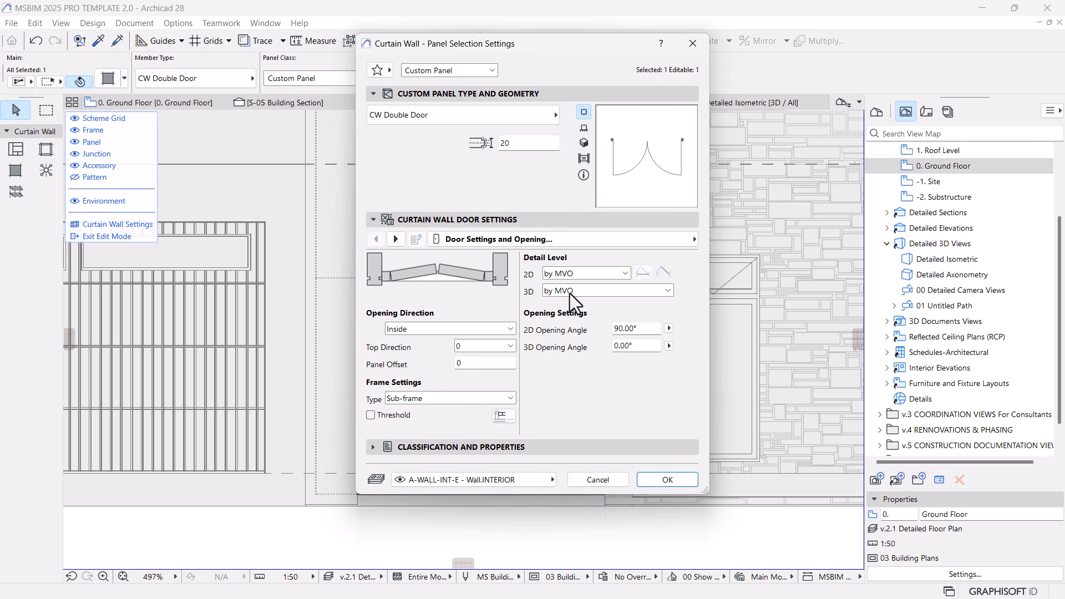
left_click(589, 274)
left_click(574, 297)
left_click(608, 294)
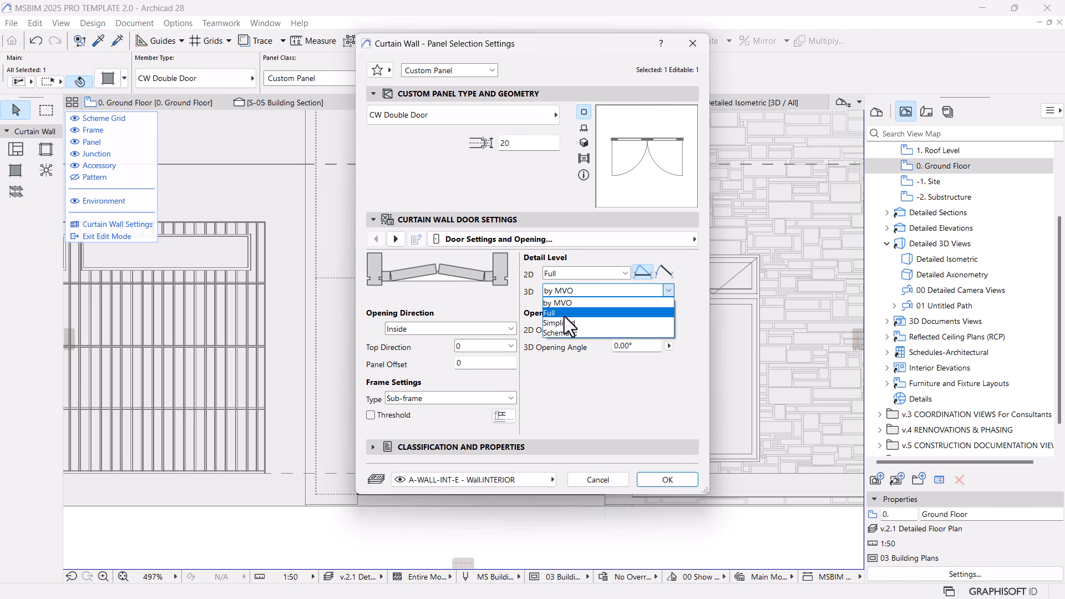
left_click(564, 314)
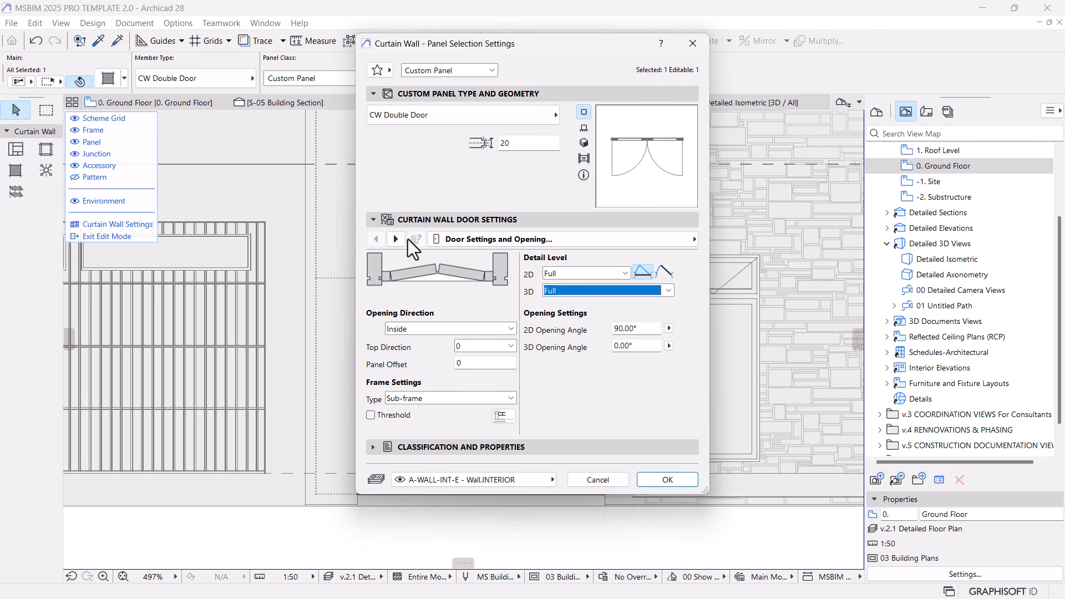
Set the double door's leaf frame width to 40.
left_click(395, 239)
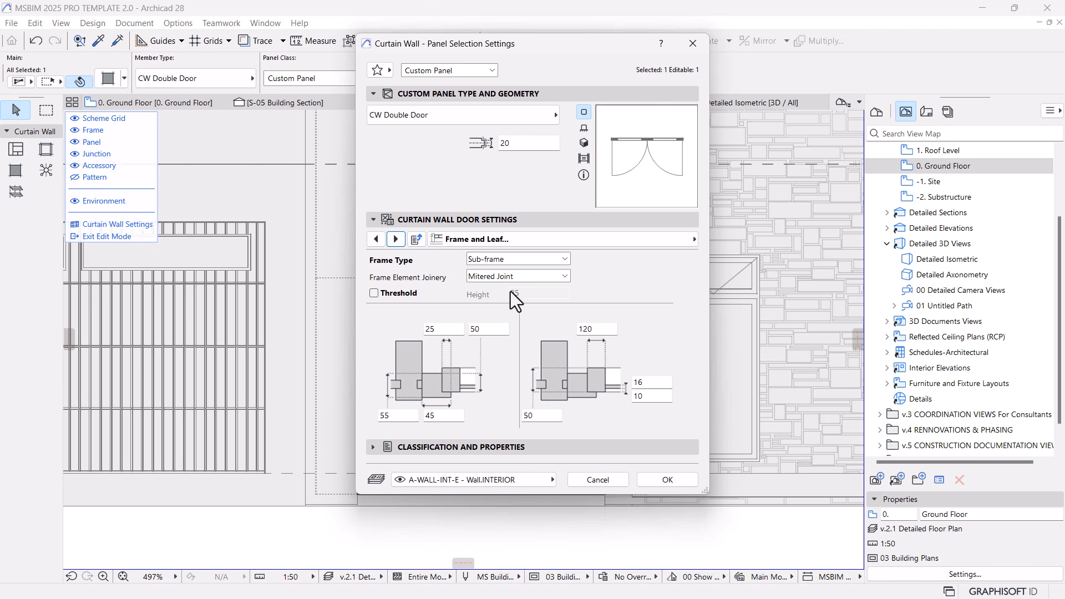
left_click(395, 239)
left_click_drag(611, 260, 530, 256)
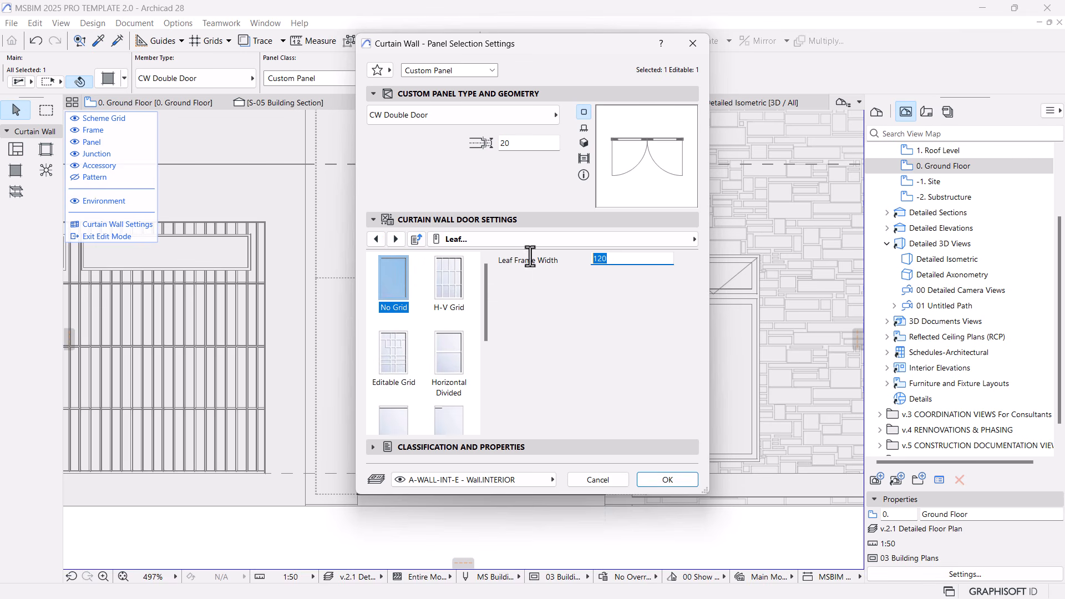
type("40")
key("Tab")
Give the double door the Style 11 handle on both leaves and apply the panel settings.
left_click(395, 239)
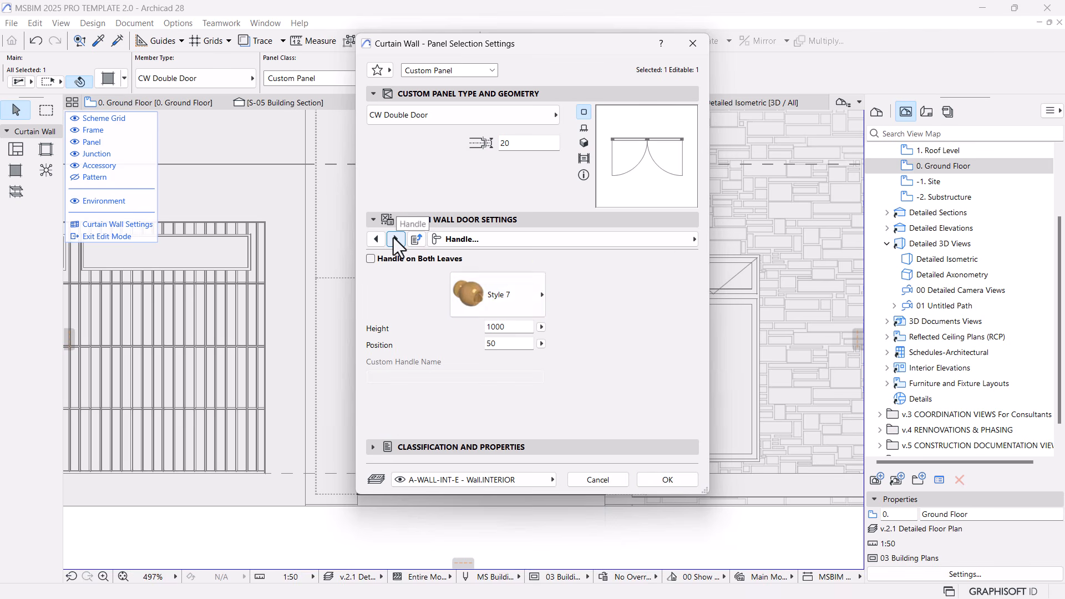
left_click(469, 296)
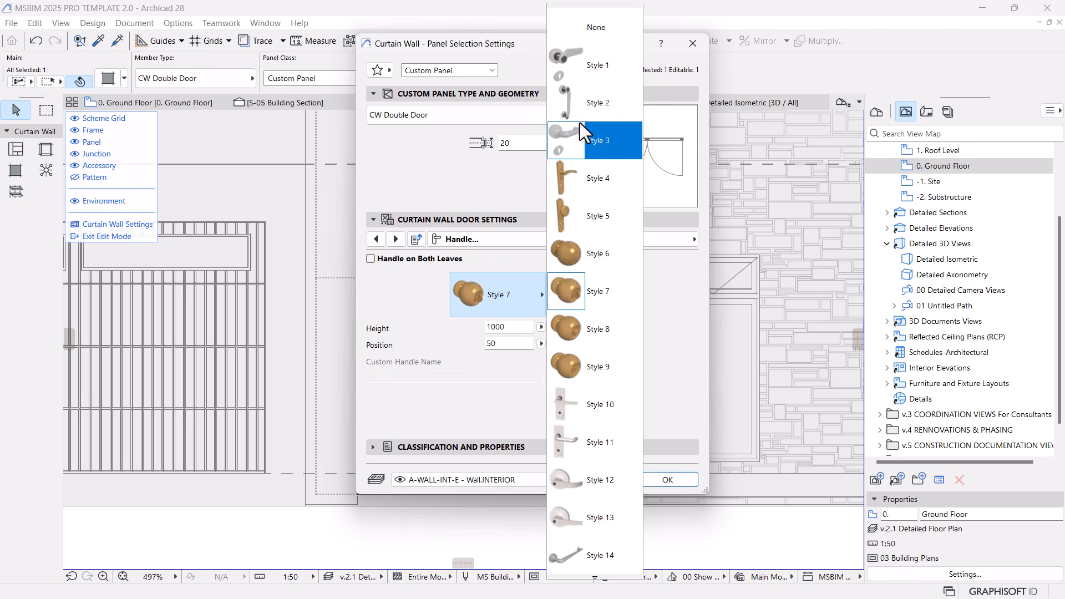
left_click(577, 437)
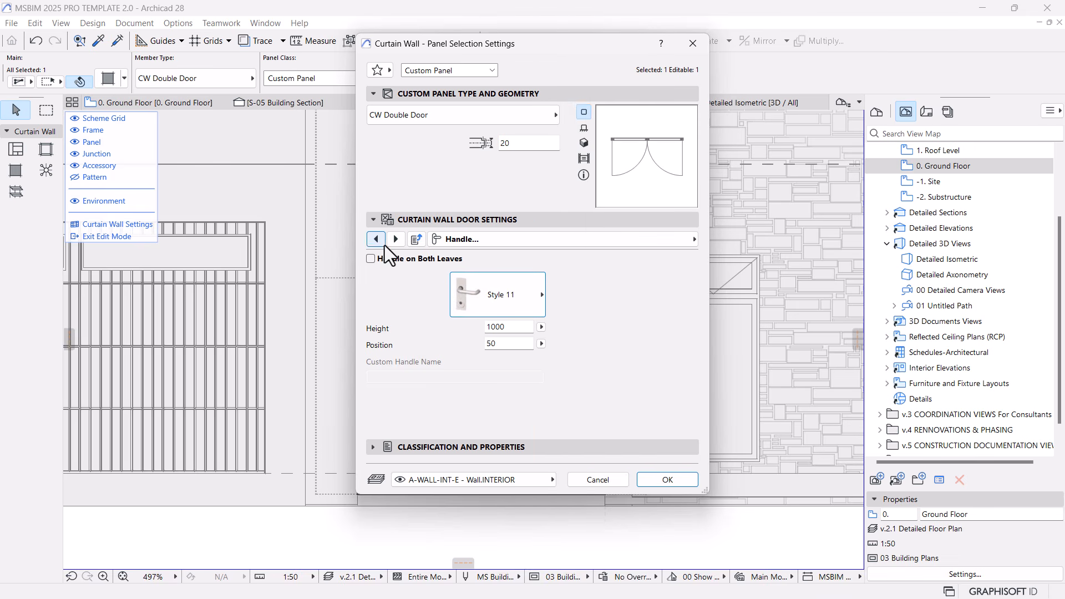
left_click(371, 259)
left_click(396, 239)
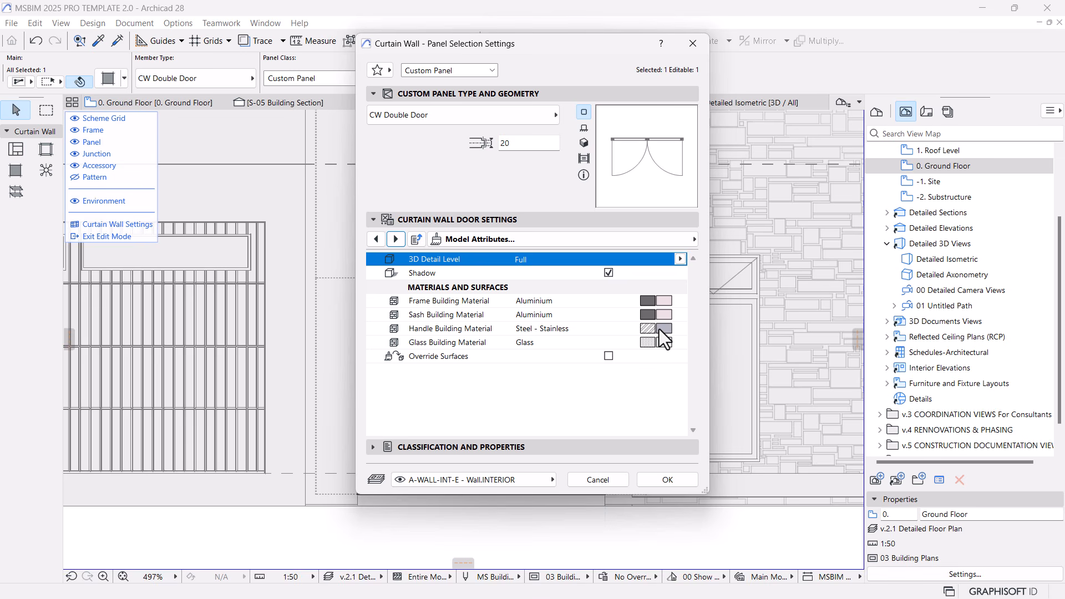
left_click(396, 240)
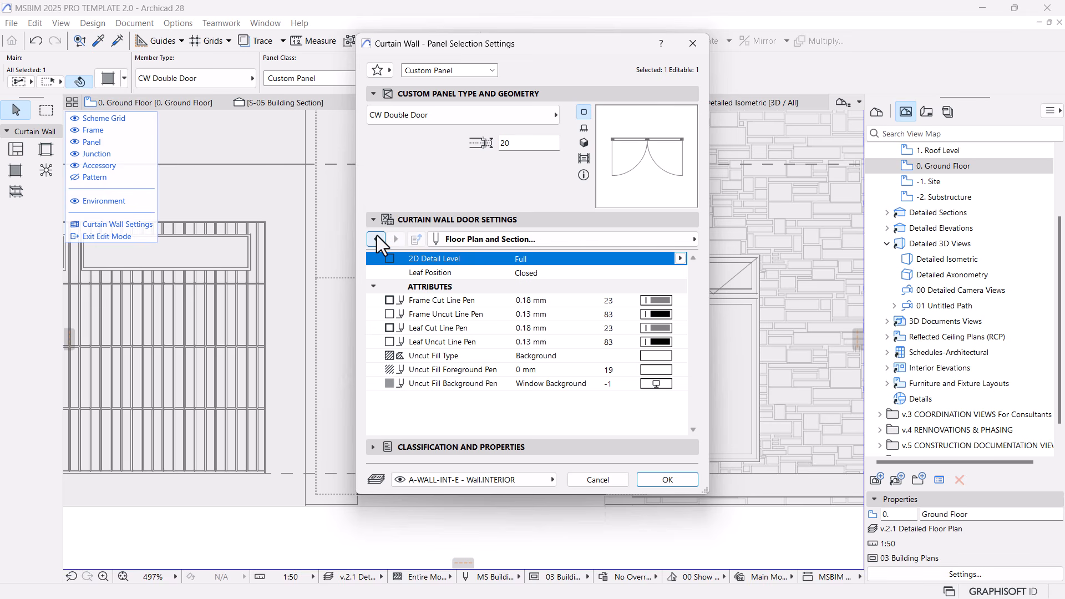
left_click(376, 237)
left_click(661, 480)
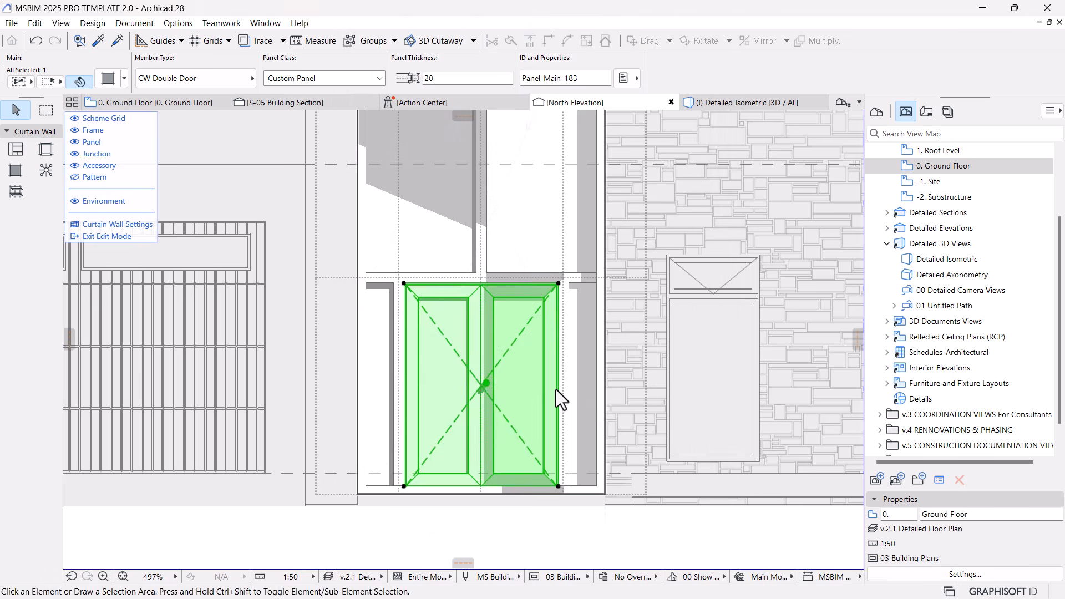
Exit the curtain wall's edit mode and switch to the Detailed Isometric 3D view.
scroll(530, 375, "down", 3)
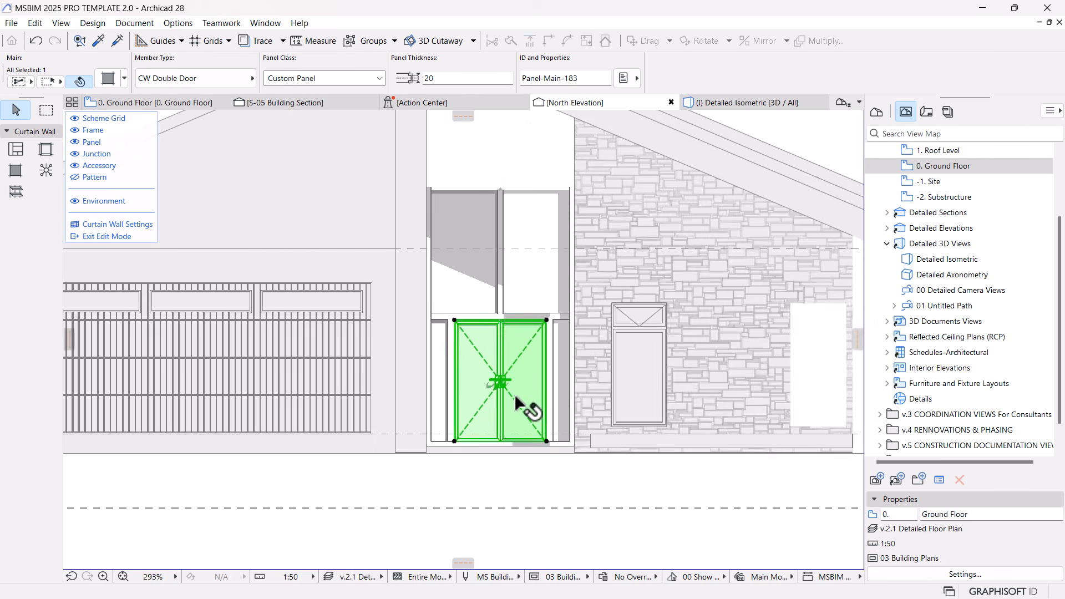
scroll(512, 471, "down", 3)
left_click(494, 504)
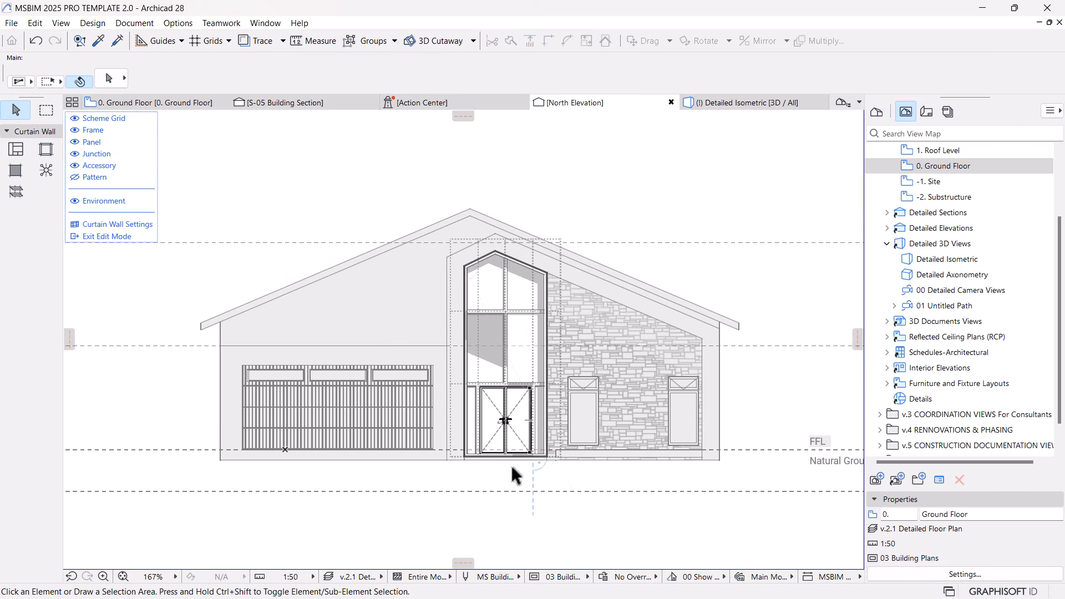
left_click(100, 236)
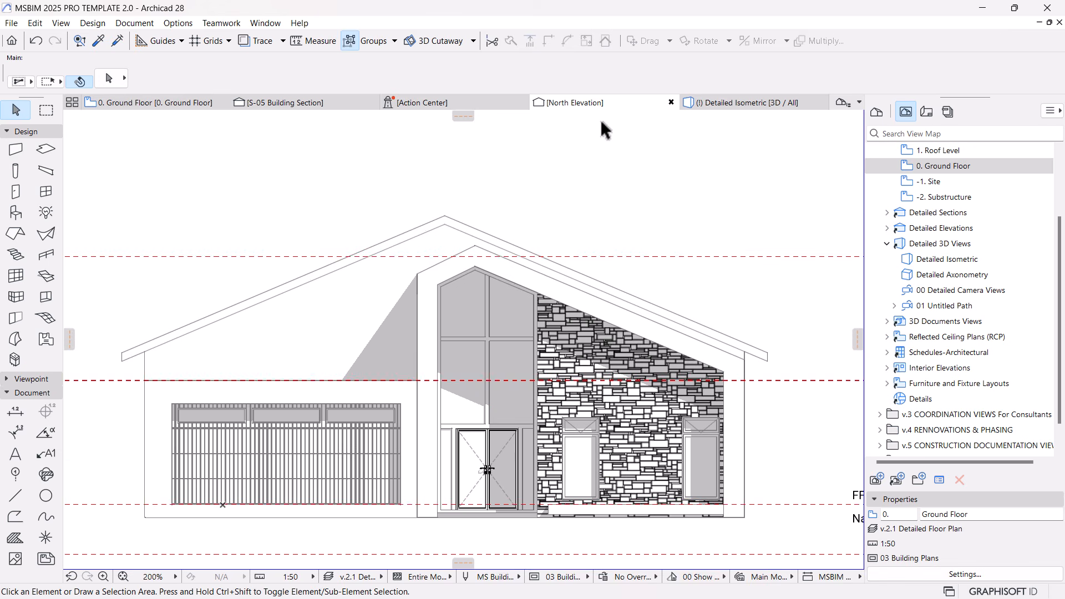
left_click(728, 103)
scroll(575, 303, "down", 1)
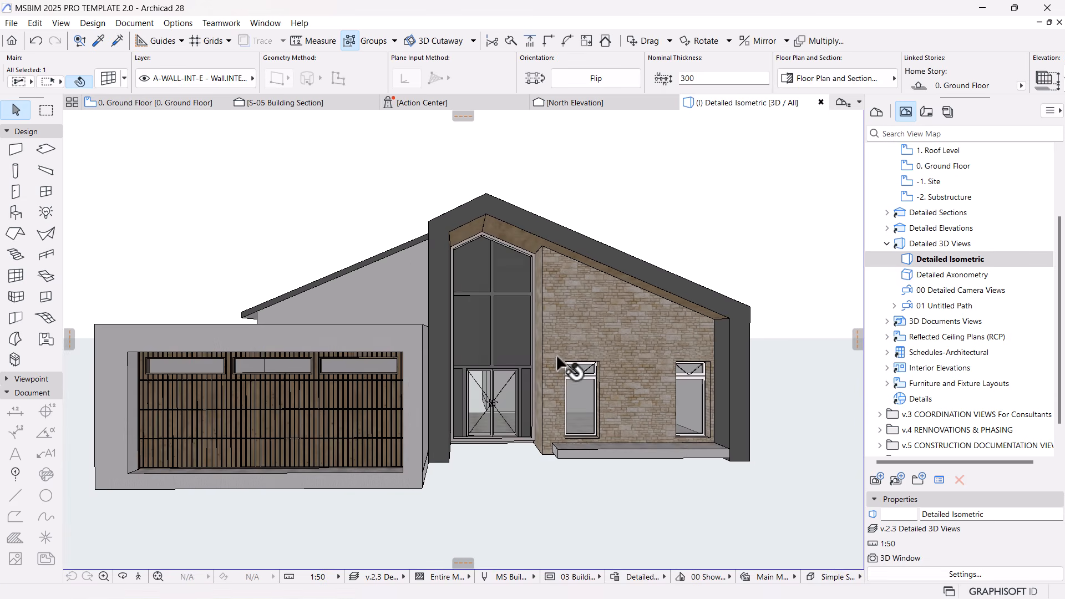
Change the building material of the entrance curtain wall's Main Panel class to Glass.
middle_click_drag(539, 377, 466, 425, "shift")
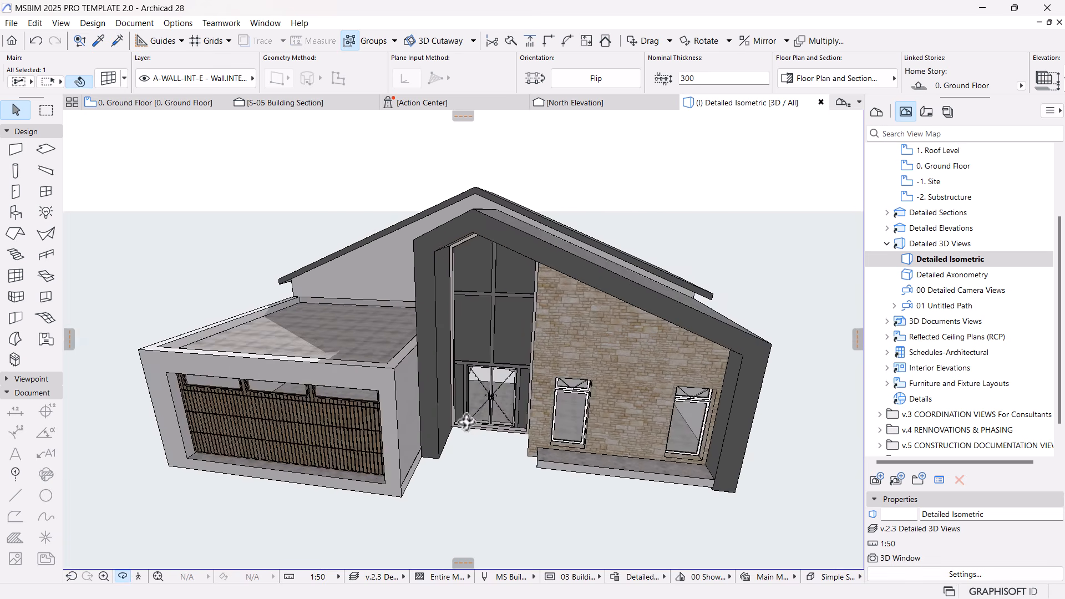
scroll(485, 359, "up", 3)
scroll(528, 324, "up", 3)
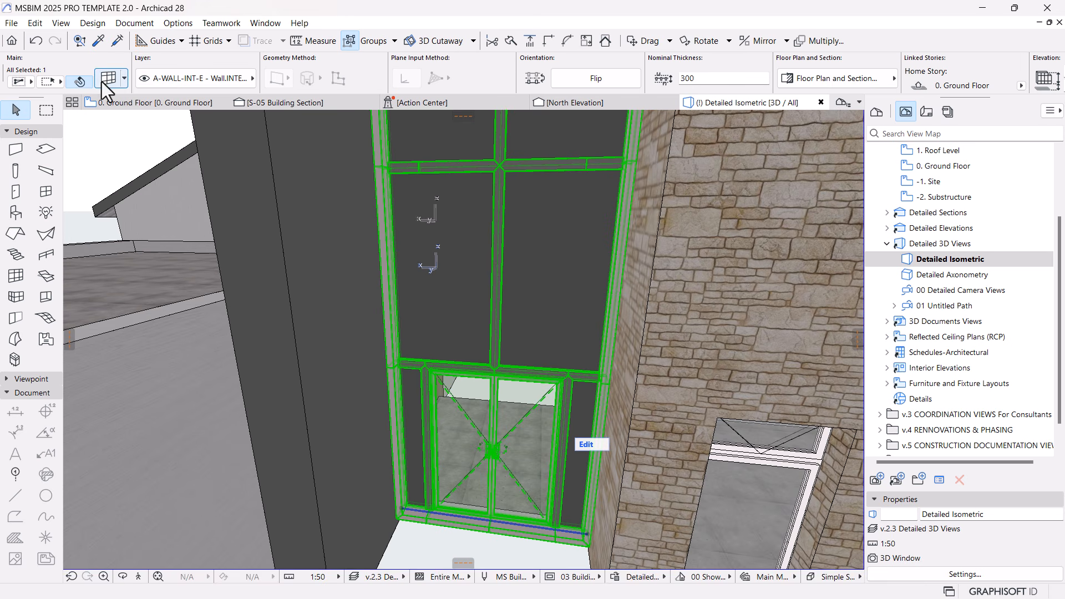
key("ctrl+t")
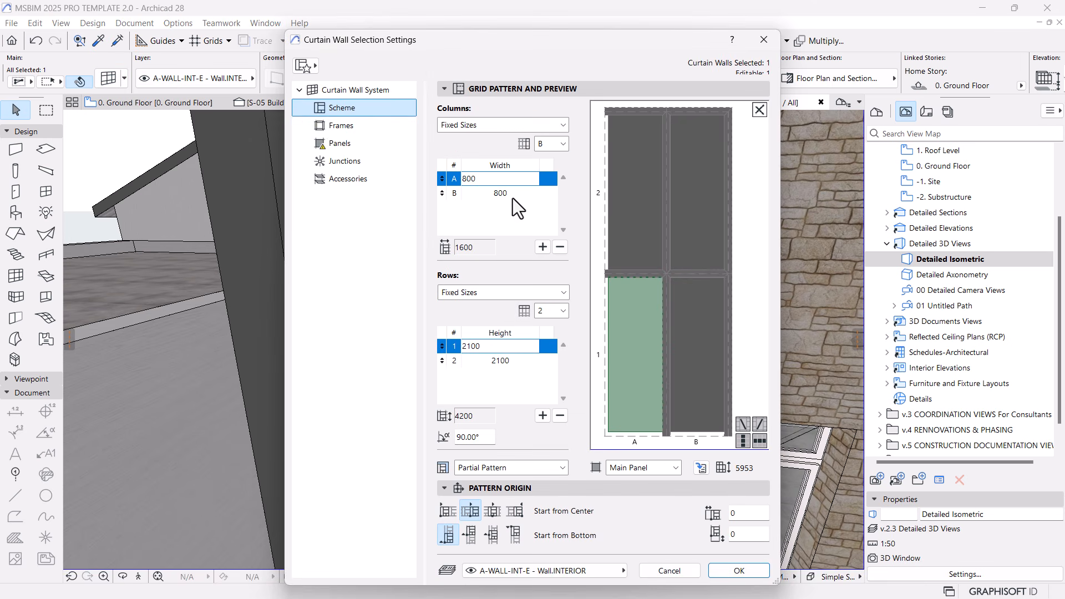
left_click(337, 143)
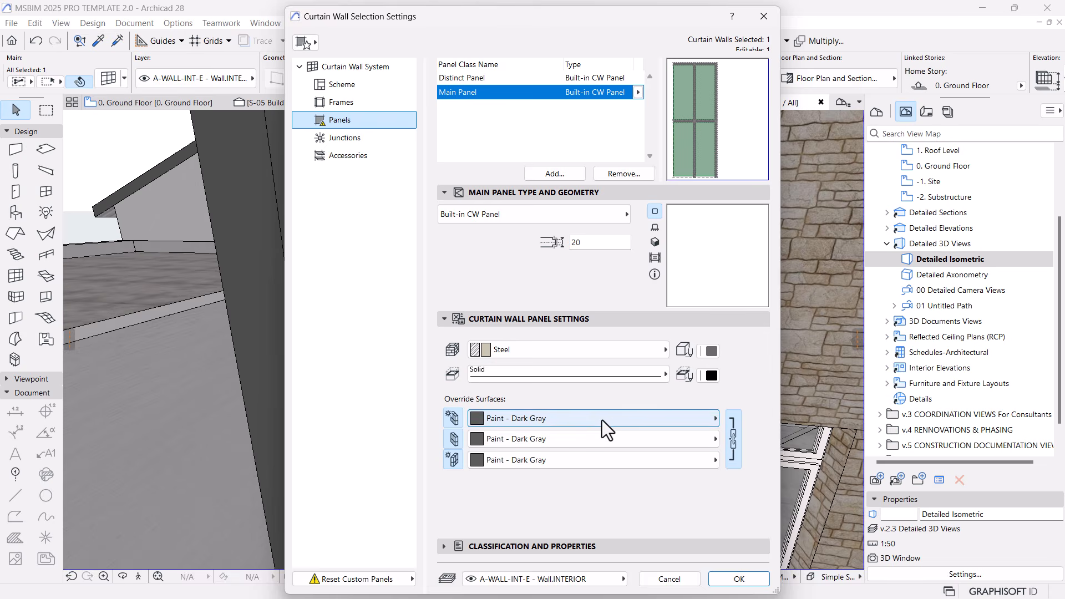
left_click(601, 421)
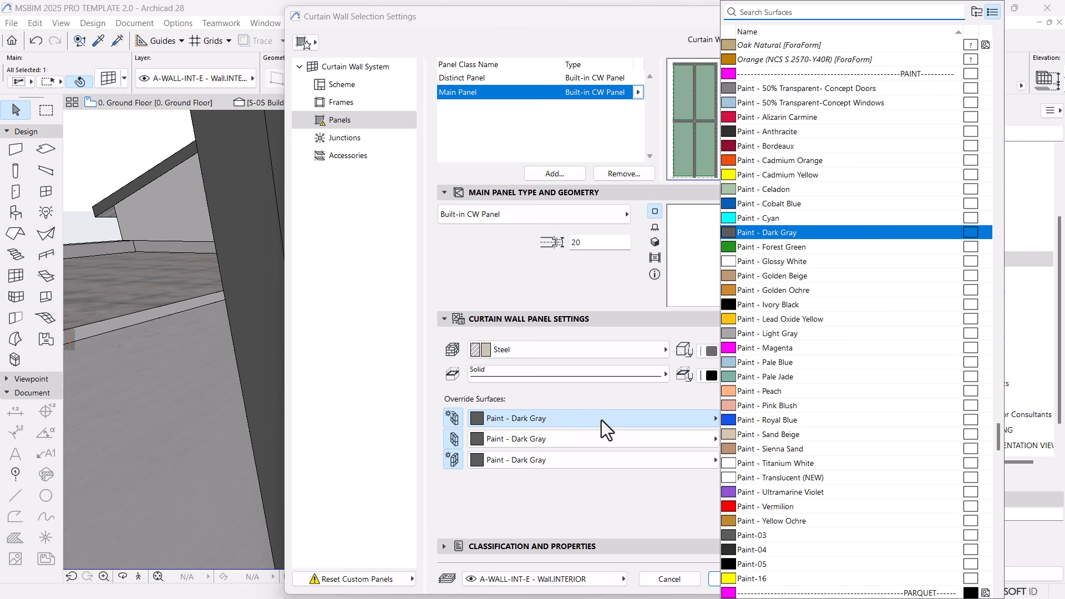
left_click(577, 359)
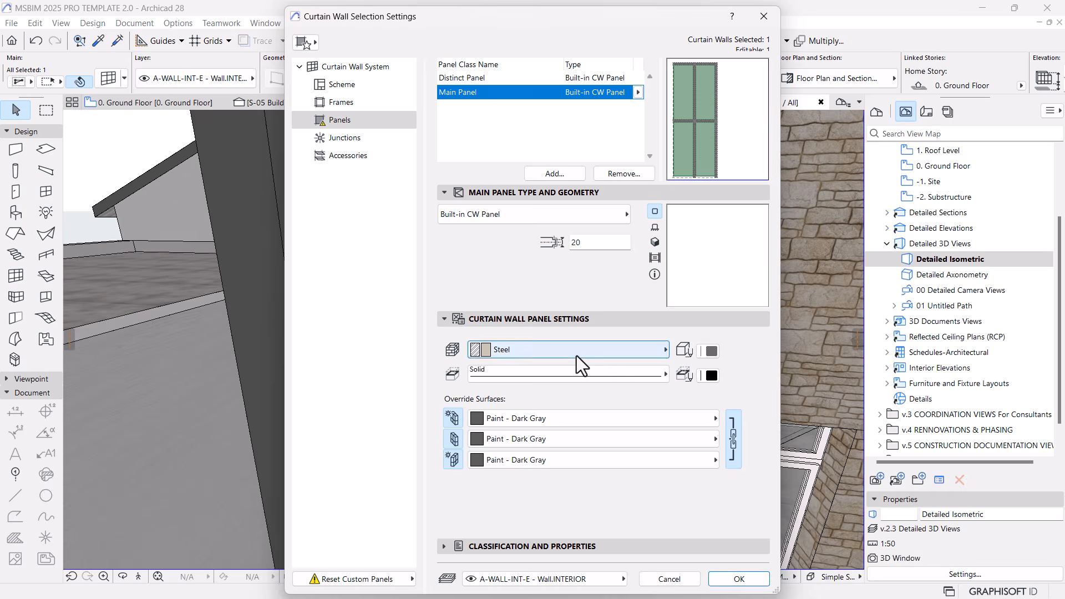
left_click(577, 355)
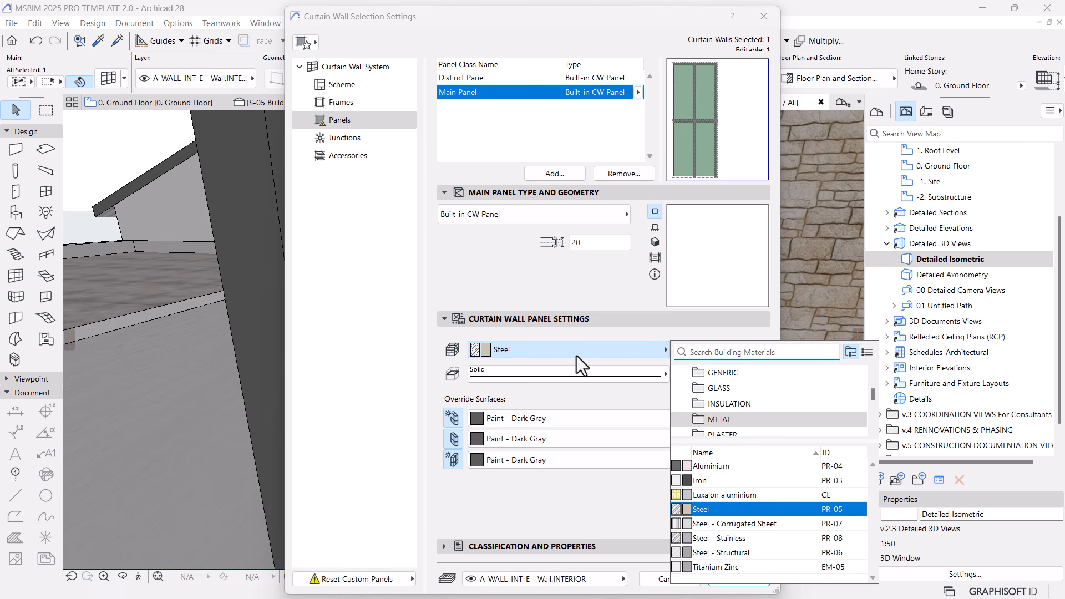
type("glas")
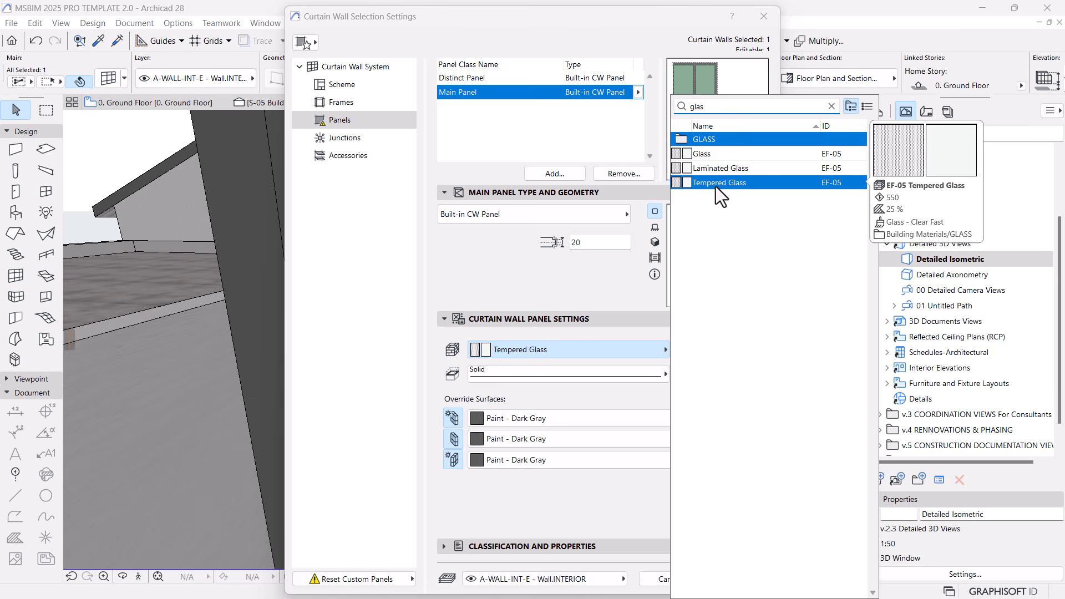
left_click(710, 154)
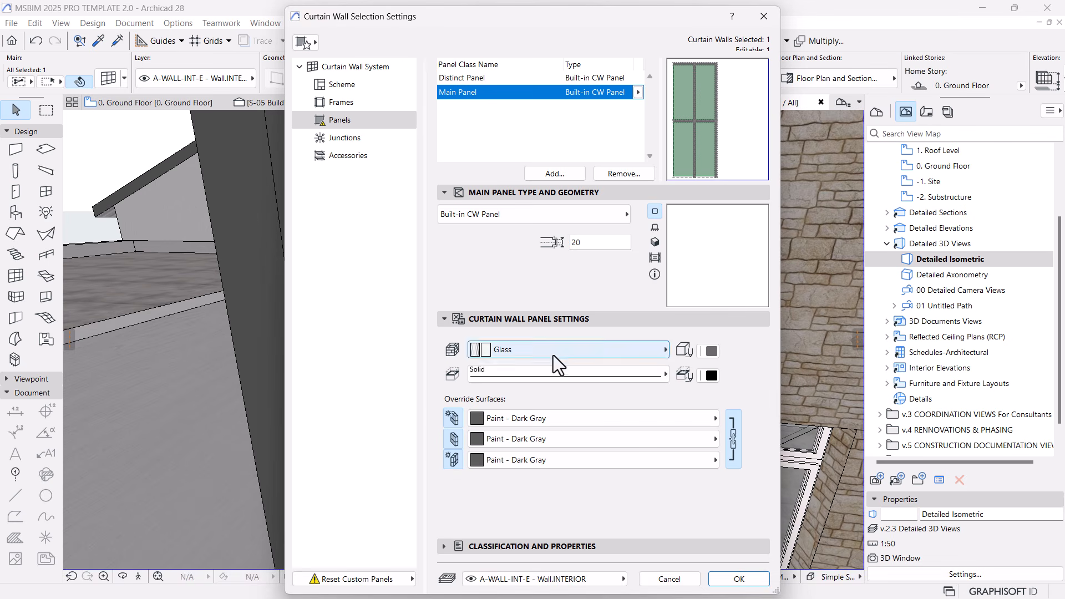
Turn off all three surface overrides for the Main Panel class and apply the curtain wall settings.
left_click(452, 417)
left_click(453, 439)
left_click(454, 461)
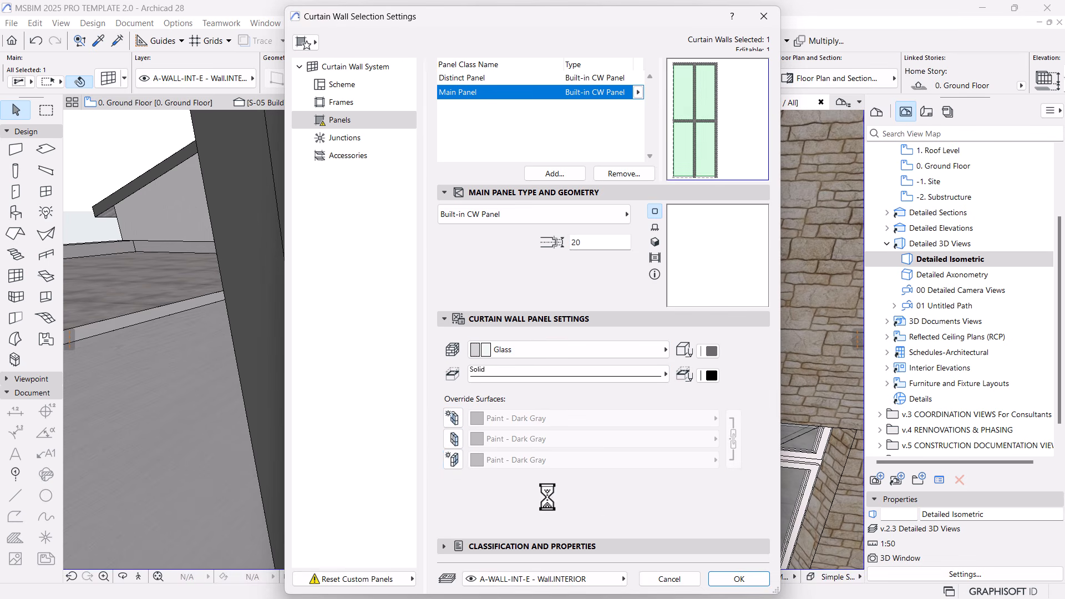
left_click(738, 577)
key("Escape")
Examine the glazed entrance curtain wall and double door in 3D from afar and close up.
middle_click_drag(581, 394, 559, 393, "shift")
scroll(516, 445, "down", 3)
middle_click_drag(516, 444, 509, 364, "shift")
scroll(509, 364, "up", 6)
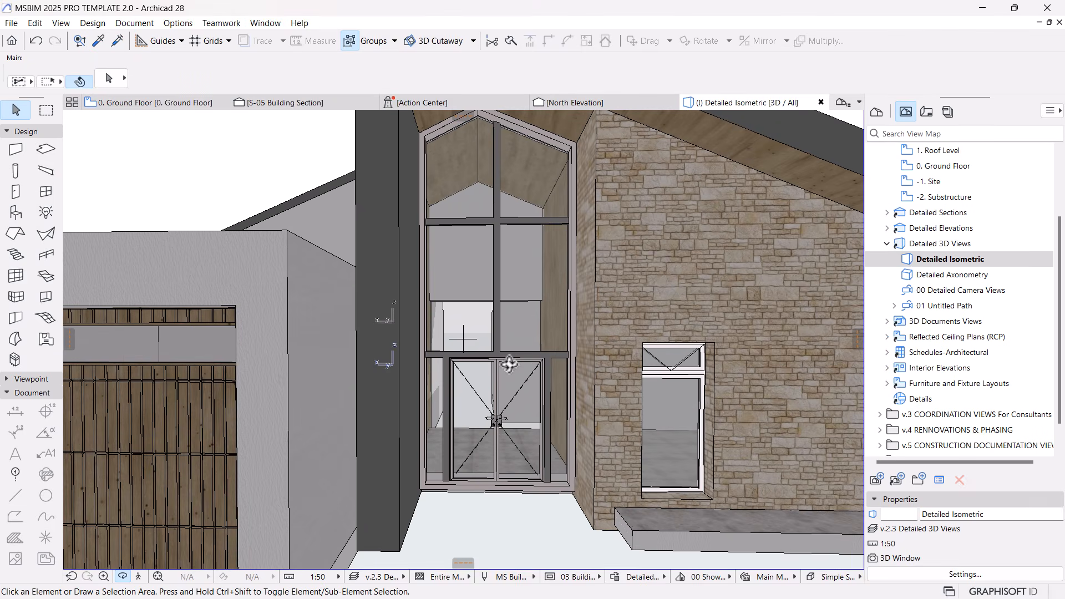
scroll(482, 335, "down", 4)
scroll(509, 390, "up", 2)
scroll(533, 324, "down", 3)
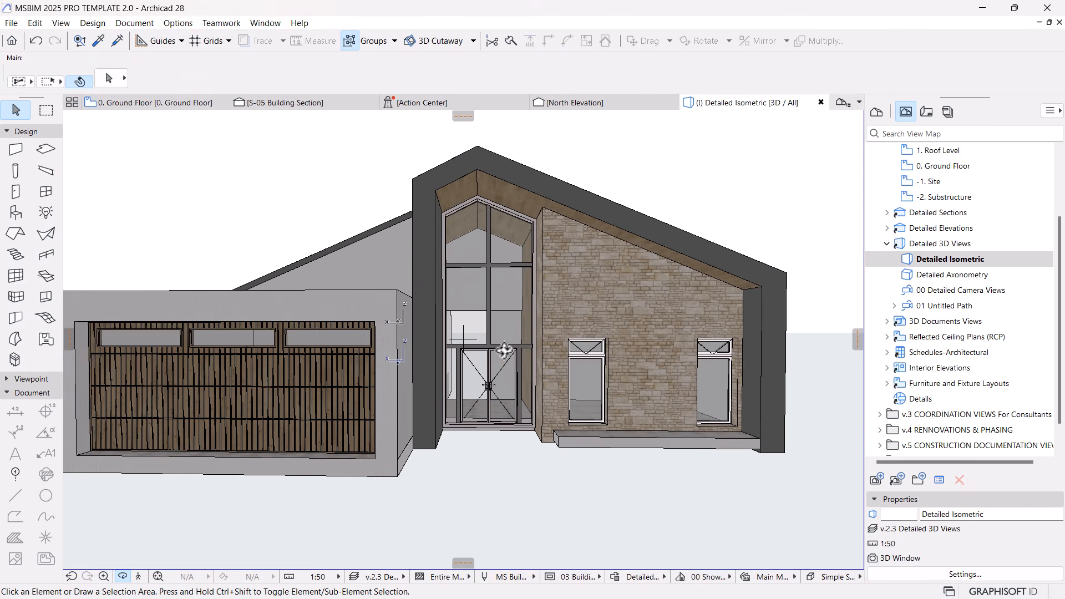
scroll(508, 355, "up", 5)
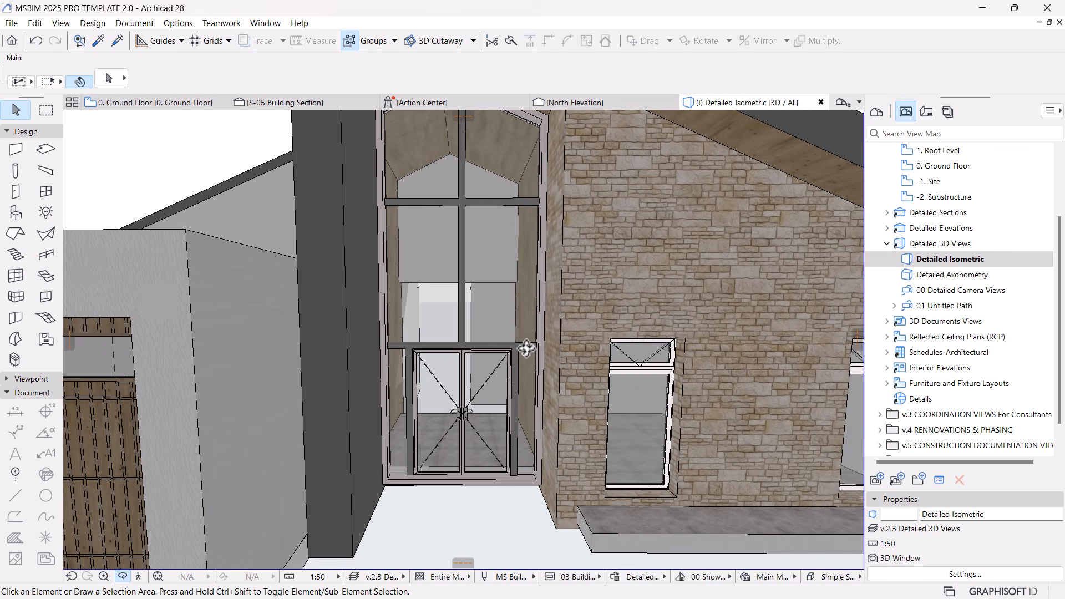
scroll(496, 338, "up", 2)
Open the frame settings of the entrance curtain wall's Boundary Frame class.
left_click(474, 405)
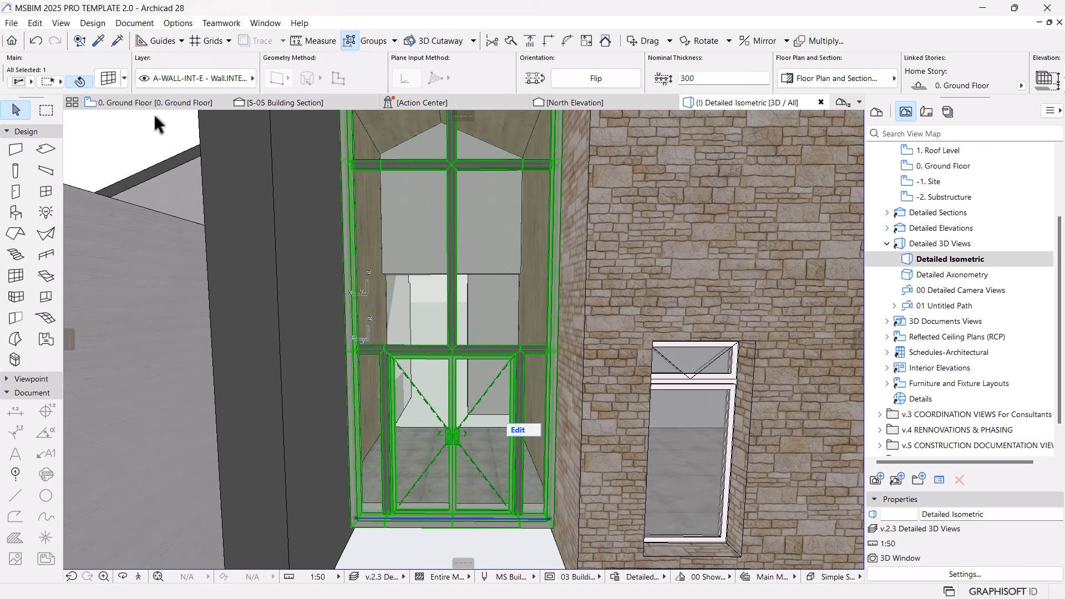
left_click(108, 78)
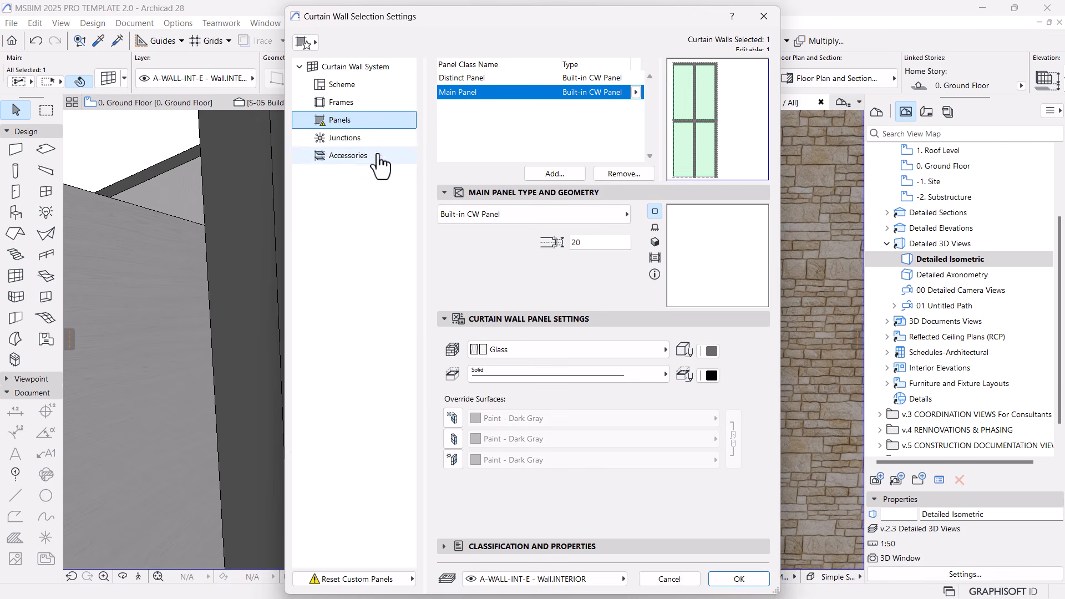
left_click(336, 102)
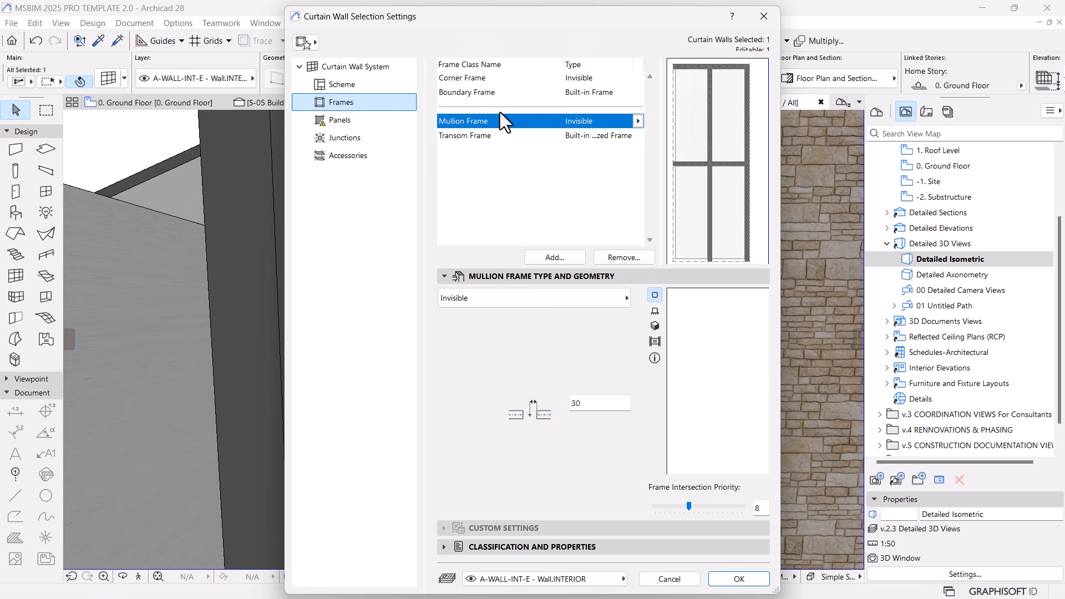
left_click(465, 92)
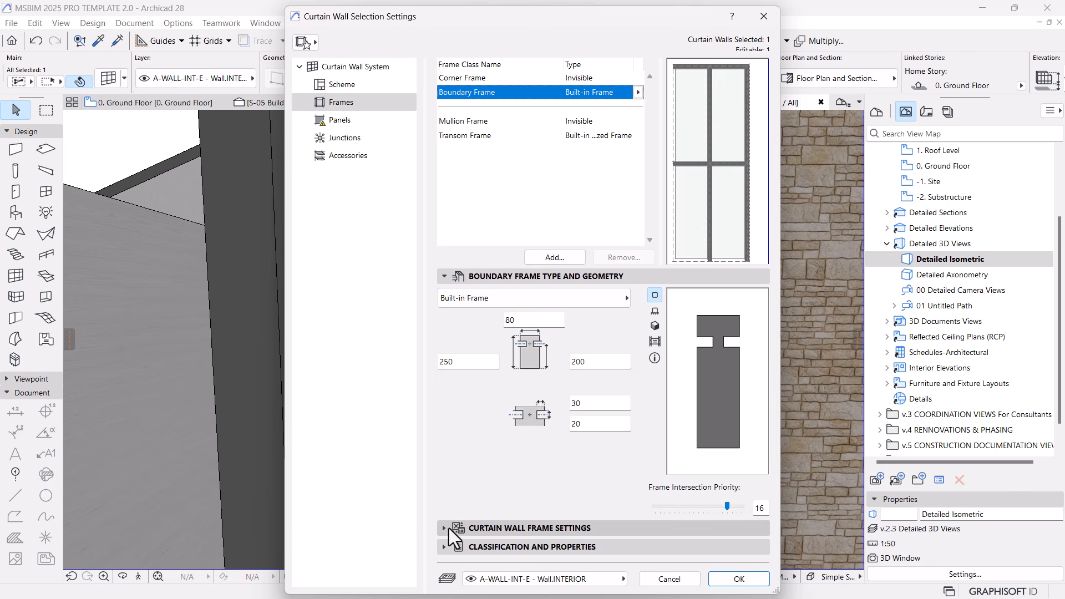
left_click(449, 528)
left_click(472, 295)
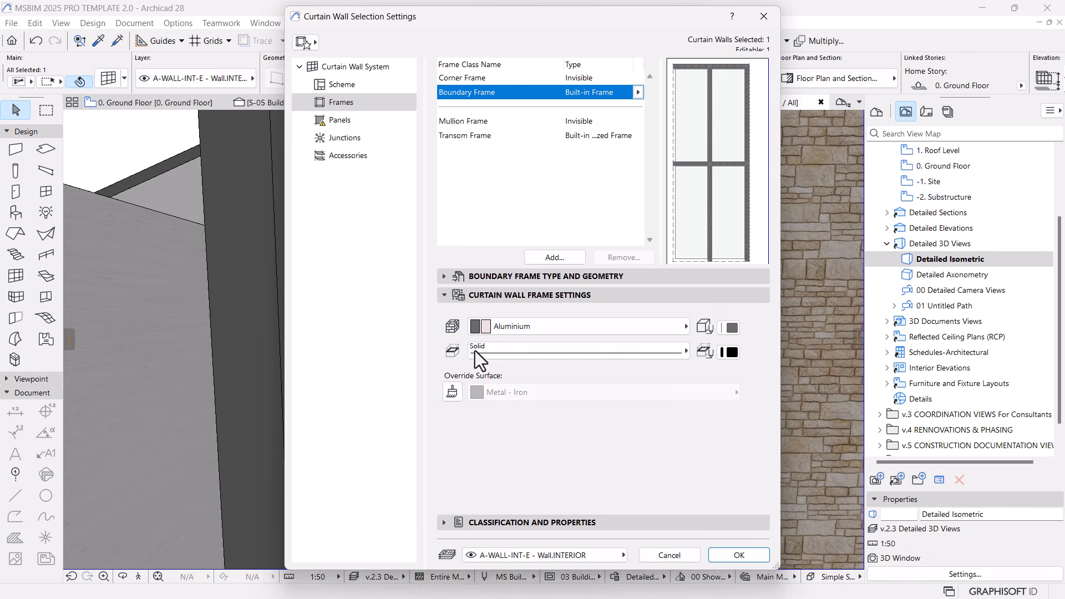
Override the Boundary Frame class's surface with Metal - Finish - Aluminum and apply the curtain wall settings.
left_click(581, 334)
left_click(497, 501)
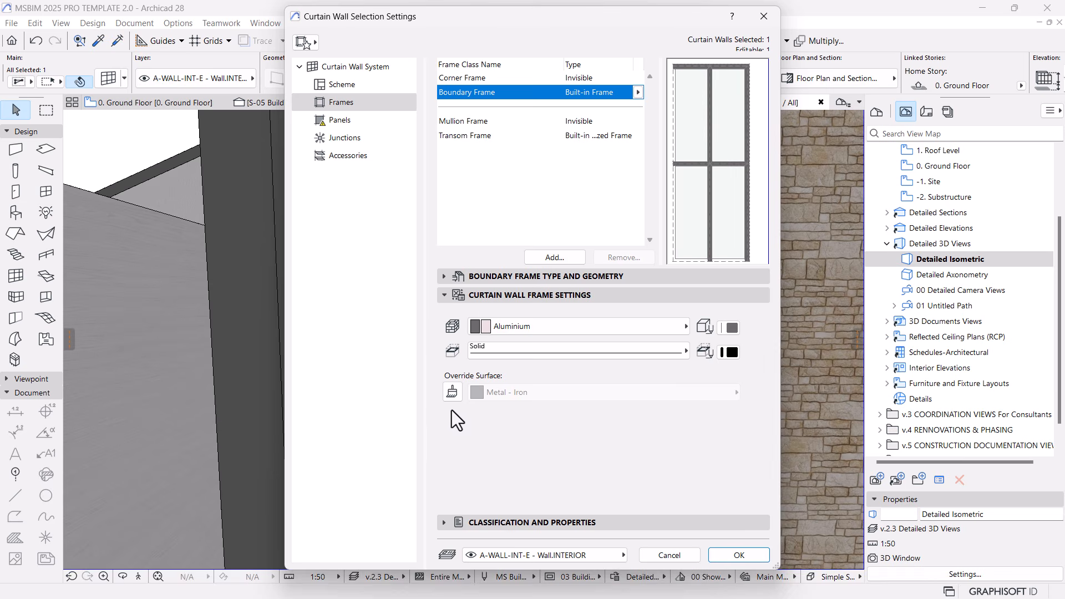
left_click(452, 392)
left_click(539, 396)
type("met")
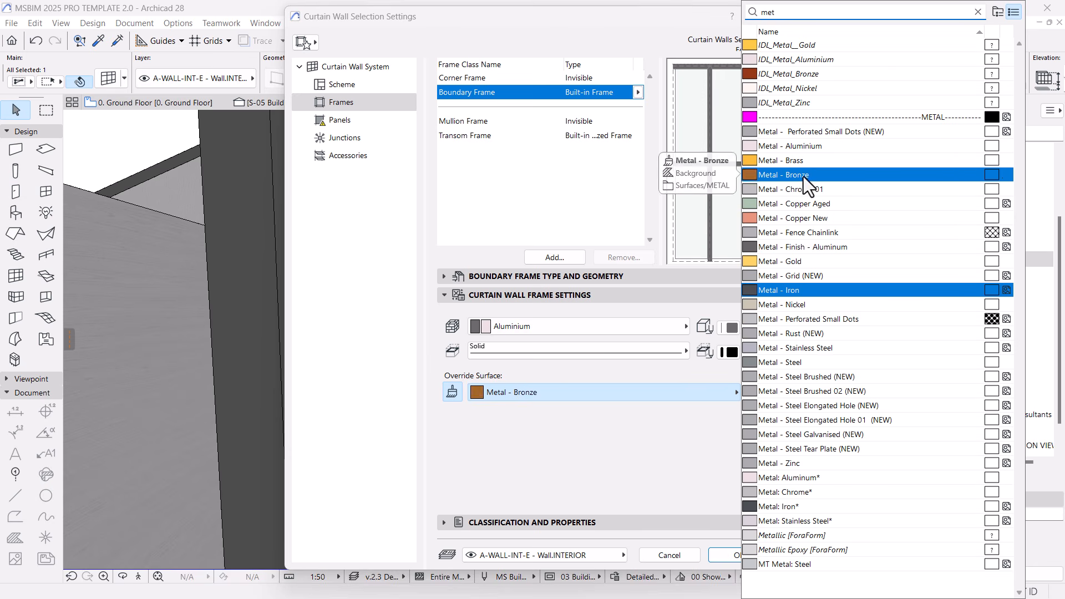
left_click(834, 246)
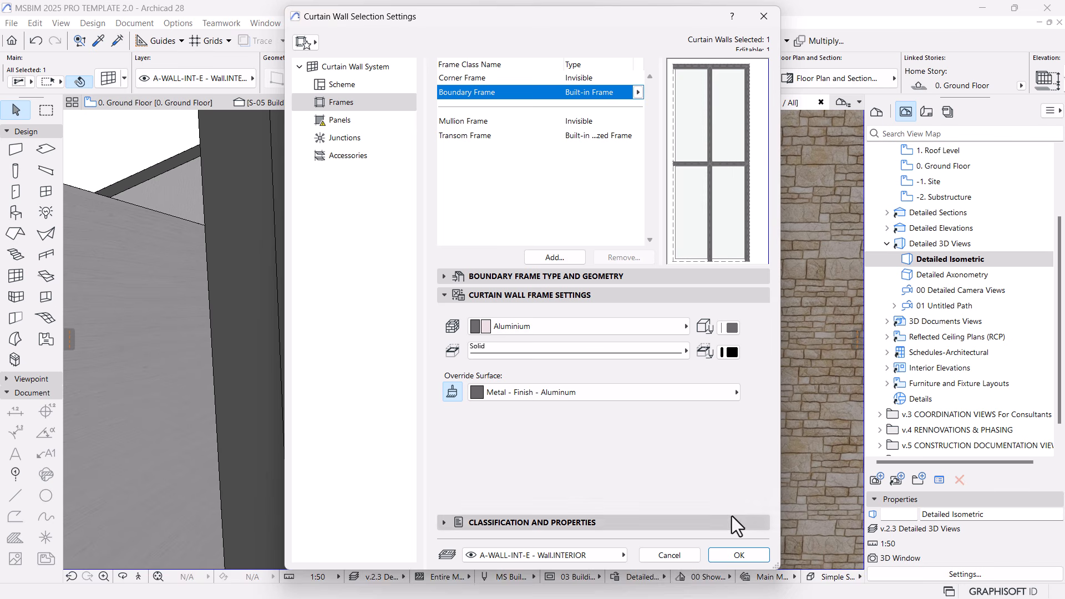
left_click(733, 554)
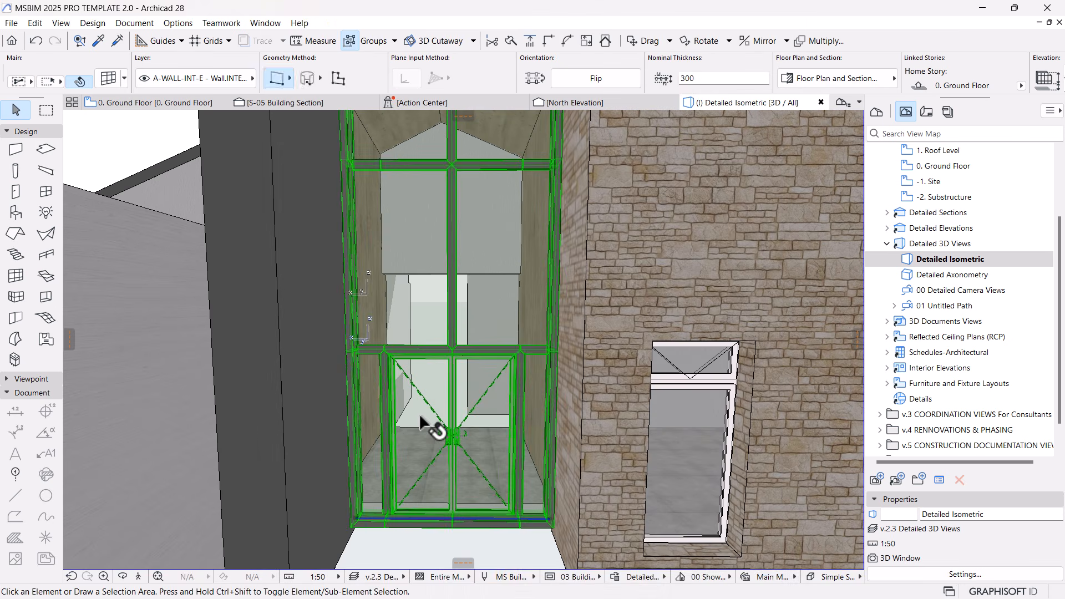
key("Escape")
scroll(428, 425, "down", 5)
Enter the entrance curtain wall's edit mode and open the settings of its double door panel.
left_click(437, 402)
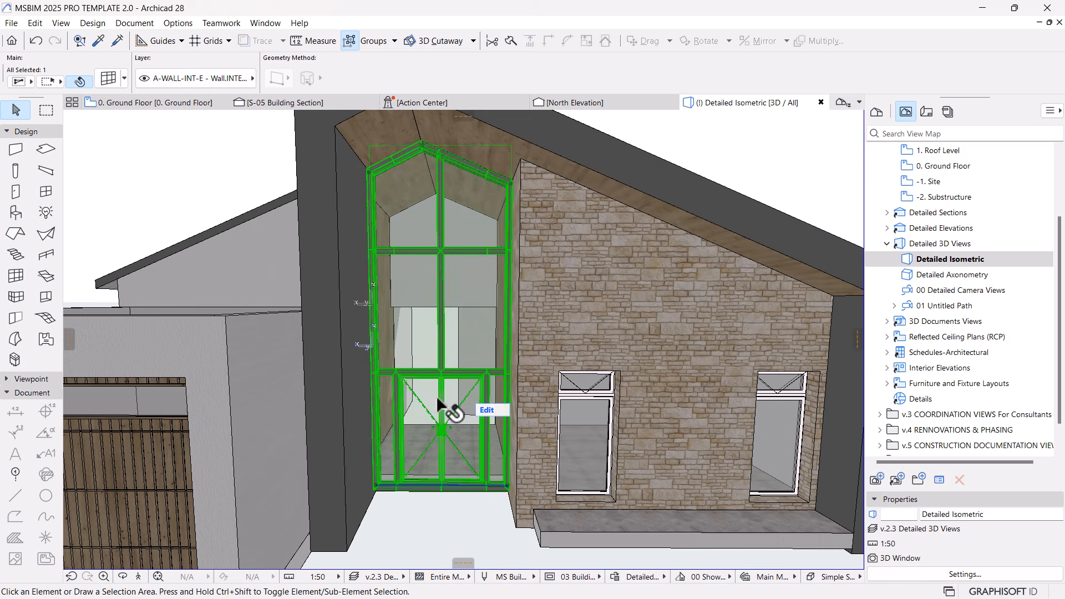
left_click(494, 410)
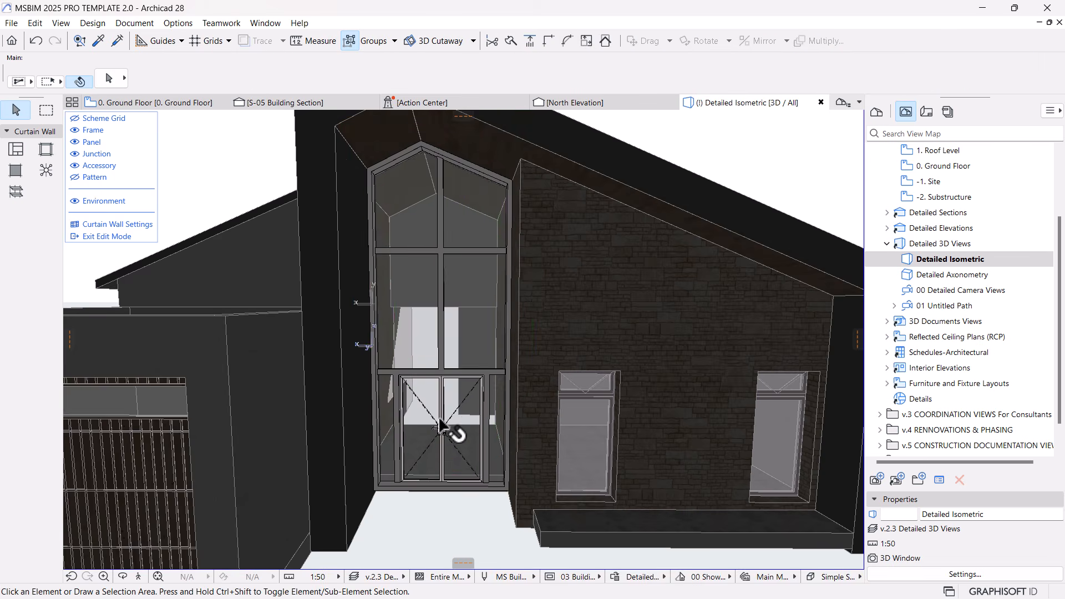
scroll(452, 421, "up", 3)
left_click(455, 408)
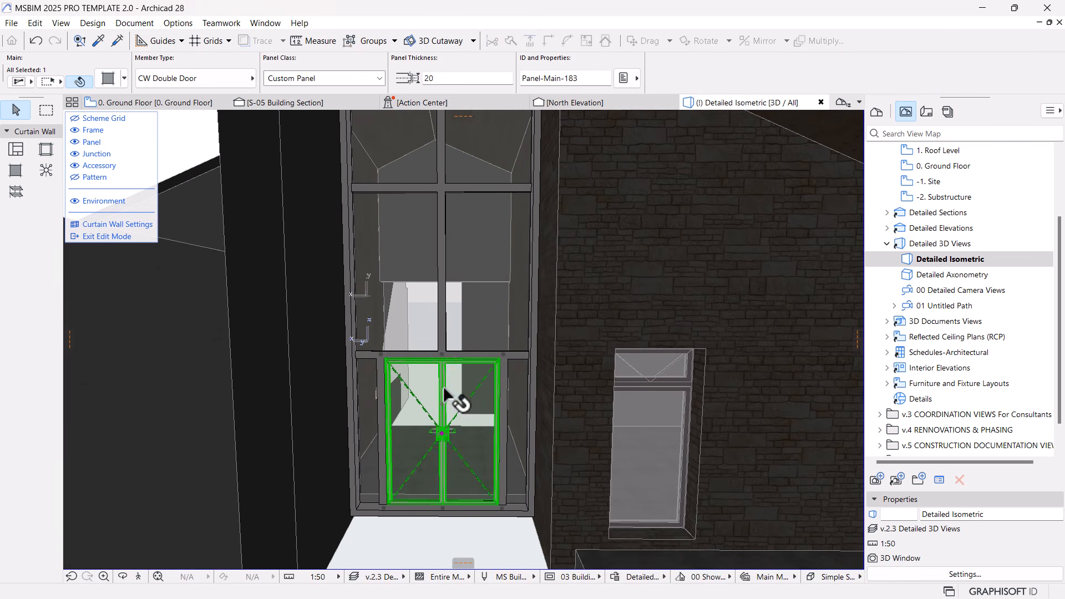
left_click(108, 78)
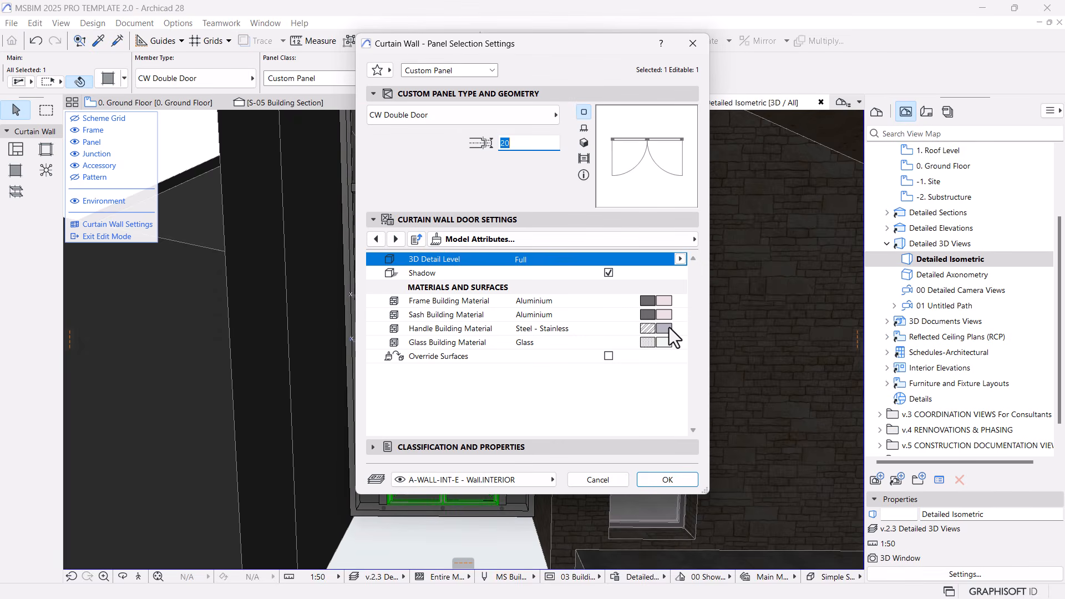
Turn on surface overrides for the double door and set its frame and leaf surfaces to Metal - Finish - Aluminum.
left_click(609, 356)
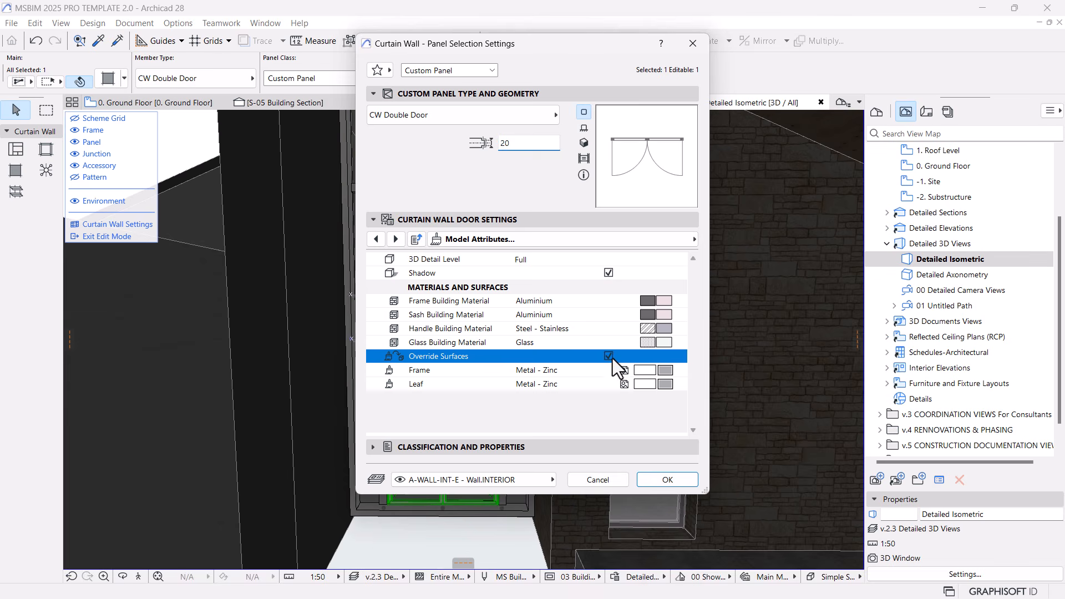
left_click(666, 370)
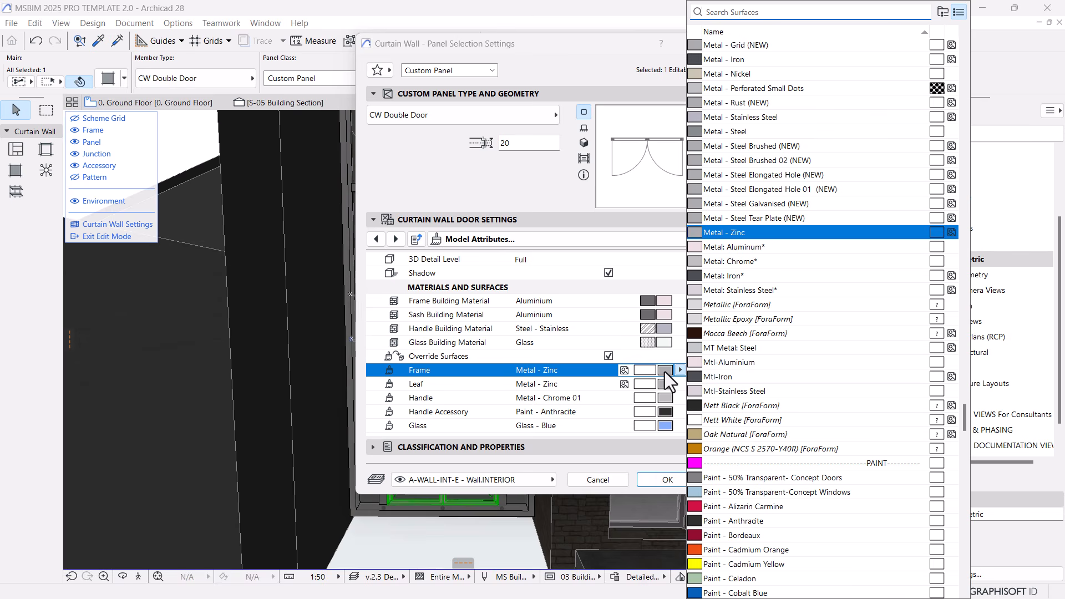
type("meta")
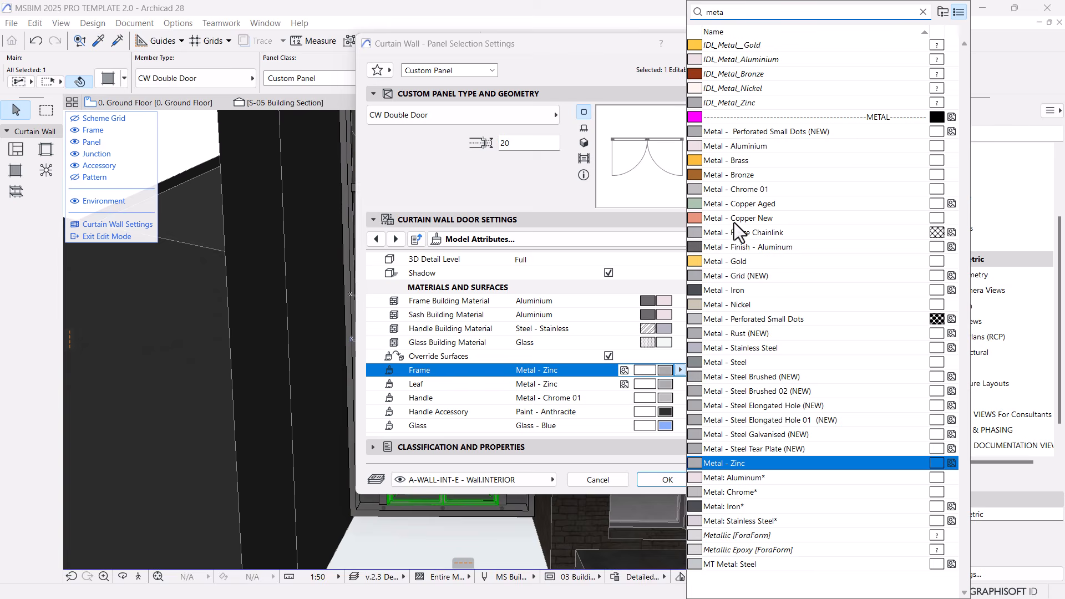
left_click(777, 247)
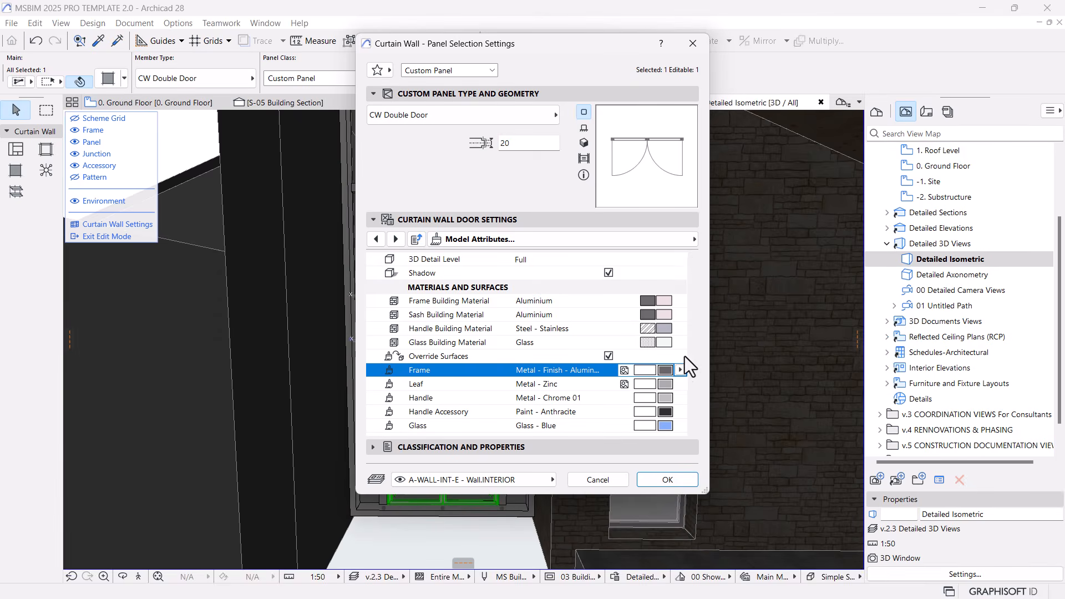
left_click(671, 384)
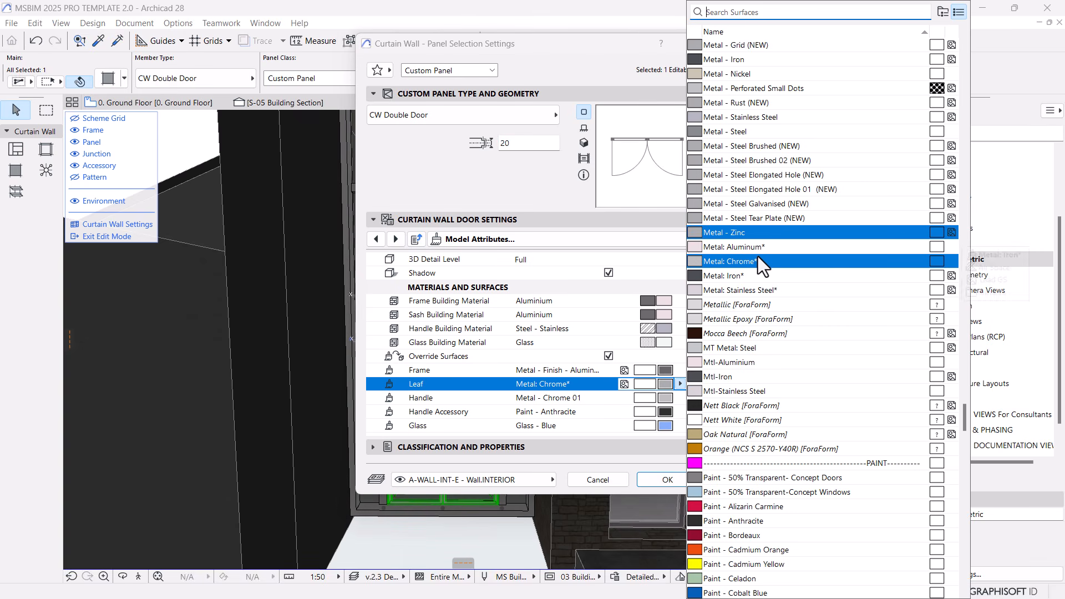
type("met")
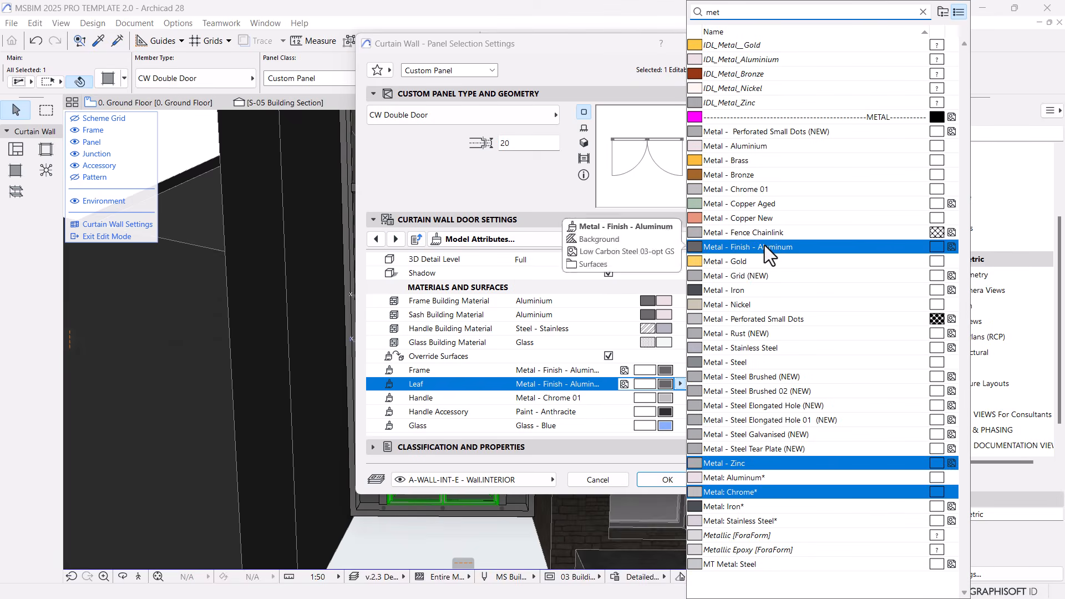
left_click(764, 247)
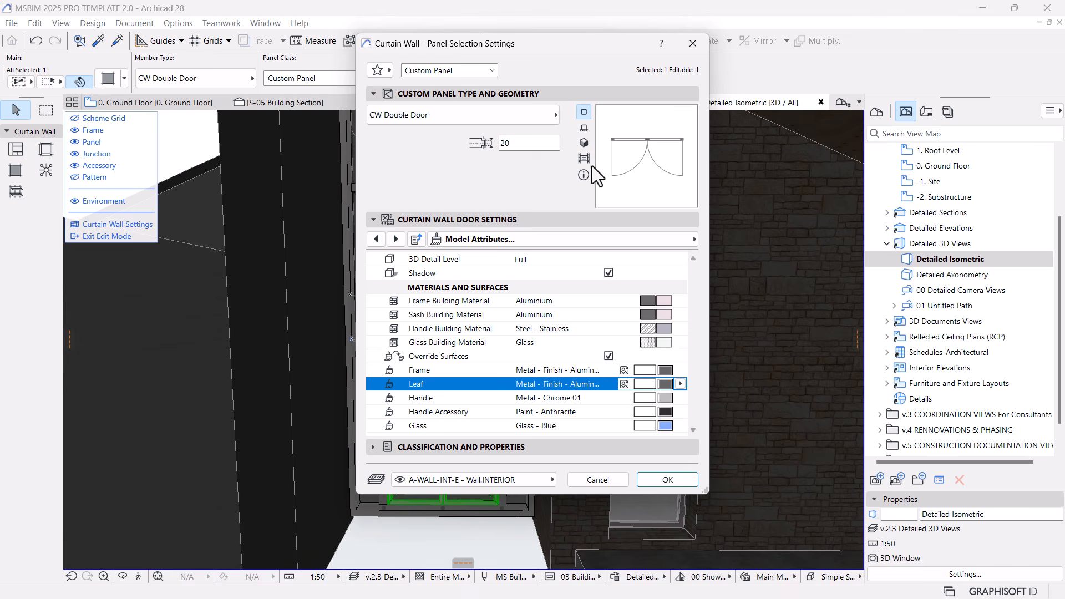
Show the 3D preview of the double door, set its glass surface to Glass - Clear Fast and apply the settings.
left_click(584, 143)
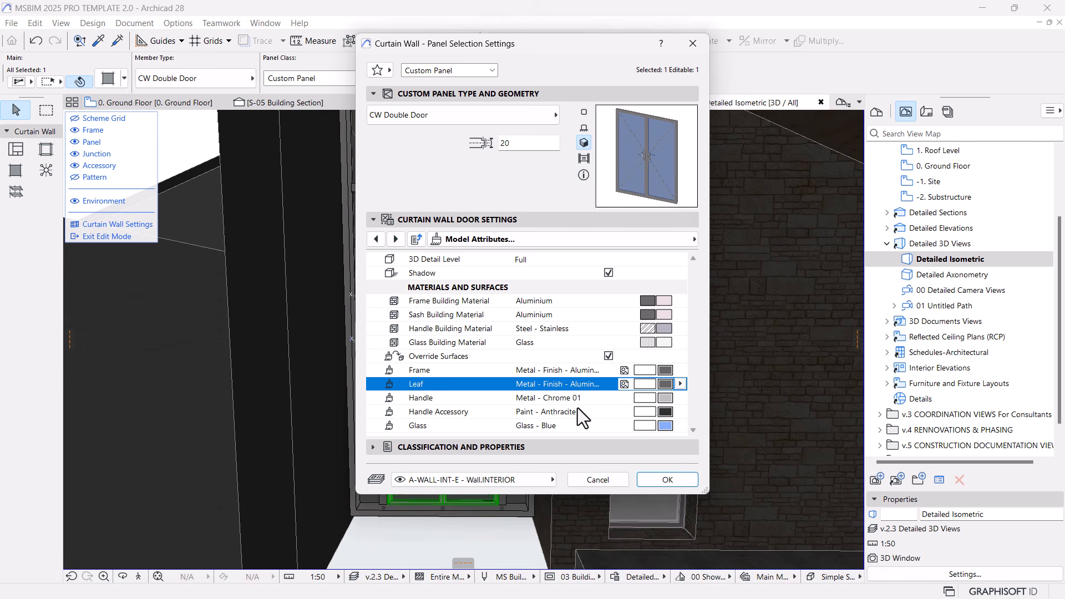
left_click(664, 425)
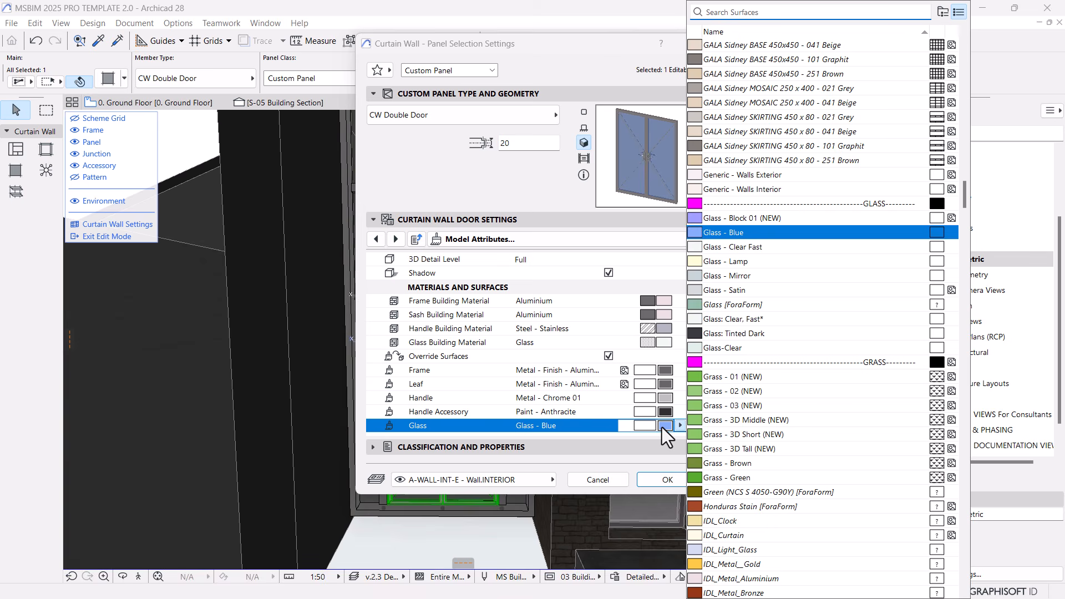
left_click(740, 247)
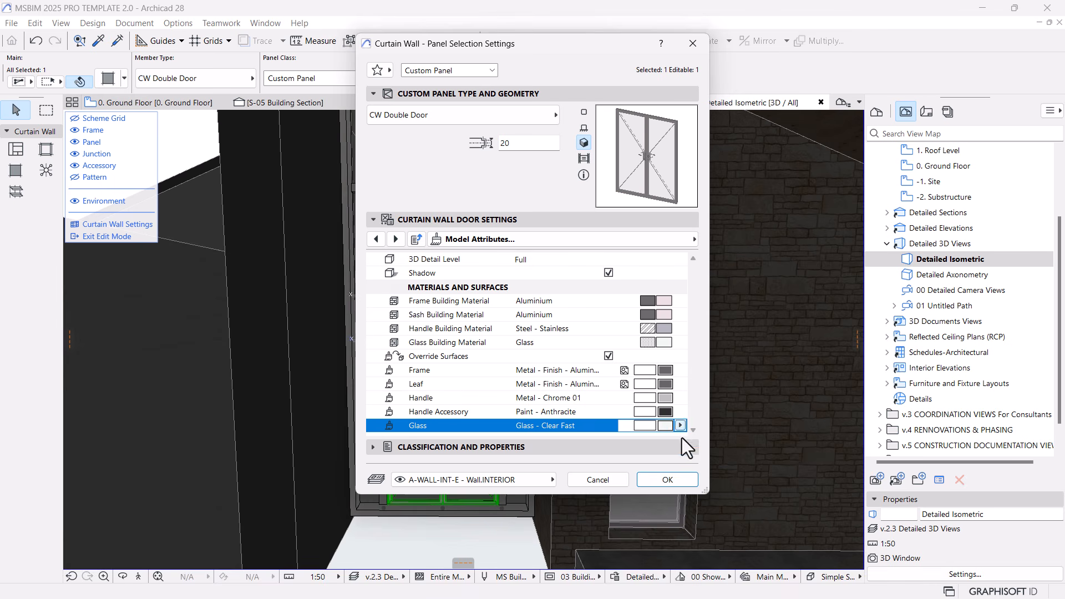
left_click(668, 480)
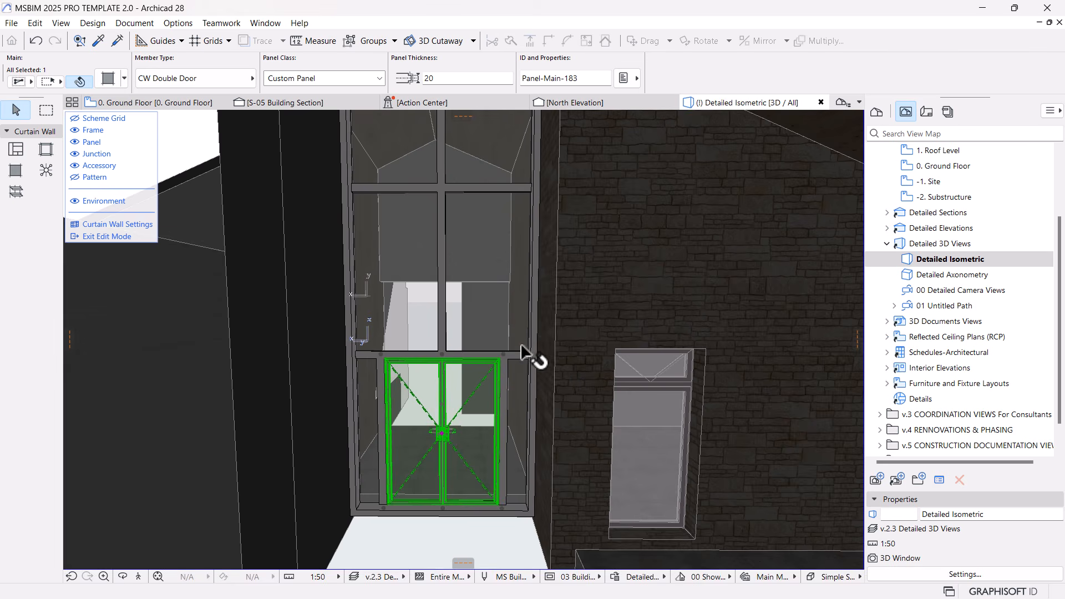
key("Escape")
Exit the curtain wall's edit mode and deselect the curtain wall.
scroll(493, 434, "down", 3)
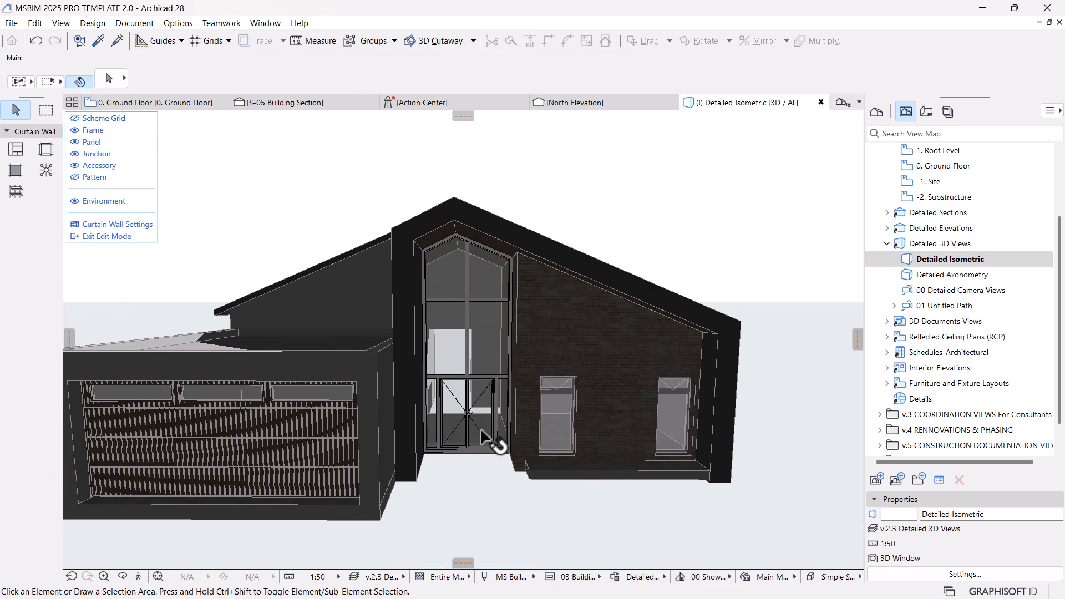
left_click(117, 236)
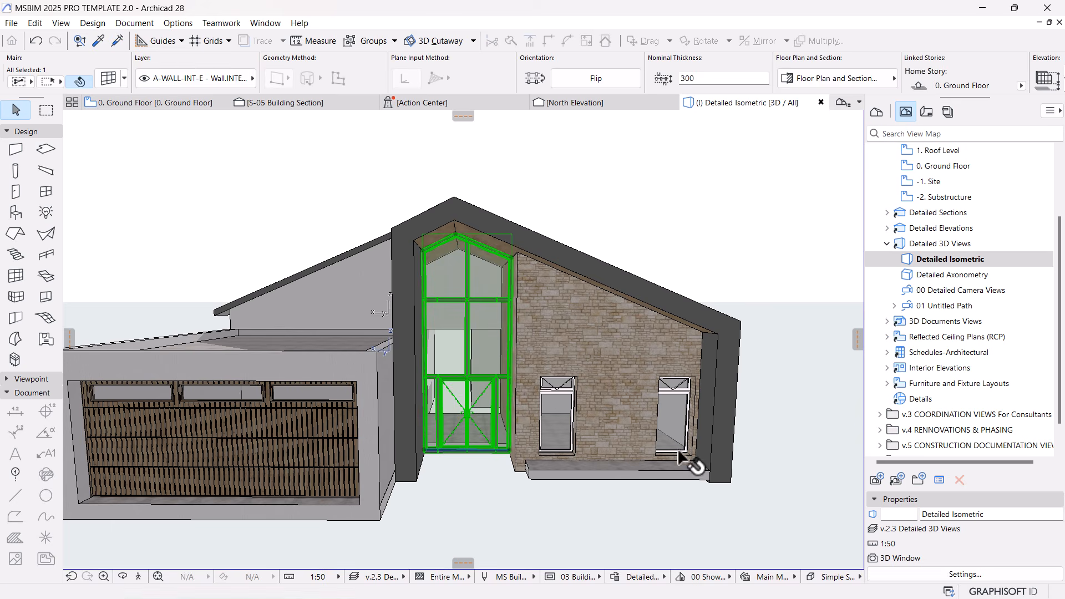
key("Escape")
Select both windows in the stone wall and open the Model Attributes settings for their frames and sashes.
scroll(681, 448, "up", 3)
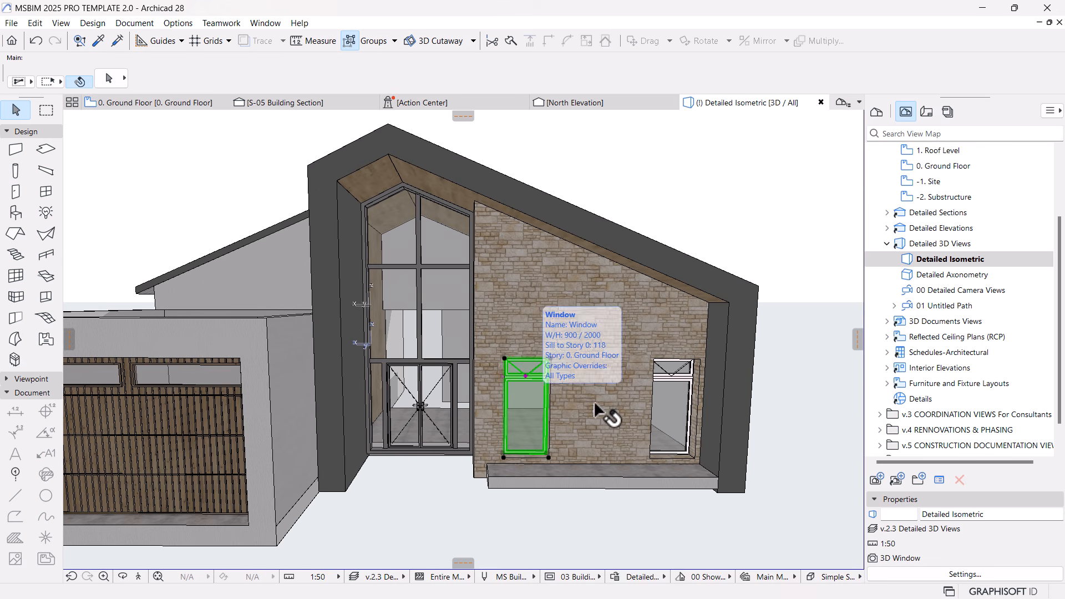
left_click(528, 407)
left_click(665, 405, "shift")
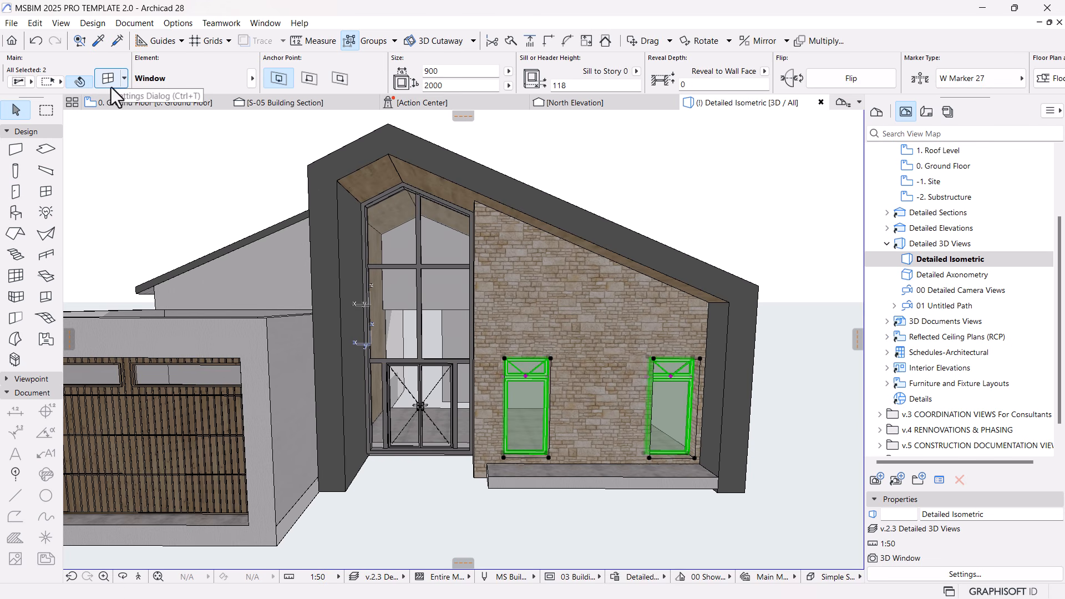
key("ctrl+t")
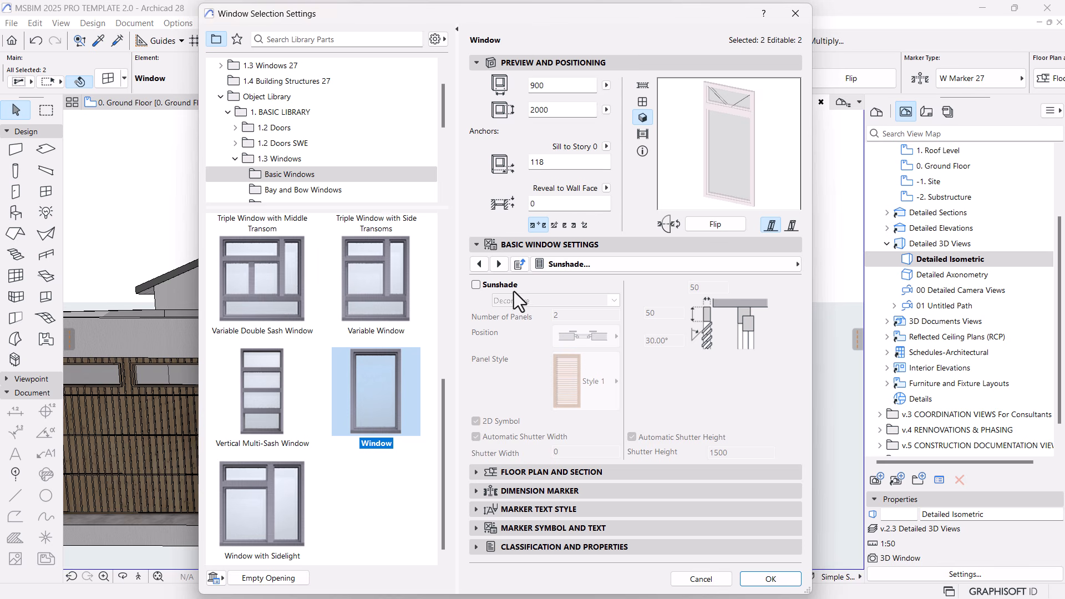
left_click(771, 262)
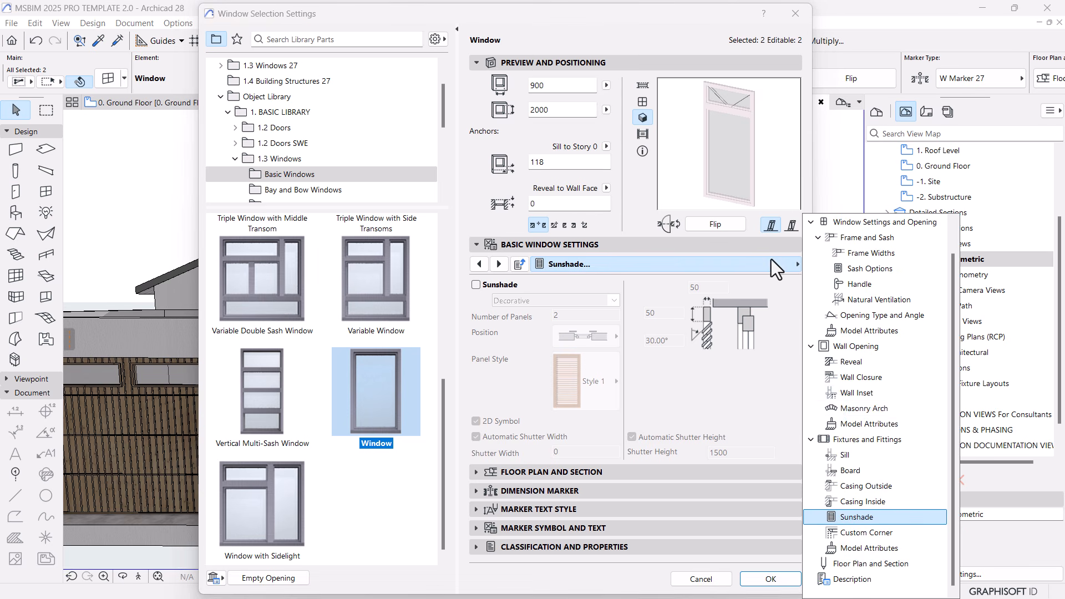
left_click(857, 547)
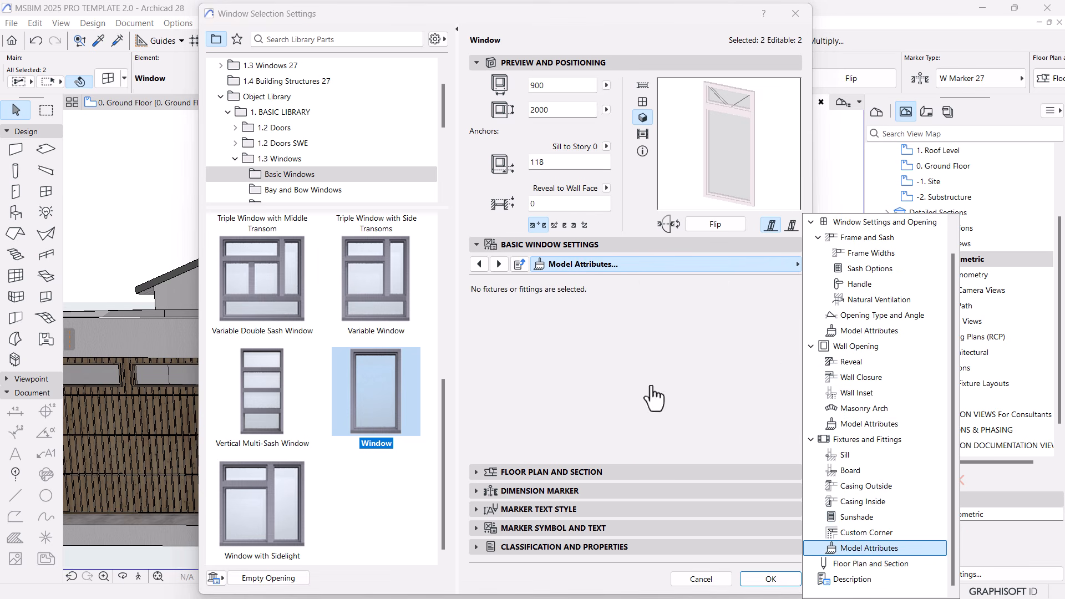
left_click(862, 328)
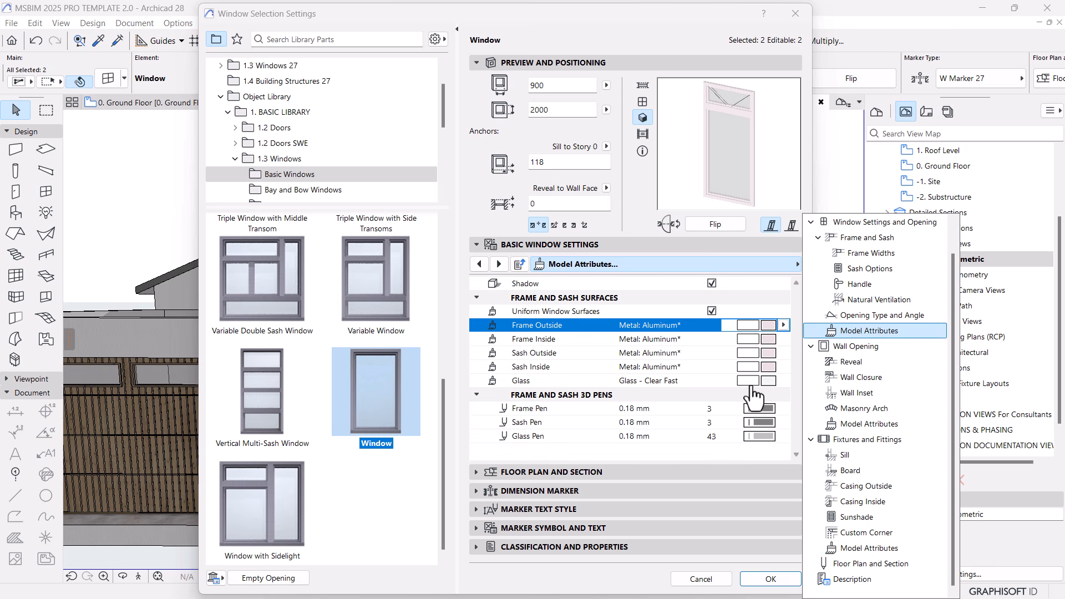
Set the two windows' Frame Outside surface to Metal - Finish - Aluminum, apply the settings and deselect the windows.
left_click(783, 325)
type("met")
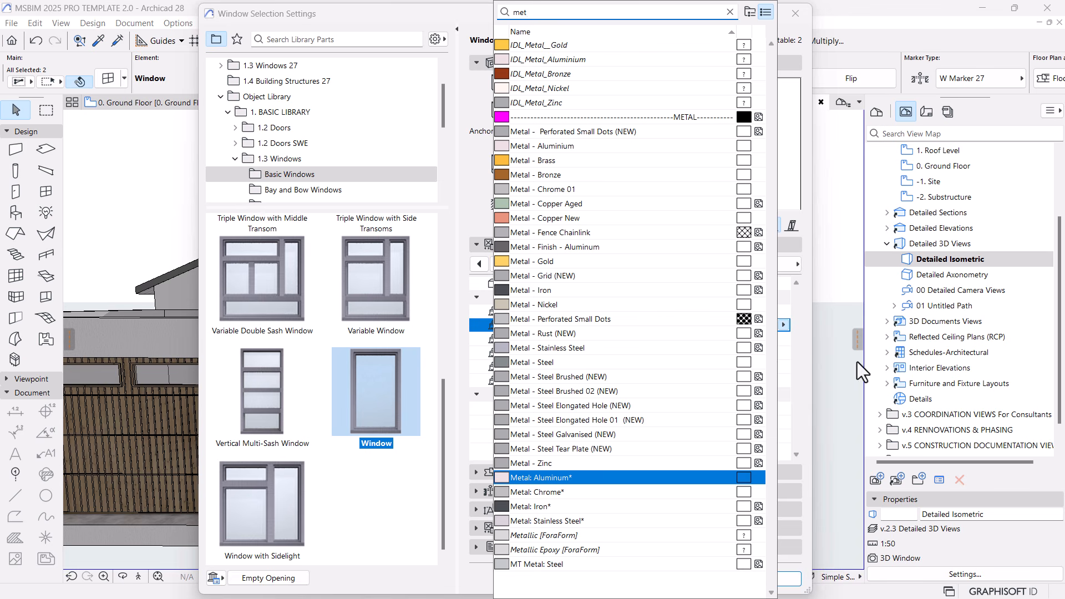
left_click(574, 248)
left_click(770, 578)
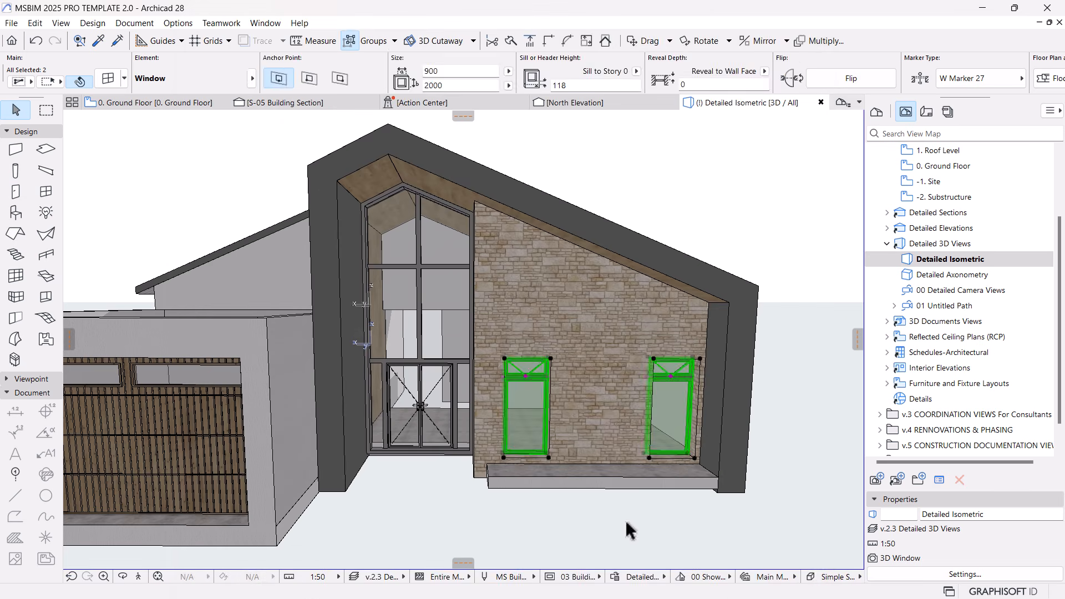
left_click(545, 489)
scroll(455, 322, "up", 1)
scroll(463, 344, "up", 3)
scroll(469, 362, "up", 1)
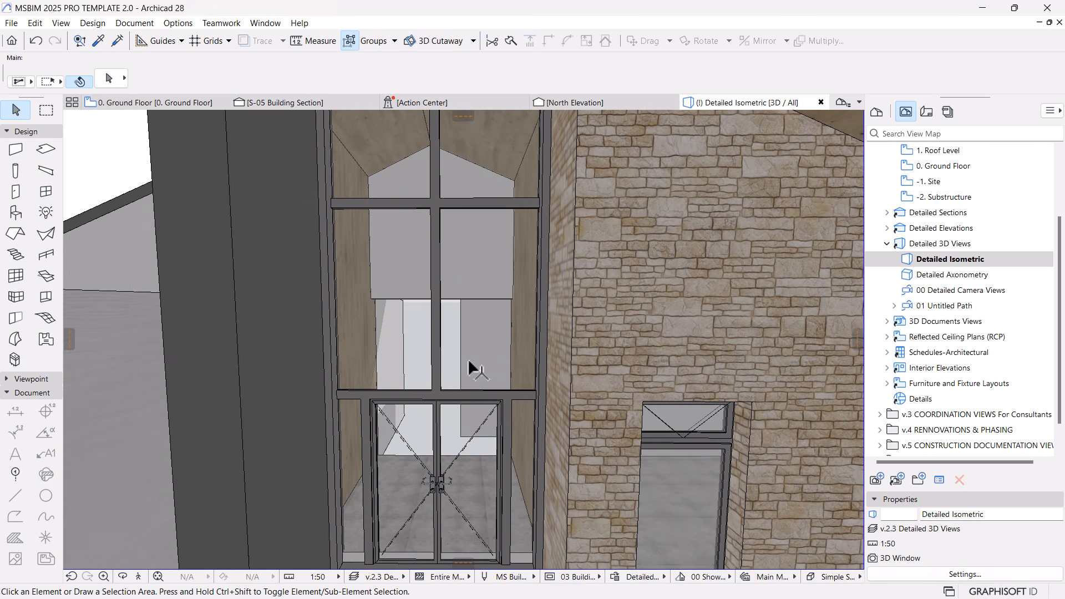
Open the curtain wall's selection settings and set its Boundary Frame to 40 wide and 100 deep with an 80 offset.
left_click(487, 251)
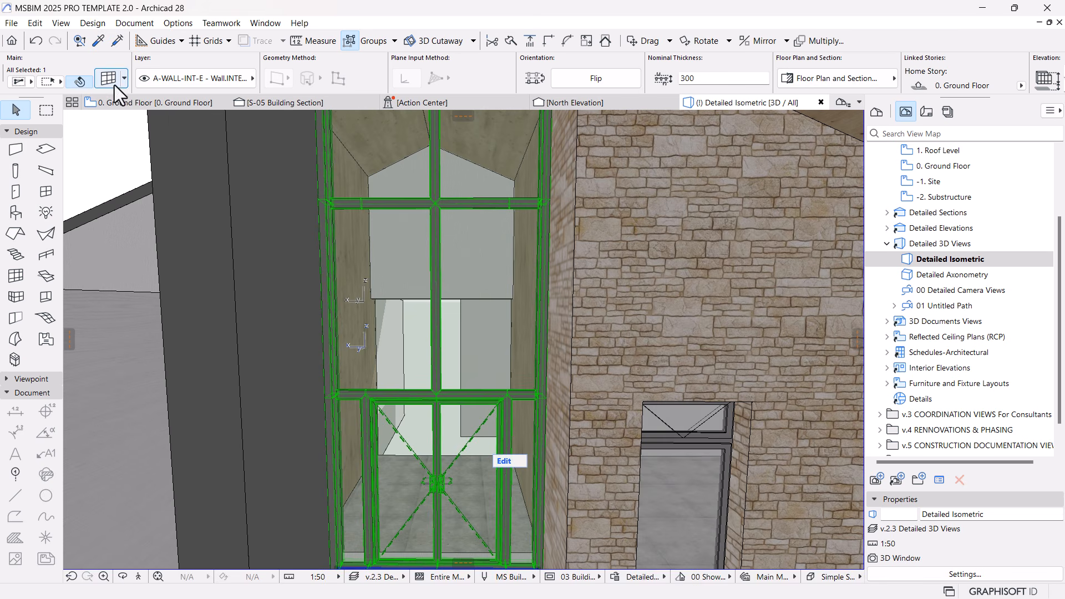
double_click(442, 268)
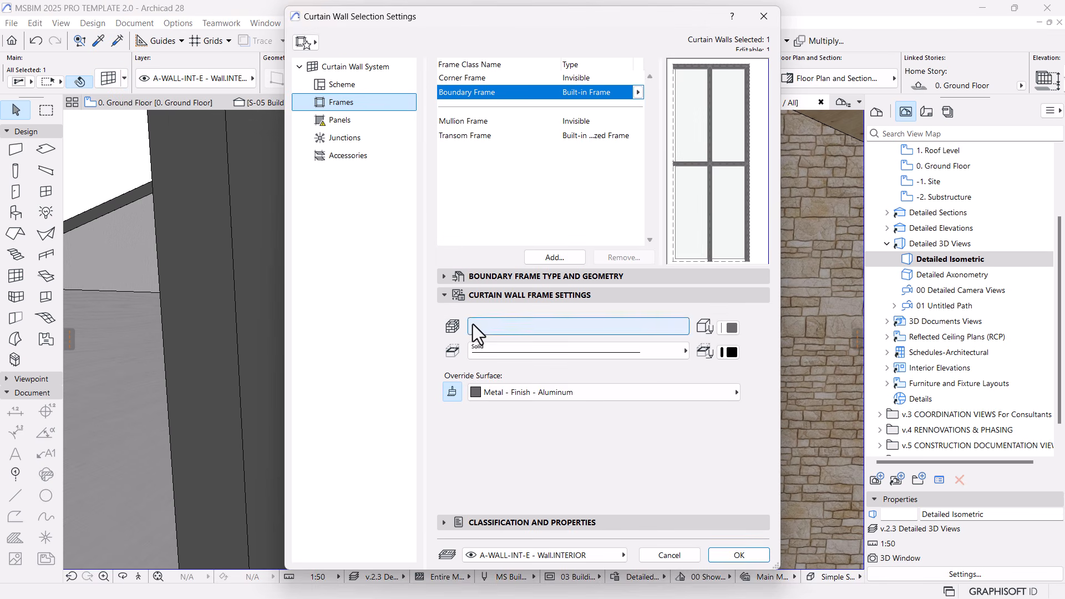
left_click(479, 277)
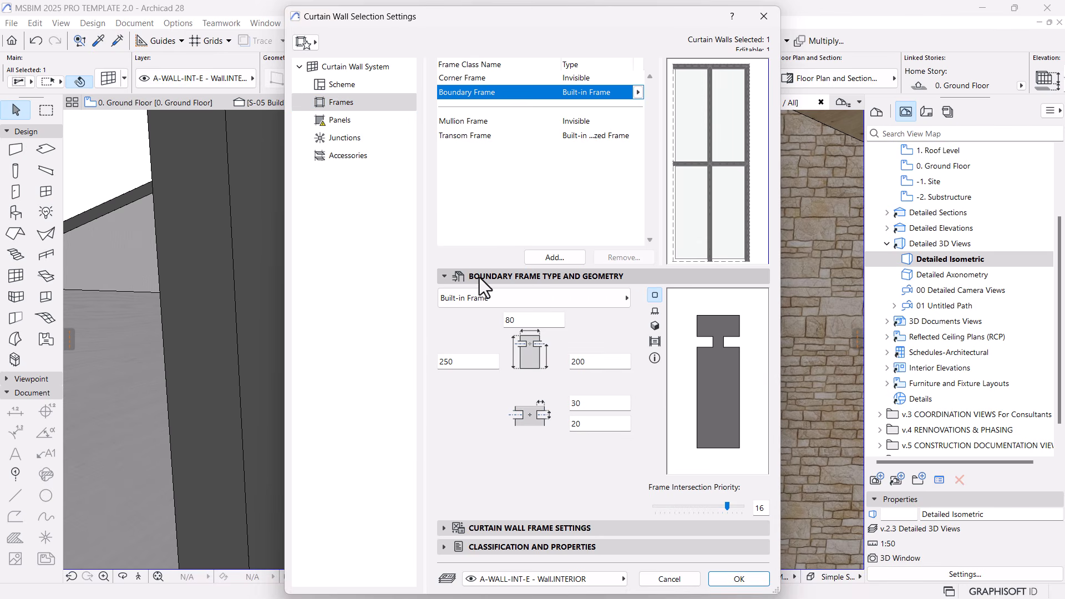
left_click_drag(536, 320, 388, 325)
type("40")
left_click_drag(470, 365, 336, 361)
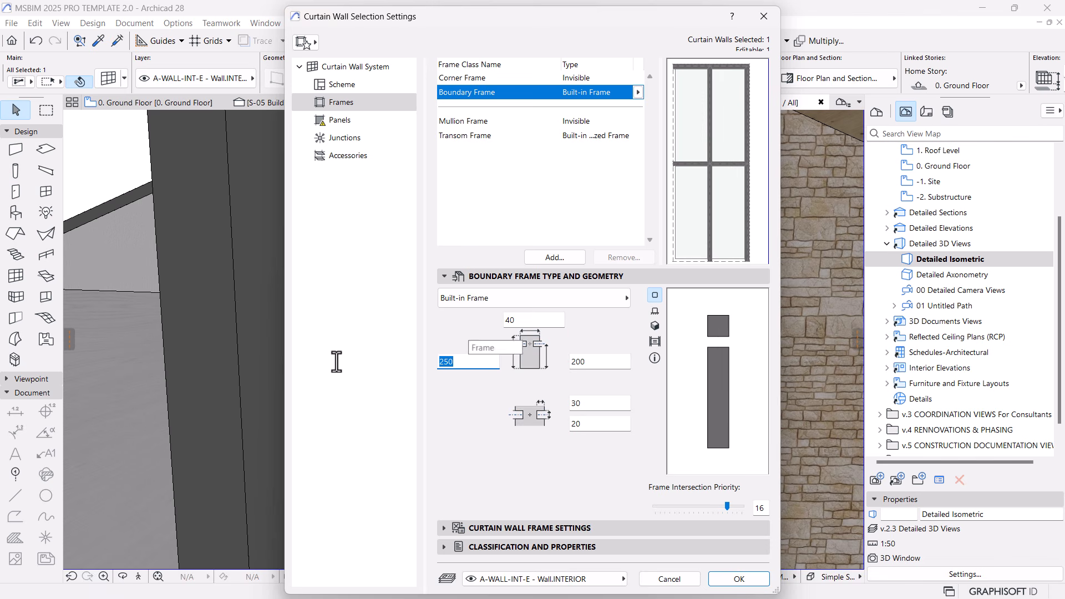
left_click_drag(601, 366, 538, 366)
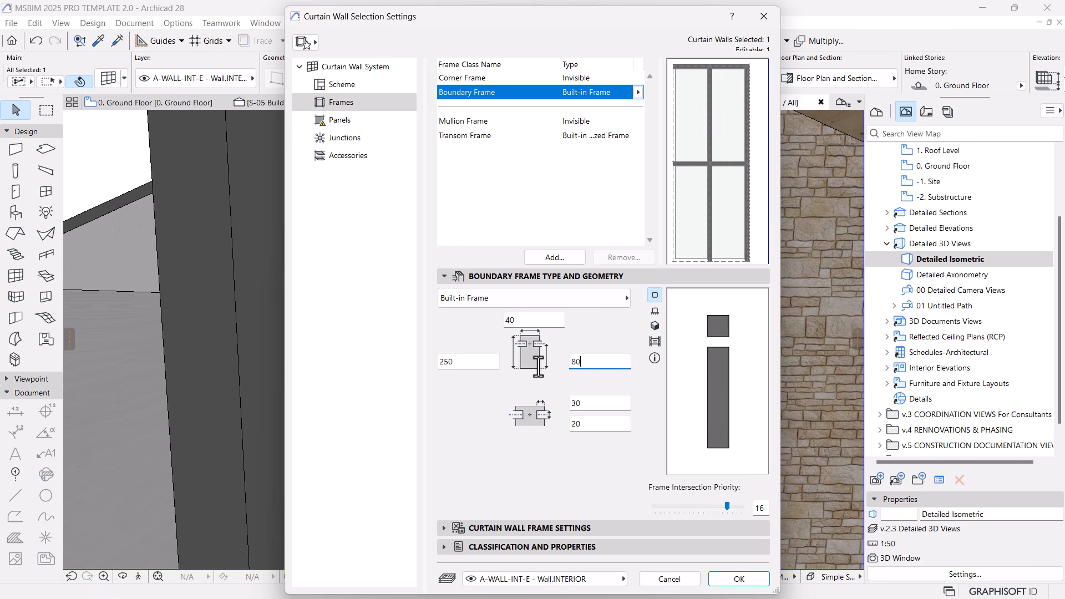
left_click_drag(495, 361, 390, 363)
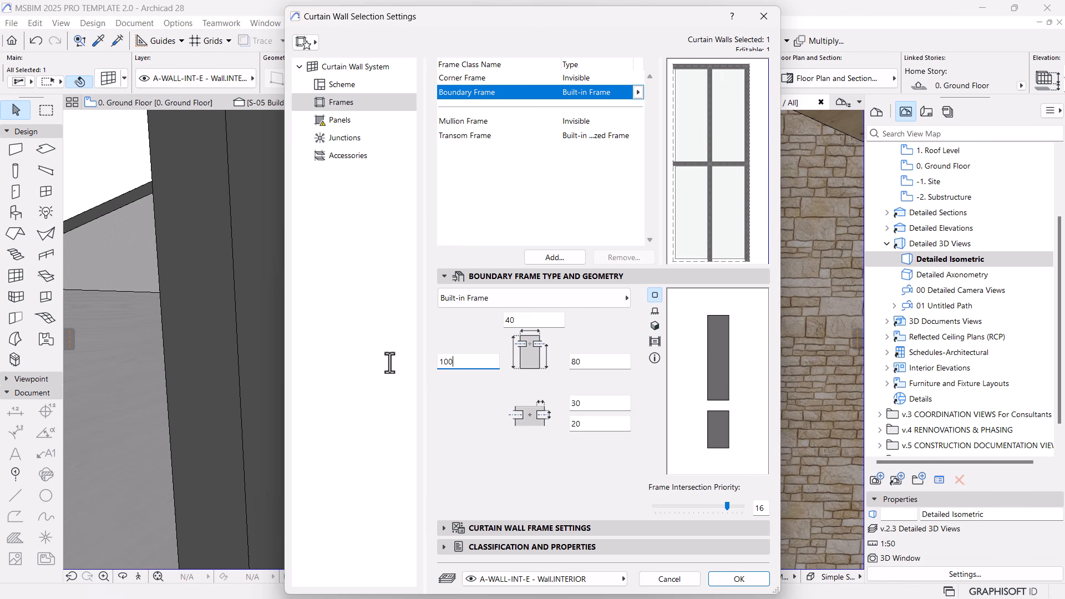
left_click(588, 362)
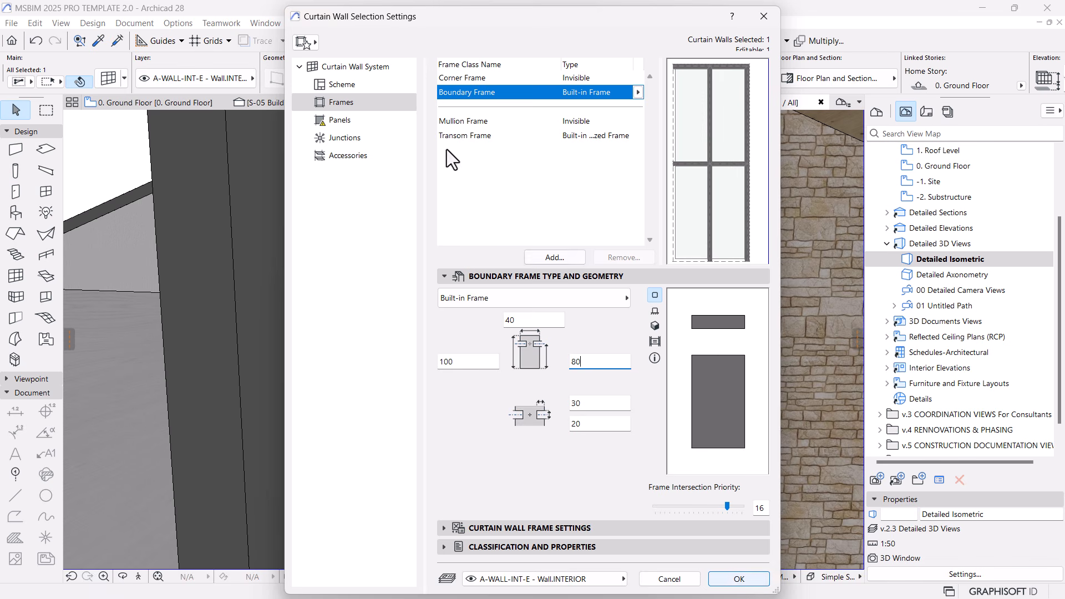
Set the curtain wall's Transom Frame to 40 wide and 100 deep and apply the settings.
left_click(460, 133)
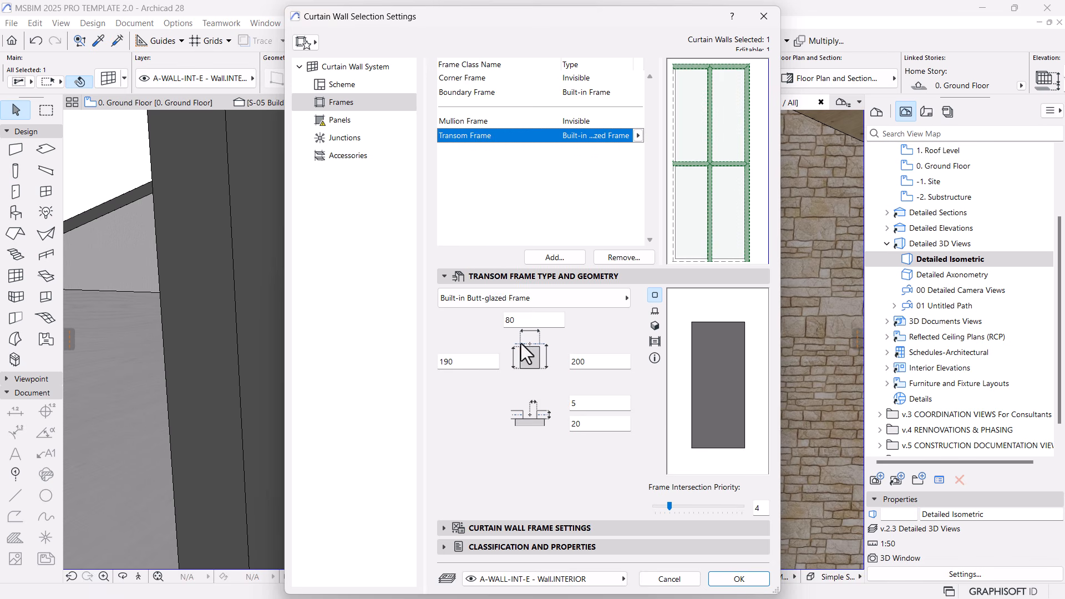
double_click(528, 320)
type("40")
double_click(593, 363)
type("80")
double_click(460, 361)
type("4")
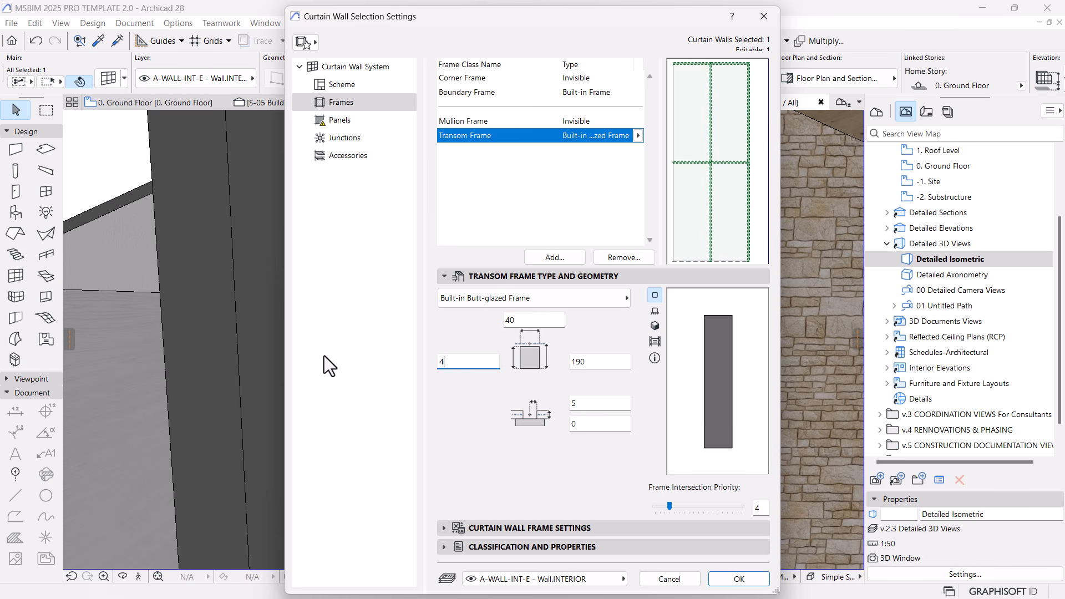
key("BackSpace")
type("100")
left_click(738, 581)
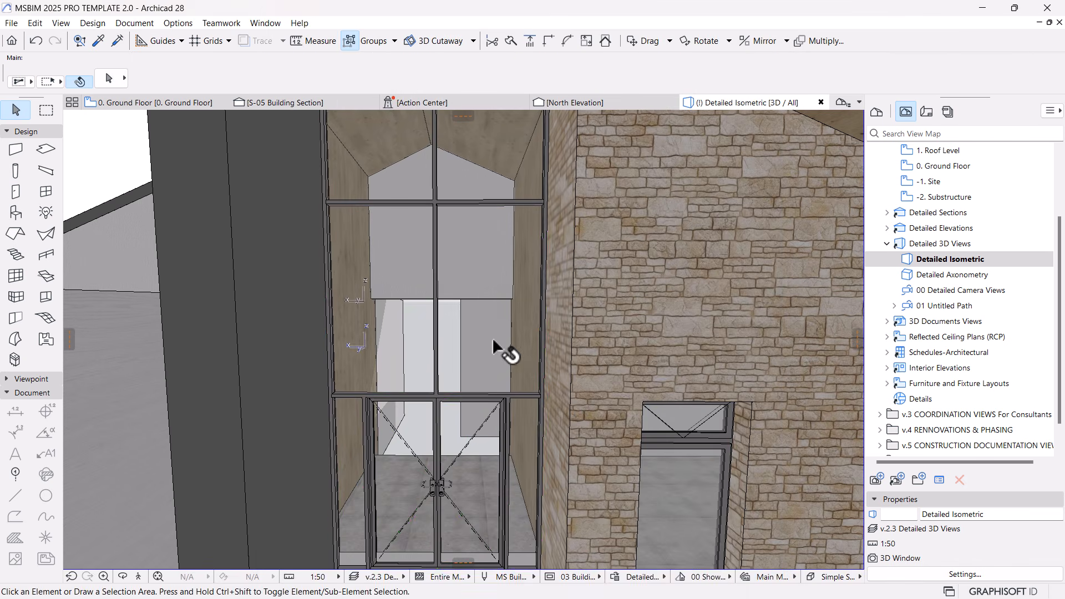
Examine the curtain wall's frames and the open area in front of the double door in the 3D view.
scroll(492, 338, "down", 5)
scroll(494, 342, "up", 3)
scroll(494, 341, "down", 3)
middle_click_drag(516, 444, 527, 404, "shift")
scroll(527, 405, "down", 3)
middle_click_drag(609, 411, 449, 437, "shift")
scroll(449, 436, "up", 3)
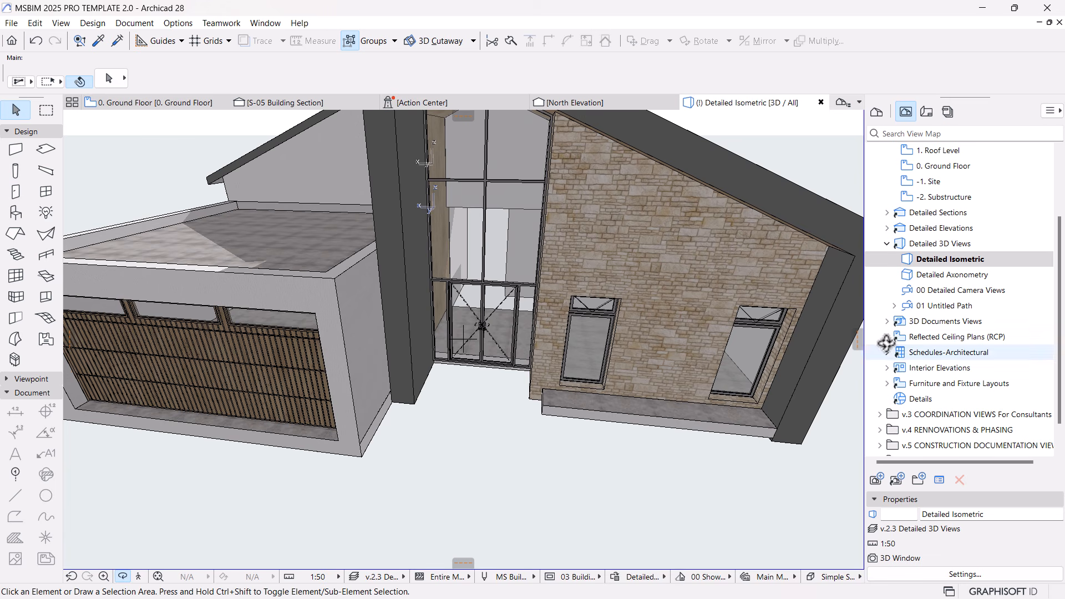
scroll(934, 210, "up", 1)
On the 0. Ground Floor plan, draw a rectangular slab from the curtain wall's corner at the window wing to the garage wall's outer corner.
double_click(946, 213)
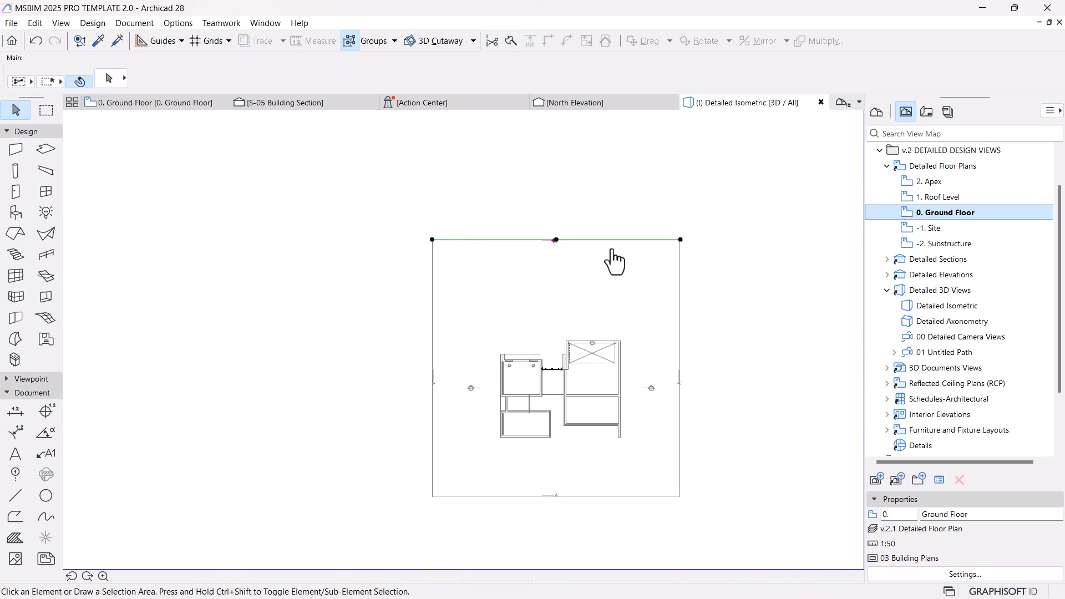
scroll(569, 392, "up", 5)
scroll(499, 311, "up", 2)
left_click(46, 148)
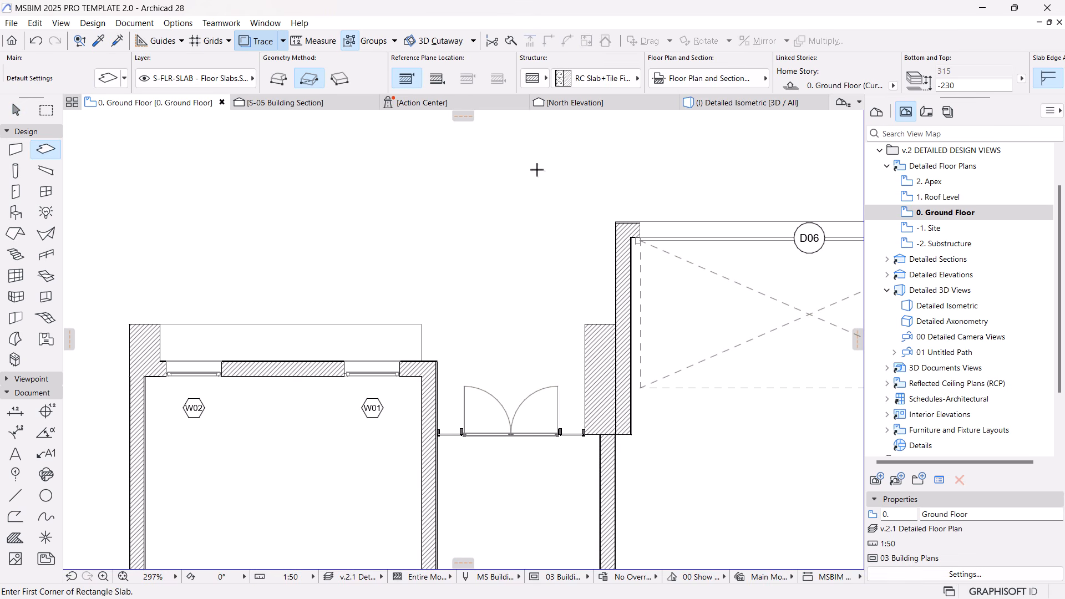
left_click(437, 433)
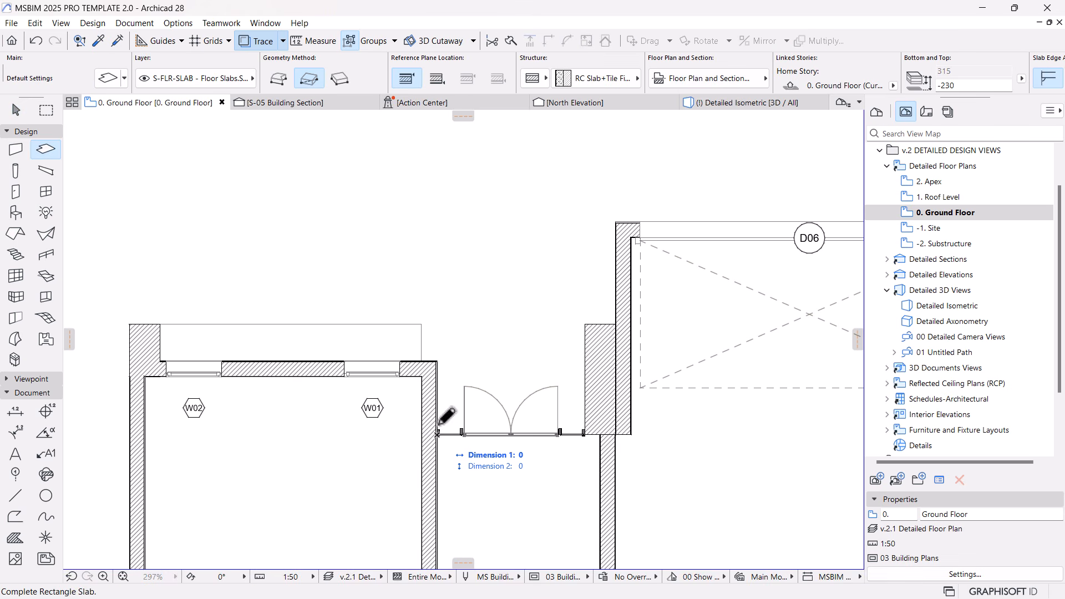
left_click(615, 223)
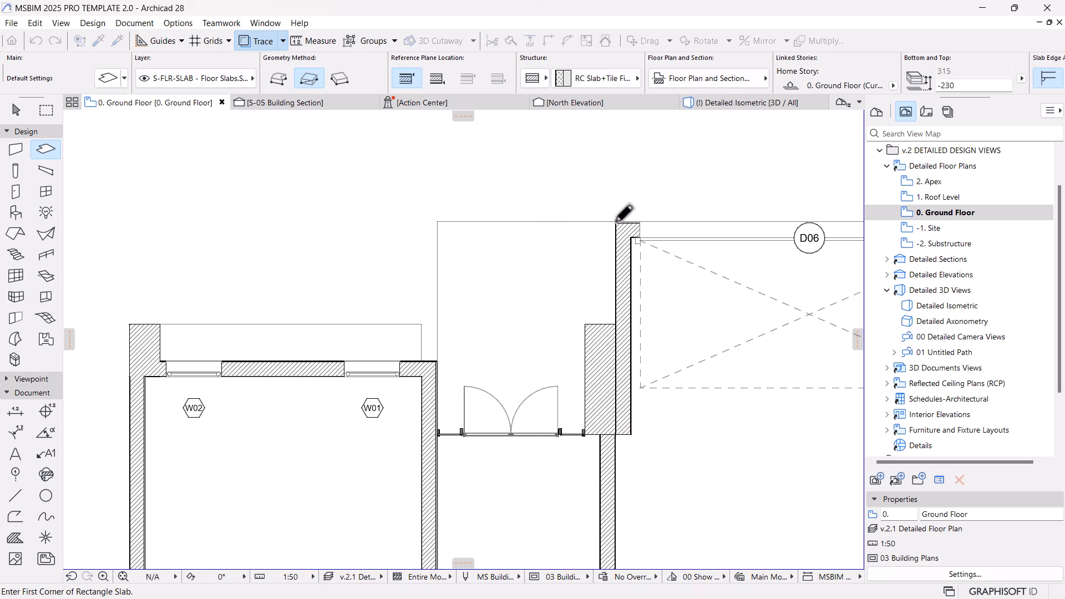
key("Escape")
left_click(468, 314)
scroll(434, 361, "up", 4)
scroll(438, 334, "up", 2)
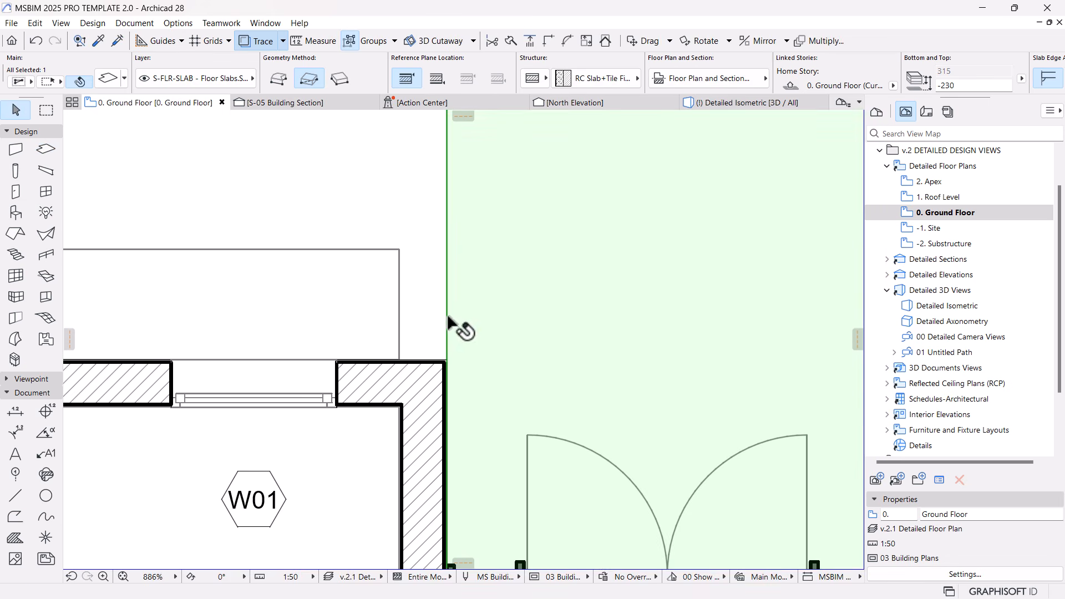
left_click(444, 348)
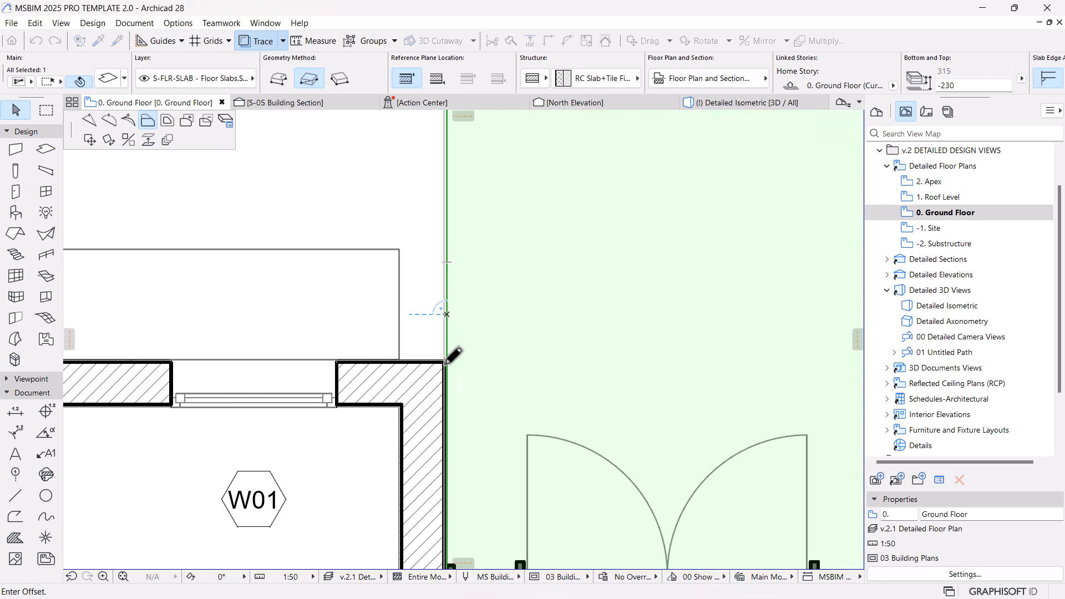
key("Escape")
key("Escape")
Inspect the entrance slab and the ledge below the two windows in the Detailed Isometric 3D view.
left_click(714, 105)
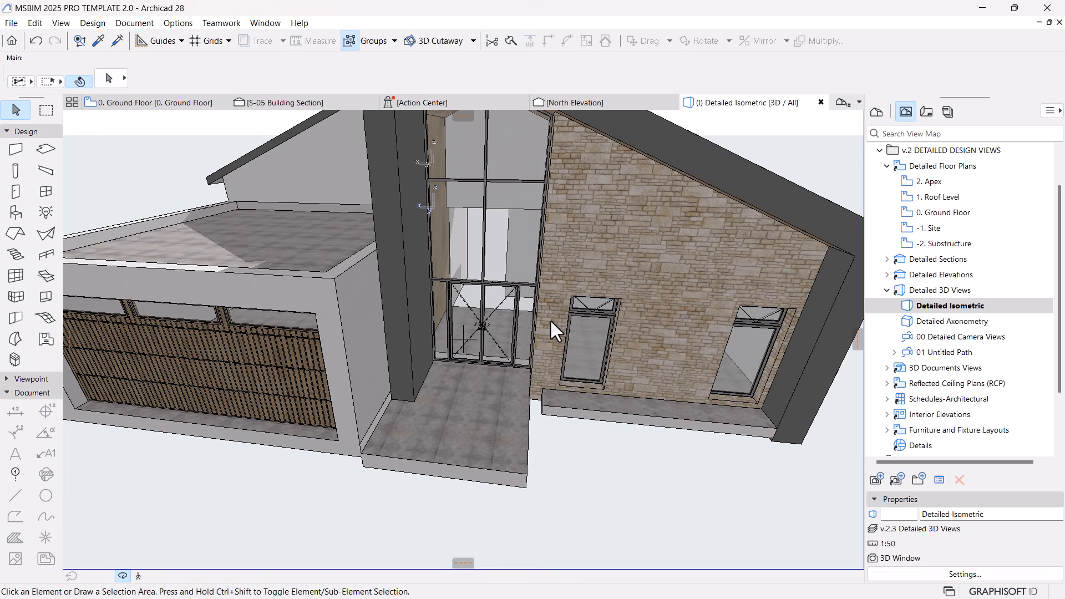
middle_click_drag(532, 424, 507, 387, "shift")
scroll(519, 389, "up", 1)
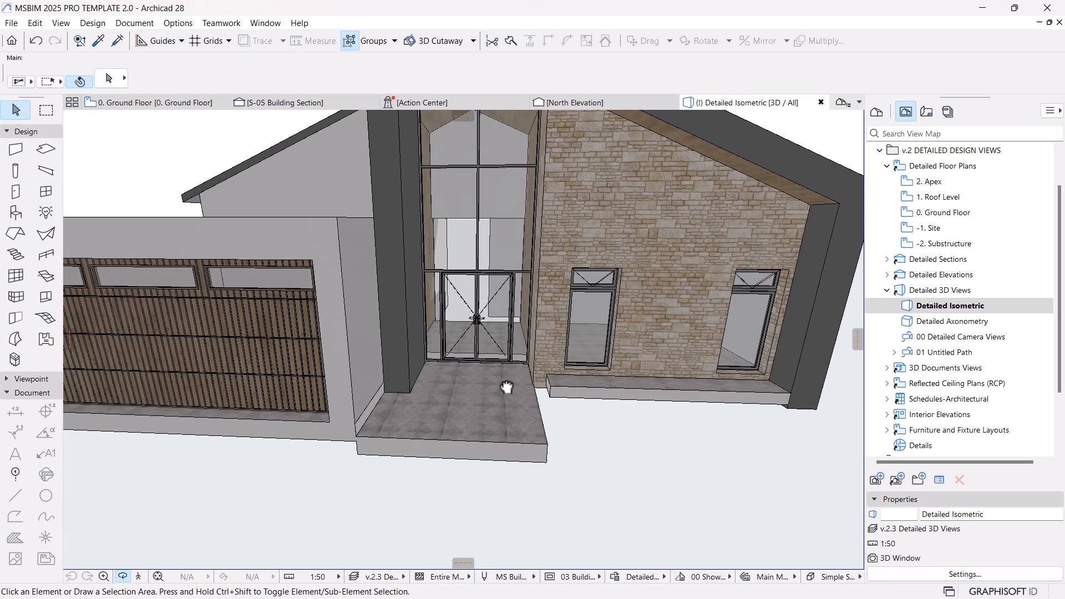
scroll(508, 388, "up", 2)
scroll(542, 378, "down", 2)
mouse_move(577, 407)
middle_mouse_down()
mouse_move(537, 411)
mouse_move(577, 419)
middle_mouse_up()
middle_click_drag(685, 390, 686, 421, "shift")
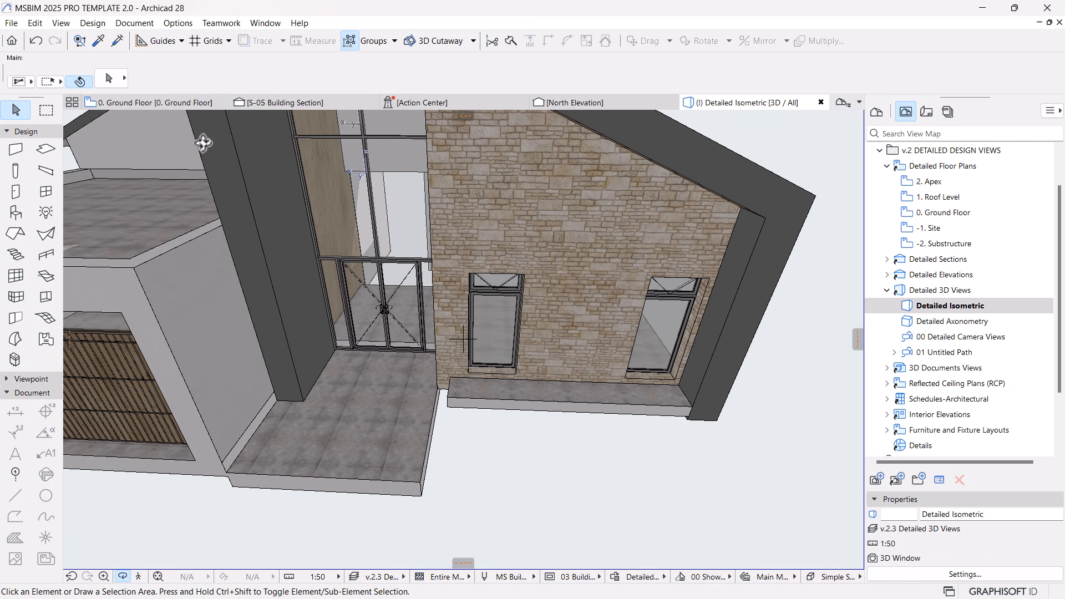
On the Ground Floor plan, pick up the window wall's settings for a new wall, with its top Not Linked and set to 500.
left_click(178, 102)
scroll(542, 271, "down", 5)
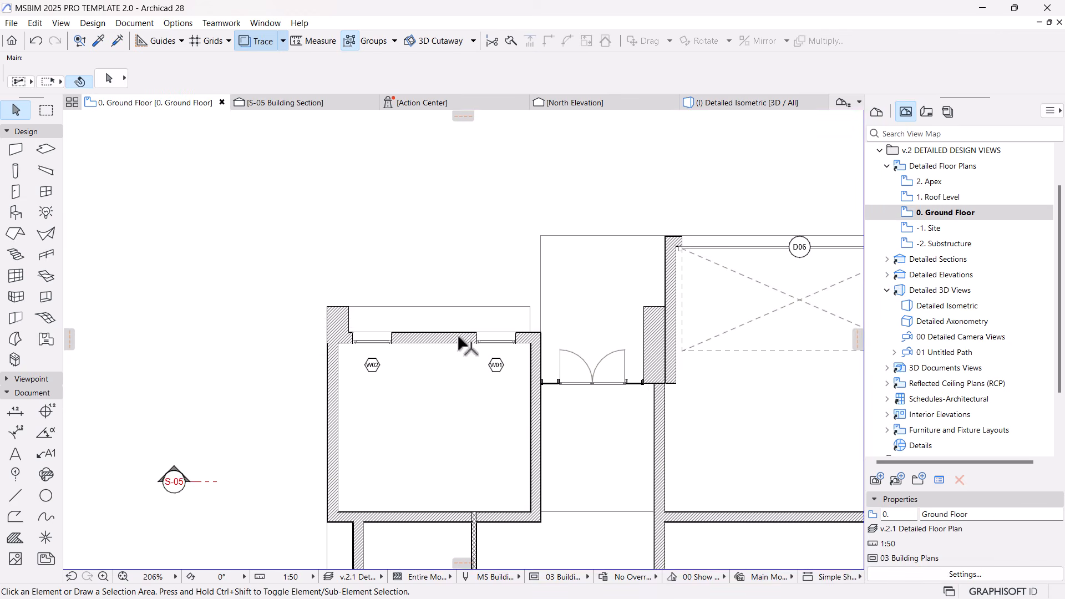
scroll(459, 337, "up", 3)
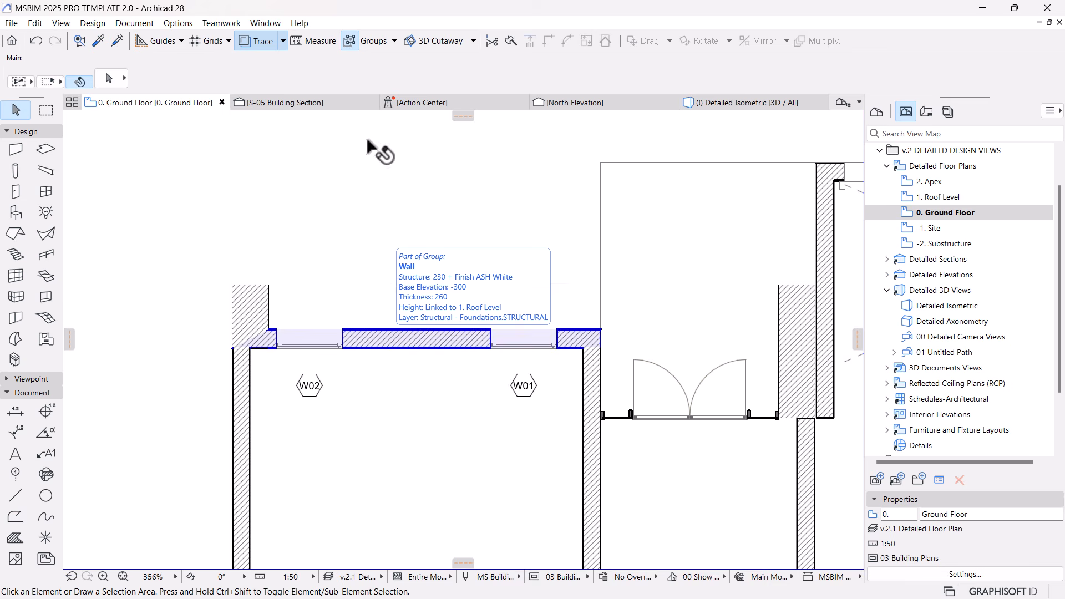
left_click(342, 330, "alt")
left_click(893, 71)
left_click(926, 97)
left_click(966, 72)
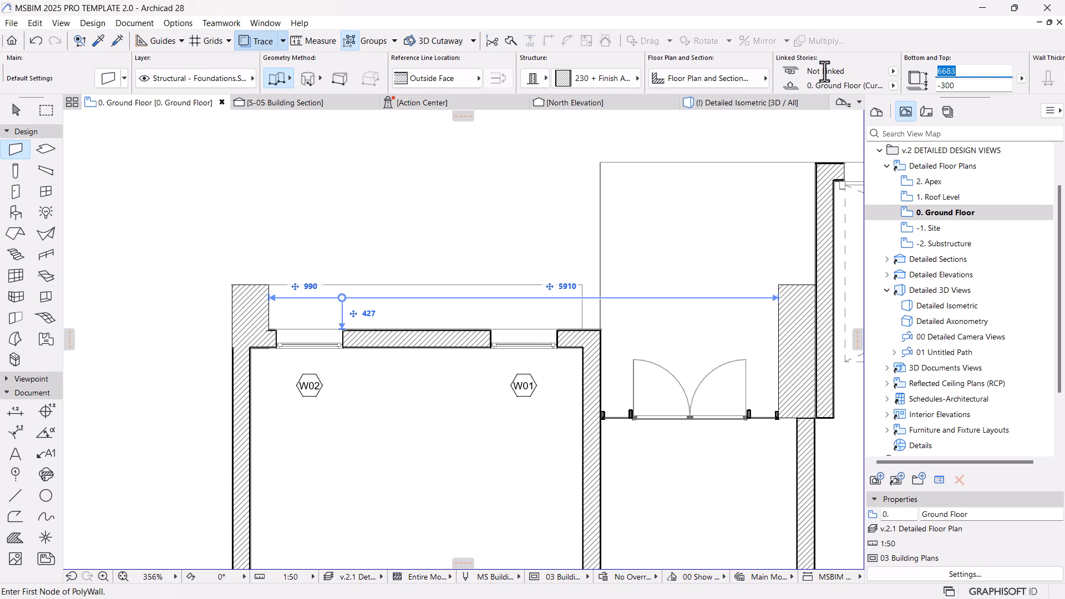
type("500")
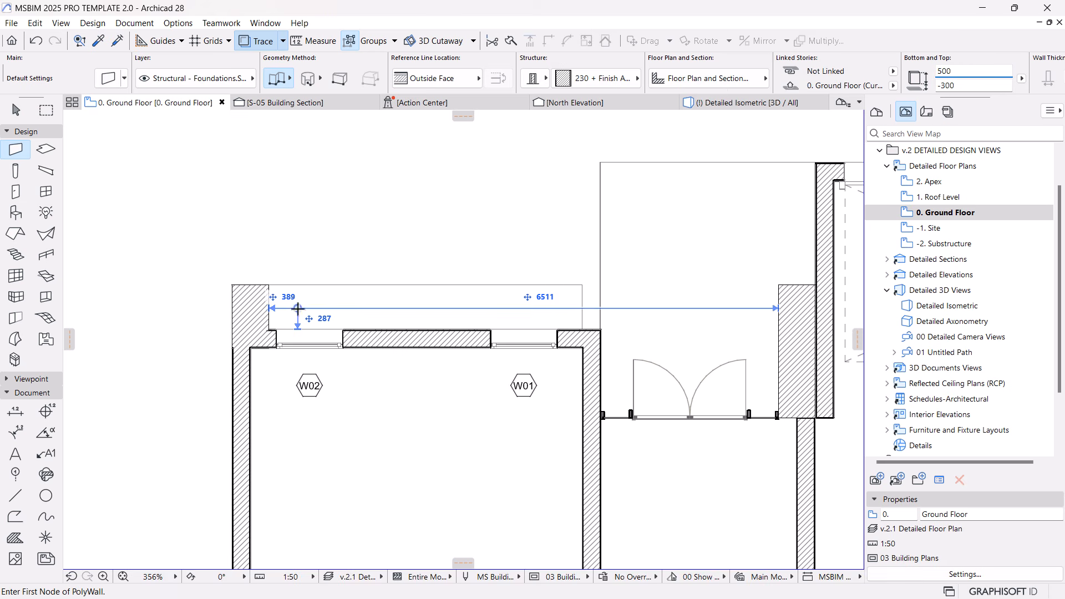
Draw a low wall with an Inside Face reference line along the front and entrance-side edges of the window ledge slab.
left_click(269, 284)
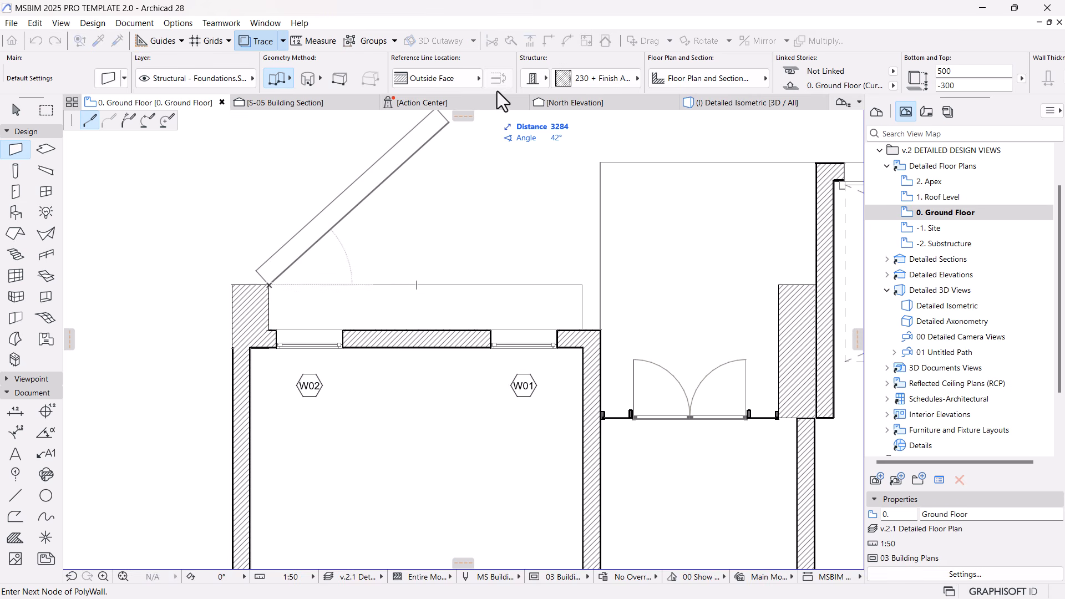
left_click(454, 84)
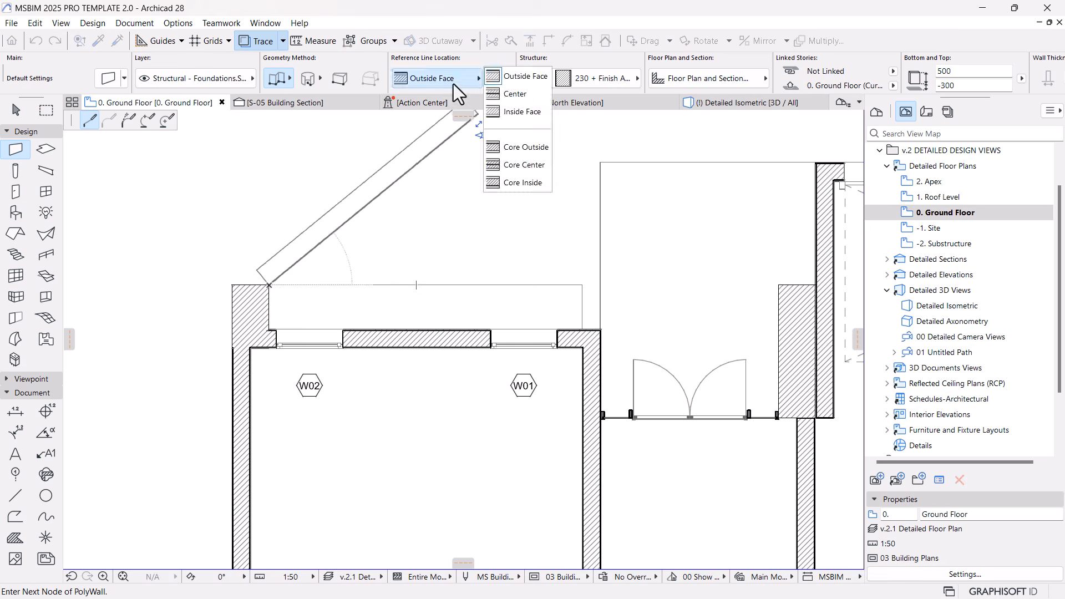
left_click(524, 110)
left_click(582, 285)
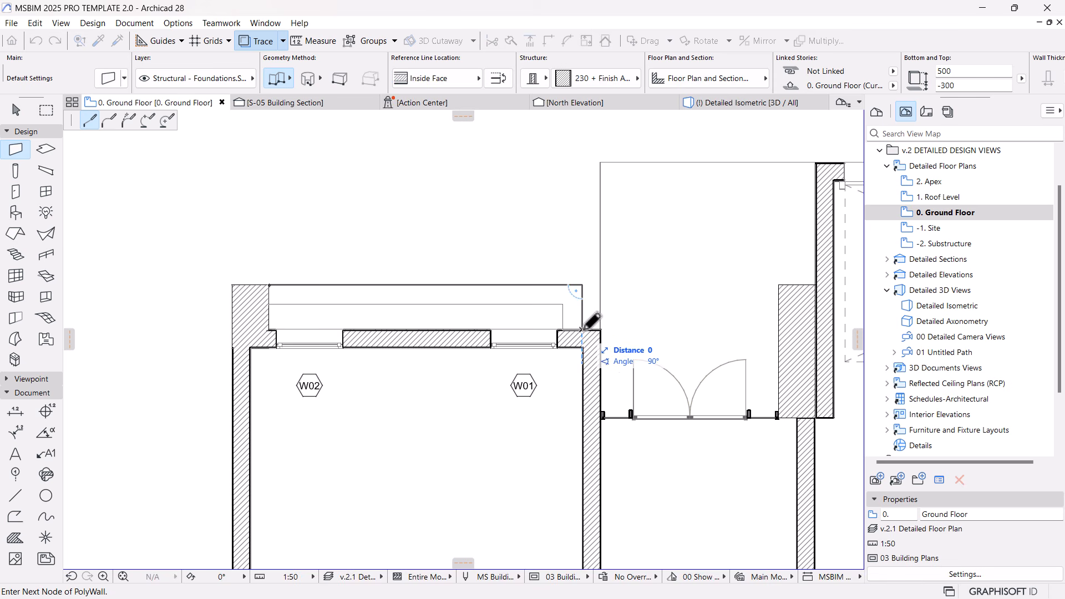
left_click(582, 330)
scroll(582, 314, "up", 3)
key("Escape")
Flip the short low wall to the other side of its reference line and intersect it with the long low wall.
left_click(566, 324)
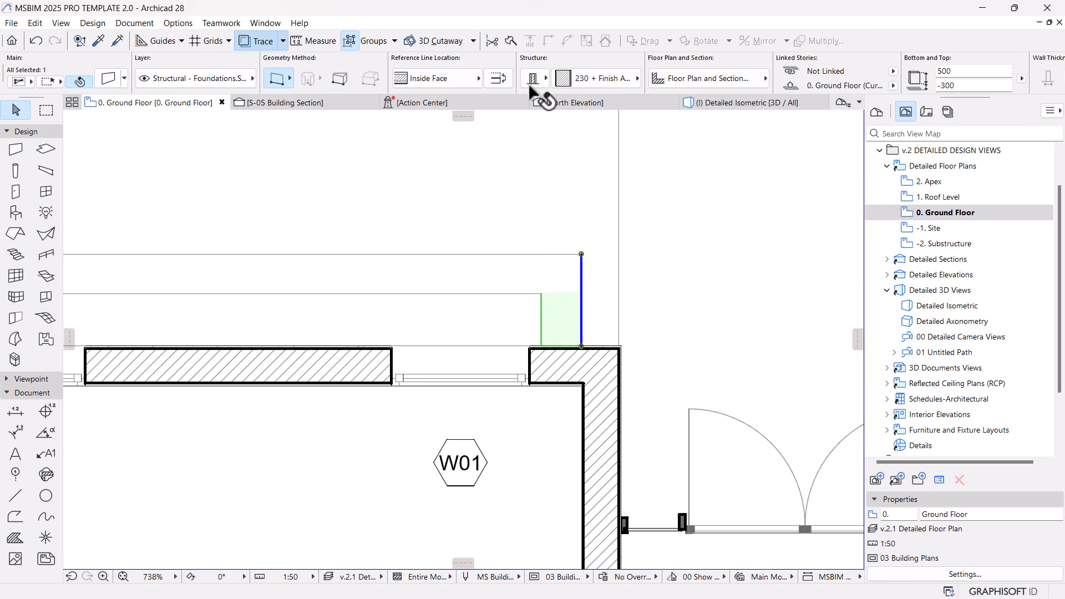
left_click(503, 79)
key("Escape")
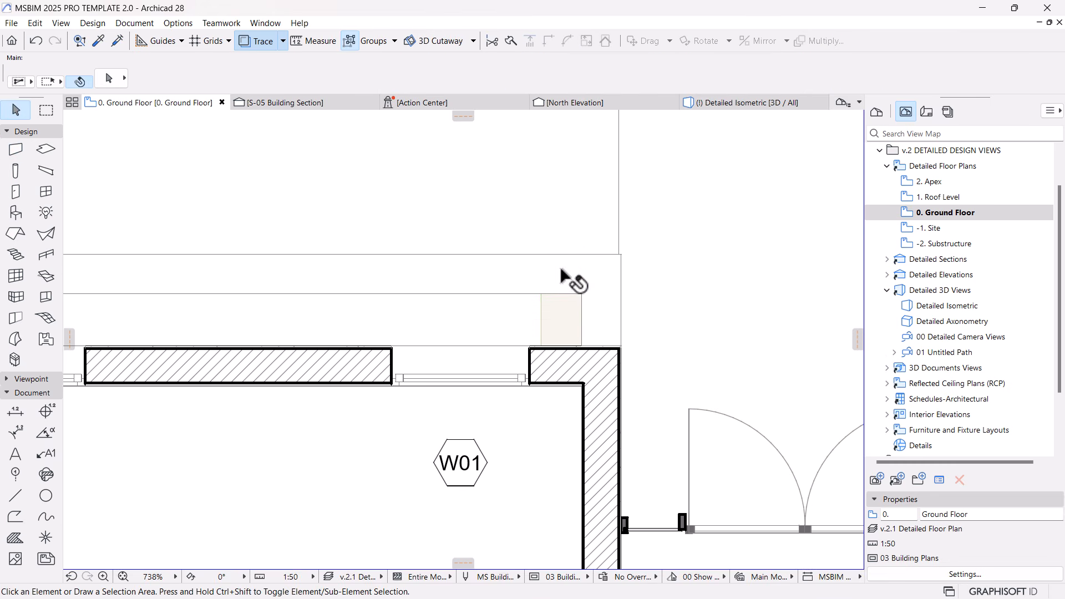
left_click(594, 332)
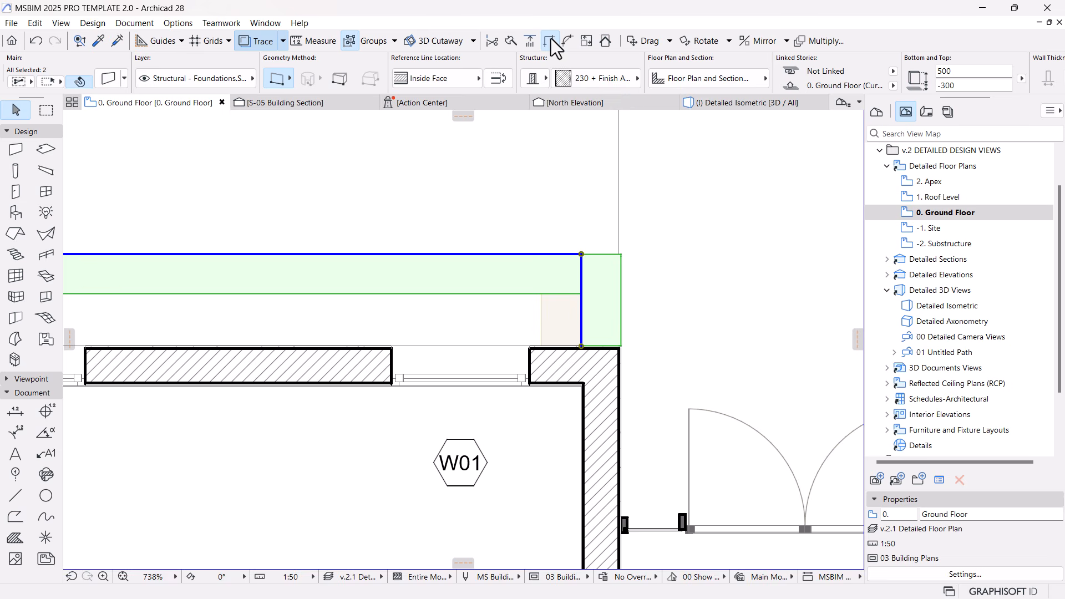
Offset the window ledge slab's front edge back to the inner face of the long low wall.
left_click(547, 319)
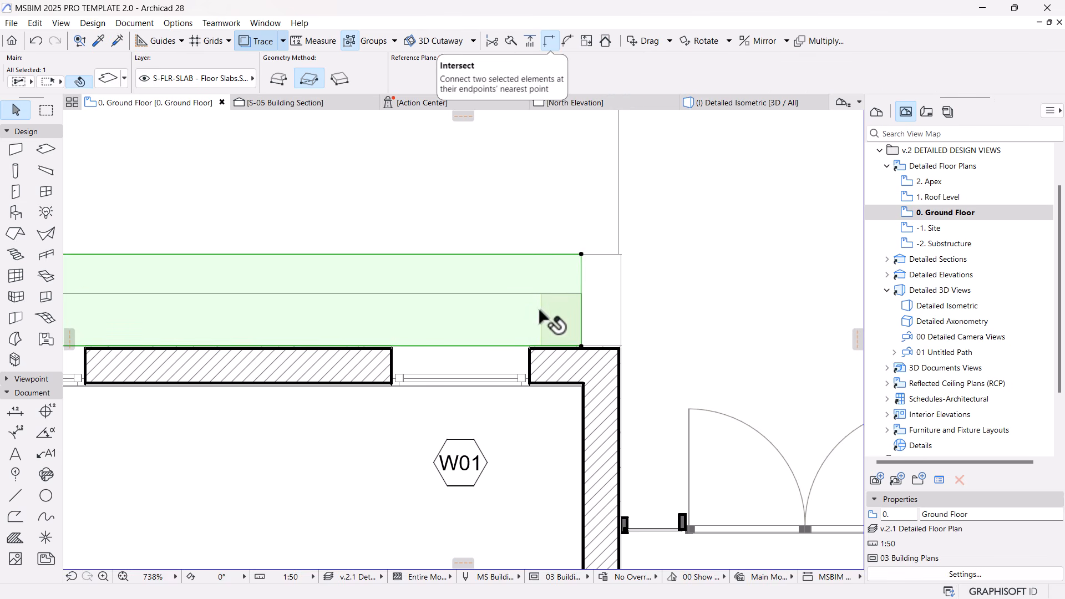
left_click(567, 255)
left_click(580, 291)
scroll(574, 291, "down", 5)
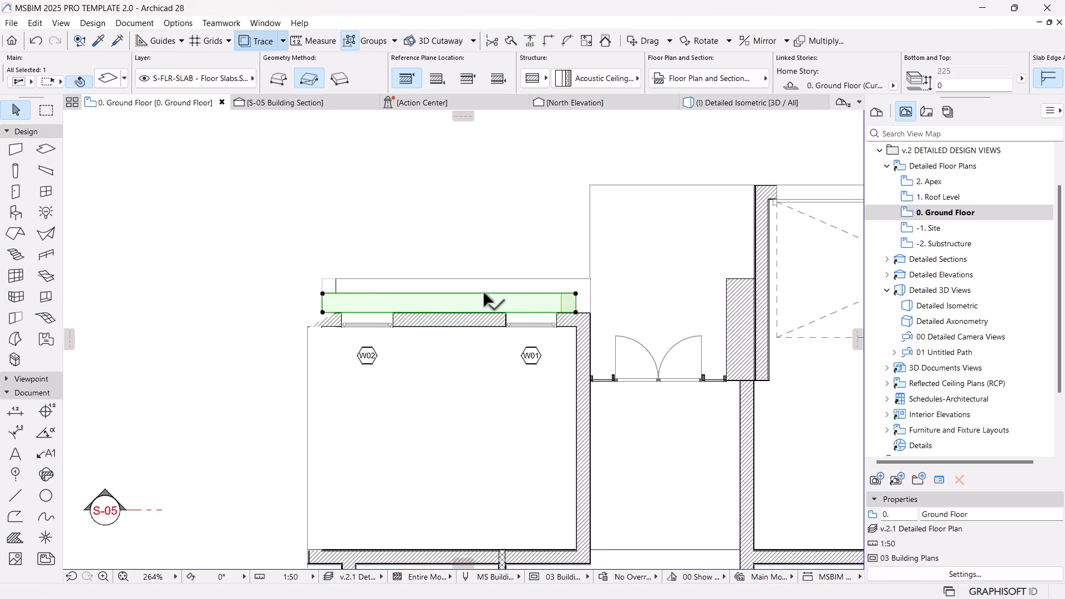
Change both low walls to a Basic structure 100 thick with the Concrete - Structural building material.
left_click(482, 288)
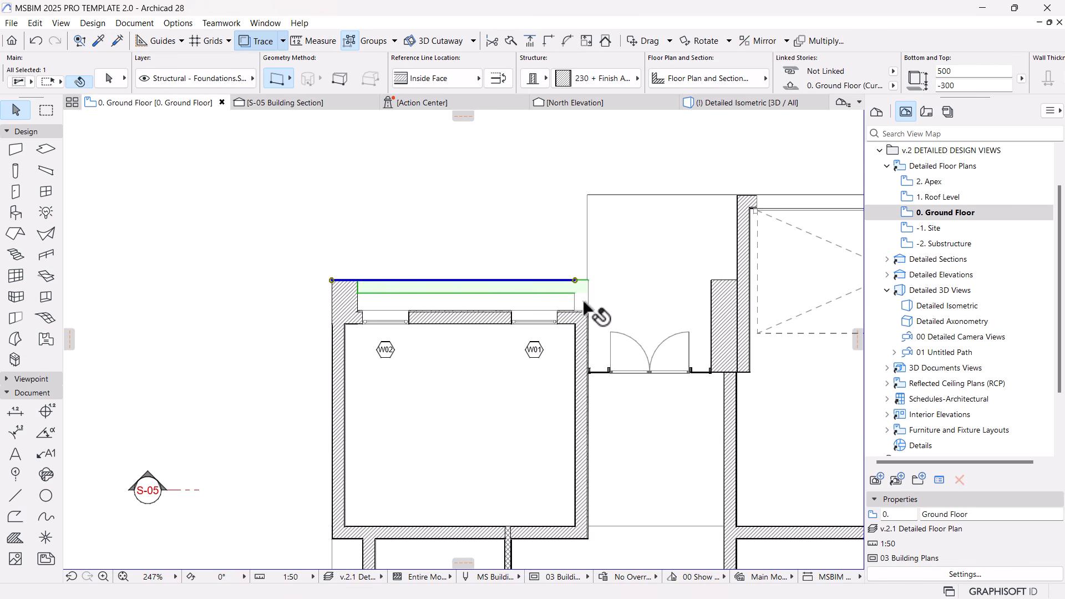
scroll(966, 79, "right", 3)
scroll(916, 76, "right", 3)
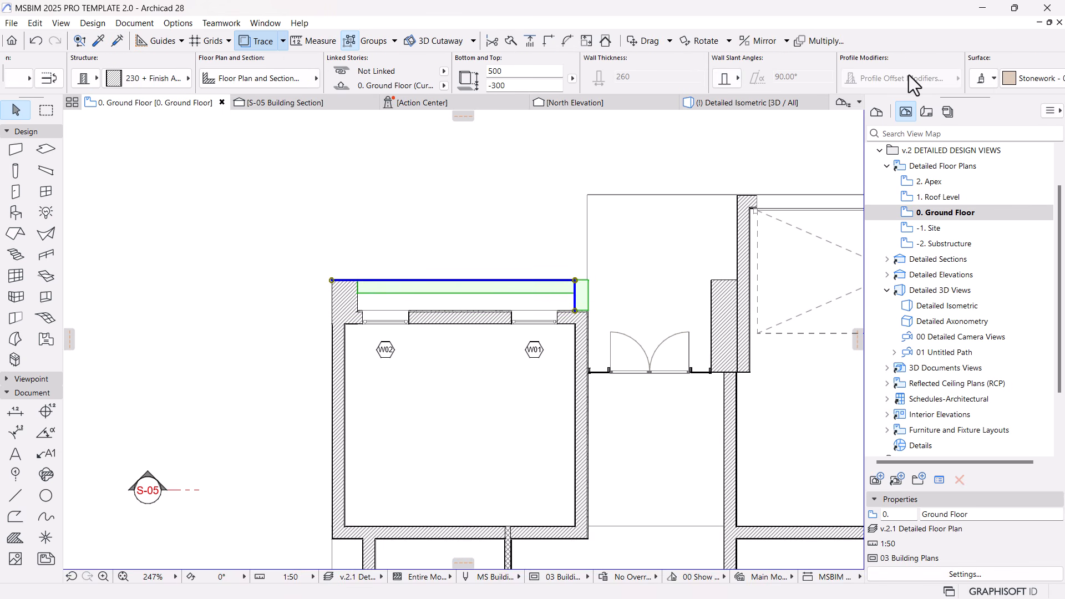
scroll(420, 78, "left", 5)
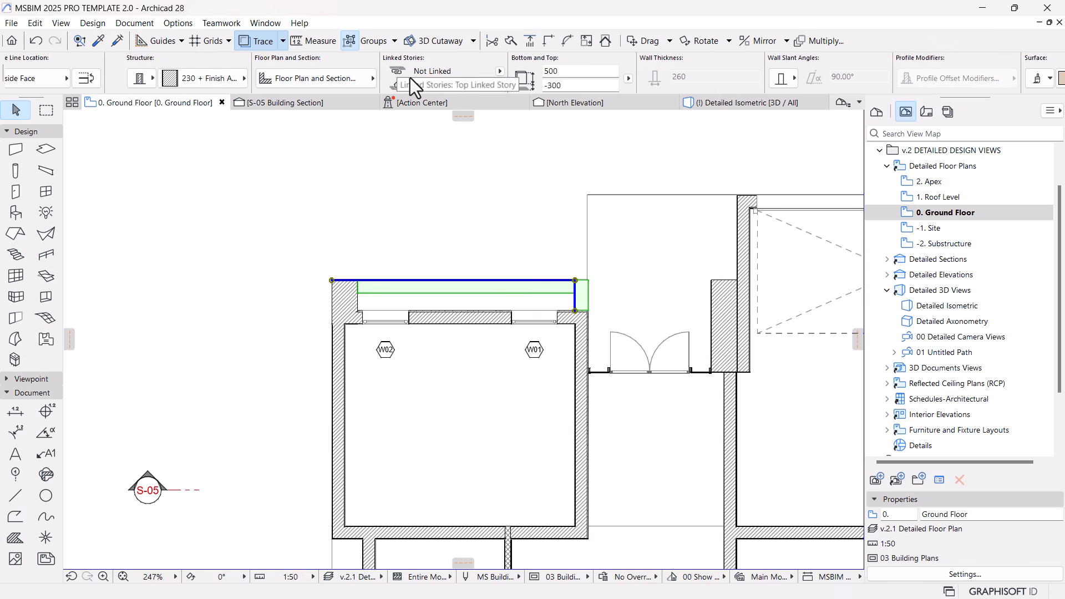
left_click(375, 85)
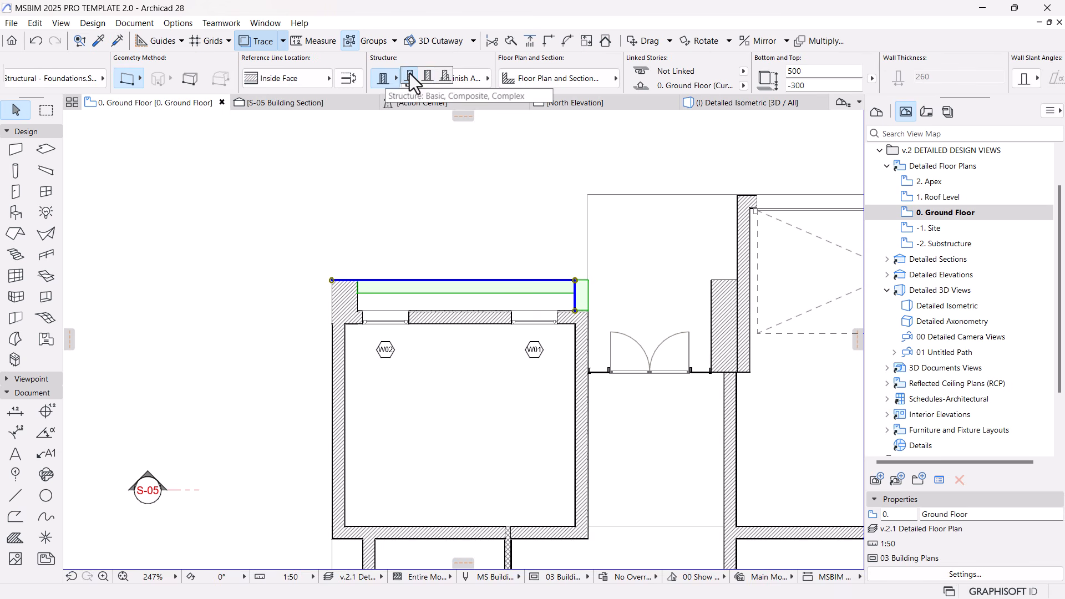
left_click(410, 75)
type("100")
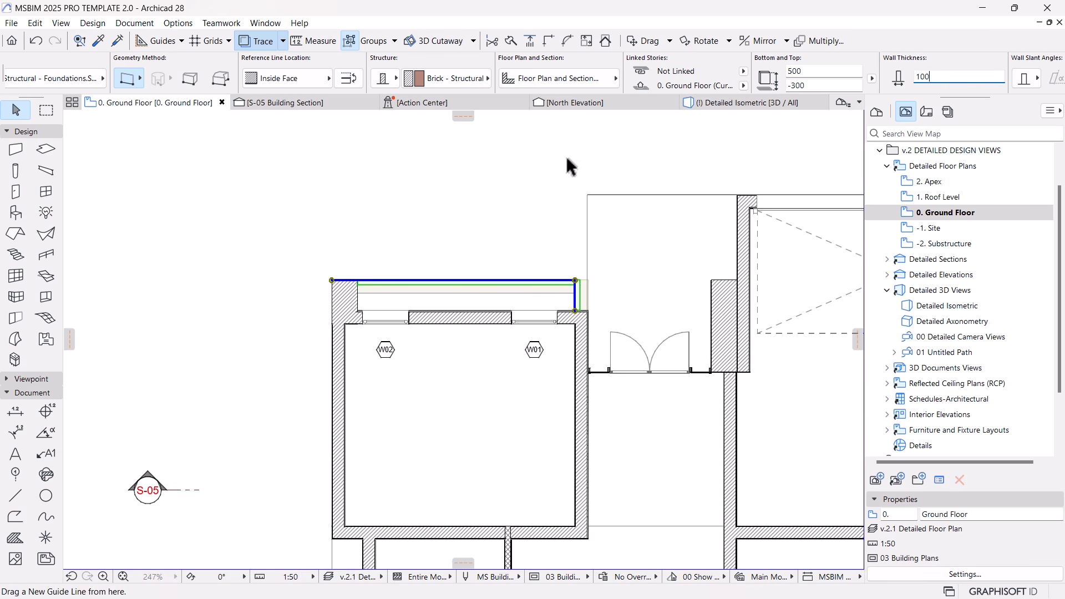
left_click(447, 80)
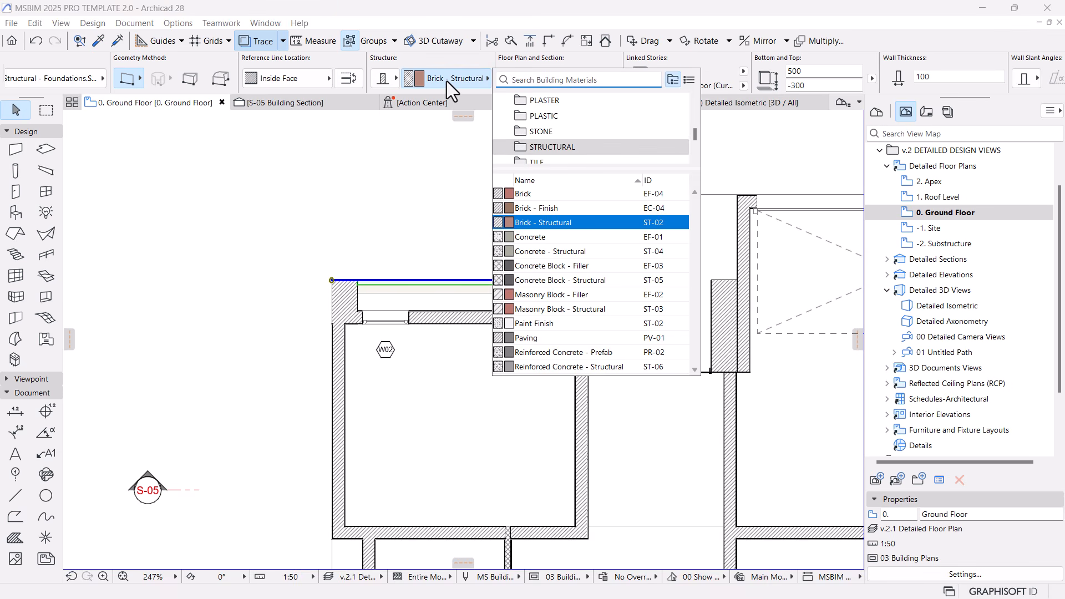
type("con")
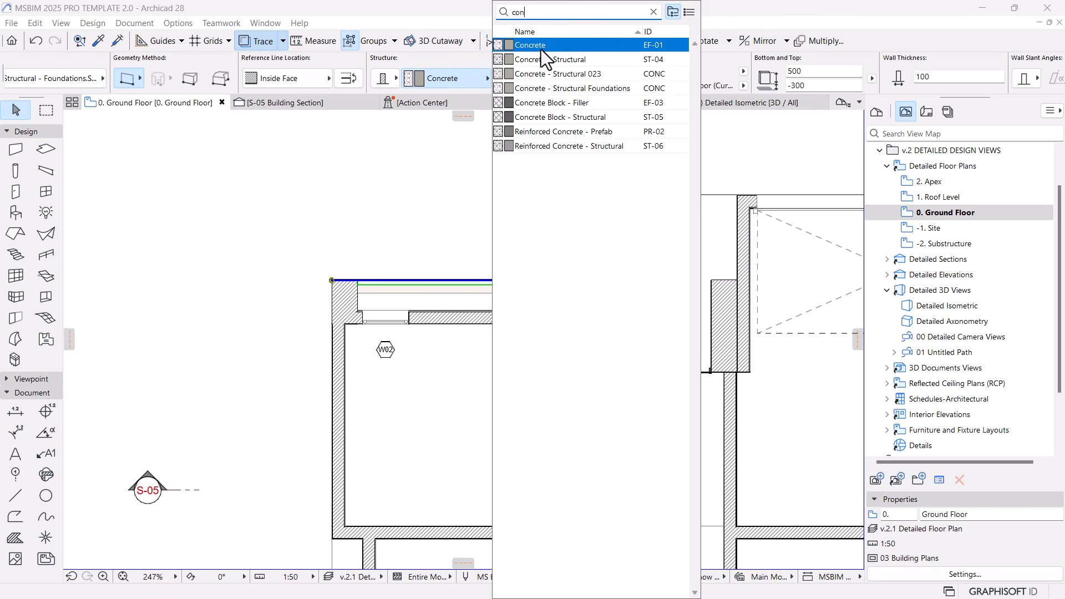
left_click(543, 59)
Move the short low wall outward to align with the house wall's outer corner beside W01, and intersect it with the long low wall.
scroll(577, 306, "up", 4)
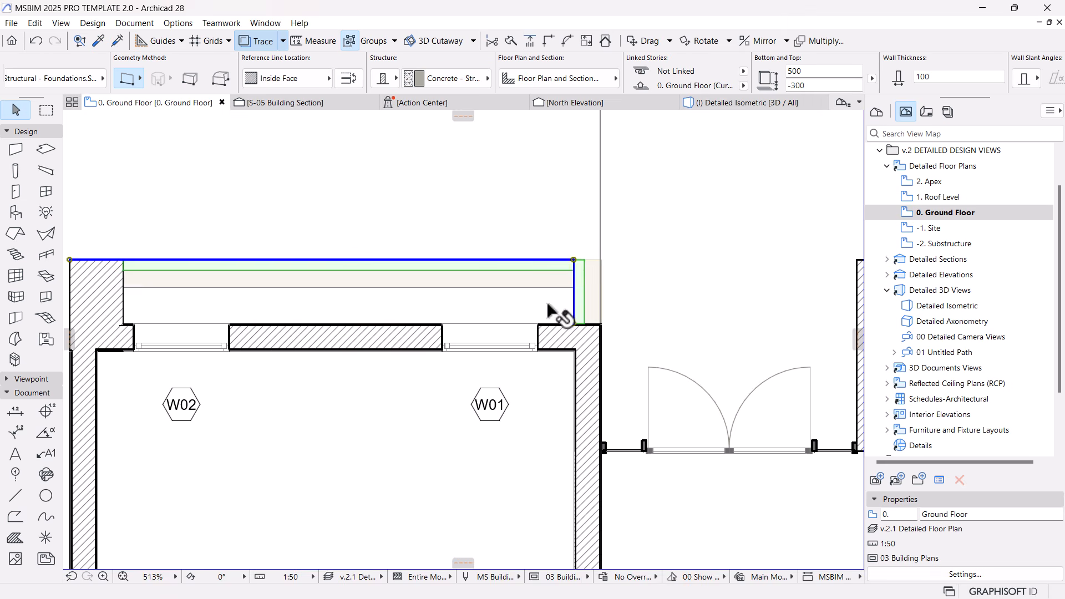
left_click(582, 309)
scroll(583, 312, "up", 4)
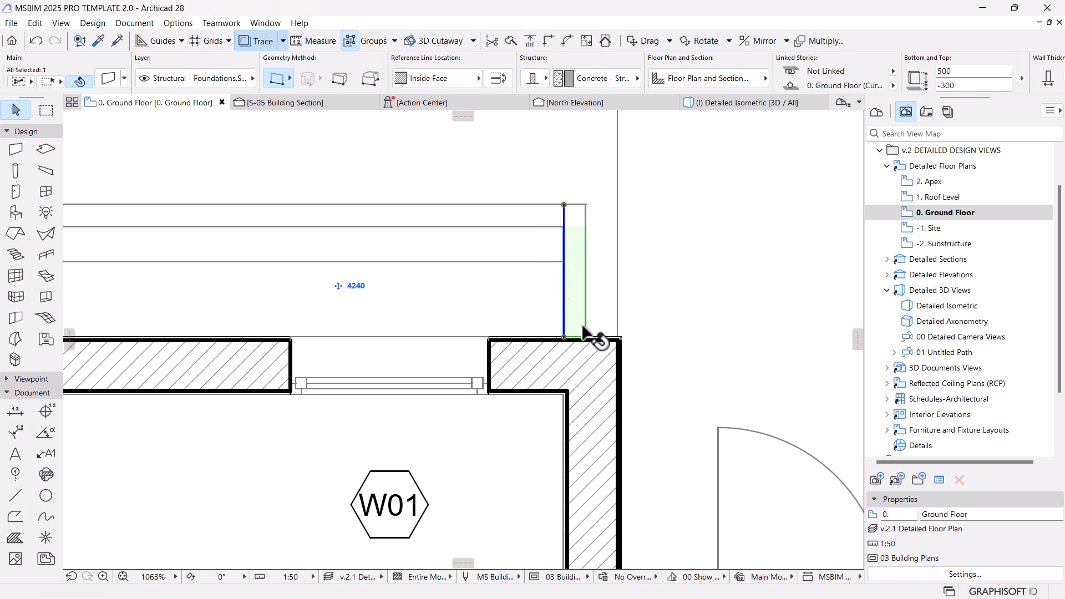
key("ctrl+d")
left_click(585, 336)
left_click(617, 337)
left_click(558, 215, "shift")
left_click(548, 41)
Offset the window ledge slab's entrance-side and front edges outward to meet the inner faces of the two low walls.
left_click(543, 279)
left_click(563, 286)
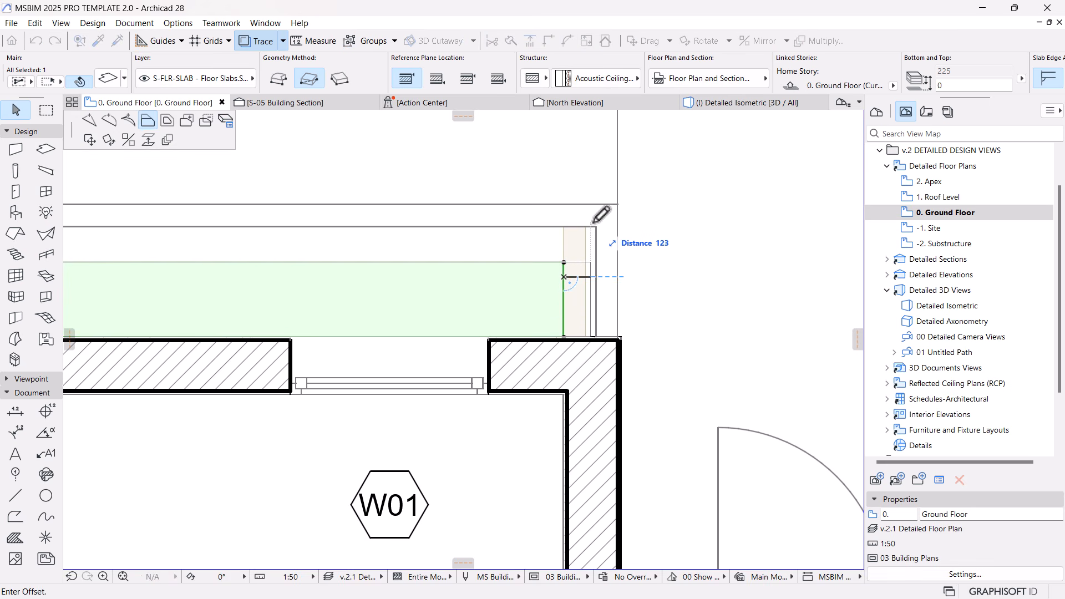
left_click(597, 244)
left_click(536, 262)
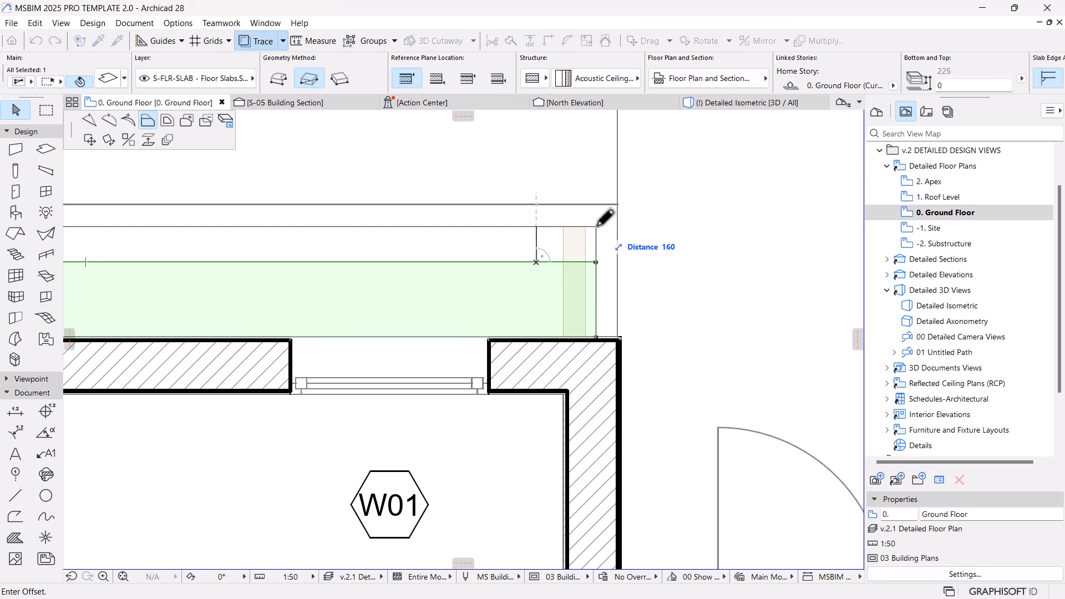
left_click(596, 226)
Offset the ledge slab's end edge near W02 to the inner face of the thick projecting wall.
scroll(321, 288, "down", 4)
middle_click_drag(320, 289, 634, 283)
scroll(289, 277, "up", 4)
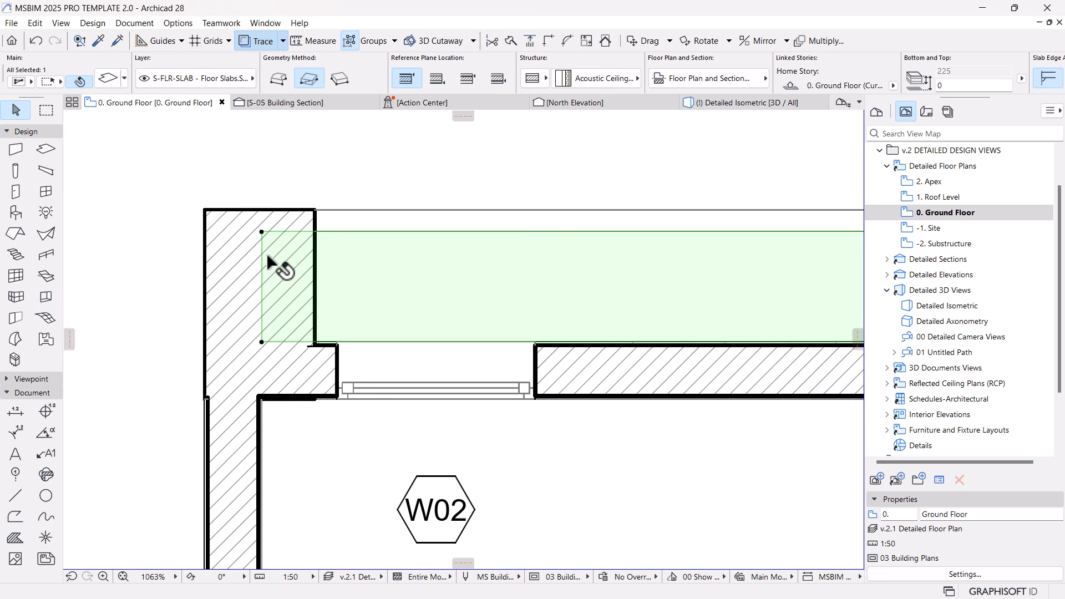
left_click(263, 252)
left_click(316, 230)
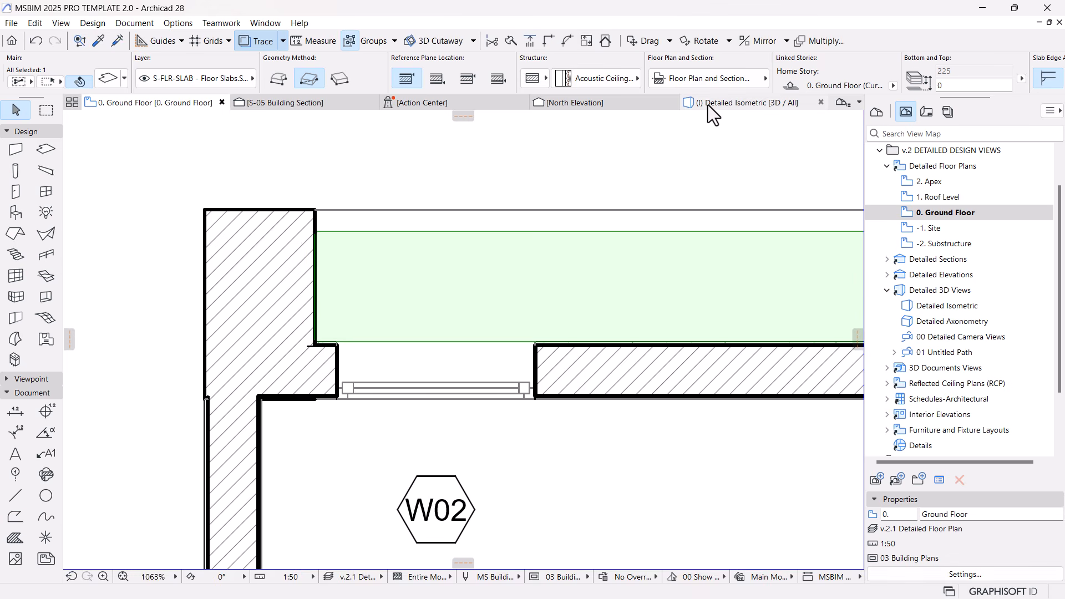
In the Detailed Isometric view, set the building material of both low walls to Brick - Structural.
left_click(708, 105)
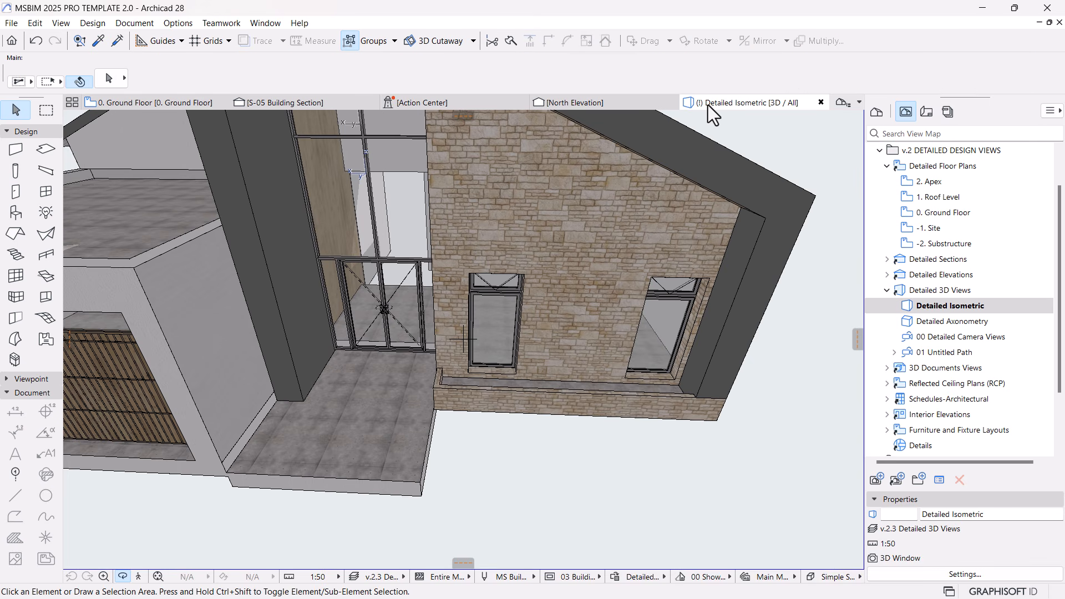
left_click(577, 404)
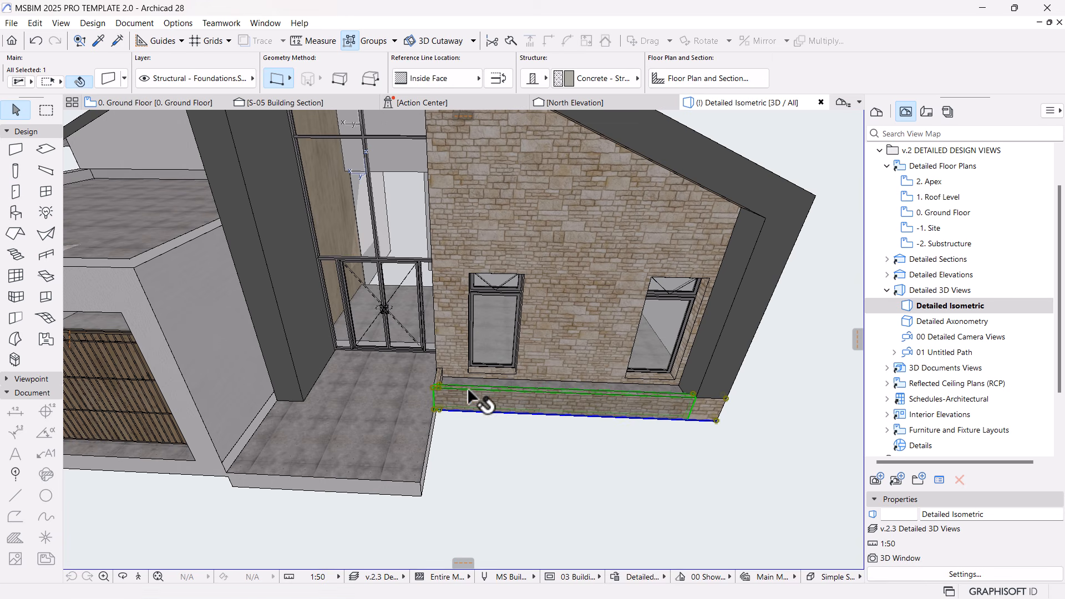
middle_click_drag(578, 466, 518, 414, "shift")
scroll(727, 369, "up", 2)
scroll(726, 369, "up", 1)
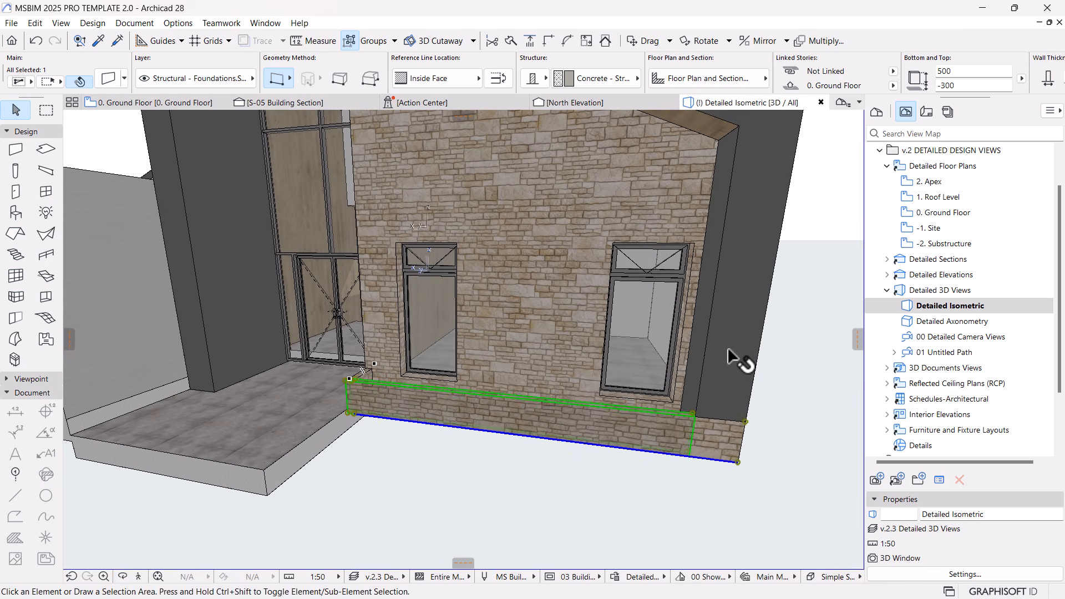
left_click(728, 358)
left_click(676, 454)
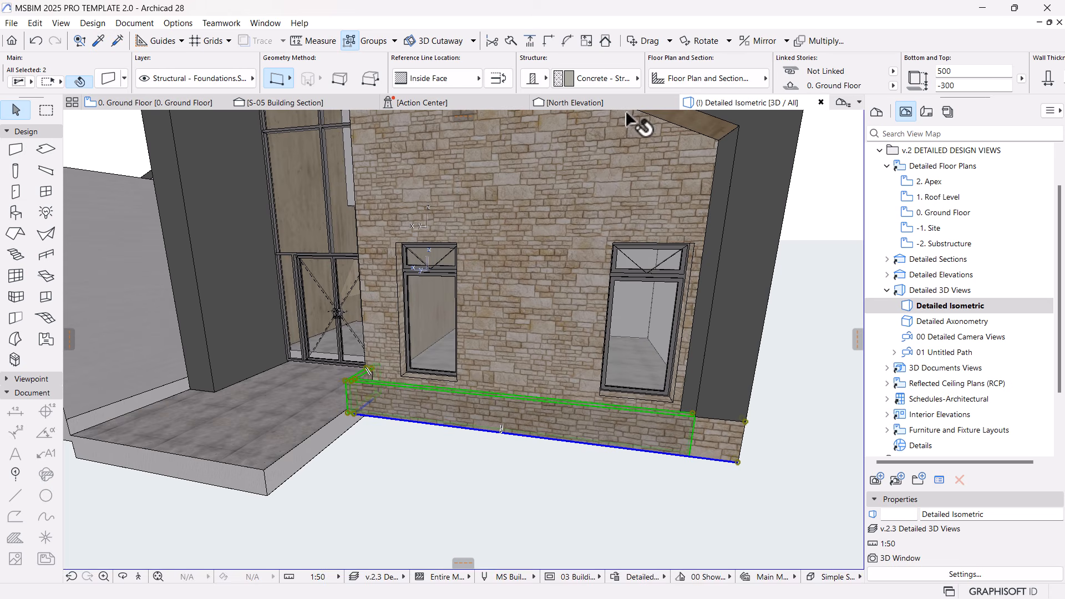
left_click(624, 78)
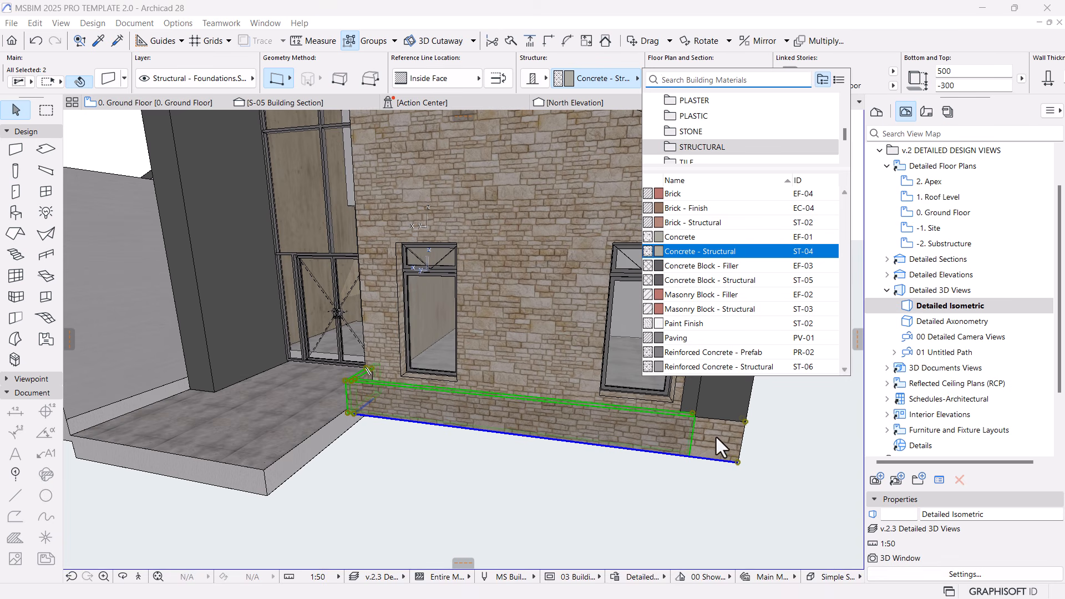
left_click(675, 222)
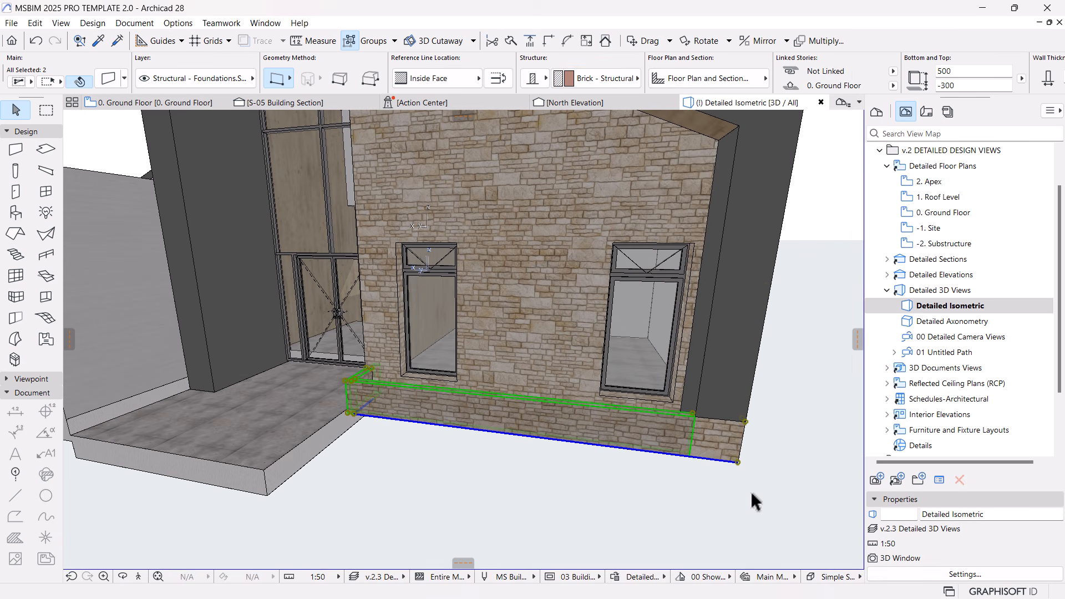
Set the long low wall's building material to Brick.
scroll(735, 380, "up", 3)
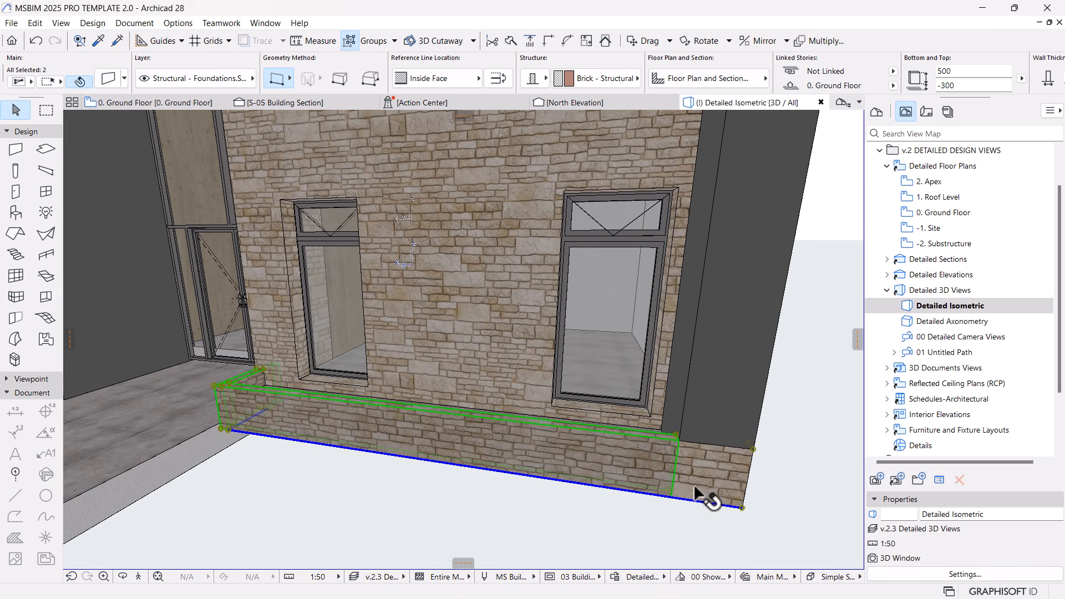
left_click(721, 470)
left_click(610, 464)
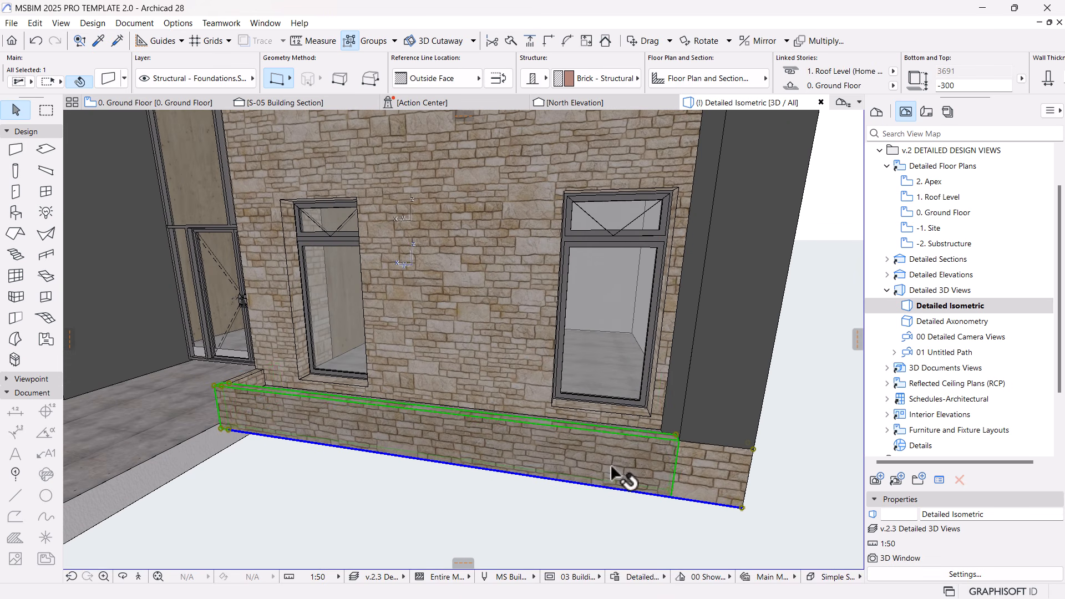
left_click(616, 83)
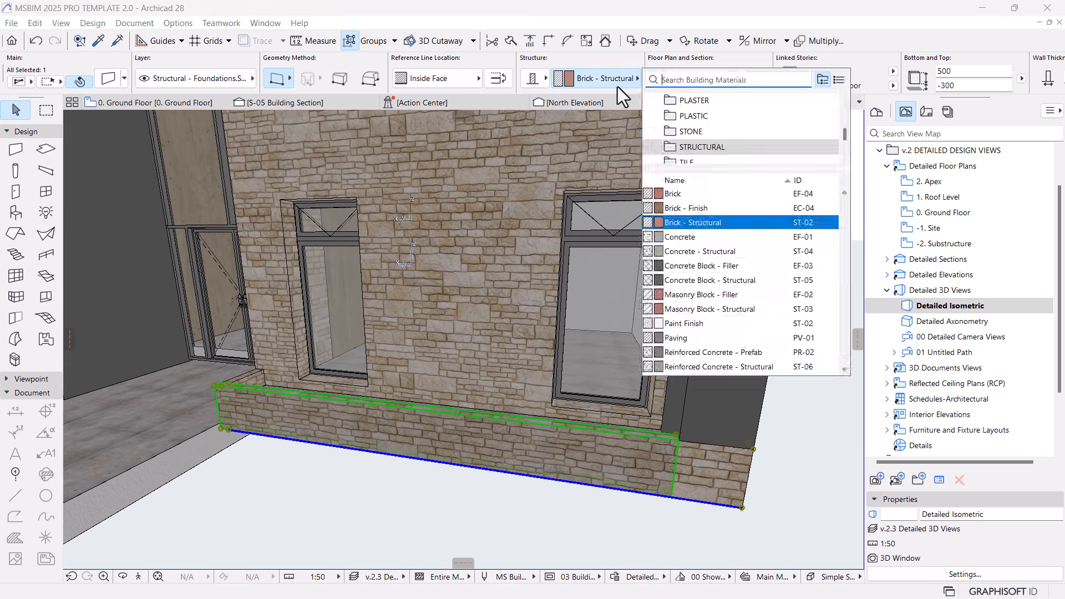
left_click(691, 195)
left_click(706, 517)
Shorten the long low wall so its far end stops at the inner face of the dark facade frame.
left_click(608, 463)
left_click(743, 506)
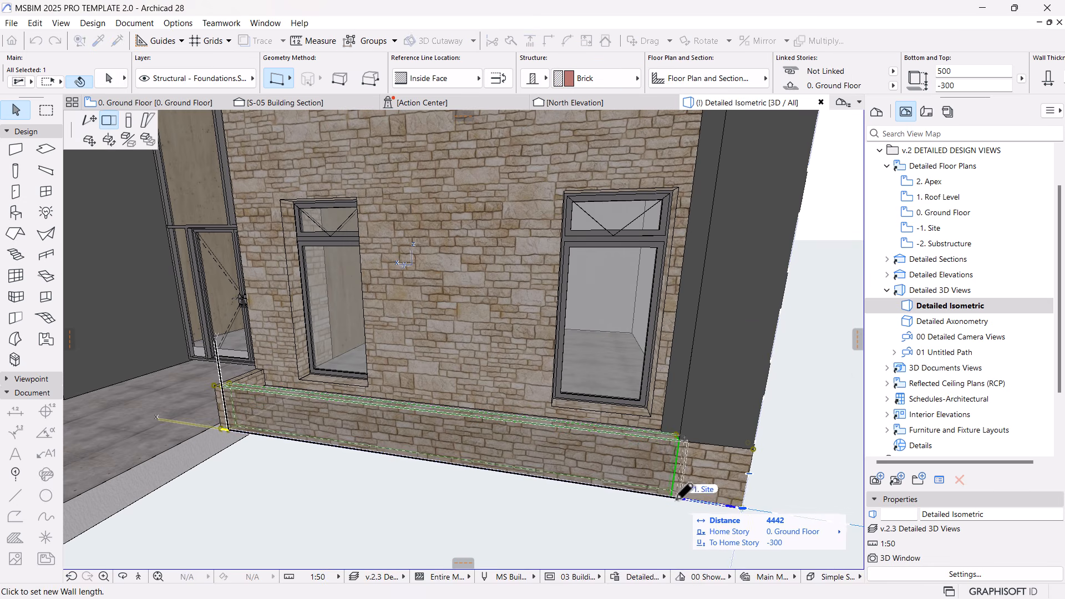
left_click(672, 496)
key("Escape")
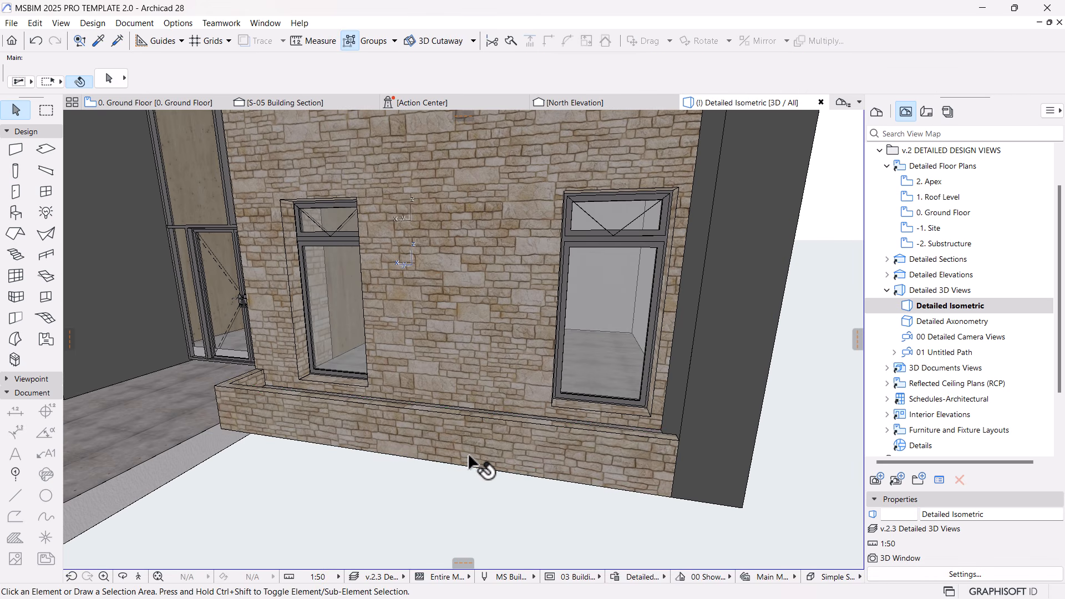
Examine the whole front facade with the entrance slab and the low walls under the windows.
key("o")
scroll(445, 464, "down", 3)
left_click_drag(445, 464, 455, 495)
scroll(526, 459, "down", 5)
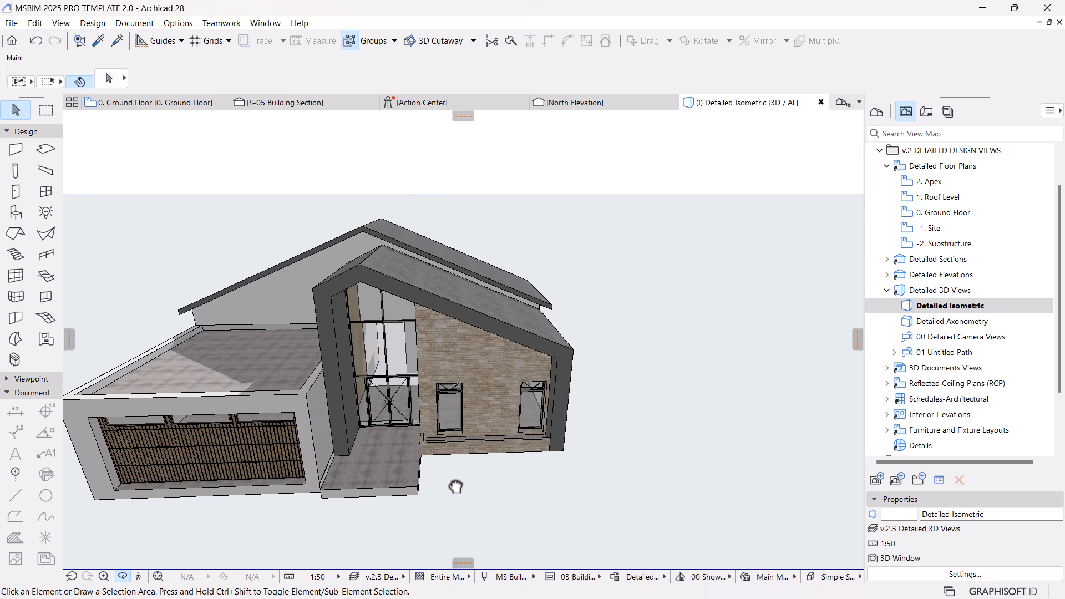
scroll(457, 443, "up", 4)
scroll(407, 293, "down", 2)
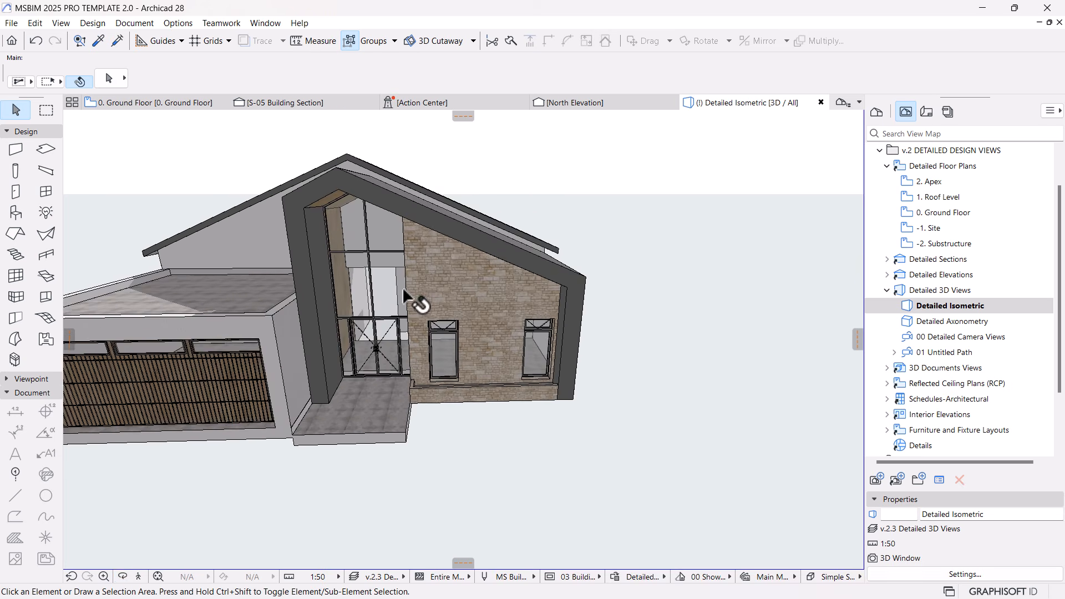
middle_click_drag(360, 318, 401, 345)
scroll(411, 417, "up", 3)
Set the entrance slab's reference plane offset to its home story to -280.
left_click(471, 477)
scroll(470, 477, "up", 2)
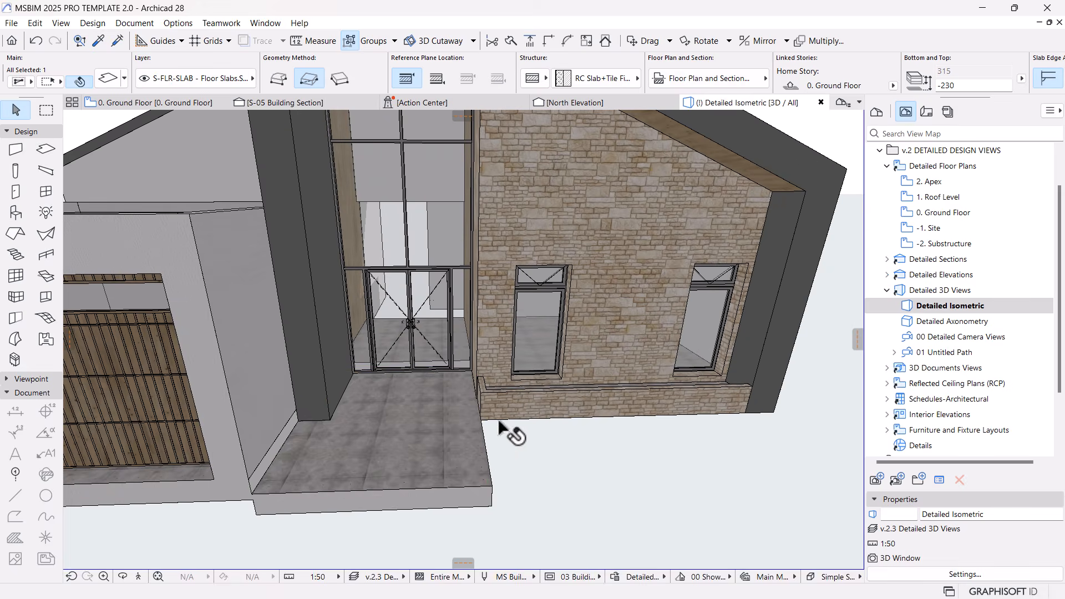
left_click_drag(952, 86, 945, 84)
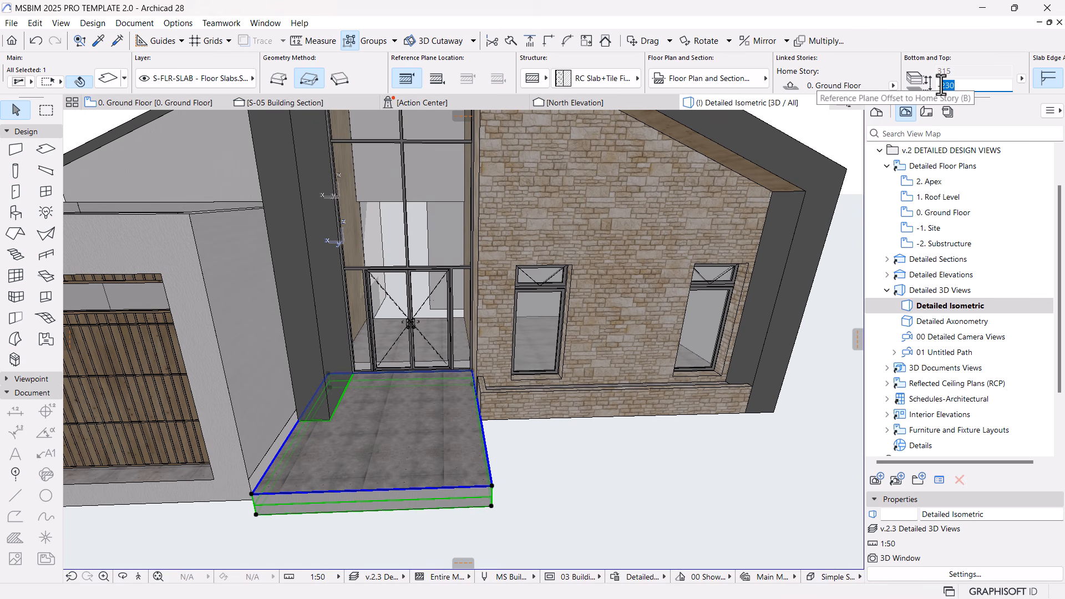
type("28")
key("Return")
key("Escape")
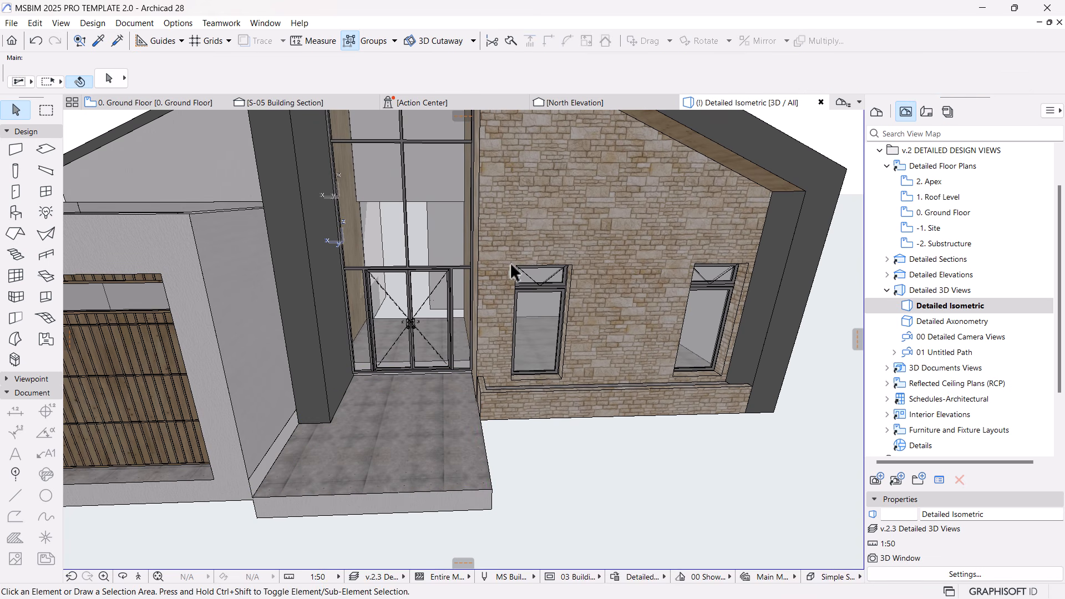
Turn off the entrance slab's surface overrides so it uses the RC Slab+Tile Finish composite's own surfaces.
key("o")
scroll(511, 277, "down", 2)
middle_click_drag(465, 388, 407, 388, "shift")
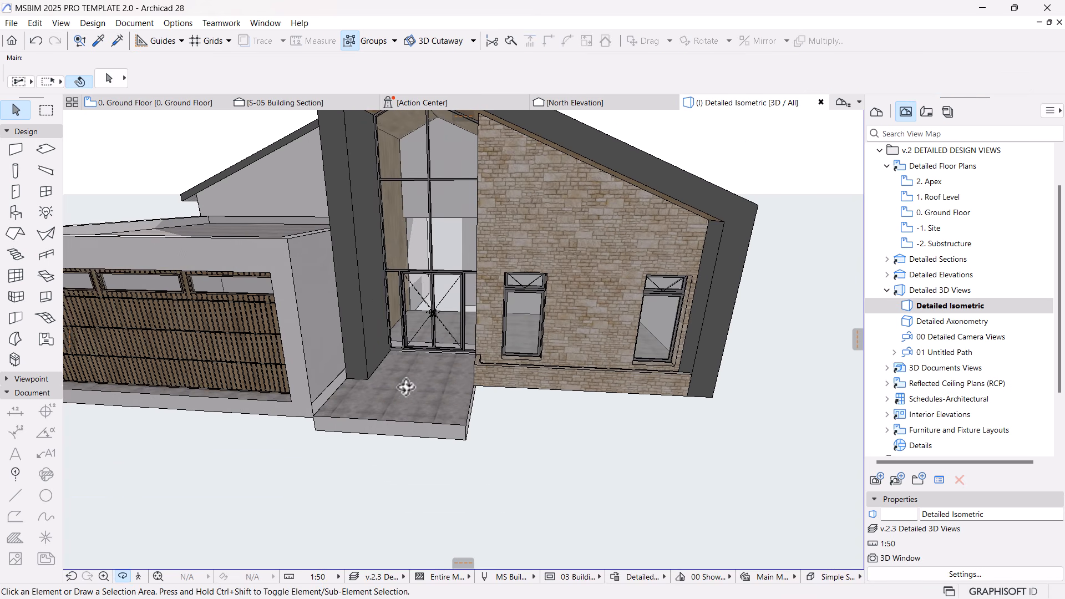
left_click(407, 391)
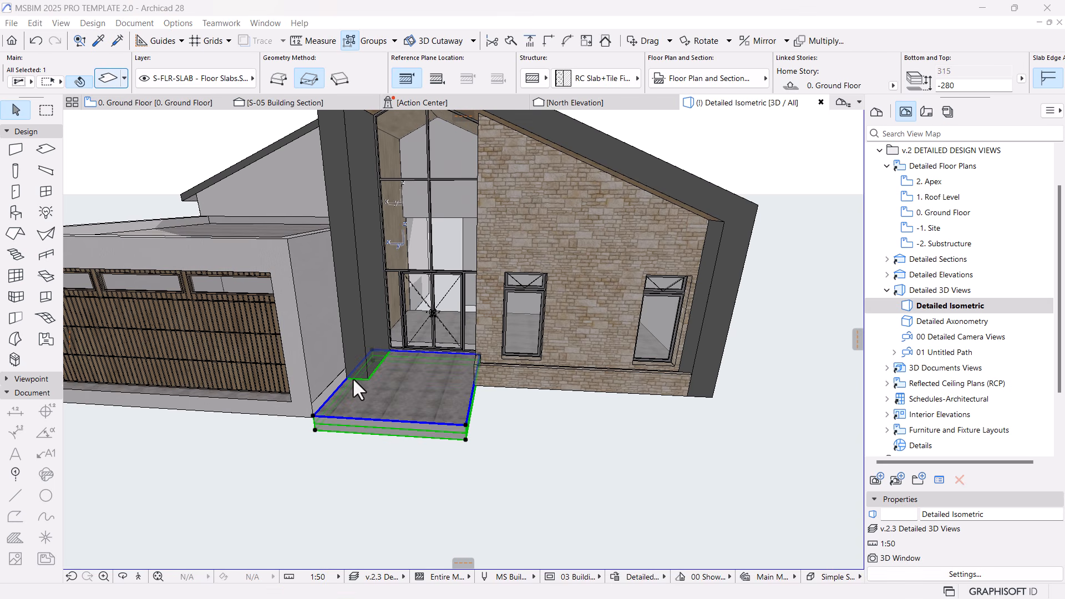
double_click(353, 377)
left_click(388, 375)
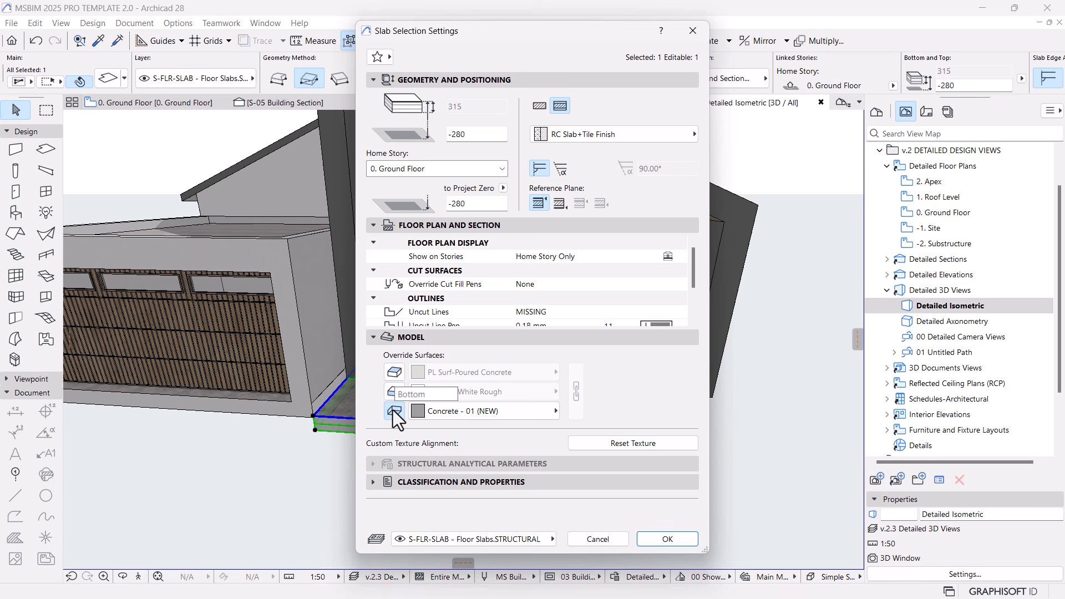
left_click(393, 411)
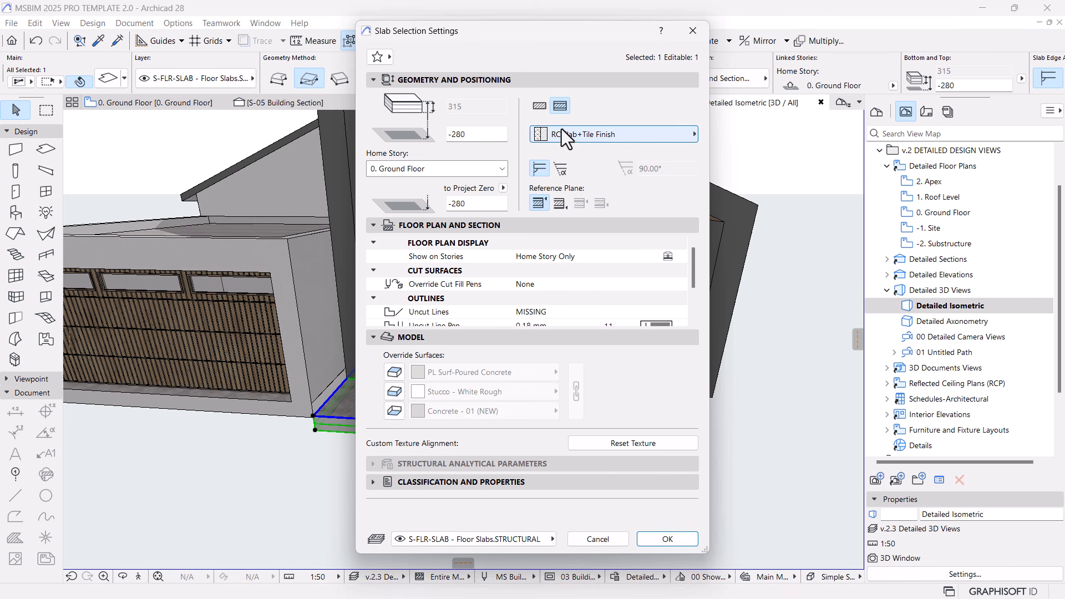
left_click(666, 539)
left_click(545, 449)
scroll(345, 364, "up", 5)
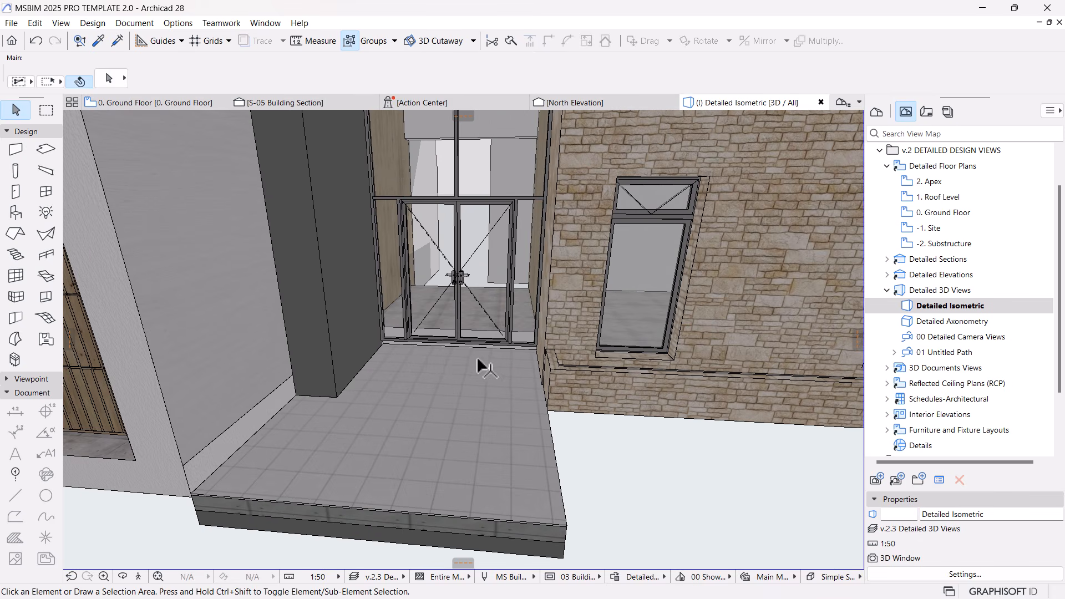
scroll(476, 431, "down", 3)
middle_click_drag(475, 431, 338, 435, "shift")
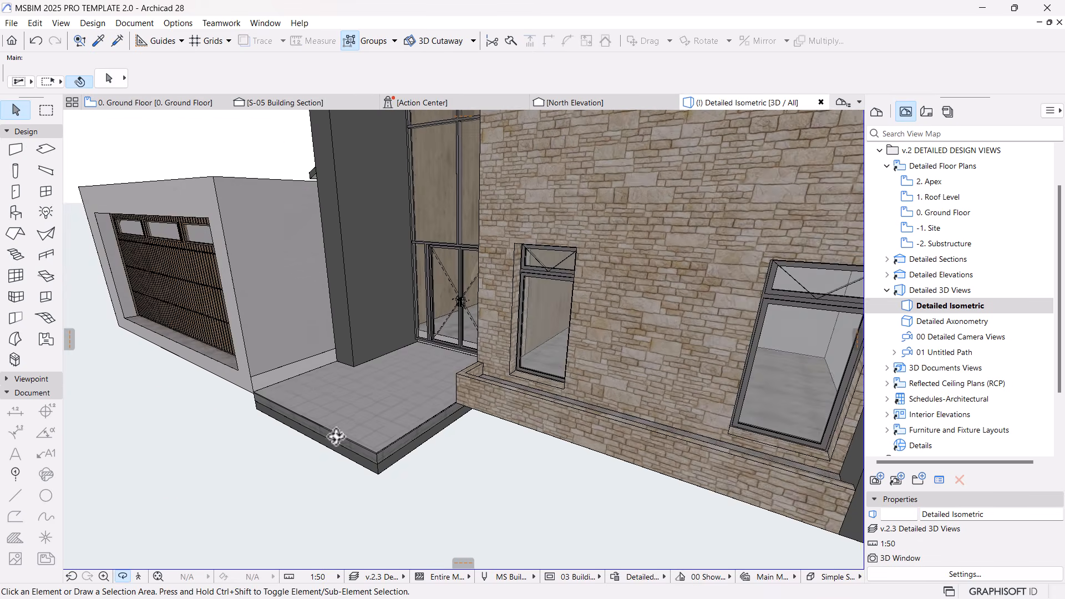
Return to the ground floor plan, bring the area outside the garage door into view, and deselect the slab.
scroll(340, 430, "up", 3)
scroll(340, 430, "down", 6)
middle_click_drag(409, 435, 535, 387, "shift")
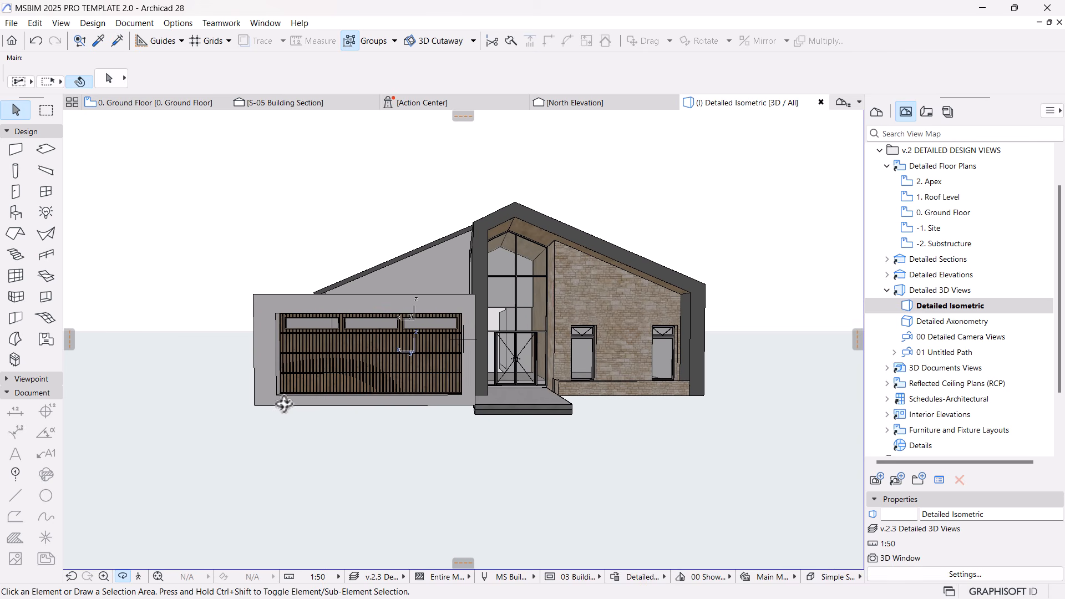
left_click(152, 103)
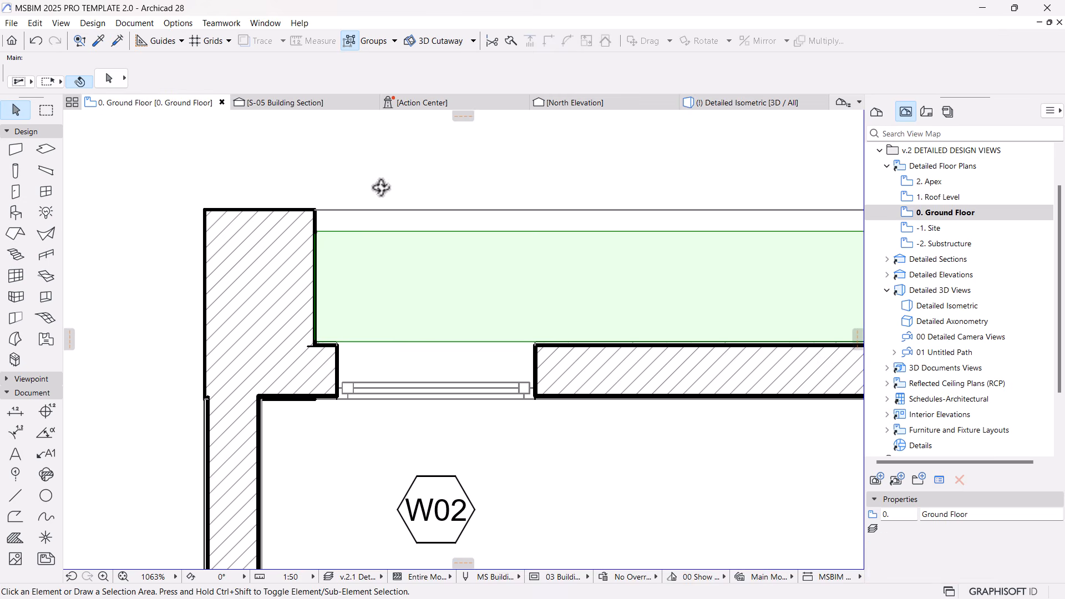
scroll(423, 214, "down", 6)
middle_click_drag(521, 246, 260, 252)
middle_click_drag(487, 174, 500, 236)
scroll(499, 166, "up", 5)
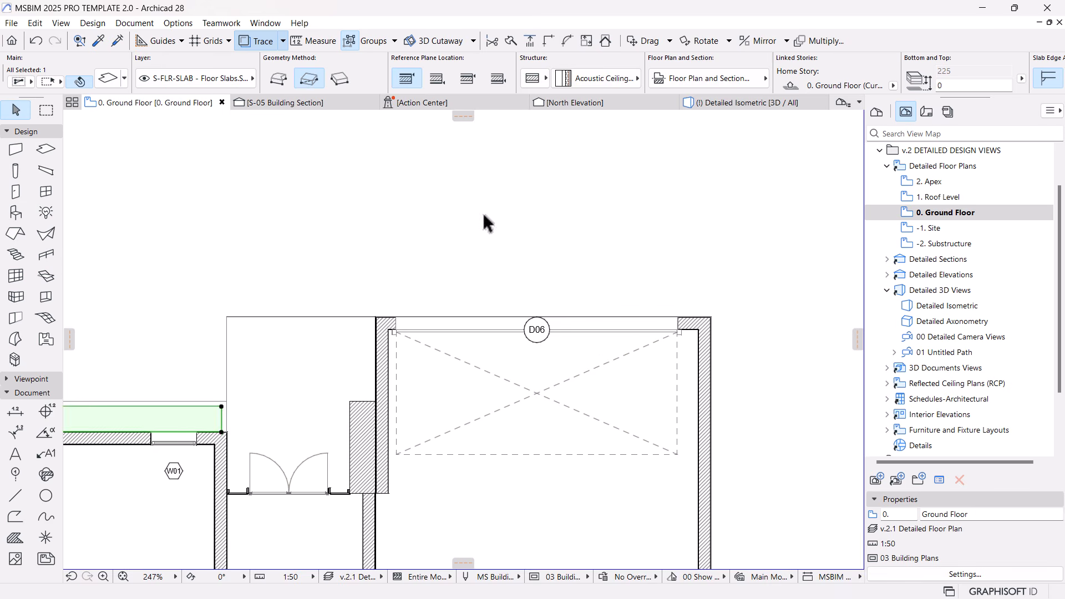
left_click(132, 271)
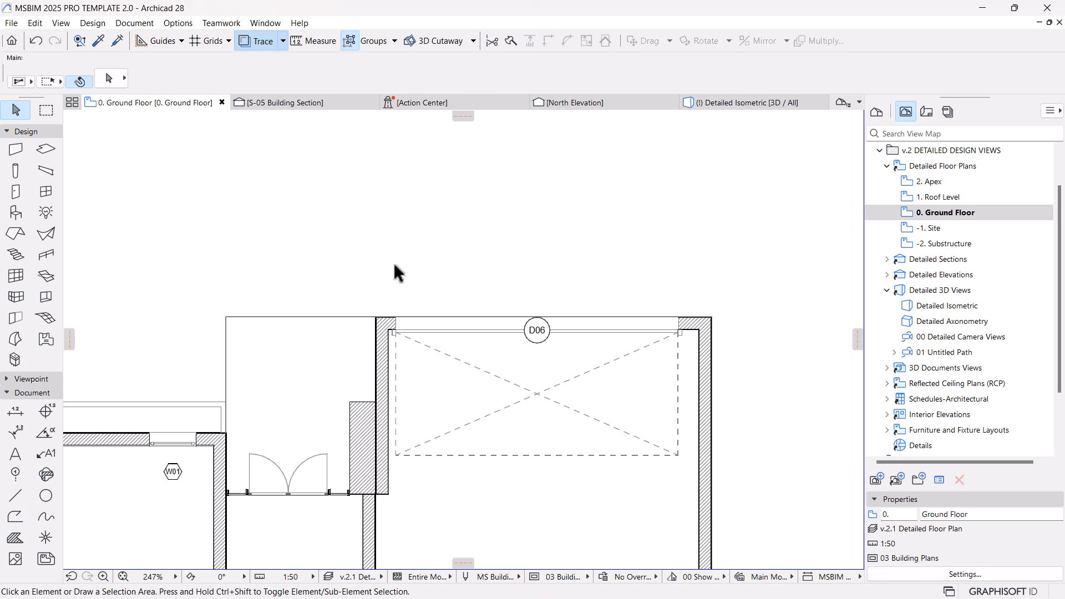
Set up the Beam tool with a rectangular section and the Concrete building material.
left_click(50, 172)
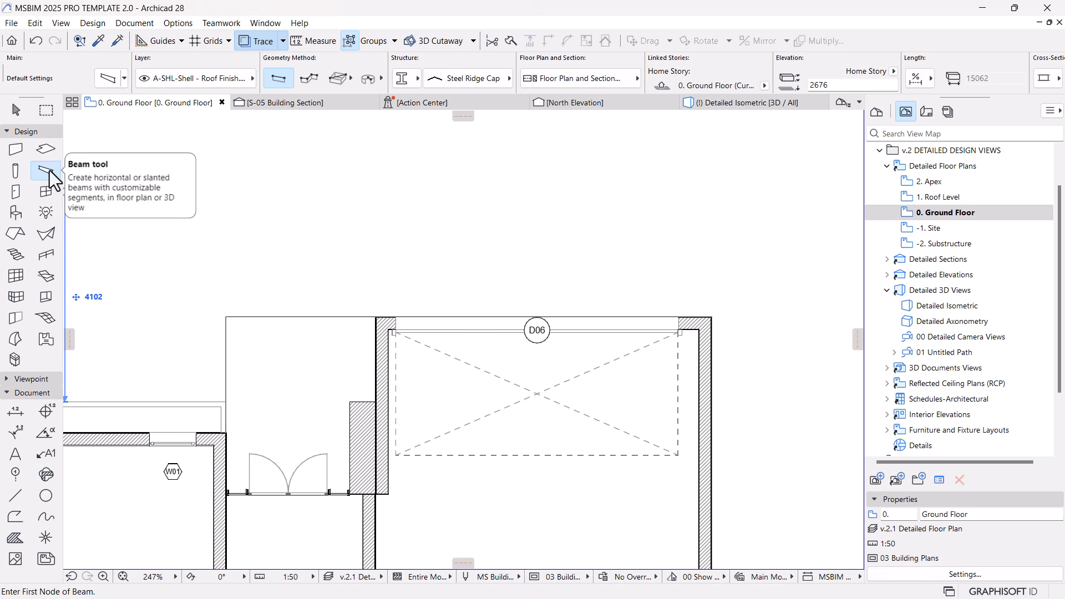
left_click(399, 82)
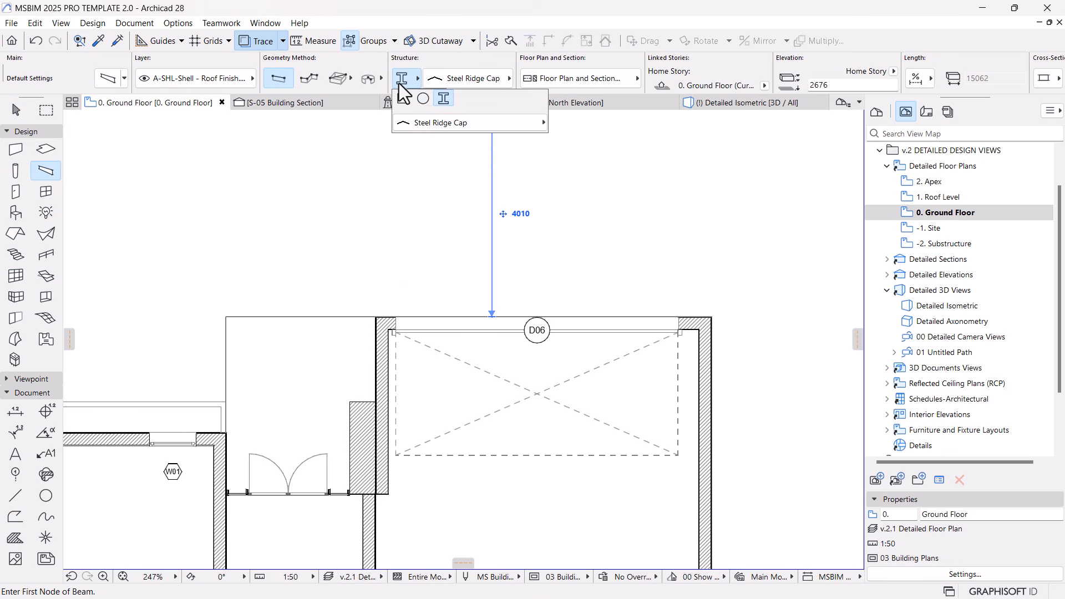
left_click(403, 99)
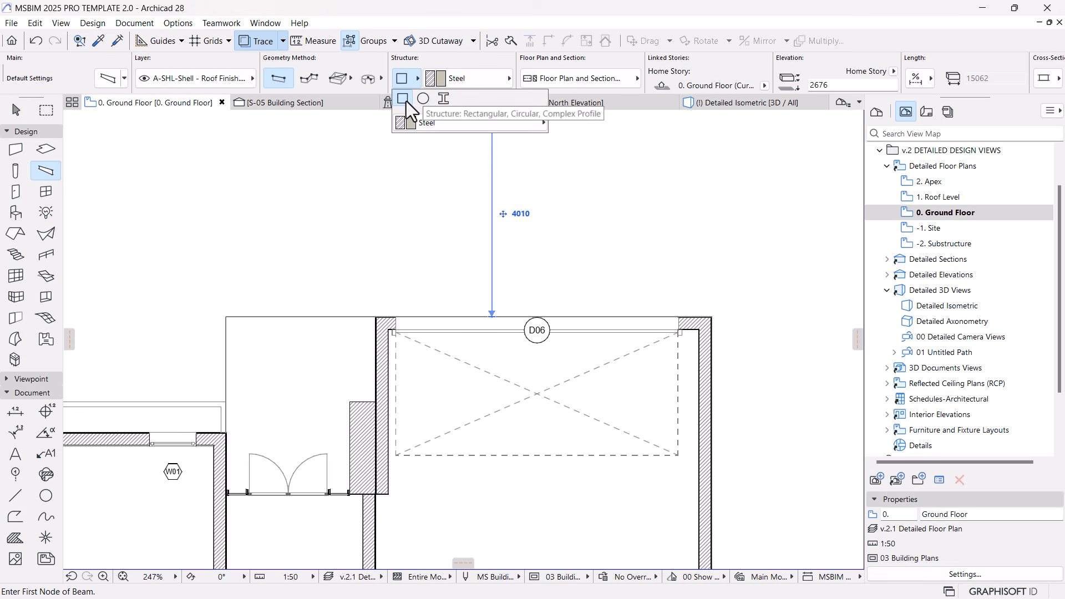
left_click(464, 78)
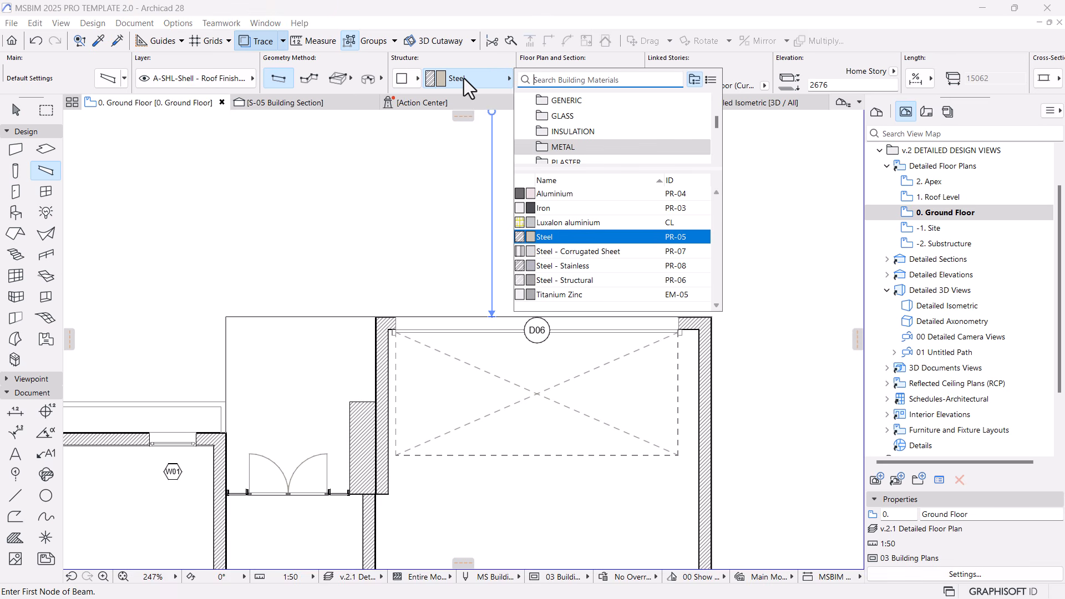
type("con")
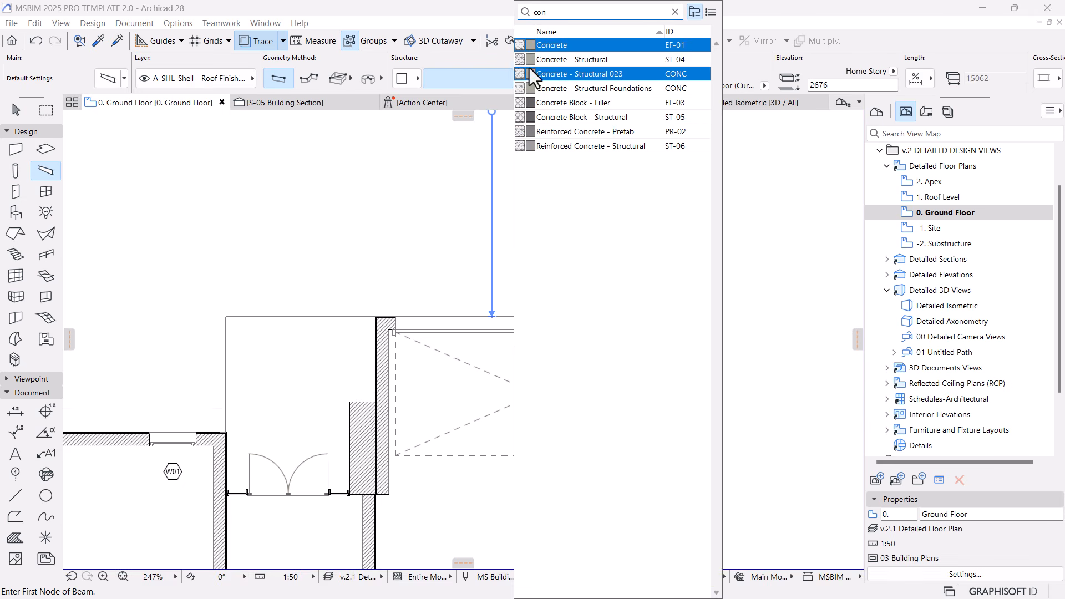
left_click(563, 47)
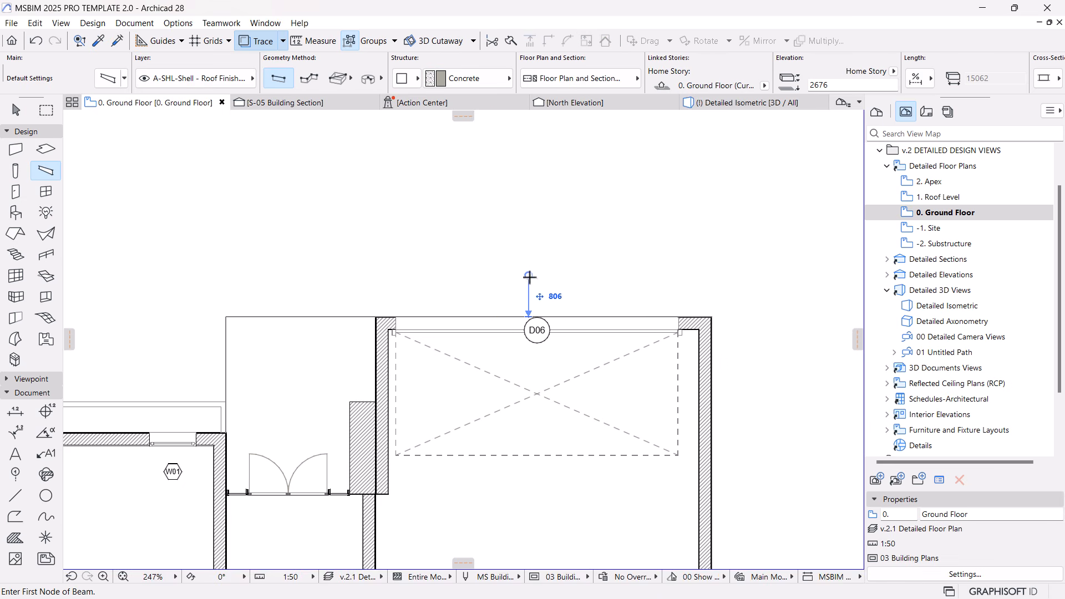
Draw a 6000 mm beam straight outward from the middle of garage door D06's outer edge.
scroll(476, 220, "down", 1)
scroll(431, 275, "down", 5)
scroll(491, 333, "up", 3)
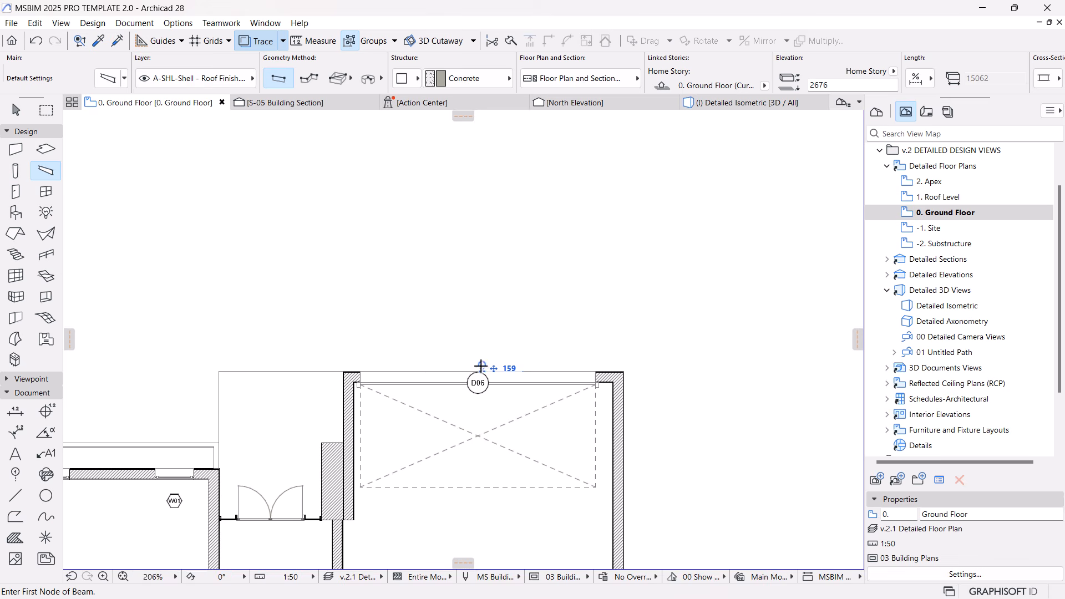
left_click(481, 361)
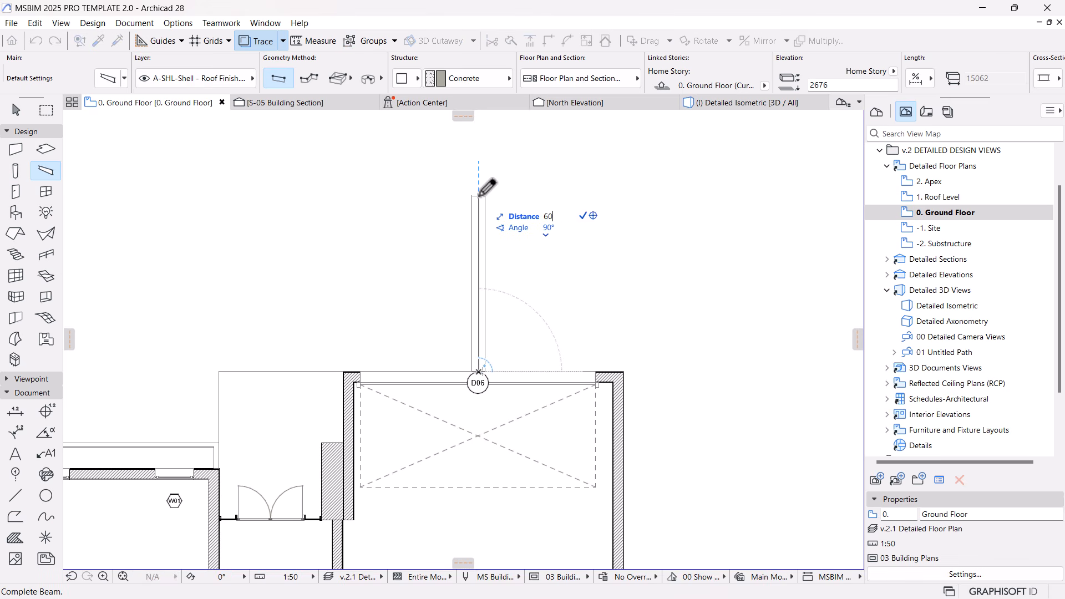
key("Return")
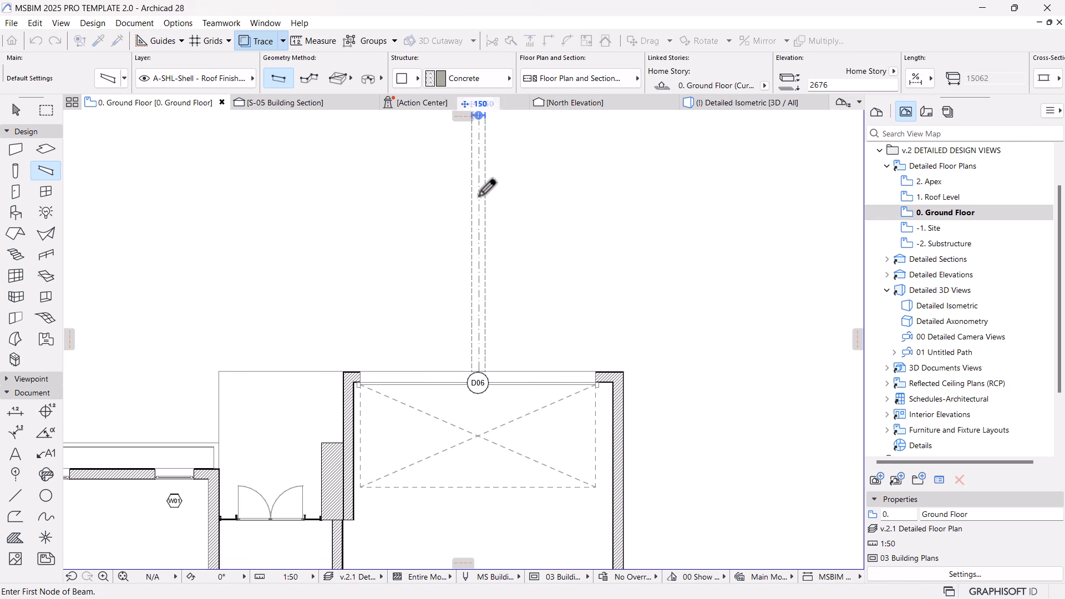
scroll(499, 245, "down", 2)
key("Escape")
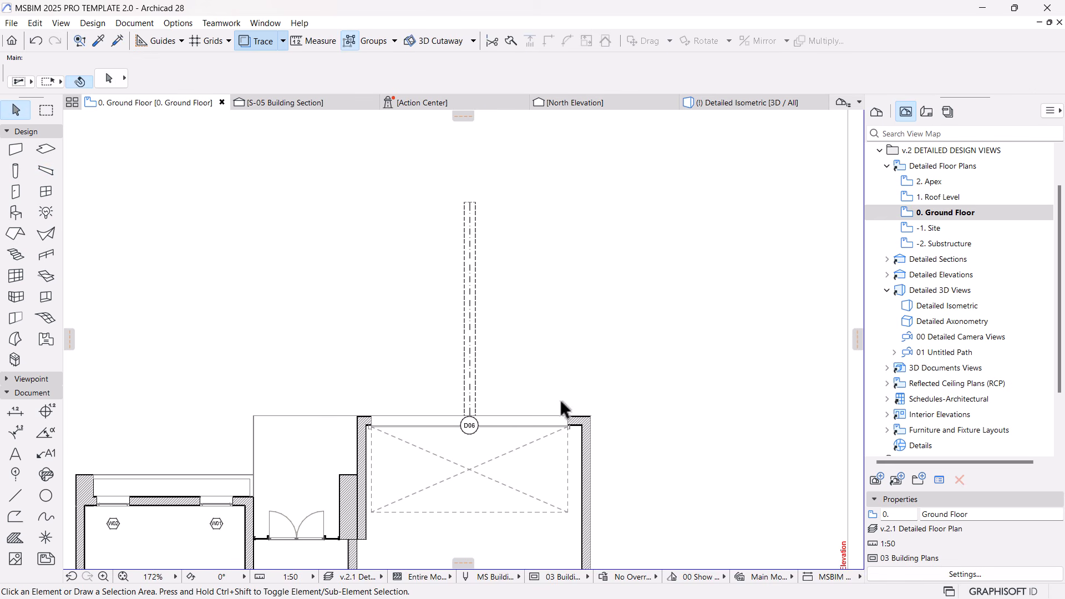
Measure the width of the garage door opening along the outer wall face.
scroll(455, 409, "up", 2)
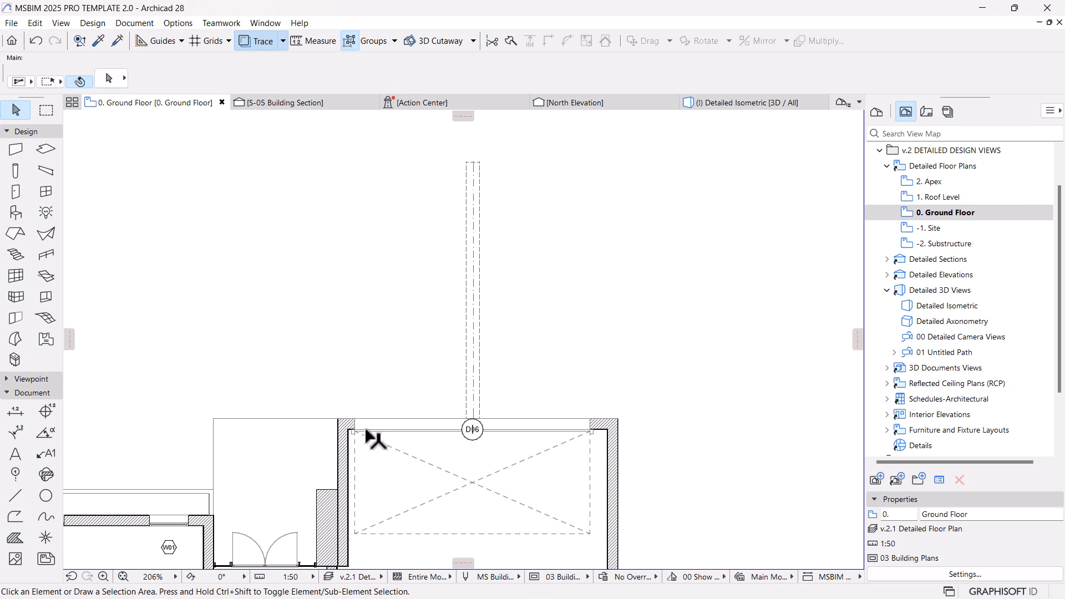
key("m")
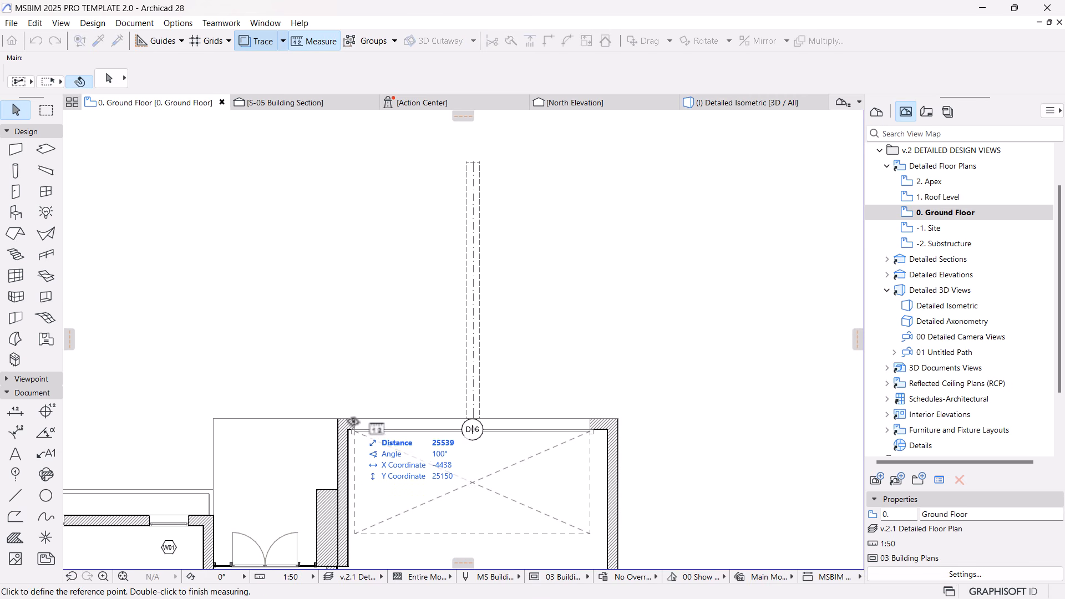
left_click(354, 419)
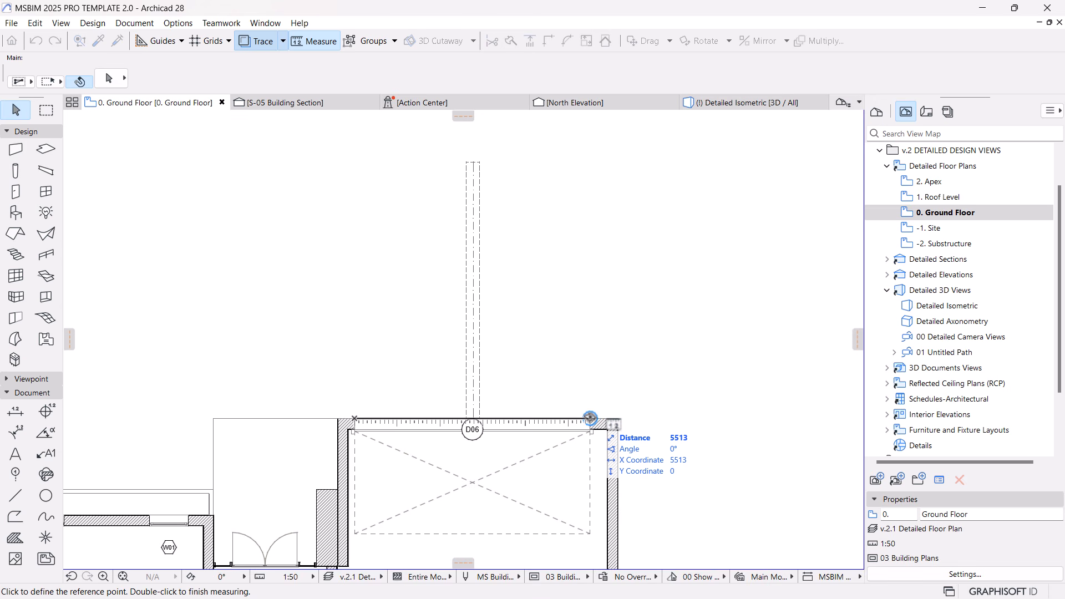
key("Escape")
Set the new beam's cross-section width to 5500 so it forms a driveway slab in front of the garage.
left_click(475, 258)
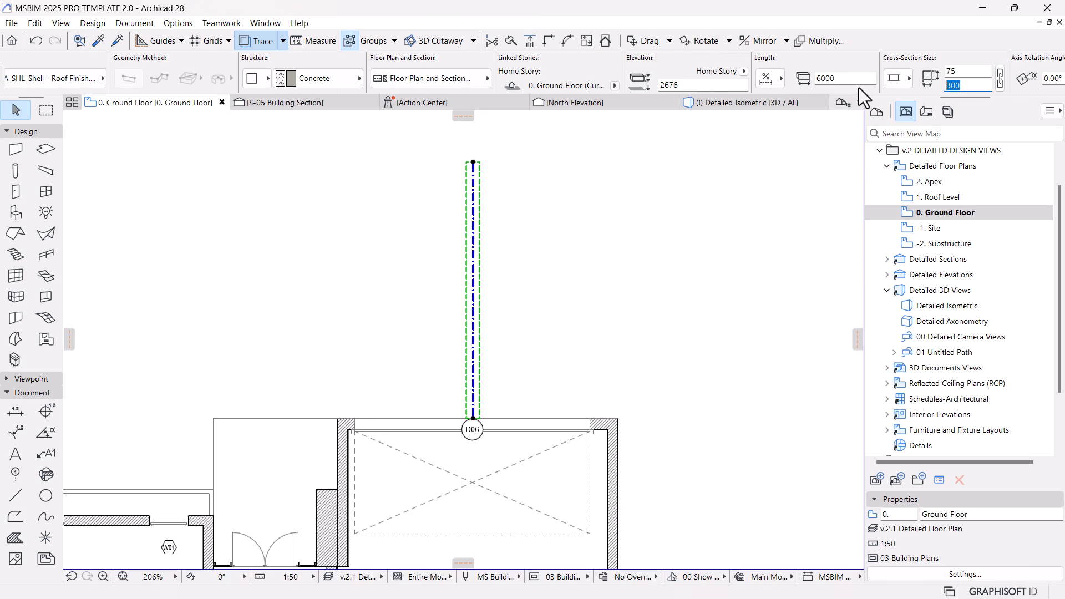
type("5500")
key("Return")
left_click(678, 231)
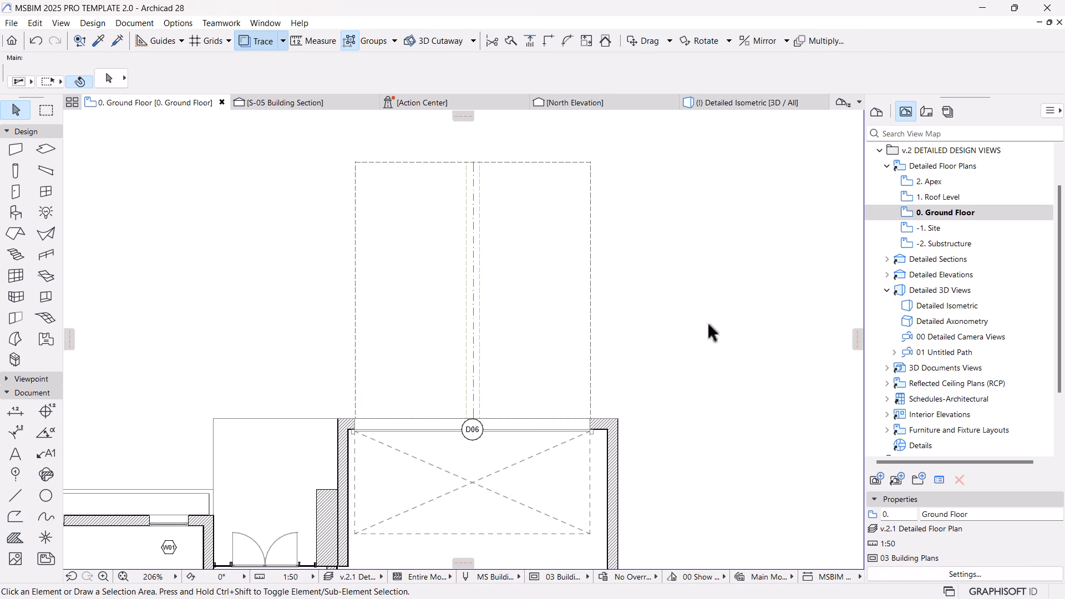
In the 3D view, set the driveway beam's elevation to its home story to 0.
scroll(701, 305, "down", 5)
left_click(712, 107)
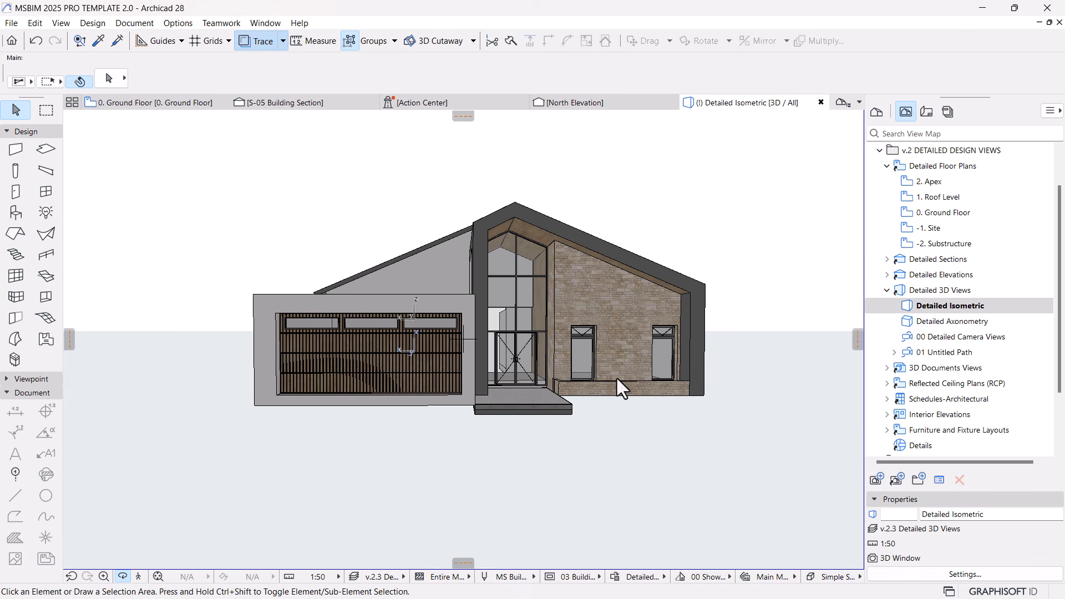
left_click(442, 294)
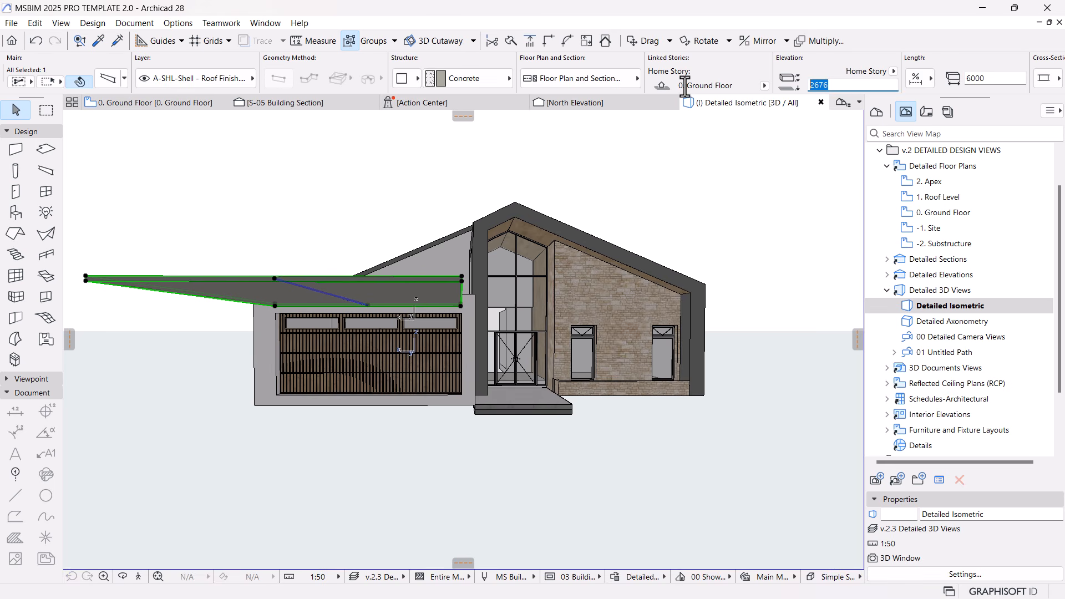
type("0")
key("Return")
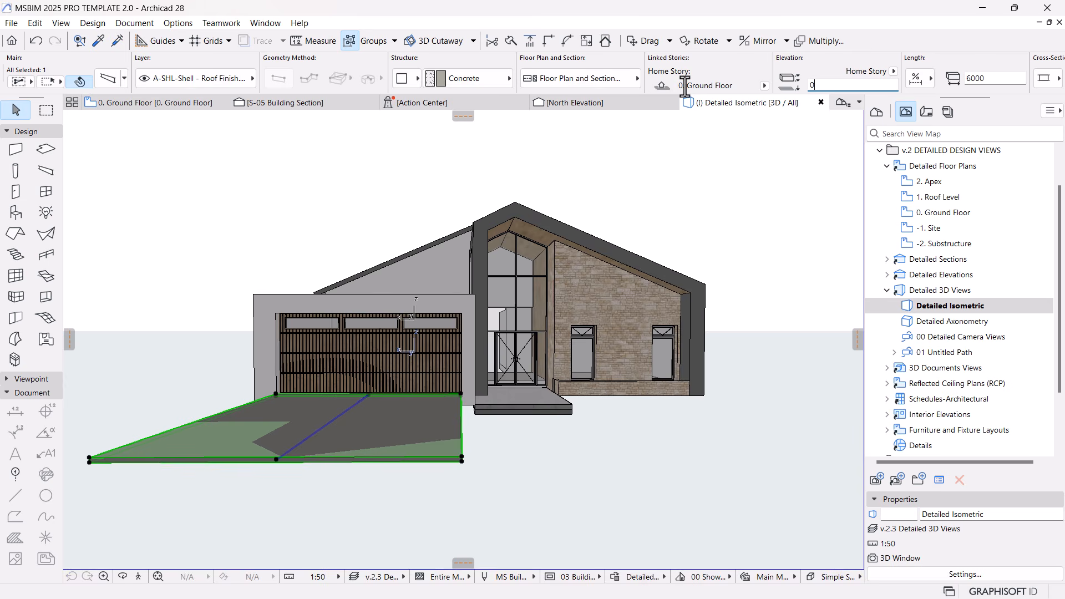
Make the driveway beam inclined with a 2° slope angle.
left_click(693, 493)
middle_click_drag(587, 387, 601, 406, "shift")
left_click(593, 408)
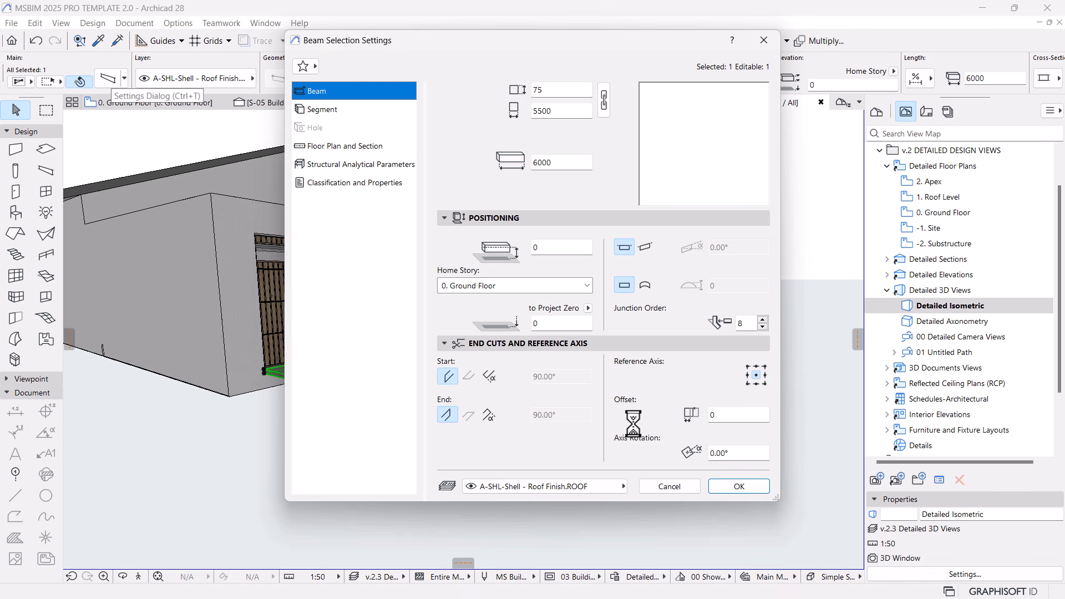
left_click(644, 248)
left_click(757, 248)
type("2")
key("Return")
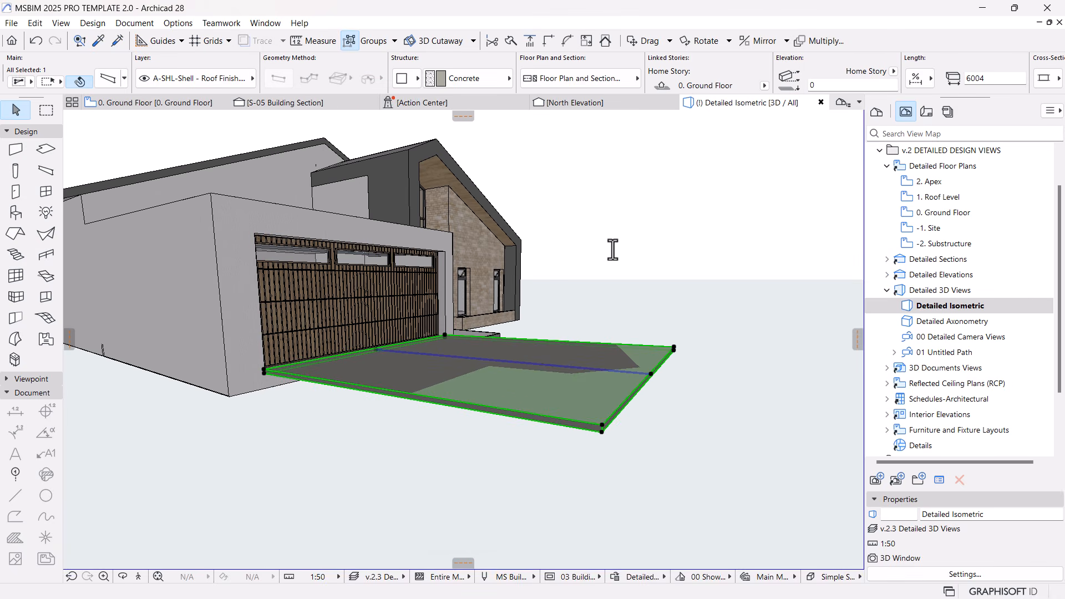
On the ground floor plan, mirror the driveway beam about a horizontal axis through its midpoint to reverse its slope.
left_click(181, 104)
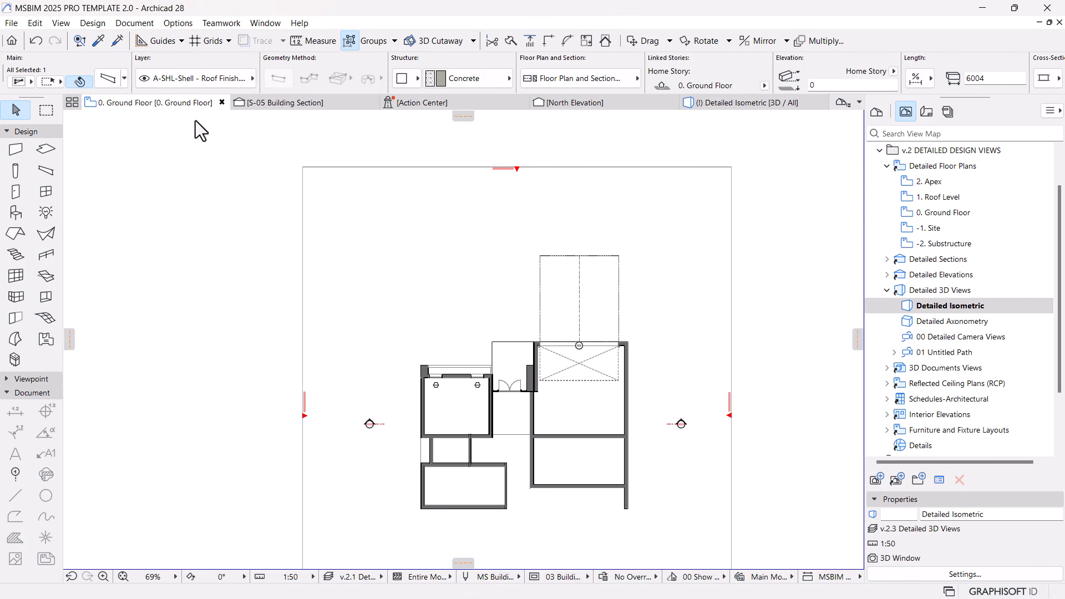
scroll(615, 299, "up", 3)
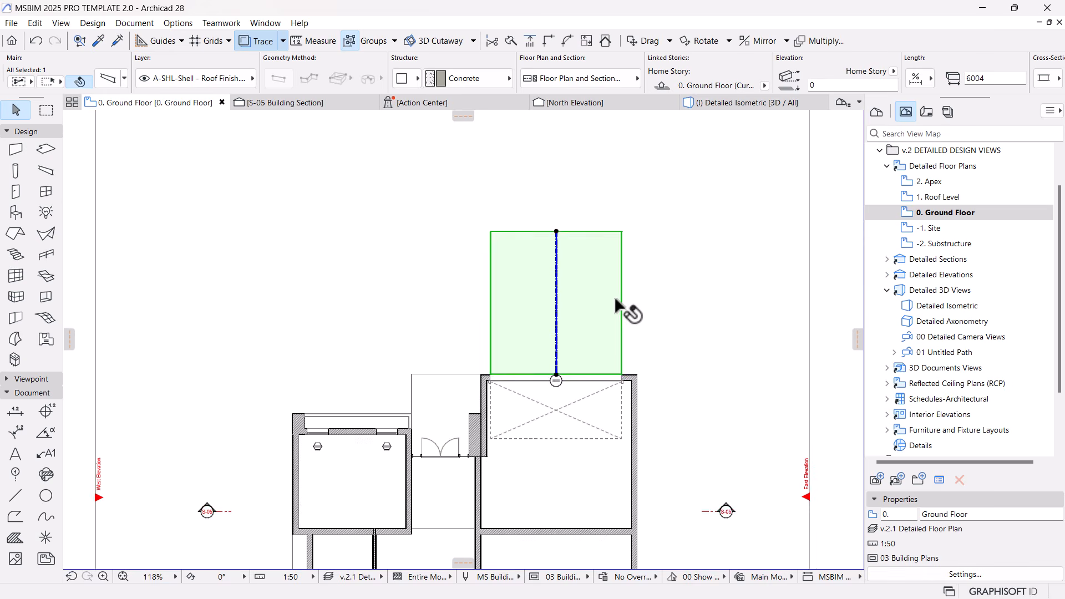
left_click(553, 304)
left_click(128, 142)
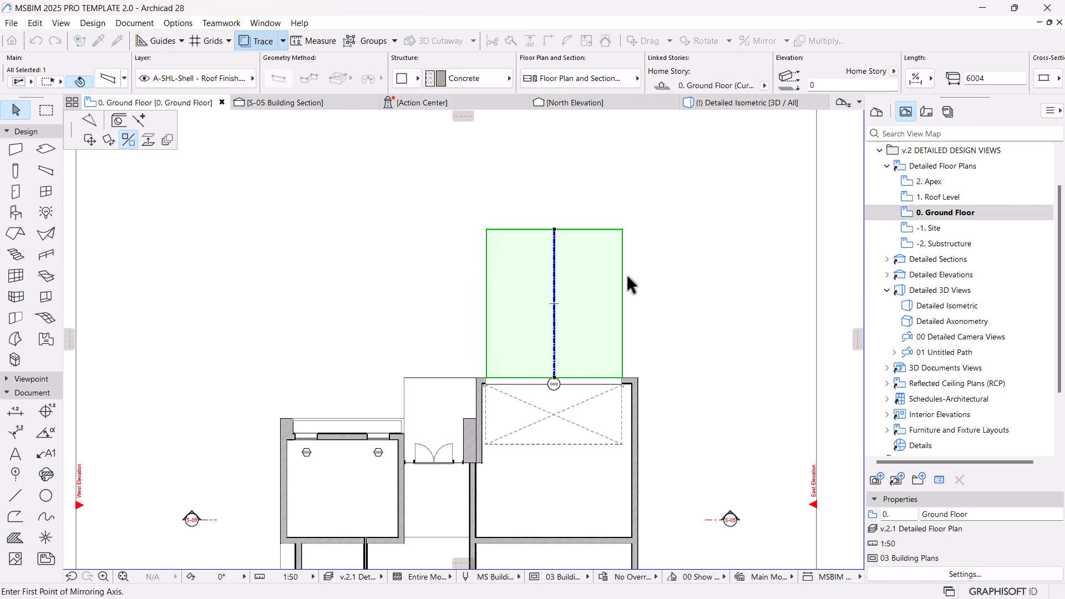
left_click(553, 304)
left_click(789, 303)
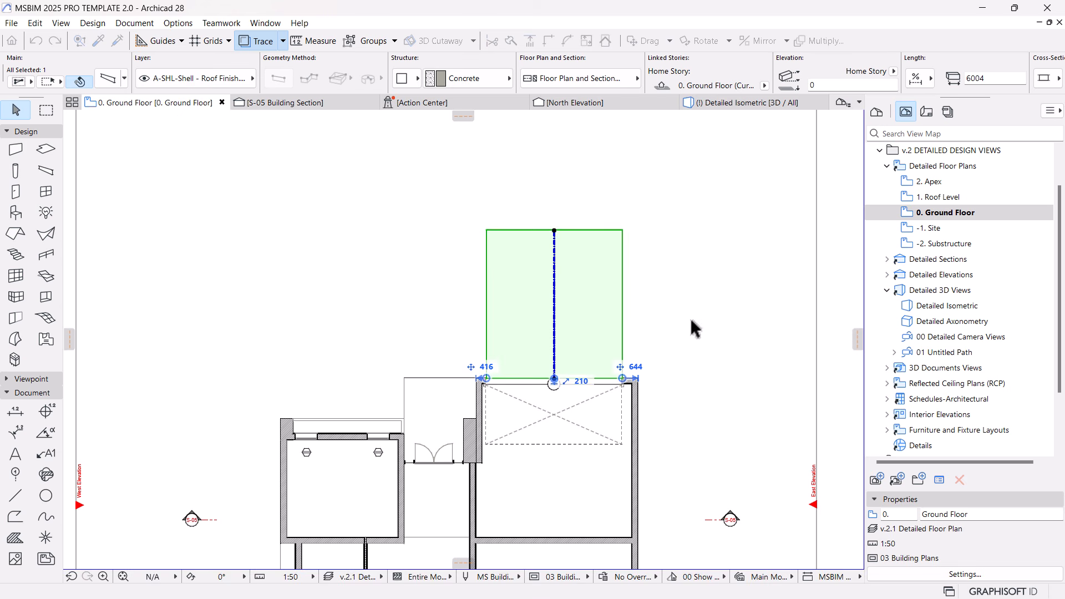
In the 3D view, move the driveway beam vertically down 247 mm to the threshold below the garage door.
left_click(731, 99)
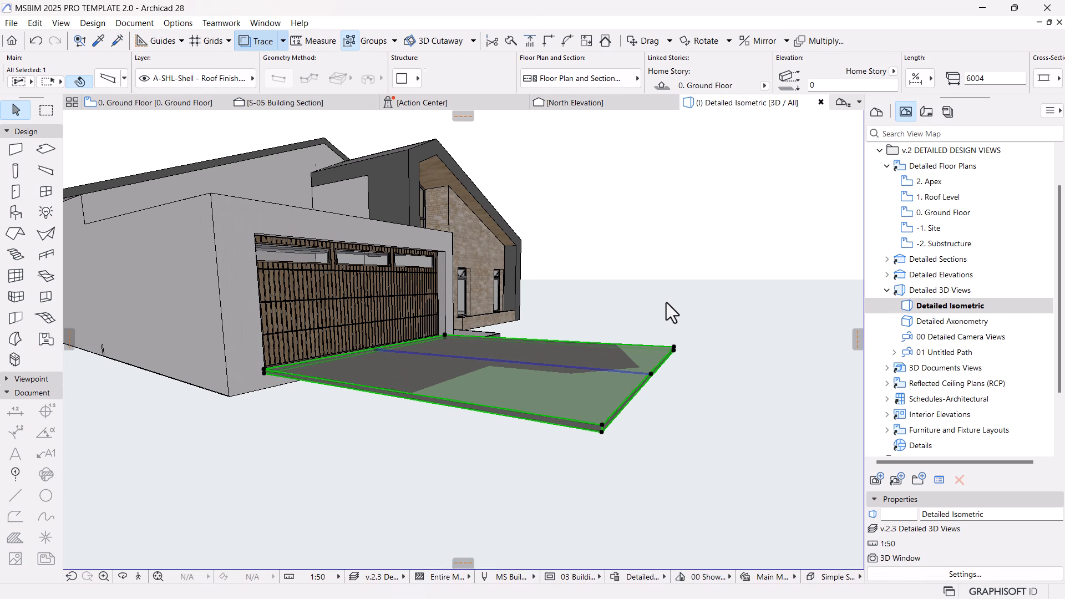
scroll(236, 372, "up", 3)
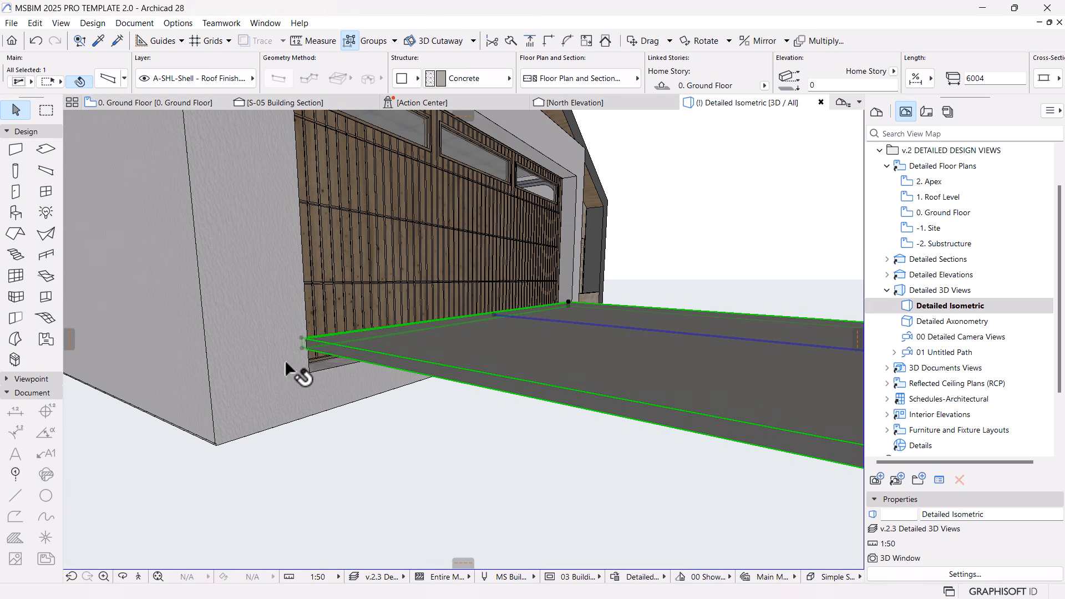
key("ctrl+d")
left_click(306, 366)
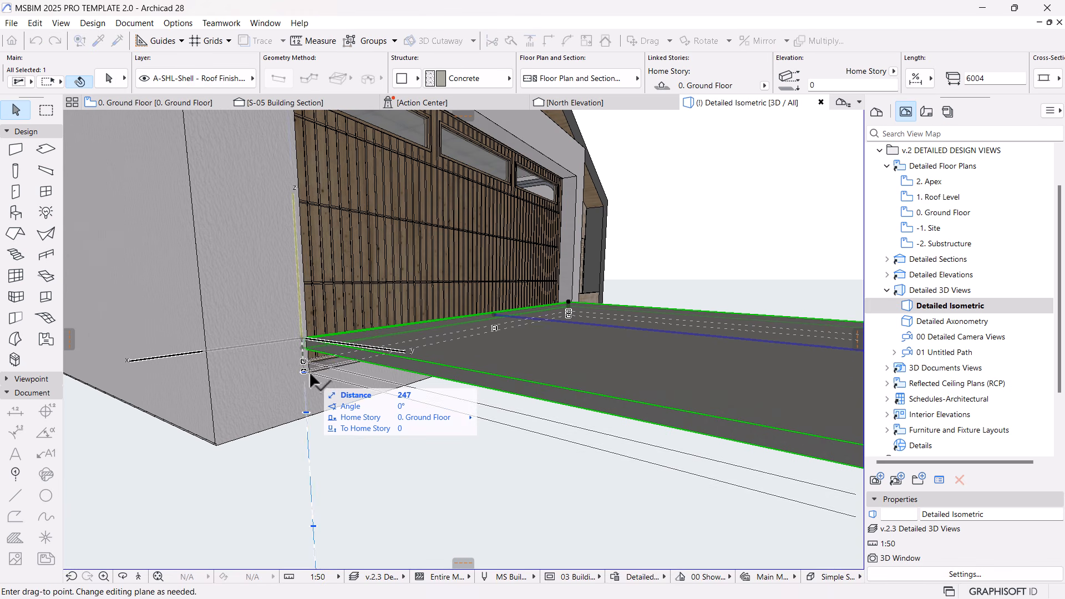
left_click(309, 371)
scroll(317, 383, "down", 5)
scroll(318, 383, "down", 2)
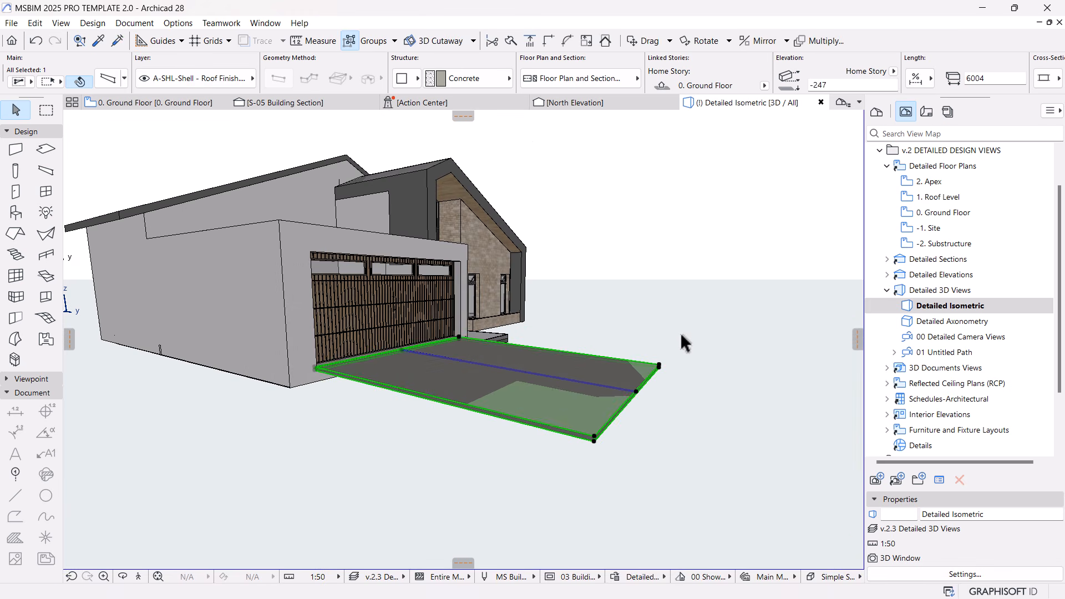
Examine the sloped driveway's fit against the garage and the entrance slab from the front and side.
left_click(688, 389)
key("o")
left_click_drag(687, 390, 490, 406)
scroll(480, 344, "up", 3)
scroll(491, 359, "down", 3)
key("Escape")
left_click(483, 404)
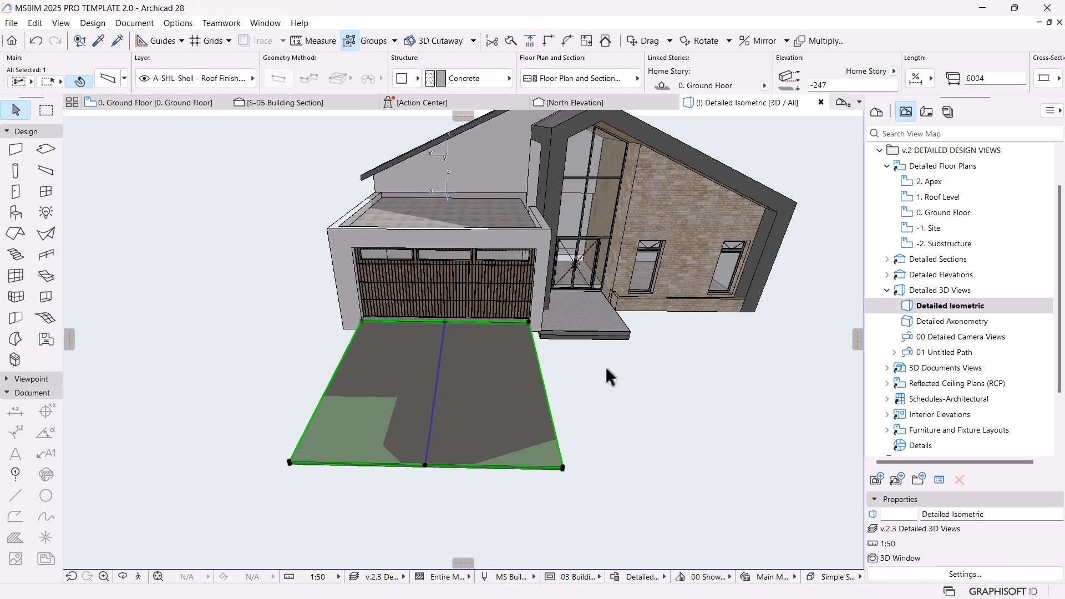
scroll(408, 363, "up", 2)
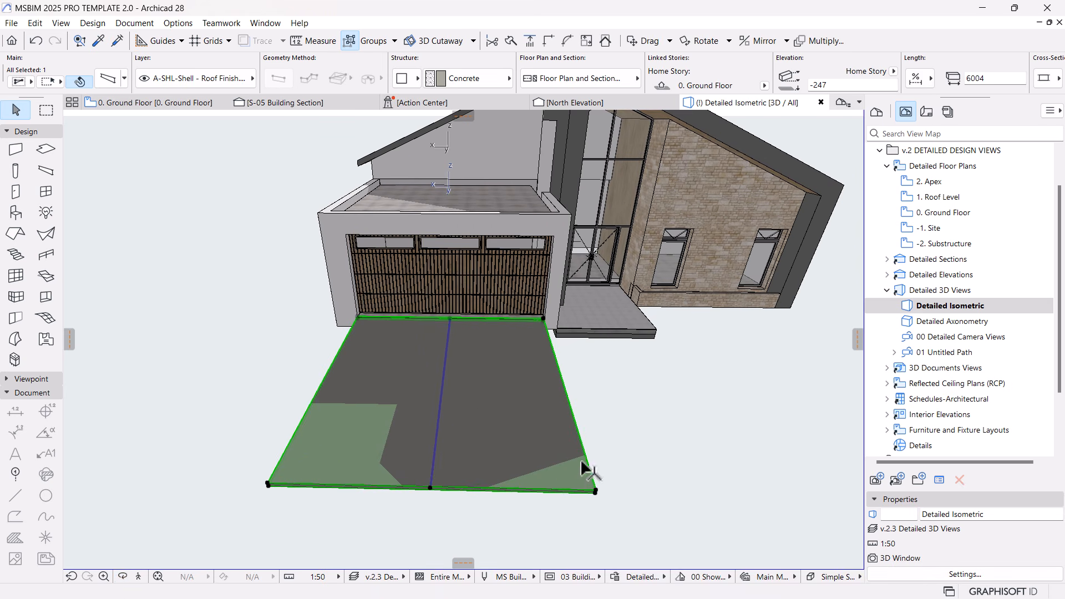
mouse_move(438, 507)
middle_mouse_down("shift")
mouse_move(388, 419)
mouse_move(313, 344)
middle_mouse_up("shift")
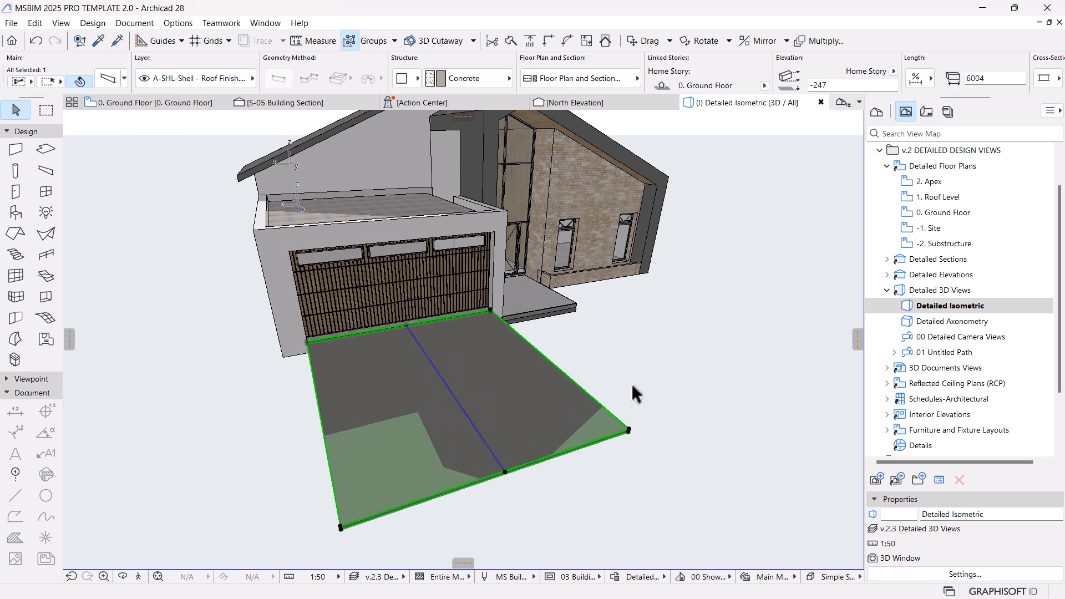
Place a copy of the sloped driveway beam 5500 mm to the side, against the edge nearest the entrance slab.
right_click(648, 351)
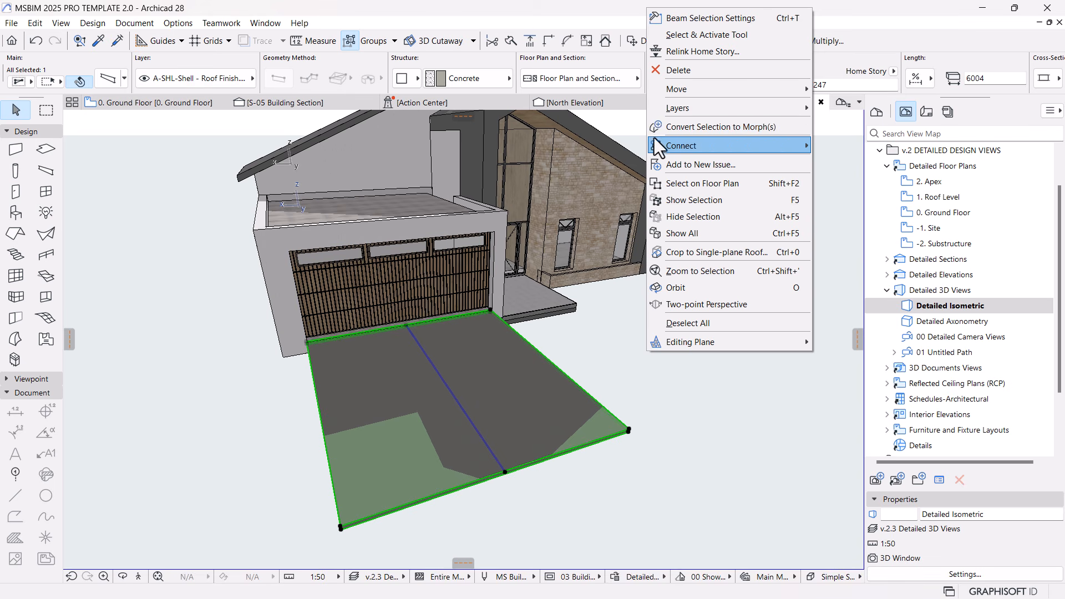
left_click(309, 148)
left_click(691, 369)
left_click(511, 391)
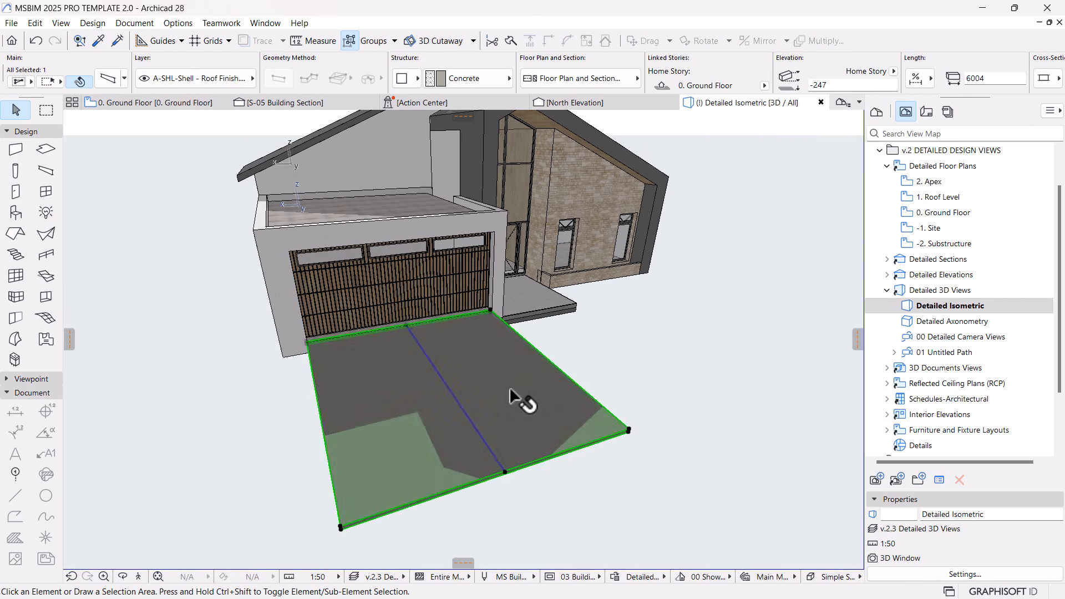
scroll(621, 405, "up", 2)
scroll(625, 409, "down", 2)
key("ctrl+shift+d")
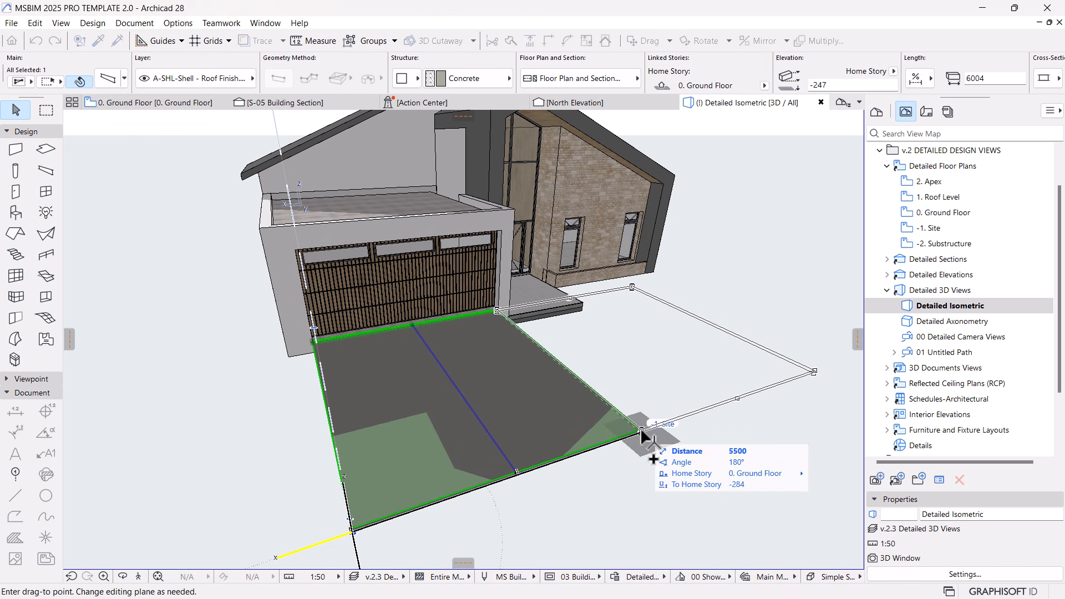
left_click(641, 431)
scroll(896, 75, "down", 3)
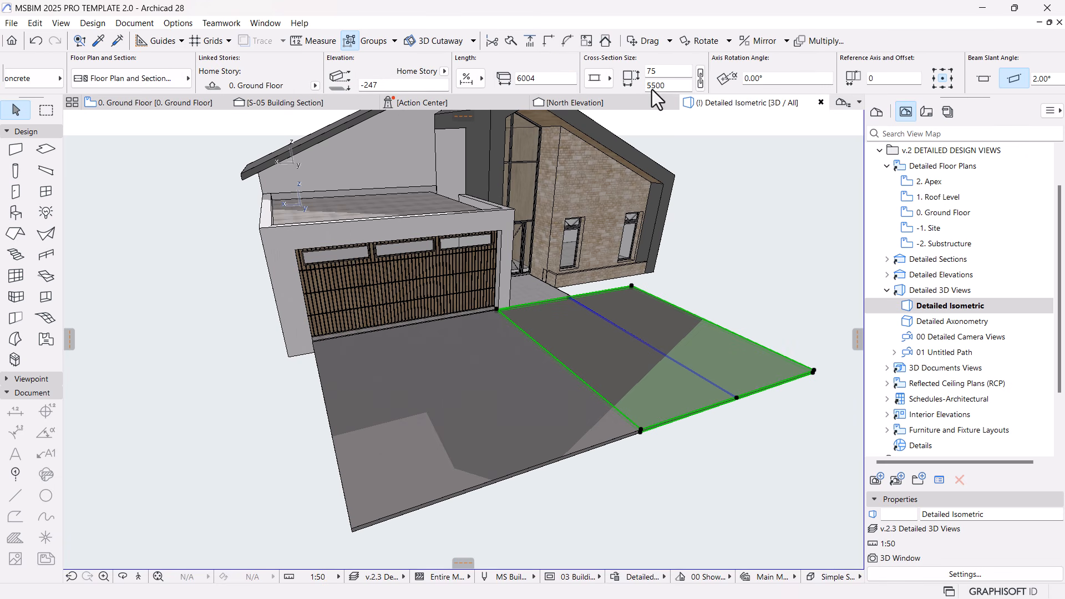
Set the copied beam's width to 100 mm and move it so its lower corner meets the driveway's front corner nearest the entrance.
type("100")
key("Return")
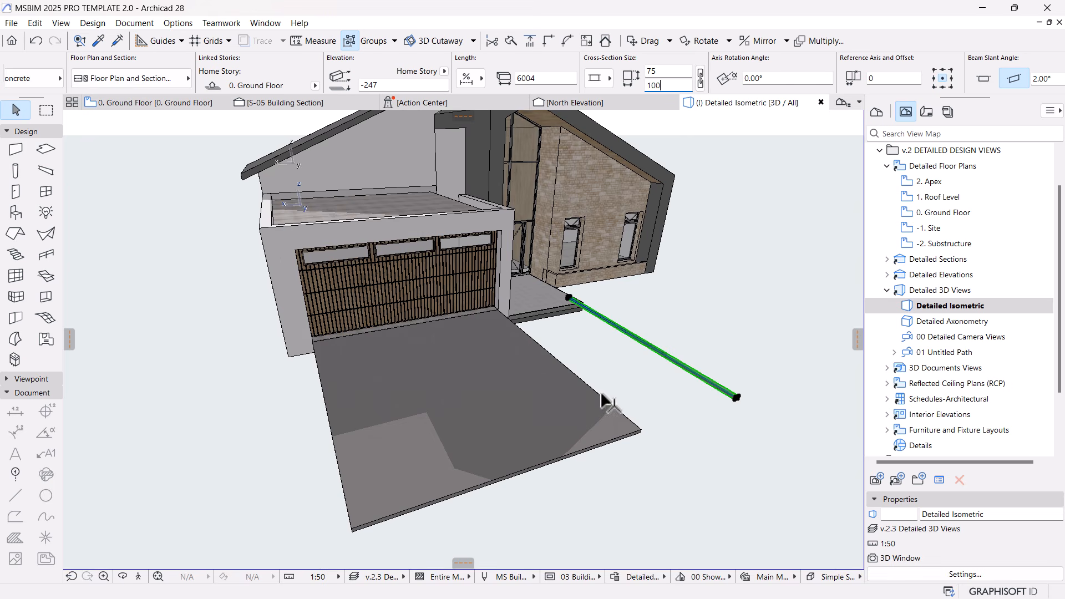
scroll(774, 384, "up", 5)
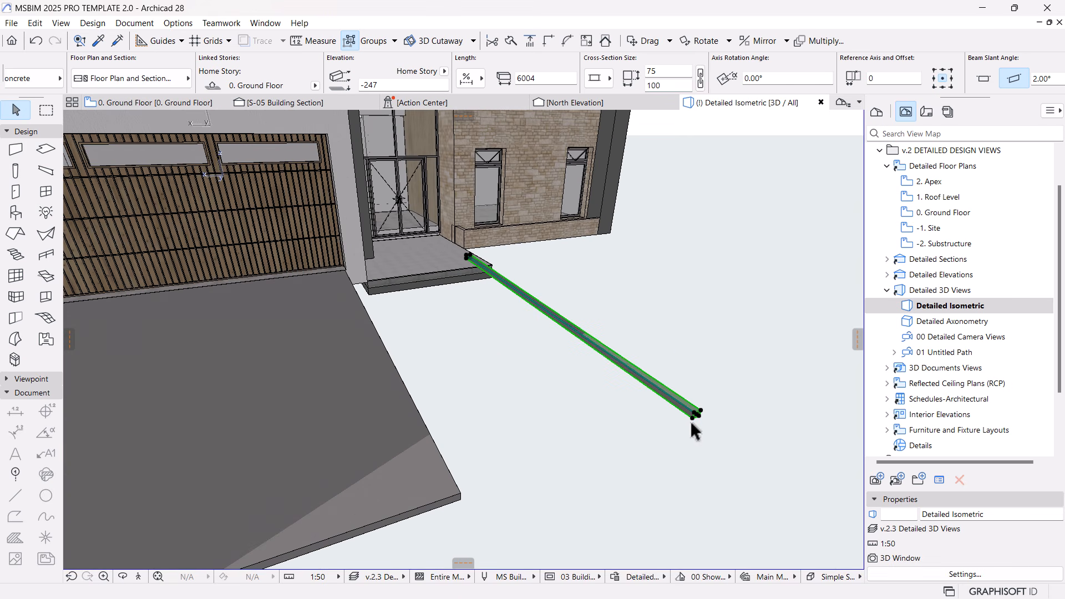
left_click(694, 421)
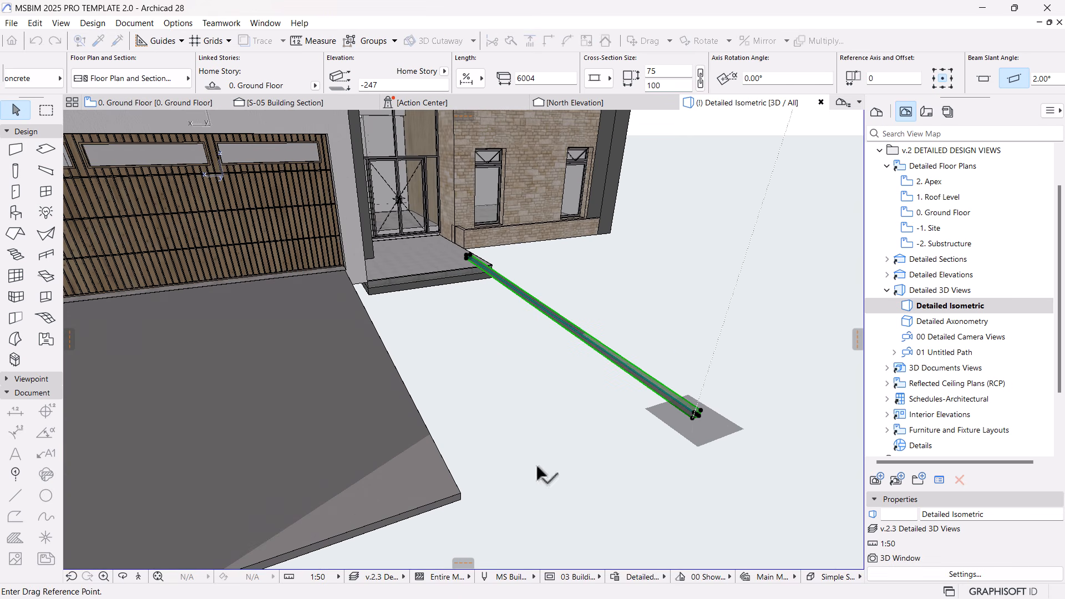
left_click(458, 496)
Set the narrow edge beam's height to 150 mm and its bottom elevation to -200.
scroll(469, 495, "up", 1)
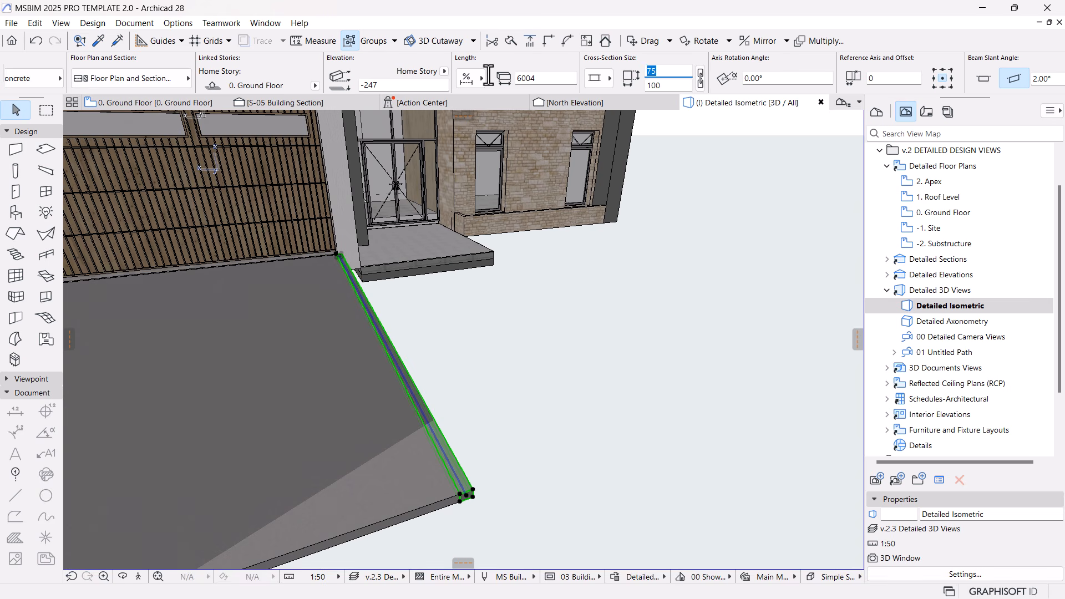
middle_click_drag(409, 323, 792, 314, "shift")
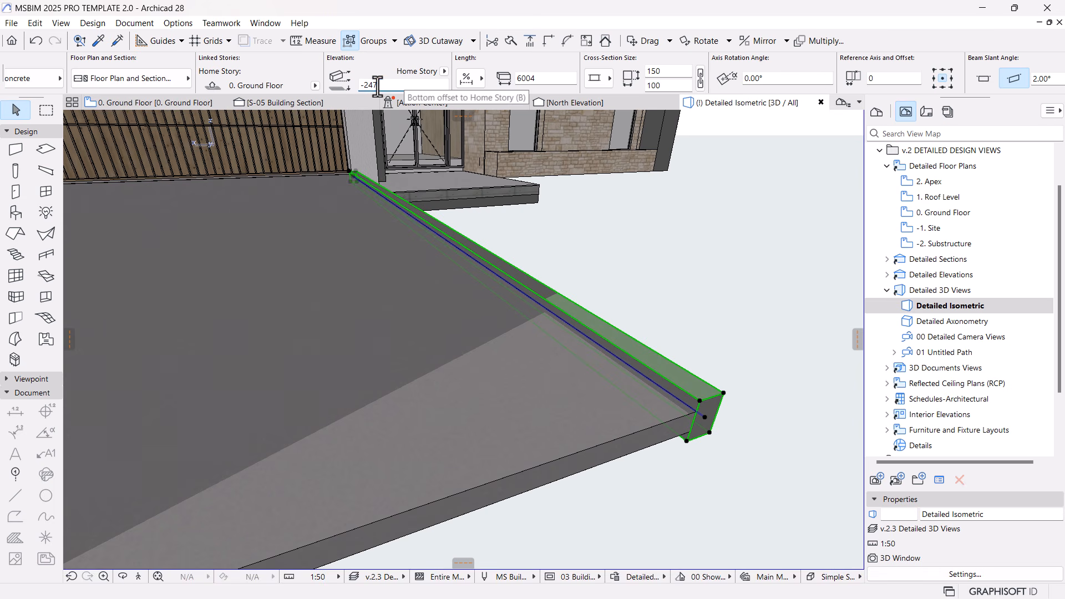
type("00")
key("Return")
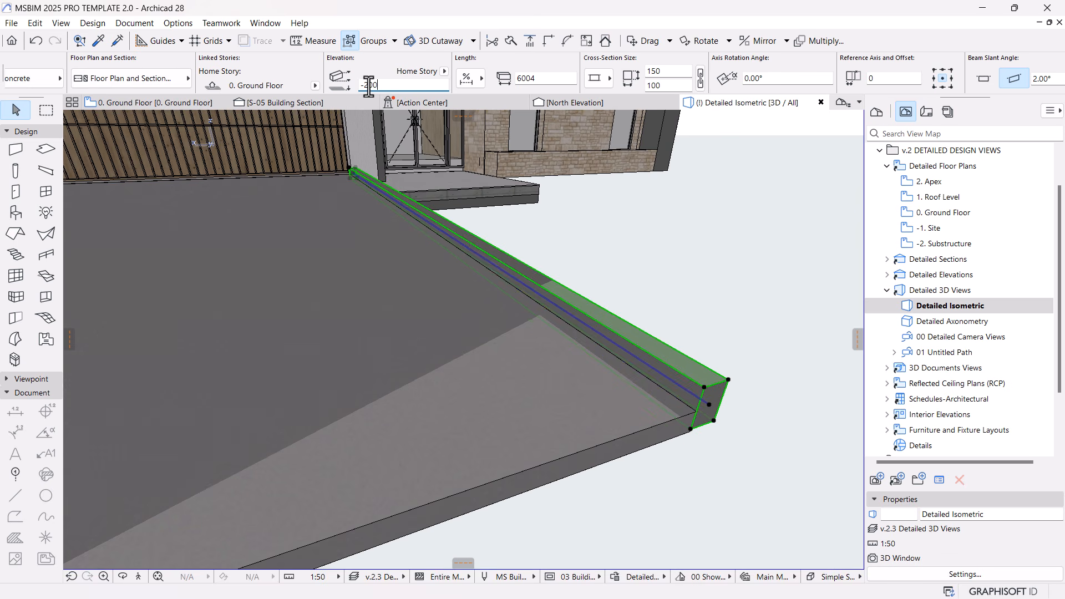
Move the edge beam down 9 mm so its lower corner meets the bottom corner of the driveway.
scroll(710, 427, "up", 4)
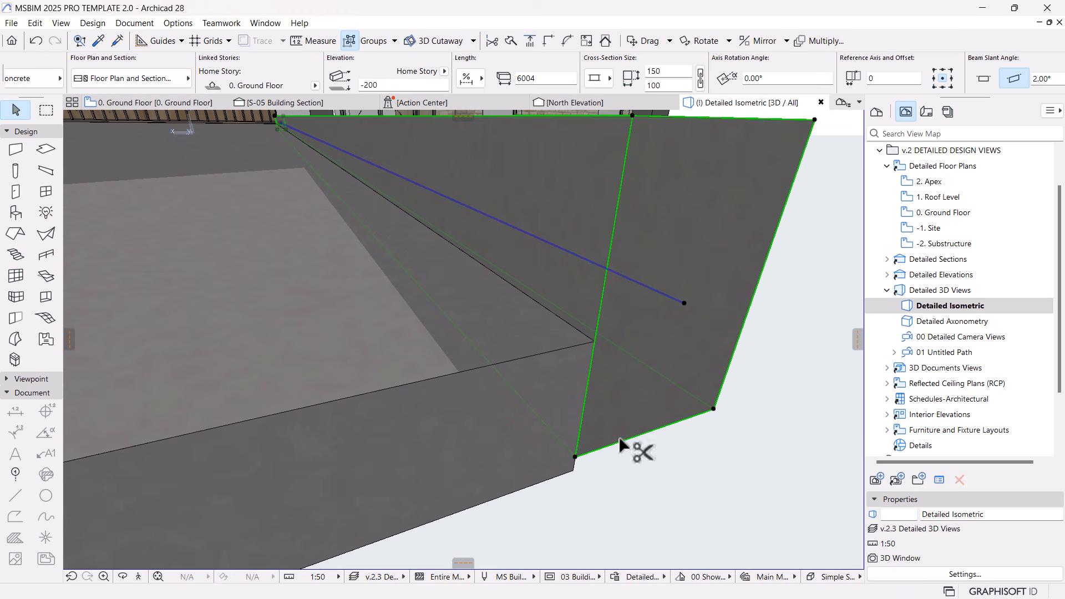
key("ctrl+d")
left_click(575, 456)
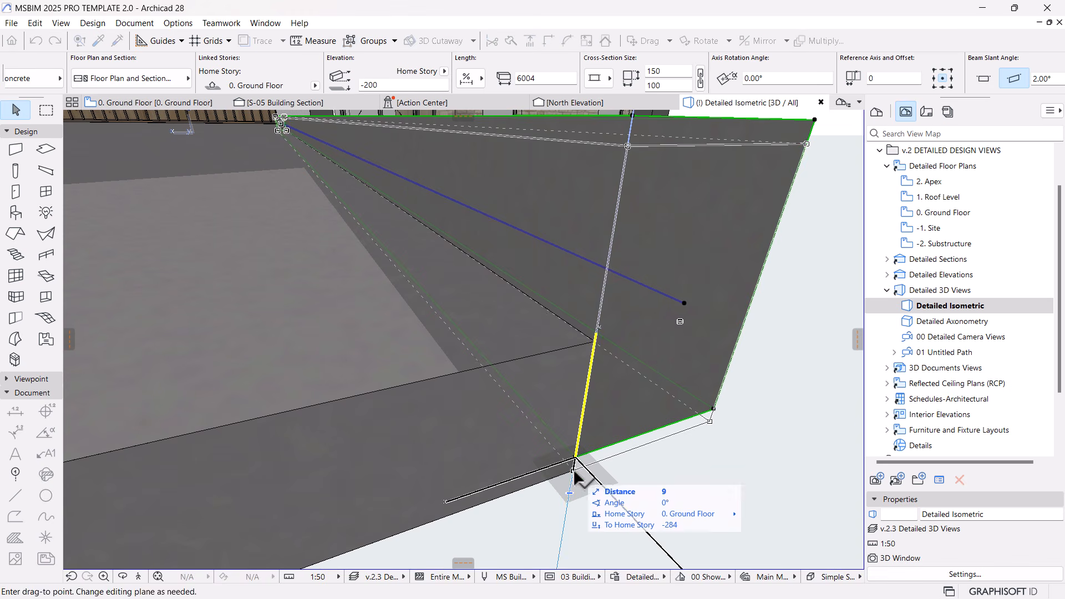
left_click(582, 465)
scroll(638, 459, "down", 5)
middle_click_drag(665, 399, 668, 392)
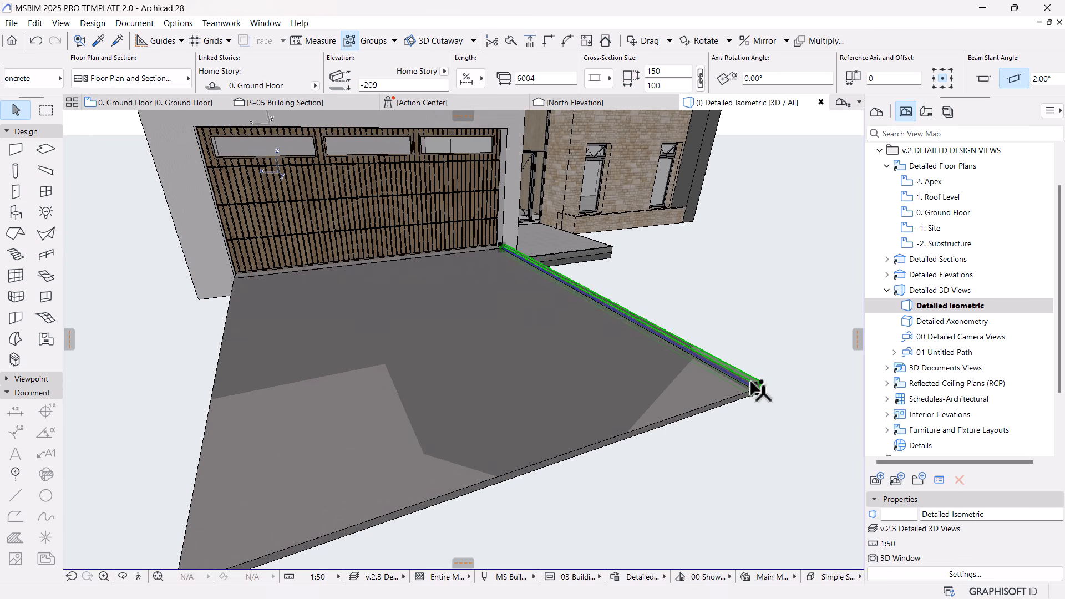
On the ground floor plan, mirror a copy of the edge beam about a vertical axis through the garage door's centre.
left_click(155, 102)
left_click(601, 298)
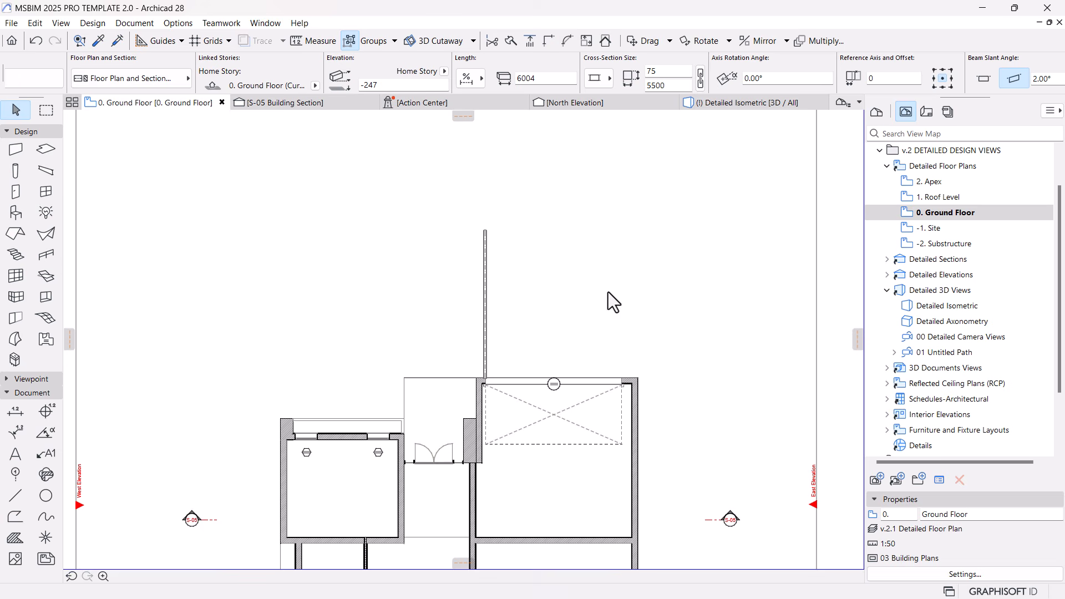
left_click(486, 247)
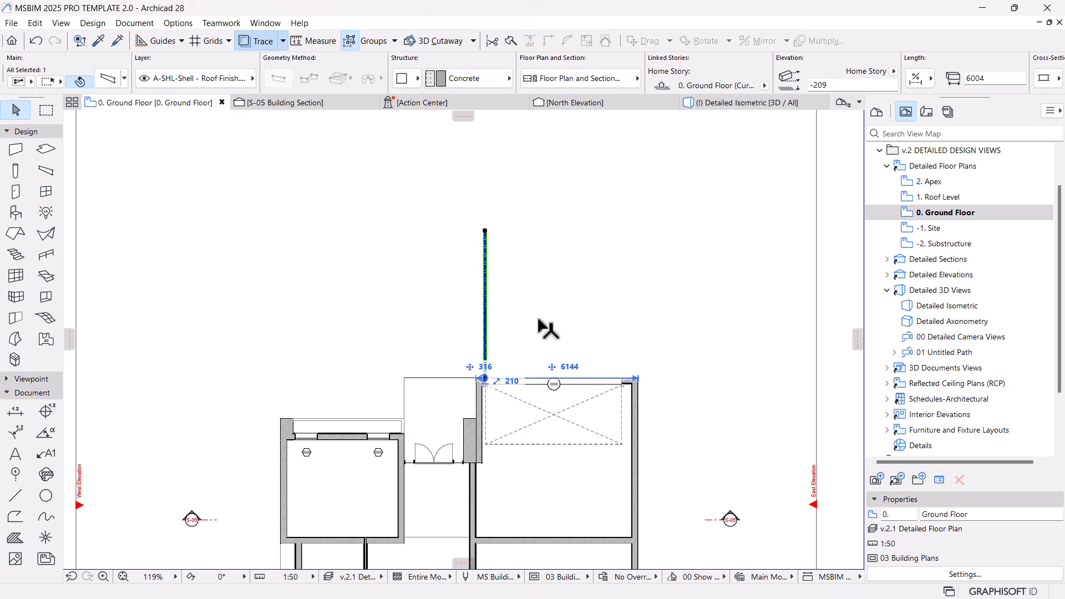
scroll(544, 328, "up", 2)
key("ctrl+shift+m")
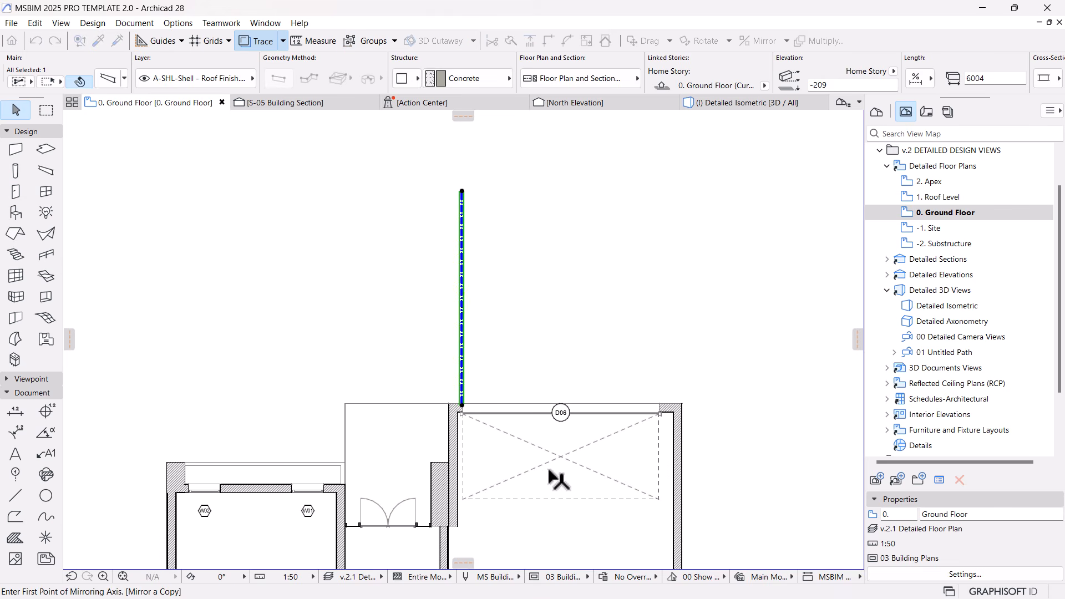
left_click(560, 459)
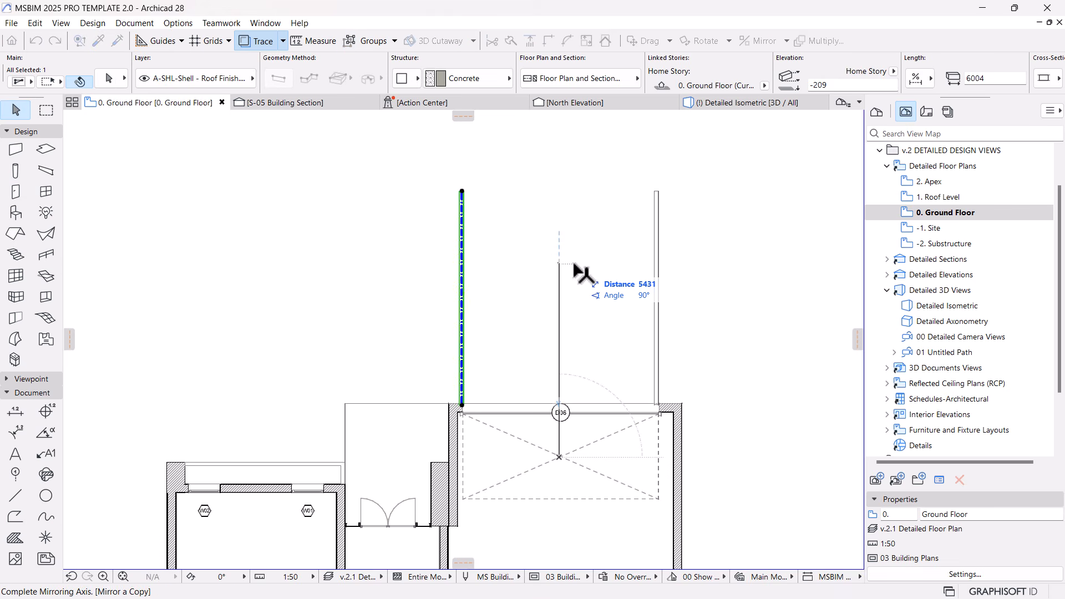
left_click(647, 283)
scroll(688, 391, "up", 3)
scroll(694, 399, "up", 2)
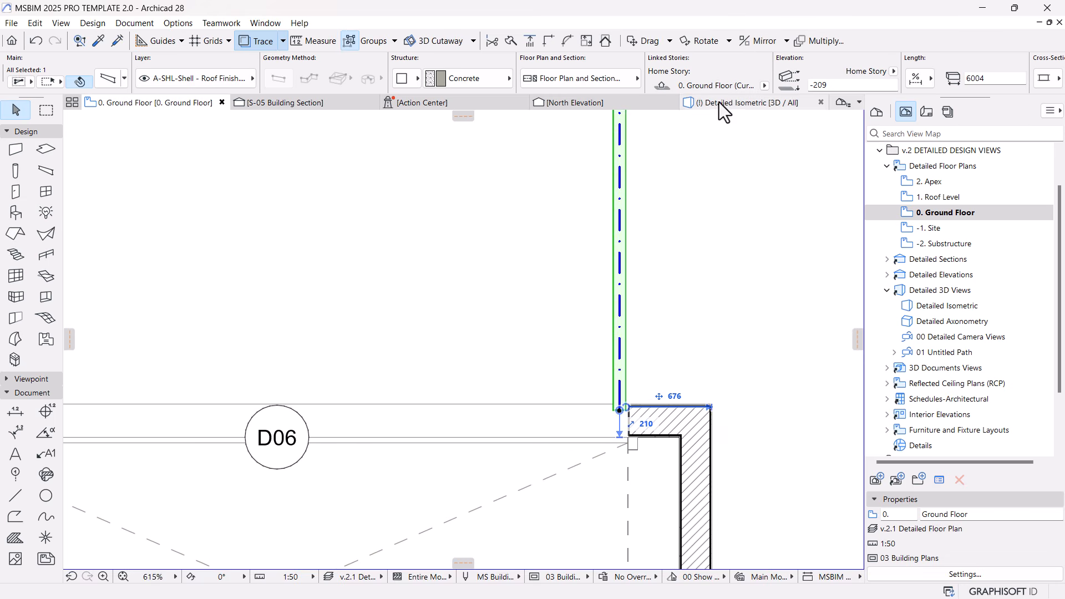
In the 3D view, move the mirrored edge beam outward so its inner lower corner meets the driveway's far front corner.
left_click(722, 103)
middle_click_drag(300, 513, 378, 446)
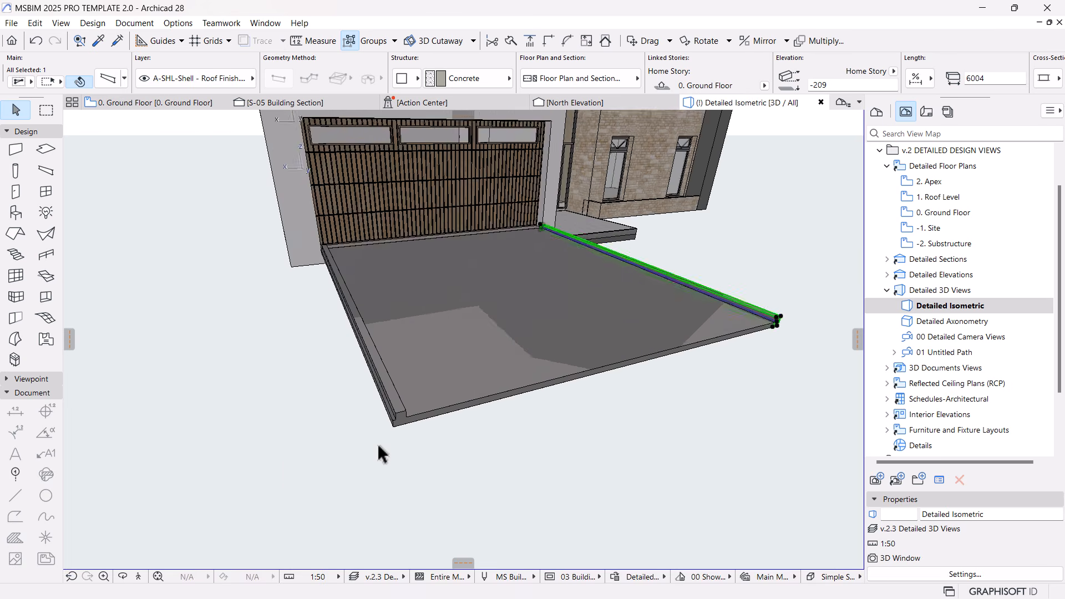
scroll(377, 445, "up", 3)
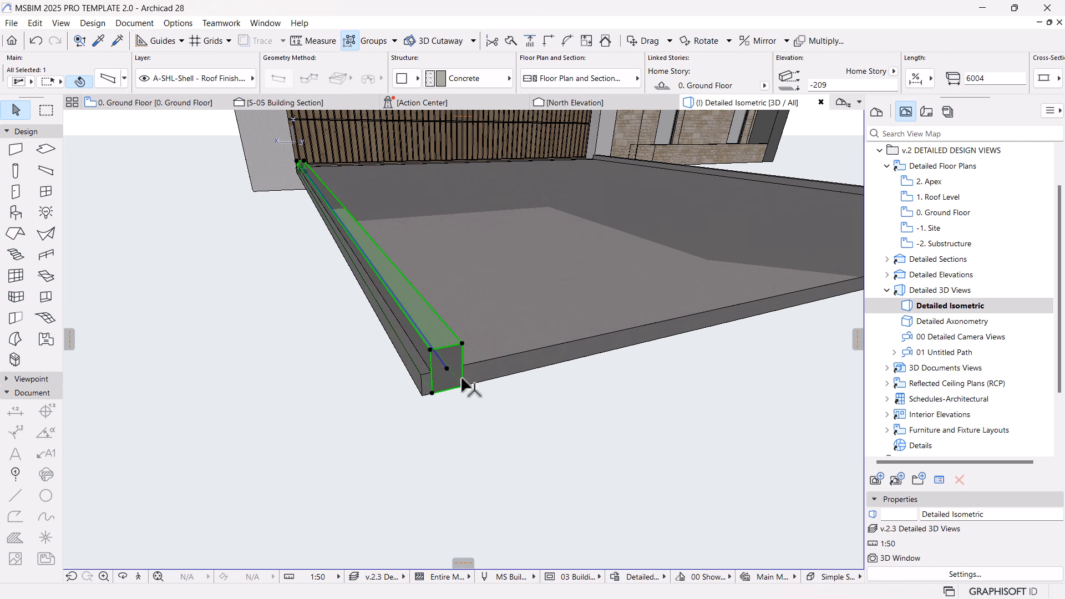
key("ctrl+d")
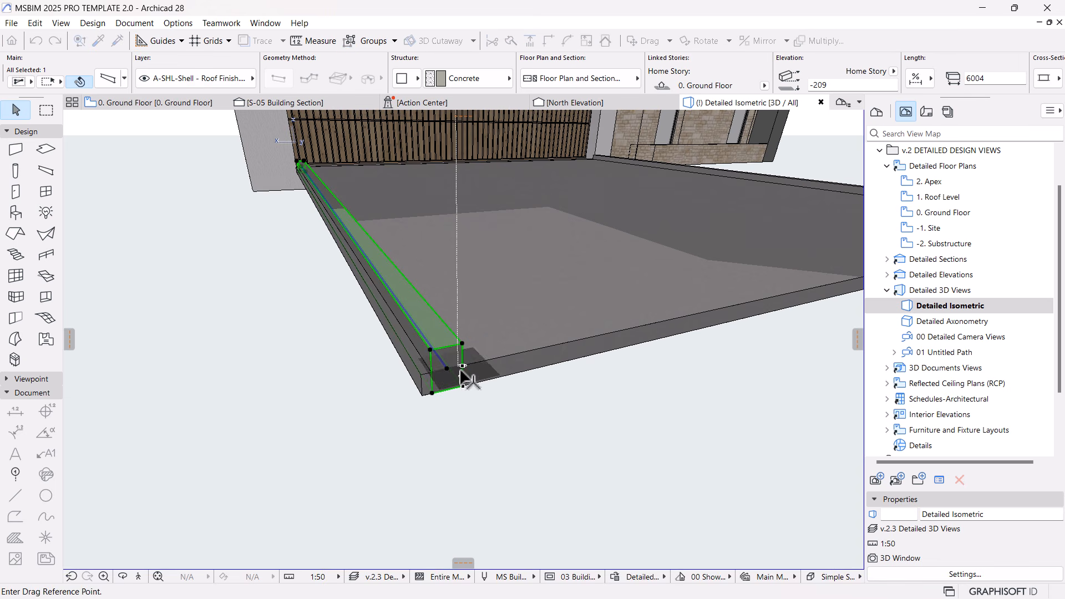
left_click(421, 394)
left_click(440, 444)
scroll(615, 386, "down", 2)
middle_click_drag(633, 381, 536, 429)
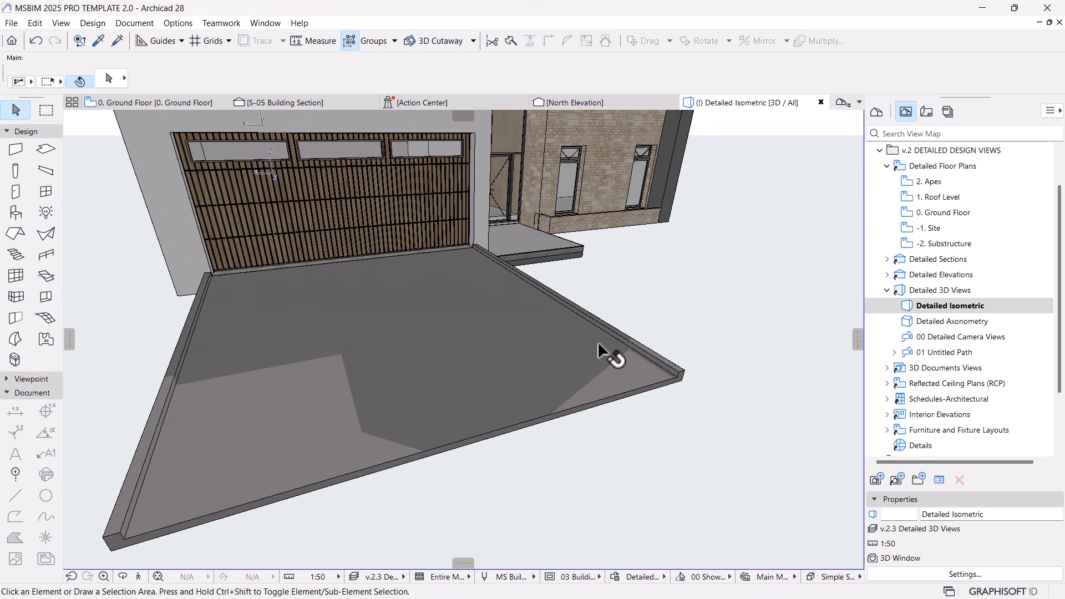
Examine how the driveway and its edge beams display on the ground floor and site plans, returning to the 3D view.
double_click(938, 213)
scroll(583, 355, "down", 5)
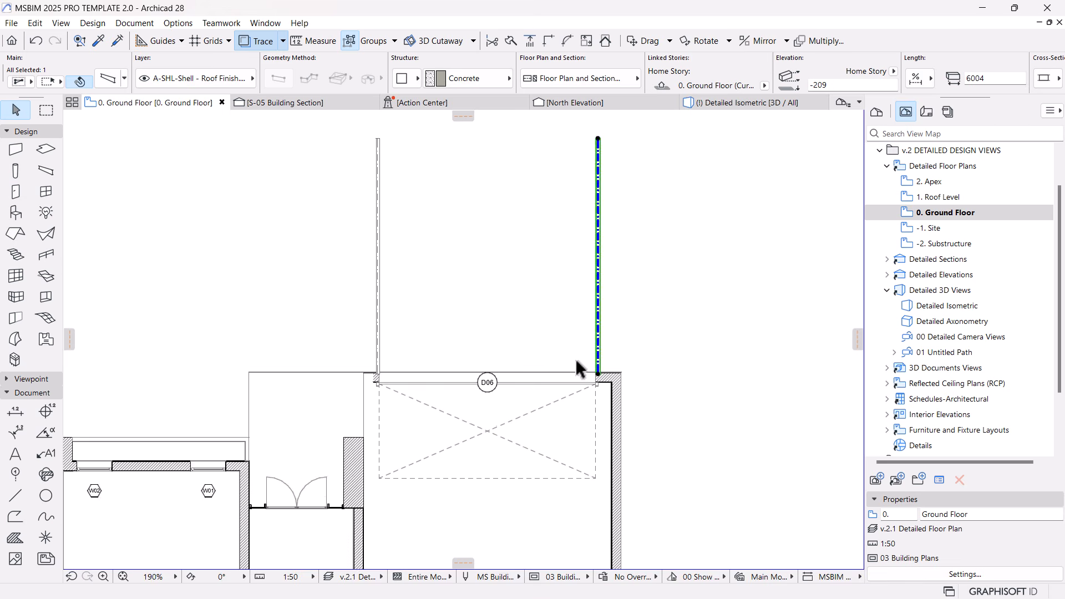
key("Escape")
double_click(941, 236)
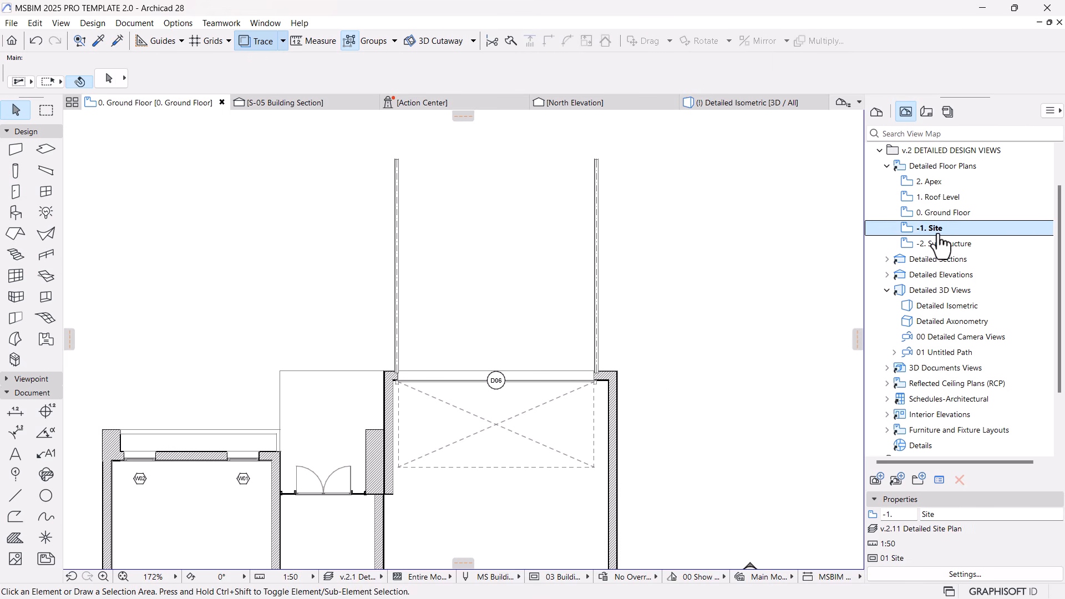
left_click(460, 245)
left_click(455, 253)
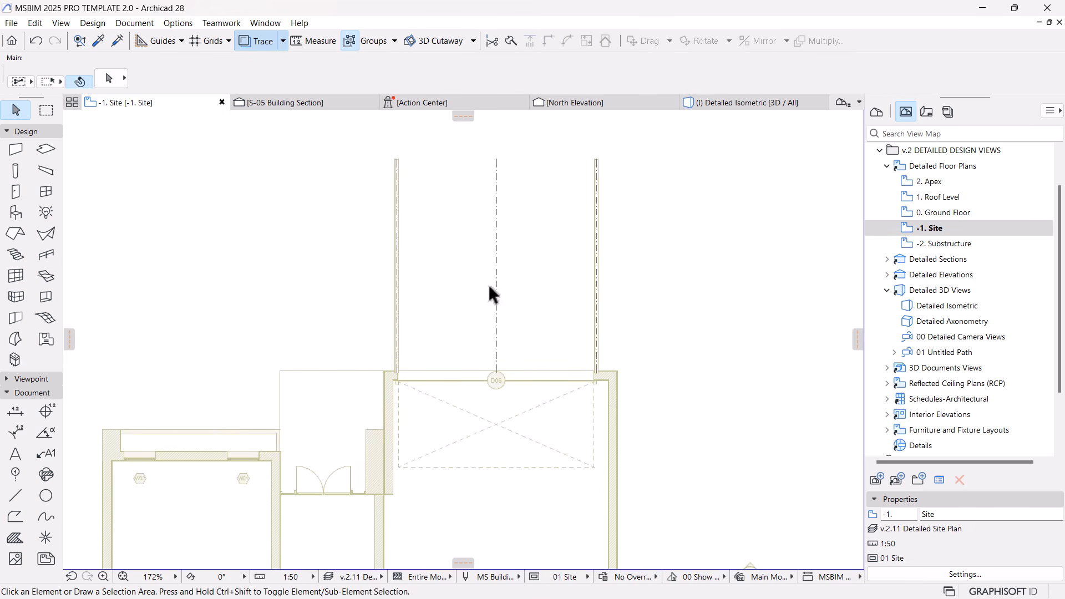
double_click(945, 213)
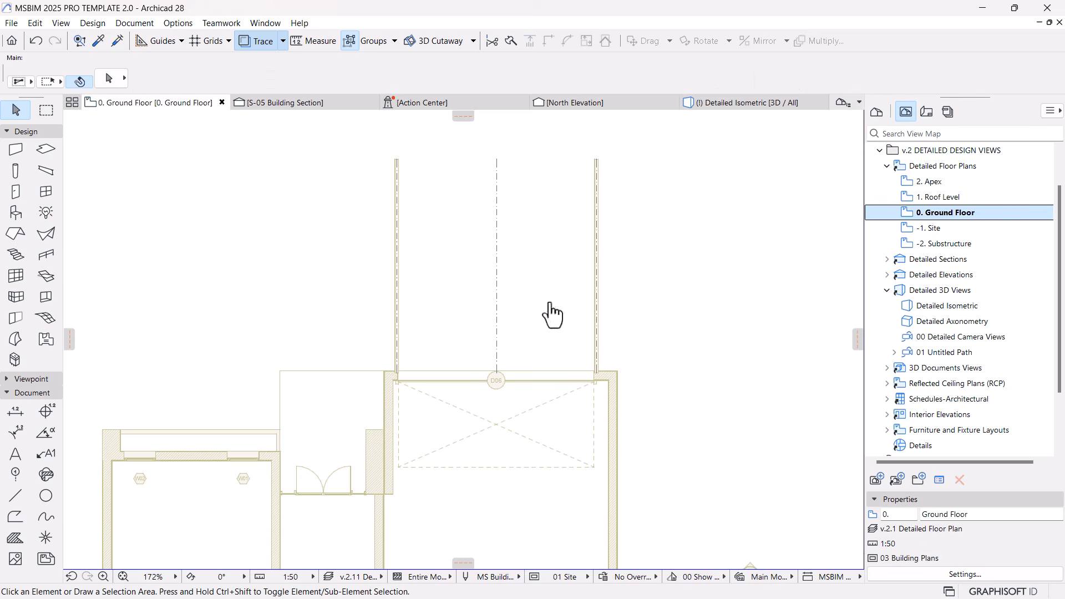
left_click(742, 103)
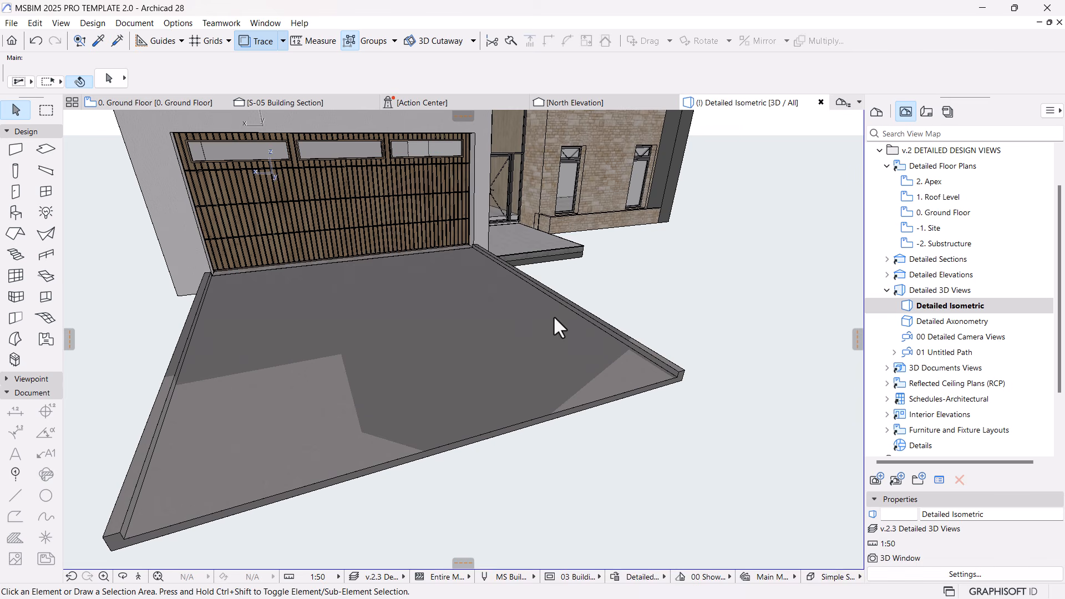
Set the main driveway beam's thickness to 150 mm and its bottom elevation to -280.
left_click(478, 363)
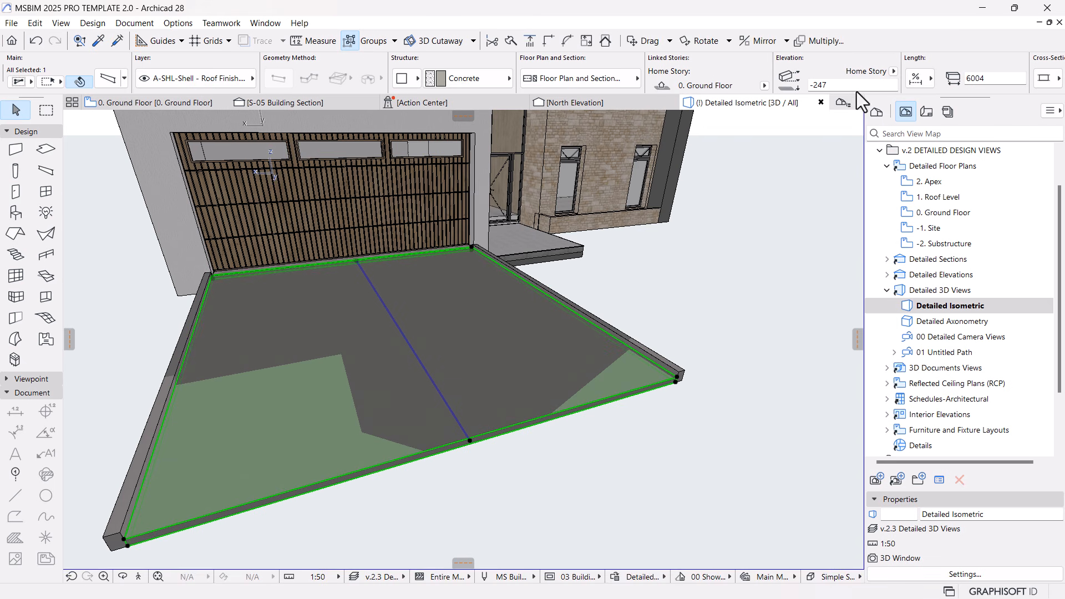
double_click(805, 71)
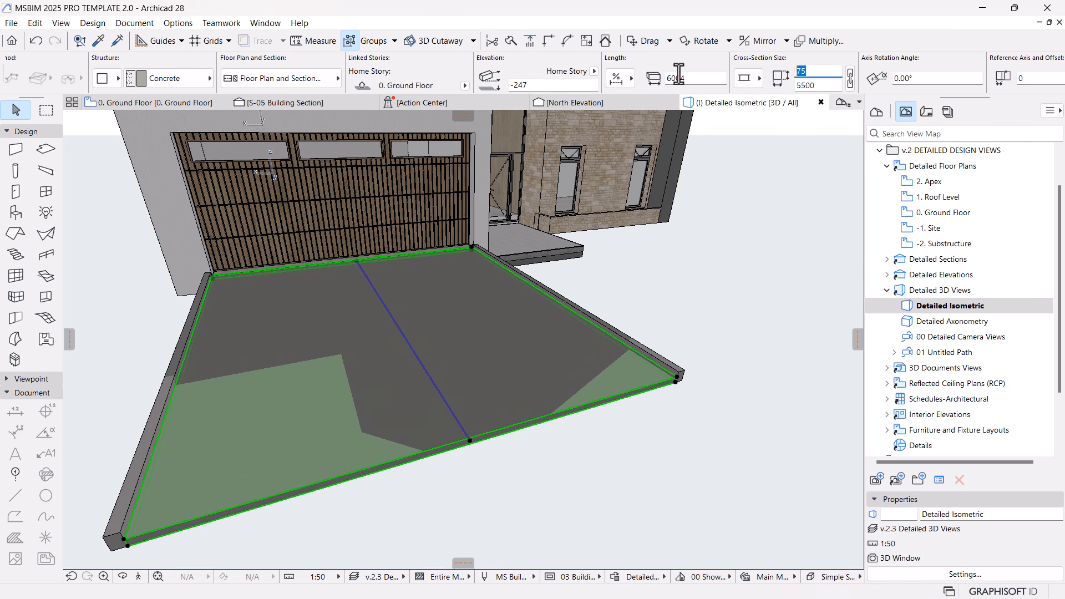
type("150")
key("Return")
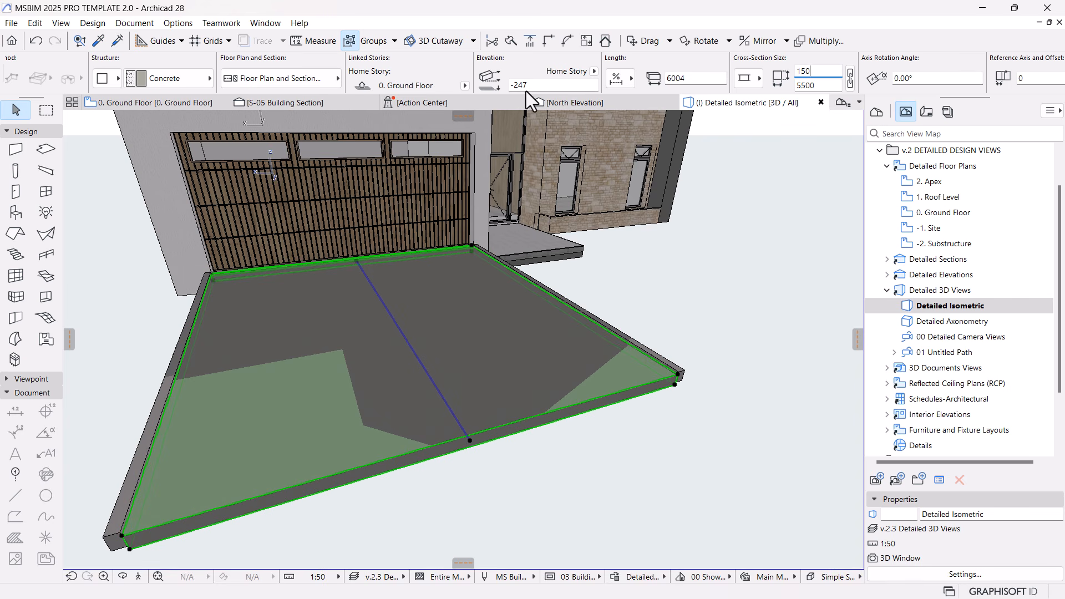
left_click_drag(537, 86, 520, 85)
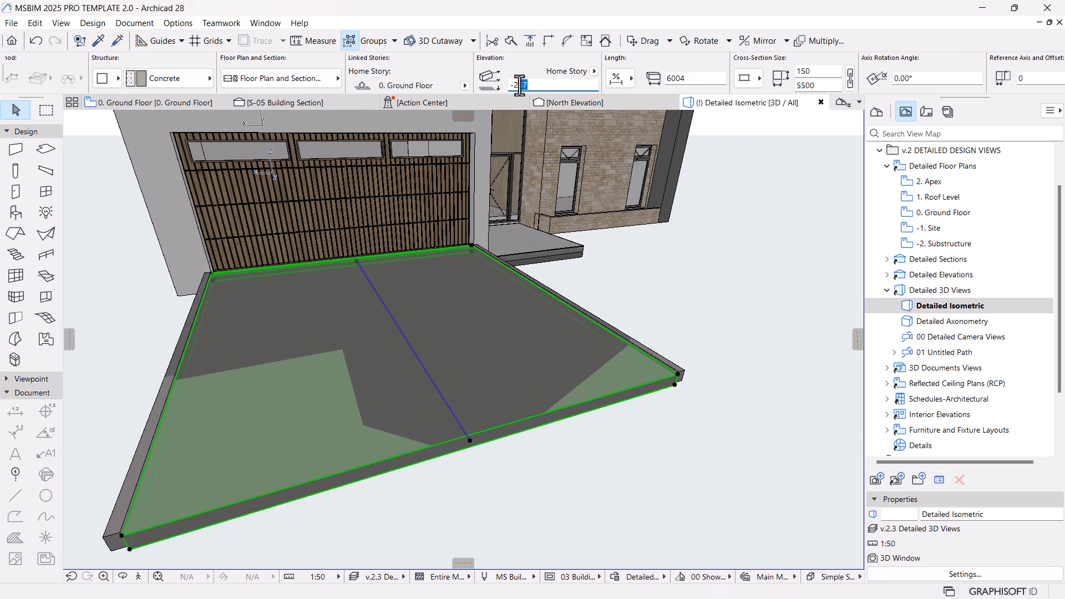
key("Return")
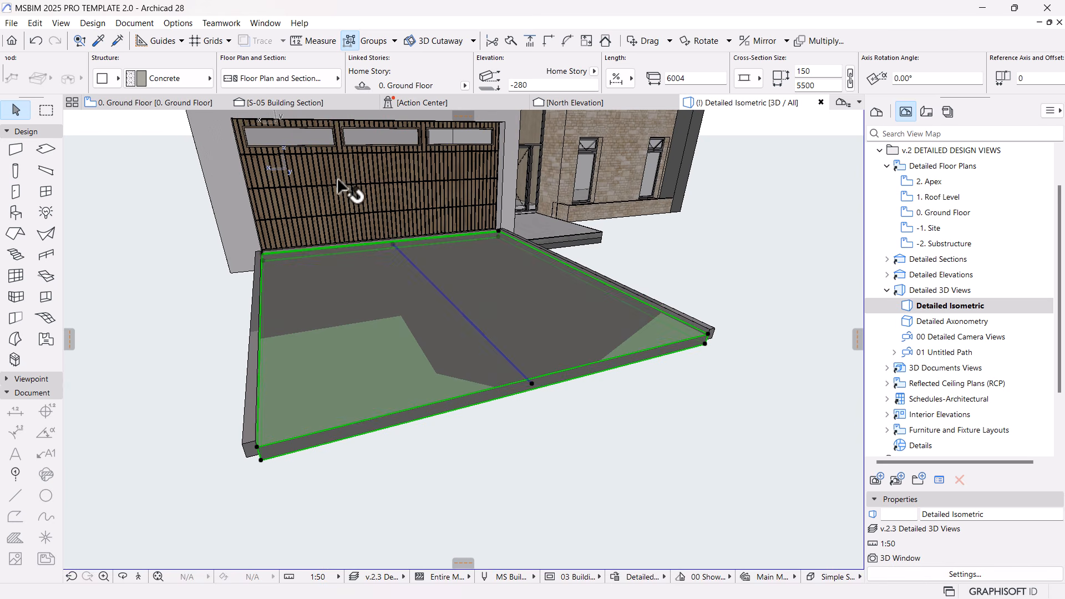
Check the thickened driveway's display on the ground floor plan and return to the isometric 3D view.
left_click(176, 102)
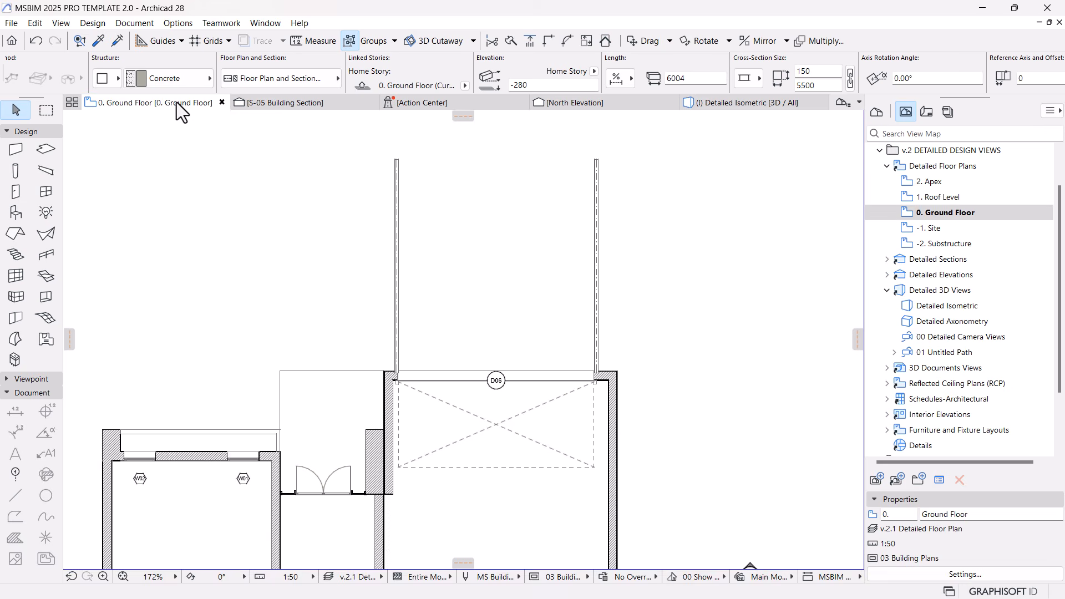
left_click(602, 286)
left_click(543, 242)
key("Escape")
left_click(721, 103)
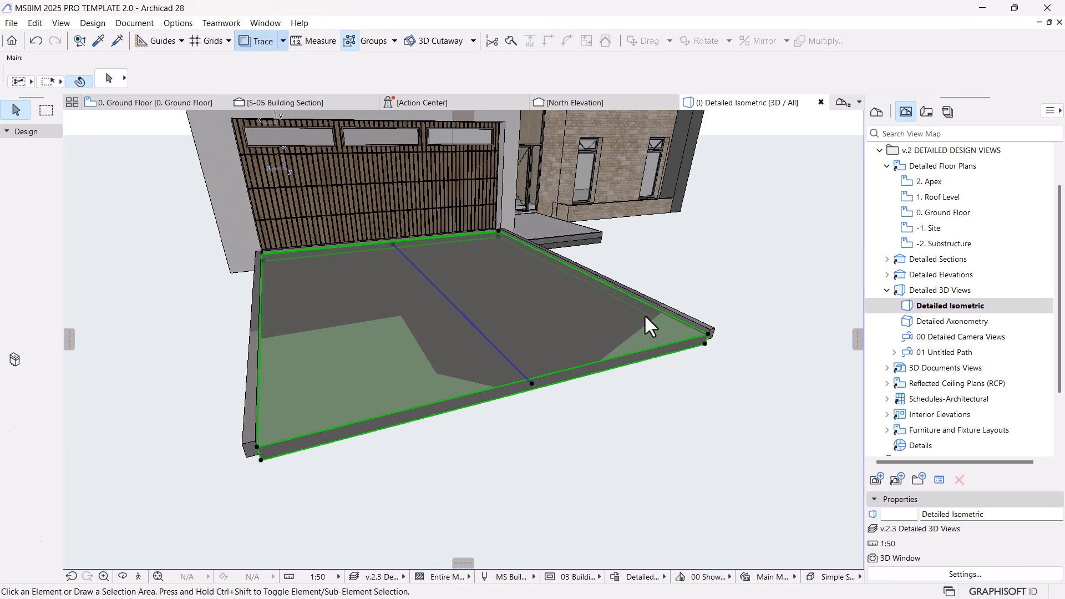
left_click(644, 314)
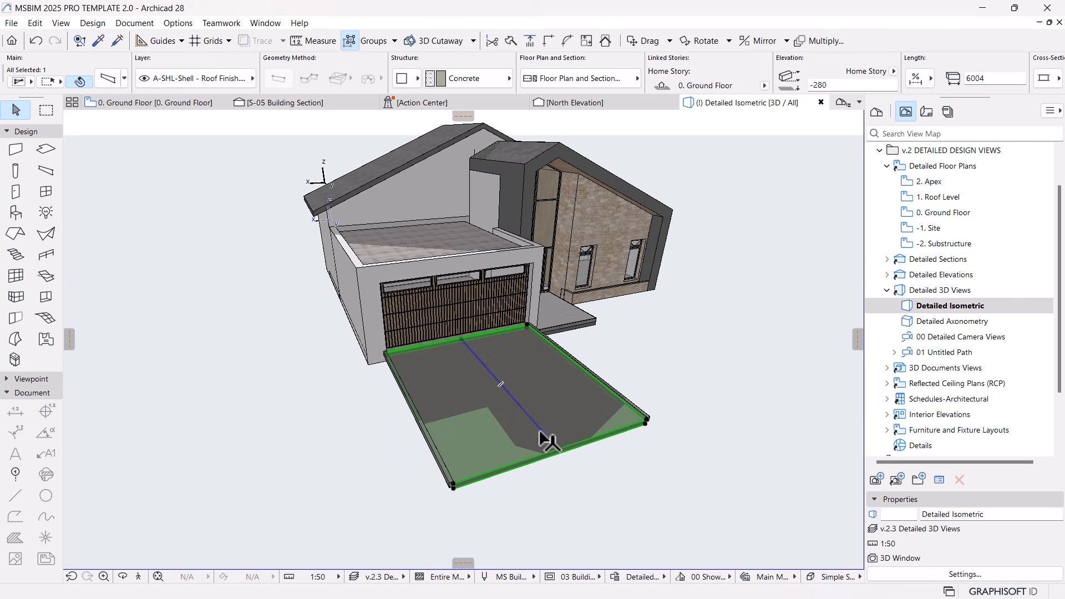
Override the top surface of both main gable roof planes with Insulation: Foamboard.
left_click(666, 388)
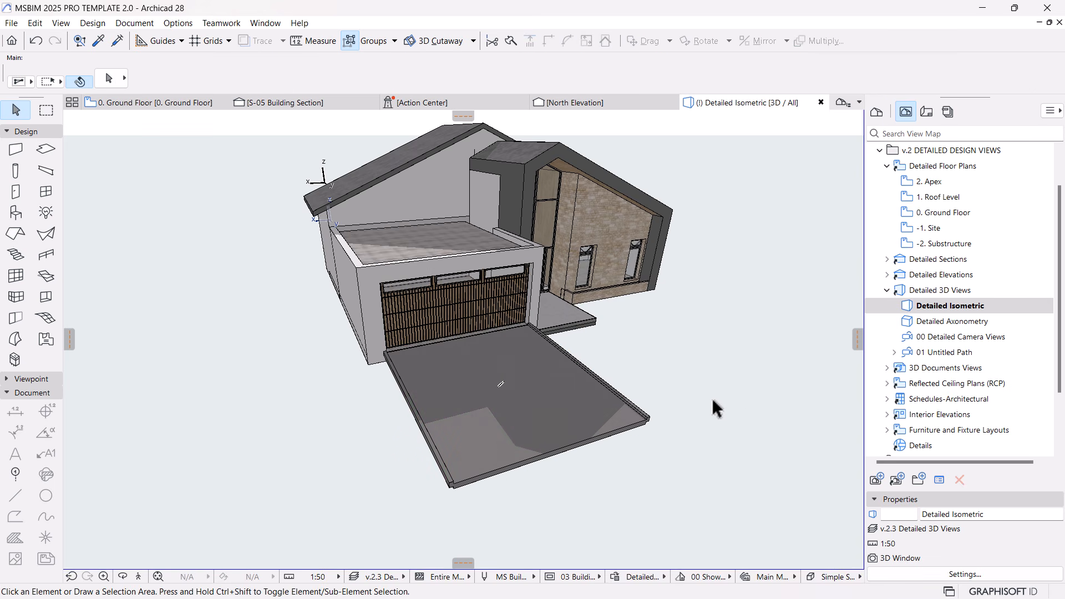
middle_click_drag(732, 402, 390, 377, "shift")
scroll(390, 378, "up", 3)
scroll(394, 380, "down", 2)
middle_click_drag(548, 395, 542, 297)
middle_click_drag(731, 375, 729, 335, "shift")
scroll(560, 173, "up", 3)
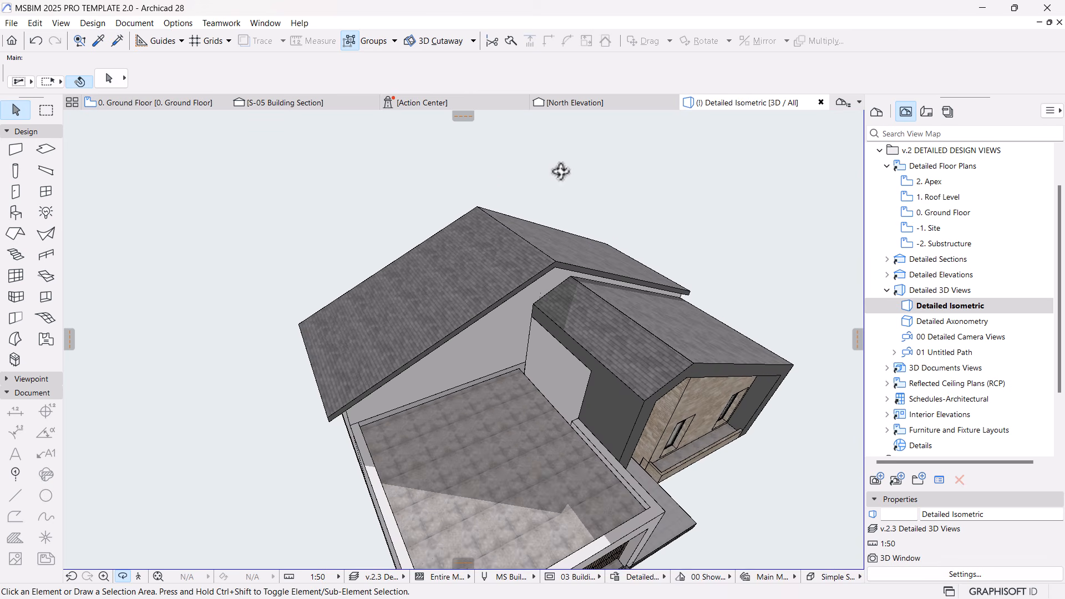
left_click(427, 300, "shift")
left_click(92, 23)
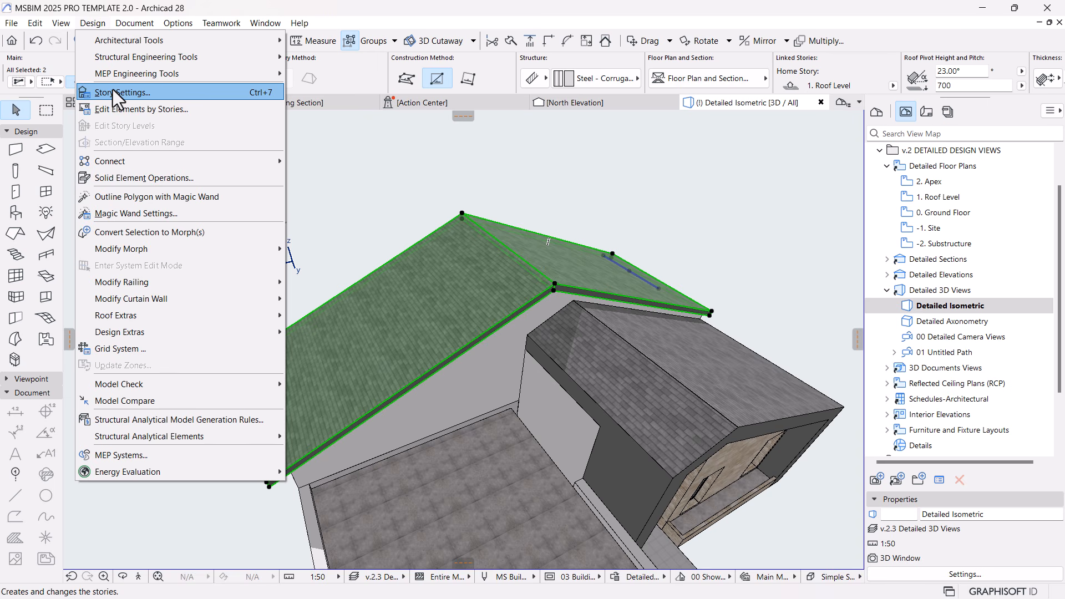
left_click(527, 277)
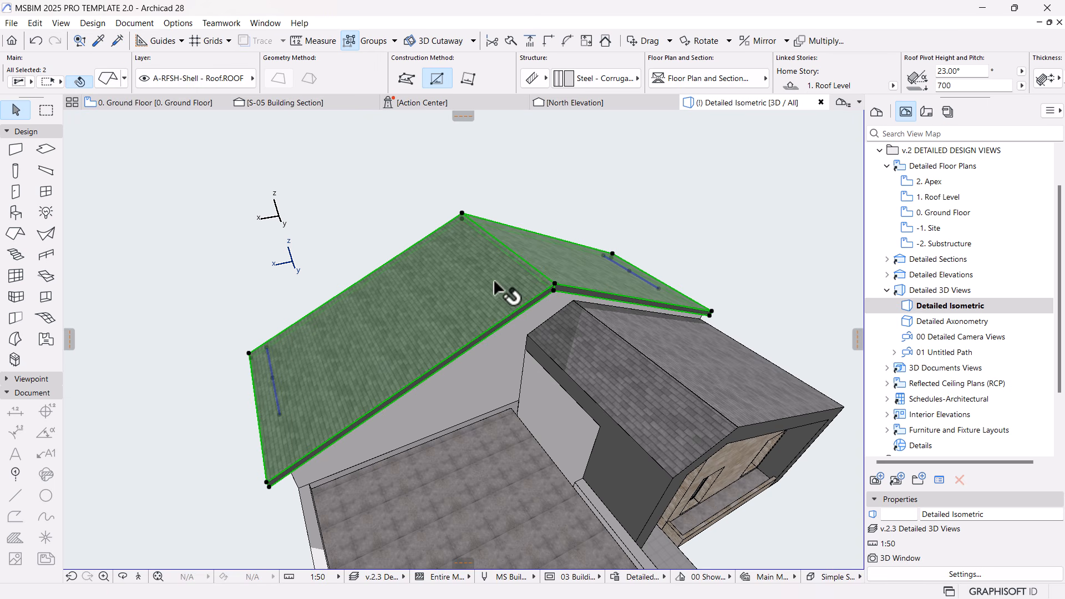
left_click(107, 79)
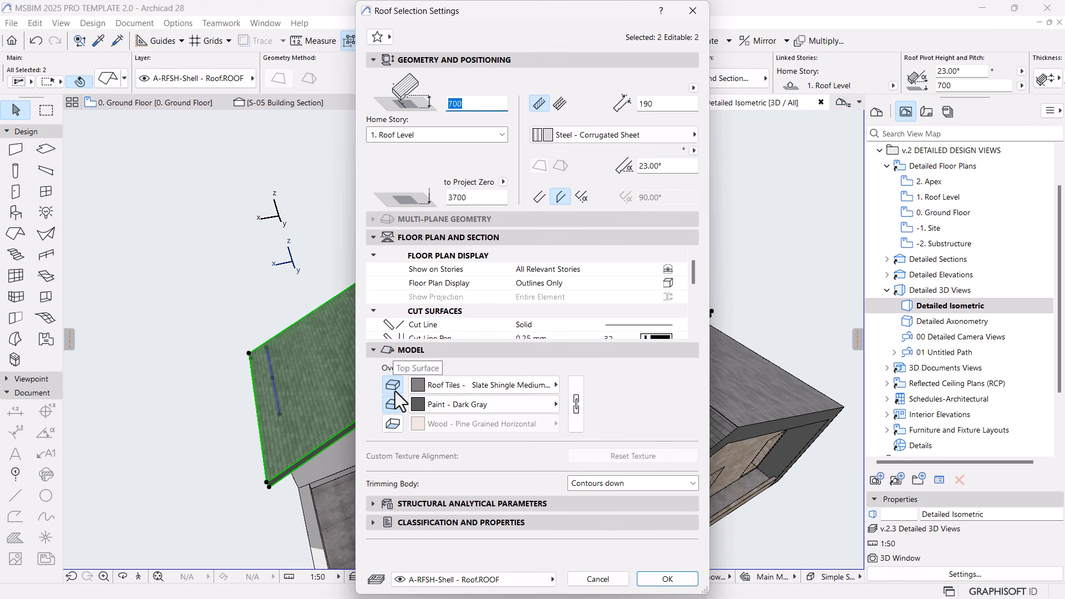
left_click(473, 385)
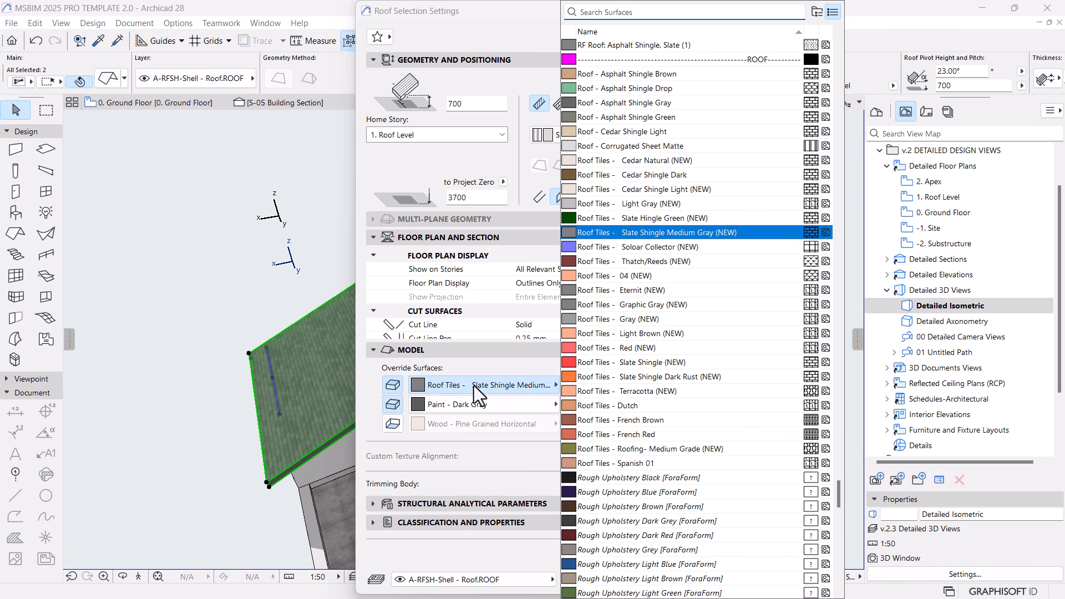
type("in")
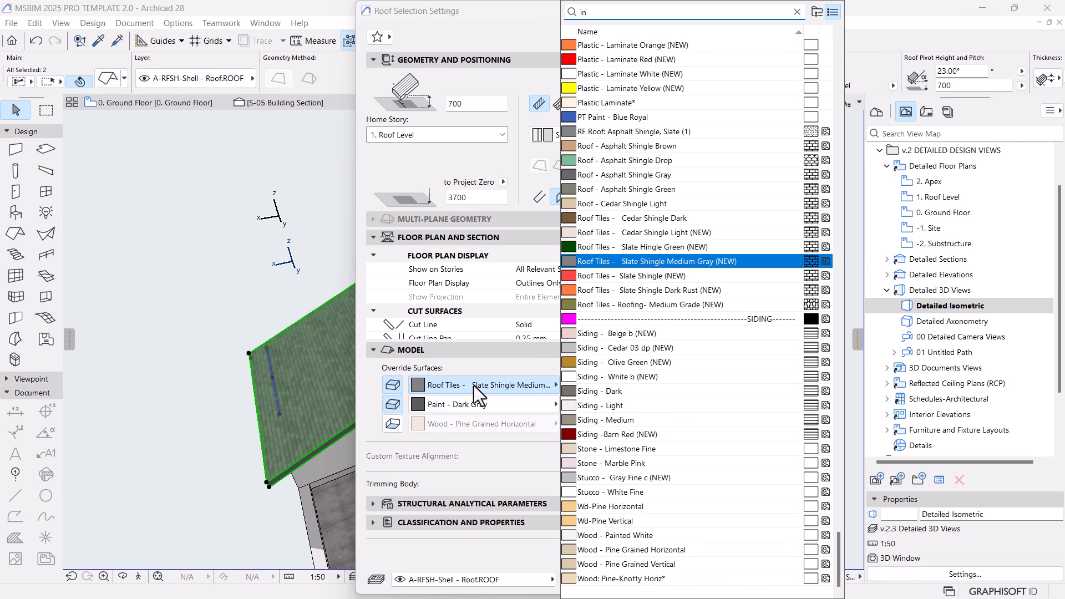
type("s")
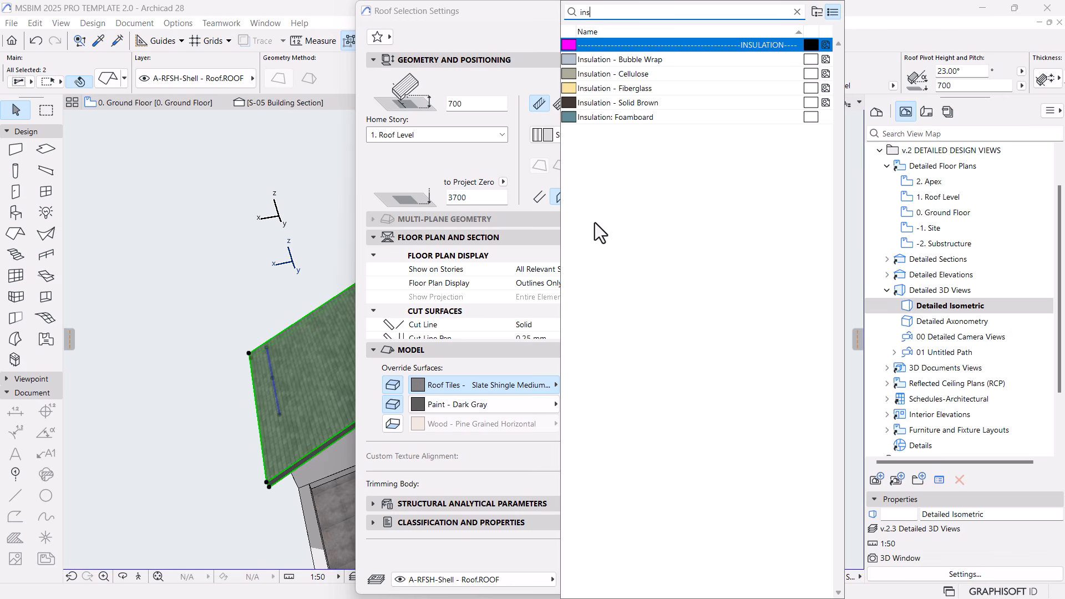
left_click(604, 117)
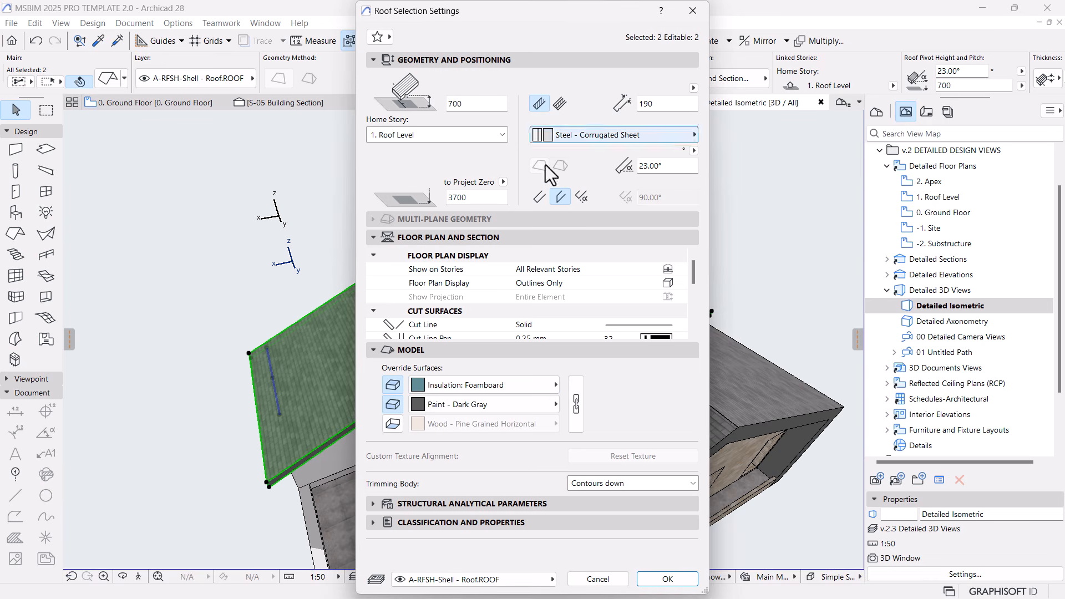
left_click(668, 580)
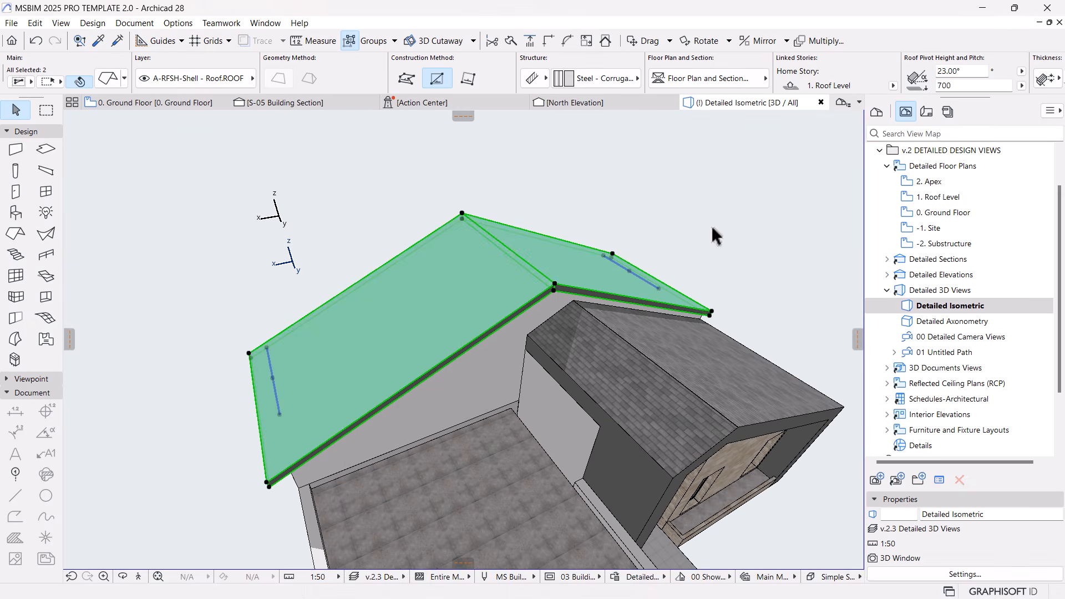
Start a Roof Surfacer accessory for the main roof planes, set its 3D detail level to Detailed, and preview it from the front.
left_click(88, 25)
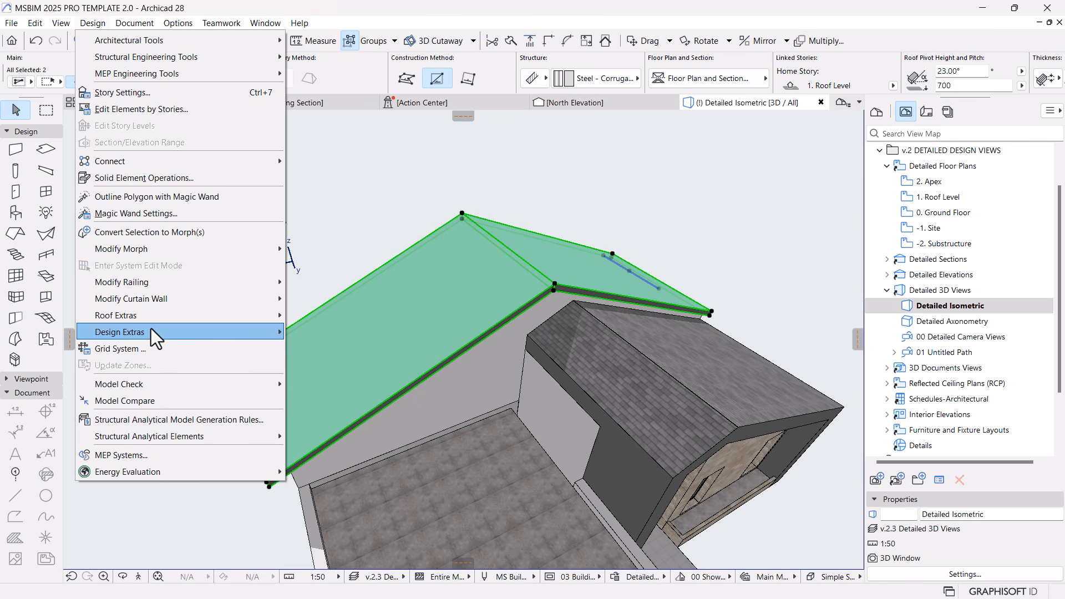
mouse_move(151, 329)
mouse_move(394, 388)
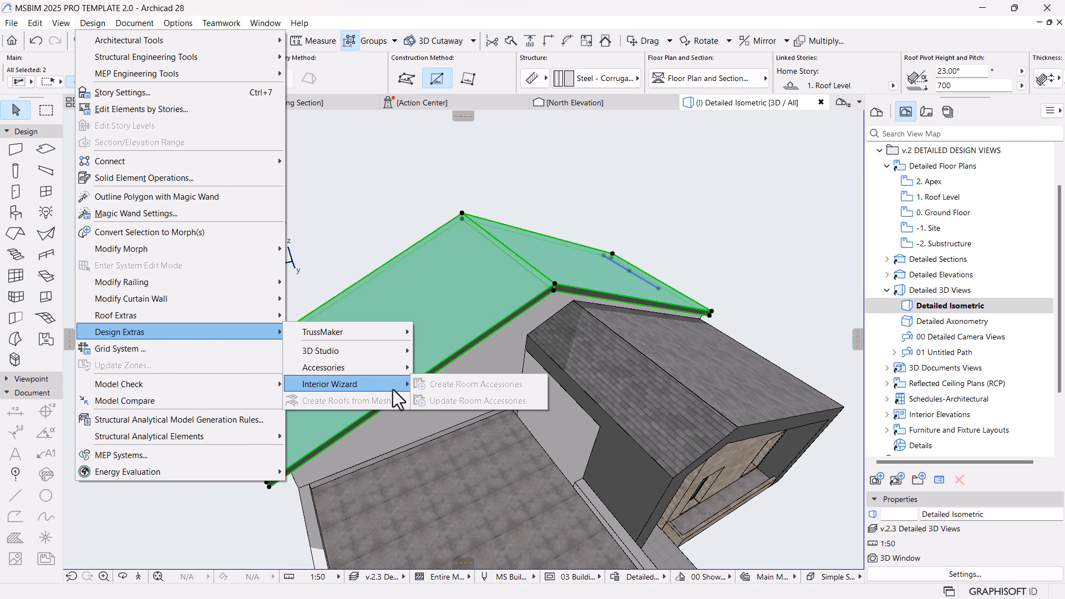
mouse_move(395, 368)
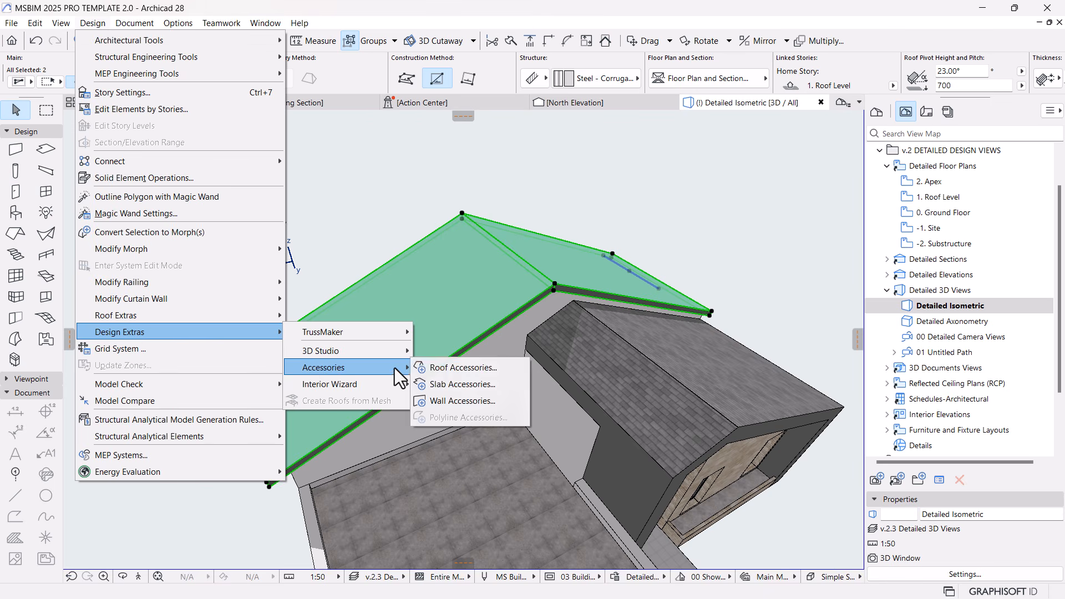
left_click(463, 368)
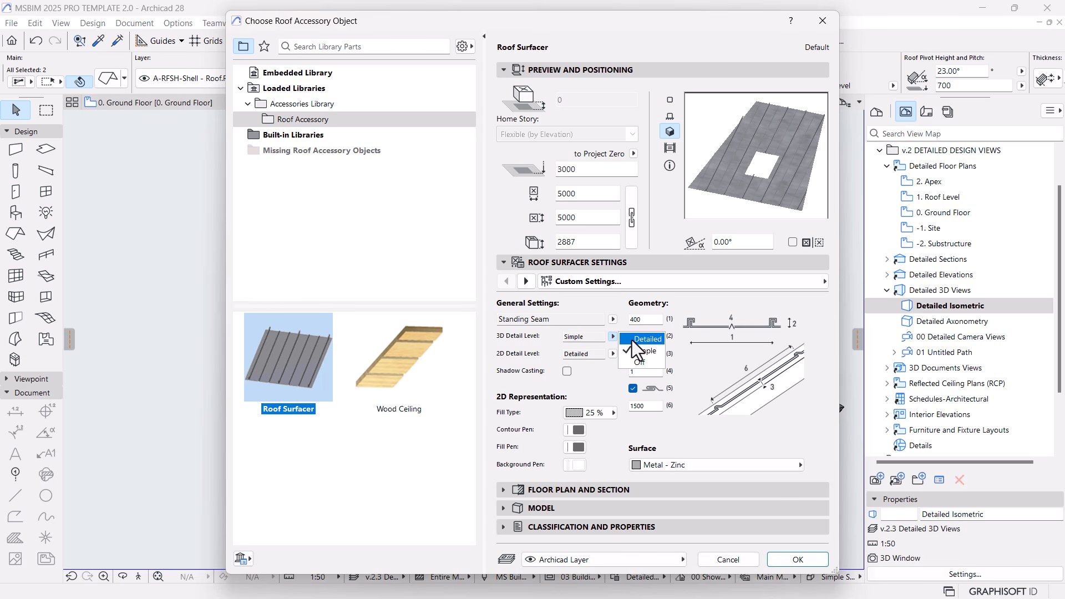
left_click(646, 339)
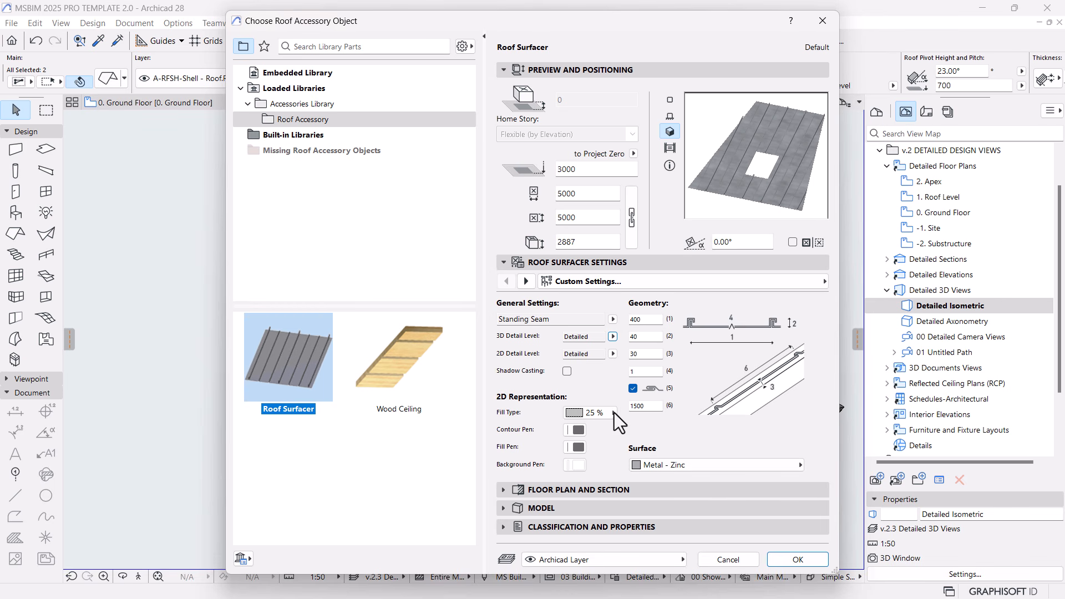
left_click(670, 116)
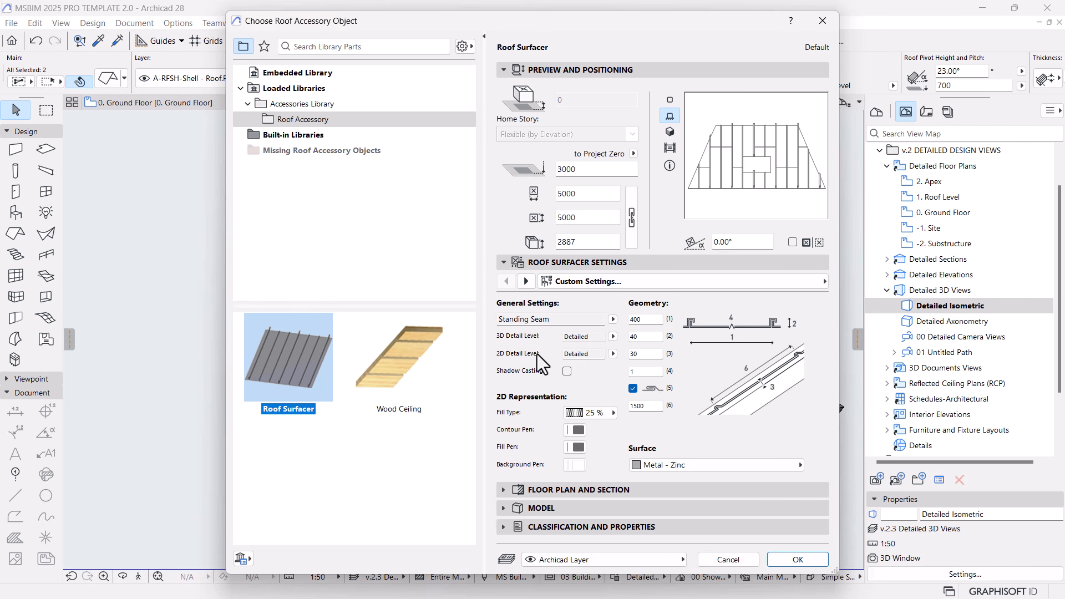
Apply the Roof Surfacer to the main roof as Normal Tiles with surface randomization off and the Paint-03 surface.
left_click(613, 320)
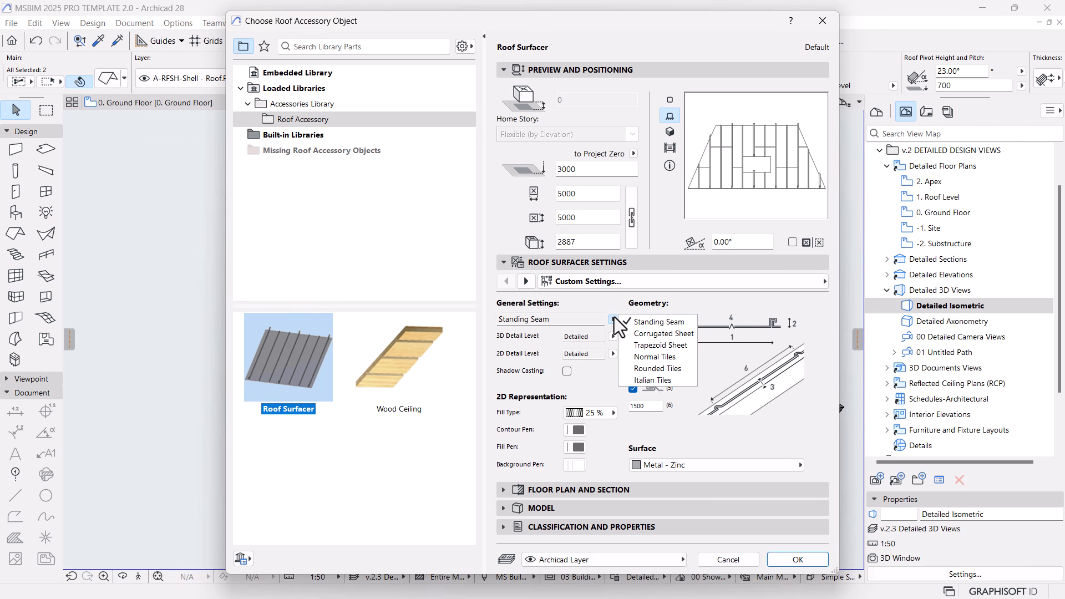
left_click(674, 356)
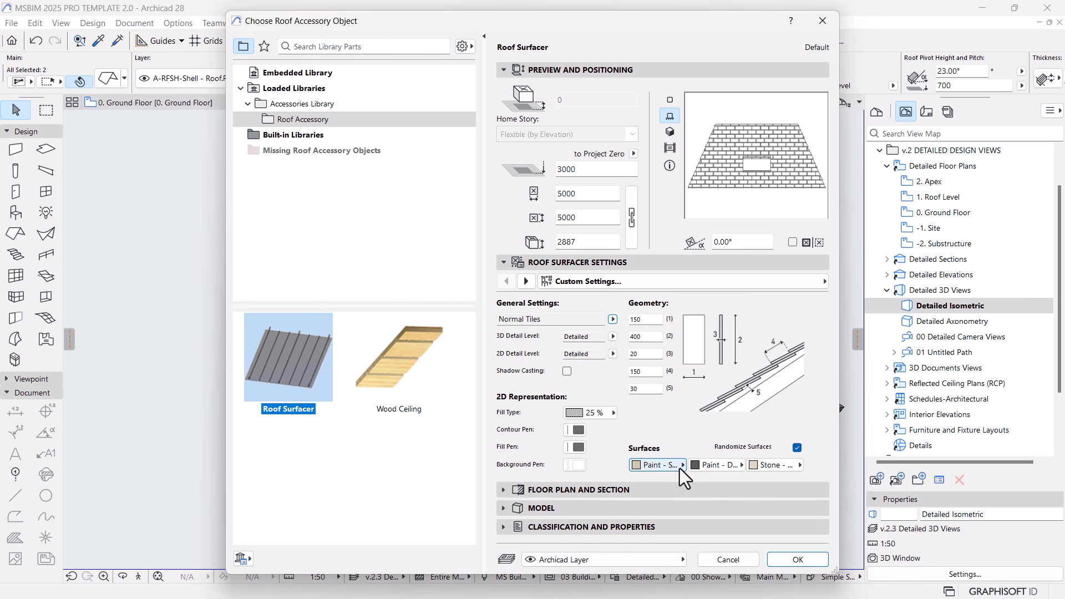
left_click(797, 448)
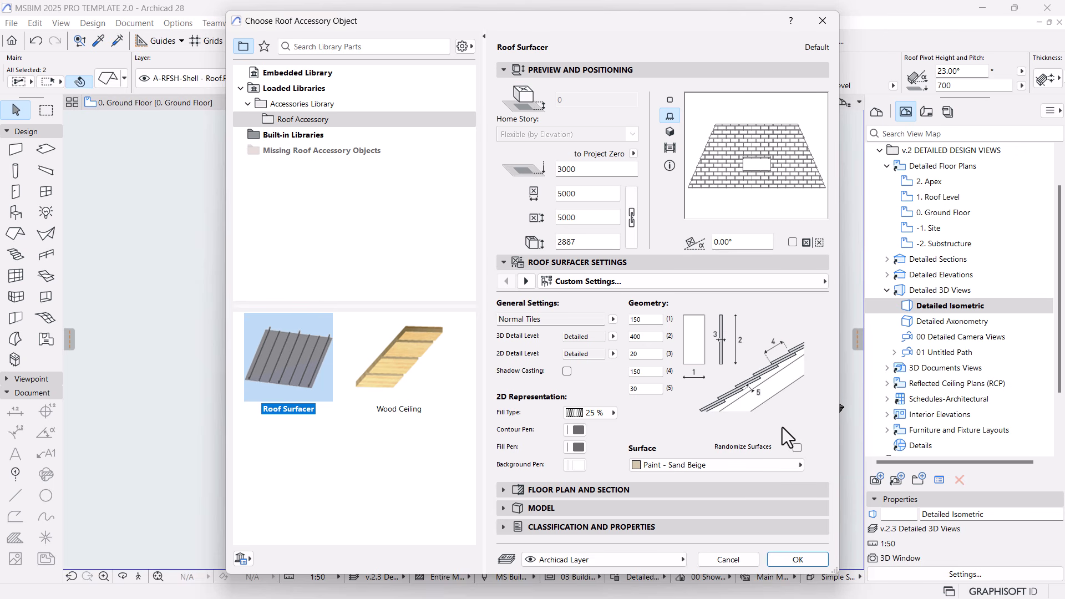
left_click(717, 465)
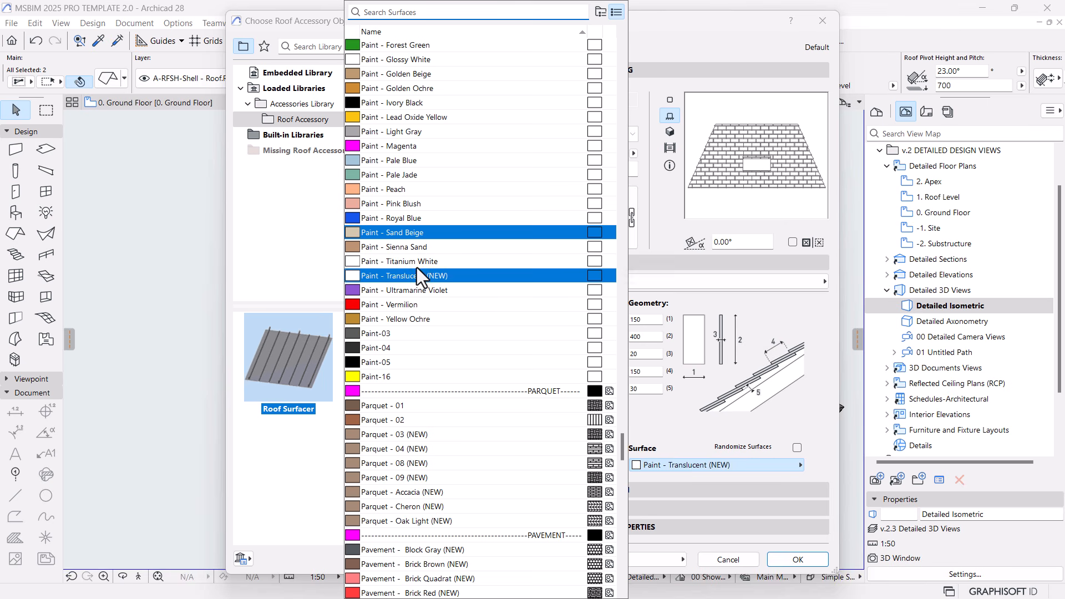
left_click(385, 333)
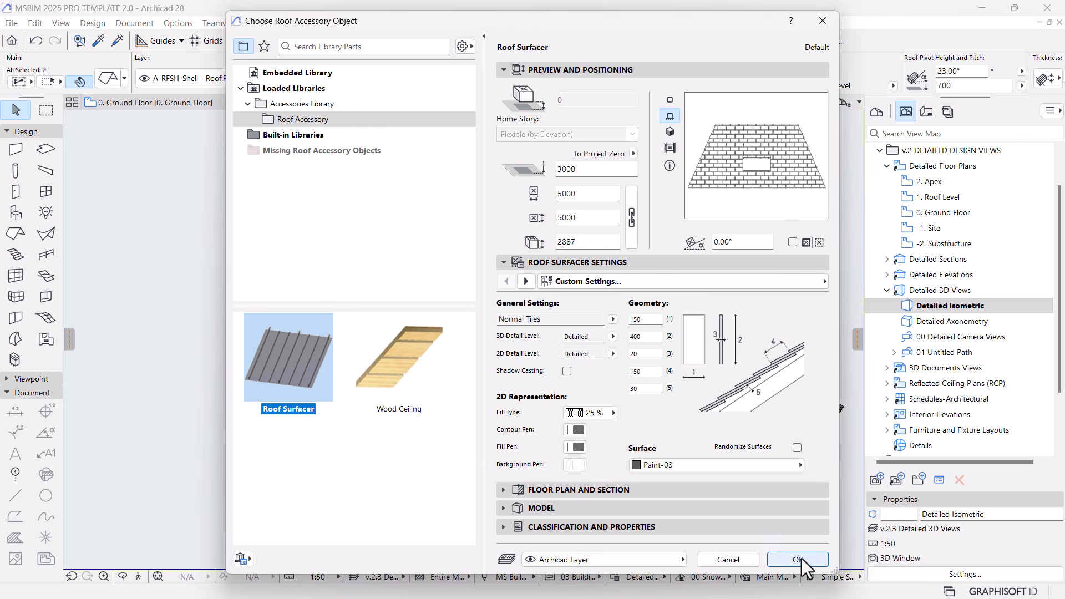
left_click(797, 559)
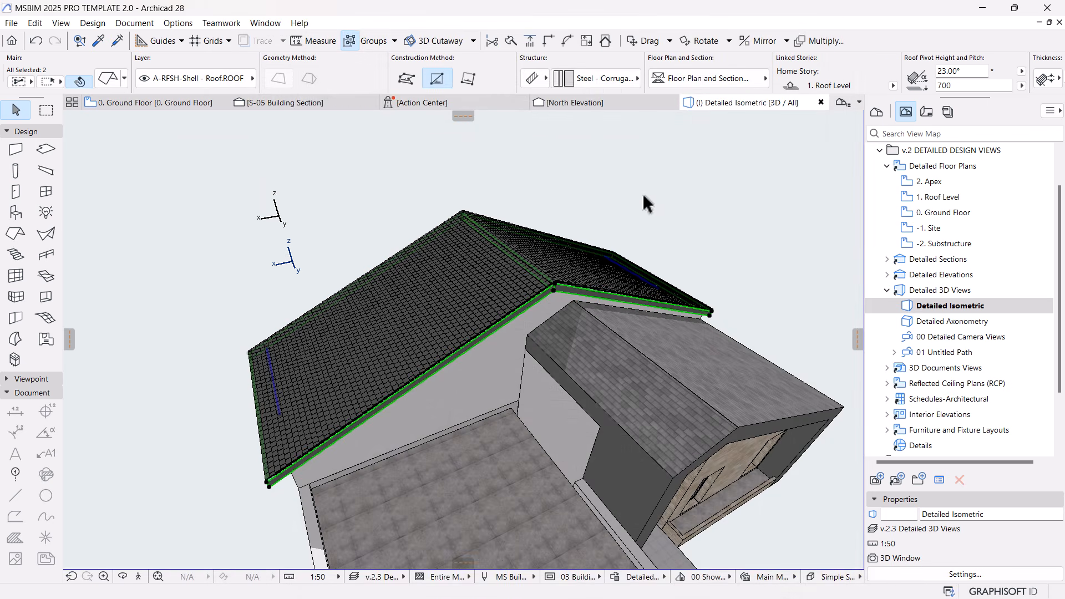
Choose a new top surface override for both planes of the lower front gable roof.
scroll(638, 197, "up", 3)
scroll(645, 190, "up", 5)
scroll(564, 271, "down", 1)
middle_click_drag(586, 302, 590, 427, "shift")
left_click(465, 322)
middle_click_drag(371, 344, 530, 439)
left_click(460, 341, "shift")
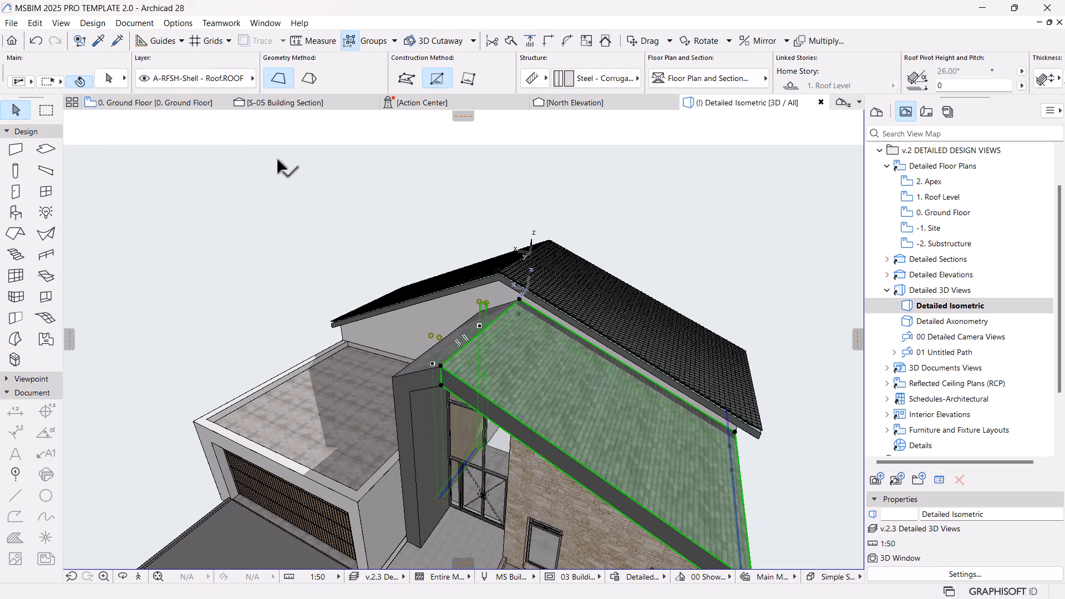
key("Escape")
left_click(536, 365)
left_click(415, 363, "shift")
left_click(108, 78)
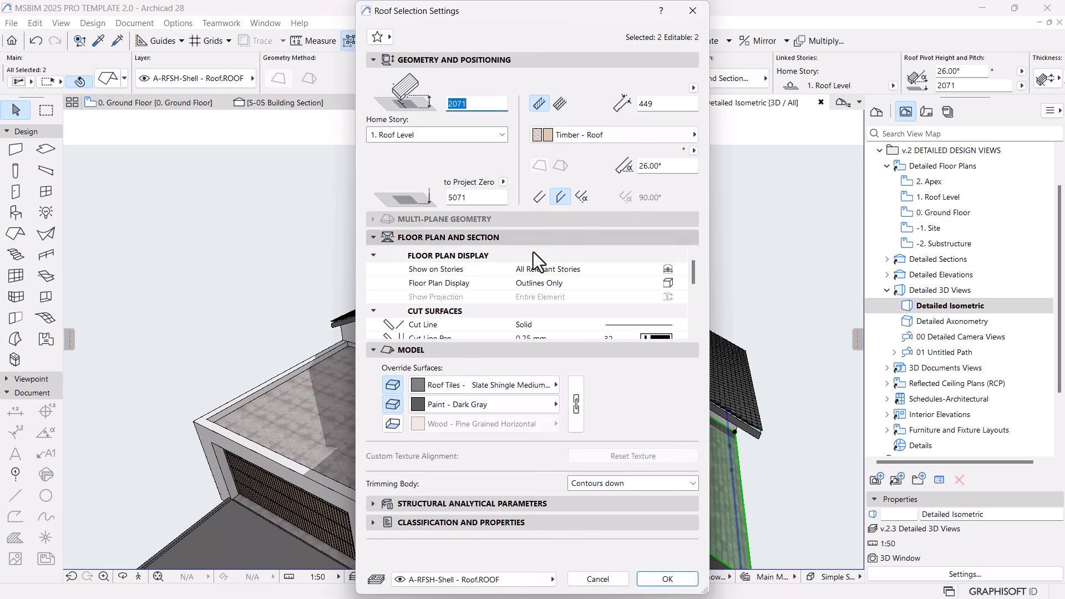
left_click(491, 386)
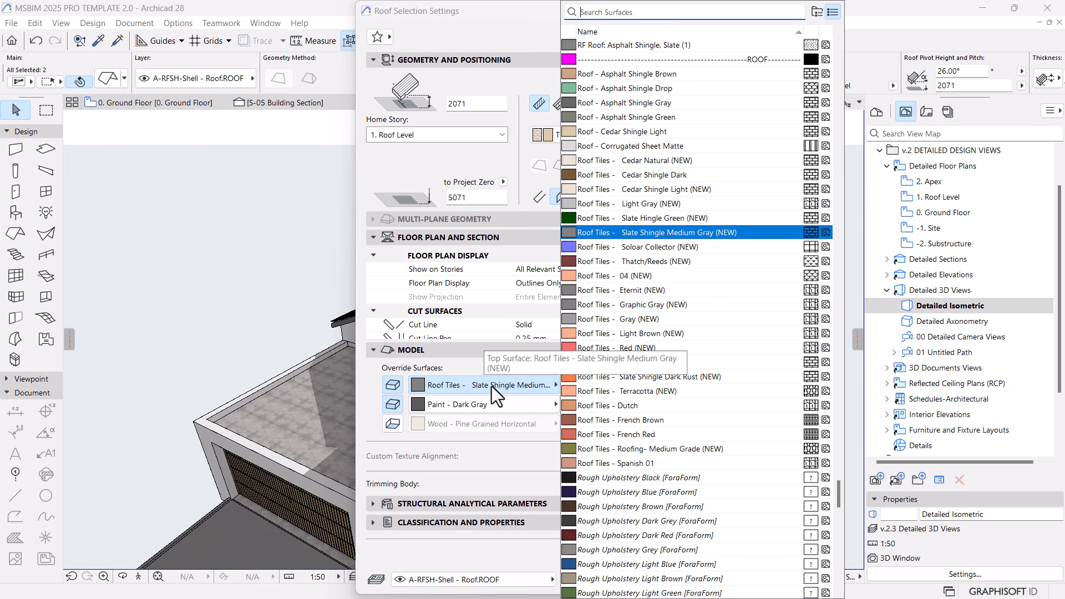
type("is")
key("BackSpace")
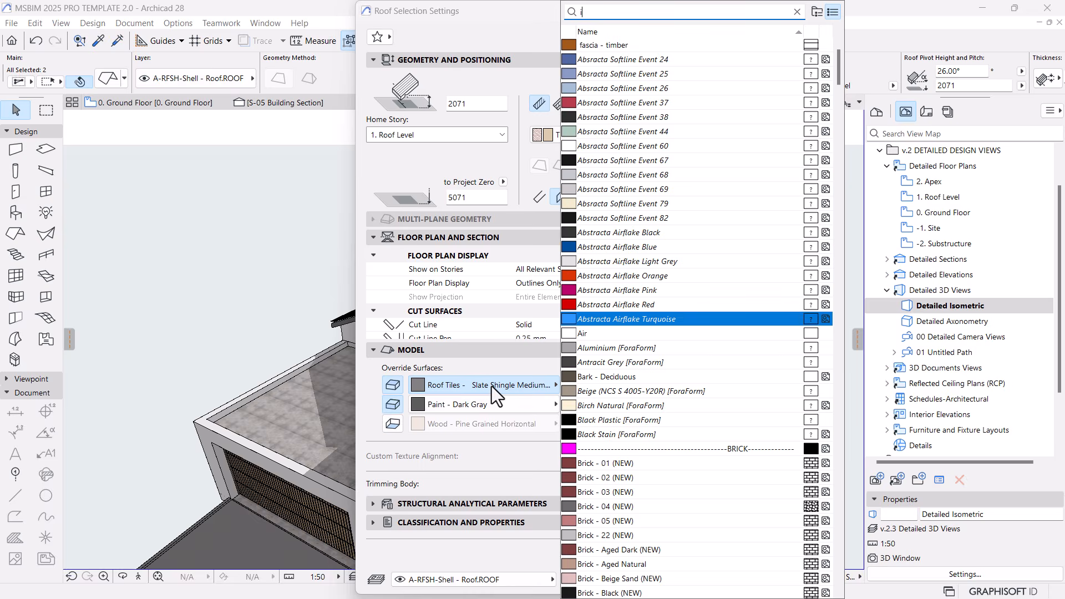
Override the top surface of the two selected roofs with Insulation: Foamboard, apply the settings and deselect the roofs.
type("n")
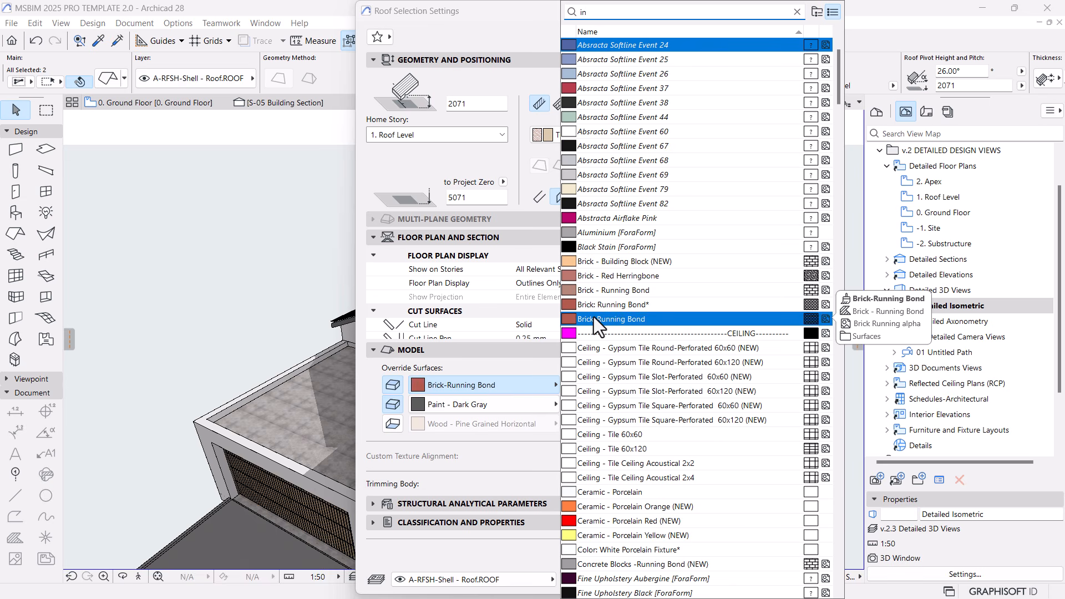
type("s")
left_click(622, 116)
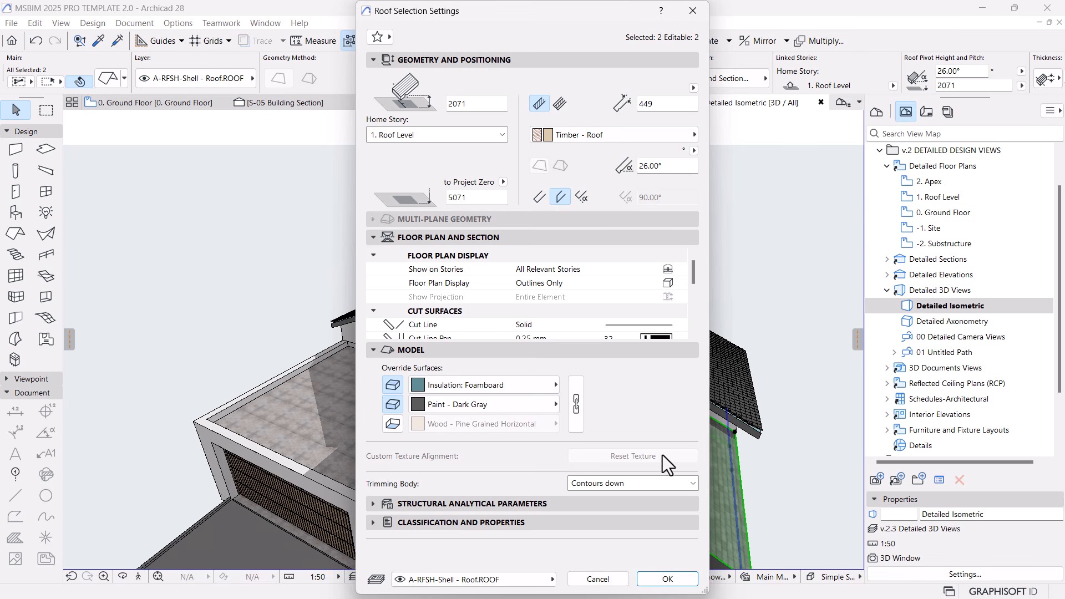
left_click(667, 580)
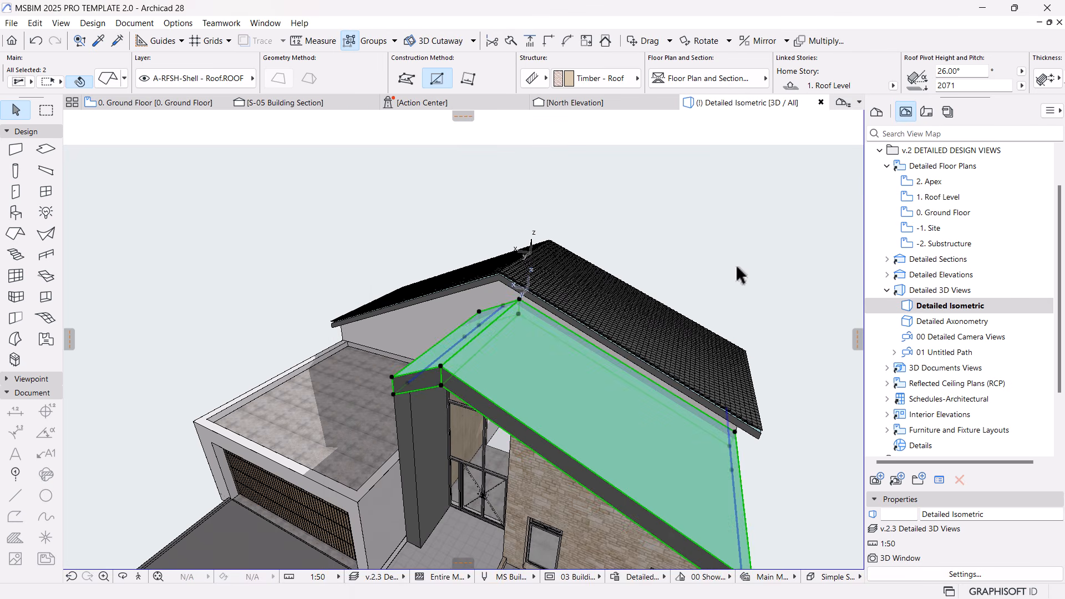
scroll(747, 258, "down", 1)
middle_click_drag(624, 289, 623, 288)
left_click(794, 504)
Select the dark gray brick wall under the short roof slope and unlink its override surfaces in the wall settings.
middle_click_drag(437, 345, 704, 351, "shift")
scroll(427, 359, "up", 5)
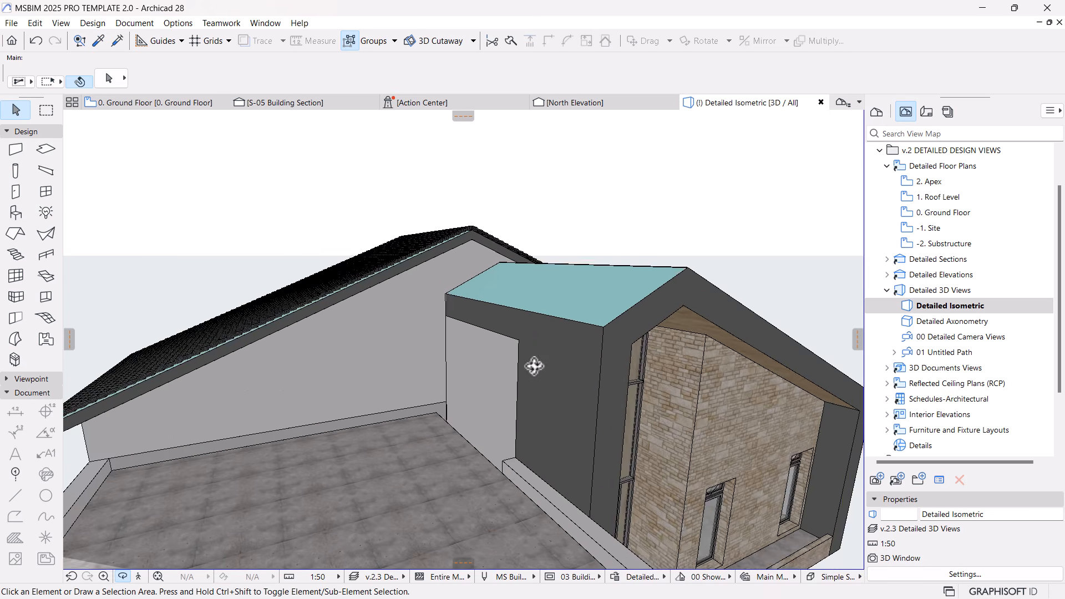
left_click(578, 360)
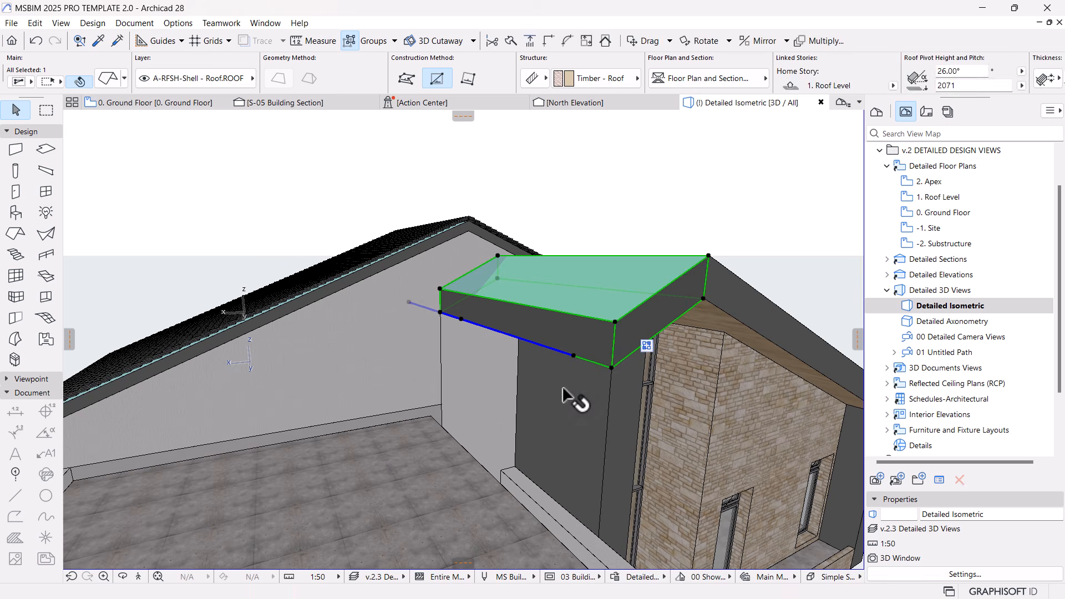
left_click(570, 388)
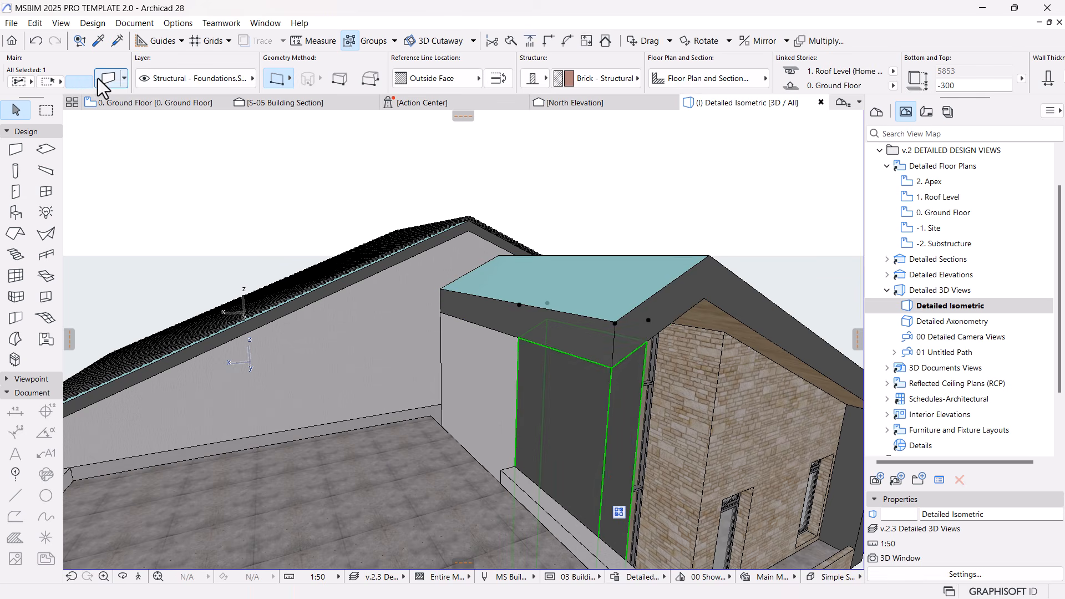
key("ctrl+t")
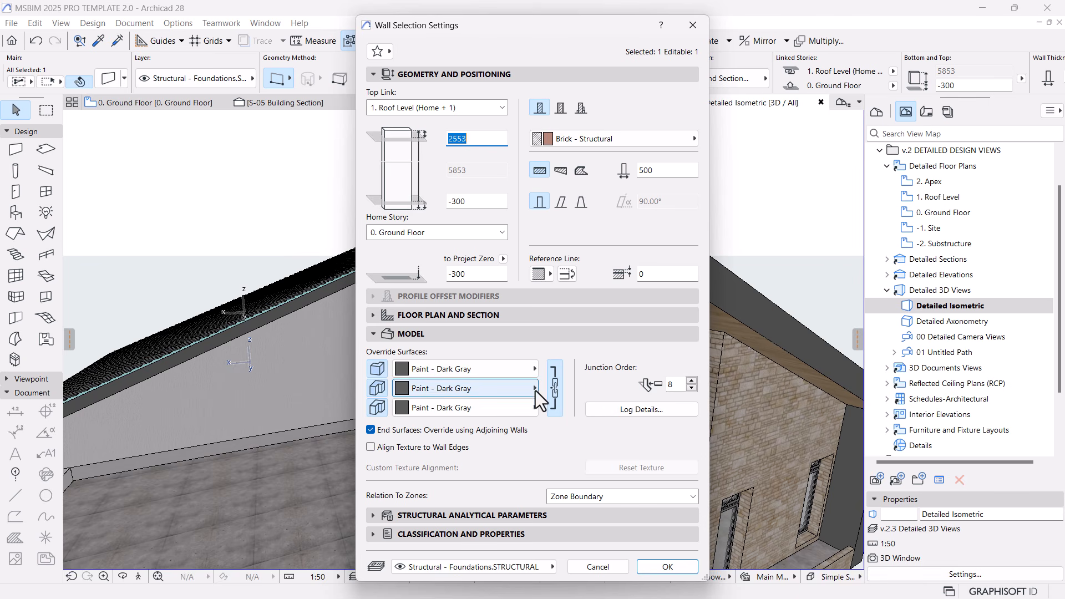
left_click(555, 389)
Override the outside face surface of the dark gray wall with Insulation: Foamboard and apply the settings.
left_click(471, 368)
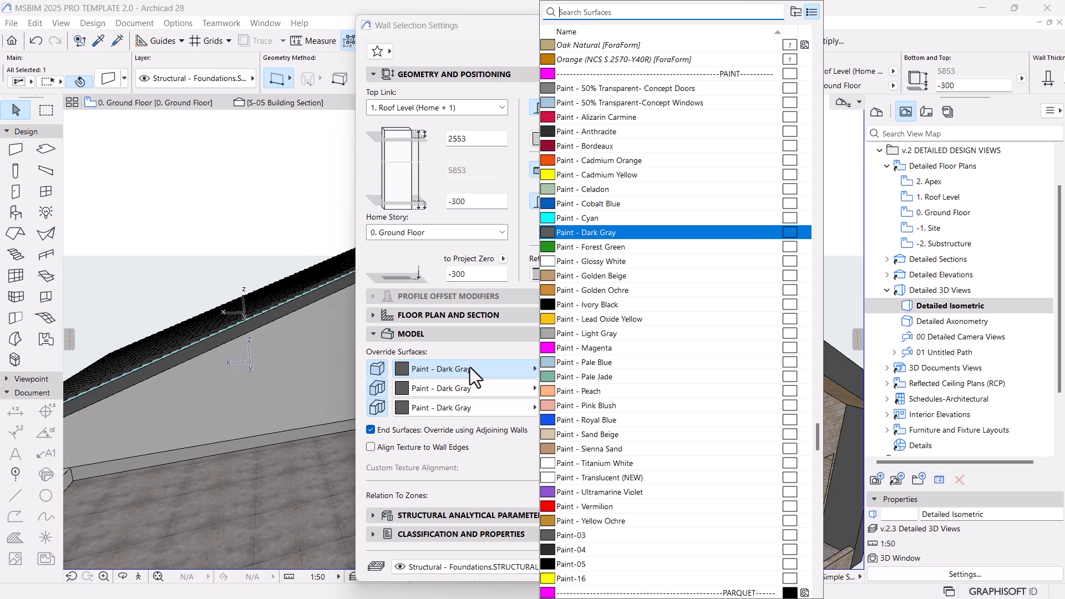
scroll(596, 151, "down", 4)
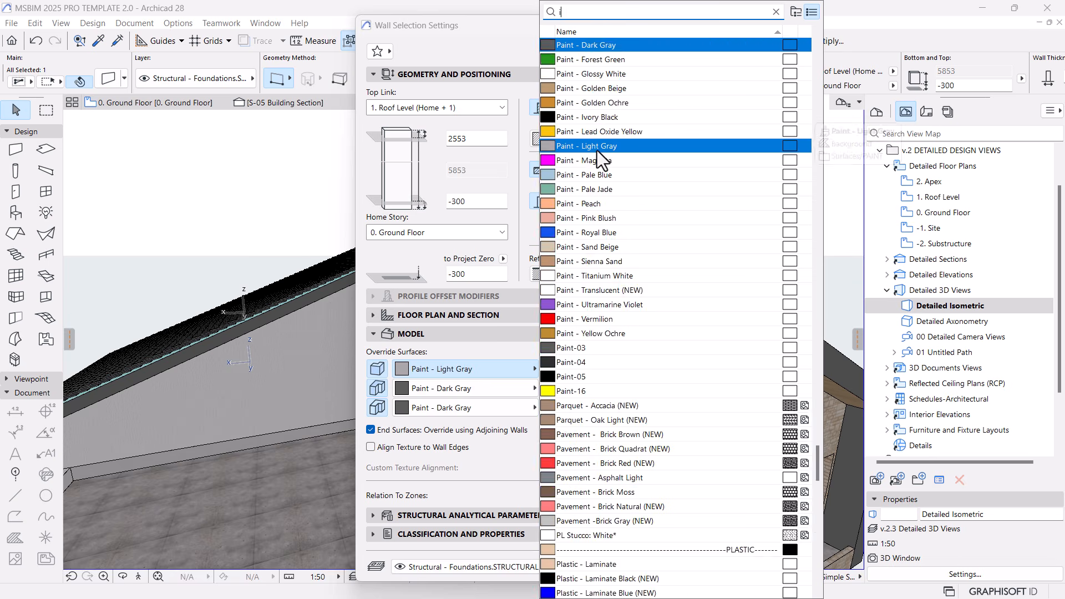
type("ins")
left_click(604, 118)
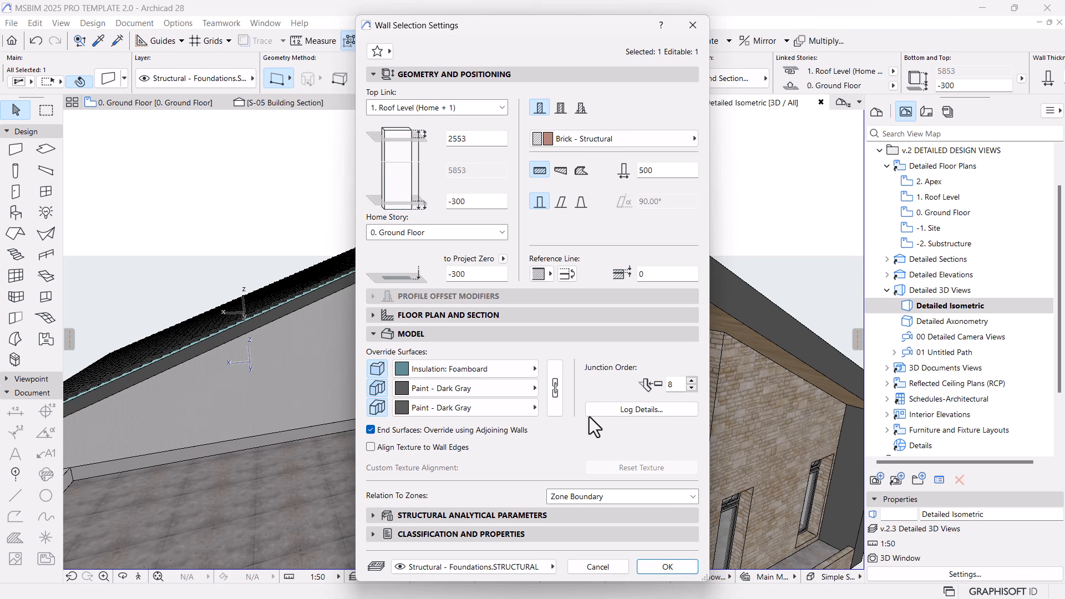
left_click(668, 571)
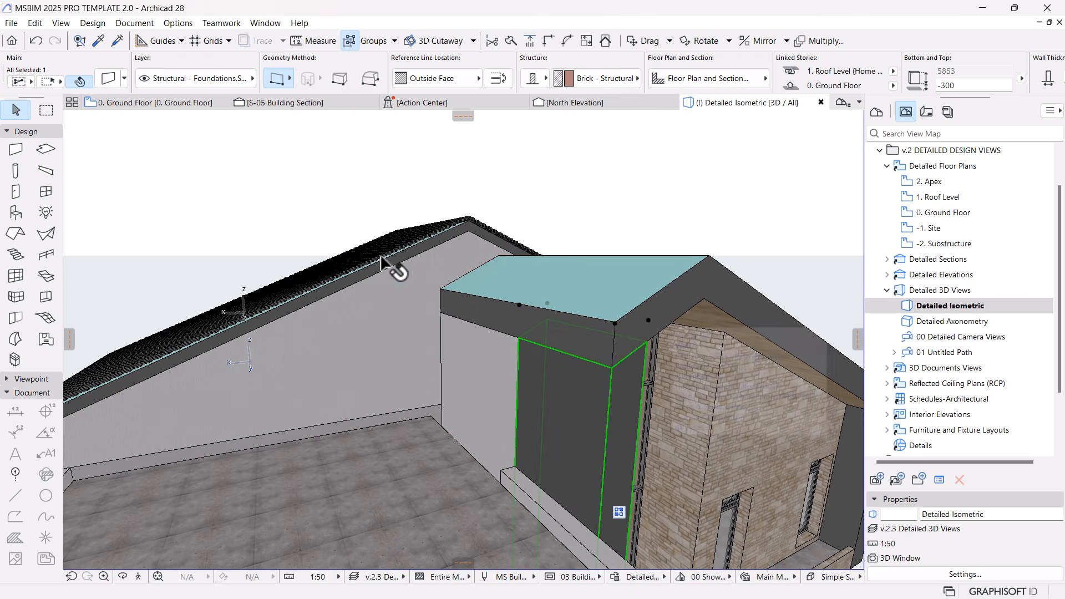
Reopen the wall's settings and set its outside face surface back to Paint - Dark Gray.
middle_click_drag(623, 399, 306, 309, "shift")
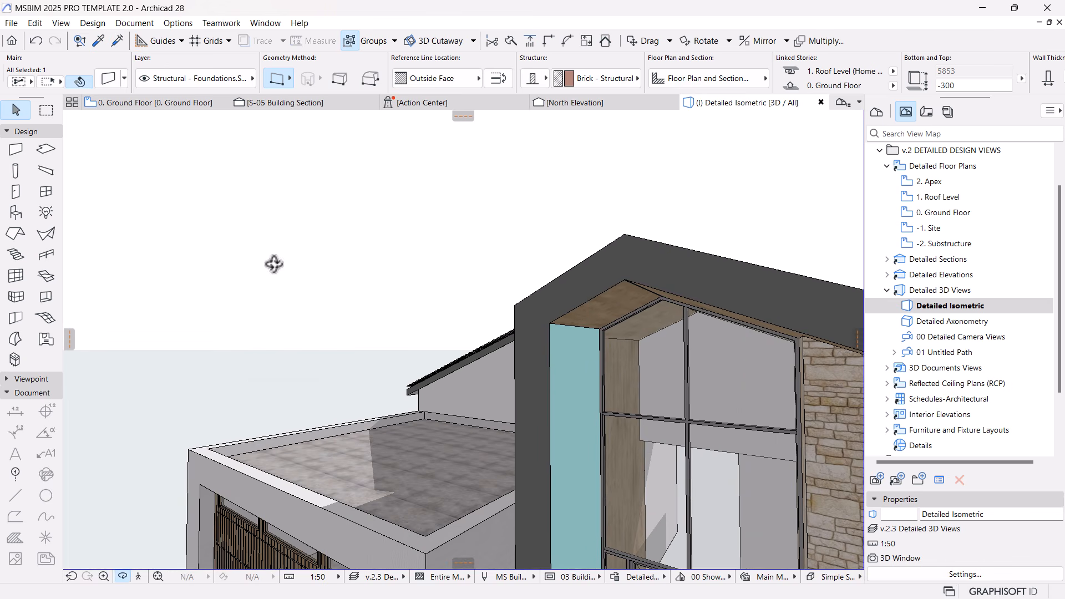
left_click(108, 81)
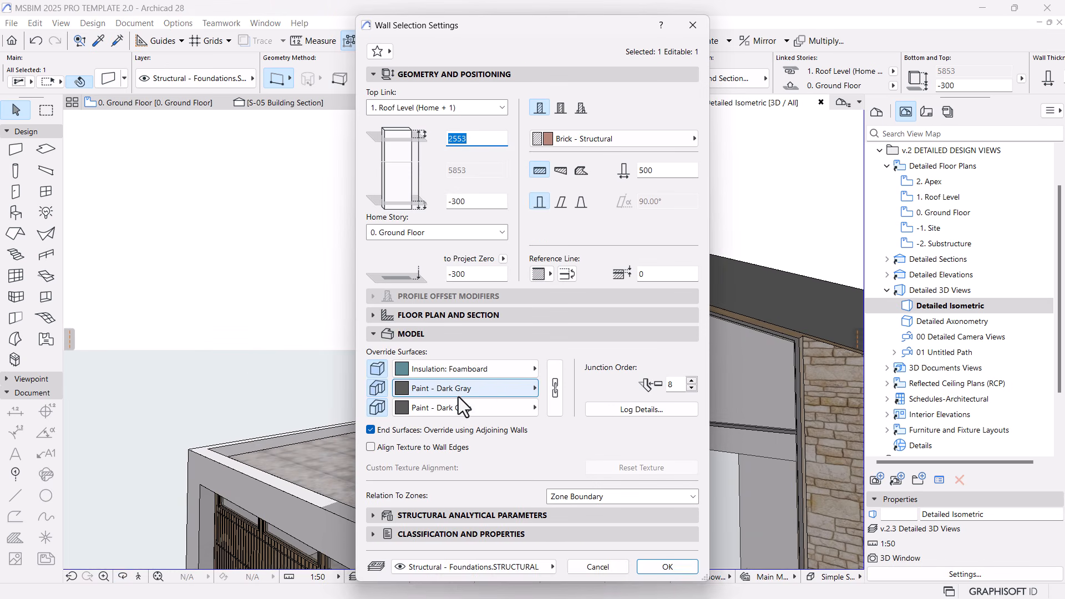
left_click(502, 372)
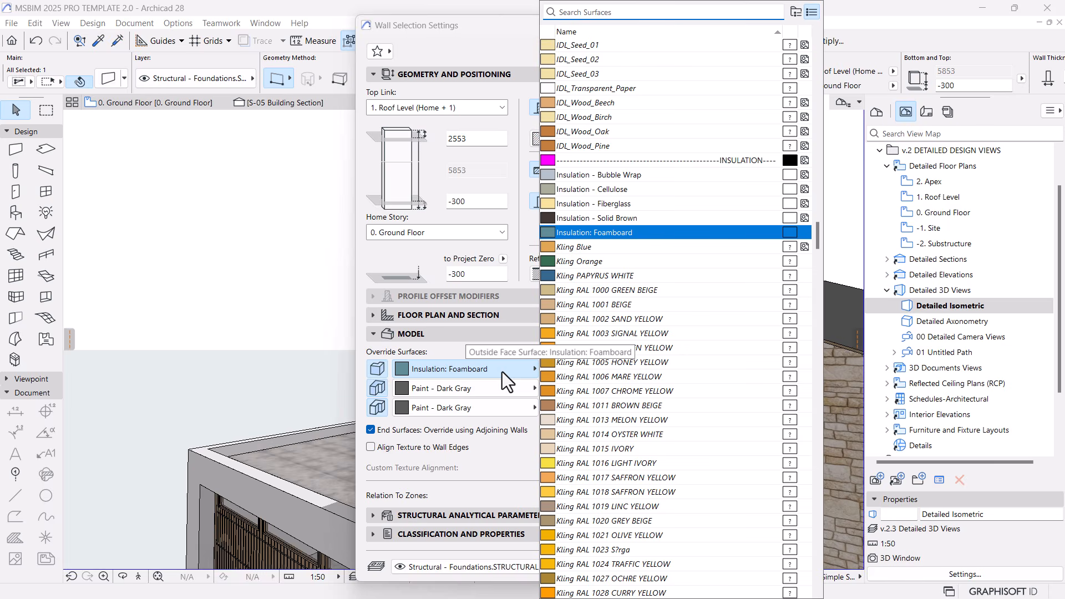
type("pain")
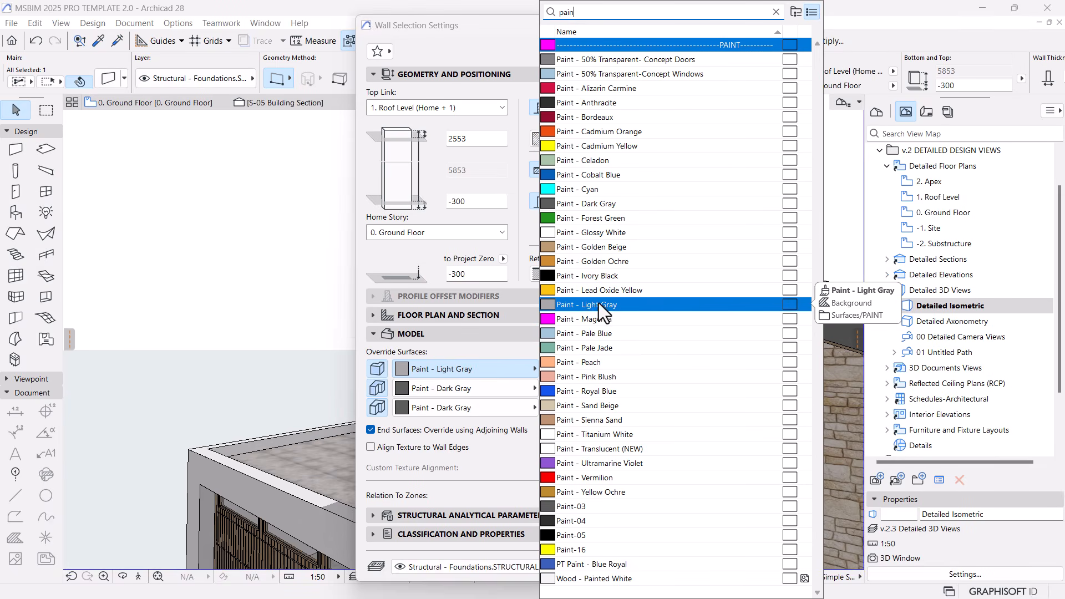
left_click(607, 204)
Override the wall's inside face surface with Insulation: Foamboard, apply the settings and deselect the wall.
left_click(501, 408)
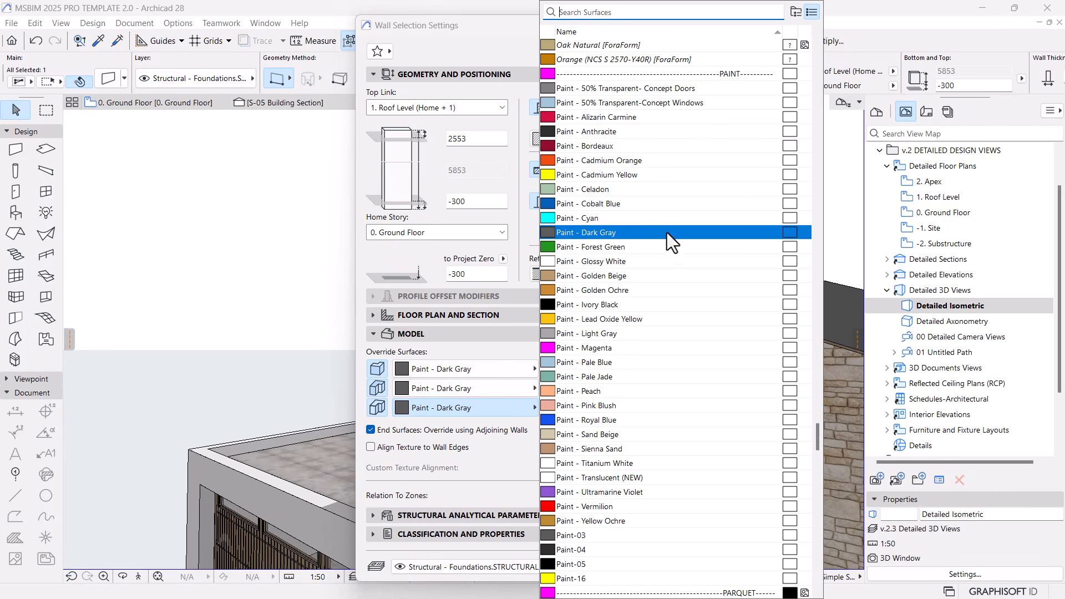
type("insu")
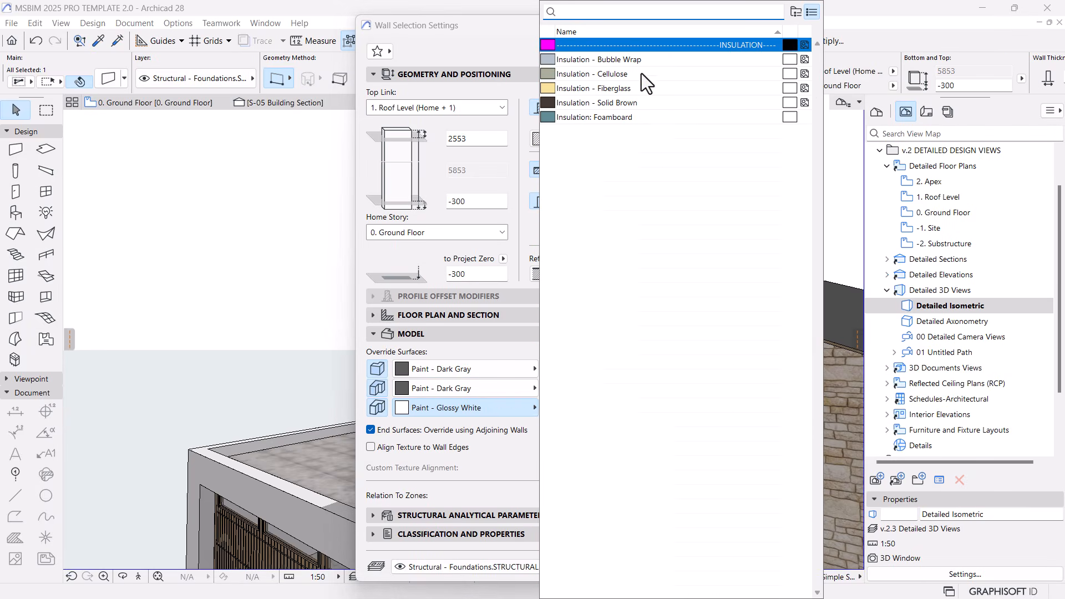
left_click(625, 118)
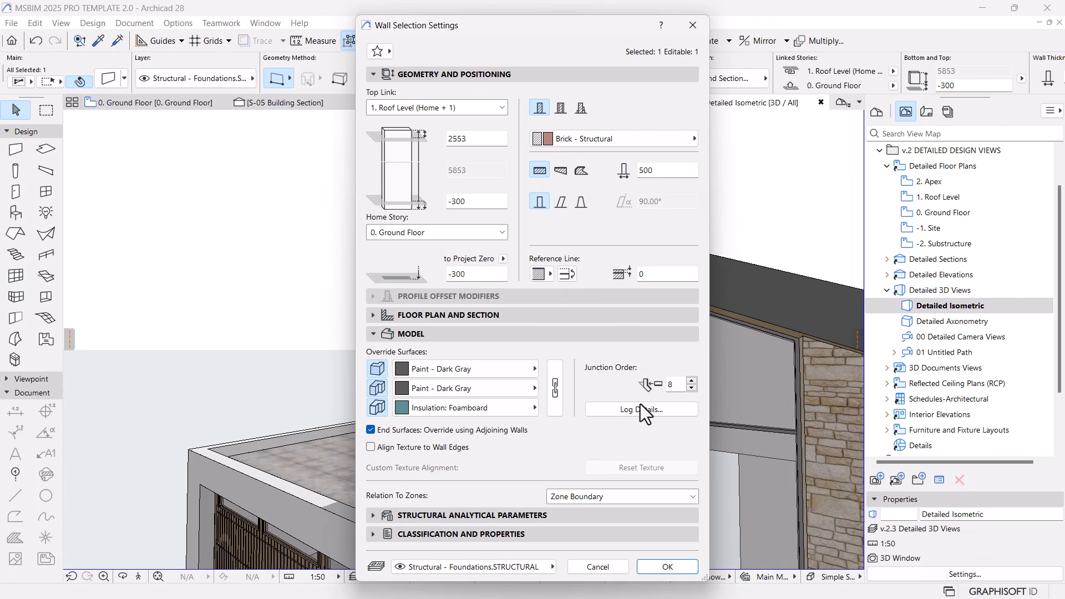
left_click(695, 566)
left_click(414, 251)
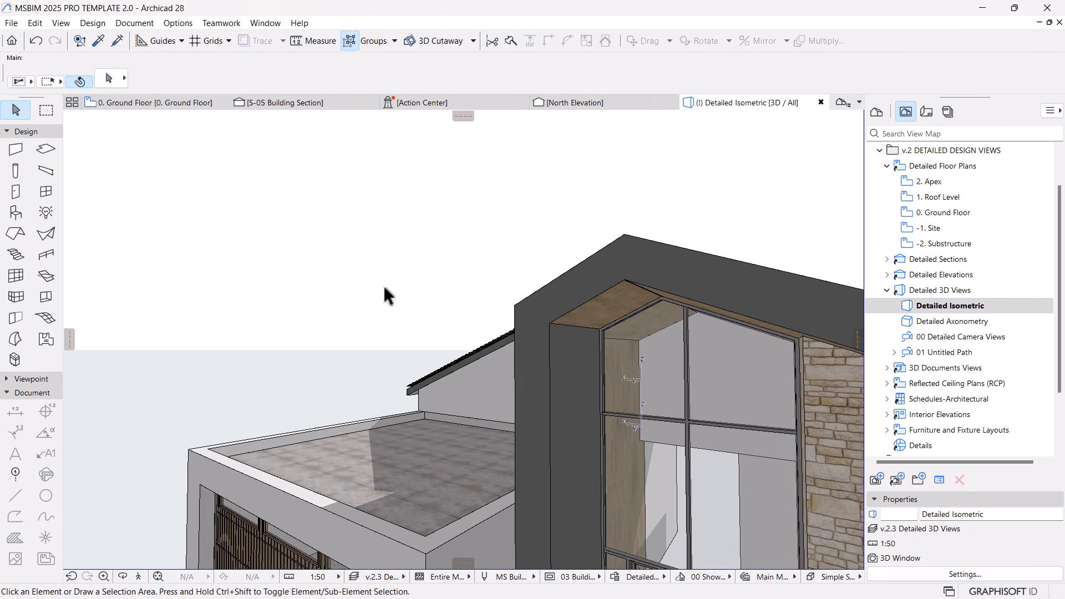
Override the outside face surface of the white stucco wall adjoining the insulated wall under the short roof slope with Insulation: Foamboard.
left_click_drag(314, 311, 629, 349)
key("Escape")
left_click(469, 389)
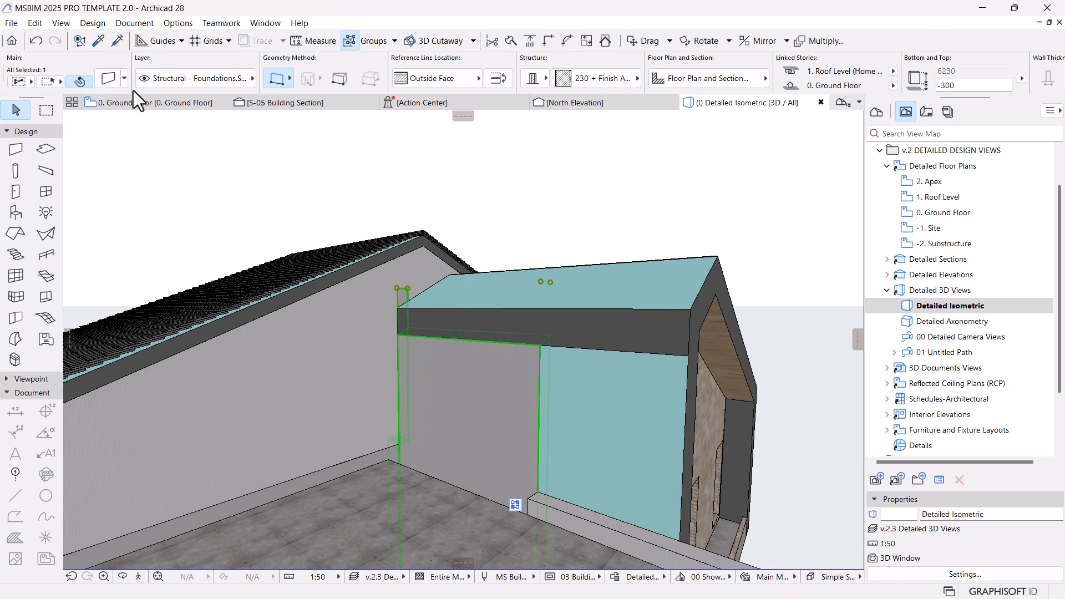
left_click(111, 78)
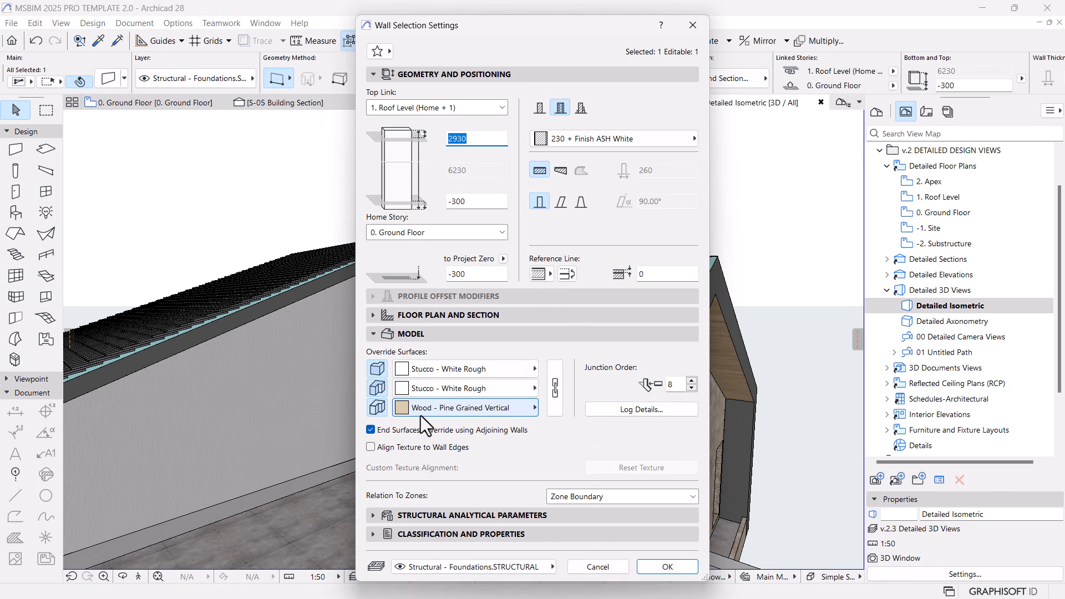
left_click(477, 368)
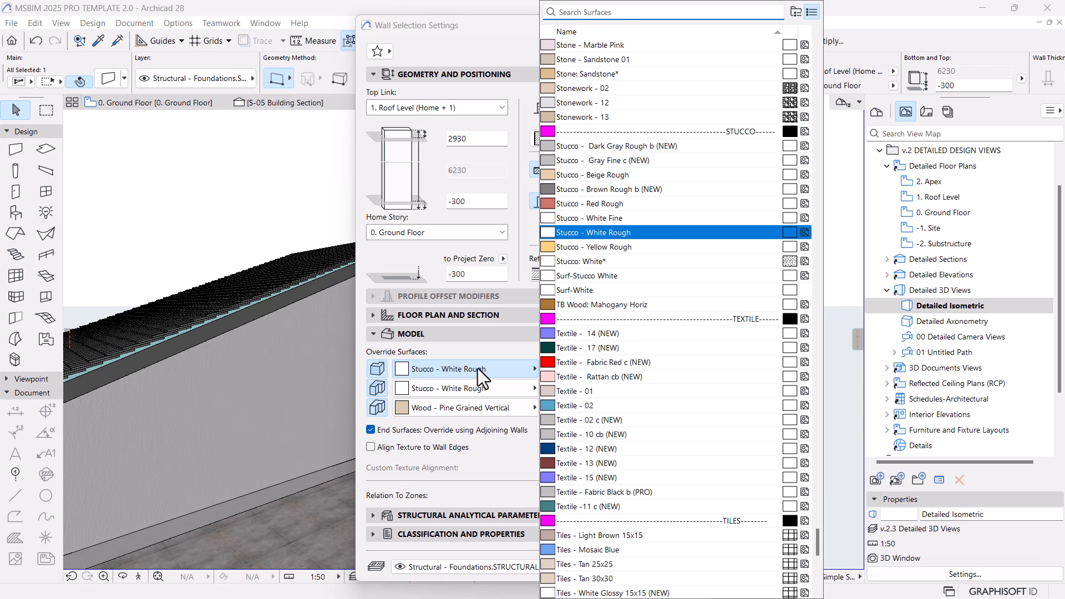
type("insu")
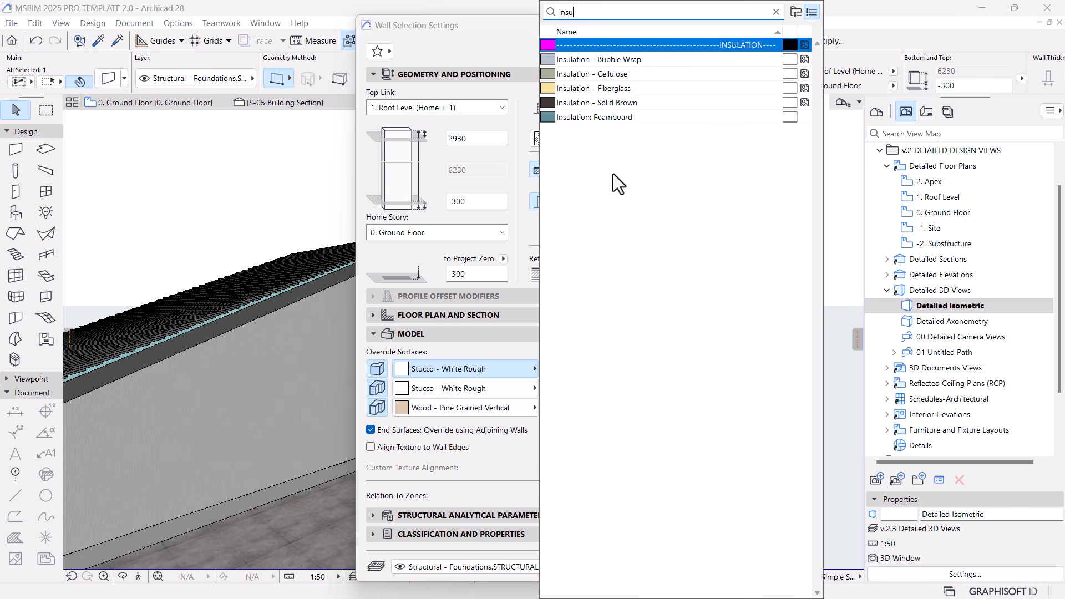
left_click(605, 116)
left_click(667, 566)
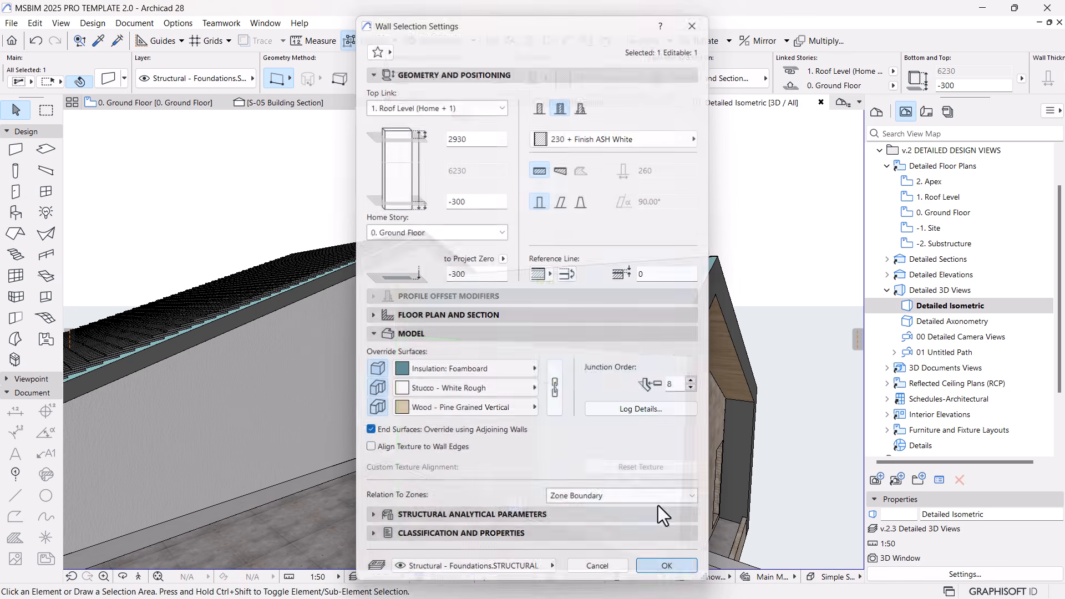
Select the low white stucco wall under the eave of the long roof slope and unlink its override surfaces.
left_click(563, 323)
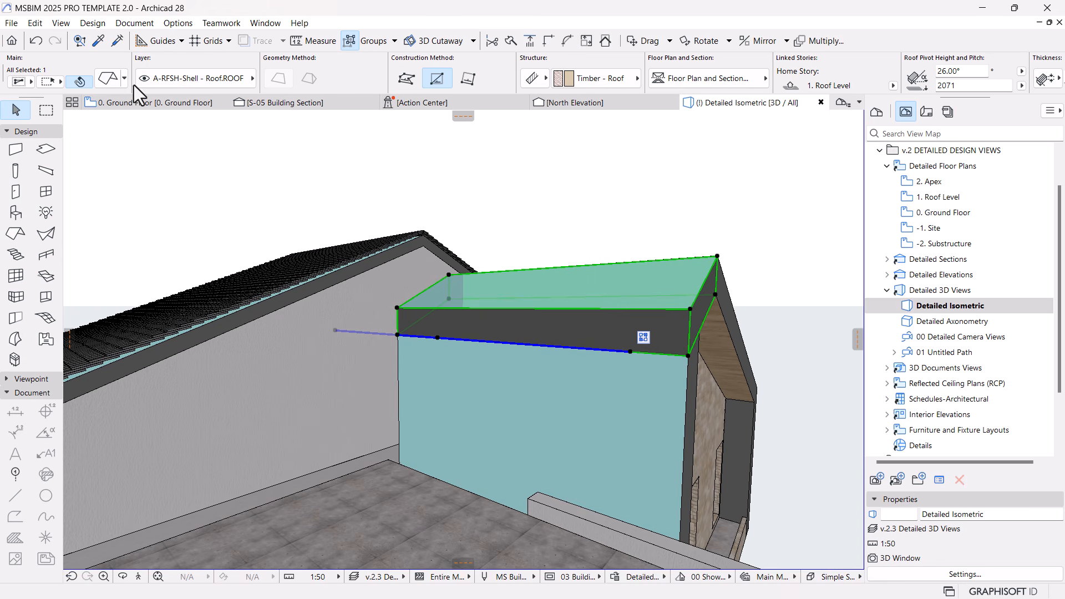
middle_click_drag(679, 399, 552, 352, "shift")
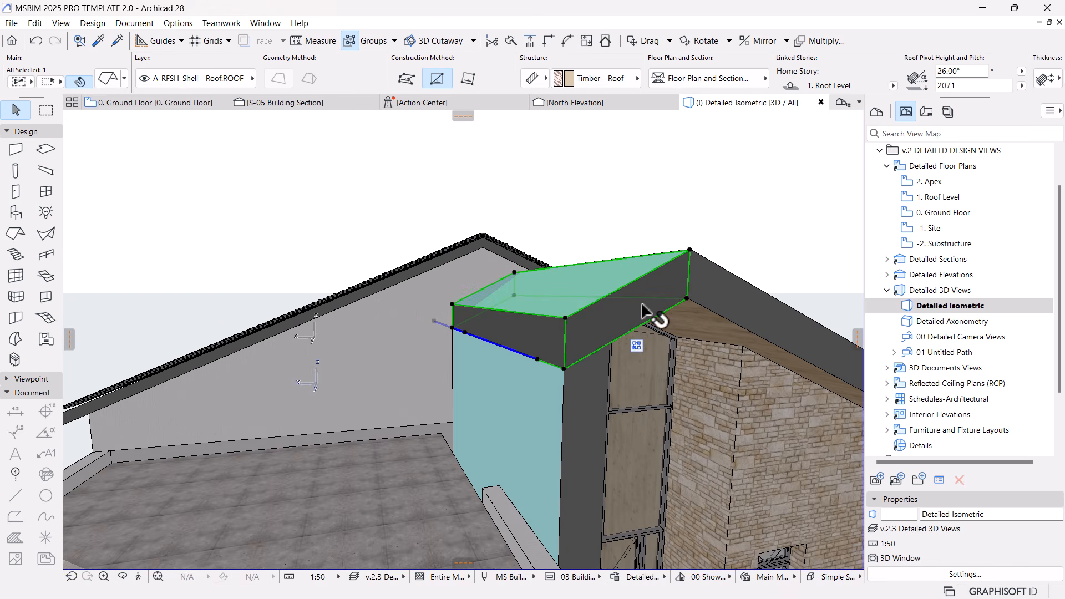
scroll(593, 316, "down", 4)
mouse_move(591, 317)
middle_mouse_down("shift")
mouse_move(595, 368)
mouse_move(584, 313)
middle_mouse_up("shift")
middle_click_drag(661, 331, 408, 340, "shift")
left_click(532, 369)
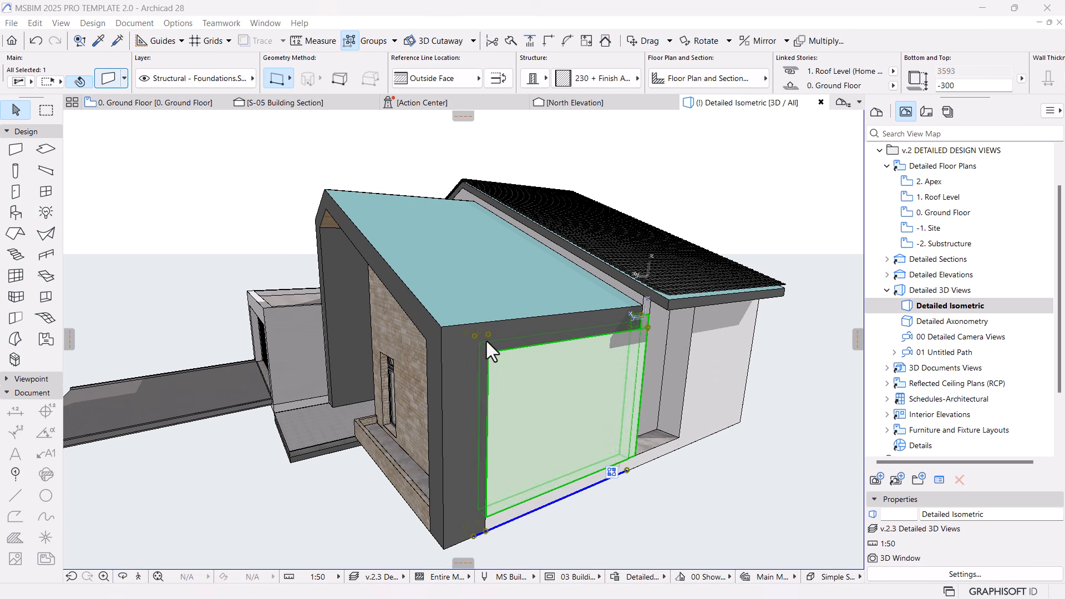
double_click(487, 341)
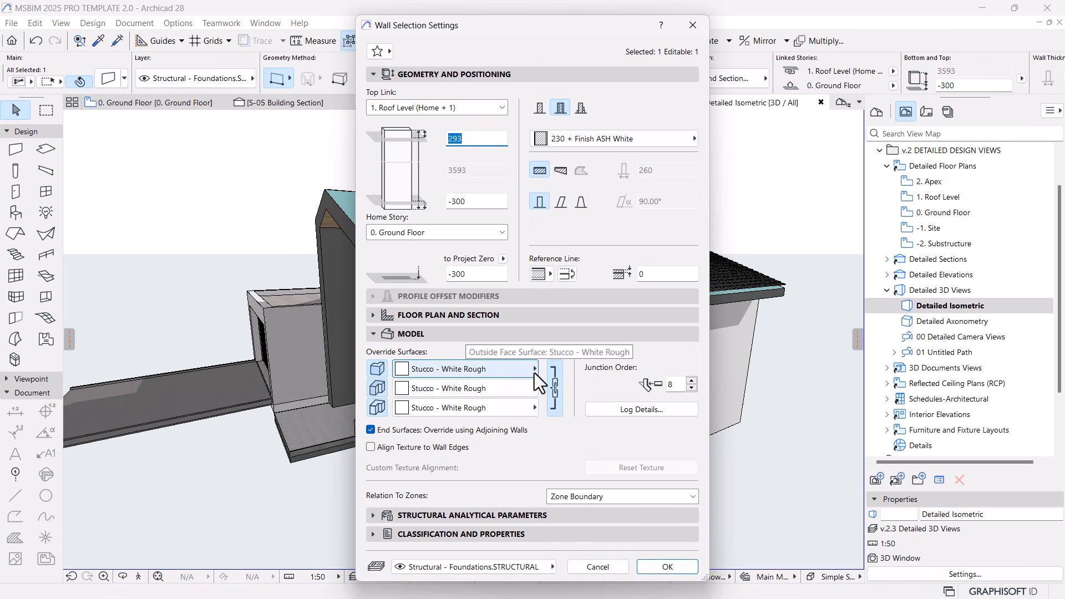
left_click(556, 378)
left_click(484, 369)
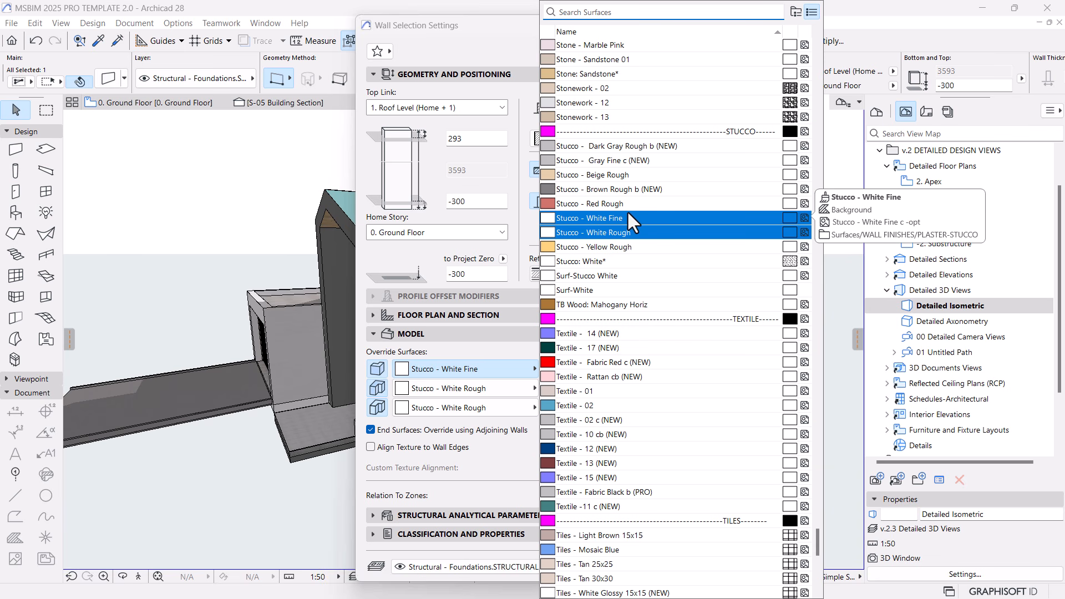
type("ins")
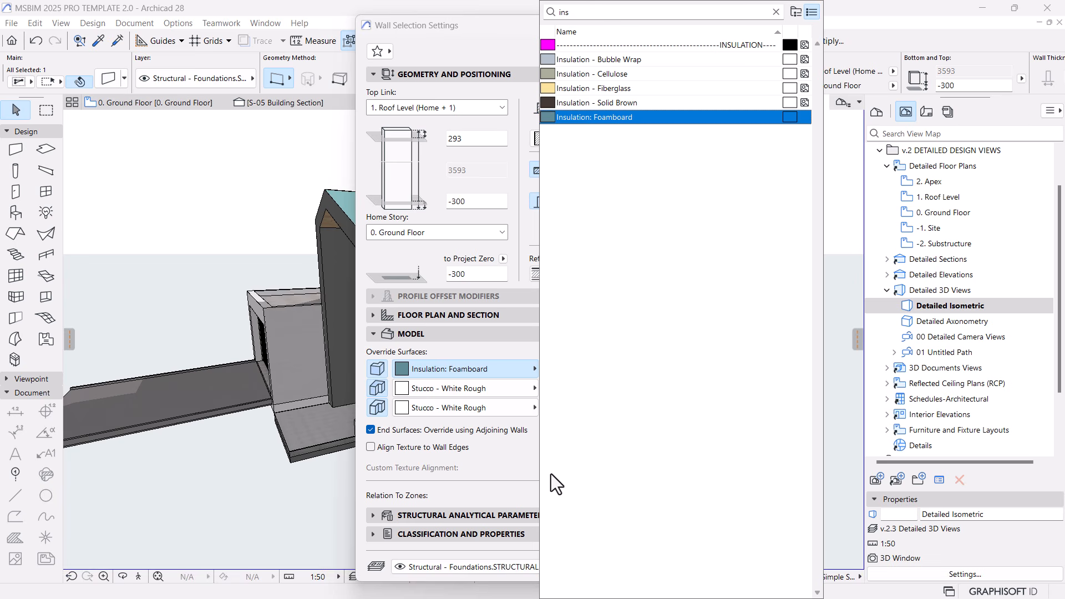
key("Escape")
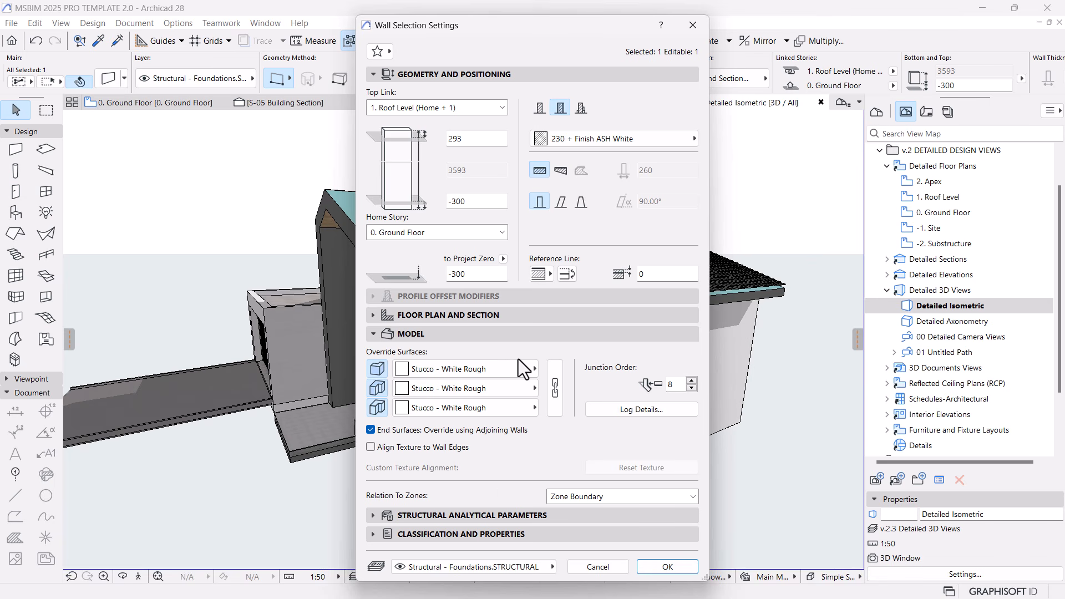
Override the low wall's outside face surface with Insulation: Foamboard, apply the settings and deselect the wall.
left_click(503, 376)
type("insui")
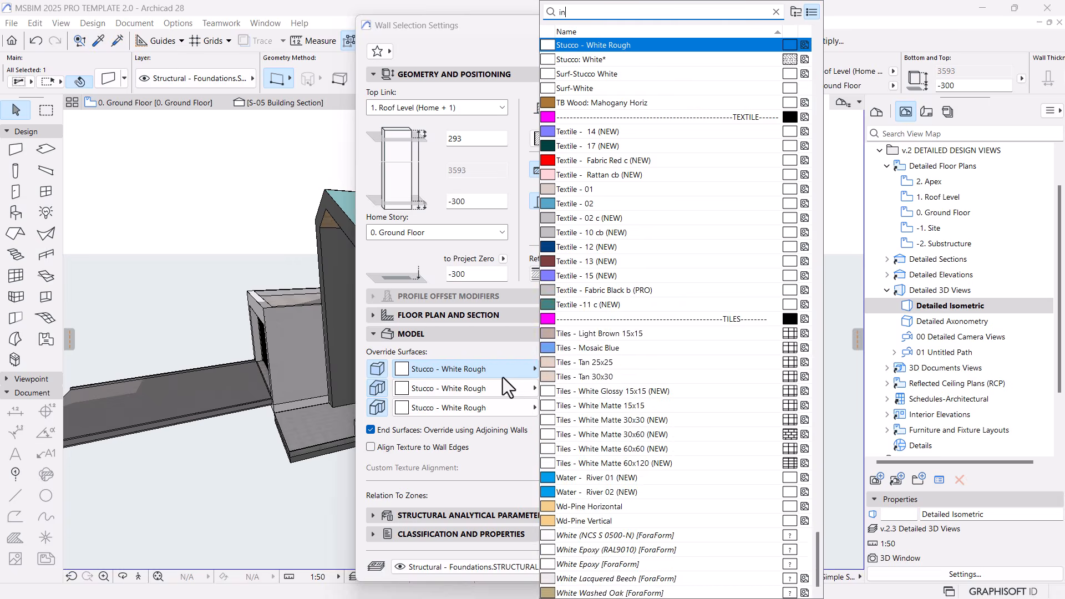
key("BackSpace")
key("BackSpace")
key("BackSpace")
key("BackSpace")
key("BackSpace")
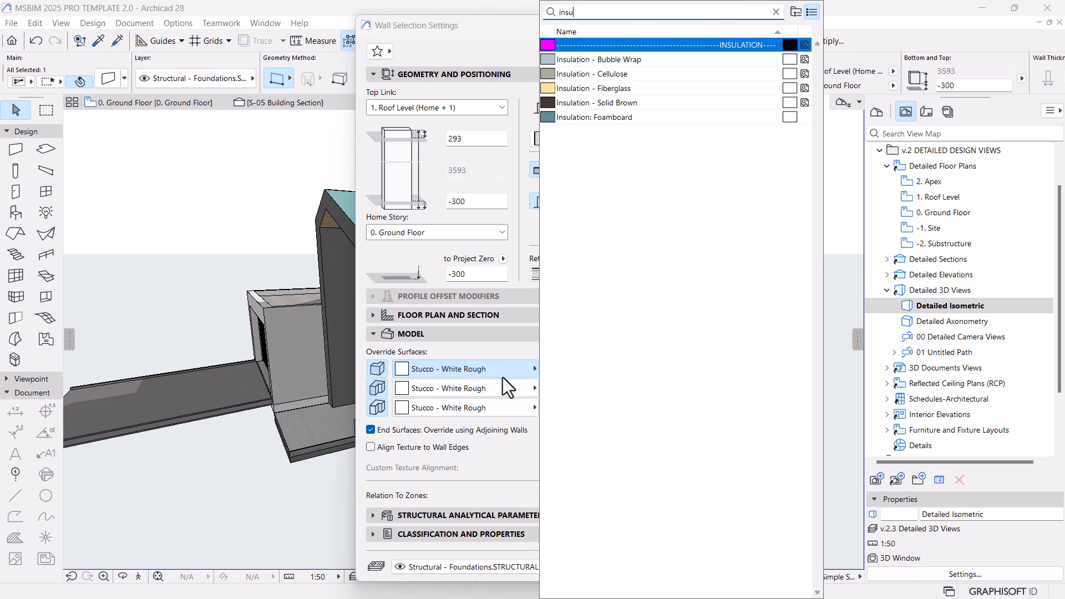
left_click(568, 117)
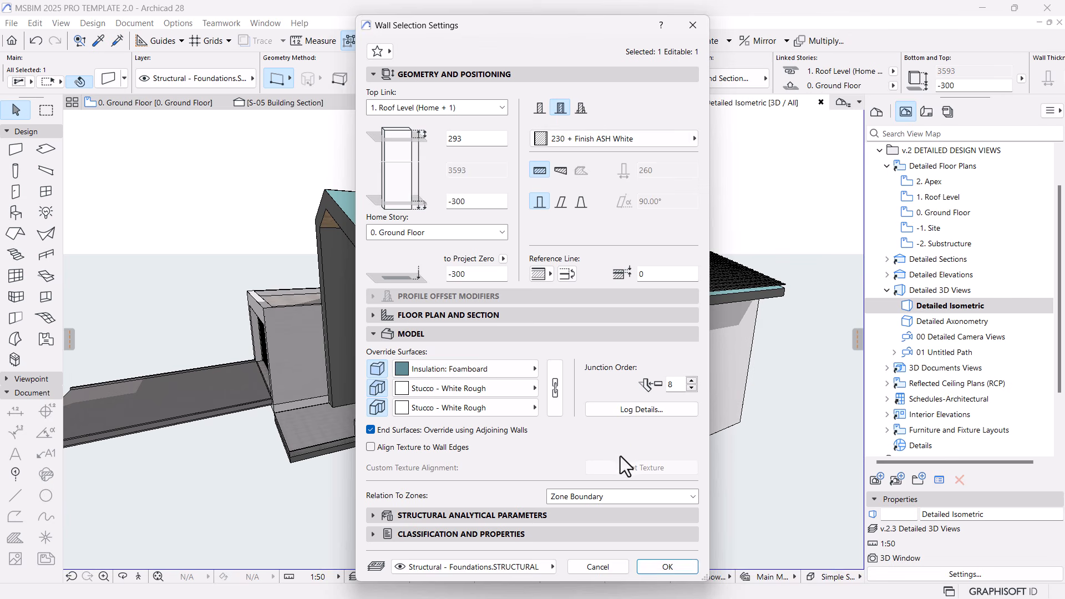
left_click(667, 566)
left_click(703, 484)
Select the dark gray wall at the corner of the stone facade and unlink its override surfaces.
left_click(464, 374)
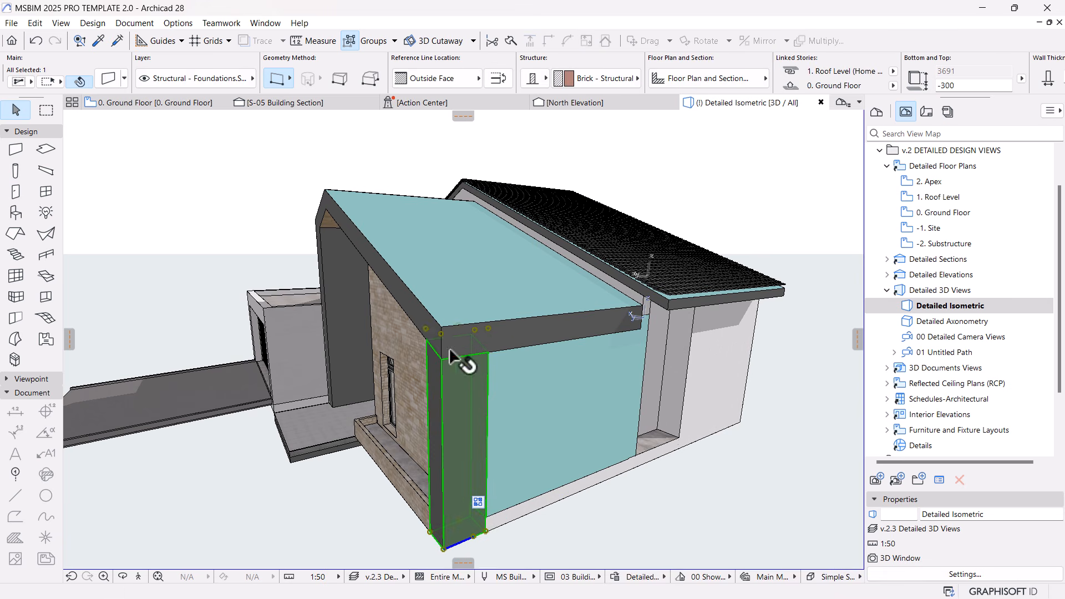
left_click(115, 79)
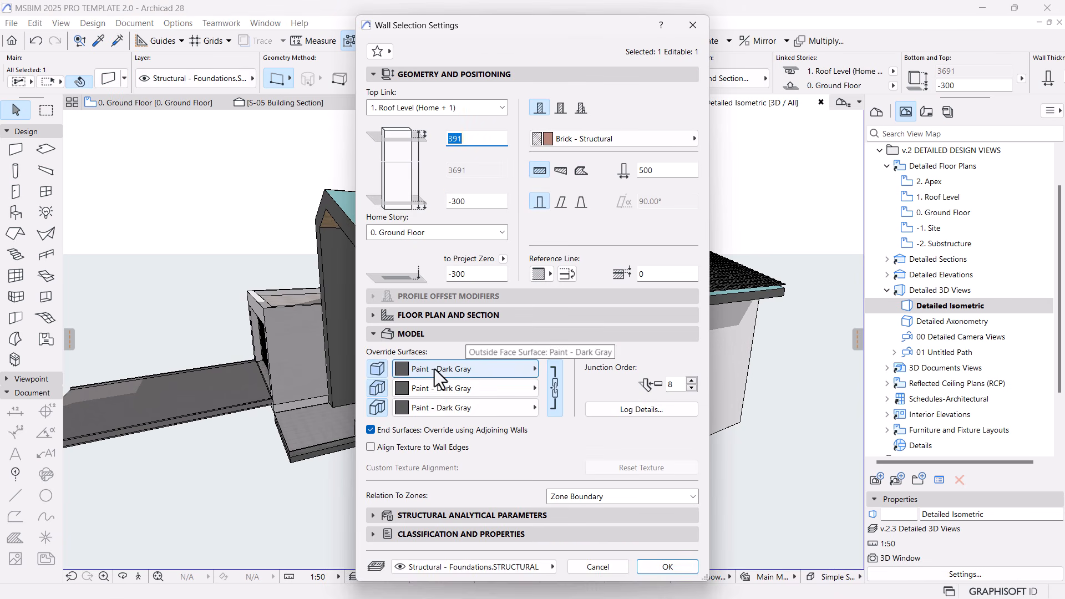
left_click(491, 375)
type("insuila")
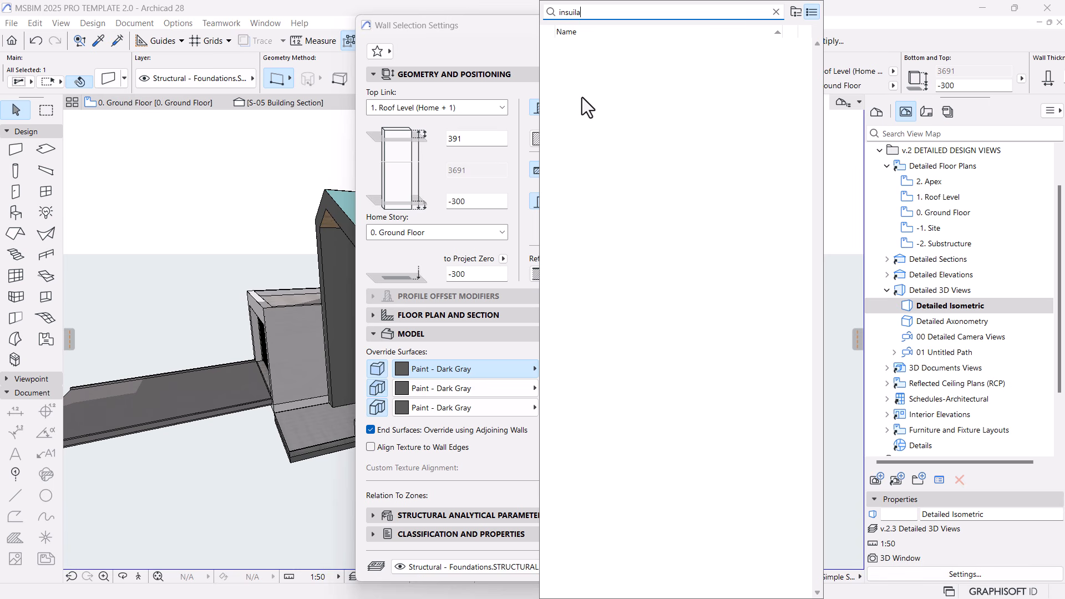
key("BackSpace")
key("super")
left_click(798, 341)
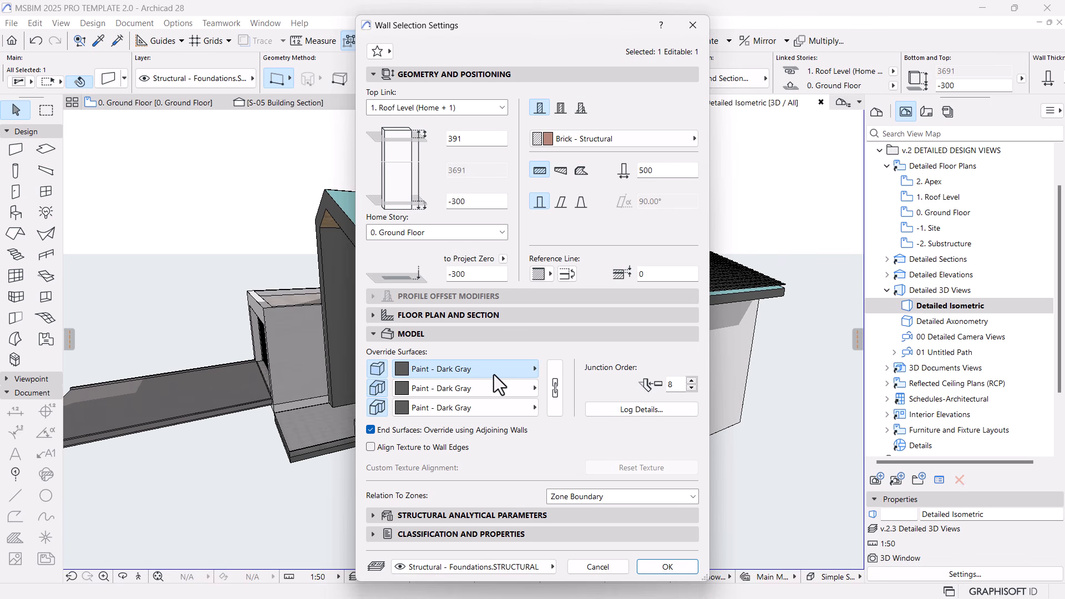
Override the dark gray corner wall's outside face surface with Insulation: Foamboard, apply the settings and deselect the wall.
left_click(493, 374)
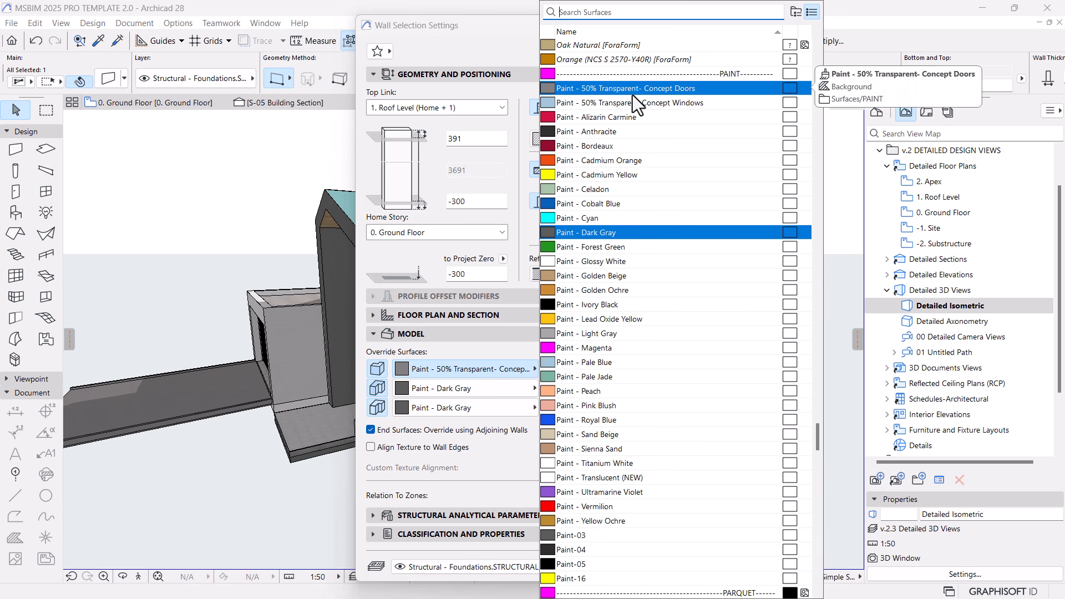
type("insu")
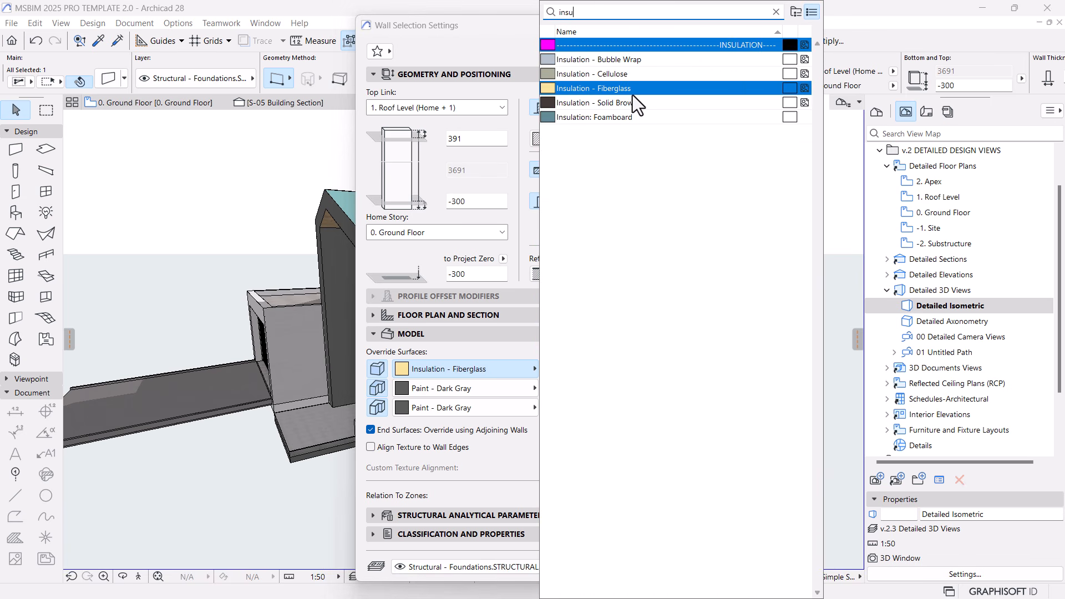
left_click(605, 117)
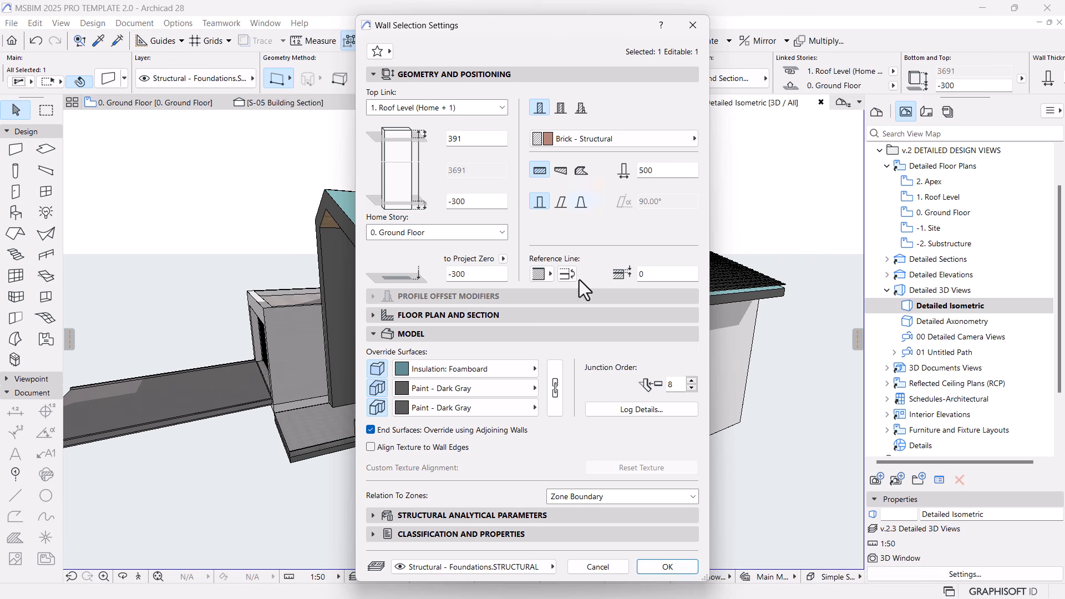
left_click(659, 567)
key("Escape")
middle_click_drag(513, 428, 706, 324, "shift")
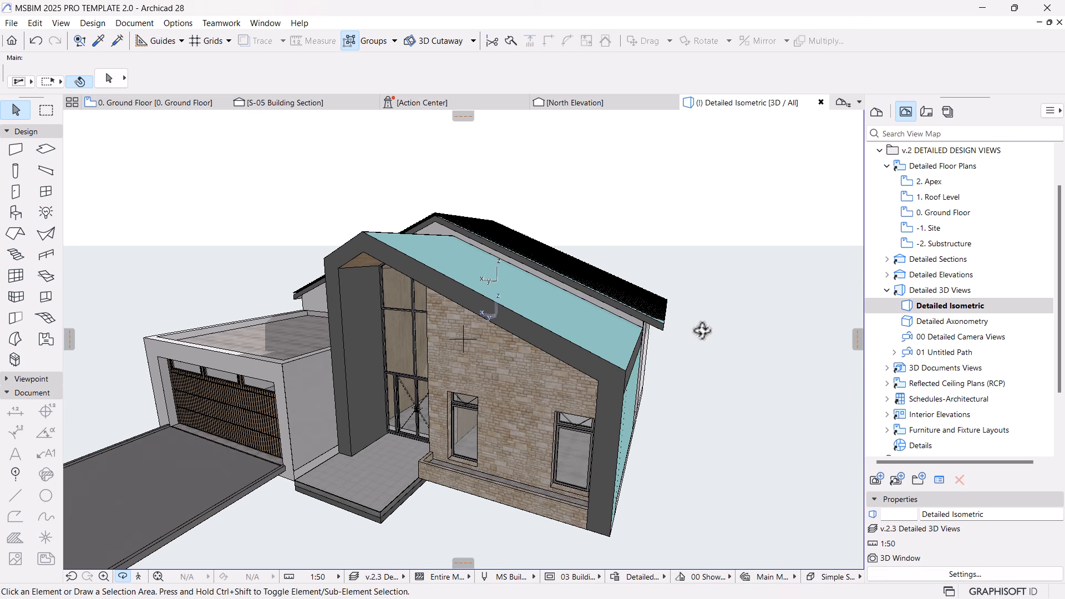
middle_click_drag(633, 329, 448, 307, "shift")
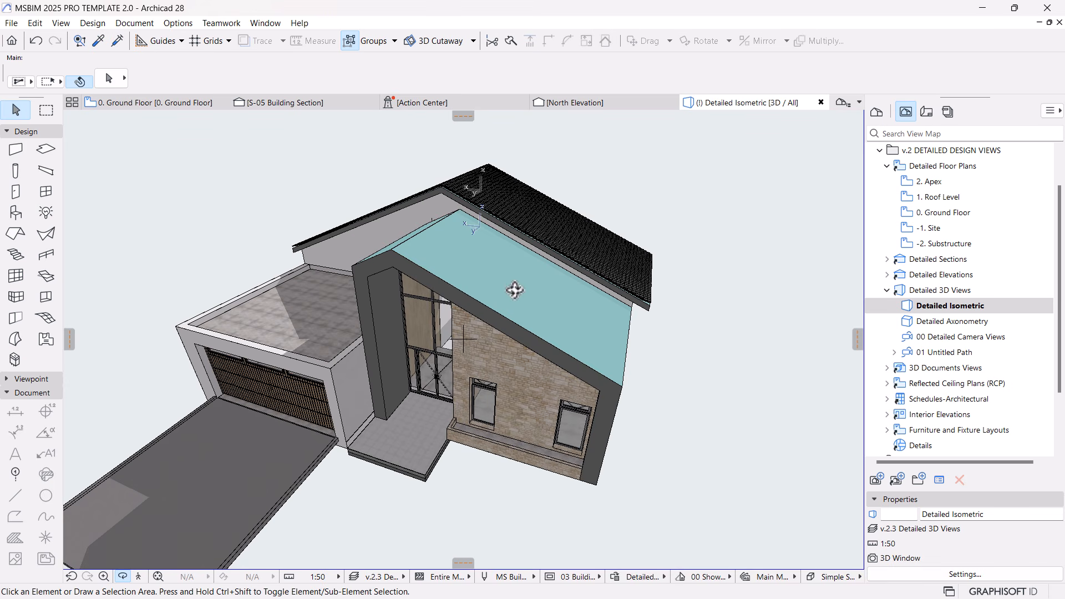
scroll(515, 290, "up", 1)
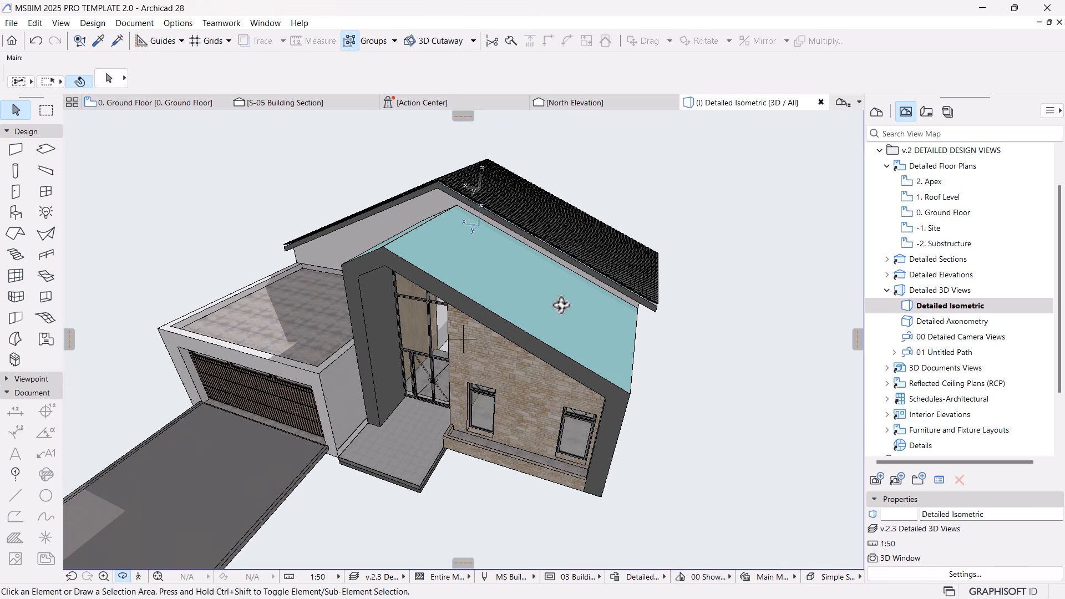
On the ground floor plan, search the Object tool's library for "sheet" and choose the Profiled Sheet object.
left_click(122, 102)
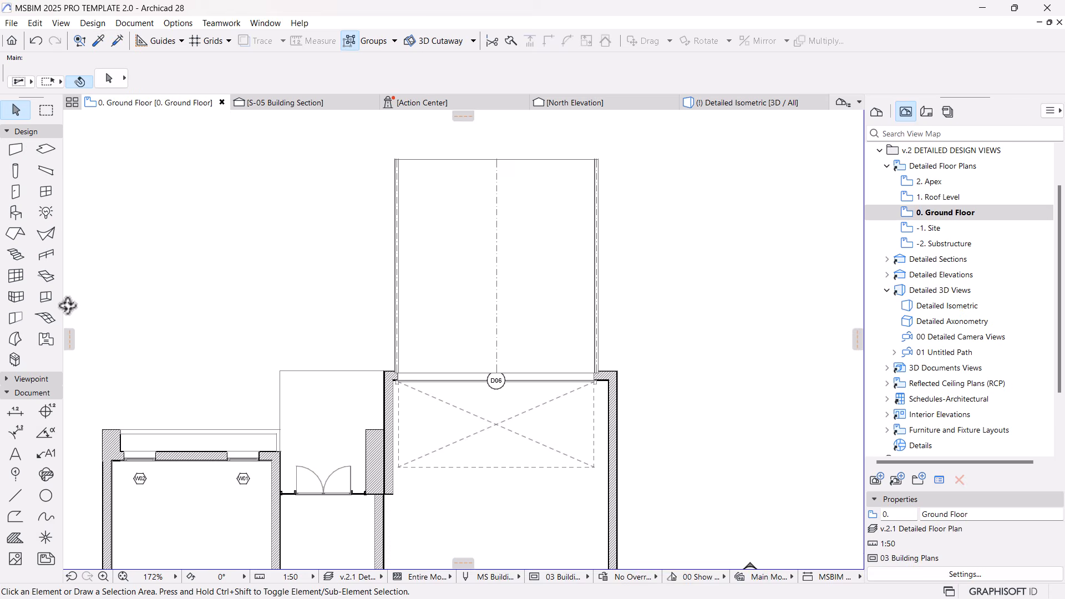
left_click(21, 218)
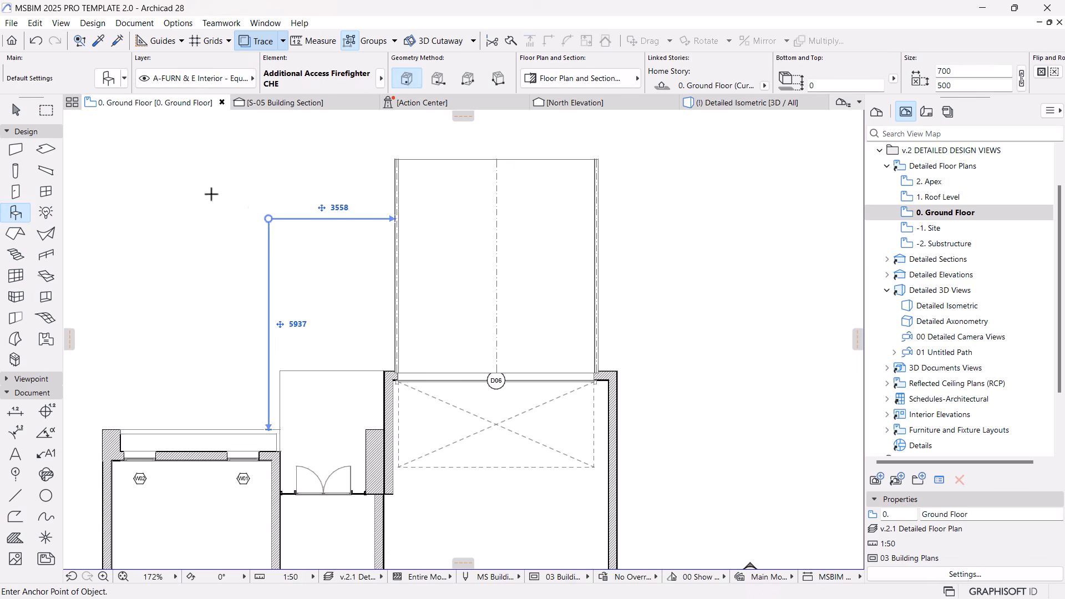
left_click(111, 78)
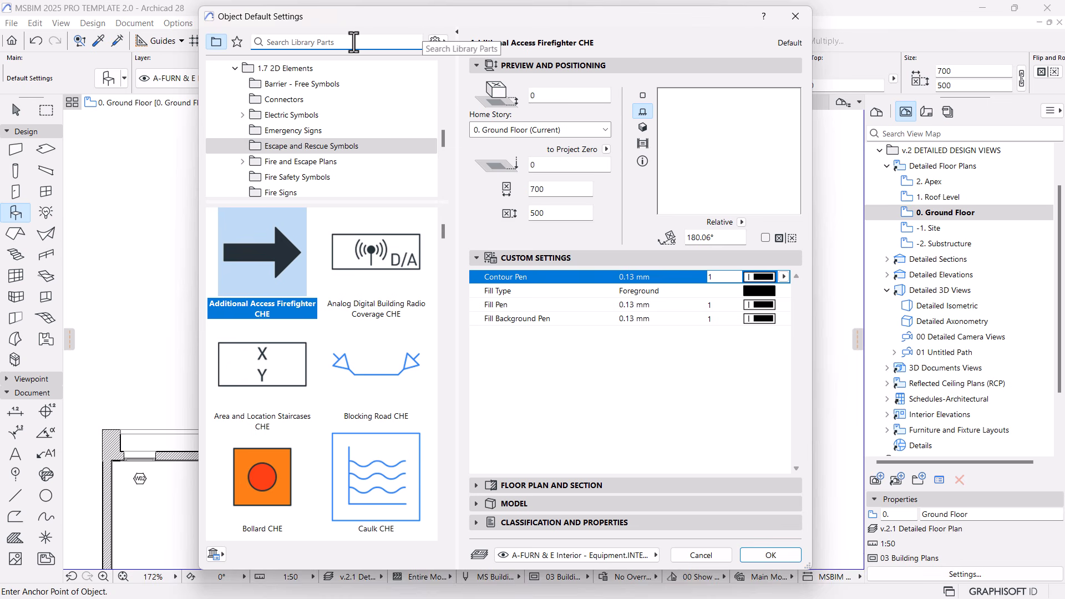
type("sheet")
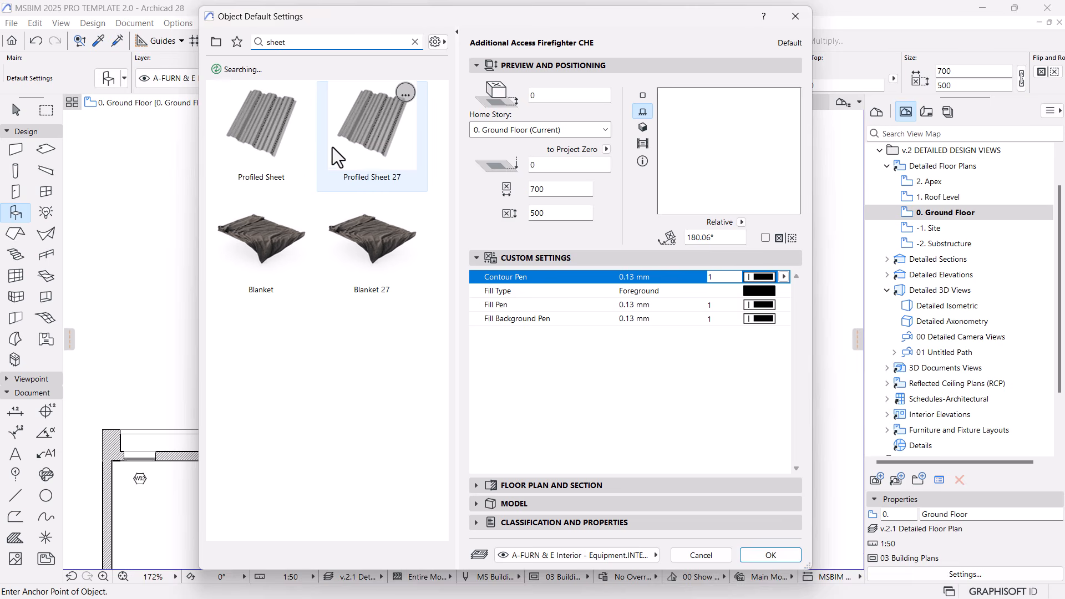
left_click(291, 140)
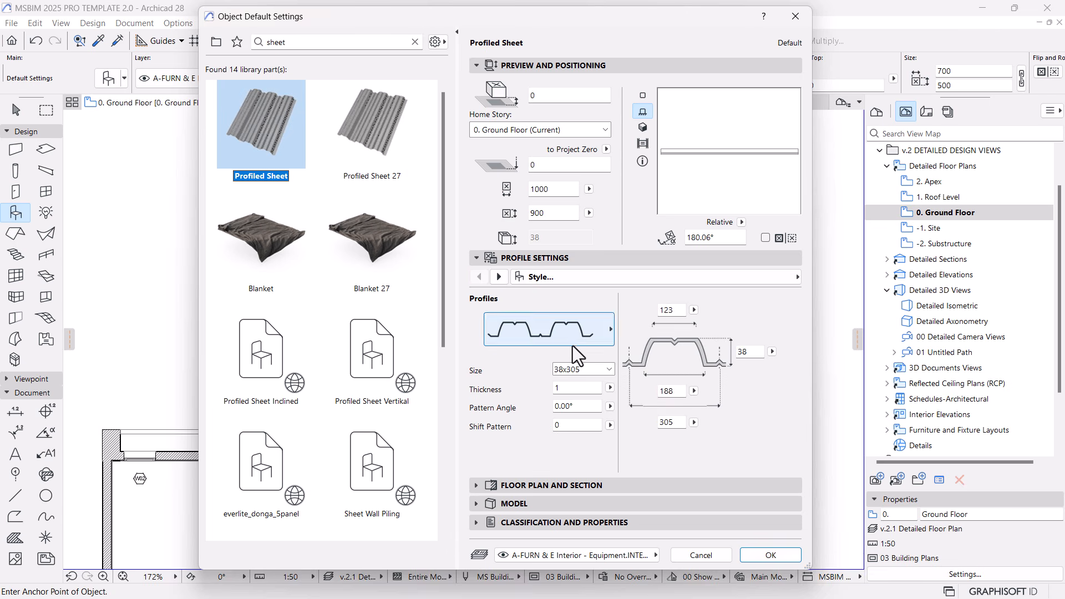
Set the Profiled Sheet to the trapezoidal 25x100 profile and show its preview in 3D.
left_click(573, 345)
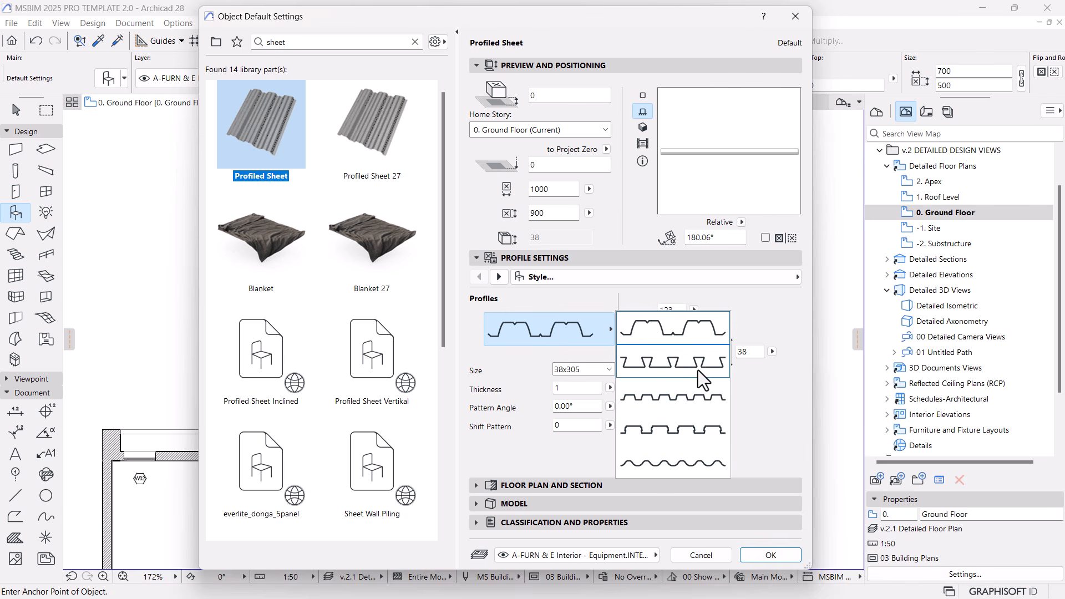
left_click(684, 396)
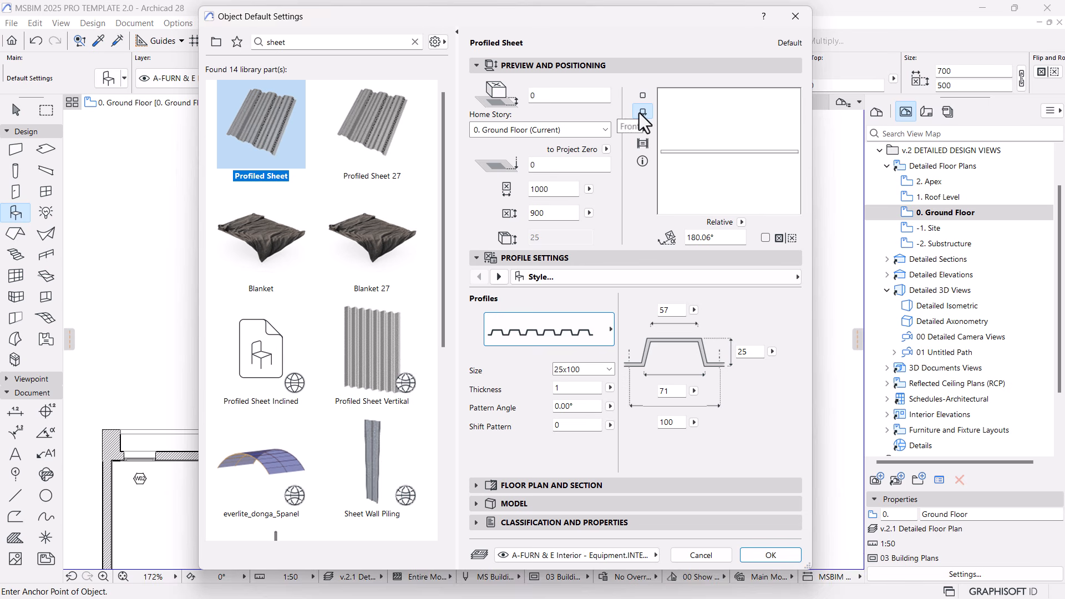
left_click(643, 128)
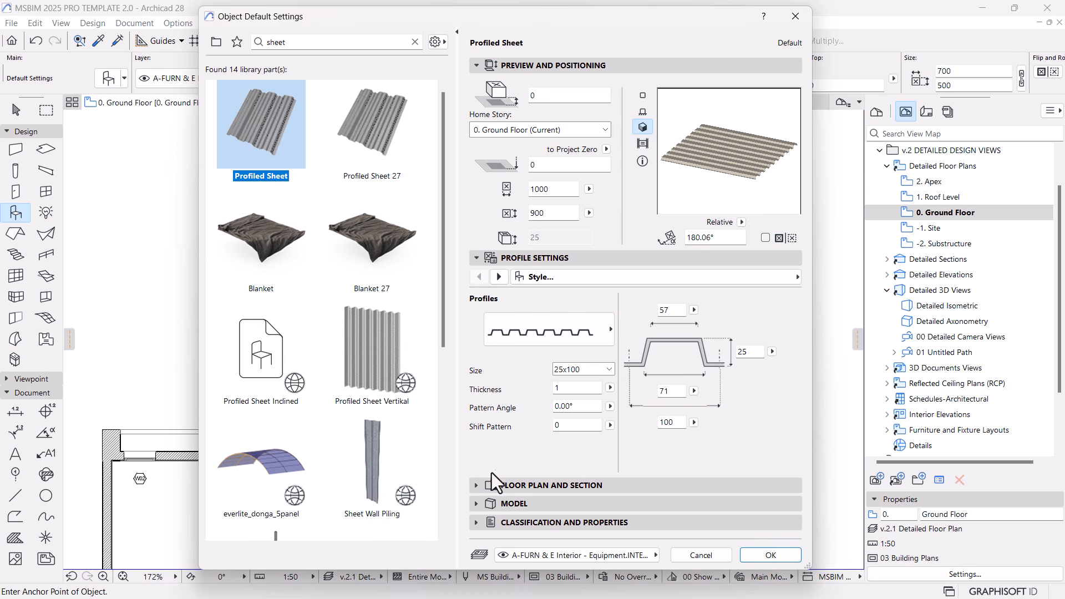
Override the Profiled Sheet's surface with Paint - Dark Gray and confirm the object's default settings.
left_click(494, 504)
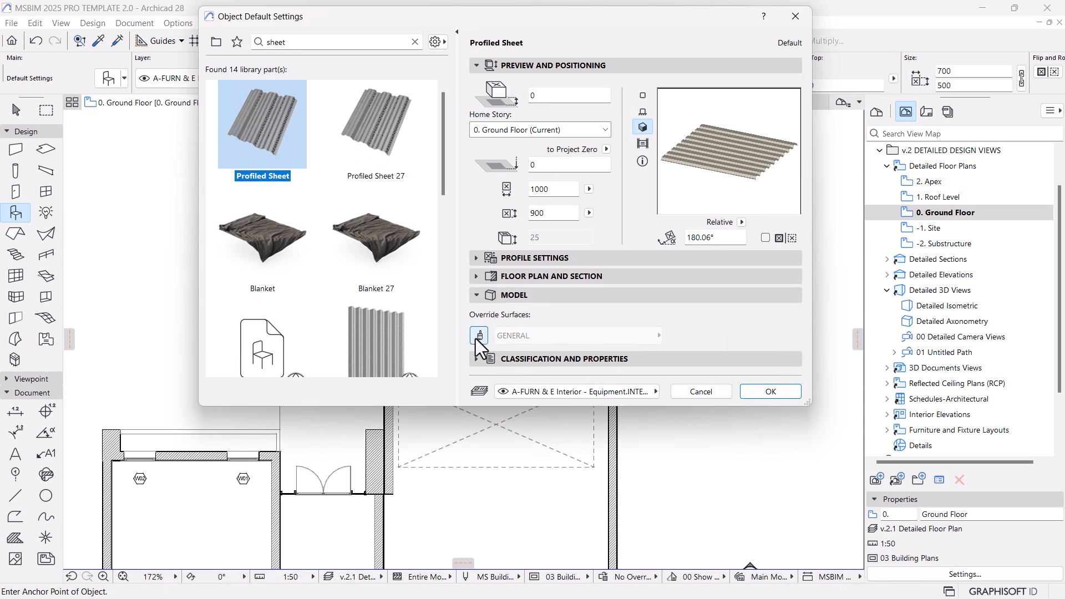
left_click(475, 337)
left_click(541, 338)
type("paint")
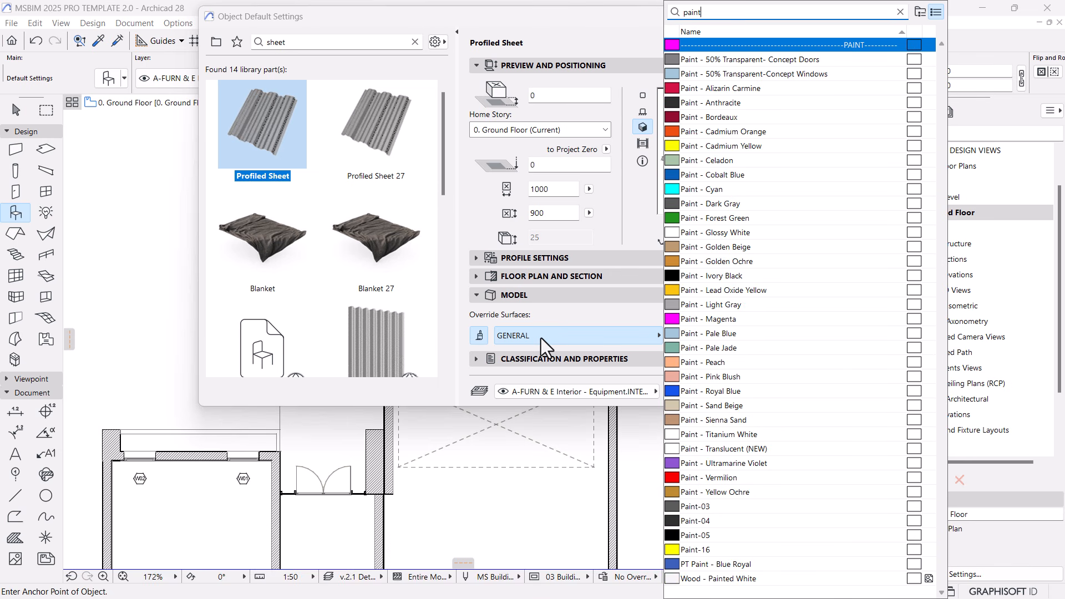
double_click(718, 205)
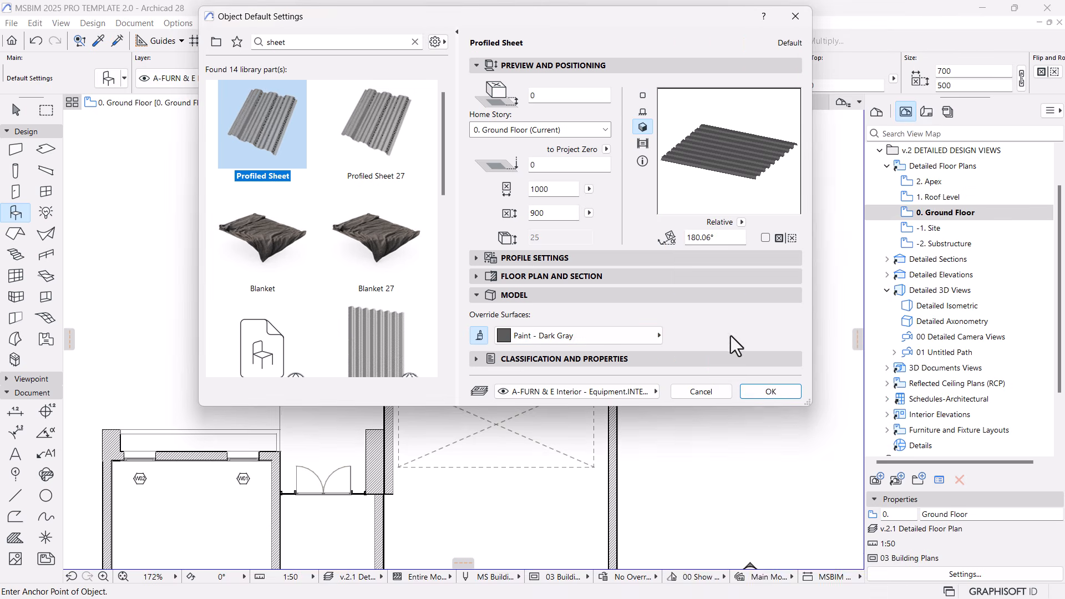
left_click(765, 390)
Place the Profiled Sheet over the lined roof area in the 1. Roof Level plan and select it.
scroll(619, 328, "down", 3)
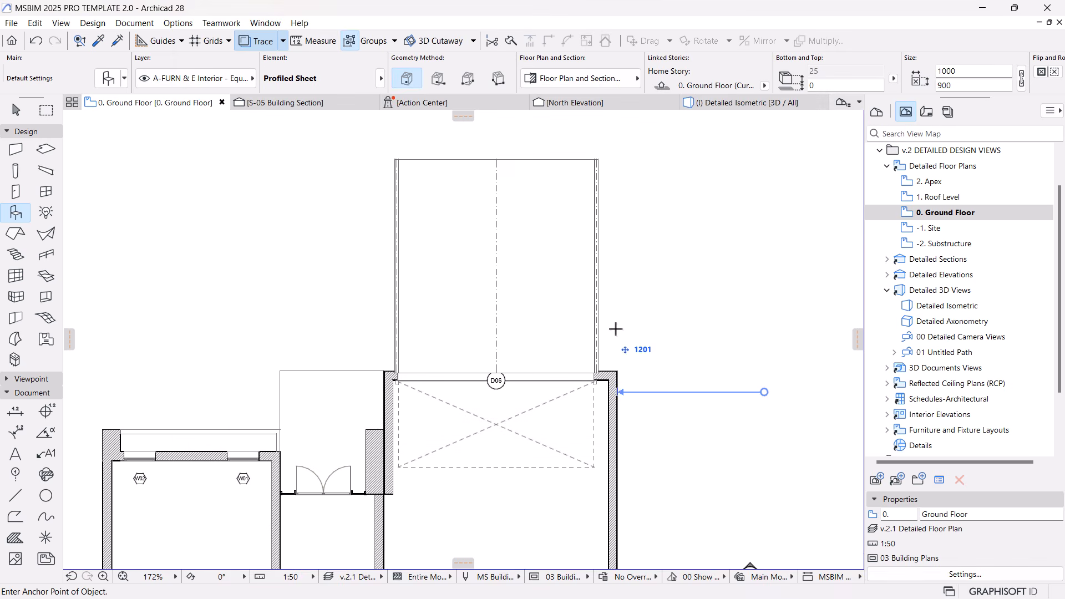
double_click(943, 197)
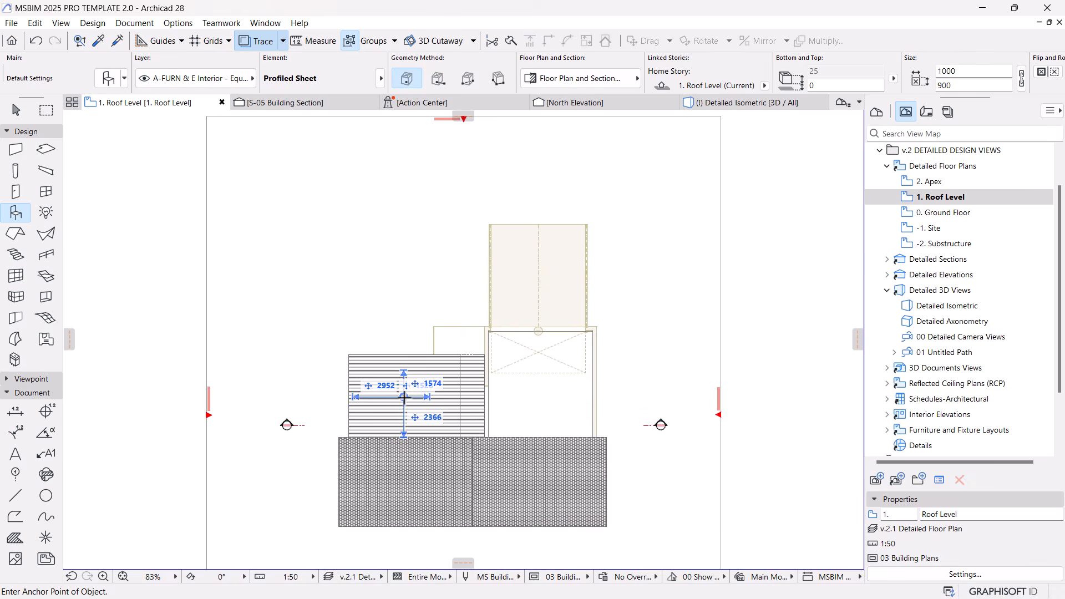
scroll(404, 398, "up", 6)
key("Escape")
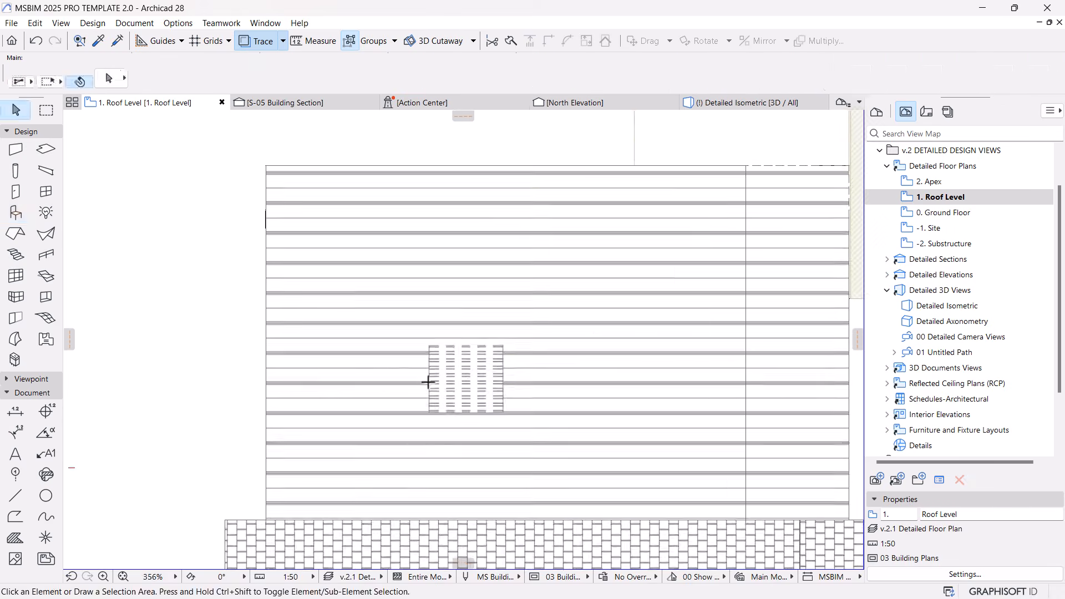
left_click(471, 374)
scroll(441, 396, "up", 2)
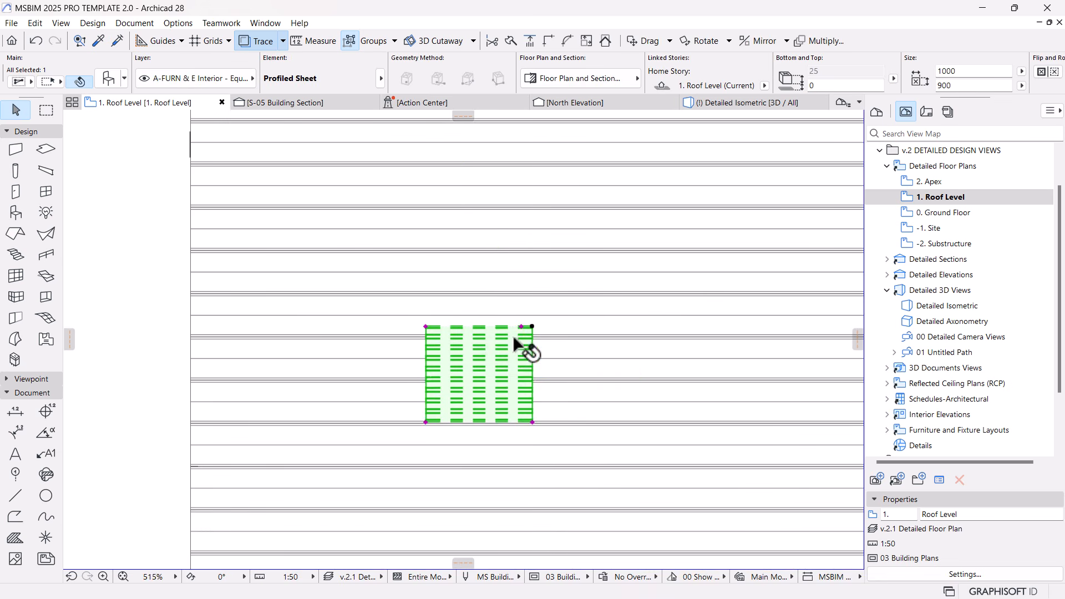
scroll(515, 339, "up", 2)
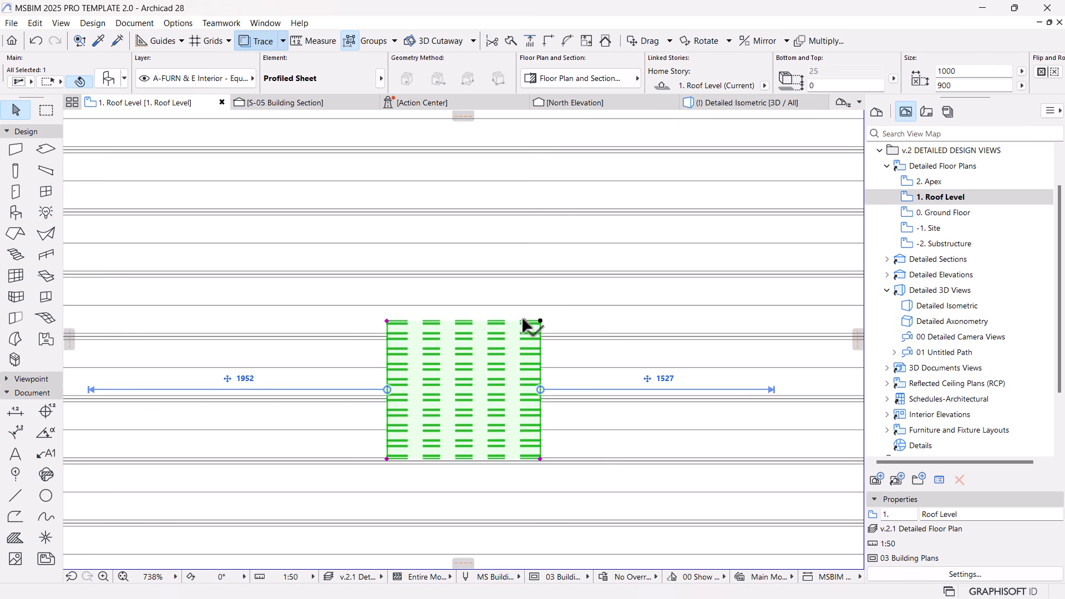
key("ctrl+e")
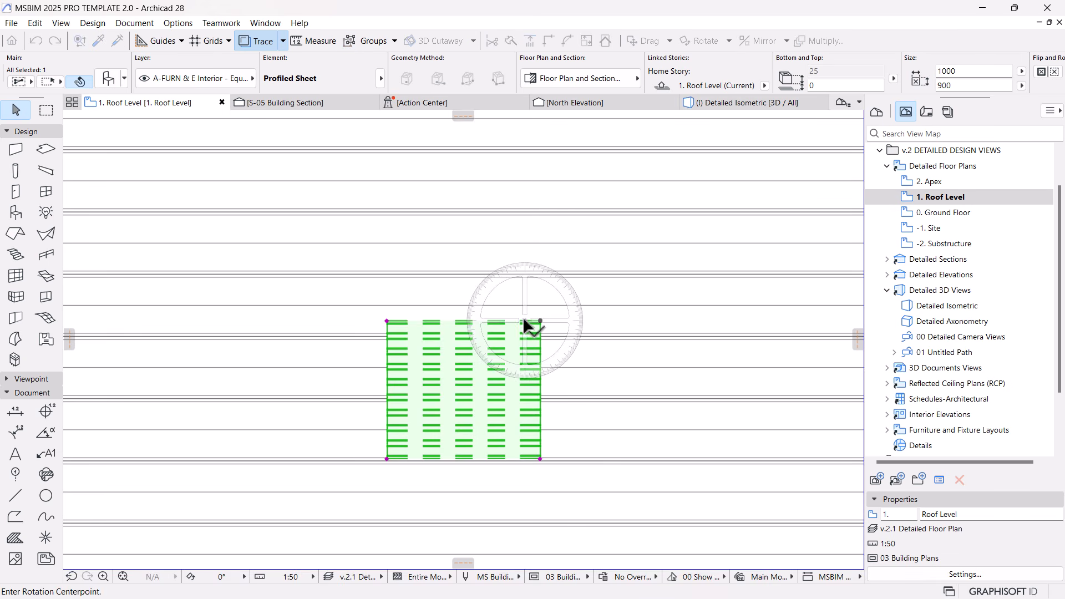
key("Escape")
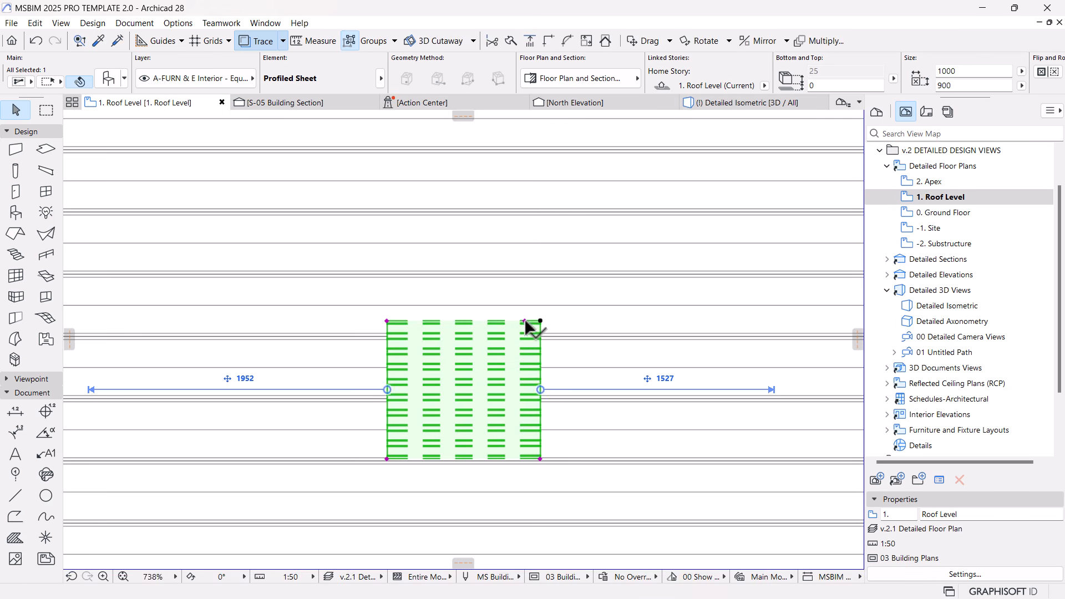
Stretch the profiled sheet from the roof area's outer corner at the tiled roof to its opposite edge, about 3256 by 4797 mm.
scroll(423, 335, "down", 4)
left_click(423, 407)
left_click(268, 513)
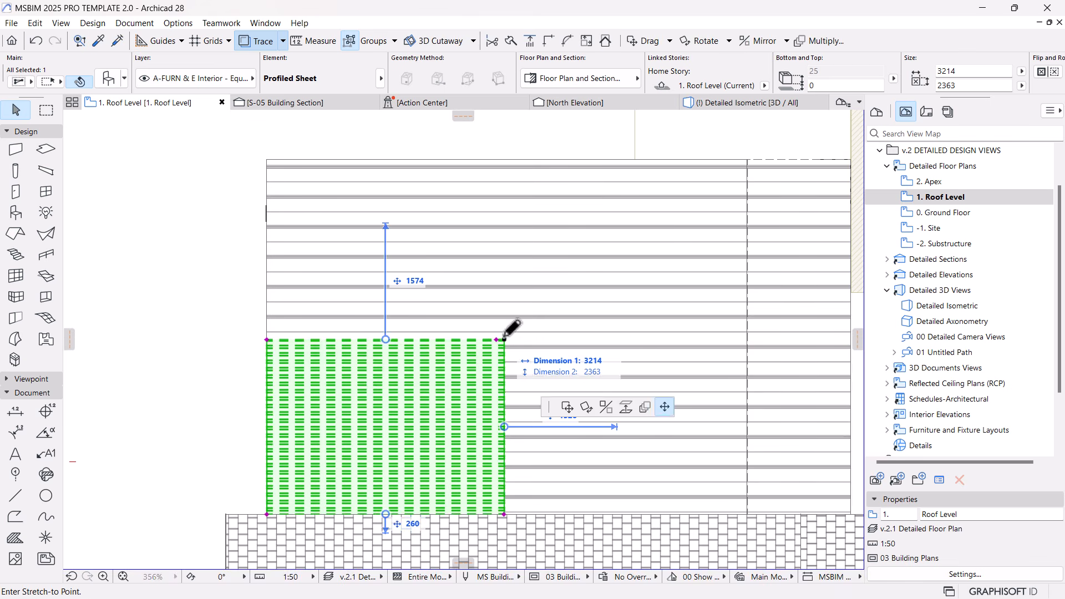
left_click(504, 339)
left_click(506, 160)
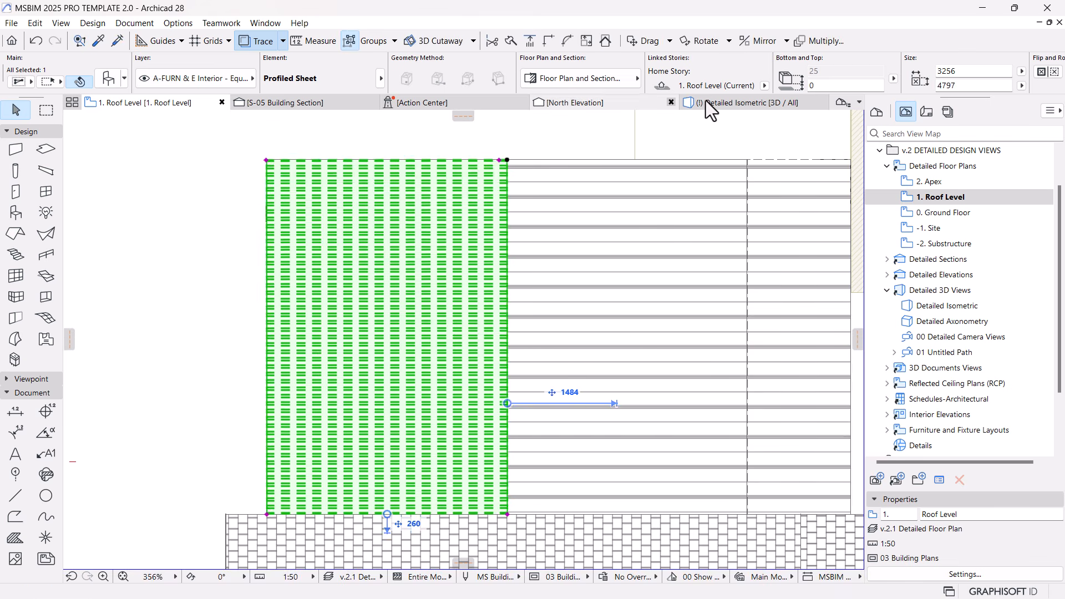
Inspect the profiled sheet's position against the stone facade in the Detailed Isometric view, and return to the Roof Level plan.
left_click(700, 103)
scroll(575, 379, "up", 5)
scroll(574, 379, "up", 4)
scroll(570, 383, "down", 4)
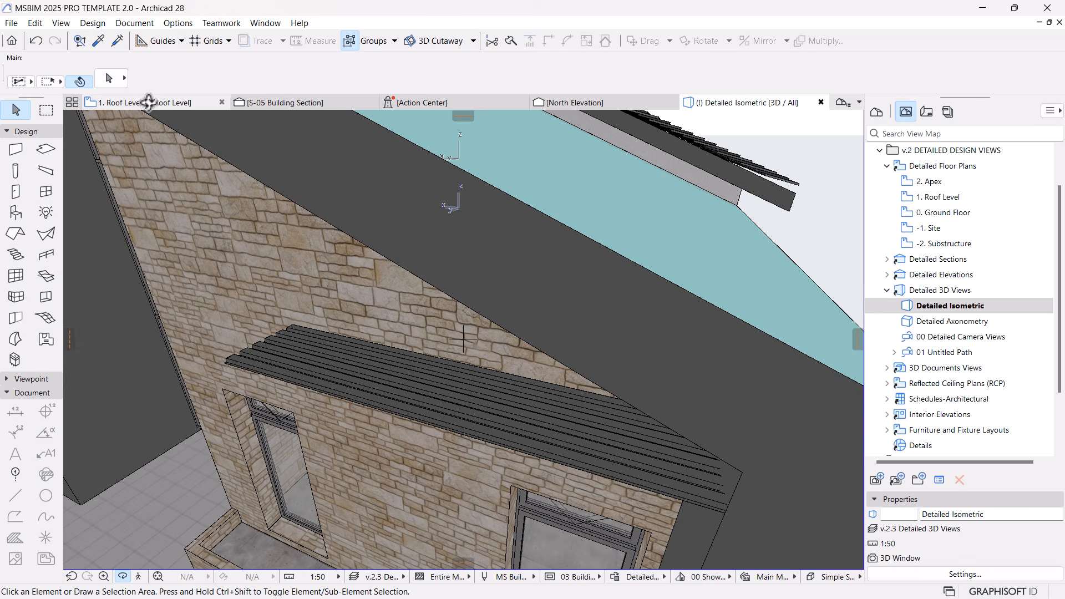
left_click(149, 102)
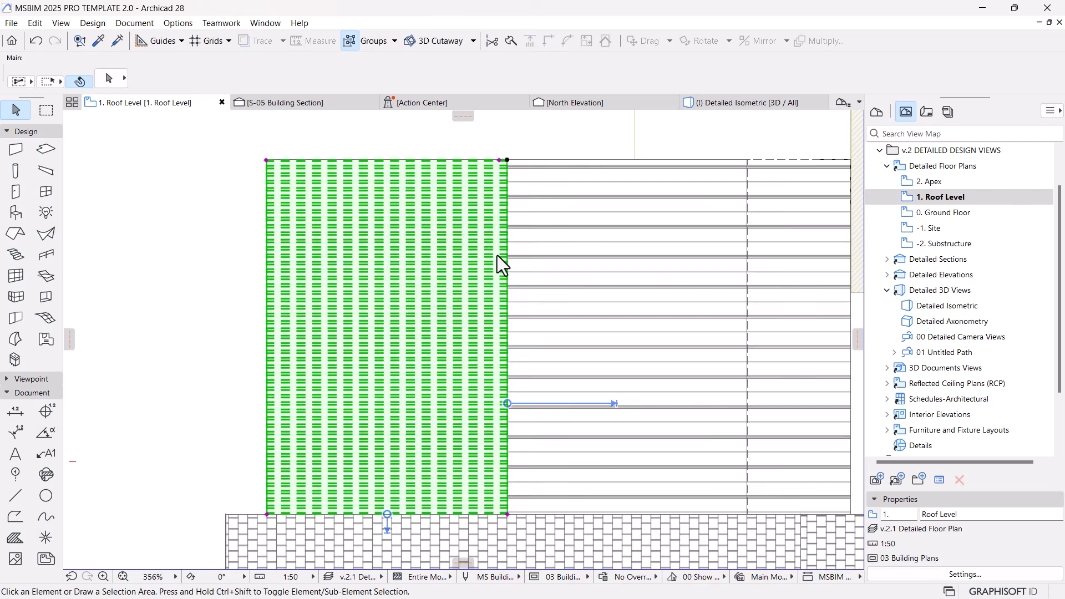
left_click(508, 497)
scroll(438, 485, "down", 5)
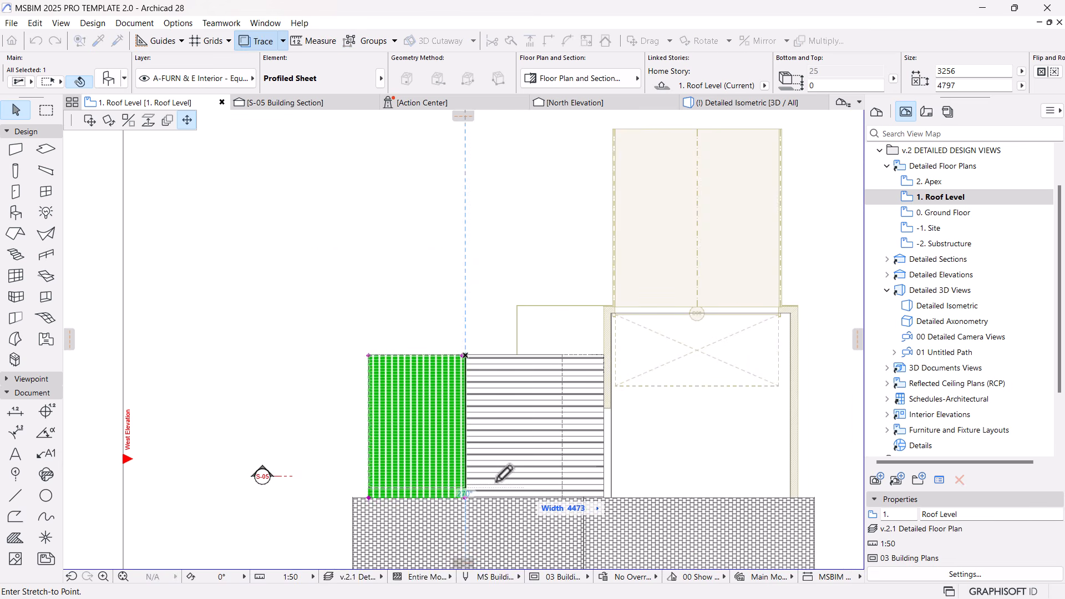
key("Escape")
Mirror the profiled sheet about its edge nearest the ridge line in the Roof Level plan.
scroll(466, 498, "up", 3)
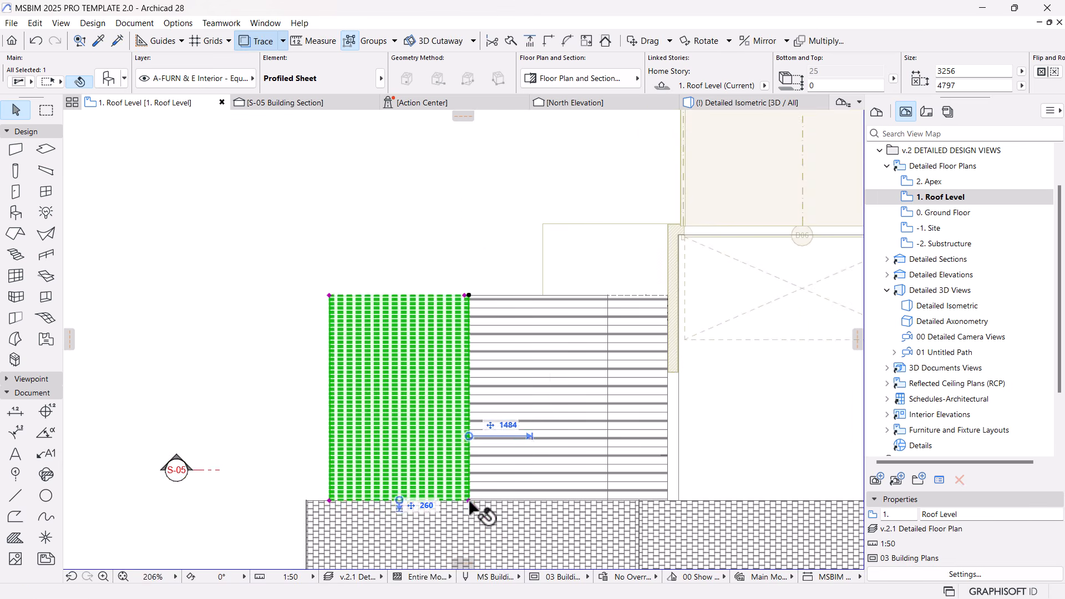
left_click(470, 502)
left_click(130, 121)
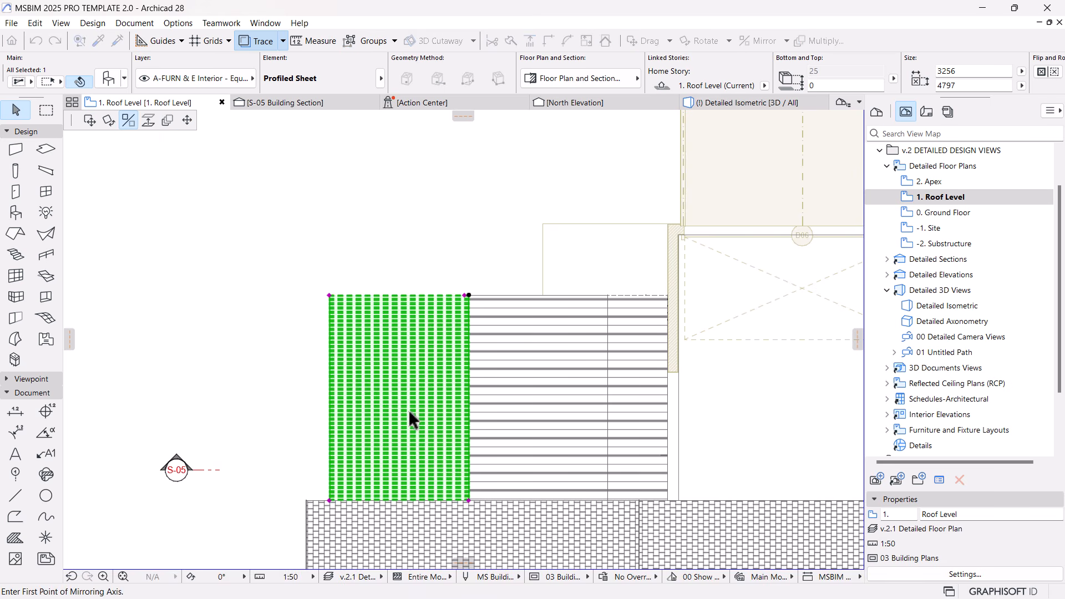
left_click(469, 501)
left_click(469, 295)
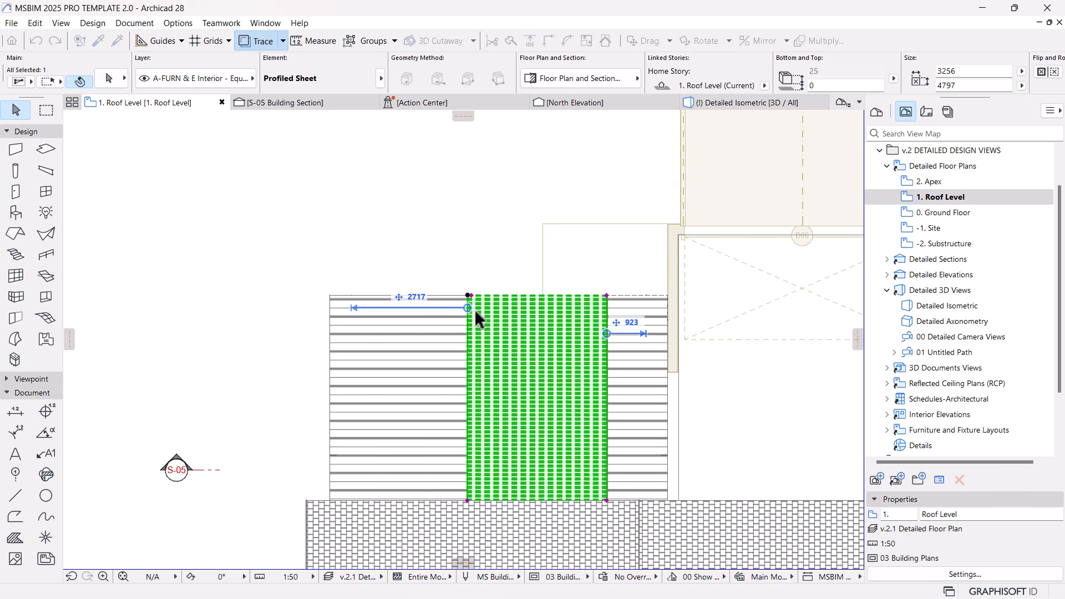
Move the mirrored profiled sheet back to the roof area's outer corner at the tiled roof.
key("ctrl+d")
left_click(467, 499)
left_click(328, 501)
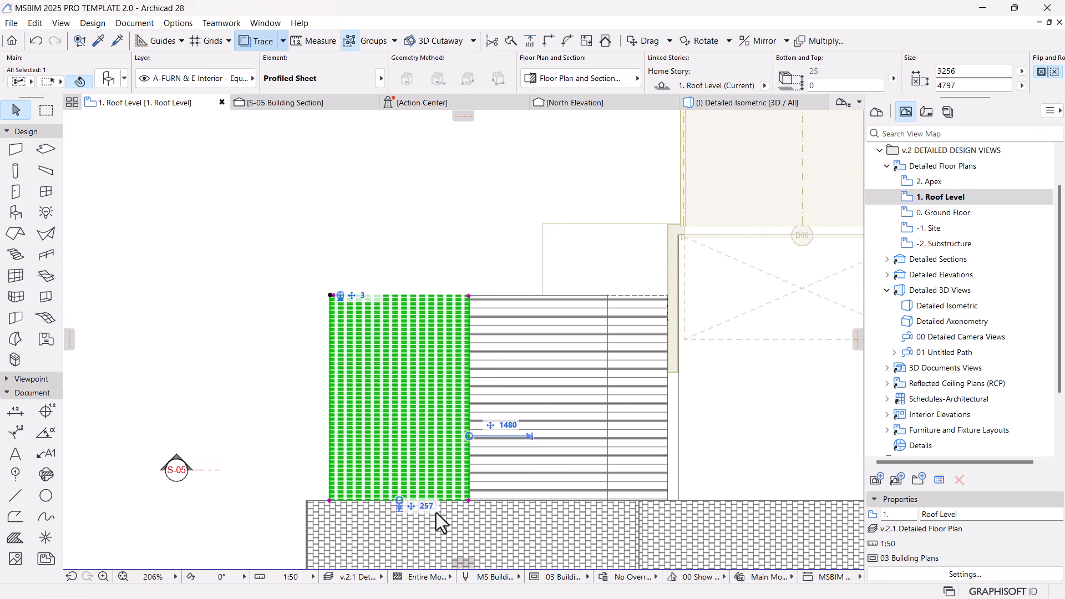
Stretch the profiled sheet's inner end to the ridge line, making it about 6502 by 4790 mm.
key("ctrl+m")
left_click(186, 127)
left_click(607, 499)
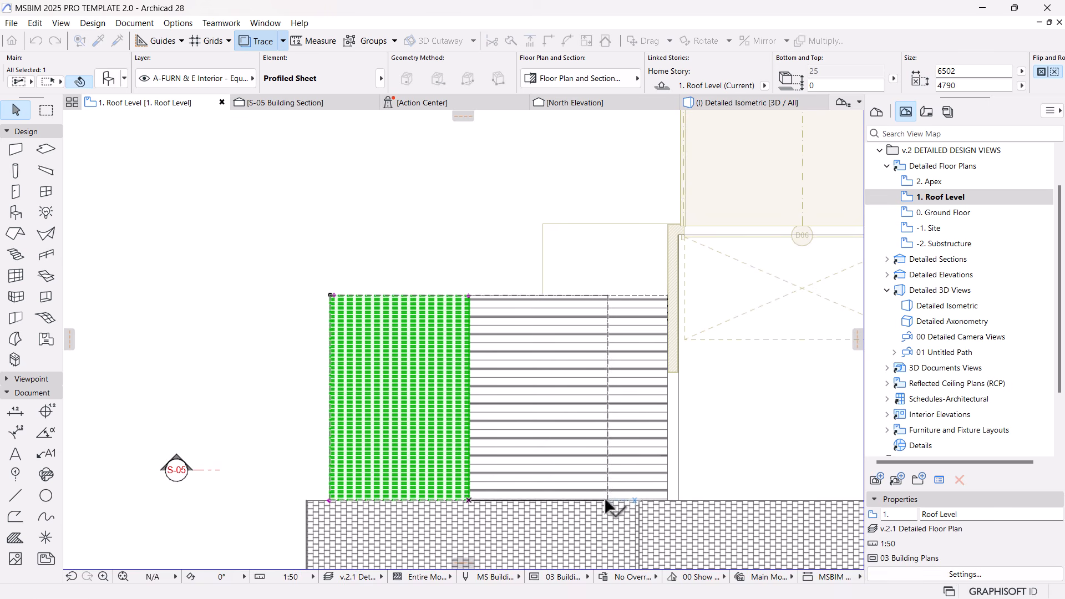
Examine the sloped roof's profile and eaves in the S-05 Building Section.
scroll(560, 327, "down", 4)
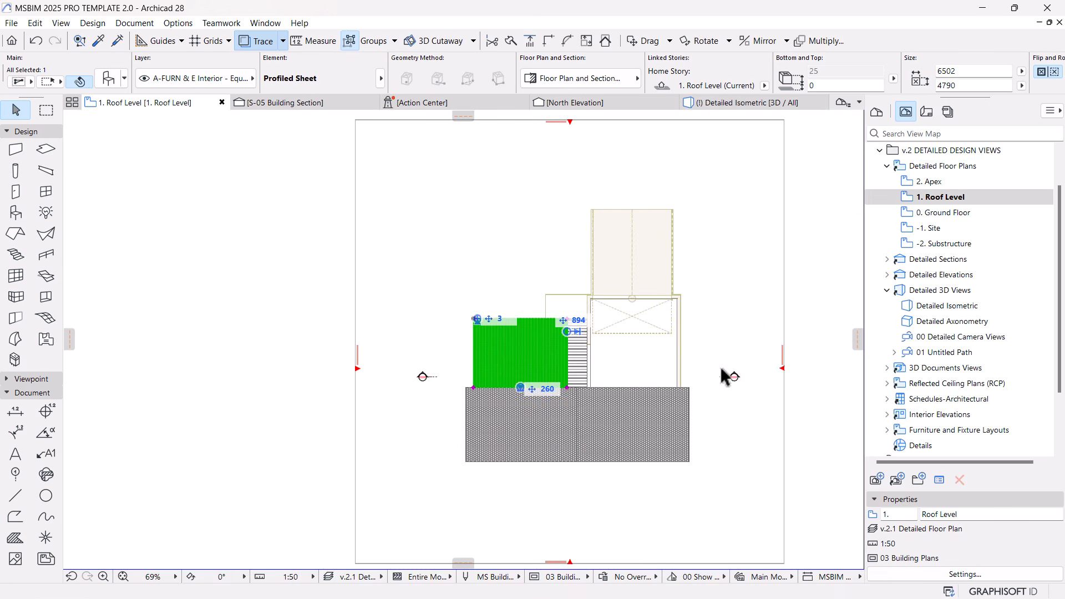
left_click(730, 378)
left_click(325, 104)
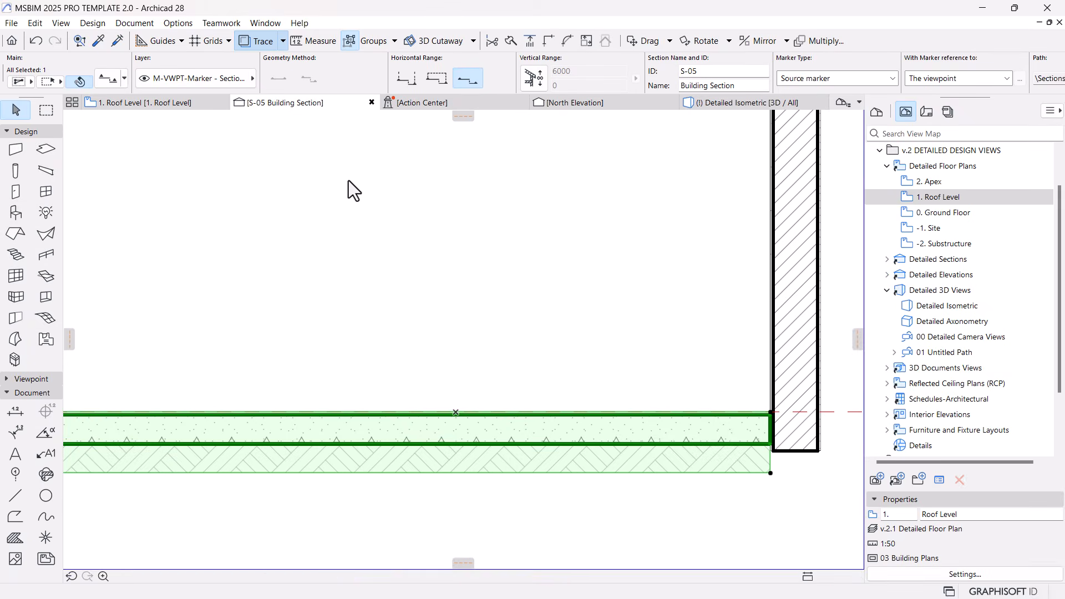
scroll(529, 401, "down", 4)
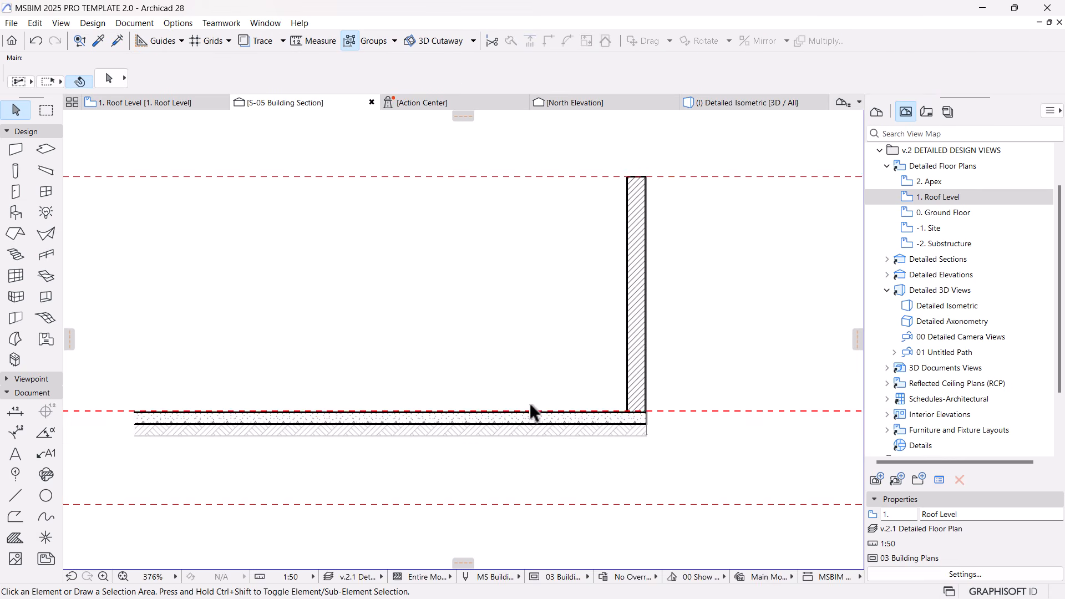
scroll(519, 395, "down", 3)
middle_click_drag(355, 364, 484, 418)
scroll(270, 285, "up", 1)
middle_click_drag(270, 285, 394, 293)
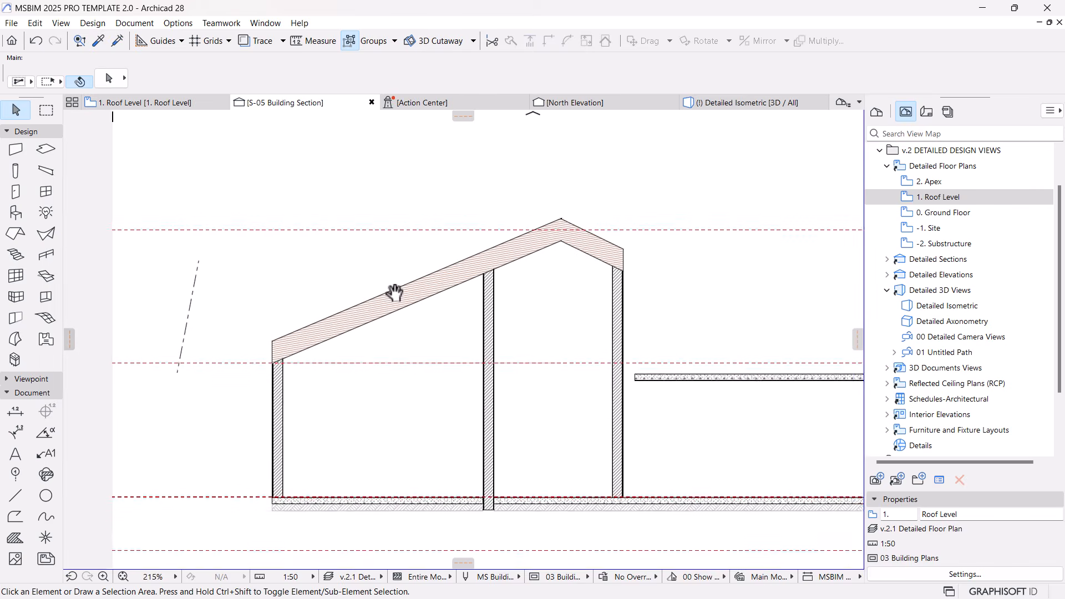
left_click(193, 286)
key("Escape")
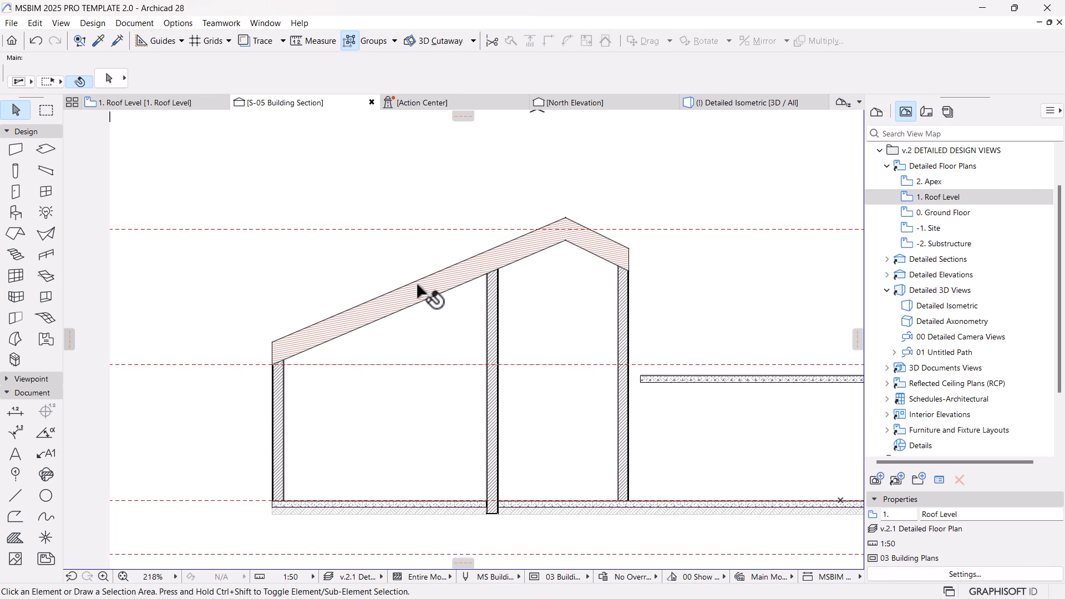
scroll(428, 305, "down", 4)
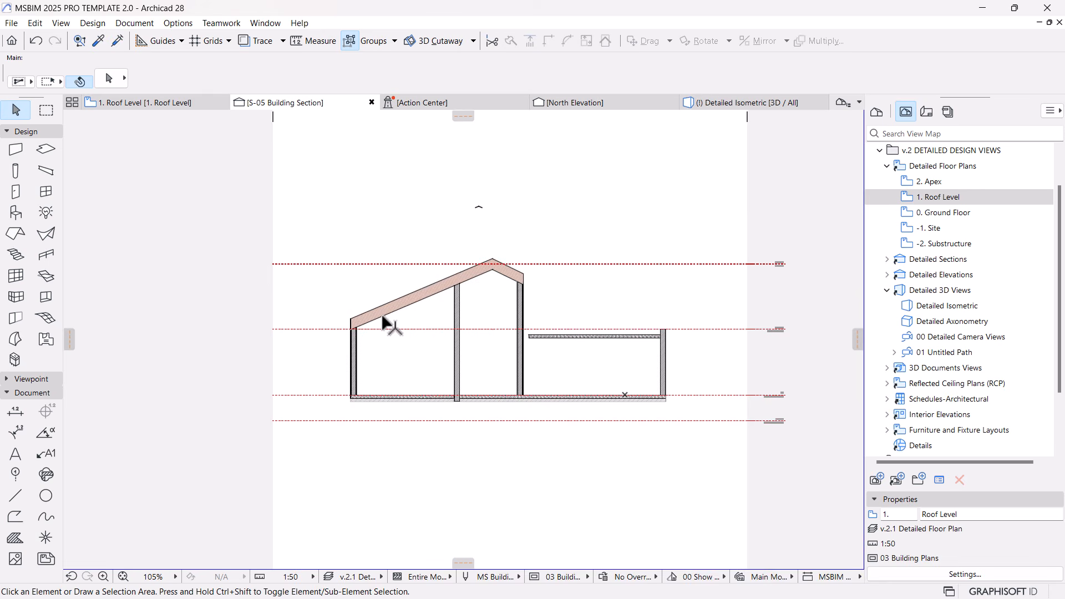
scroll(386, 321, "up", 5)
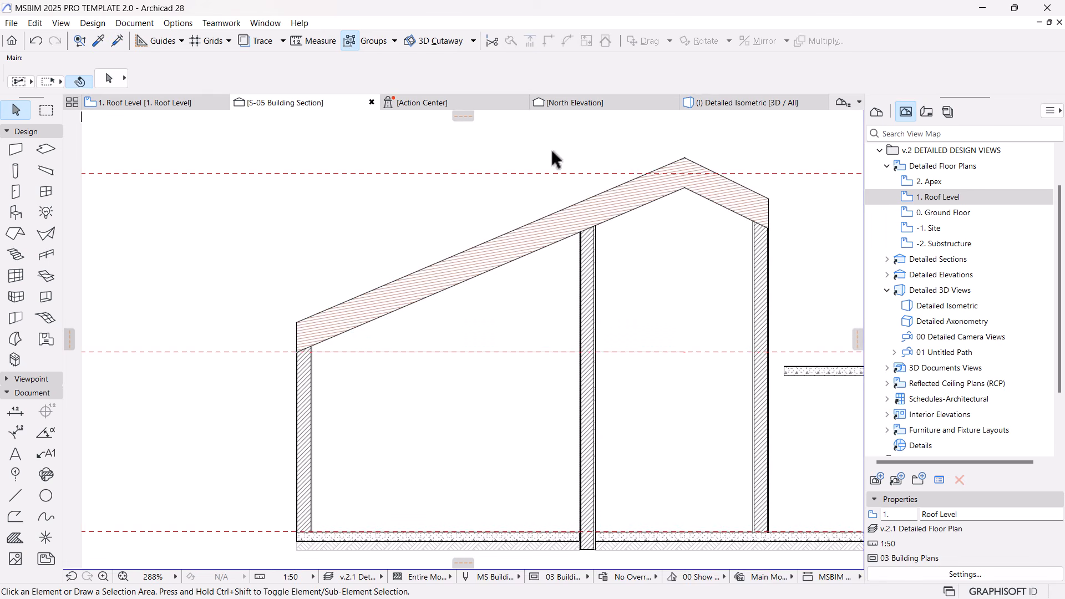
Select the profiled sheet in the Detailed Isometric view and assign it to the A-SHL-Shell - Roof Finish layer.
left_click(703, 100)
scroll(607, 222, "down", 3)
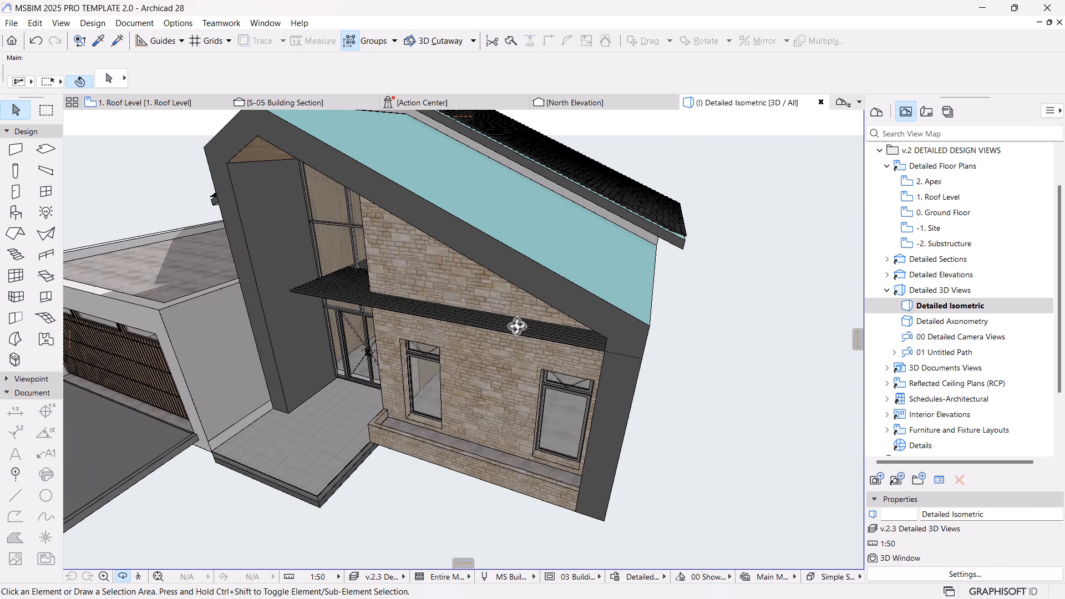
left_click(504, 331)
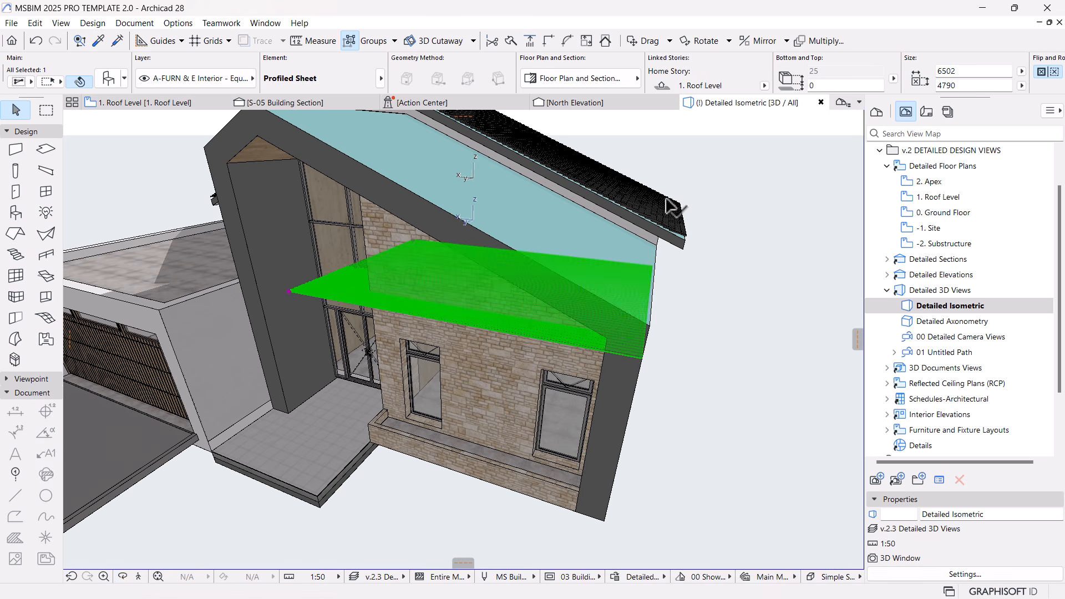
middle_click_drag(656, 222, 656, 257, "shift")
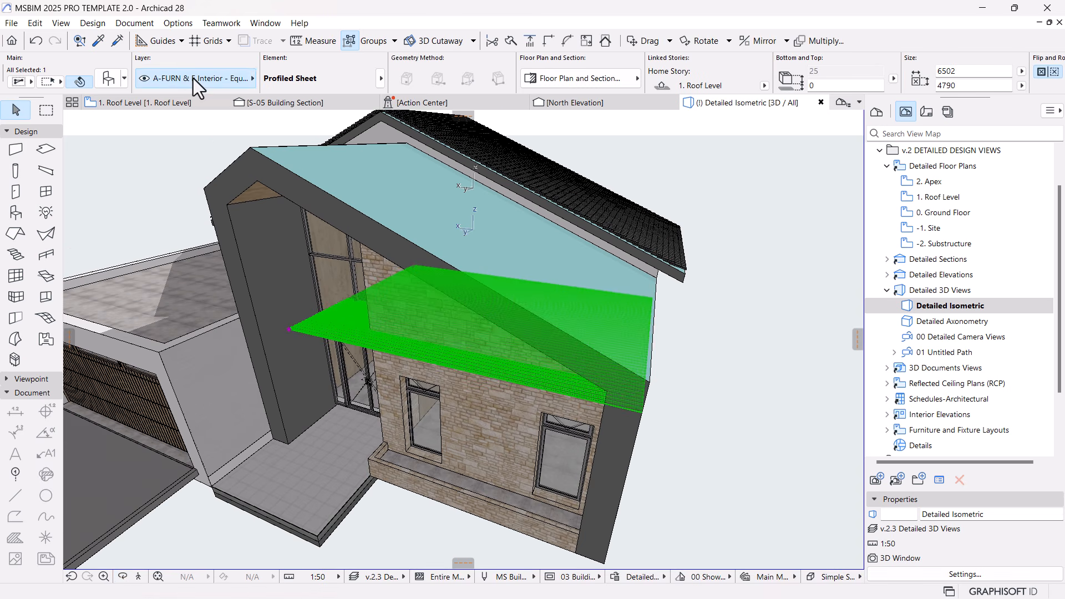
left_click(193, 78)
type("ro")
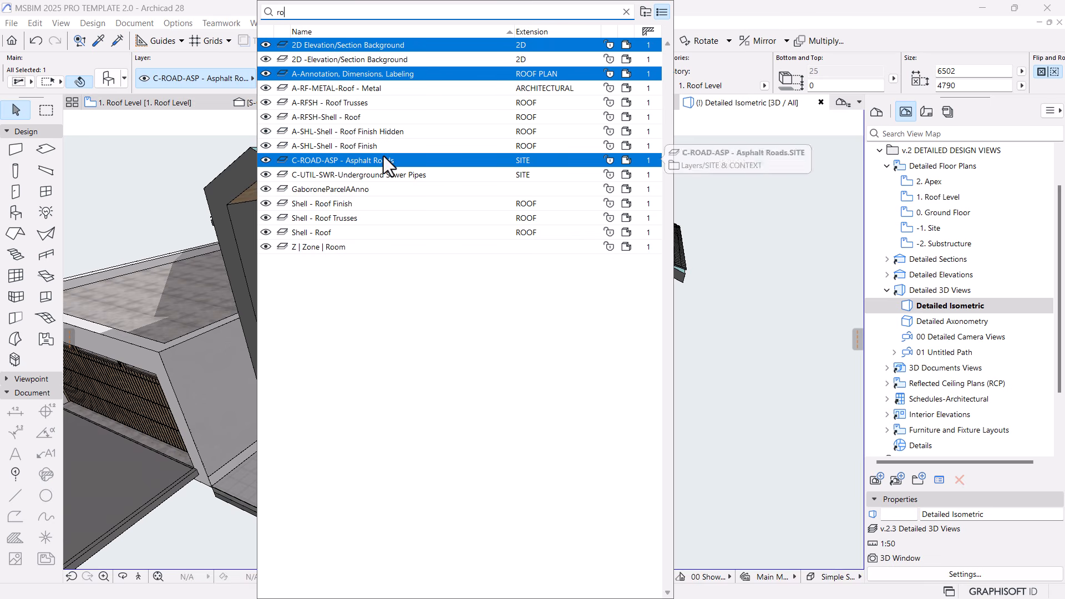
type("of")
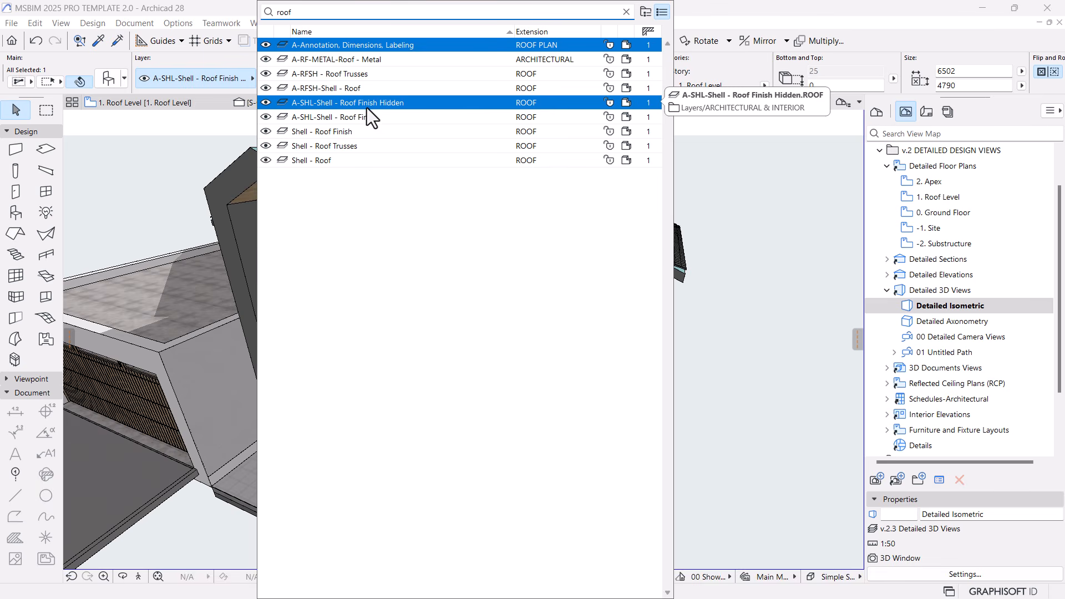
left_click(361, 119)
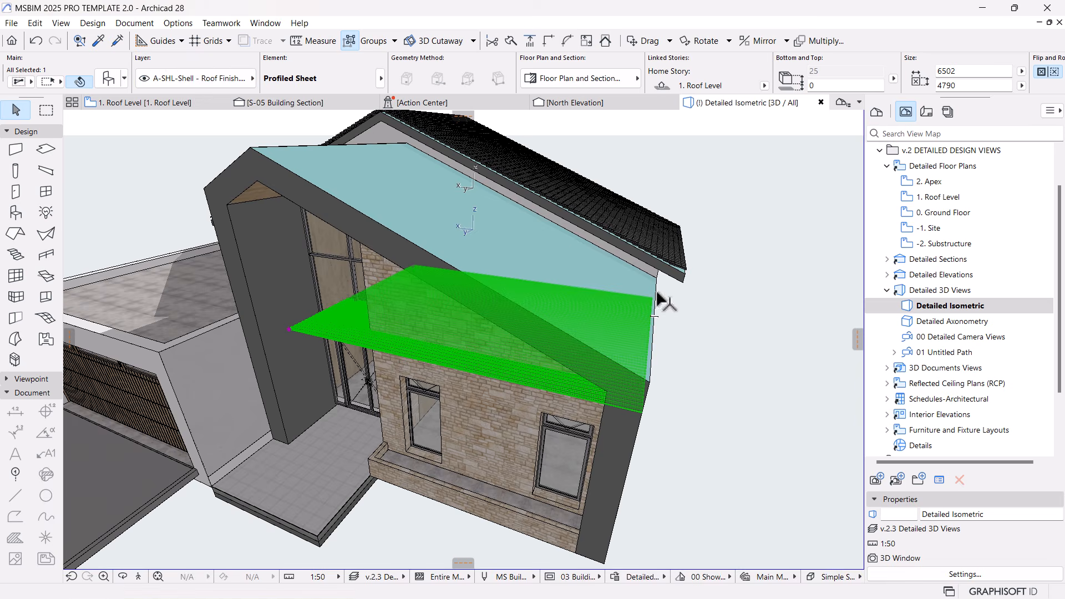
In the S-05 Building Section, tilt the profiled sheet by setting its Pivot and Edge slope angle to 22°.
left_click(311, 102)
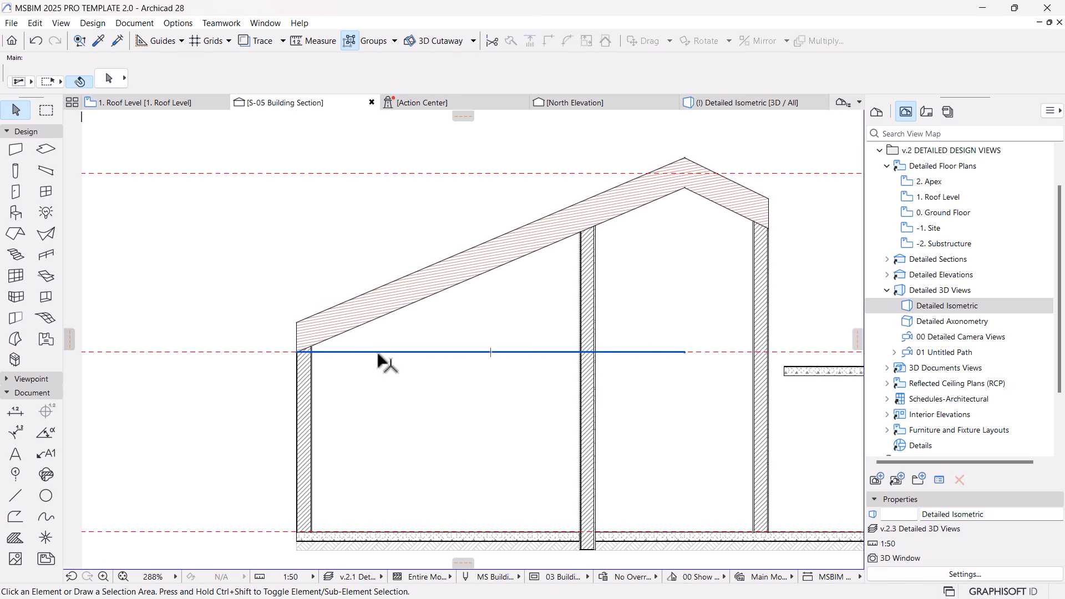
left_click(299, 352)
scroll(295, 348, "up", 3)
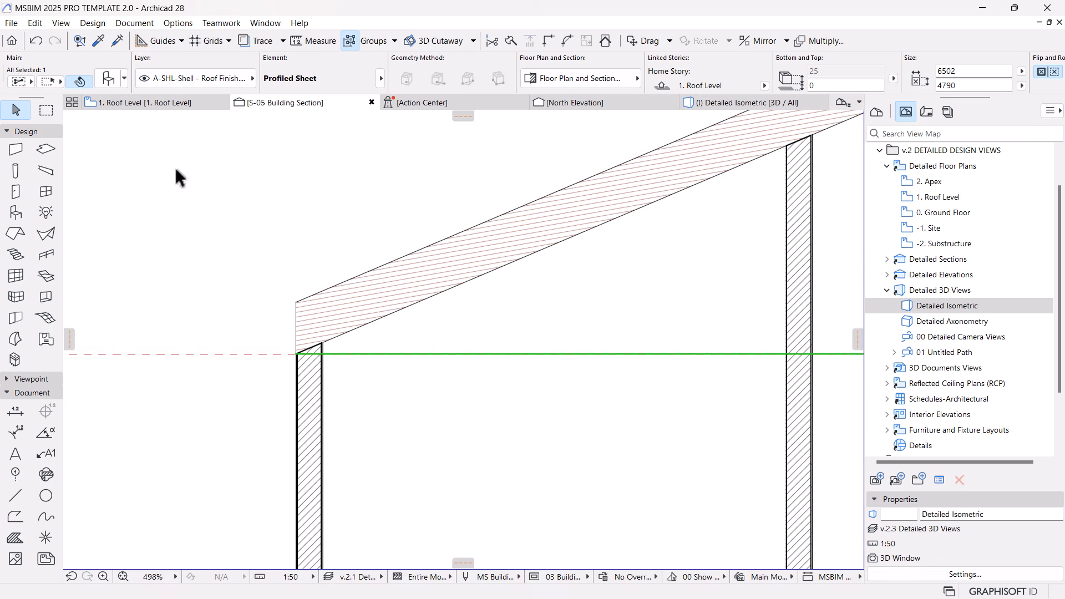
key("ctrl+t")
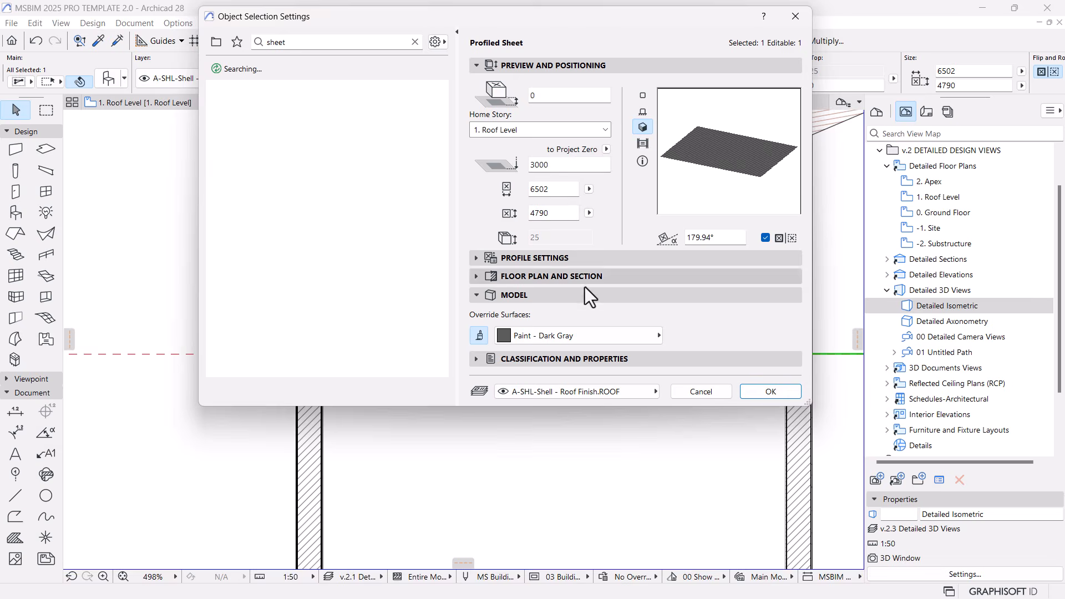
left_click(477, 258)
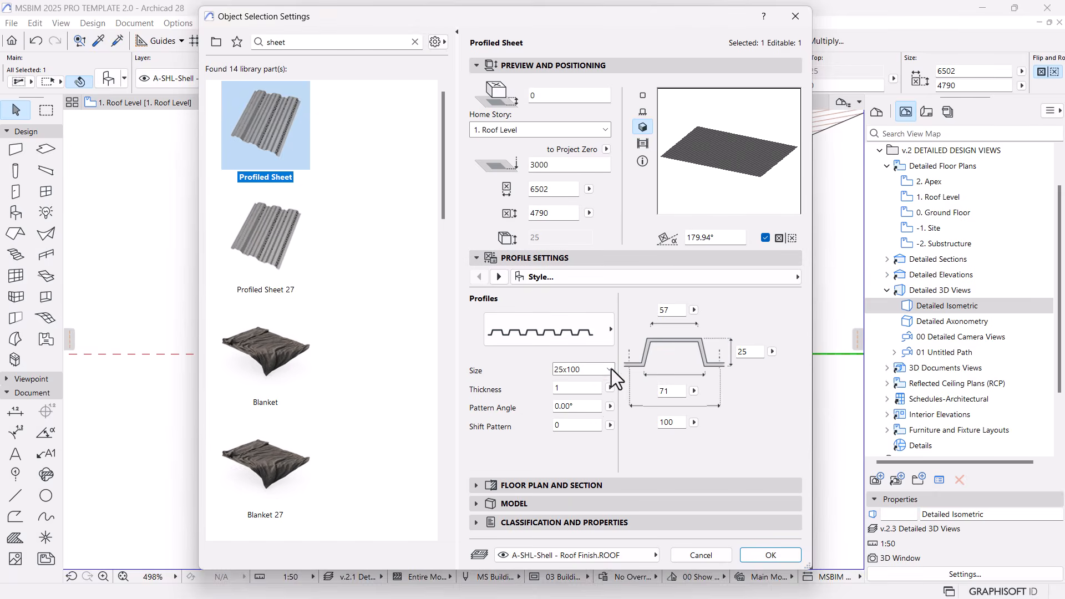
left_click(498, 278)
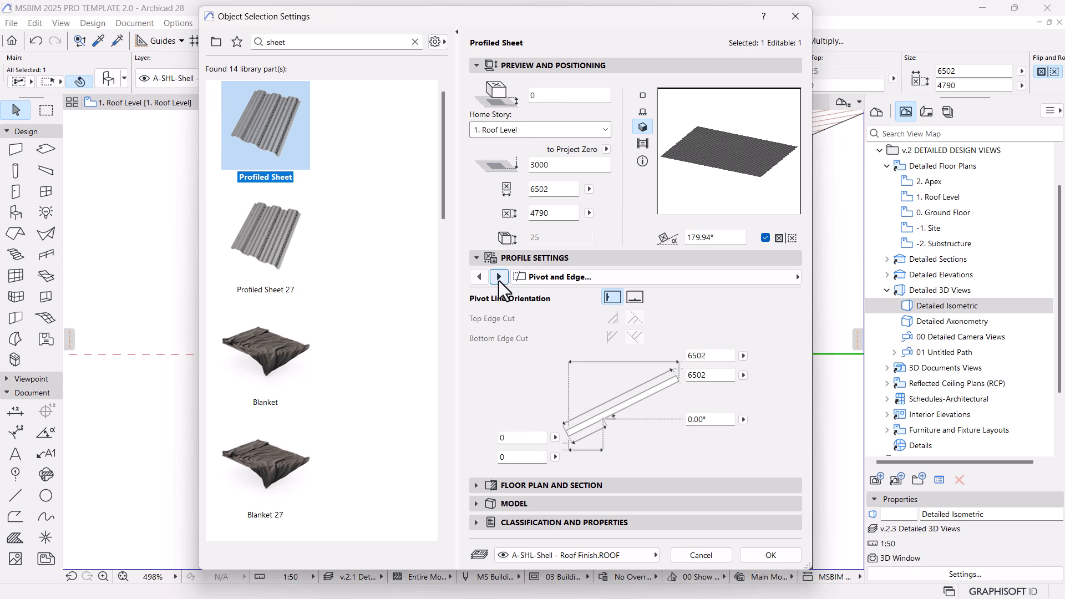
left_click(711, 420)
type("22")
key("Return")
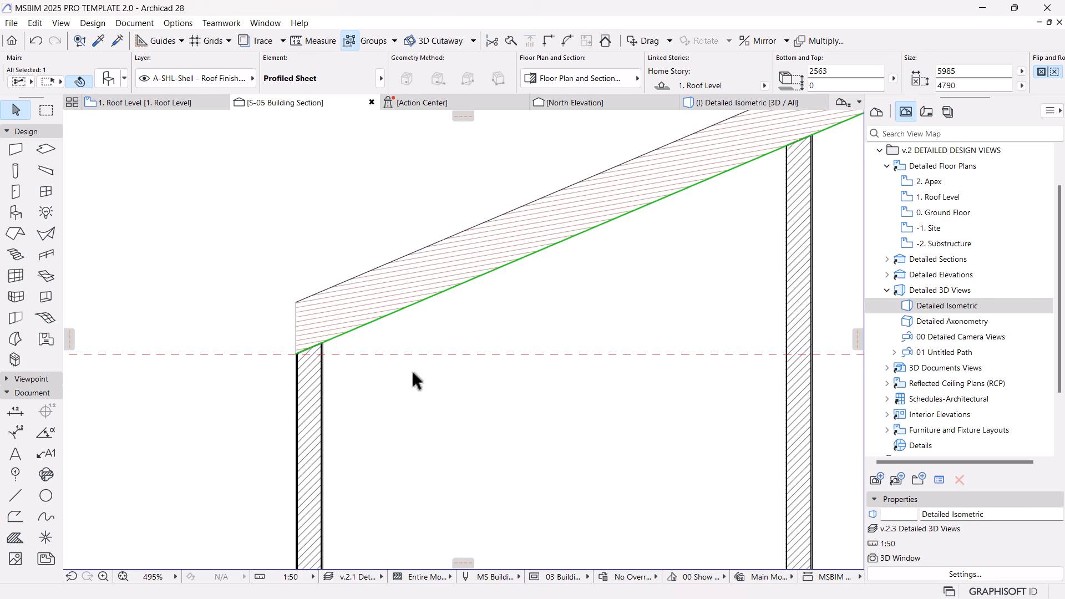
Move the sloped profiled sheet up 500 mm from the roof's underside corner to its top corner at the eaves.
scroll(413, 378, "down", 3)
scroll(409, 375, "up", 5)
key("ctrl+d")
left_click(382, 373)
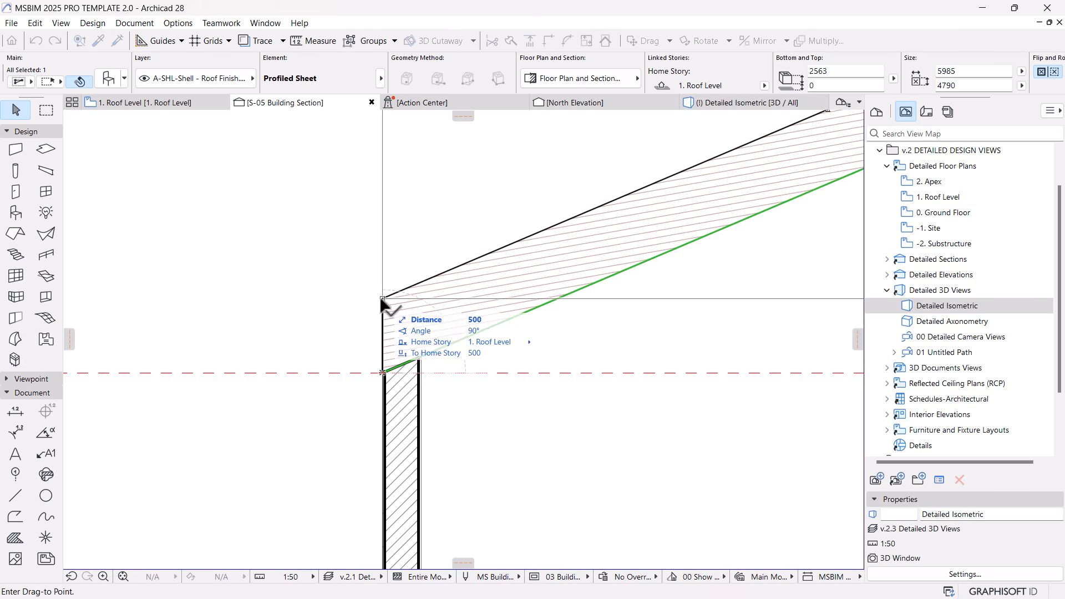
left_click(379, 296)
Stretch the sloped sheet's upper end to the ridge line in the Roof Level plan, making it about 6497 by 4790 mm.
scroll(618, 381, "down", 4)
scroll(623, 285, "up", 4)
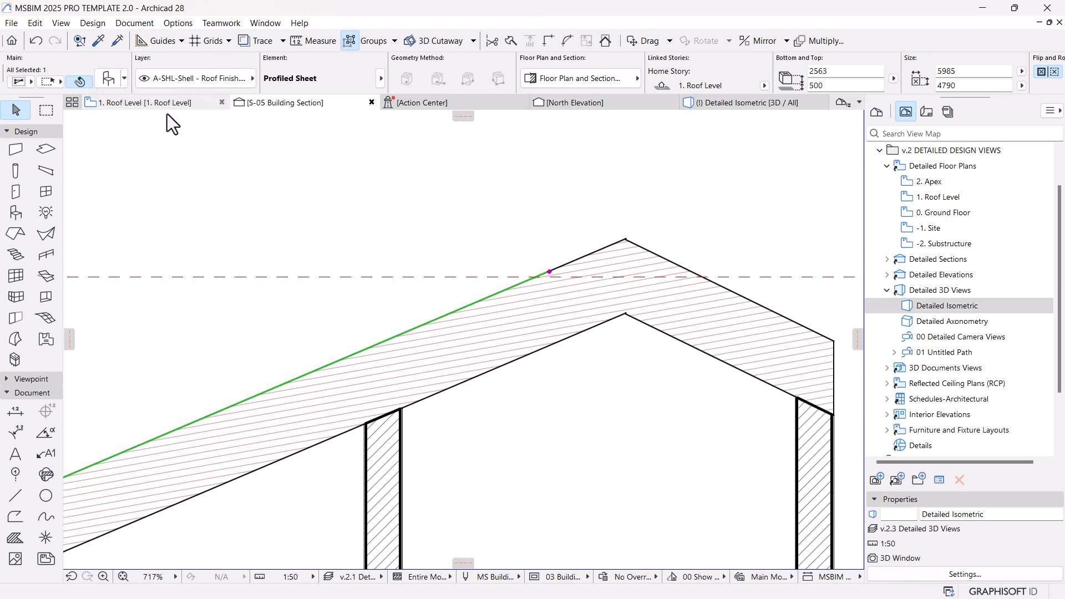
left_click(548, 272)
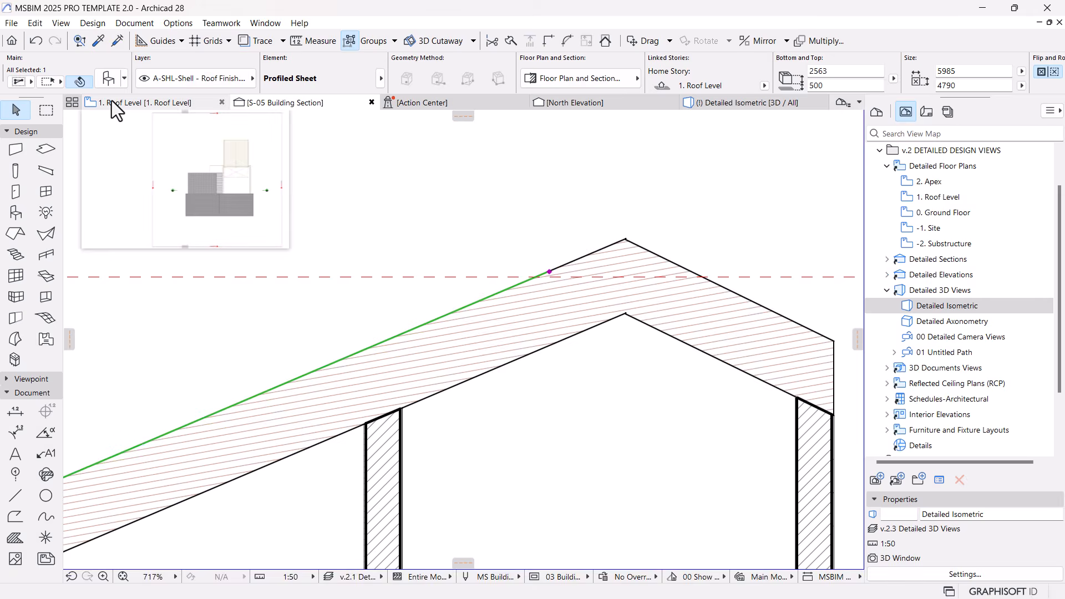
left_click(111, 101)
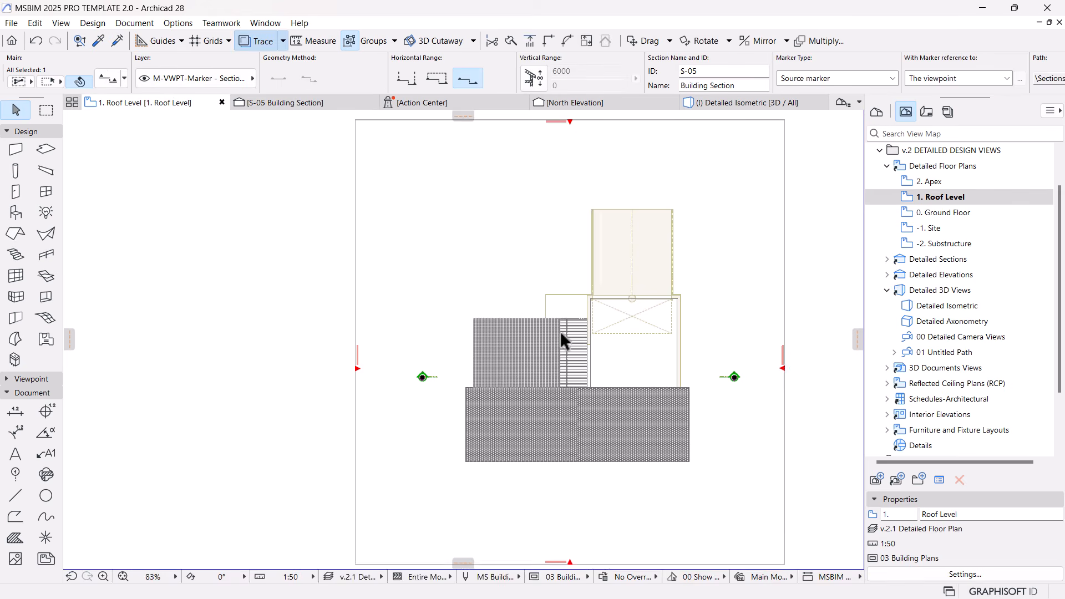
scroll(558, 323, "up", 4)
left_click(561, 321)
left_click(564, 310)
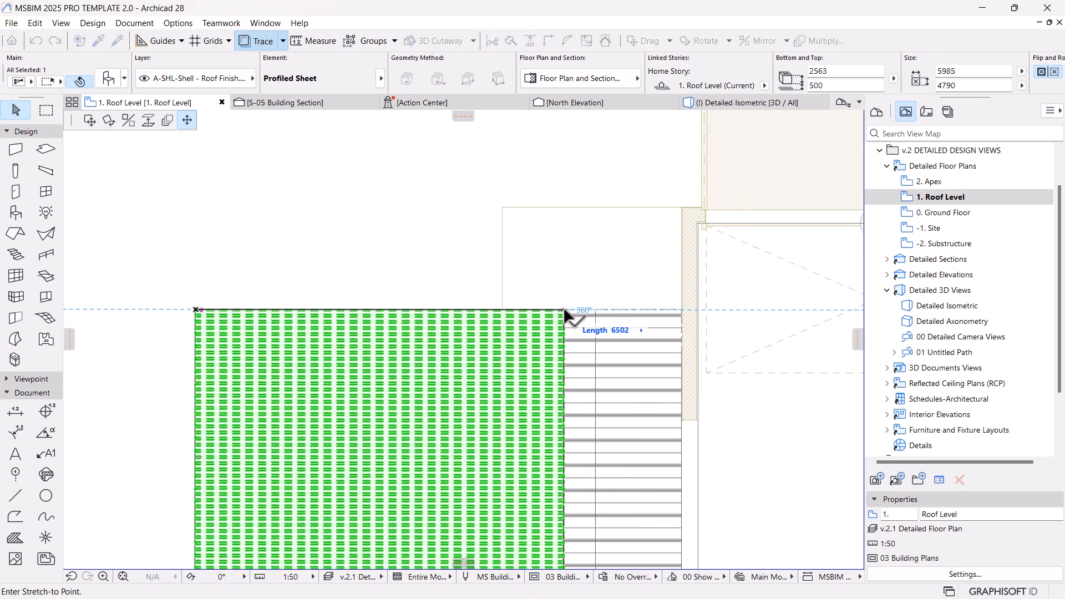
left_click(594, 309)
scroll(533, 222, "down", 4)
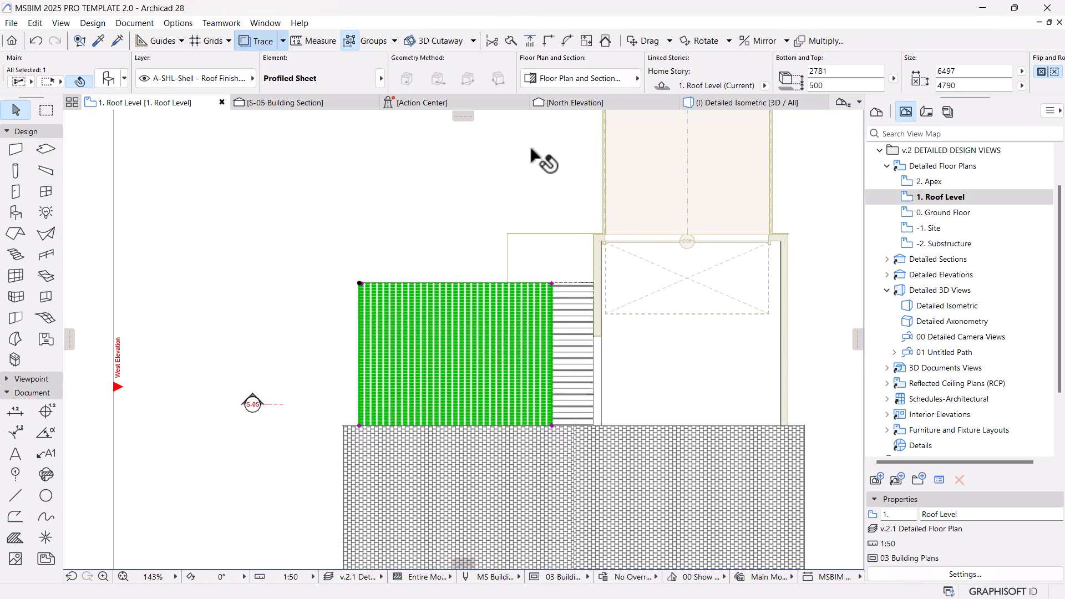
Inspect the profiled sheet's fit and corrugations on the sloped roof from above in the Detailed Isometric view.
left_click(703, 103)
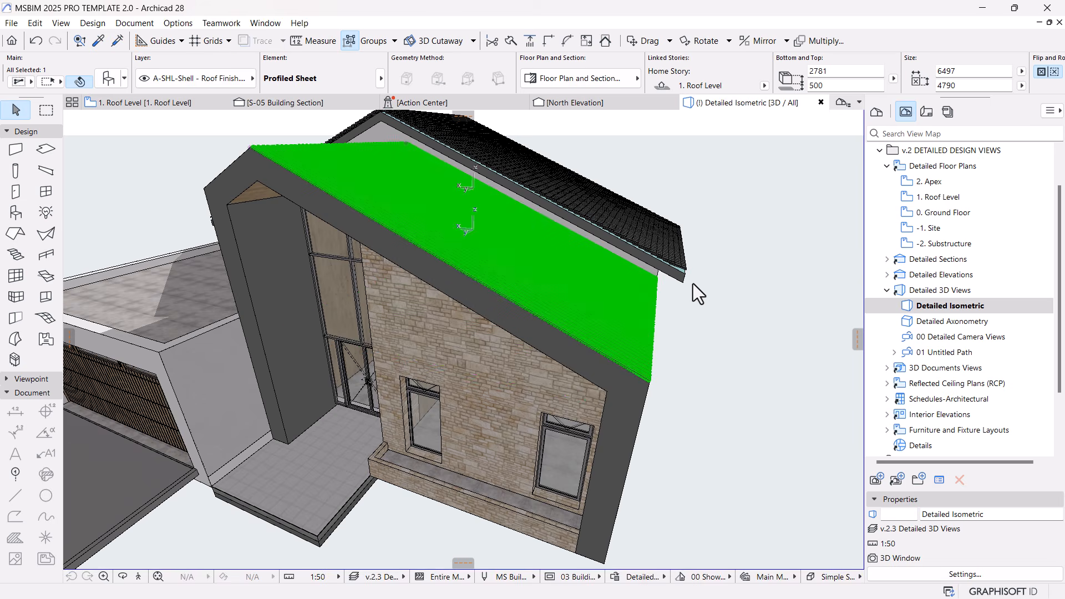
left_click(716, 314)
middle_click_drag(717, 319, 398, 430, "shift")
scroll(474, 345, "up", 5)
scroll(454, 338, "down", 5)
middle_click_drag(454, 338, 415, 287, "shift")
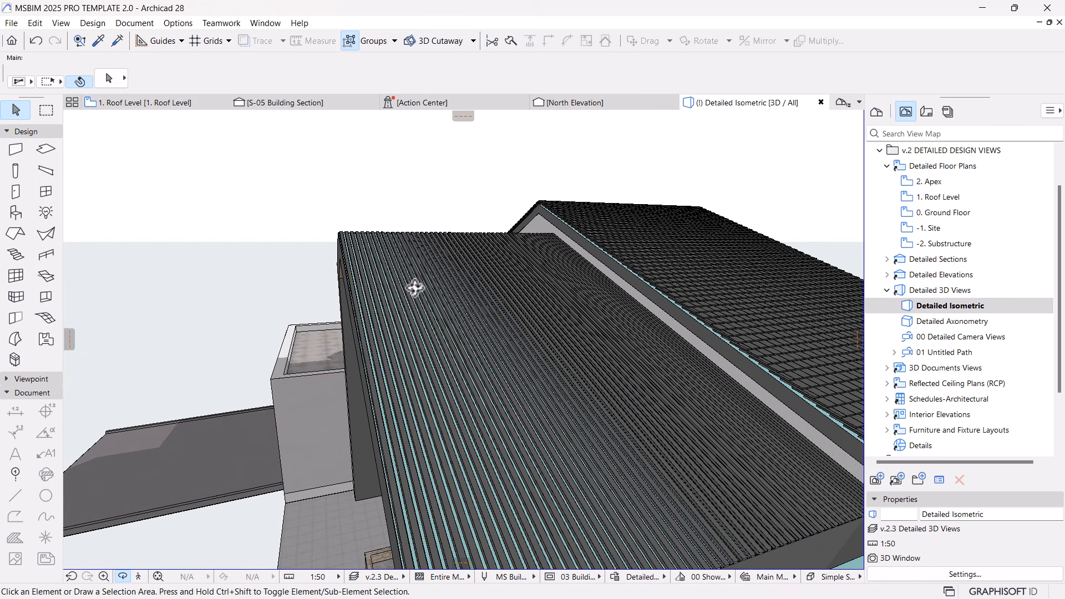
left_click(486, 375)
key("Escape")
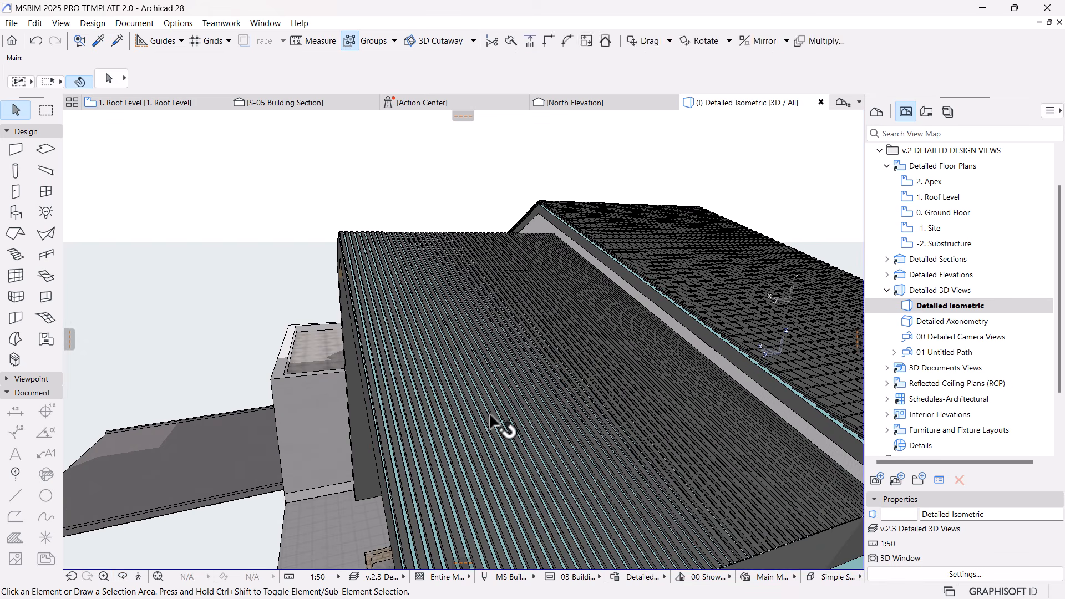
Change the sloped roof sheet's profile to the dovetail-ribbed shape in size 20x150.
left_click(494, 414)
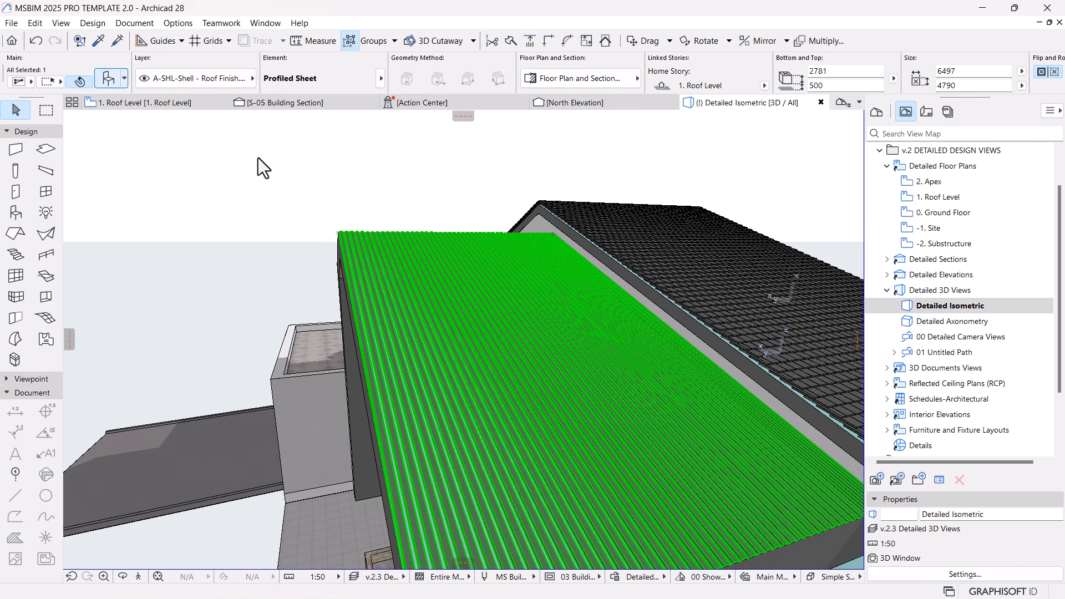
key("ctrl+t")
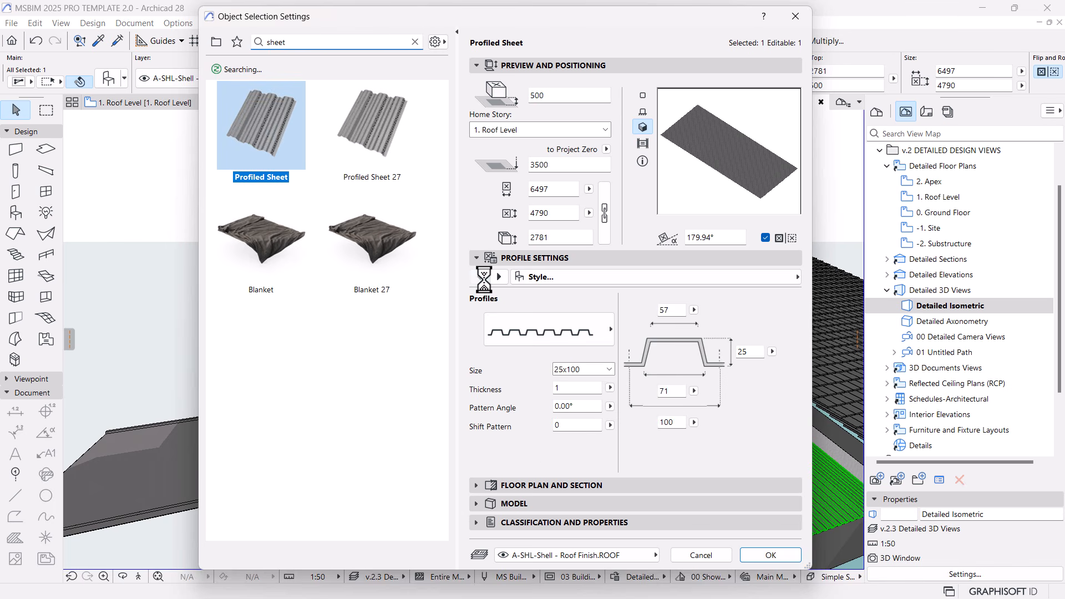
left_click(562, 318)
left_click(678, 372)
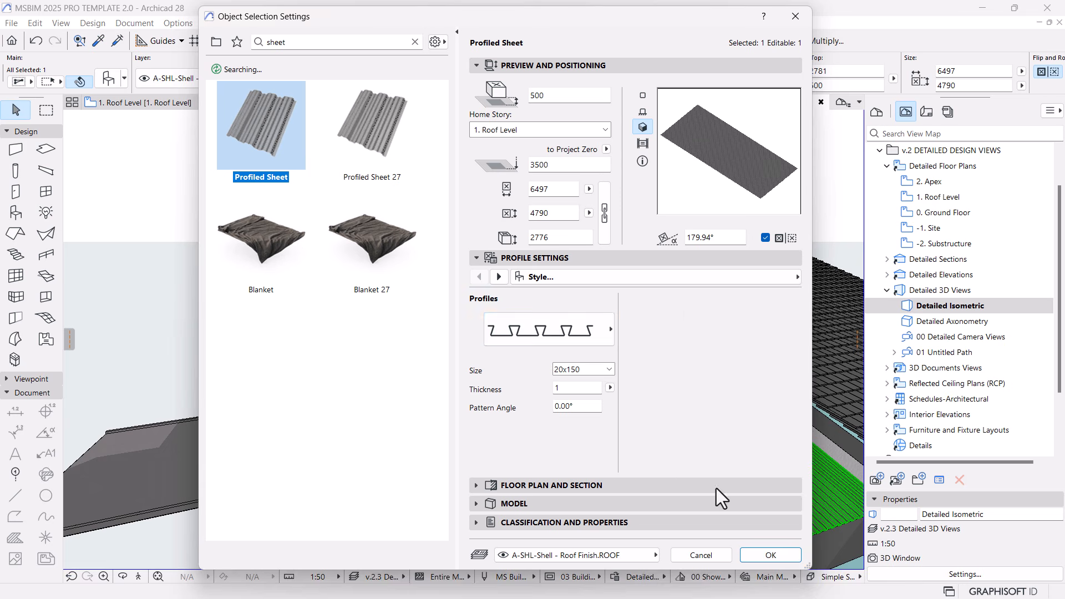
key("Return")
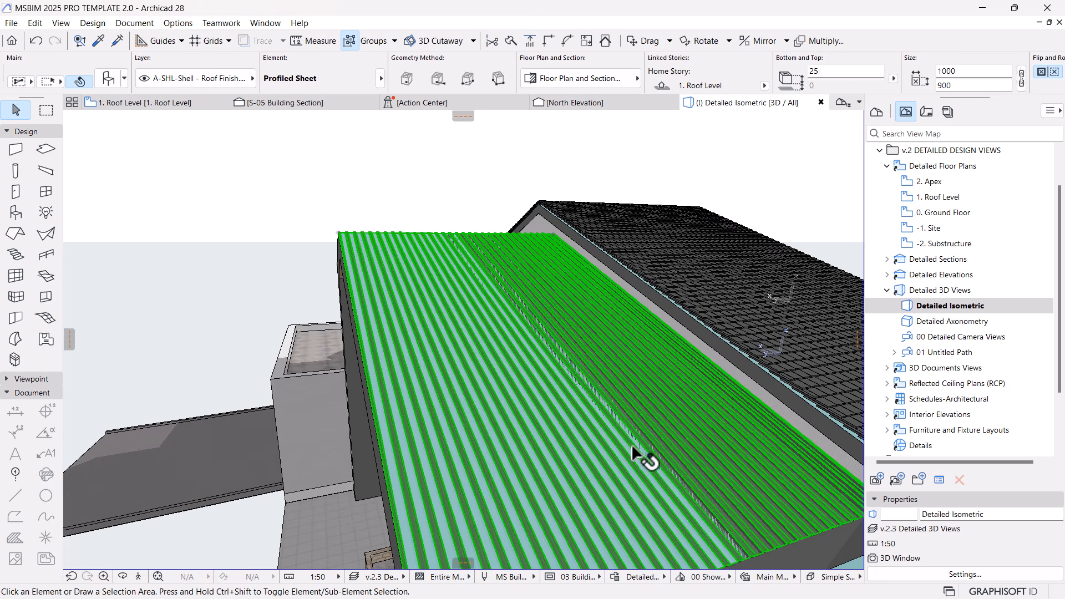
key("Escape")
Check the sheet against the roof surface, and in the S-05 Building Section raise its base elevation to 510 mm.
scroll(485, 391, "down", 2)
middle_click_drag(485, 391, 475, 320)
scroll(479, 335, "up", 2)
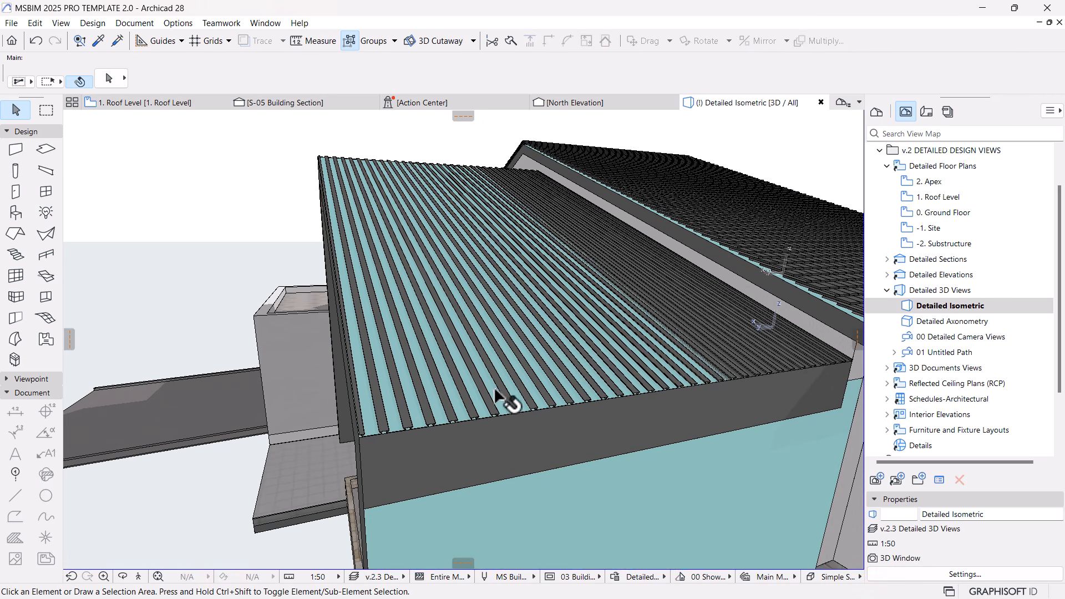
middle_click_drag(502, 419, 612, 413, "shift")
scroll(612, 412, "up", 3)
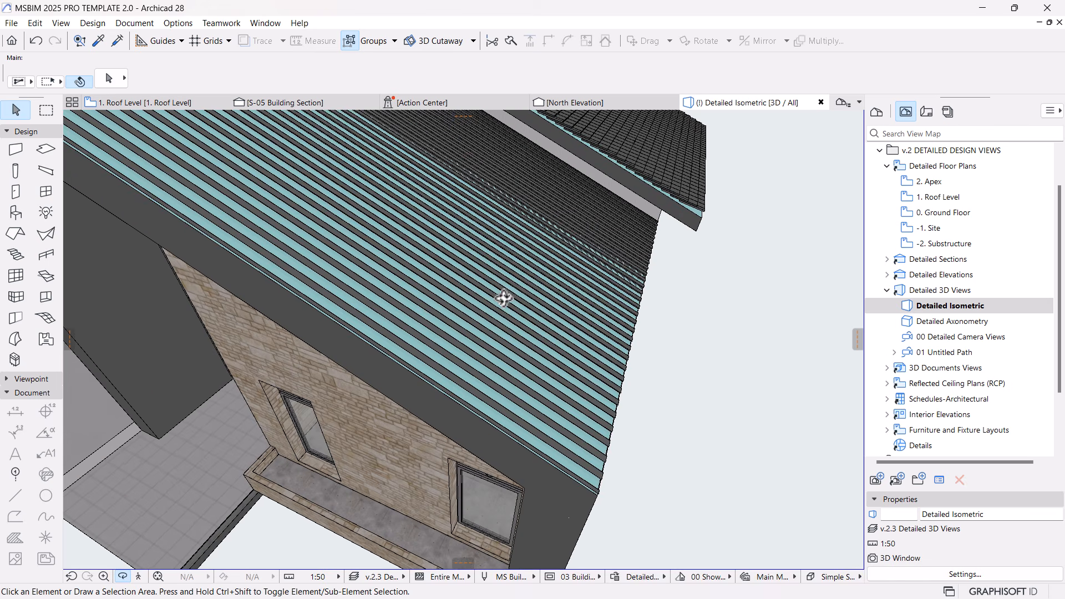
left_click(330, 106)
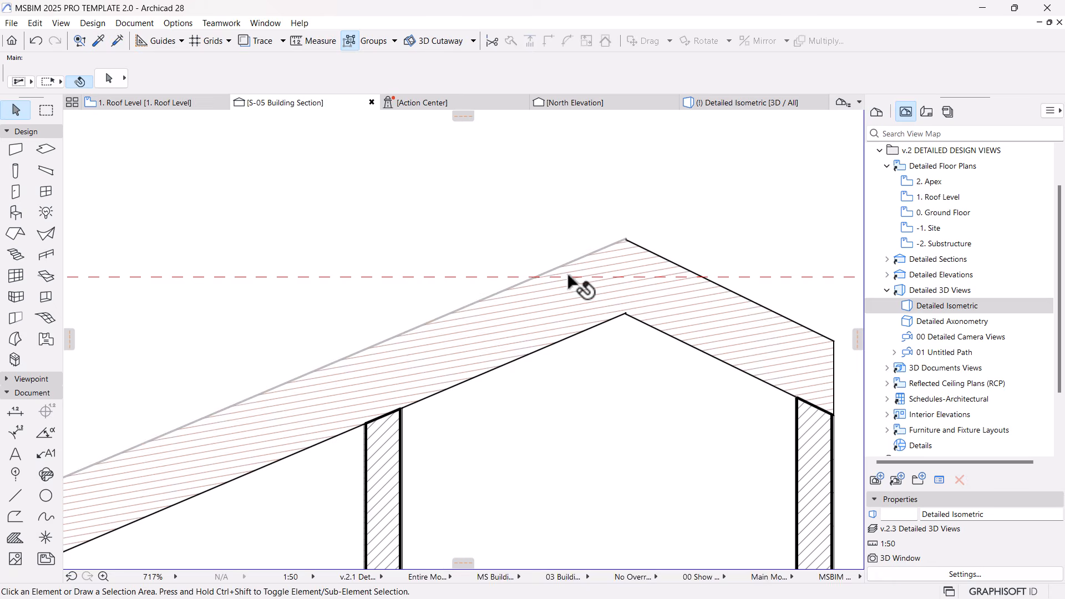
scroll(621, 241, "up", 10)
left_click(666, 261)
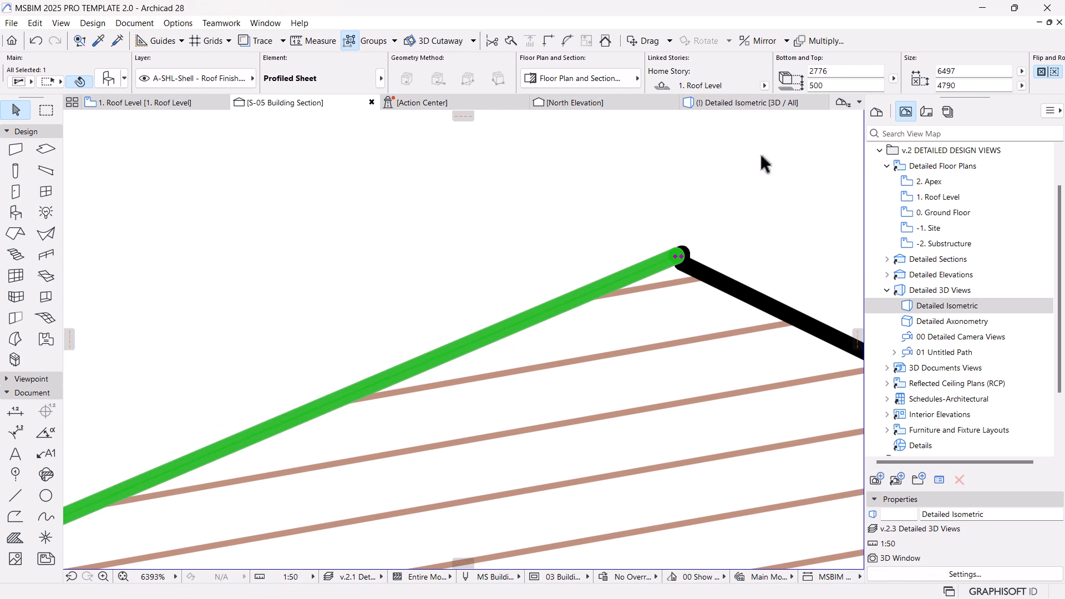
left_click(844, 86)
key("Return")
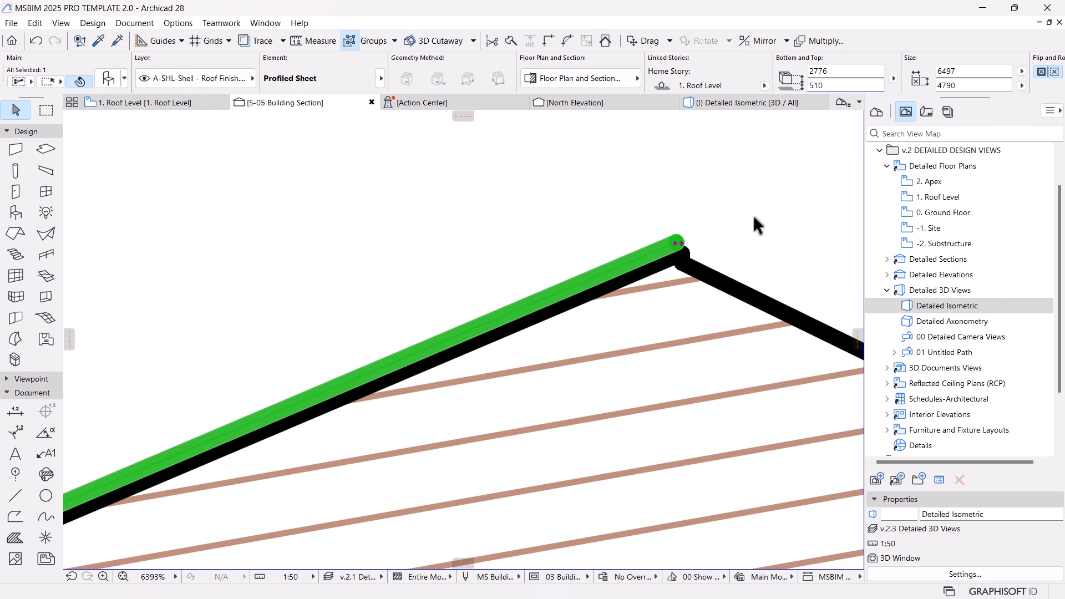
Copy the sloped profiled sheet in place in the Roof Level plan and set the copy's home story to 0. Ground Floor.
left_click(712, 101)
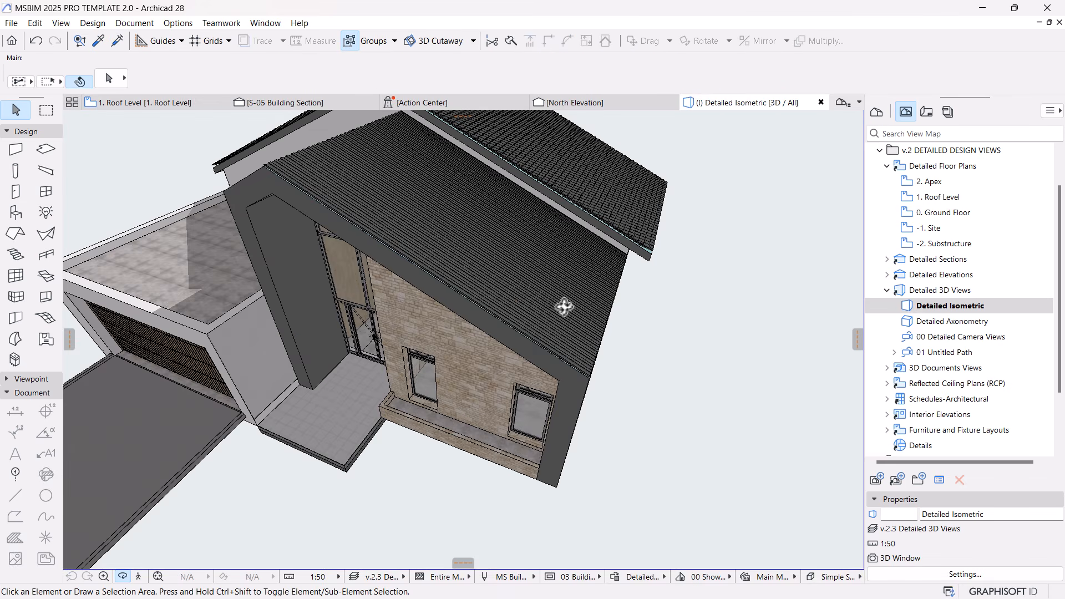
left_click_drag(564, 307, 455, 263)
left_click_drag(597, 451, 558, 278)
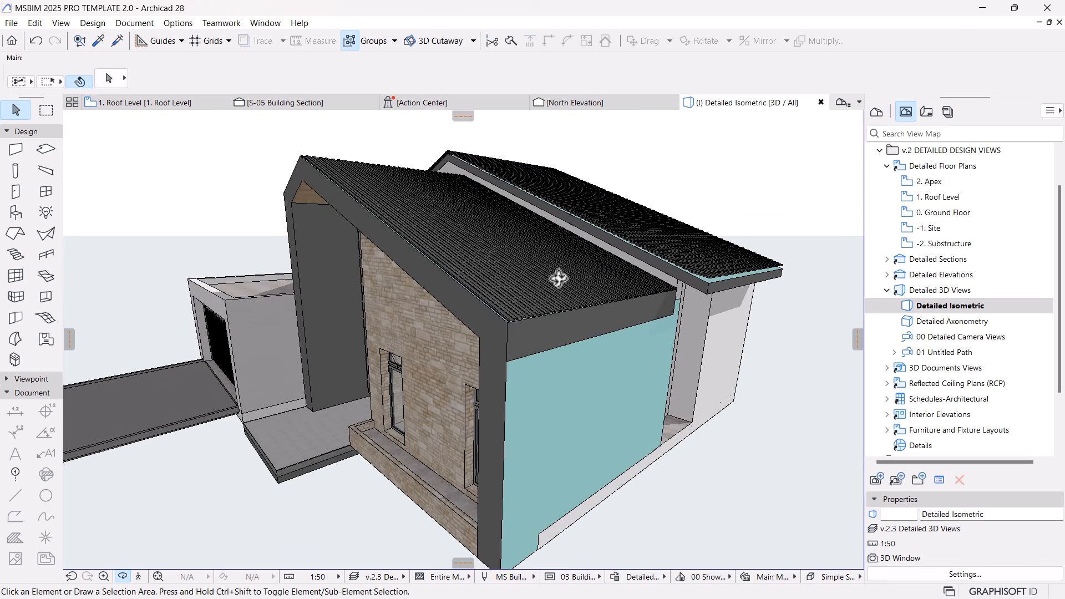
left_click(538, 308)
key("ctrl+d")
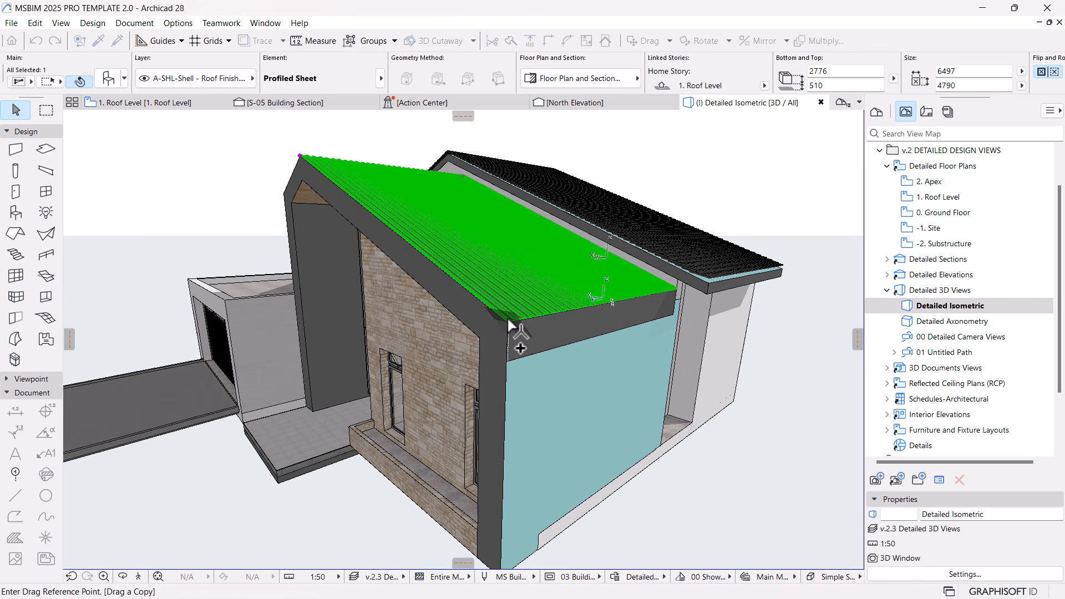
left_click(135, 103)
scroll(504, 291, "up", 5)
scroll(284, 333, "up", 1)
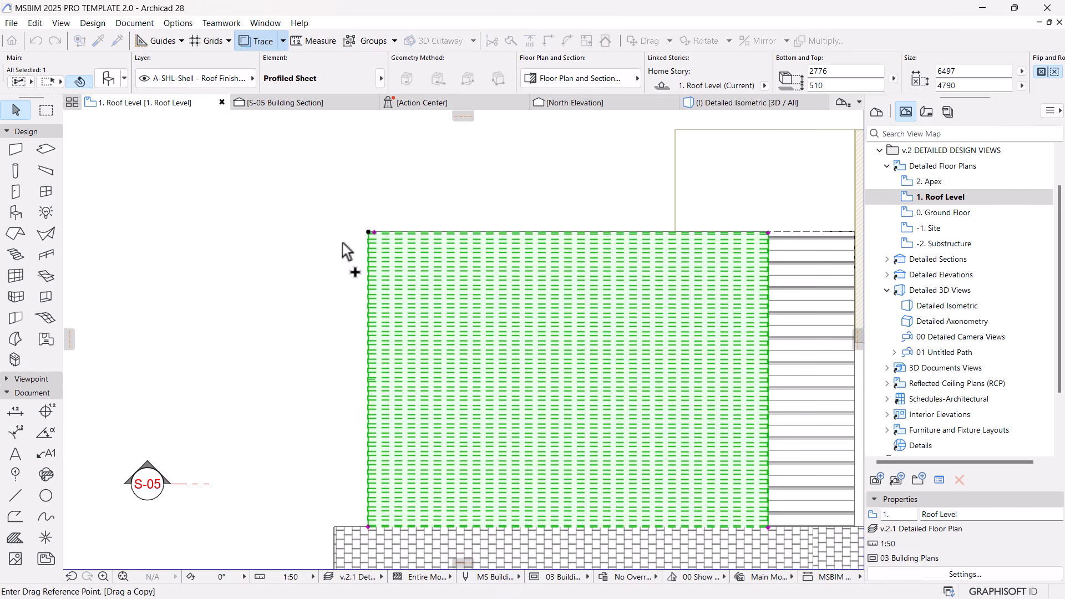
left_click(369, 233)
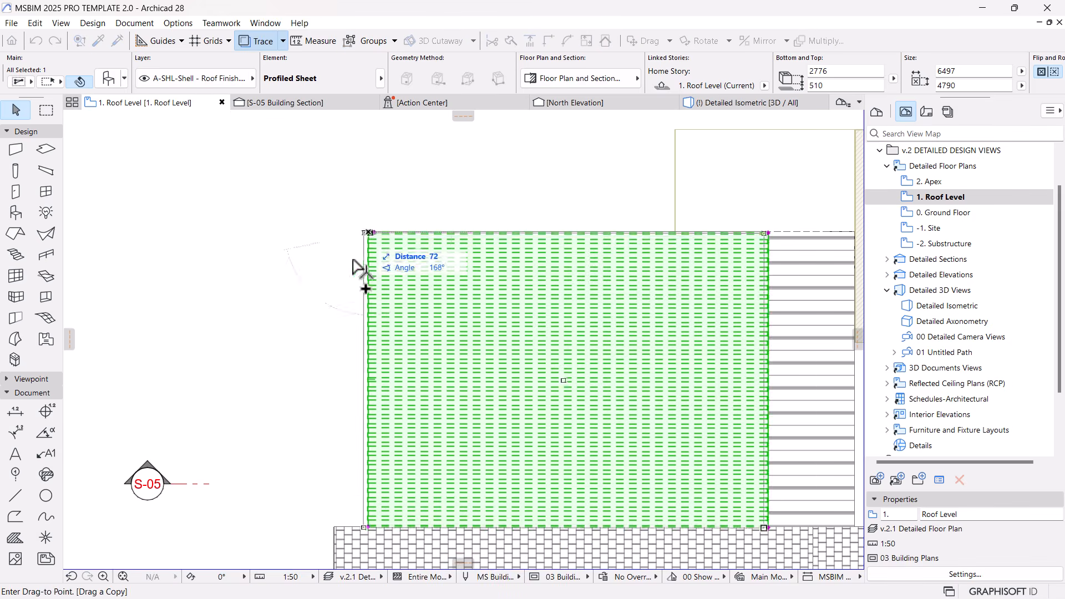
left_click(369, 233)
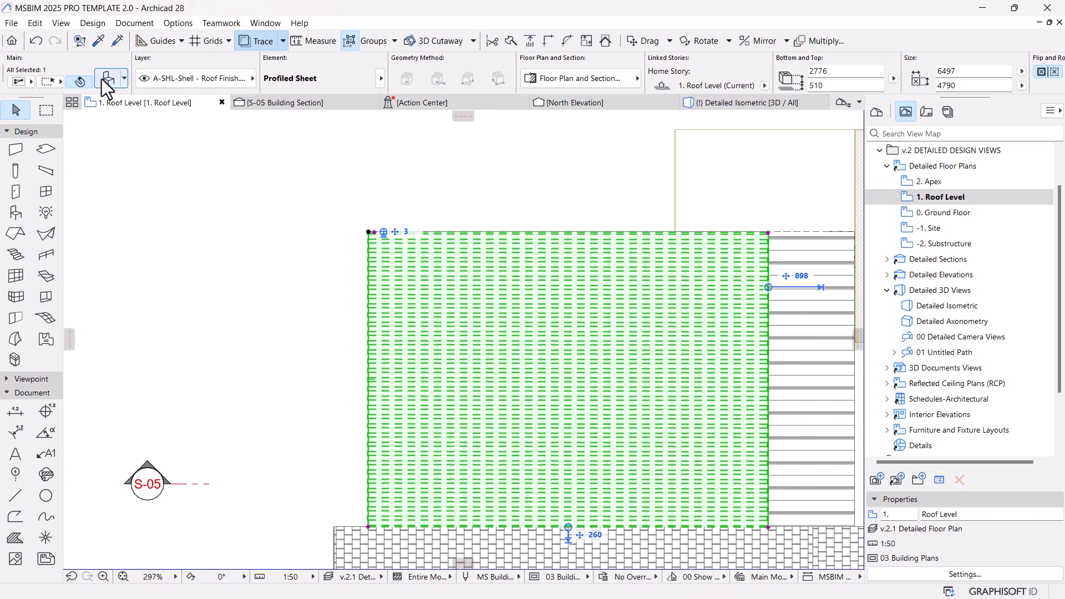
left_click(766, 85)
left_click(823, 109)
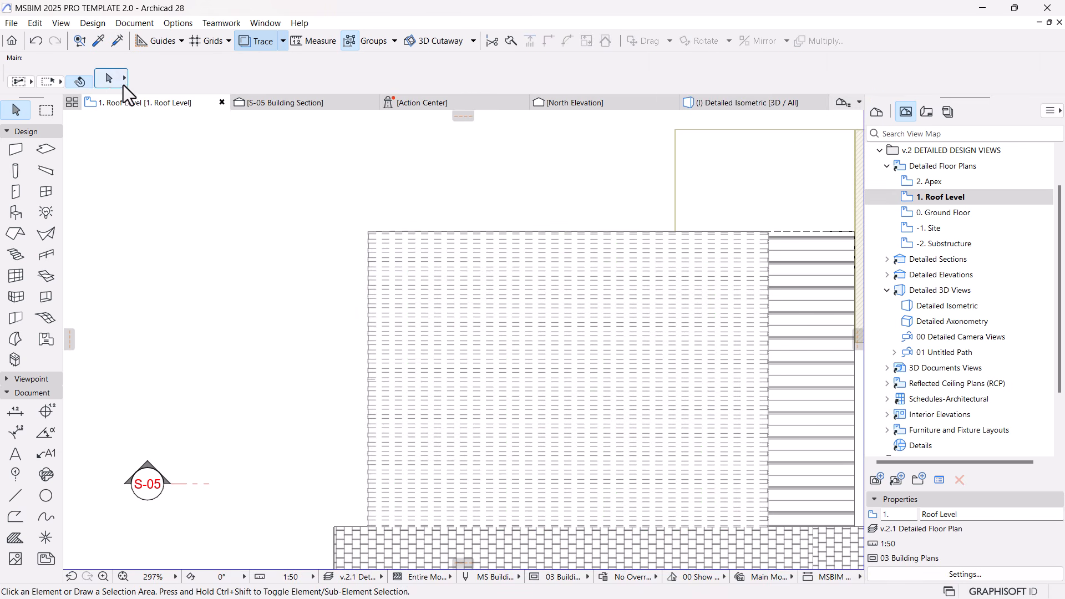
In the Detailed Isometric view, stand the lower sheet copy upright by setting its Pivot and Edge slope angle to 90°.
left_click(692, 108)
left_click(558, 278)
left_click(386, 367)
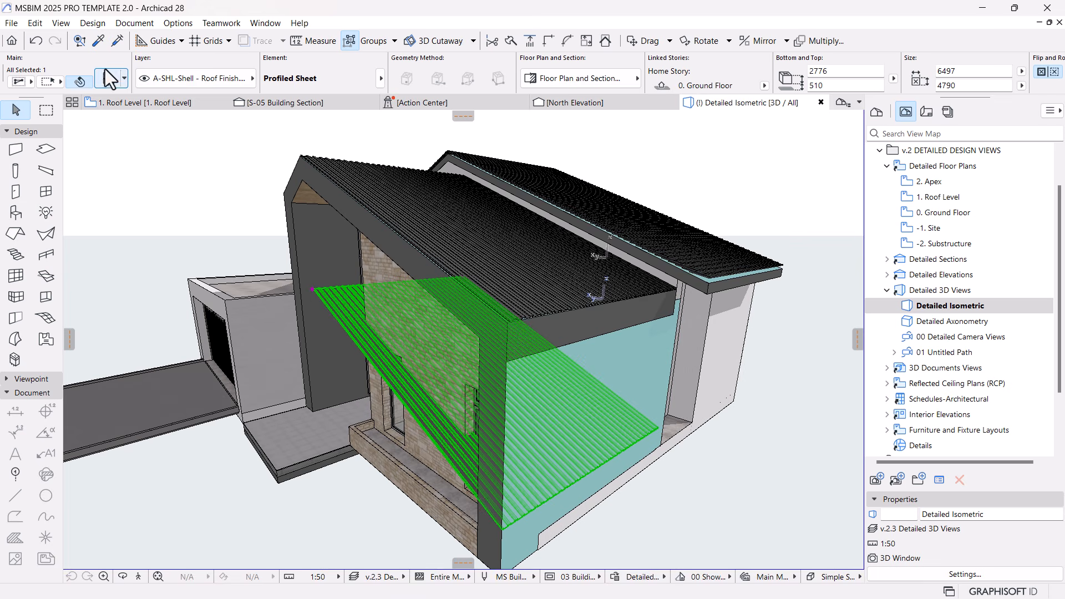
key("ctrl+t")
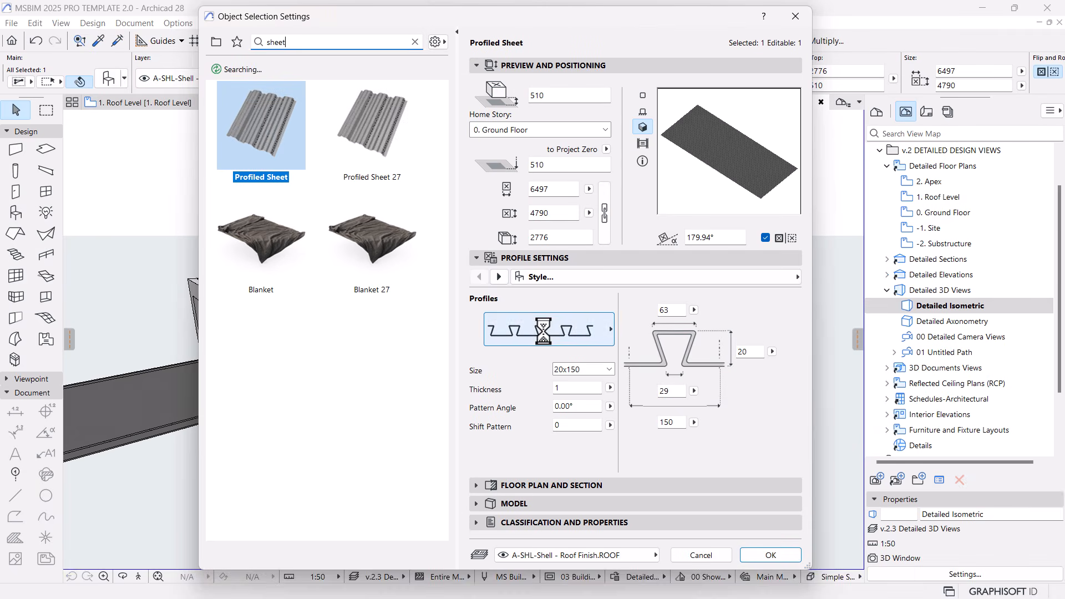
left_click(498, 277)
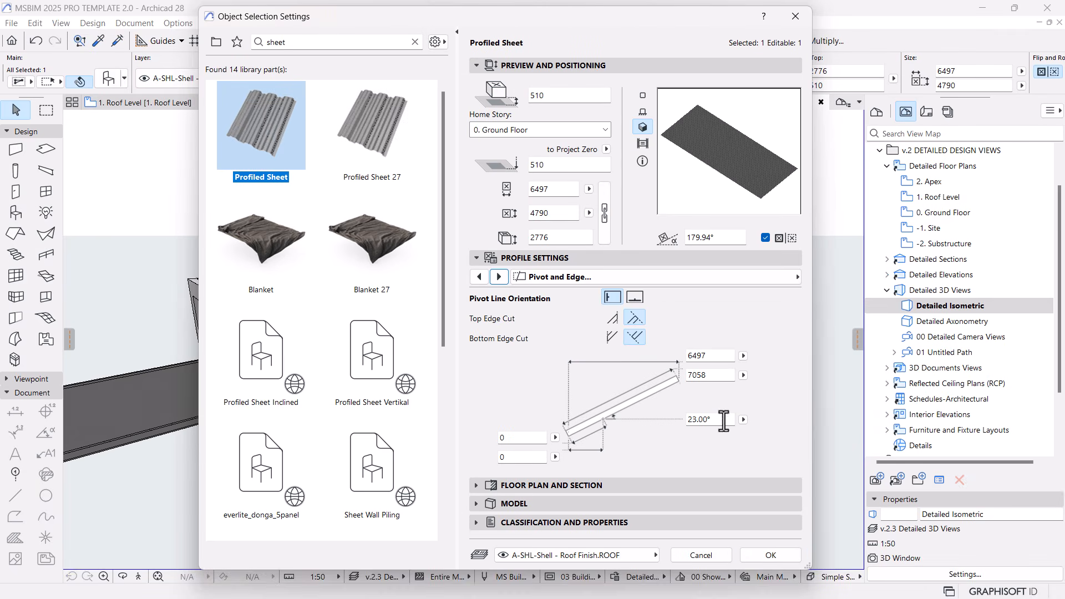
type("90")
key("Tab")
key("Return")
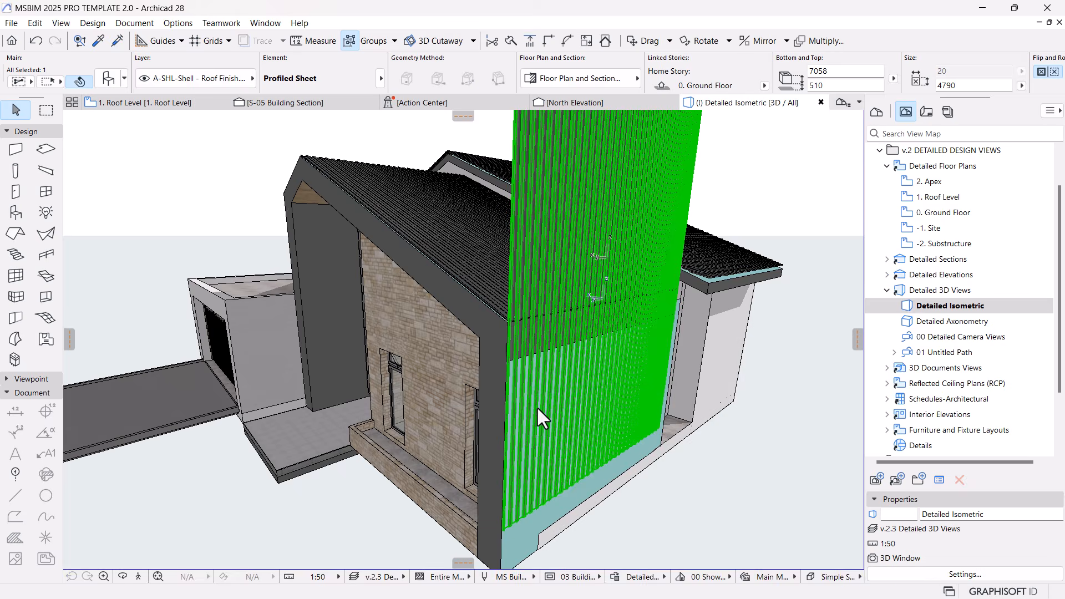
scroll(527, 407, "down", 2)
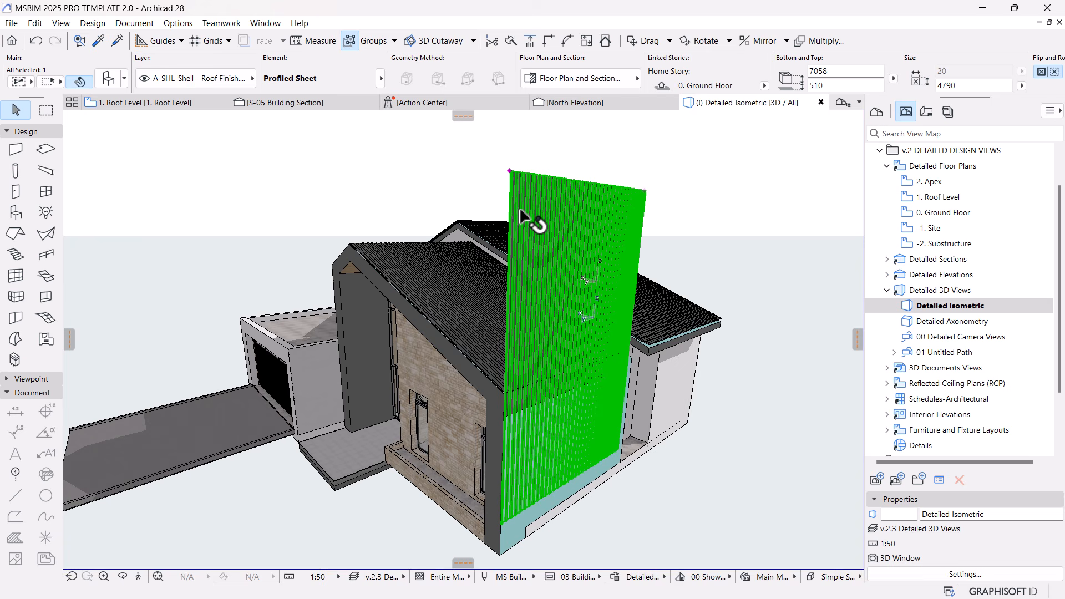
left_click(512, 173)
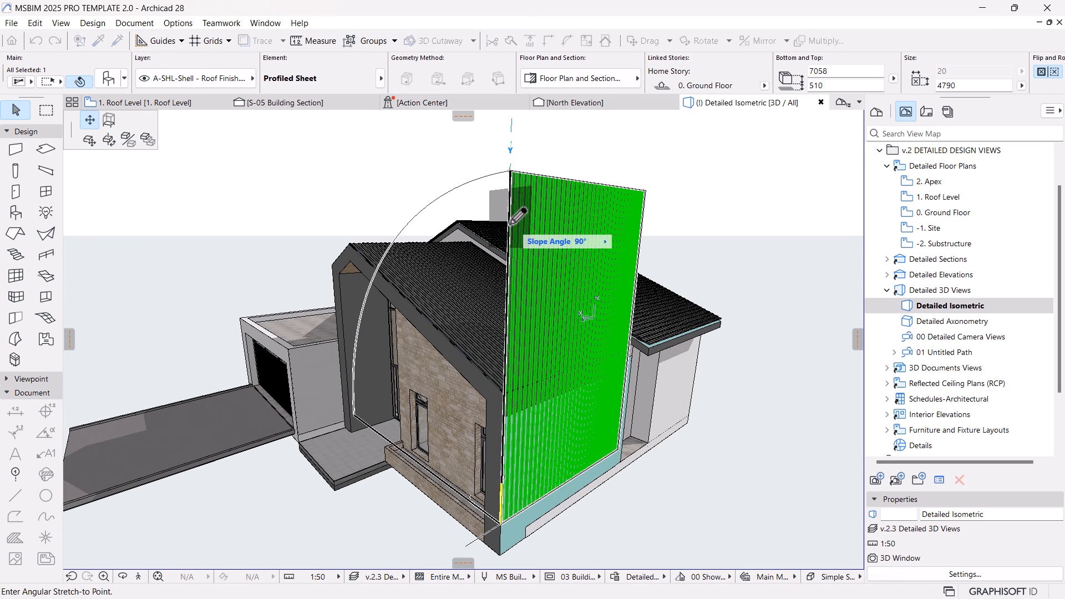
left_click(111, 124)
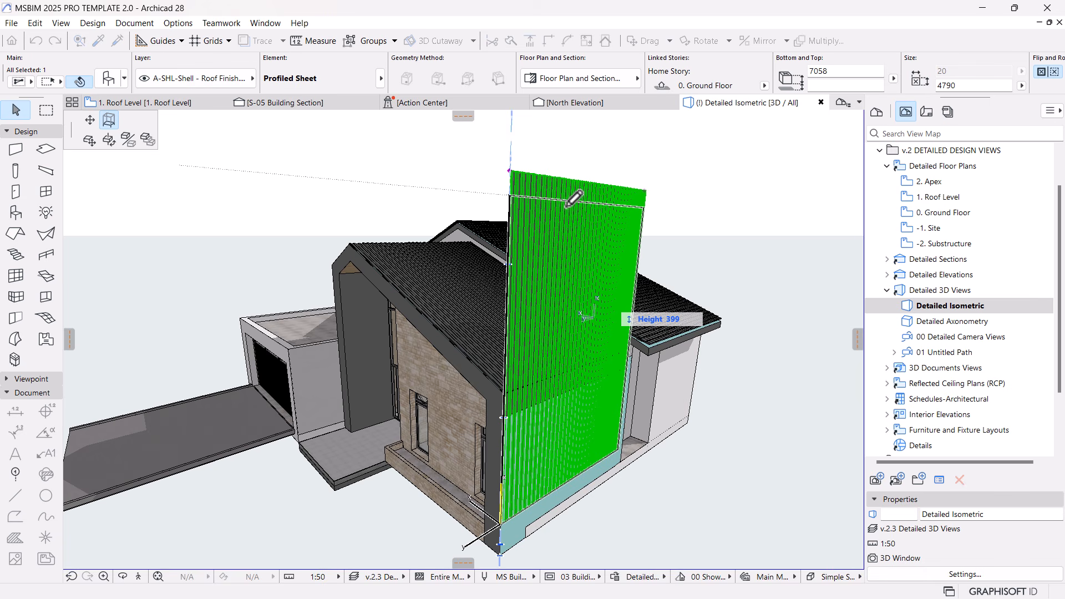
key("Escape")
key("Escape")
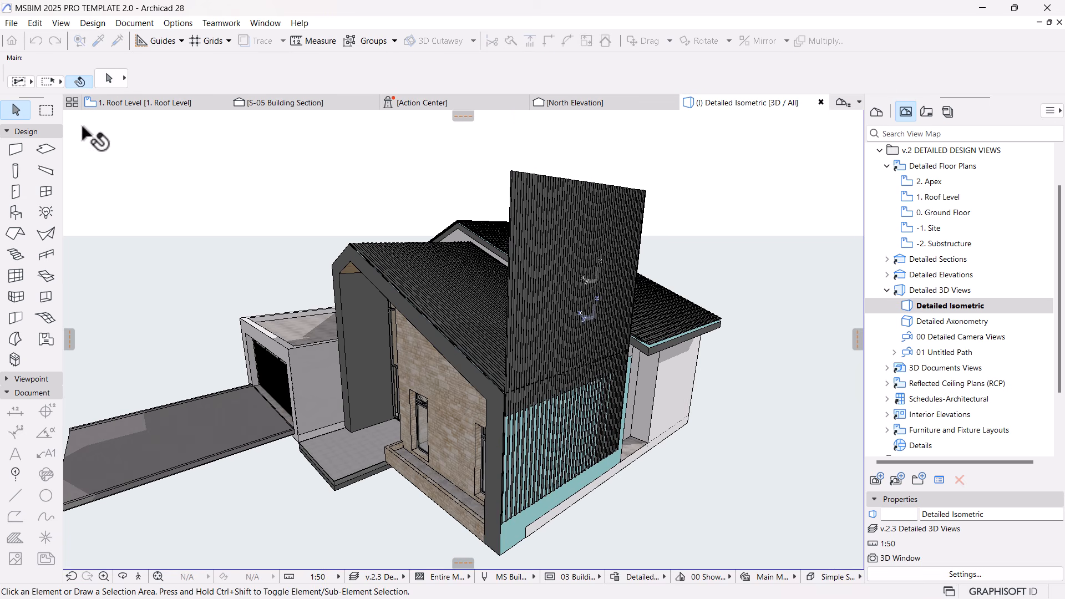
Move the vertical profiled sheet down the wall corner to a base elevation of about -6 mm.
scroll(511, 500, "up", 2)
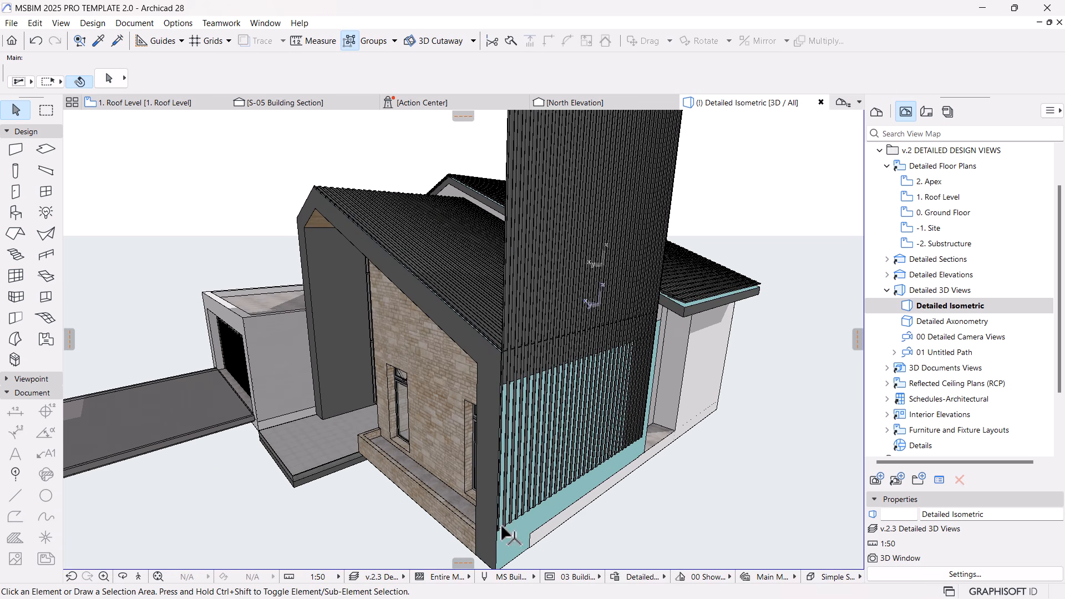
scroll(498, 532, "up", 3)
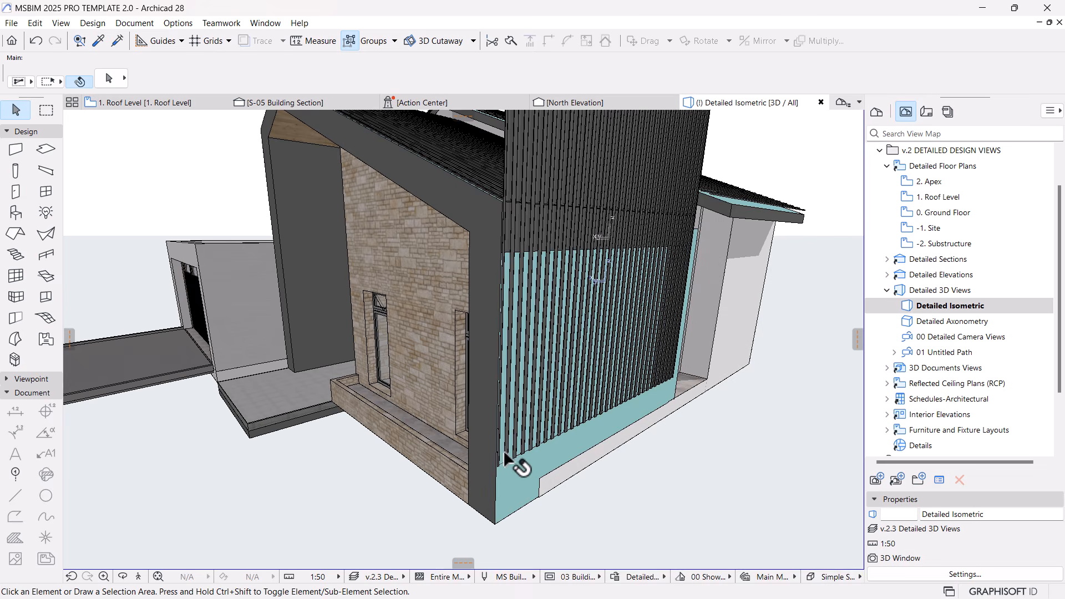
left_click(508, 447)
key("ctrl+d")
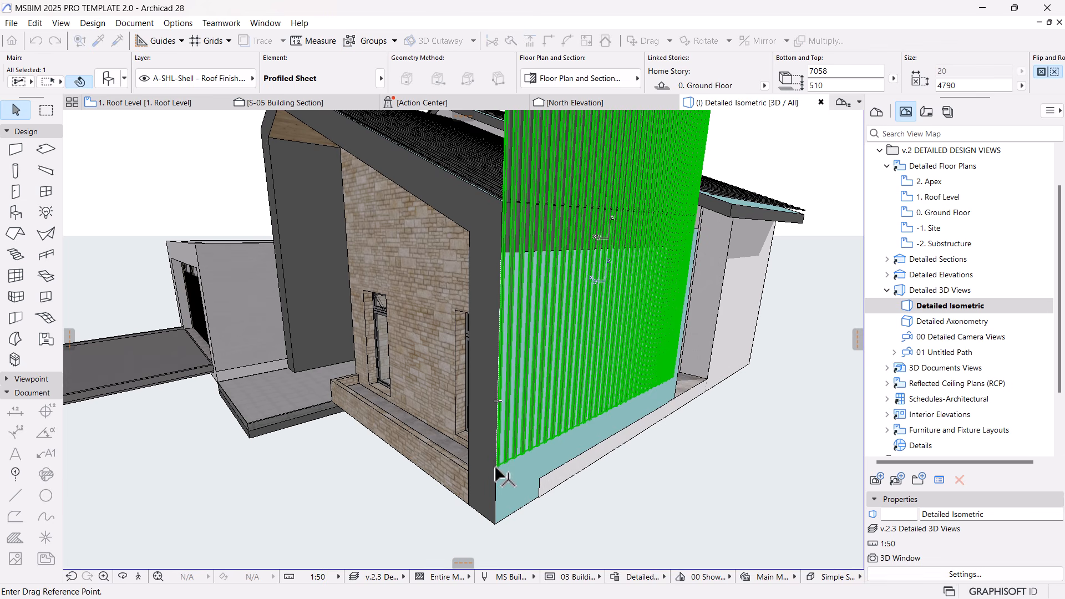
left_click(495, 469)
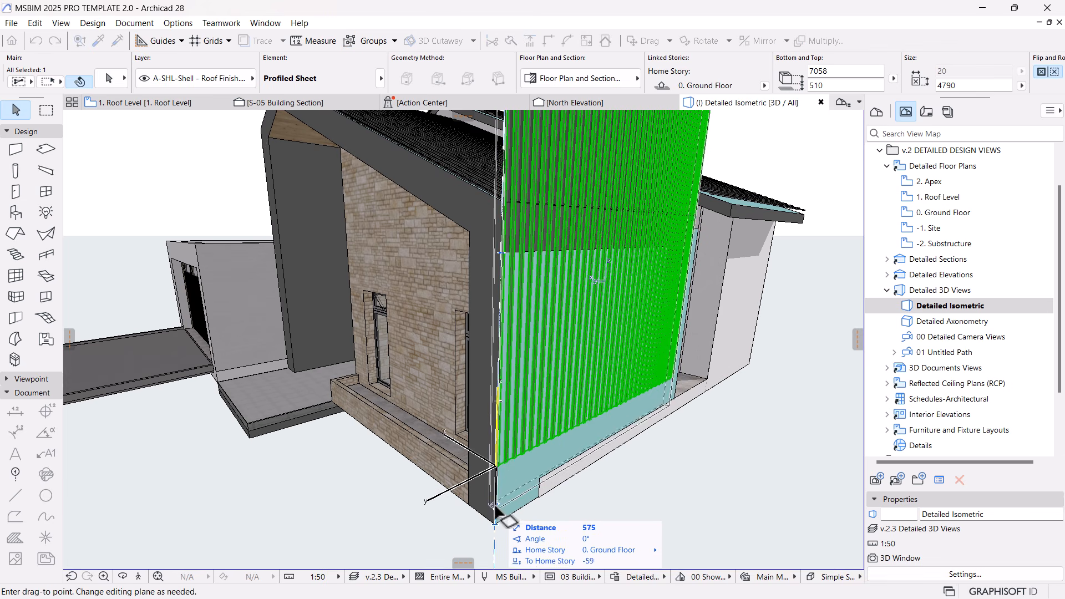
left_click(502, 491)
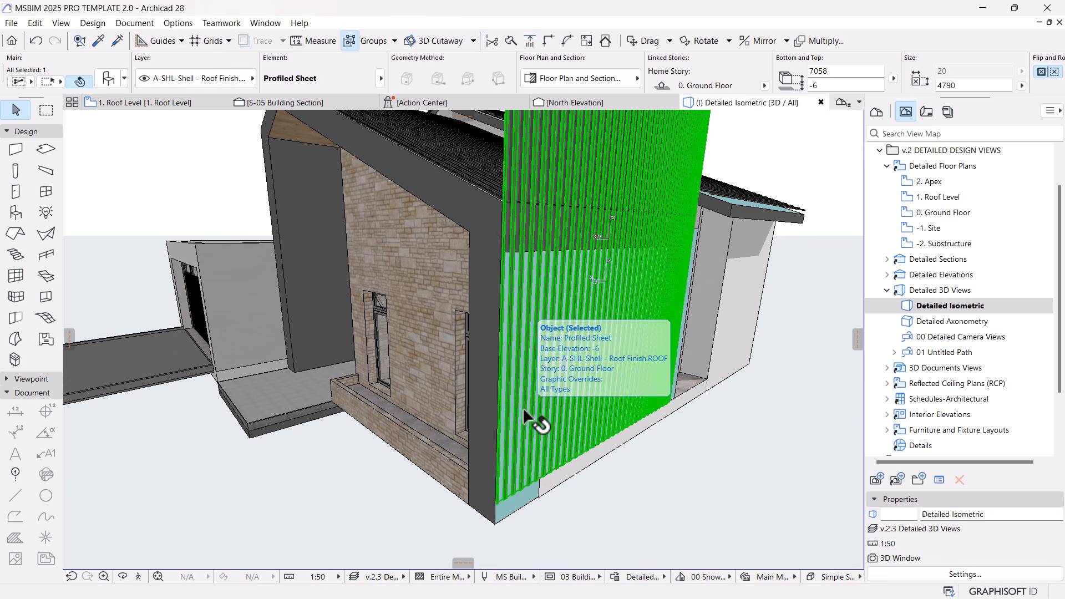
Measure from the vertical sheet's base up to the eaves and set the sheet's height to that distance.
key("m")
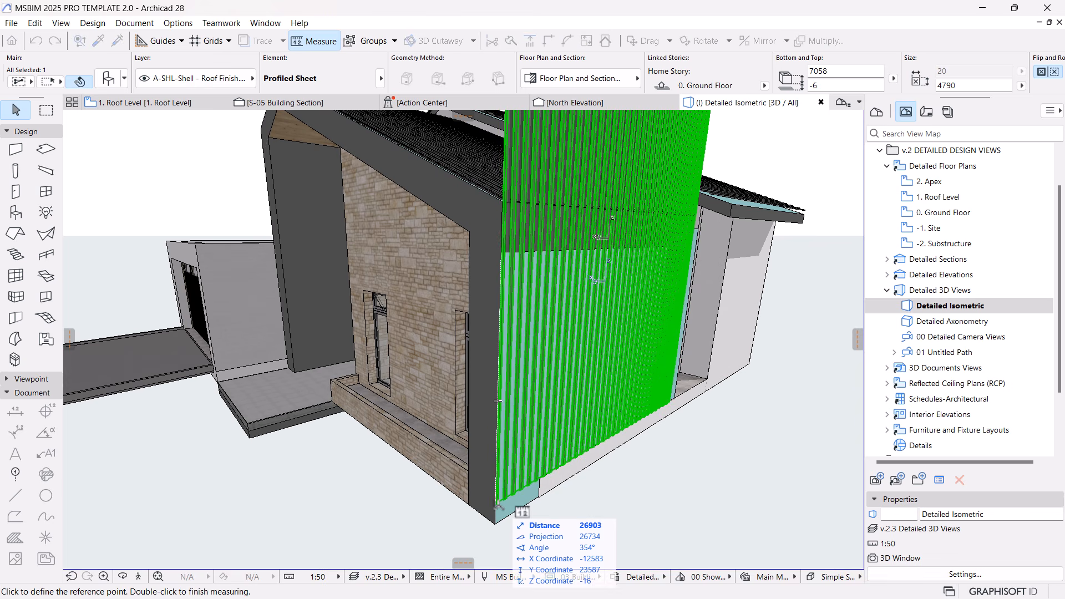
left_click(498, 505)
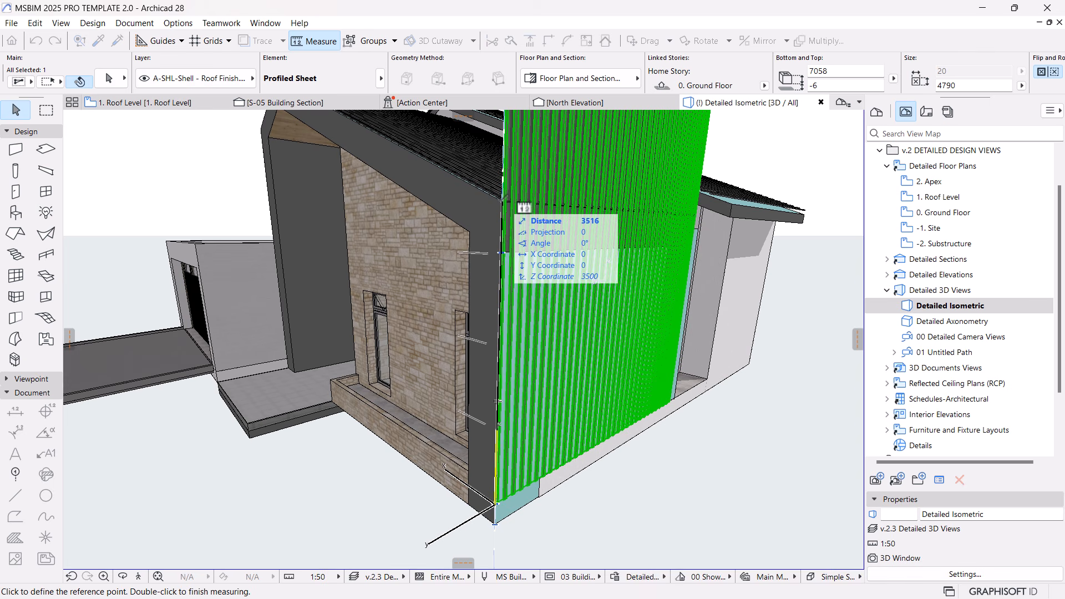
key("Escape")
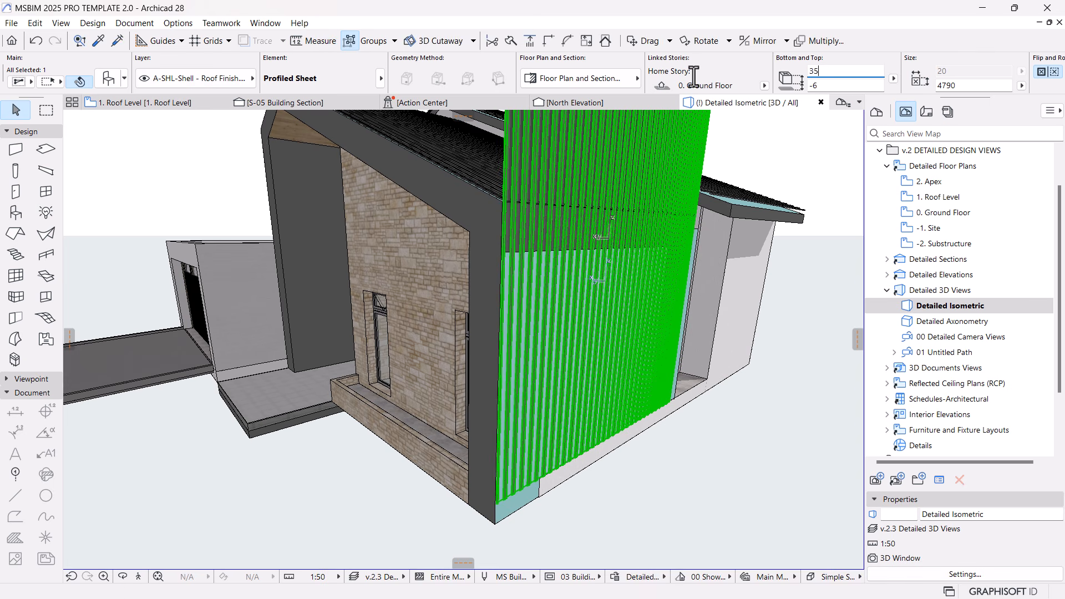
key("Return")
left_click(712, 136)
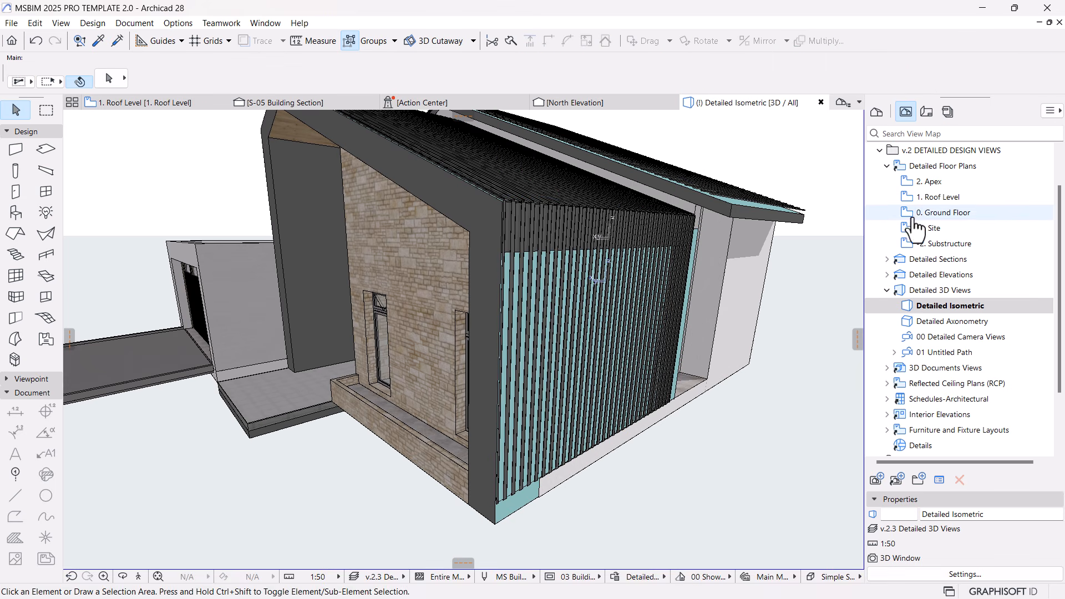
In the Ground Floor plan, move the vertical profiled sheet 50 mm outward from the wall face.
double_click(950, 213)
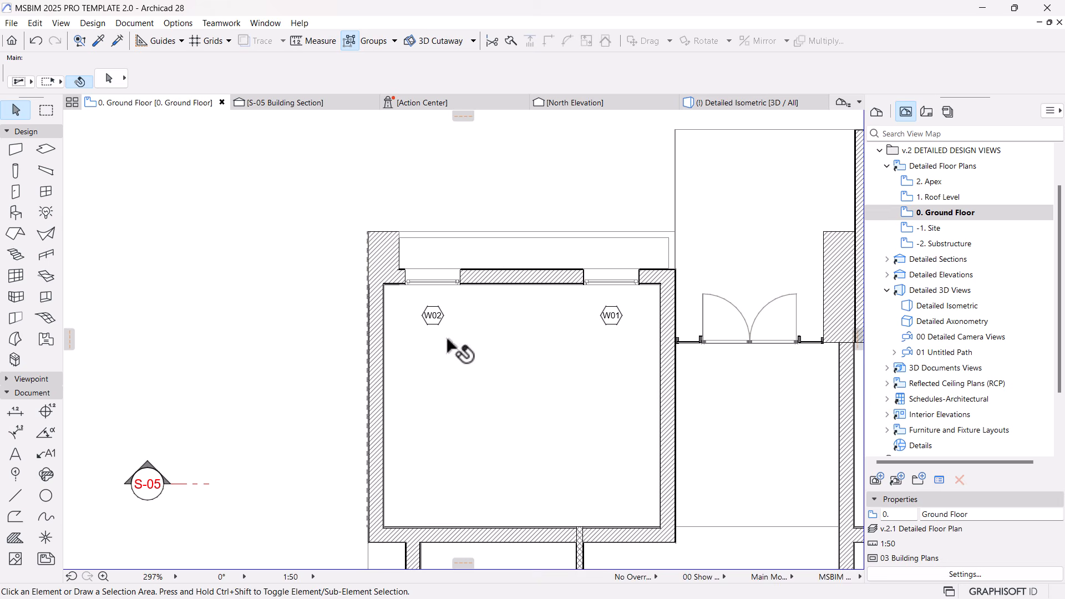
scroll(345, 233, "up", 10)
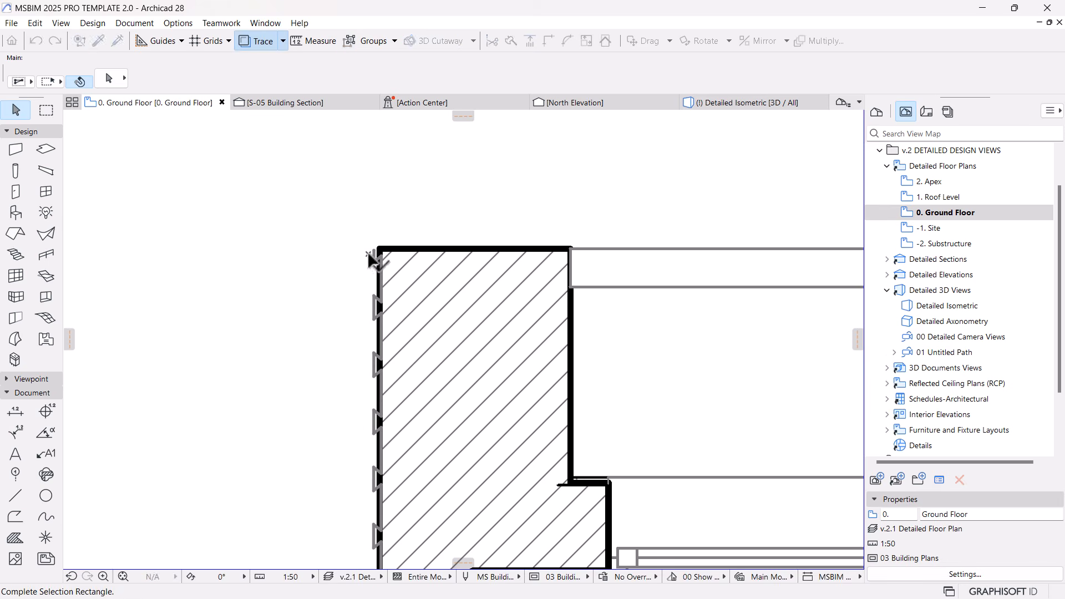
scroll(383, 261, "up", 5)
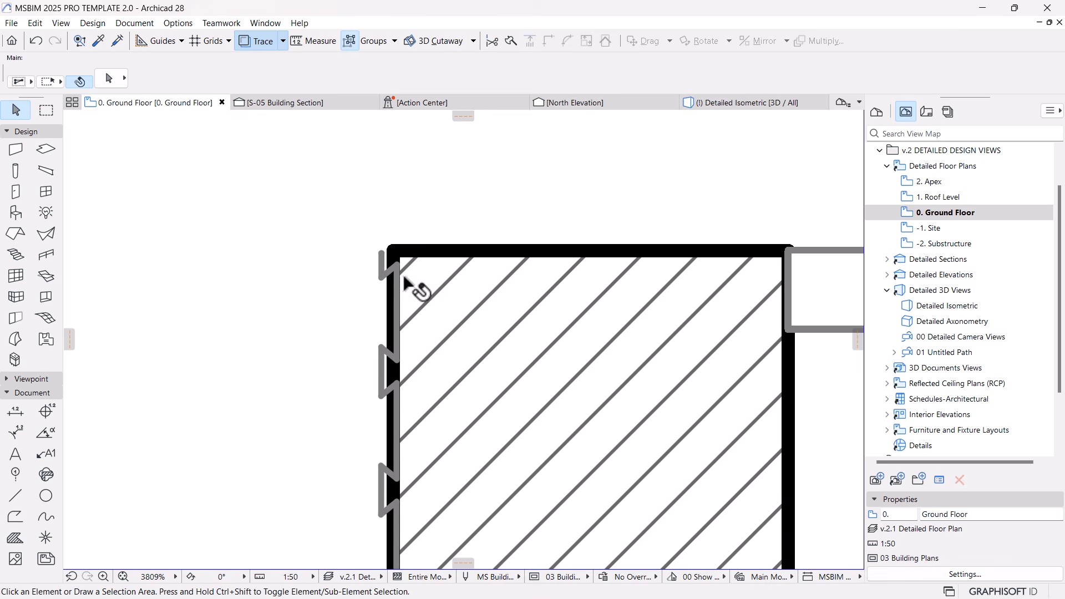
left_click(398, 264)
left_click(418, 226)
left_click(15, 212)
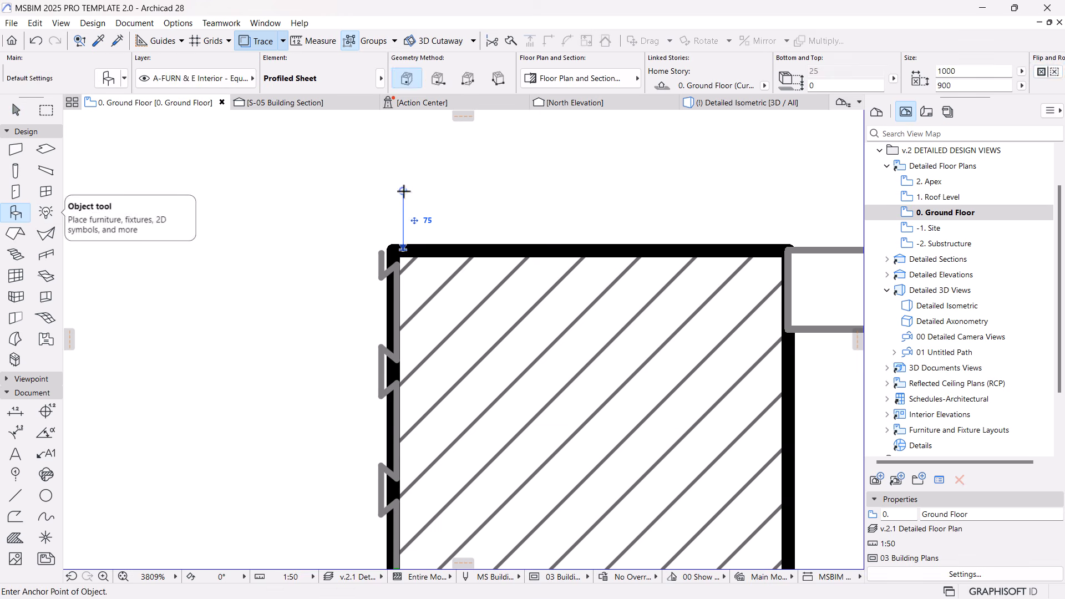
scroll(415, 243, "down", 8)
scroll(305, 364, "down", 3)
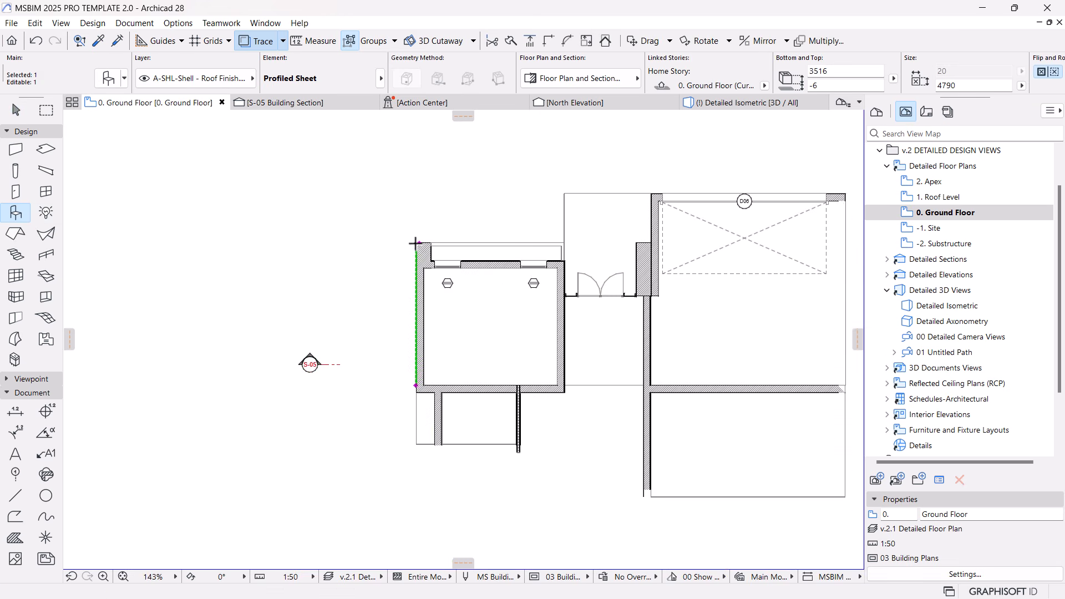
scroll(472, 268, "up", 8)
scroll(472, 267, "down", 15)
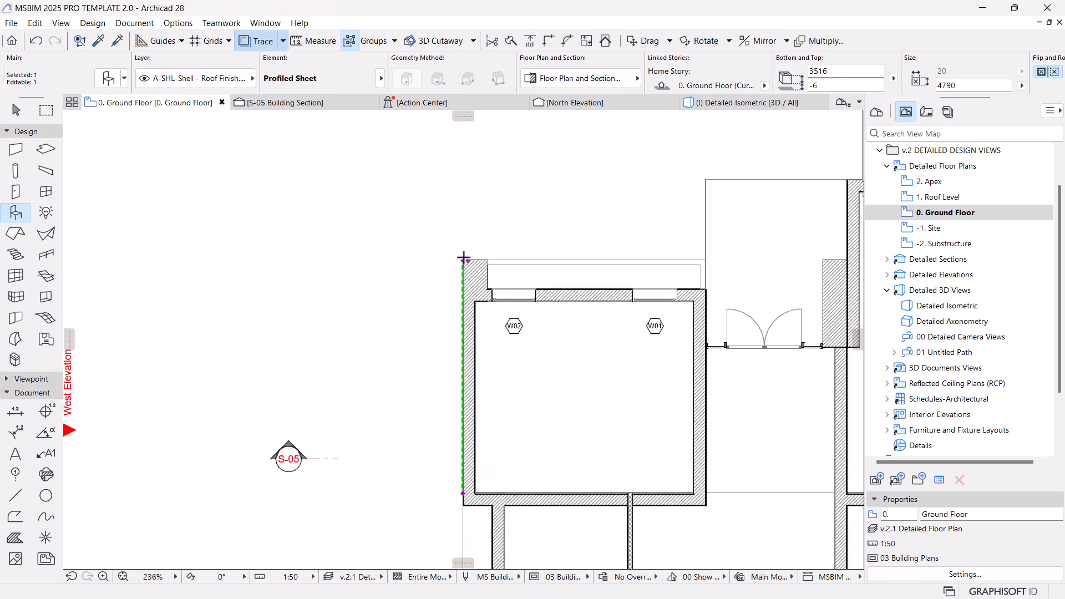
scroll(469, 257, "up", 16)
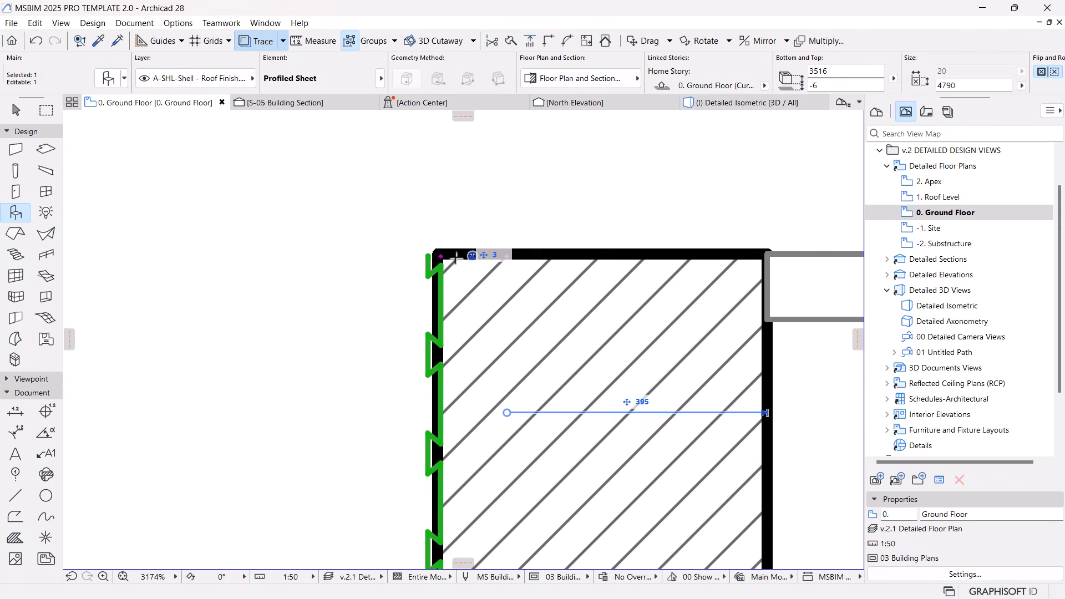
key("ctrl+d")
left_click(441, 256)
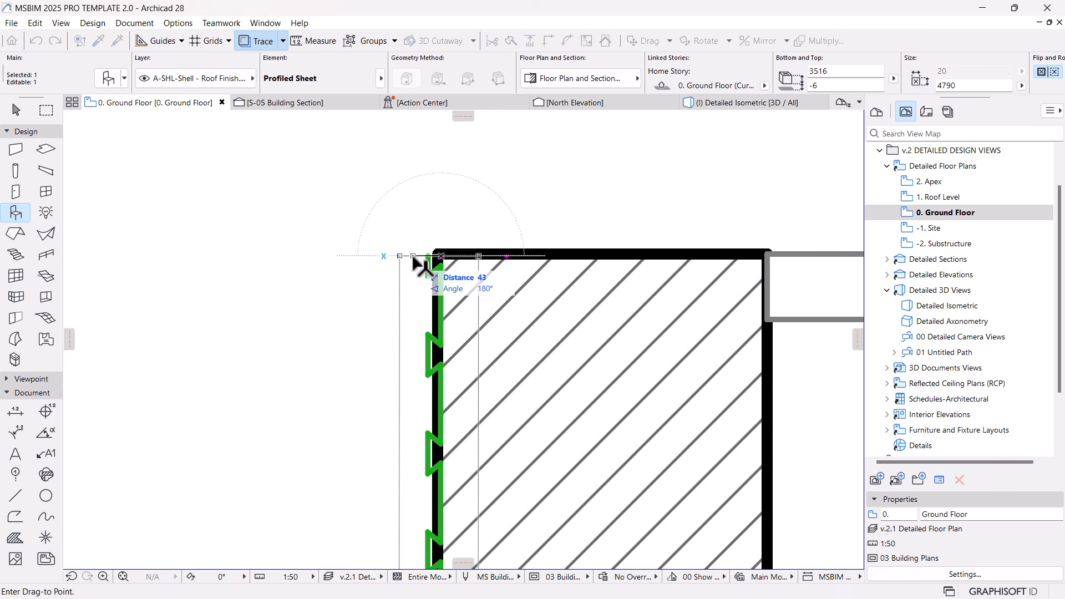
type("0")
key("Return")
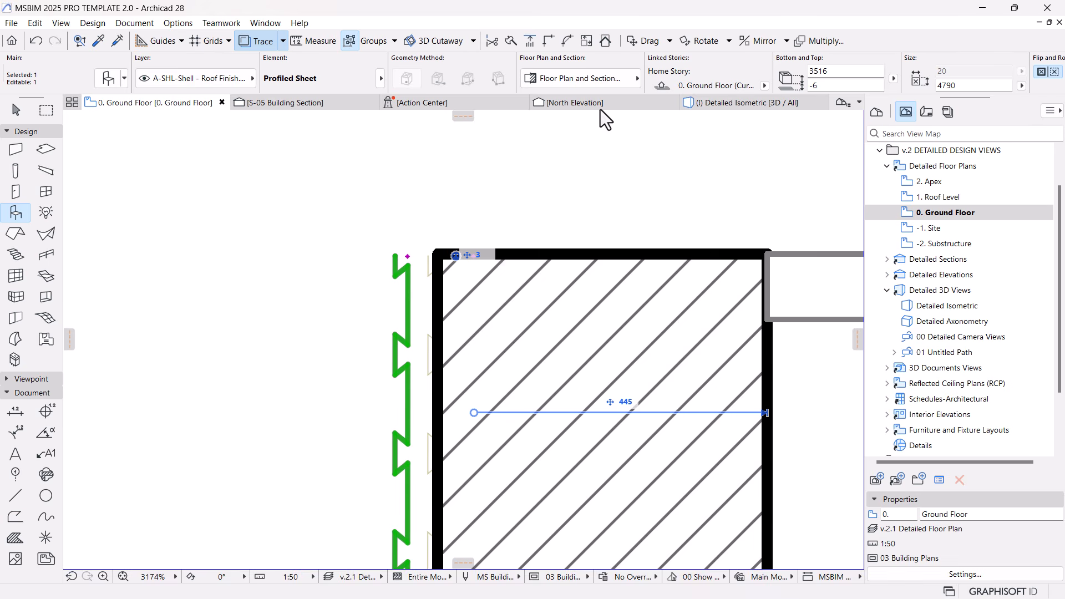
In the Roof Level plan, stretch the sloped profiled sheet's eaves edge outward to meet the outer face of the vertical sheet.
left_click(783, 104)
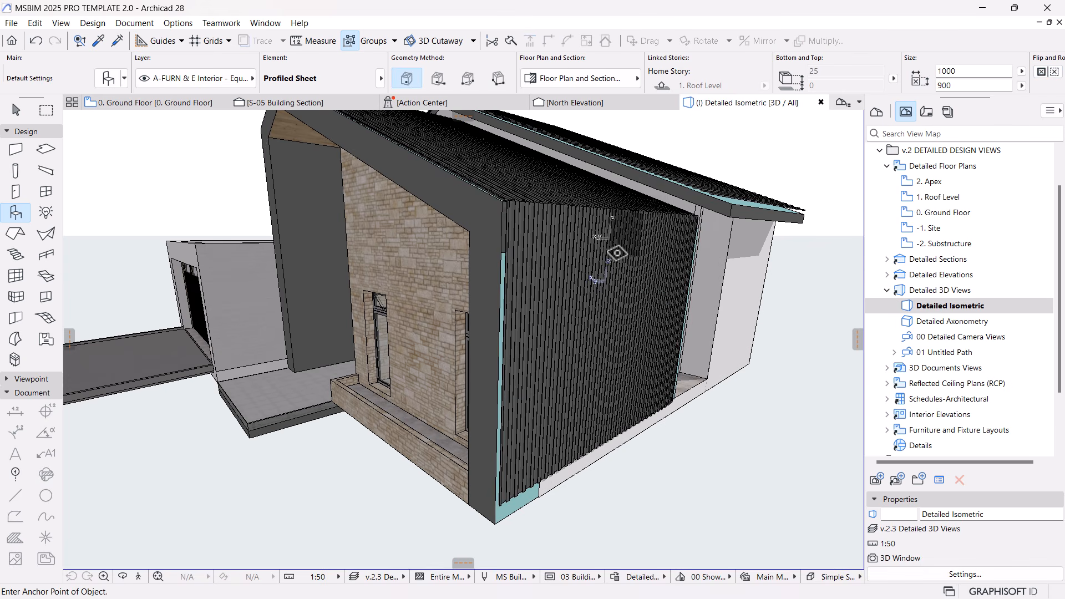
key("Escape")
middle_click_drag(689, 381, 482, 287, "shift")
middle_click_drag(654, 501, 490, 301, "shift")
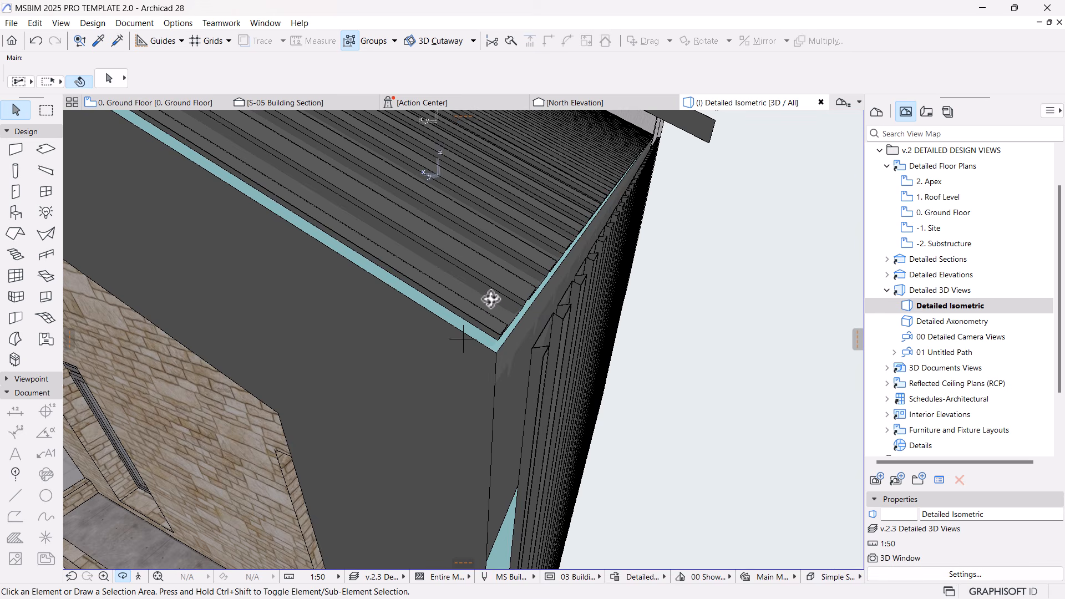
scroll(491, 299, "up", 3)
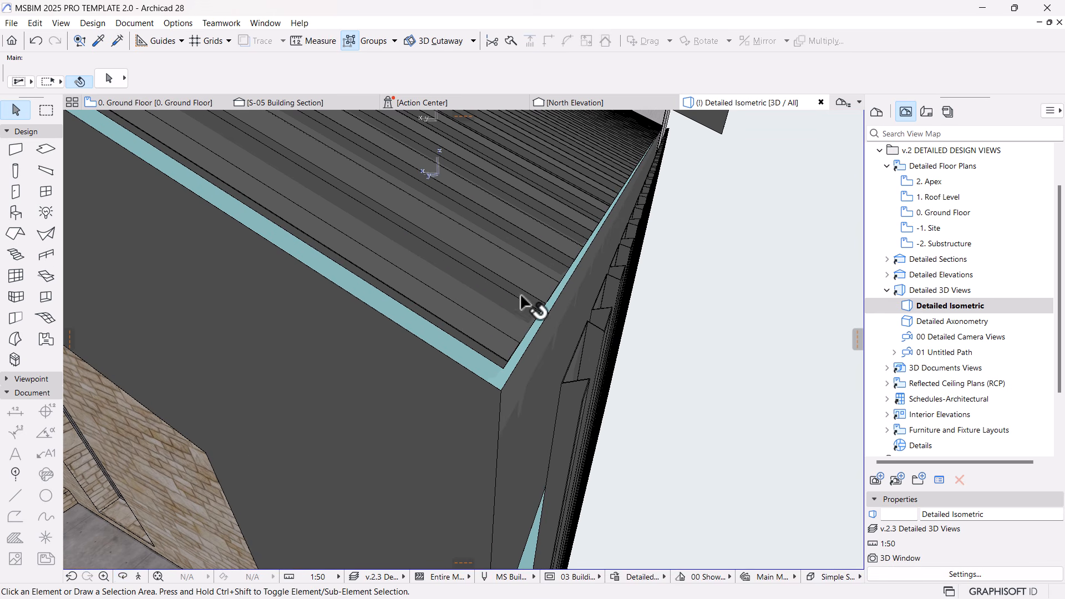
left_click(524, 296)
left_click(148, 103)
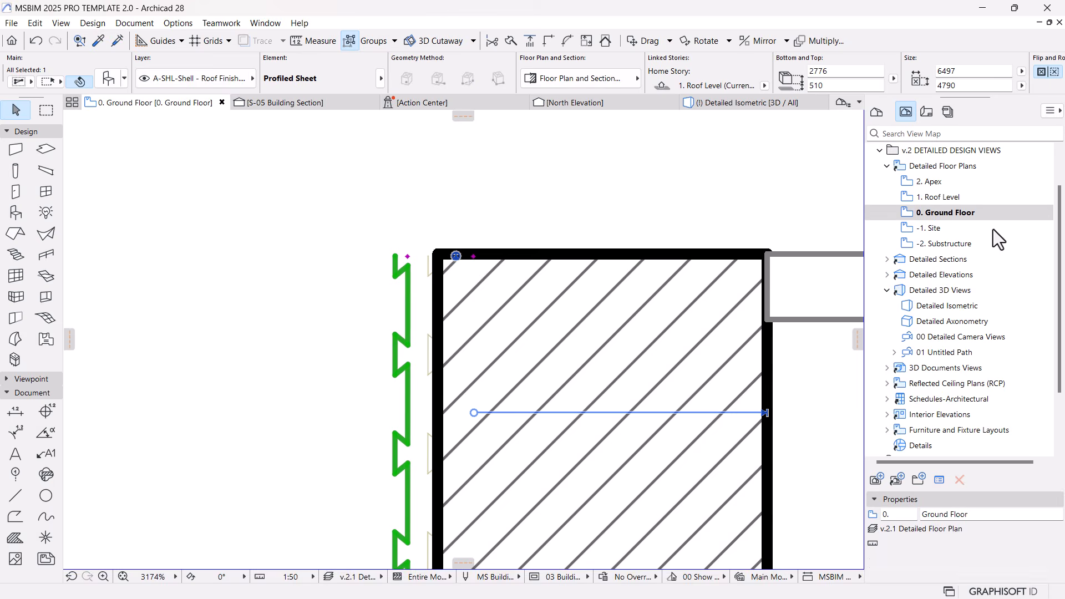
left_click(938, 197)
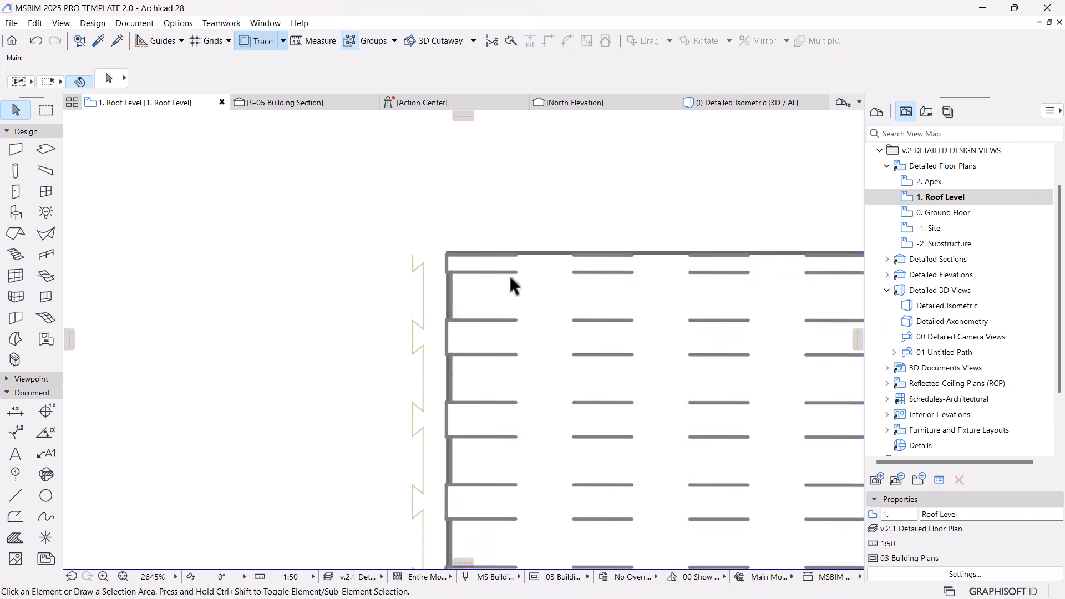
left_click(513, 285)
left_click(451, 255)
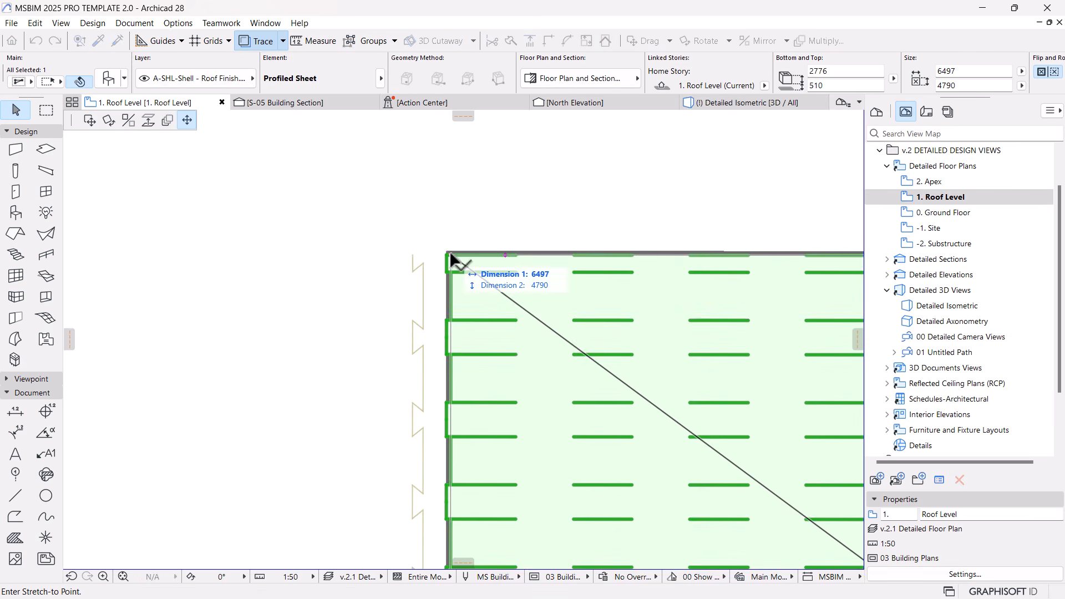
left_click(413, 254)
left_click(521, 157)
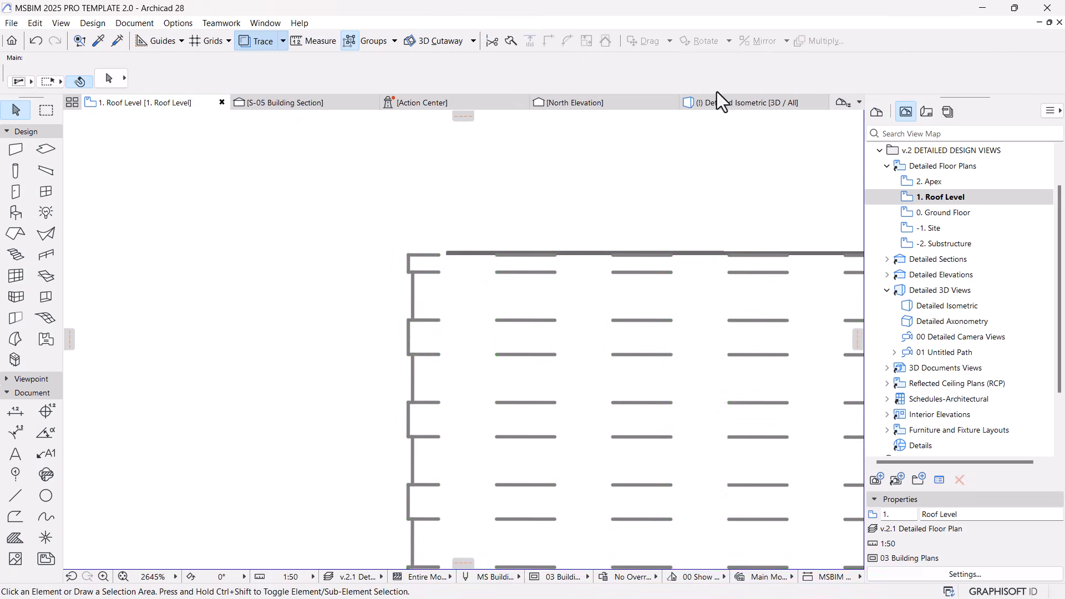
In the Detailed Isometric view, set the vertical sheet's base elevation to -300 and its height to 3816.
left_click(721, 102)
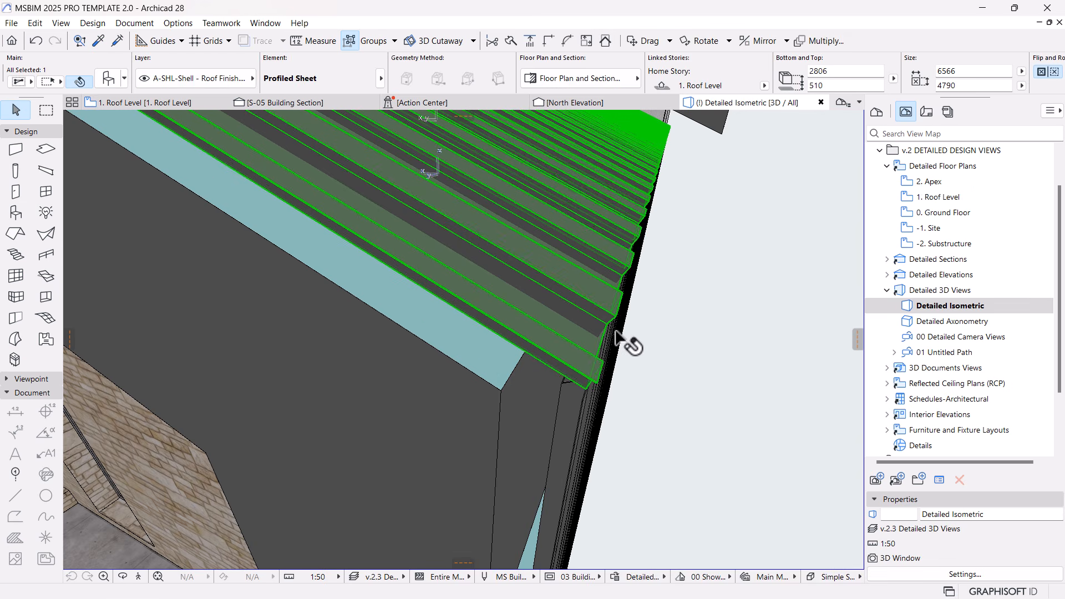
middle_click_drag(617, 334, 660, 401, "shift")
scroll(658, 414, "down", 6)
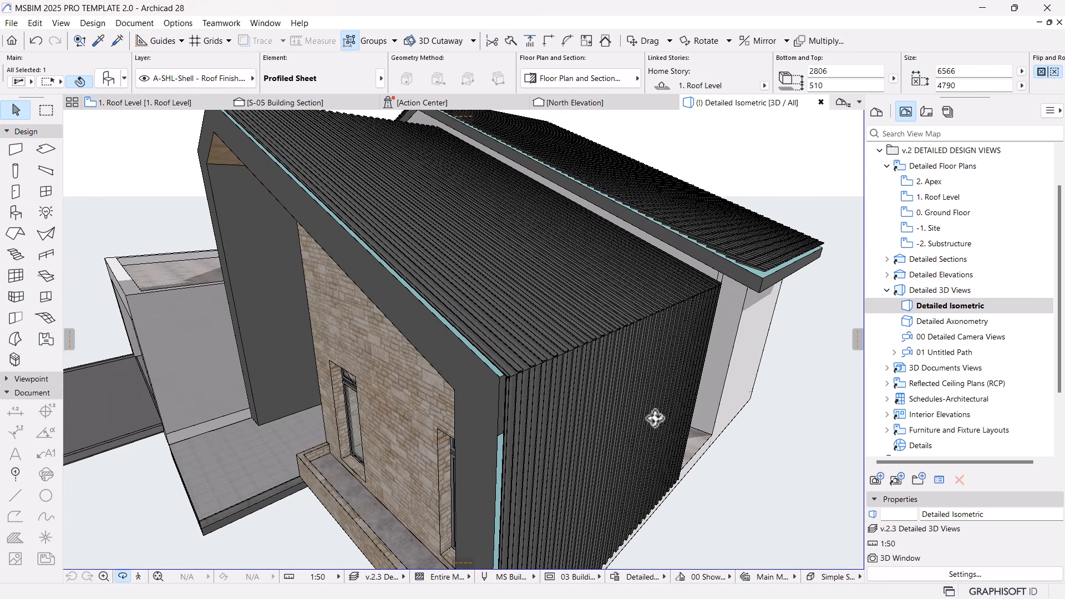
middle_click_drag(697, 442, 582, 442, "shift")
scroll(602, 291, "down", 8)
scroll(576, 446, "up", 6)
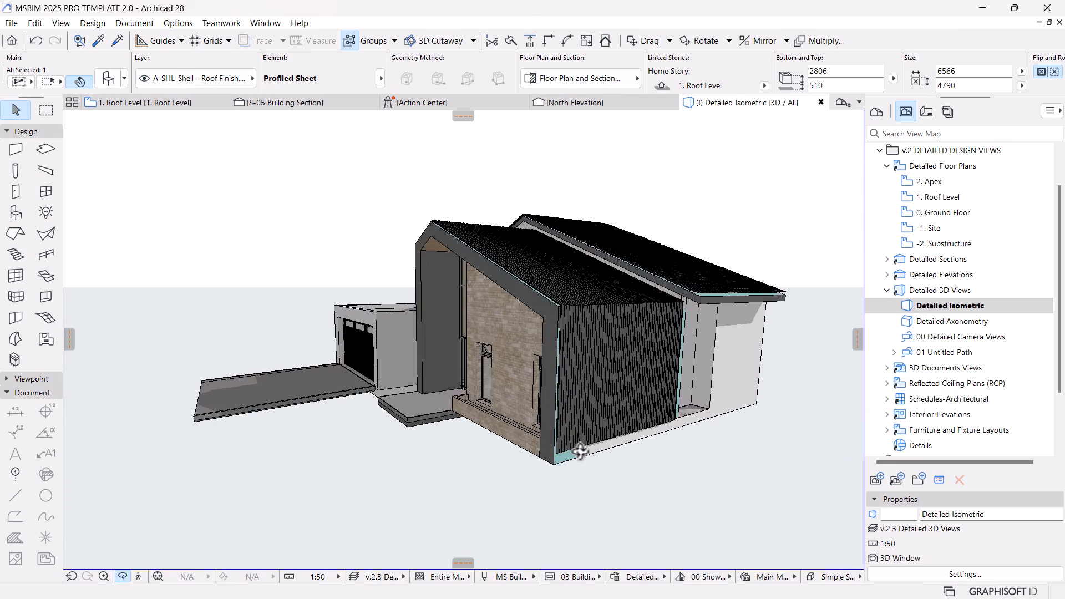
left_click(534, 459)
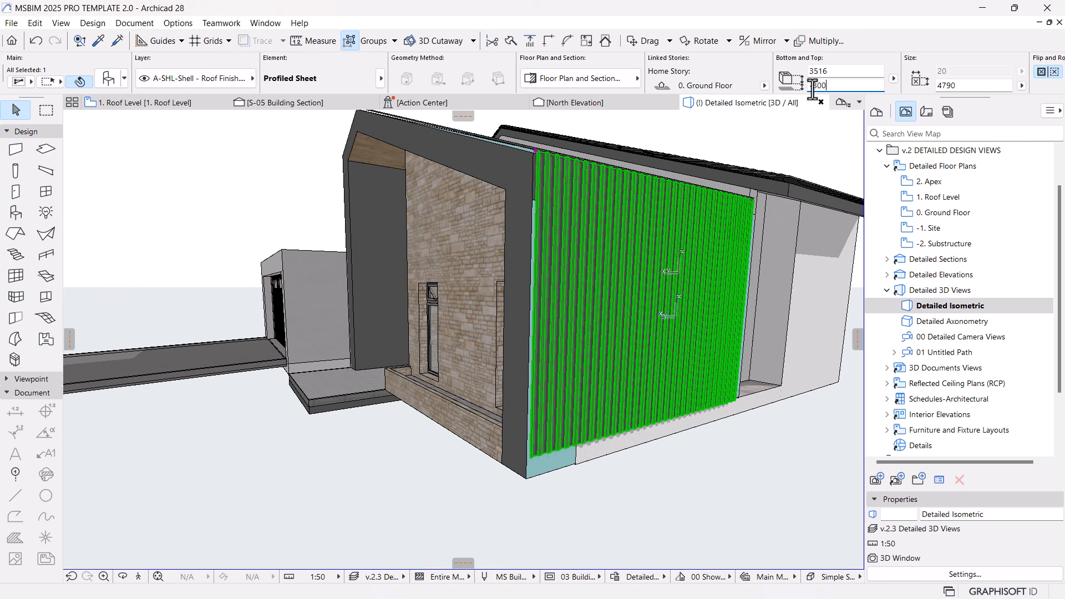
type("0")
type("m")
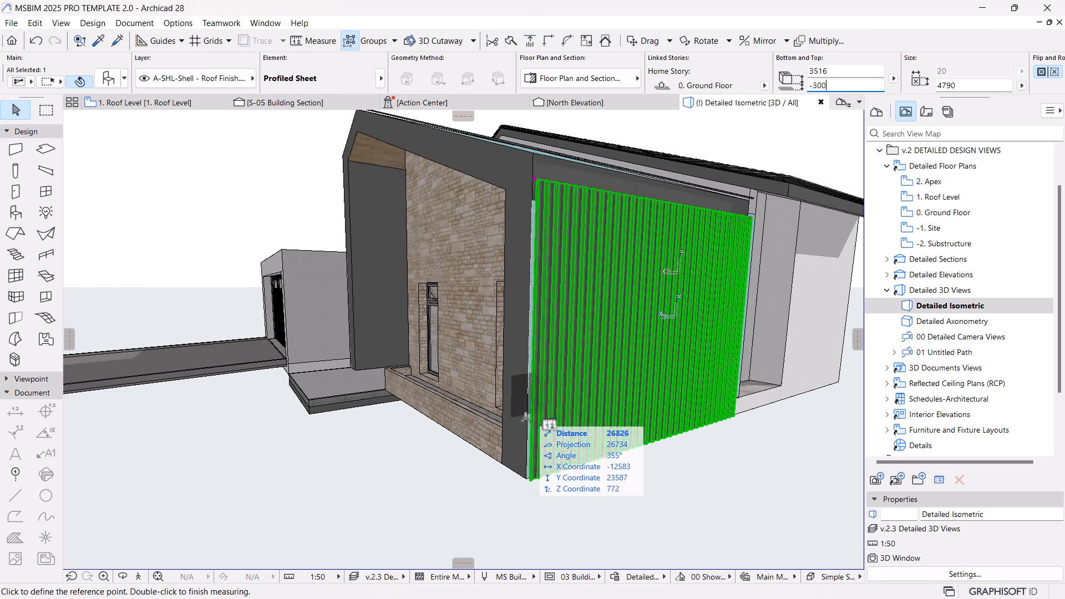
key("Escape")
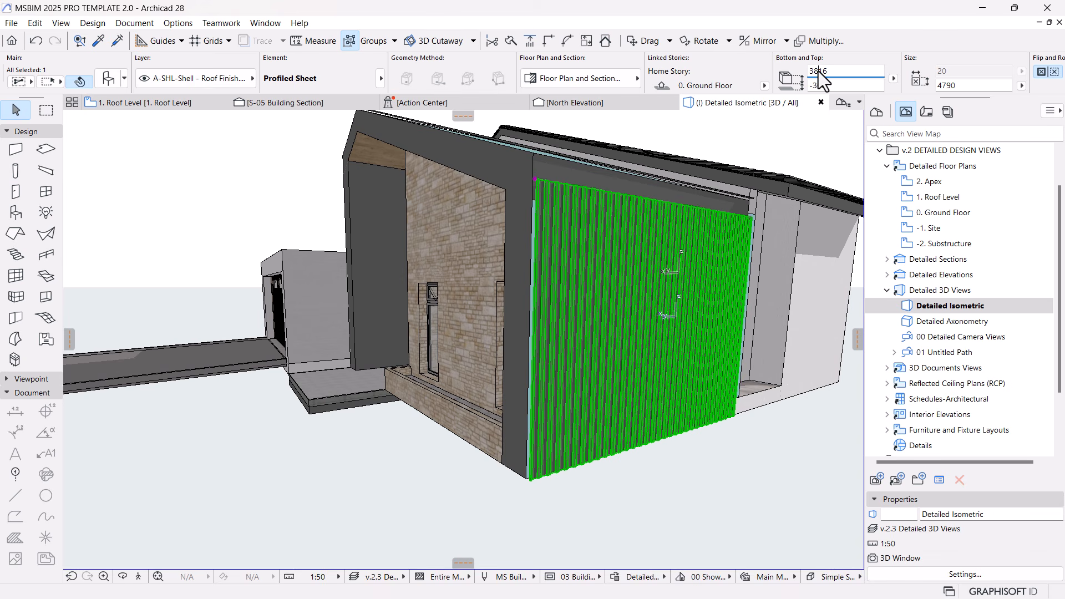
key("Return")
key("Escape")
In the Roof Level plan, mirror a copy of the sloped sheet about its ridge edge and align its outer edge with the opposite wall.
middle_click_drag(626, 451, 516, 176, "shift")
left_click(129, 103)
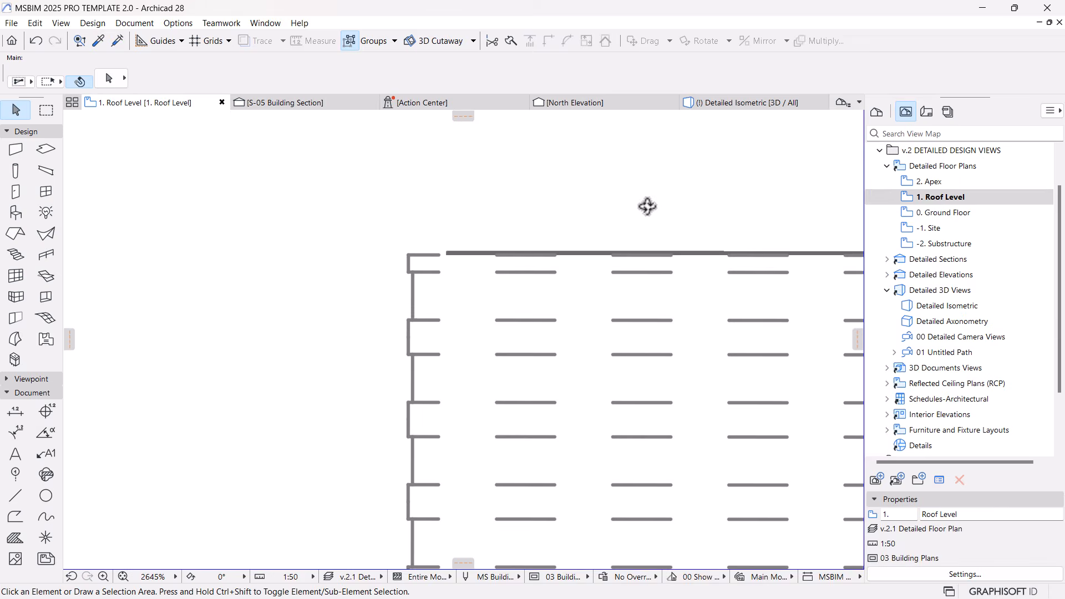
left_click(358, 271)
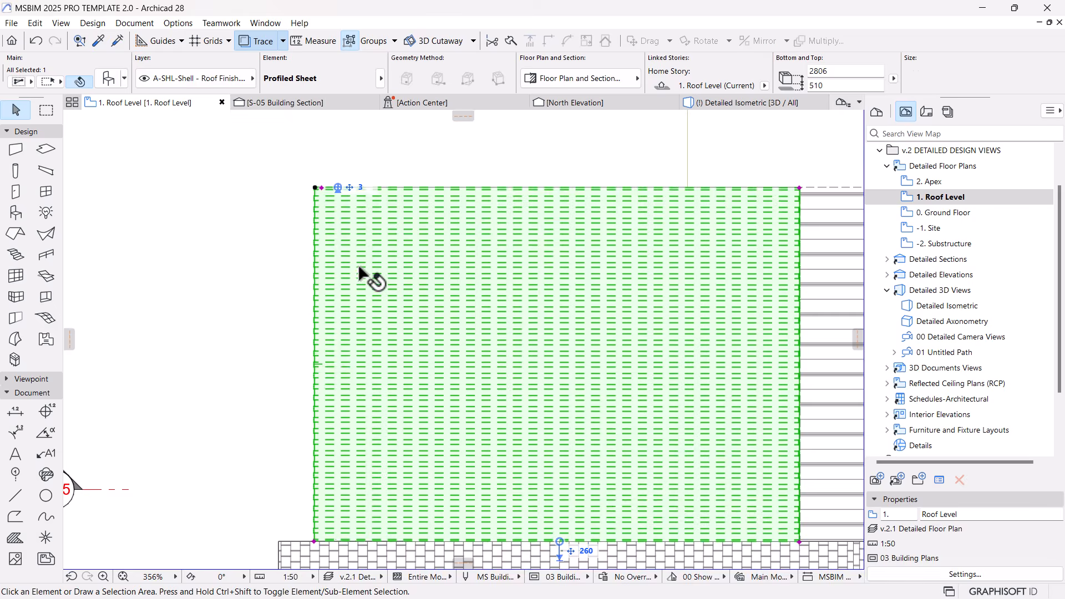
key("ctrl+shift+m")
scroll(408, 253, "down", 2)
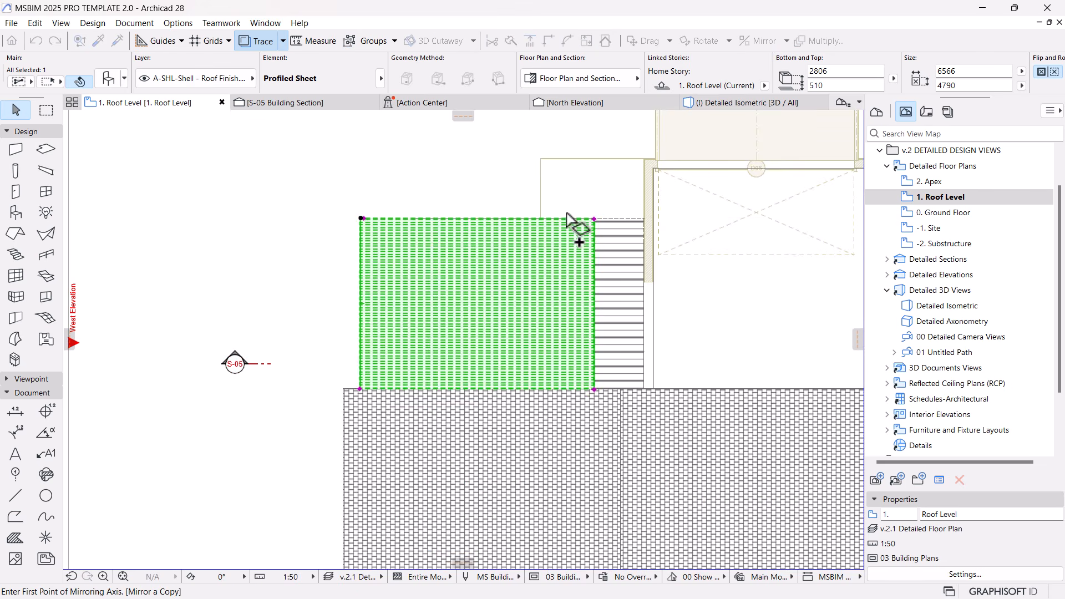
left_click(594, 219)
left_click(596, 389)
scroll(602, 388, "down", 2)
left_click(767, 388)
left_click(638, 302)
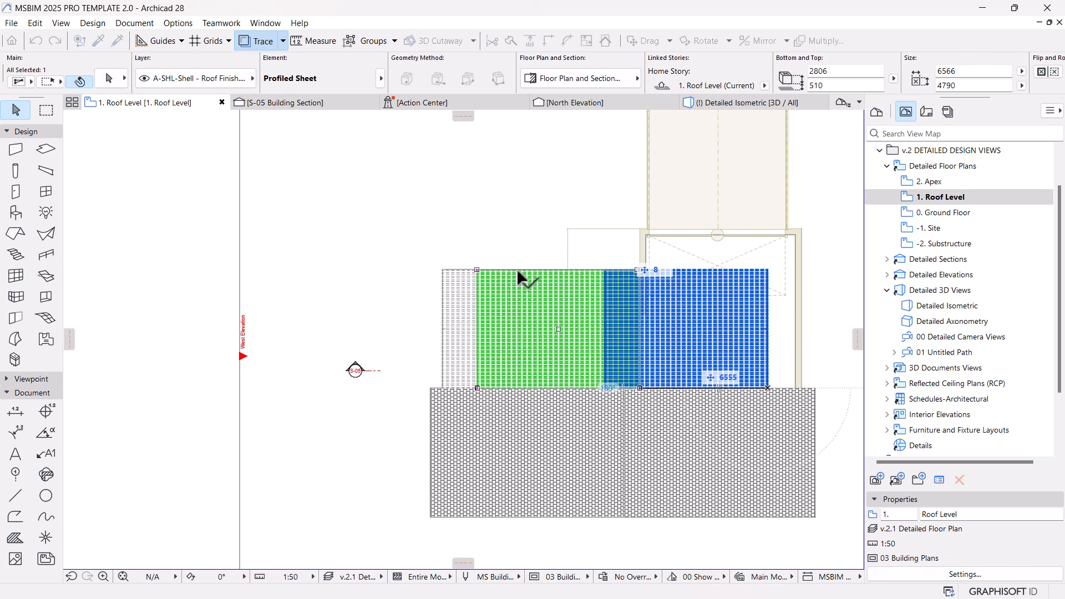
Shorten the mirrored sheet by stretching its inner edge to the ridge line, giving a sheet length of 1408.
scroll(478, 366, "up", 4)
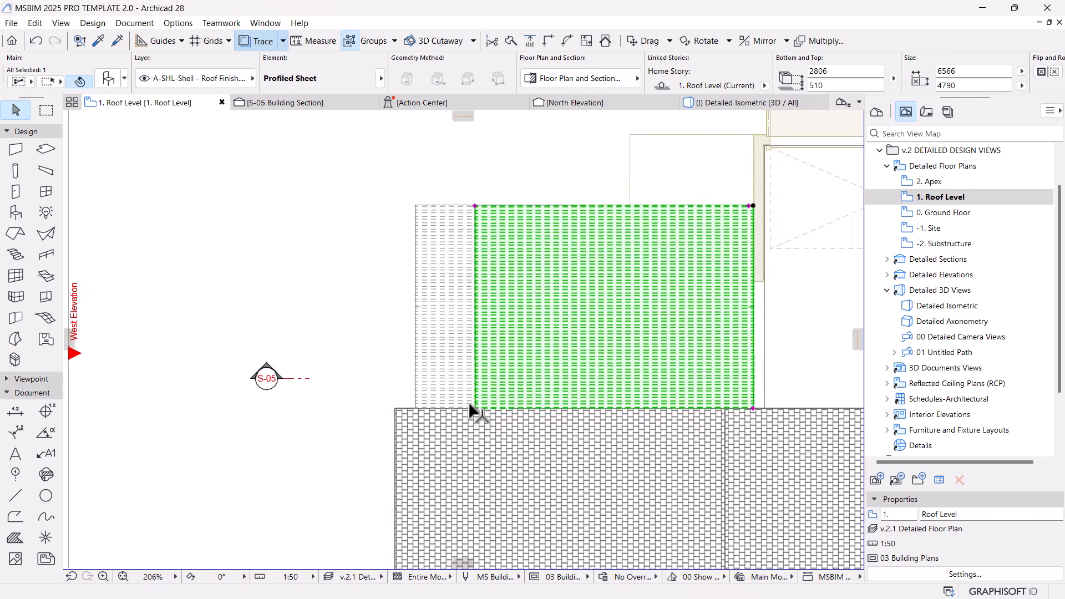
left_click(475, 409)
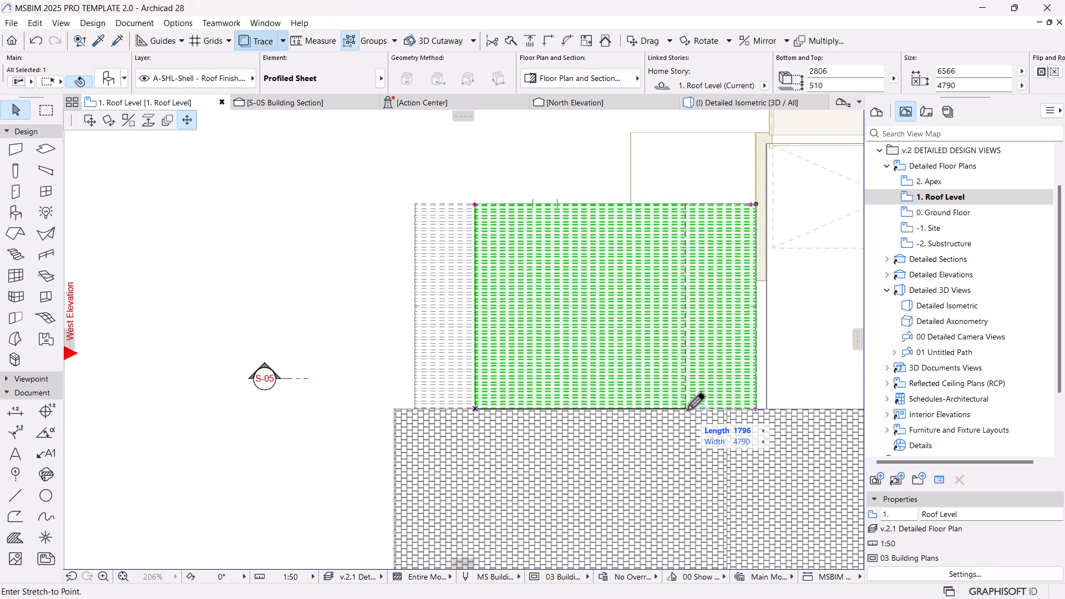
left_click(727, 409)
left_click(727, 409)
left_click(696, 409)
scroll(673, 307, "down", 3)
middle_click_drag(675, 307, 530, 351)
key("Escape")
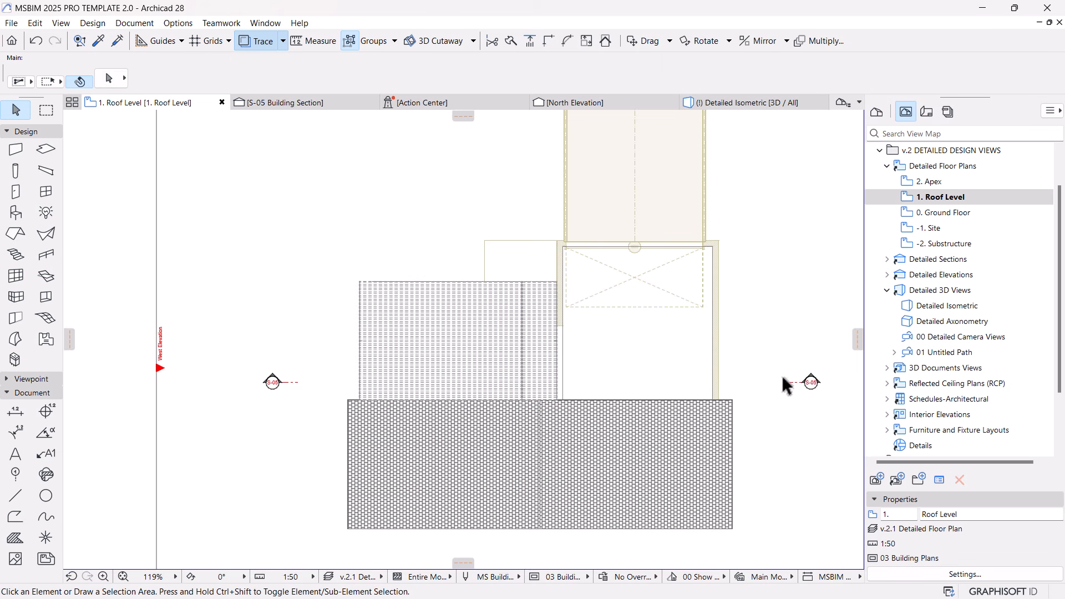
Move the S-05 section line farther into the profiled roof area and open its section with the current view settings.
left_click(786, 382)
left_click_drag(787, 382, 785, 374)
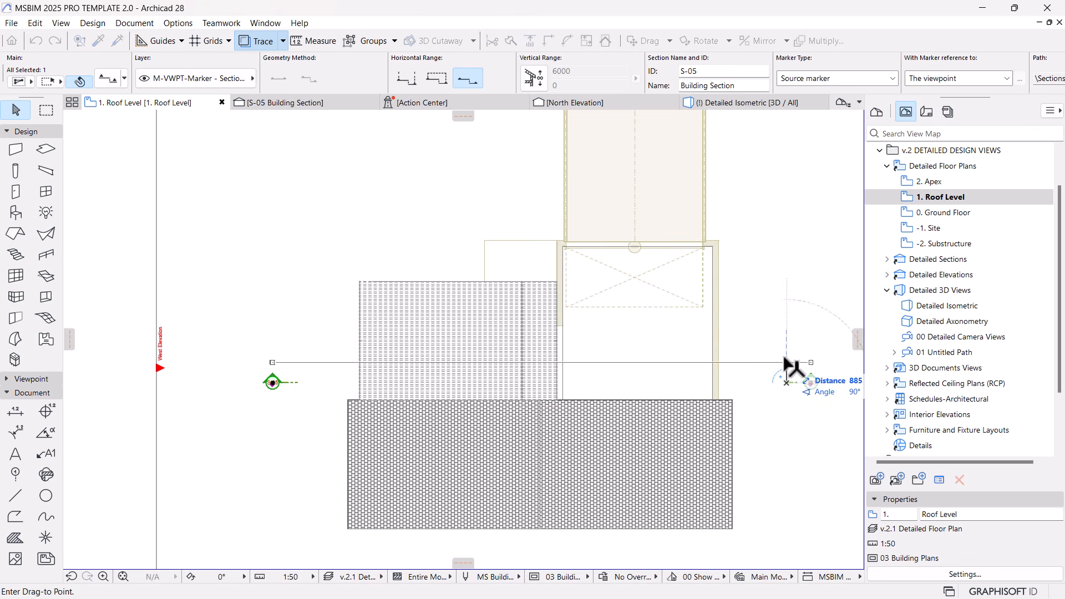
left_click(785, 344)
right_click(264, 212)
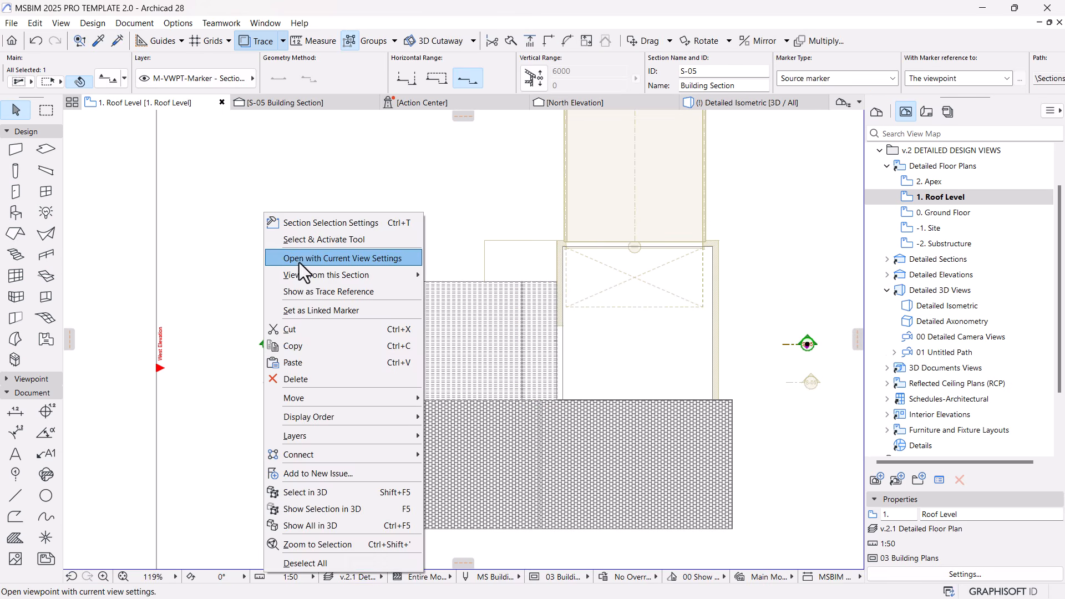
left_click(304, 254)
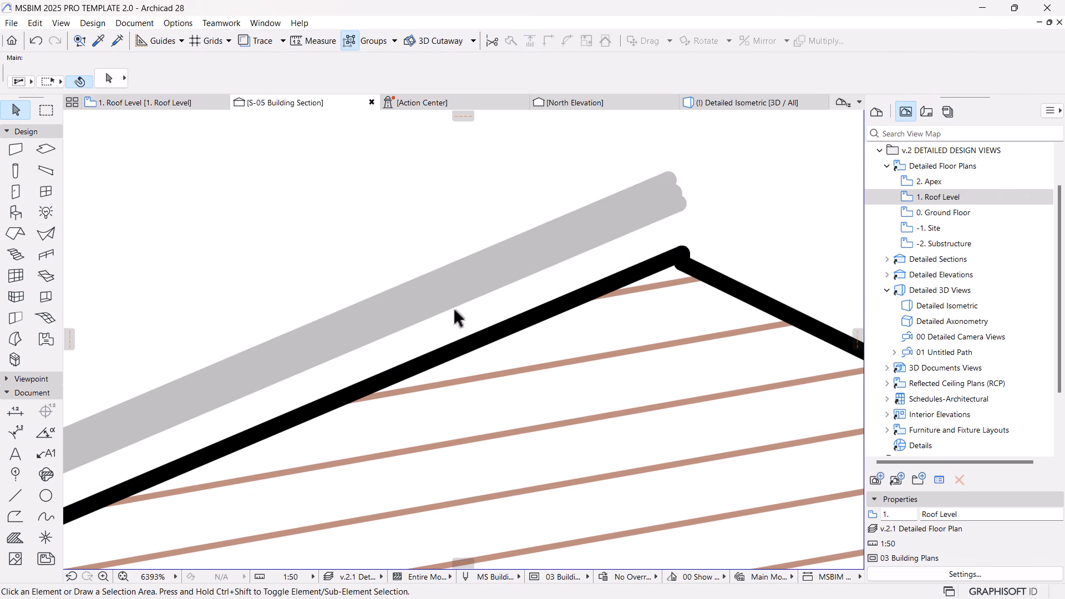
Raise the mirrored profiled sheet in the section so its inner end meets the ridge end of the opposite sheet.
scroll(542, 309, "down", 10)
scroll(544, 309, "down", 3)
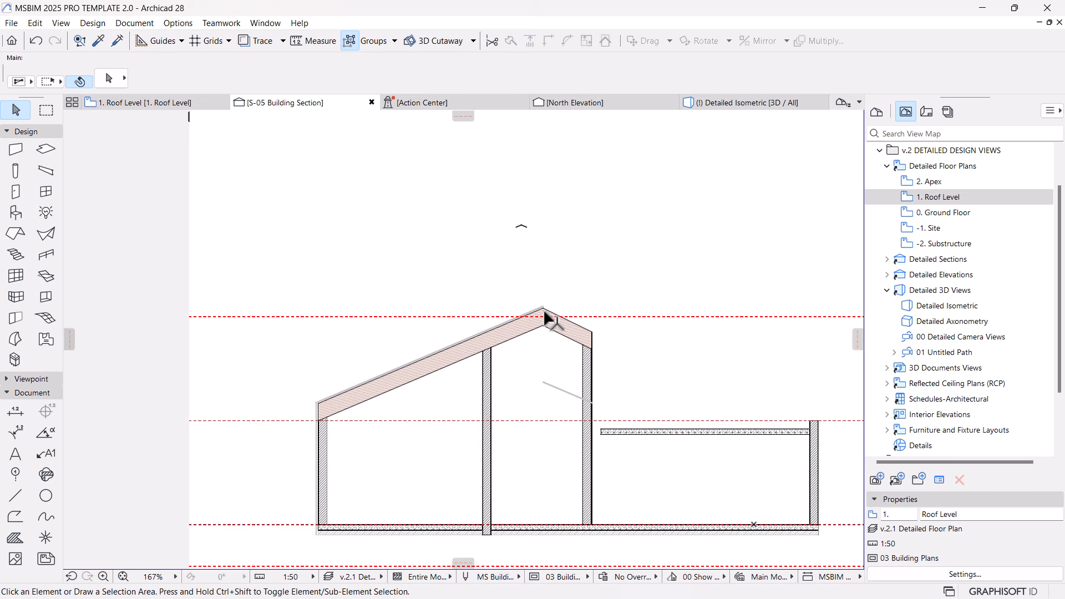
left_click(570, 392)
scroll(552, 390, "up", 4)
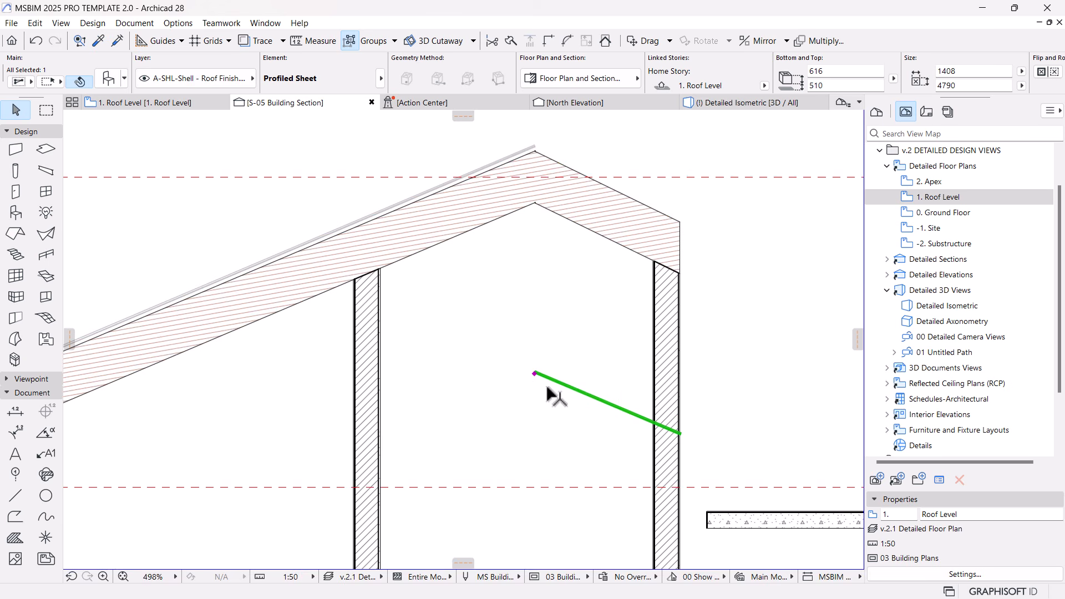
left_click(534, 373)
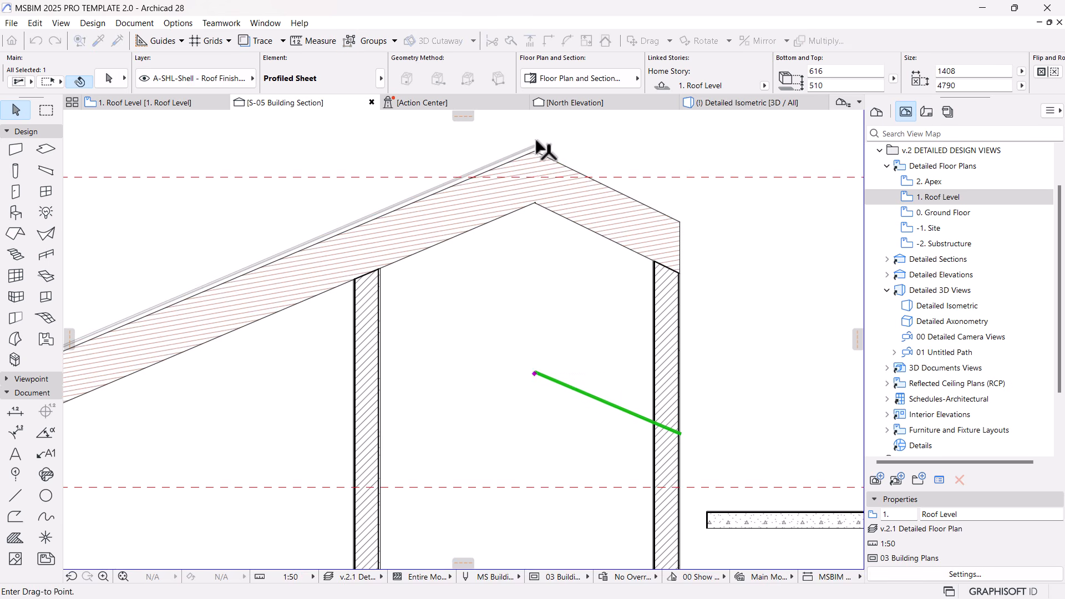
scroll(534, 148, "up", 4)
left_click(475, 181)
key("Escape")
Check the pitch of the short roof slope and set the mirrored sheet's slope angle to 26° to match it.
scroll(459, 181, "down", 5)
scroll(590, 221, "up", 5)
left_click(551, 364)
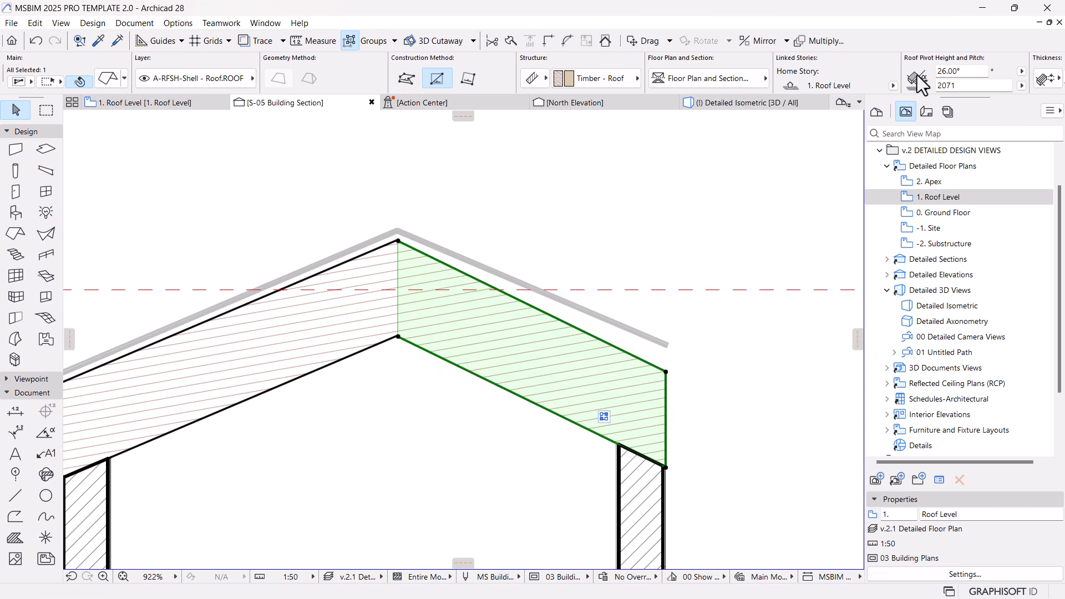
left_click(654, 336)
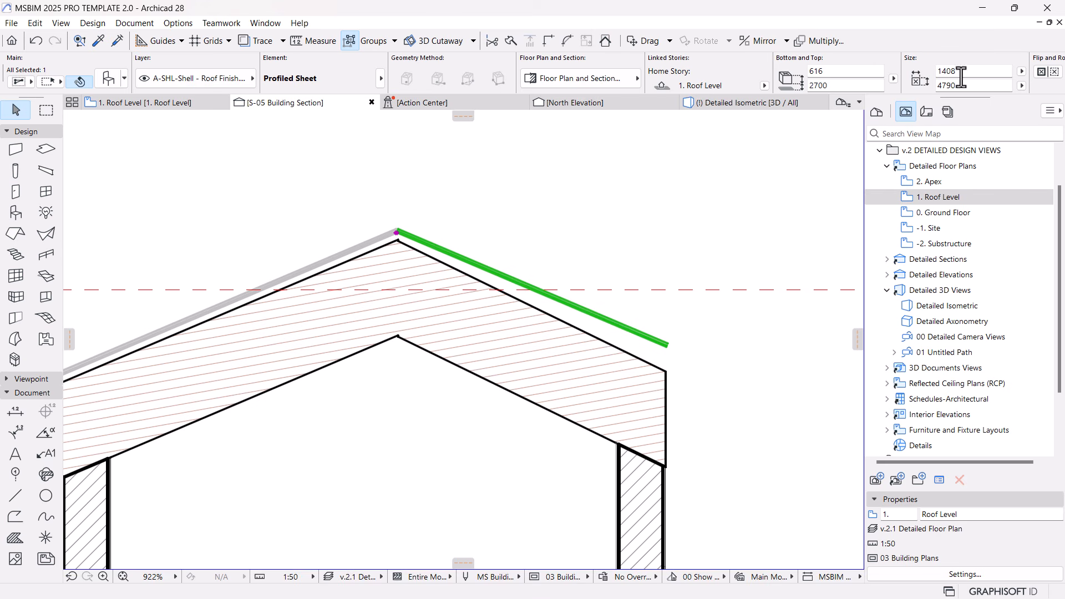
scroll(890, 77, "down", 2)
scroll(24, 86, "up", 2)
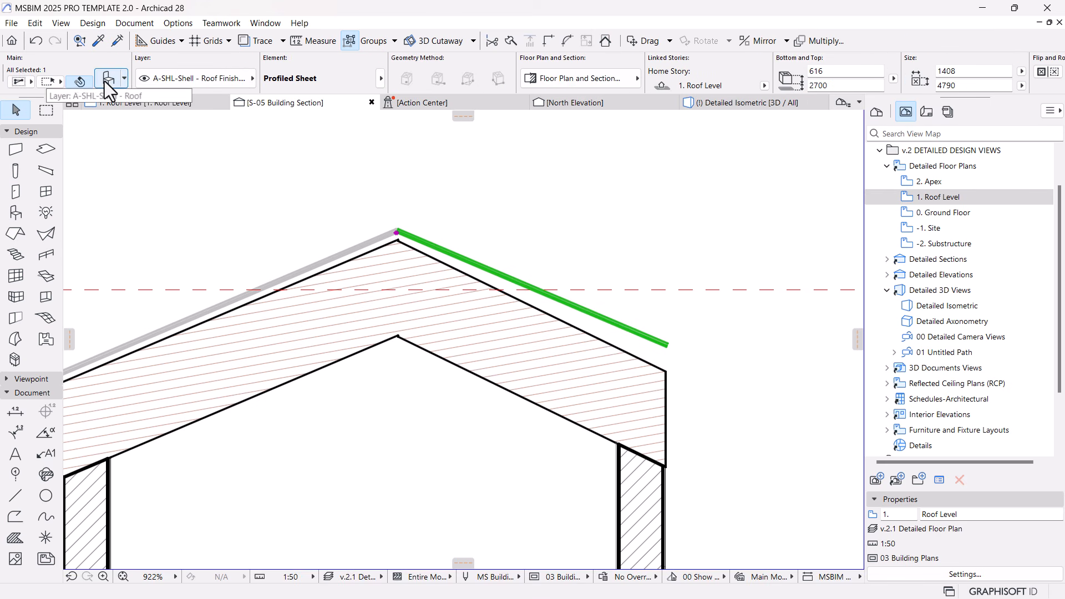
key("ctrl+t")
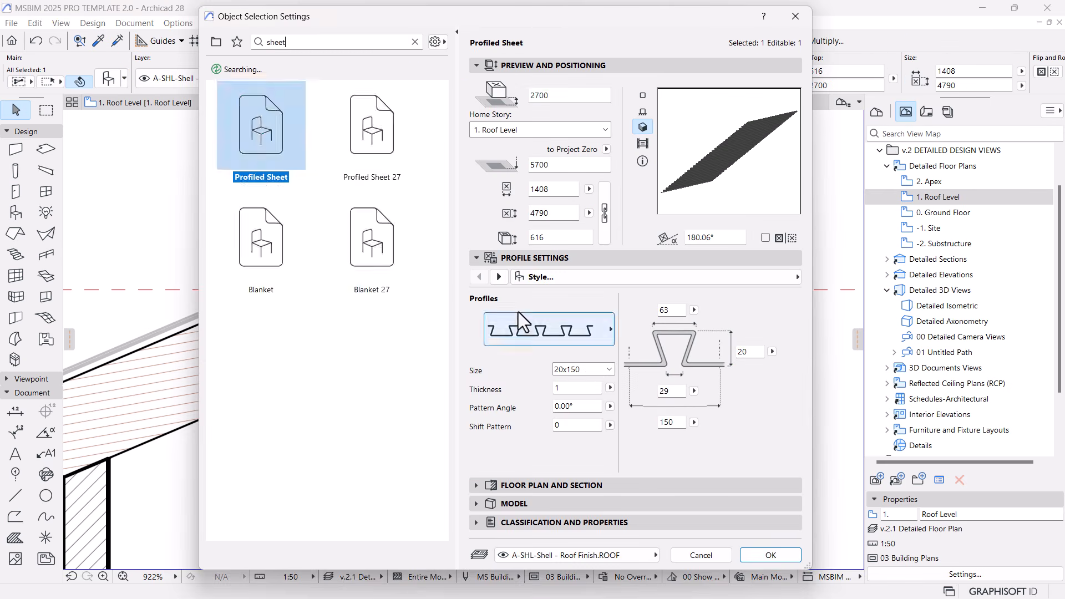
left_click(498, 277)
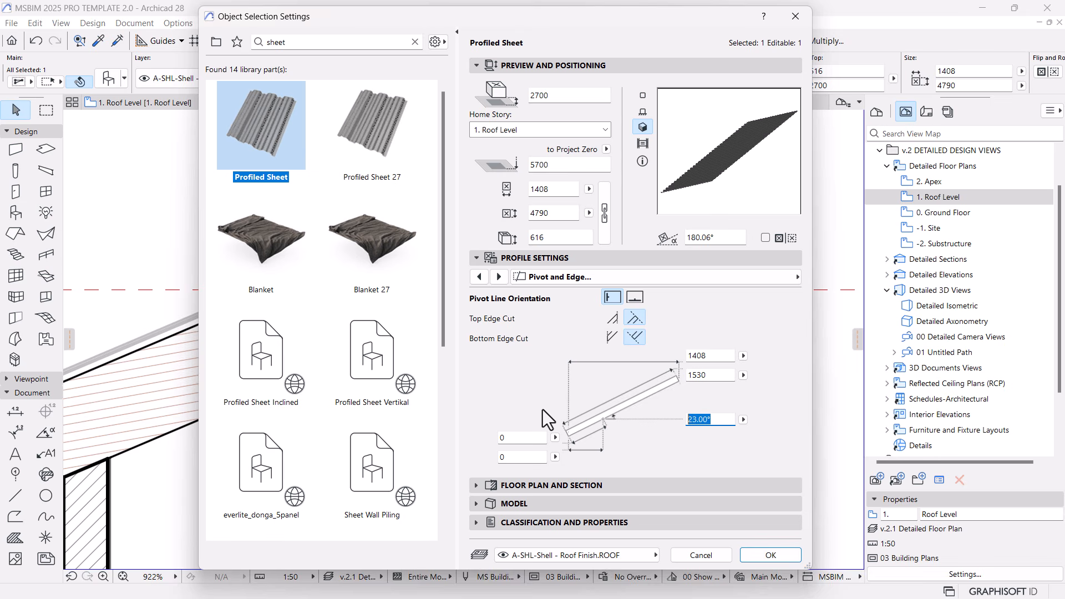
key("Return")
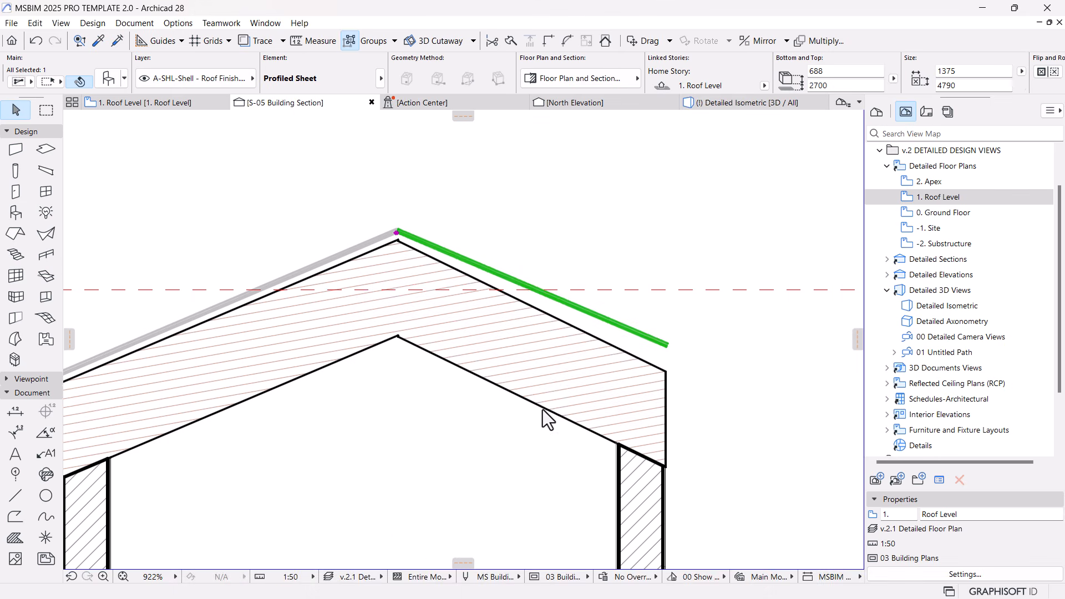
Lower the mirrored sheet vertically until its ridge end is level with the opposite sheet, giving a base elevation of 2627.
scroll(402, 222, "up", 5)
key("ctrl+d")
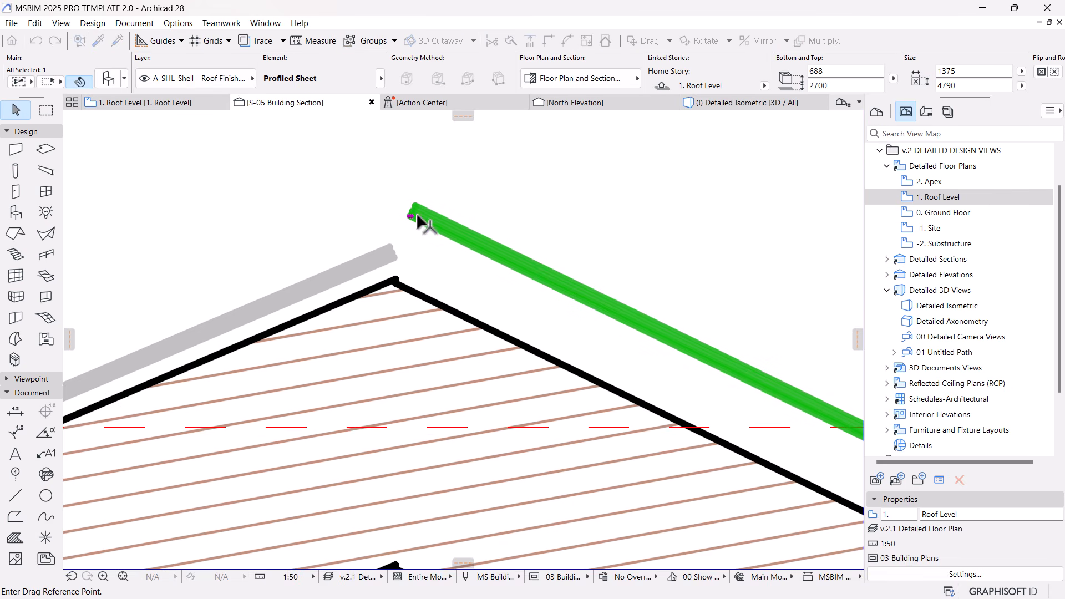
left_click(410, 217)
left_click(410, 257)
scroll(436, 213, "down", 5)
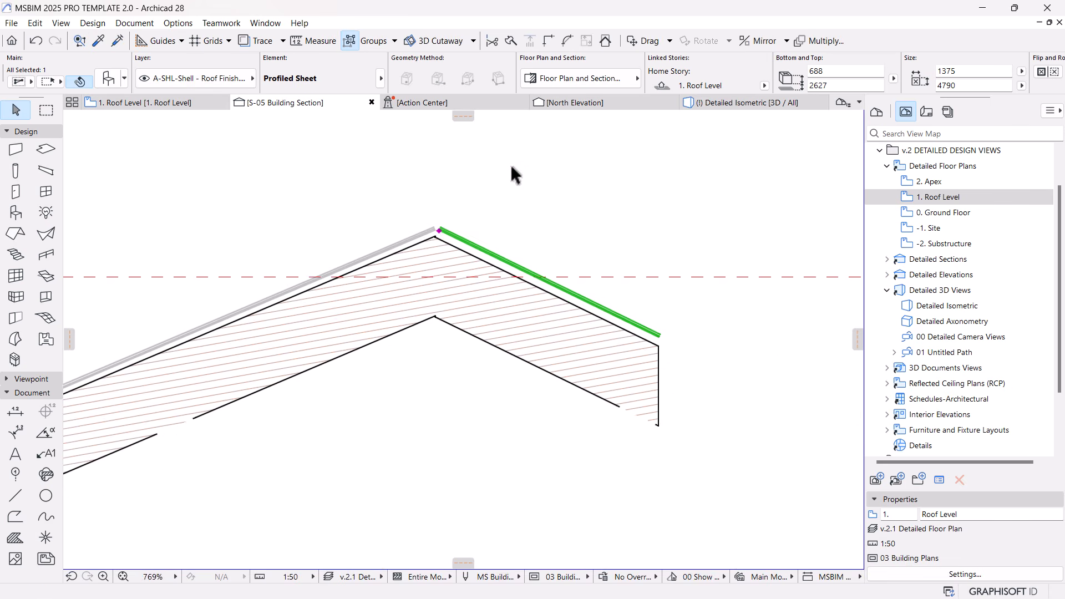
key("Escape")
left_click(725, 105)
middle_click_drag(631, 222, 501, 233, "shift")
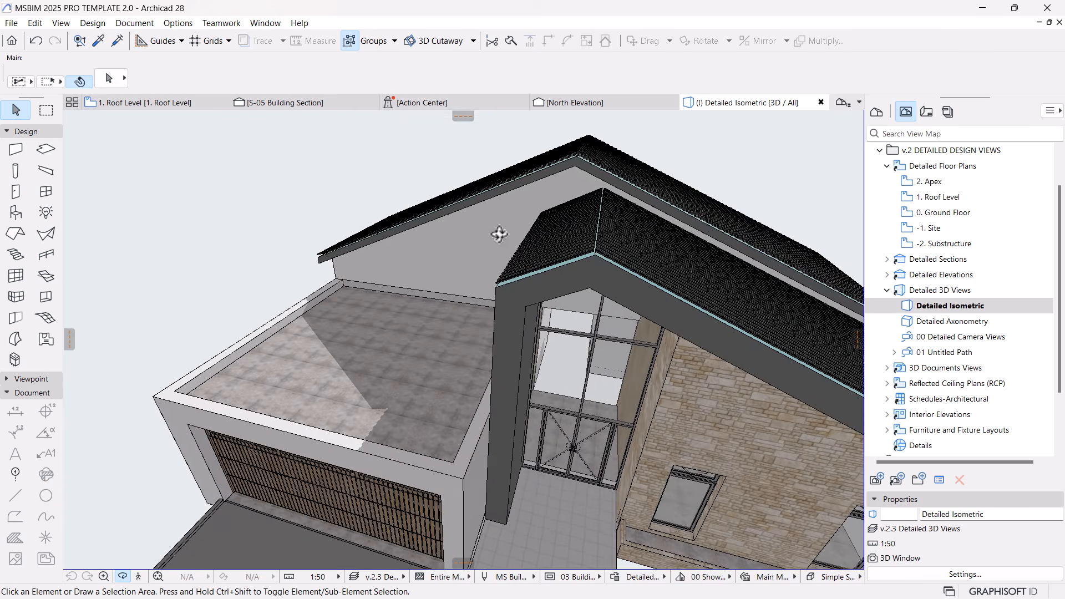
In the Roof Level plan, stretch the mirrored sheet's inner edge to meet the opposite sheet at the ridge, giving a length of 1398.
left_click(172, 103)
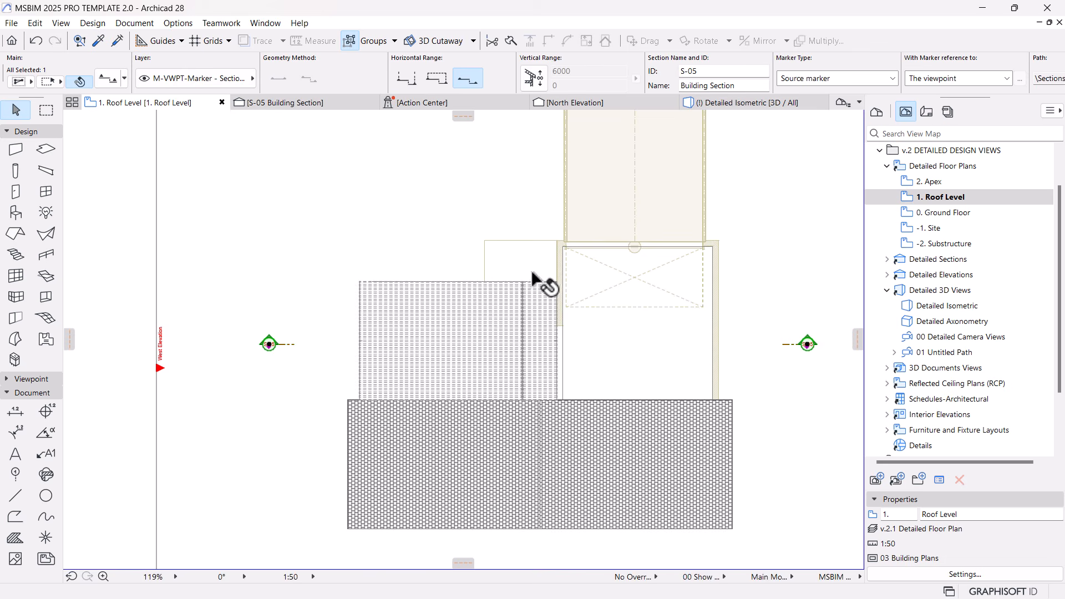
scroll(517, 290, "up", 3)
scroll(560, 263, "up", 10)
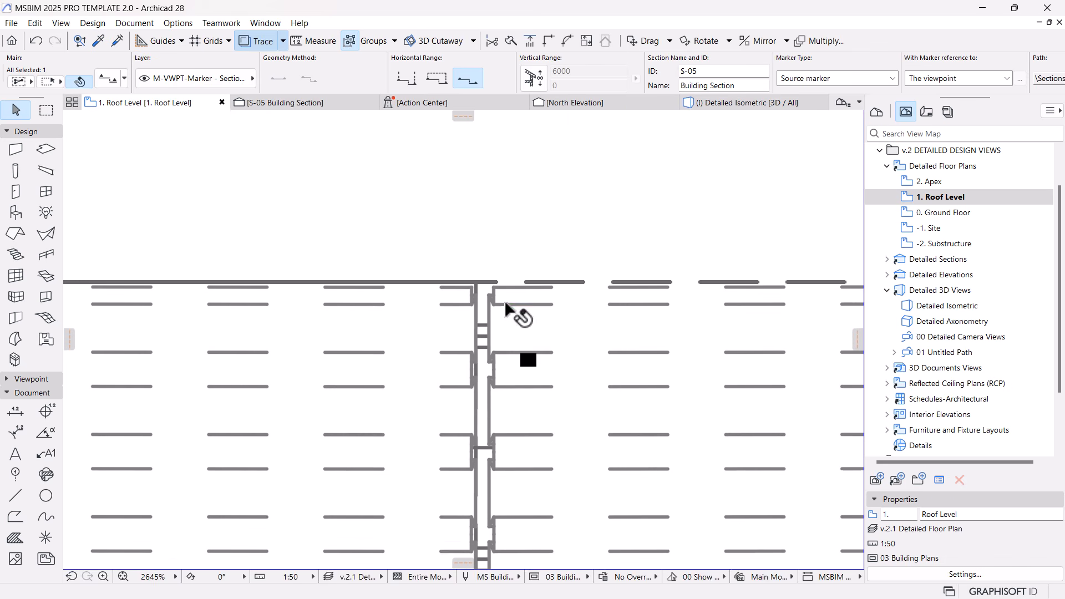
left_click(495, 285)
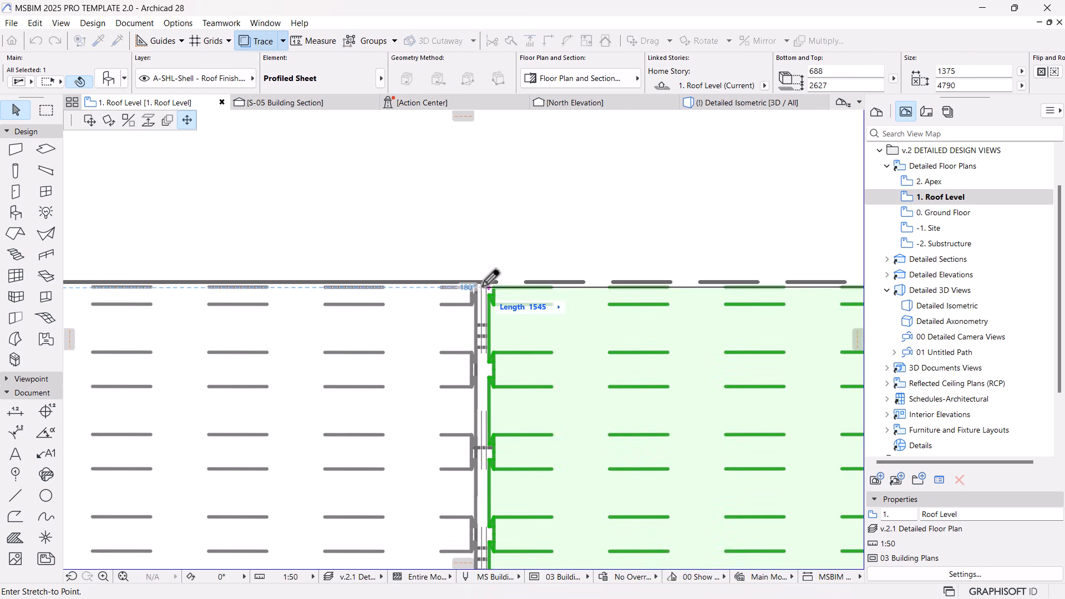
left_click(469, 290)
left_click(475, 288)
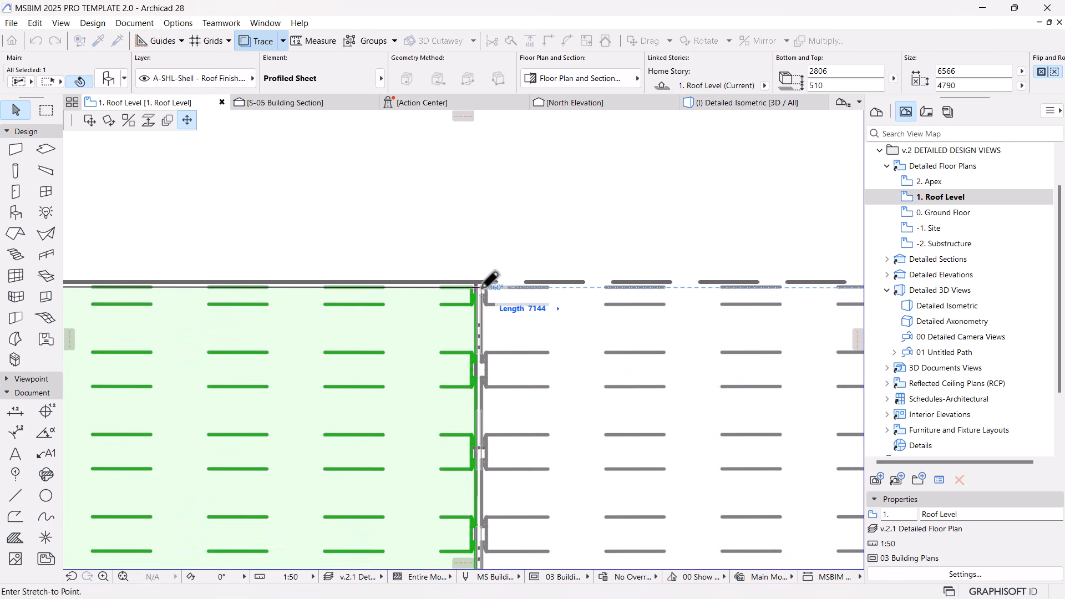
scroll(498, 305, "up", 4)
left_click(488, 285)
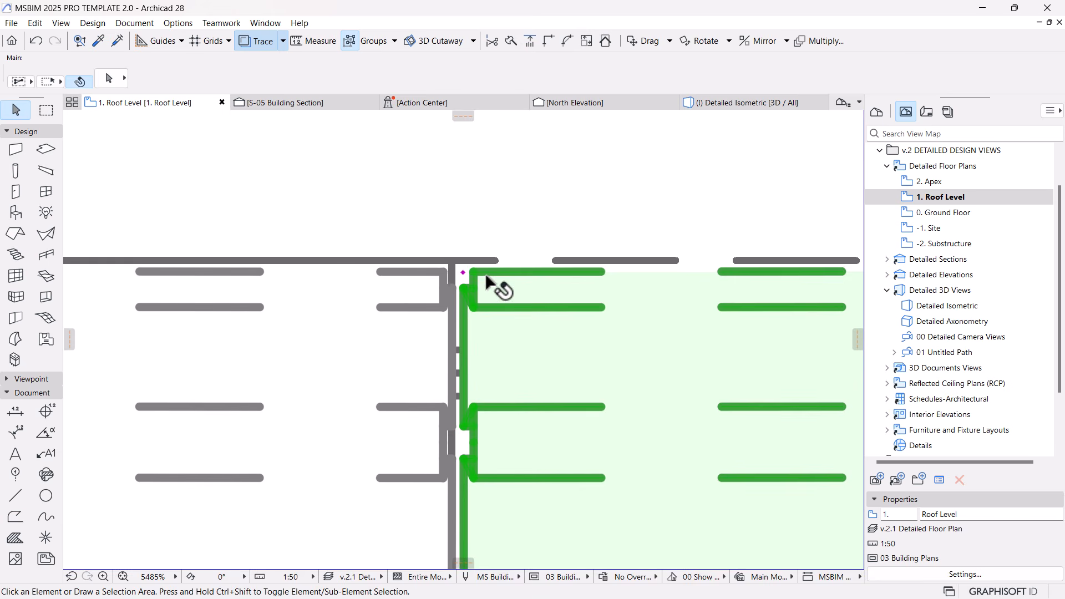
left_click(462, 272)
left_click(453, 271)
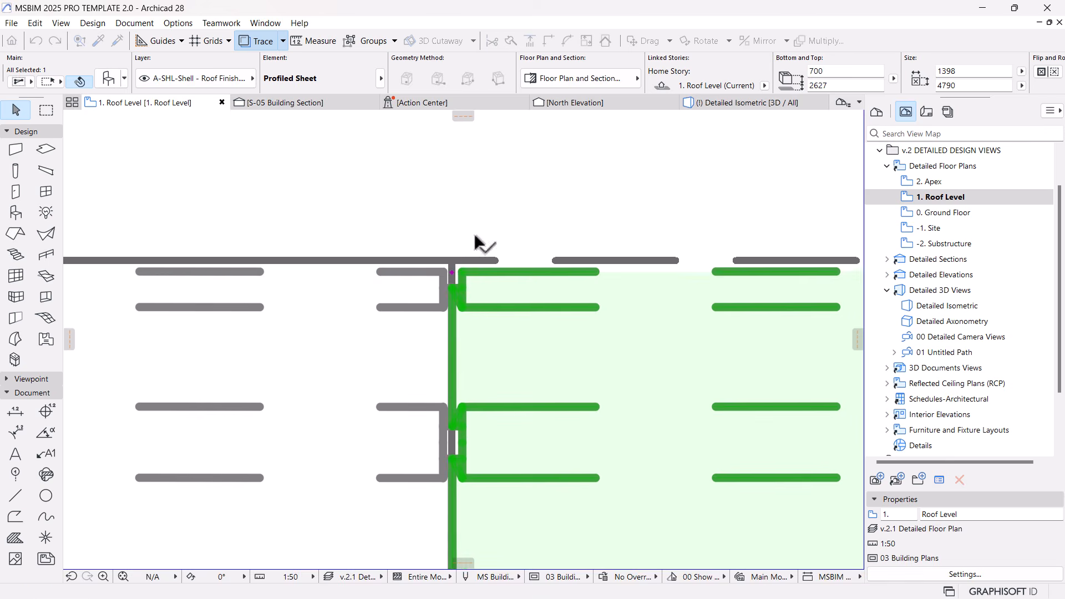
left_click(503, 190)
scroll(503, 189, "down", 3)
In the Detailed Isometric view, examine the ridge joint, both roof slopes and the cladding on the side walls.
left_click(717, 103)
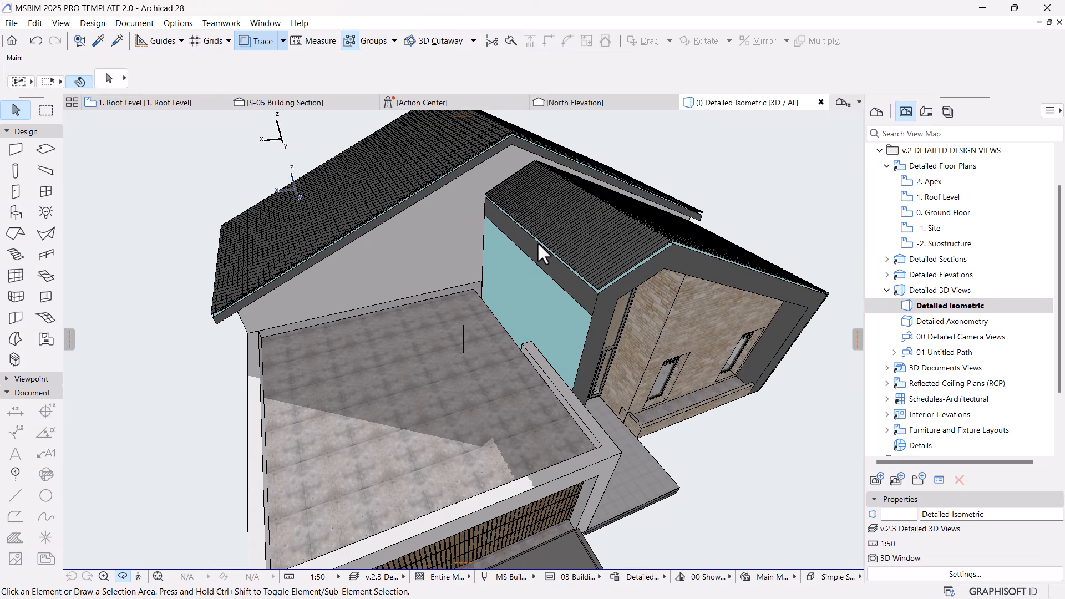
scroll(537, 241, "up", 6)
scroll(535, 313, "down", 8)
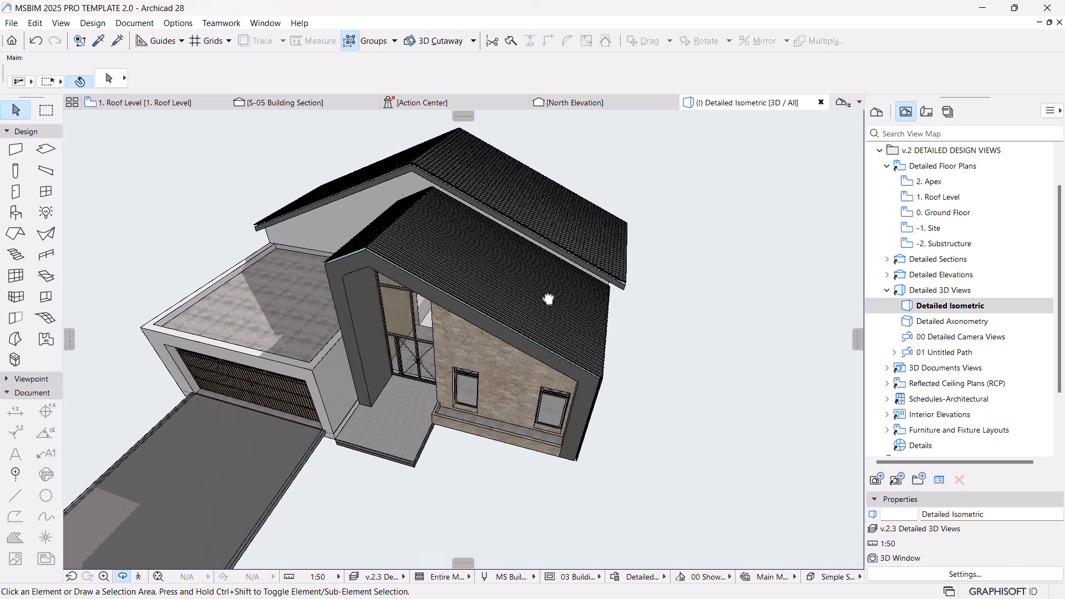
middle_click_drag(548, 299, 369, 257, "shift")
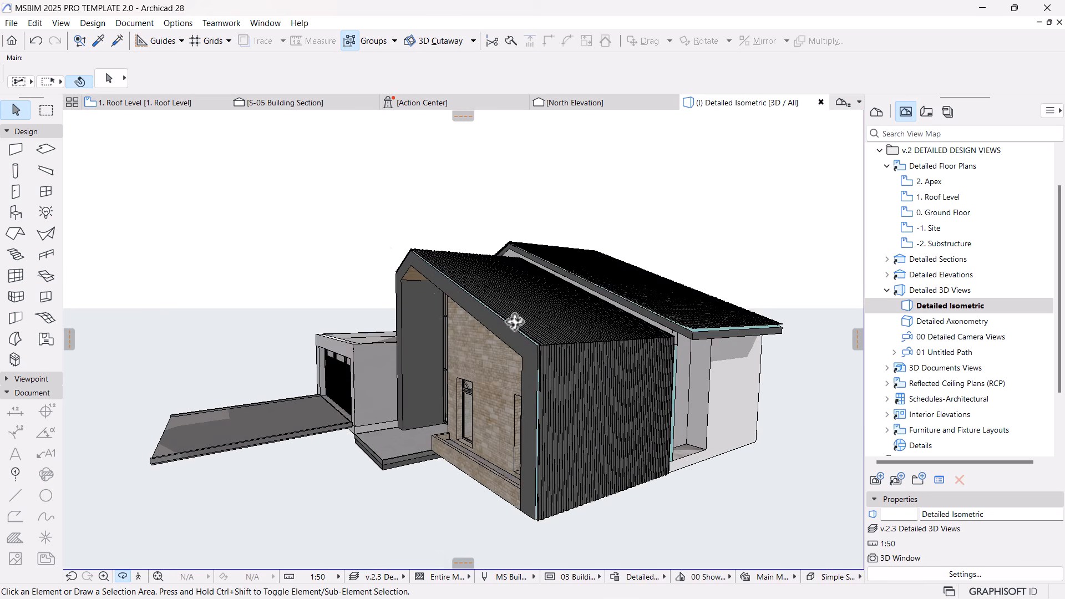
middle_click_drag(521, 364, 325, 340, "shift")
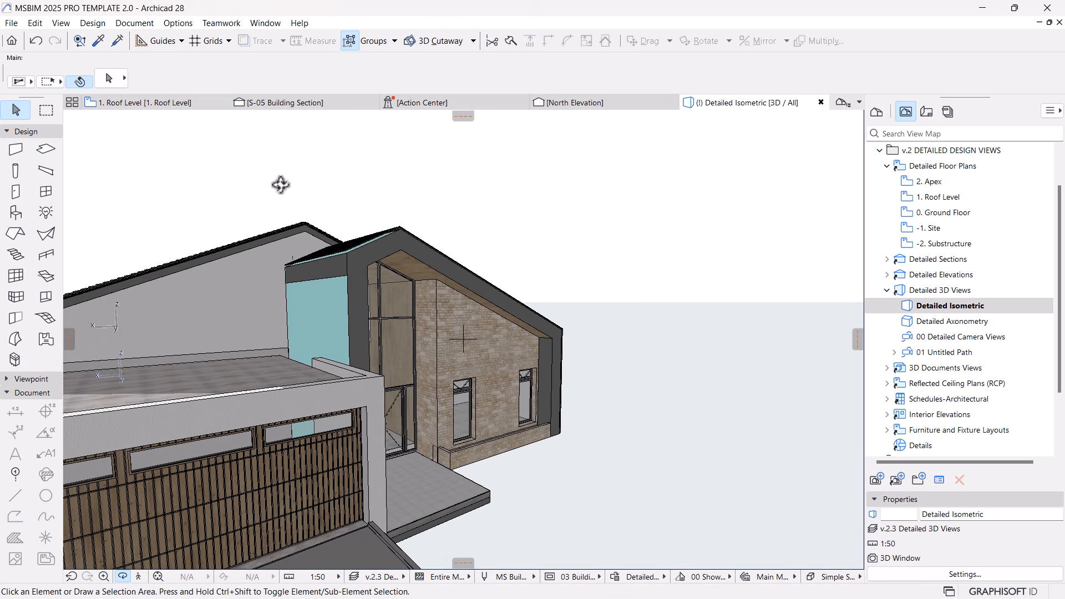
In the Ground Floor plan, mirror a copy of the vertical profiled sheet across to the garage side of the gabled volume.
left_click(144, 102)
double_click(938, 213)
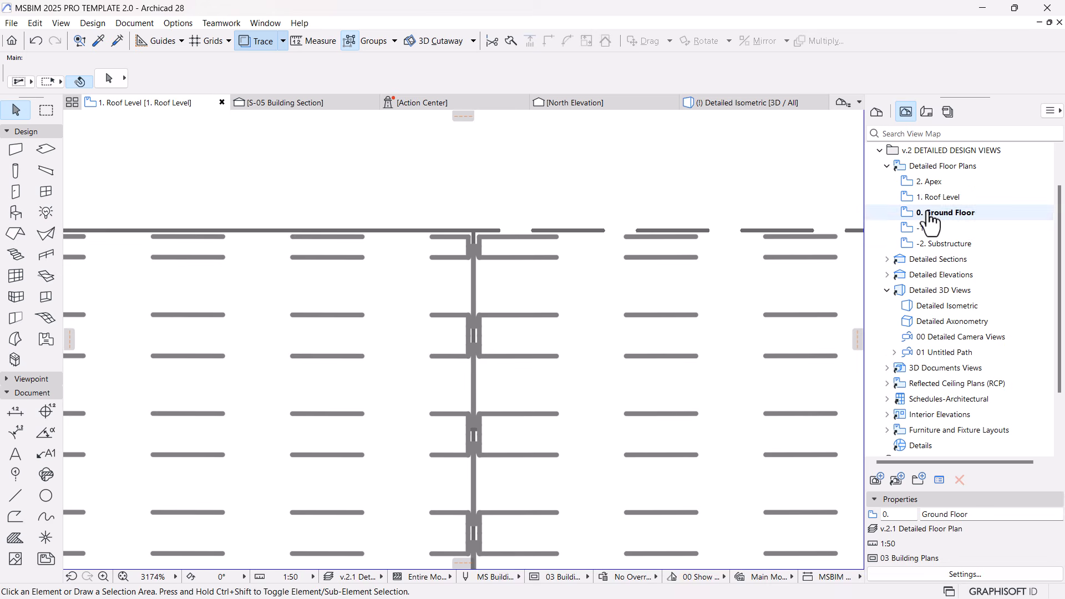
scroll(464, 253, "down", 8)
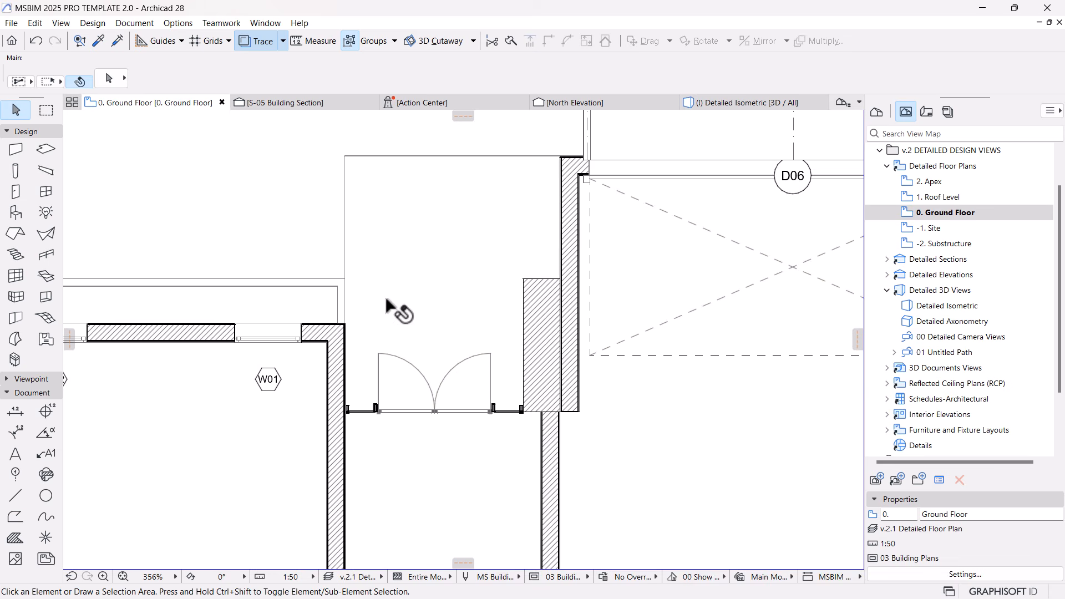
scroll(430, 326, "down", 3)
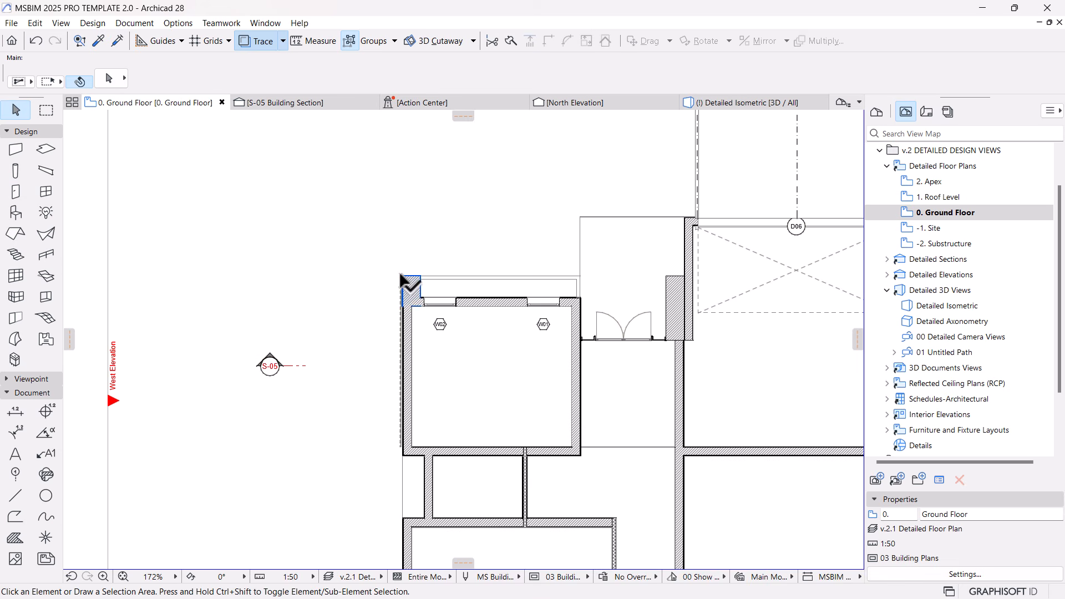
scroll(399, 278, "up", 4)
left_click(403, 287)
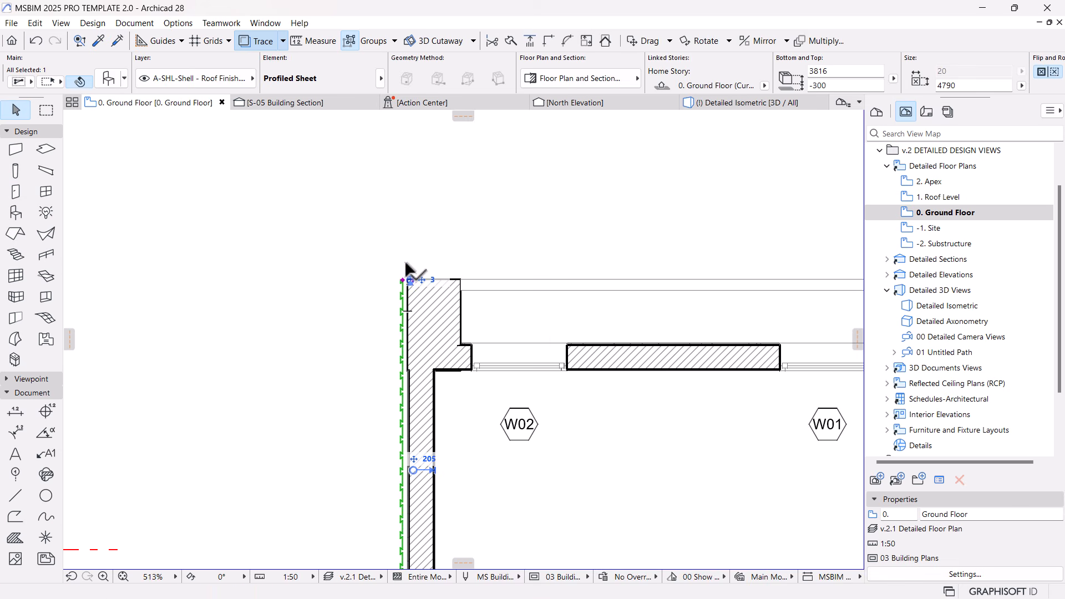
key("ctrl+alt+m")
scroll(373, 252, "down", 4)
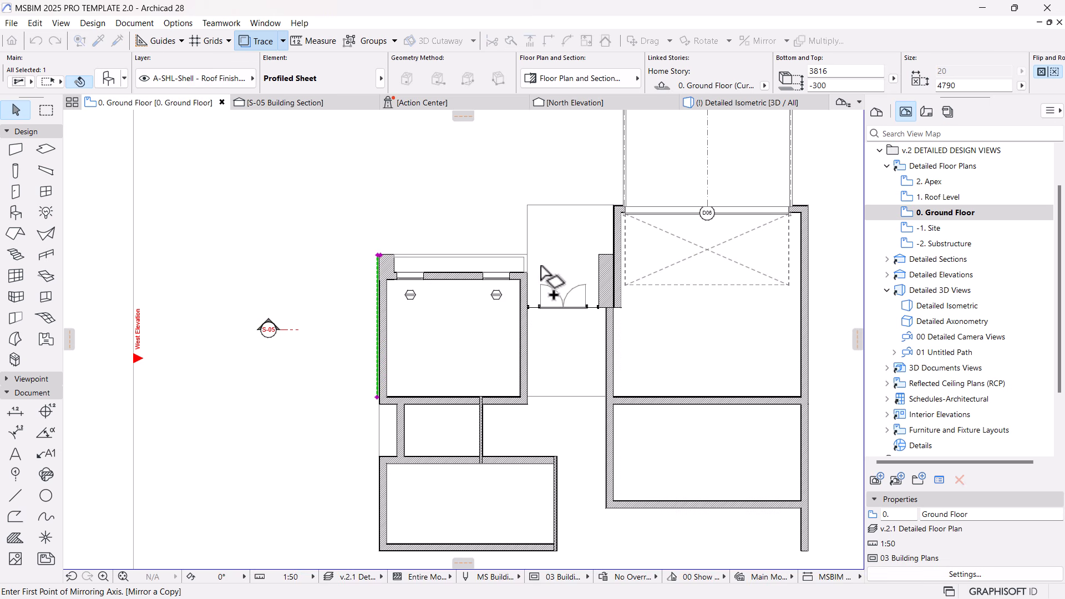
left_click(530, 236)
Align the mirrored vertical sheet with the garage-side face of the wall and shift it 50 away from that face.
scroll(587, 397, "up", 4)
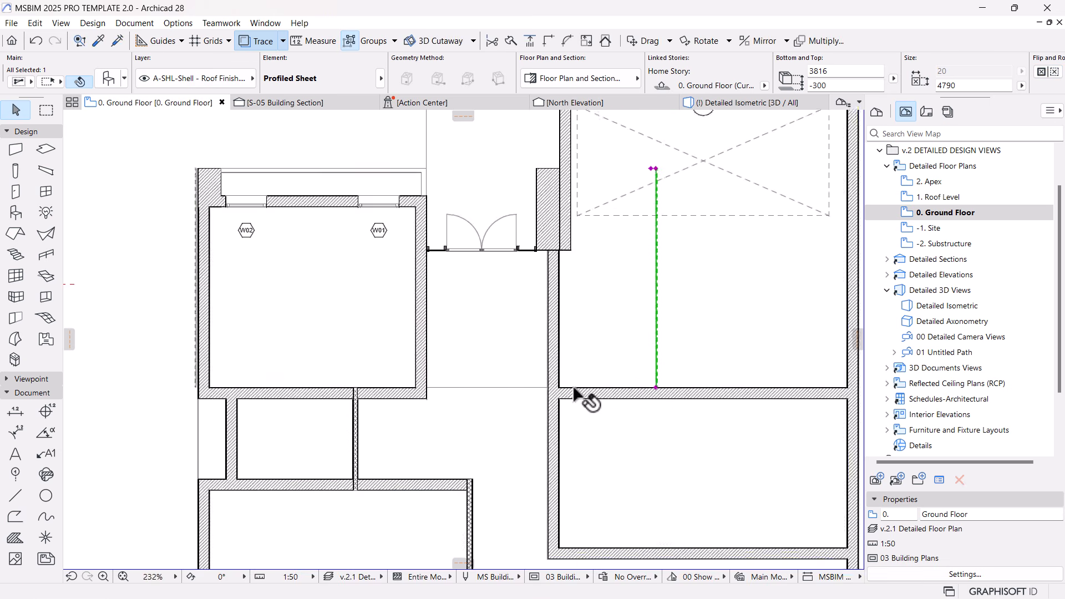
scroll(631, 388, "up", 4)
left_click(717, 369)
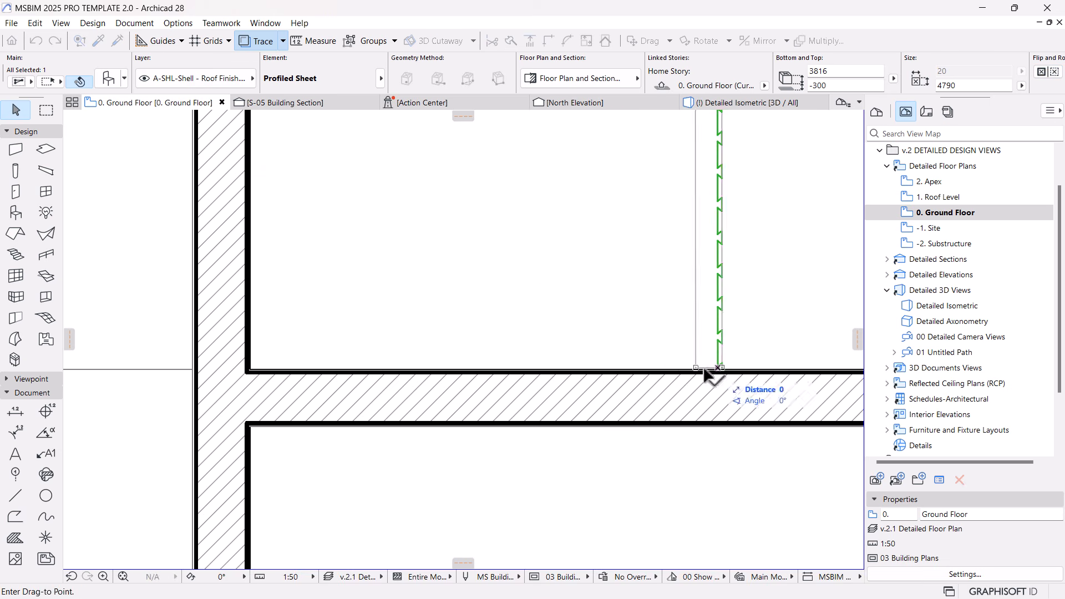
left_click(251, 369)
key("ctrl+d")
left_click(308, 314)
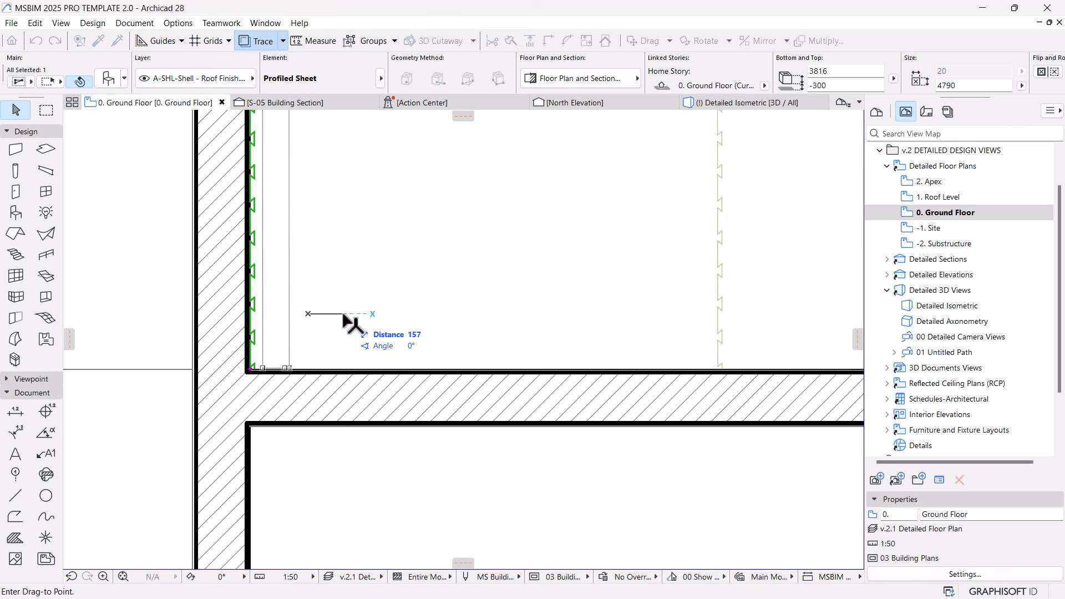
type("50")
key("Return")
scroll(361, 333, "down", 8)
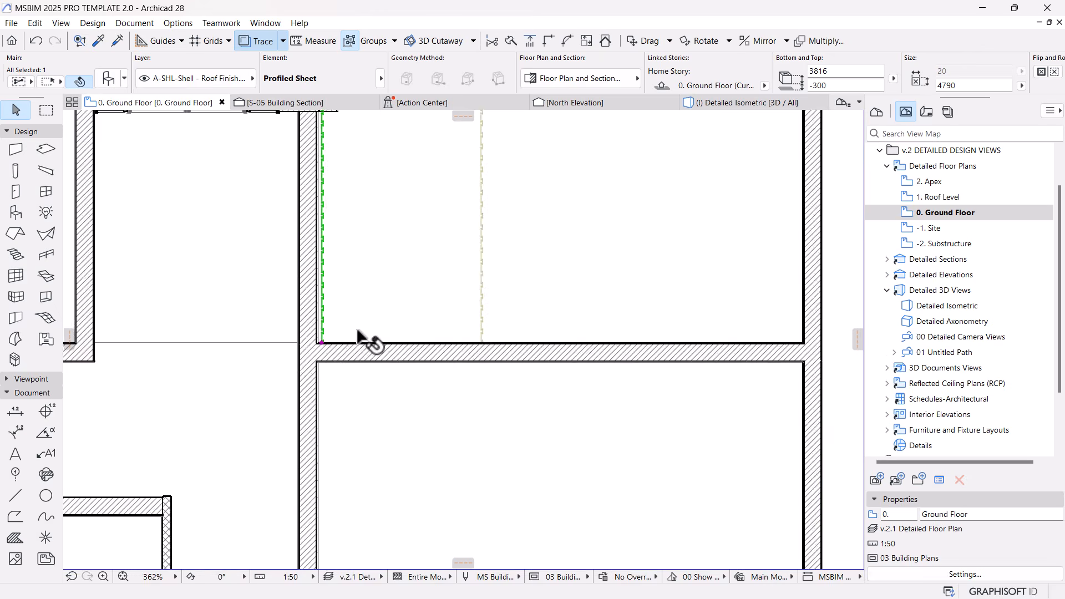
In the Detailed Isometric view, raise the garage-side vertical profiled sheet from its lower corner to the top of the garage parapet.
left_click(737, 103)
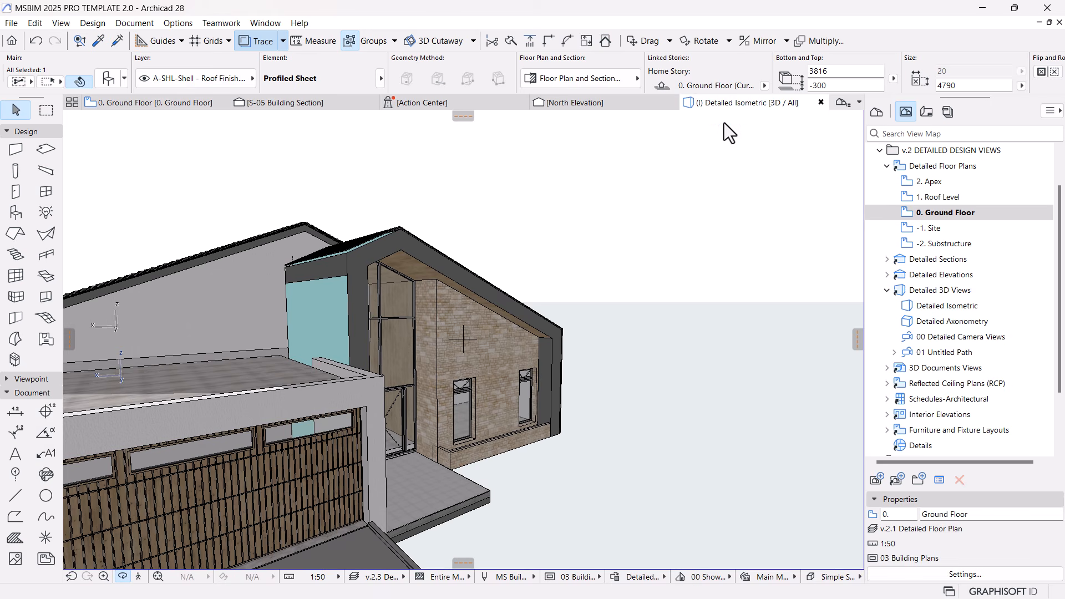
scroll(327, 354, "up", 2)
left_click(341, 351)
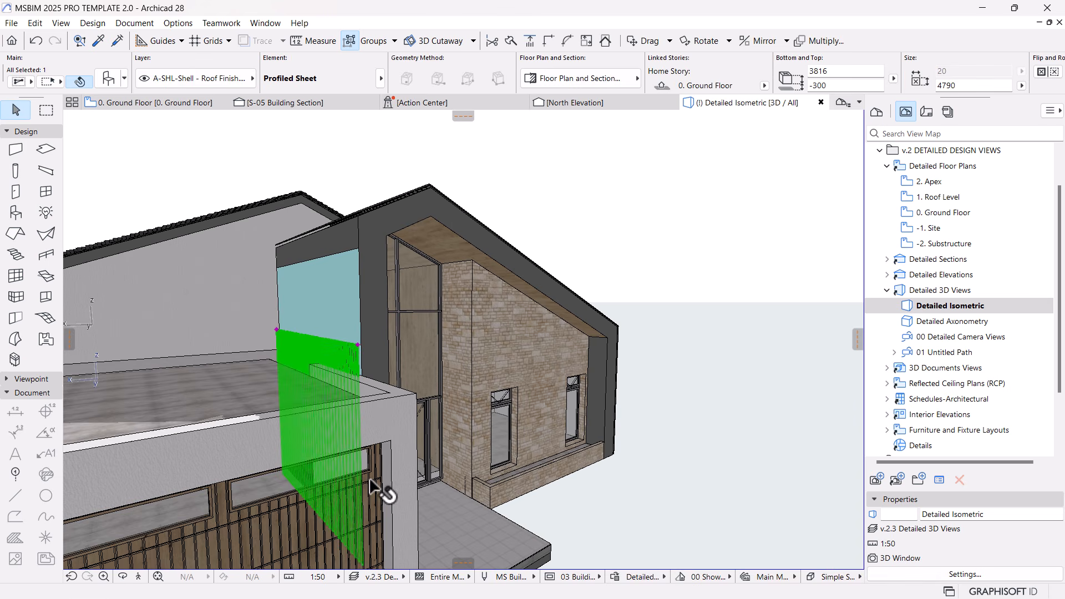
scroll(371, 500, "down", 2)
key("ctrl+d")
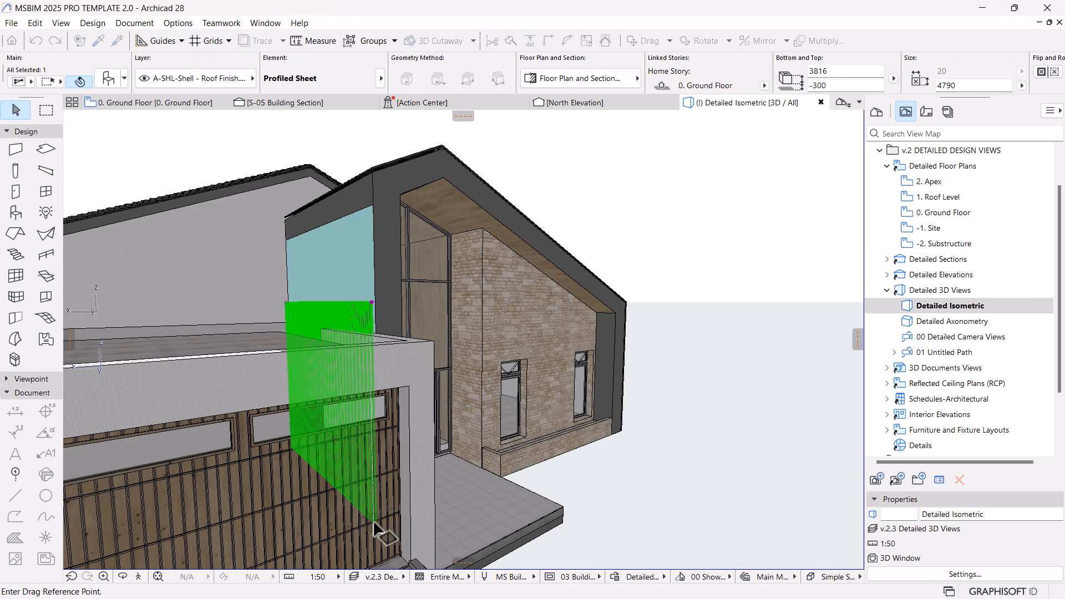
left_click(377, 526)
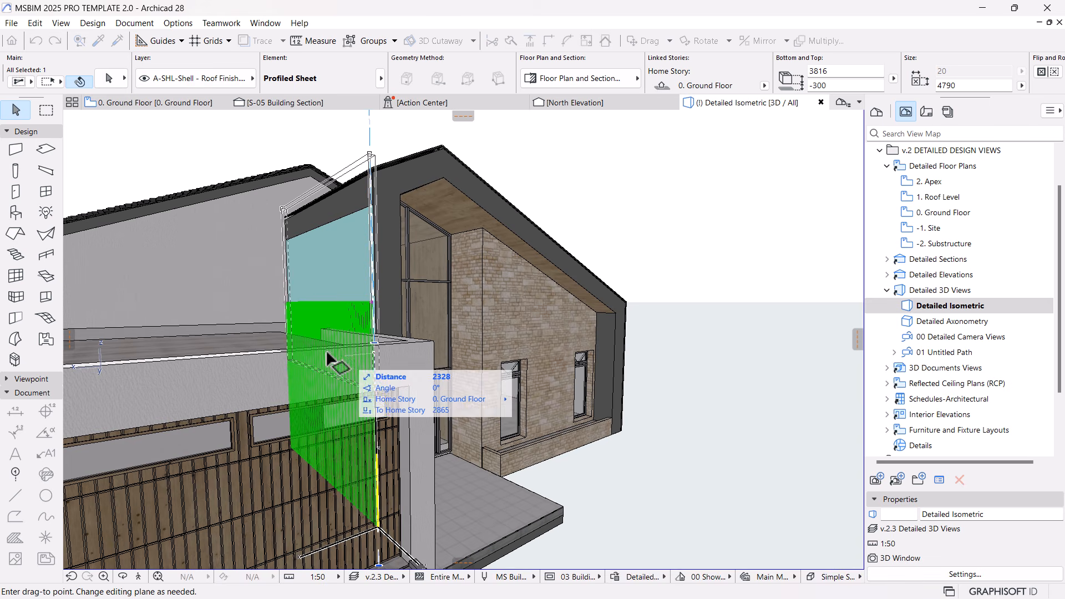
left_click(432, 340)
Try to raise the vertical profiled sheet further from its lower front corner.
scroll(431, 338, "down", 2)
middle_click_drag(277, 310, 372, 427)
scroll(381, 435, "up", 3)
key("ctrl+d")
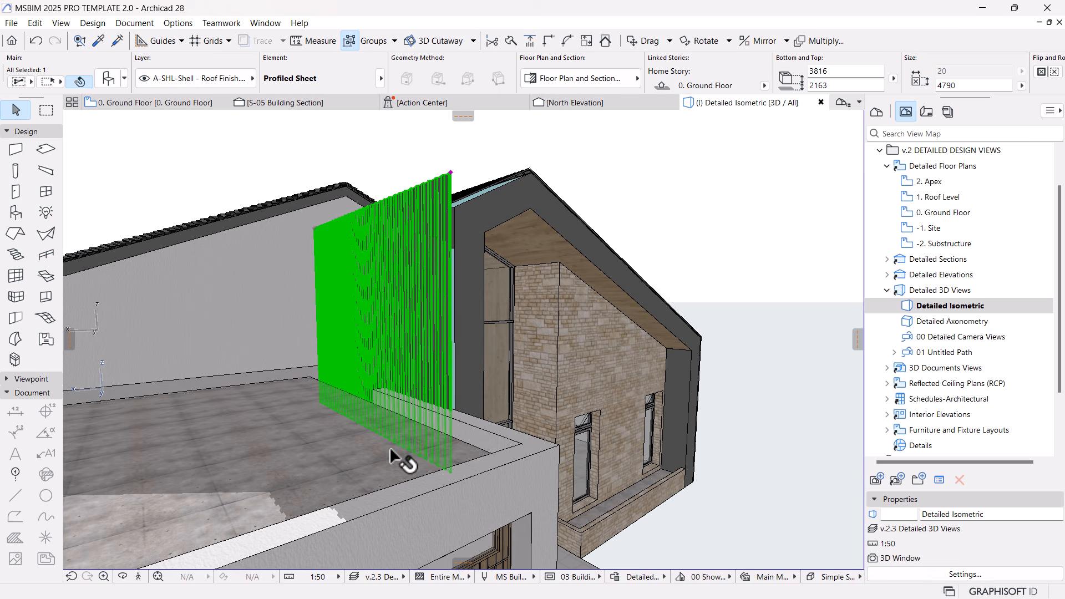
left_click(452, 475)
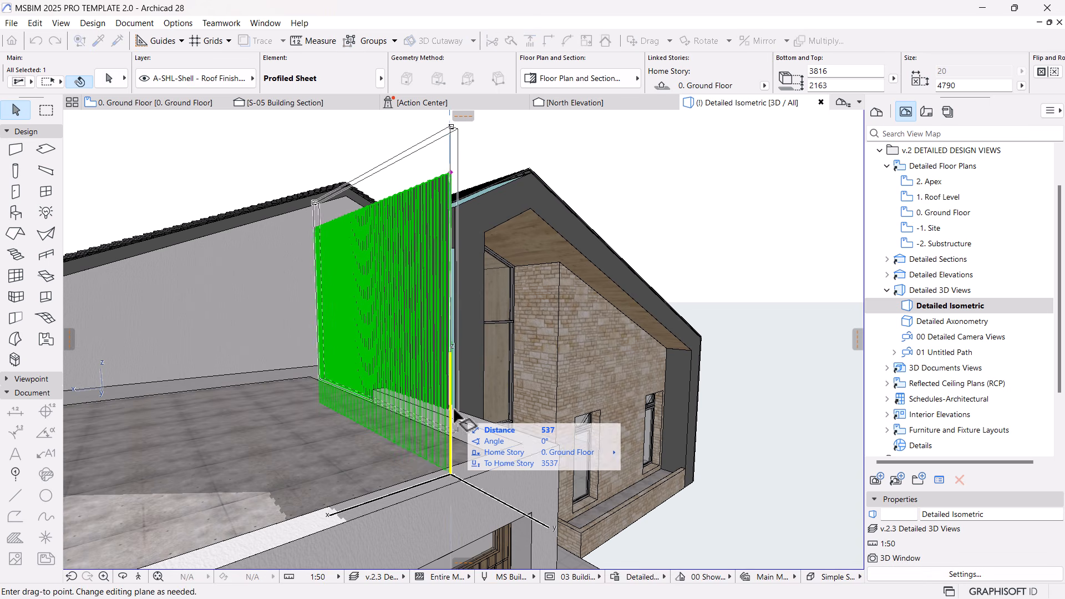
left_click(577, 428)
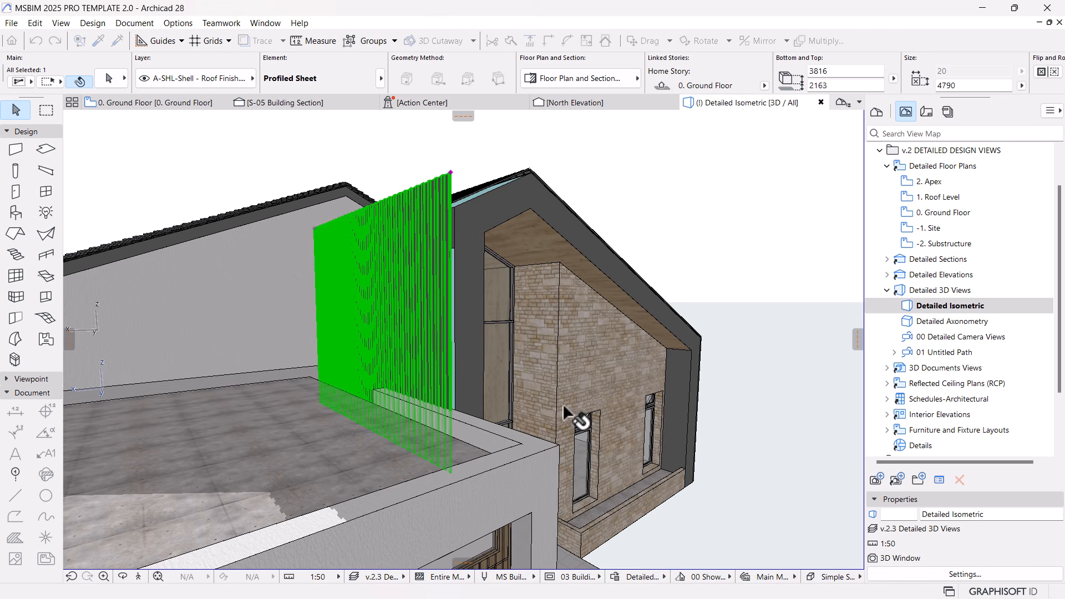
Set the vertical sheet's home story to 1. Roof Level and its bottom offset to -500.
left_click(764, 86)
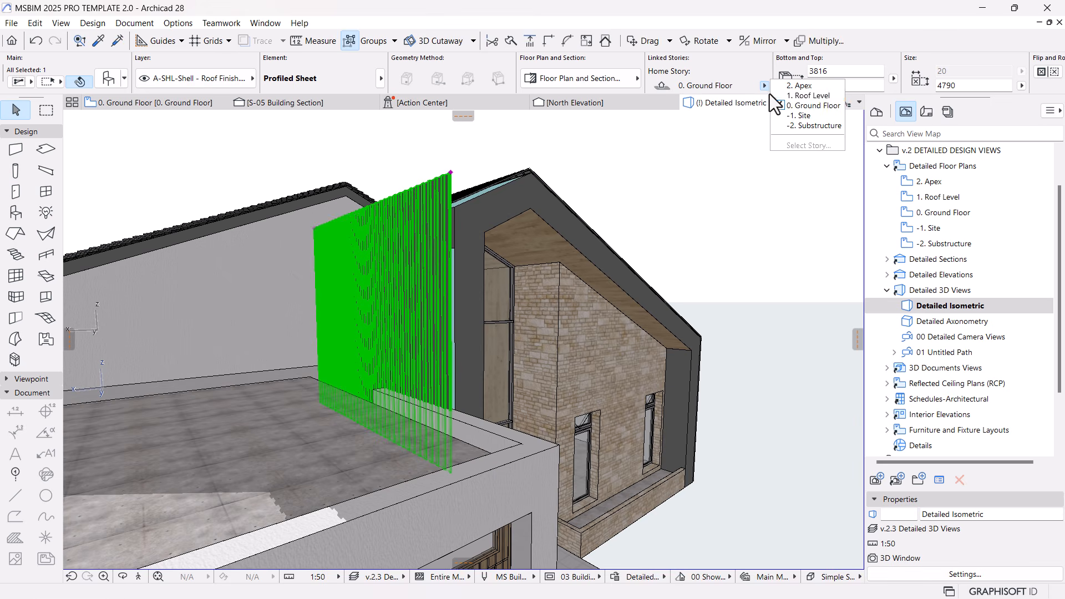
left_click(817, 96)
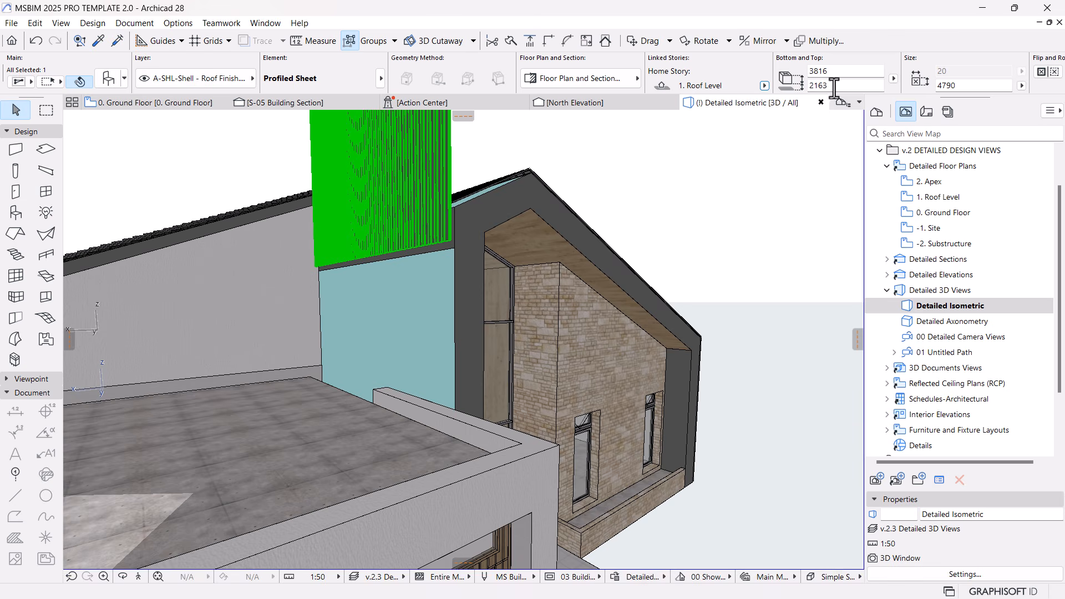
type("0")
key("Return")
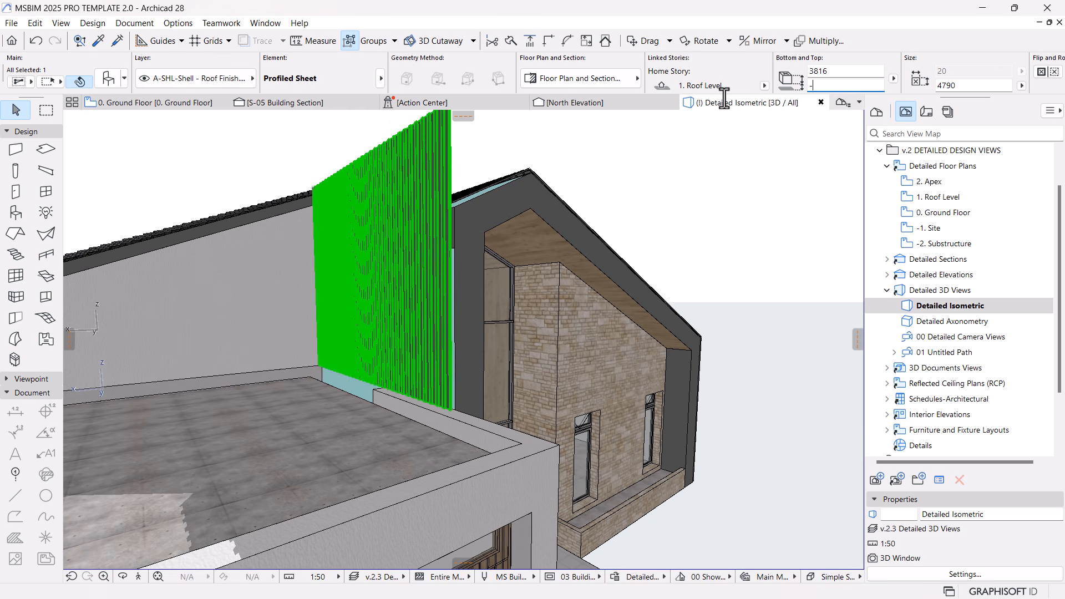
key("Return")
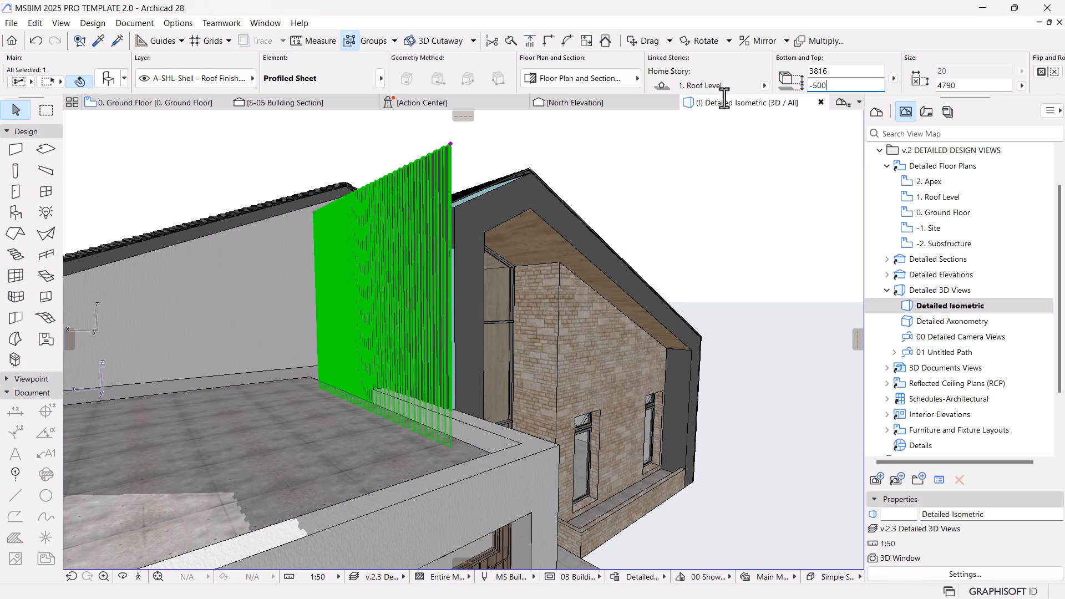
Set the vertical sheet's height to 3000.
mouse_move(473, 186)
middle_mouse_down()
mouse_move(437, 297)
mouse_move(449, 335)
mouse_move(529, 440)
mouse_move(496, 371)
mouse_move(278, 359)
mouse_move(296, 229)
mouse_move(487, 309)
mouse_move(457, 278)
mouse_move(355, 277)
middle_mouse_up()
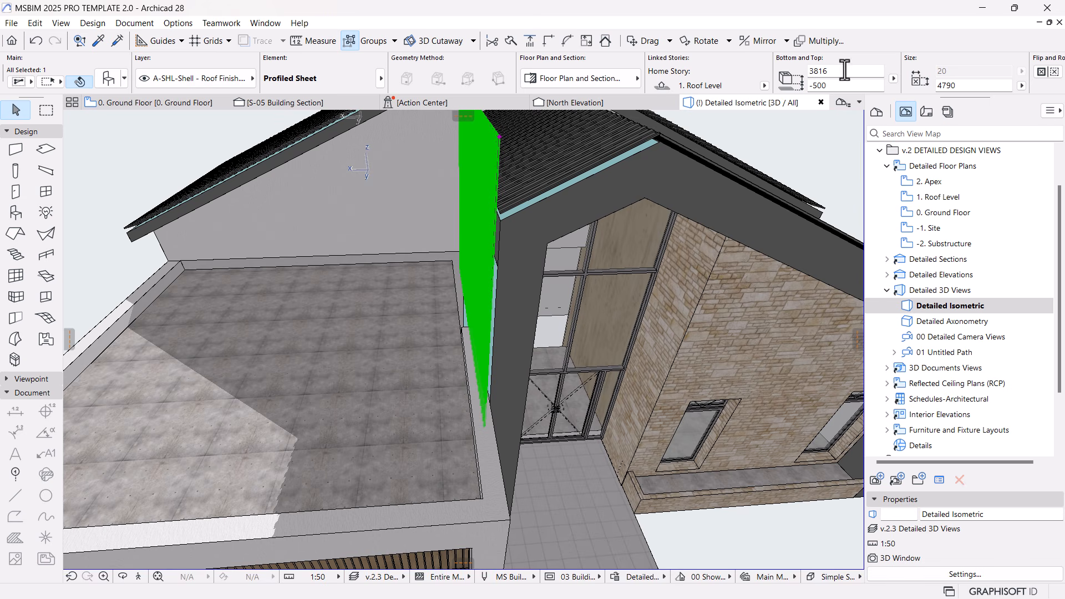
type("000")
key("Return")
Move the vertical sheet up so its upper front corner meets the lower edge of the roof sheet.
mouse_move(561, 250)
middle_mouse_down("shift")
mouse_move(527, 299)
mouse_move(543, 314)
mouse_move(571, 209)
mouse_move(566, 245)
middle_mouse_up("shift")
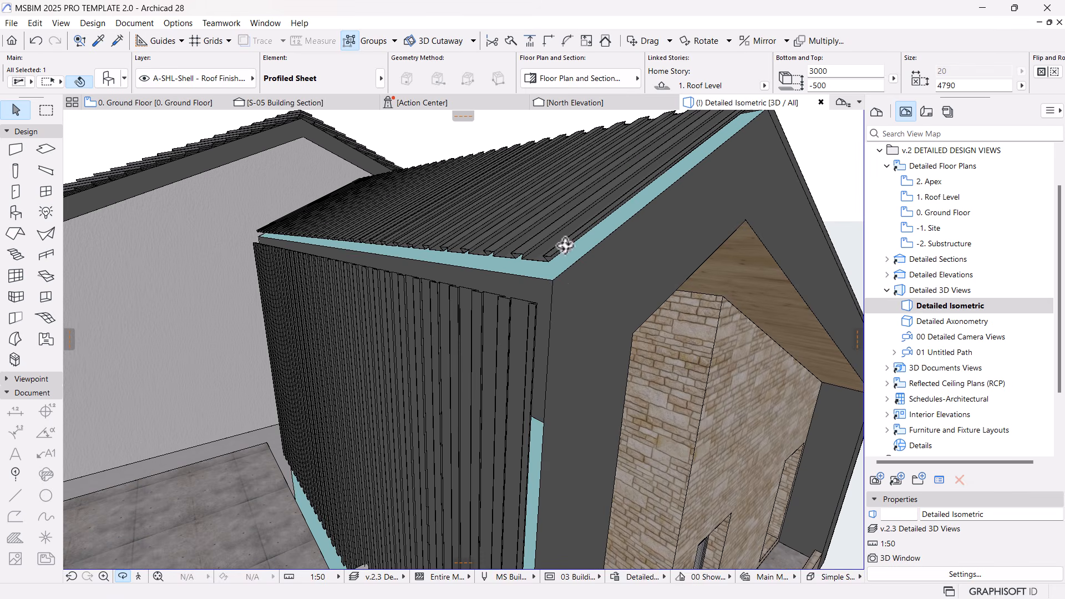
left_click(536, 307)
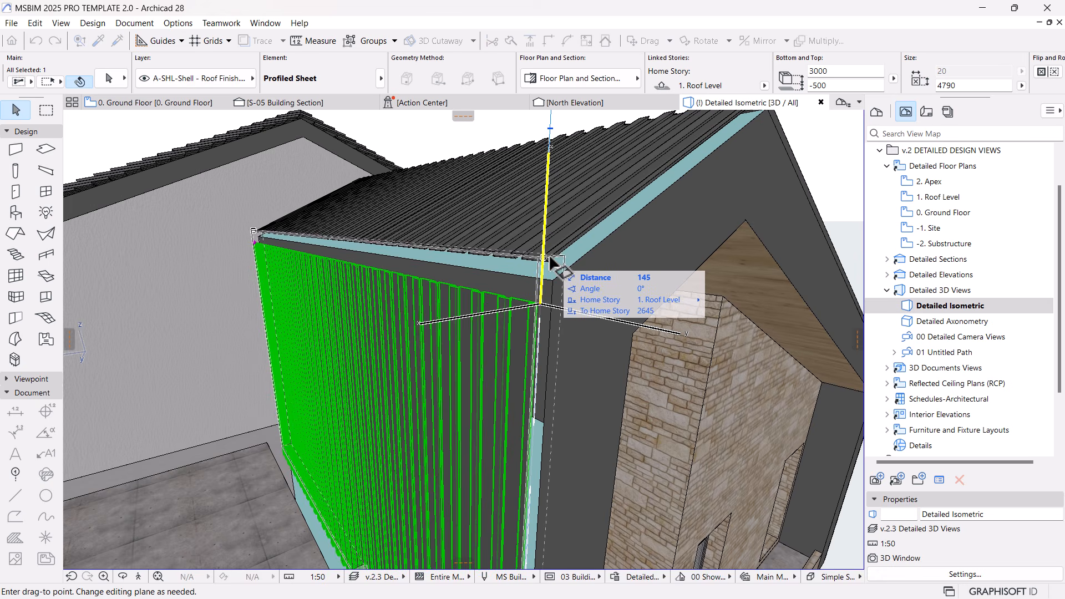
left_click(548, 258)
key("Escape")
scroll(451, 315, "down", 3)
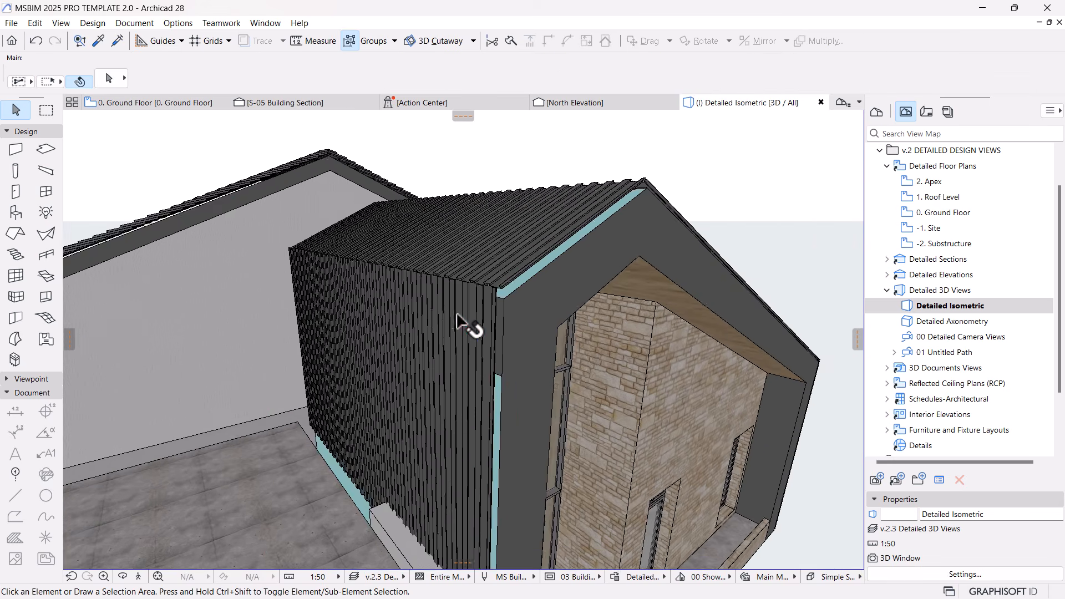
Set the vertical sheet's bottom offset to -500 and its height to 3500.
scroll(452, 319, "up", 3)
left_click(440, 327)
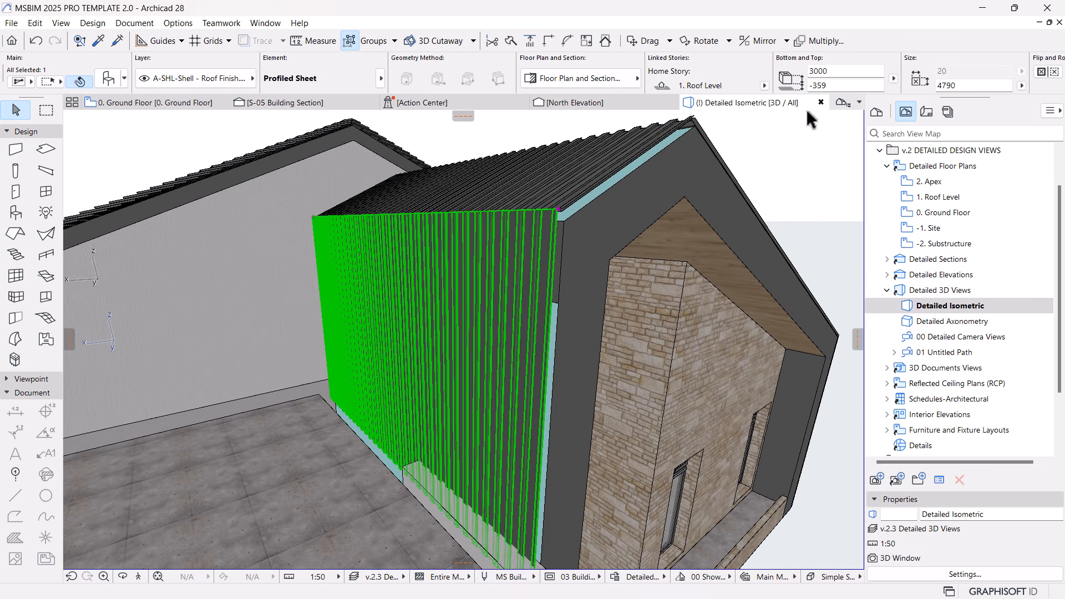
left_click_drag(816, 85, 828, 84)
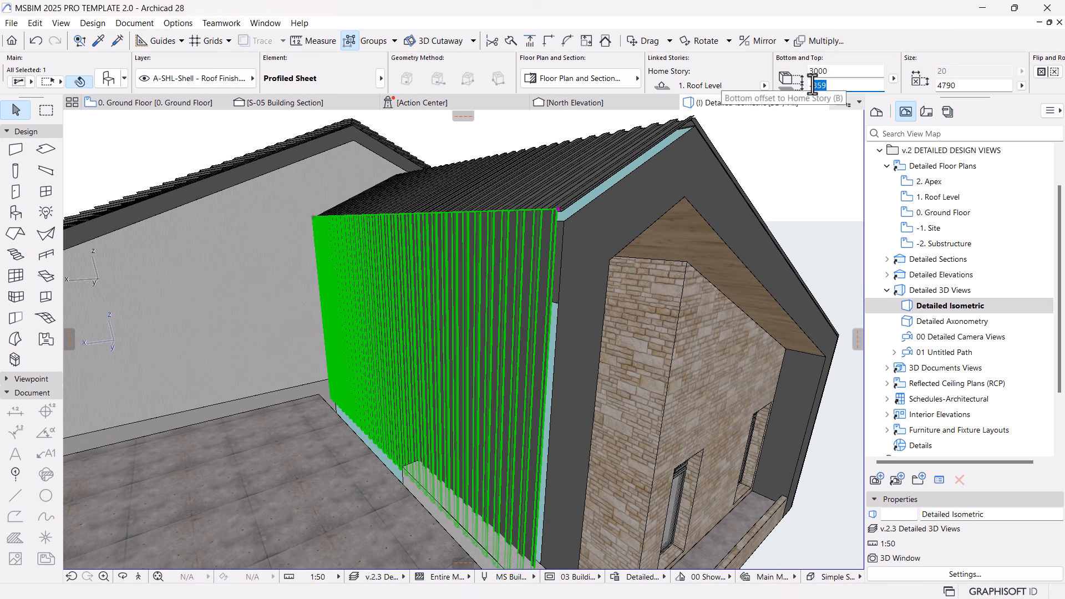
type("500")
key("Return")
left_click_drag(851, 71, 820, 71)
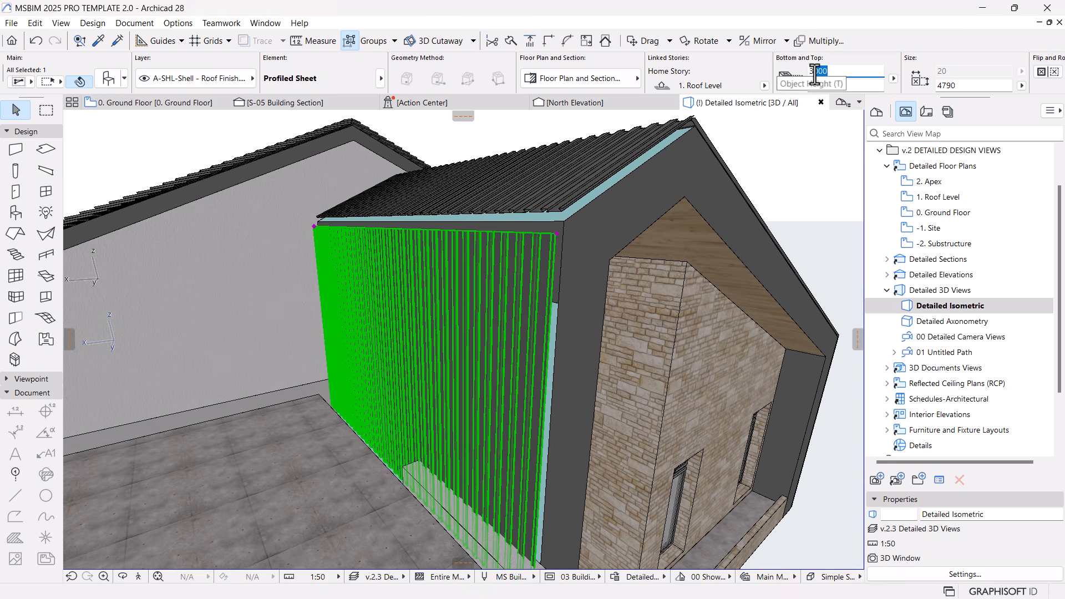
type("500")
key("Return")
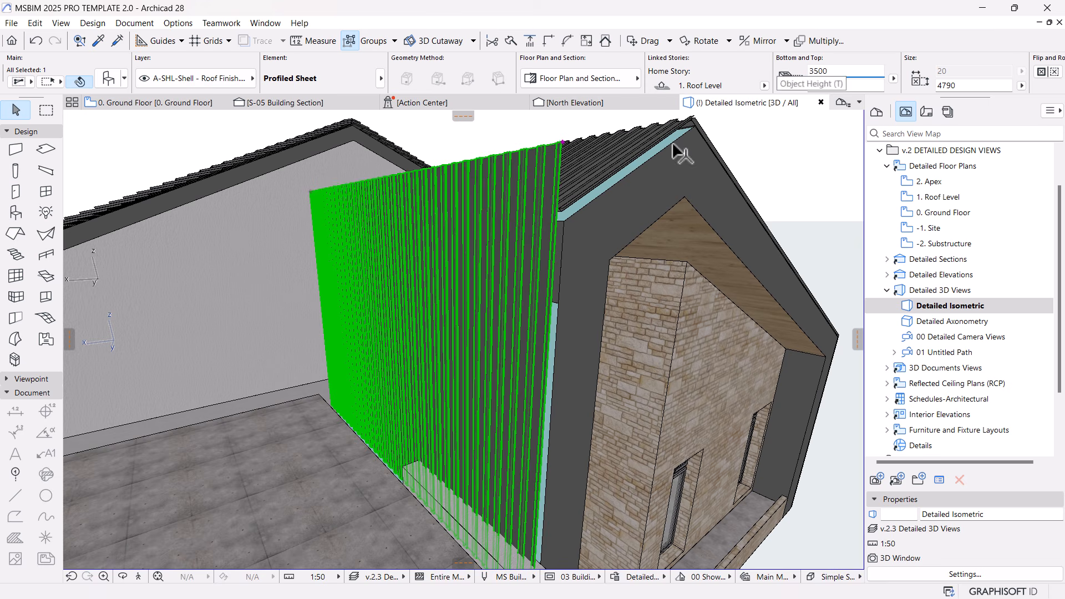
middle_click_drag(563, 272, 452, 263, "shift")
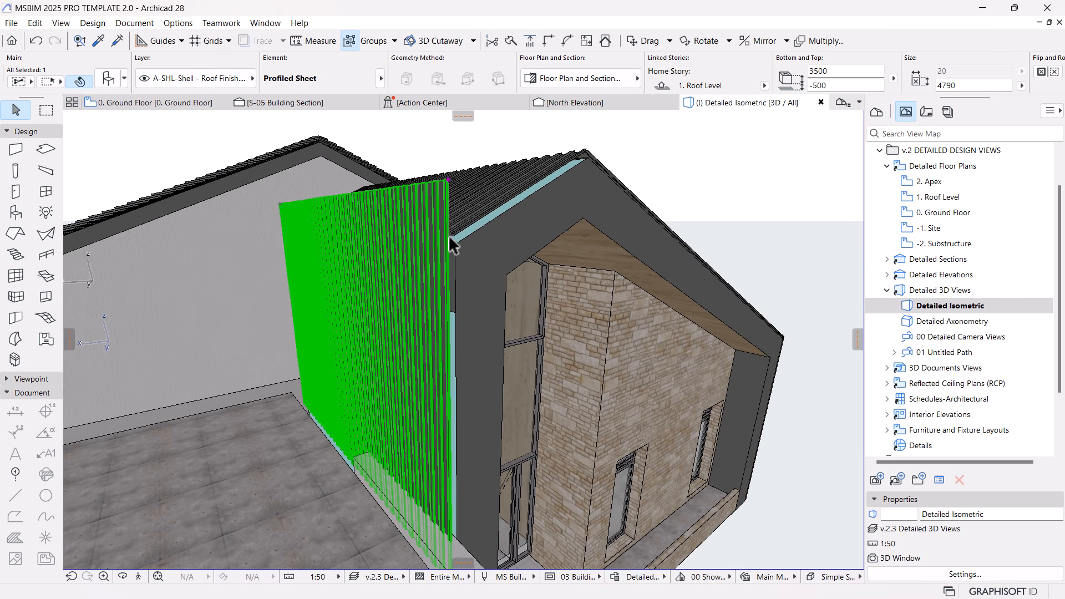
left_click(449, 180)
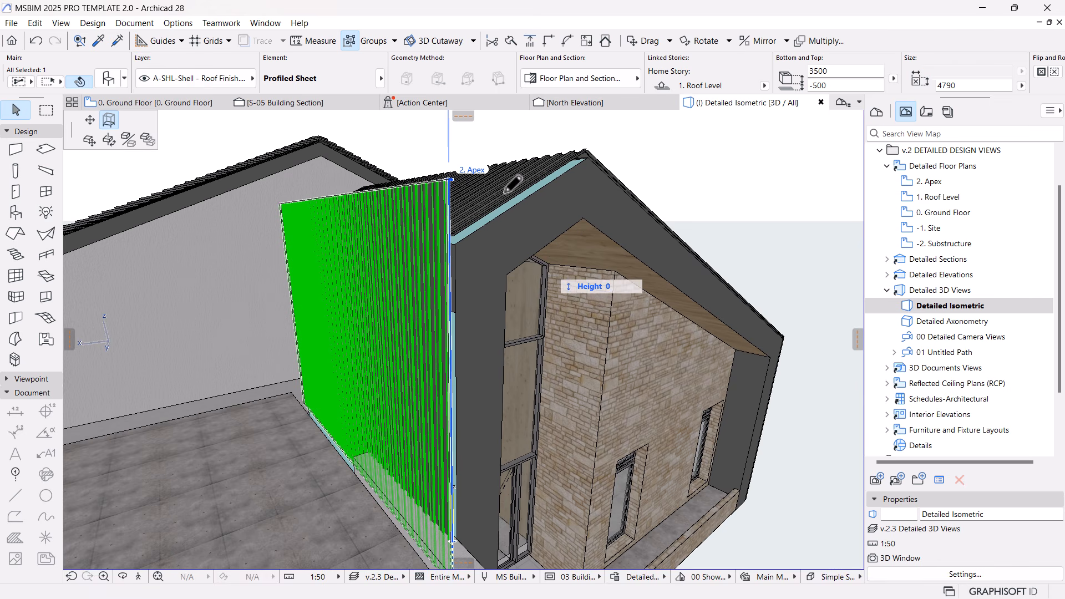
key("Escape")
key("Escape")
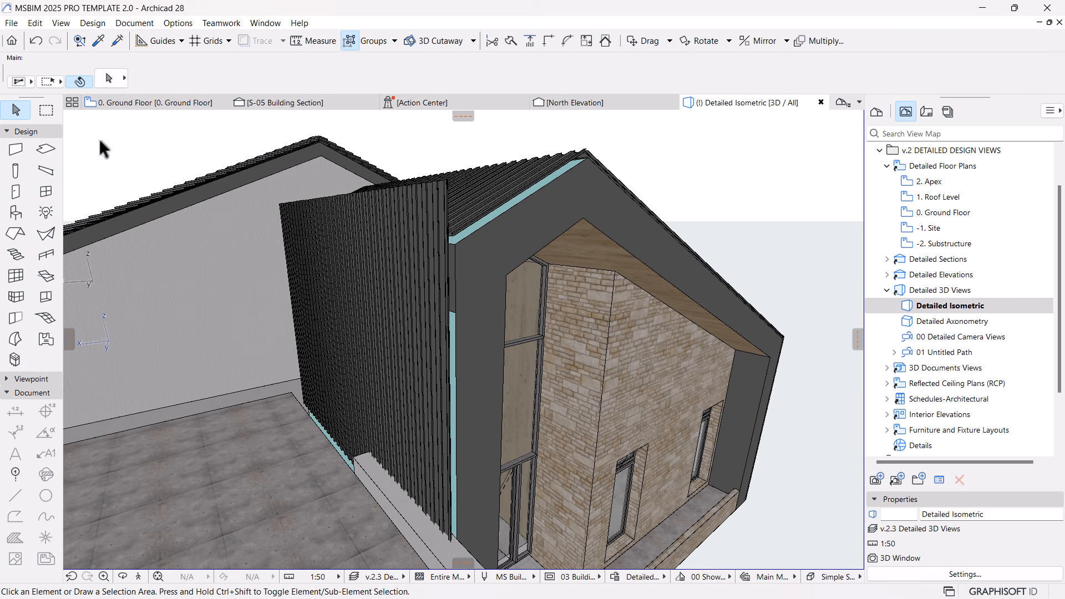
Examine the vertical sheet against the roof edge in 3D and check it in the Ground Floor plan.
scroll(380, 190, "down", 1)
middle_click_drag(387, 221, 458, 215)
middle_click_drag(483, 303, 419, 307, "shift")
scroll(418, 307, "up", 1)
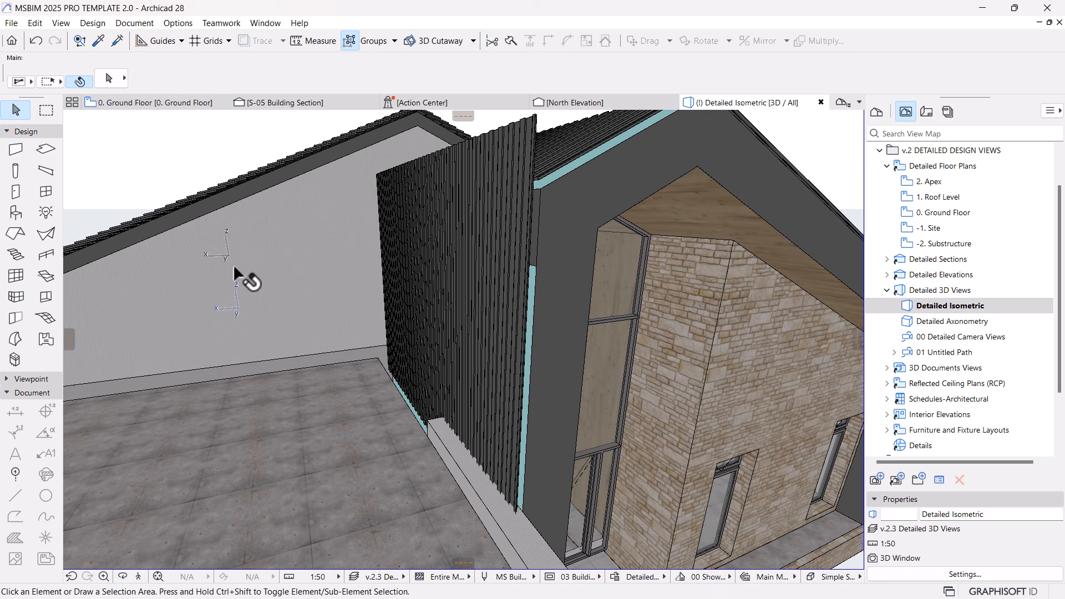
left_click(142, 105)
left_click(468, 221)
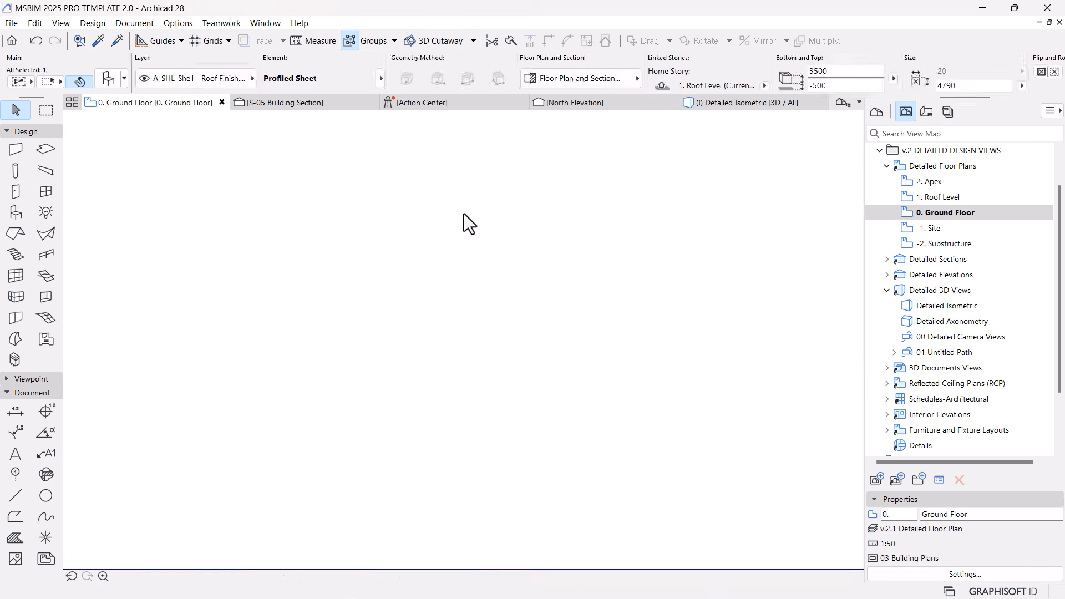
scroll(469, 219, "down", 5)
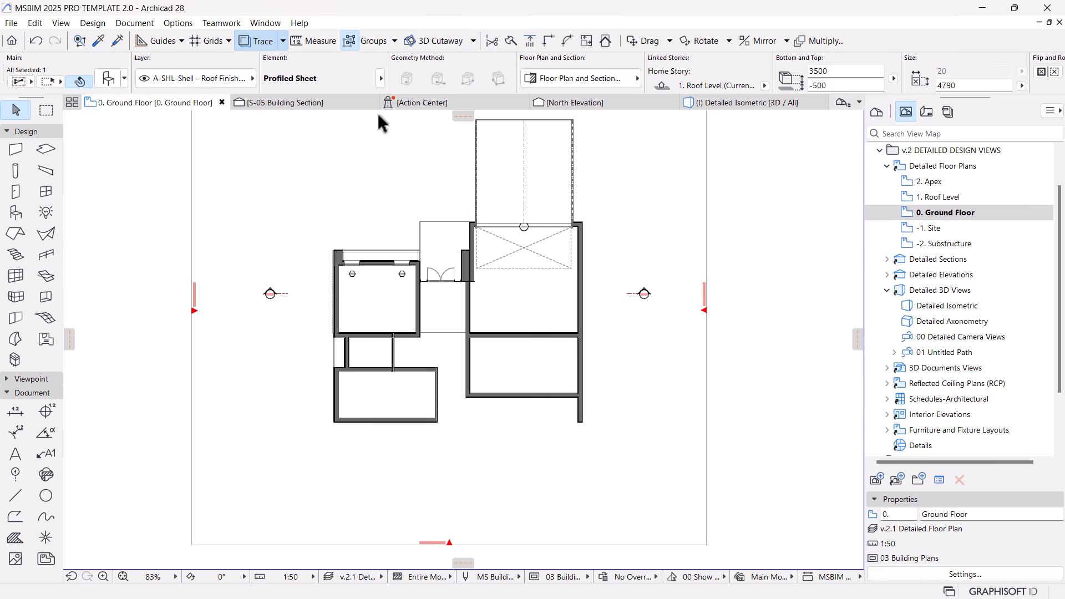
In the S-05 Building Section, measure the vertical distance from the vertical sheet's bottom to the roof sheet's lower edge.
left_click(315, 104)
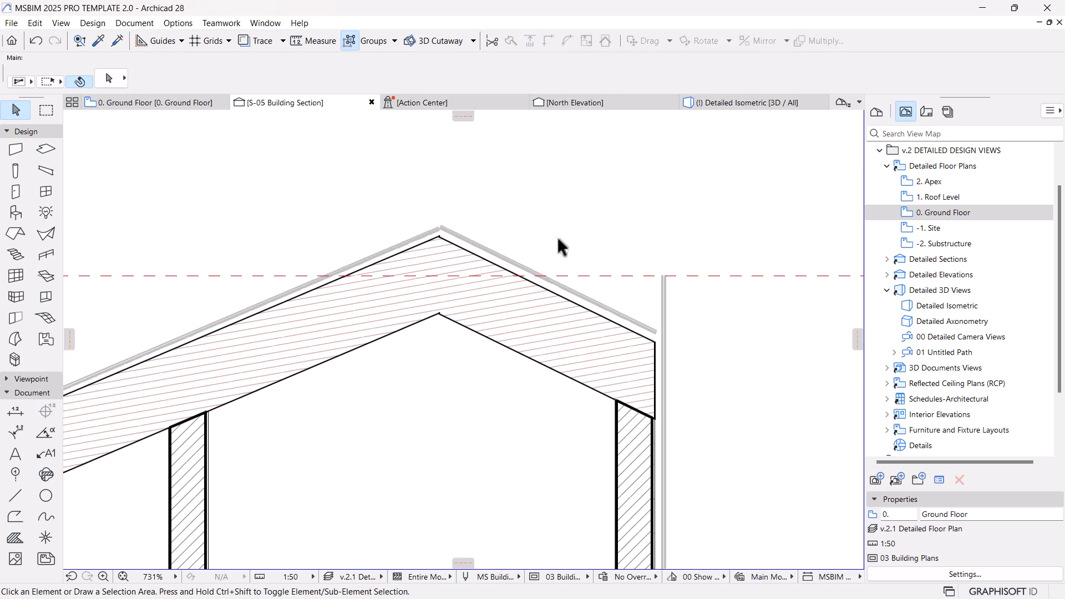
scroll(556, 231, "down", 5)
scroll(578, 350, "up", 1)
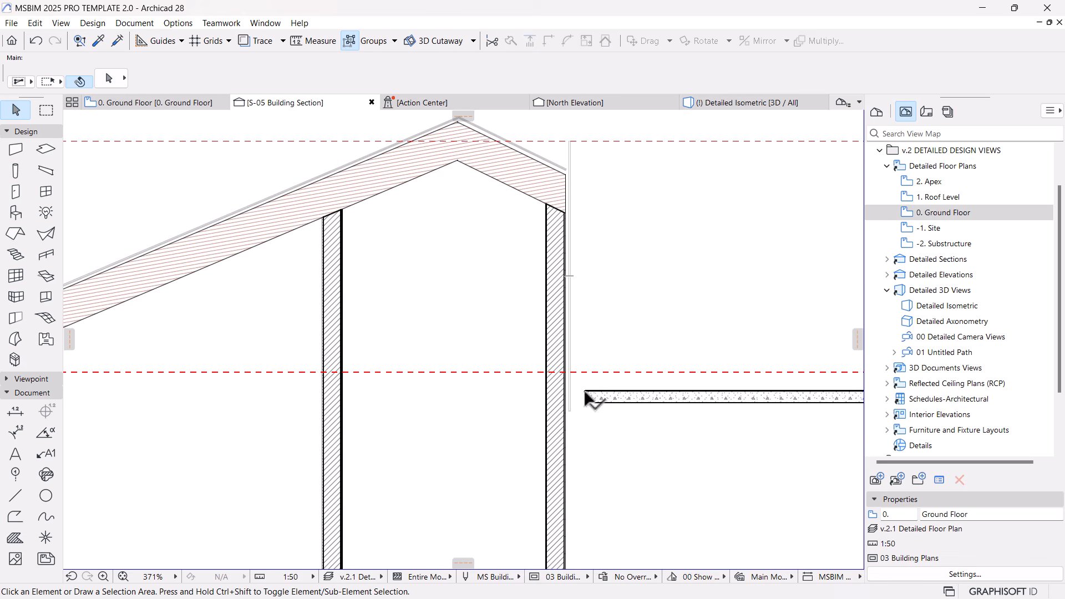
key("m")
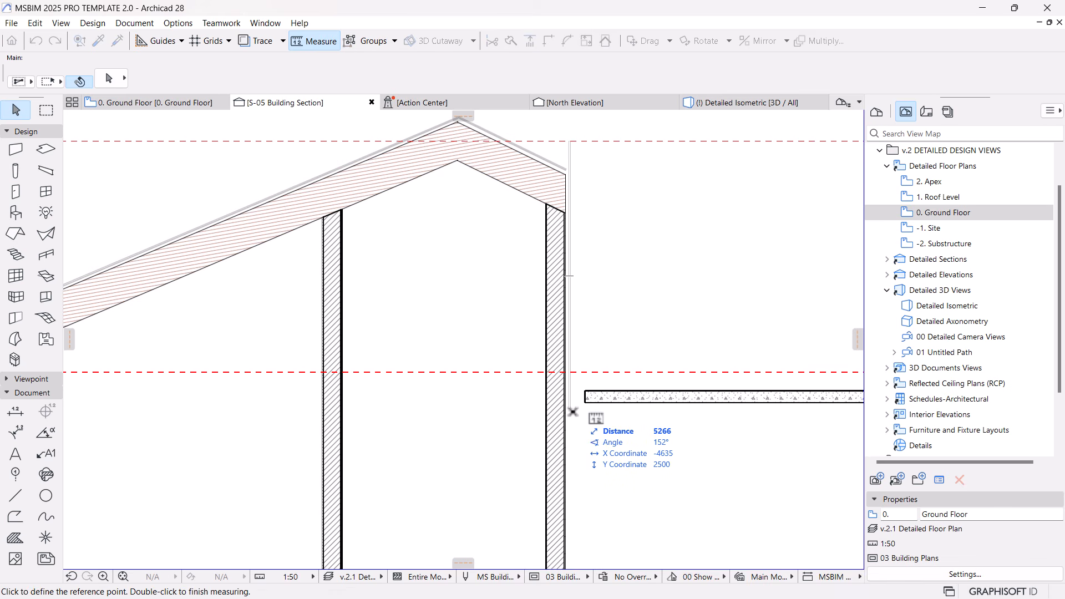
left_click(572, 412)
scroll(566, 162, "up", 7)
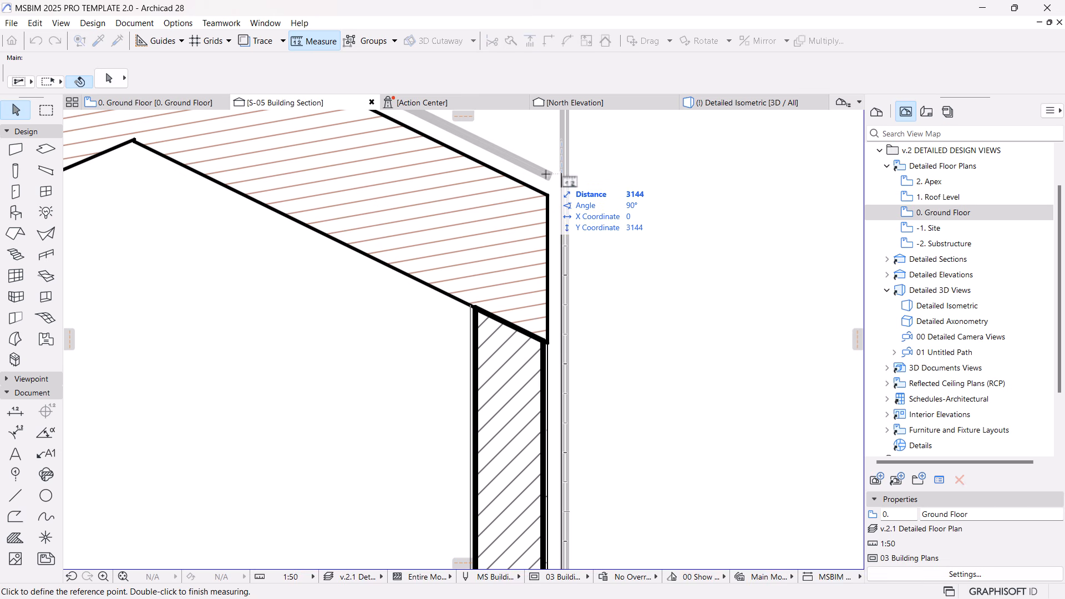
Set the vertical sheet's height to 3144 so it ends level with the roof sheet's lower edge.
key("Escape")
left_click(565, 176)
left_click(884, 71)
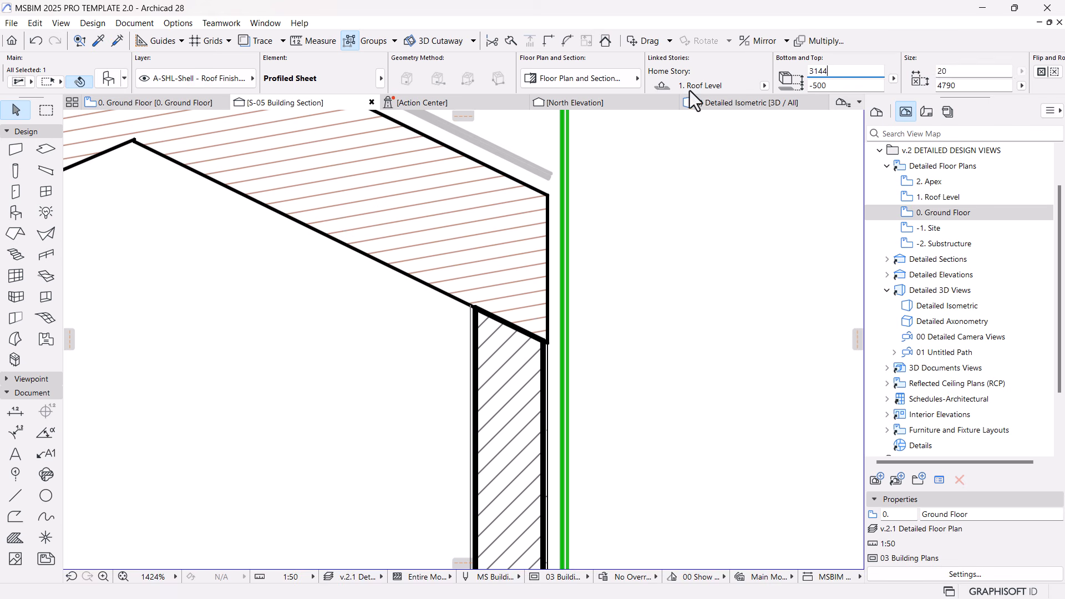
key("Return")
scroll(554, 205, "down", 4)
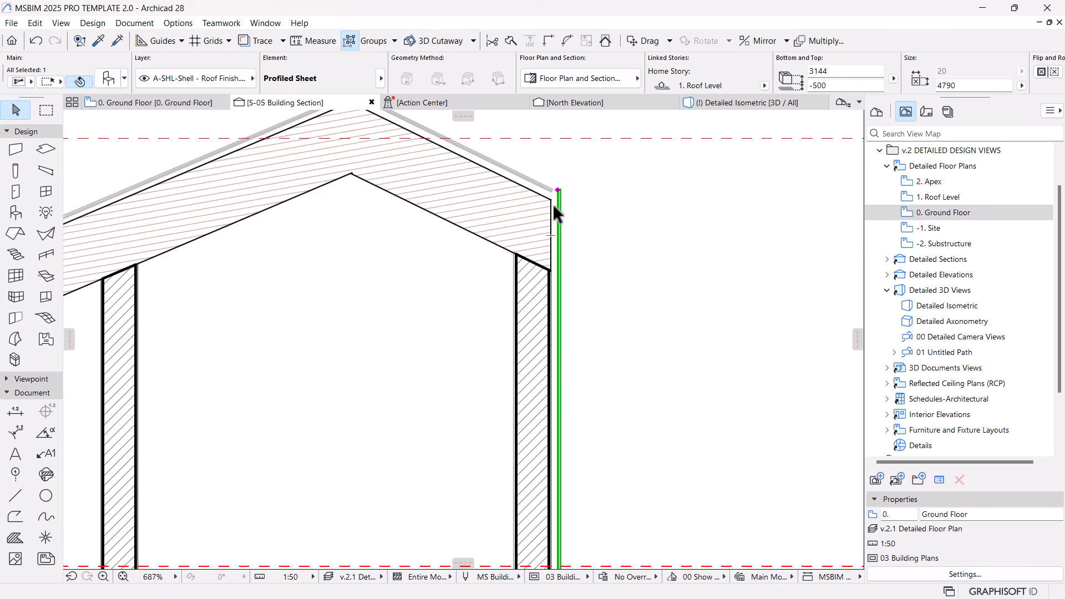
key("Escape")
scroll(556, 191, "down", 2)
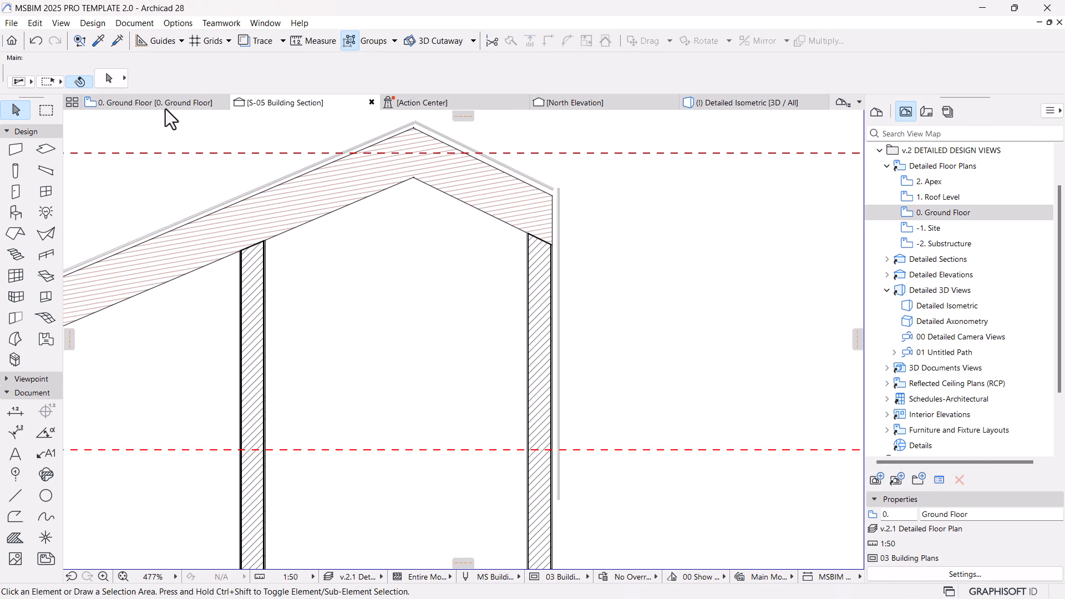
In the Roof Level plan, stretch the garage-side roof sheet's outer edge to the vertical sheet's outer face, giving a length of 1463.
double_click(943, 197)
scroll(440, 285, "up", 8)
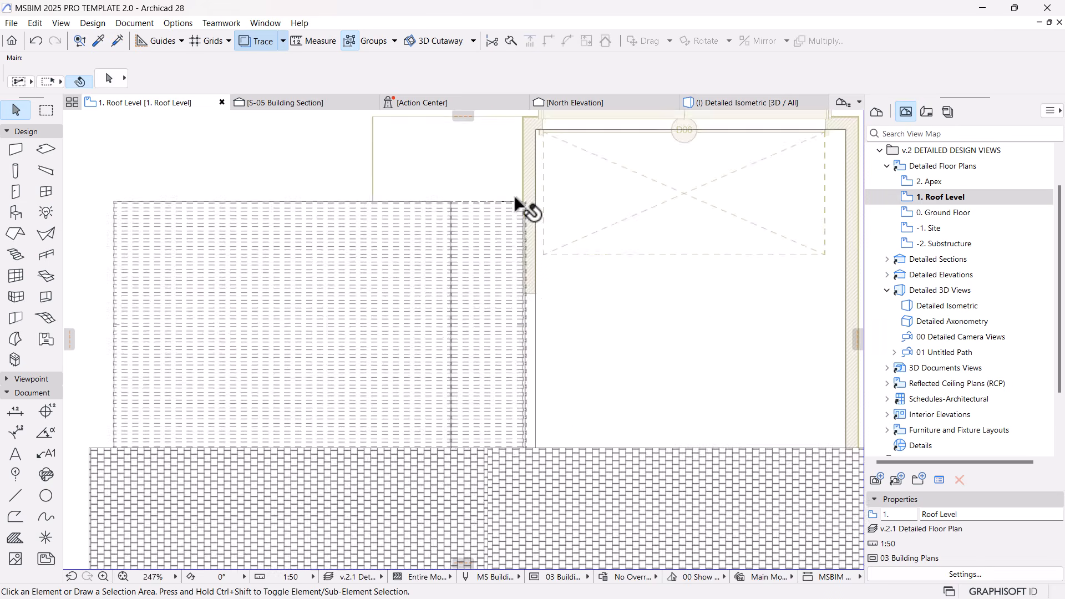
left_click(556, 202)
scroll(553, 200, "up", 3)
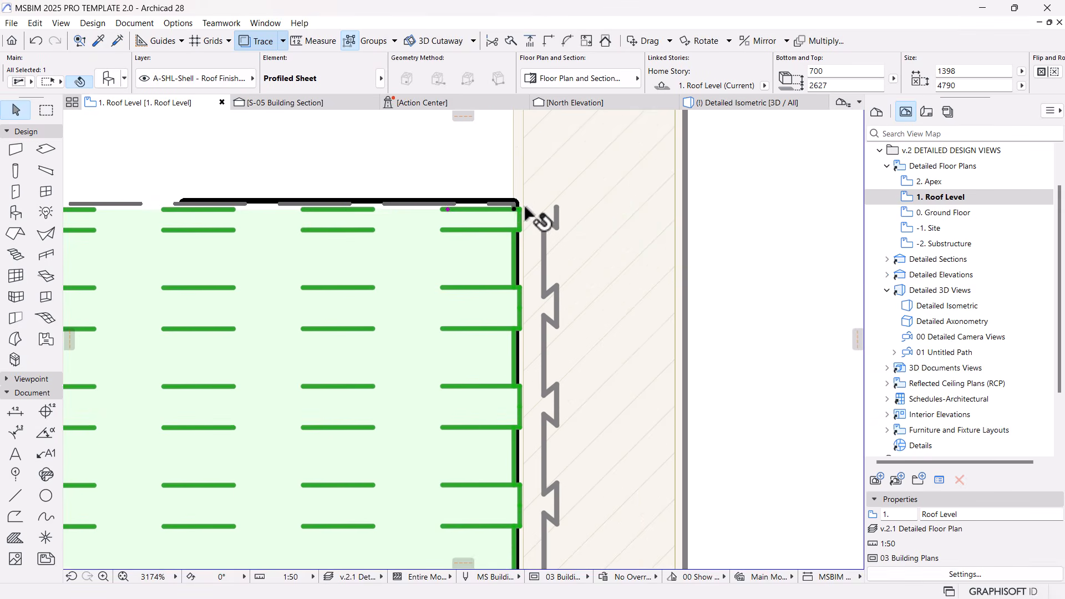
left_click(517, 205)
left_click(557, 206)
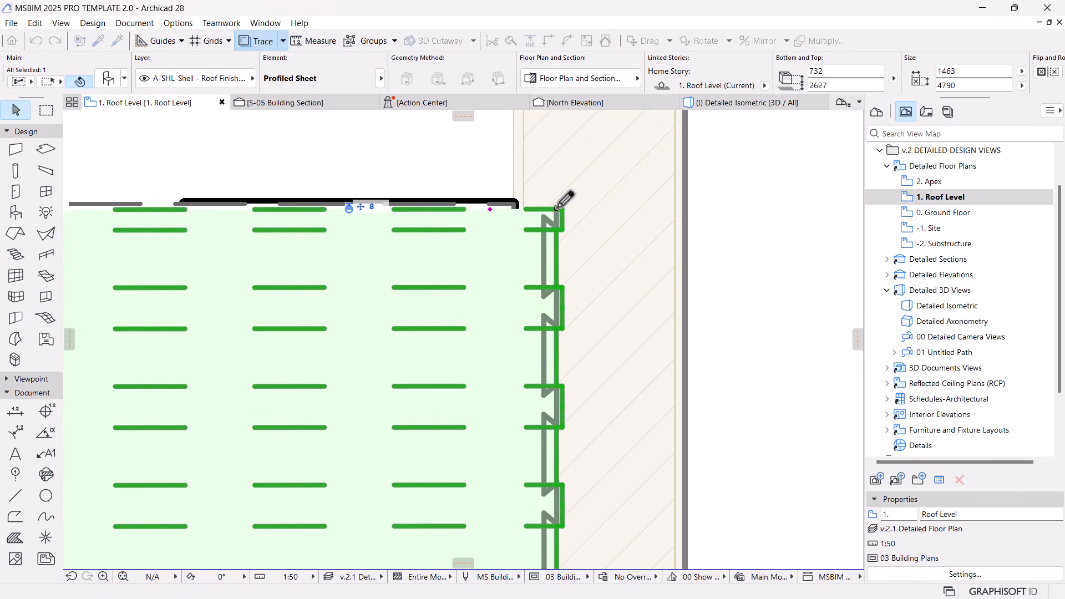
Inspect the stretched roof sheet, the vertical sheet and the garage roof slab's edge in the 3D view.
scroll(560, 208, "down", 3)
left_click(727, 102)
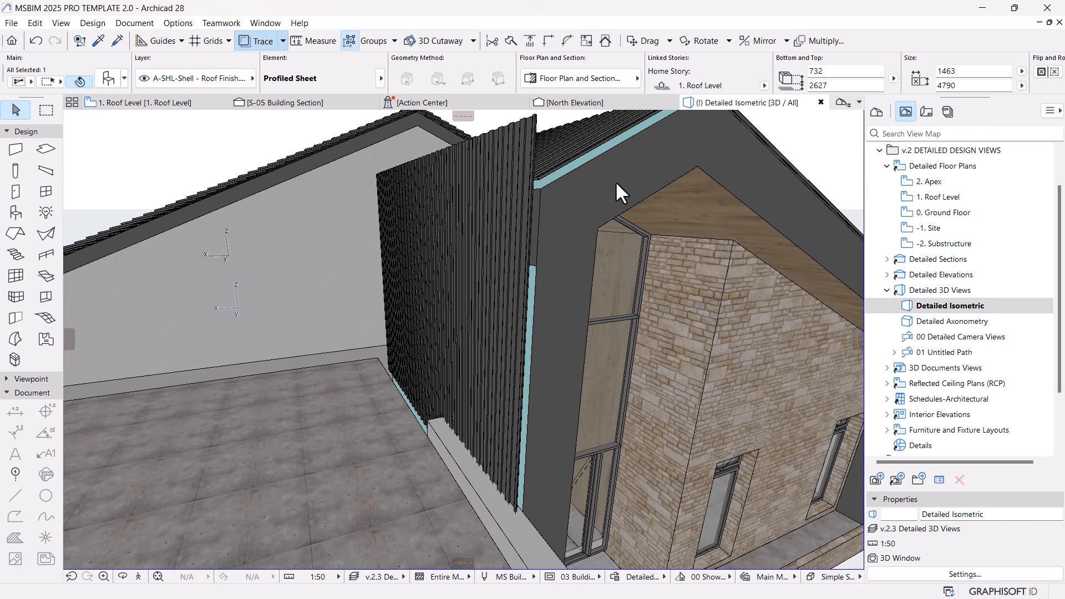
scroll(590, 206, "down", 2)
left_click(383, 369)
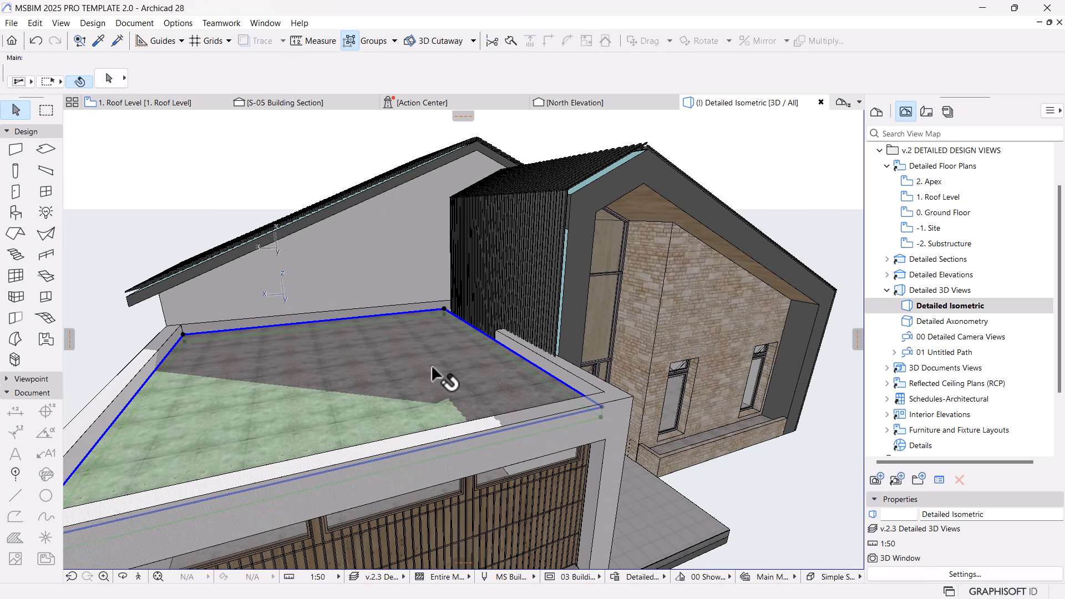
middle_click_drag(550, 387, 476, 381, "shift")
middle_click_drag(433, 294, 443, 343, "shift")
left_click(166, 103)
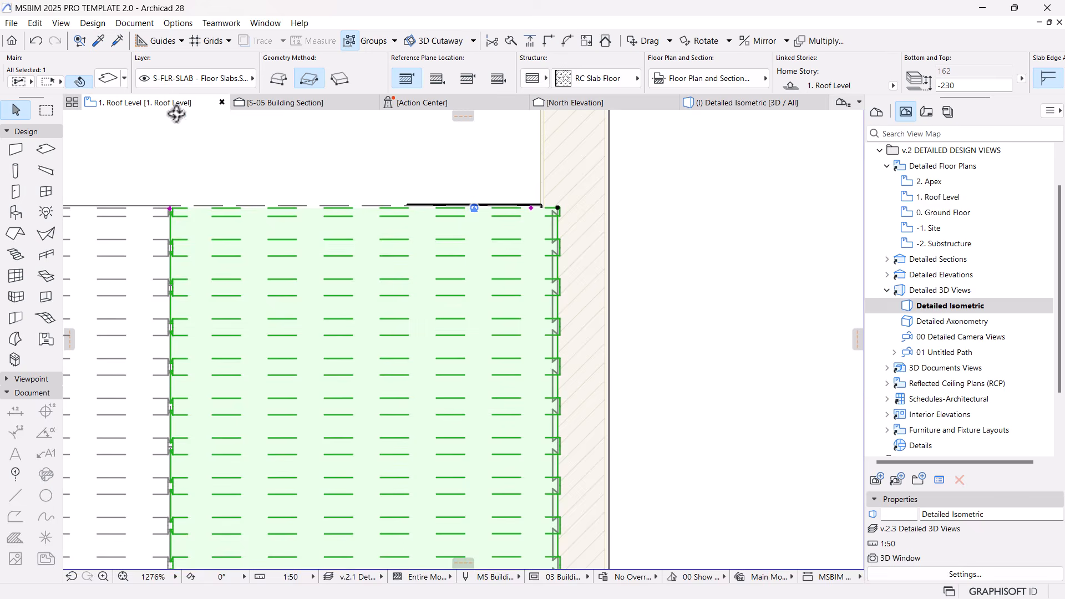
In the Roof Level plan, add a 260 by 3000 rectangle to the garage roof slab, extending it toward the gabled volume up to the wall end.
scroll(546, 215, "down", 10)
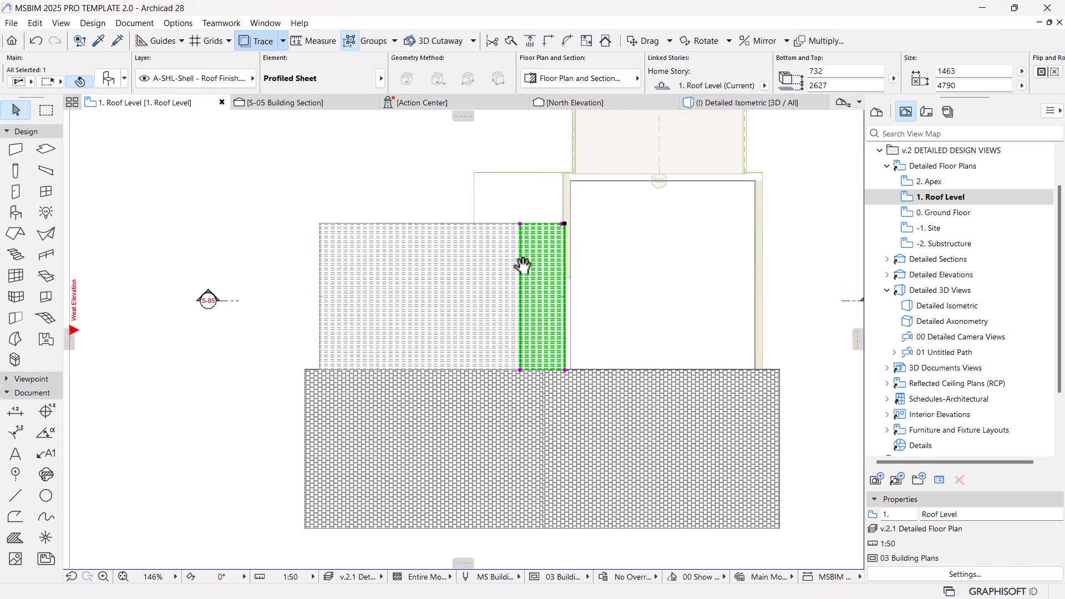
left_click(548, 343)
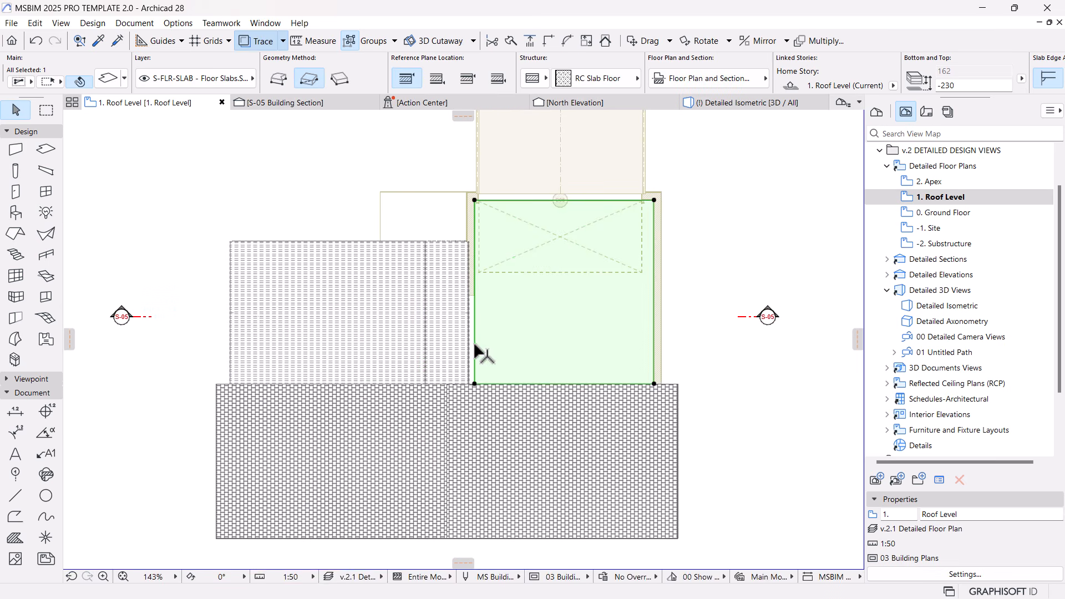
key("ctrl+m")
left_click(189, 122)
left_click(474, 383)
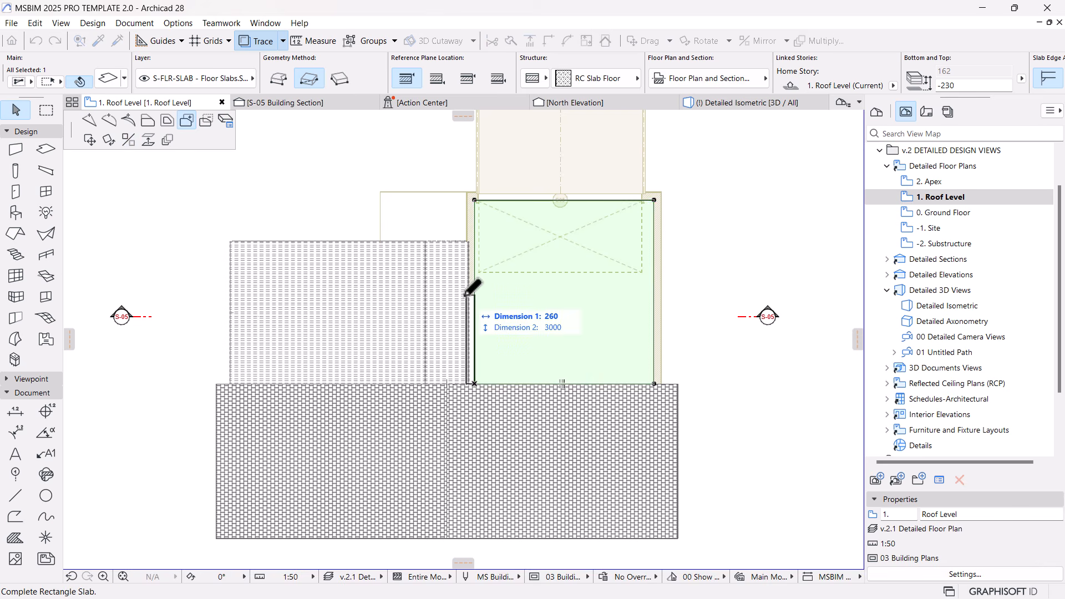
scroll(468, 291, "up", 5)
scroll(468, 290, "down", 5)
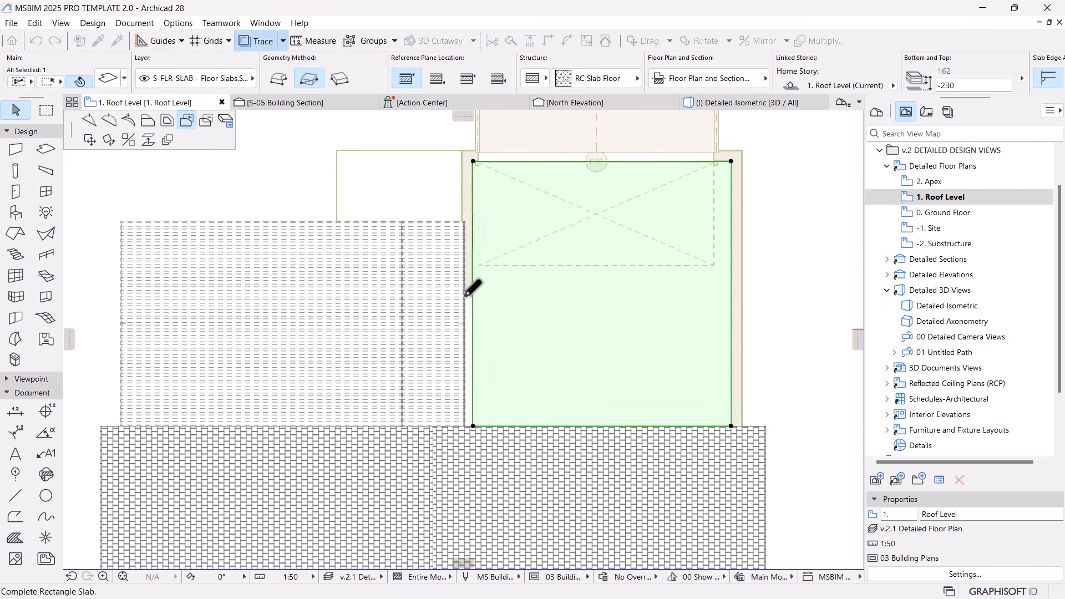
scroll(468, 290, "up", 5)
left_click(464, 299)
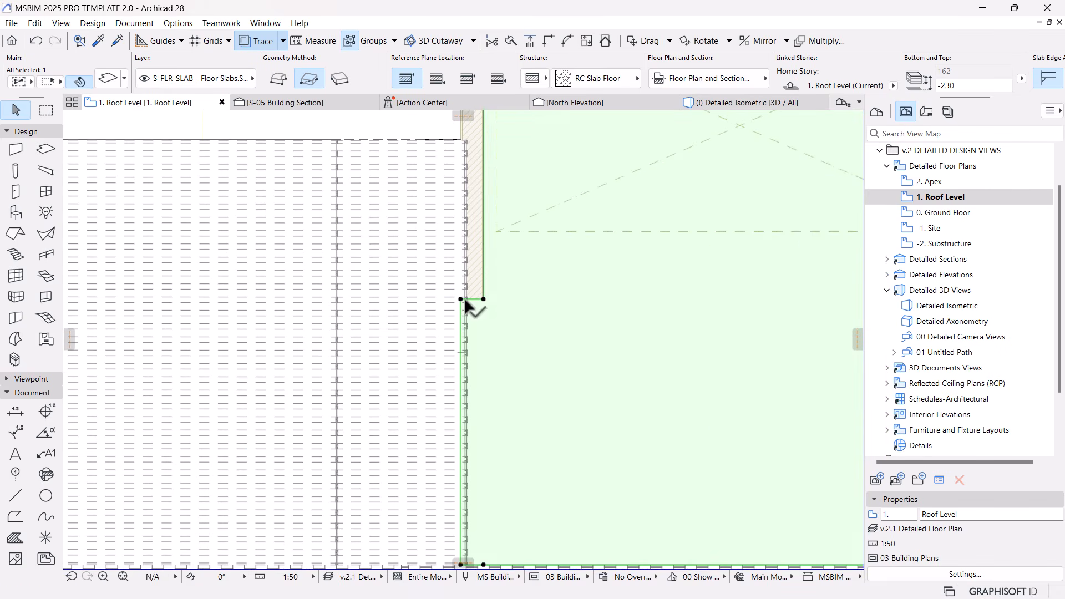
key("Escape")
Check the slab's junction in the S-05 Building Section and offset its extended edge outward by 230 in the Roof Level plan.
left_click(288, 103)
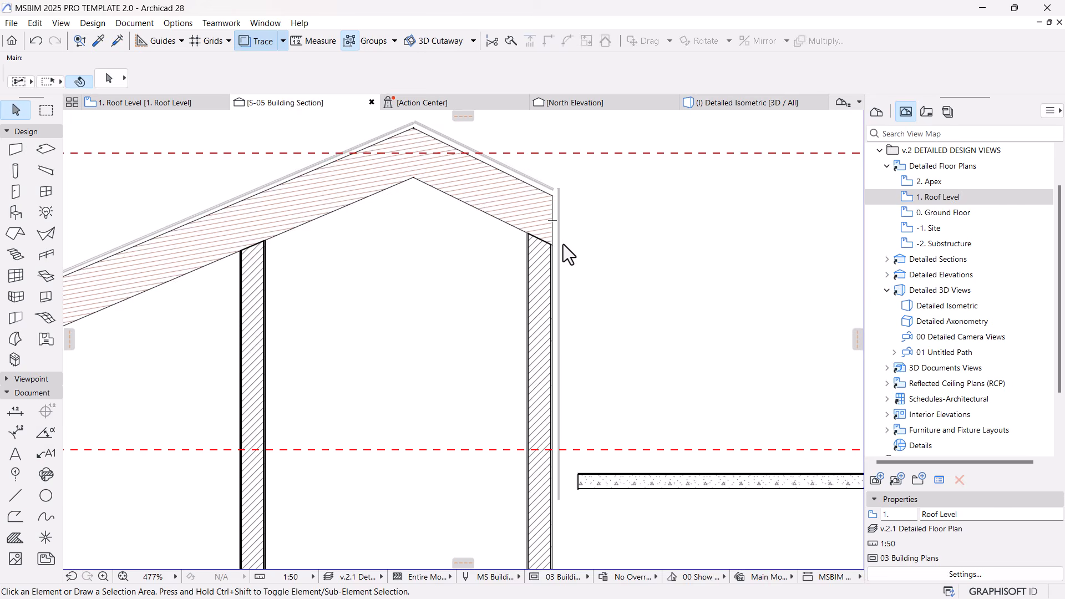
scroll(576, 485, "up", 5)
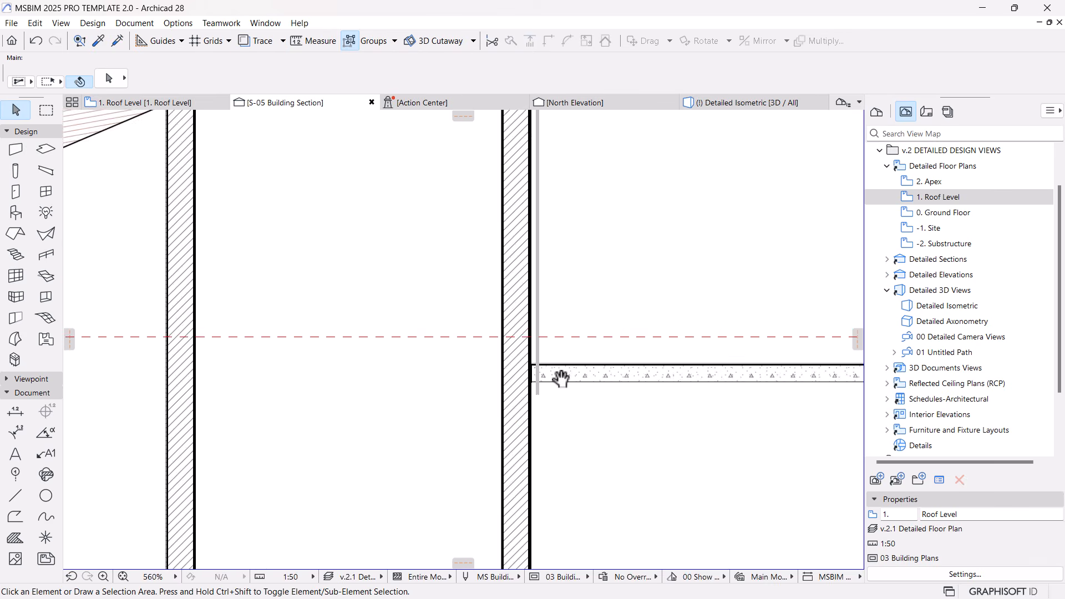
left_click(119, 103)
left_click(545, 280)
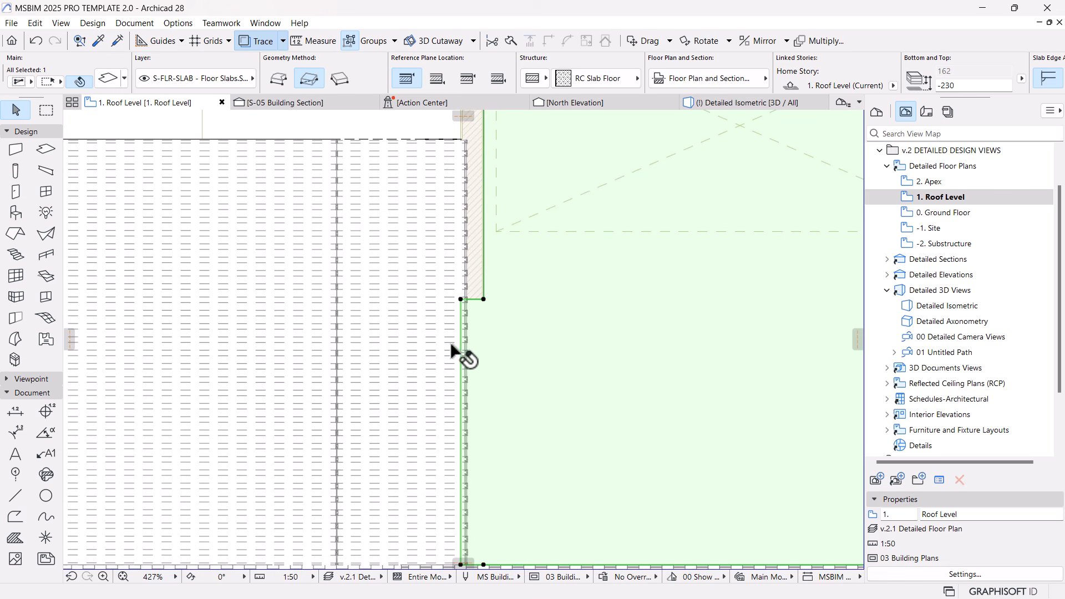
left_click(459, 337)
left_click(147, 120)
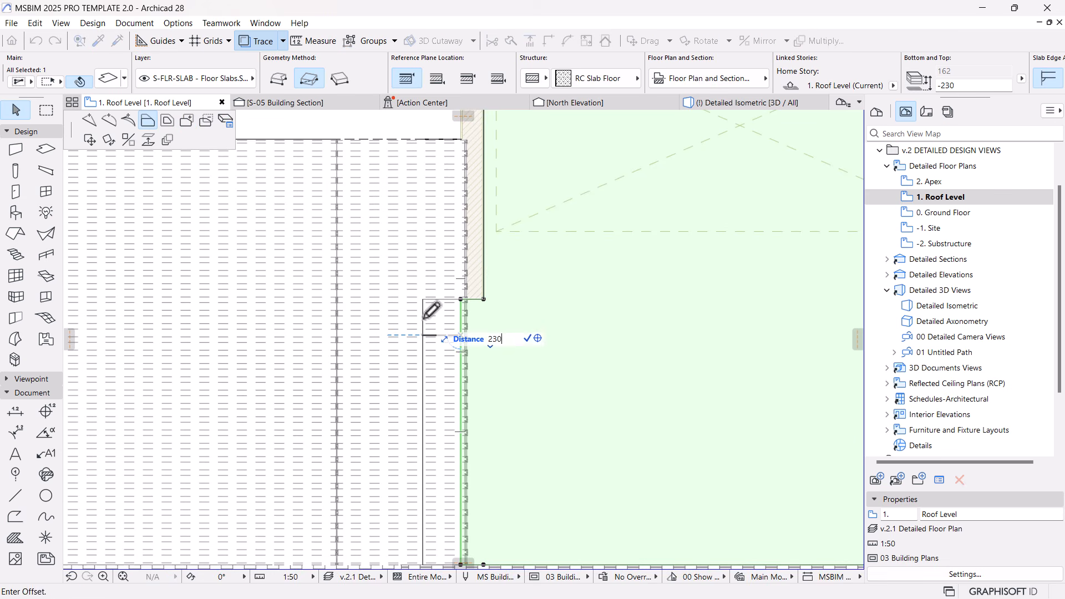
key("Escape")
In the S-05 Building Section, move the vertical sheet up 270 so its bottom rests on the garage roof slab's top.
left_click(274, 105)
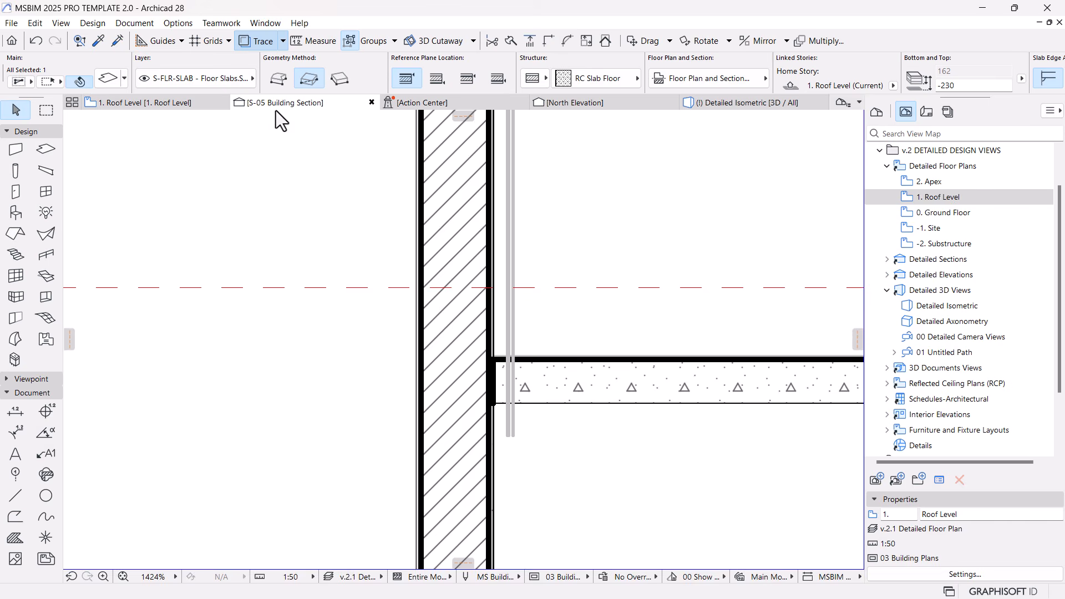
scroll(392, 360, "down", 1)
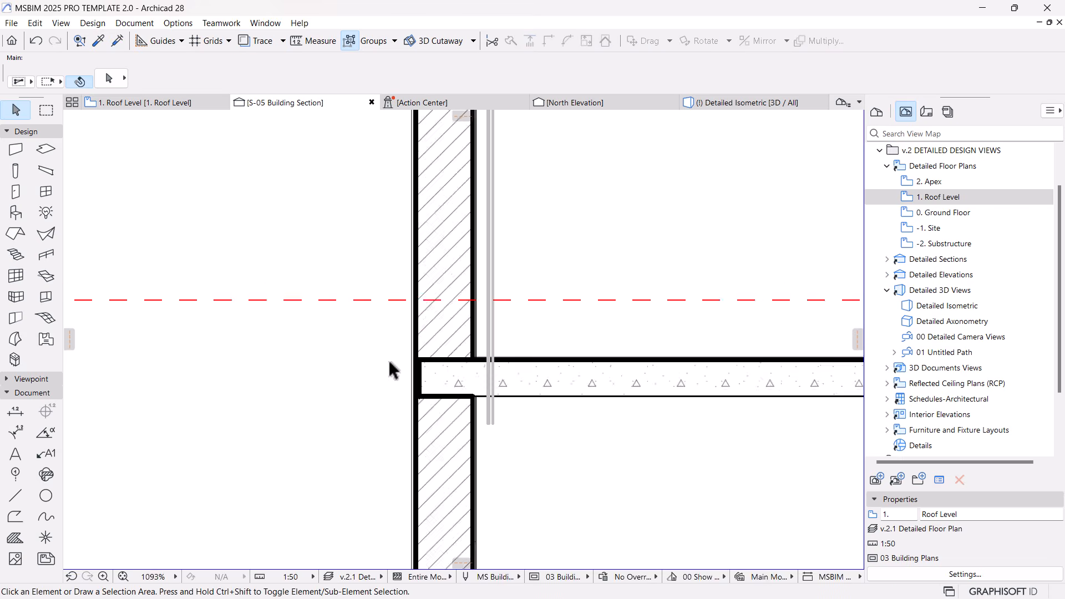
scroll(389, 362, "down", 10)
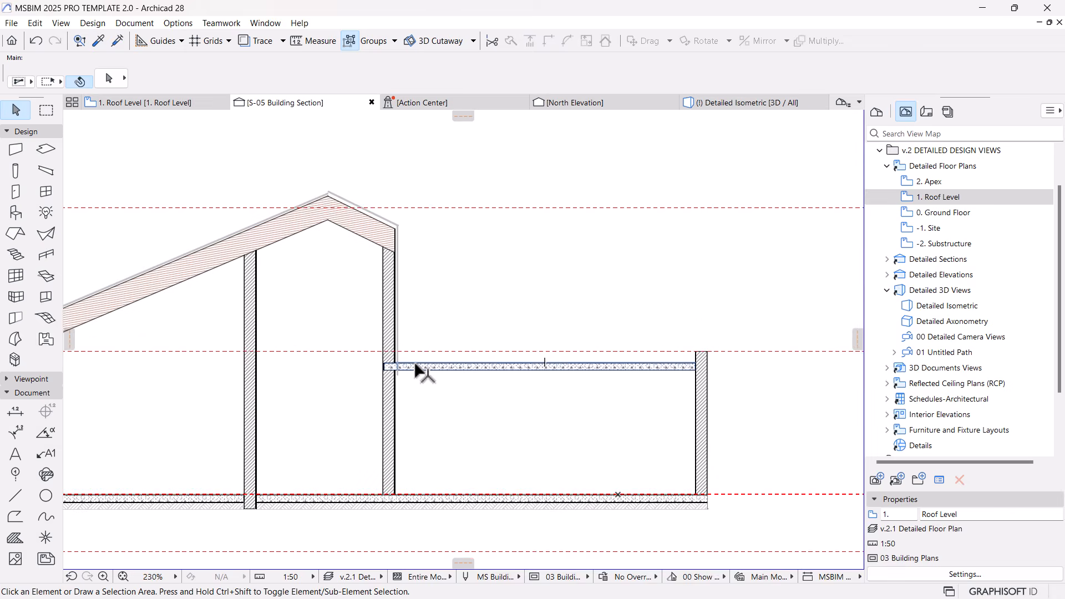
scroll(402, 369, "up", 7)
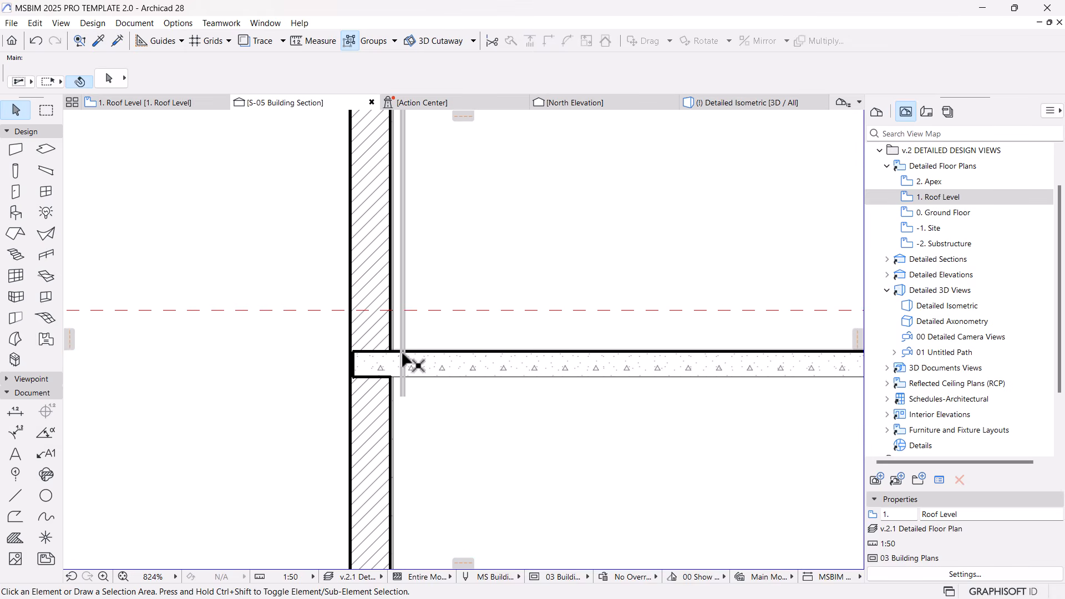
left_click(402, 394)
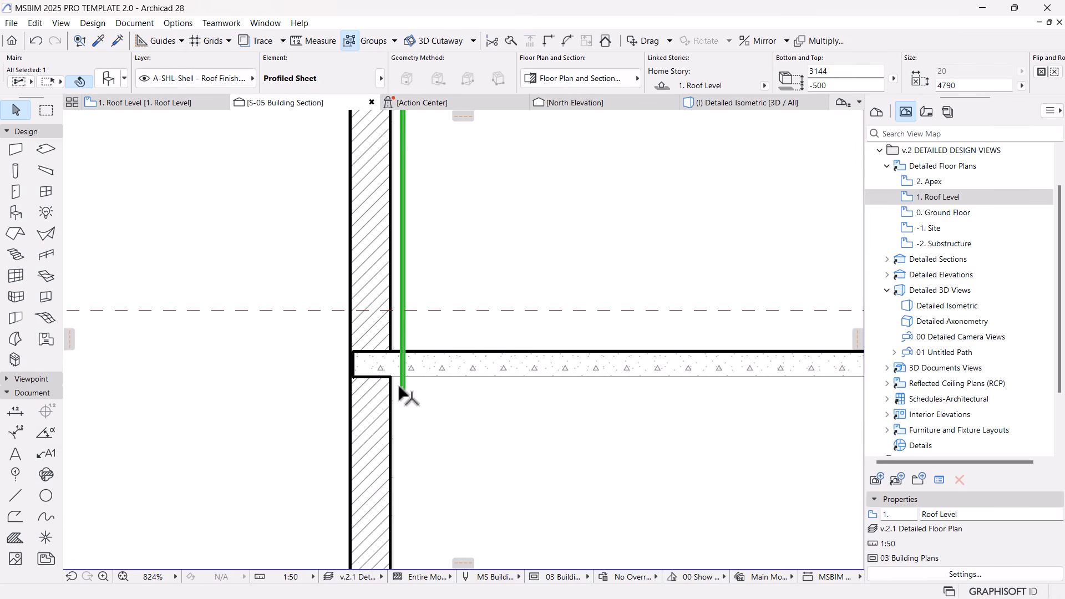
scroll(400, 392, "up", 3)
left_click(403, 404)
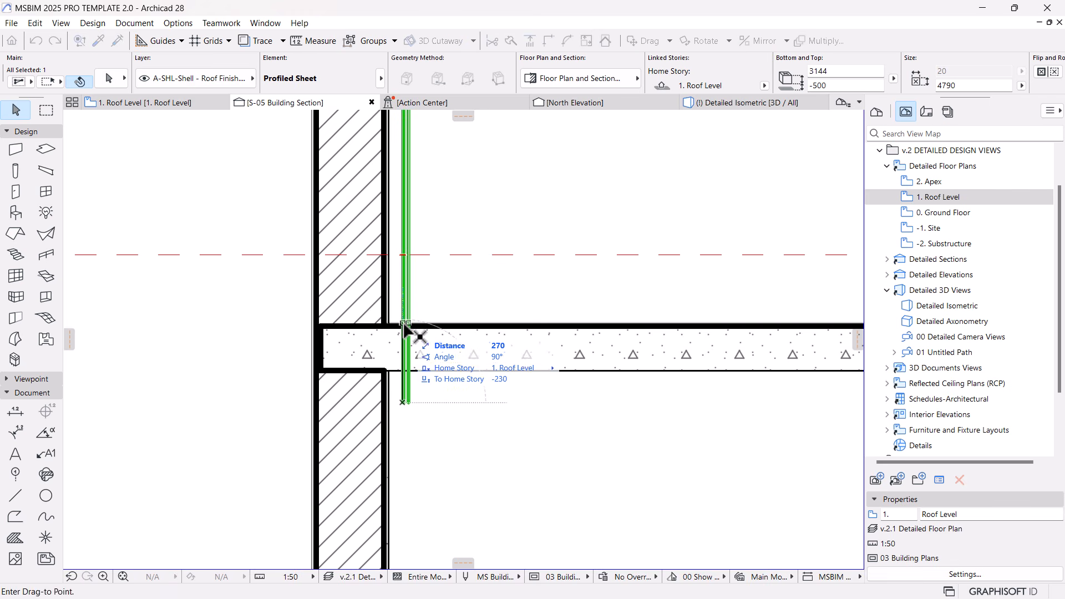
left_click(405, 326)
scroll(405, 327, "down", 6)
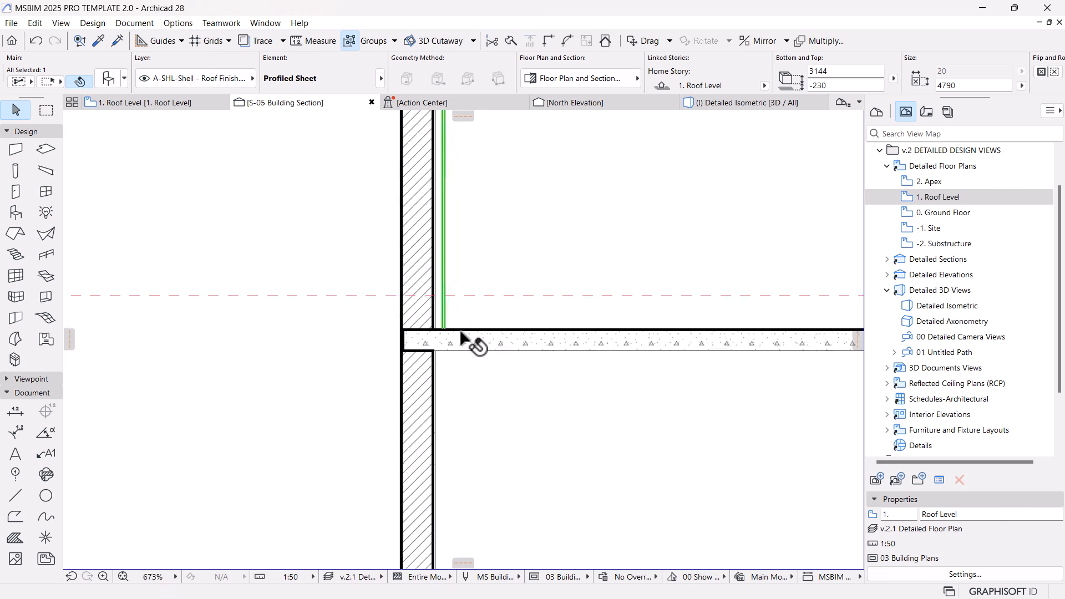
Measure from the vertical sheet's bottom to the roof sheet's lower edge and set the vertical sheet's height to 2876.
key("m")
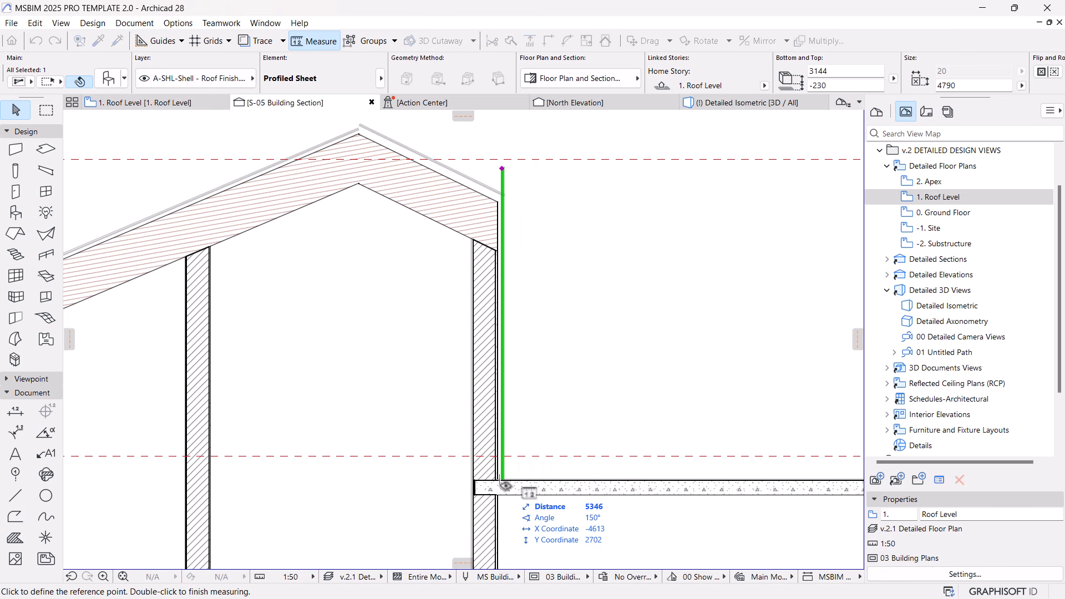
scroll(502, 183, "up", 1)
scroll(502, 183, "up", 2)
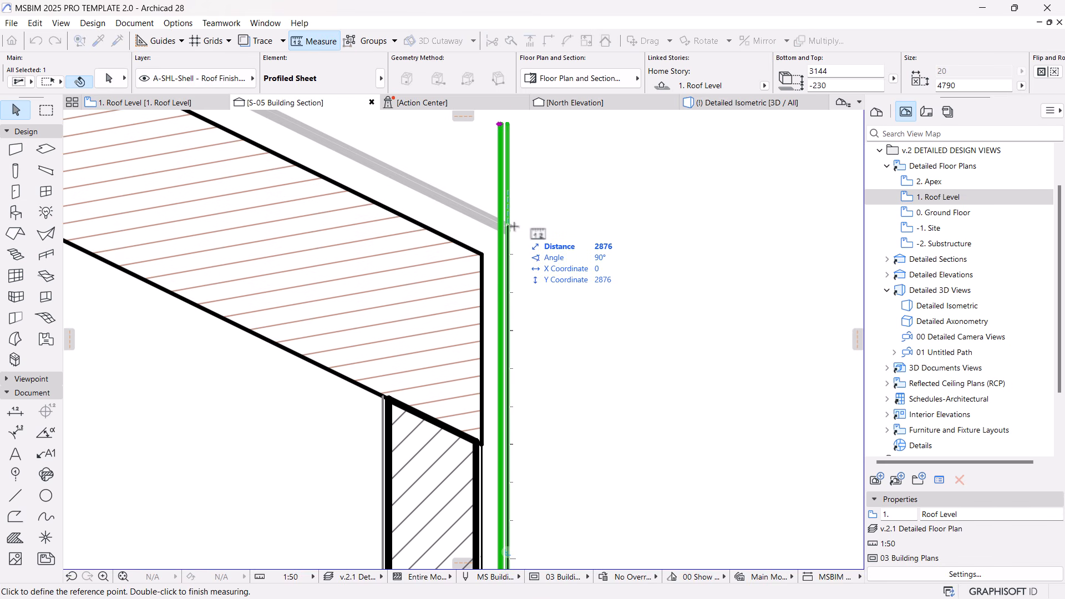
key("Escape")
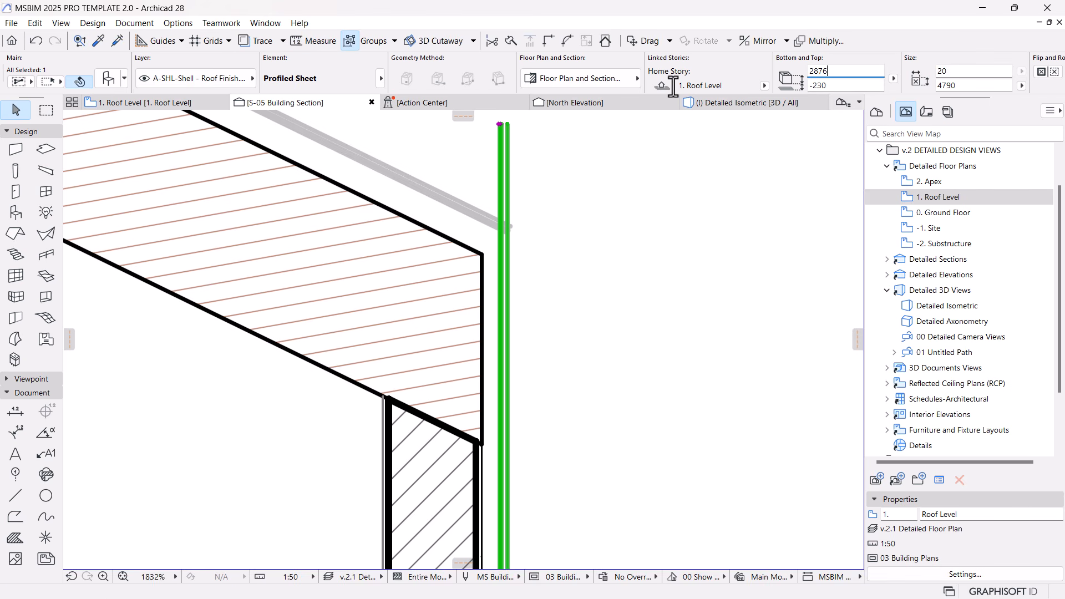
left_click(592, 201)
Move the garage-side roof sheet down 43 at the ridge so it lines up with the opposite roof sheet.
scroll(588, 214, "down", 5)
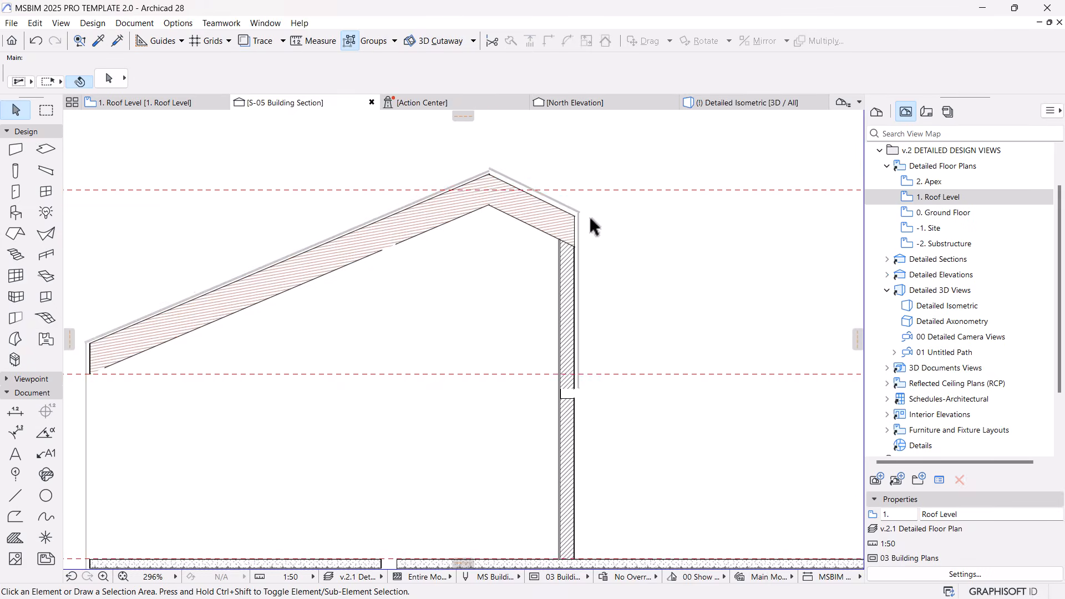
scroll(507, 173, "up", 5)
left_click(498, 220)
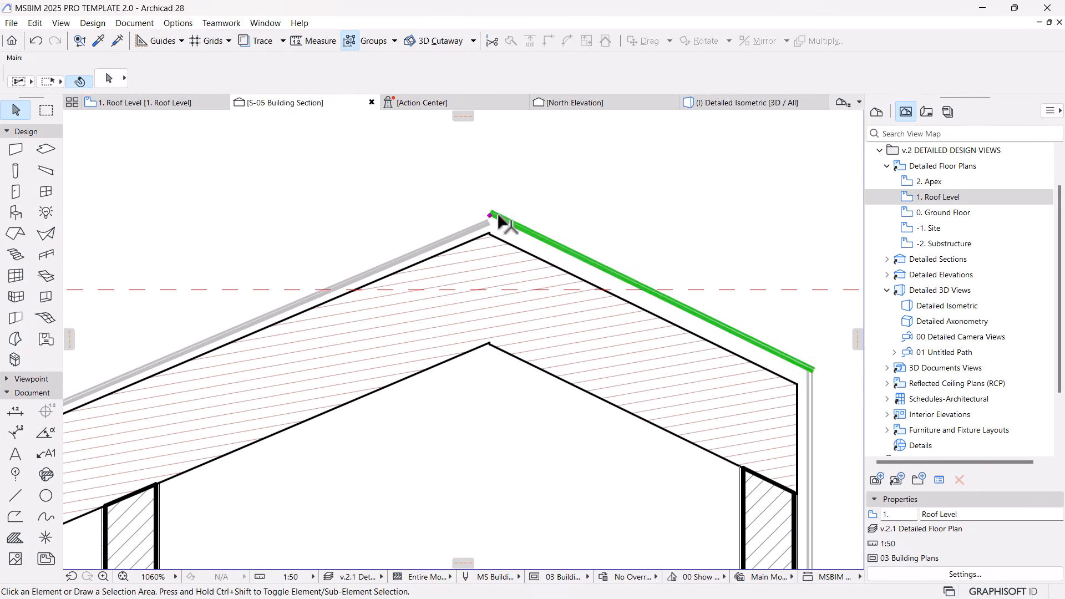
left_click(497, 225)
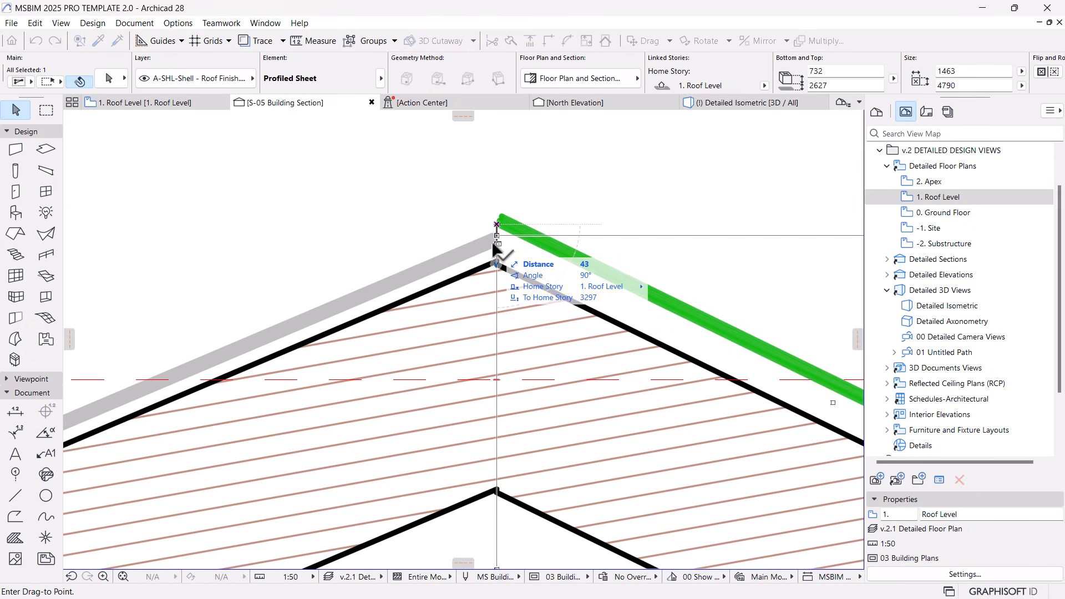
left_click(492, 242)
Measure from the slab's top to the lowered roof sheet's outer end and set the vertical sheet's height to match.
scroll(426, 188, "down", 3)
middle_click_drag(702, 320, 589, 238)
scroll(641, 266, "down", 2)
middle_click_drag(599, 302, 560, 392)
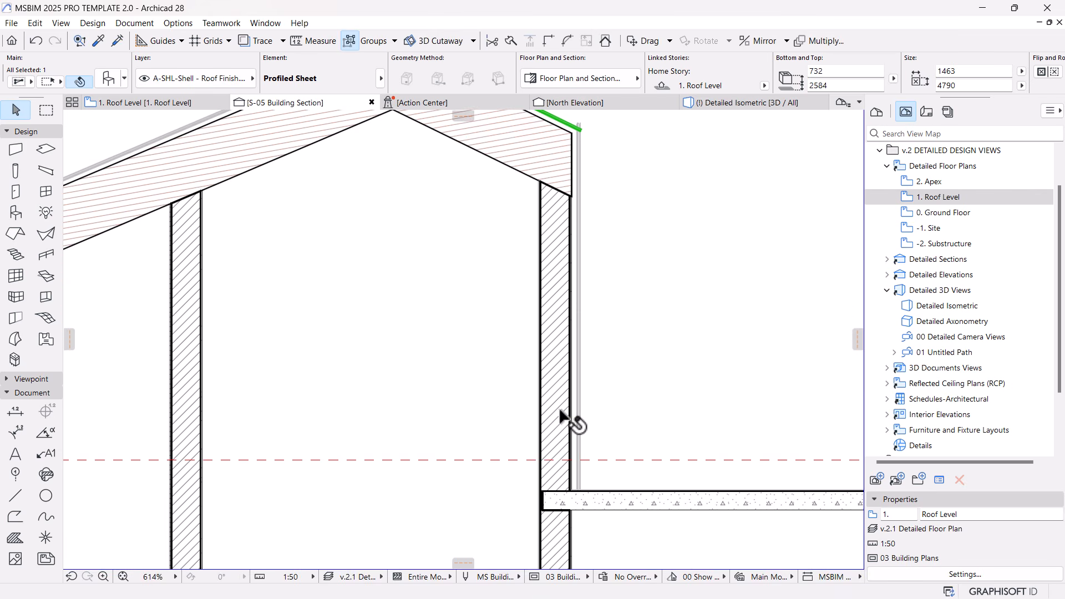
key("m")
left_click(578, 490)
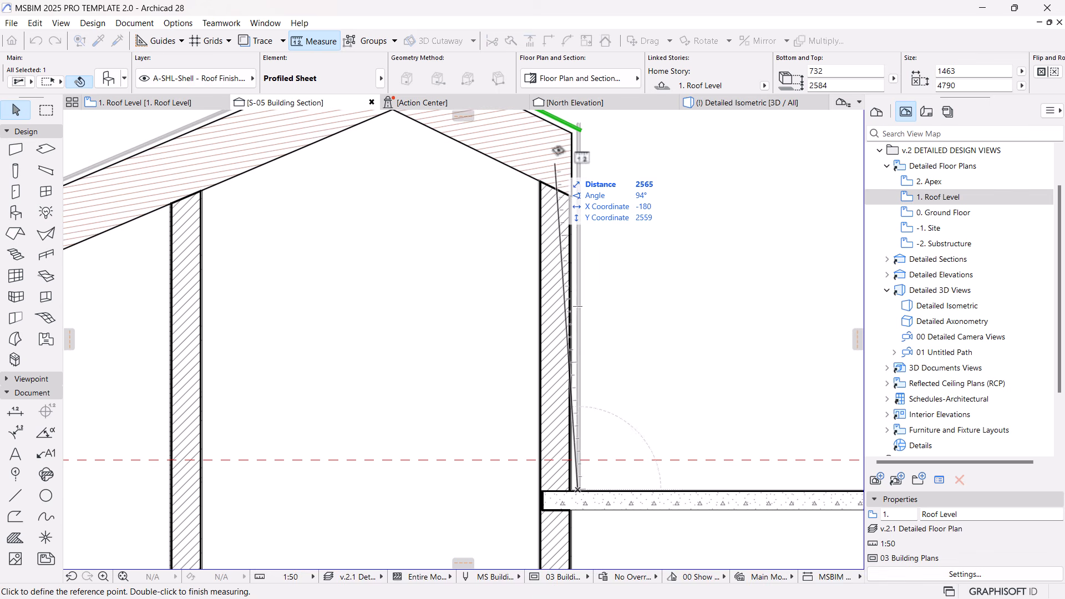
left_click(580, 128)
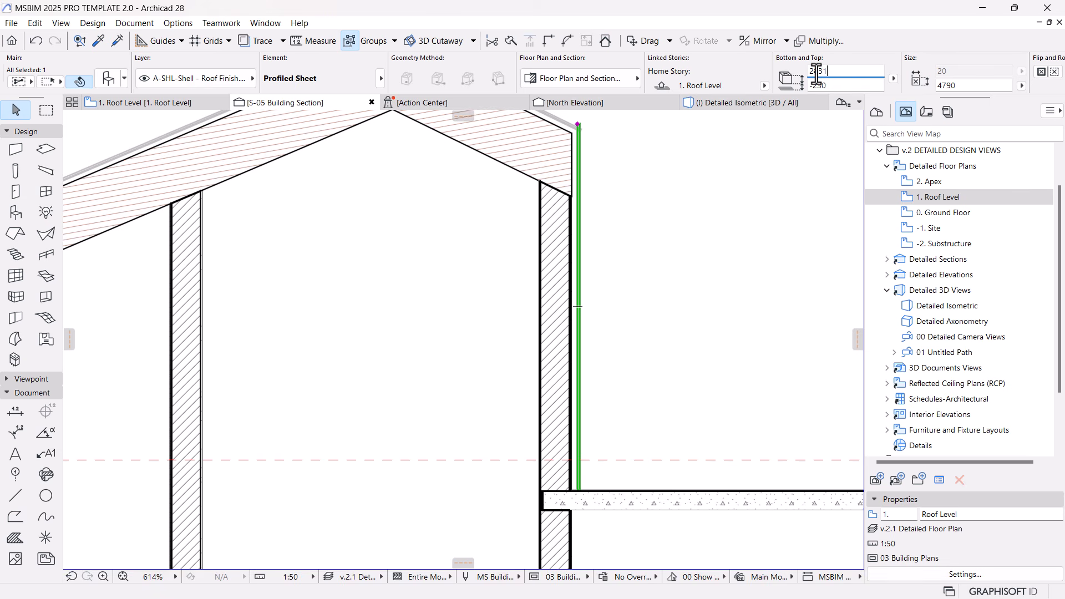
left_click(767, 160)
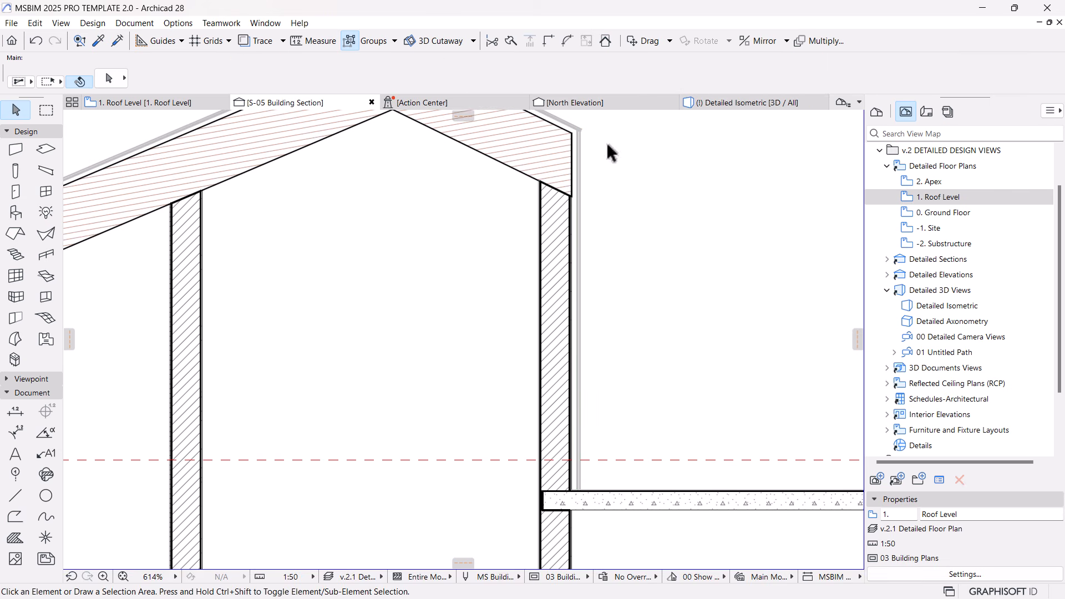
Examine the house in 3D from the garage side and the front to check the trimmed cladding sheets.
left_click(725, 103)
scroll(587, 257, "down", 3)
middle_click_drag(587, 256, 553, 387, "shift")
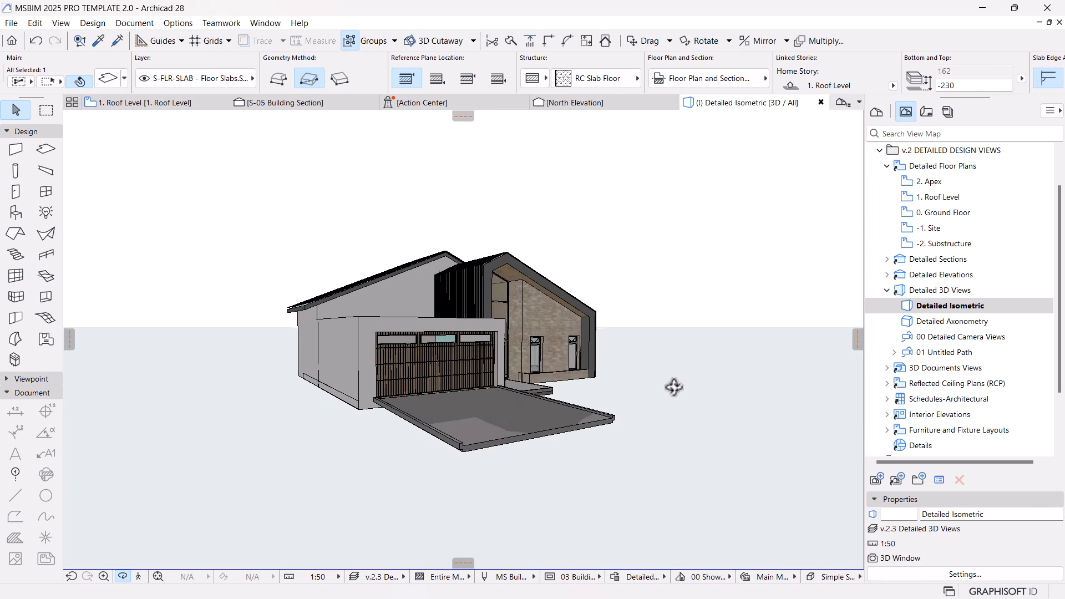
middle_click_drag(727, 387, 484, 402, "shift")
scroll(598, 301, "up", 3)
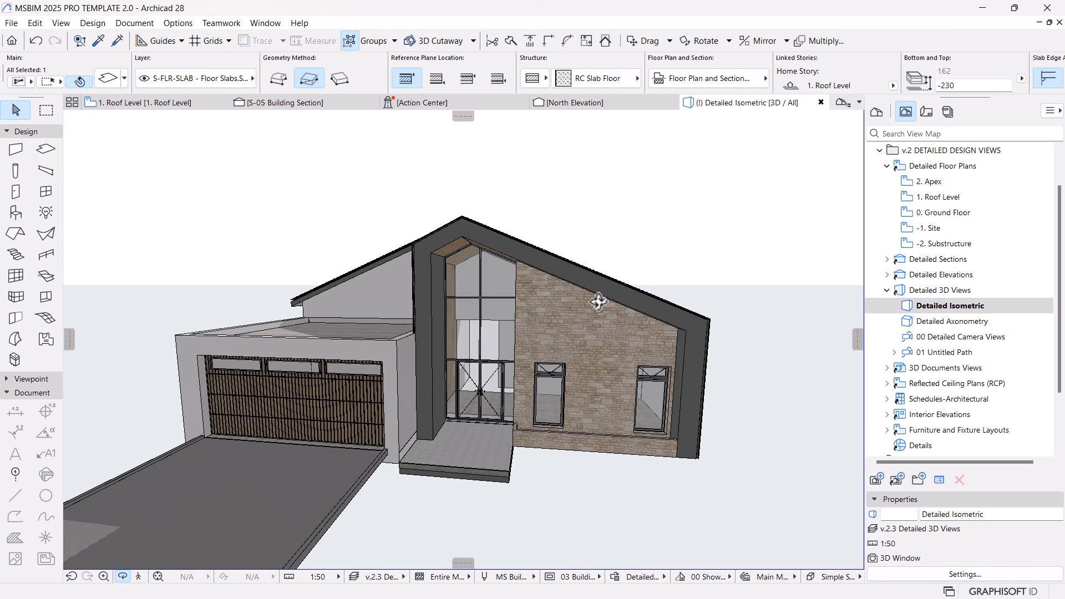
scroll(599, 302, "down", 3)
middle_click_drag(598, 301, 682, 394, "shift")
scroll(654, 355, "up", 5)
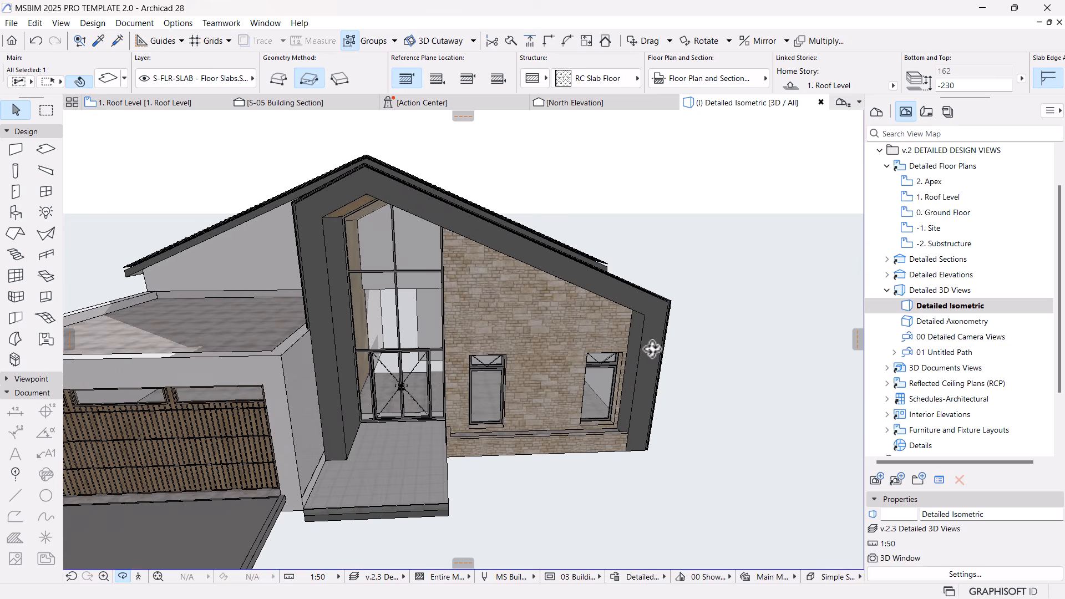
Inspect the cladding along the far wall, the roof slope and the ridge in 3D, and return to the Roof Level plan.
scroll(606, 333, "up", 4)
scroll(714, 510, "up", 5)
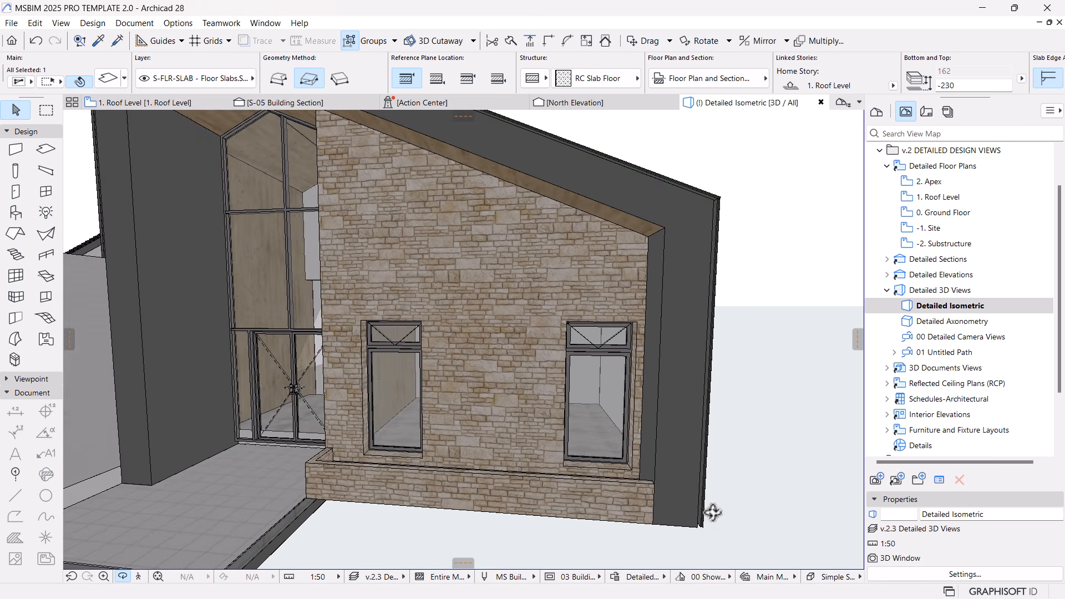
middle_click_drag(700, 514, 575, 509)
middle_click_drag(567, 258, 631, 481)
scroll(340, 318, "down", 1)
middle_click_drag(340, 318, 622, 368)
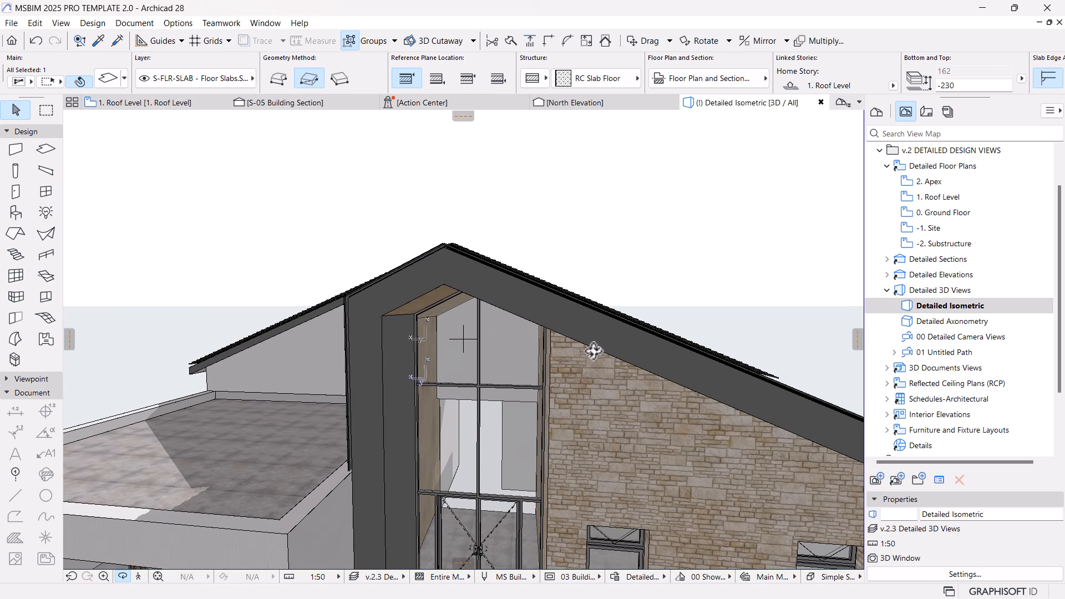
middle_click_drag(336, 381, 481, 372, "shift")
scroll(481, 372, "down", 2)
middle_click_drag(685, 438, 520, 428, "shift")
scroll(577, 463, "down", 2)
left_click(138, 105)
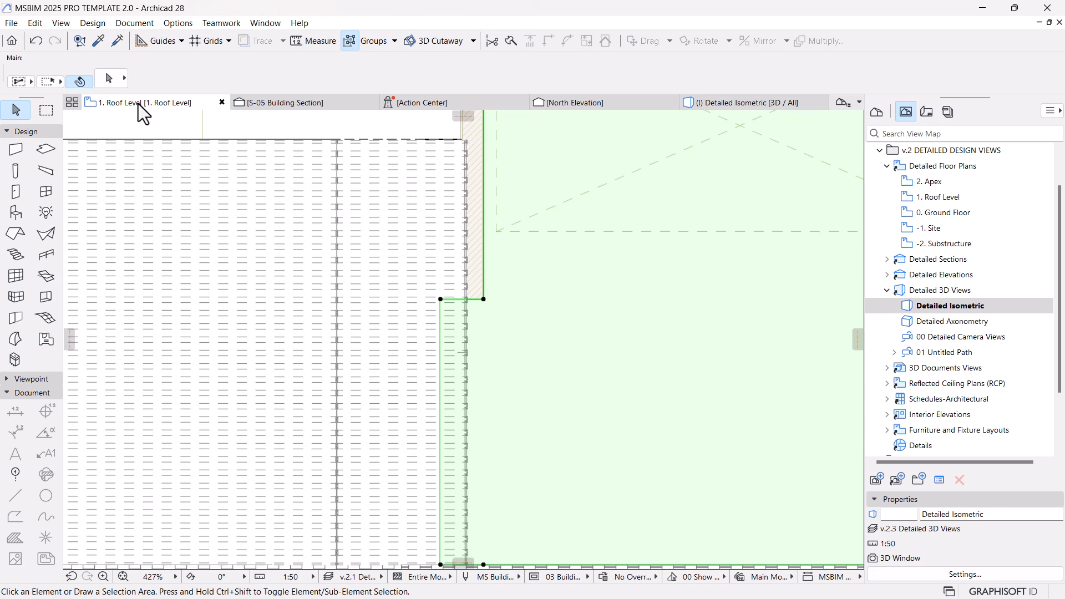
In the Ground Floor plan, set up a rectangular column with Steel - Structural as its building material.
left_click(461, 245)
scroll(462, 247, "down", 5)
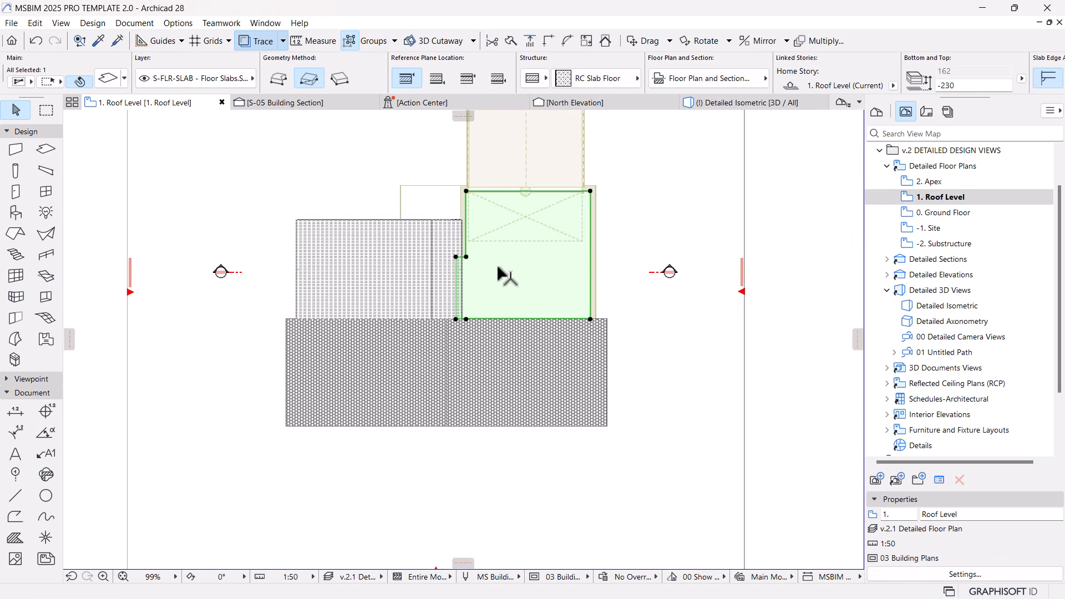
double_click(974, 213)
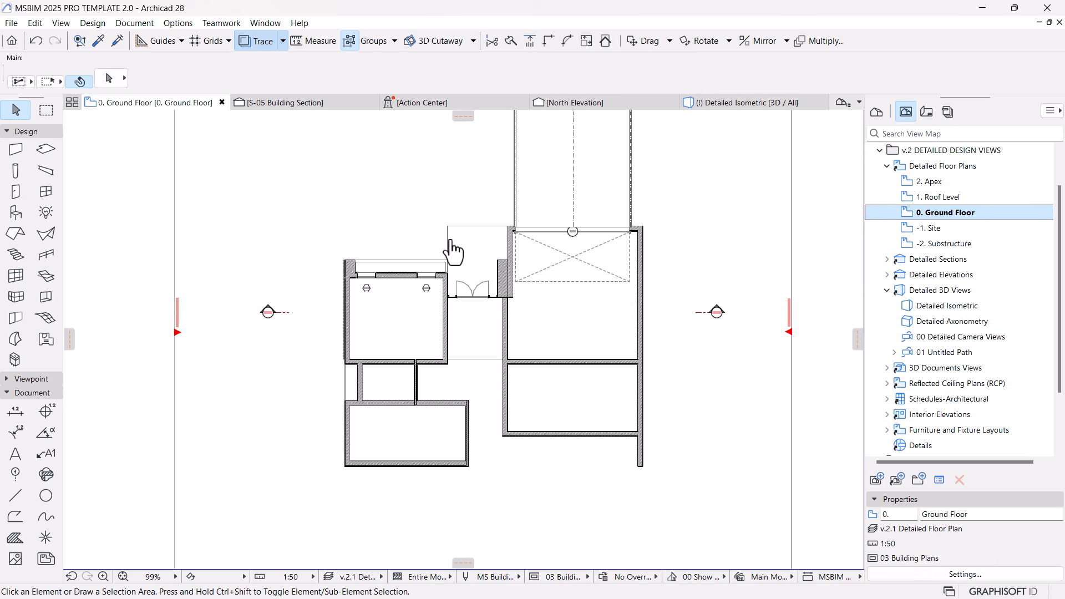
scroll(334, 243, "up", 5)
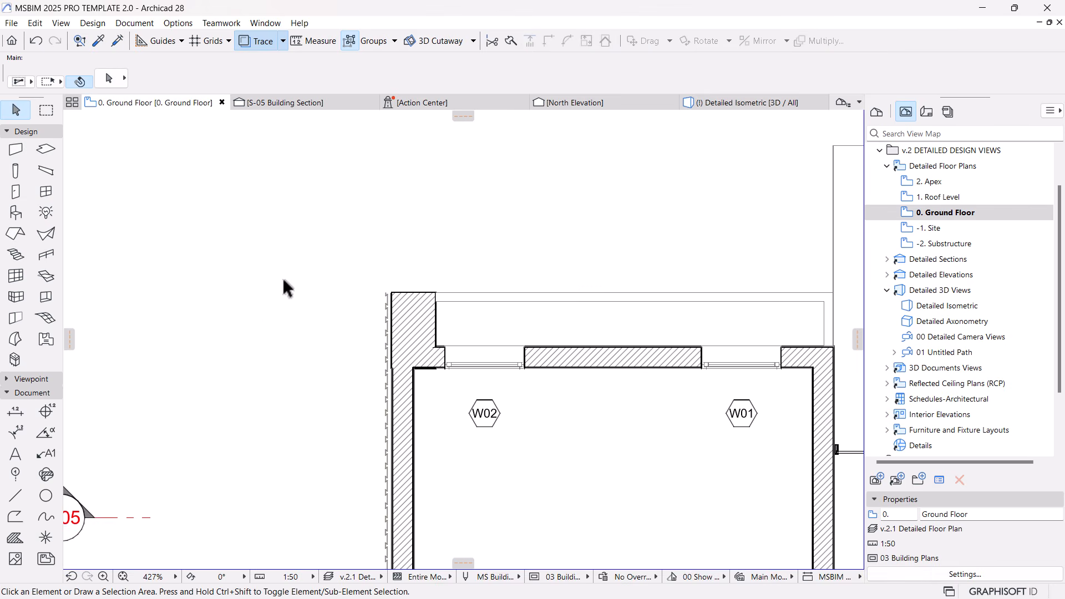
left_click(15, 172)
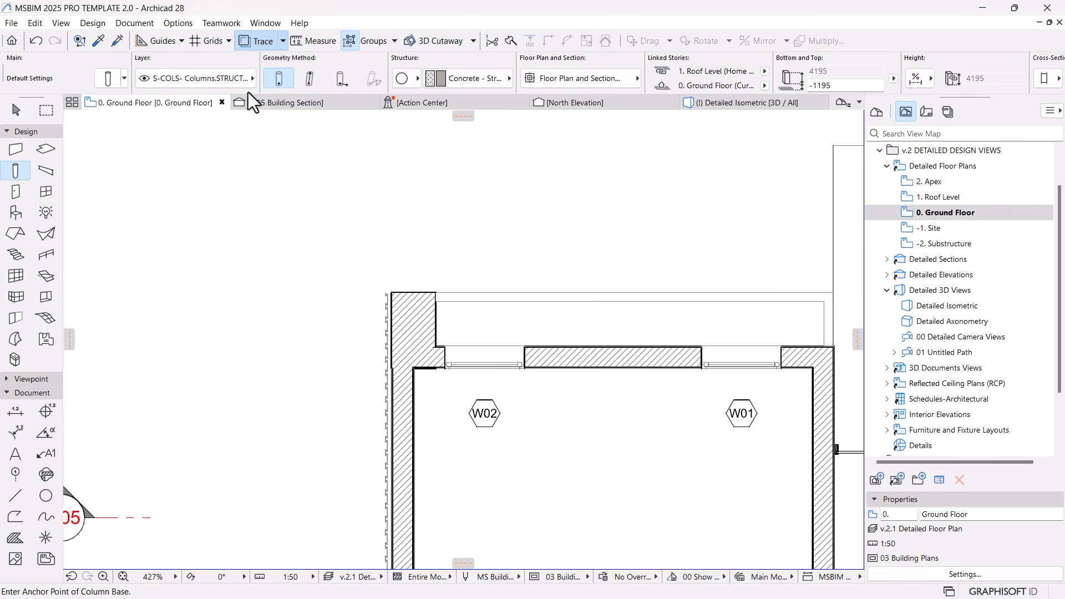
left_click(400, 78)
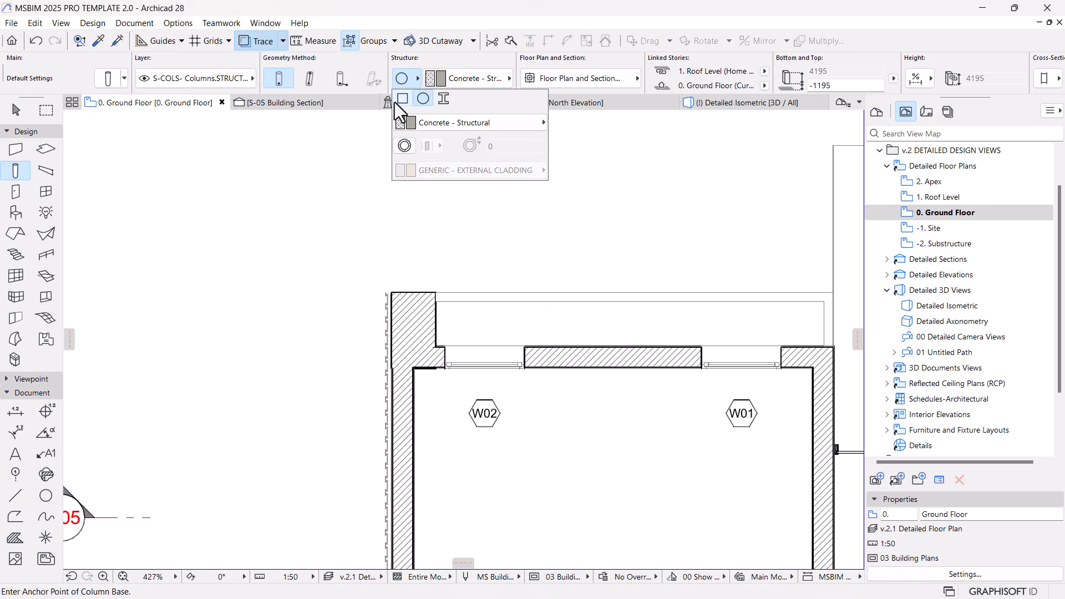
left_click(401, 100)
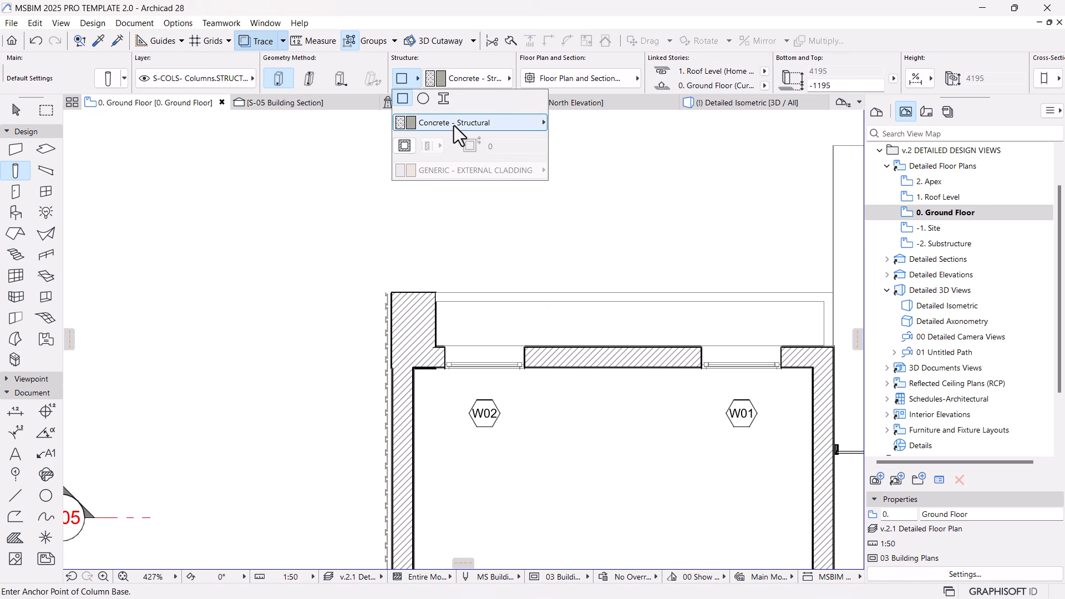
left_click(454, 123)
type("stee")
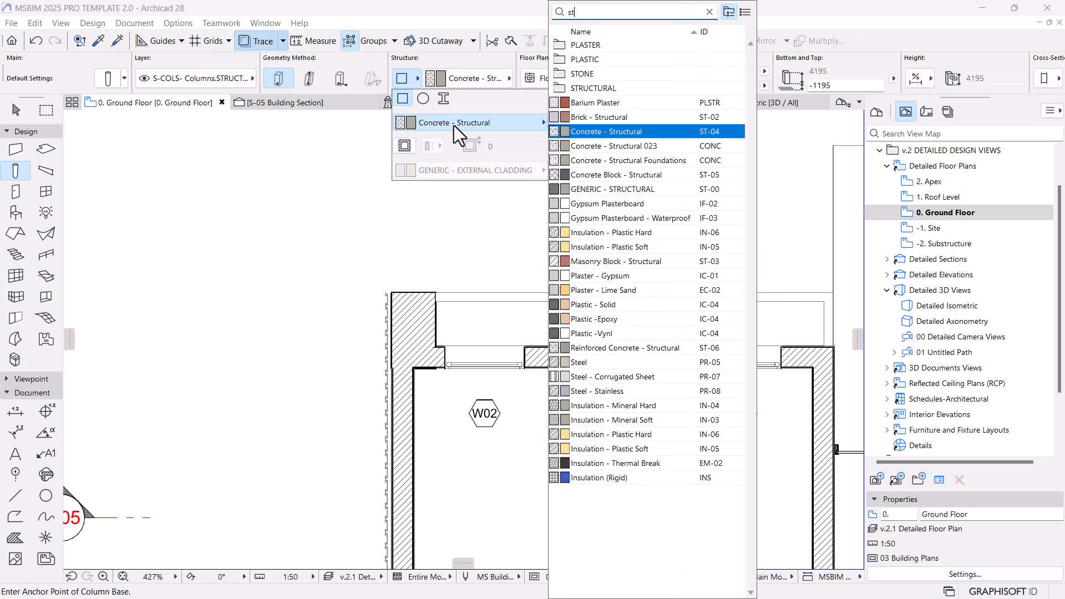
left_click(589, 87)
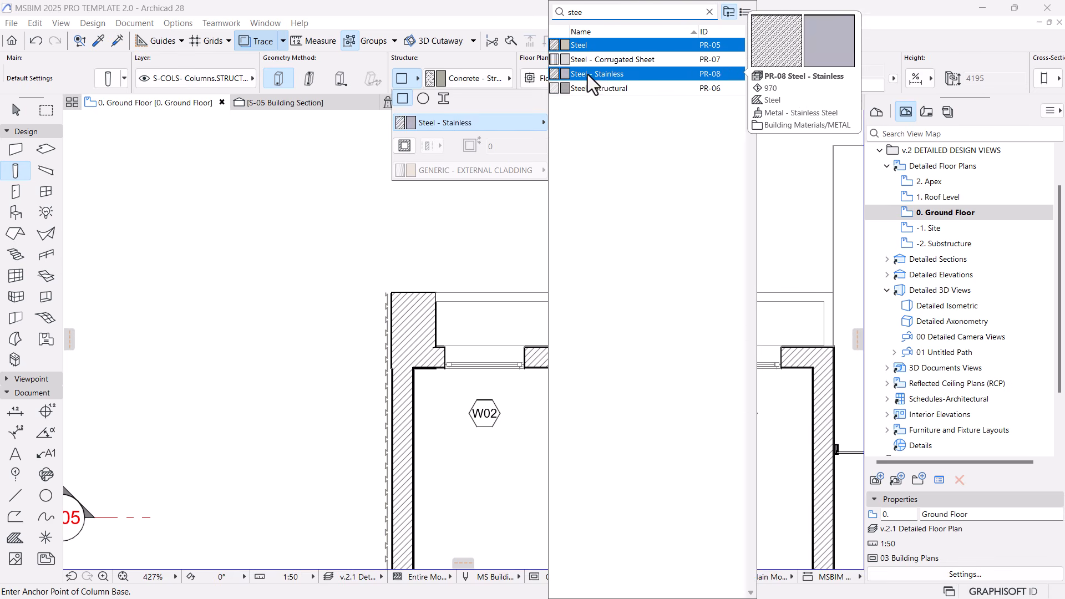
left_click(590, 87)
Place the column at the outer corner of the front wall next to window W02 and set its cross-section to 50 × 150.
scroll(383, 290, "up", 5)
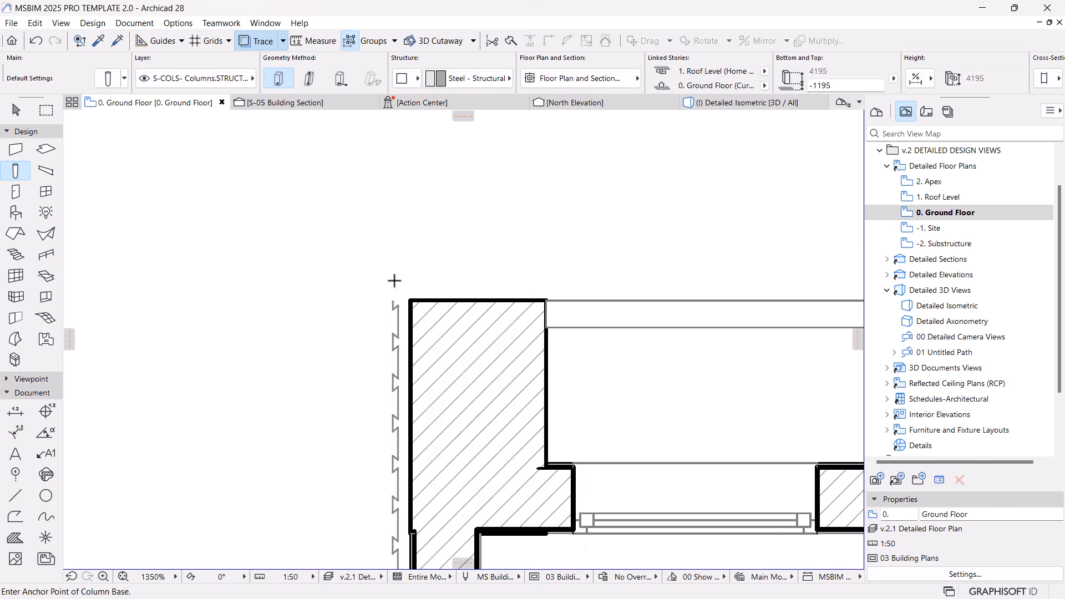
left_click(420, 305)
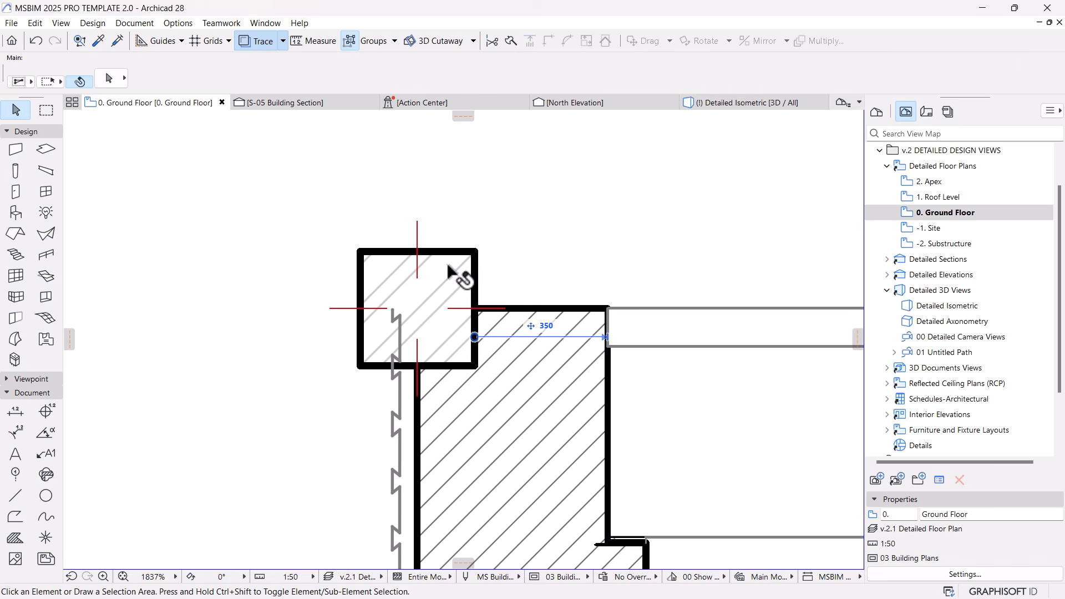
scroll(694, 78, "right", 5)
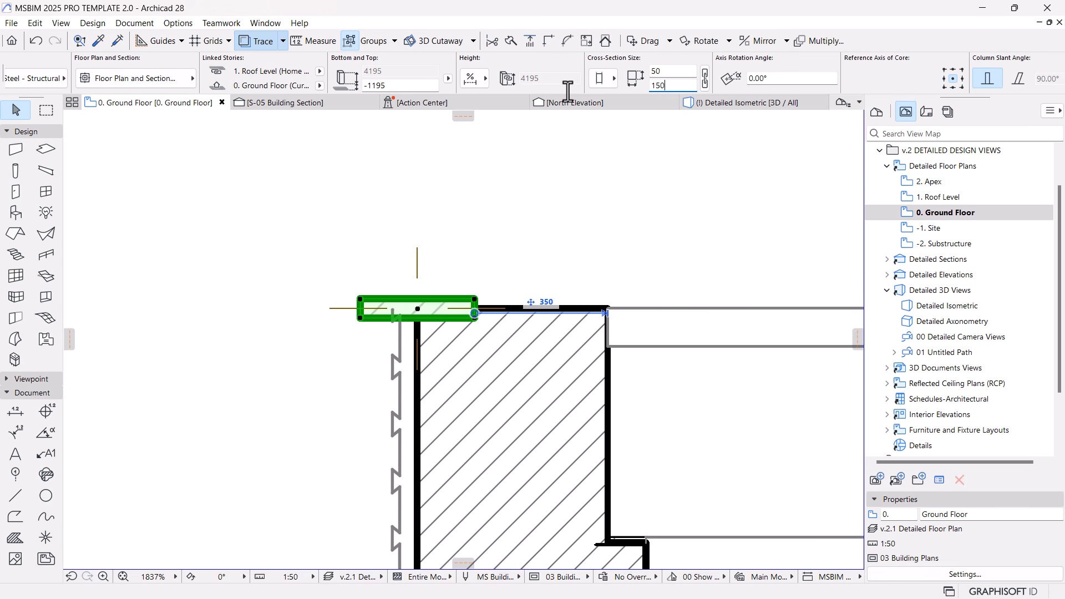
In the 3D view, stretch the corner column's base to the bottom of the side cladding and its head to the roof edge.
left_click(690, 104)
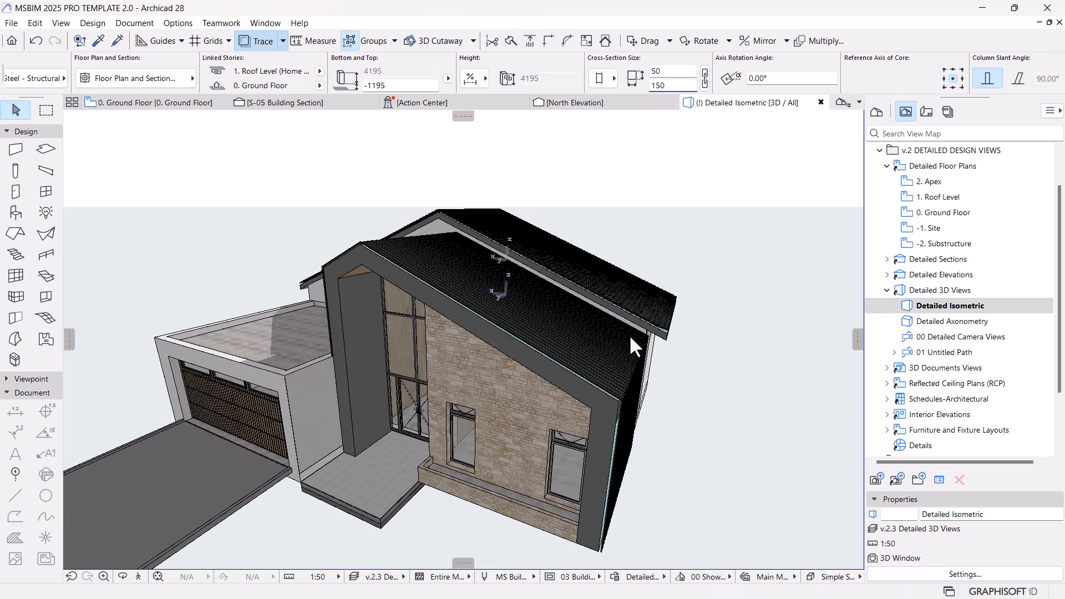
scroll(565, 443, "up", 5)
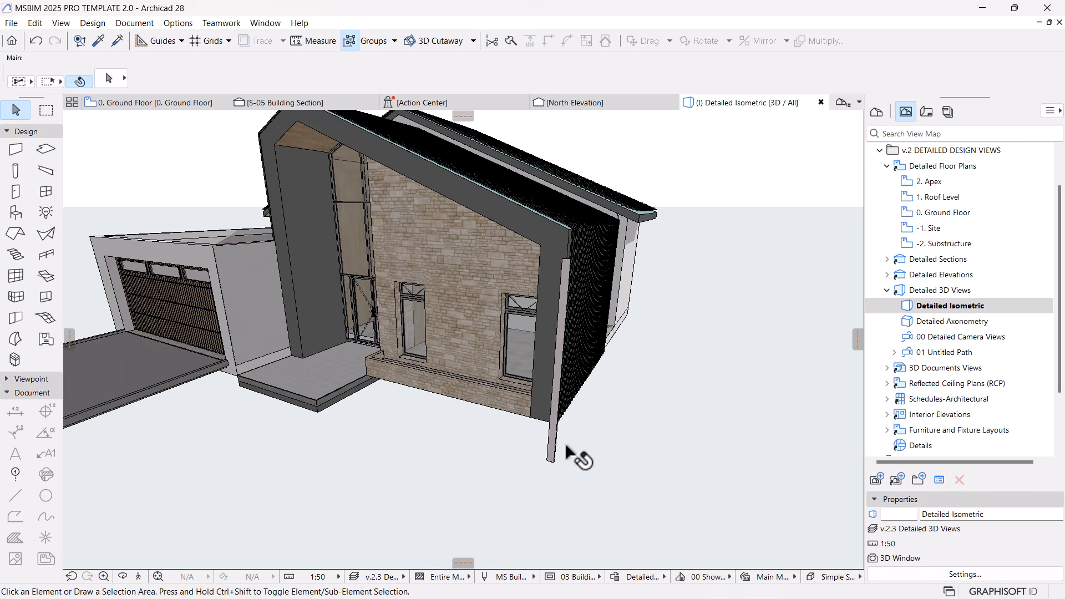
key("o")
left_click_drag(597, 376, 520, 278)
key("Escape")
left_click(506, 389)
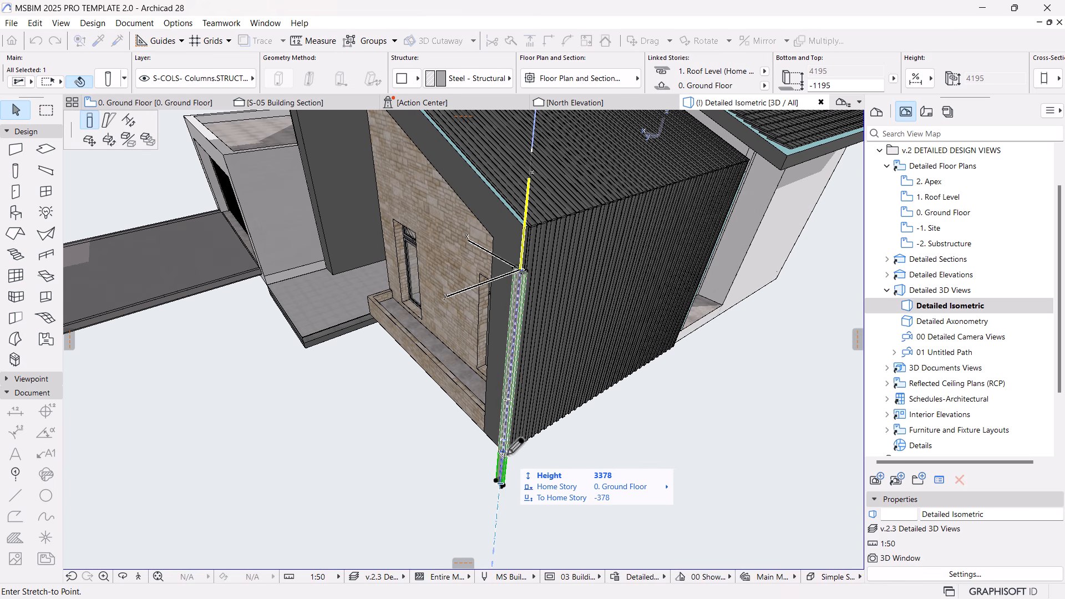
key("Escape")
left_click(521, 270)
left_click(526, 224)
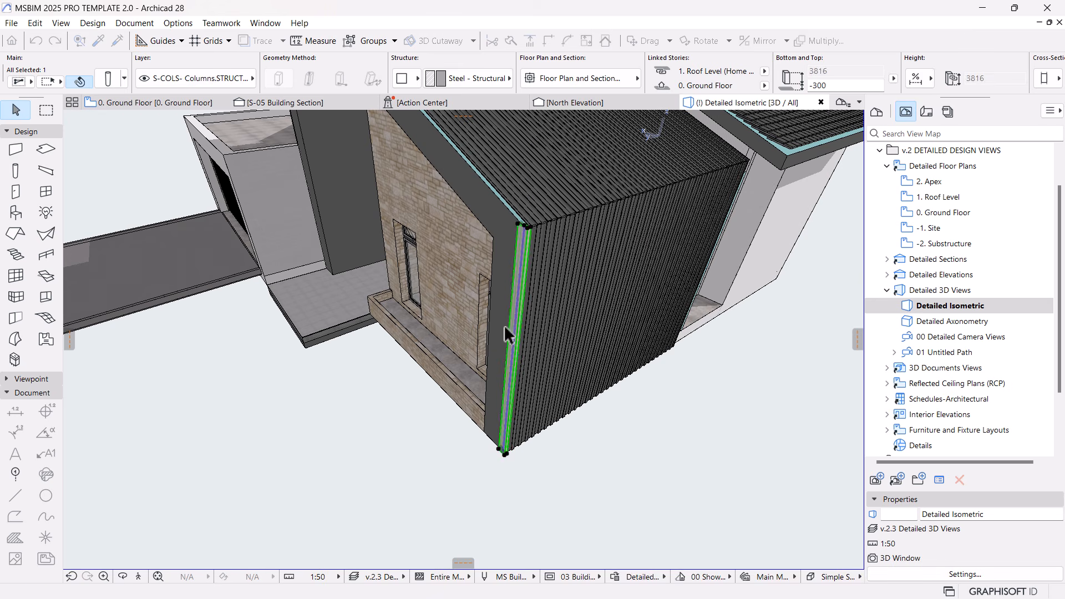
Reduce the corner column's cross-section to 50 × 100.
key("Escape")
middle_click_drag(576, 408, 530, 304, "shift")
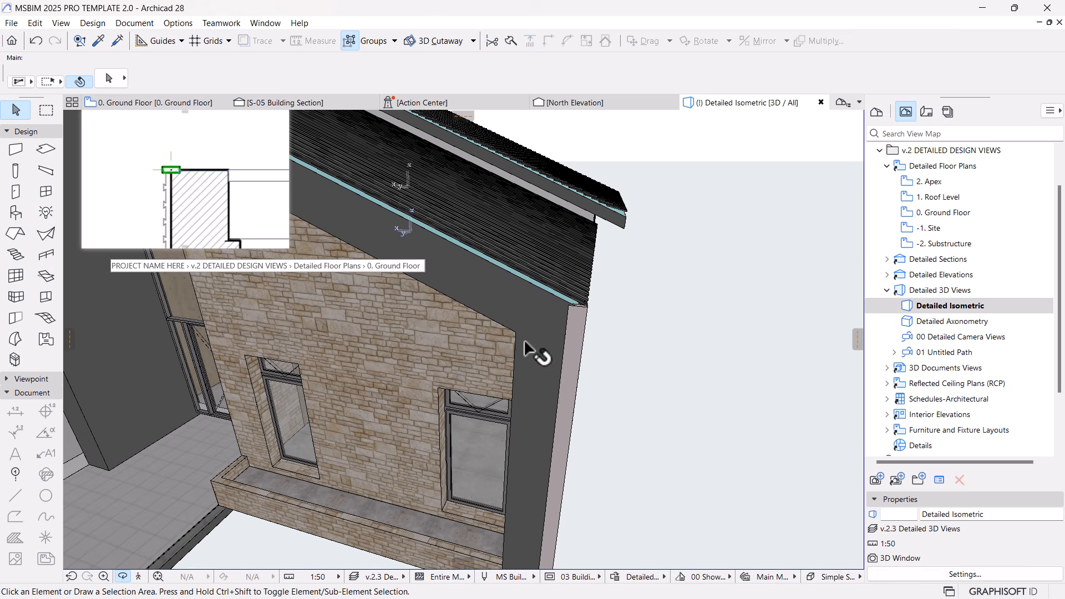
left_click(574, 324)
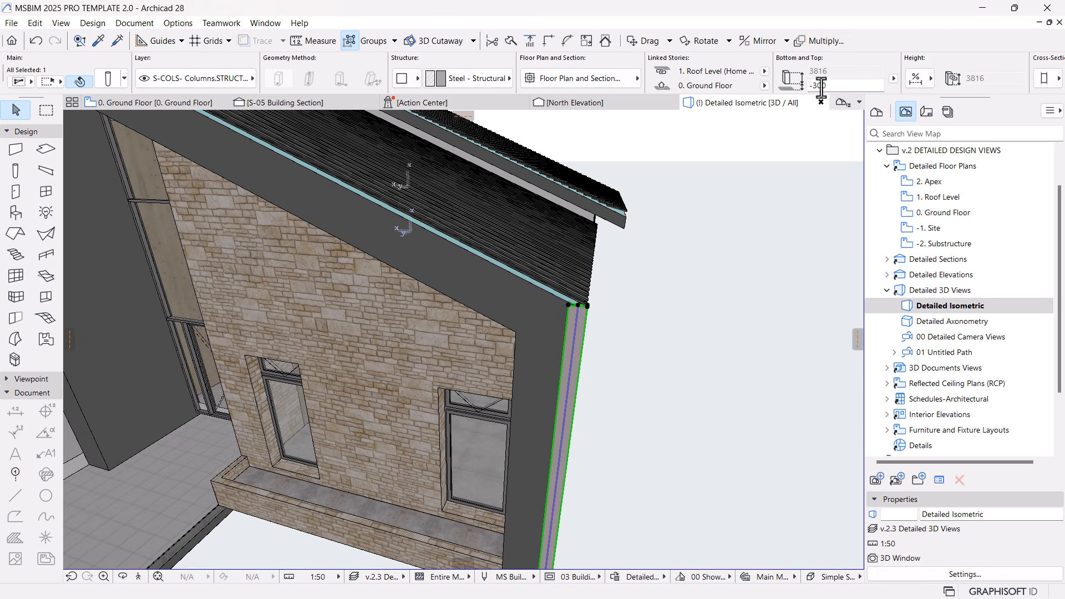
scroll(794, 89, "down", 5)
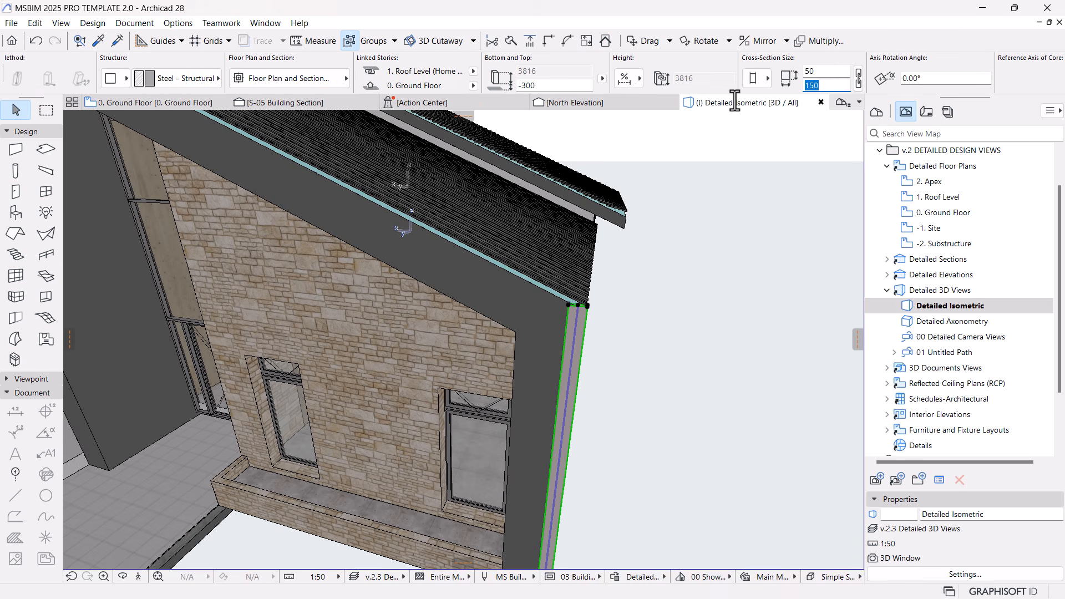
scroll(593, 335, "down", 2)
middle_click_drag(592, 336, 580, 308)
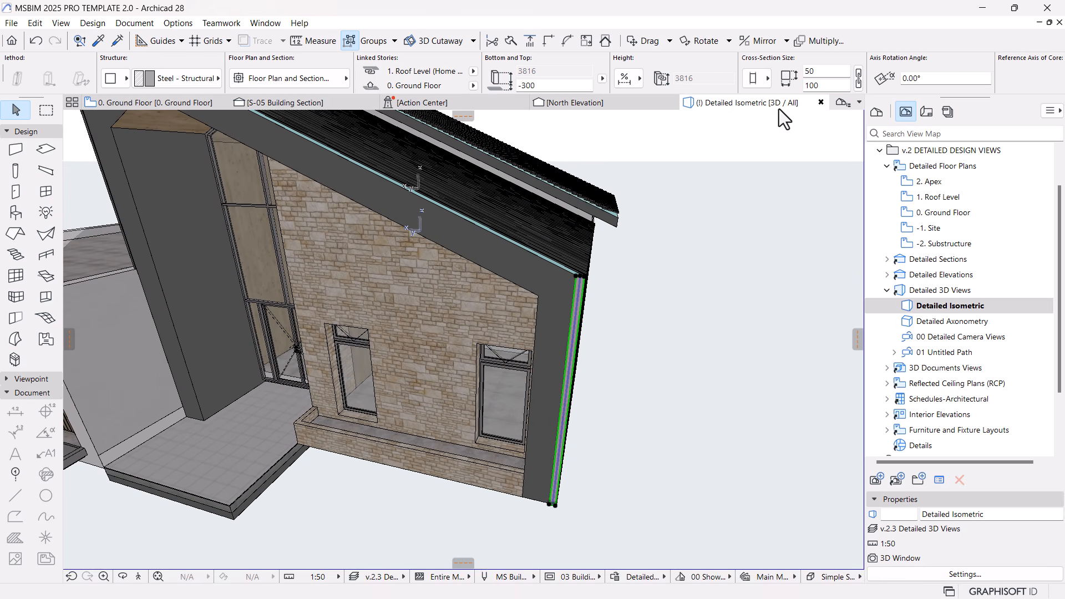
scroll(127, 78, "up", 5)
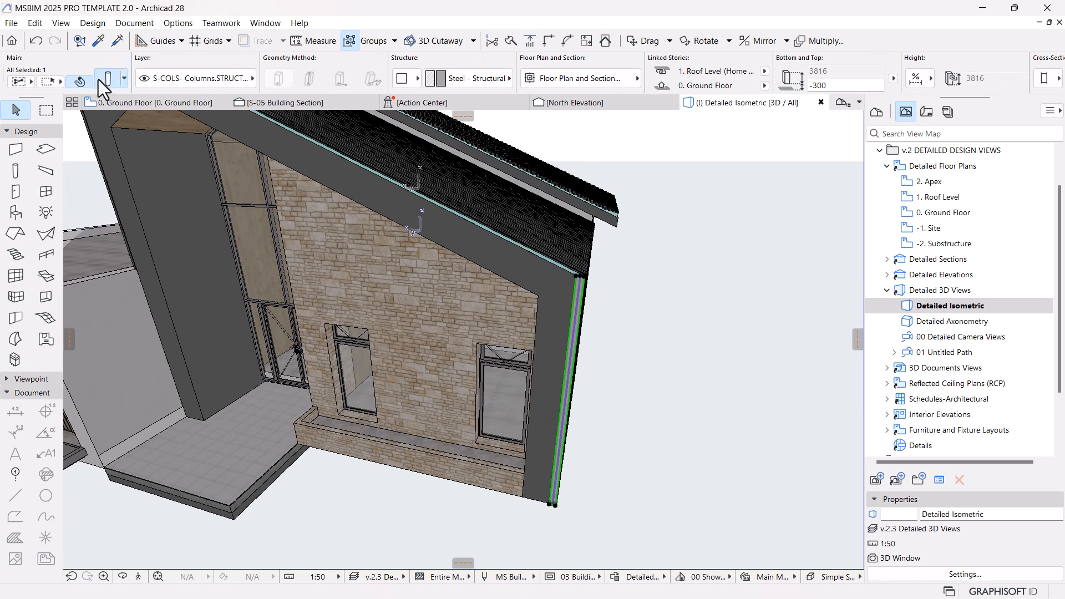
Override the corner column's surfaces with Metal - Finish - Aluminum.
left_click(100, 81)
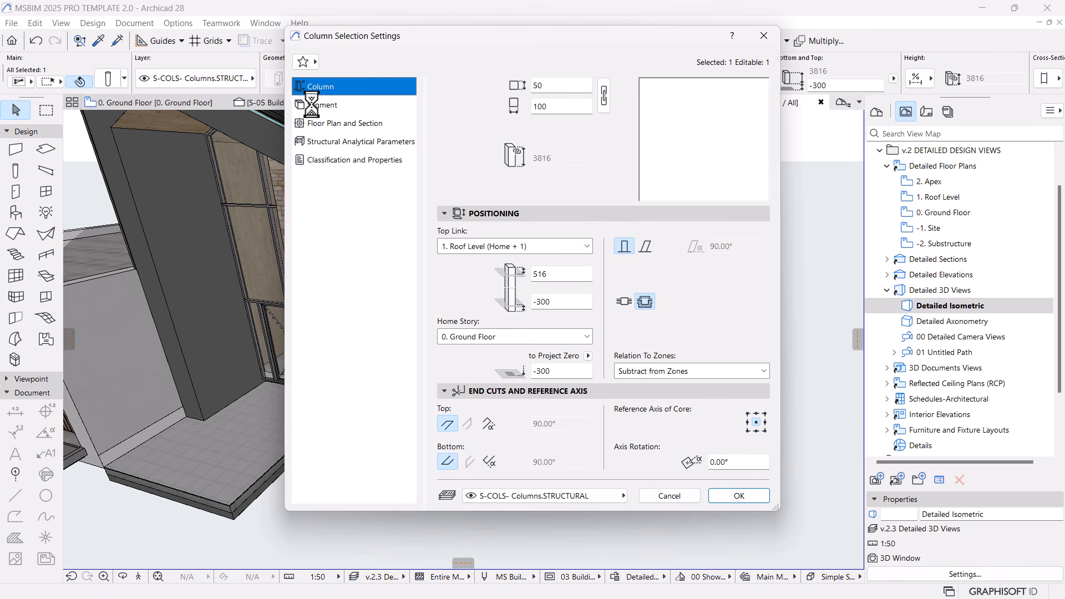
left_click(311, 104)
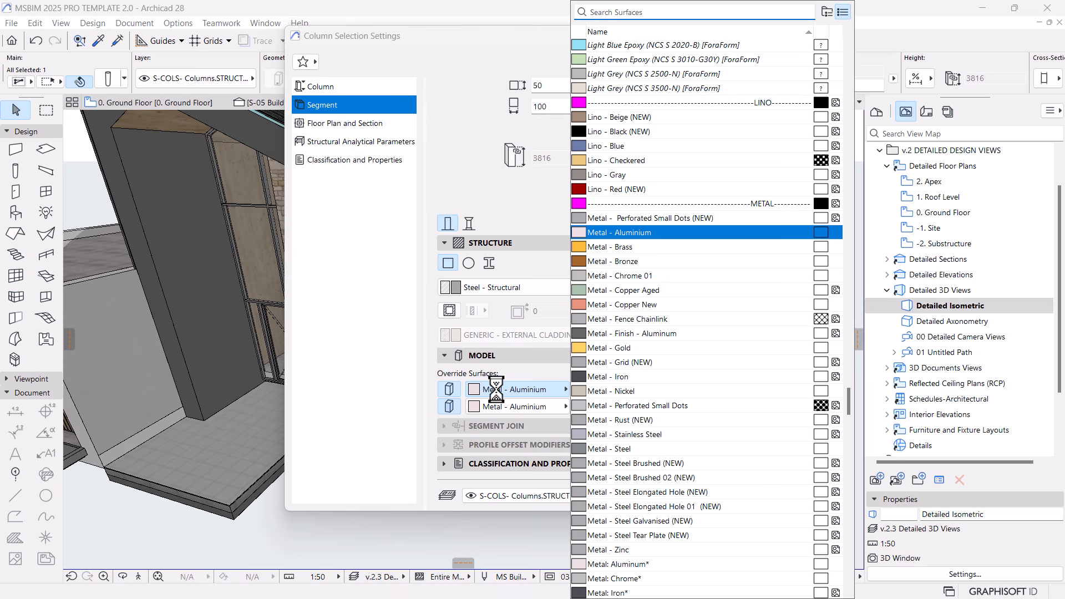
type("metal")
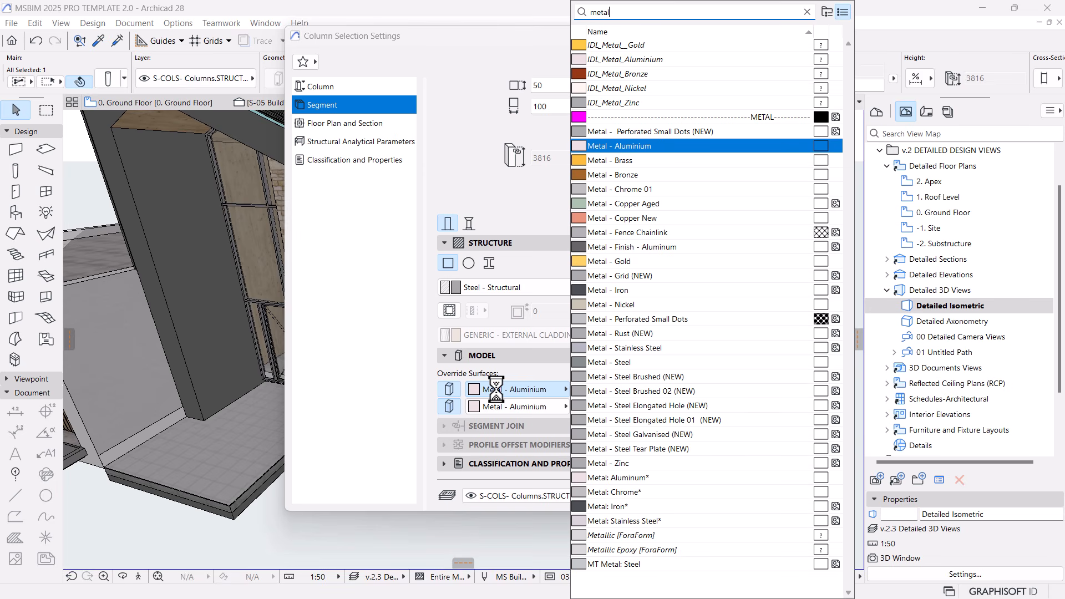
left_click(668, 251)
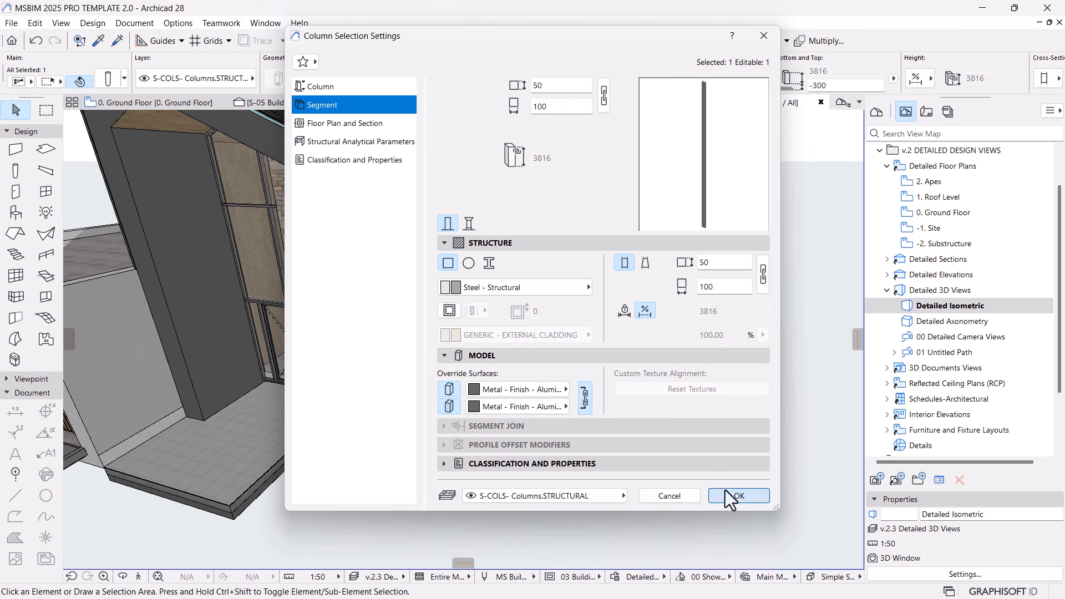
left_click(738, 496)
Examine in 3D how the corner column's head meets the roof sheet and the exposed roof edge.
key("o")
scroll(684, 422, "down", 3)
left_click_drag(637, 478, 537, 369)
scroll(577, 350, "up", 3)
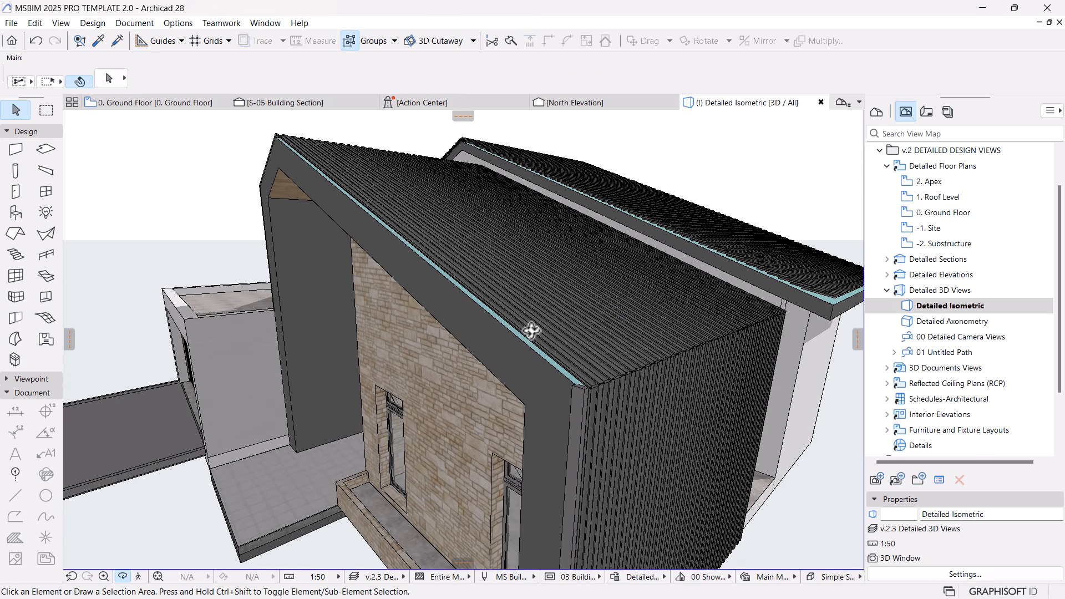
scroll(599, 350, "up", 5)
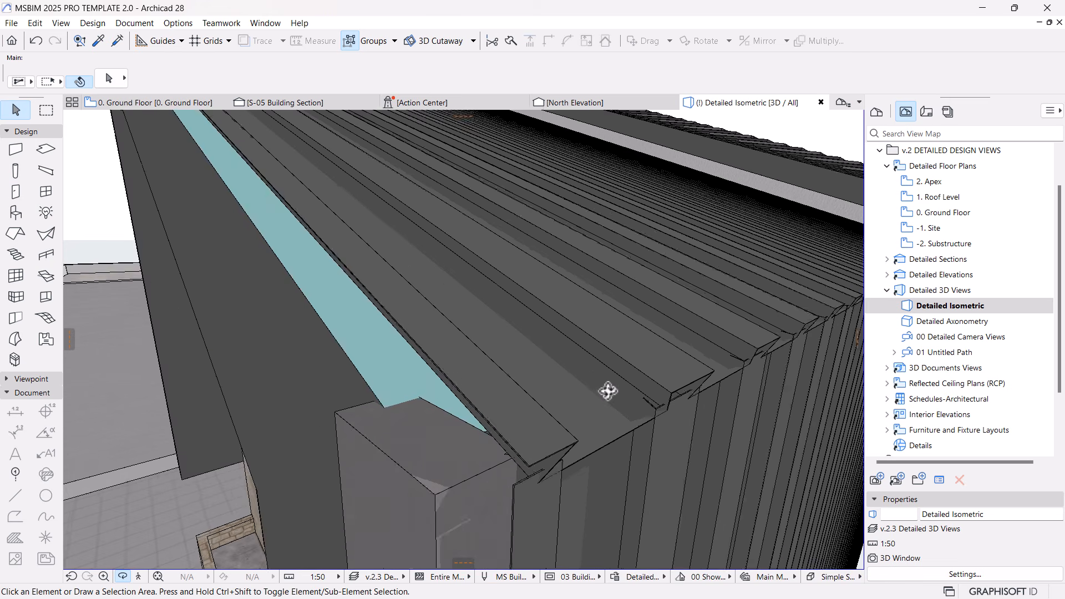
scroll(612, 396, "down", 6)
left_click_drag(583, 383, 595, 407)
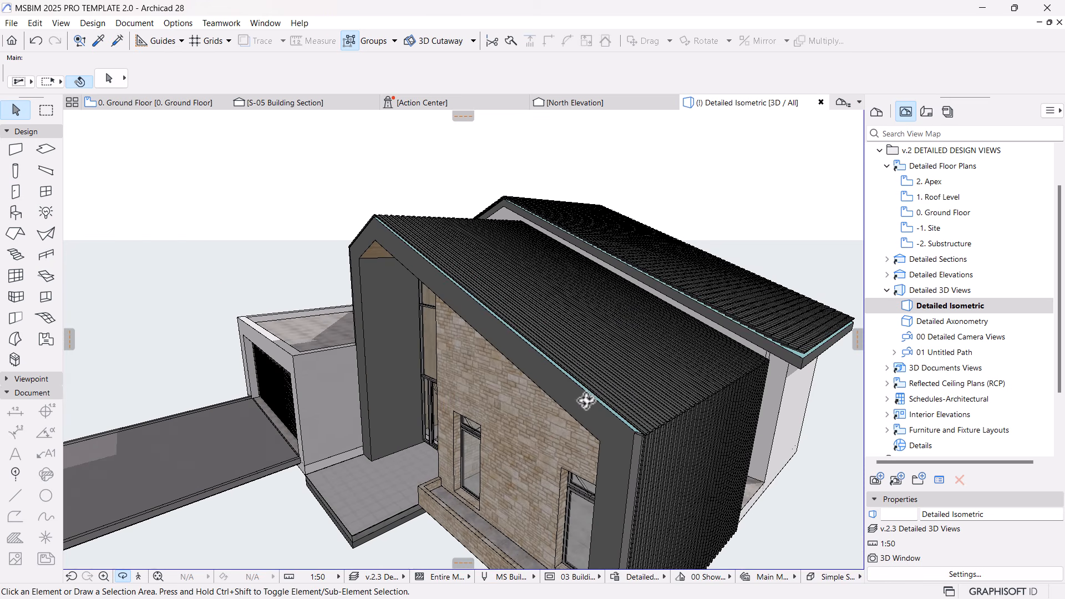
Set up a rectangular beam in Steel - Structural with Metal - Finish - Aluminum surfaces and a 50 × 100 cross-section for the front roof edge.
left_click(47, 172)
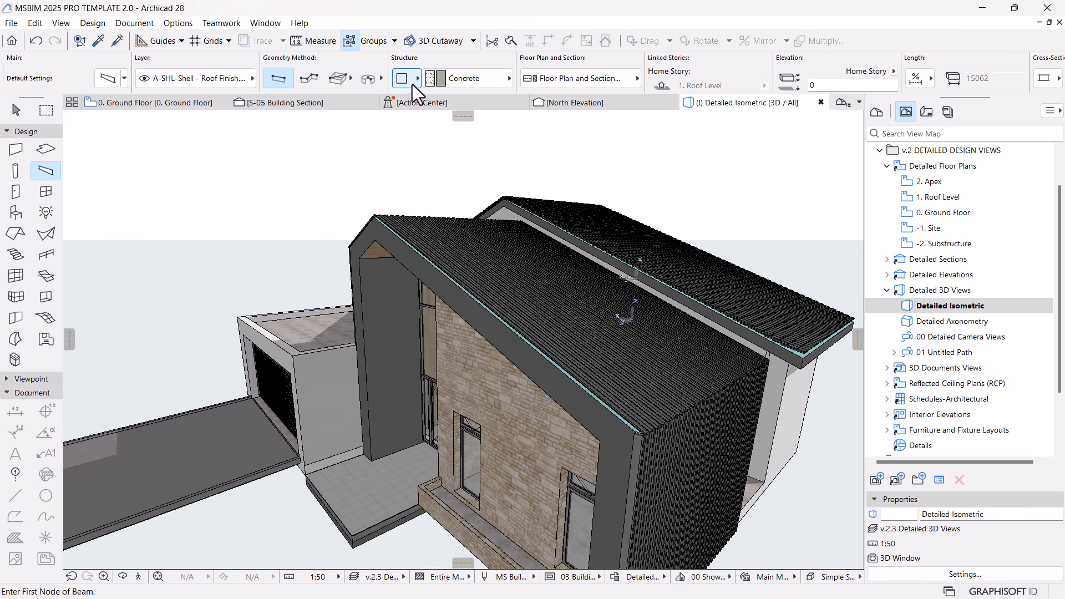
left_click(468, 79)
type("steel")
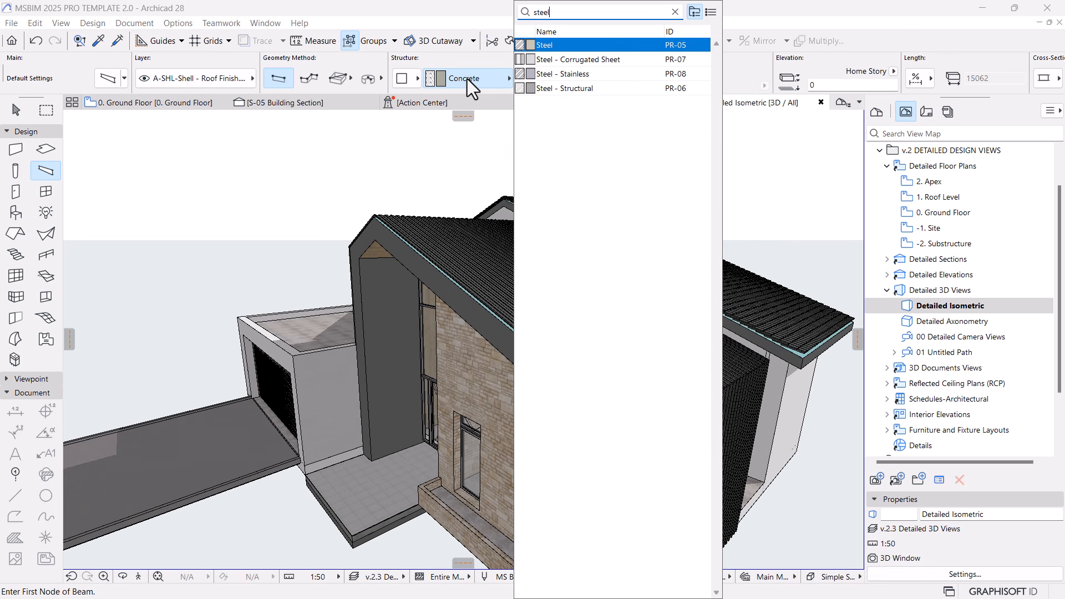
left_click(563, 89)
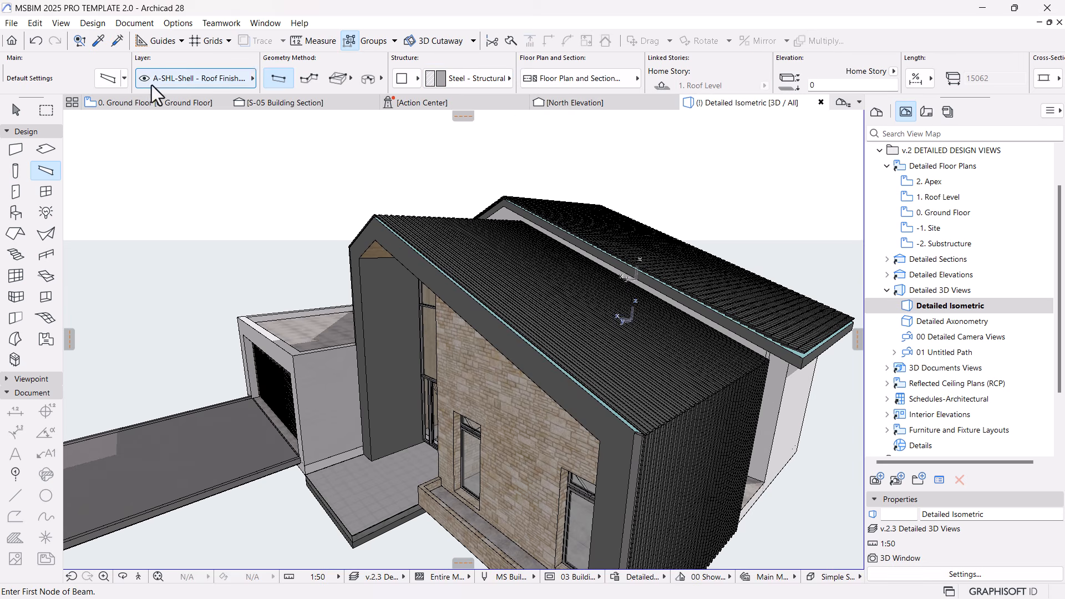
left_click(107, 78)
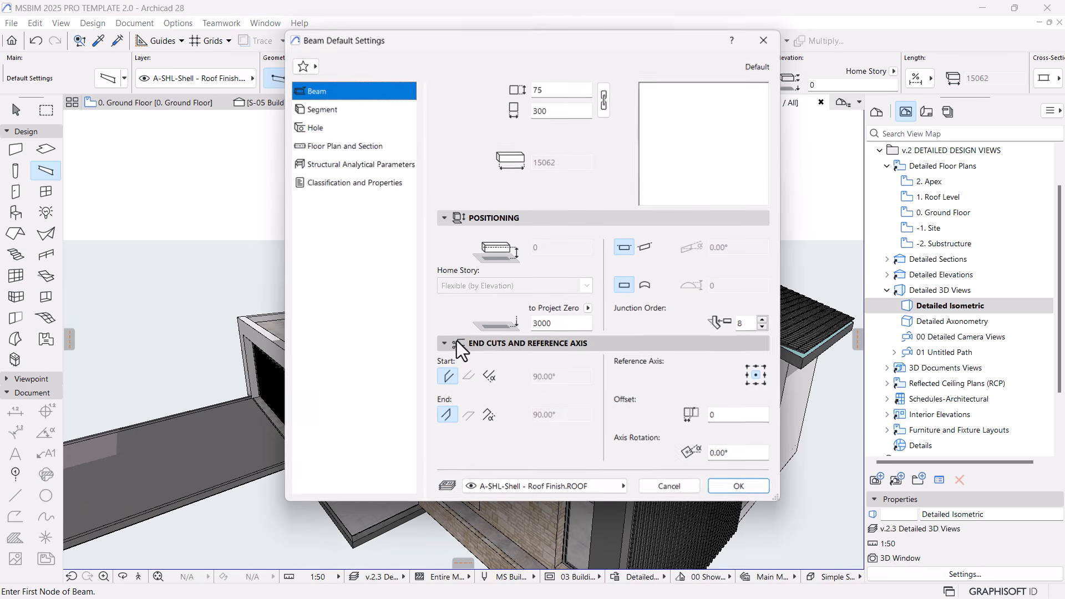
left_click(328, 109)
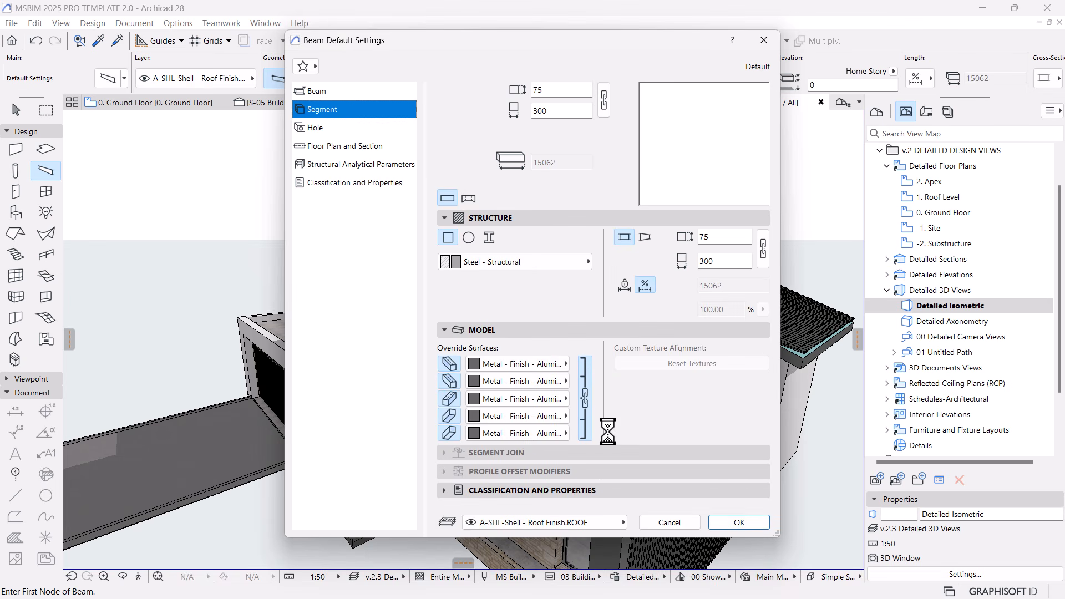
left_click(740, 524)
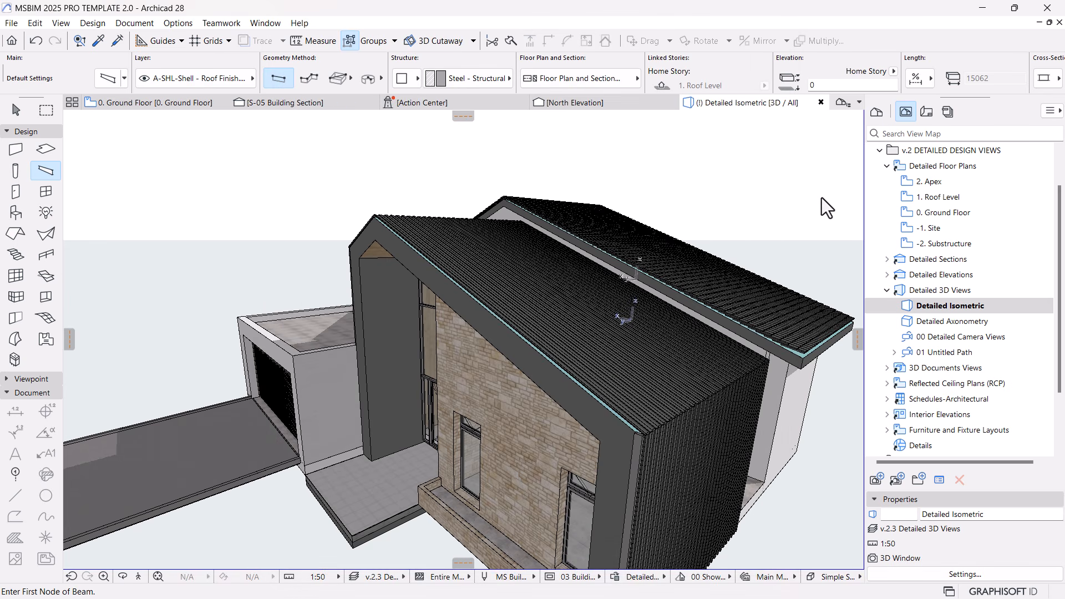
scroll(705, 75, "down", 5)
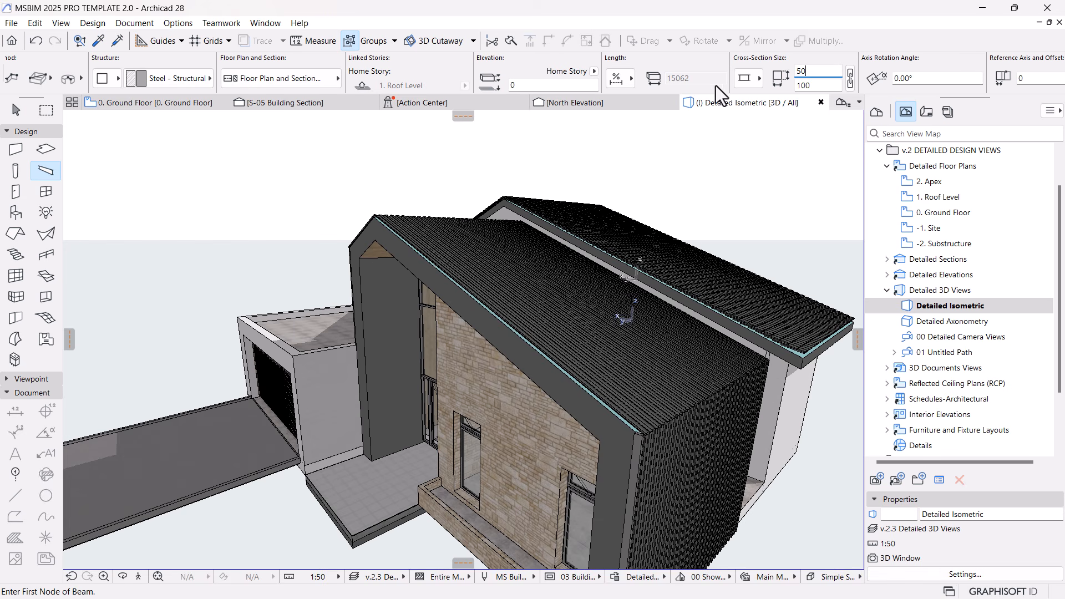
scroll(638, 433, "up", 8)
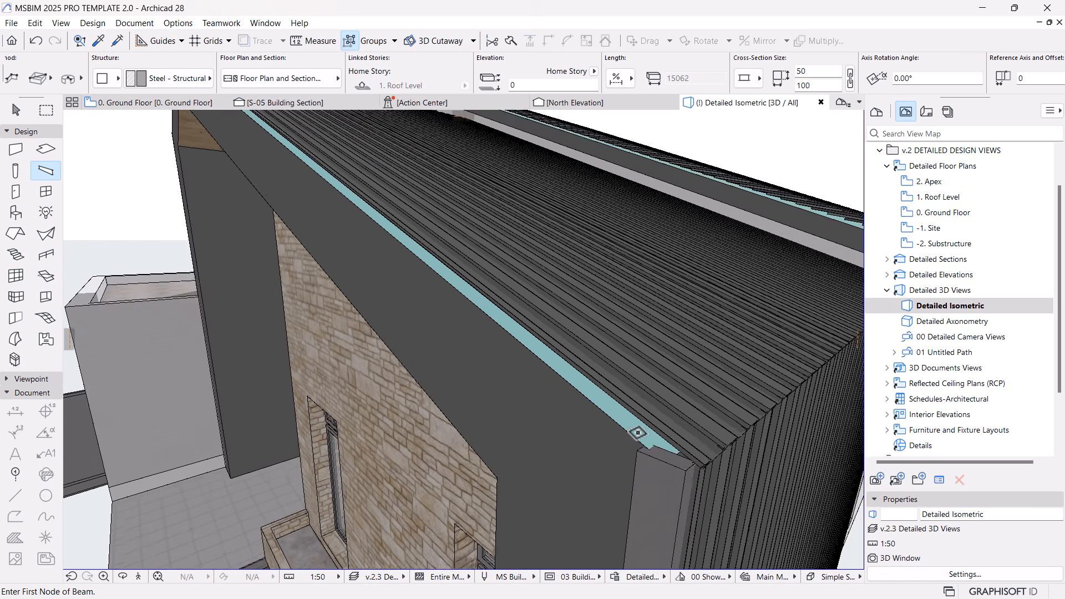
Draw a beam along the long front slope of the roof, from the corner column's head up to the ridge.
left_click(638, 433)
scroll(730, 520, "down", 6)
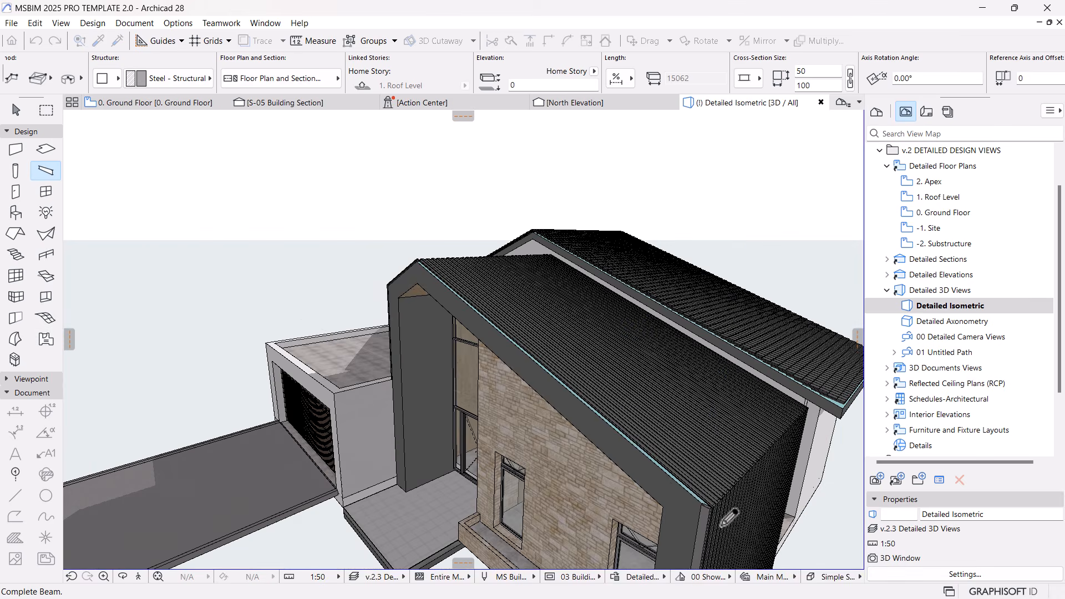
scroll(363, 241, "up", 6)
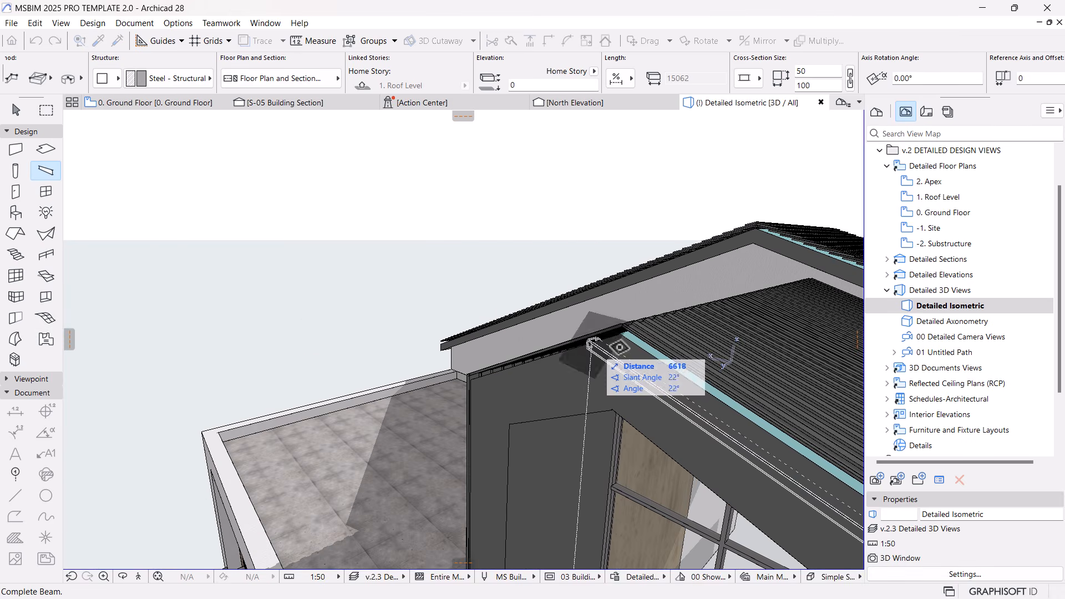
scroll(566, 349, "up", 2)
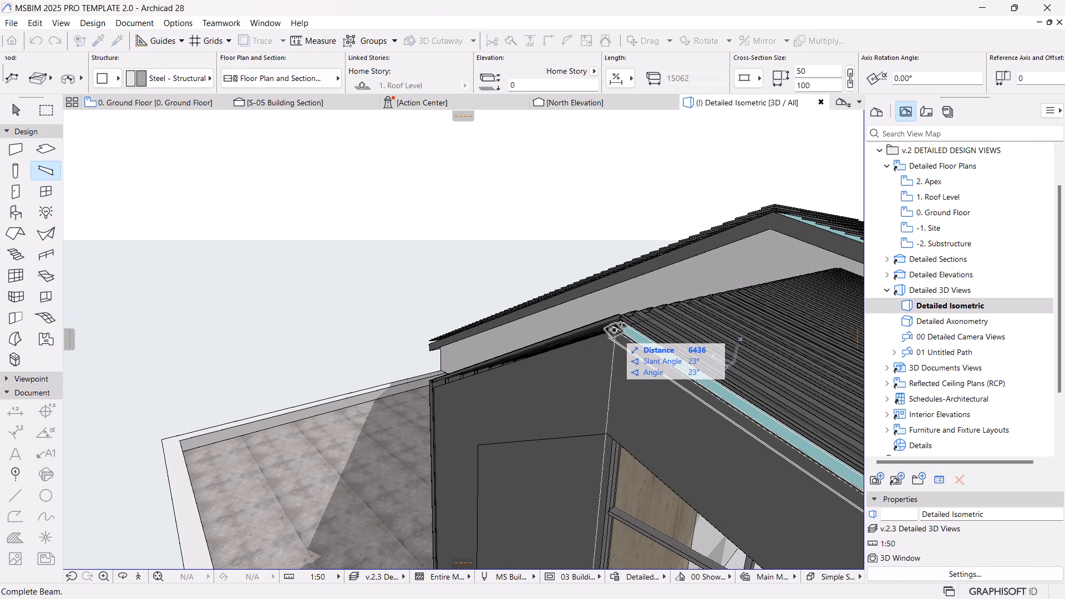
scroll(613, 330, "up", 3)
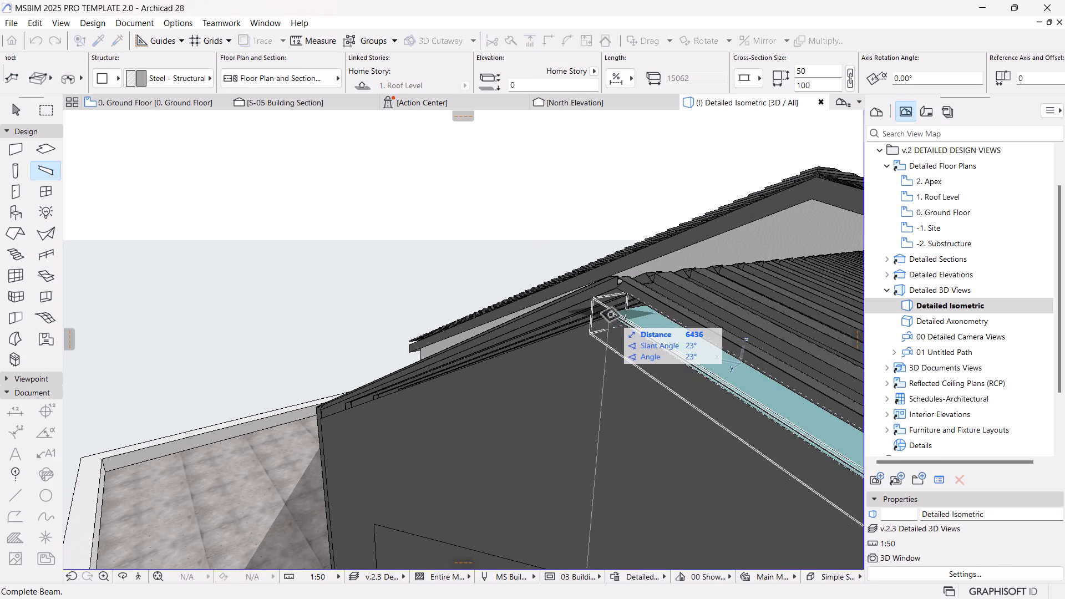
left_click(610, 315)
Draw a matching beam along the short front slope, from its lower roof corner up towards the ridge.
scroll(381, 385, "up", 3)
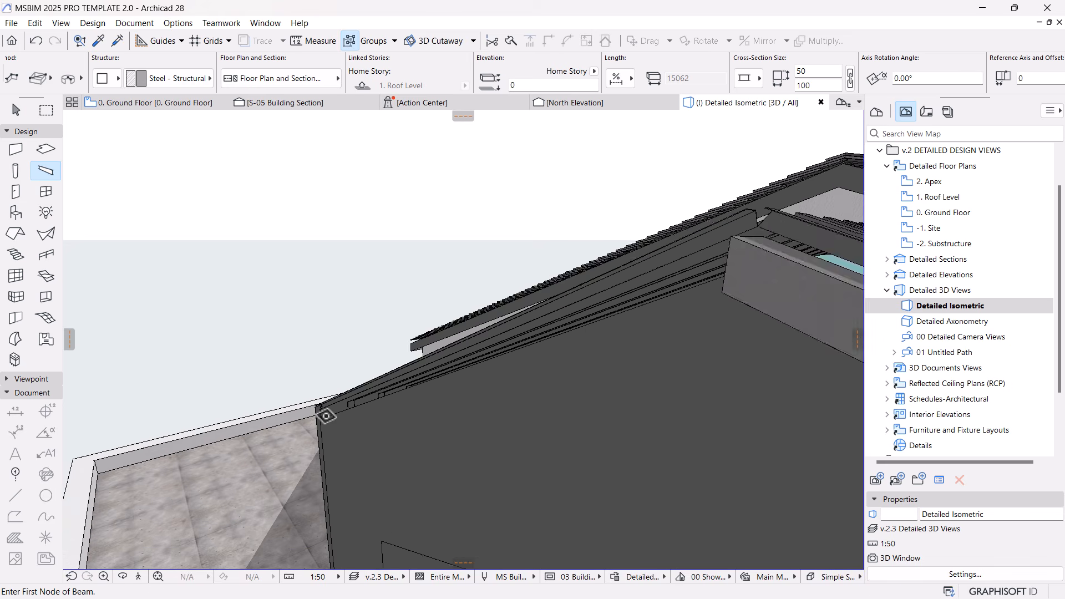
left_click(318, 420)
scroll(285, 452, "down", 2)
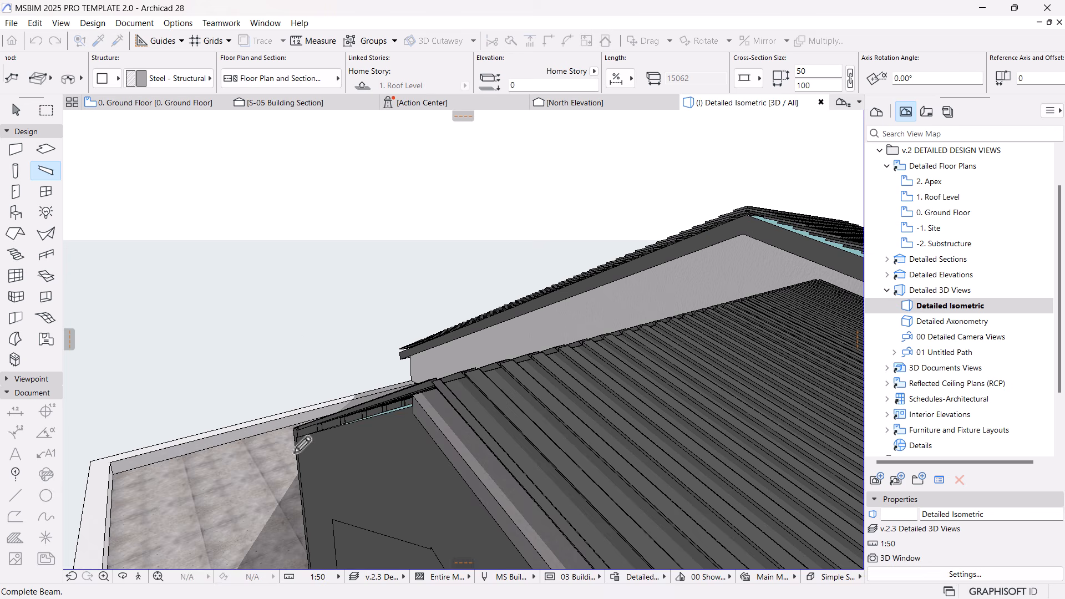
scroll(391, 413, "up", 5)
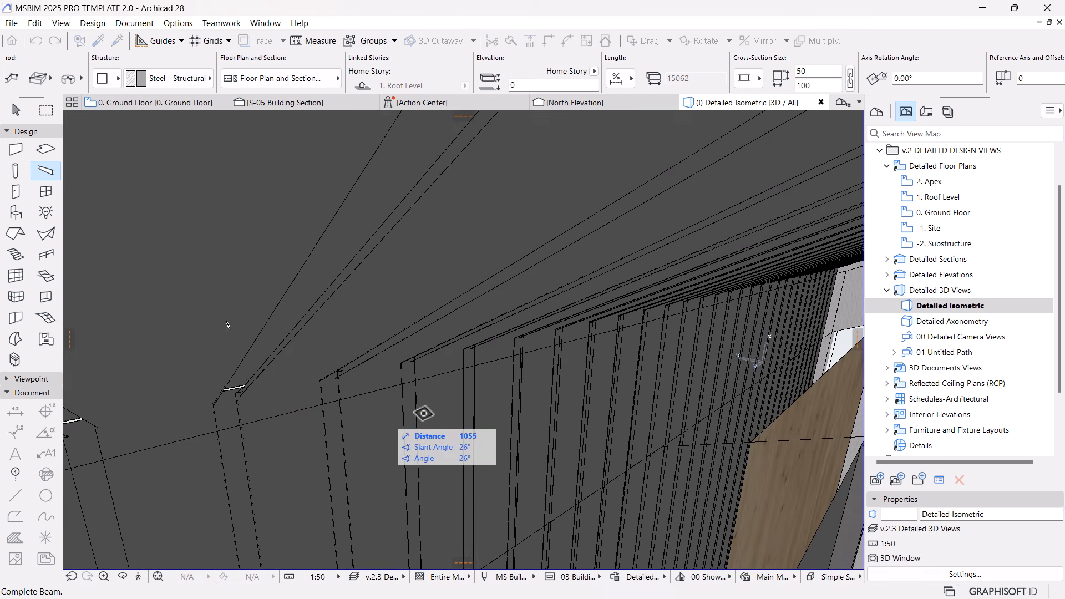
scroll(414, 411, "down", 5)
left_click(494, 405)
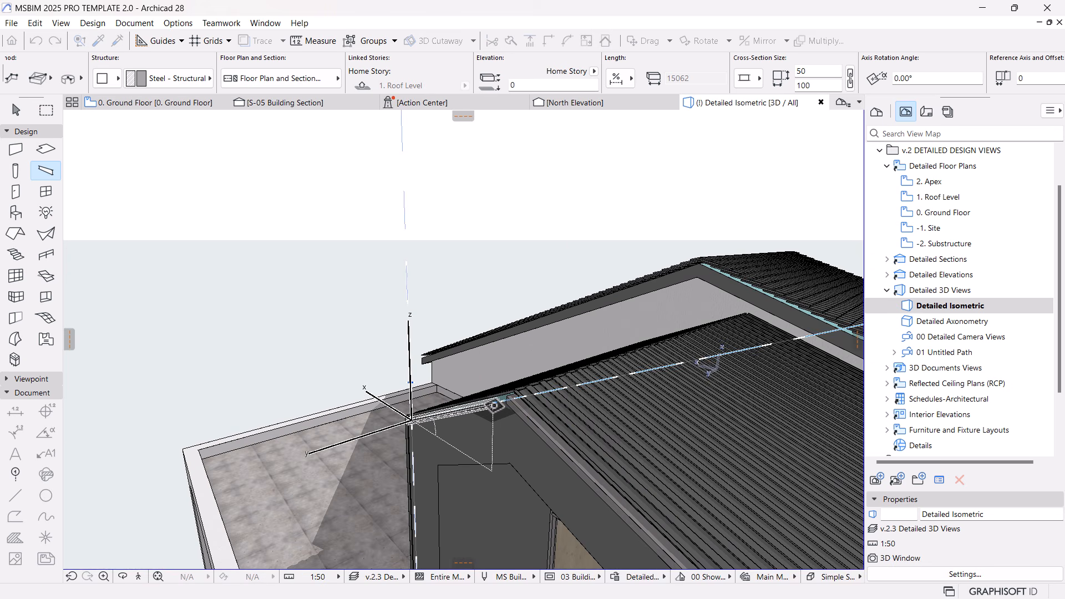
Set the cross-section of both front roof-edge beams to 100 × 50.
middle_click_drag(483, 415, 675, 410, "shift")
middle_click_drag(586, 337, 743, 393, "shift")
scroll(721, 306, "up", 10)
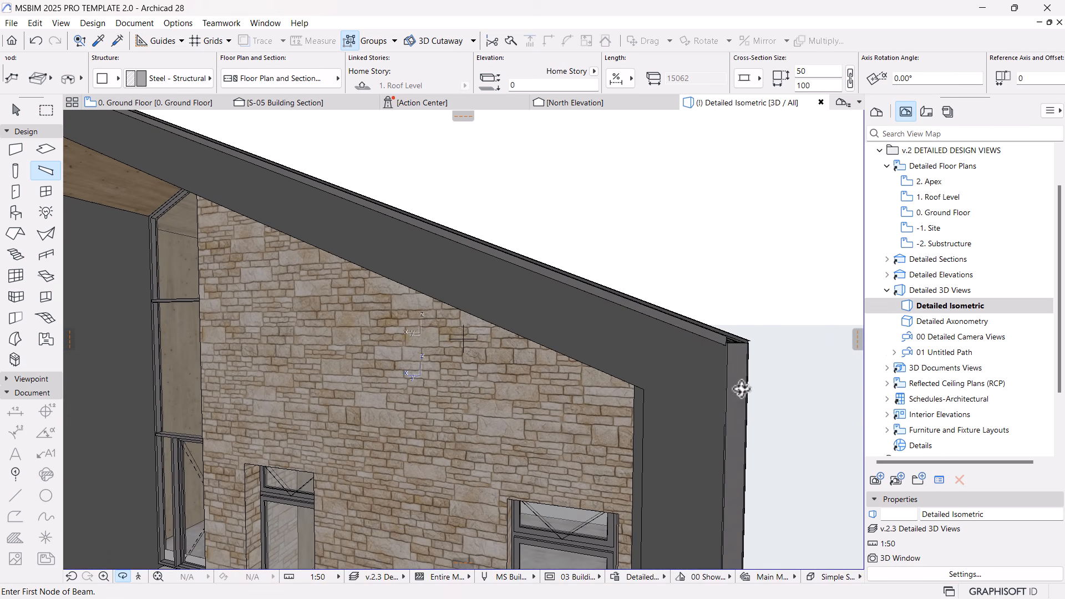
key("Escape")
left_click(698, 338)
scroll(698, 338, "down", 4)
middle_click_drag(302, 244, 382, 253)
left_click(265, 188, "shift")
scroll(910, 89, "down", 2)
left_click_drag(970, 85, 887, 91)
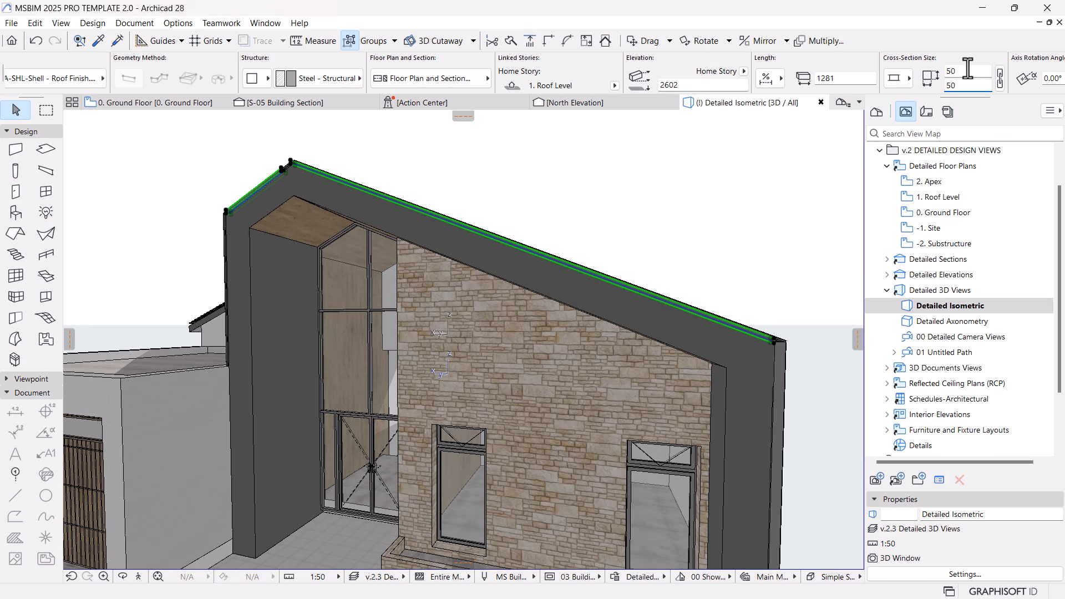
key("Return")
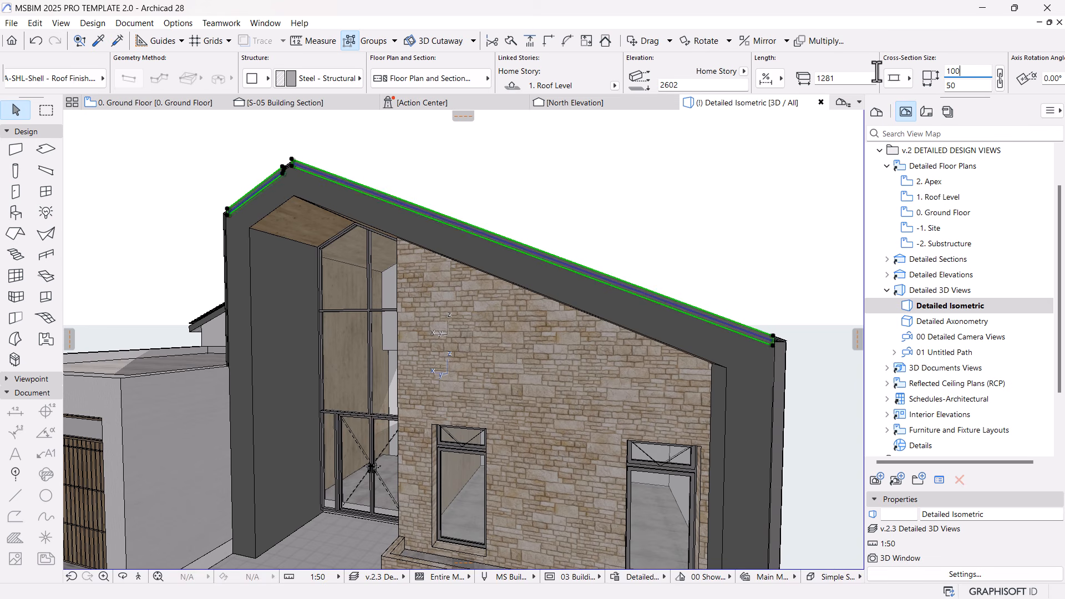
In the North Elevation, stretch the short-slope beam along its axis to meet the long beam at the ridge.
scroll(525, 198, "down", 1)
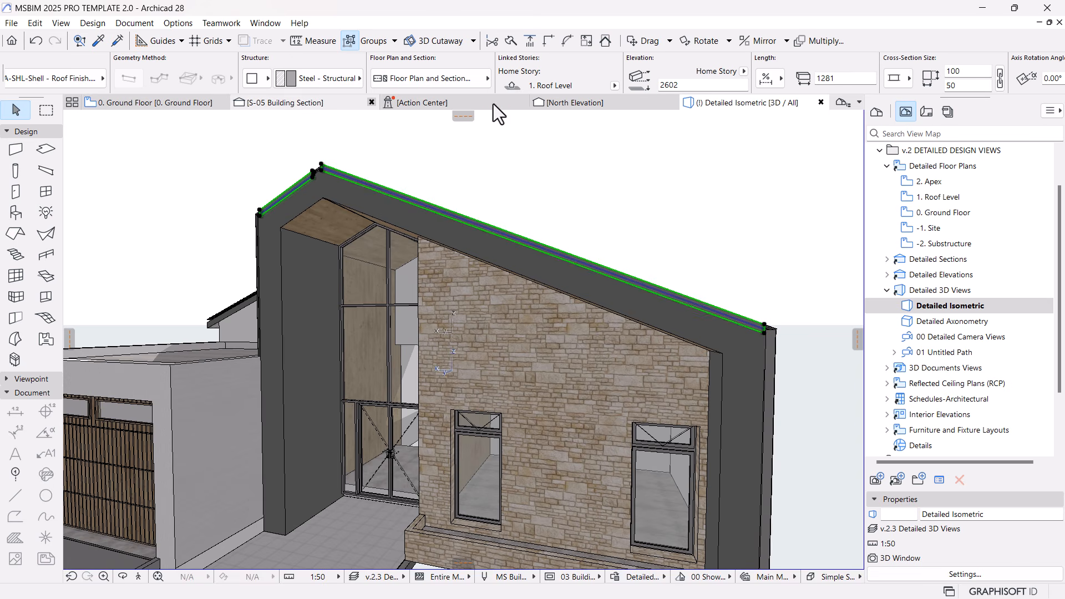
left_click(593, 104)
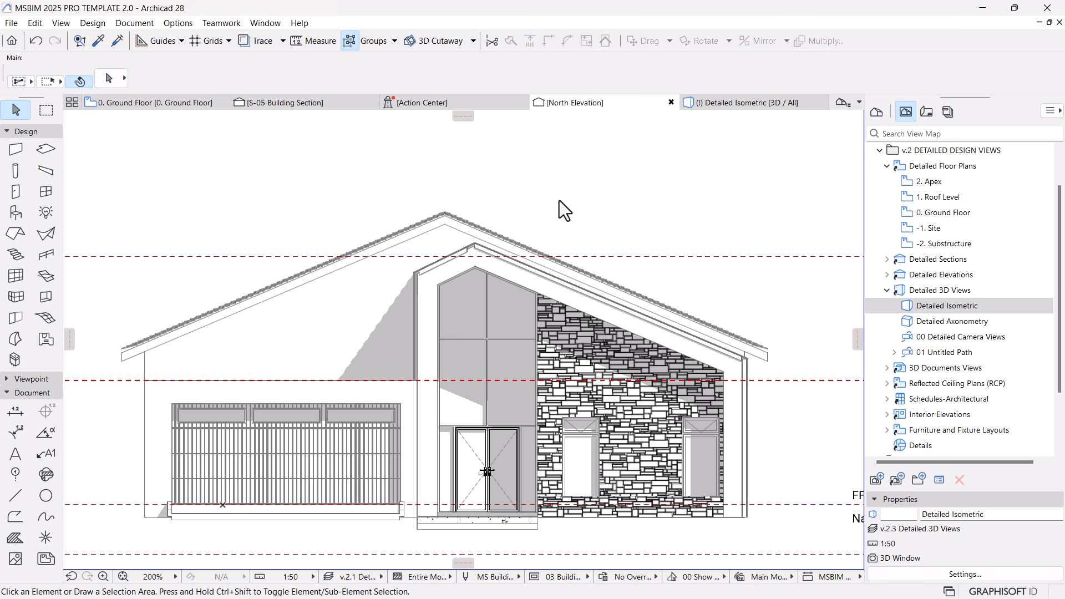
scroll(468, 233, "up", 10)
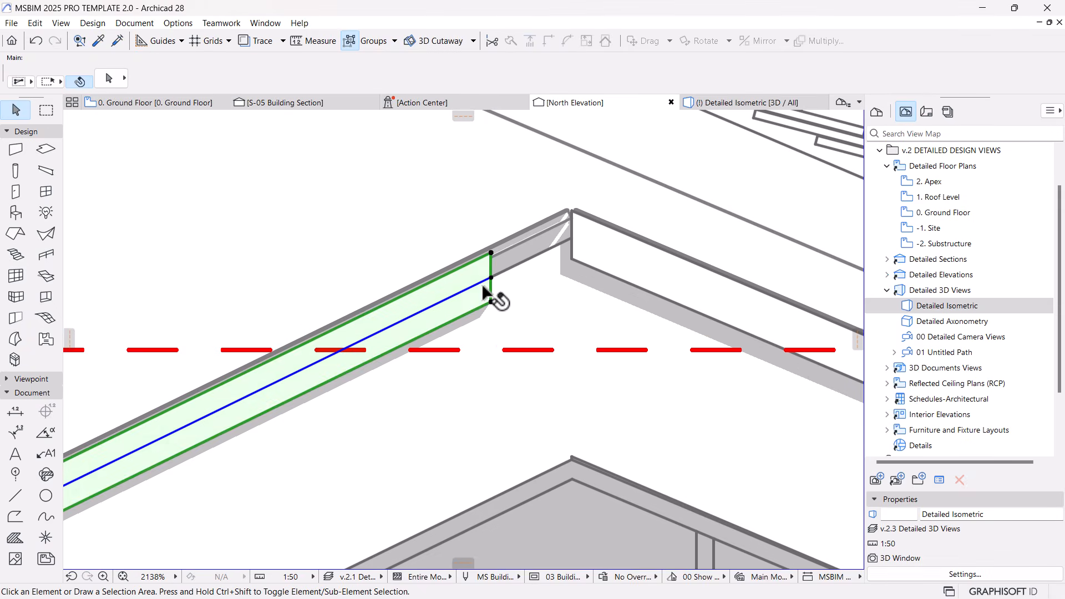
left_click(489, 292)
left_click(491, 278)
left_click(109, 126)
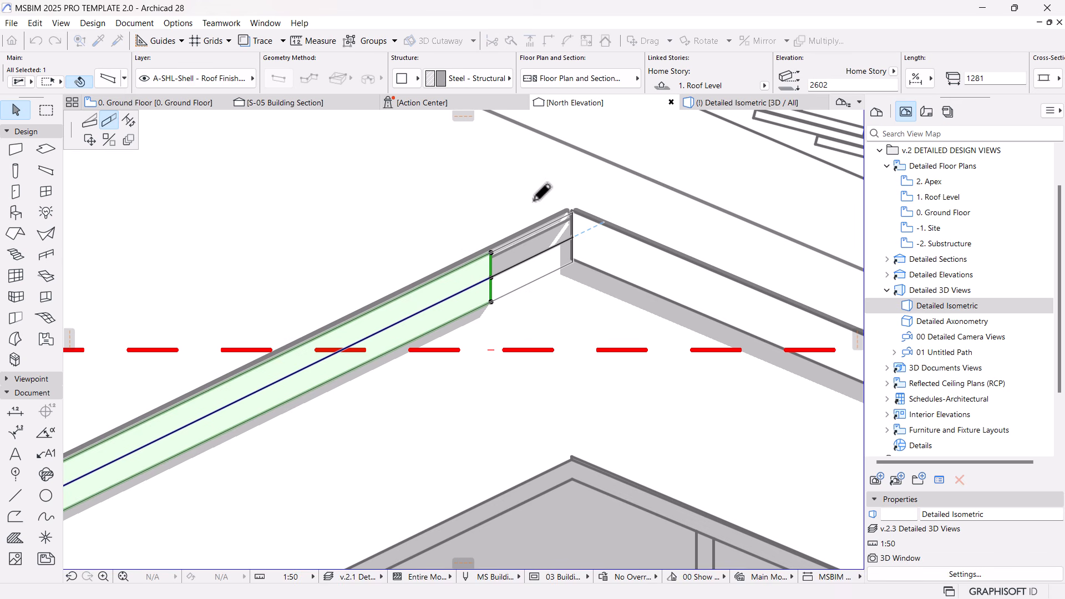
Stretch the long-slope beam's lower end along its axis to the outer edge of the corner column.
scroll(528, 222, "down", 5)
middle_click_drag(666, 283, 456, 252)
middle_click_drag(678, 305, 305, 149)
scroll(477, 257, "up", 10)
left_click(412, 227)
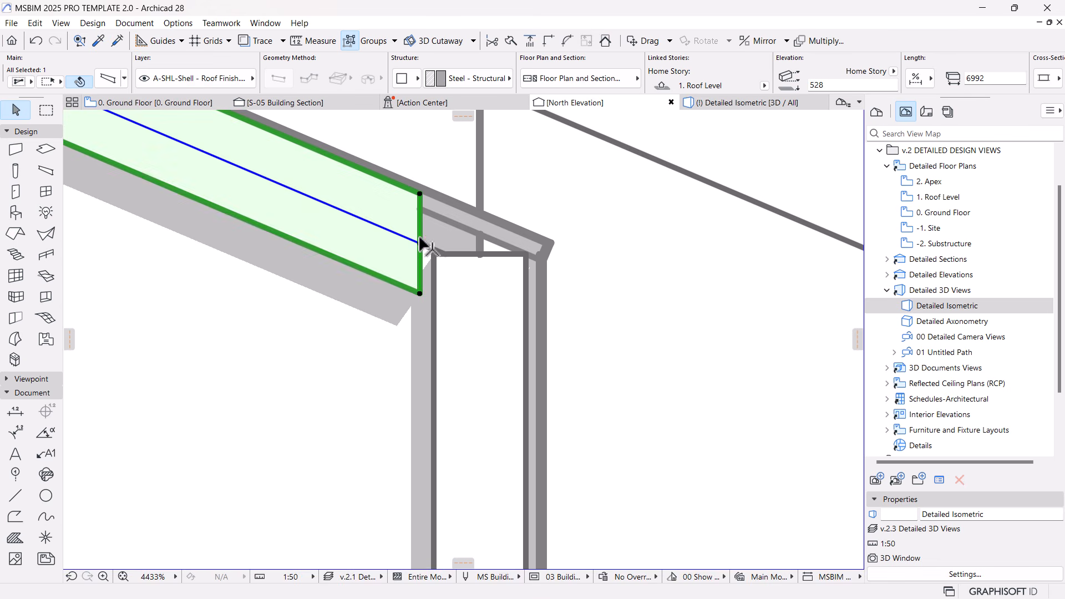
left_click(420, 248)
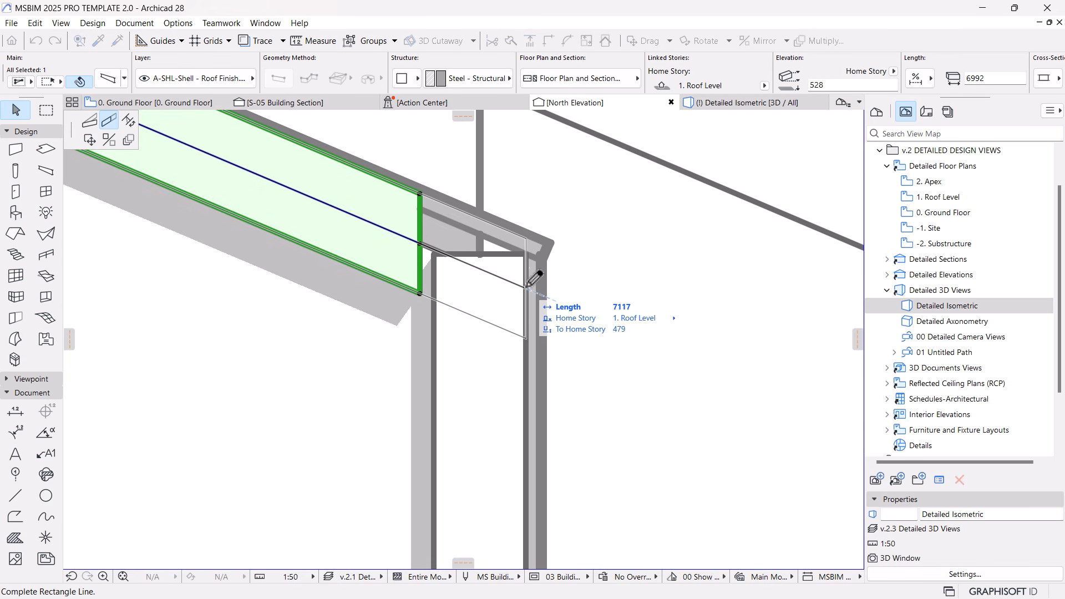
left_click(591, 183)
scroll(601, 178, "down", 10)
key("Escape")
On the Ground Floor plan, drag a copy of the corner column horizontally to the gabled volume's opposite front corner.
scroll(602, 333, "down", 2)
middle_click_drag(288, 292, 305, 257)
scroll(446, 250, "up", 2)
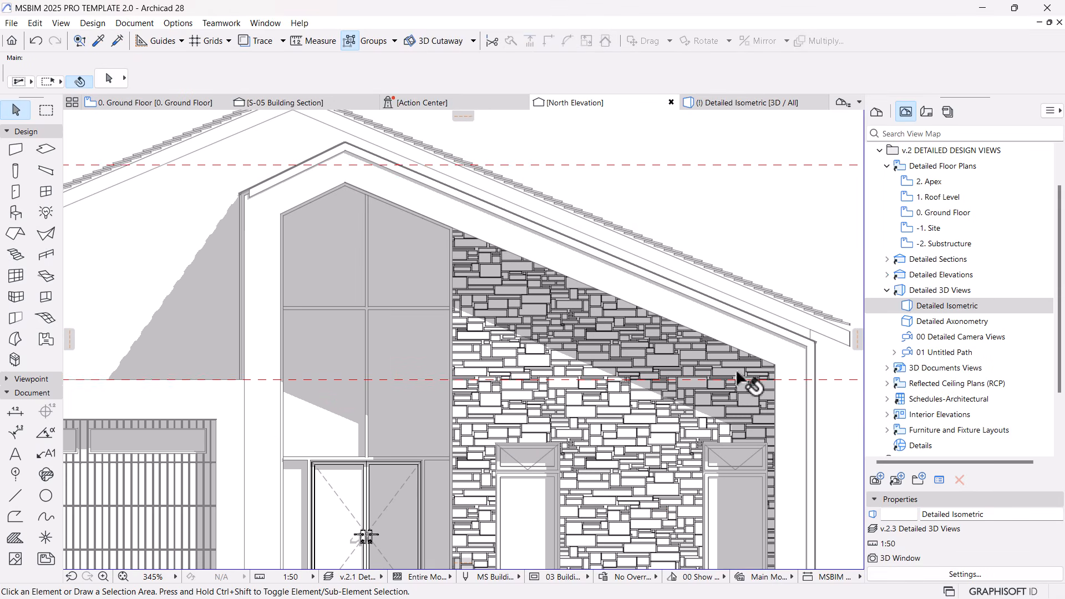
left_click(814, 368)
left_click(167, 103)
scroll(429, 292, "down", 4)
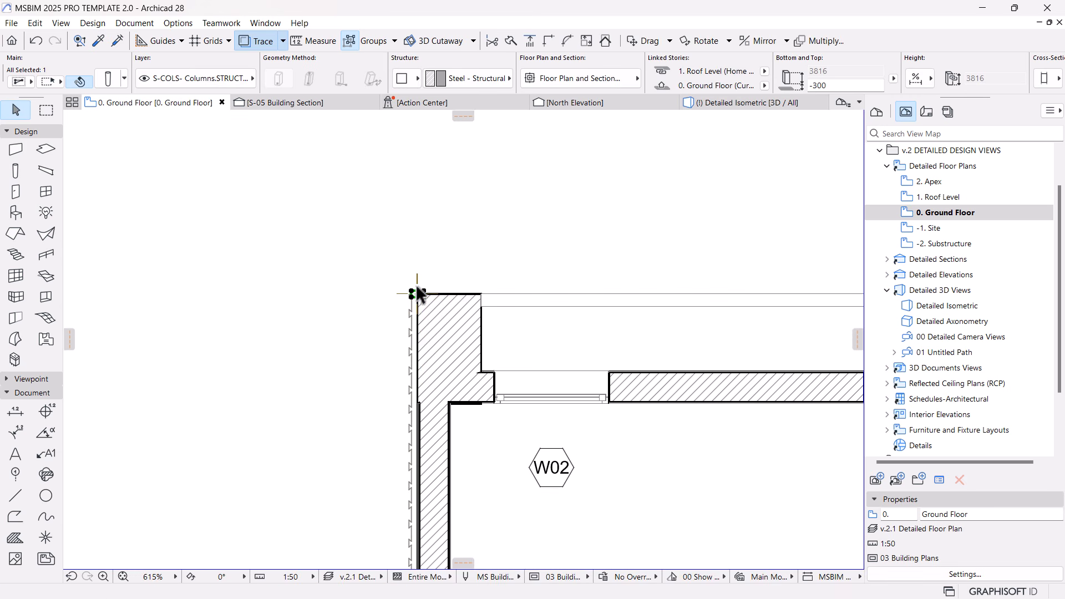
key("ctrl+shift+d")
scroll(294, 287, "down", 3)
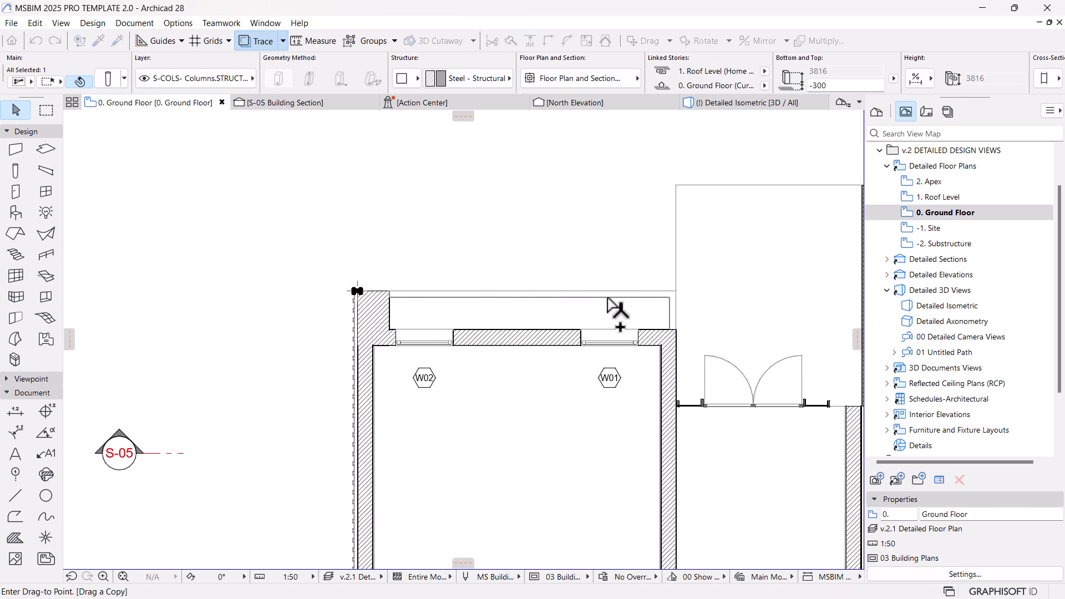
middle_click_drag(611, 307, 476, 300)
scroll(721, 288, "up", 3)
scroll(713, 288, "up", 1)
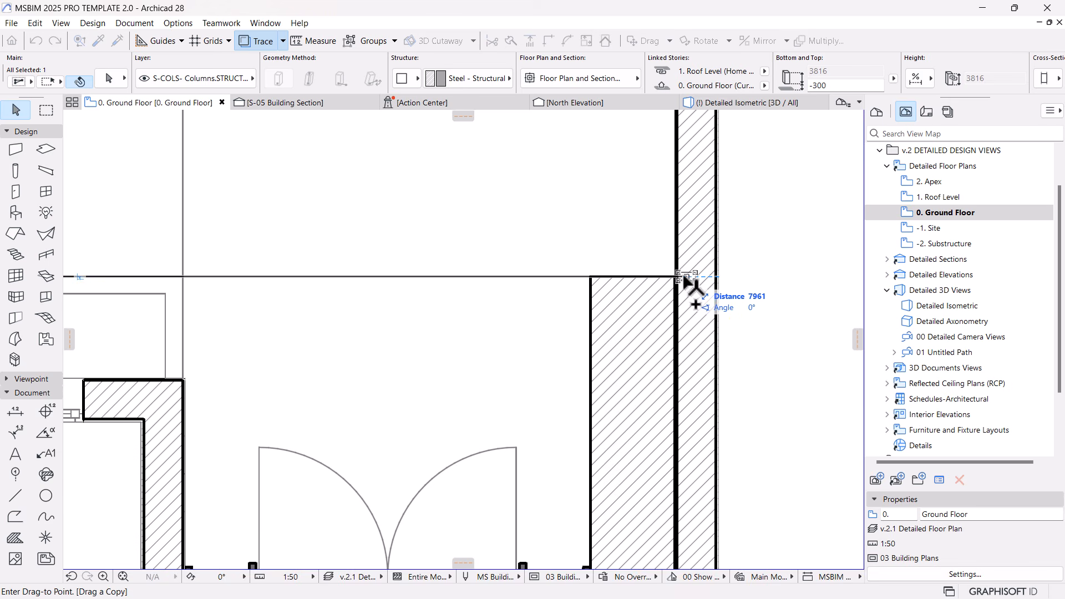
left_click(677, 276)
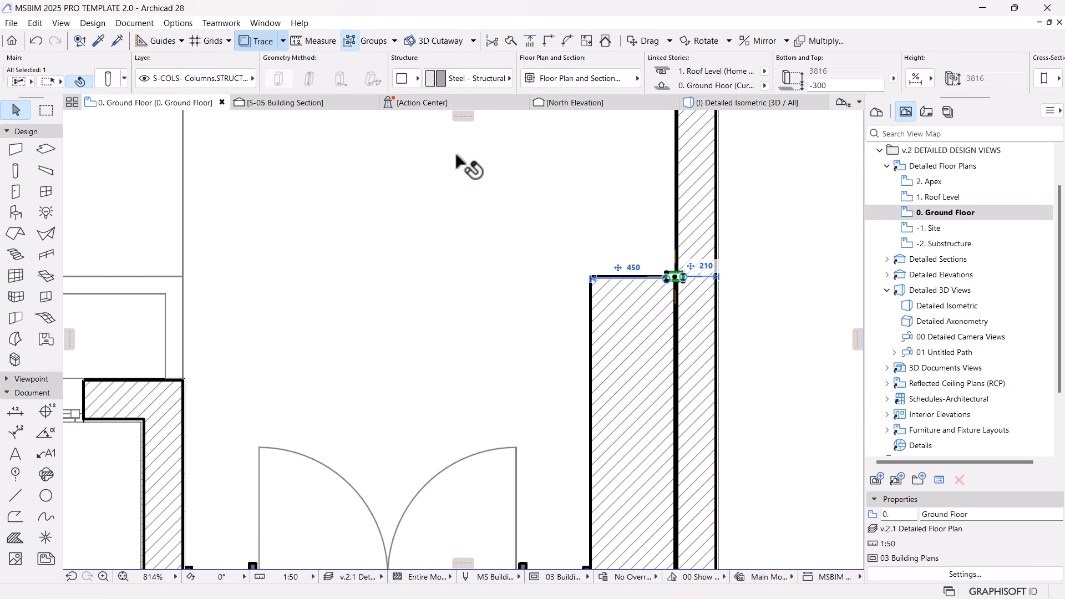
In the North Elevation, move the copied column vertically up until its head meets the short roof slope.
left_click(589, 105)
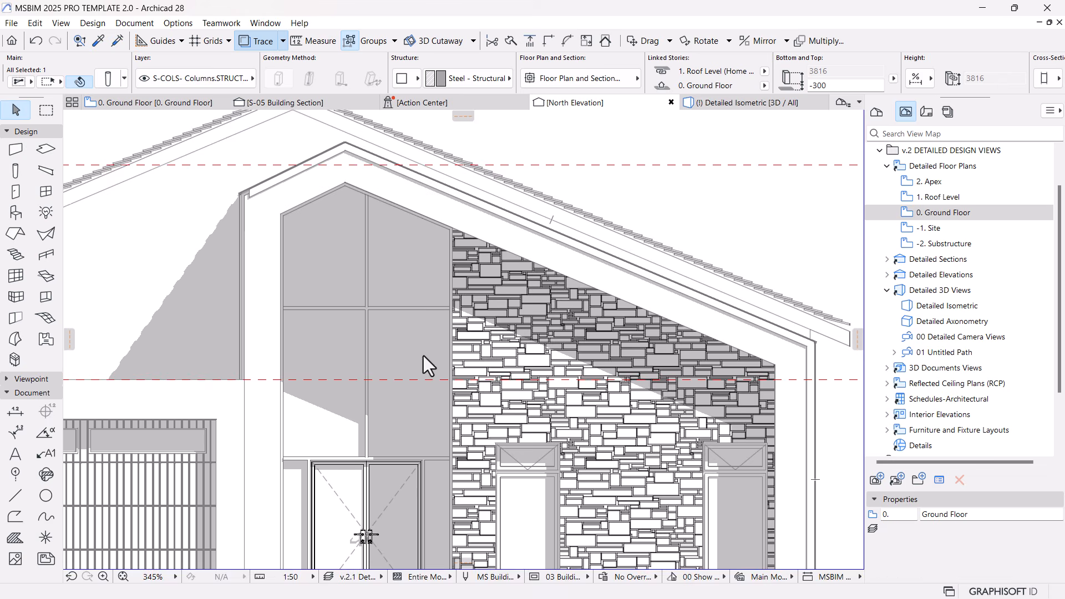
scroll(582, 355, "up", 4)
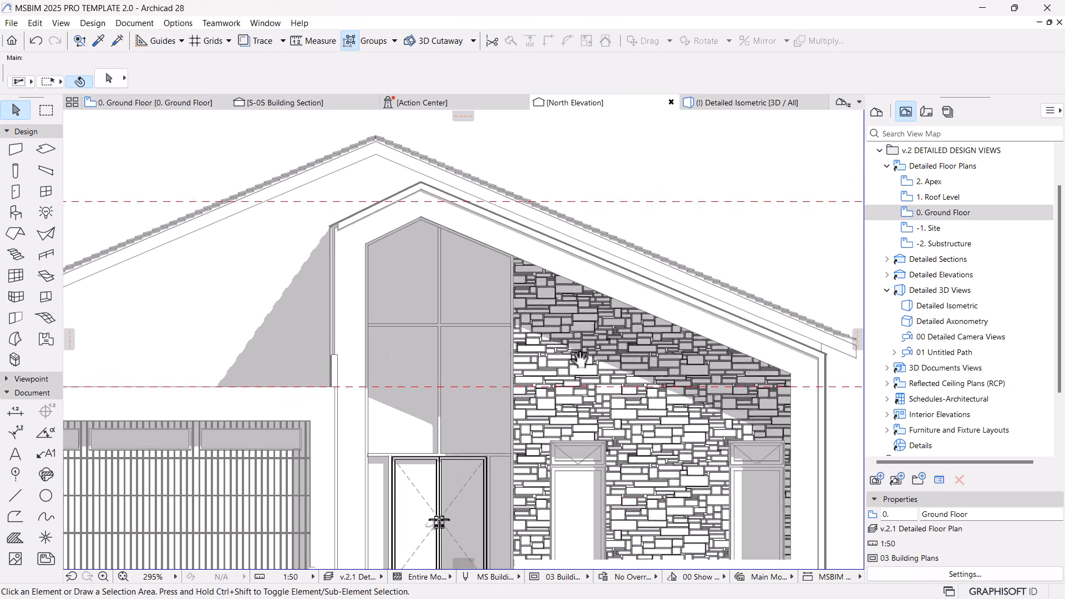
left_click(566, 383)
left_click(566, 383)
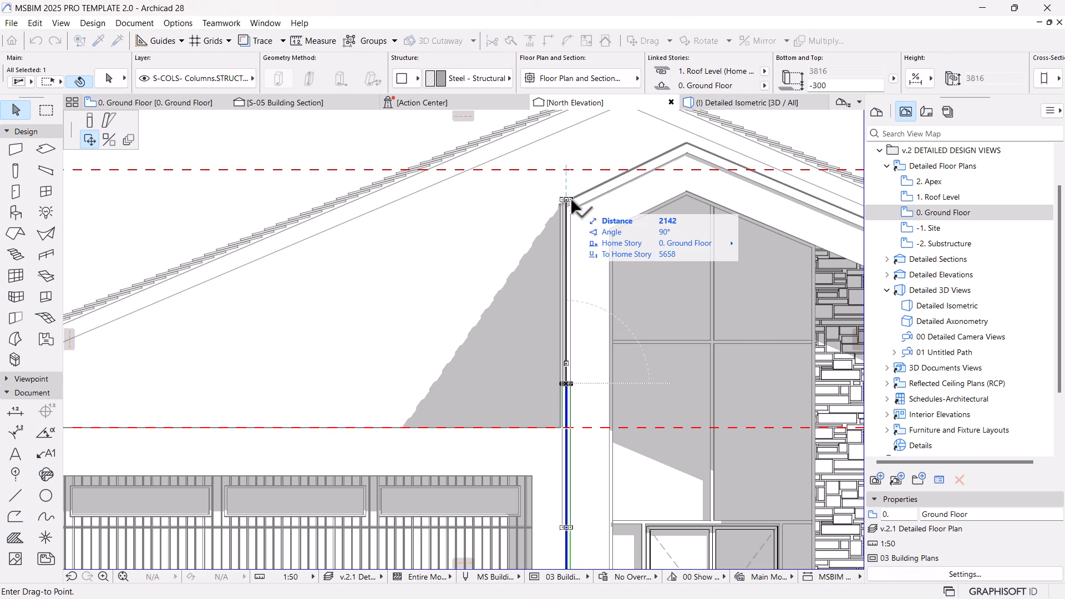
scroll(571, 206, "up", 4)
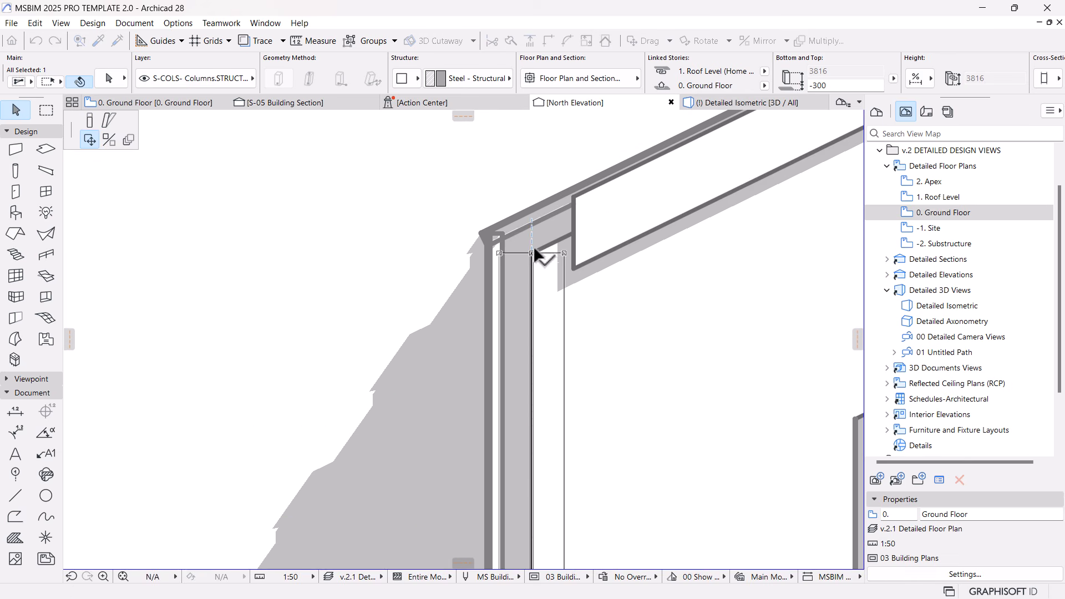
left_click(531, 220)
Shorten the copied column by raising its base to the Roof Level line at 3000.
scroll(531, 223, "down", 10)
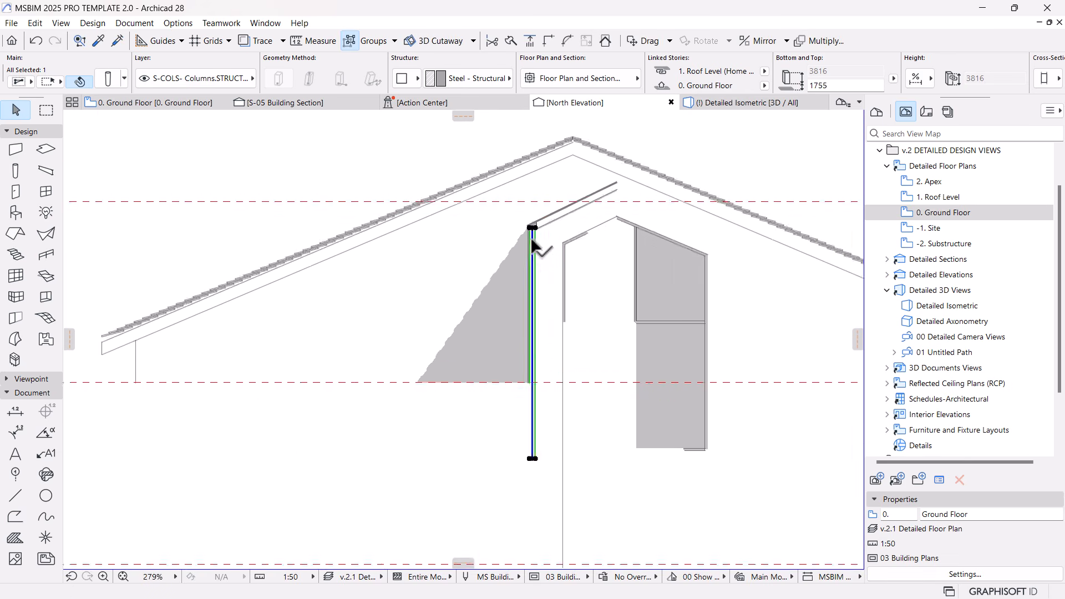
left_click(532, 342)
scroll(532, 343, "up", 3)
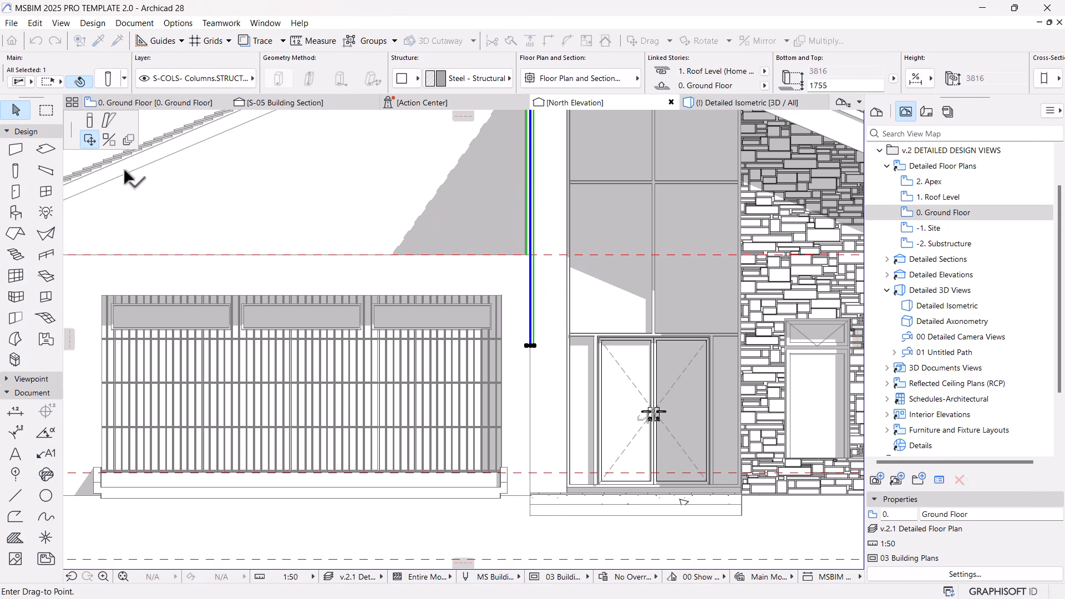
left_click(531, 254)
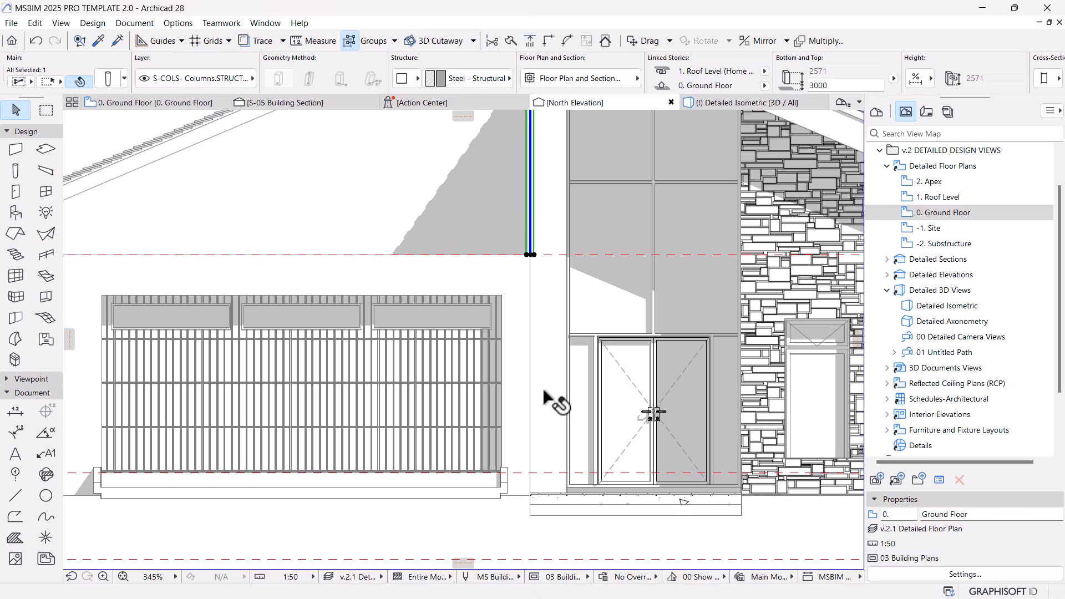
Stretch the short-slope beam's lower end along its axis to the outer edge of the copied column.
scroll(530, 258, "down", 4)
scroll(529, 257, "up", 4)
scroll(530, 258, "up", 6)
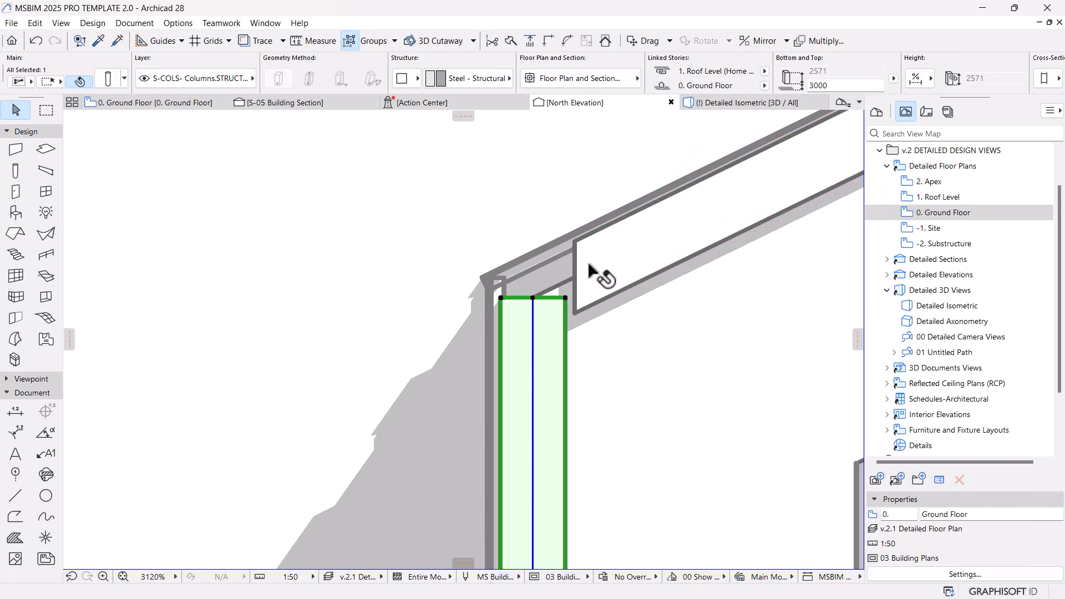
left_click(593, 276)
left_click(574, 276)
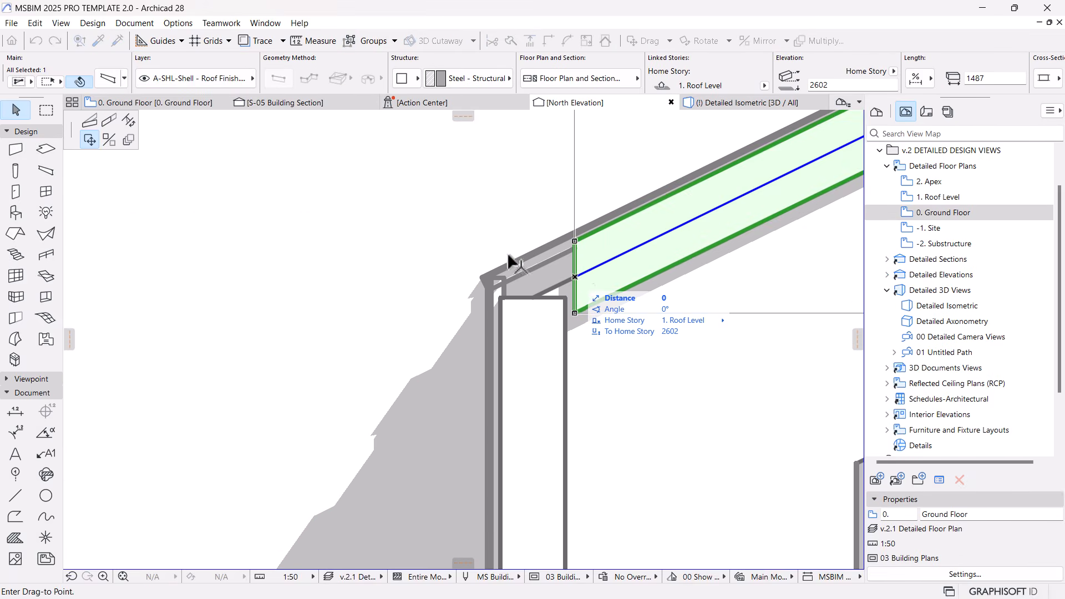
left_click(110, 120)
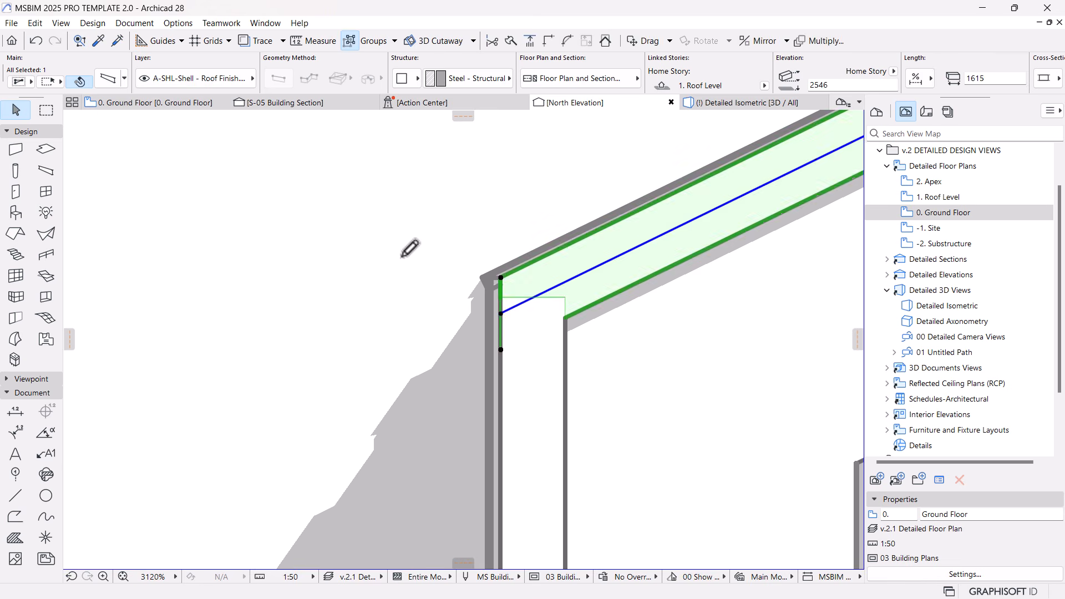
key("Escape")
Review the whole North Elevation and return to the Detailed Isometric 3D view to check the front trims.
scroll(438, 255, "down", 7)
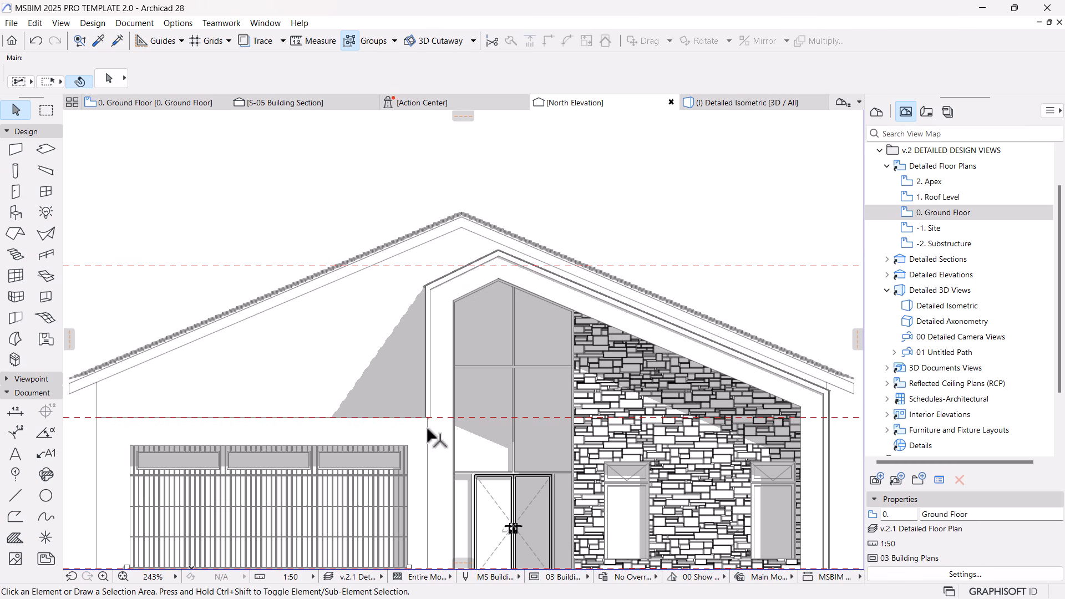
scroll(759, 358, "down", 3)
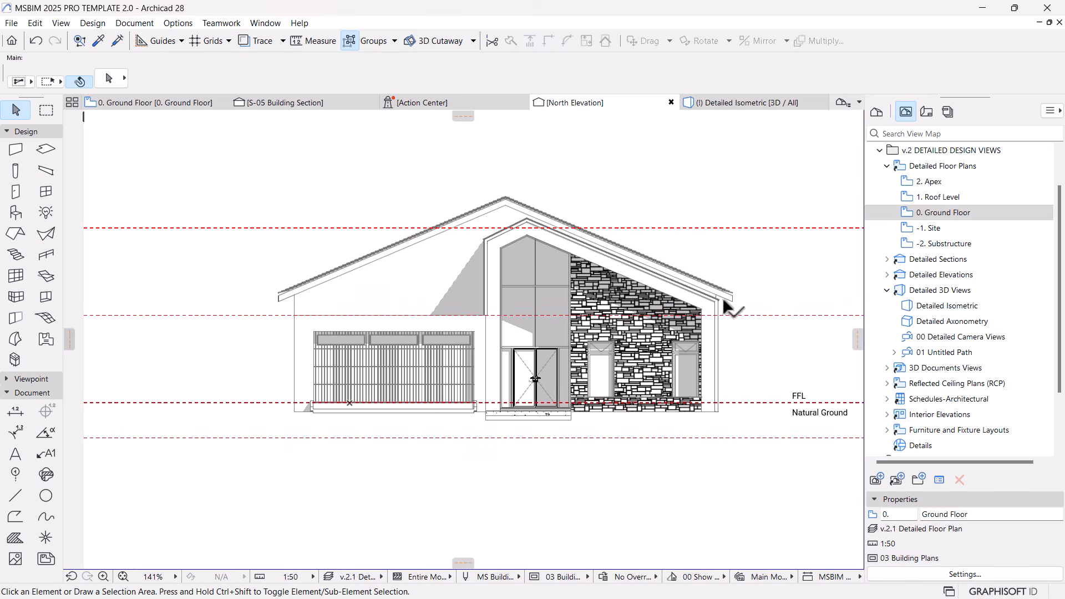
left_click(730, 101)
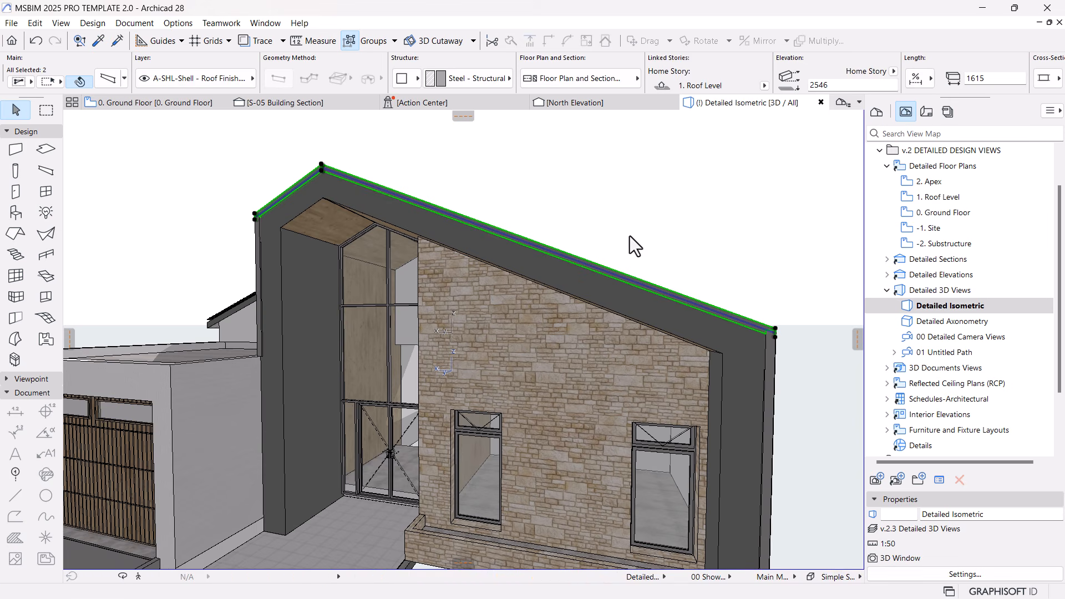
In the 3D view, stretch the short-slope side corner column's base down to -300, giving the column a height of 5871.
scroll(626, 261, "down", 3)
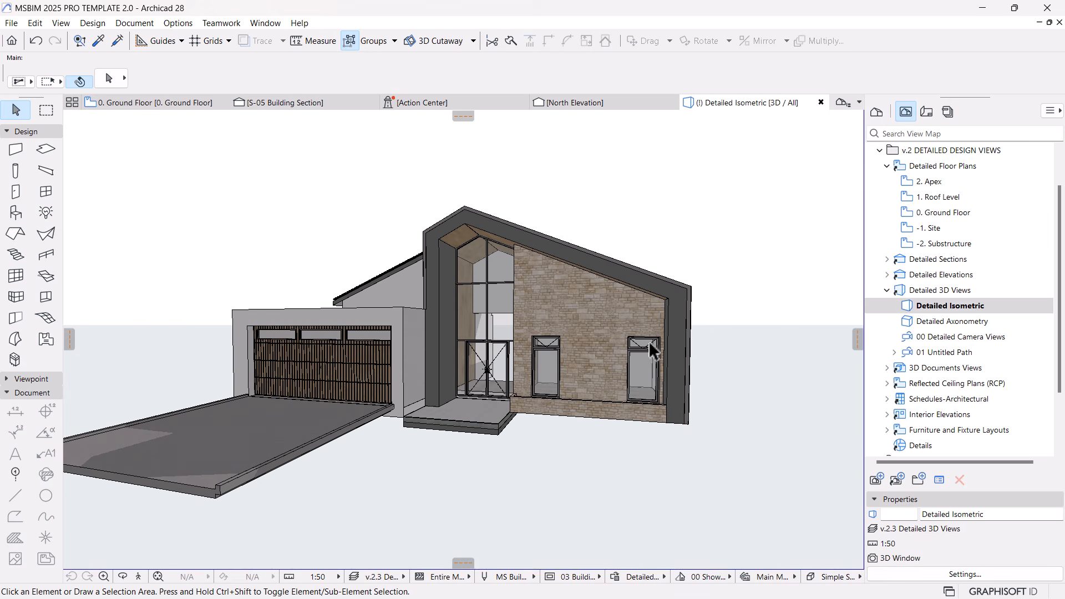
middle_click_drag(716, 355, 545, 381, "shift")
scroll(416, 286, "up", 5)
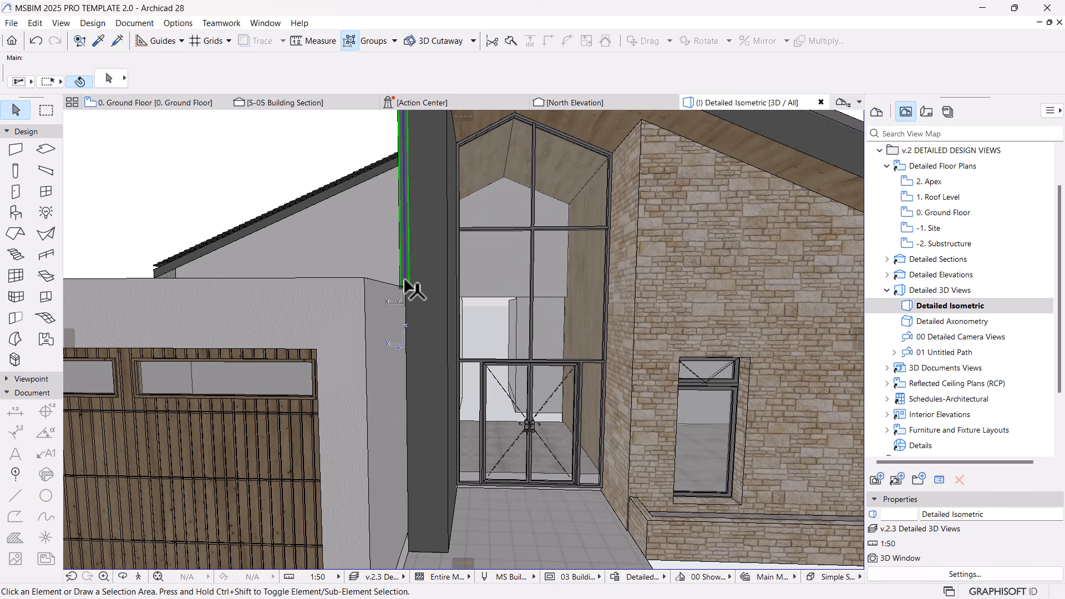
left_click(404, 280)
left_click(404, 287)
scroll(416, 349, "down", 2)
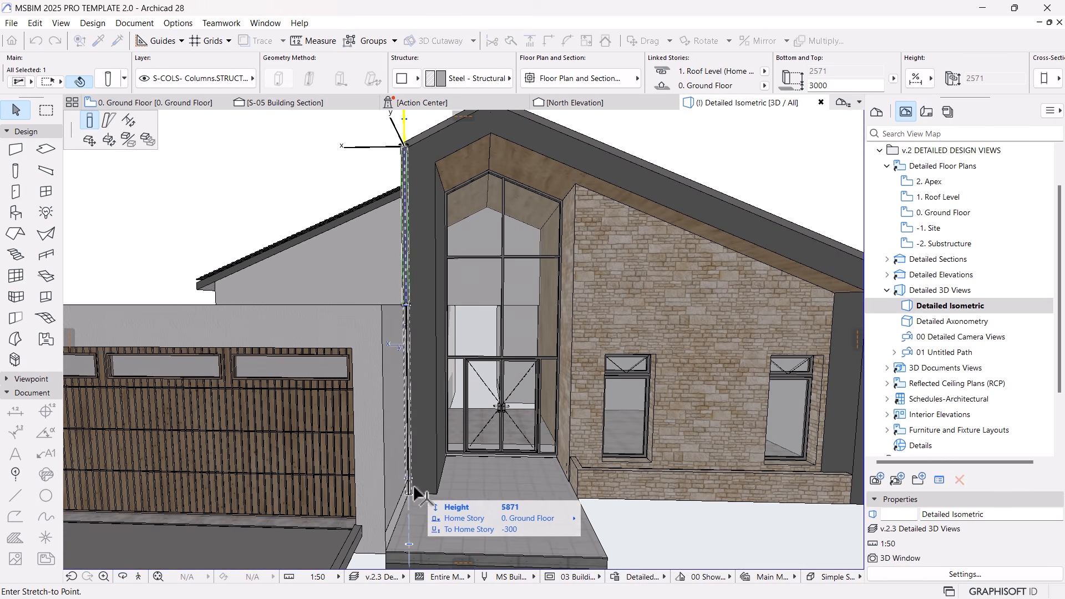
left_click(414, 488)
key("Escape")
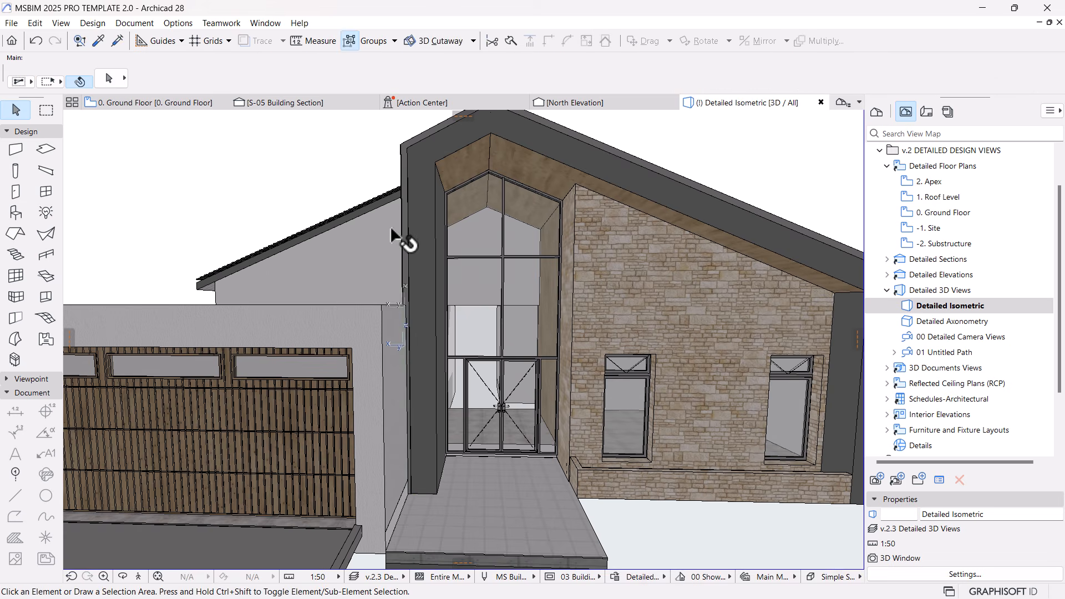
Check the column and beam trims along the gabled volume's front edges from several angles in 3D.
scroll(391, 224, "down", 4)
middle_click_drag(611, 398, 624, 343, "shift")
left_click_drag(526, 365, 613, 388)
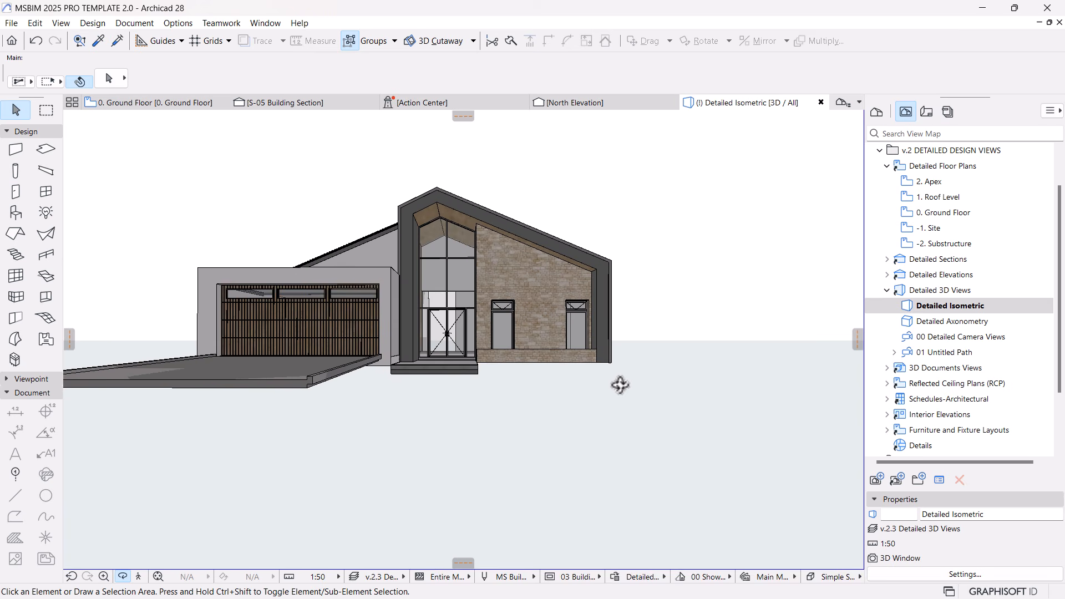
scroll(468, 297, "up", 4)
left_click_drag(499, 328, 521, 171)
Open the S-05 Building Section and examine the roof, cladding lines and wall junctions of the gabled volume.
left_click(309, 104)
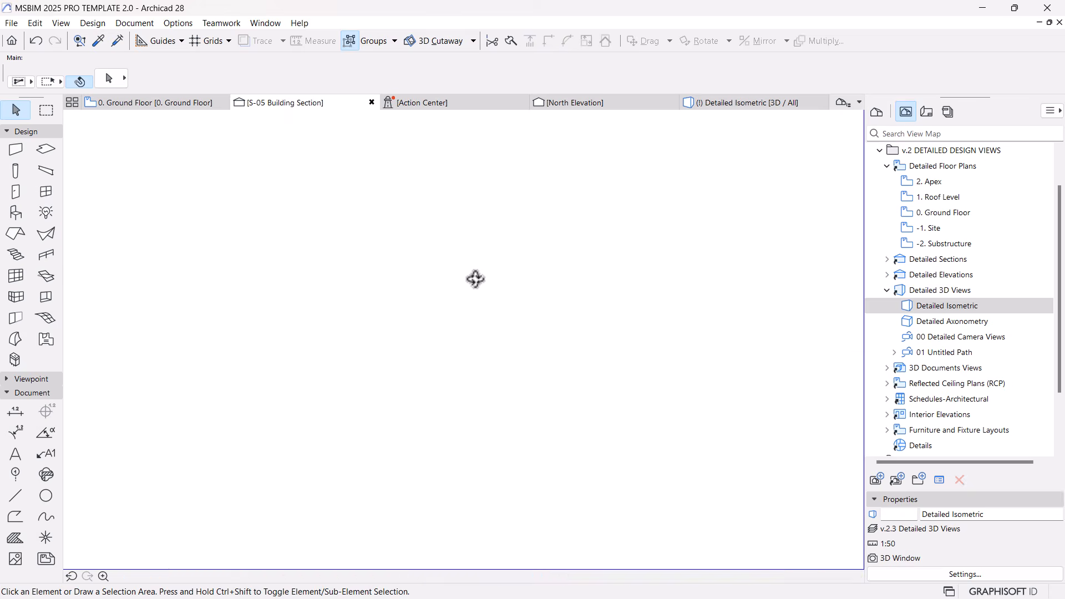
scroll(472, 277, "down", 8)
middle_click_drag(472, 294, 501, 257)
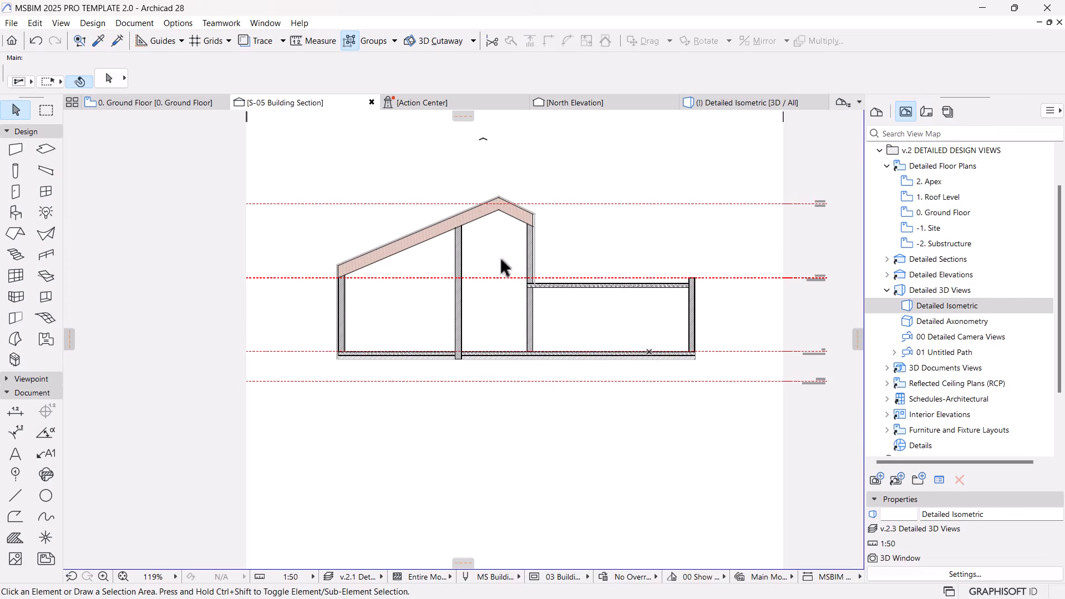
scroll(465, 228, "up", 2)
scroll(308, 273, "up", 3)
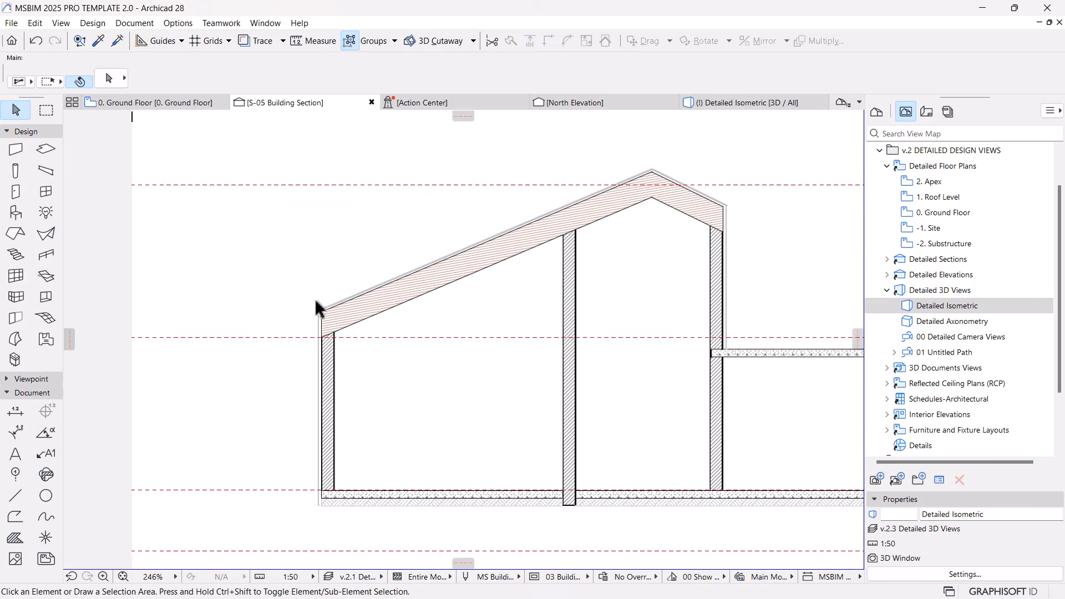
scroll(679, 198, "up", 3)
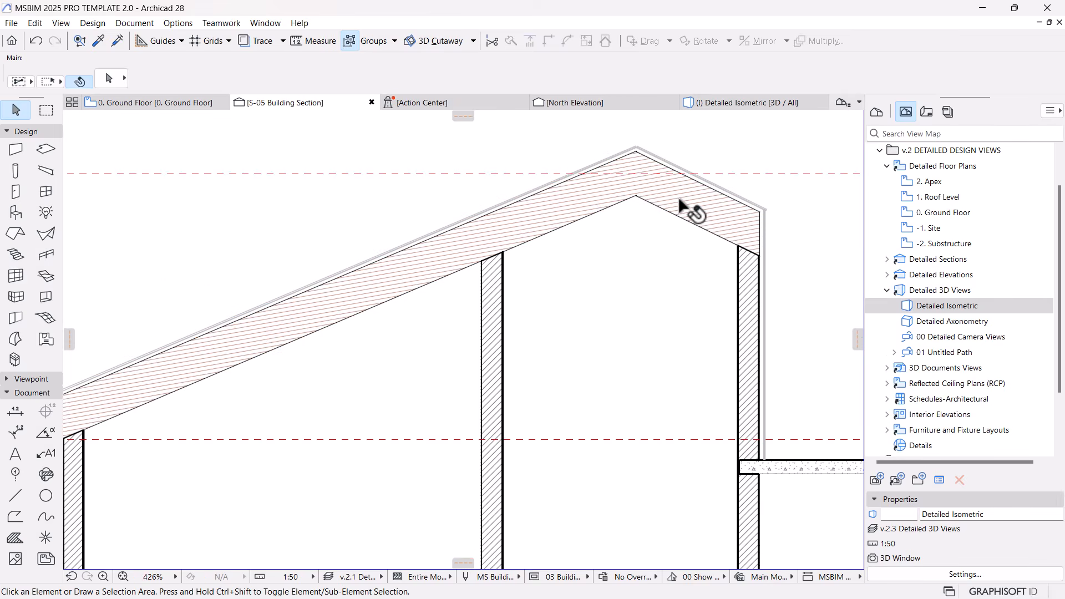
scroll(675, 206, "down", 3)
middle_click_drag(593, 258, 590, 246)
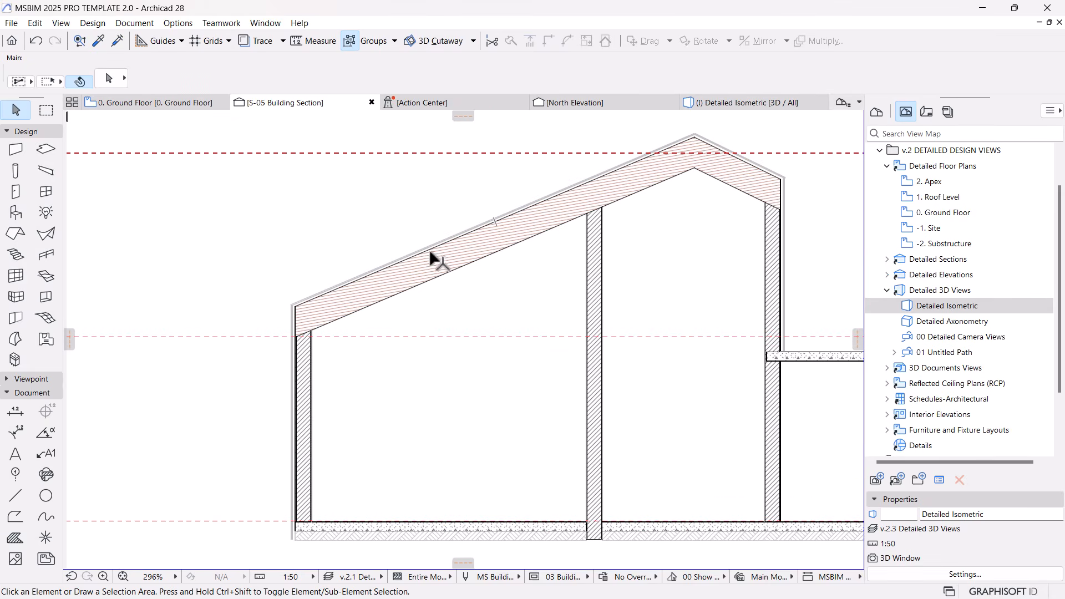
Check the building material and thickness of the long roof slope in the section.
scroll(426, 284, "up", 1)
scroll(438, 272, "up", 1)
left_click(471, 275)
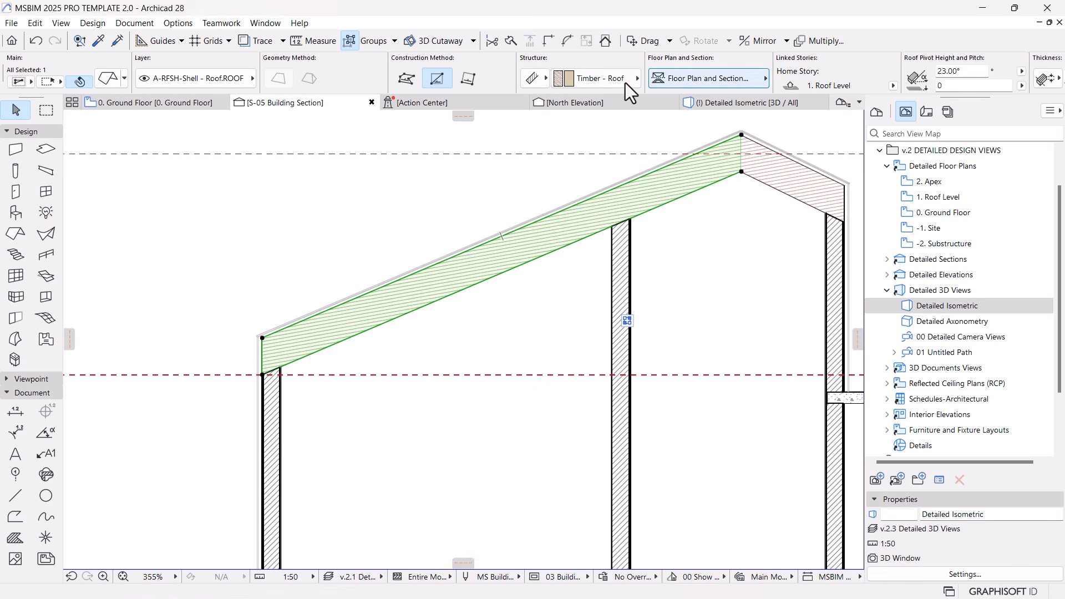
left_click(611, 89)
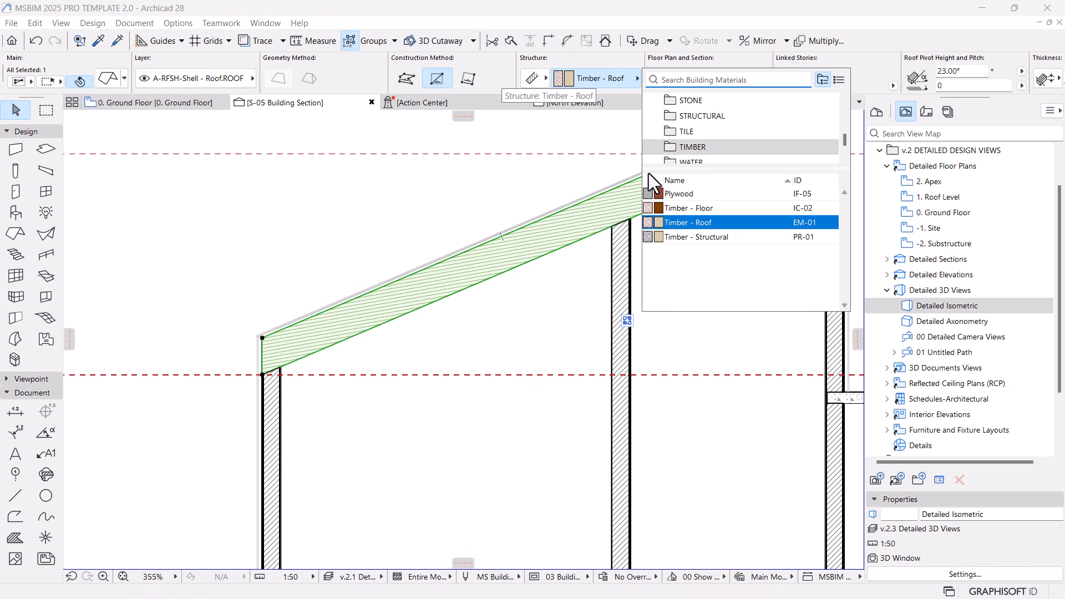
key("Escape")
scroll(887, 76, "down", 3)
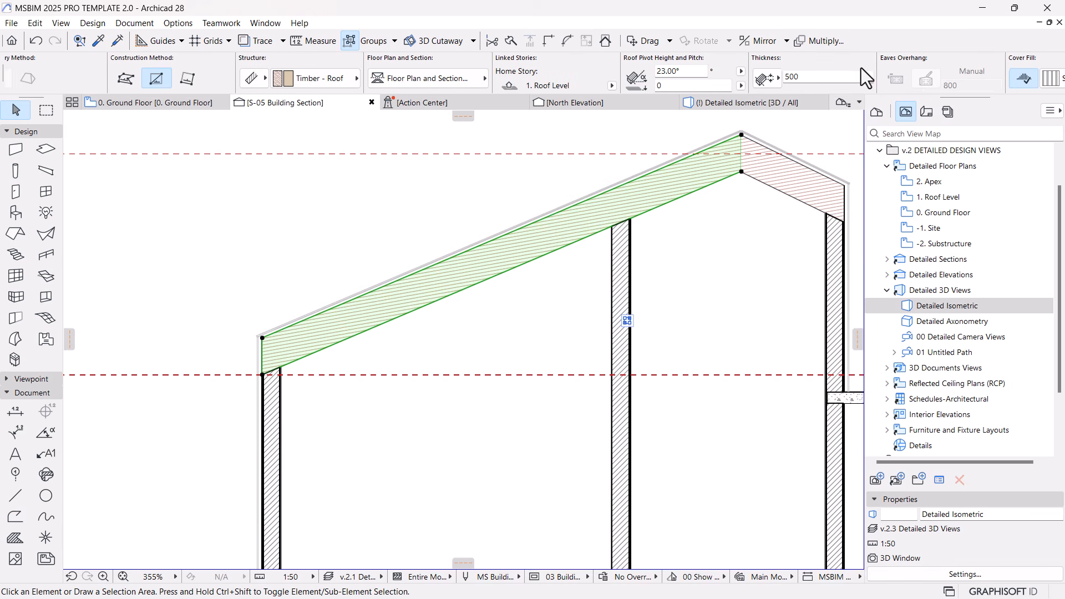
left_click(790, 78)
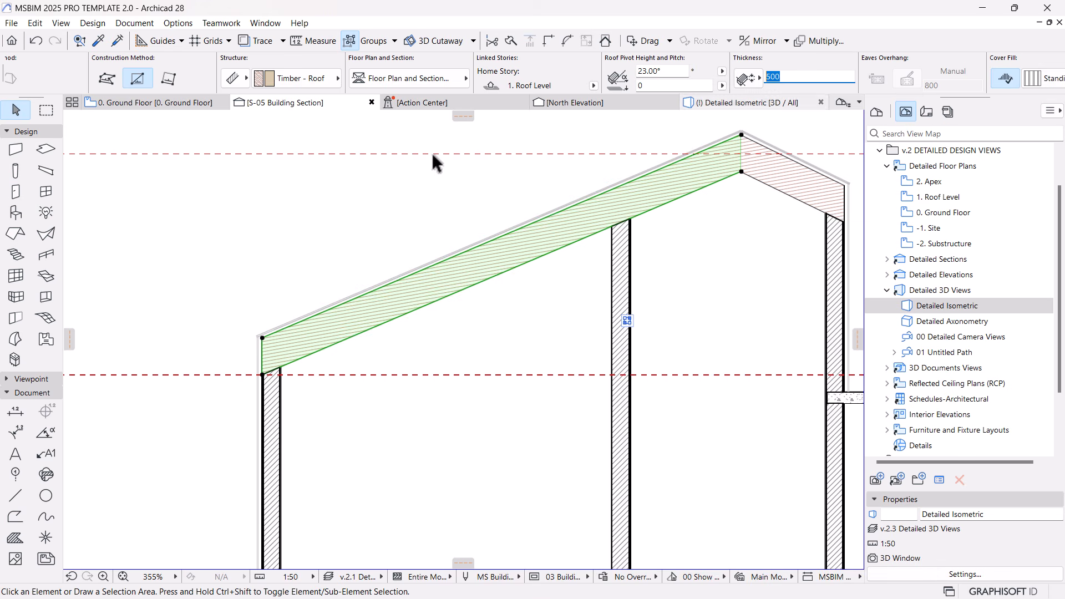
left_click(391, 223)
left_click(15, 517)
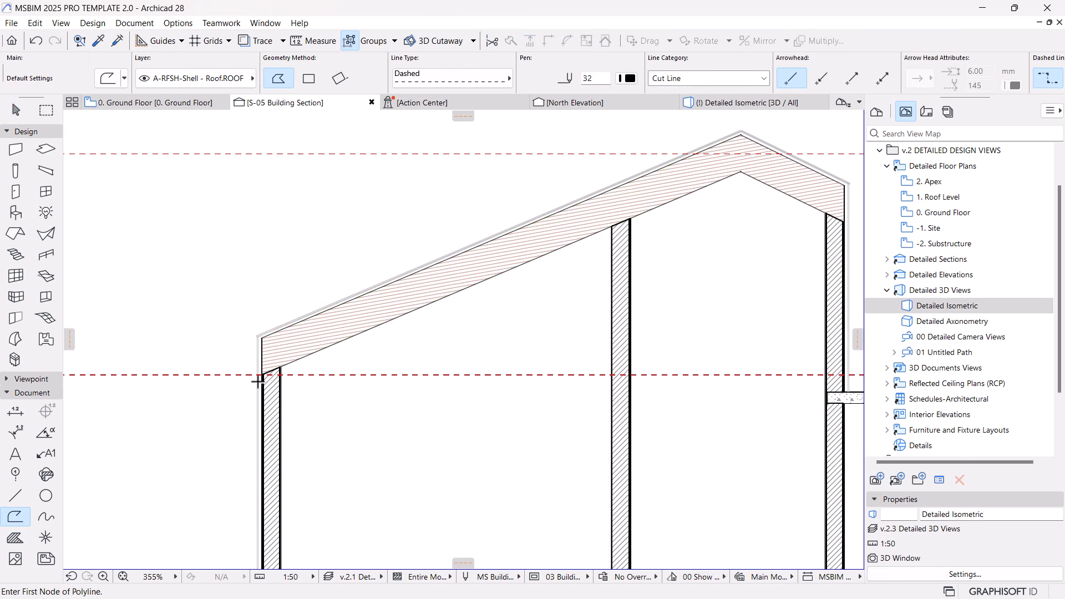
scroll(281, 333, "up", 4)
left_click(240, 348)
scroll(105, 406, "down", 4)
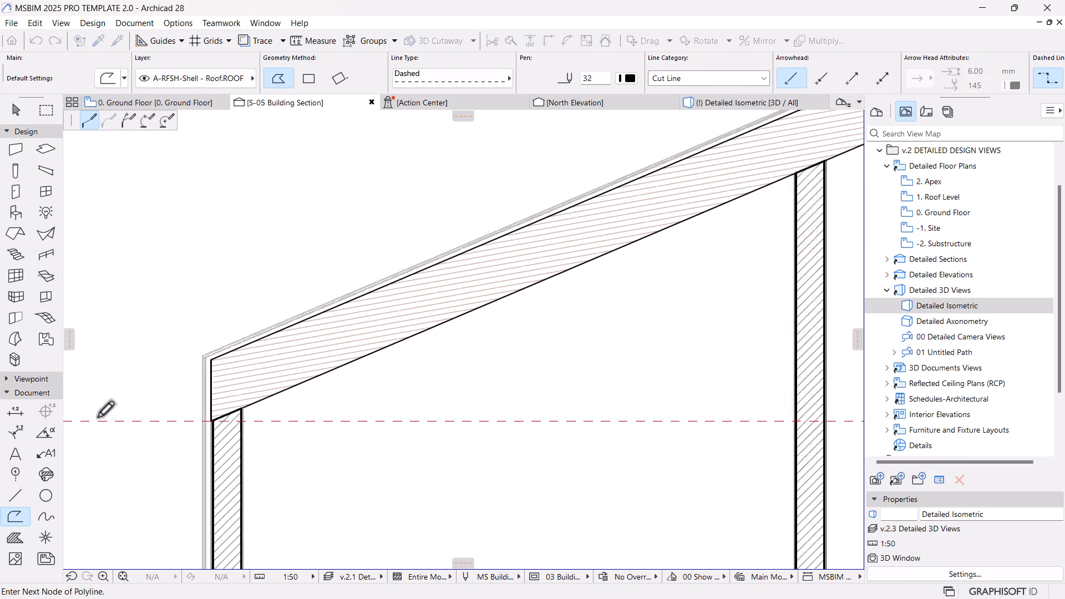
scroll(340, 219, "up", 3)
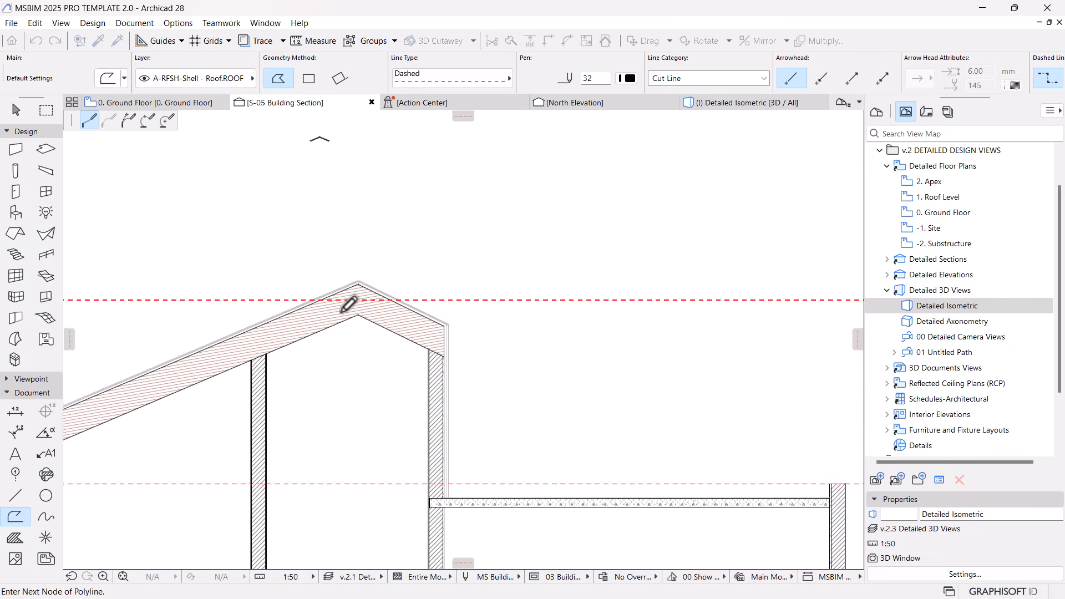
double_click(547, 275)
scroll(547, 275, "up", 3)
scroll(551, 273, "down", 4)
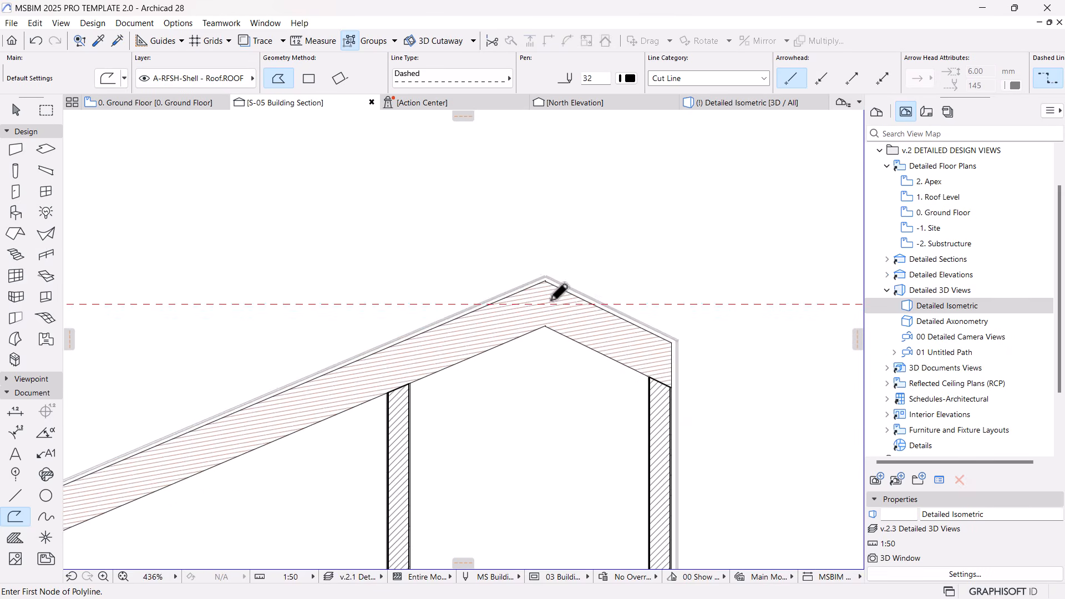
Draw a short dashed polyline perpendicular to the long roof slope, from its upper edge partway into its thickness, and select it.
scroll(523, 333, "up", 2)
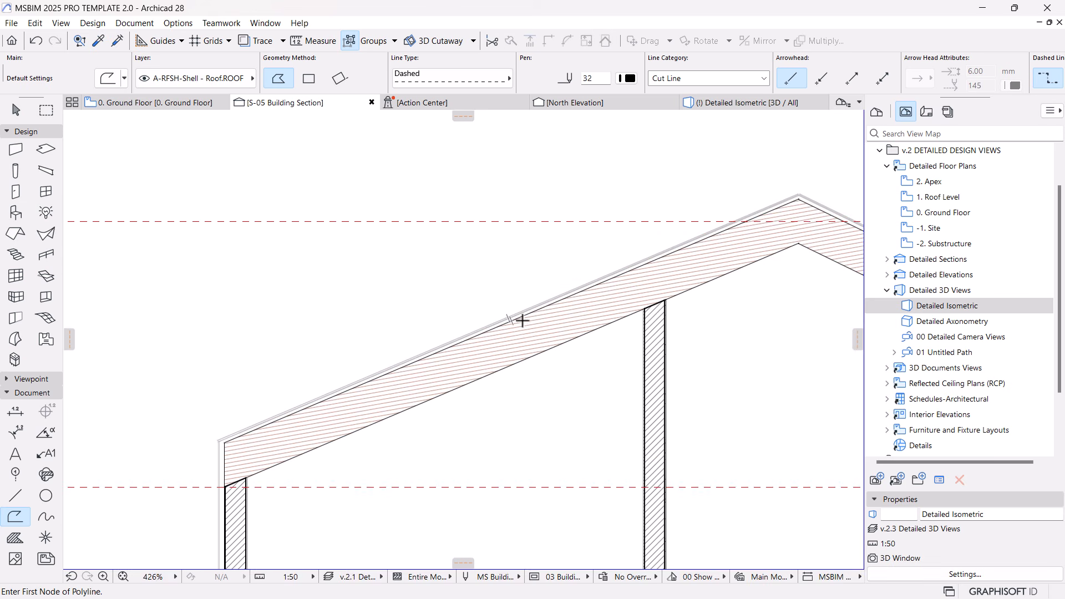
left_click(522, 317)
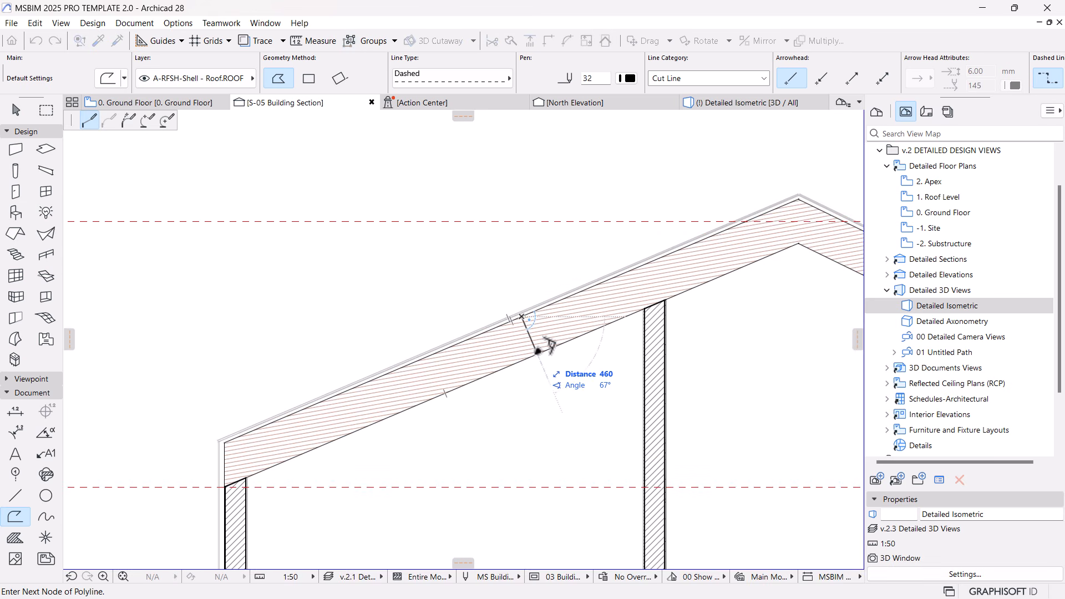
right_click(533, 338)
left_click(572, 441)
scroll(588, 340, "up", 5)
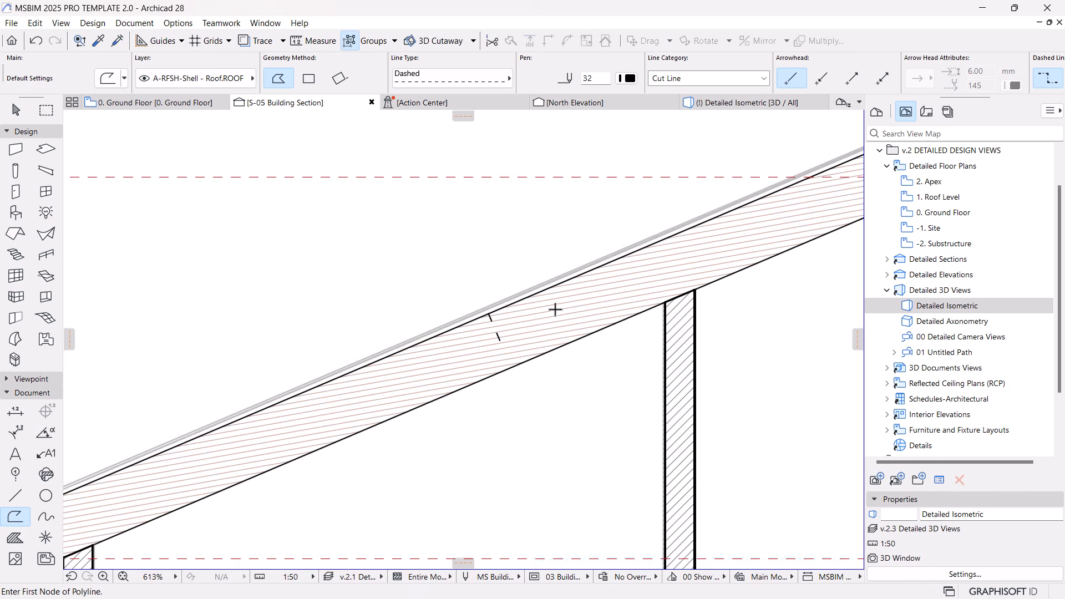
scroll(486, 315, "up", 2)
key("Escape")
left_click(414, 332)
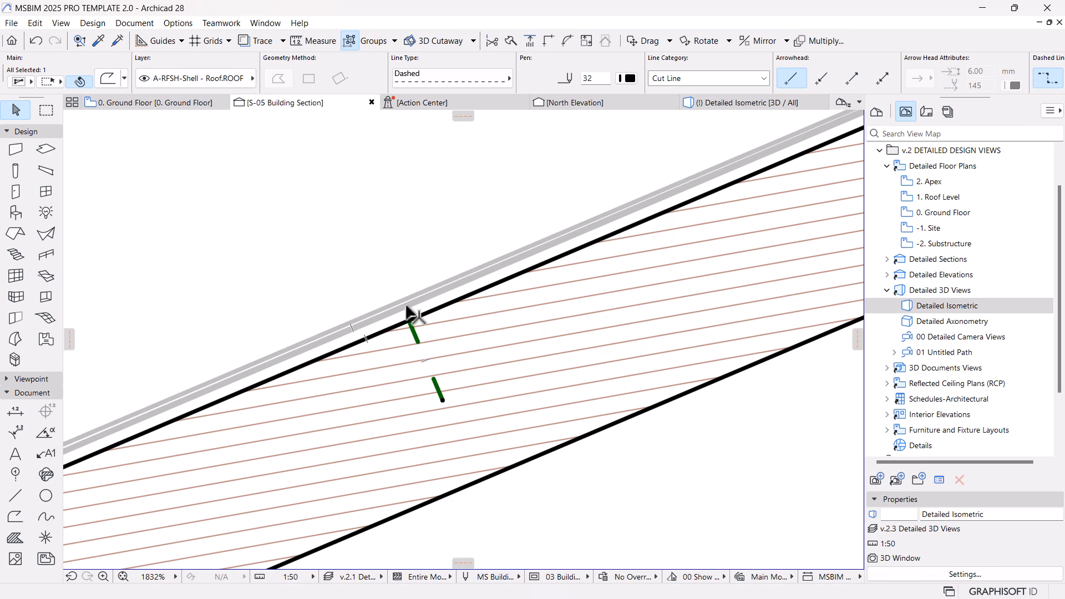
Examine the short polyline against the roof thickness and the whole building section, and clear the selection.
scroll(467, 333, "down", 4)
scroll(468, 333, "down", 2)
scroll(492, 348, "down", 2)
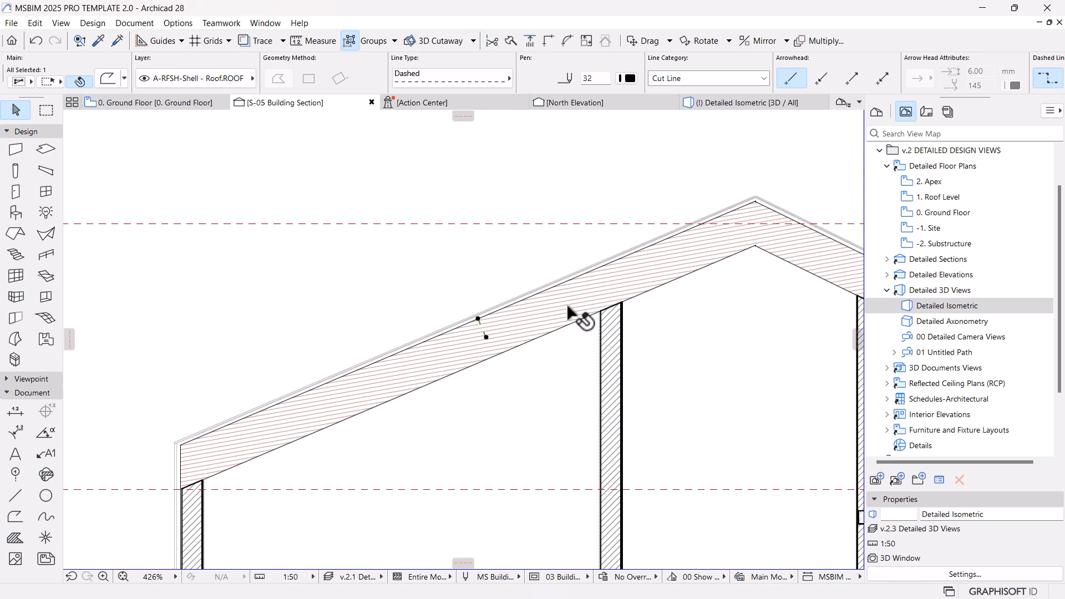
scroll(577, 316, "down", 3)
scroll(519, 322, "up", 2)
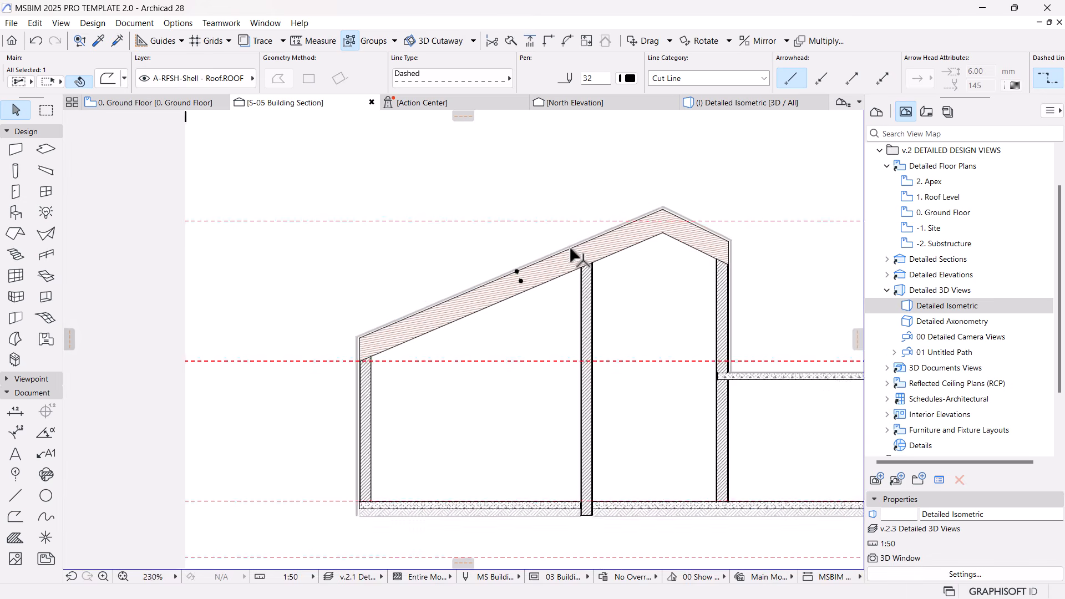
scroll(570, 249, "down", 2)
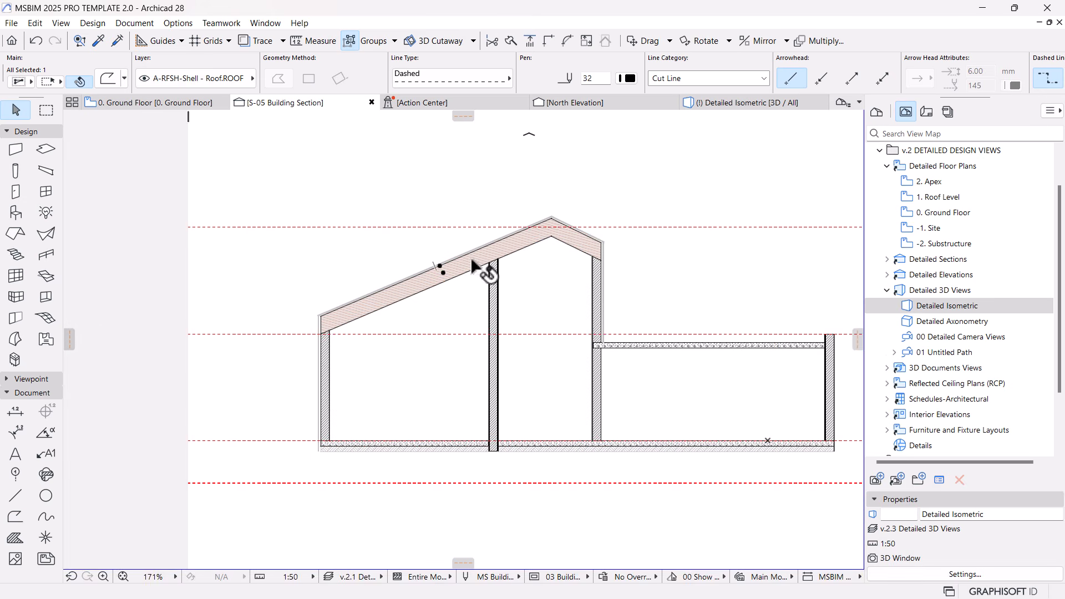
scroll(523, 239, "down", 1)
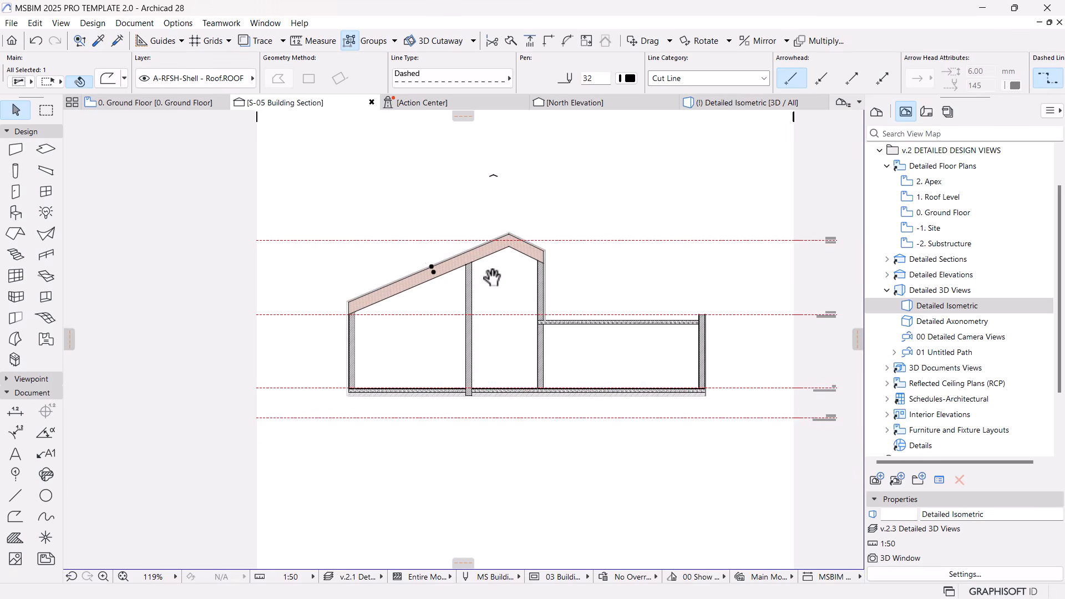
scroll(492, 227, "up", 1)
key("Escape")
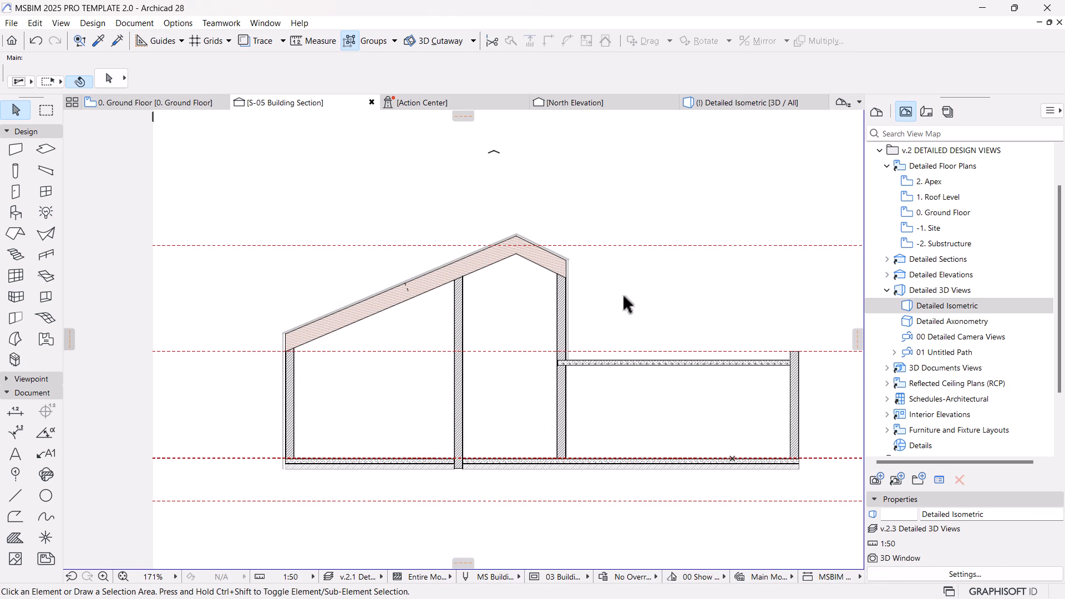
middle_click_drag(621, 291, 629, 285)
scroll(629, 286, "up", 2)
scroll(626, 283, "down", 2)
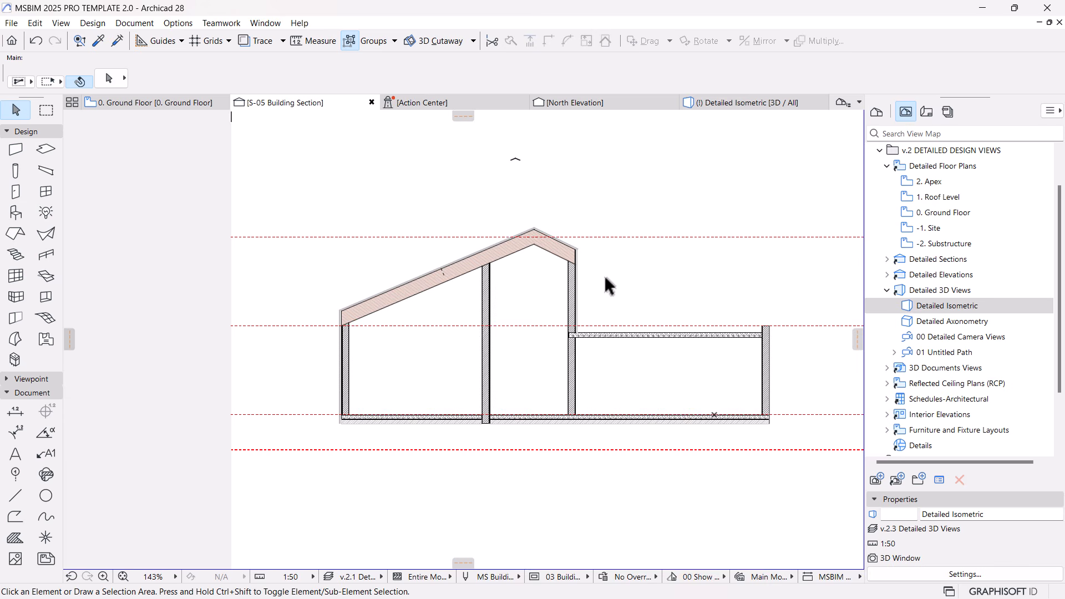
scroll(601, 335, "down", 3)
scroll(578, 361, "up", 3)
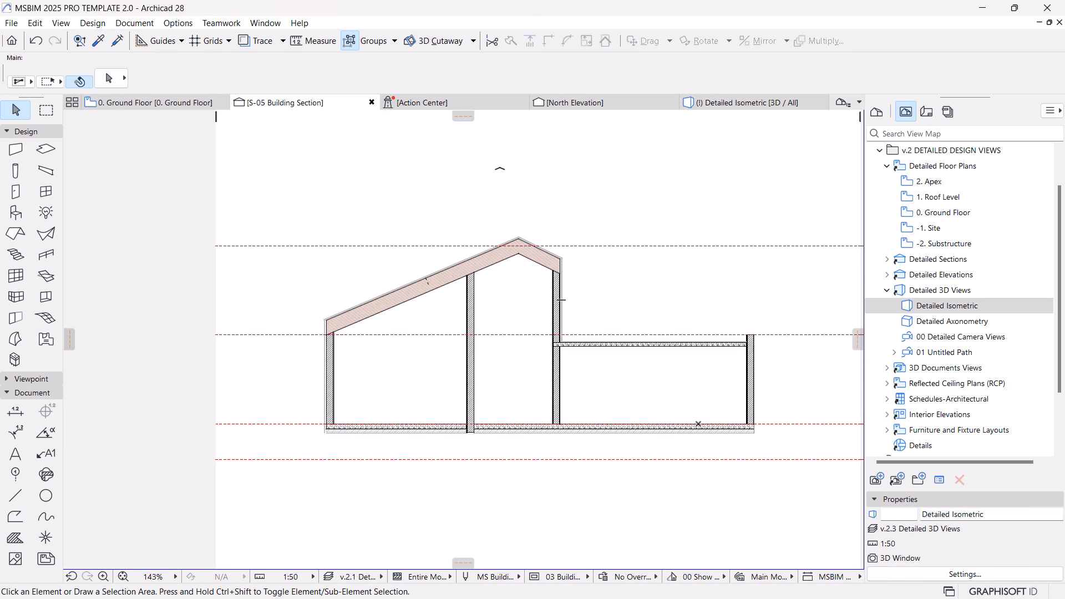
key("super")
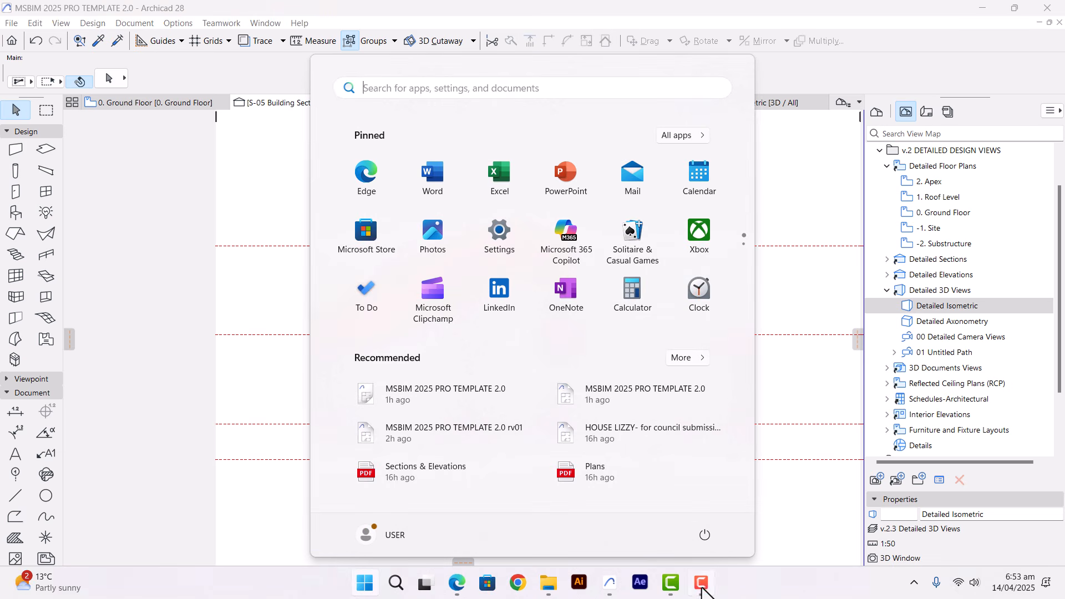